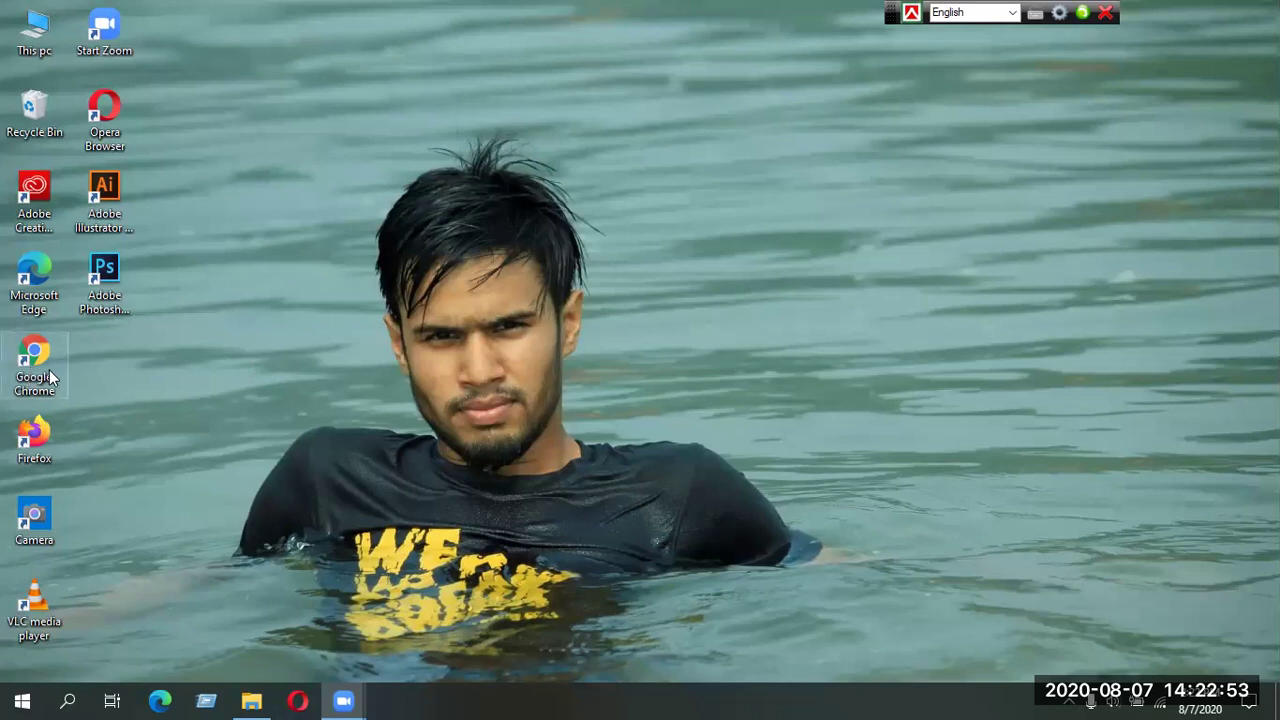
# Launch Google Chrome from the desktop to a new tab with the Google start page.
pyautogui.doubleClick(50, 376)
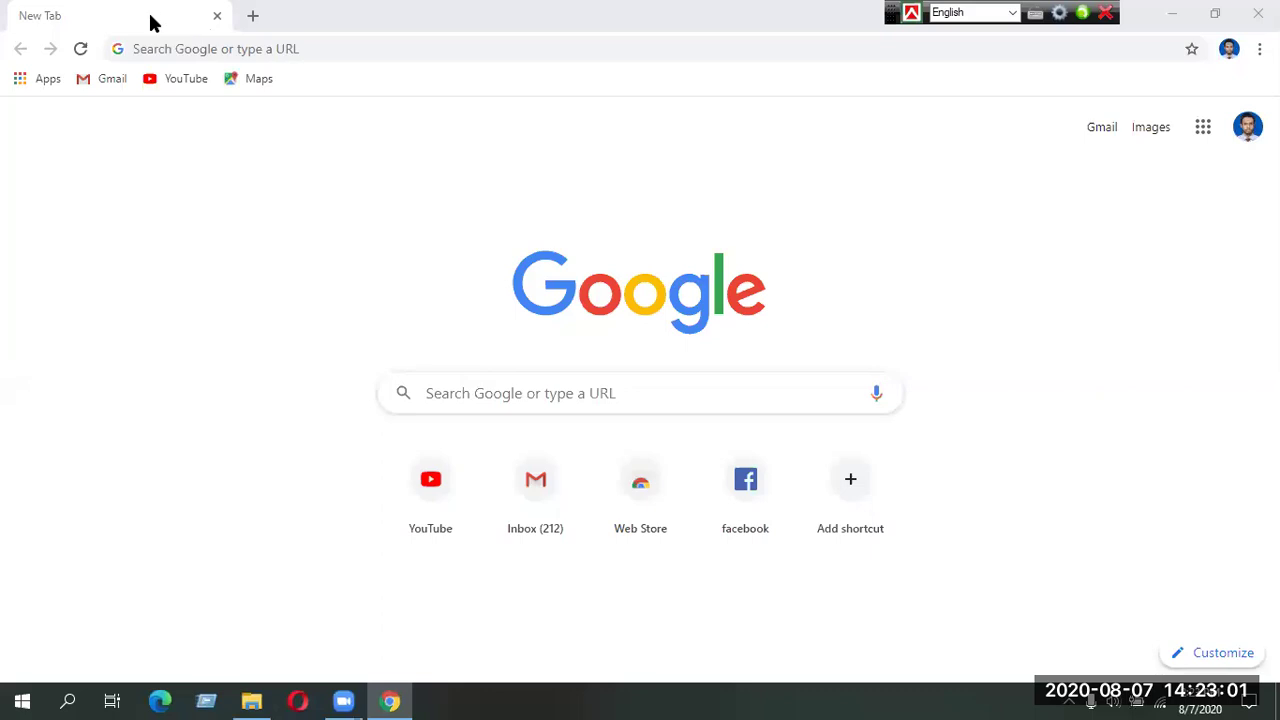
pyautogui.click(195, 49)
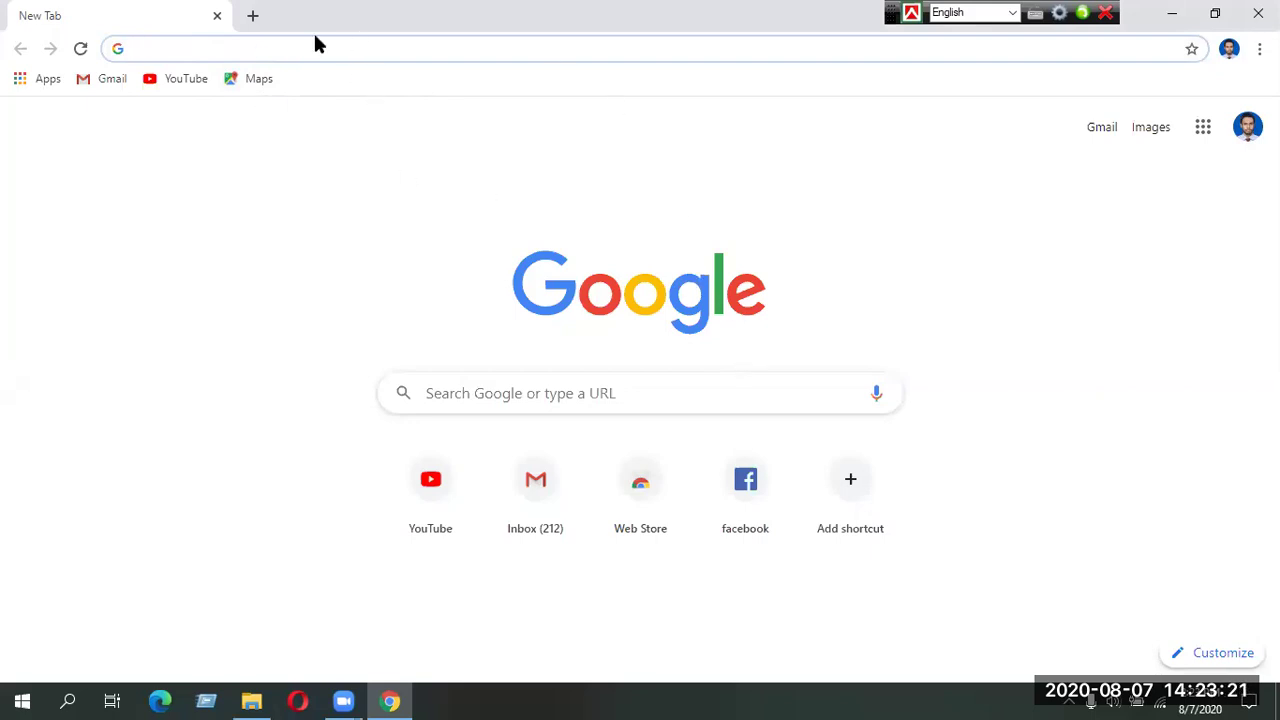
pyautogui.rightClick(289, 46)
pyautogui.click(883, 177)
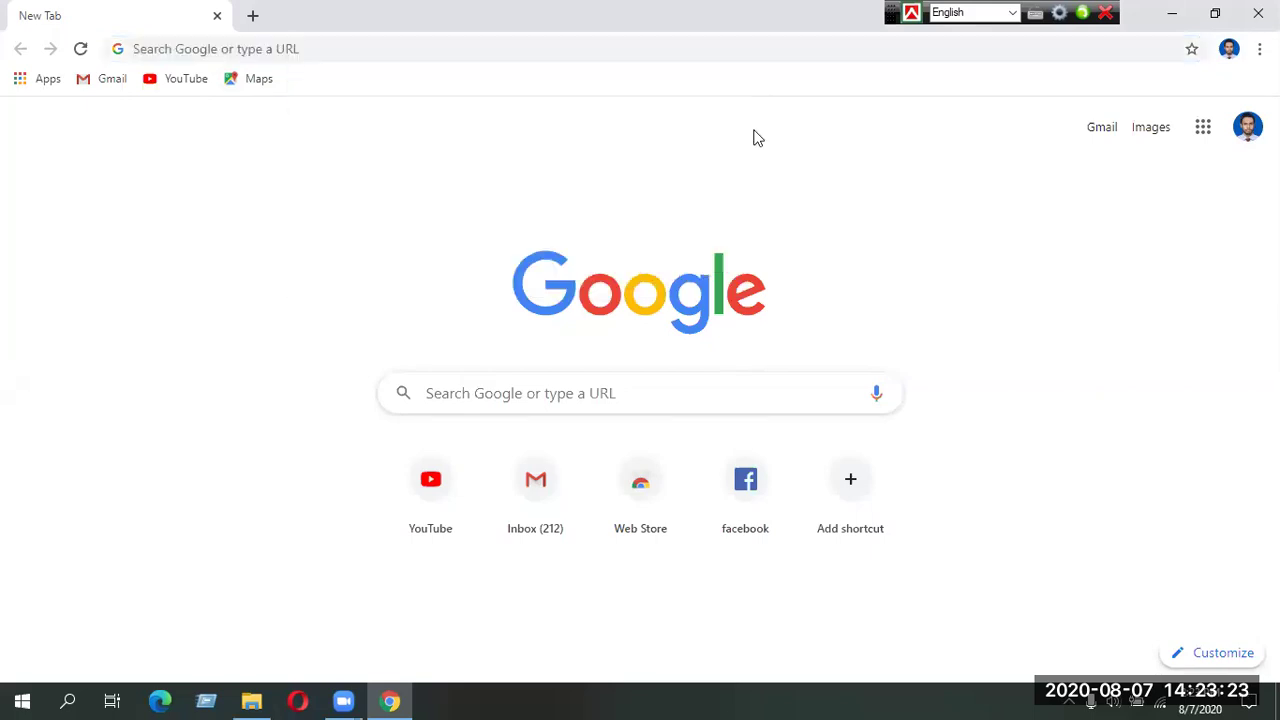
# Enter fiverr.com in the address bar to load the Fiverr home page.
pyautogui.click(294, 47)
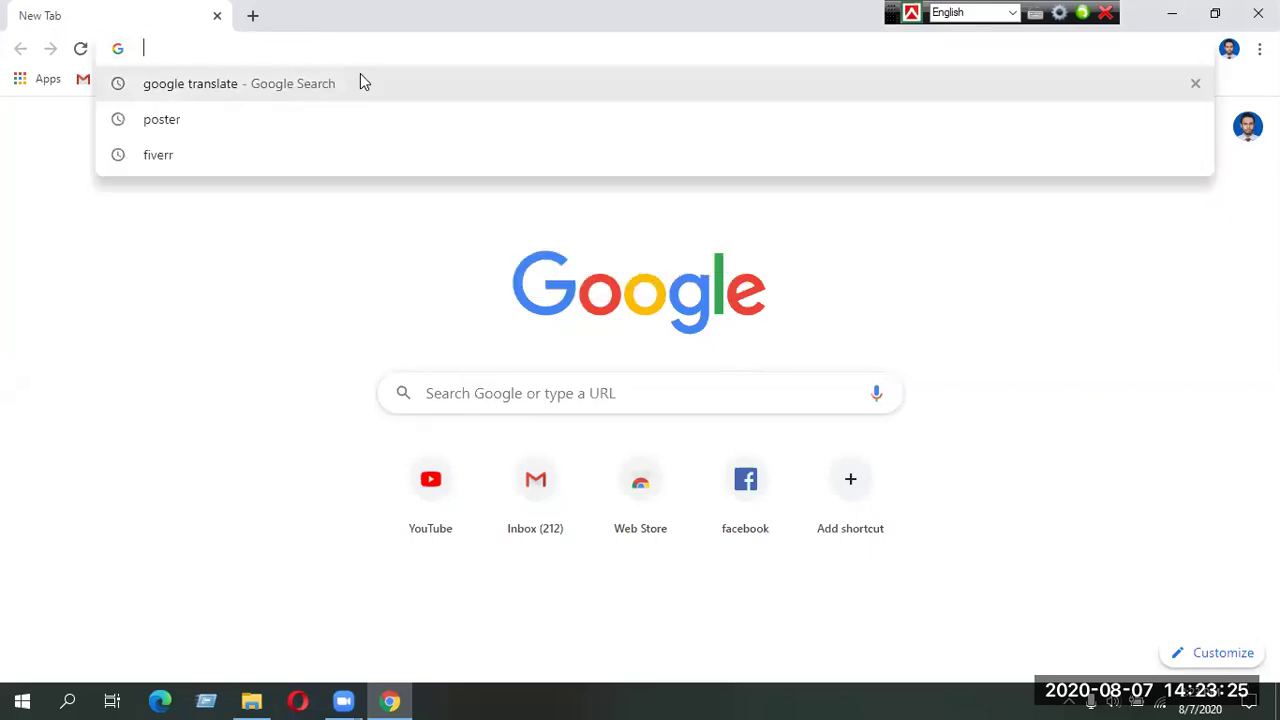
pyautogui.write('fi')
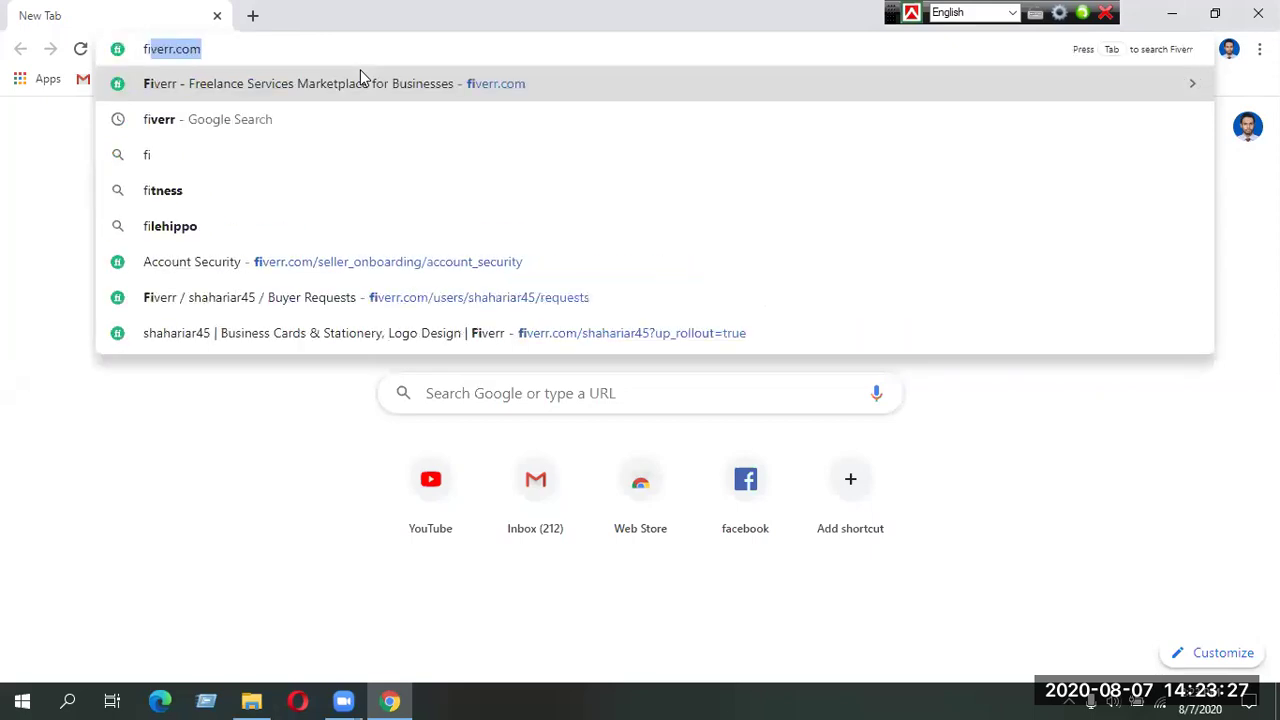
pyautogui.write('verr')
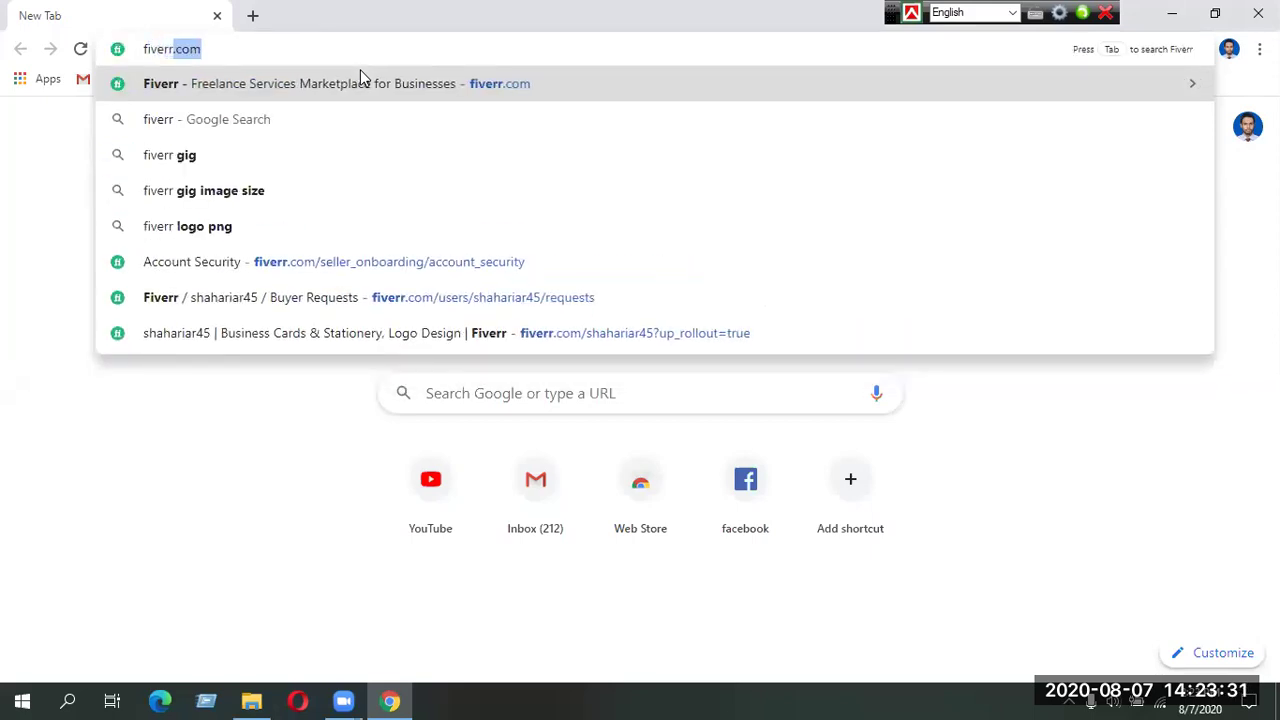
pyautogui.write('.com')
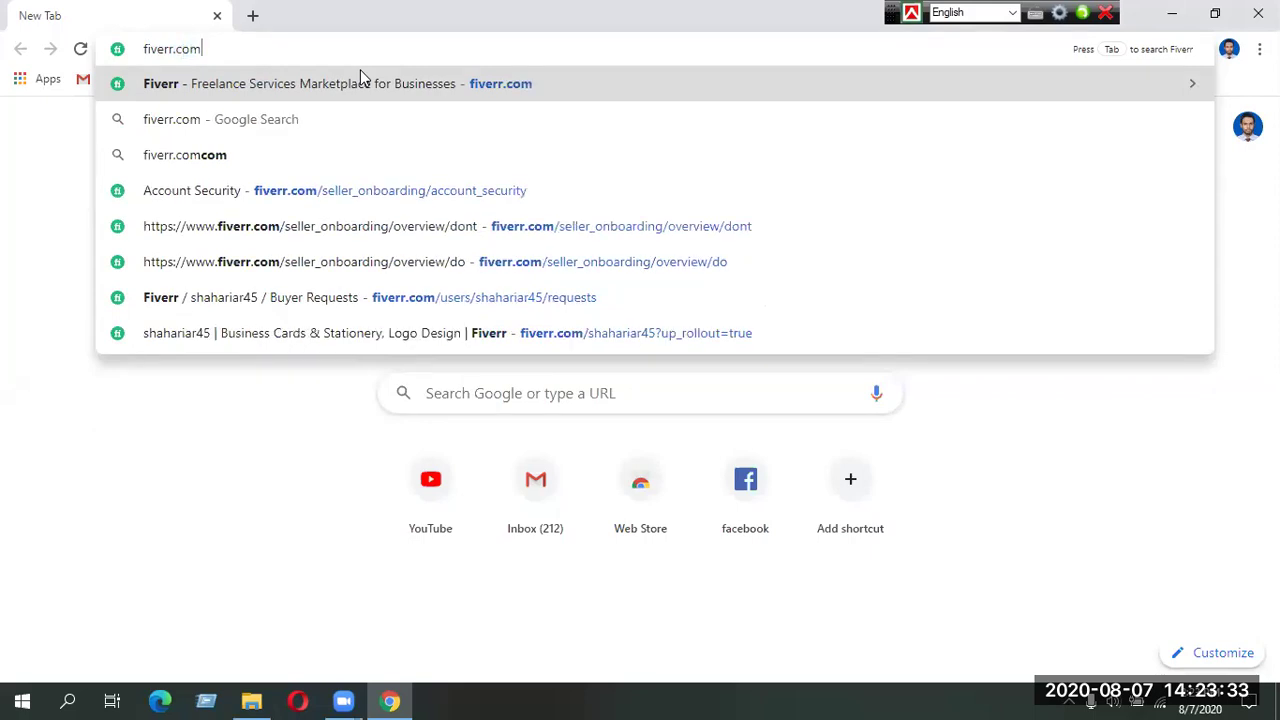
pyautogui.press('Return')
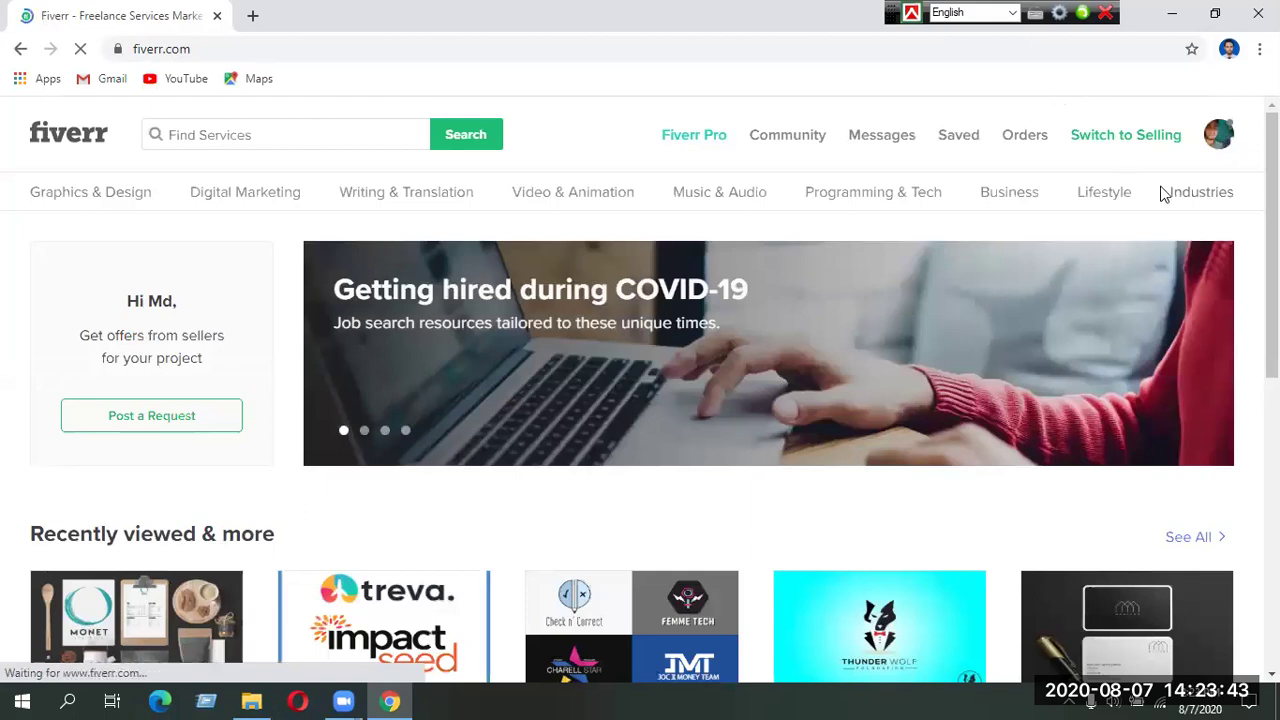
# Sign out from the avatar menu and bring up the Sign In to Fiverr form.
pyautogui.click(1220, 140)
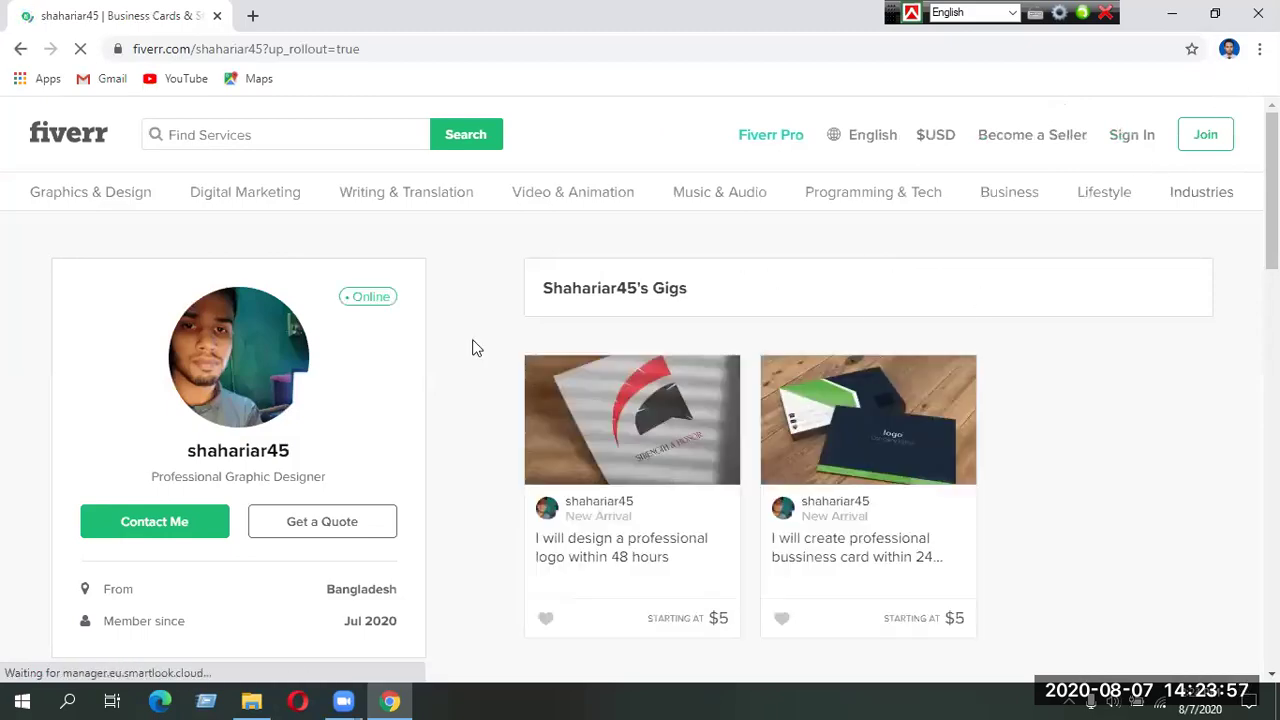
pyautogui.scroll(-1, 475, 342)
pyautogui.scroll(1, 405, 231)
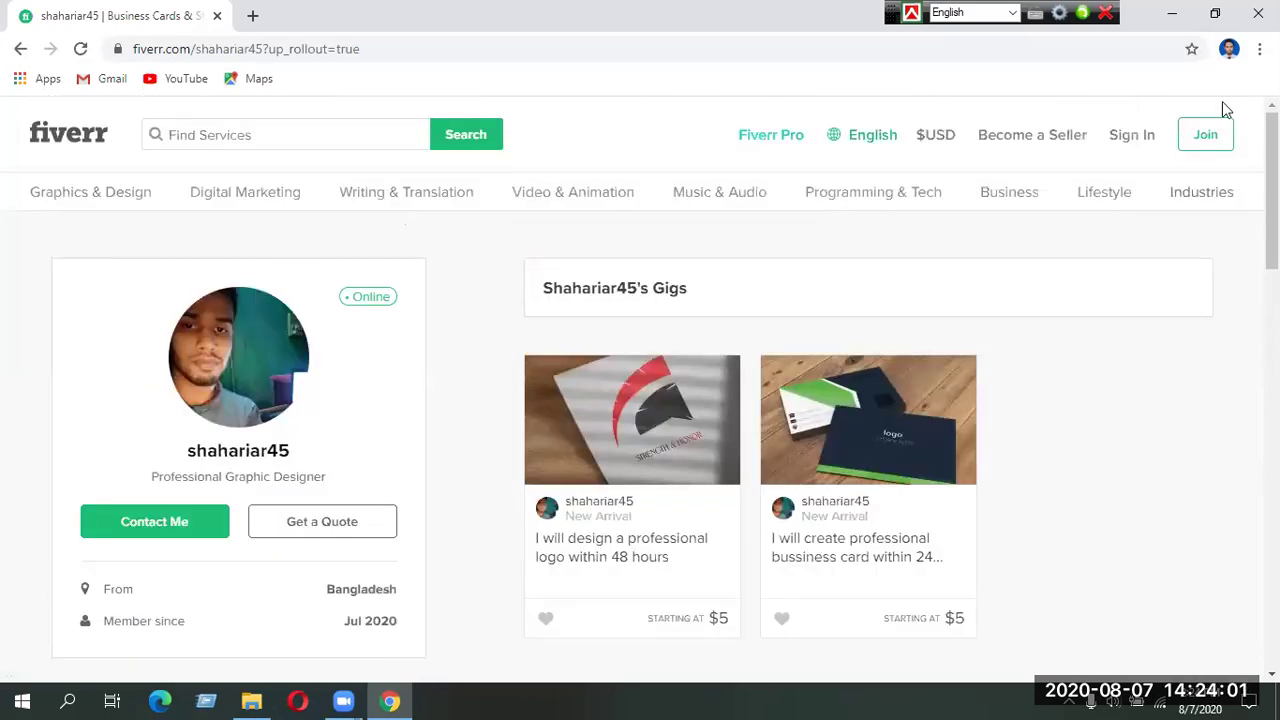
pyautogui.click(1133, 140)
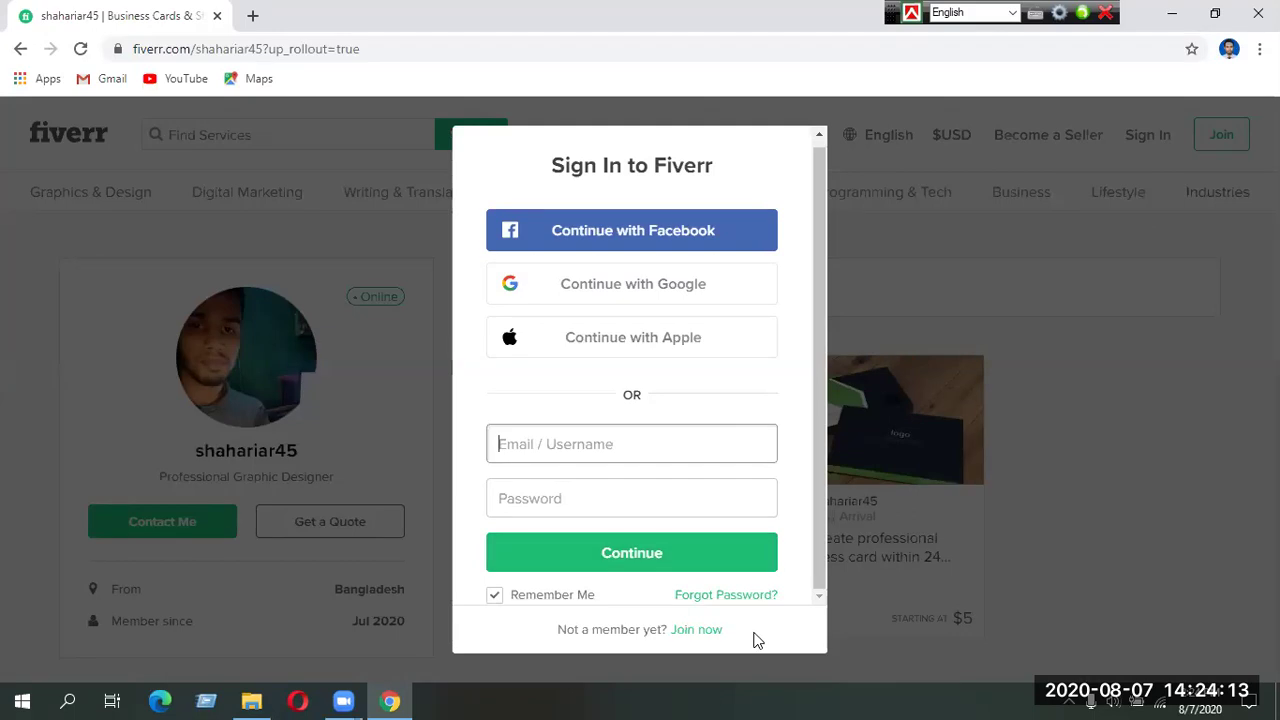
# Switch to Join Fiverr, continue with a saved e-mail address, and reach the username field.
pyautogui.click(699, 631)
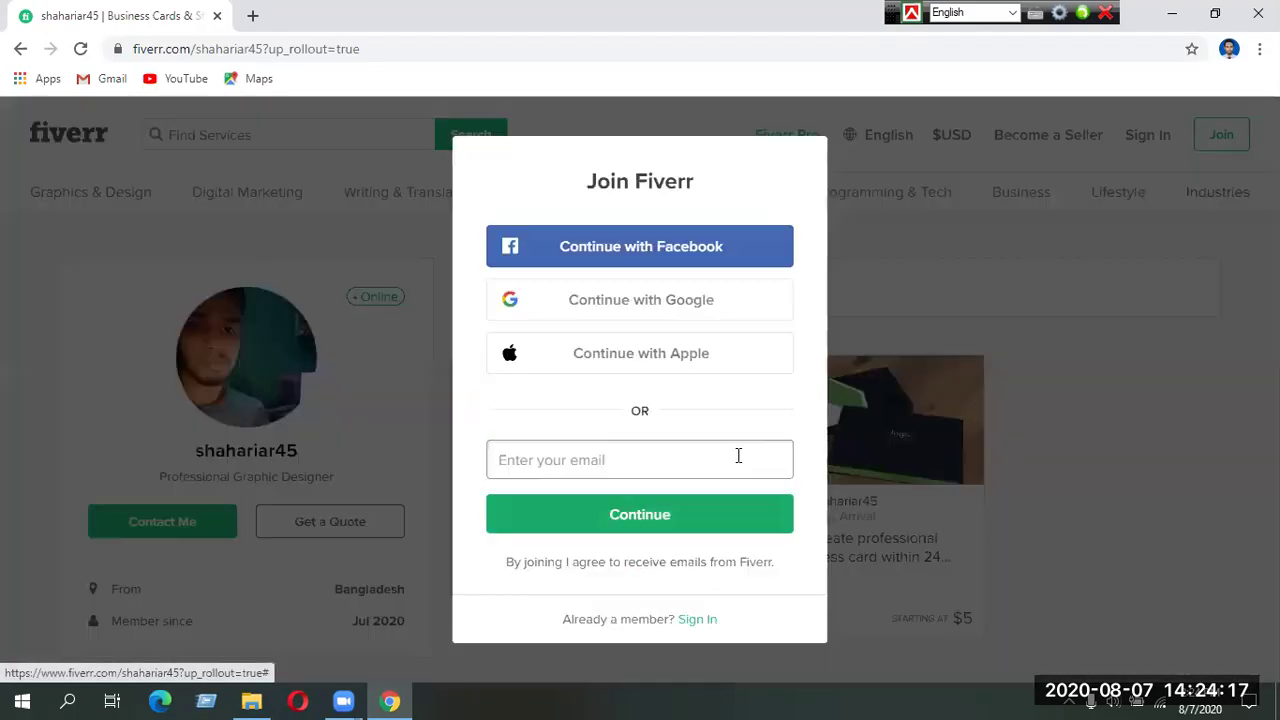
pyautogui.click(641, 468)
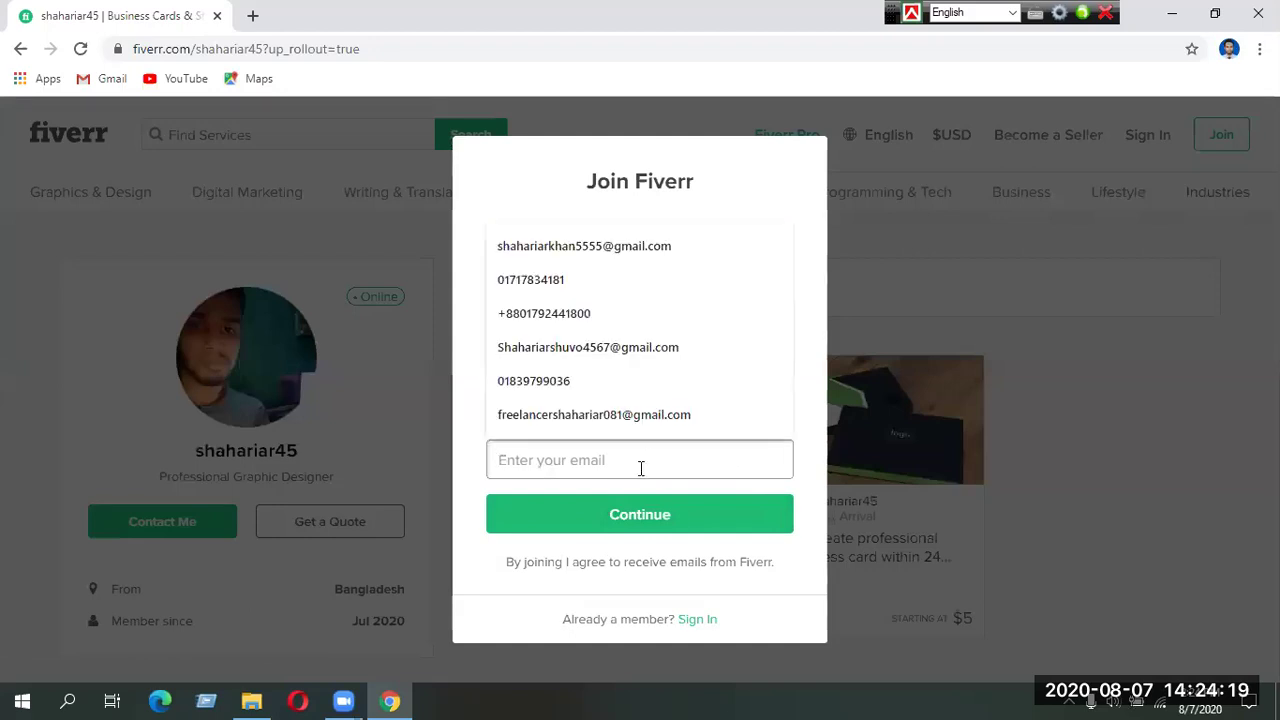
pyautogui.click(645, 347)
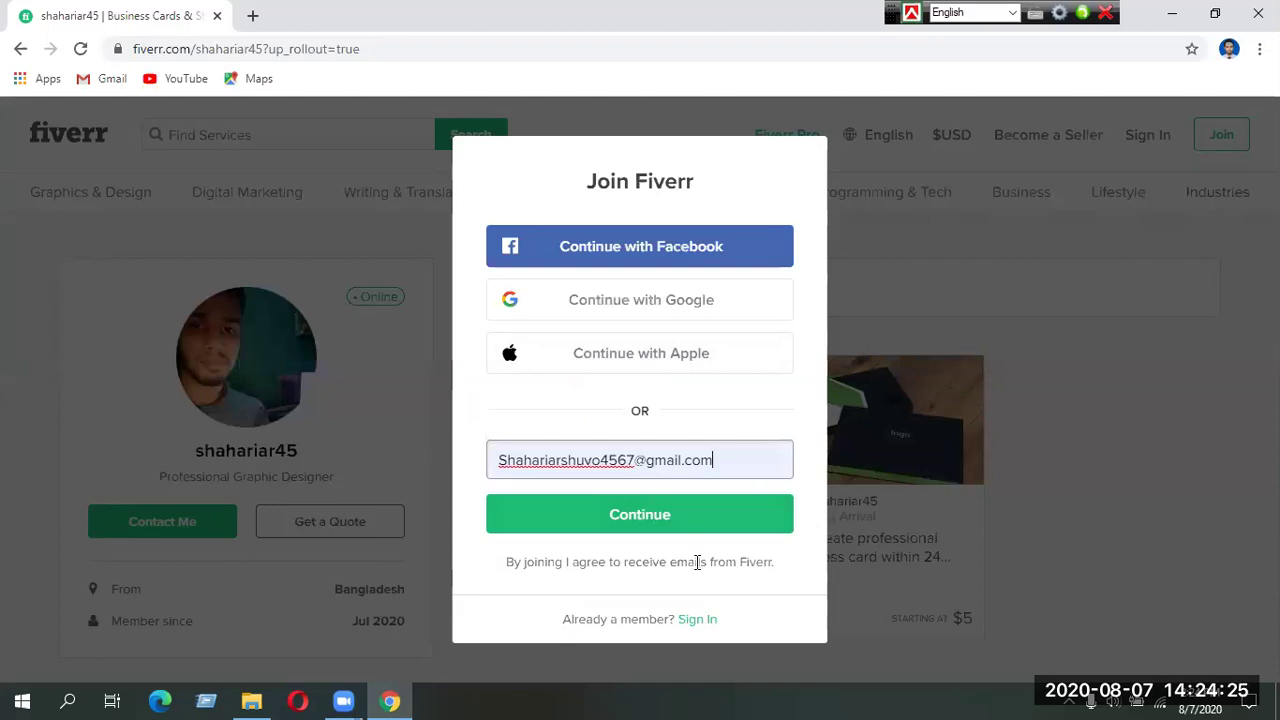
pyautogui.click(688, 523)
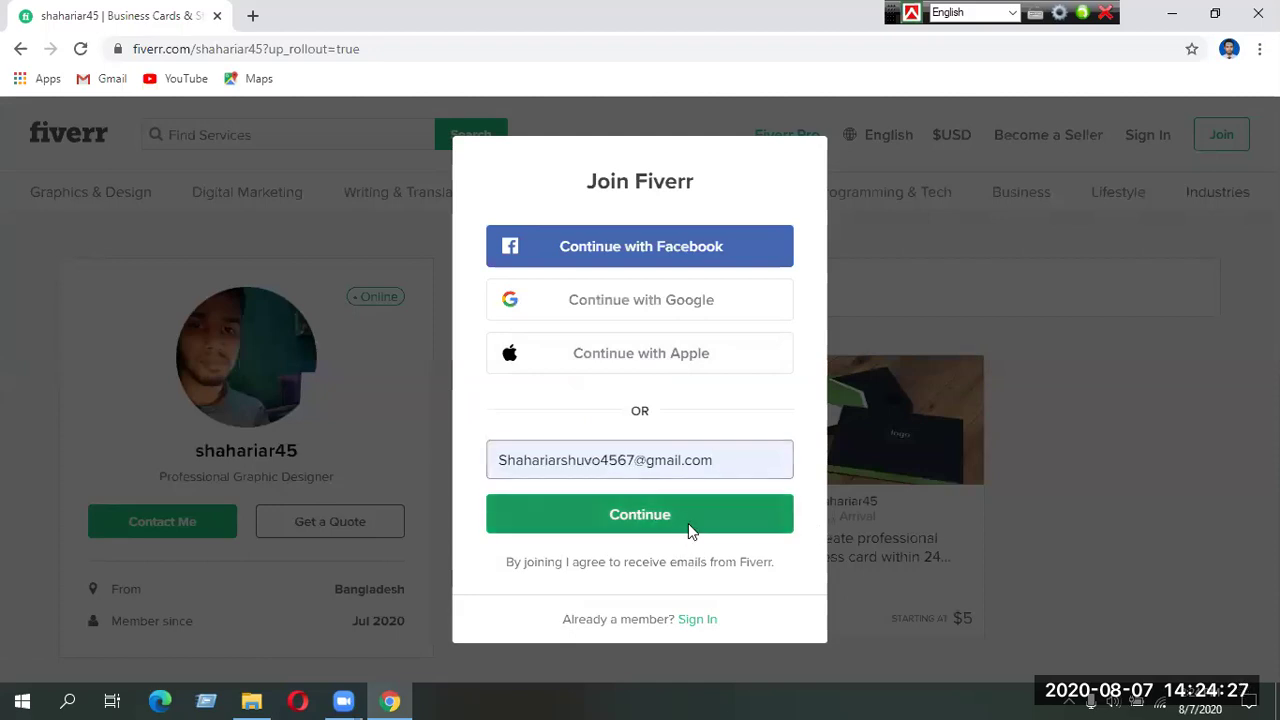
pyautogui.click(594, 302)
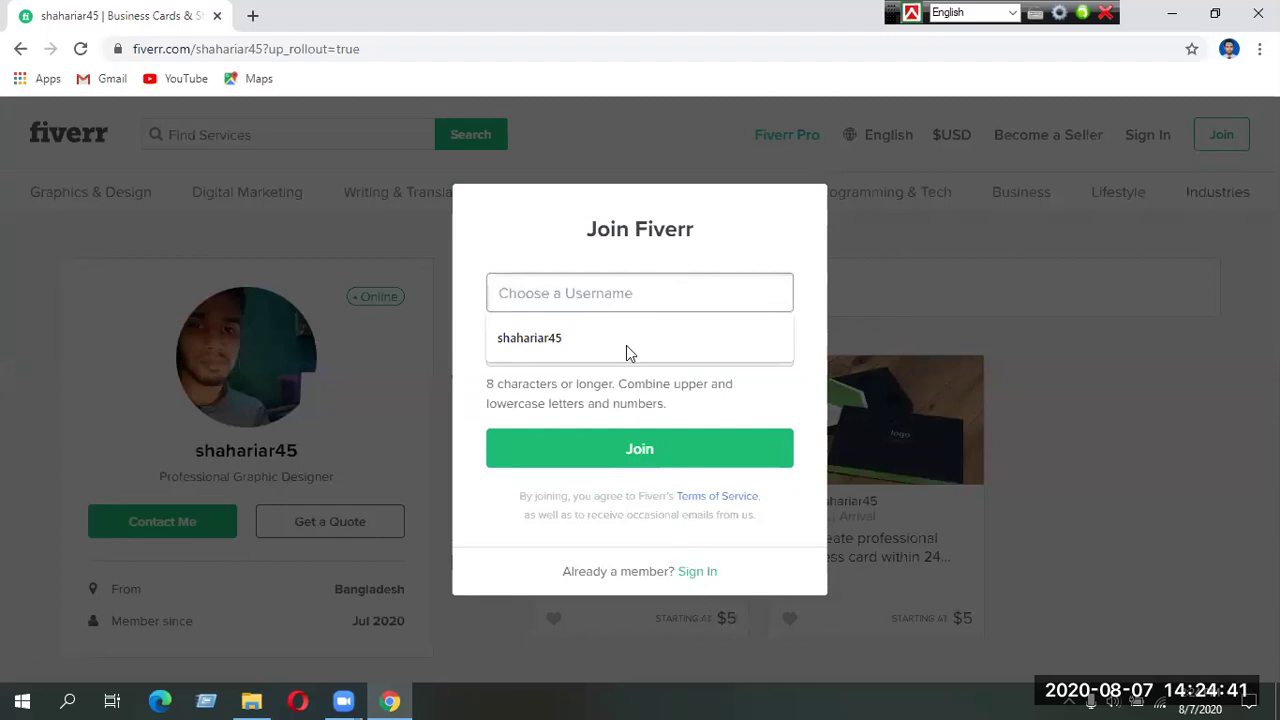
# Enter an available username and an account password, then submit Join to create the account.
pyautogui.click(586, 291)
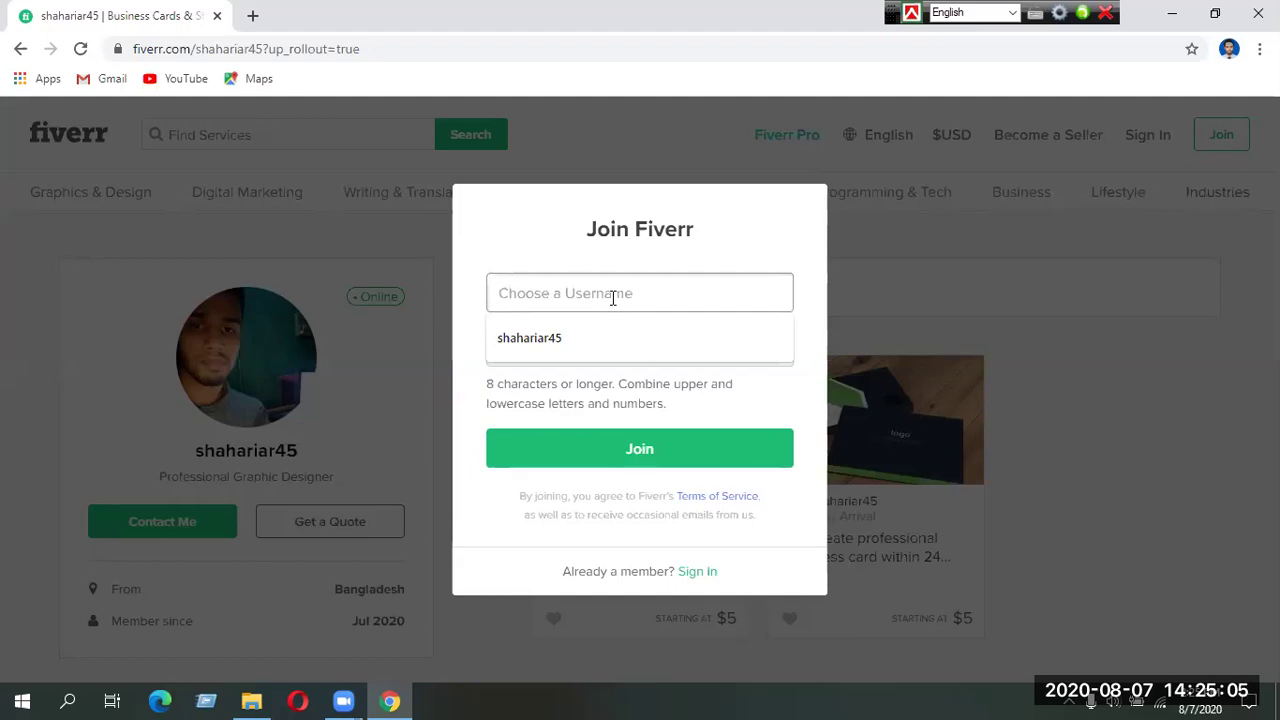
pyautogui.write('shaha')
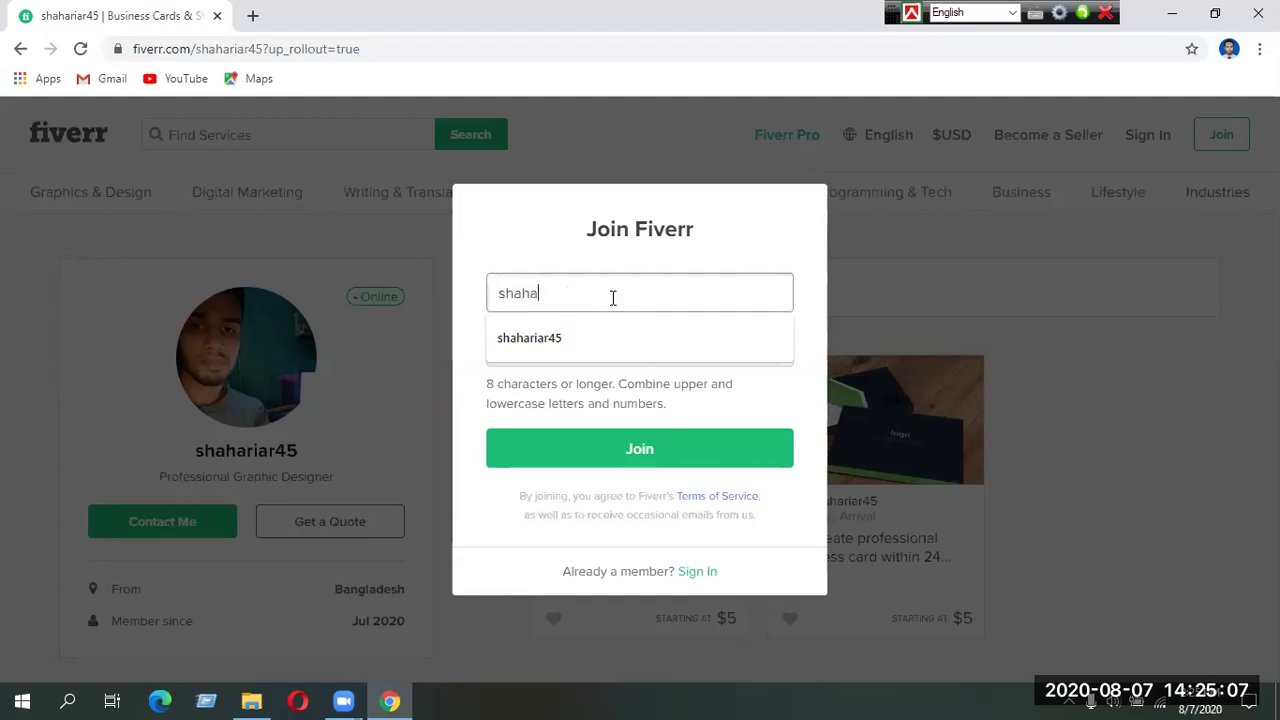
pyautogui.write('riarshuvo')
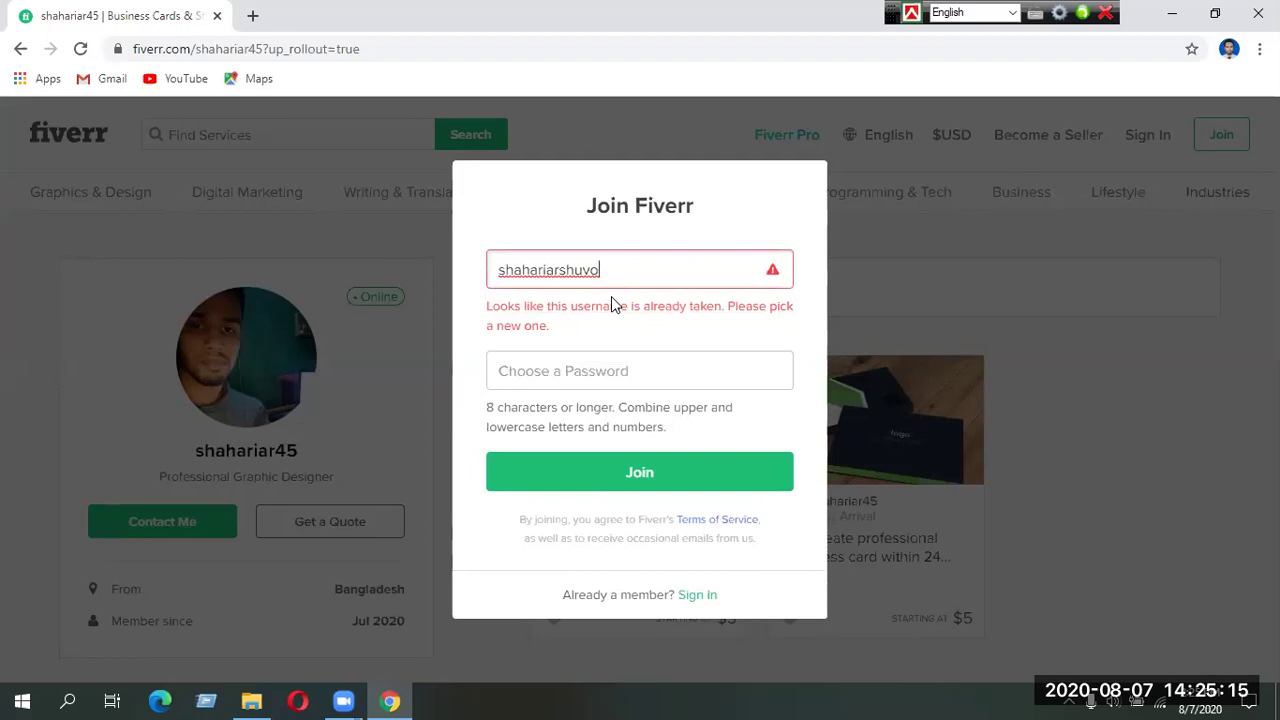
pyautogui.write('6')
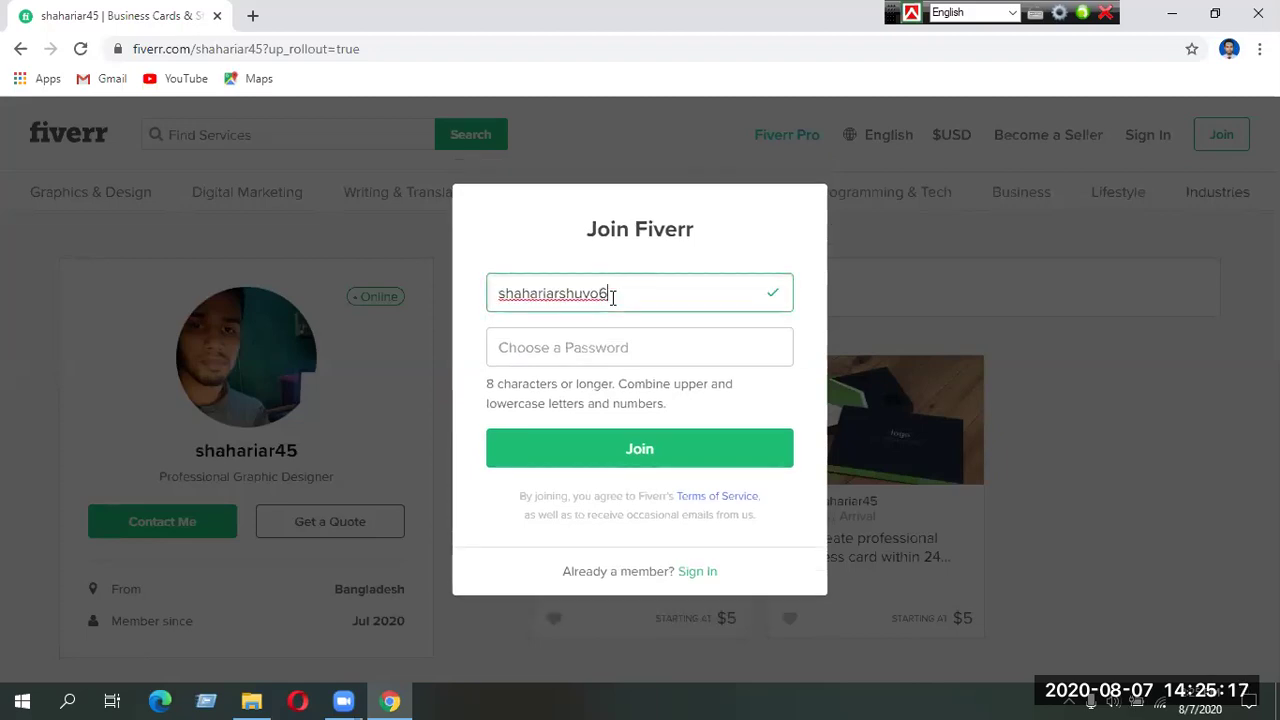
pyautogui.click(639, 361)
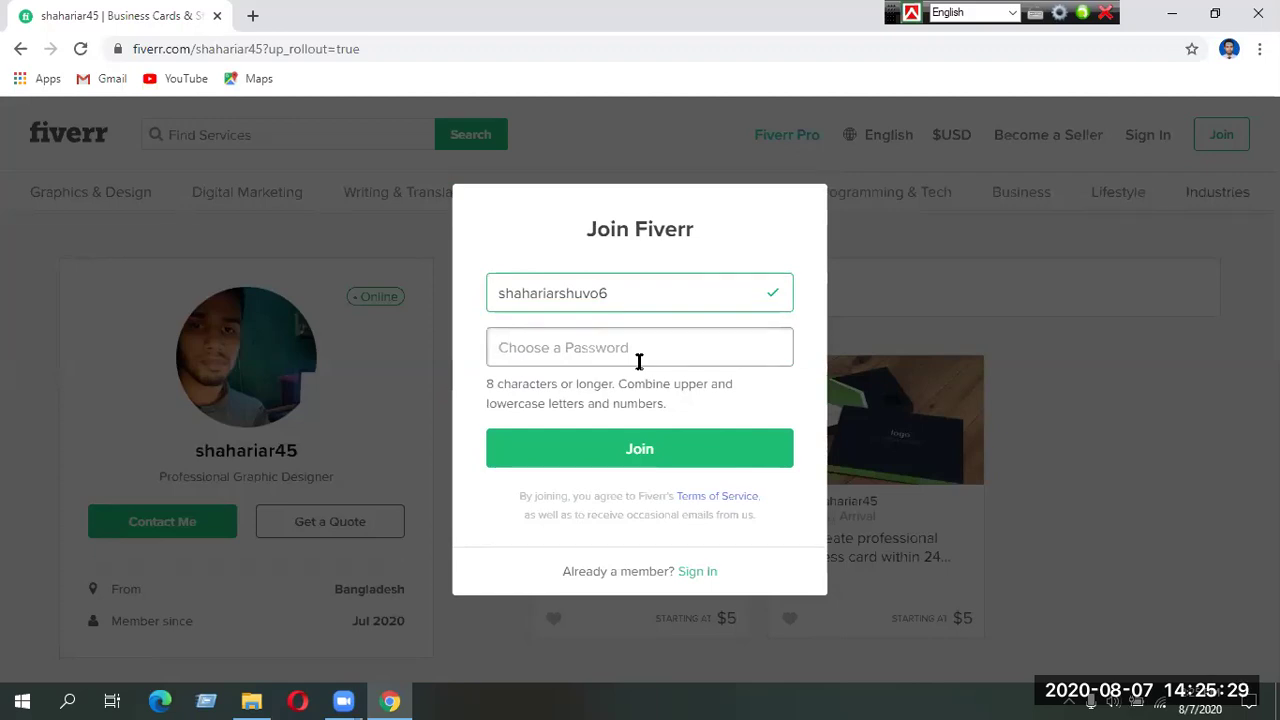
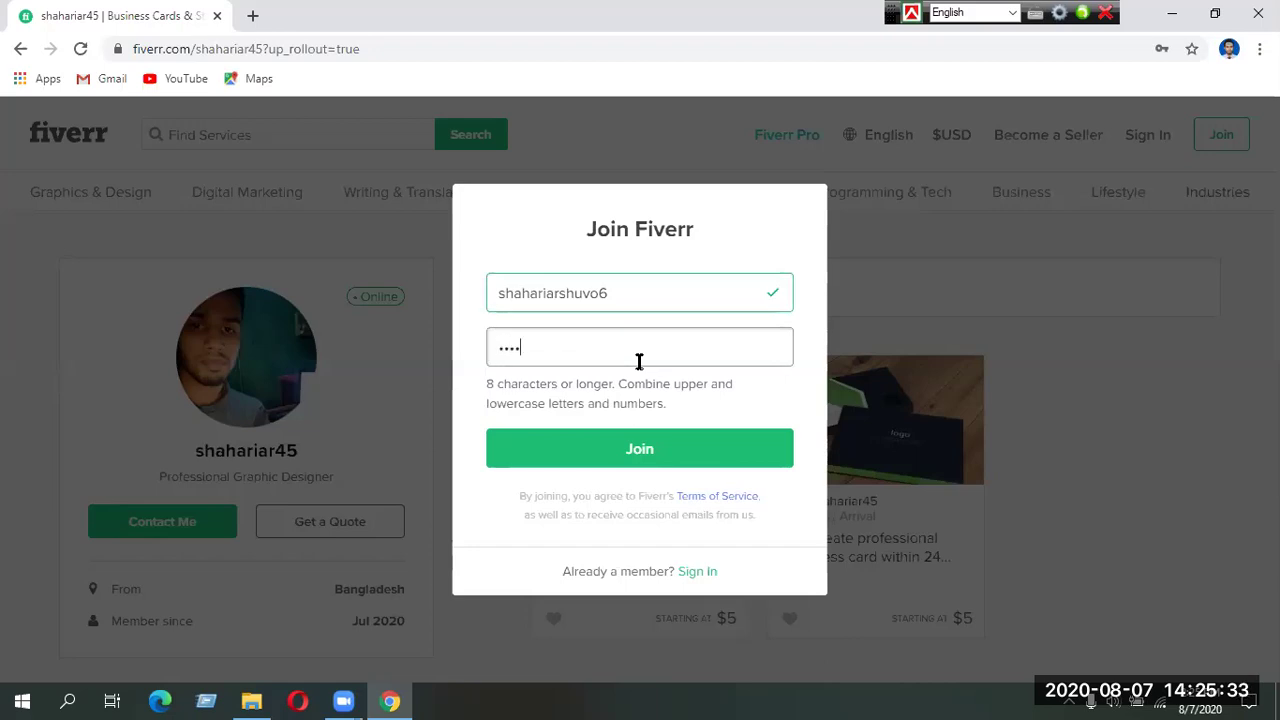
pyautogui.click(729, 452)
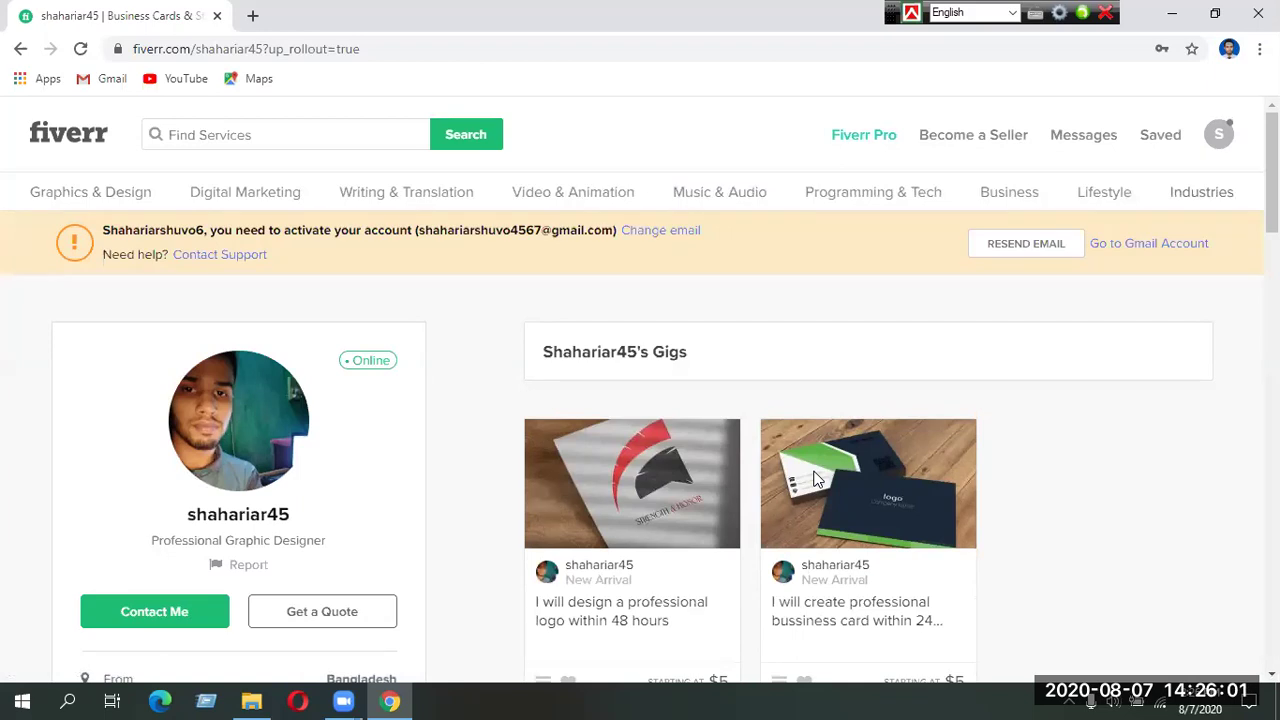
# Scroll the profile page to check the two $5 gigs and the activation banner.
pyautogui.scroll(-1, 813, 479)
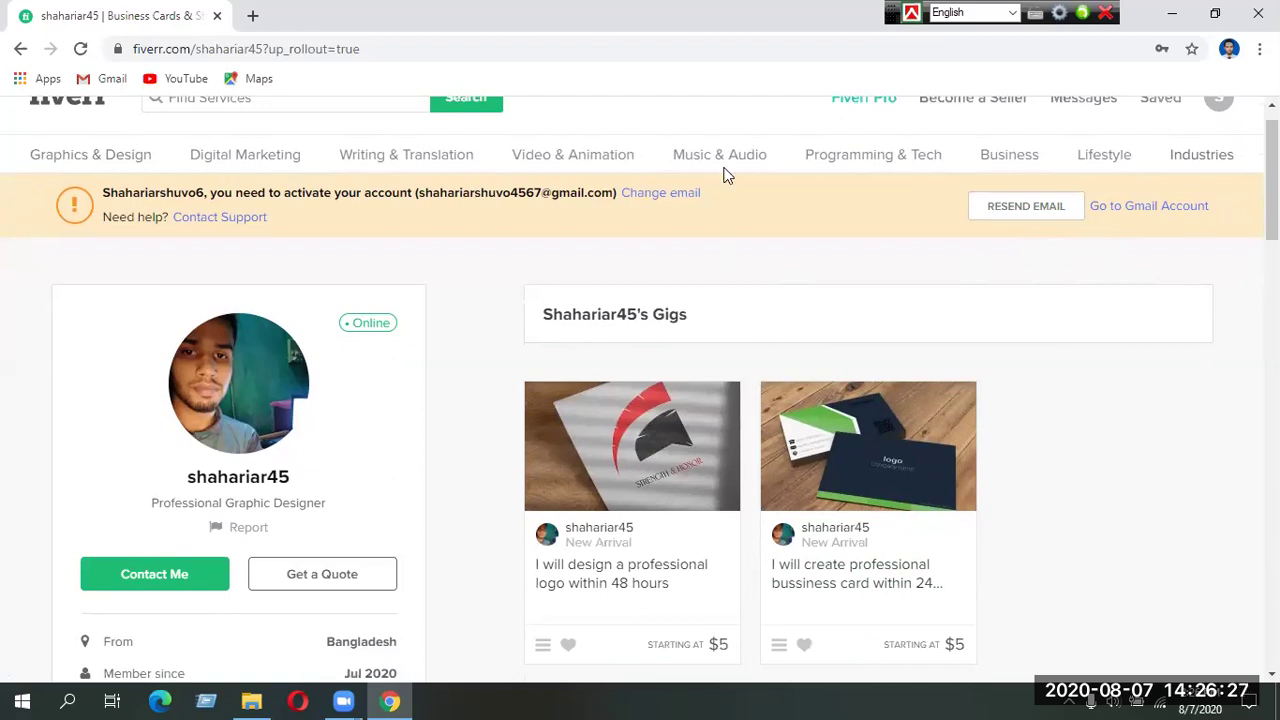
pyautogui.scroll(1, 300, 240)
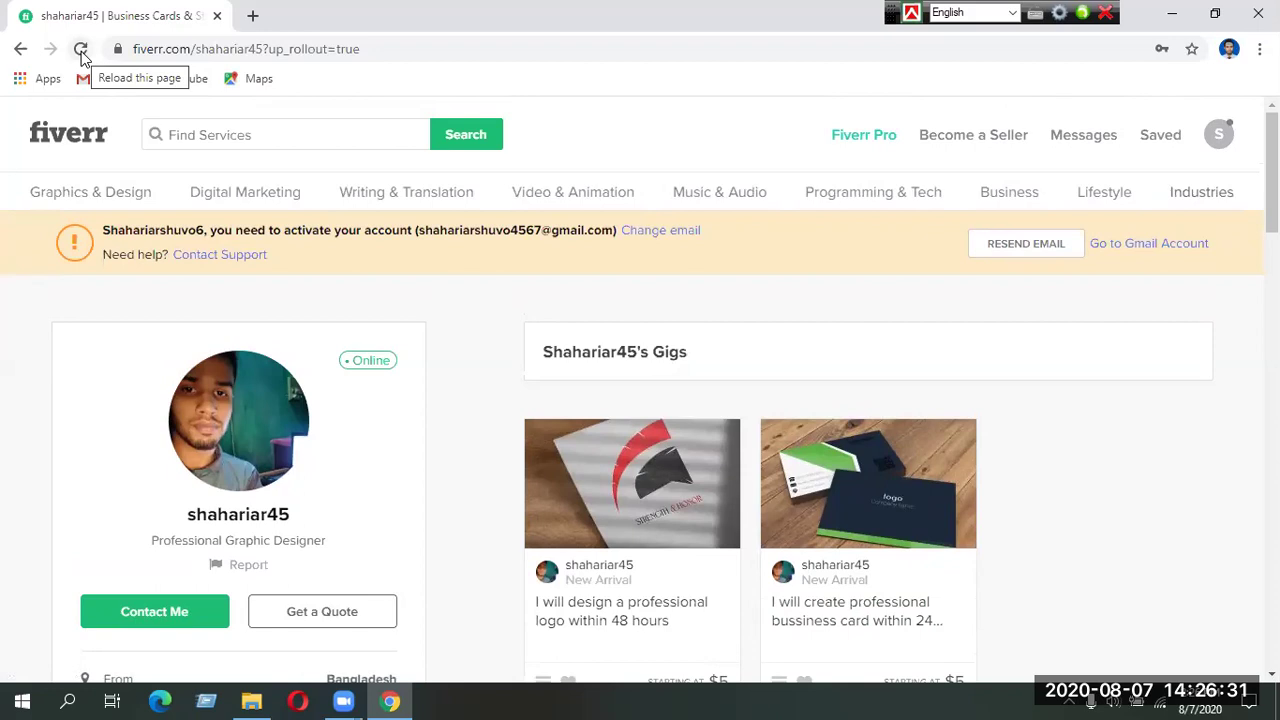
# Reload the page, glance at the account menu, and return to the Fiverr home page via the logo.
pyautogui.click(81, 50)
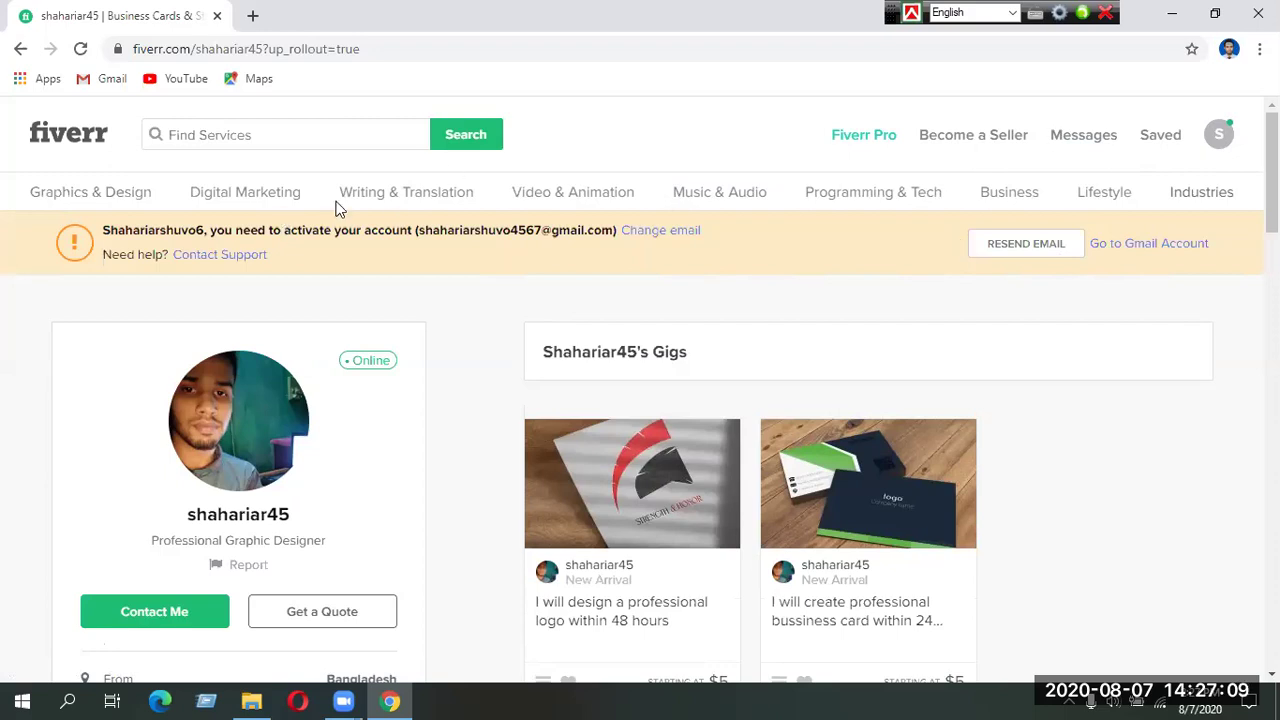
pyautogui.click(1220, 142)
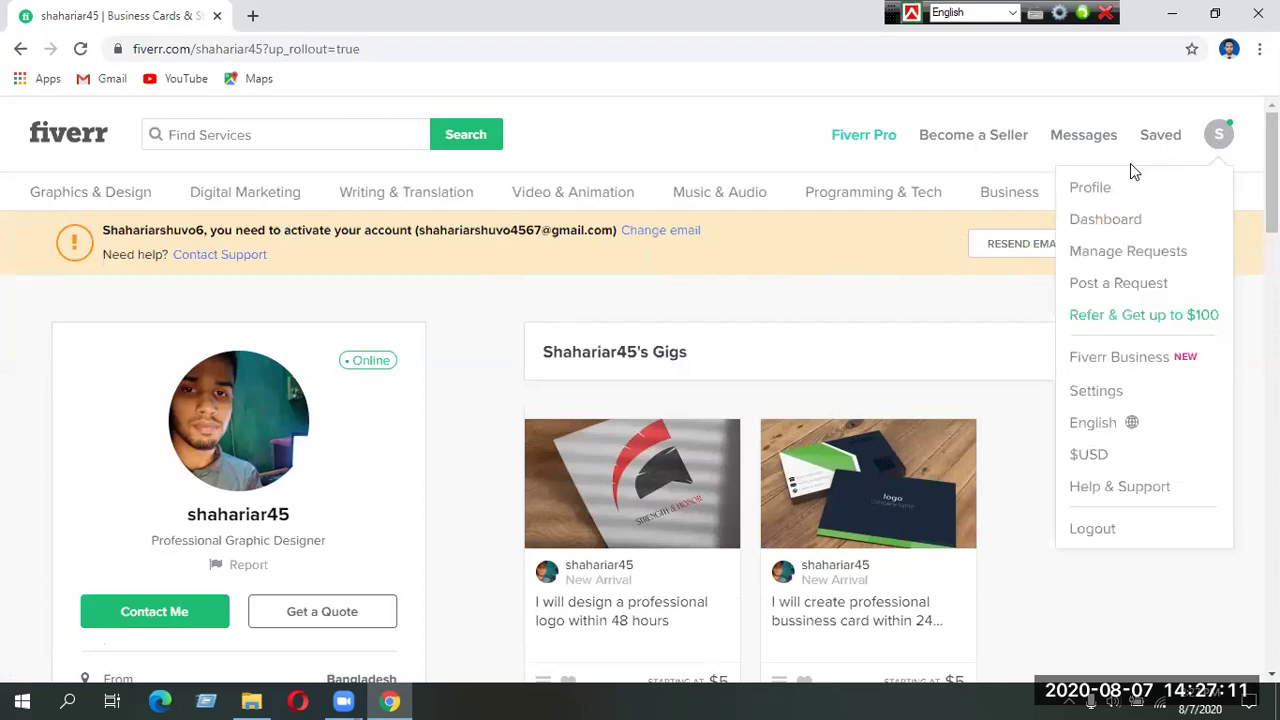
pyautogui.click(1088, 584)
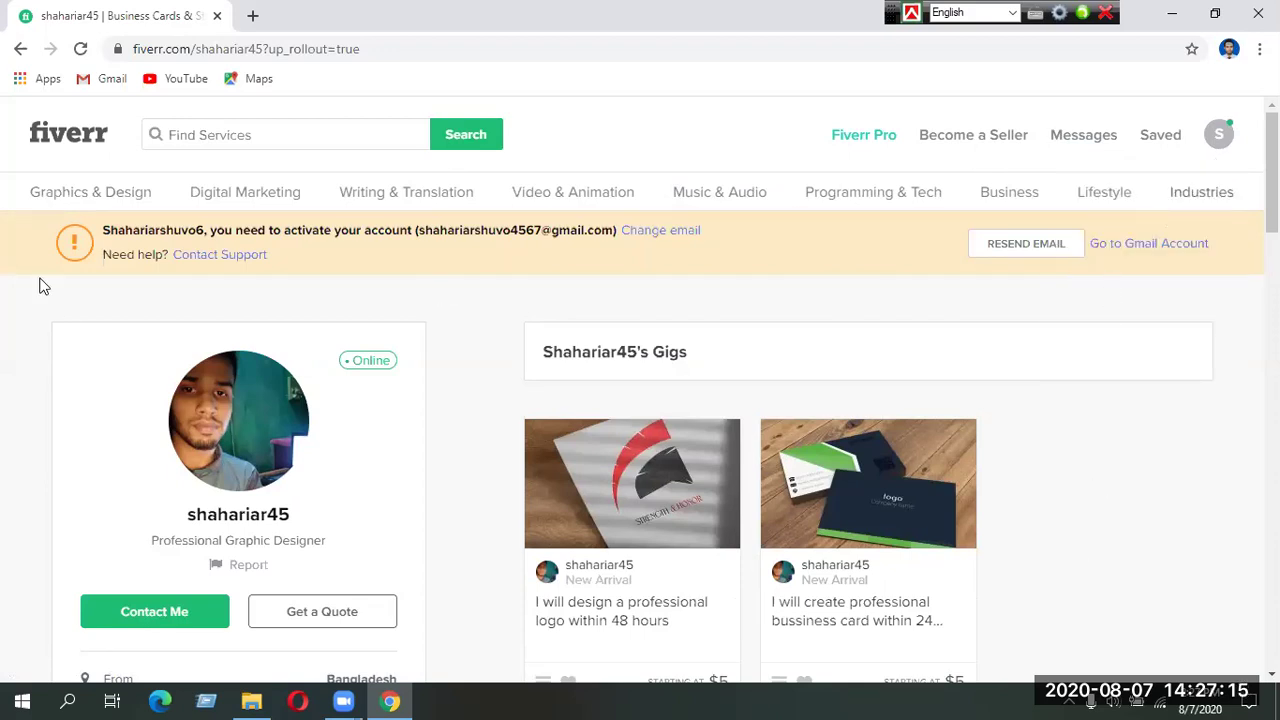
pyautogui.click(62, 146)
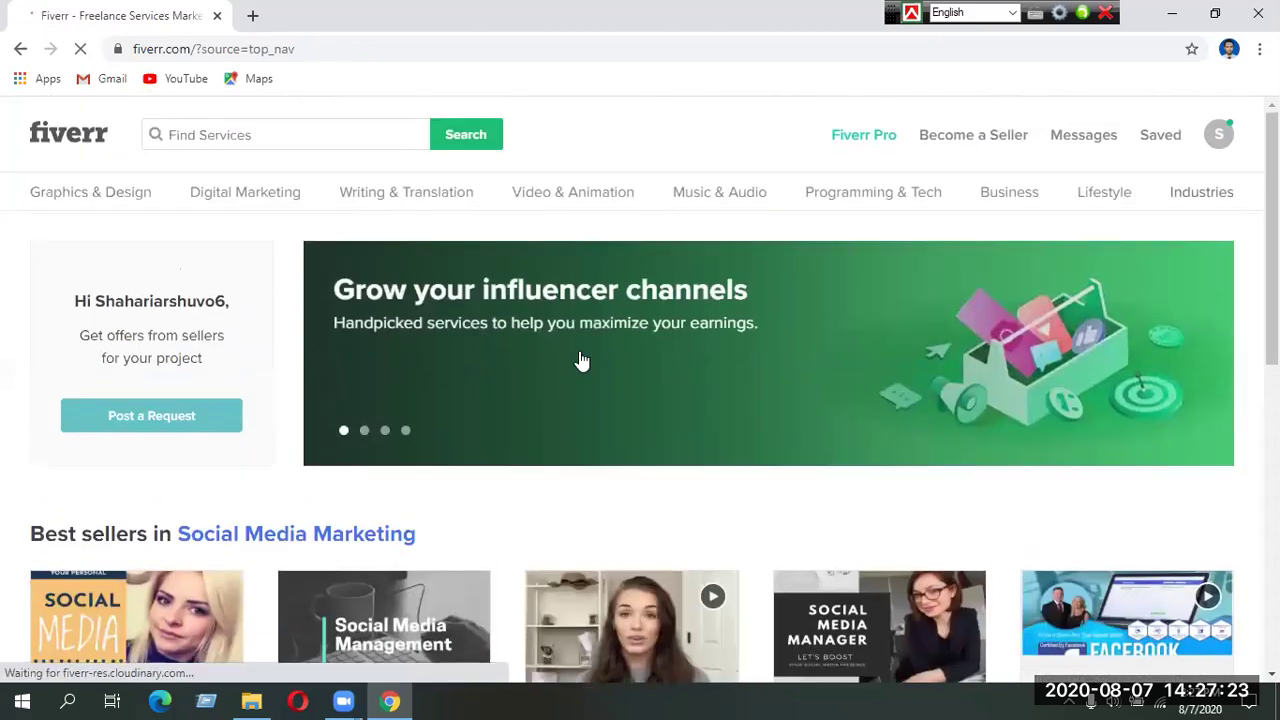
# Choose Profile from the avatar menu to open your own profile page.
pyautogui.click(1220, 145)
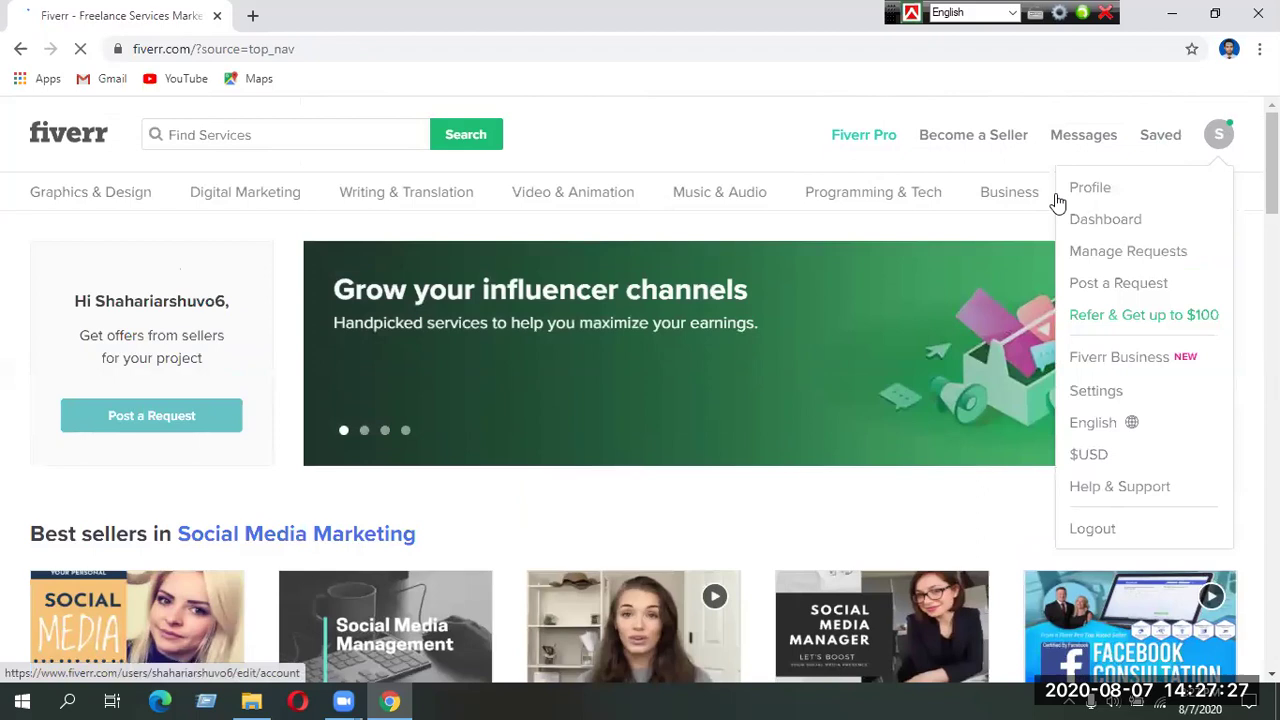
pyautogui.click(1096, 195)
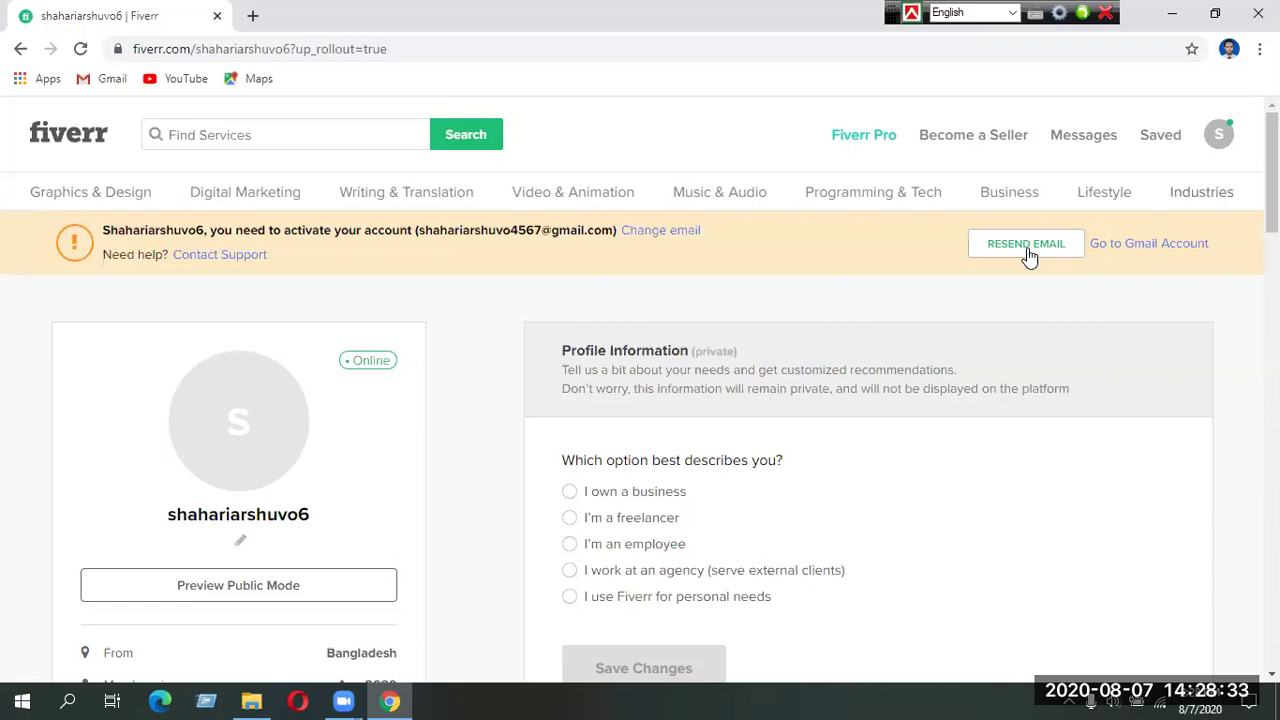
# Resend the activation e-mail, then reload the profile so the warning disappears.
pyautogui.click(1027, 252)
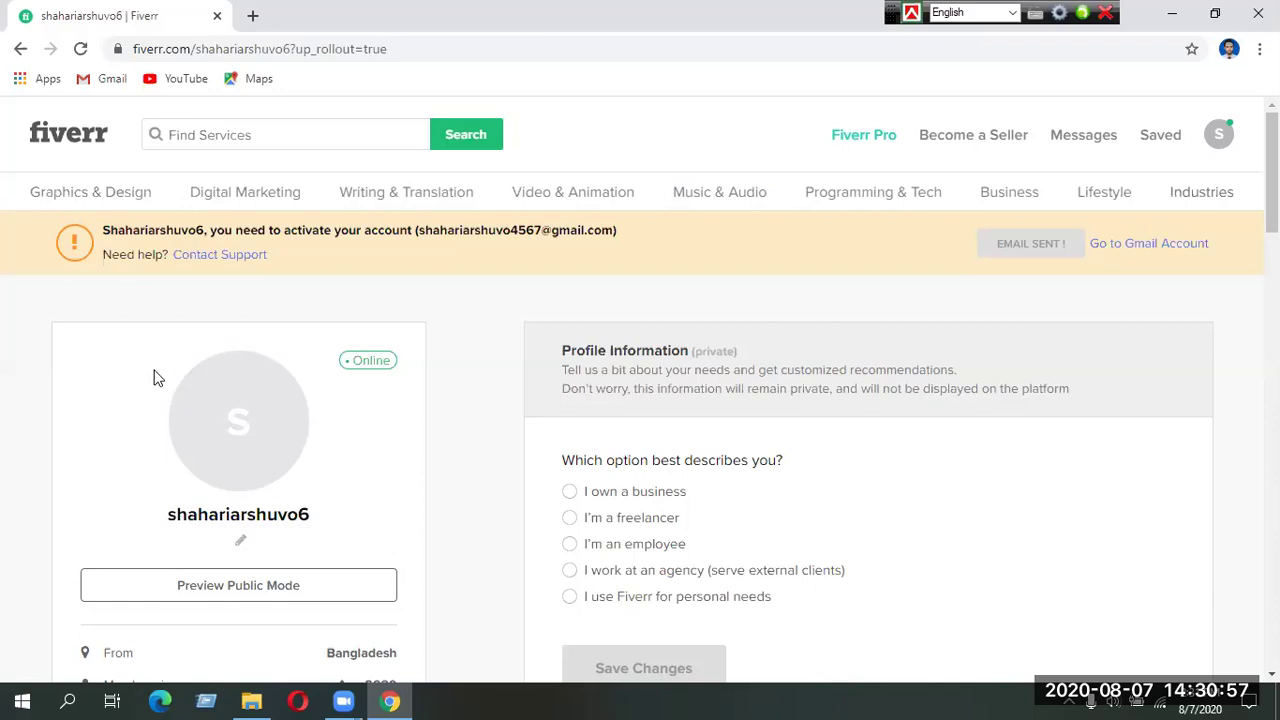
pyautogui.click(82, 50)
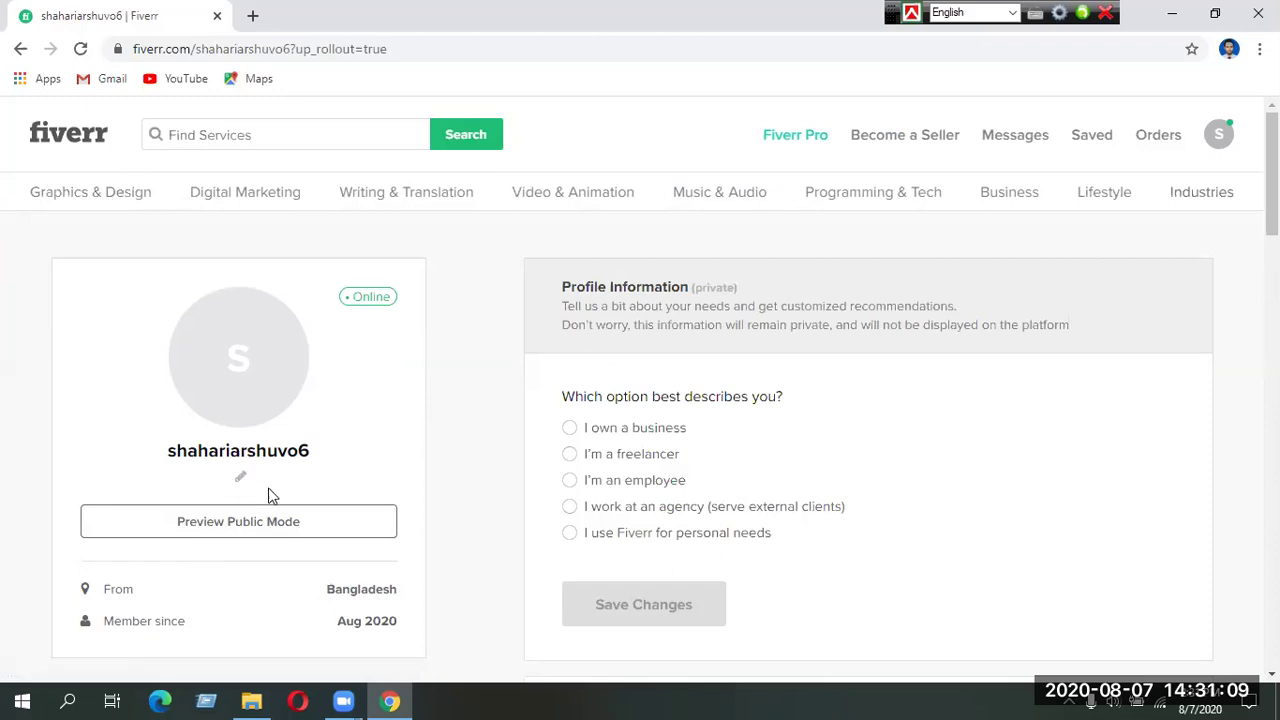
# Edit the tagline under the username to 'A Professional Freelancer and Graphic Designer' and update it.
pyautogui.scroll(-1, 283, 455)
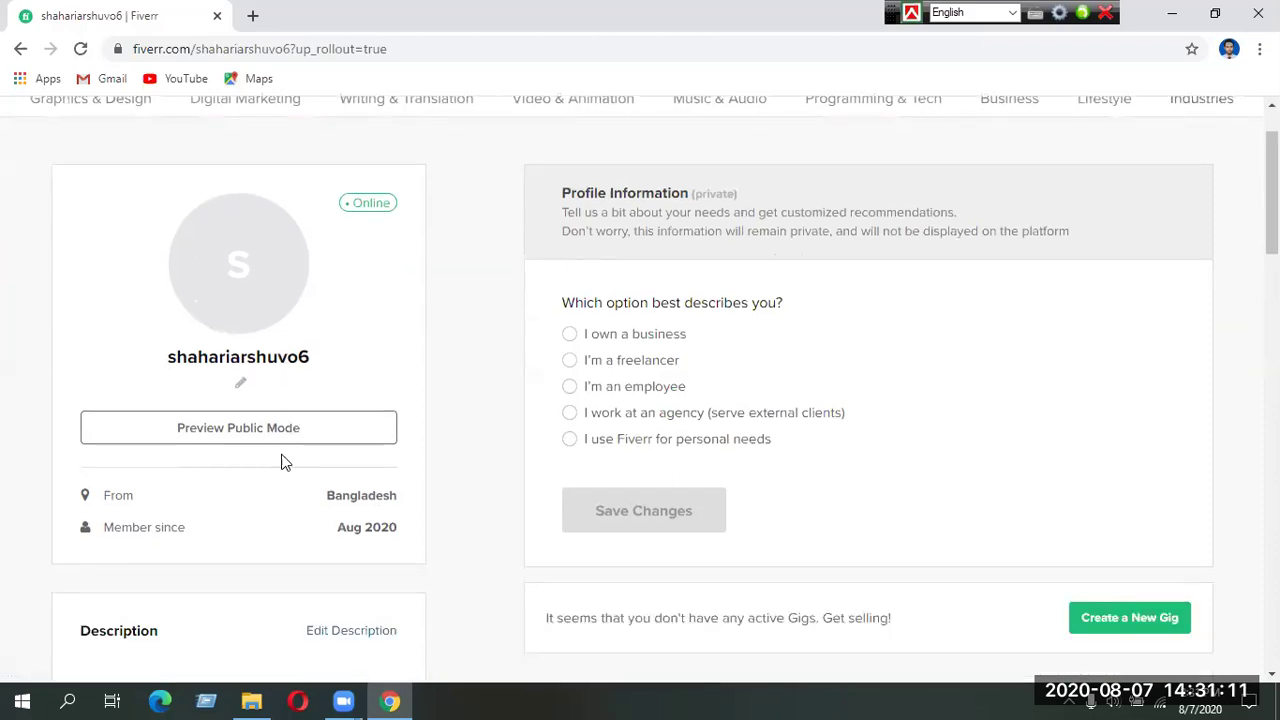
pyautogui.click(241, 387)
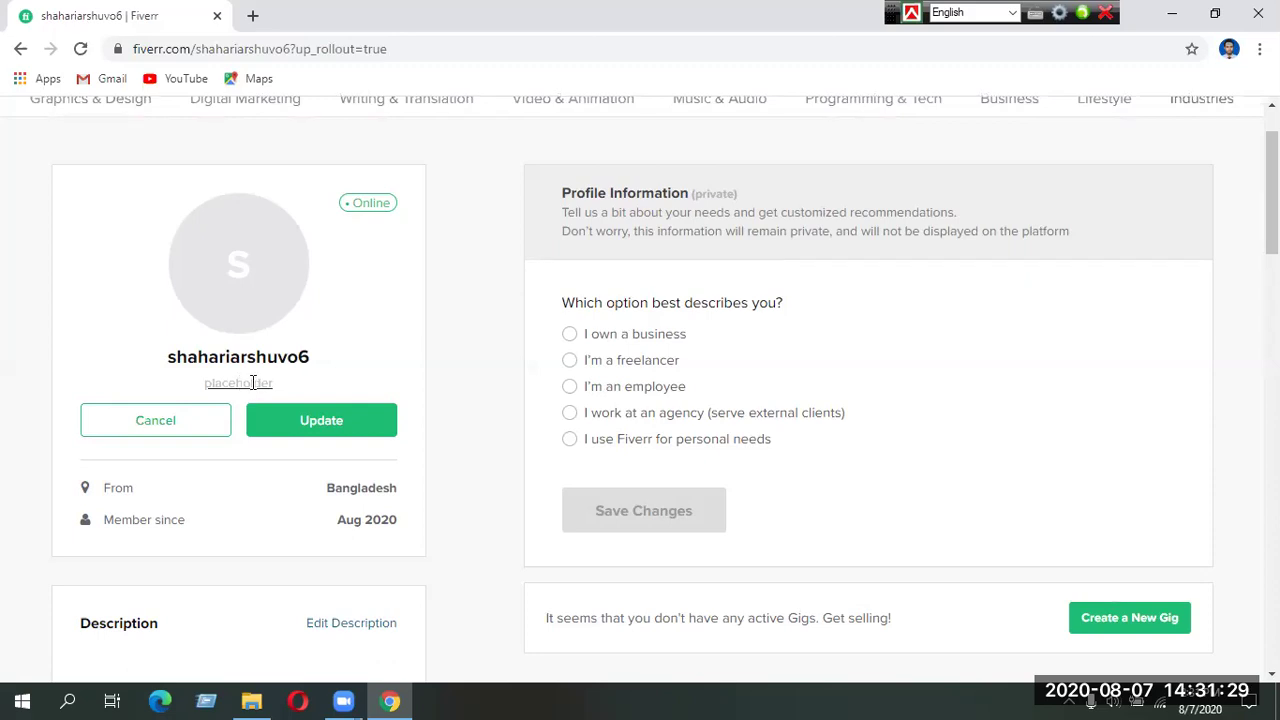
pyautogui.write('A p')
pyautogui.press('BackSpace')
pyautogui.write('Professional free')
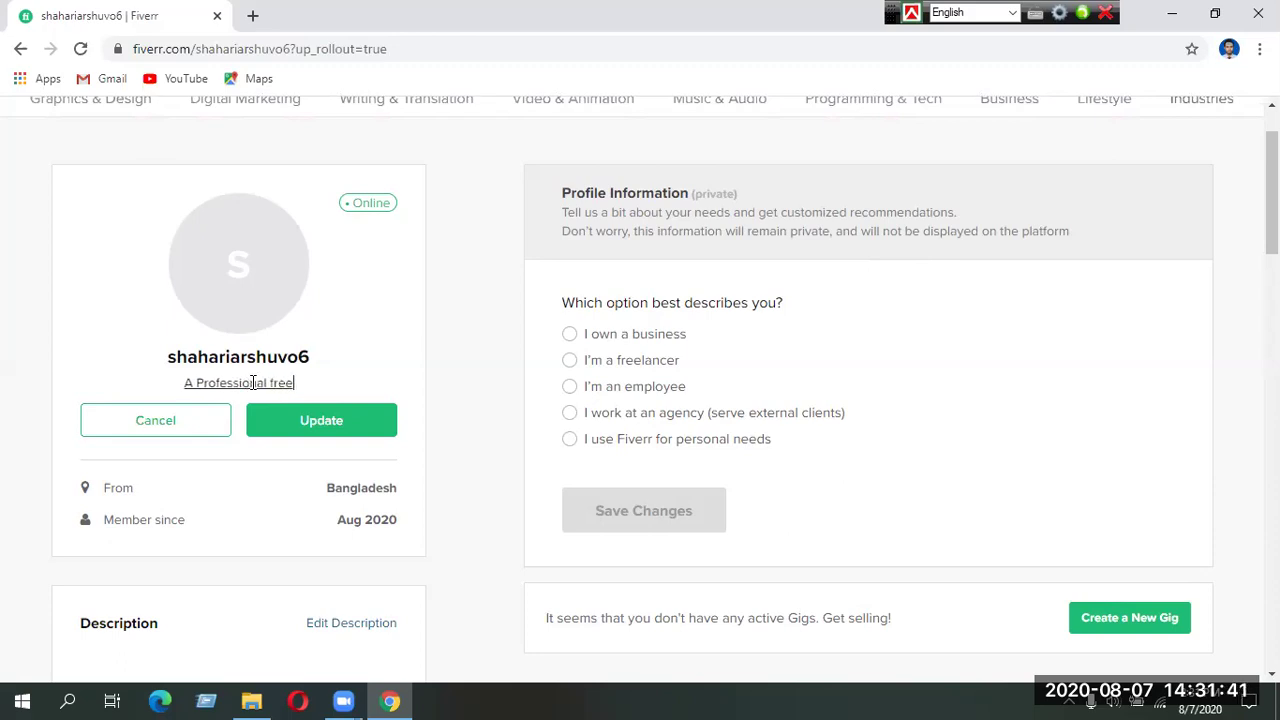
pyautogui.press('BackSpace')
pyautogui.press('BackSpace')
pyautogui.press('BackSpace')
pyautogui.press('BackSpace')
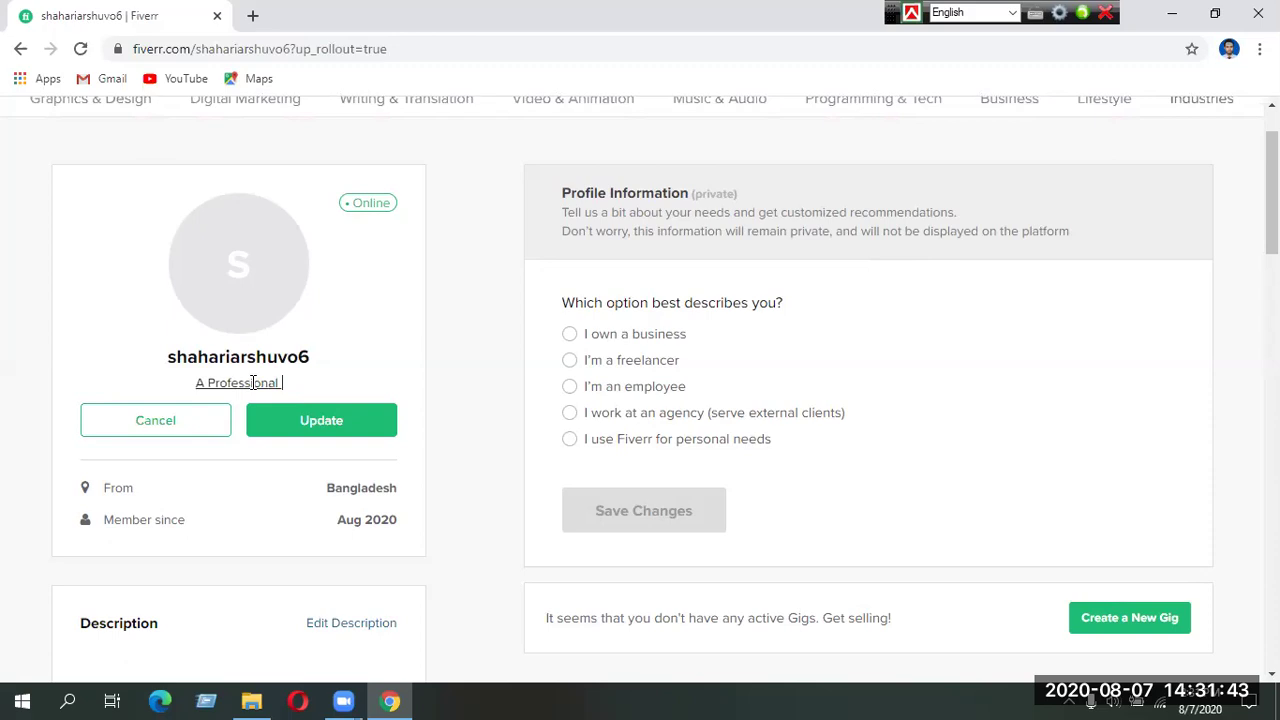
pyautogui.write('Fr')
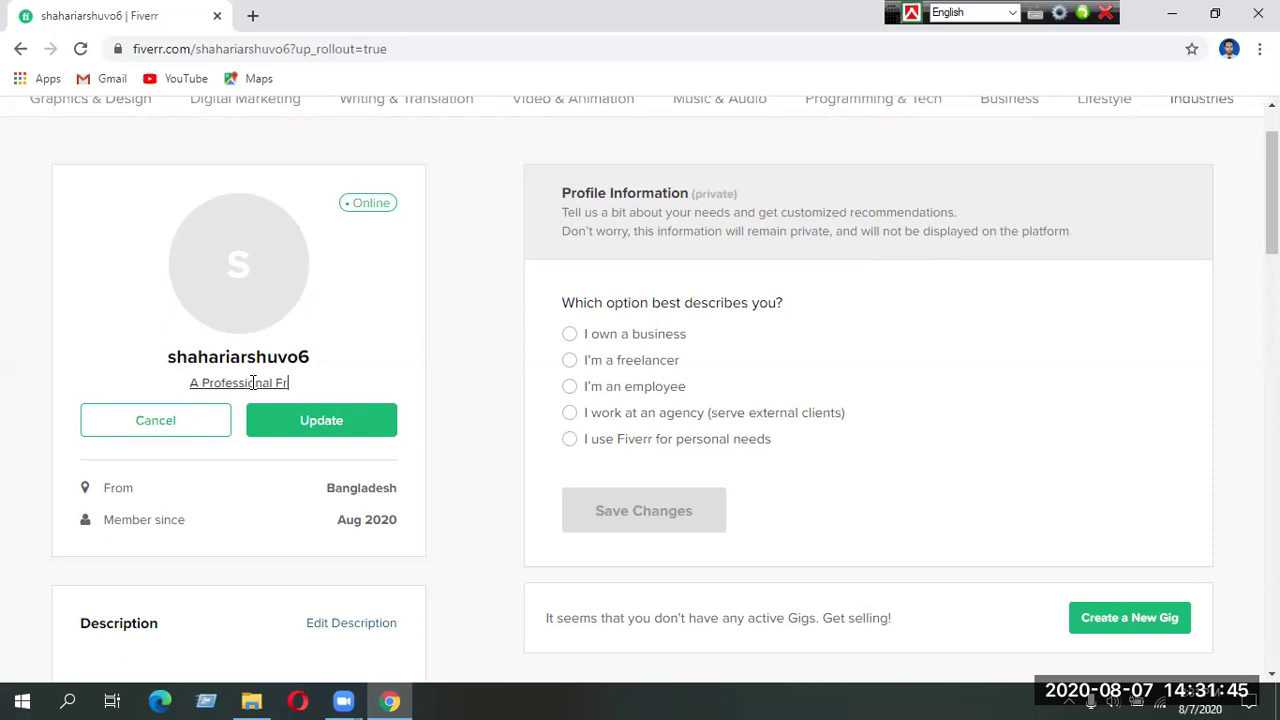
pyautogui.write('eelancer')
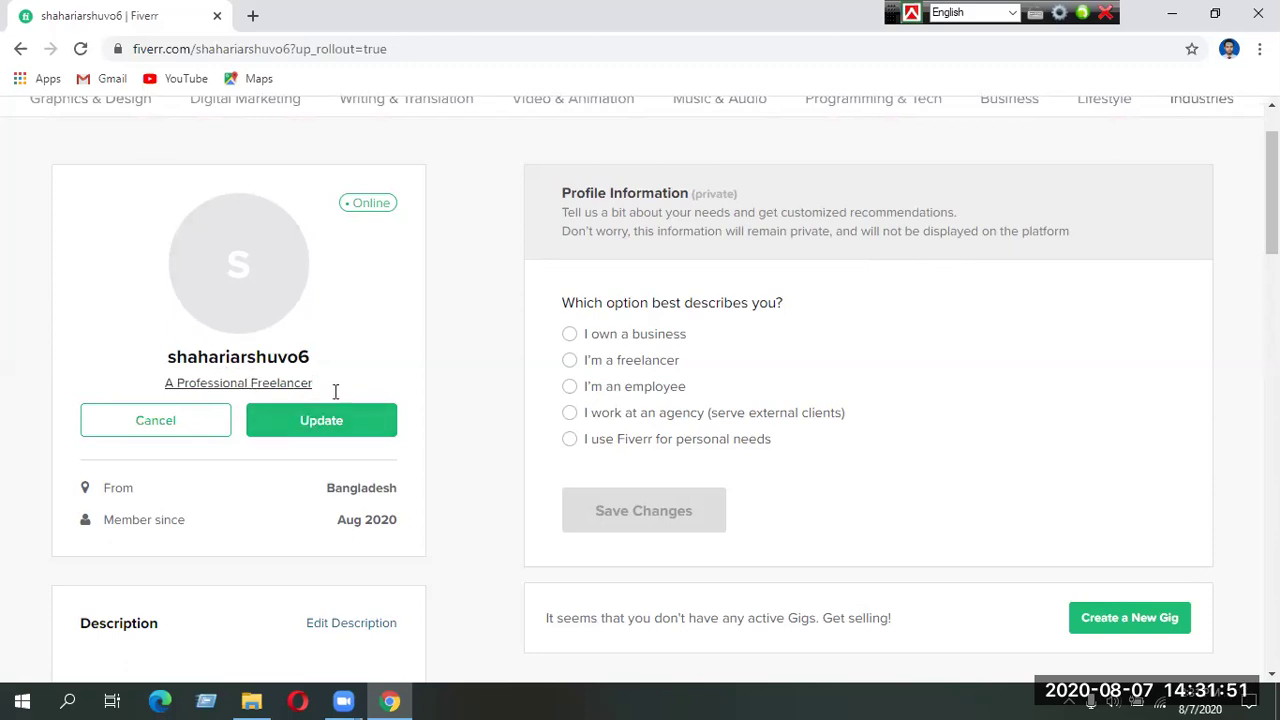
pyautogui.write('a')
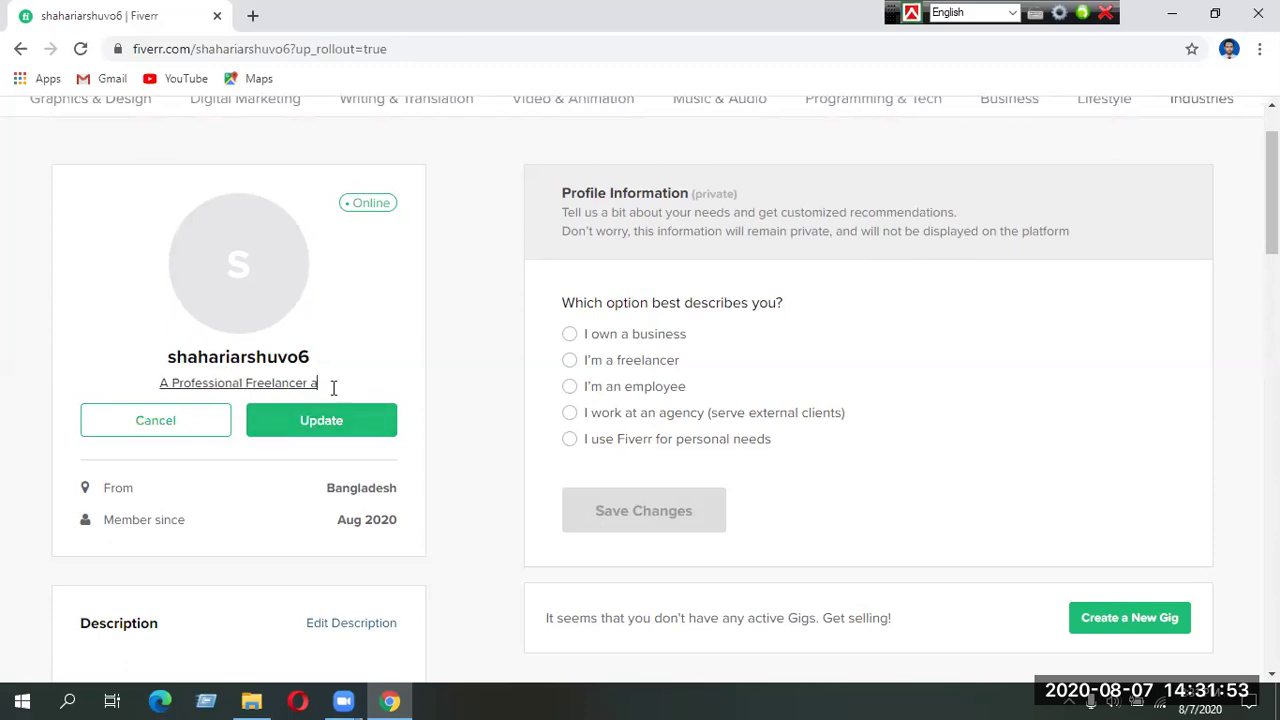
pyautogui.write('nd Gr')
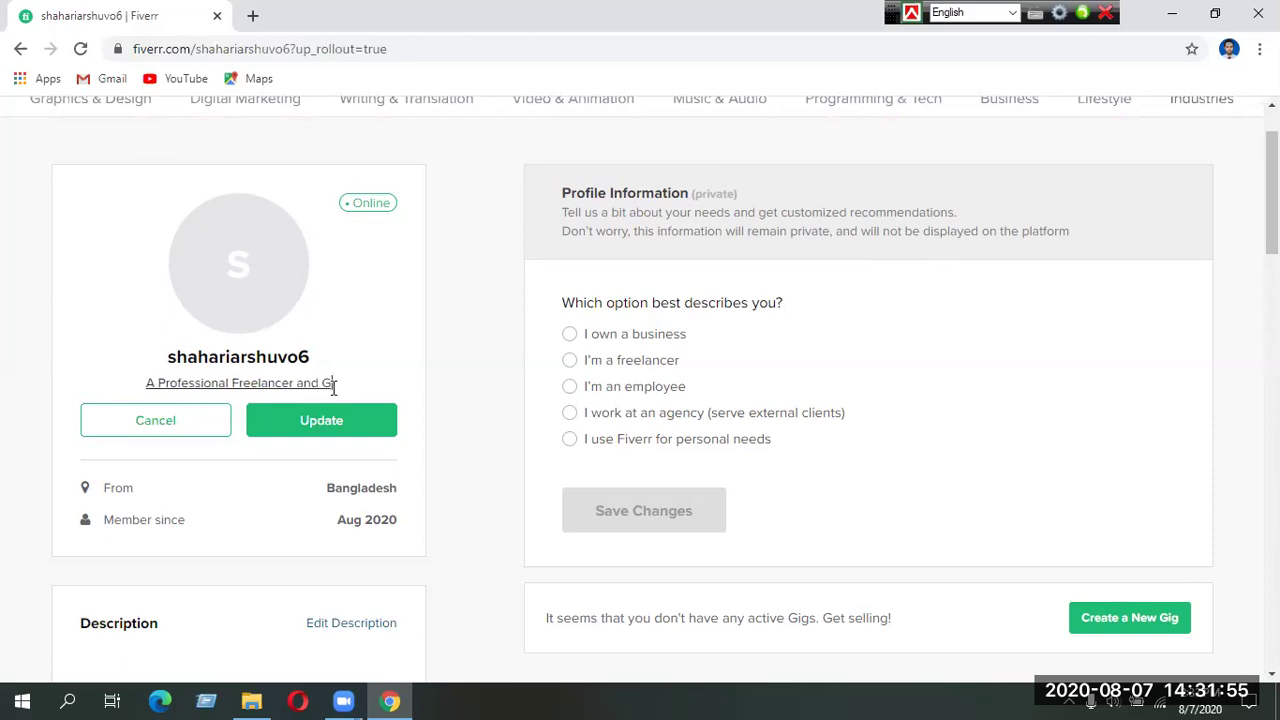
pyautogui.write('ap')
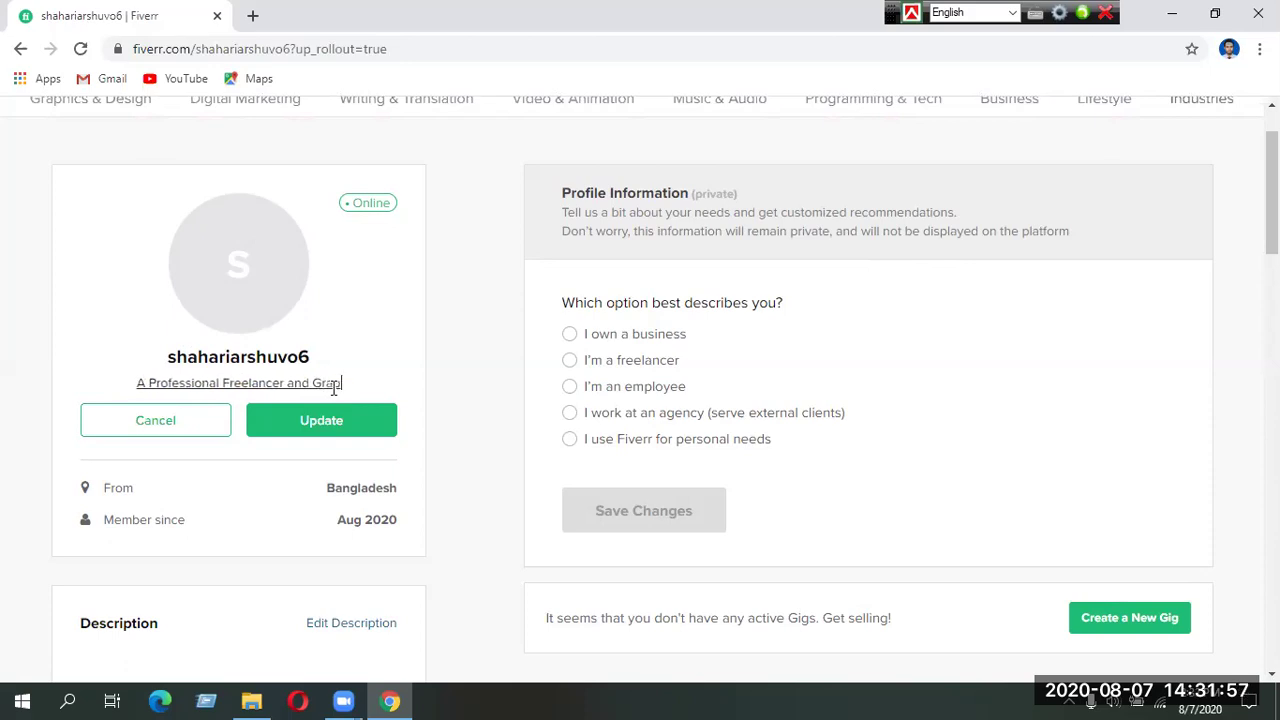
pyautogui.write('hic ')
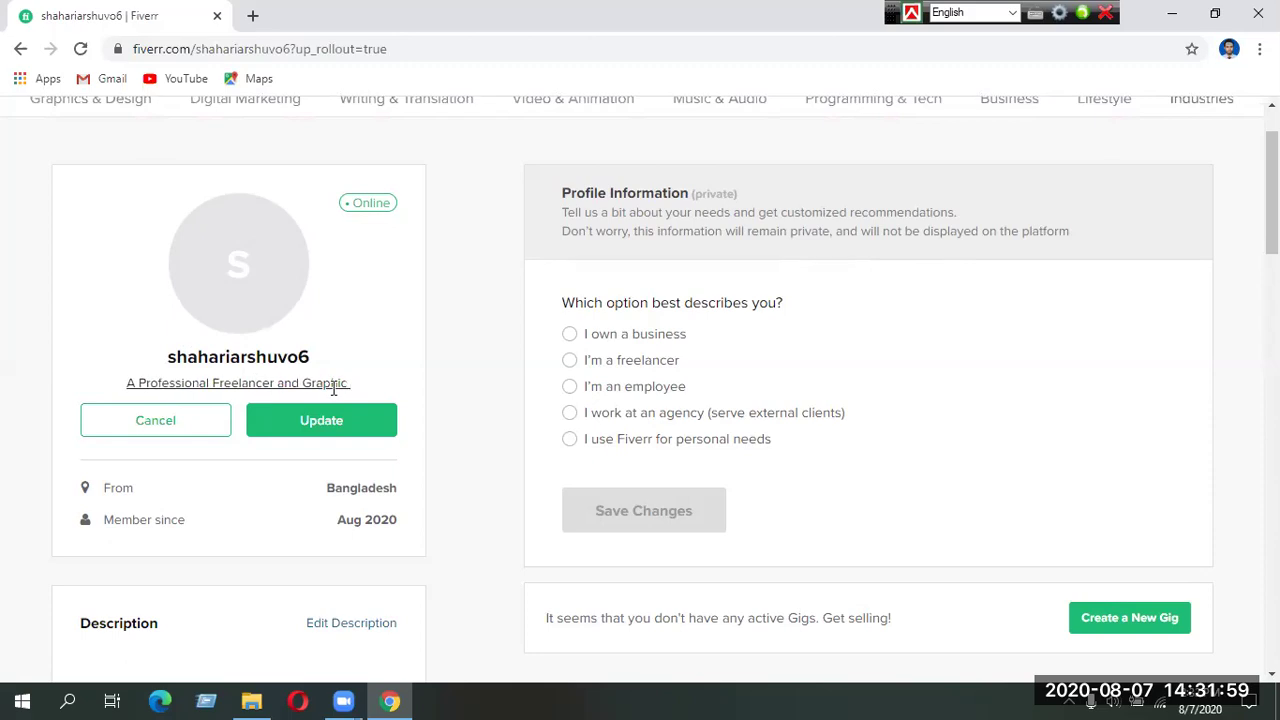
pyautogui.write('Designer')
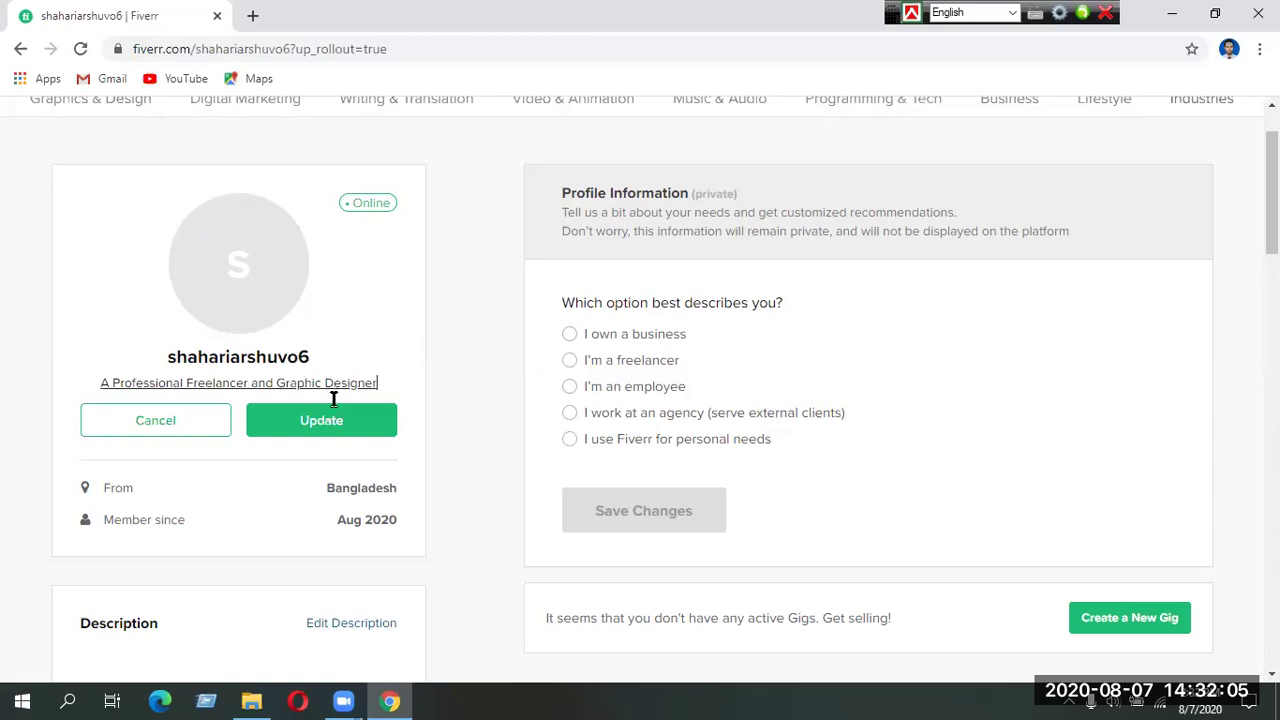
pyautogui.click(349, 434)
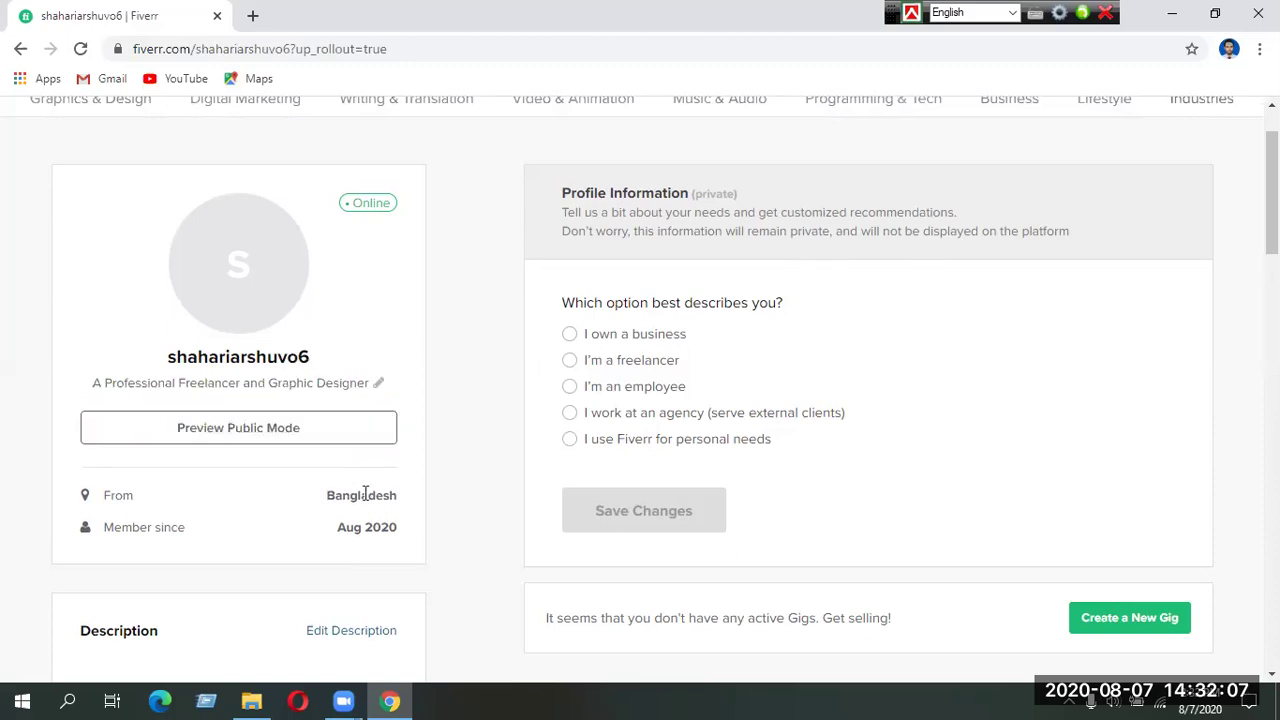
# Open the photo upload from the camera icon on the blank profile avatar.
pyautogui.scroll(-1, 366, 496)
pyautogui.scroll(-1, 366, 500)
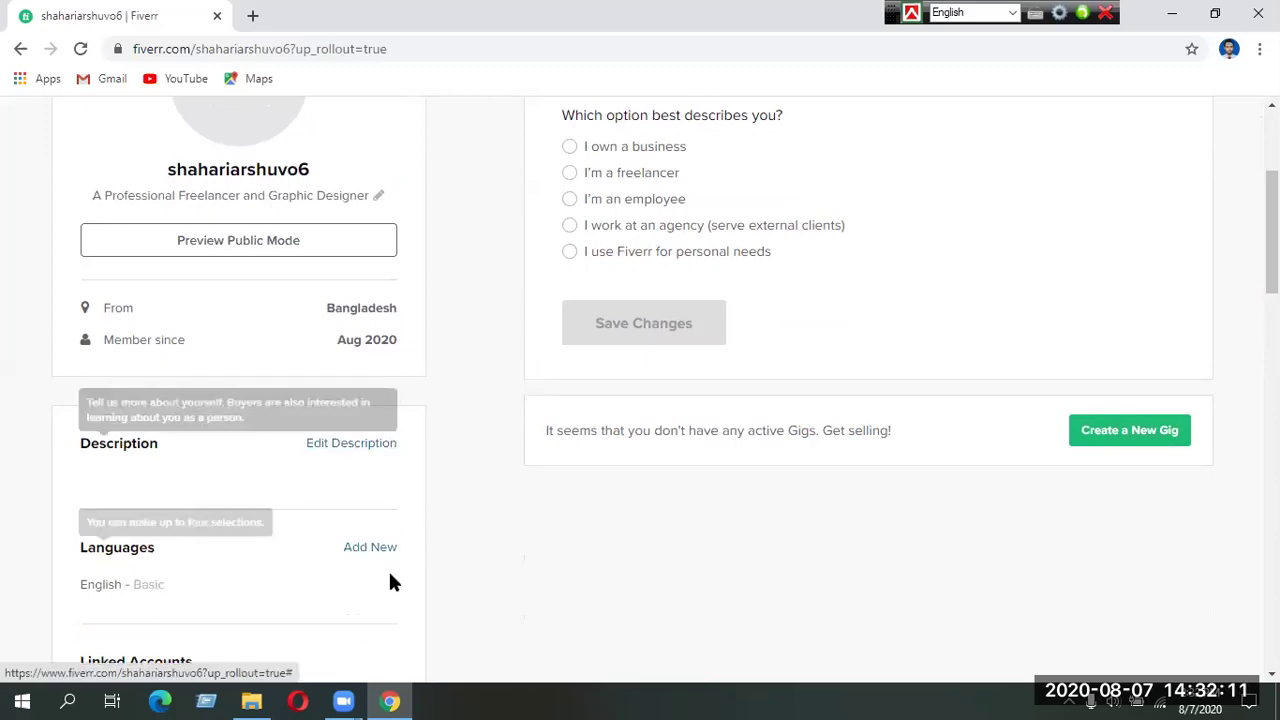
pyautogui.scroll(2, 403, 541)
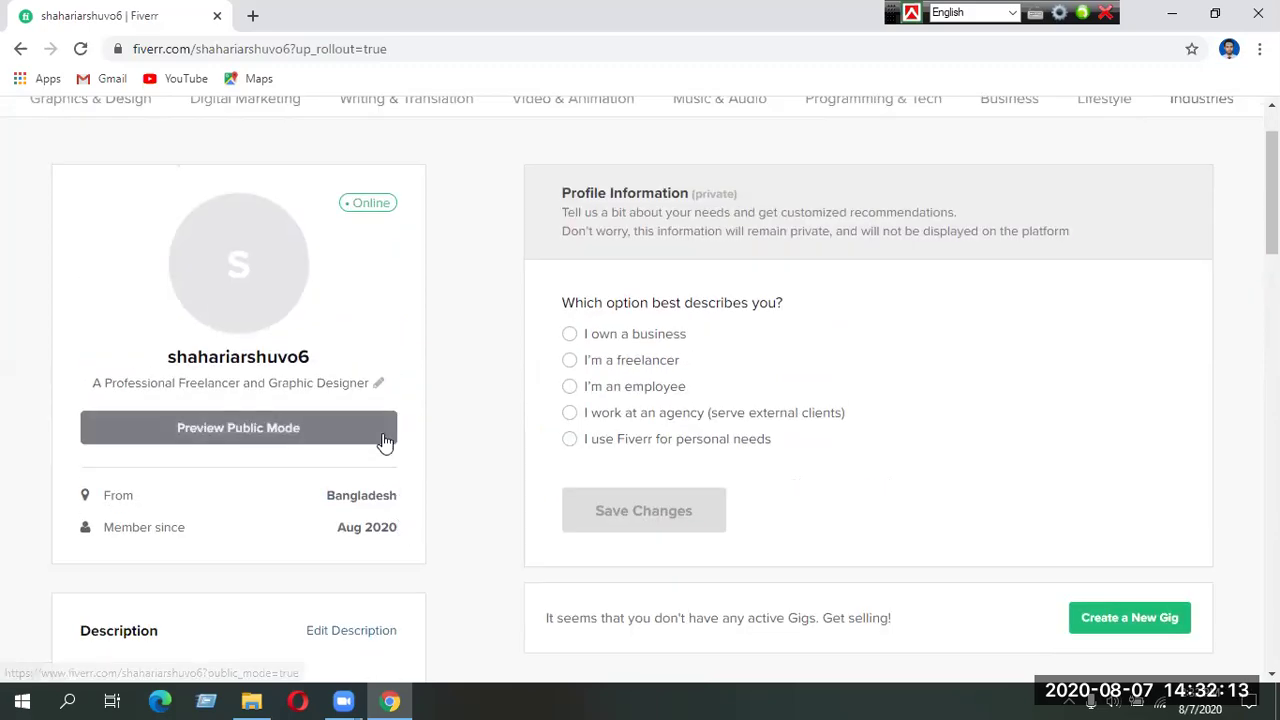
pyautogui.moveTo(265, 290)
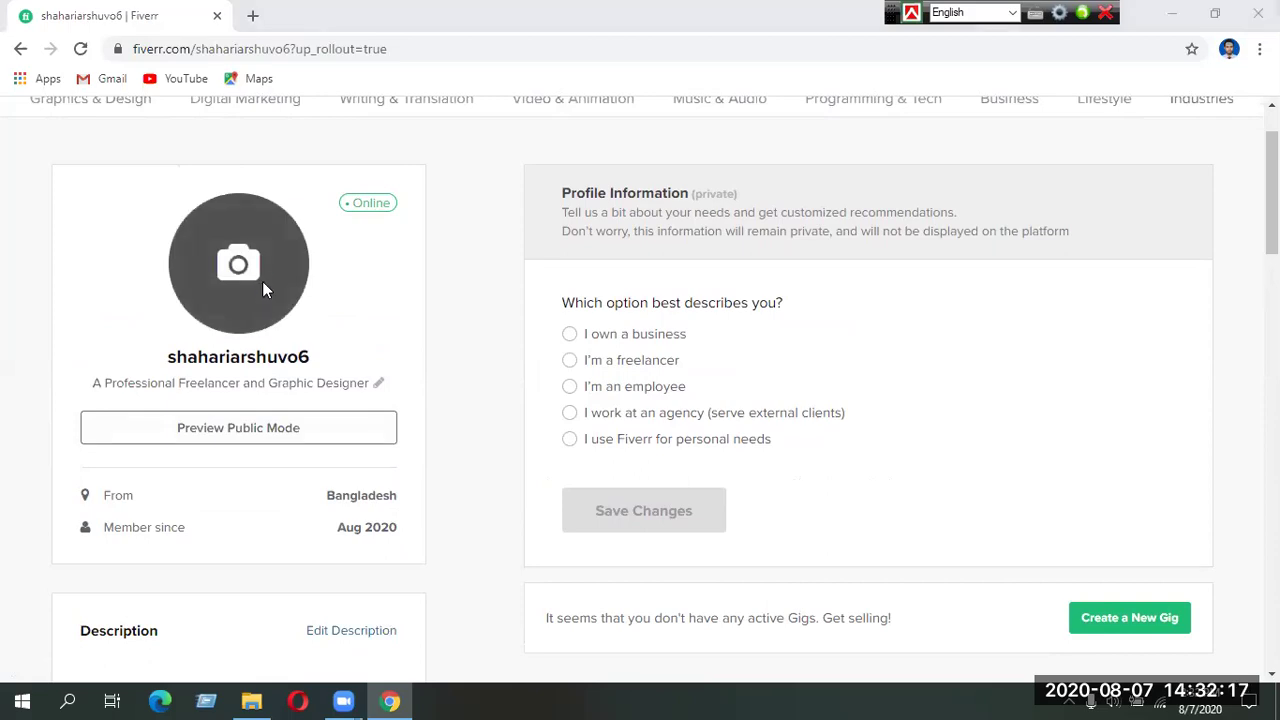
pyautogui.click(262, 283)
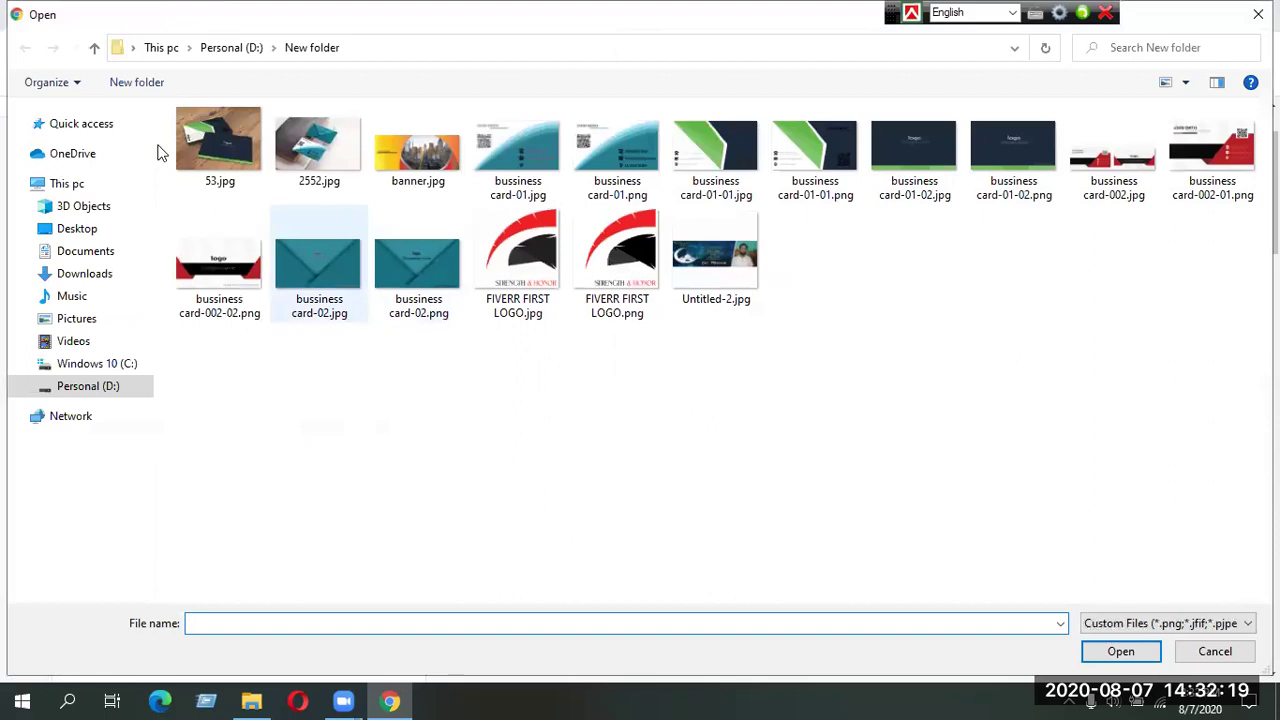
# Pick IMG_0042.JPG from Personal (D:) > Camera as the new profile photo.
pyautogui.click(103, 388)
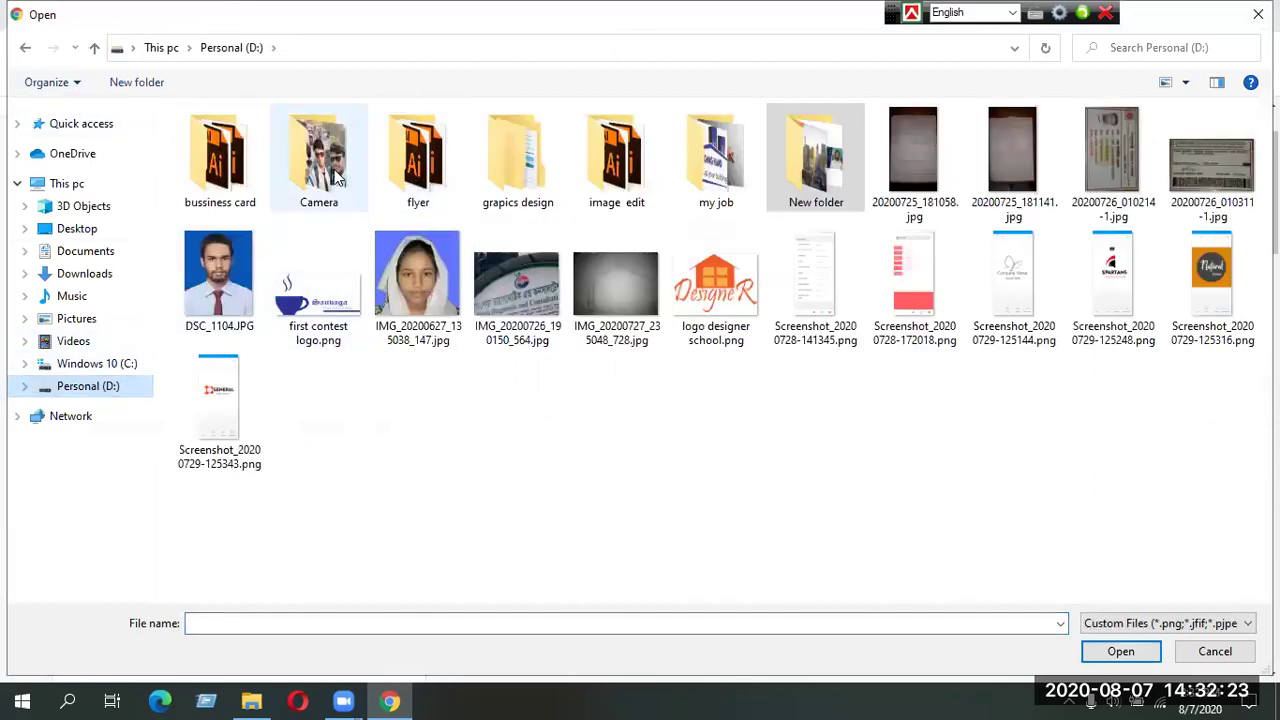
pyautogui.click(338, 176)
pyautogui.doubleClick(338, 176)
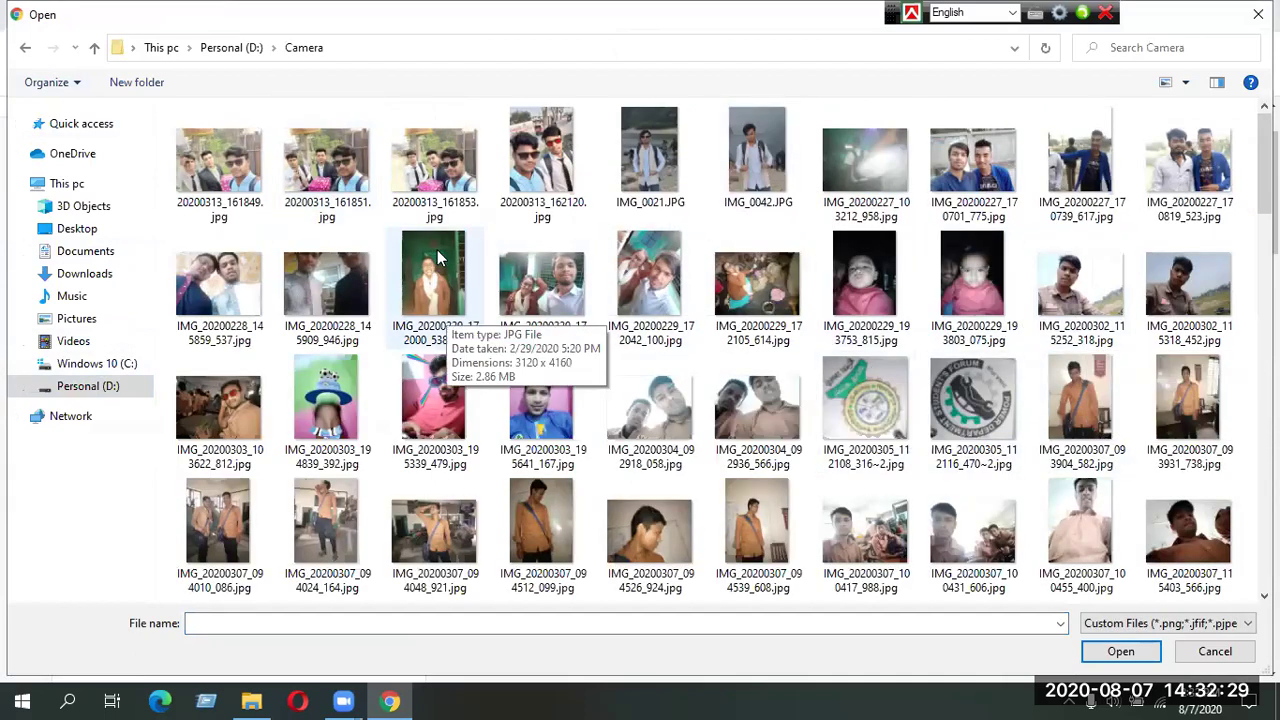
pyautogui.scroll(-10, 439, 252)
pyautogui.scroll(7, 439, 252)
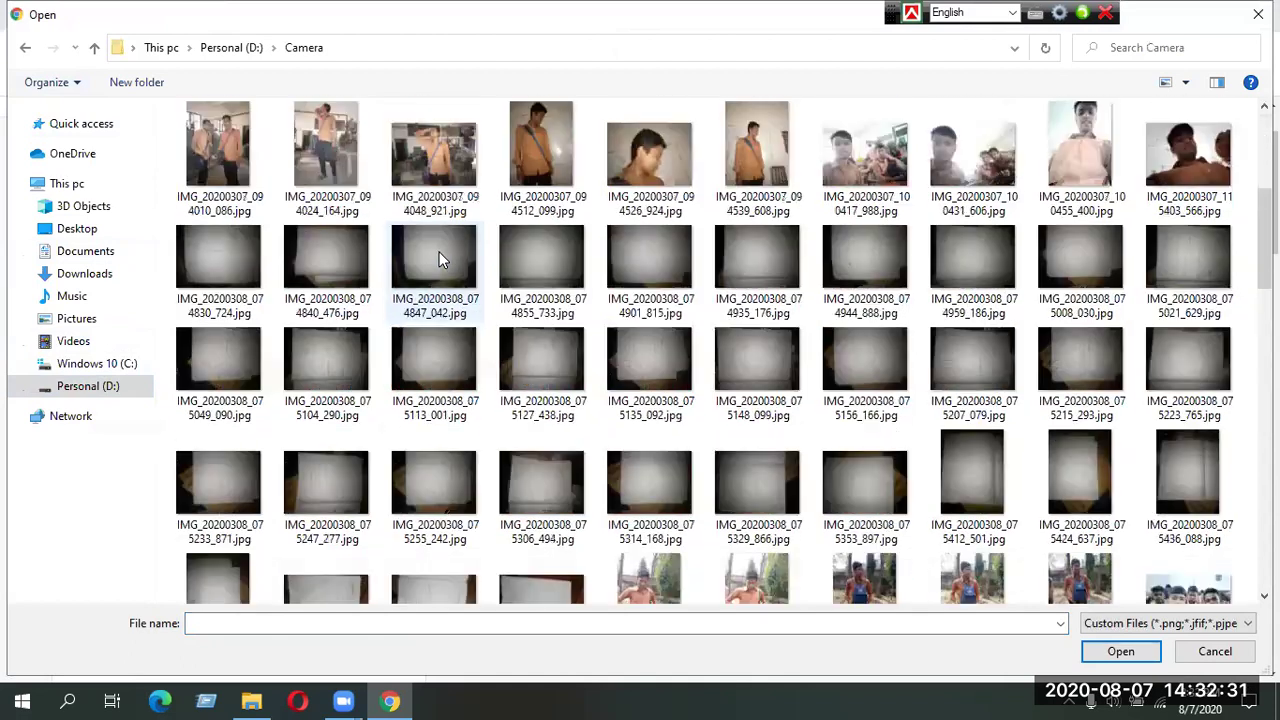
pyautogui.scroll(3, 439, 252)
pyautogui.click(760, 195)
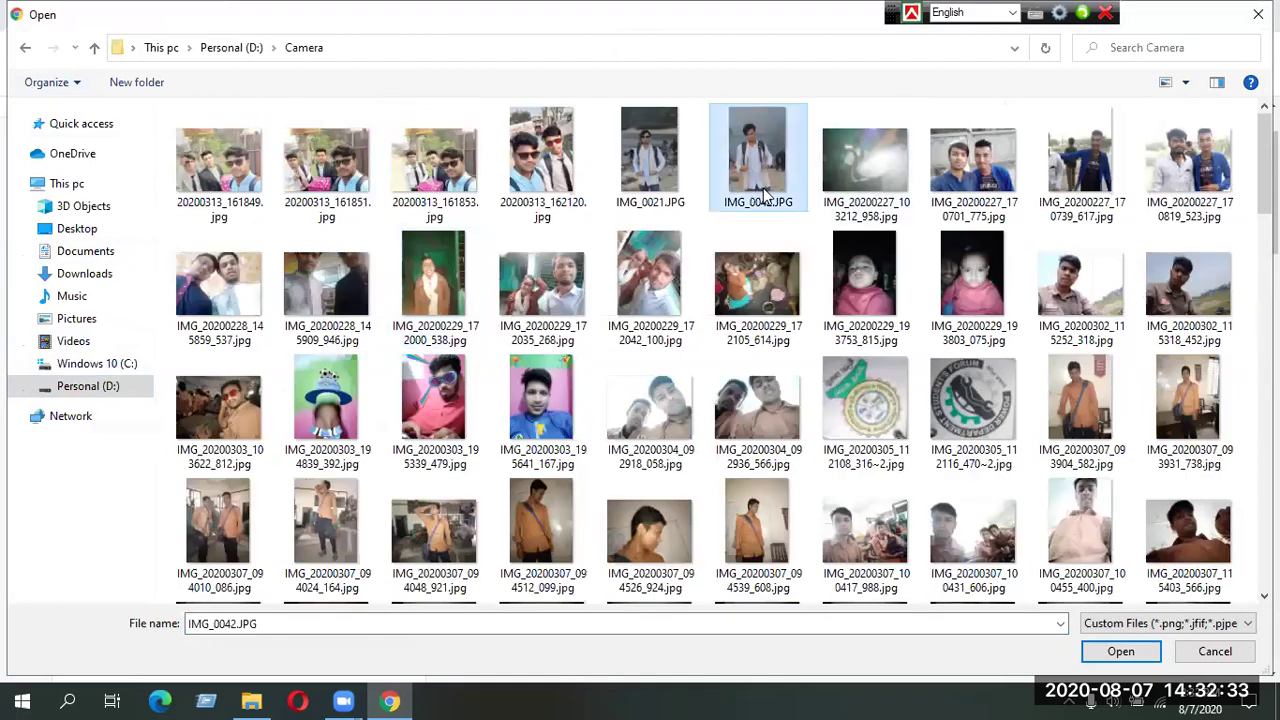
pyautogui.click(1119, 653)
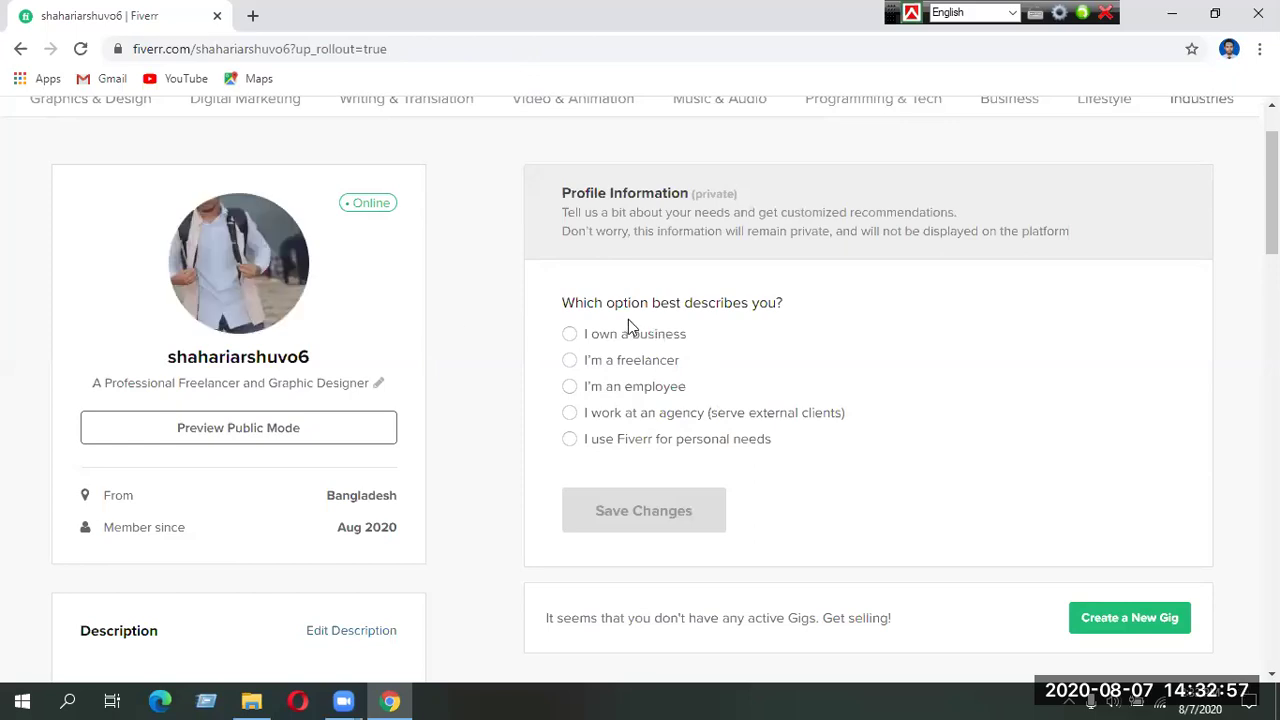
# Scroll down toward the Description section once the photo upload completes.
pyautogui.scroll(-2, 408, 371)
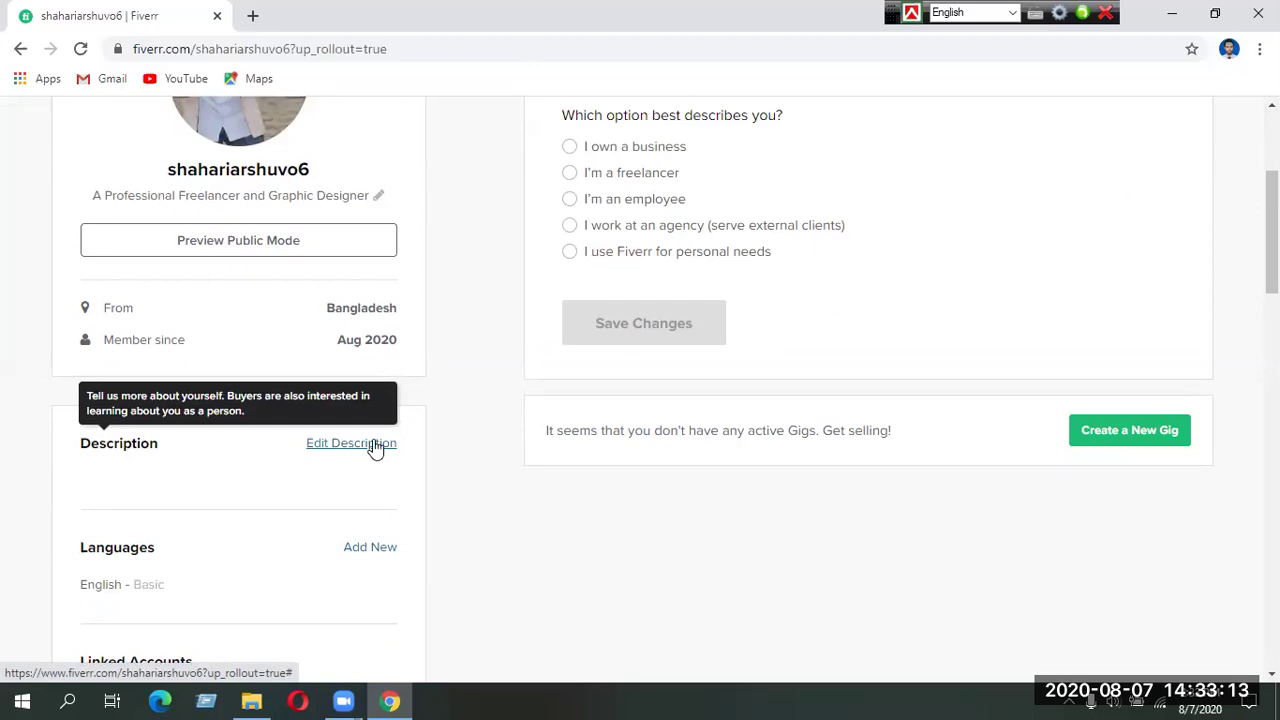
# Start the Description with a 'Hello,' greeting on its own line.
pyautogui.click(376, 446)
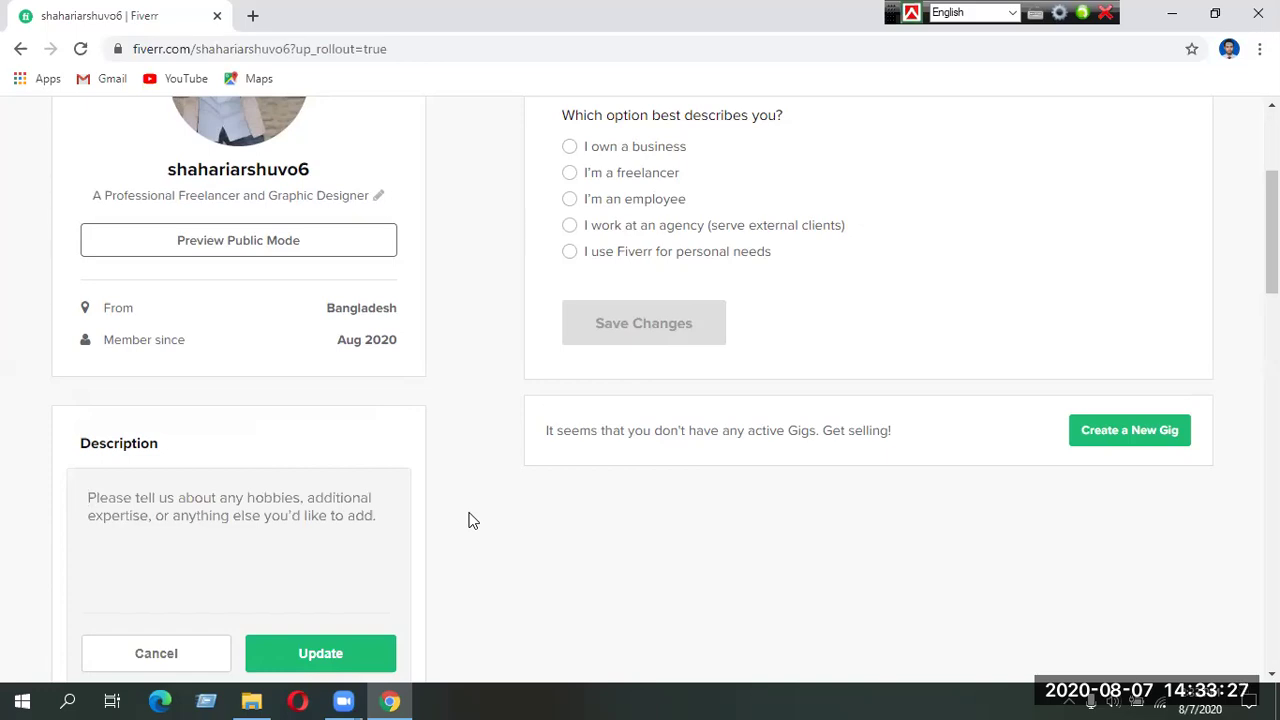
pyautogui.scroll(3, 409, 483)
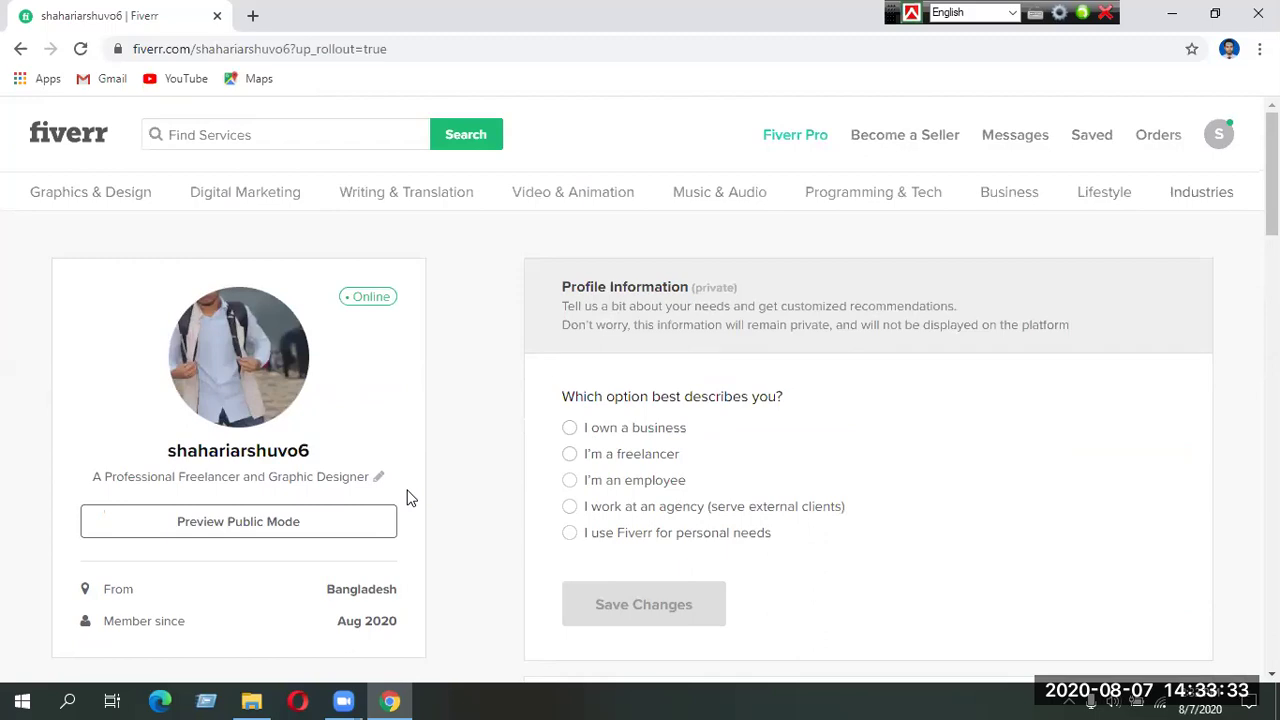
pyautogui.scroll(-6, 383, 526)
pyautogui.scroll(2, 320, 375)
pyautogui.click(313, 362)
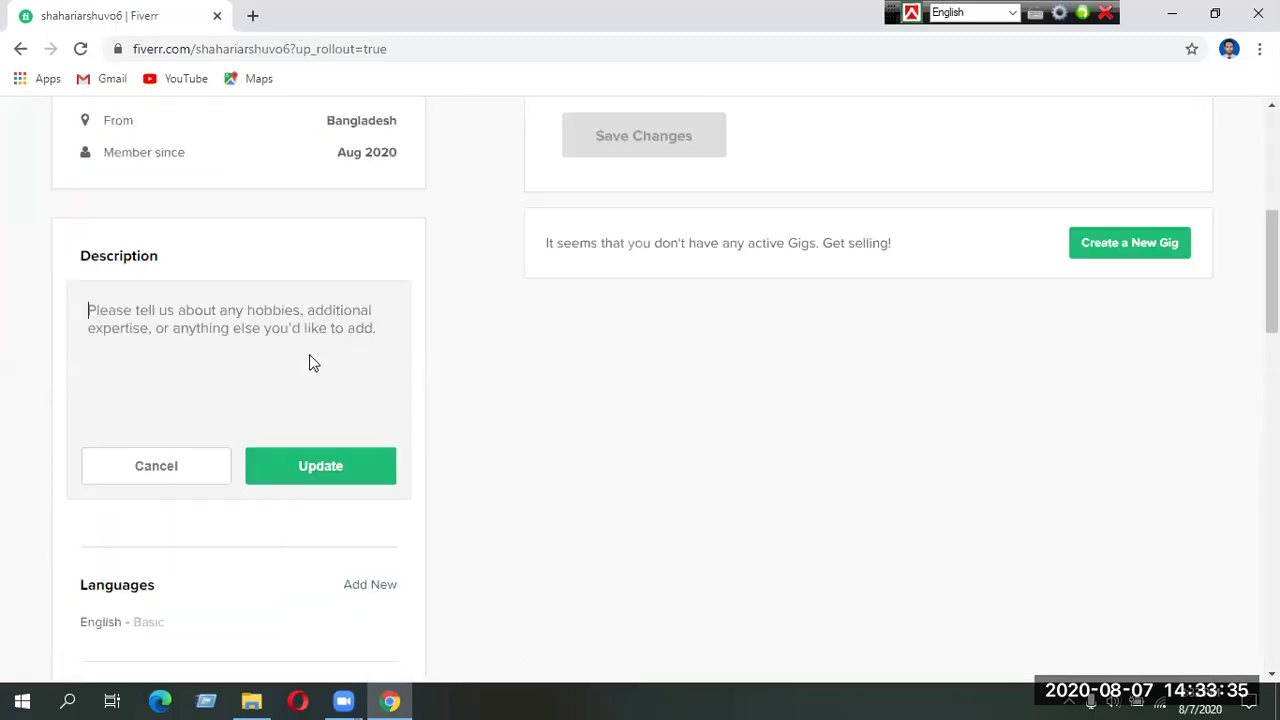
pyautogui.scroll(1, 313, 362)
pyautogui.write('Hello')
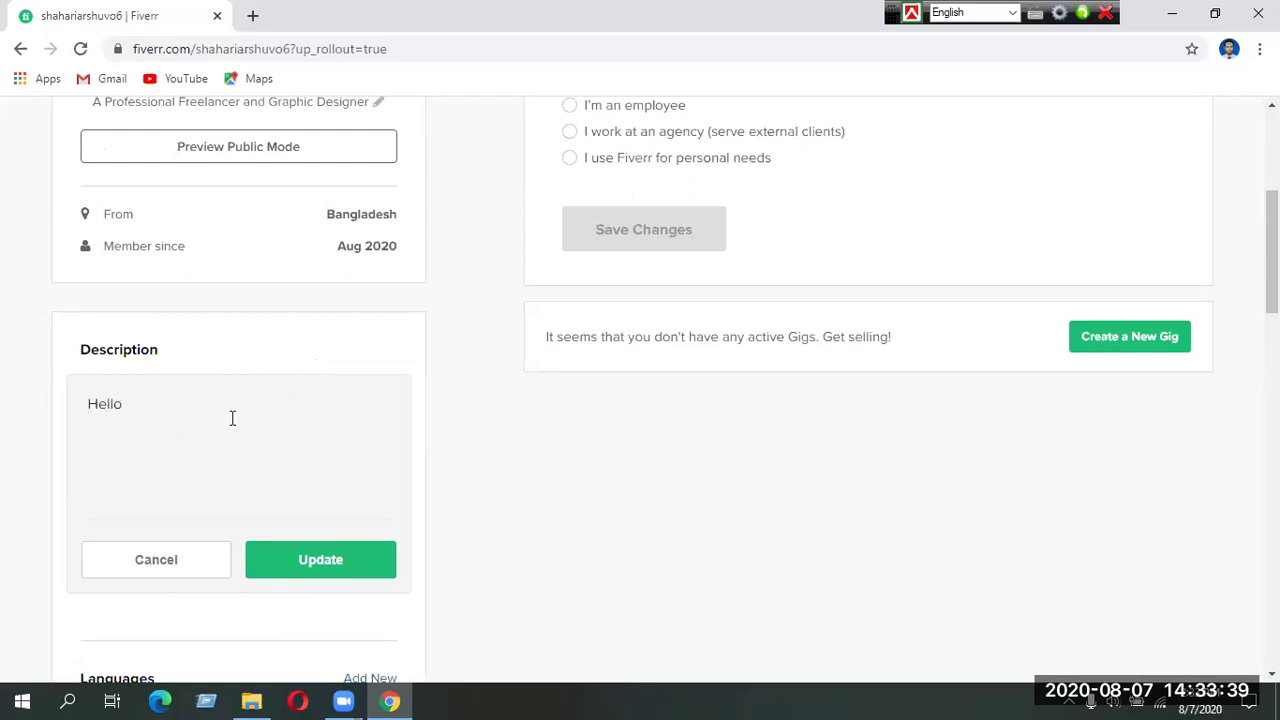
pyautogui.write(',')
pyautogui.press('Return')
# Introduce yourself by name as a professional graphic designer and freelancer with 2 years' experience.
pyautogui.write('I am shahae')
pyautogui.press('BackSpace')
pyautogui.write('riar.')
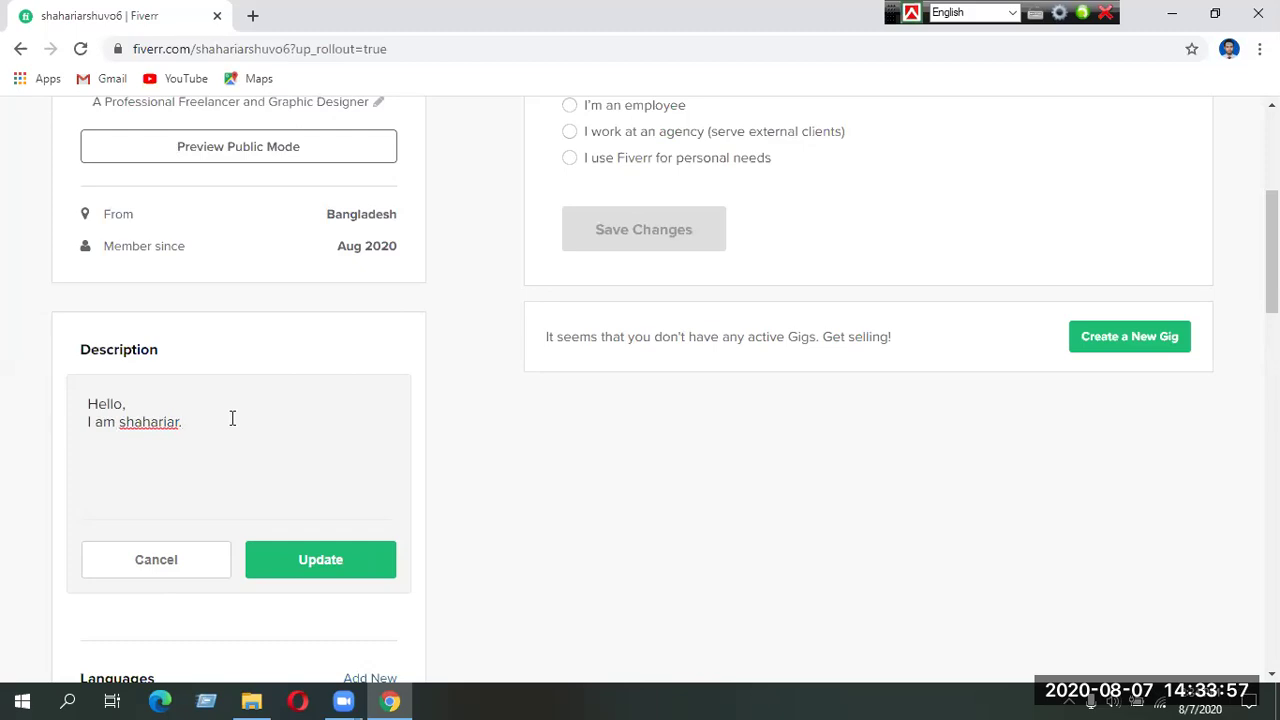
pyautogui.write('I ')
pyautogui.write('a ')
pyautogui.write('m a ')
pyautogui.write('pro')
pyautogui.write('fessiona')
pyautogui.write('l ')
pyautogui.write('gra')
pyautogui.write('ph')
pyautogui.write('c')
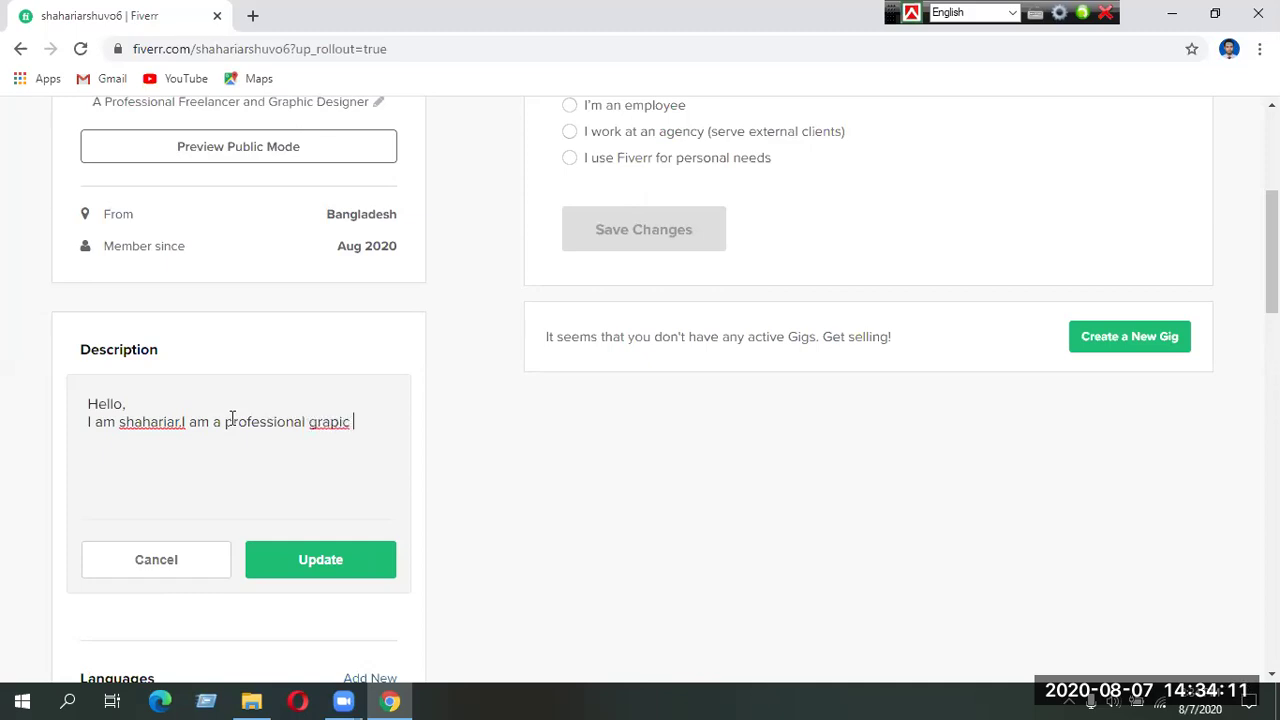
pyautogui.press('BackSpace')
pyautogui.press('BackSpace')
pyautogui.press('BackSpace')
pyautogui.write('hic designer')
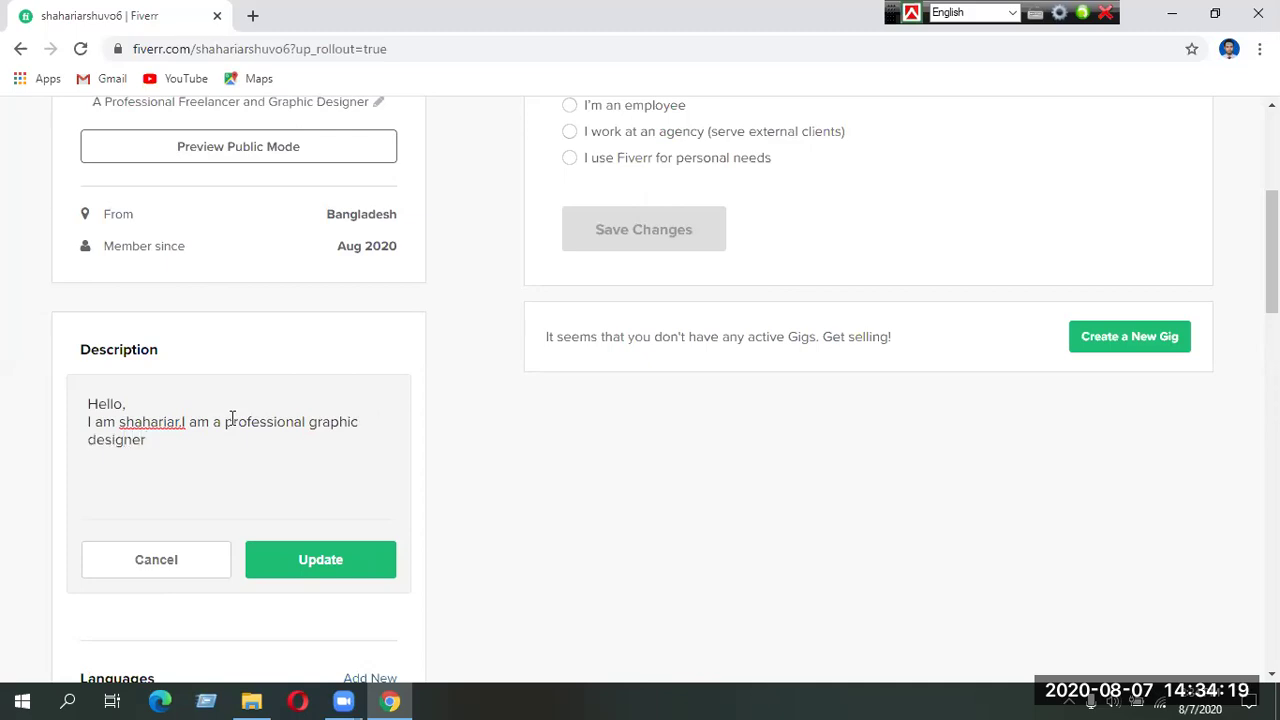
pyautogui.write('.')
pyautogui.press('BackSpace')
pyautogui.write('and freelancer.')
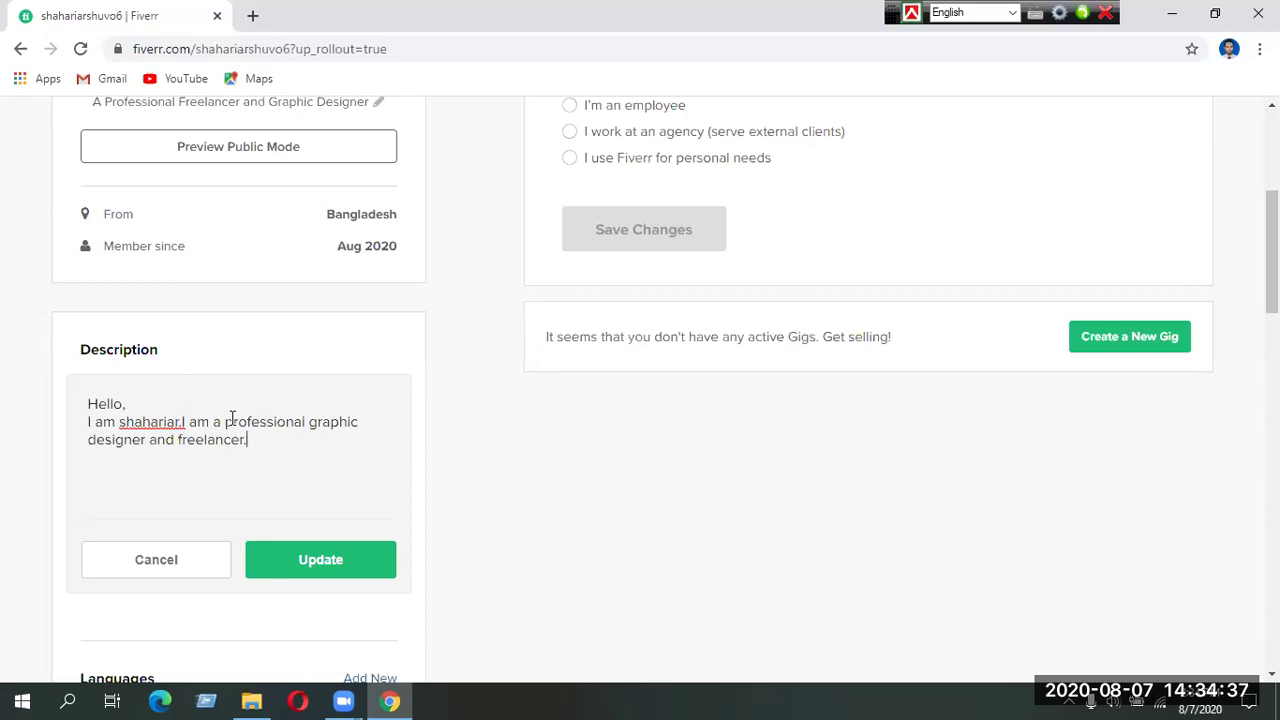
pyautogui.write('i have 2 yea')
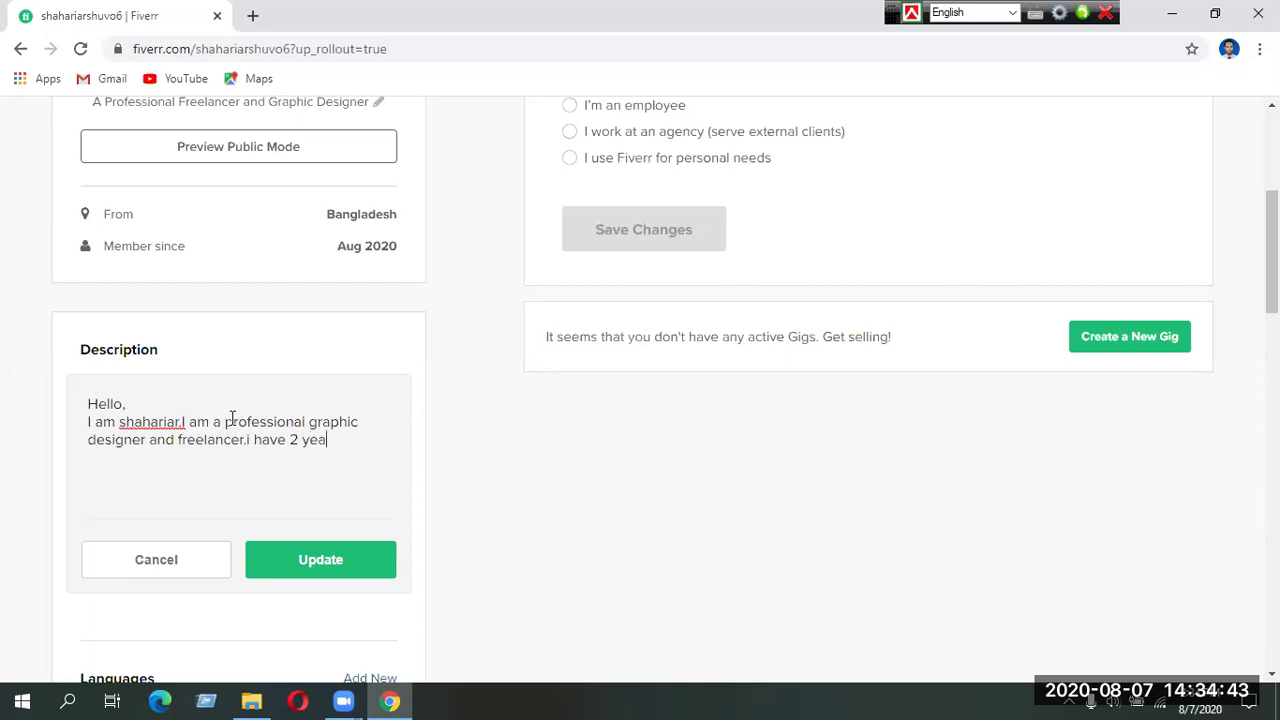
pyautogui.write('rs experience')
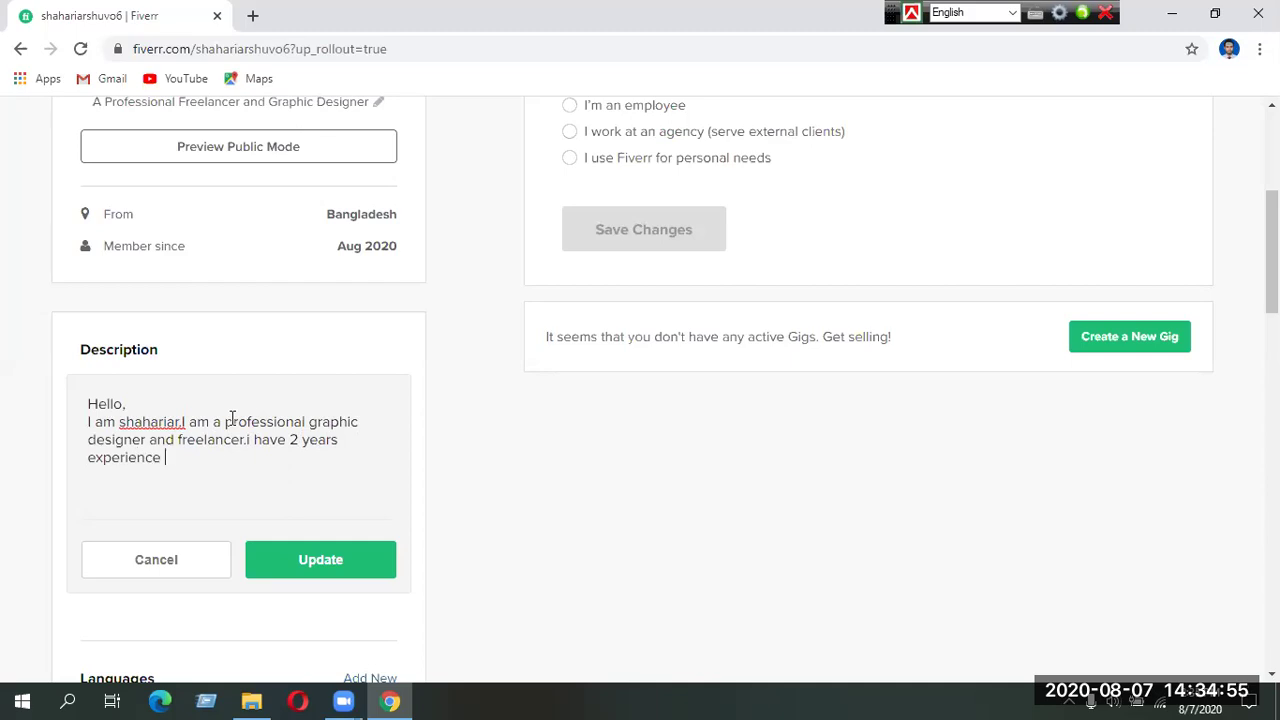
pyautogui.write(' in graphic design.')
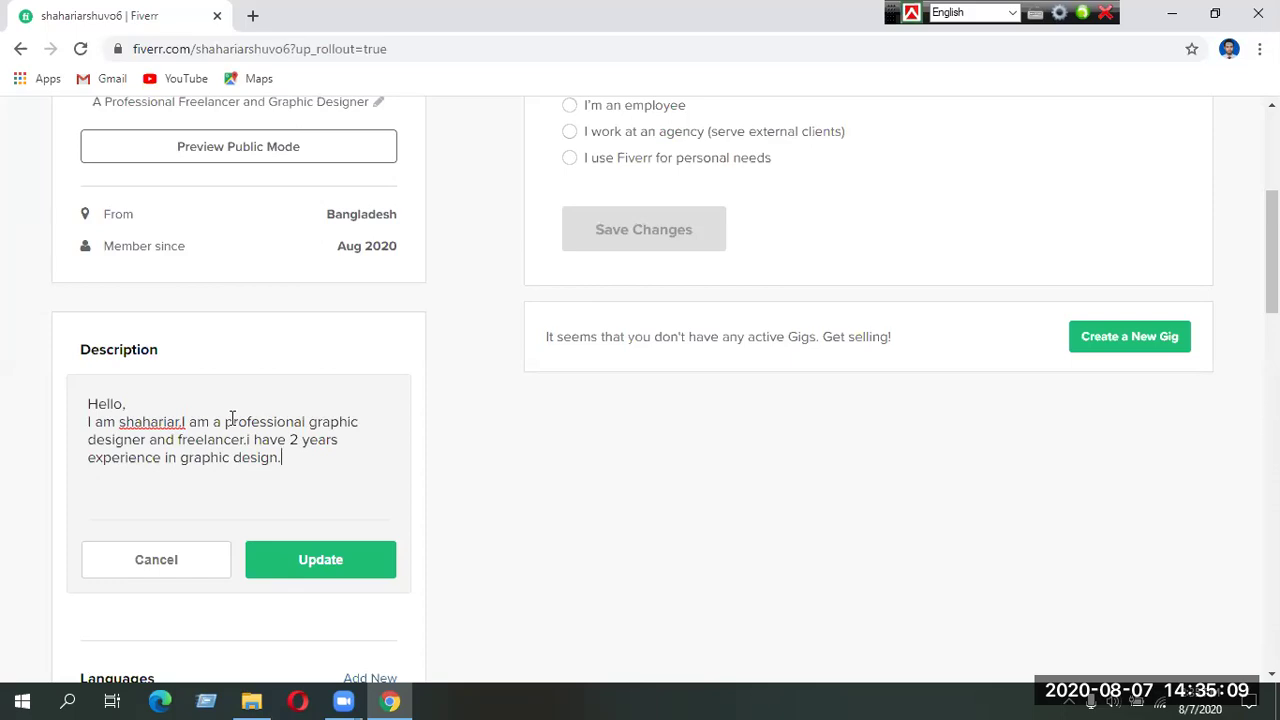
pyautogui.write('clie')
pyautogui.write('nt')
# Finish with 'client satisfaction is my first compliment.' and begin a new line.
pyautogui.press('BackSpace')
pyautogui.write('t satisfaction ')
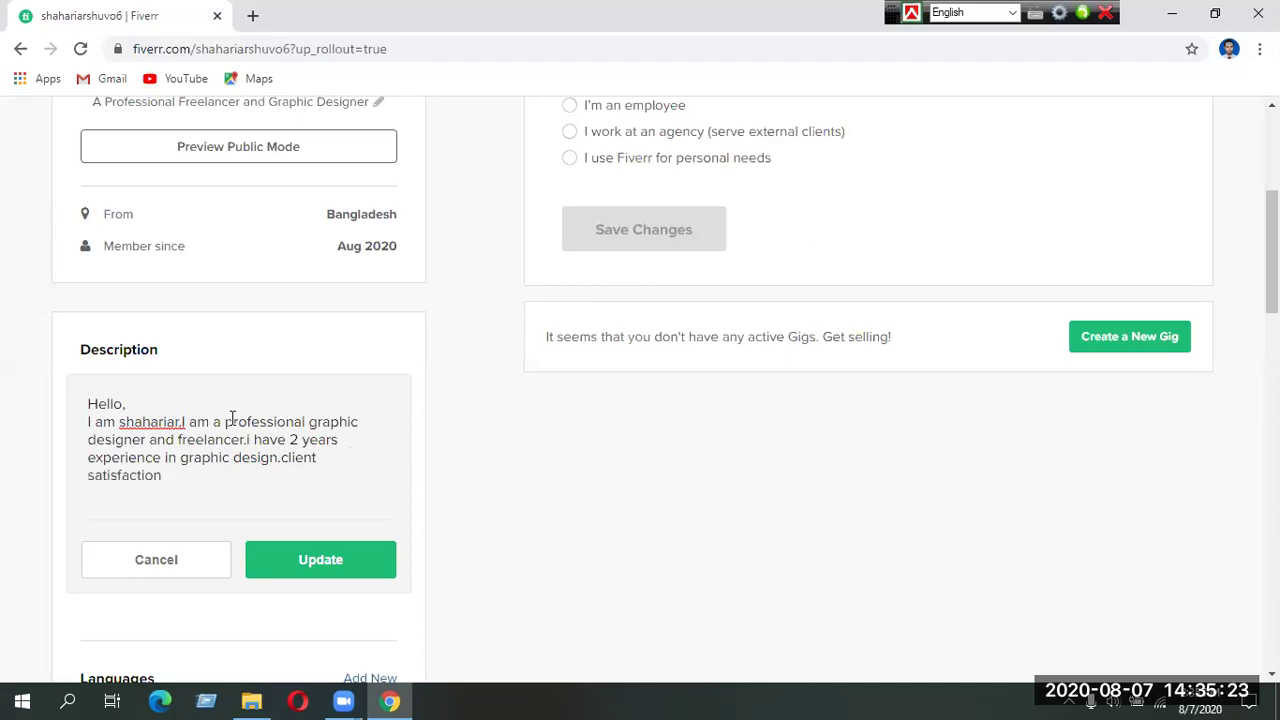
pyautogui.write('is my fis')
pyautogui.press('BackSpace')
pyautogui.write('rst compli')
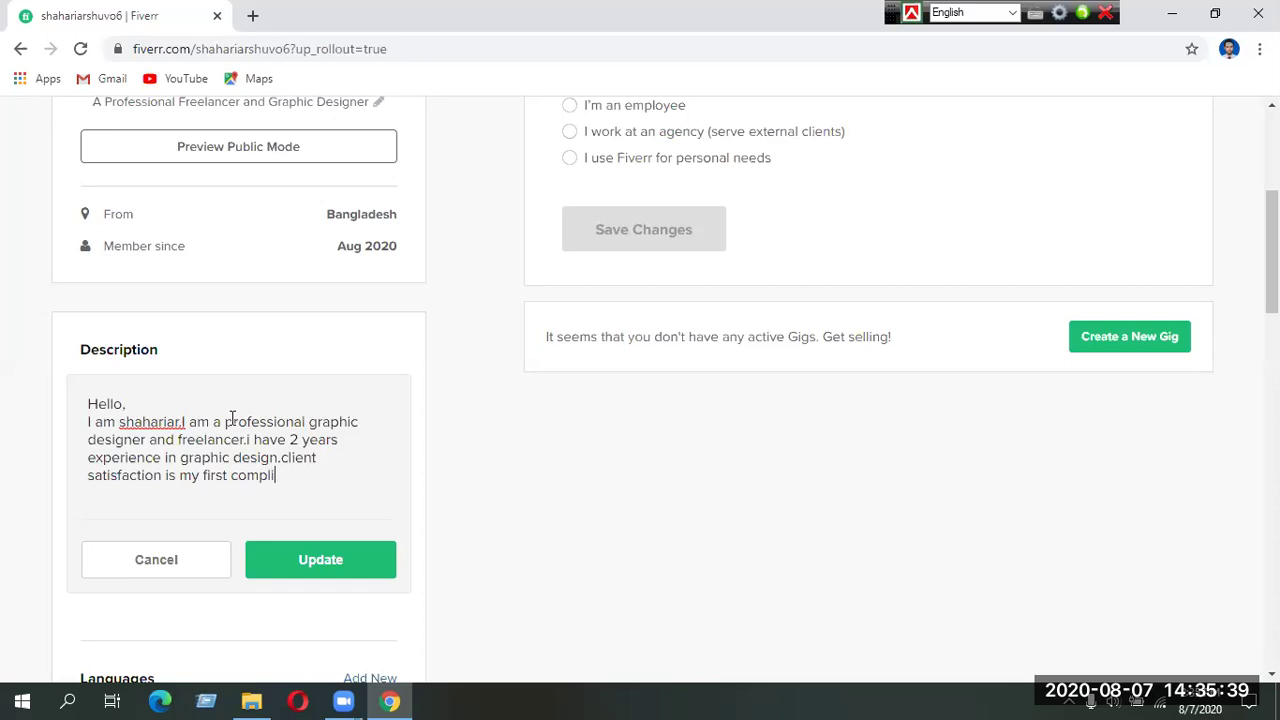
pyautogui.write('ment.')
pyautogui.scroll(-2, 311, 525)
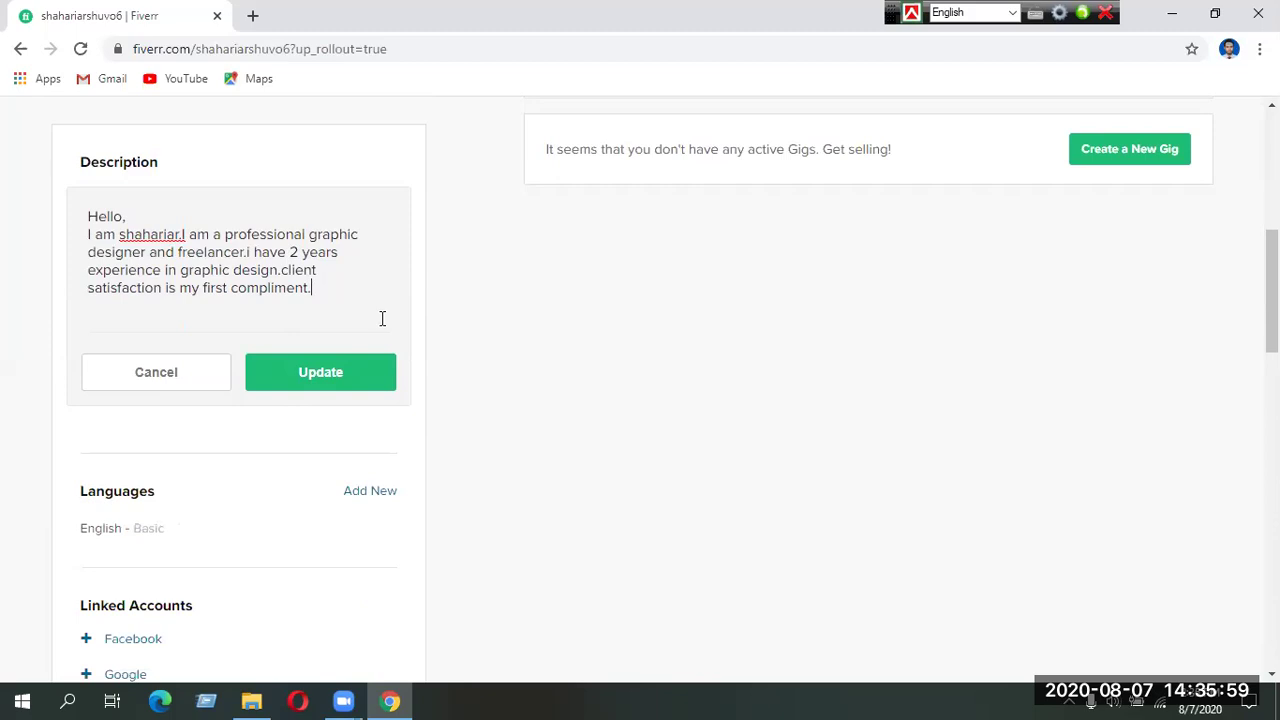
pyautogui.press('Return')
# After a blank line, add the heading 'I am expert in:'.
pyautogui.write('I')
pyautogui.press('BackSpace')
pyautogui.press('BackSpace')
pyautogui.press('Return')
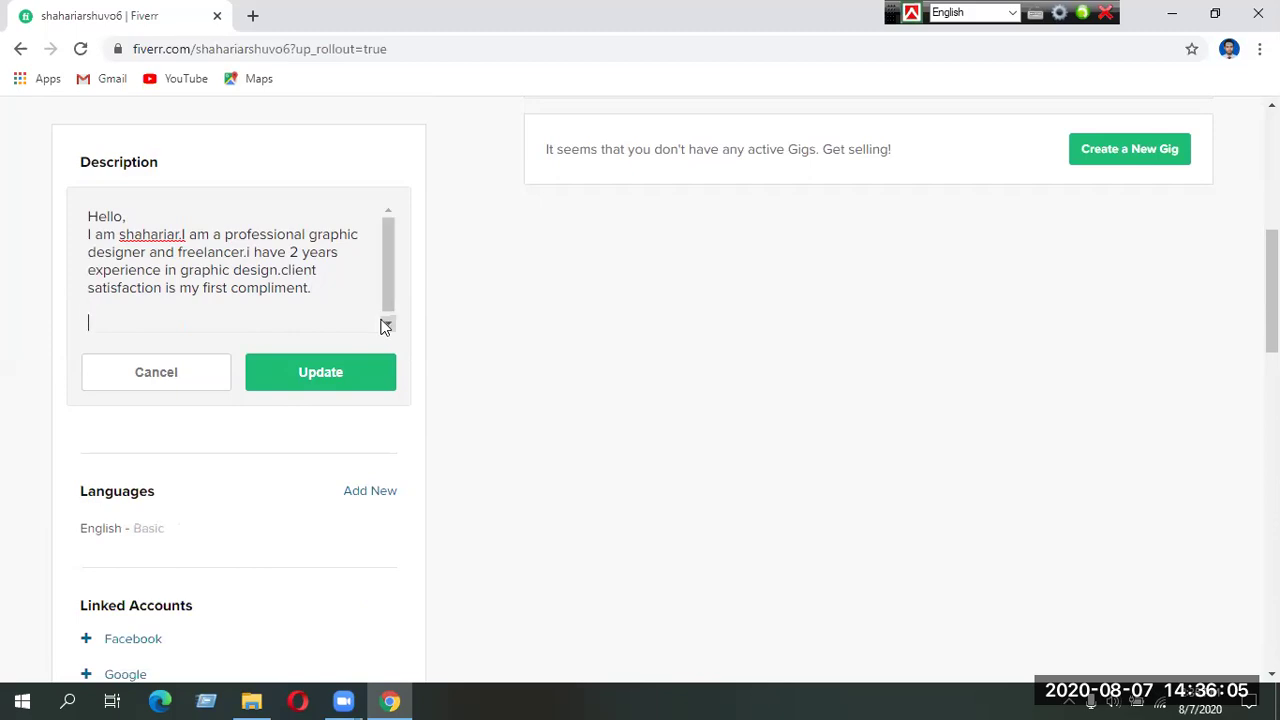
pyautogui.write('I a')
pyautogui.write('m ')
pyautogui.write('e')
pyautogui.write('xpar')
pyautogui.write('t')
pyautogui.press('BackSpace')
pyautogui.press('BackSpace')
pyautogui.press('BackSpace')
pyautogui.press('BackSpace')
pyautogui.write('ert in')
pyautogui.press('Return')
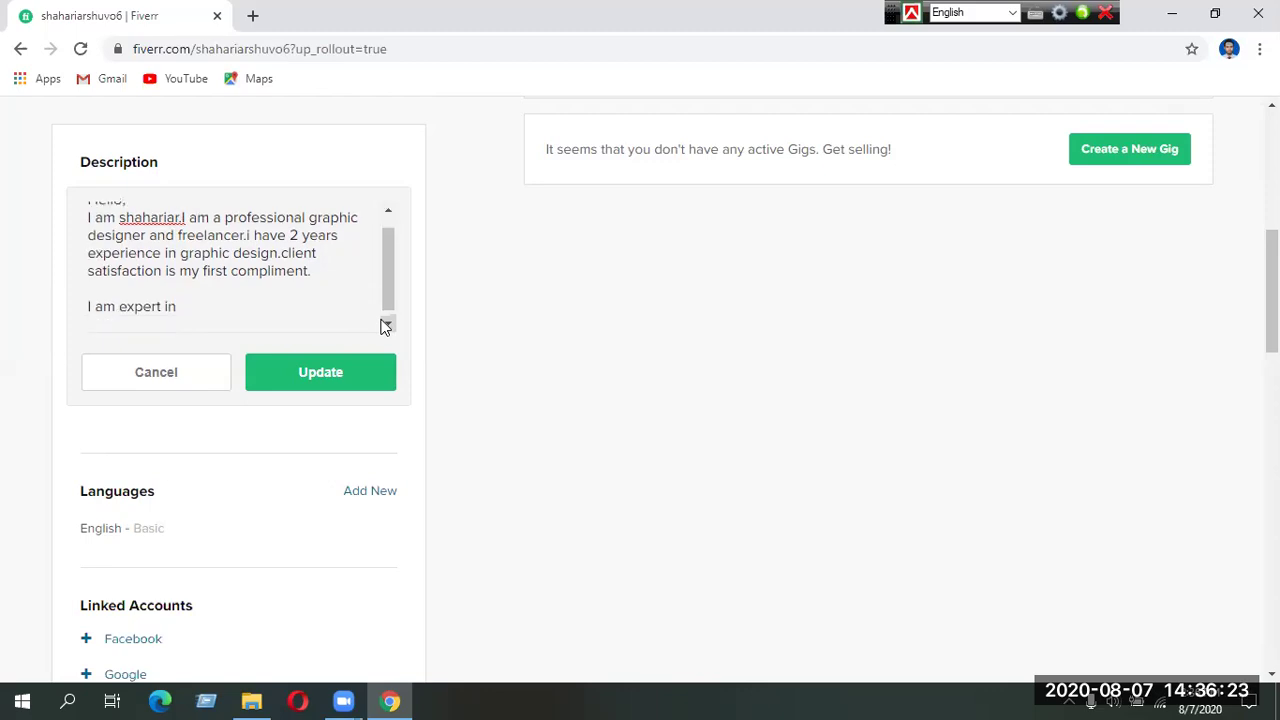
pyautogui.press('BackSpace')
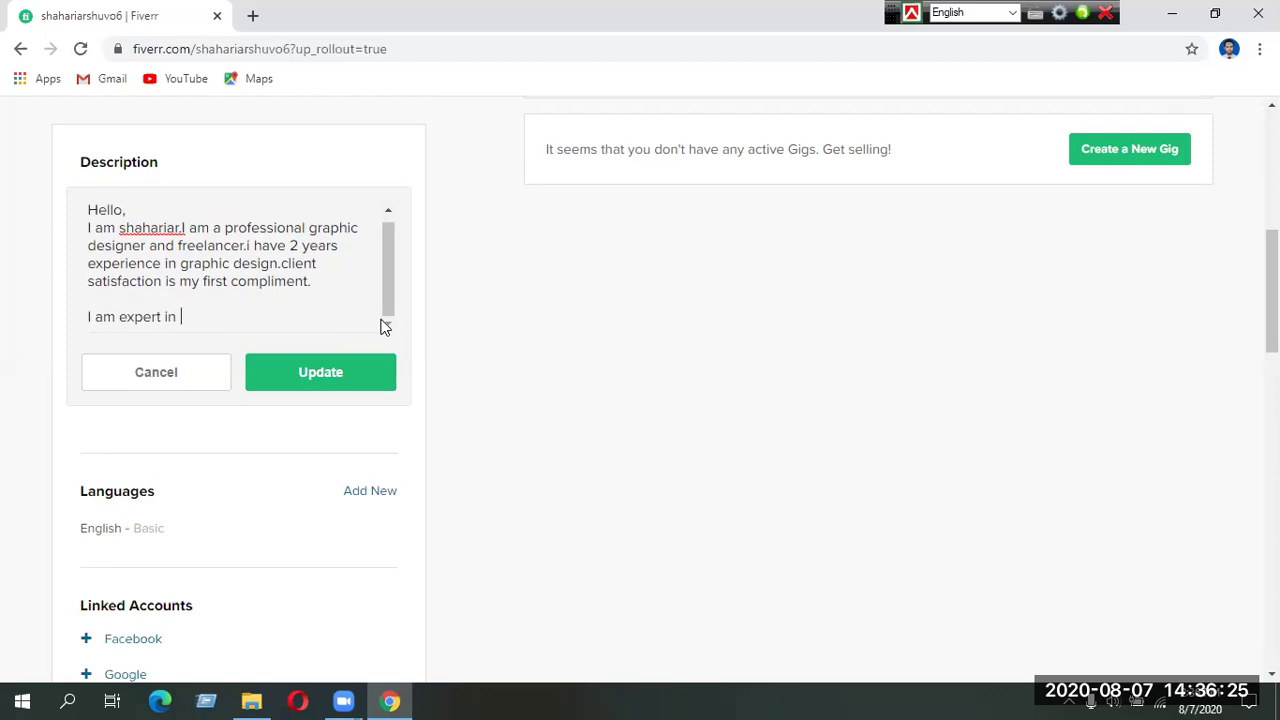
pyautogui.write(':')
pyautogui.press('Return')
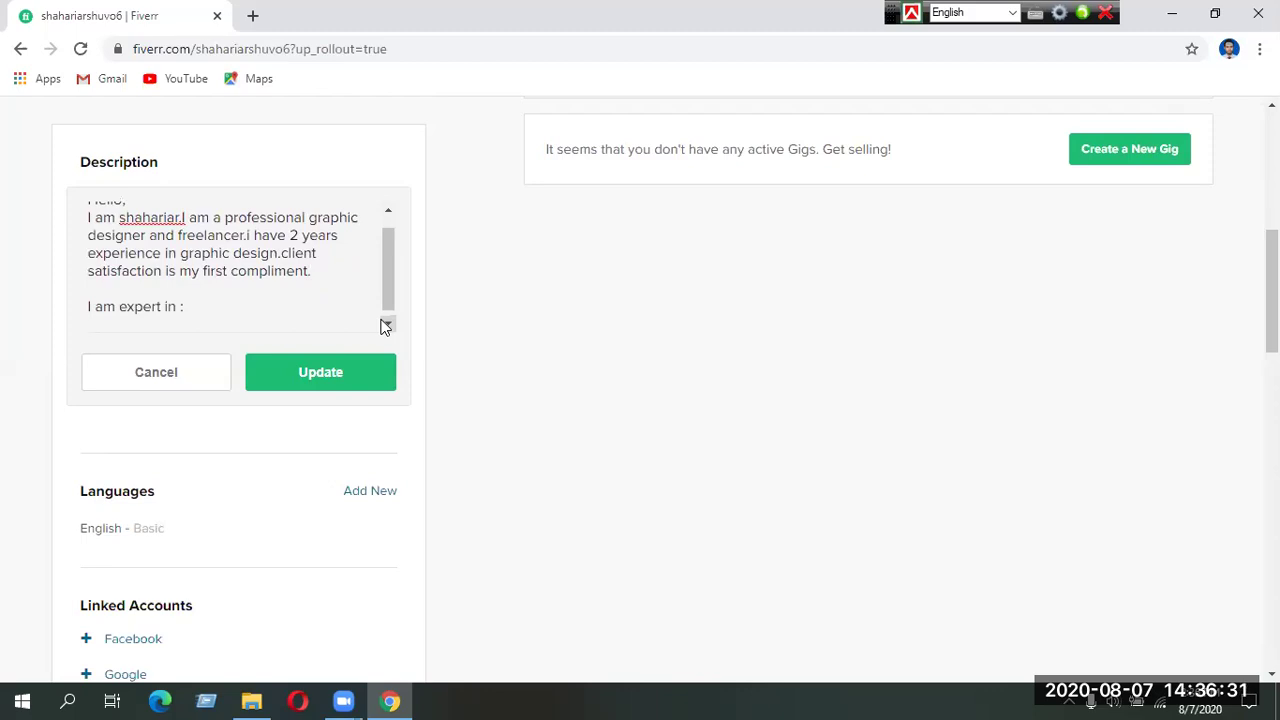
# List 'Graphic Design,', 'Logo design,' and 'Bussiness card Design,' on separate lines.
pyautogui.write('Graphic Design')
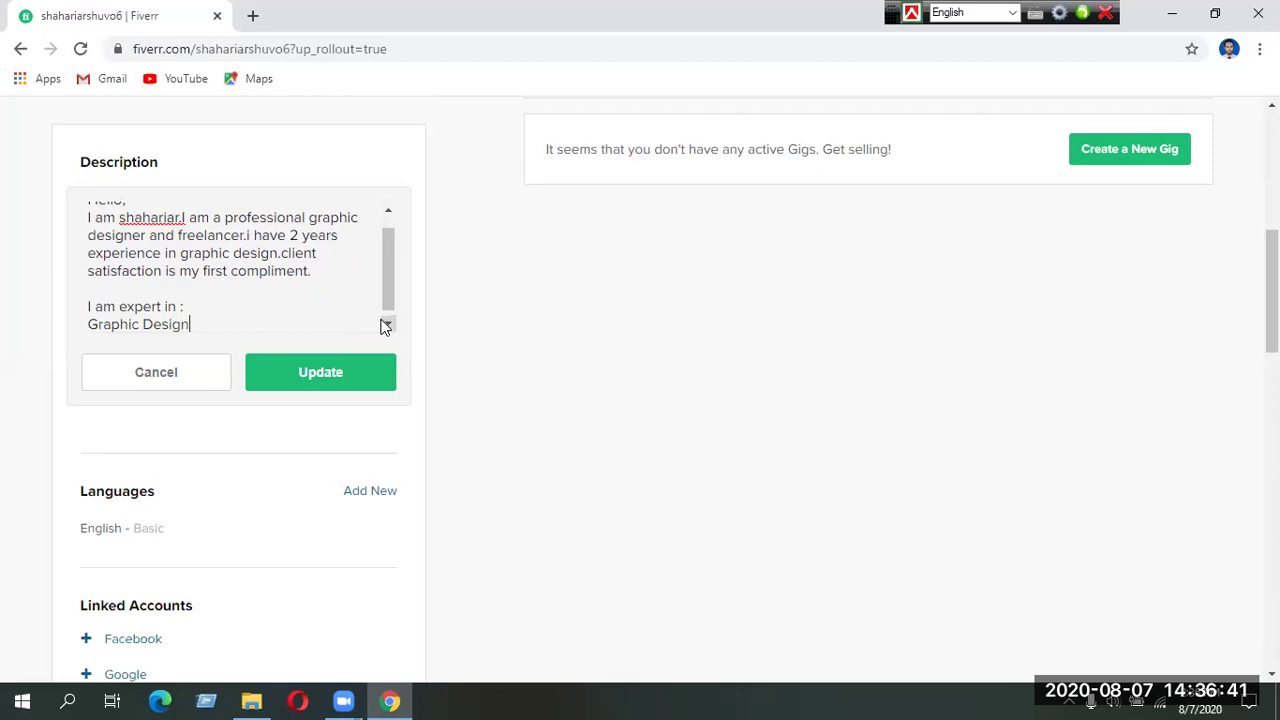
pyautogui.write(',')
pyautogui.press('Return')
pyautogui.write('lo')
pyautogui.press('BackSpace')
pyautogui.press('BackSpace')
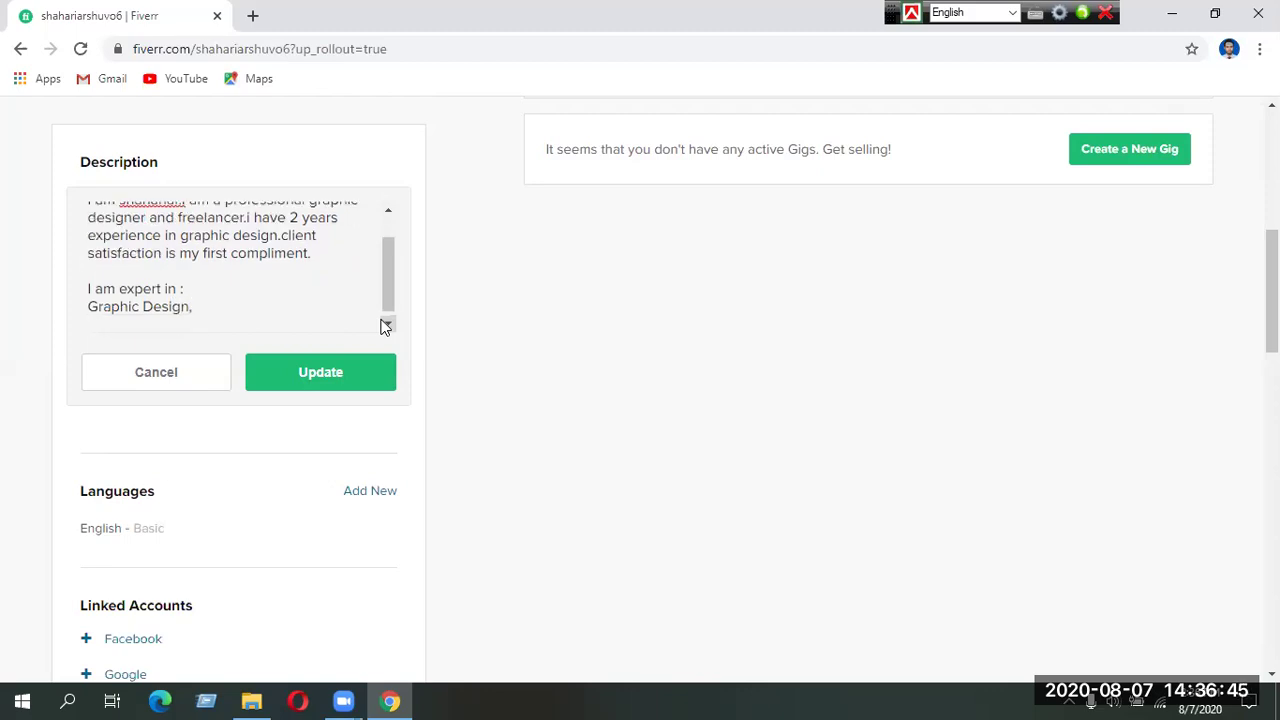
pyautogui.write('Logo design')
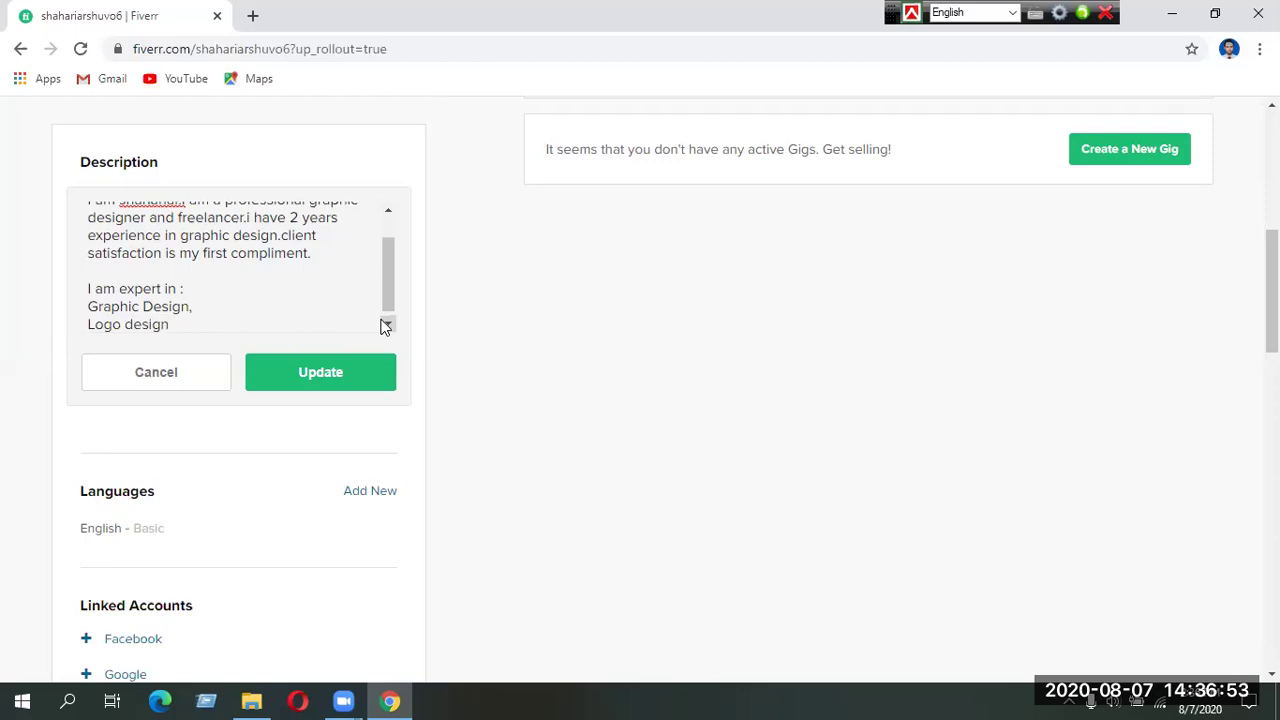
pyautogui.write(',')
pyautogui.press('Return')
pyautogui.write('buss')
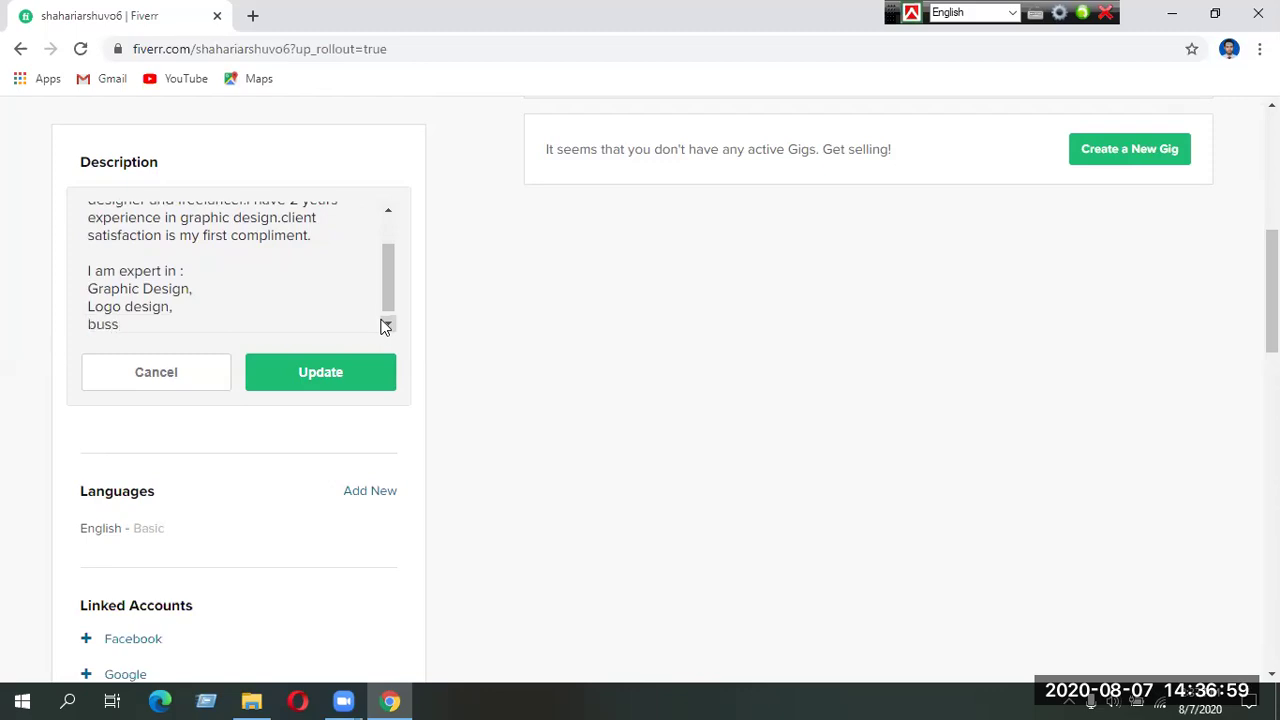
pyautogui.press('BackSpace')
pyautogui.press('BackSpace')
pyautogui.press('BackSpace')
pyautogui.press('BackSpace')
pyautogui.write('bu')
pyautogui.press('BackSpace')
pyautogui.press('BackSpace')
pyautogui.write('Bussiness car')
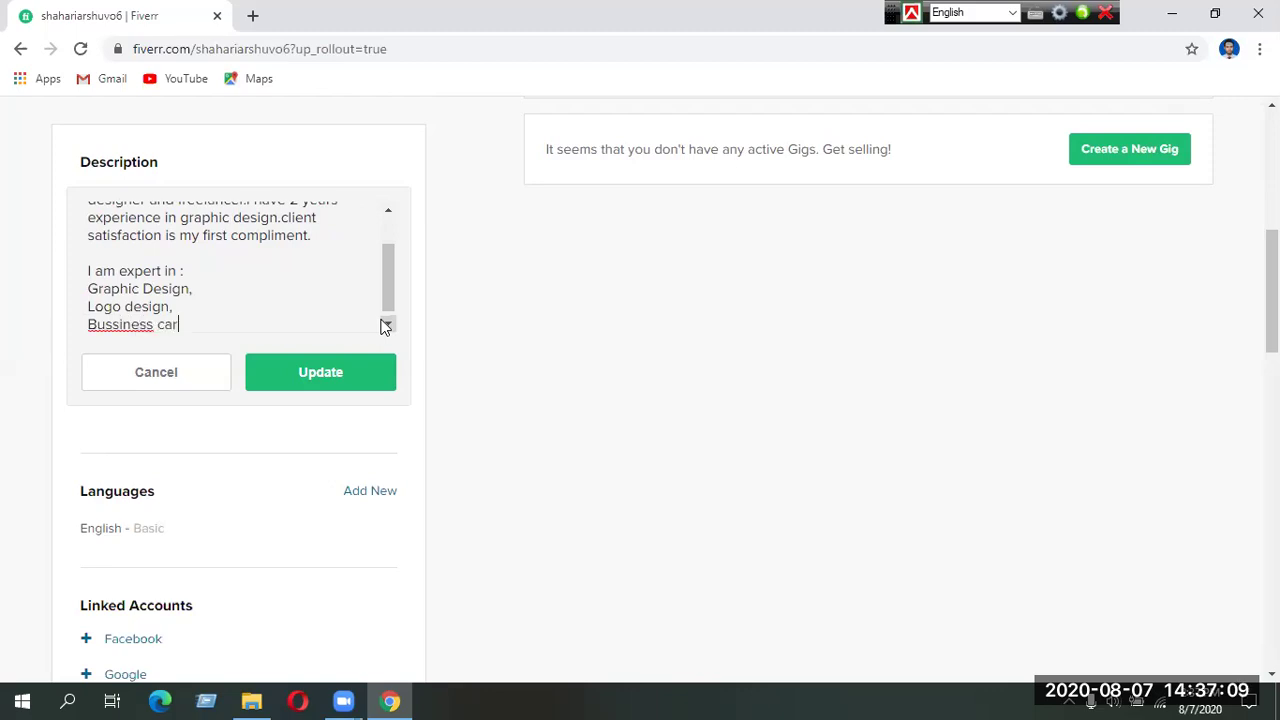
pyautogui.write('d Design,')
pyautogui.press('Return')
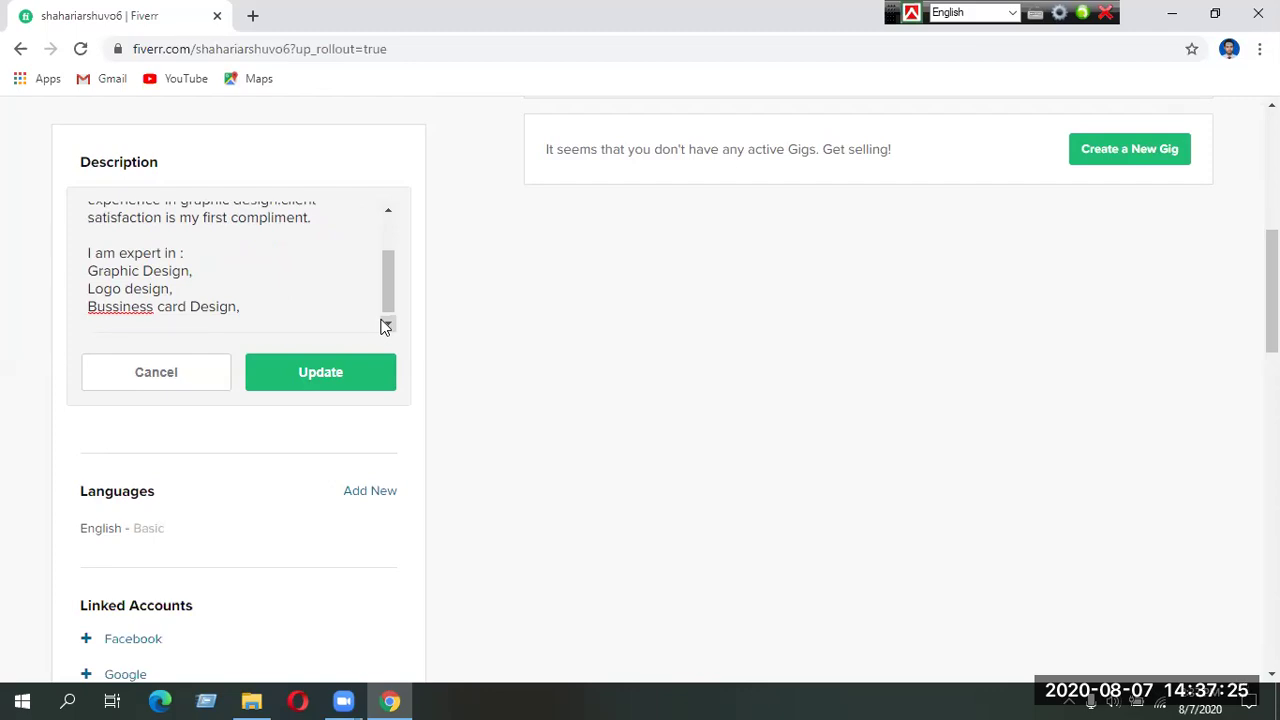
# Add 'Flyer Design,', 'Brochure Design,' and 'Banner Design,' as further list lines.
pyautogui.write('Flyer des')
pyautogui.press('BackSpace')
pyautogui.press('BackSpace')
pyautogui.press('BackSpace')
pyautogui.write('d')
pyautogui.press('BackSpace')
pyautogui.write('Design,')
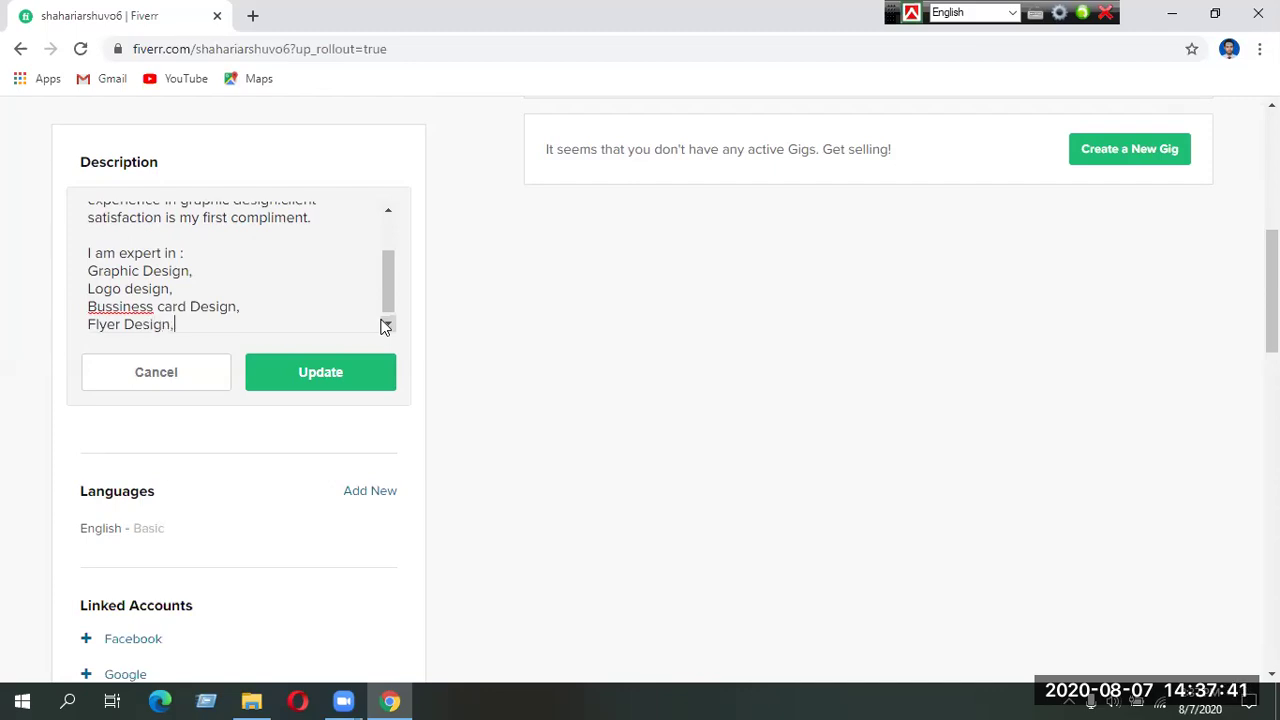
pyautogui.press('Return')
pyautogui.write('Bro')
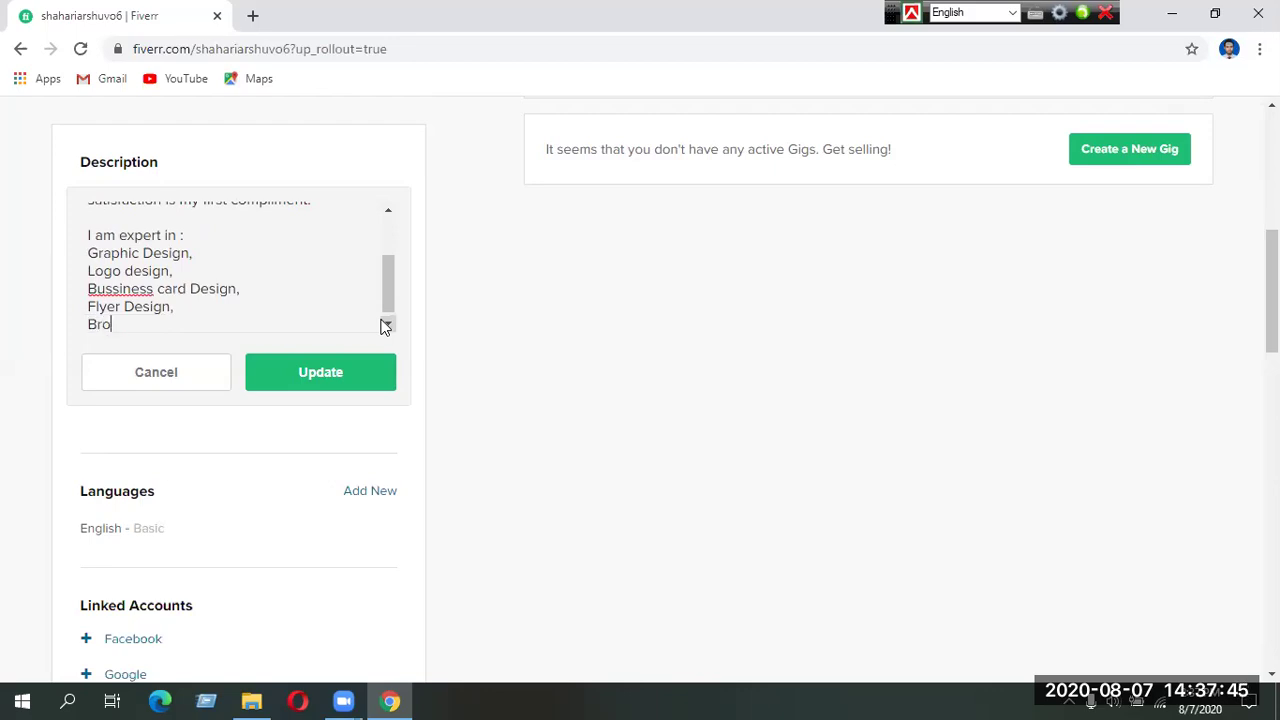
pyautogui.write('chure Design,')
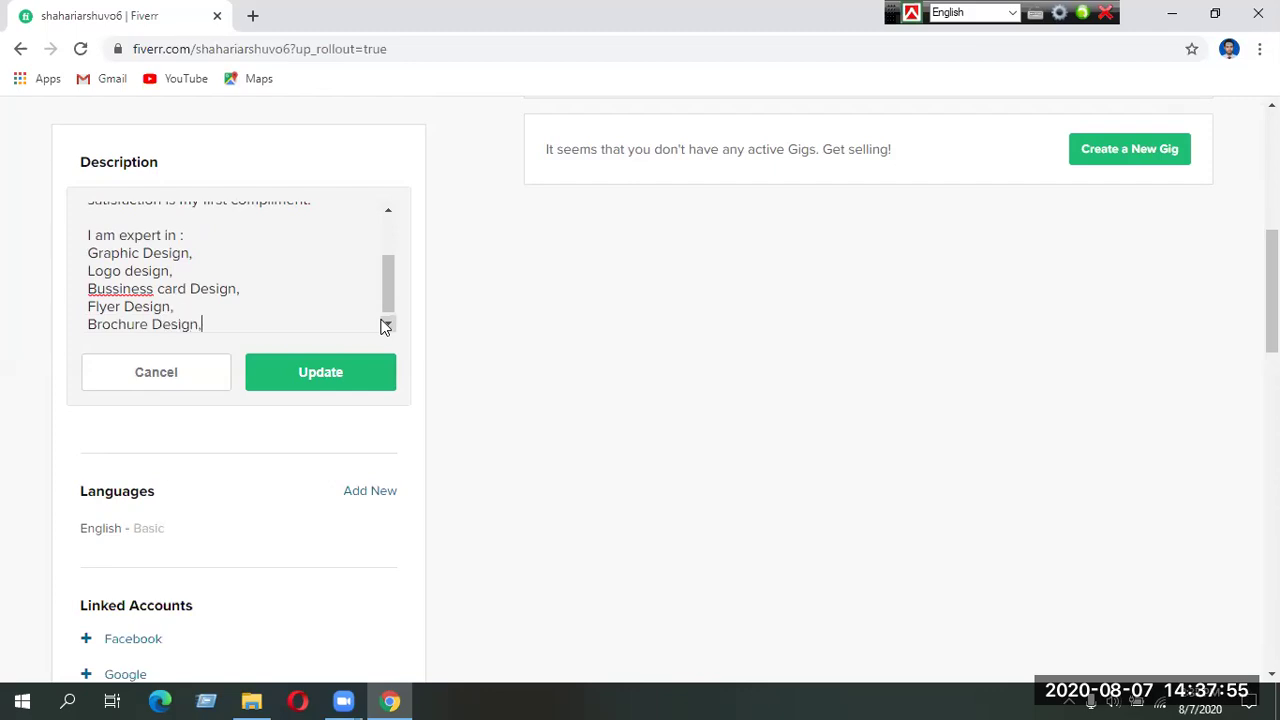
pyautogui.press('Return')
pyautogui.write('ba')
pyautogui.press('BackSpace')
pyautogui.press('BackSpace')
pyautogui.write('Banner des')
pyautogui.press('BackSpace')
pyautogui.press('BackSpace')
pyautogui.press('BackSpace')
pyautogui.write('S')
pyautogui.press('BackSpace')
pyautogui.write('De')
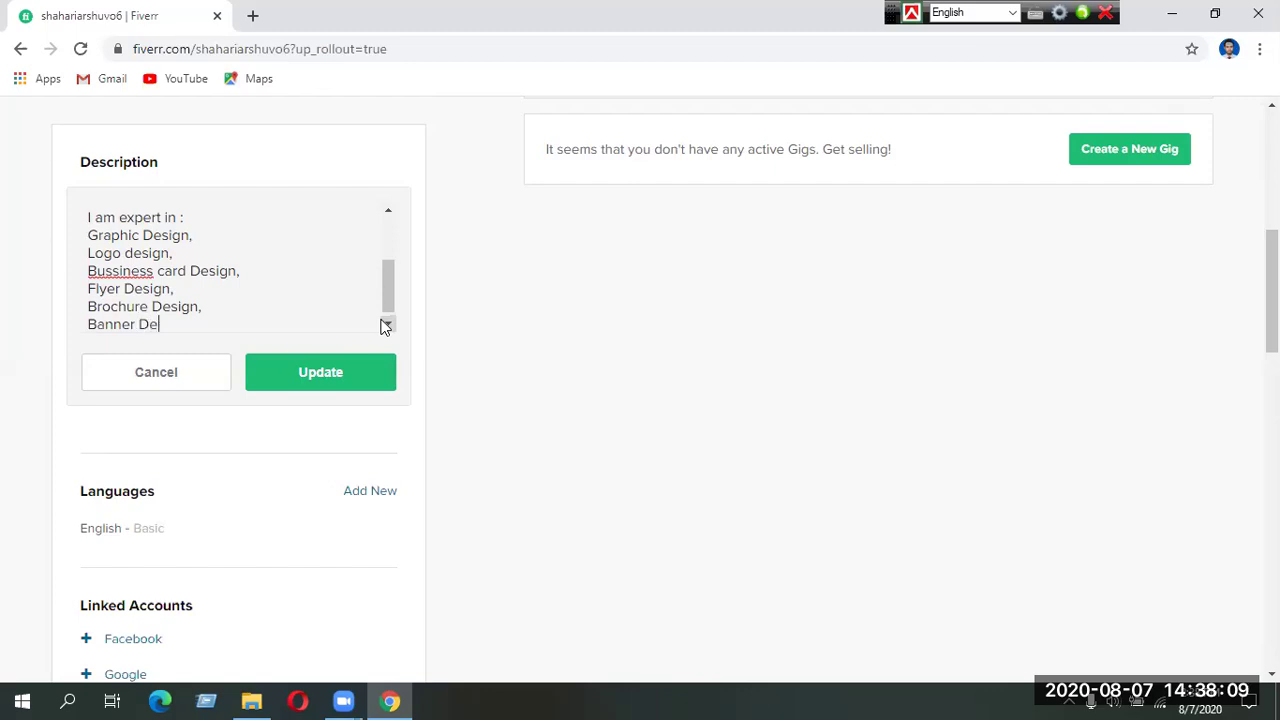
pyautogui.write('sign,')
pyautogui.press('Return')
# Add 'Background Removal,', 'Cliping path,' and 'Image Retouching,' on their own lines.
pyautogui.write('Back')
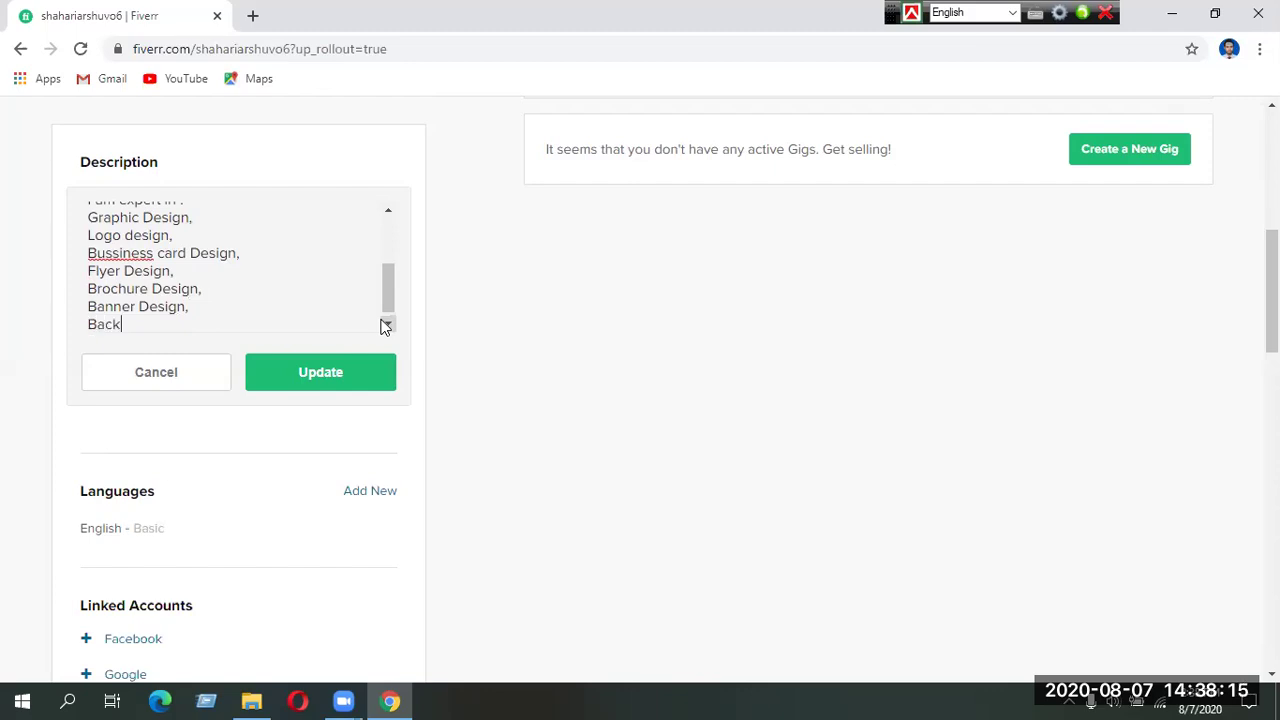
pyautogui.write('ground Removal,')
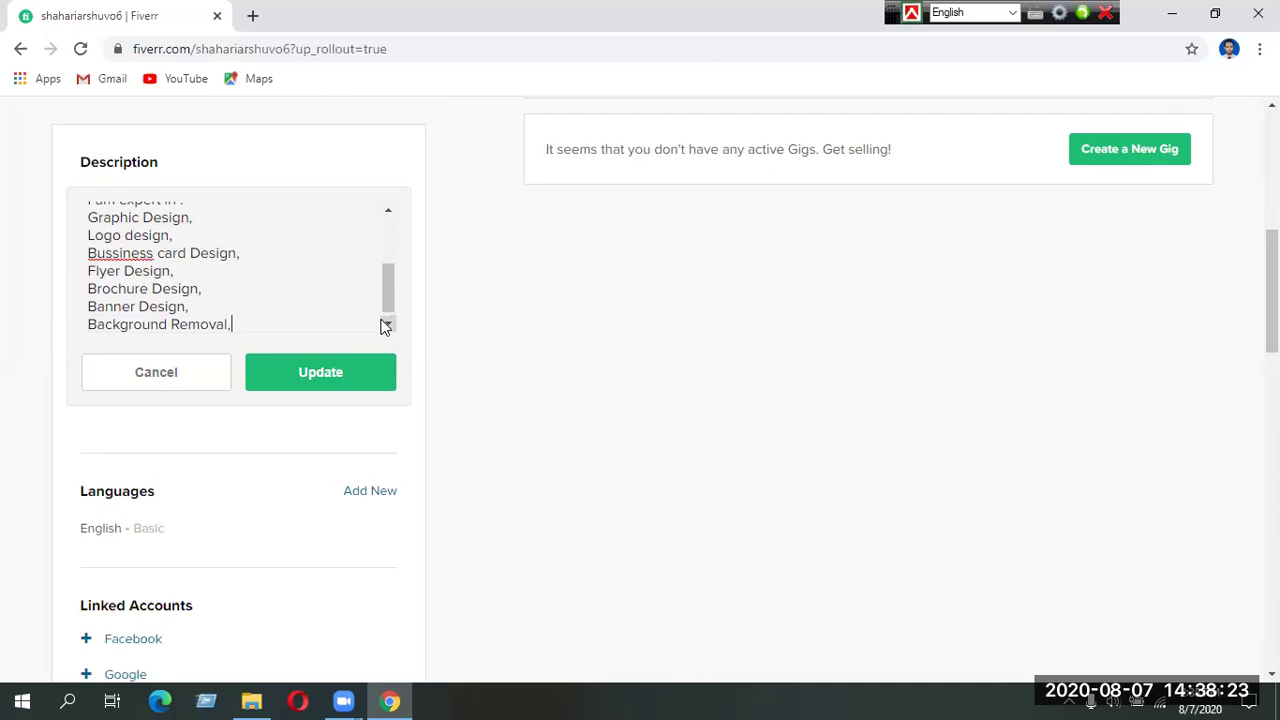
pyautogui.press('Return')
pyautogui.write('Clipi')
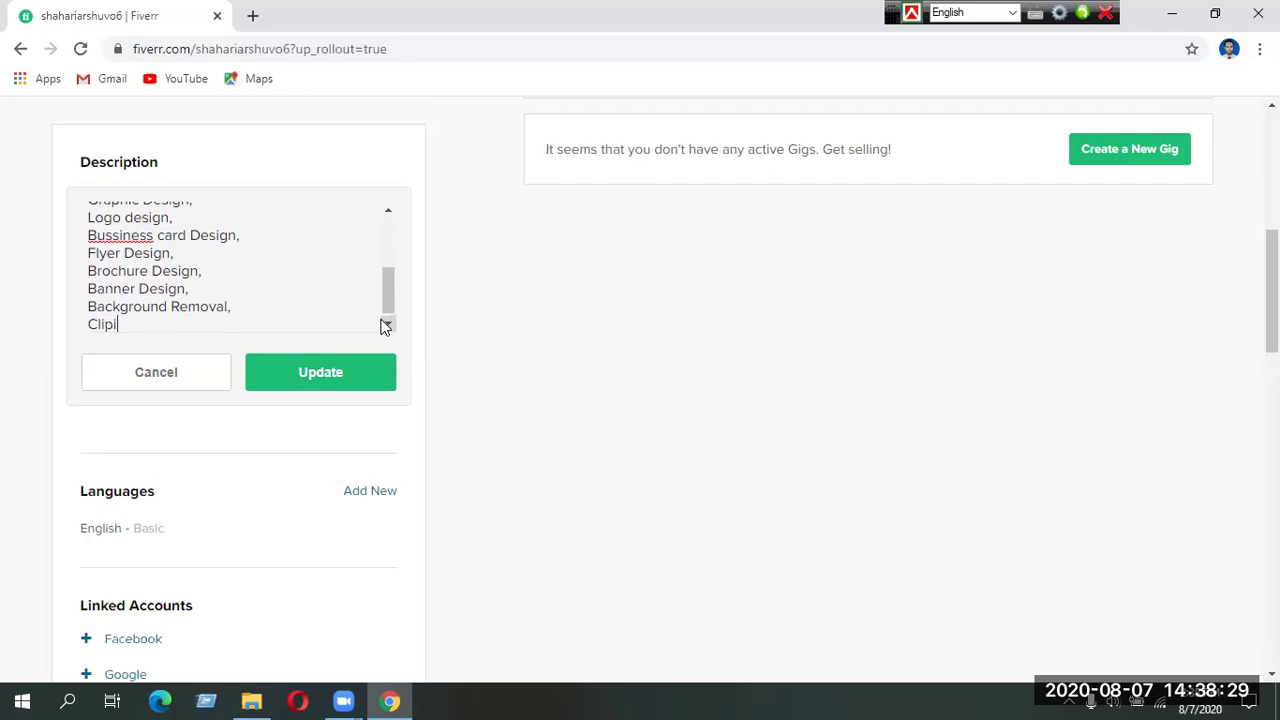
pyautogui.write('ng path,')
pyautogui.press('Return')
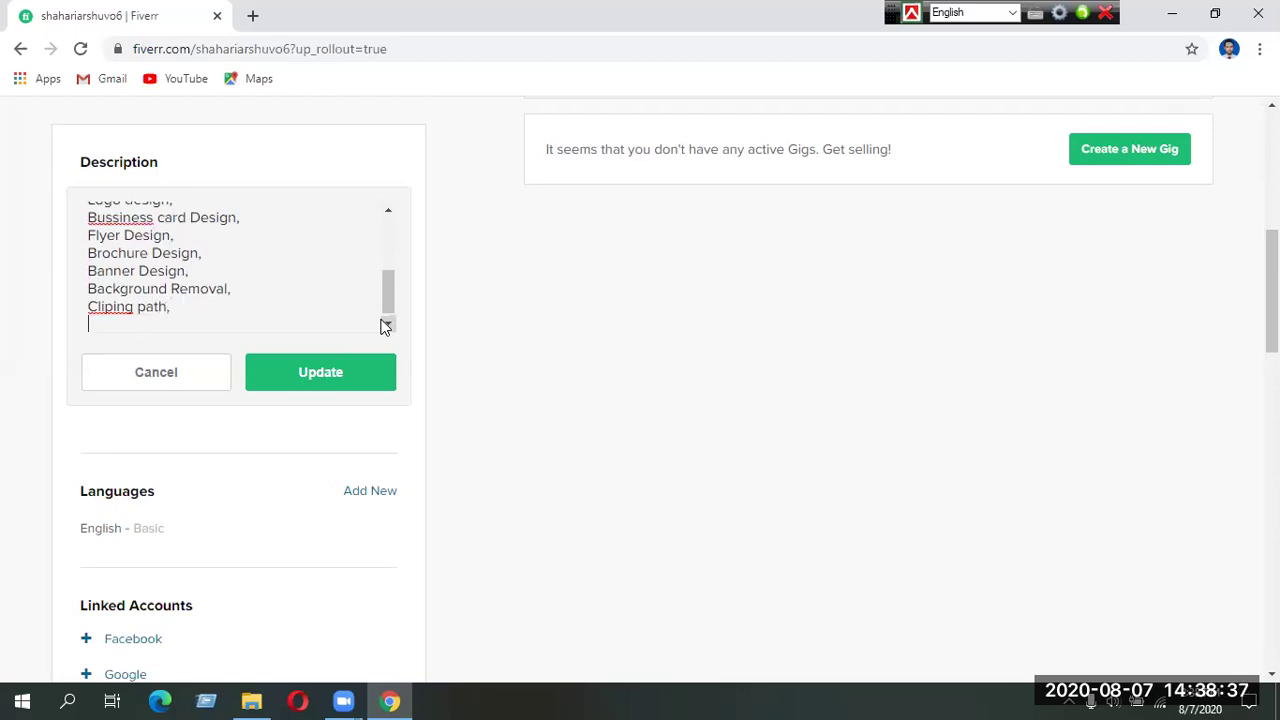
pyautogui.write('Image Retouching,')
pyautogui.press('Return')
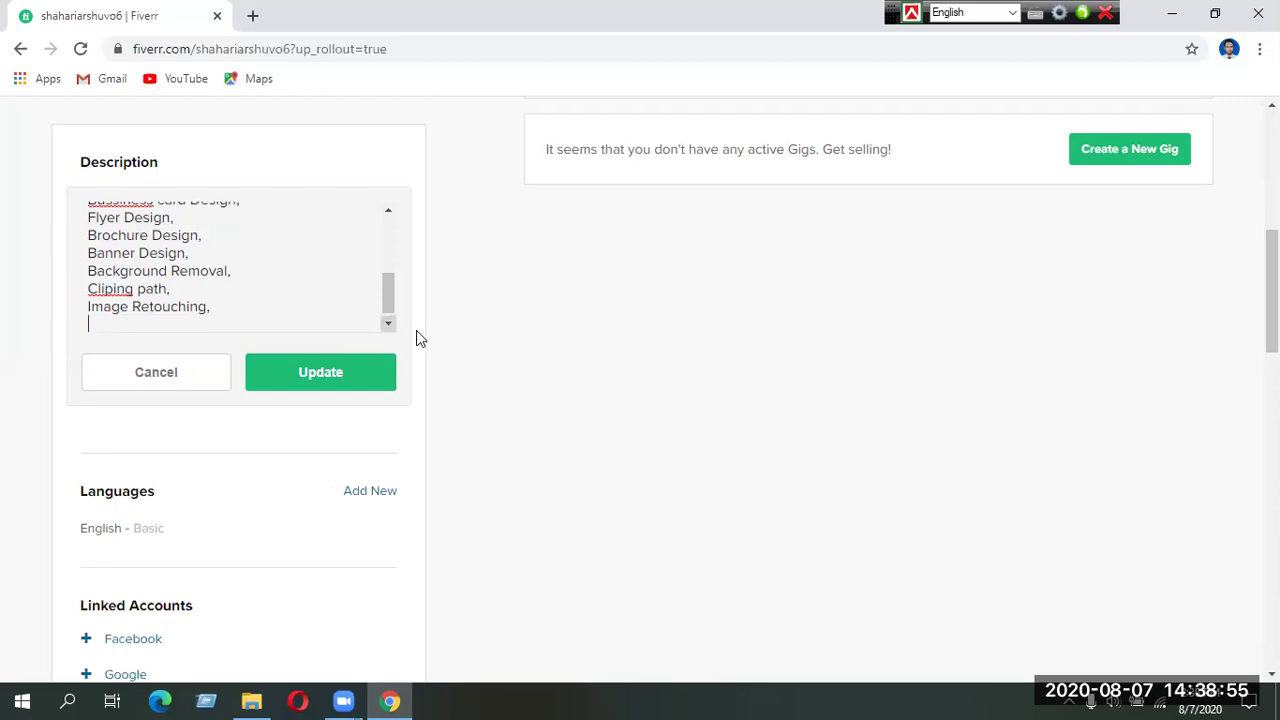
# Add a 'Thank you' closing line to the description.
pyautogui.moveTo(392, 310)
pyautogui.mouseDown()
pyautogui.moveTo(404, 260)
pyautogui.moveTo(408, 323)
pyautogui.mouseUp()
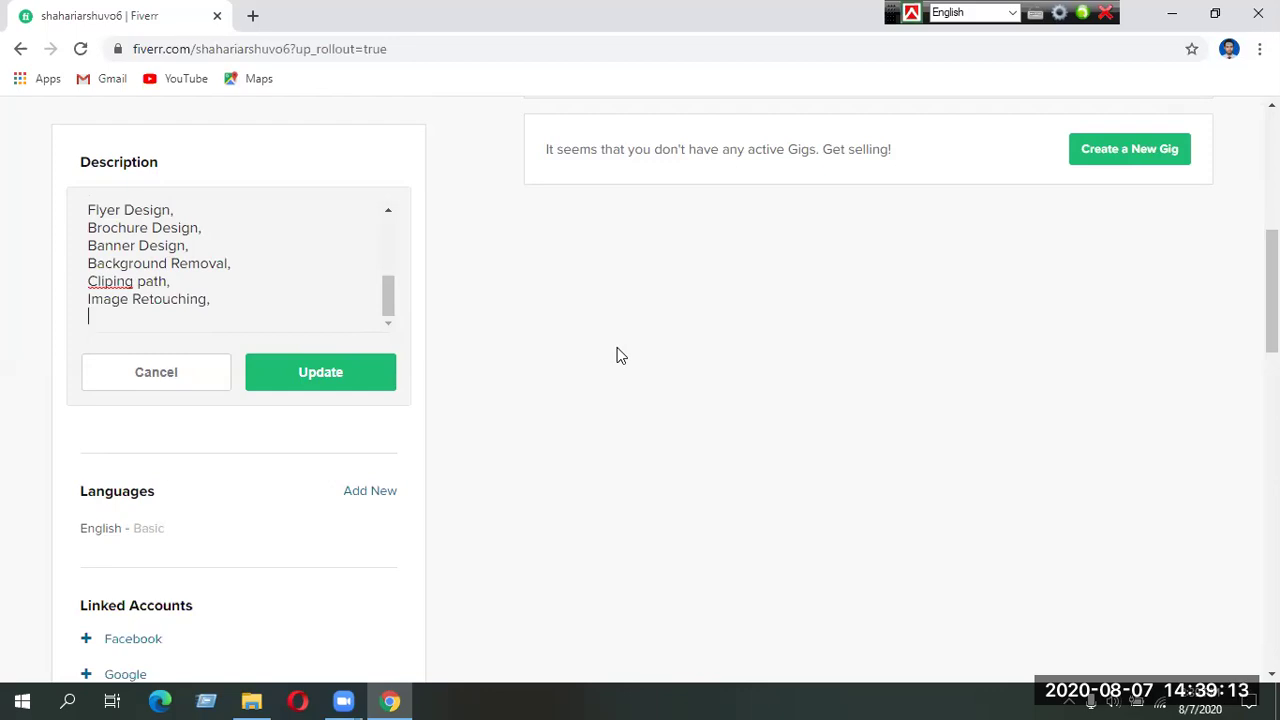
pyautogui.write('I')
pyautogui.write('T')
pyautogui.press('BackSpace')
pyautogui.write('Thank you')
pyautogui.press('Return')
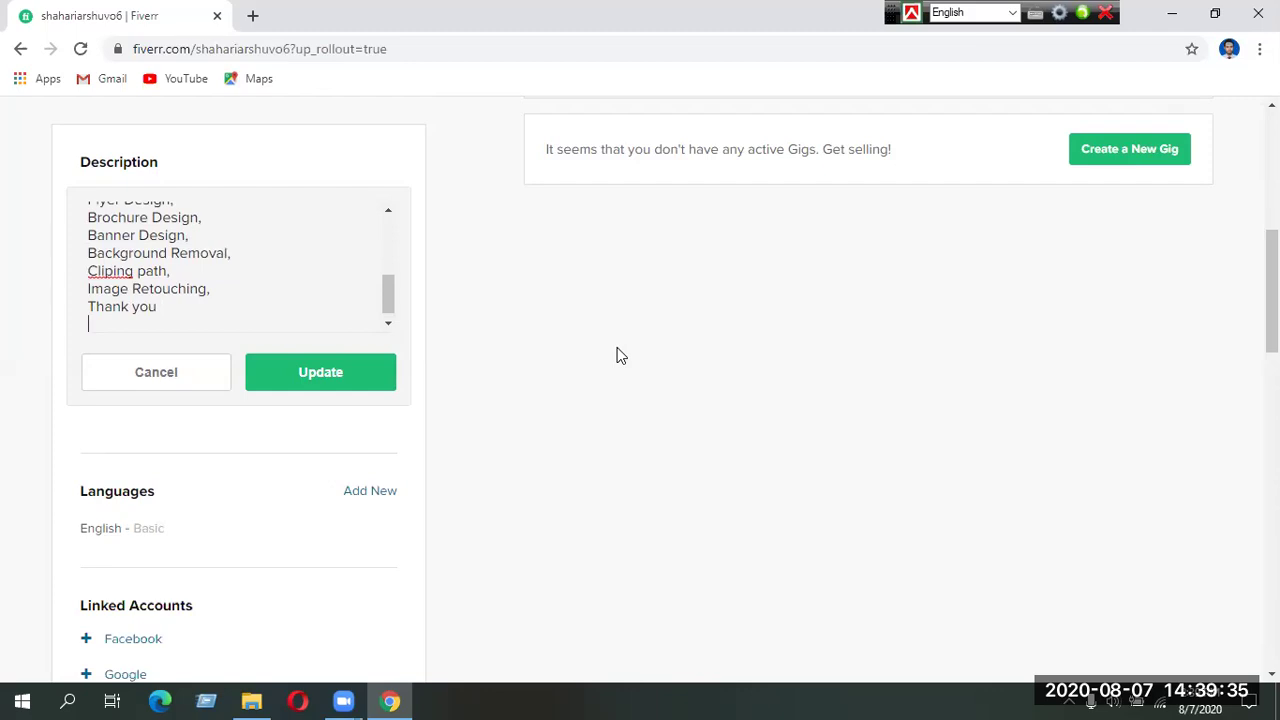
# Sign off on the next line with a dash followed by the seller's name.
pyautogui.write('-md')
pyautogui.press('BackSpace')
pyautogui.press('BackSpace')
pyautogui.press('BackSpace')
pyautogui.write('M')
pyautogui.write('d sgh')
pyautogui.press('BackSpace')
pyautogui.press('BackSpace')
pyautogui.write('Shahariar')
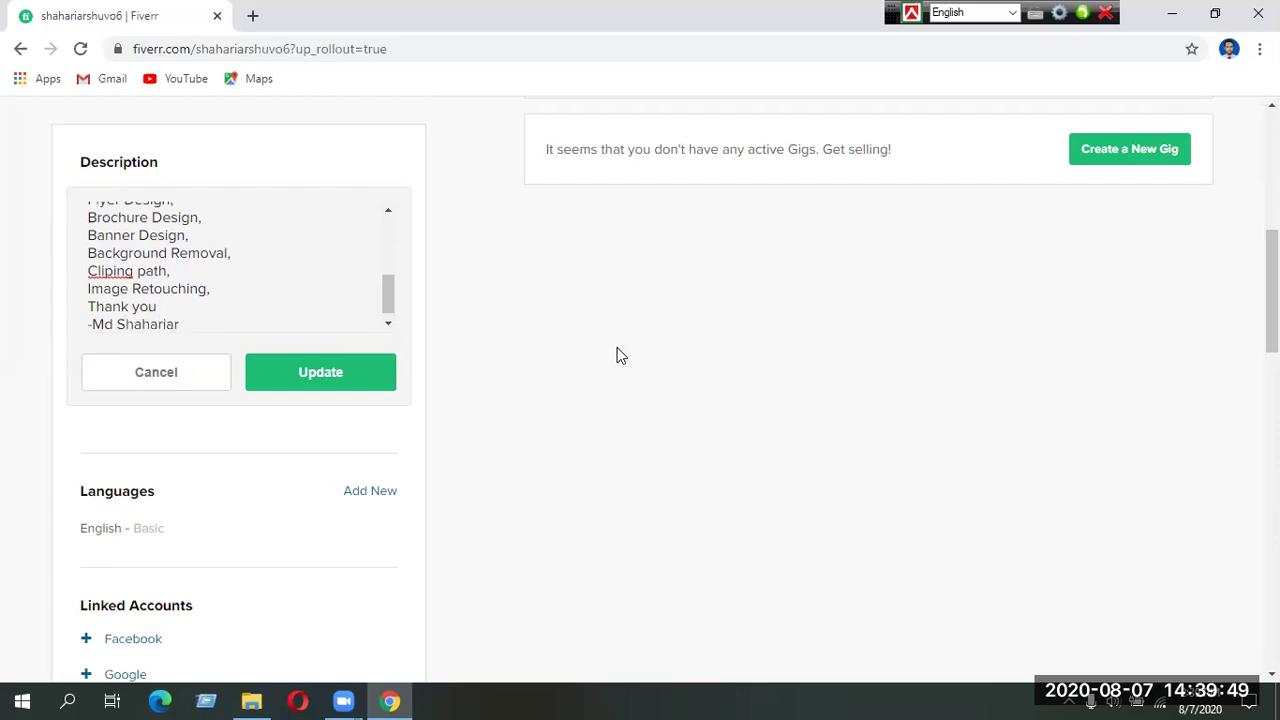
# Submit the description with Update and review the resulting unsaved-changes warning.
pyautogui.scroll(-1, 605, 352)
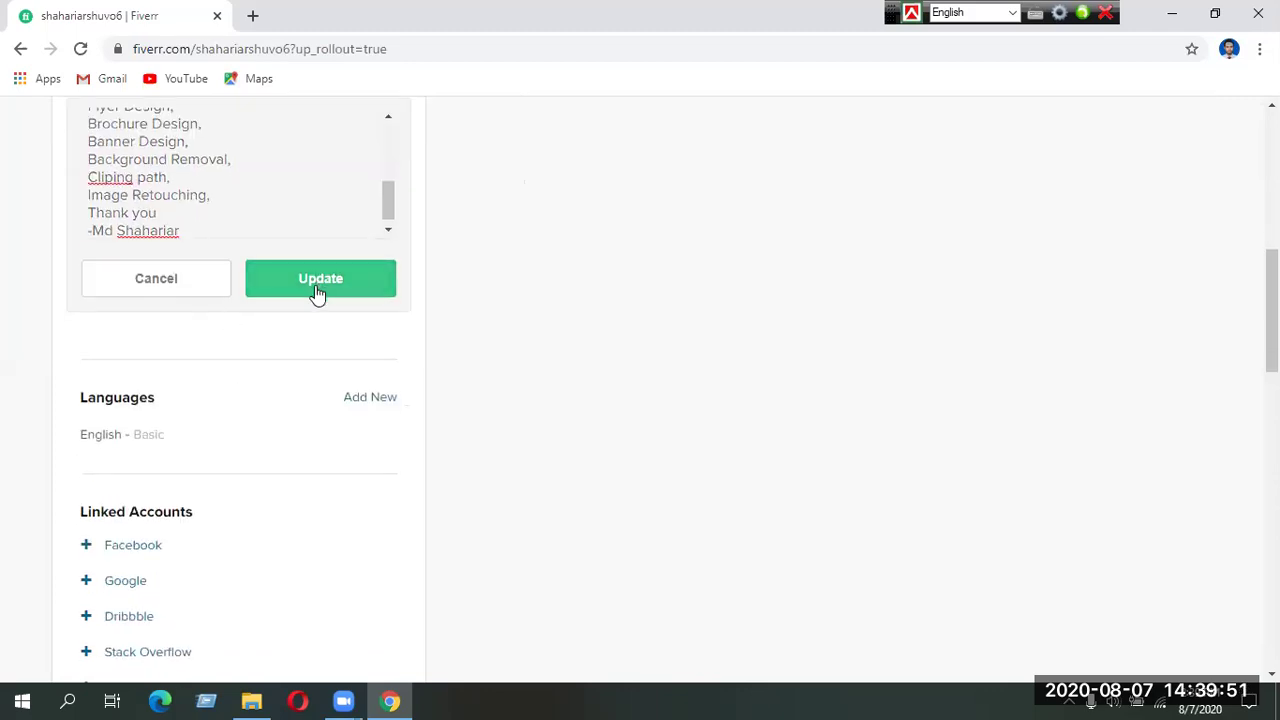
pyautogui.click(316, 286)
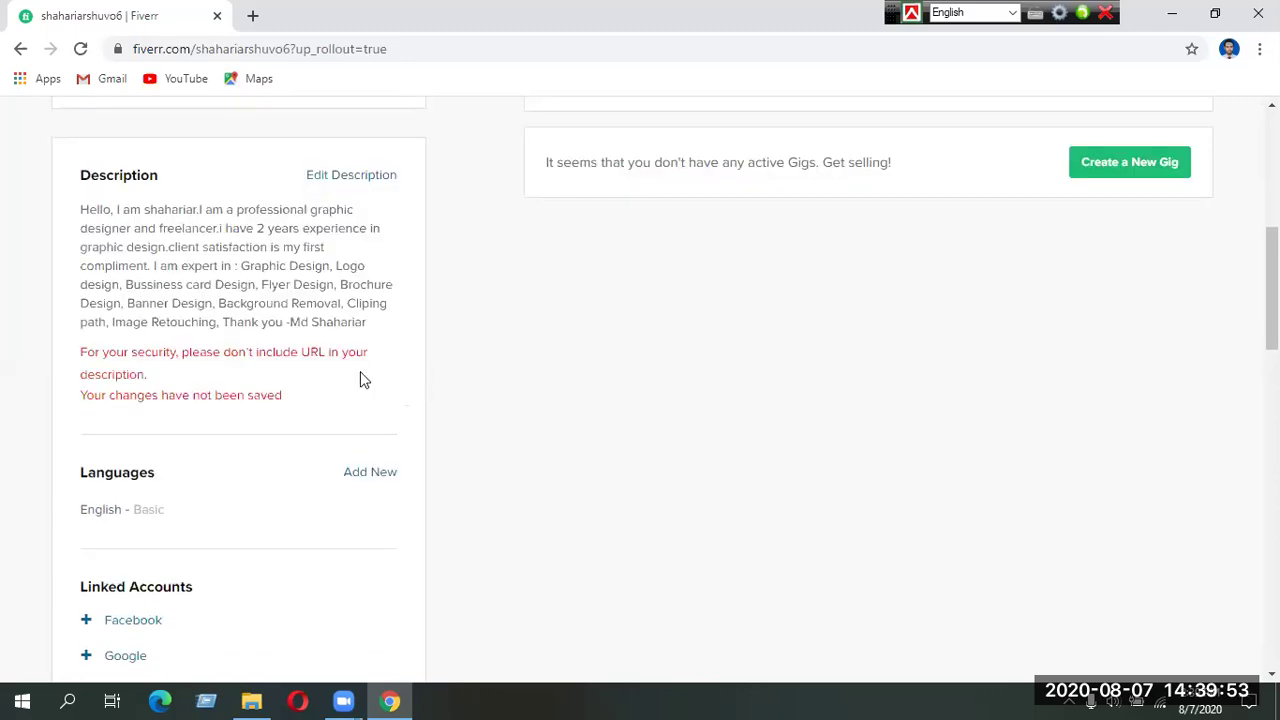
pyautogui.scroll(-15, 238, 345)
pyautogui.scroll(10, 238, 345)
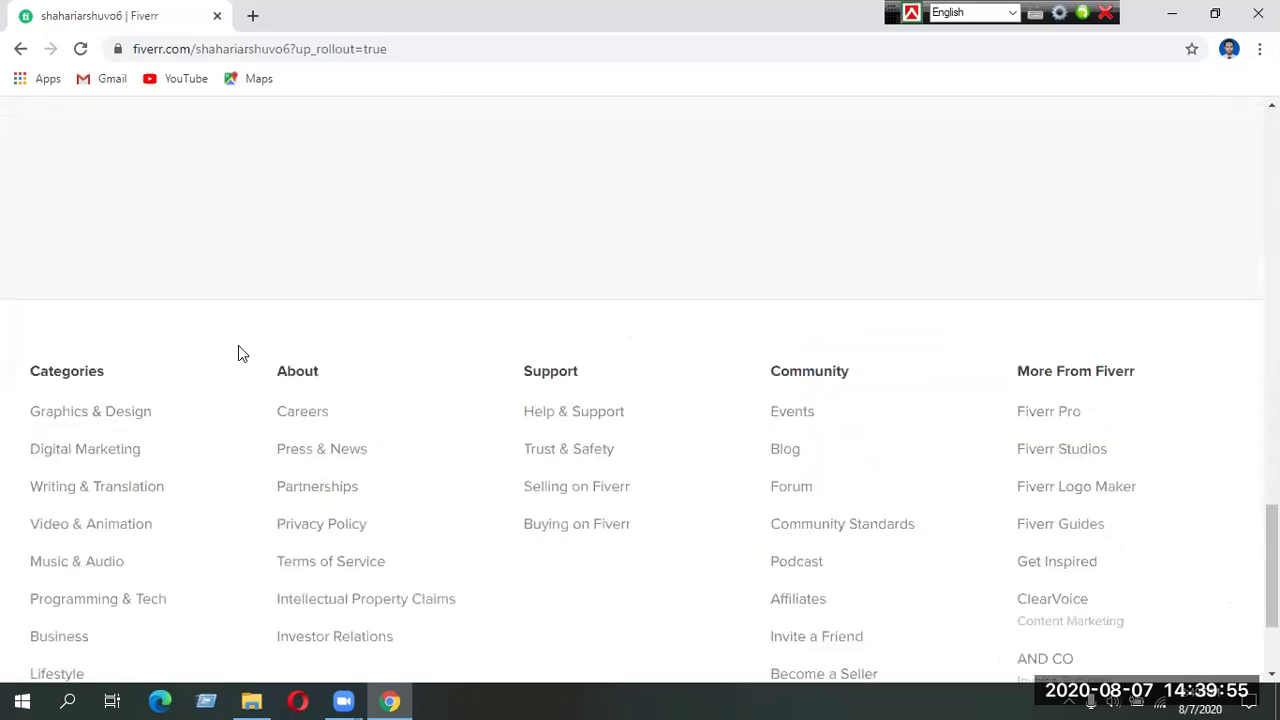
pyautogui.scroll(5, 238, 345)
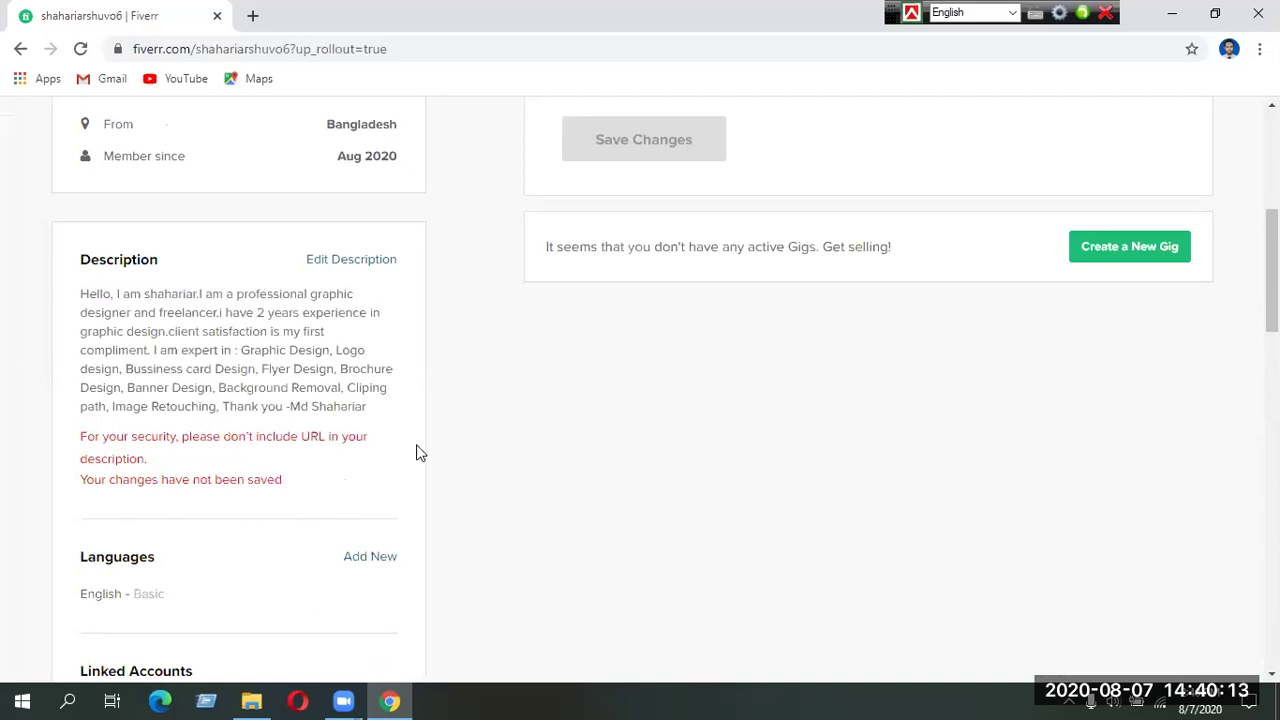
pyautogui.scroll(2, 418, 452)
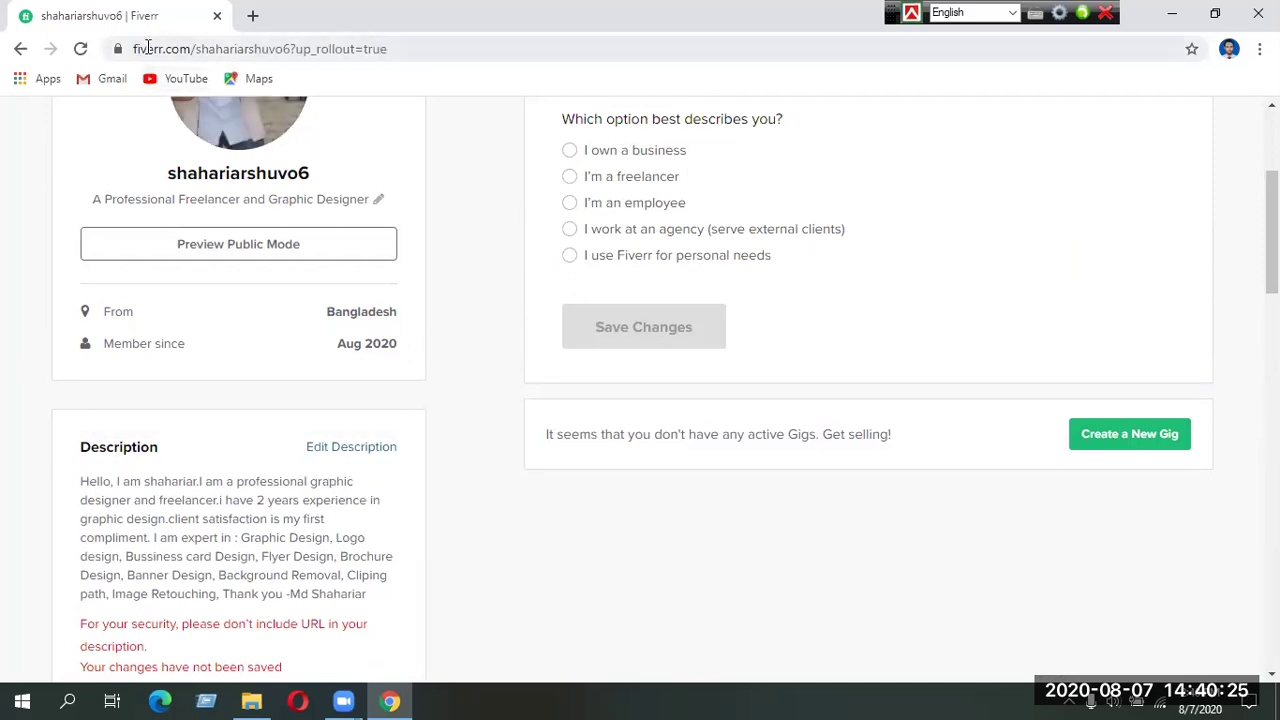
# Copy the profile's fiverr.com address and reopen the description for editing.
pyautogui.moveTo(388, 48); pyautogui.dragTo(195, 57)
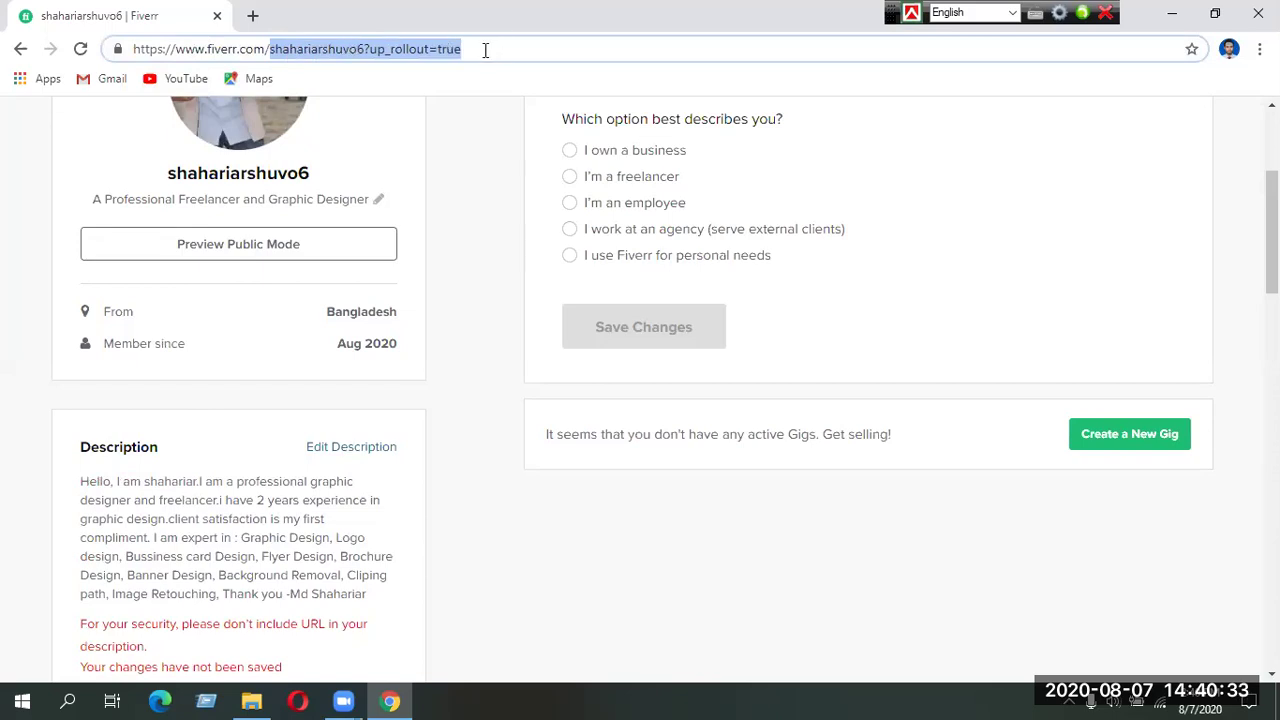
pyautogui.click(349, 447)
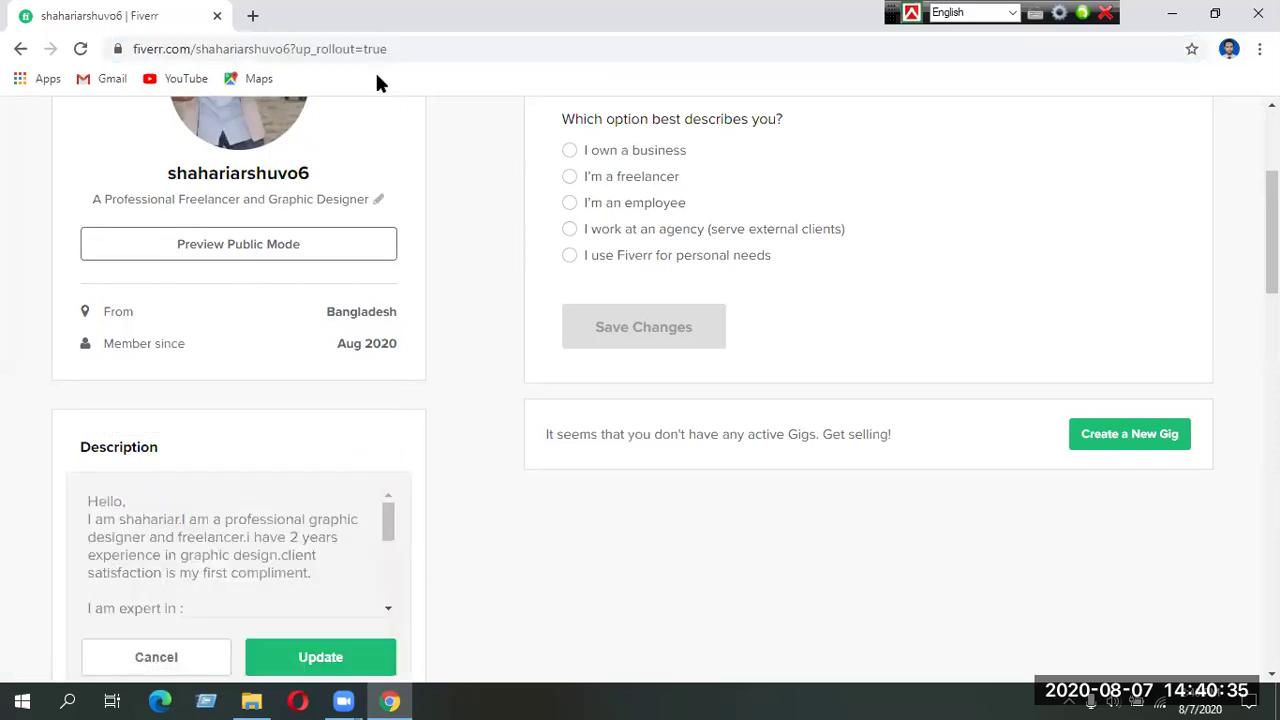
pyautogui.click(391, 48)
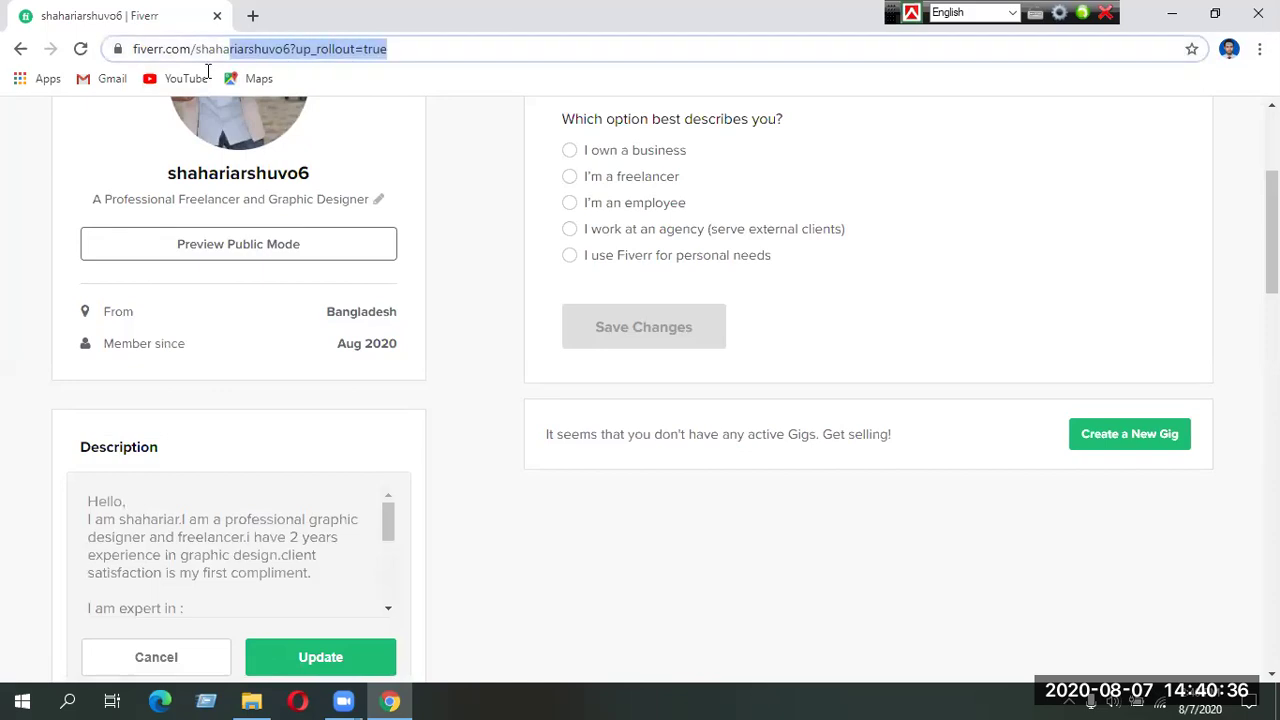
pyautogui.rightClick(256, 47)
pyautogui.click(310, 150)
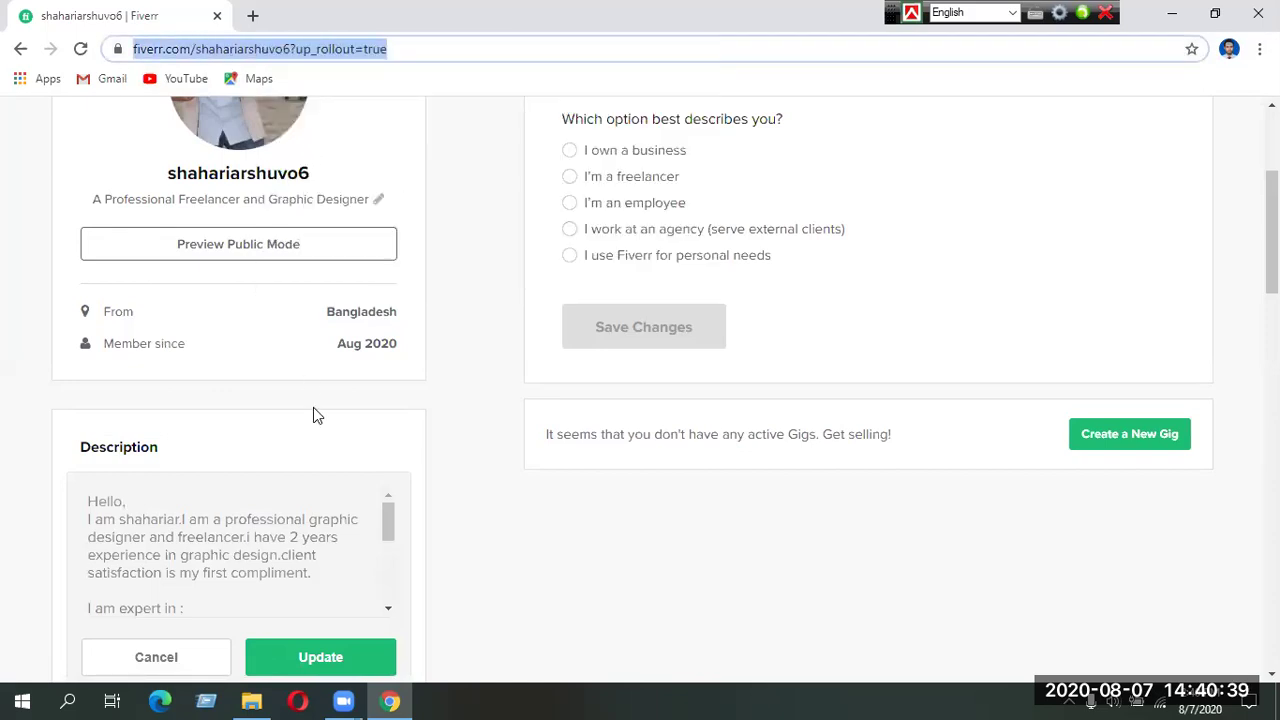
# Paste the profile address on a new line below the signature and resubmit.
pyautogui.scroll(-1, 340, 420)
pyautogui.moveTo(390, 435); pyautogui.dragTo(405, 497)
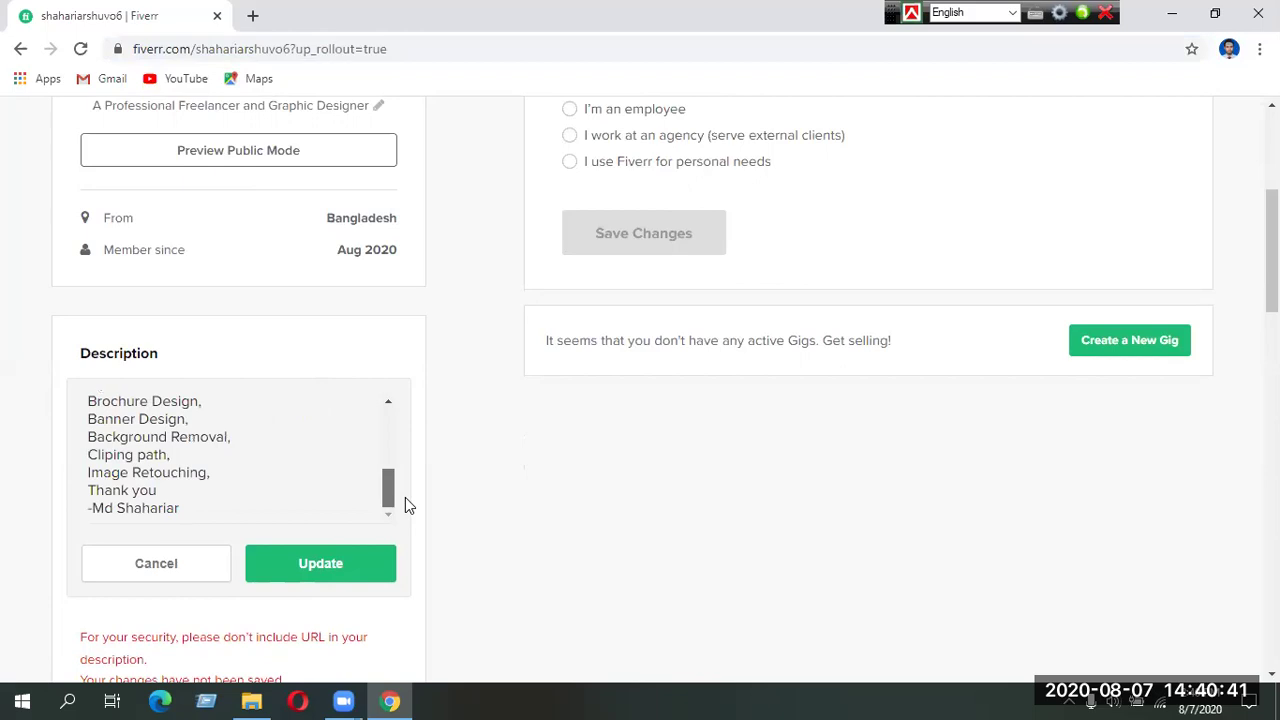
pyautogui.click(208, 506)
pyautogui.press('Return')
pyautogui.rightClick(92, 535)
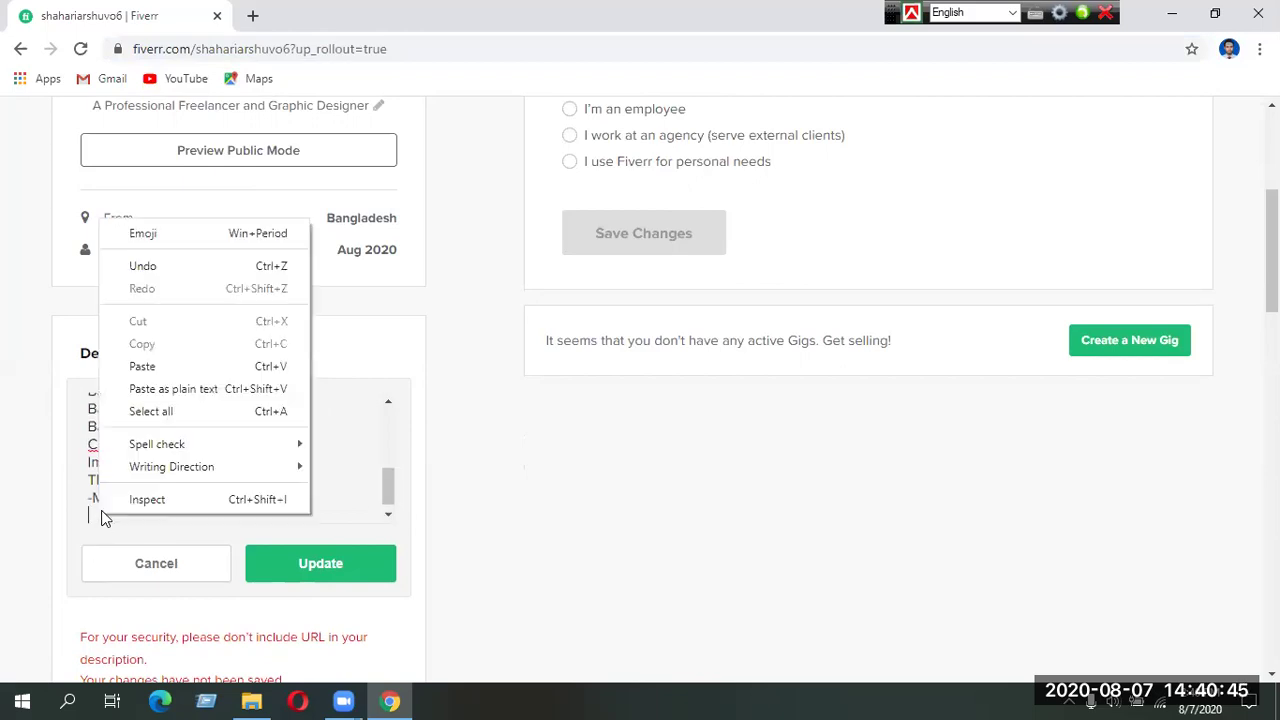
pyautogui.click(160, 370)
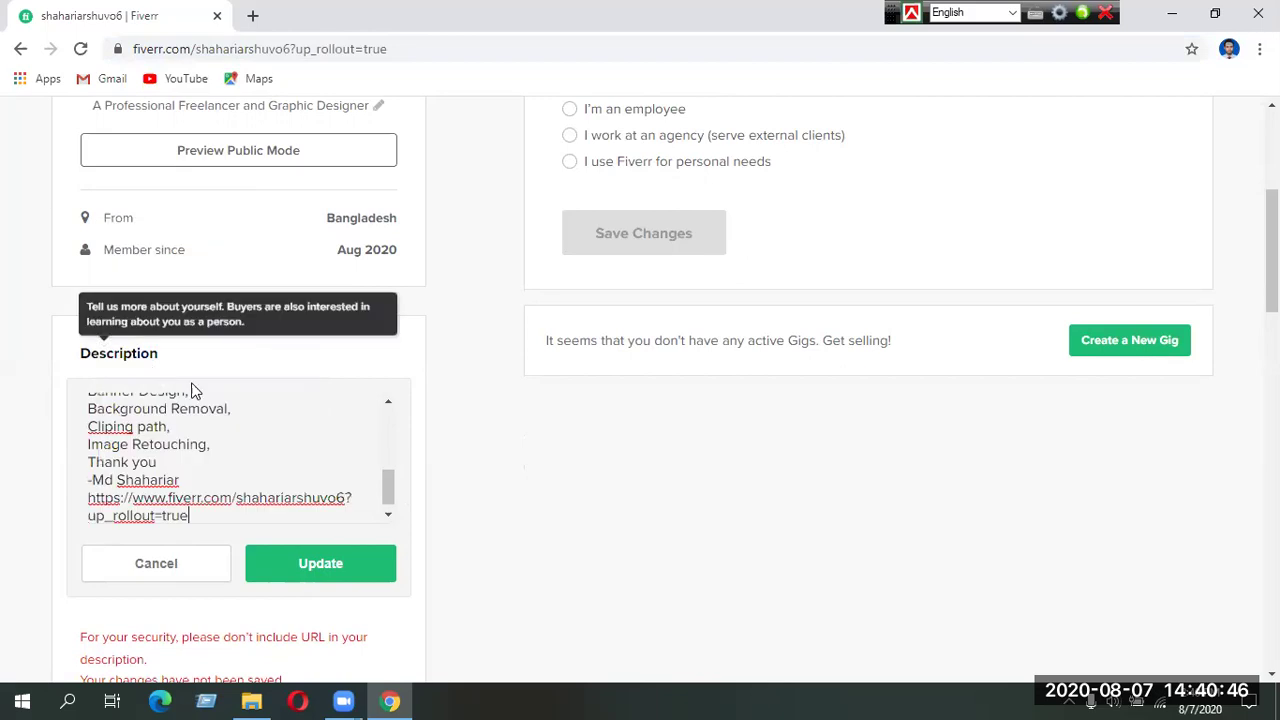
pyautogui.click(333, 578)
pyautogui.scroll(-2, 425, 458)
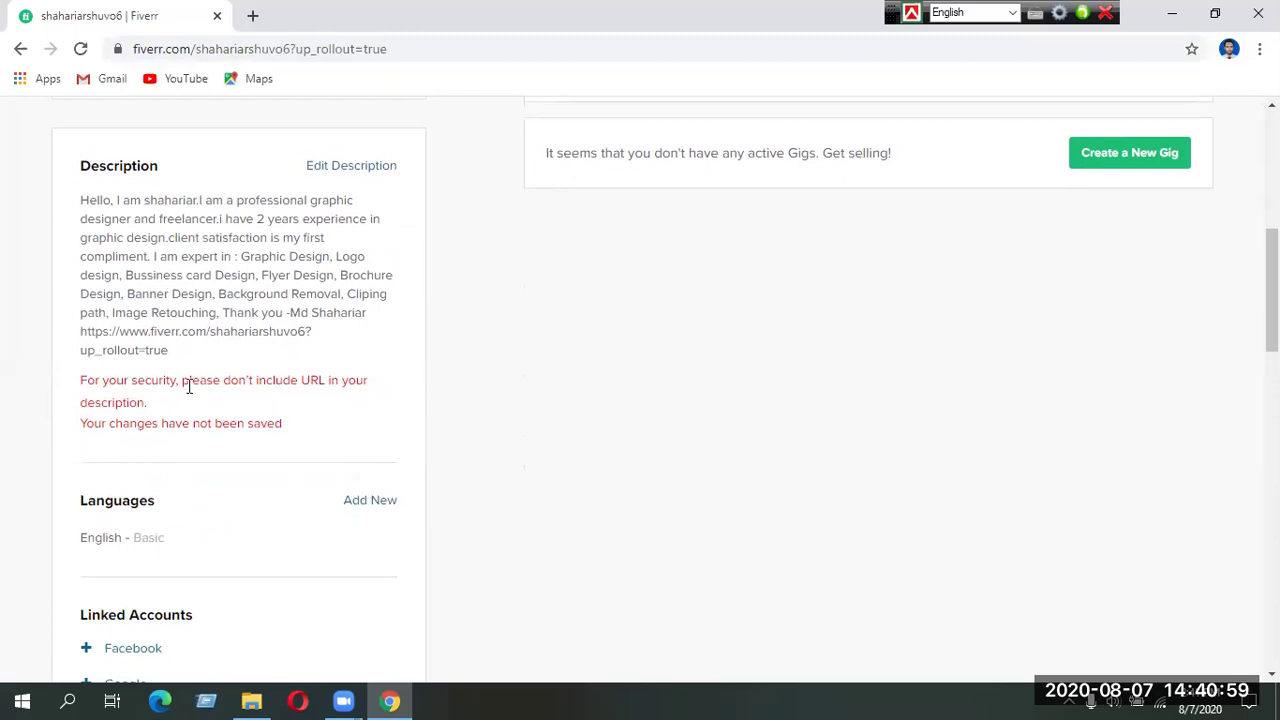
# Delete the pasted web address from the description and resubmit it.
pyautogui.scroll(5, 320, 388)
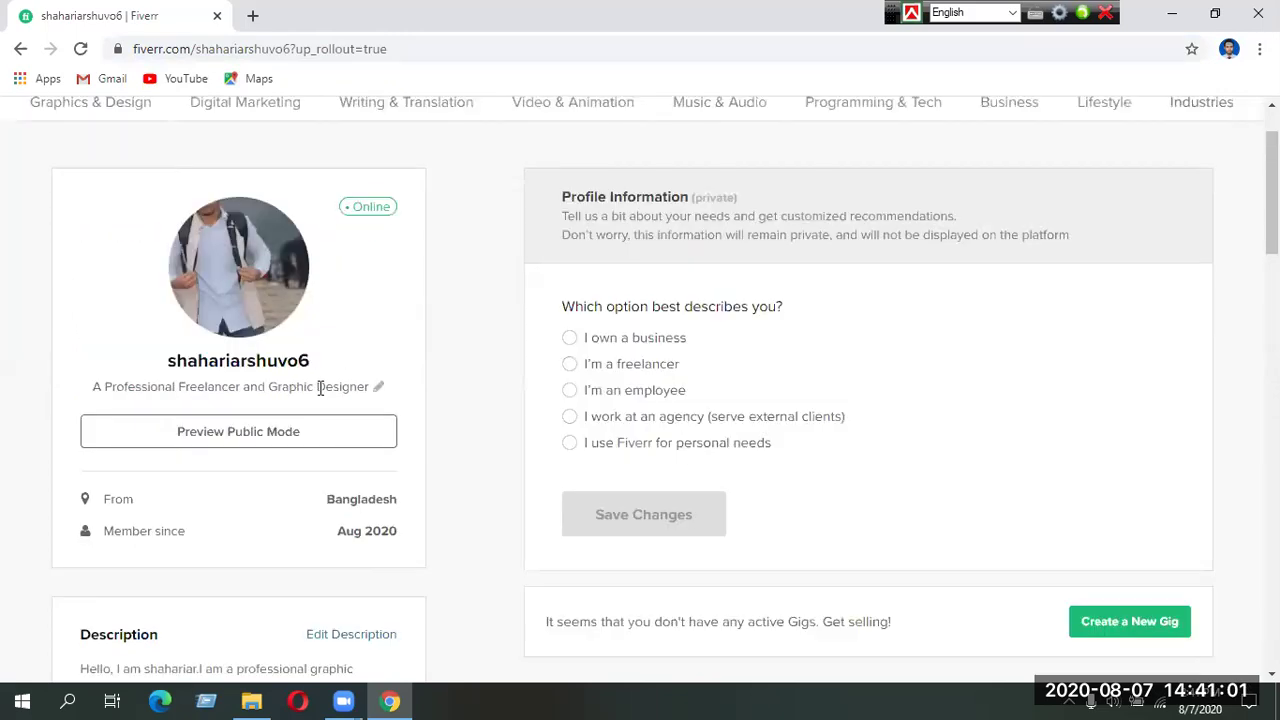
pyautogui.scroll(-3, 320, 388)
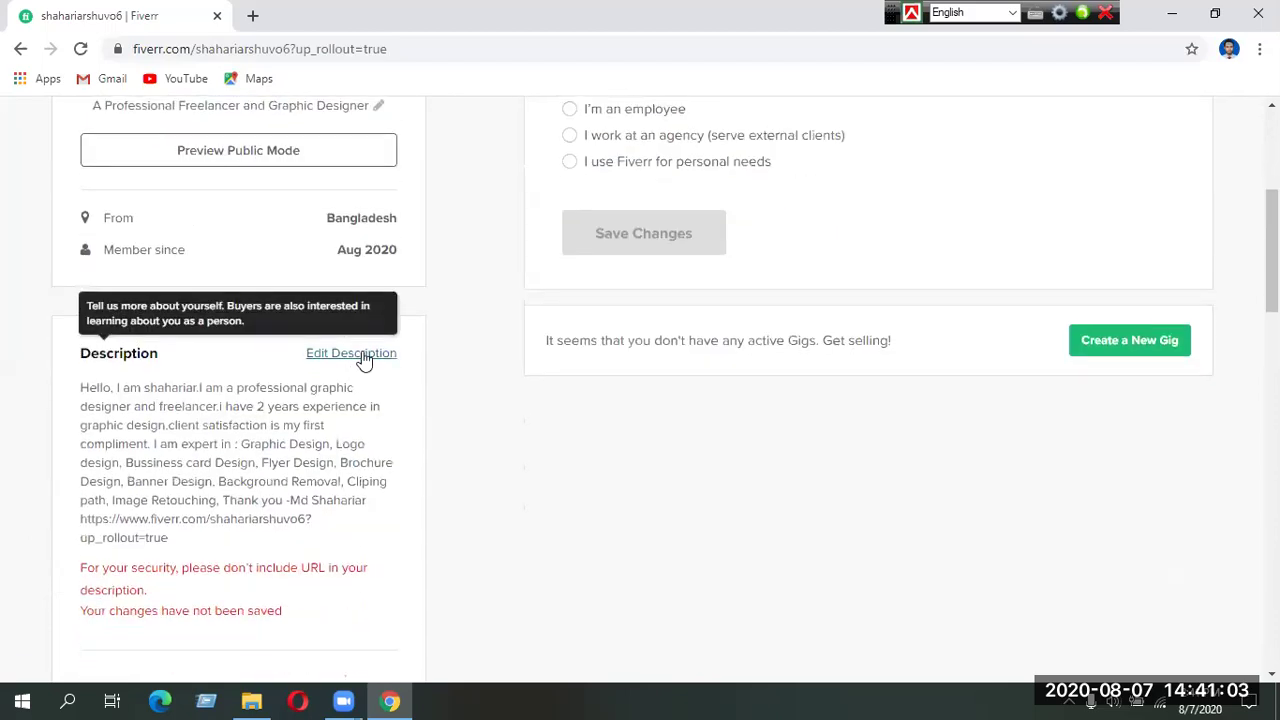
pyautogui.click(355, 354)
pyautogui.moveTo(386, 425); pyautogui.dragTo(394, 523)
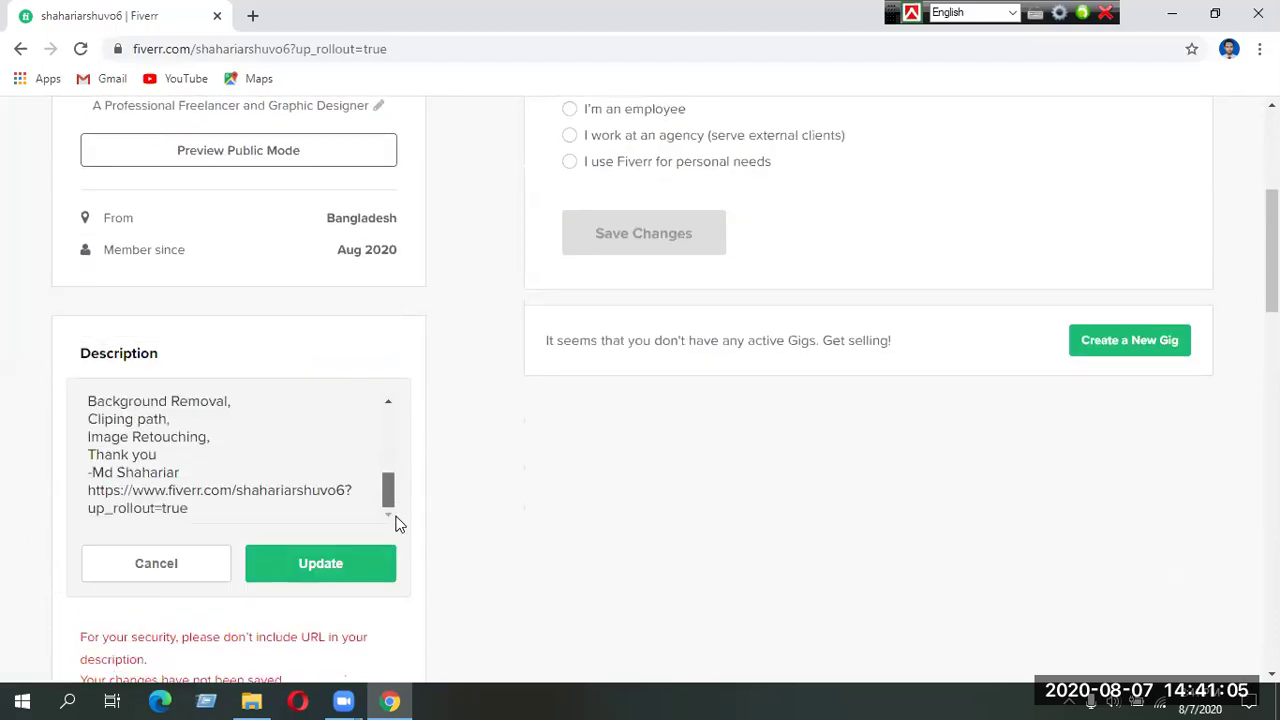
pyautogui.moveTo(88, 490); pyautogui.dragTo(290, 500)
pyautogui.press('BackSpace')
pyautogui.scroll(5, 294, 498)
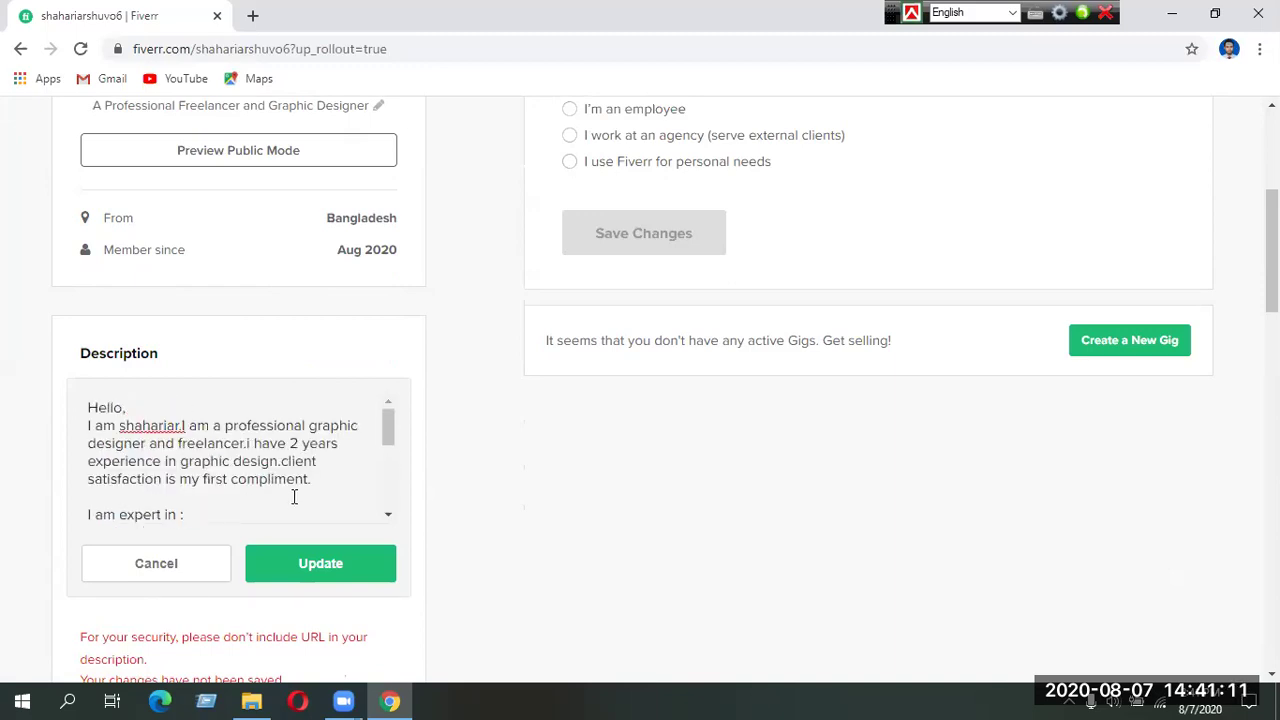
pyautogui.scroll(-5, 294, 497)
pyautogui.moveTo(382, 480)
pyautogui.mouseDown()
pyautogui.moveTo(386, 431)
pyautogui.moveTo(390, 496)
pyautogui.mouseUp()
pyautogui.click(368, 560)
pyautogui.scroll(-1, 470, 512)
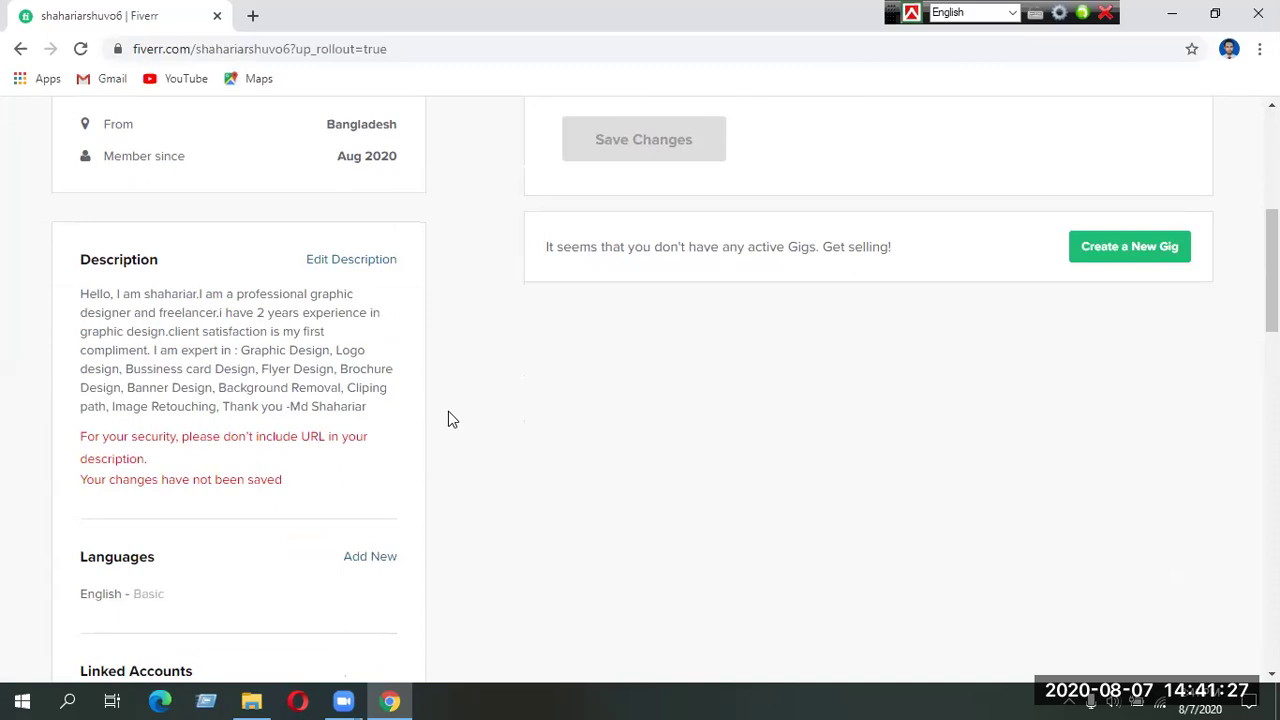
# Remove the name signature line so the text ends at 'Thank you', then resubmit.
pyautogui.click(351, 260)
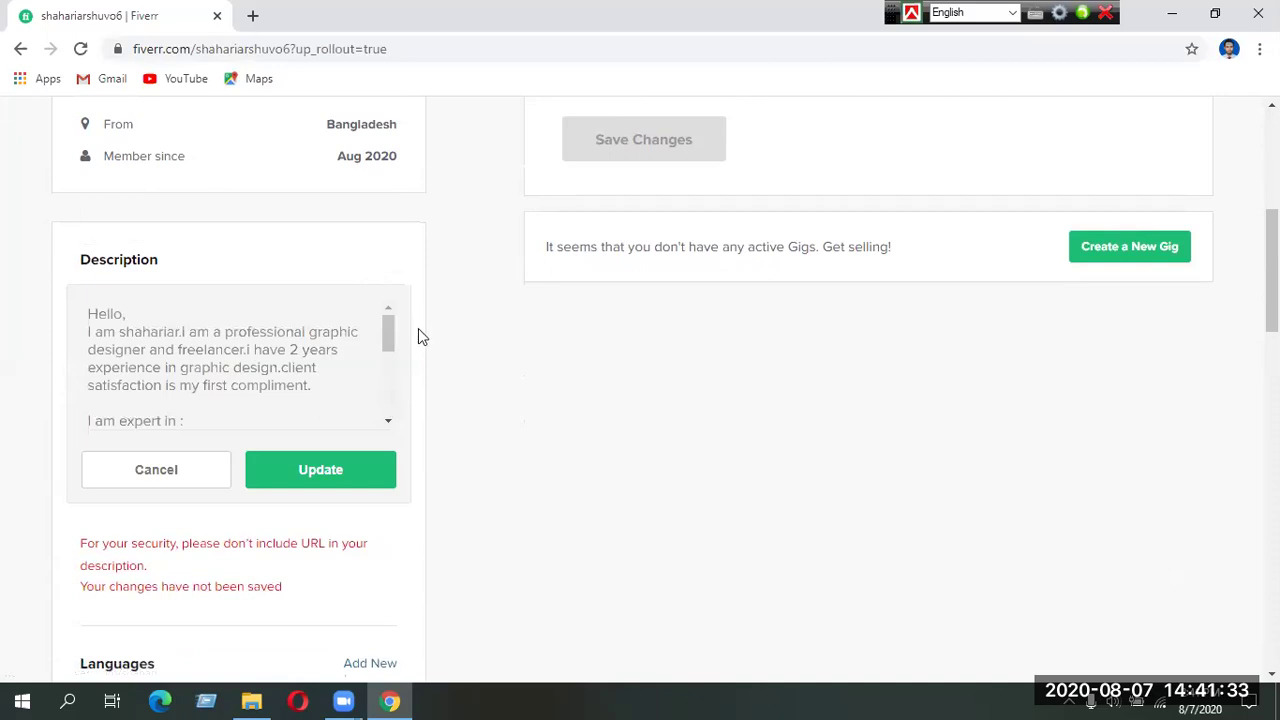
pyautogui.moveTo(390, 340); pyautogui.dragTo(423, 434)
pyautogui.click(192, 400)
pyautogui.tripleClick(143, 400)
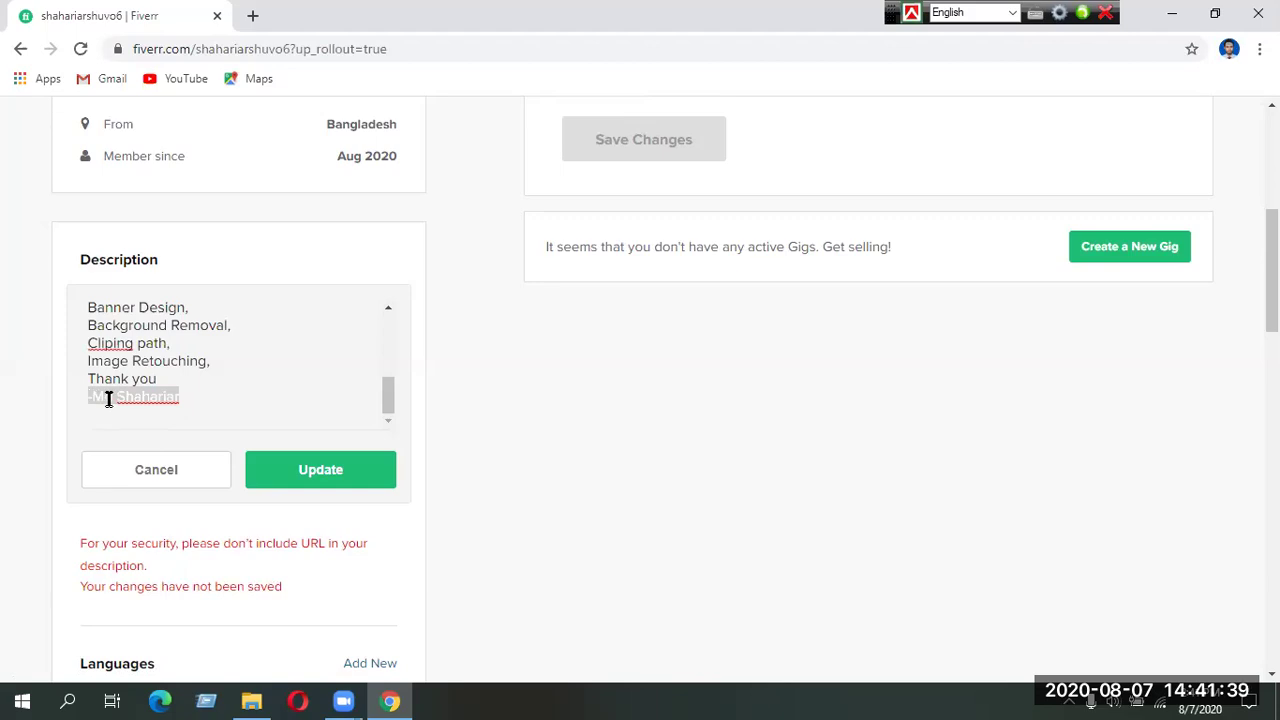
pyautogui.press('BackSpace')
pyautogui.click(322, 468)
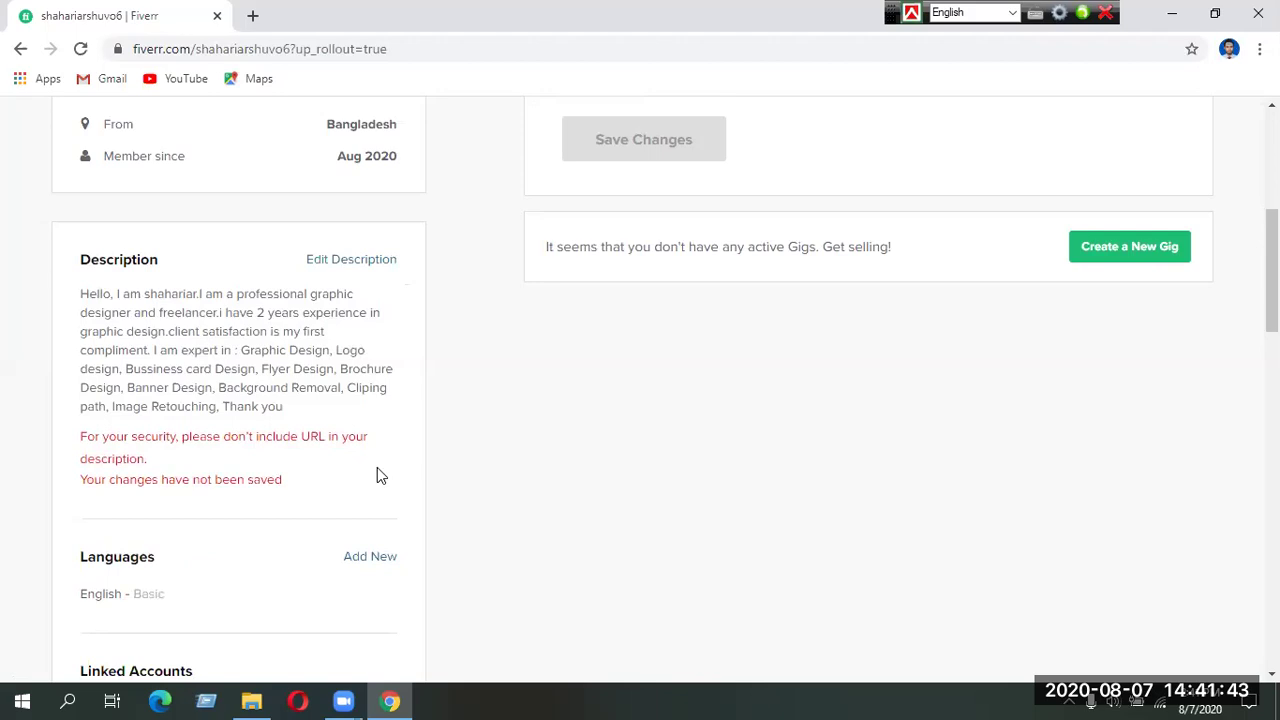
# Remove the blank line below the description's first paragraph and save the description.
pyautogui.click(349, 272)
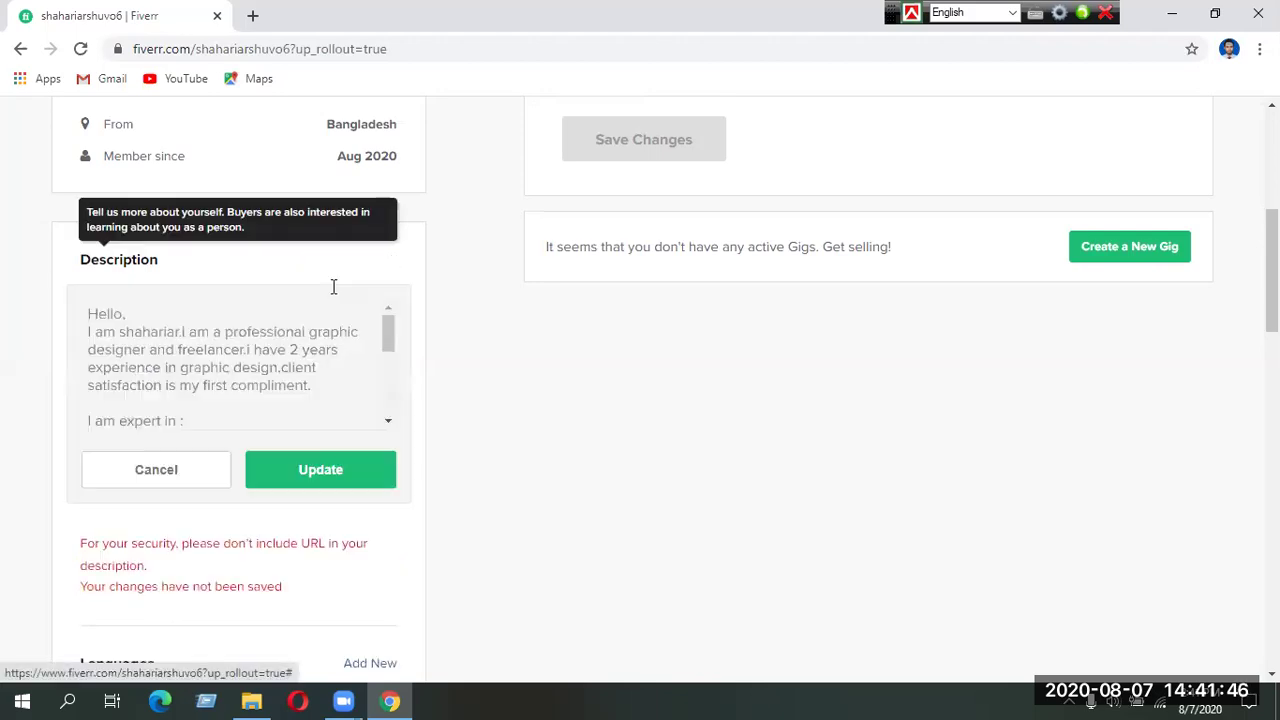
pyautogui.click(95, 404)
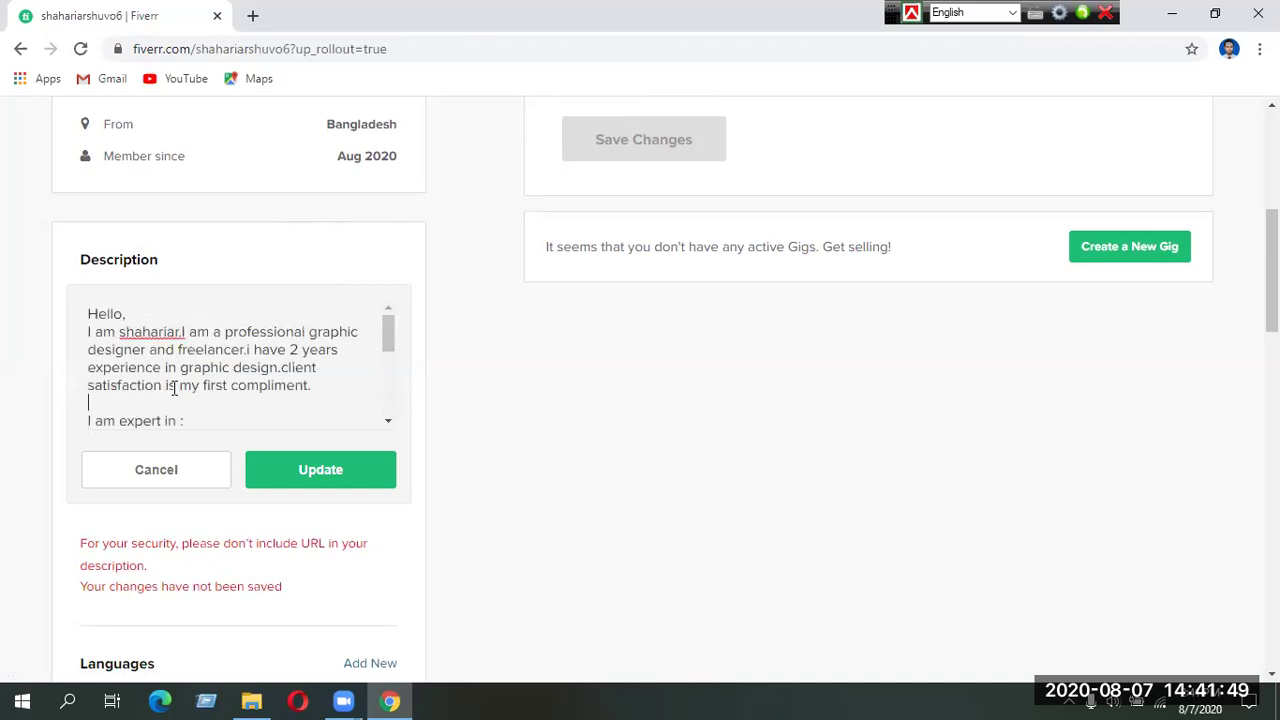
pyautogui.press('Delete')
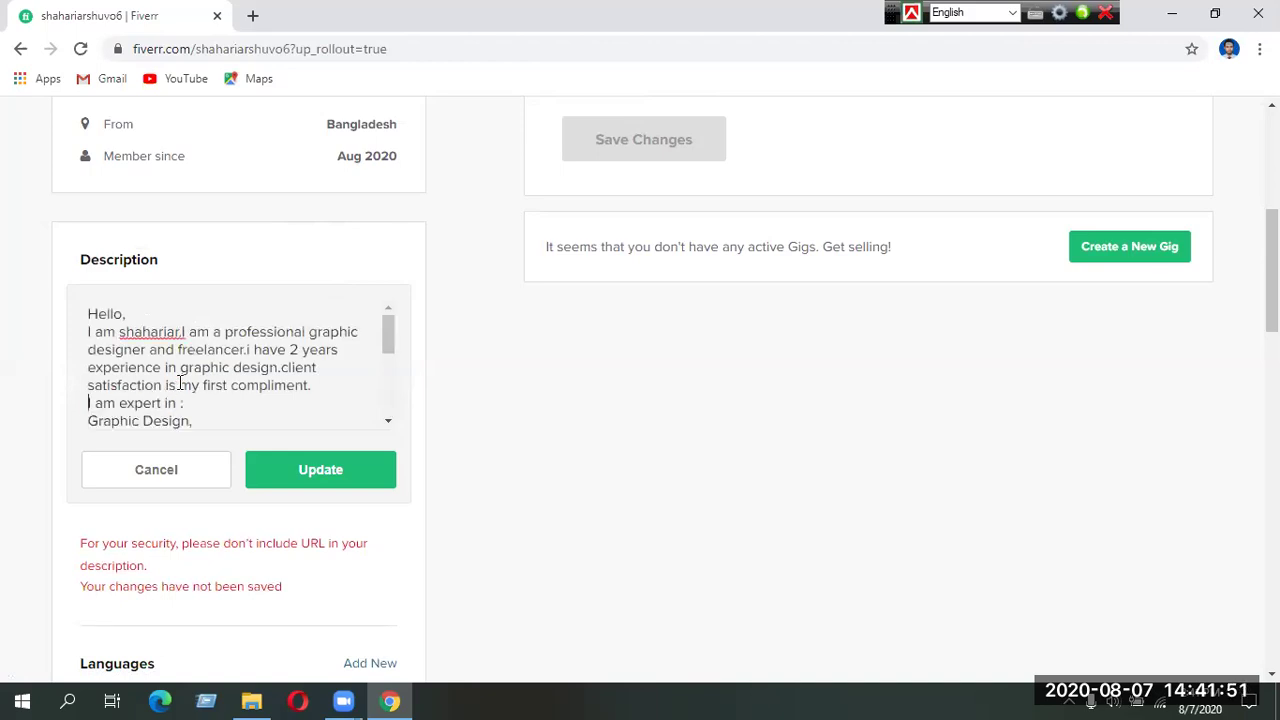
pyautogui.click(188, 403)
pyautogui.click(320, 468)
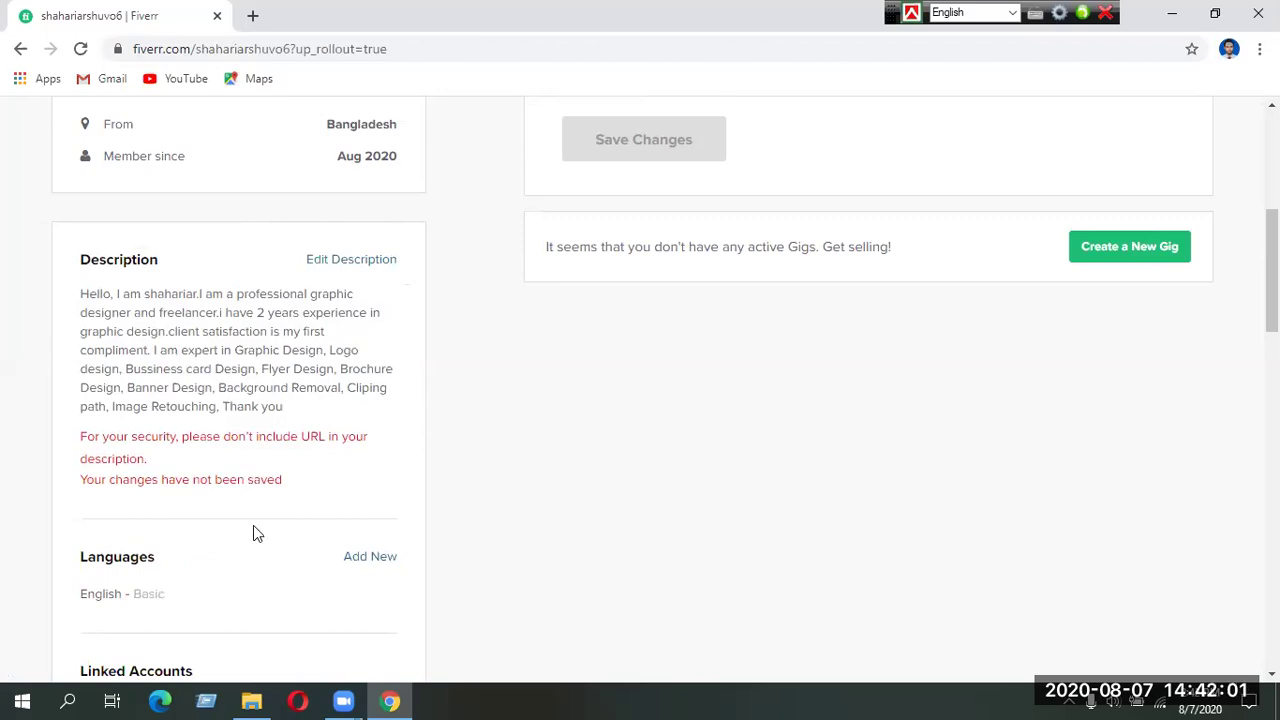
# Delete the design services list from the description, save it, and reload the profile page.
pyautogui.click(368, 263)
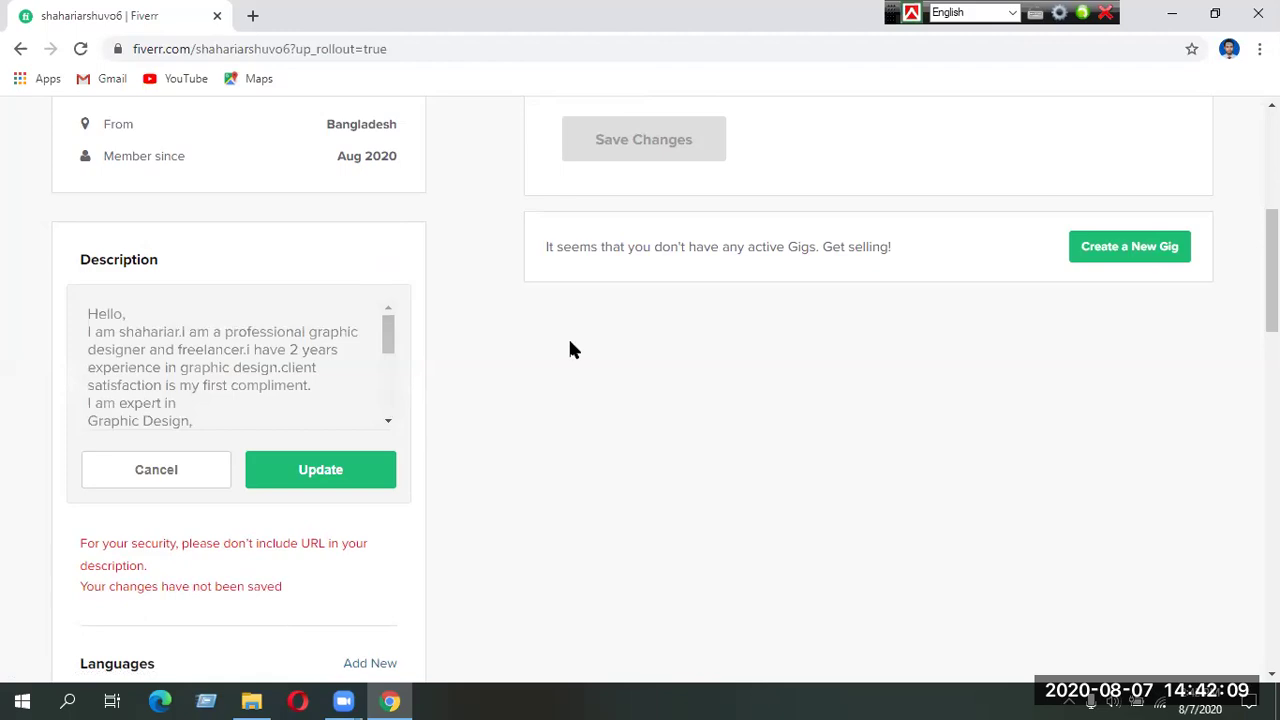
pyautogui.click(183, 403)
pyautogui.moveTo(386, 339); pyautogui.dragTo(388, 376)
pyautogui.moveTo(82, 313); pyautogui.dragTo(250, 442)
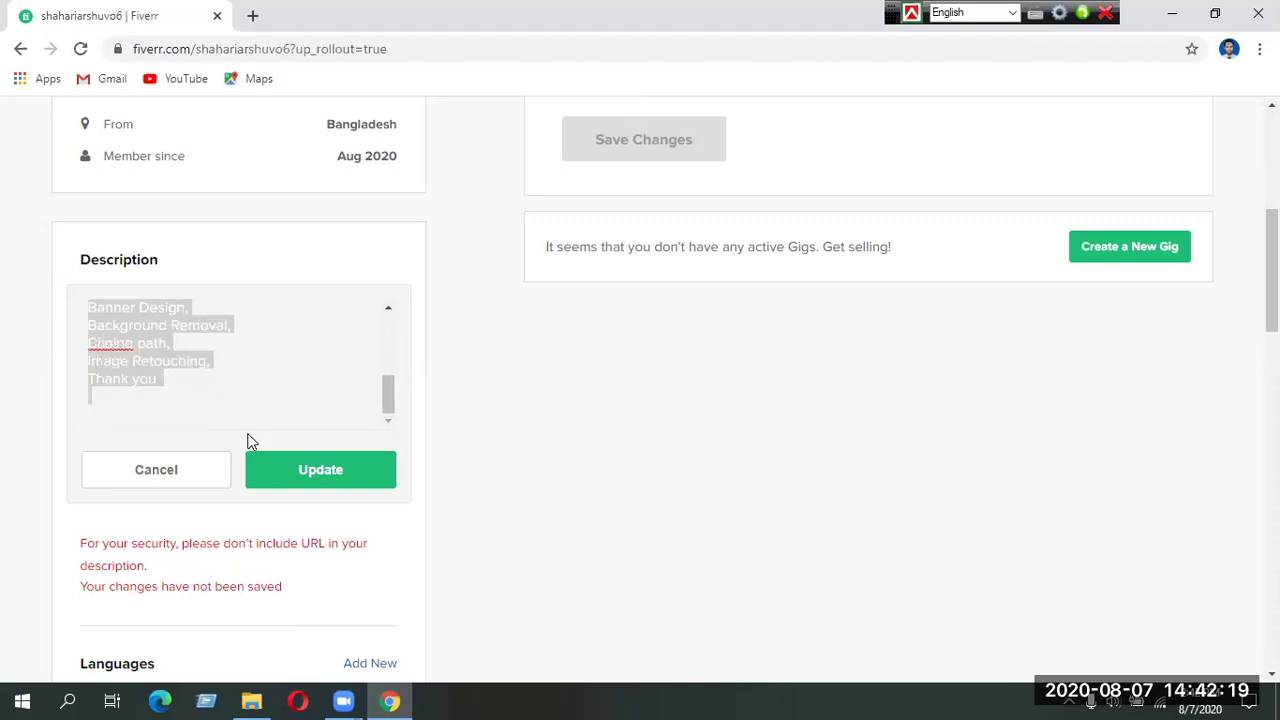
pyautogui.press('BackSpace')
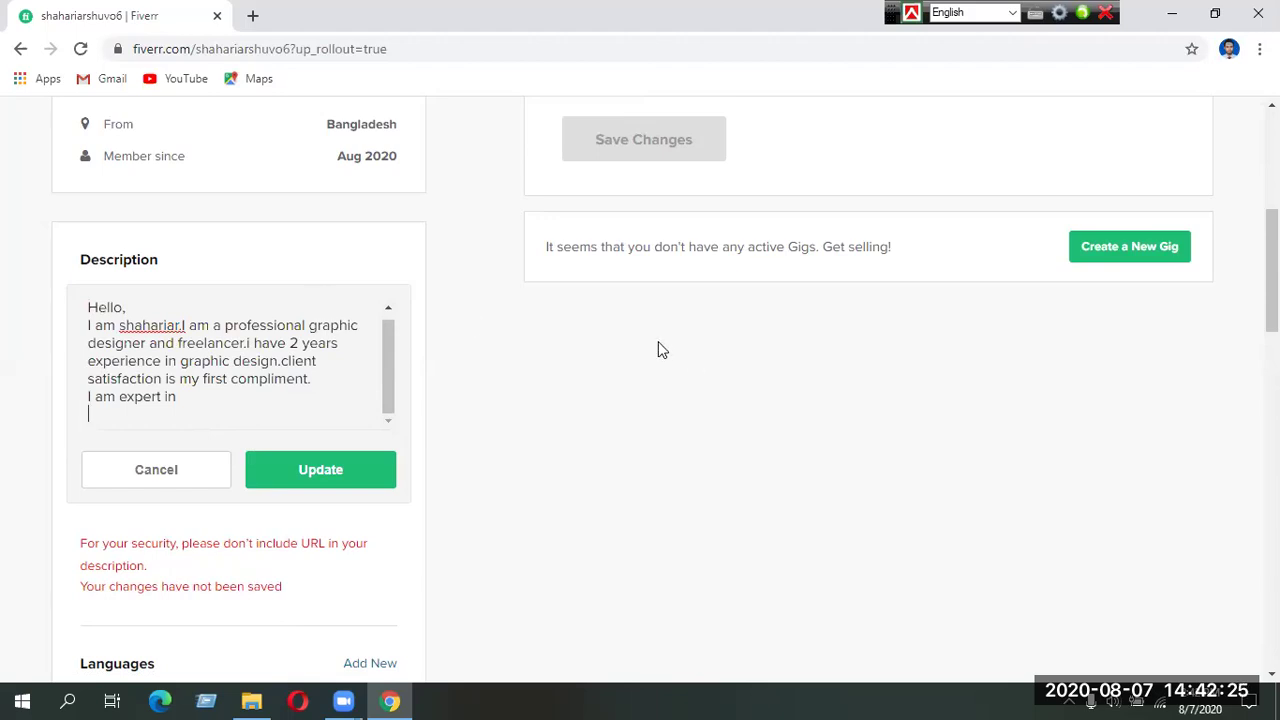
pyautogui.click(190, 396)
pyautogui.press('BackSpace')
pyautogui.press('BackSpace')
pyautogui.press('BackSpace')
pyautogui.press('BackSpace')
pyautogui.press('BackSpace')
pyautogui.click(294, 474)
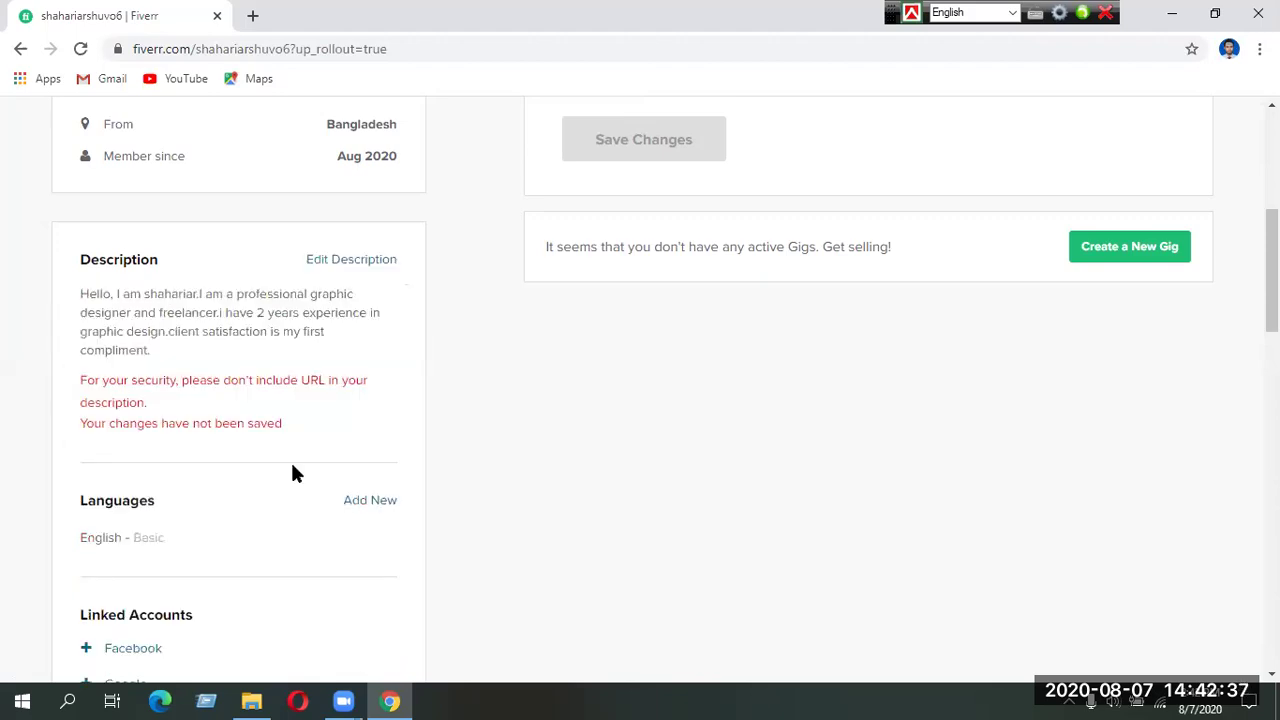
pyautogui.click(348, 262)
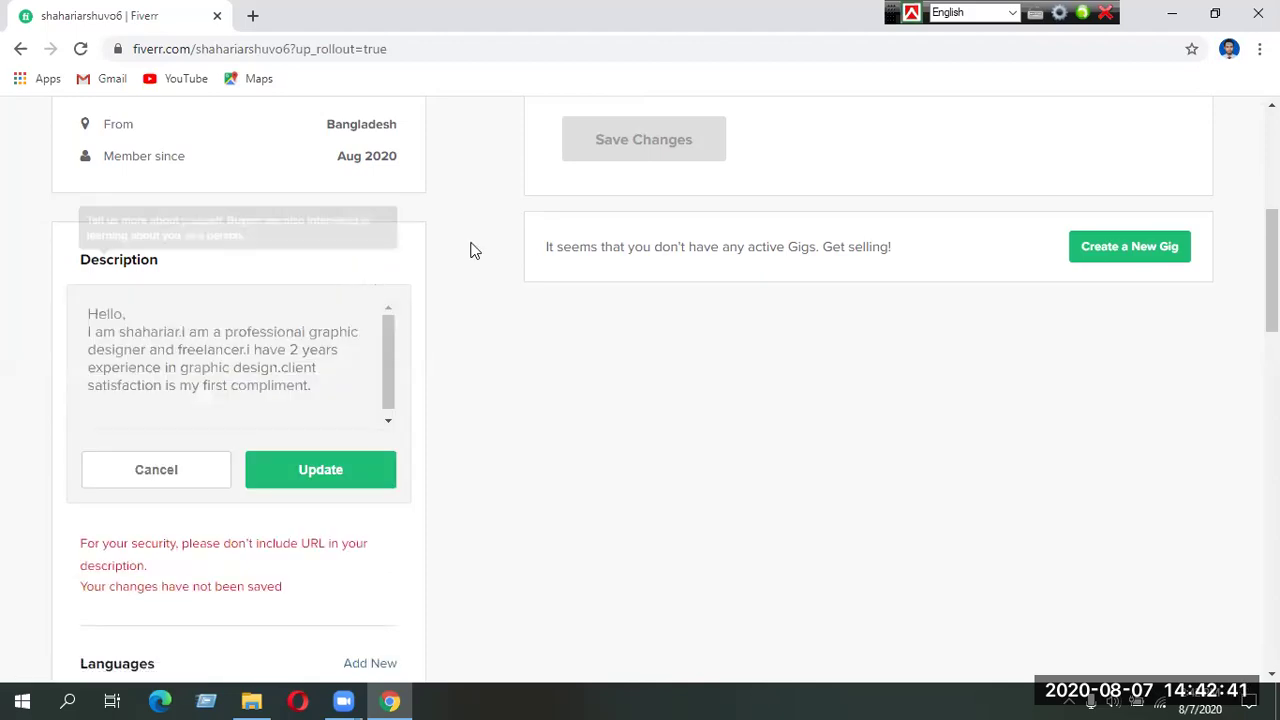
pyautogui.click(78, 52)
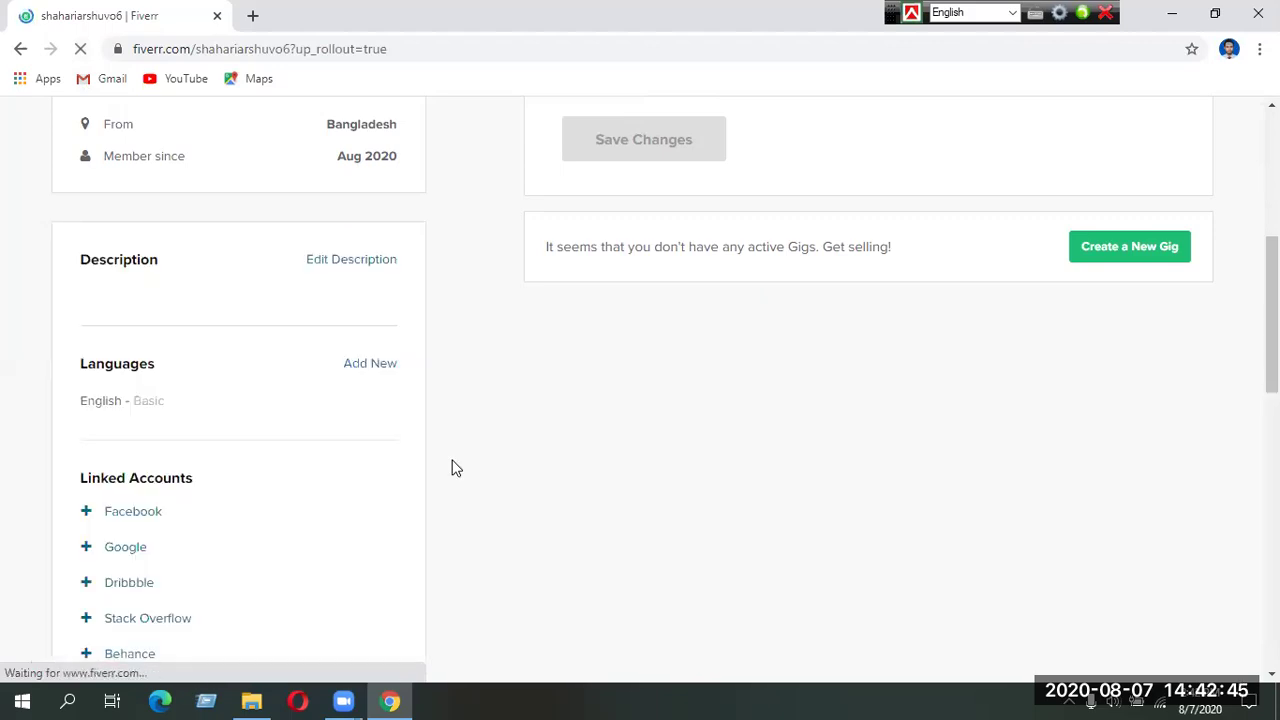
# Save 'Professional Freelancer' as the tagline under the username.
pyautogui.scroll(-1, 405, 422)
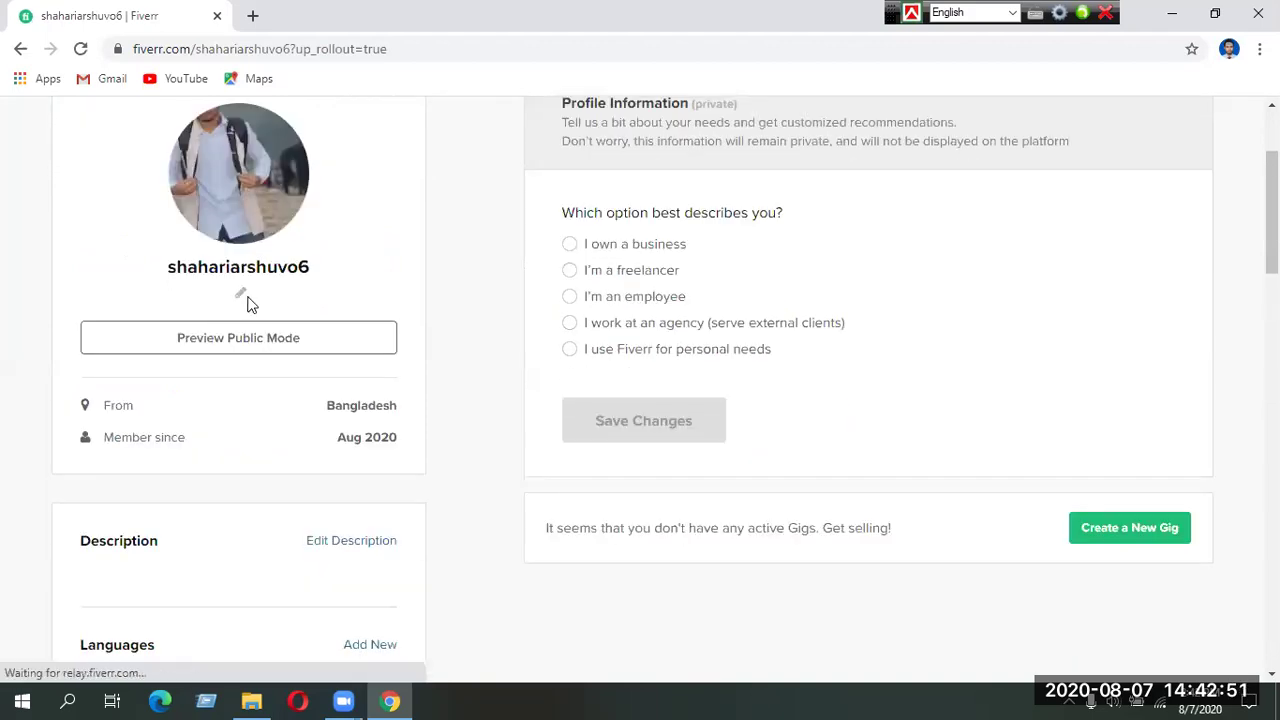
pyautogui.scroll(-1, 290, 630)
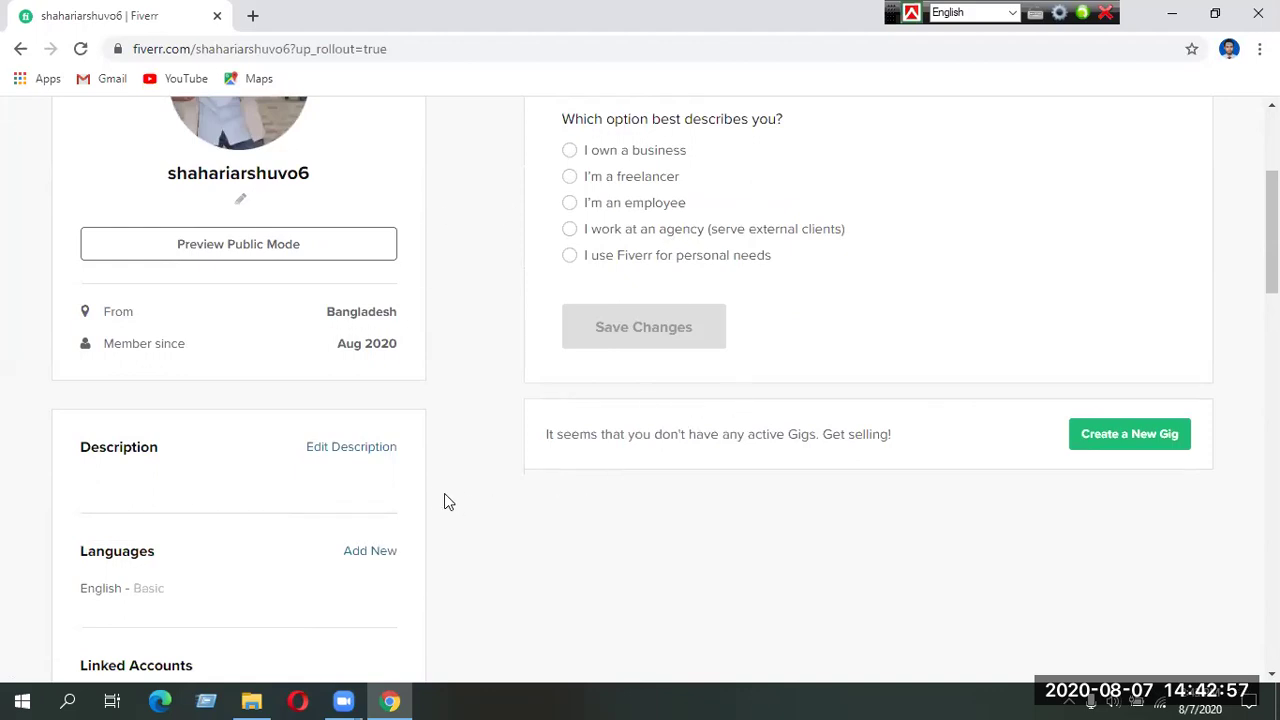
pyautogui.scroll(-5, 440, 495)
pyautogui.scroll(-2, 383, 243)
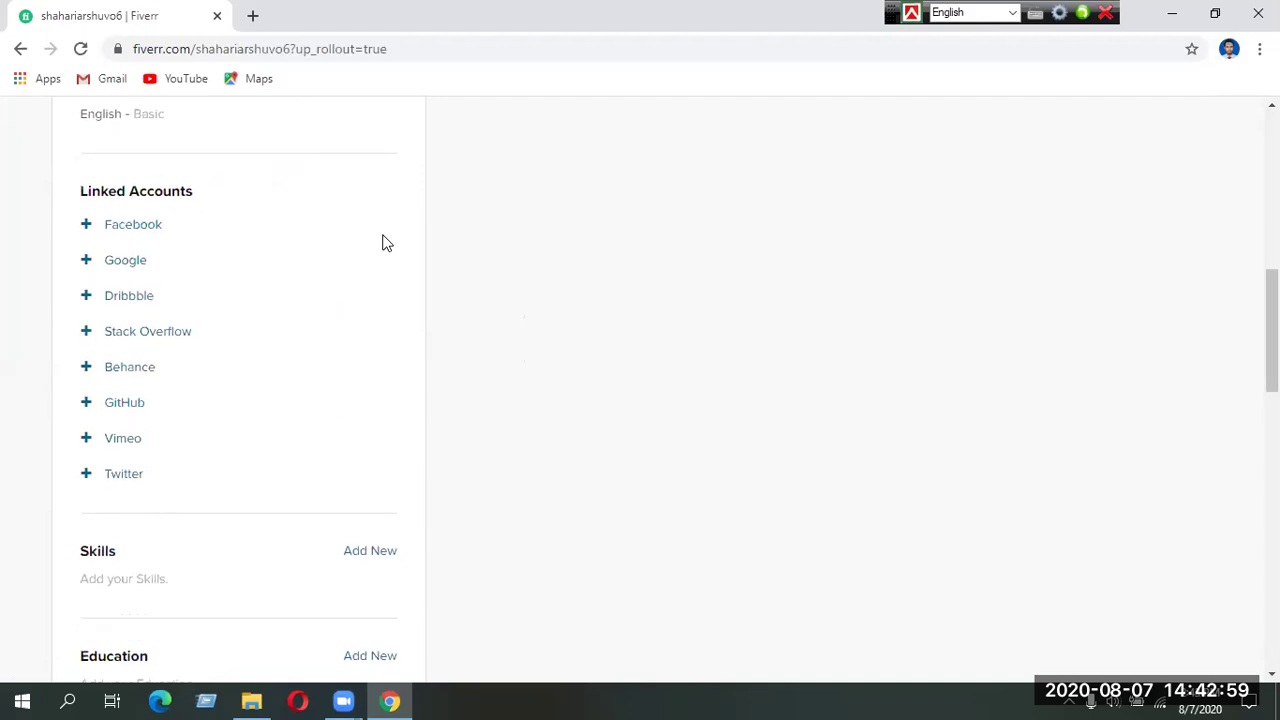
pyautogui.scroll(4, 388, 258)
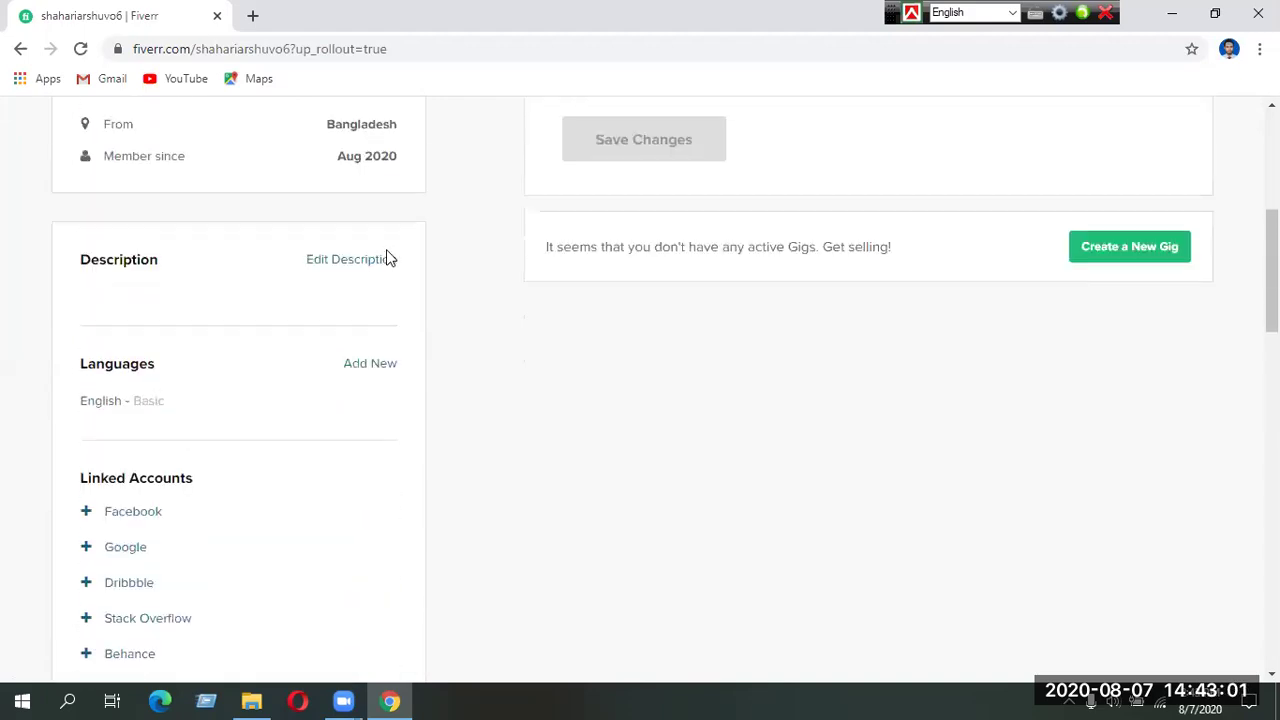
pyautogui.scroll(3, 388, 258)
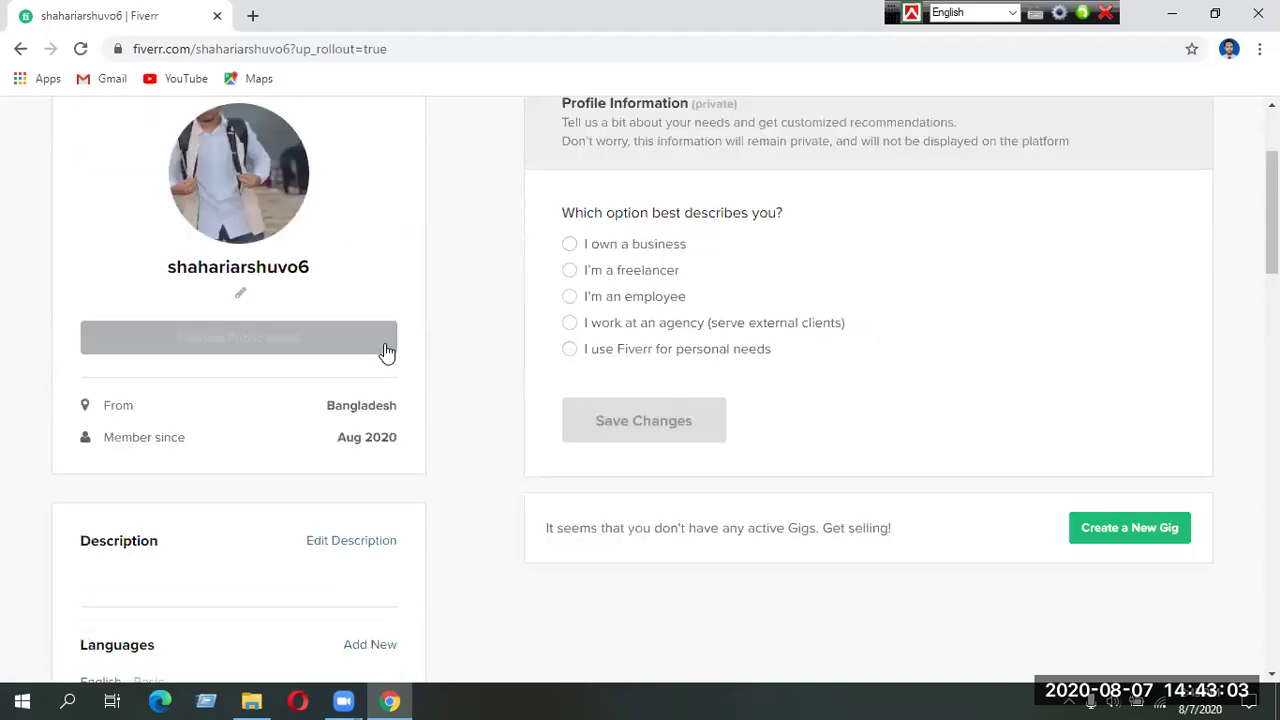
pyautogui.click(372, 541)
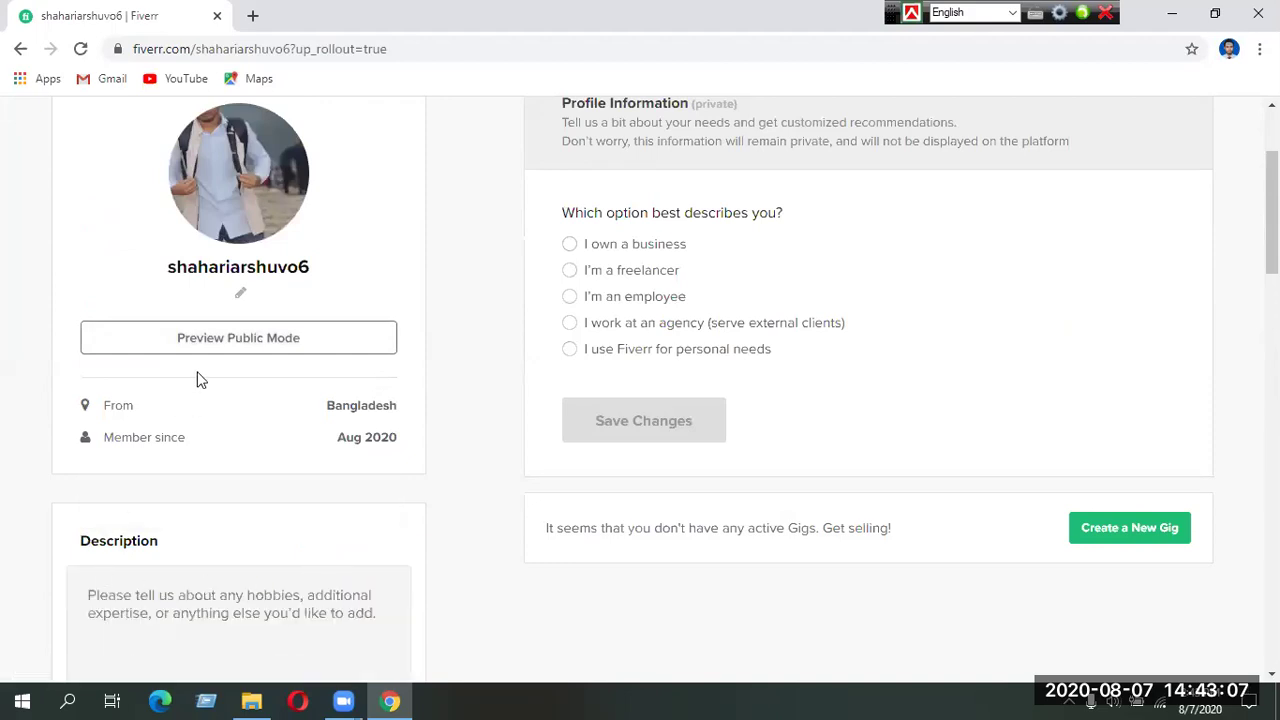
pyautogui.click(238, 297)
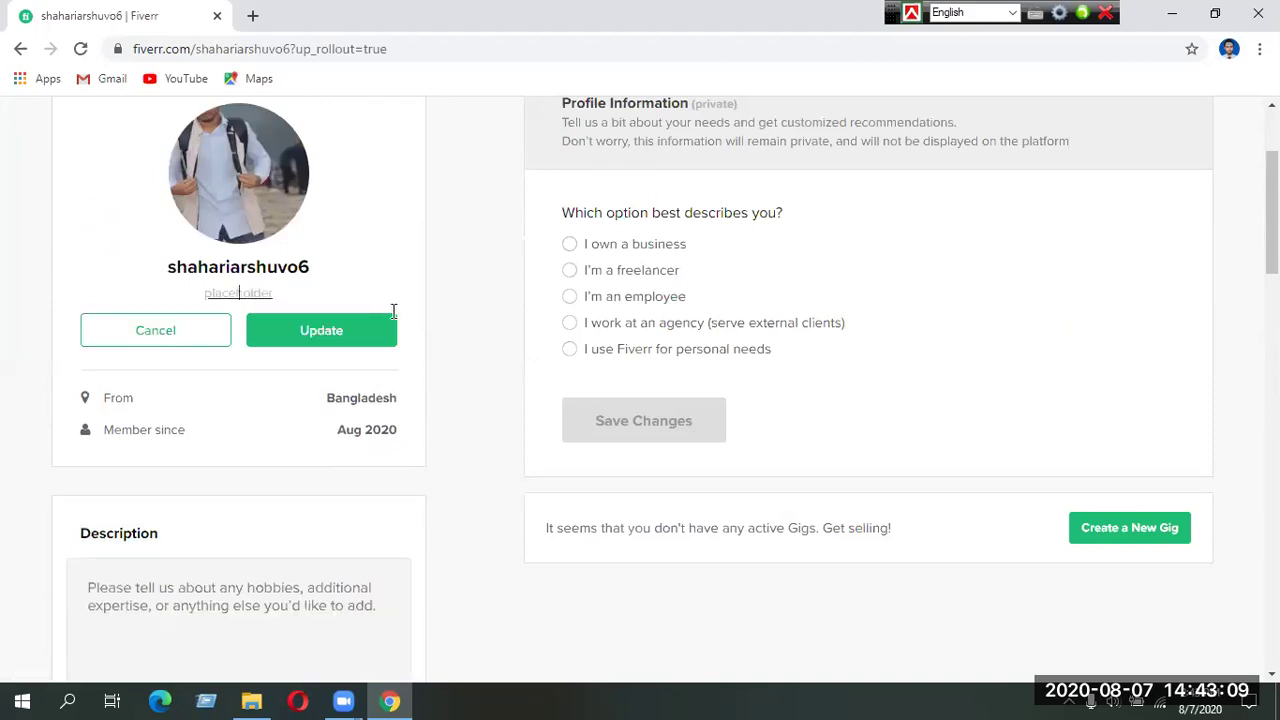
pyautogui.write('Prof')
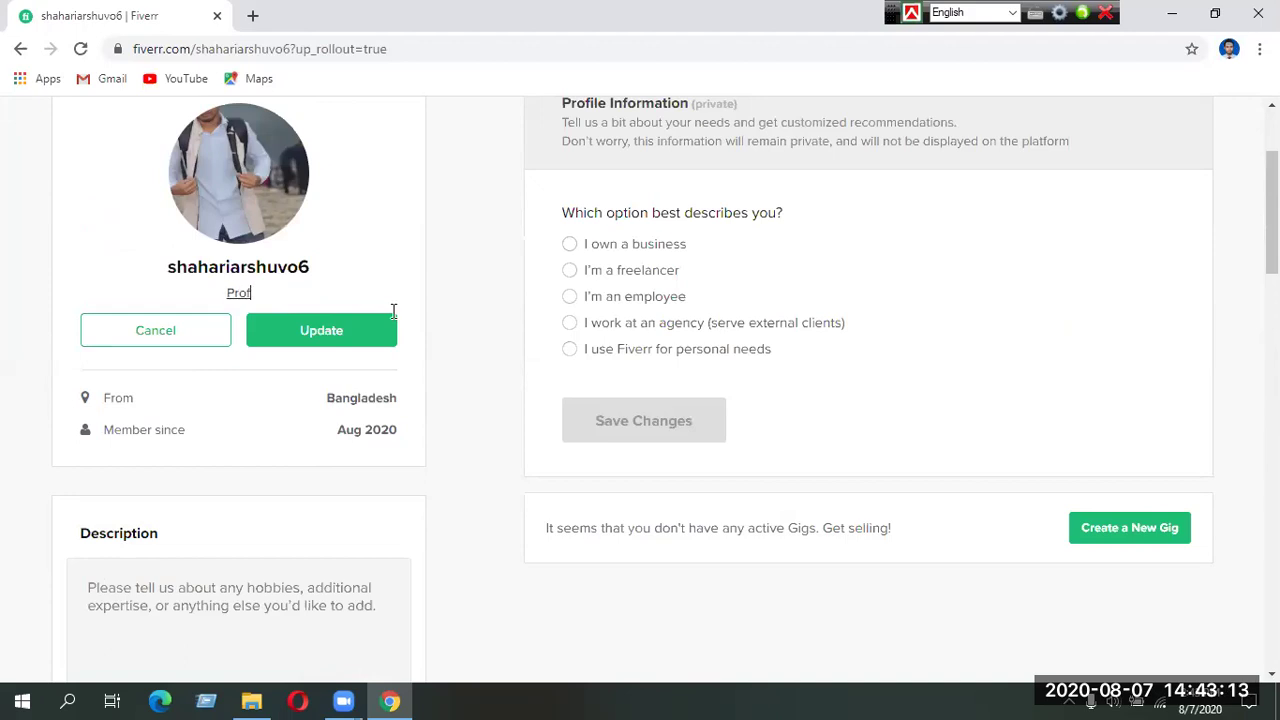
pyautogui.write('essional Fr')
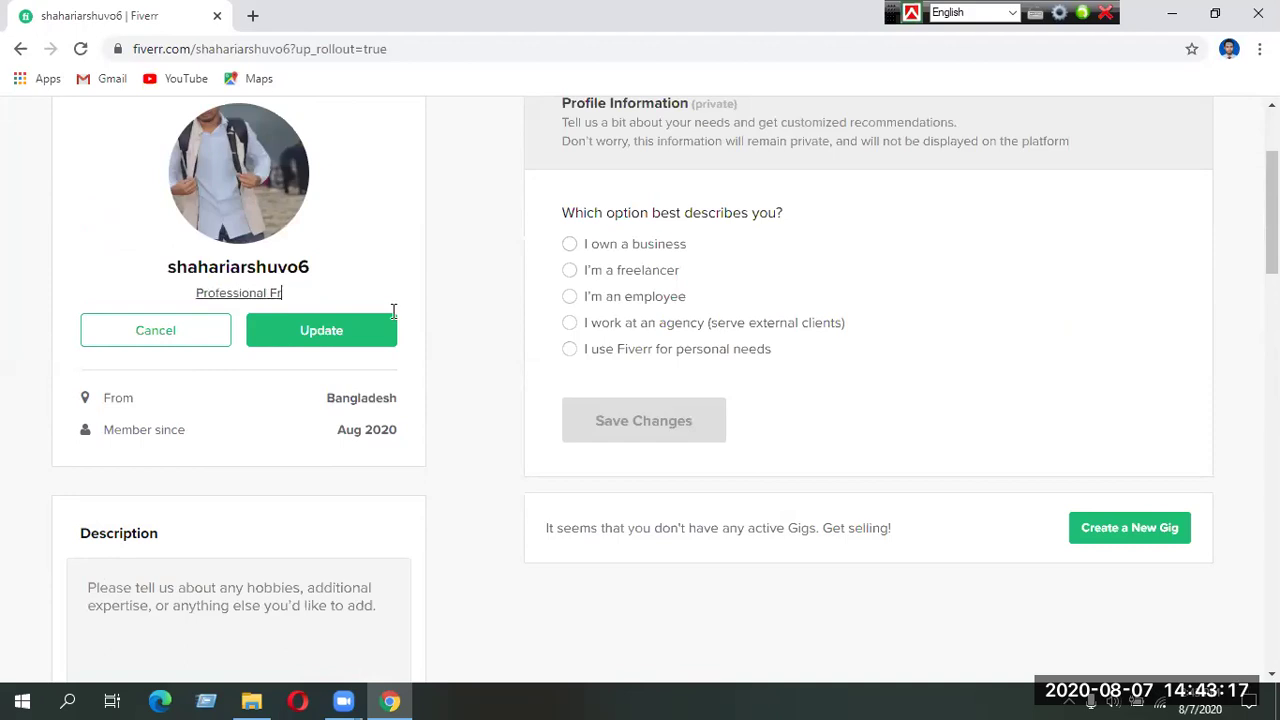
pyautogui.write('eelancer')
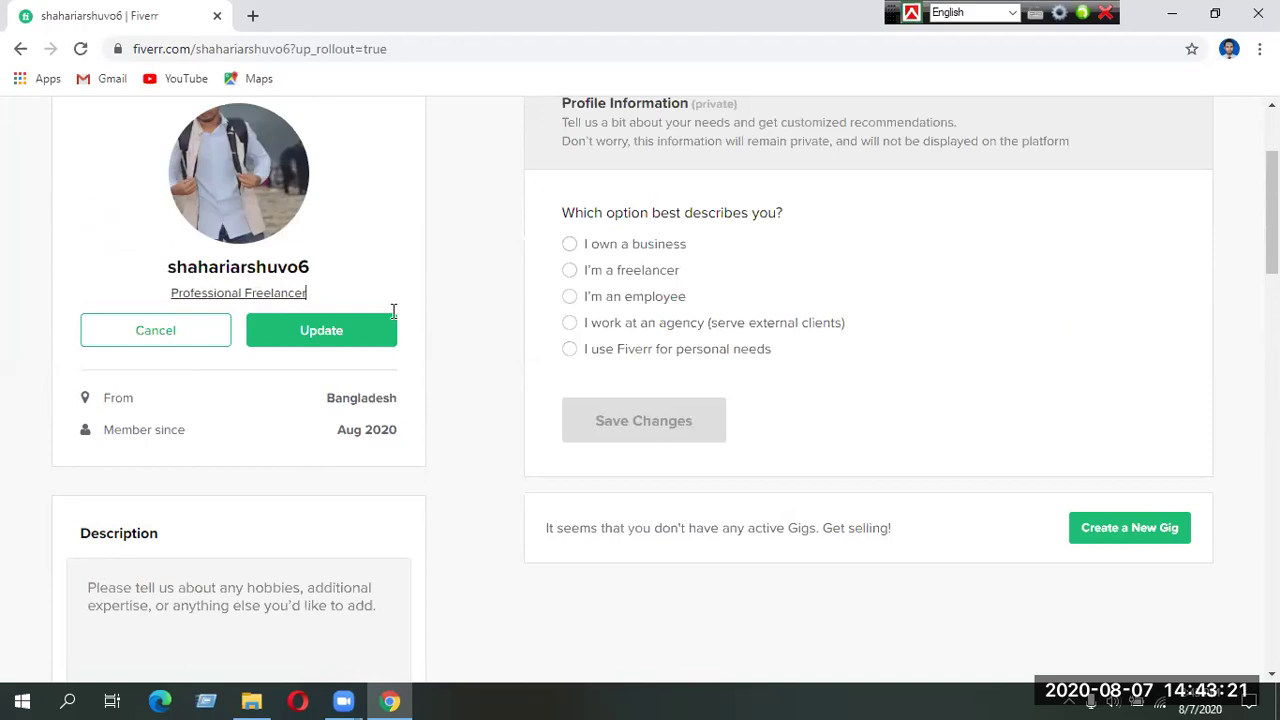
pyautogui.click(346, 346)
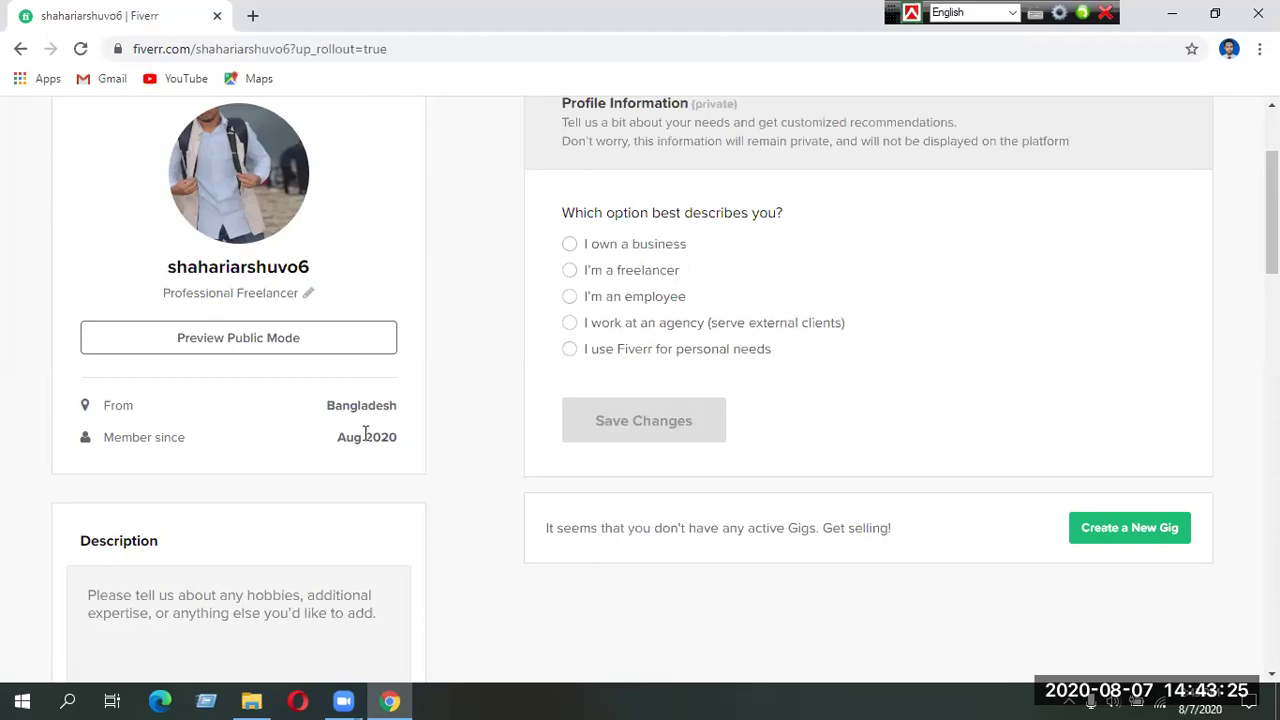
# Enter 'Professional Graphic designer' as the description, fixing a typo, and save it.
pyautogui.scroll(-1, 363, 447)
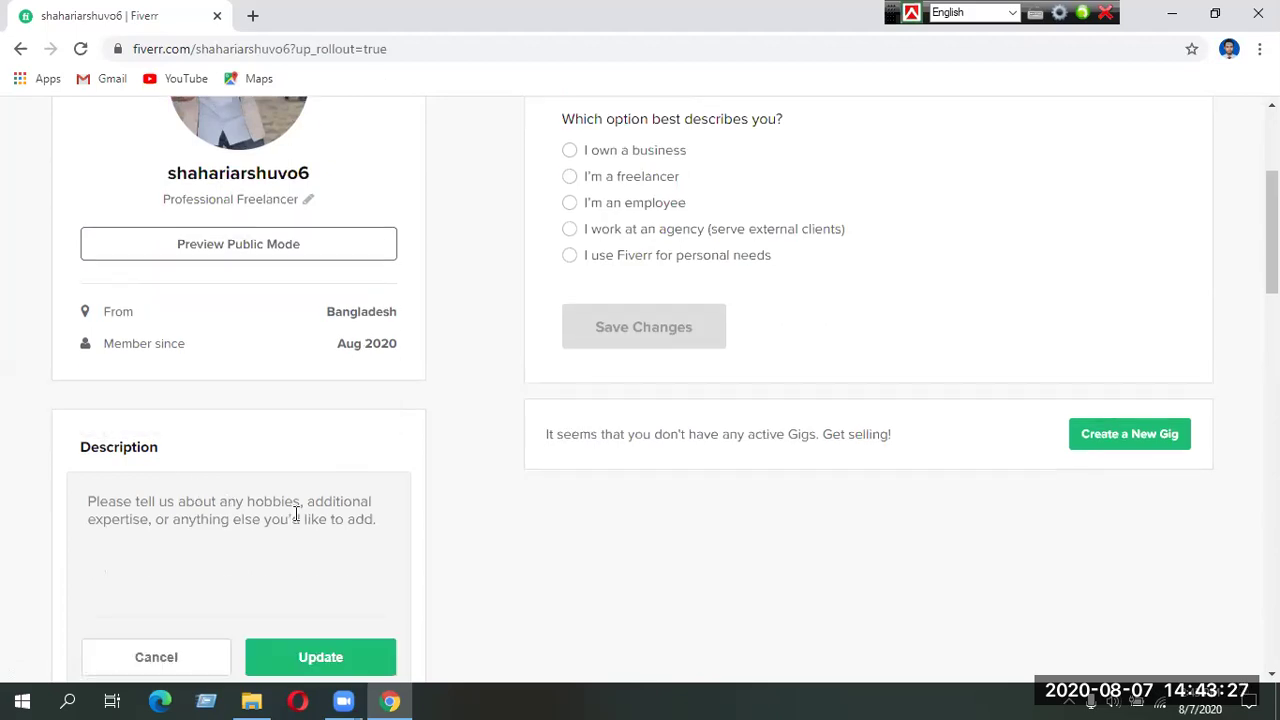
pyautogui.scroll(-1, 300, 480)
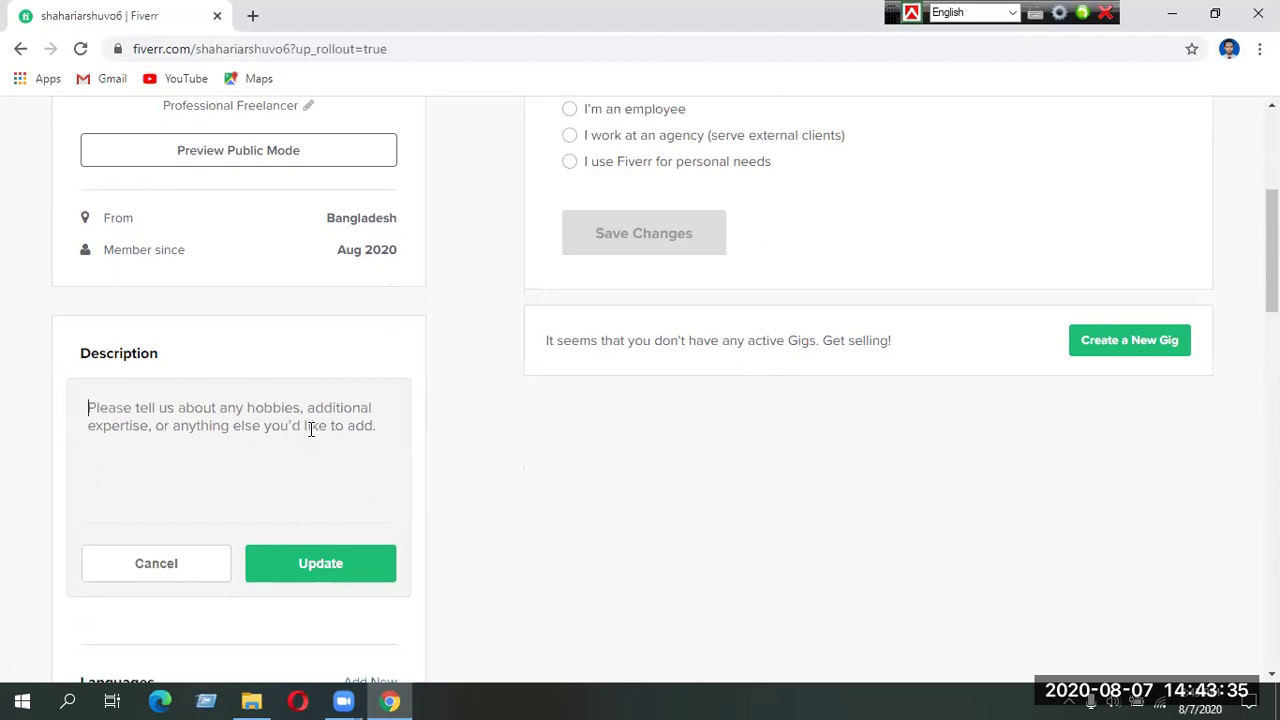
pyautogui.write('Pr')
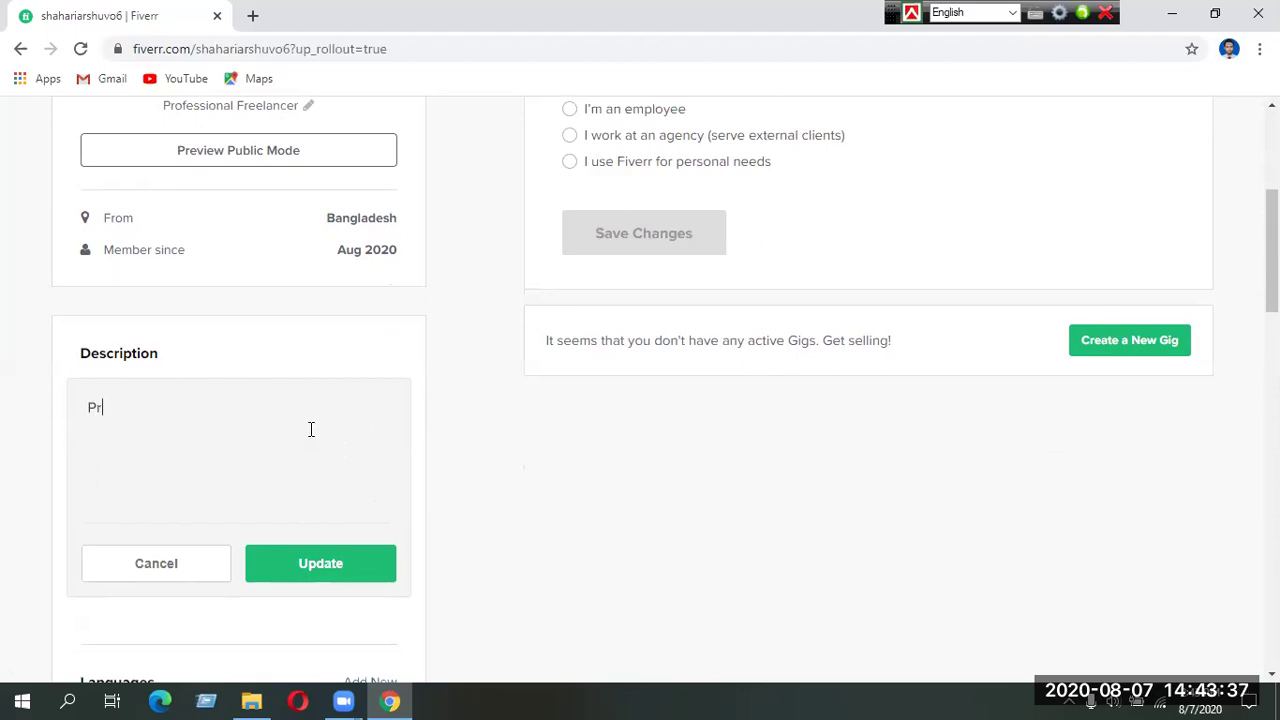
pyautogui.write('ofessional Gra')
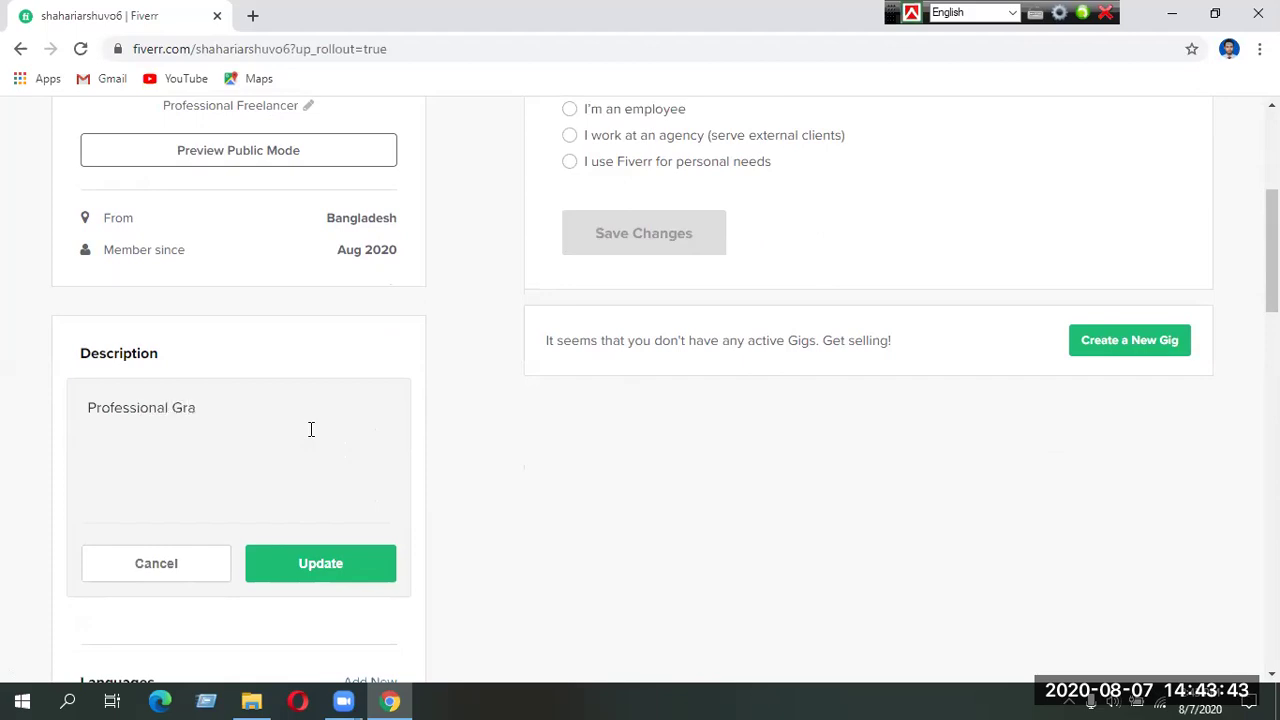
pyautogui.write('phic designer')
pyautogui.click(358, 572)
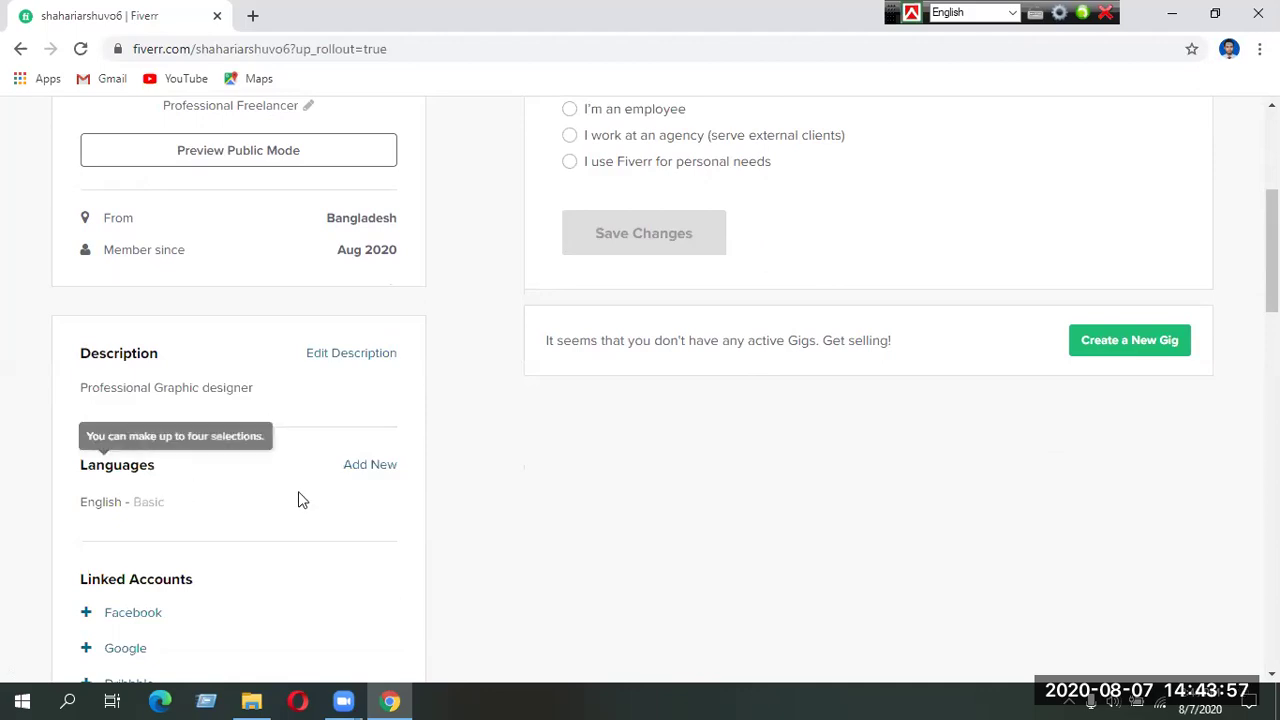
# Add Bengali to the profile languages at Native/Bilingual level.
pyautogui.click(384, 465)
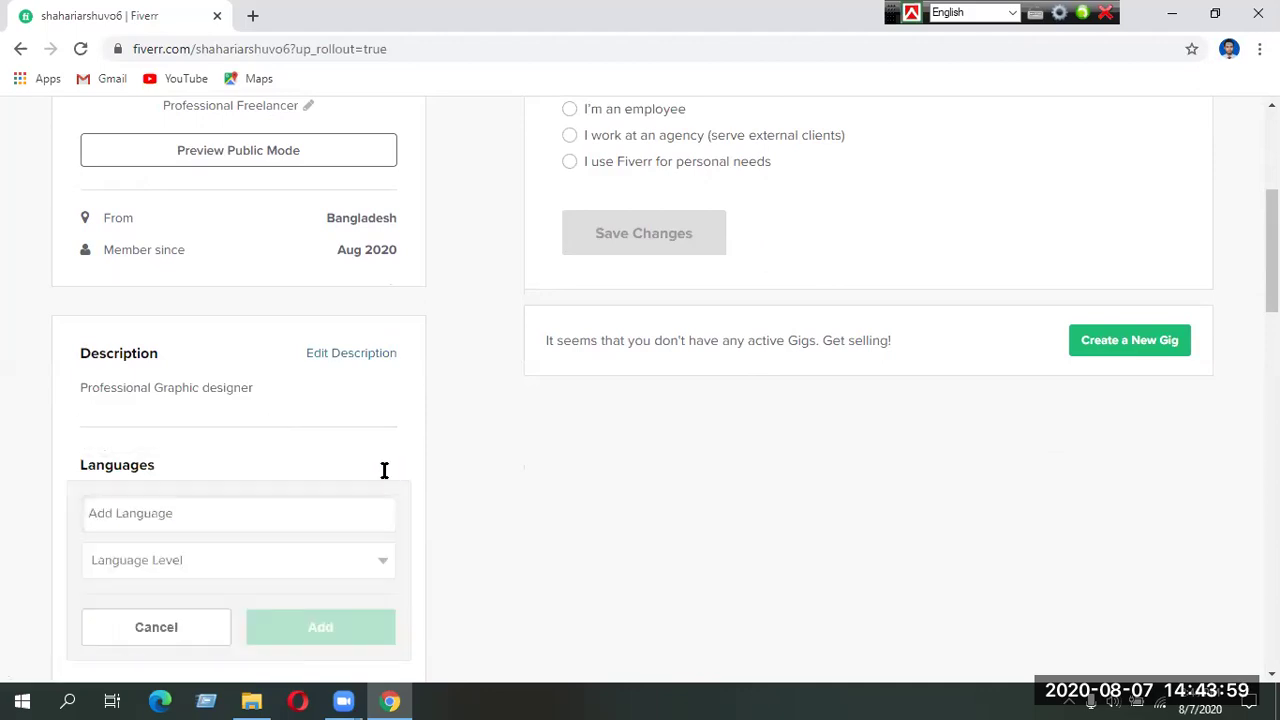
pyautogui.scroll(-5, 384, 470)
pyautogui.scroll(4, 383, 471)
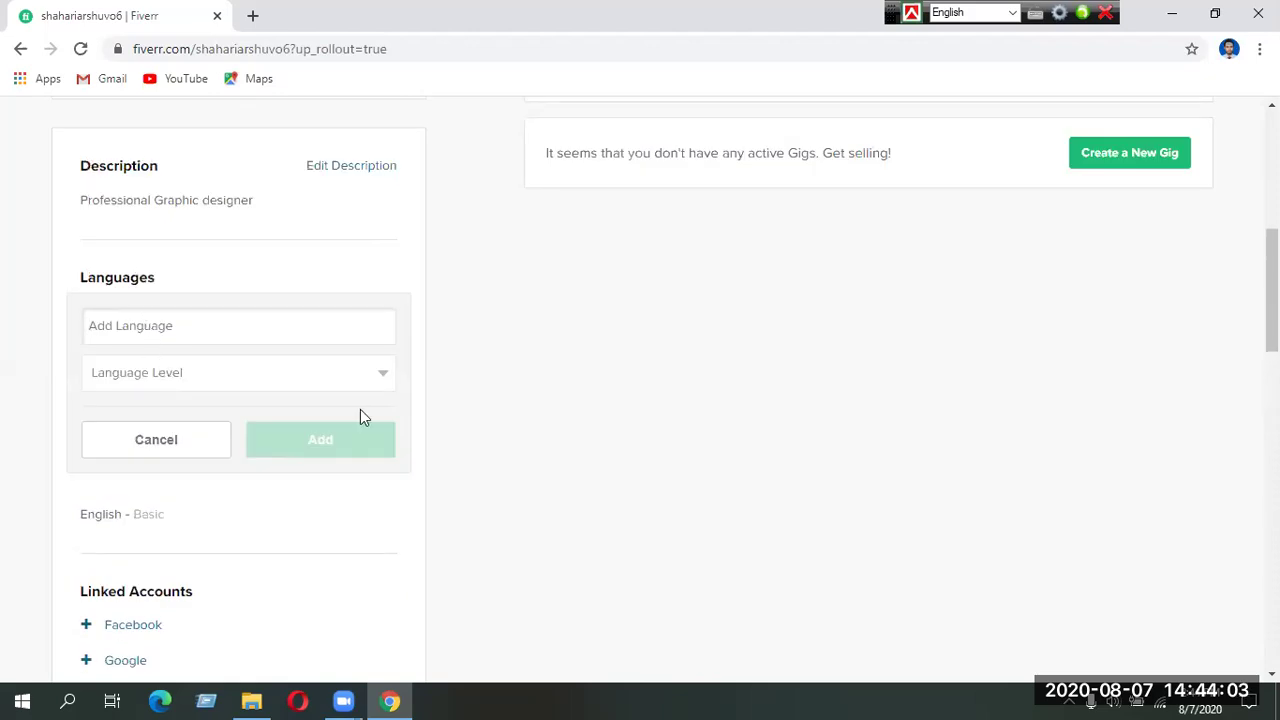
pyautogui.write('B')
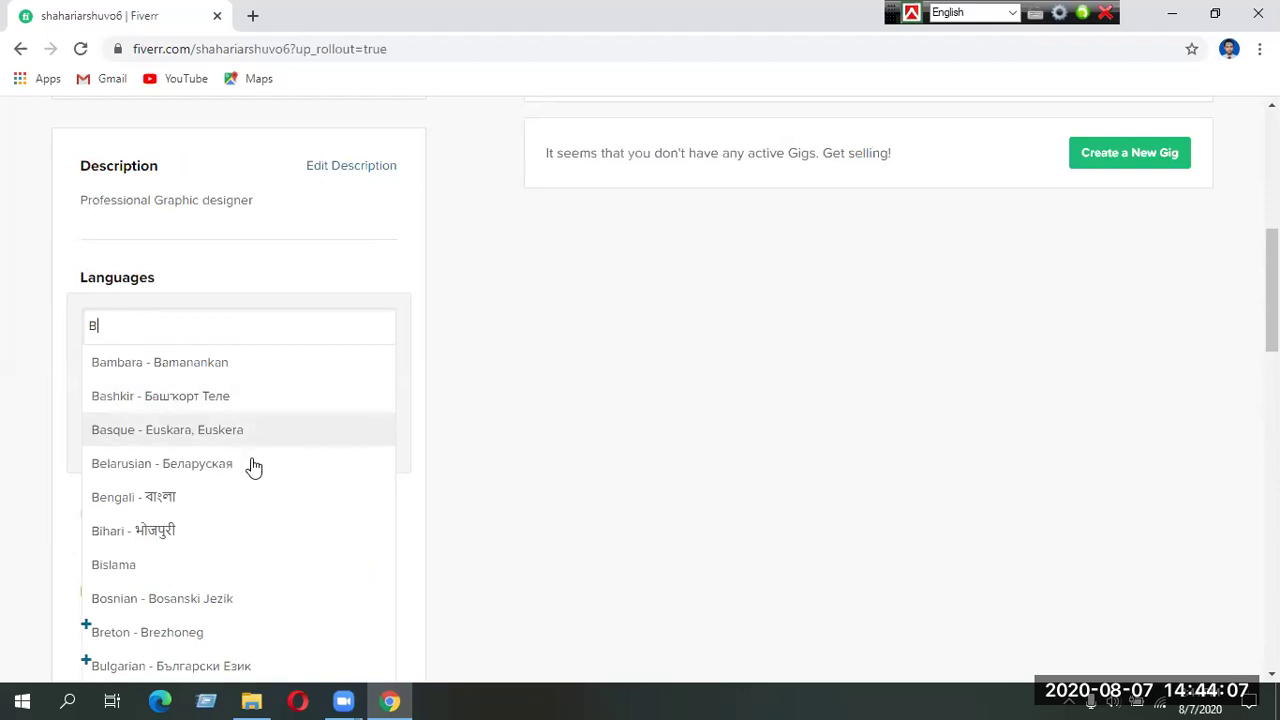
pyautogui.click(214, 496)
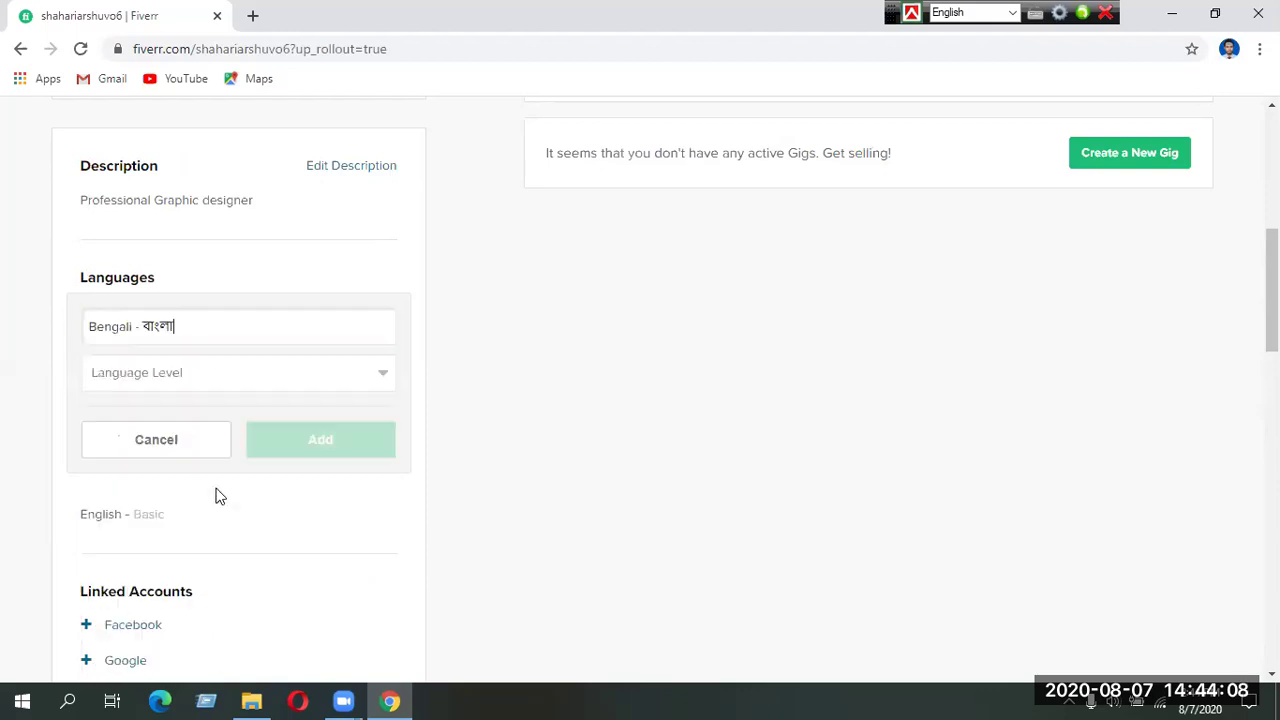
pyautogui.click(384, 380)
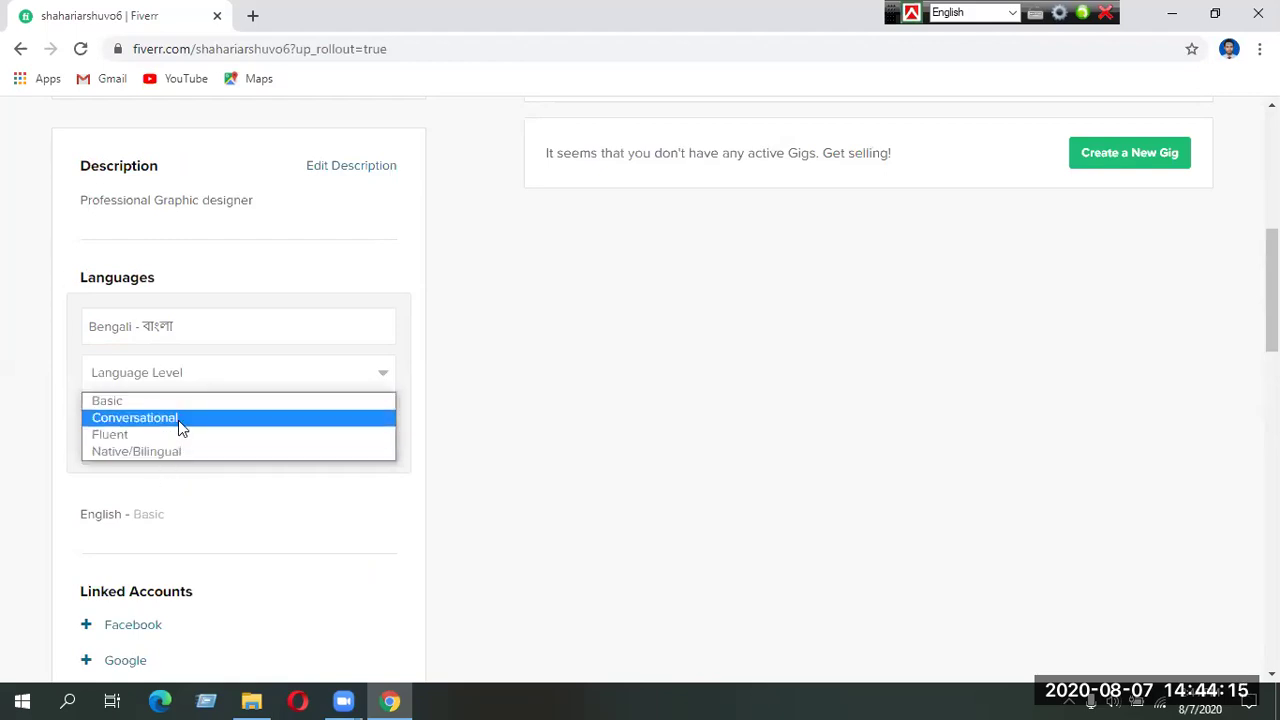
pyautogui.click(174, 452)
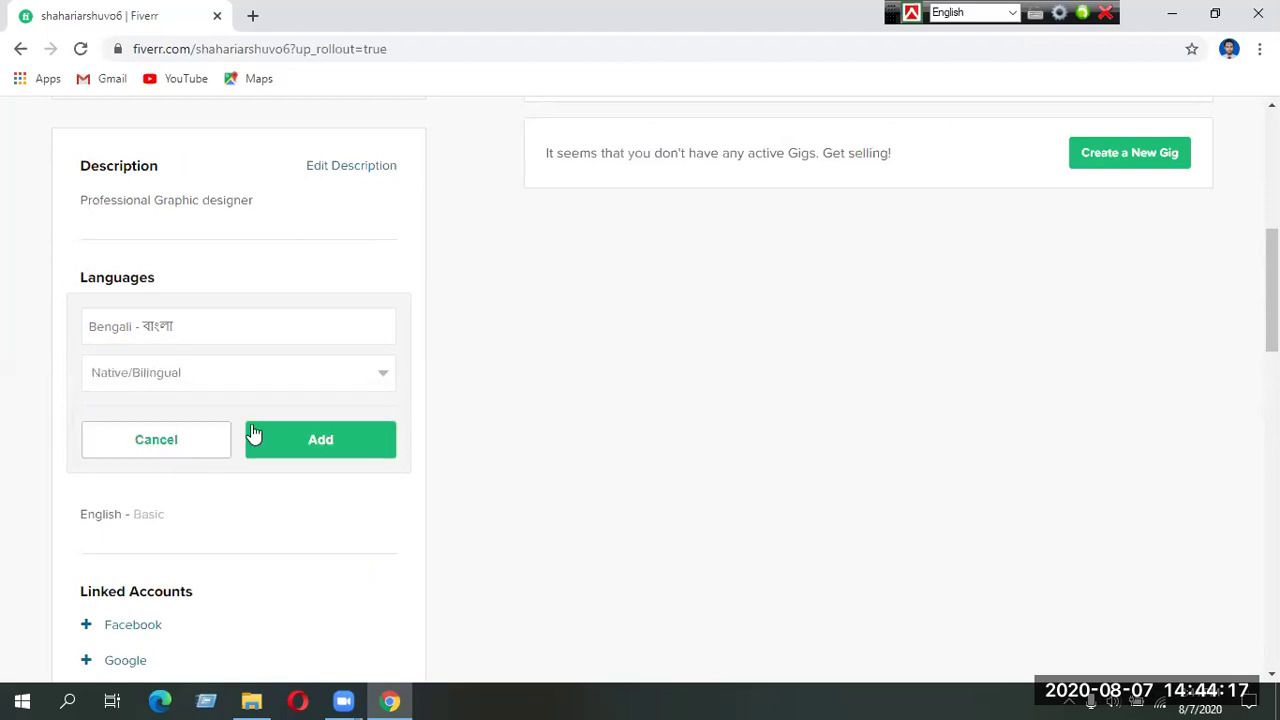
pyautogui.click(330, 446)
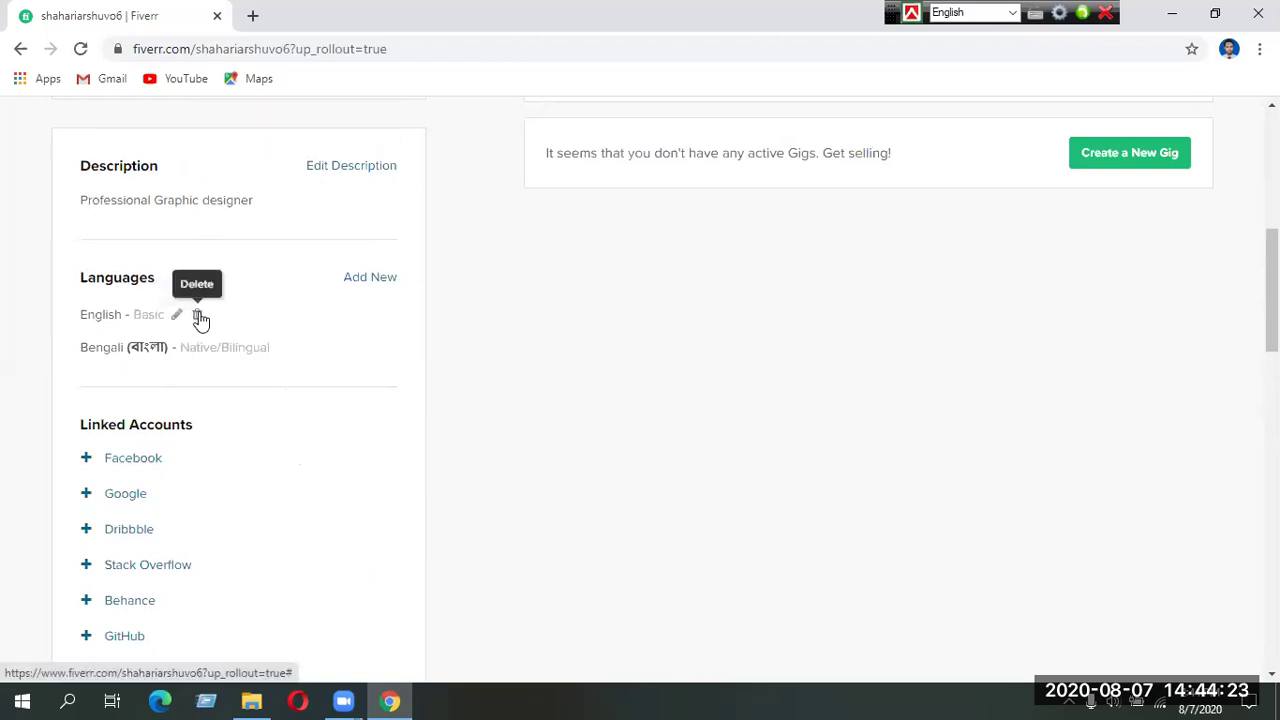
# Change English's proficiency from Basic to Fluent.
pyautogui.click(177, 314)
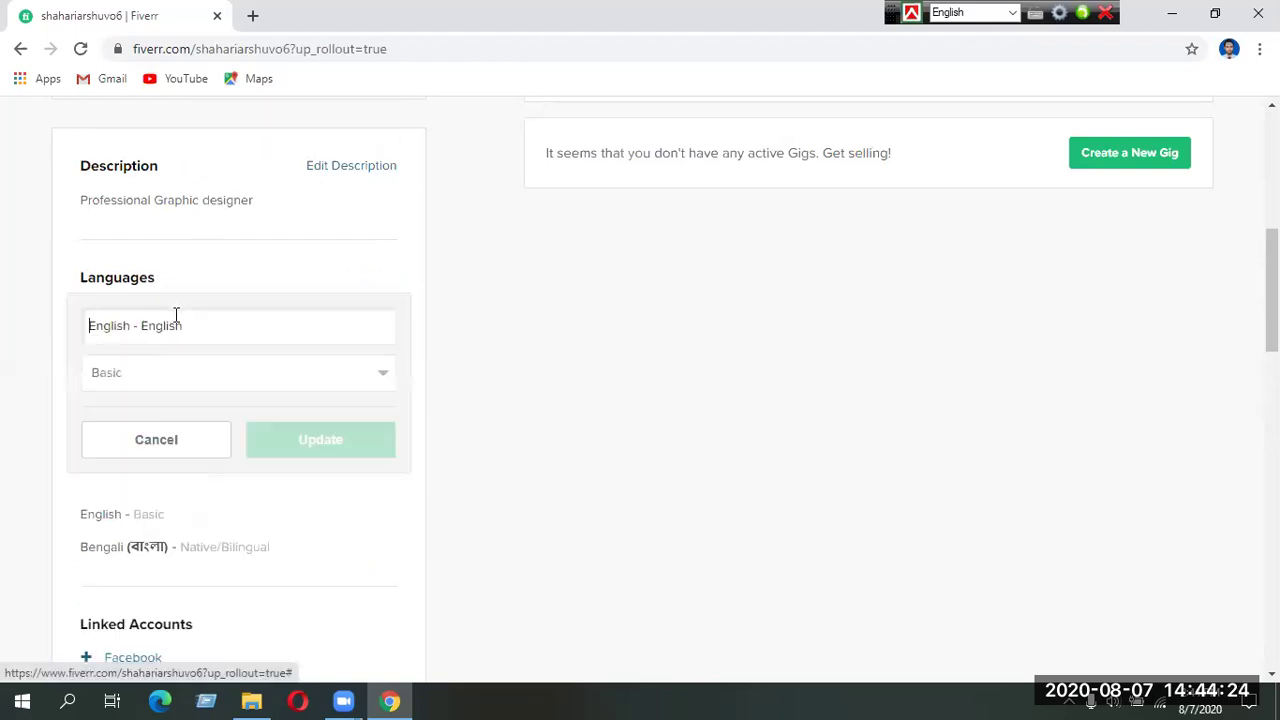
pyautogui.click(278, 372)
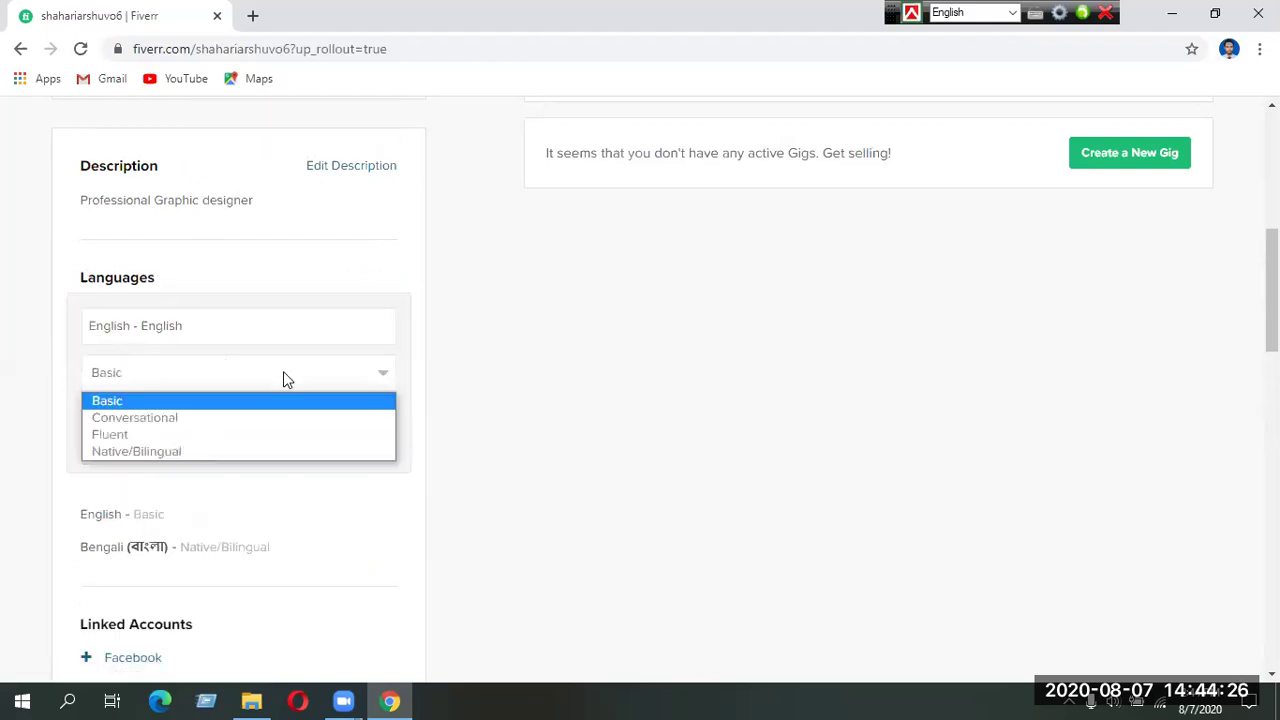
pyautogui.click(193, 434)
pyautogui.click(319, 437)
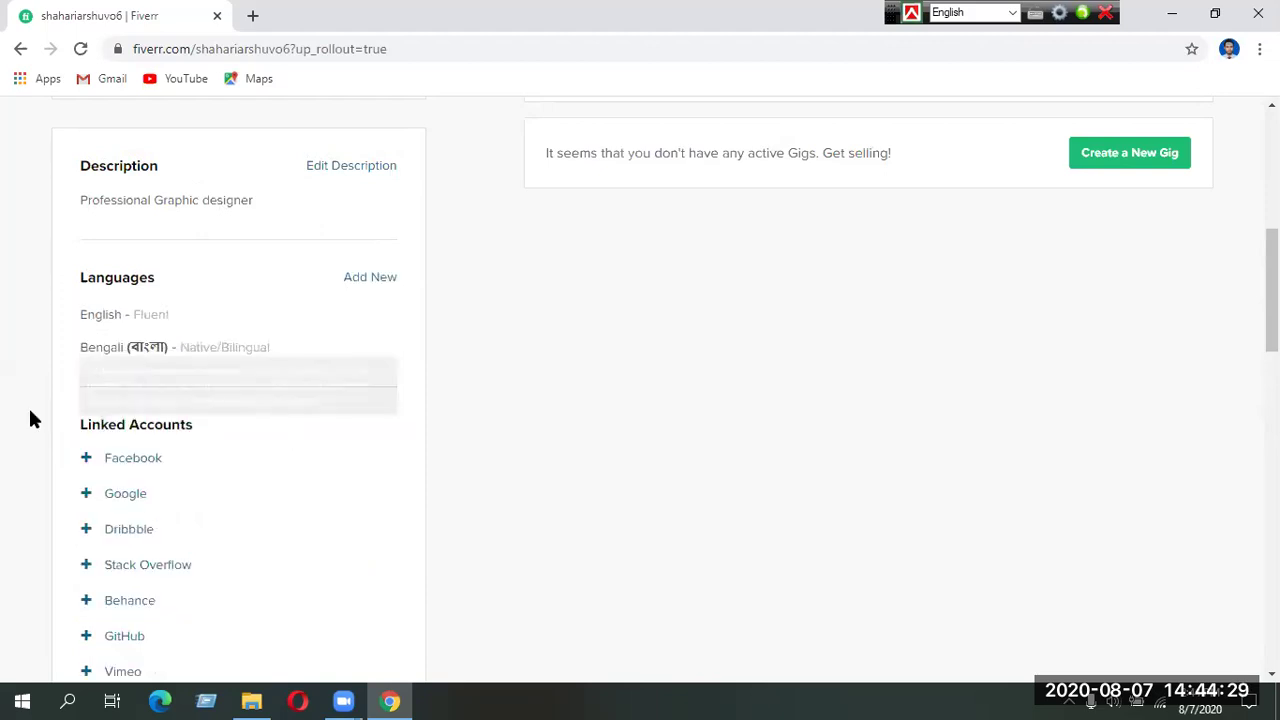
pyautogui.scroll(-2, 278, 342)
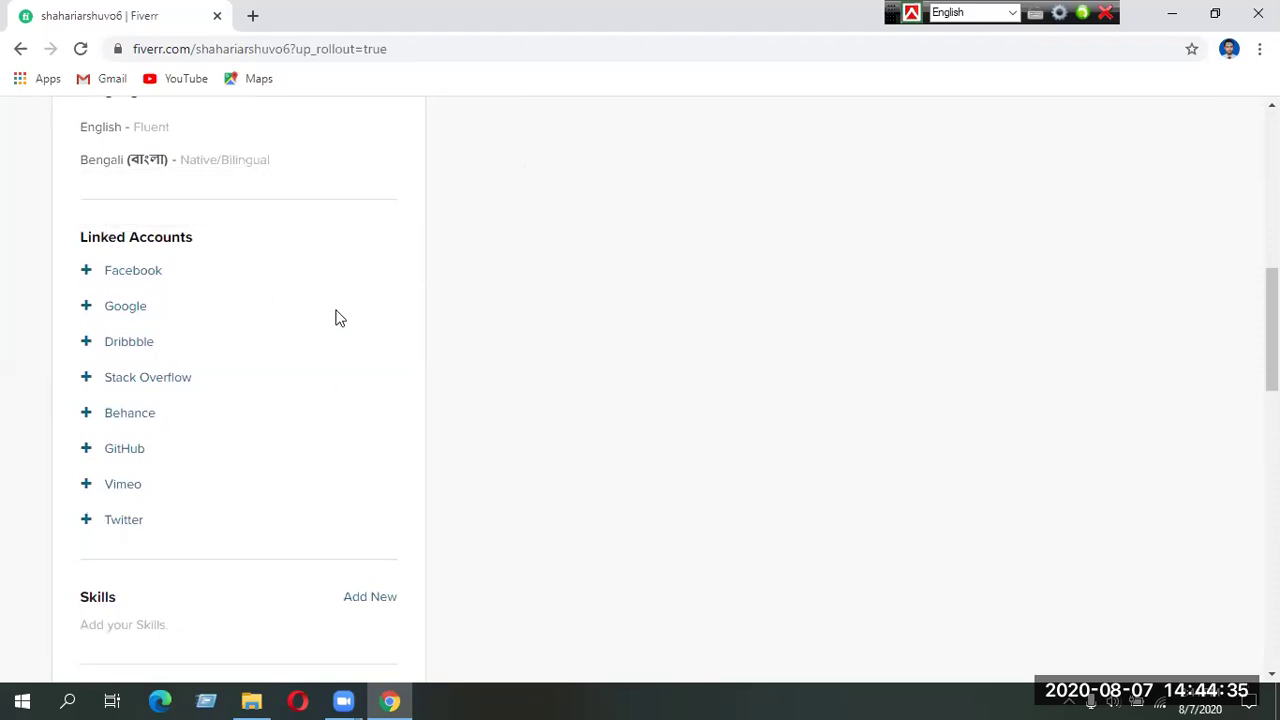
# Add the skill Logo Designer, found by typing 'Logo Des', at Expert level.
pyautogui.scroll(-1, 340, 318)
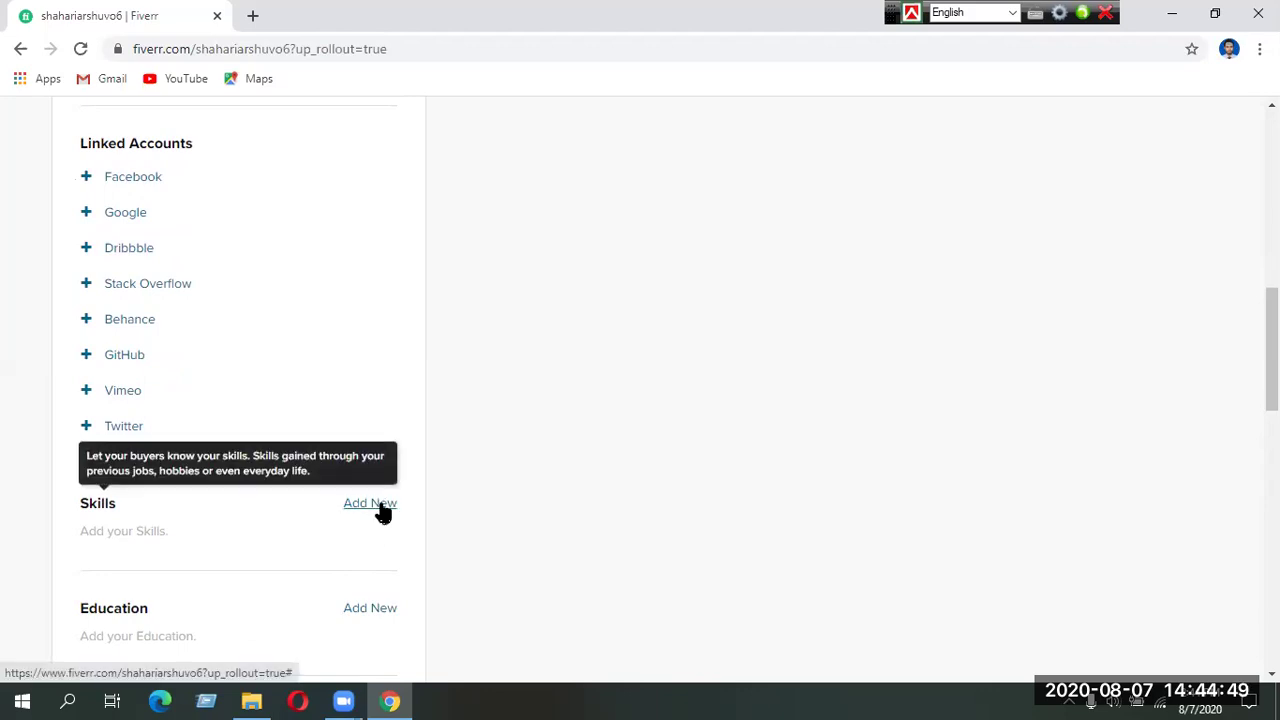
pyautogui.click(380, 508)
pyautogui.scroll(-1, 380, 510)
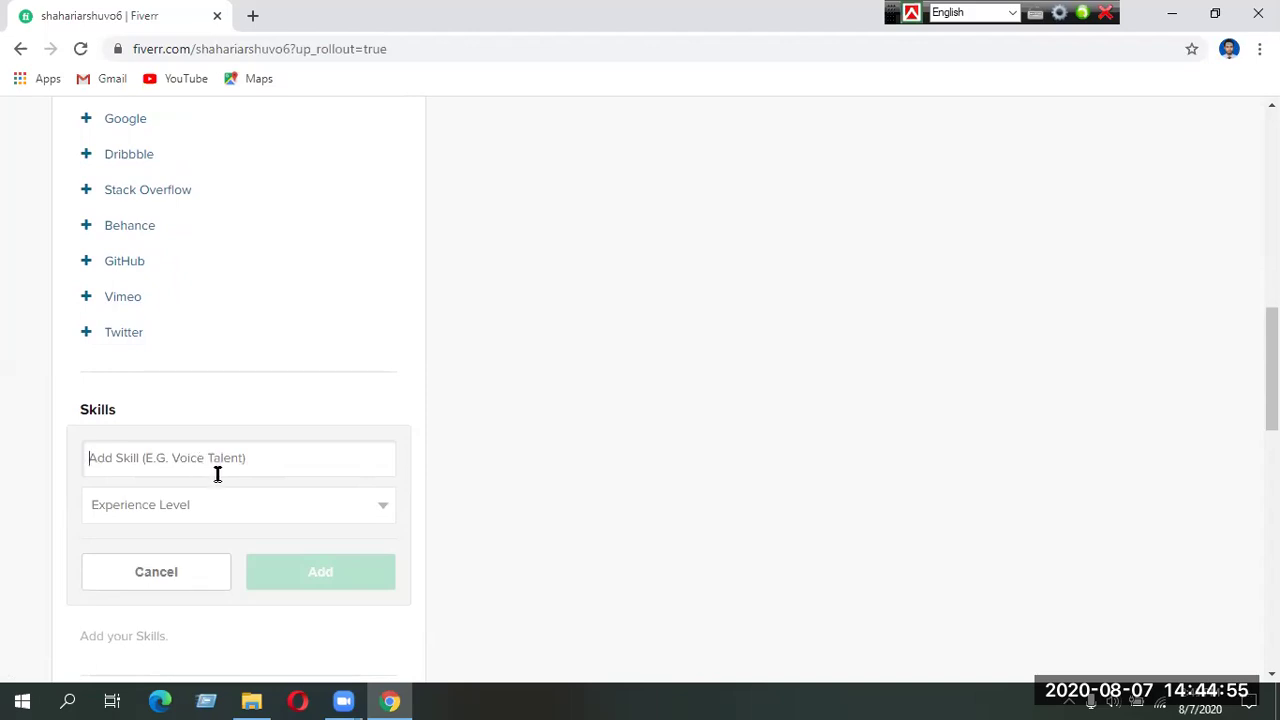
pyautogui.click(380, 514)
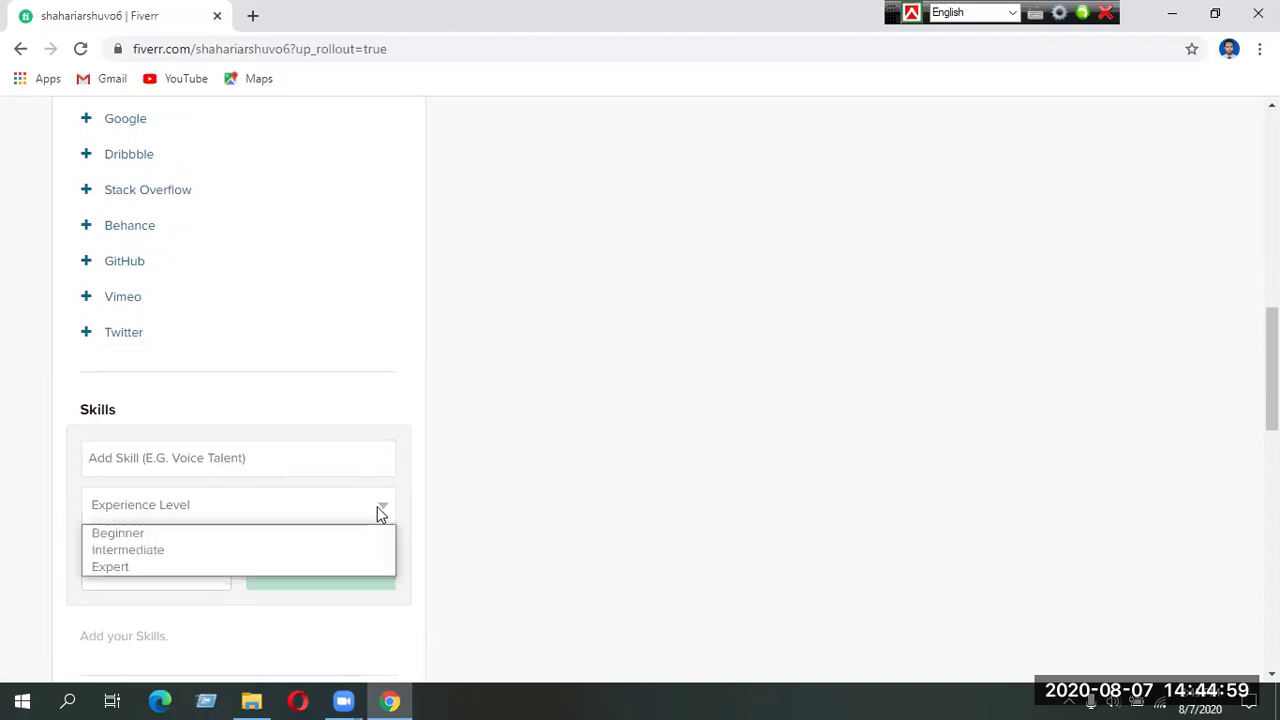
pyautogui.click(243, 459)
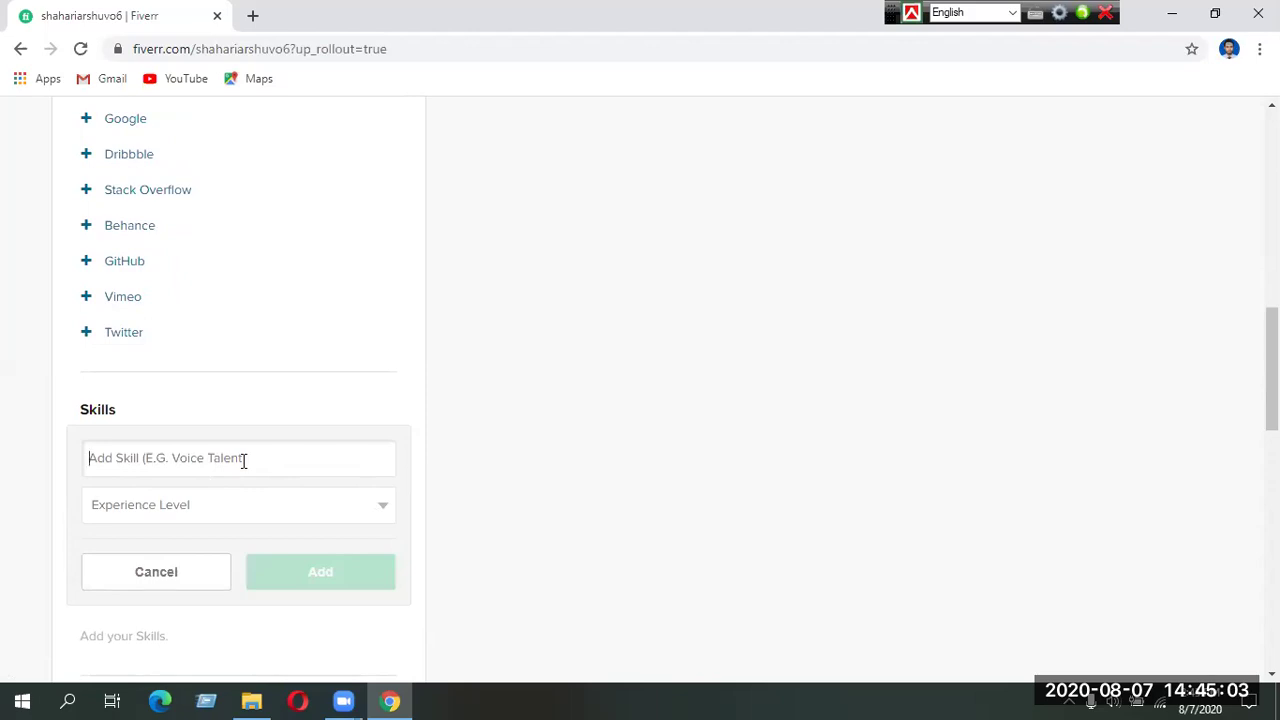
pyautogui.write('Lo')
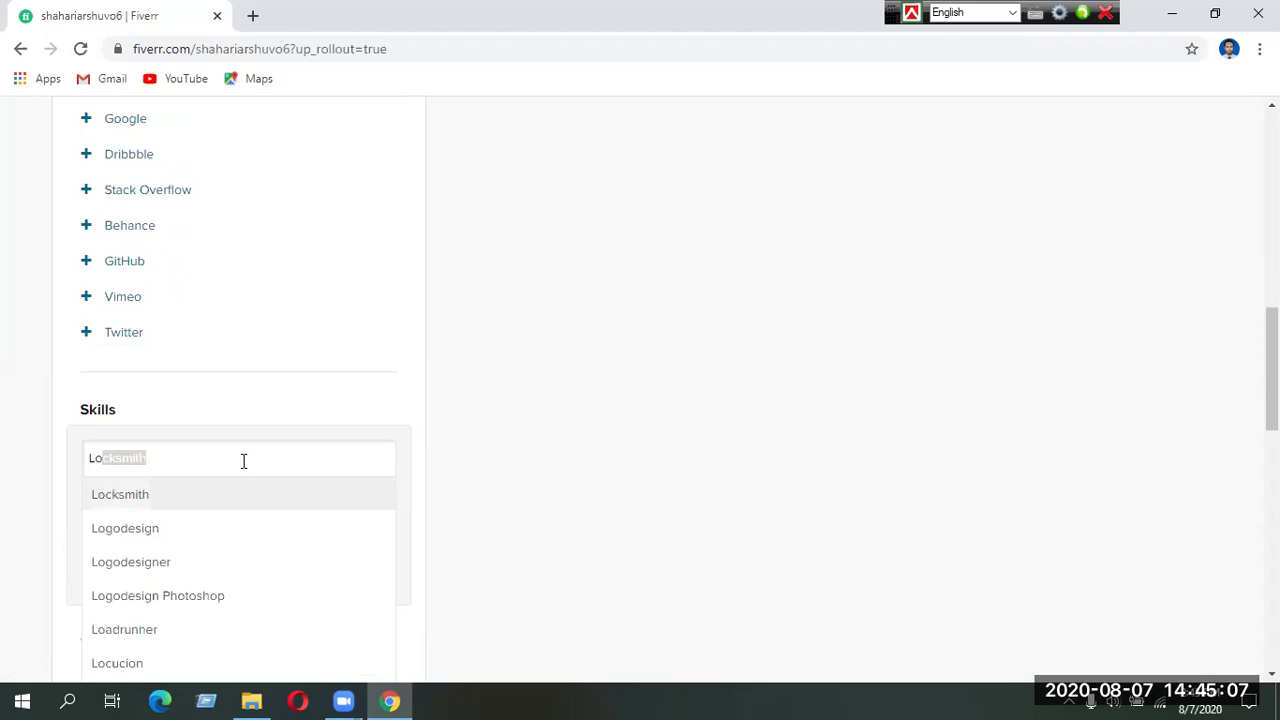
pyautogui.write('go')
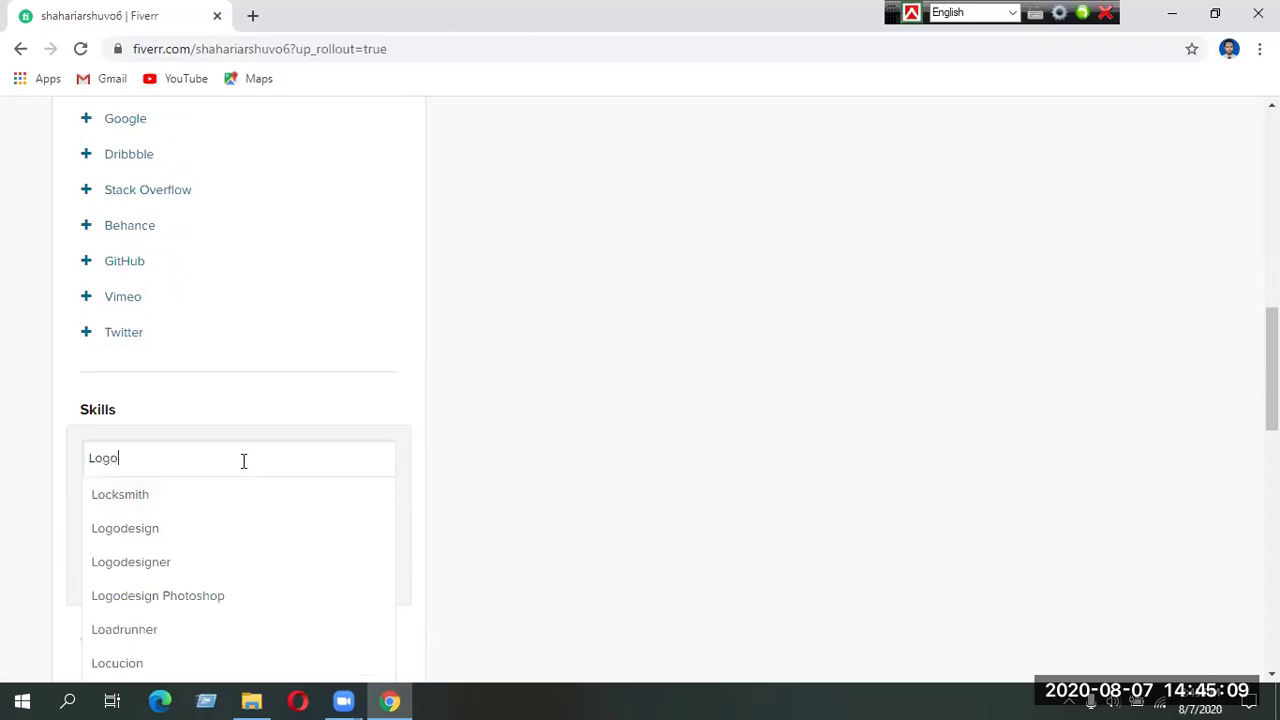
pyautogui.write(' Des')
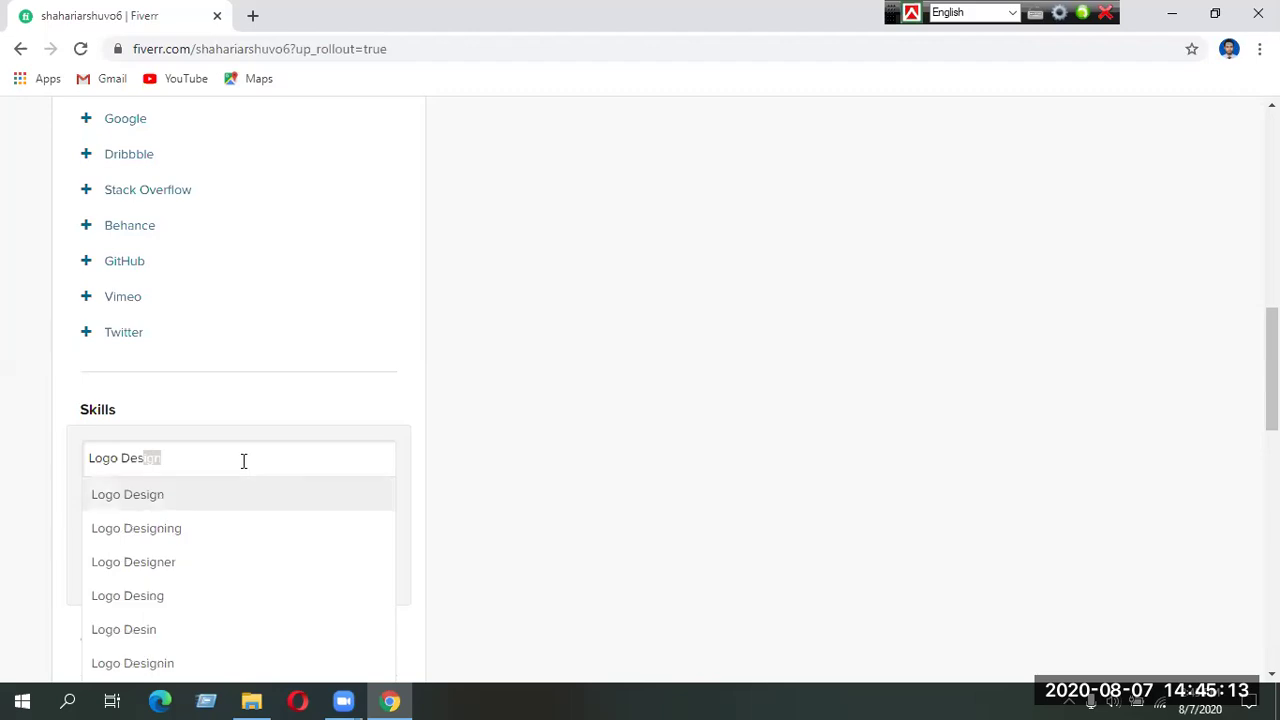
pyautogui.click(200, 562)
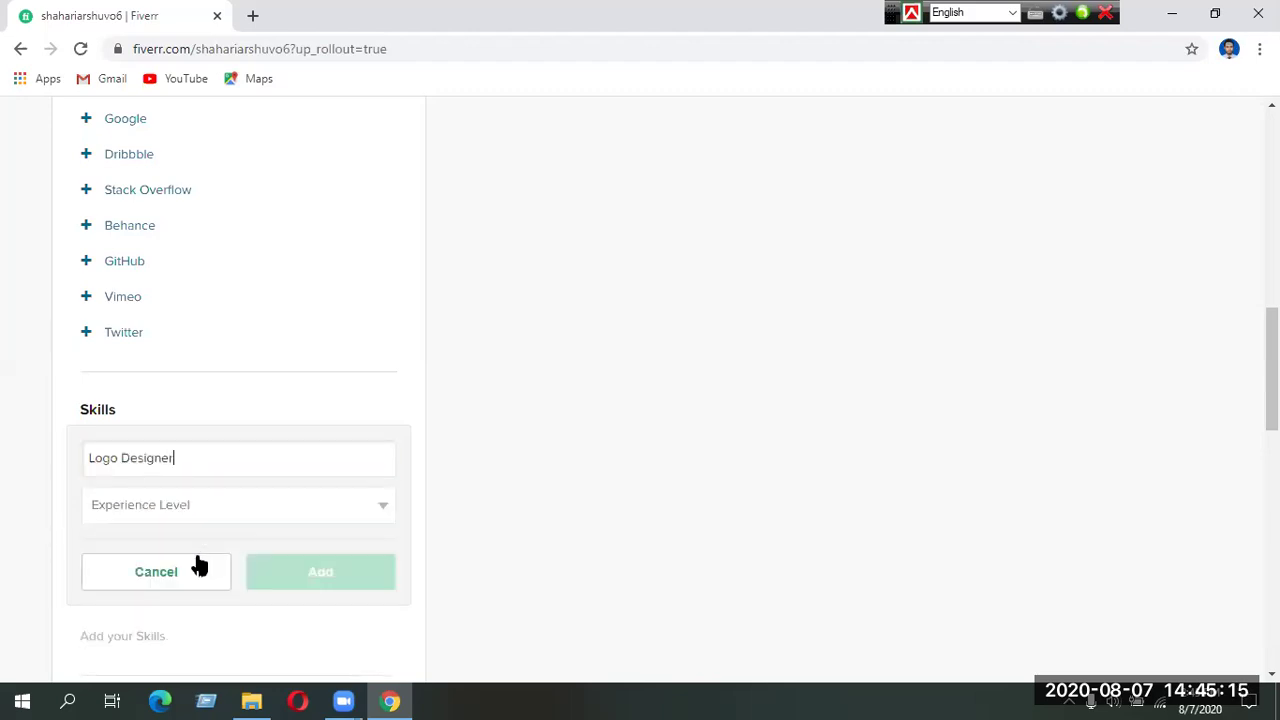
pyautogui.click(252, 513)
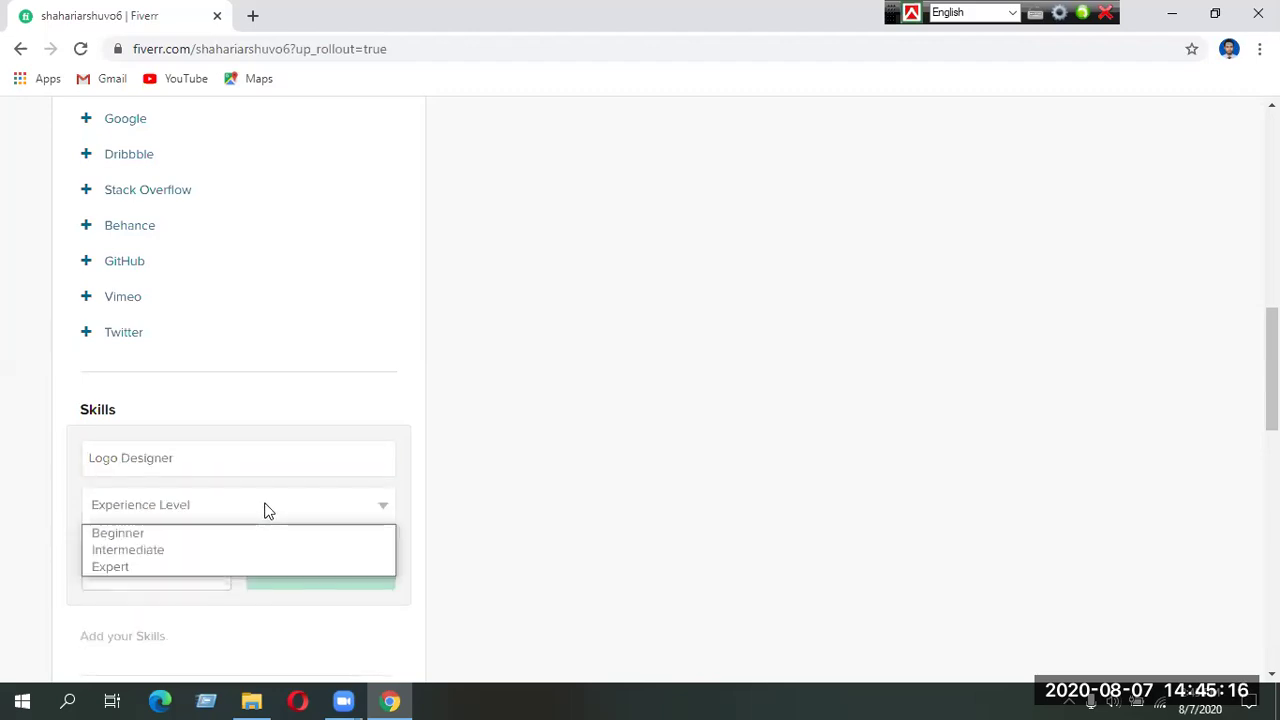
pyautogui.click(161, 566)
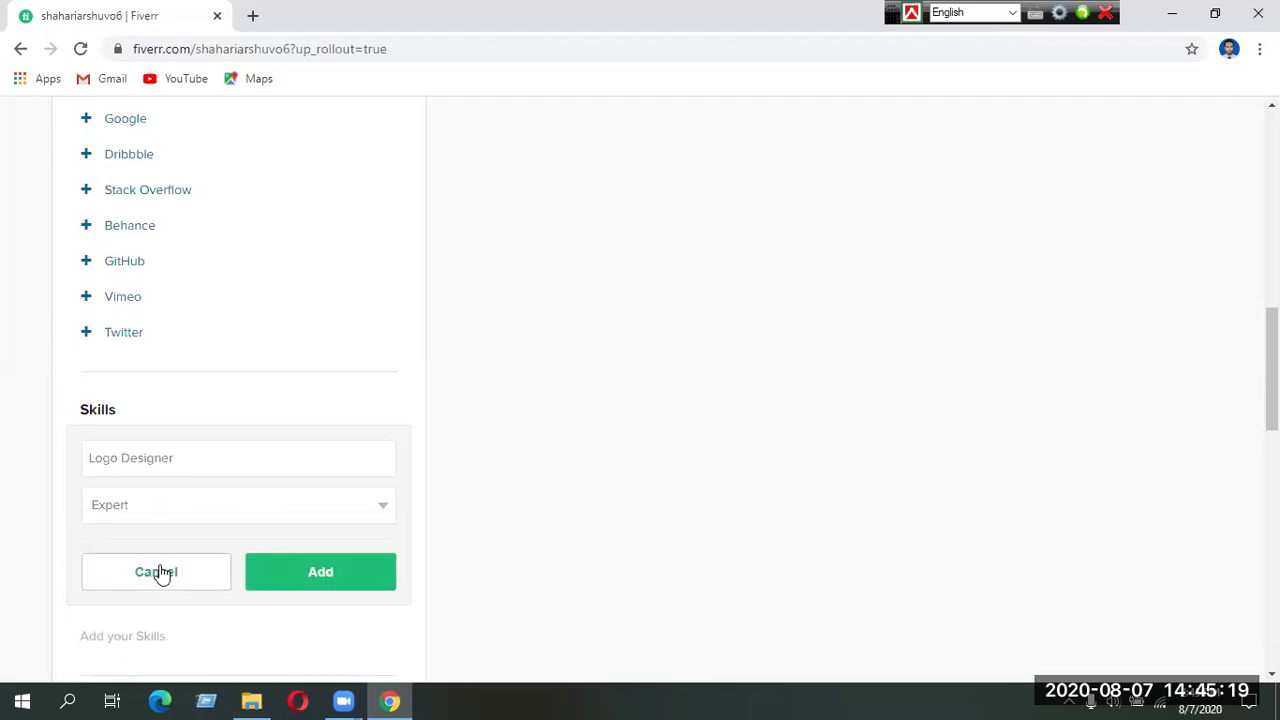
pyautogui.click(331, 584)
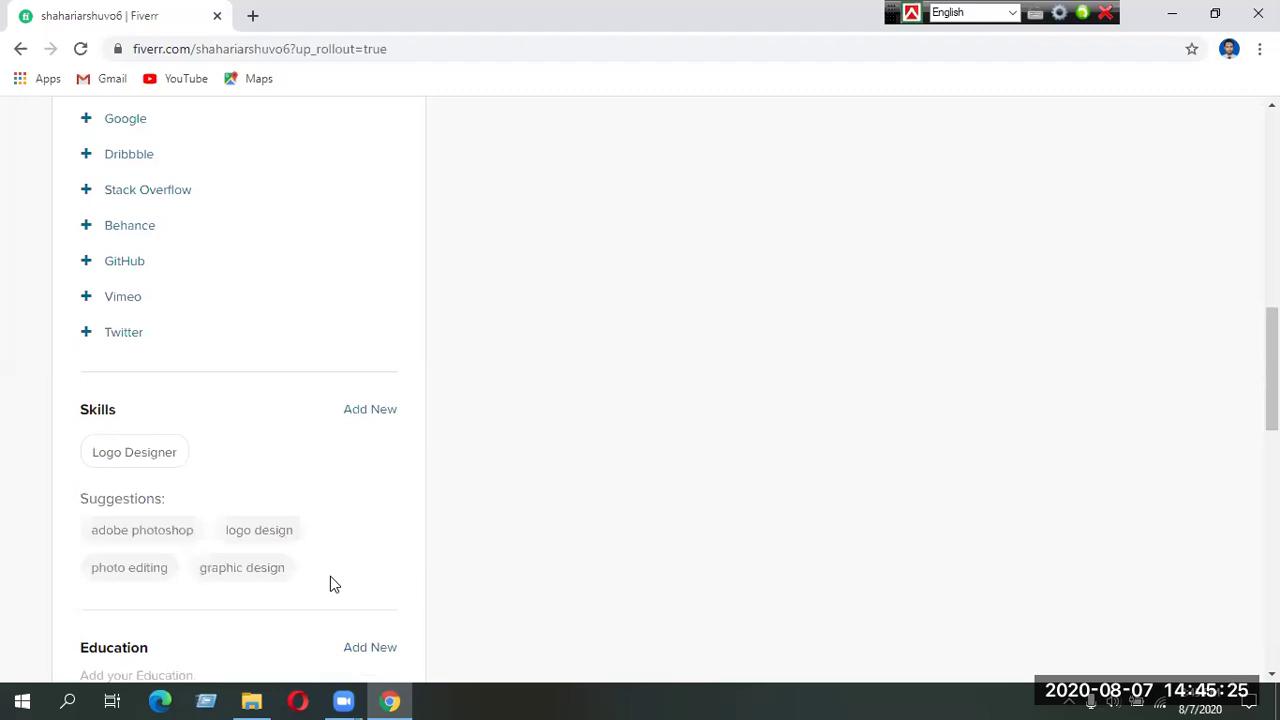
pyautogui.scroll(-5, 255, 562)
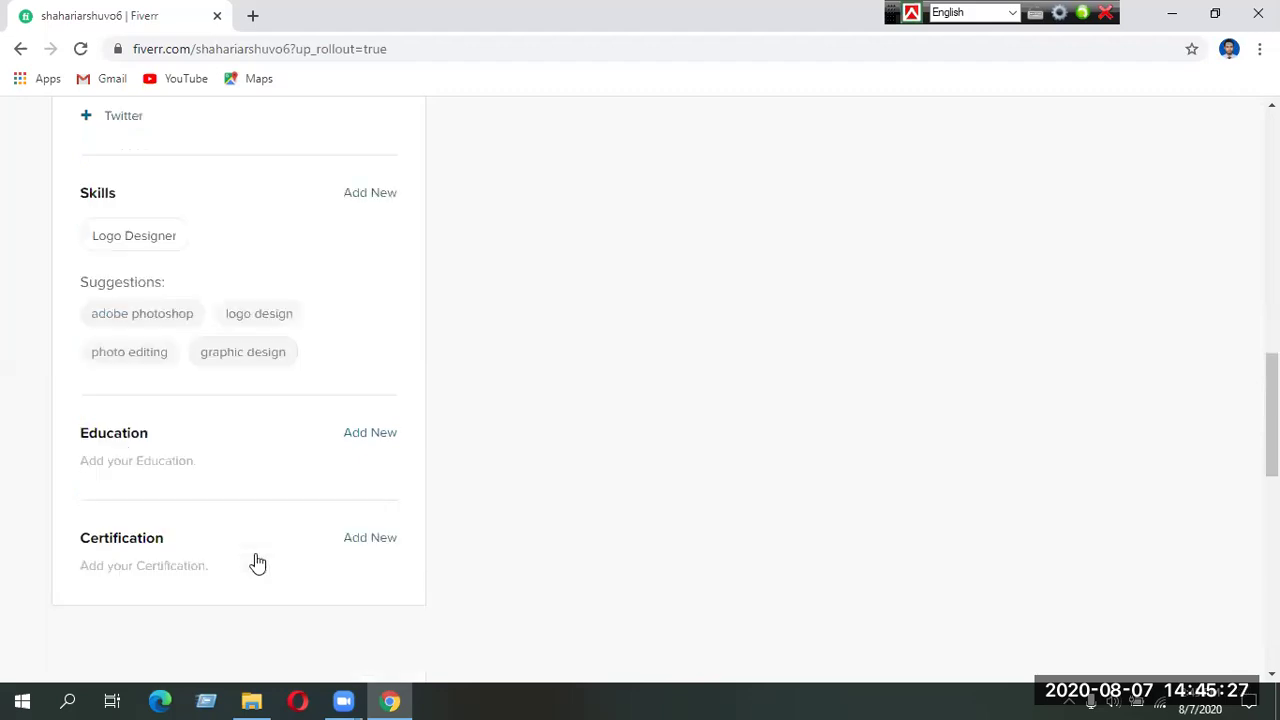
pyautogui.scroll(6, 258, 562)
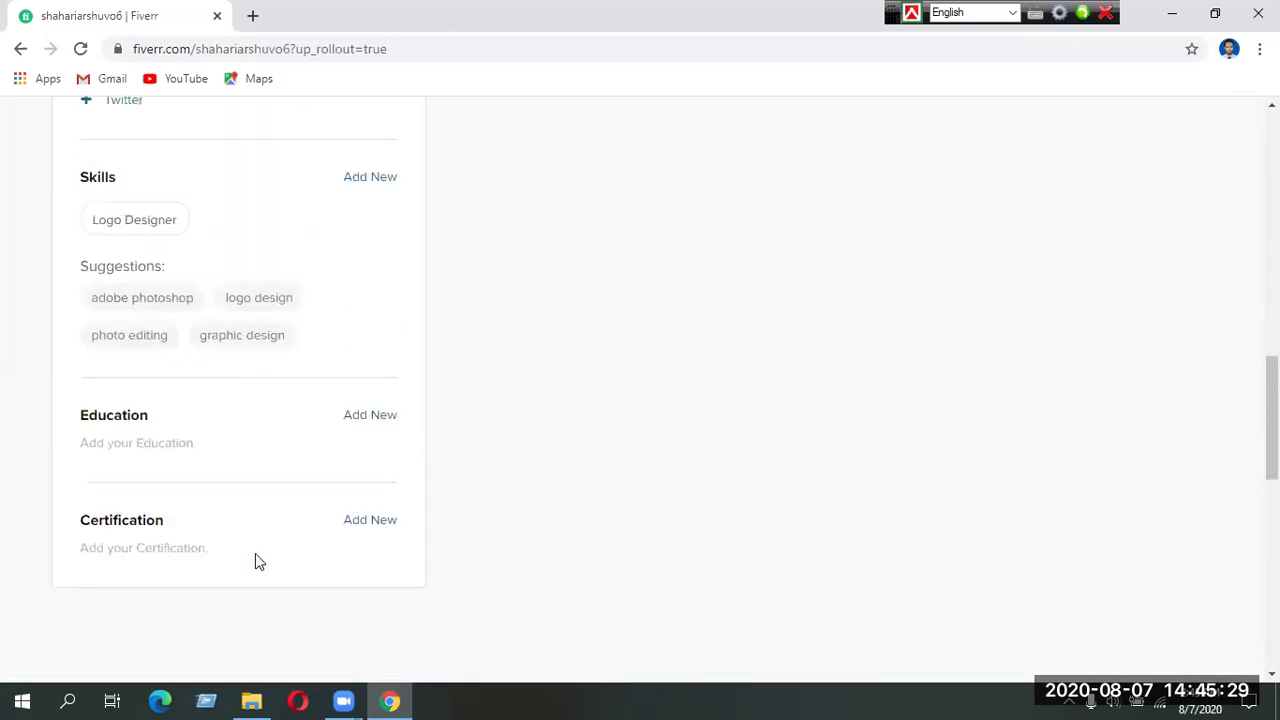
pyautogui.scroll(-1, 255, 562)
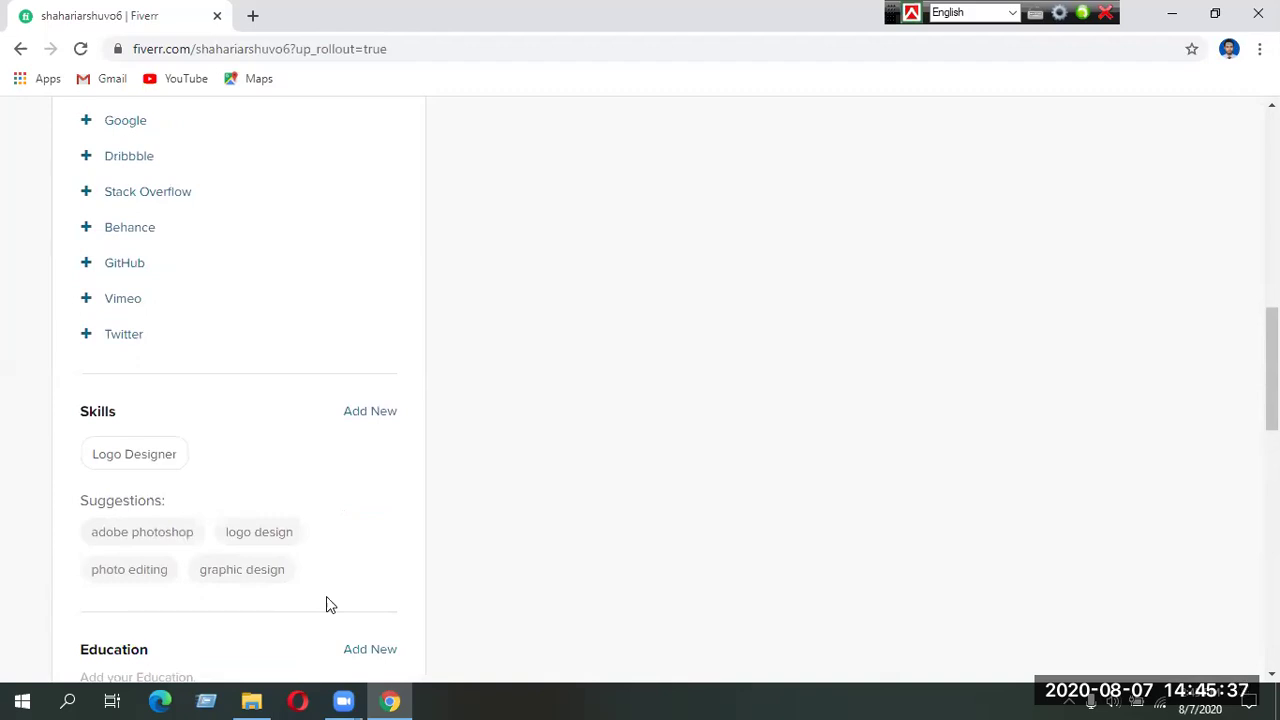
pyautogui.scroll(-1, 317, 626)
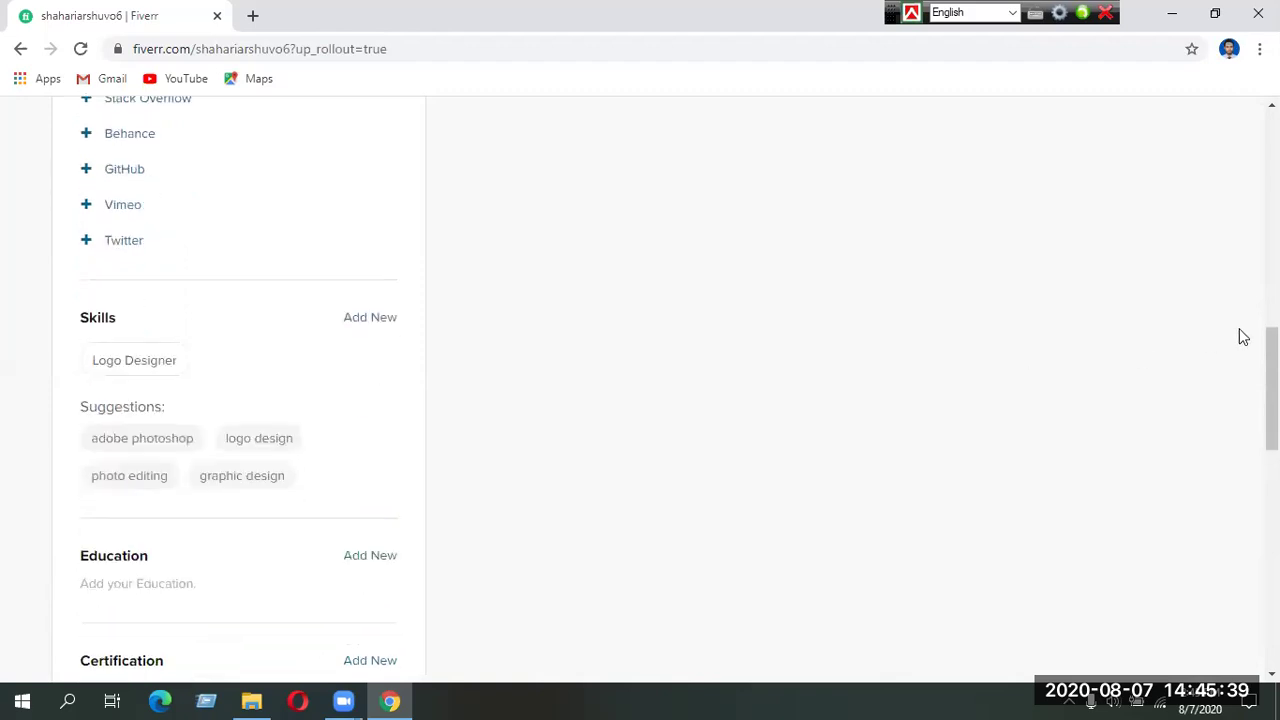
pyautogui.scroll(-1, 1271, 385)
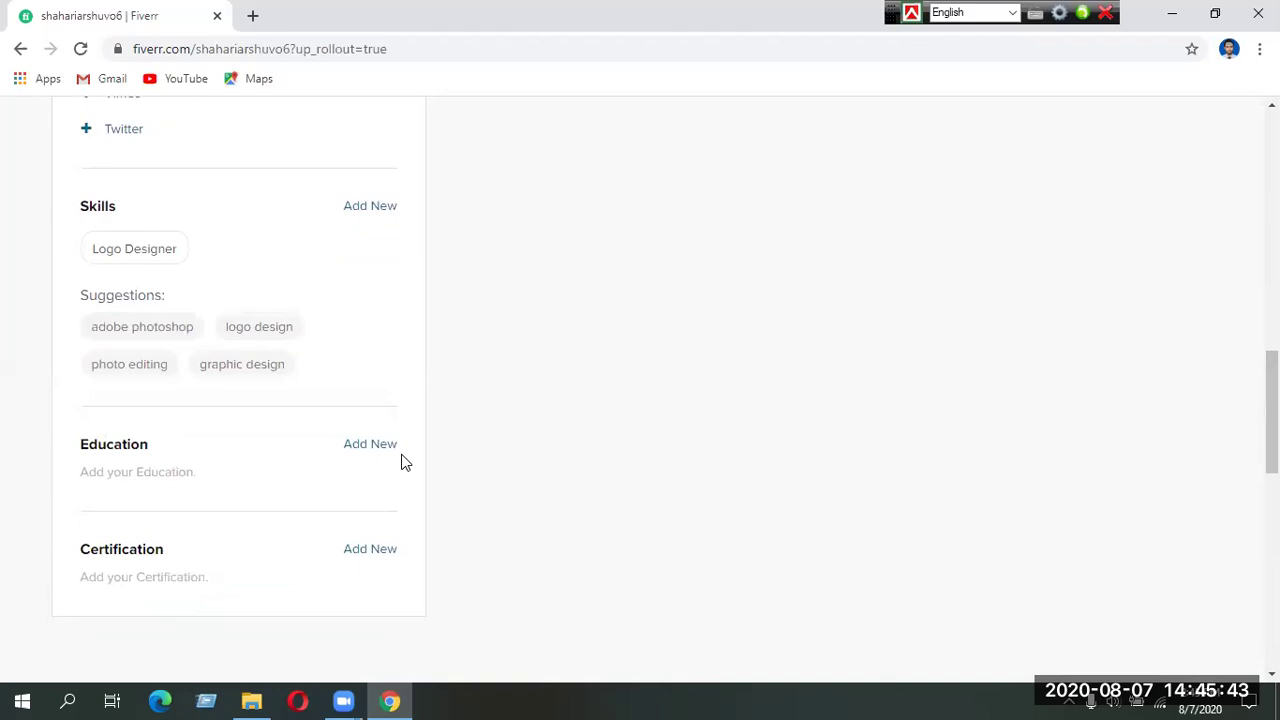
# Add the suggested skills Graphic Design and Adobe Photoshop, both at Expert level.
pyautogui.click(257, 369)
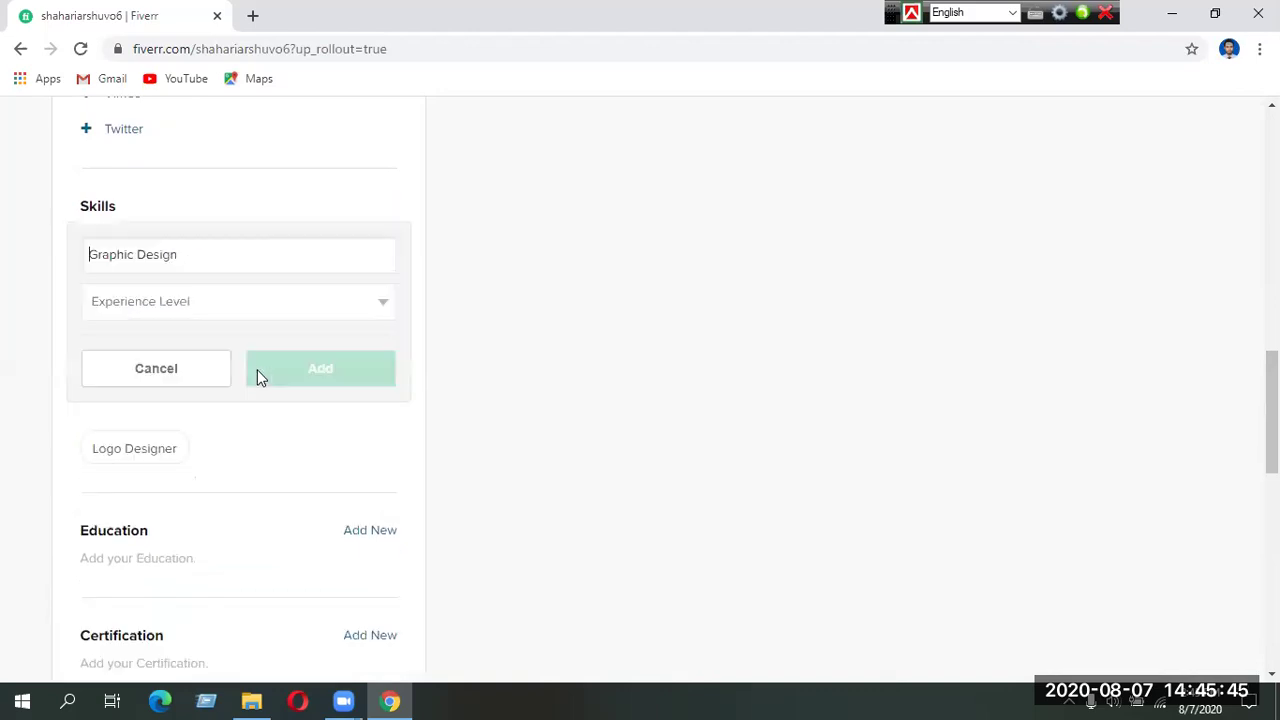
pyautogui.click(189, 316)
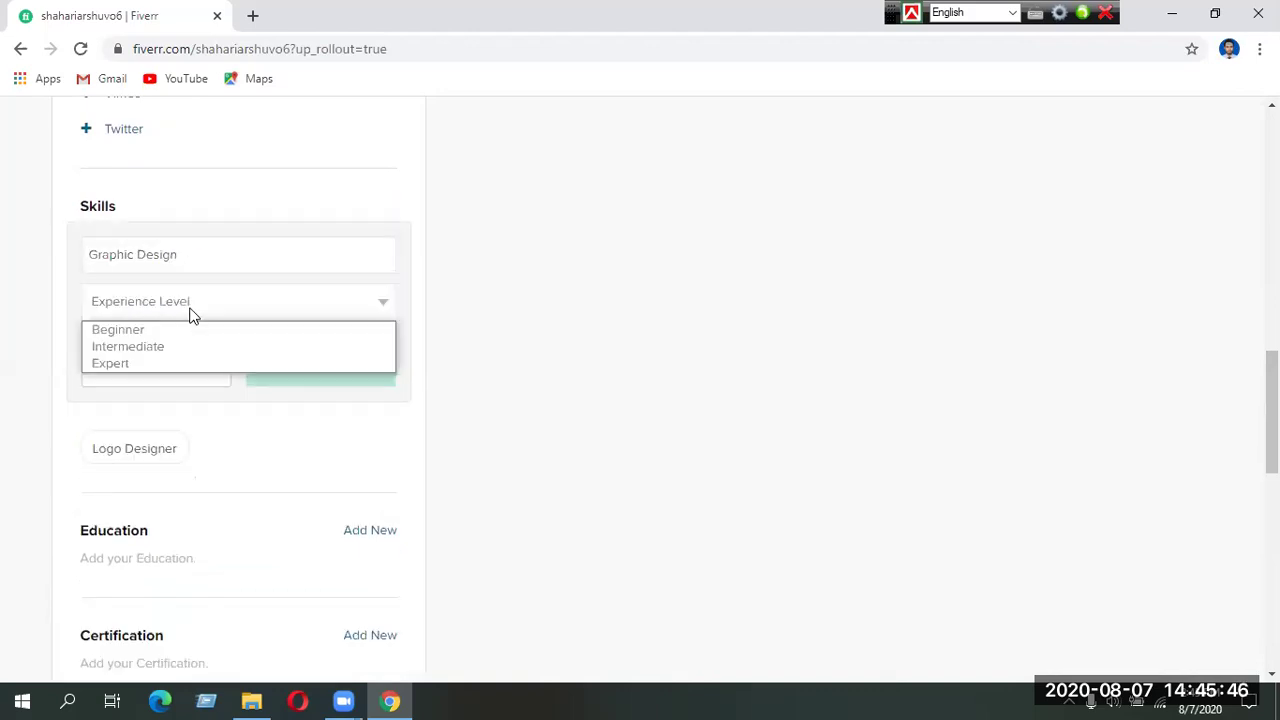
pyautogui.click(163, 365)
pyautogui.click(304, 370)
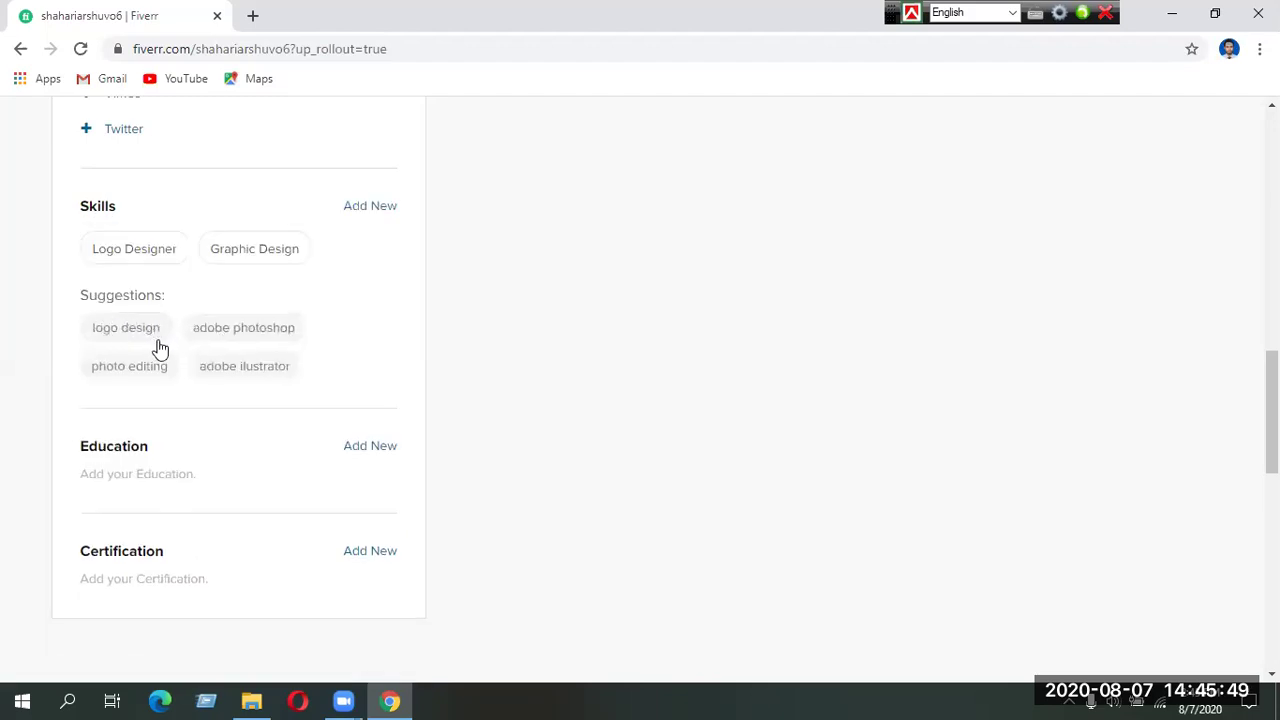
pyautogui.click(260, 336)
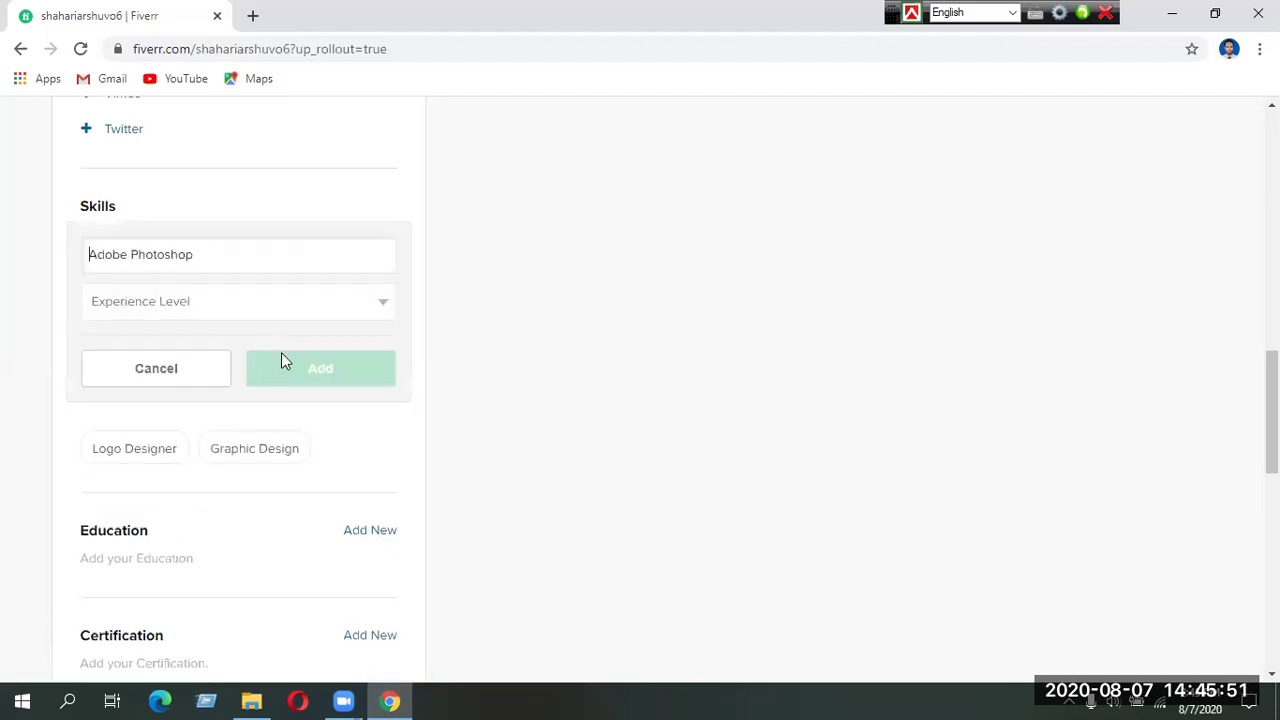
pyautogui.click(229, 303)
pyautogui.click(165, 364)
pyautogui.click(280, 368)
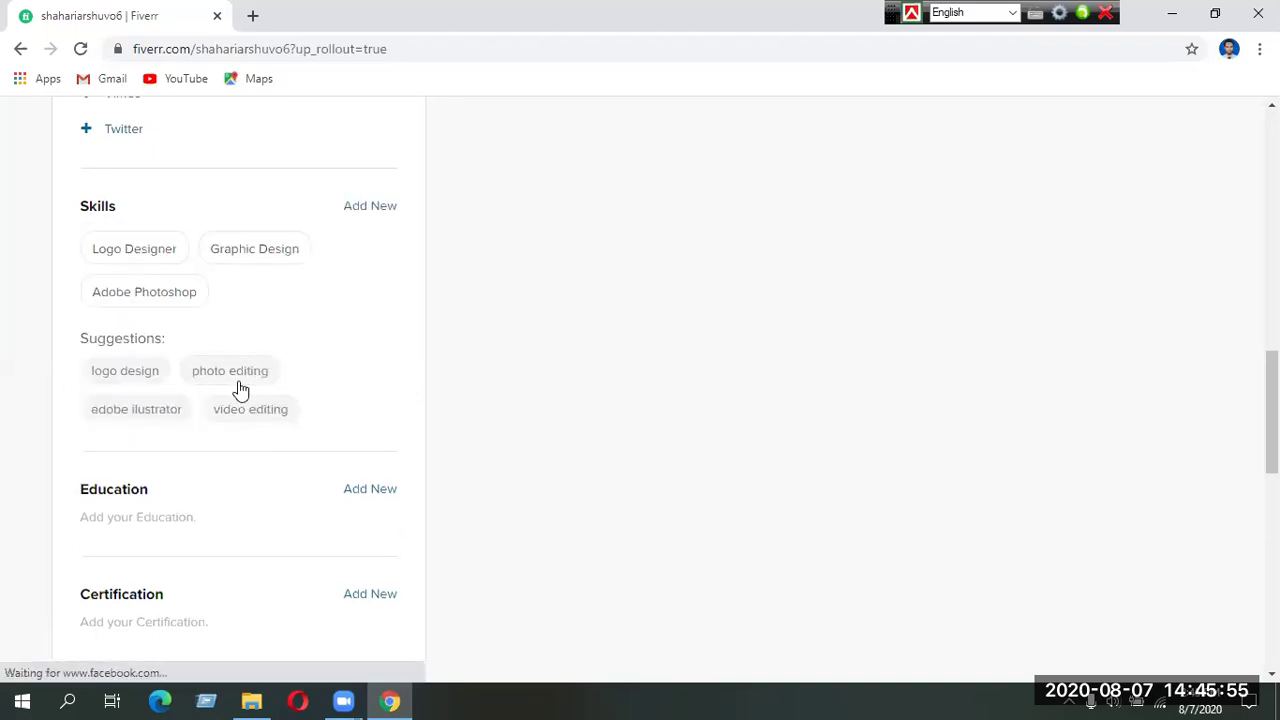
# Add Photo Editing and Adobe Illustrator as Expert skills, then begin a new education entry.
pyautogui.click(234, 372)
pyautogui.click(240, 318)
pyautogui.click(214, 363)
pyautogui.click(345, 380)
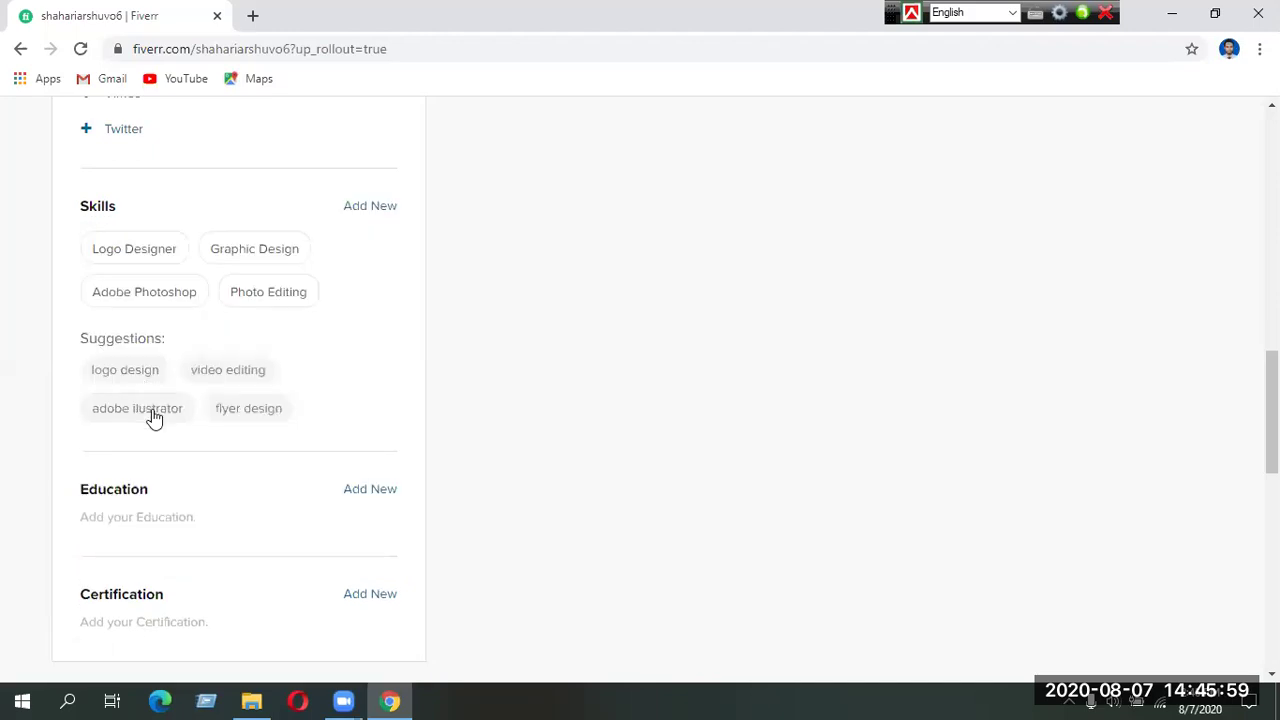
pyautogui.click(152, 412)
pyautogui.click(247, 306)
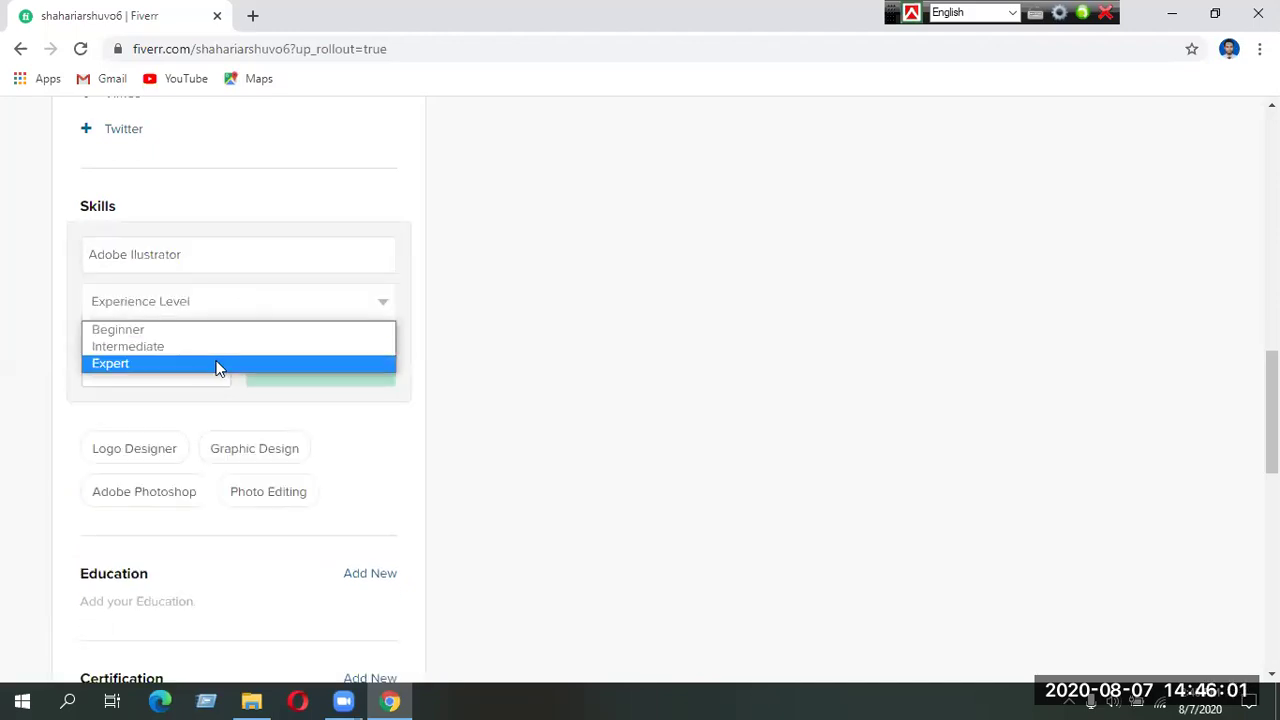
pyautogui.click(214, 363)
pyautogui.click(252, 371)
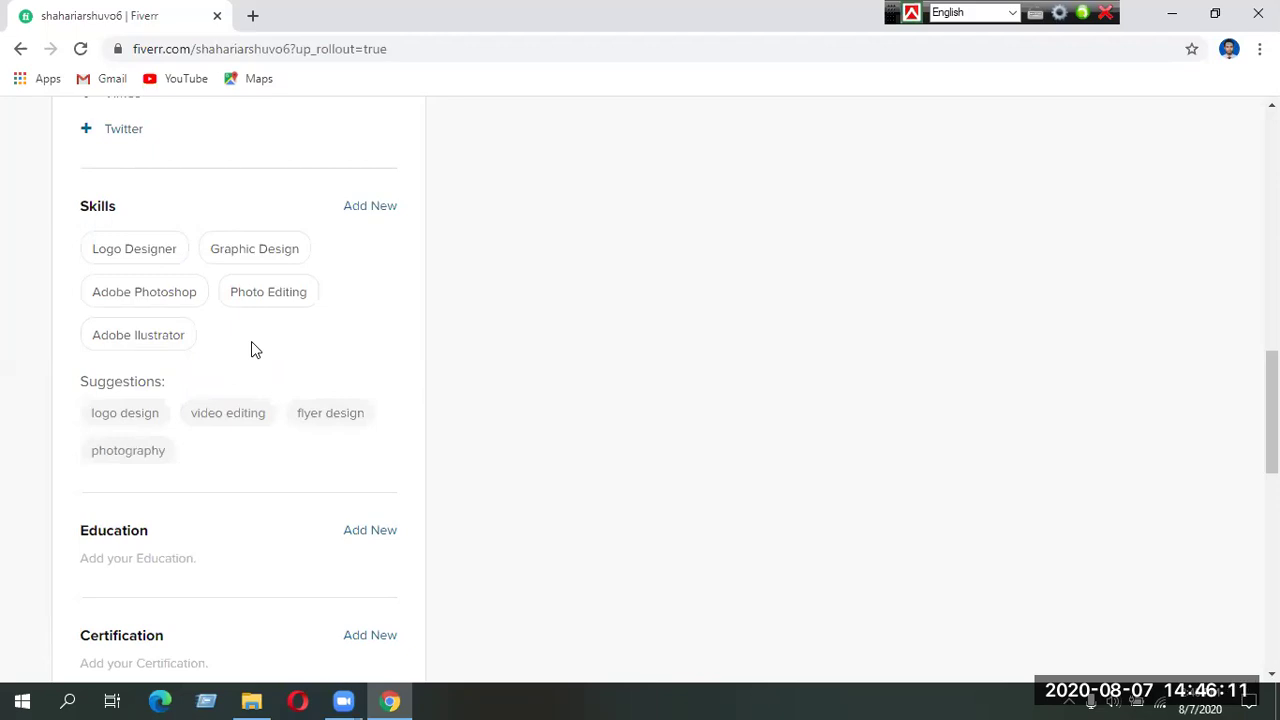
pyautogui.click(368, 532)
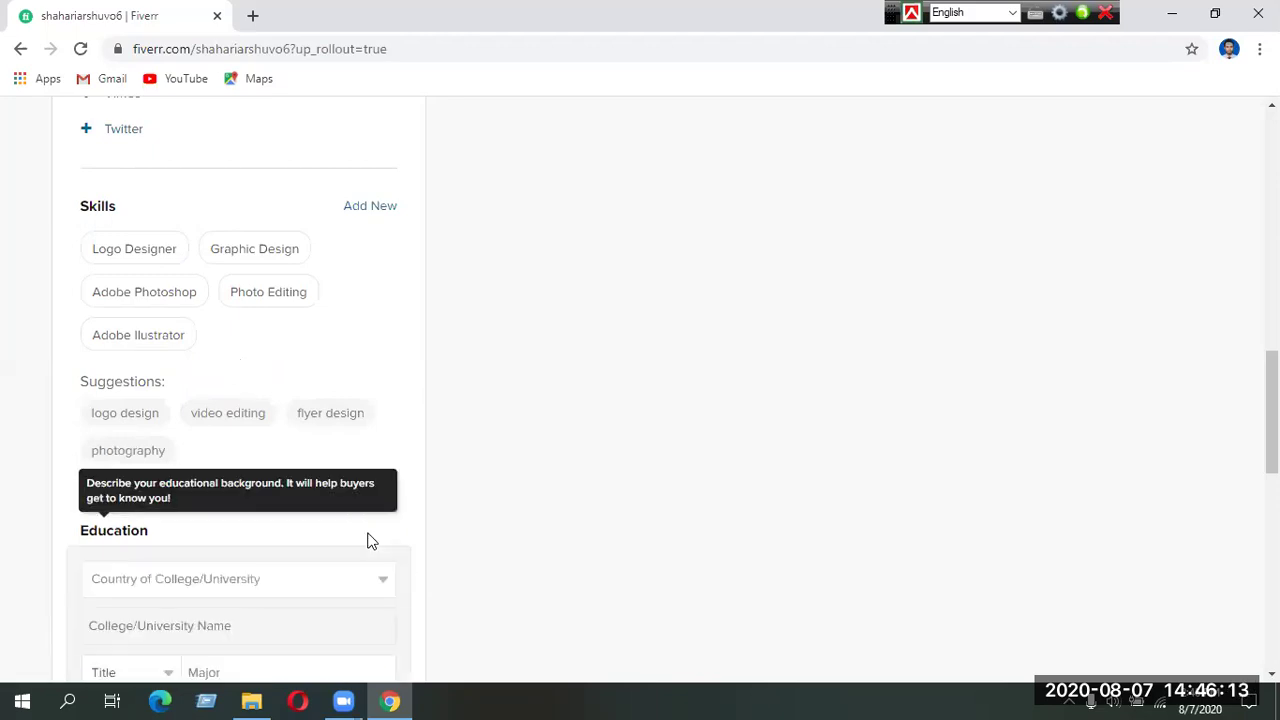
# Set the education entry's college country to Bangladesh.
pyautogui.scroll(-1, 300, 540)
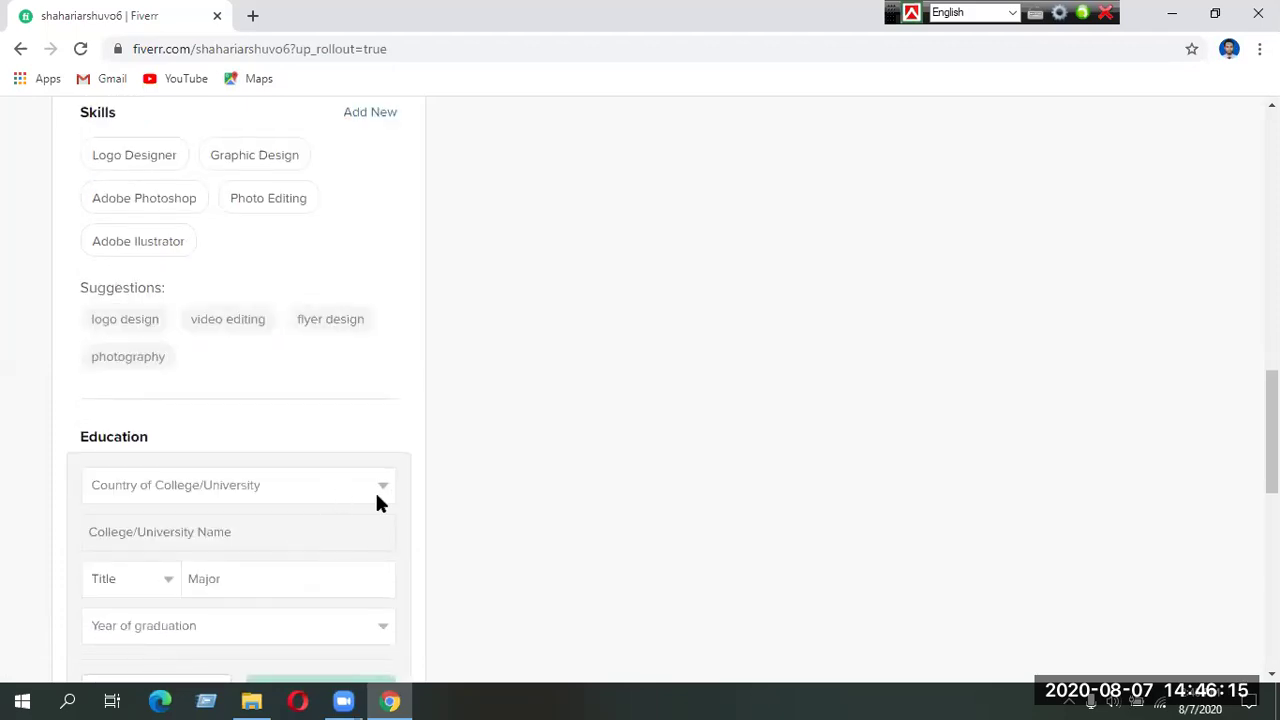
pyautogui.click(380, 498)
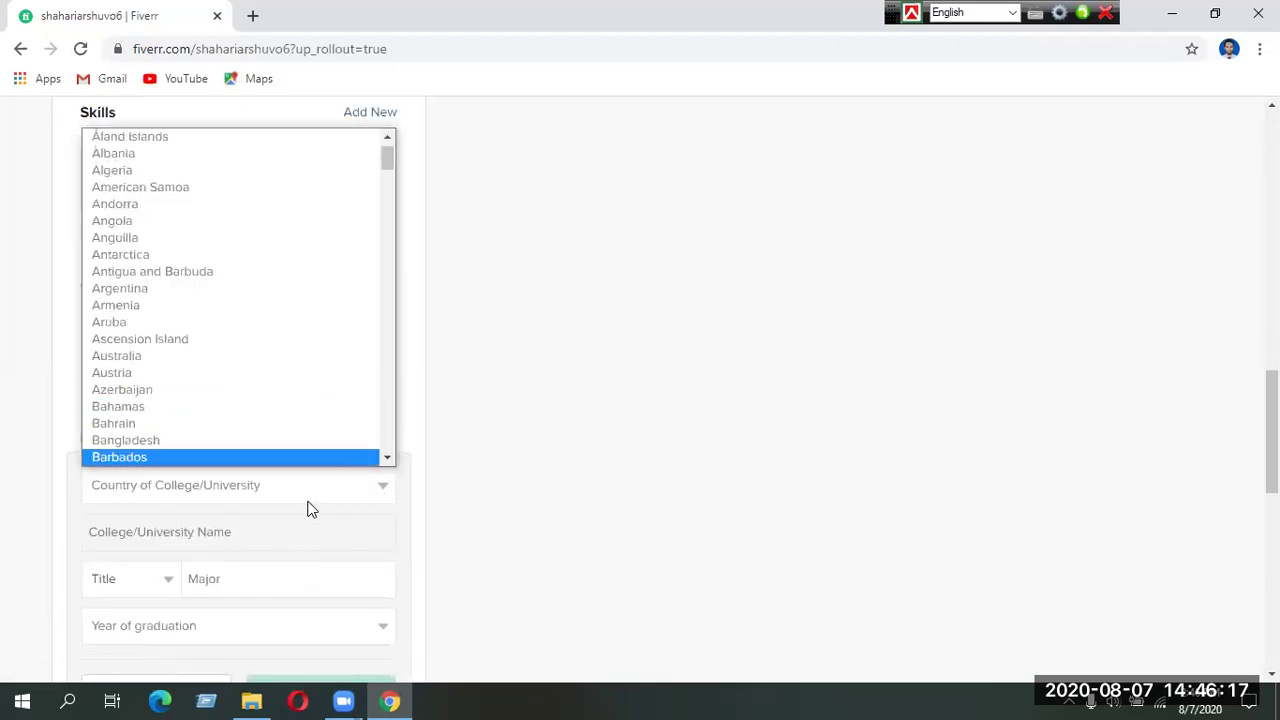
pyautogui.click(266, 491)
pyautogui.click(343, 491)
pyautogui.click(152, 486)
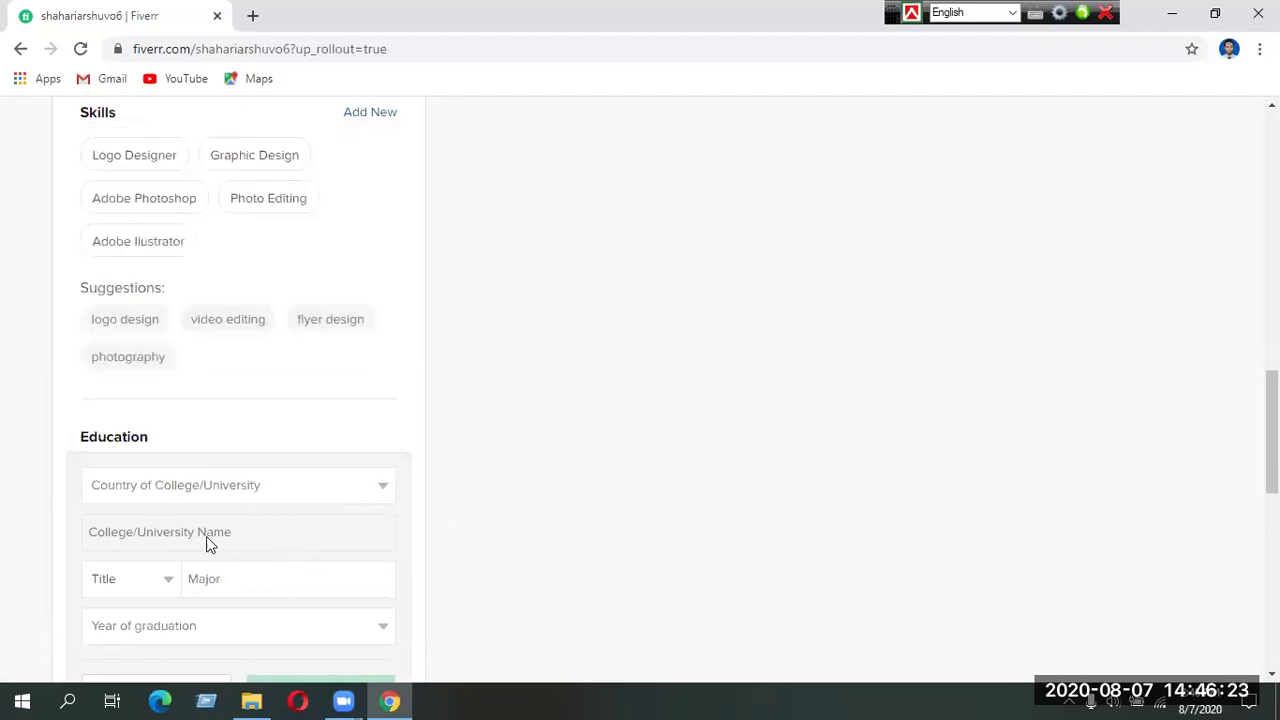
pyautogui.click(169, 482)
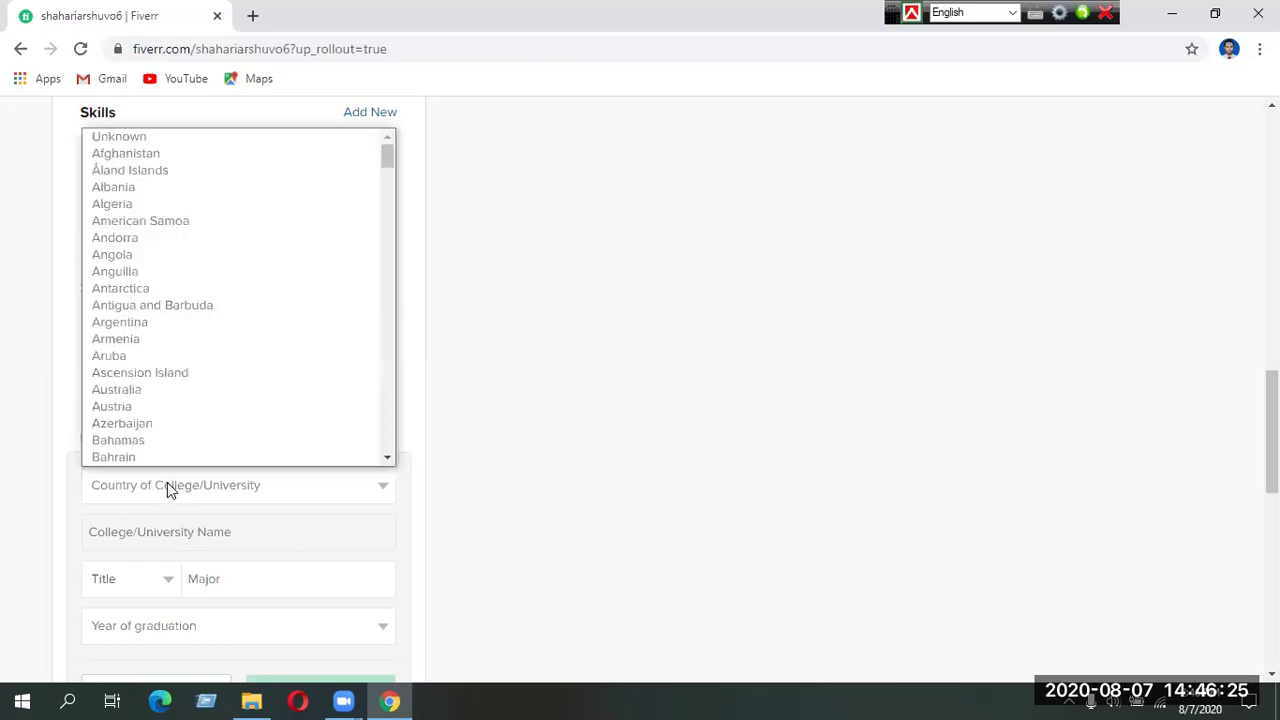
pyautogui.scroll(-1, 236, 444)
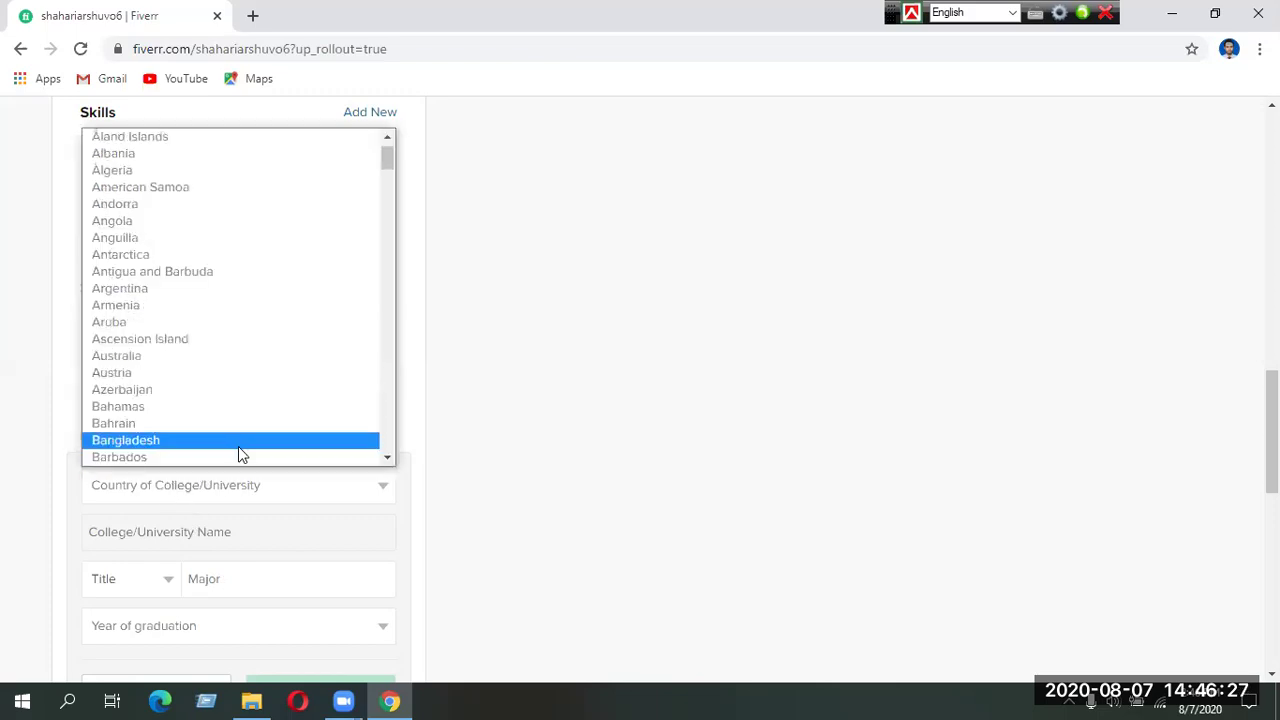
pyautogui.click(238, 446)
# Set the college to Dinajpur Polytechnic Institute, found by typing 'Dinaj'.
pyautogui.click(190, 543)
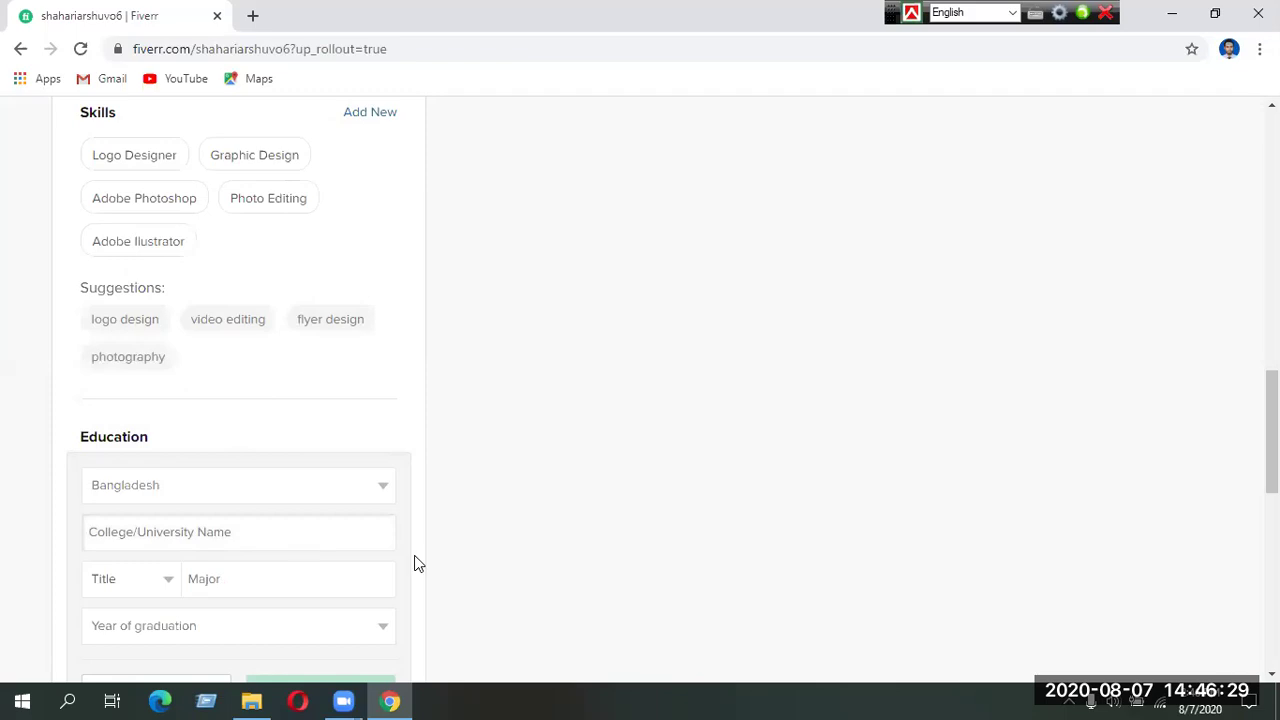
pyautogui.write('D')
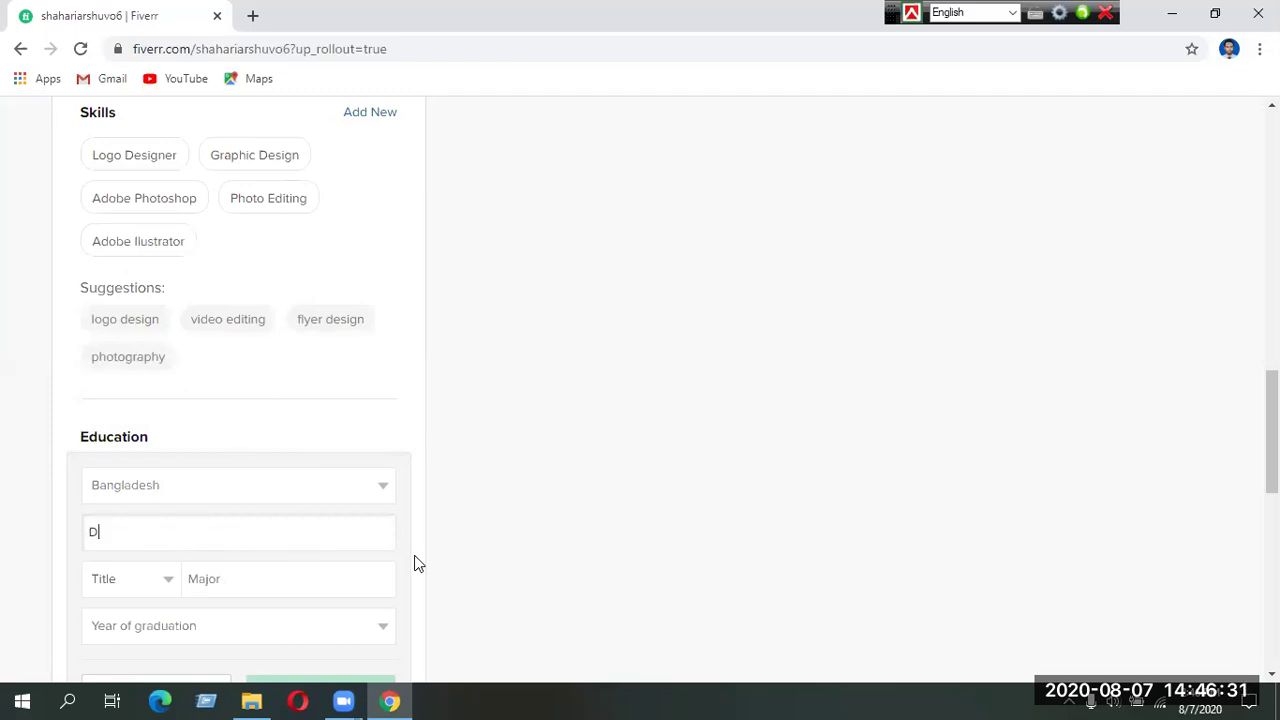
pyautogui.write('inaj')
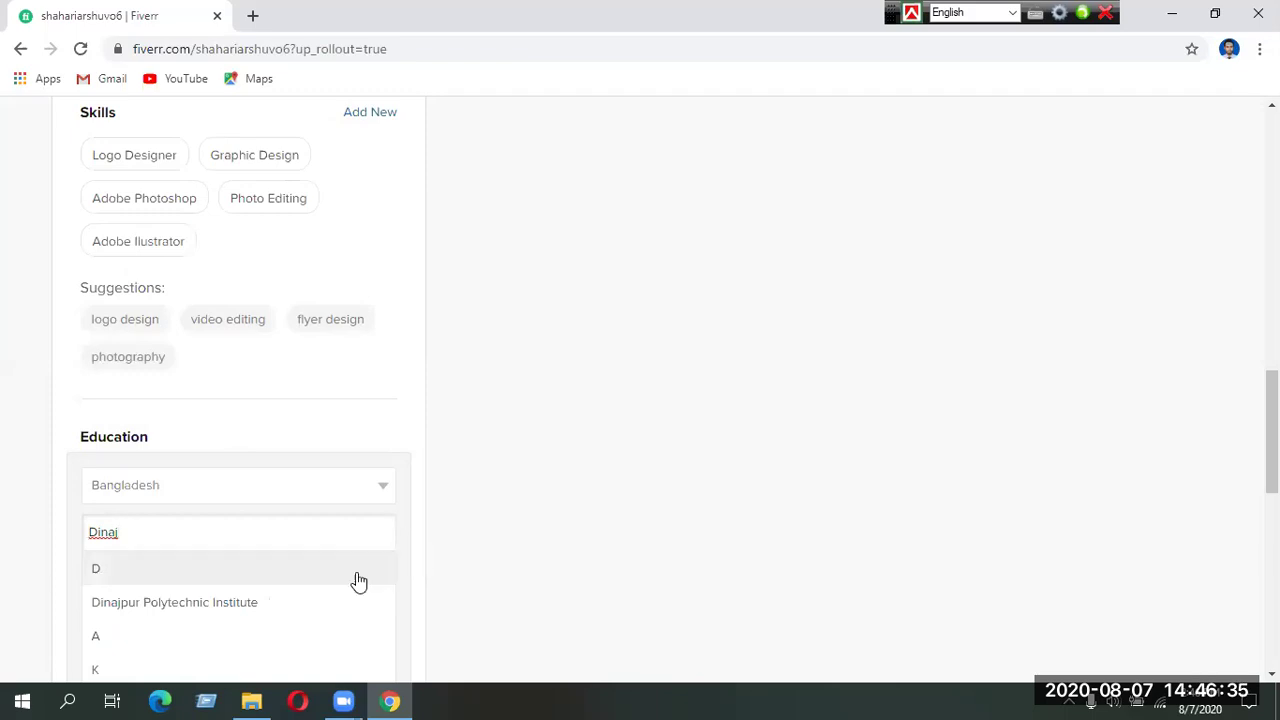
pyautogui.click(294, 604)
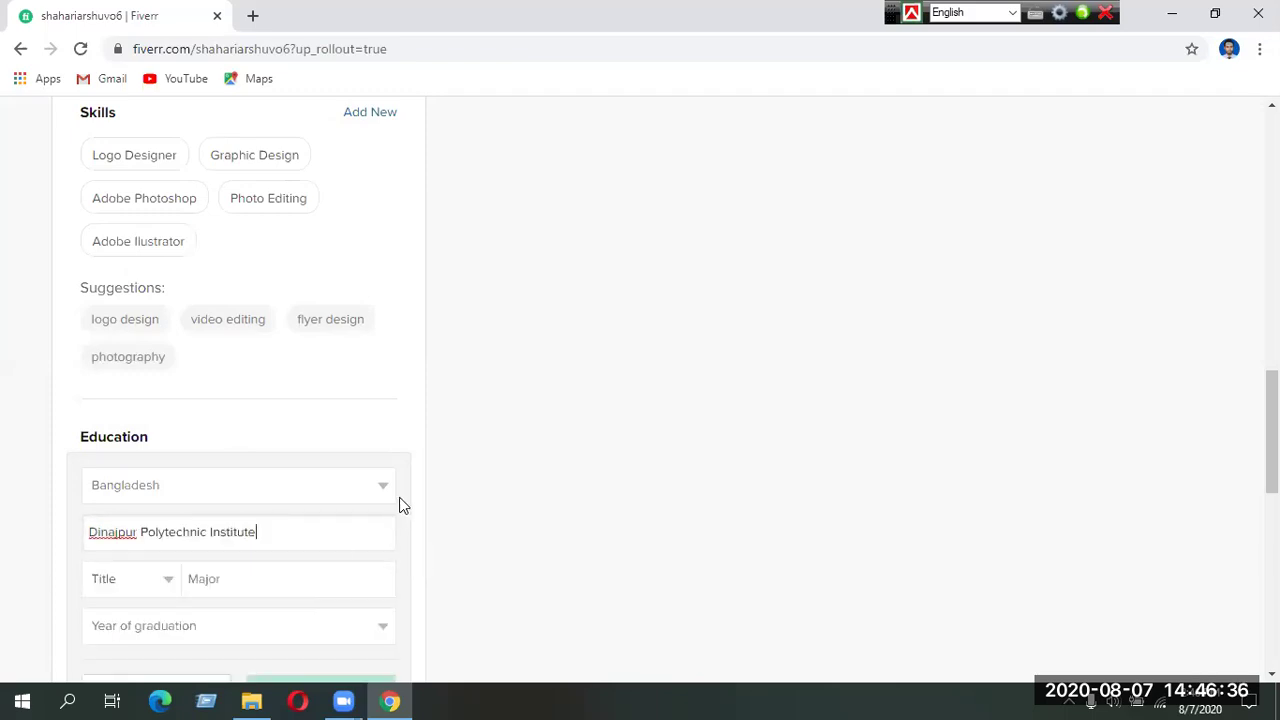
pyautogui.click(168, 590)
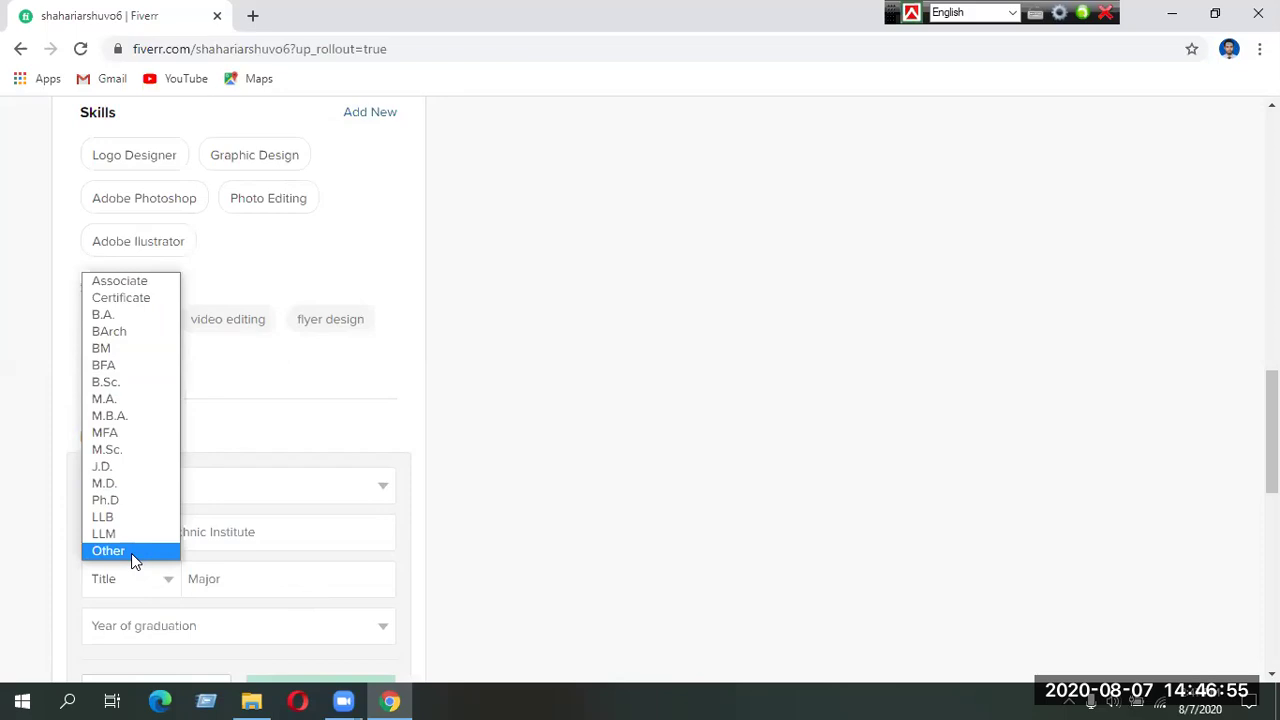
# Save the education entry with title Other, major Power Engineering, graduation year 2019.
pyautogui.click(131, 553)
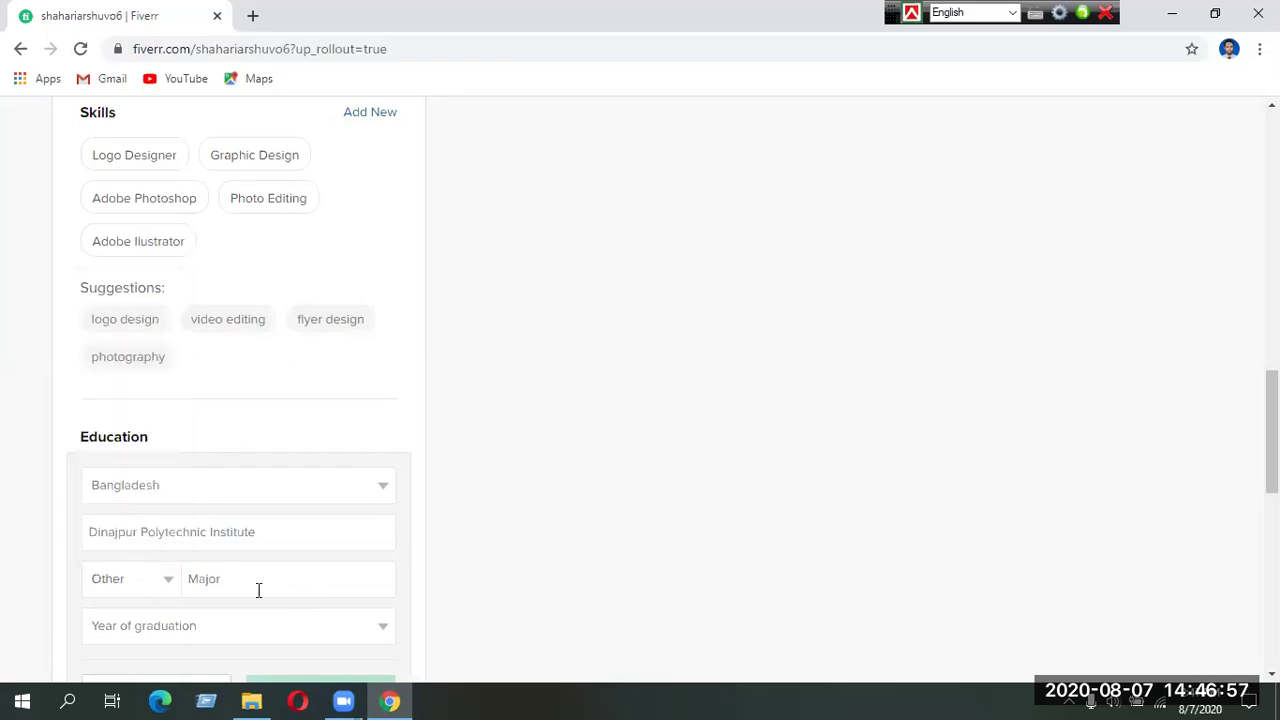
pyautogui.click(204, 577)
pyautogui.write('P')
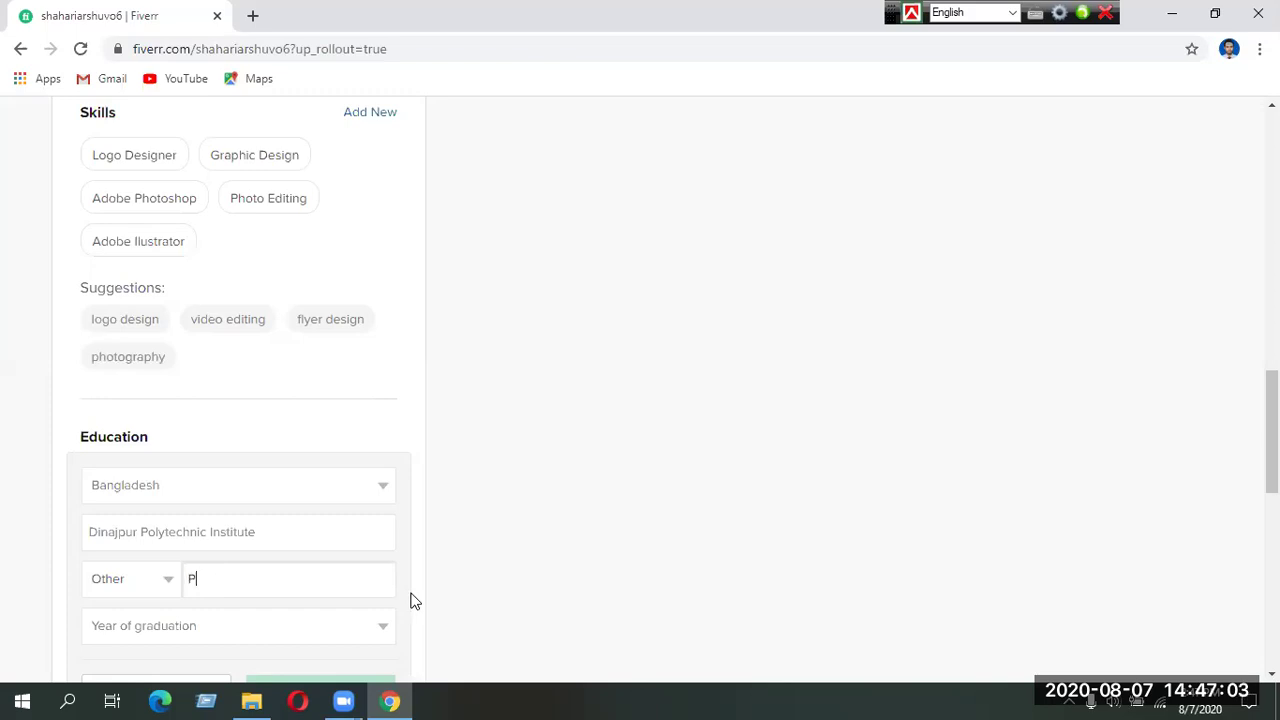
pyautogui.write('ower')
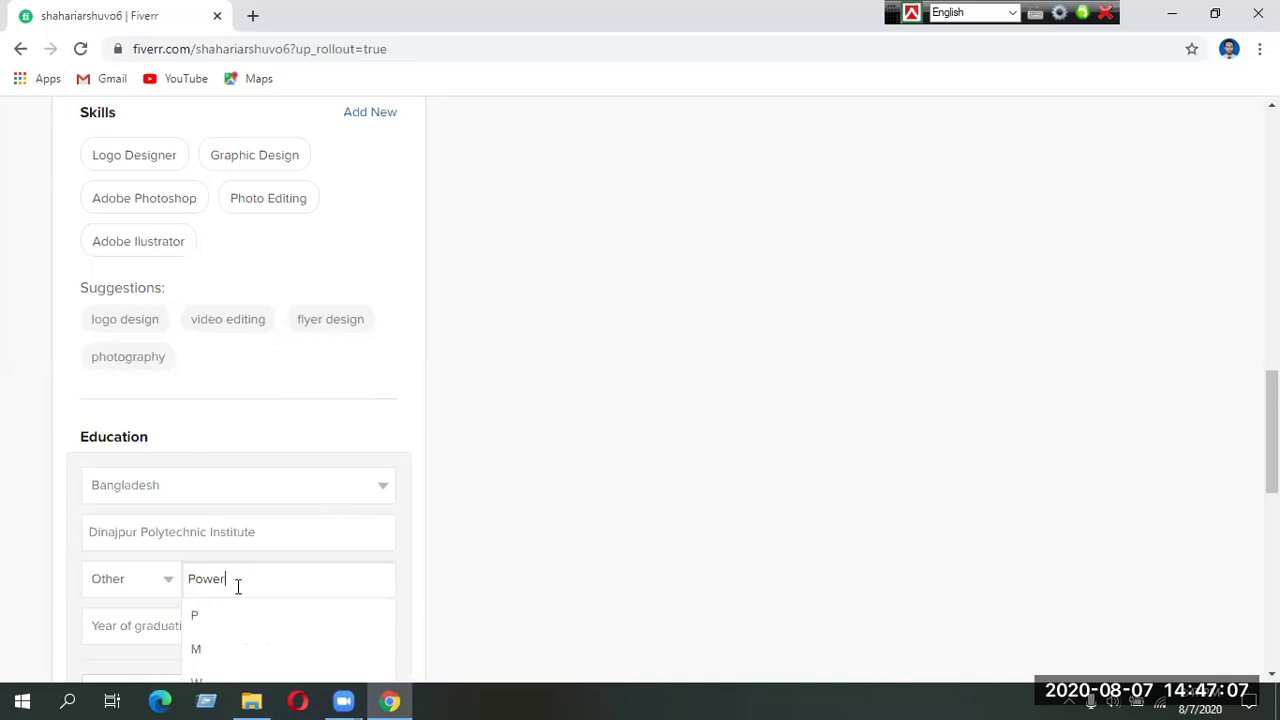
pyautogui.scroll(-1, 502, 547)
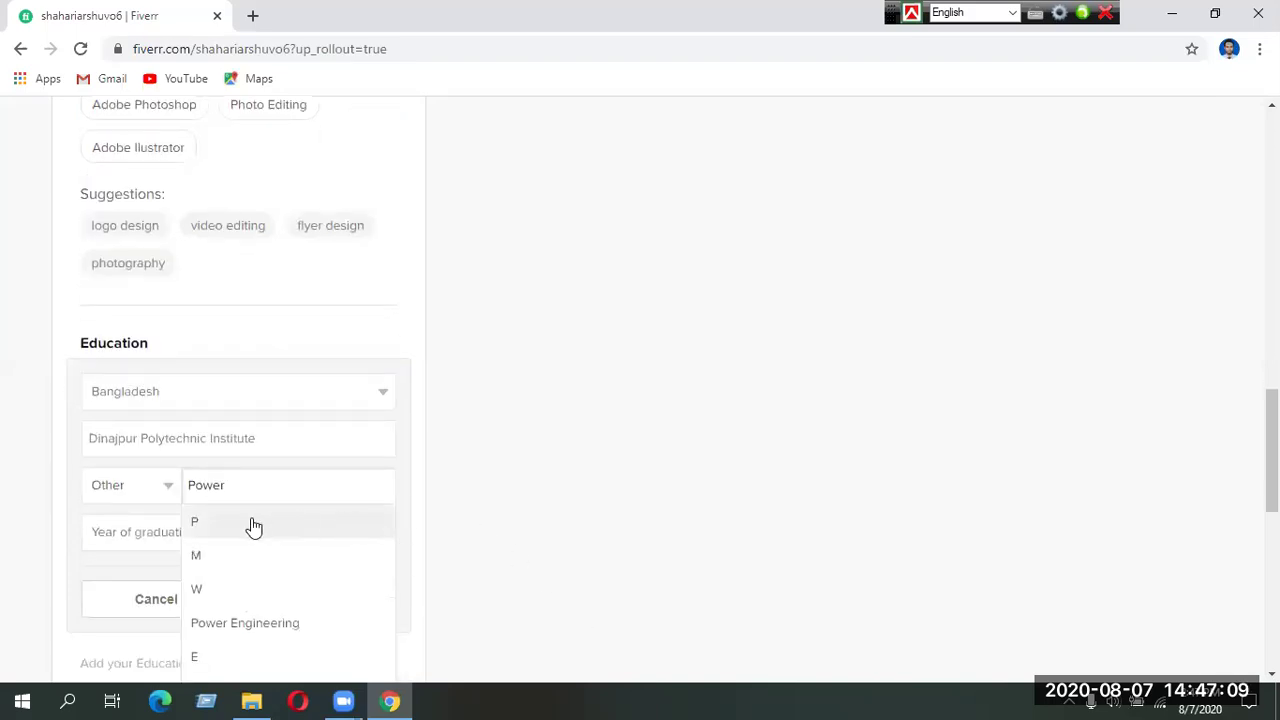
pyautogui.click(286, 620)
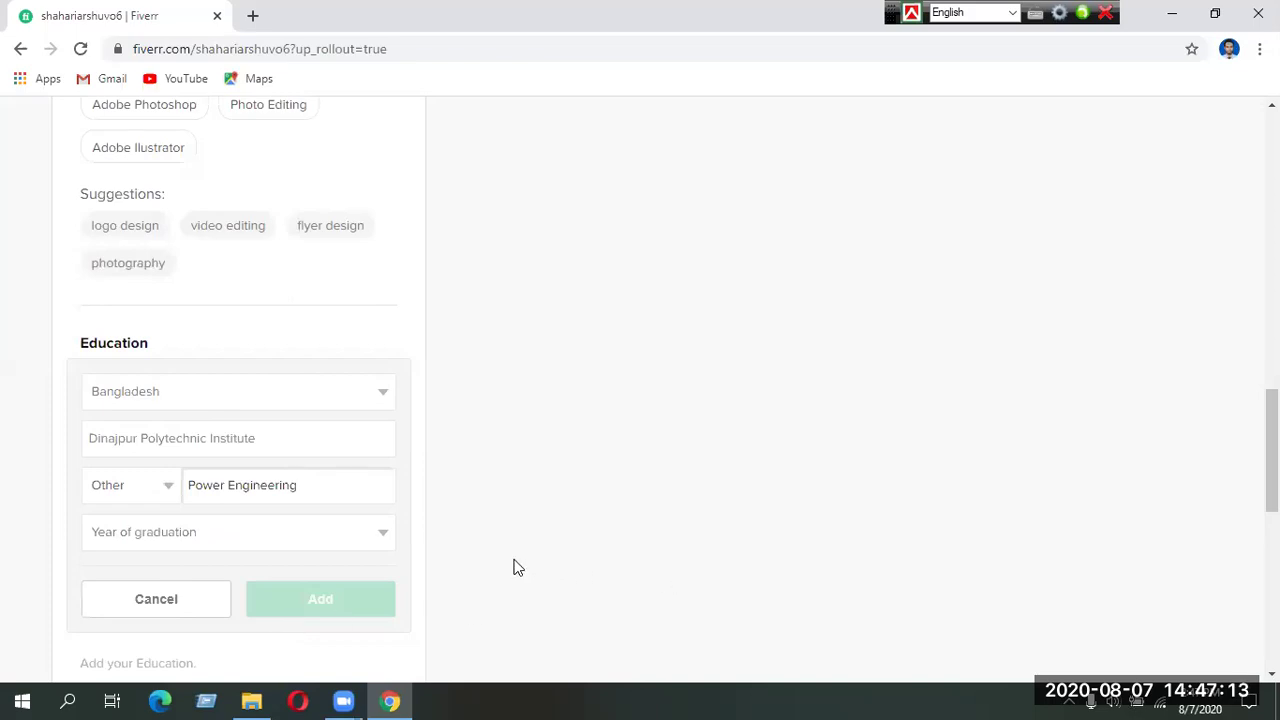
pyautogui.click(386, 542)
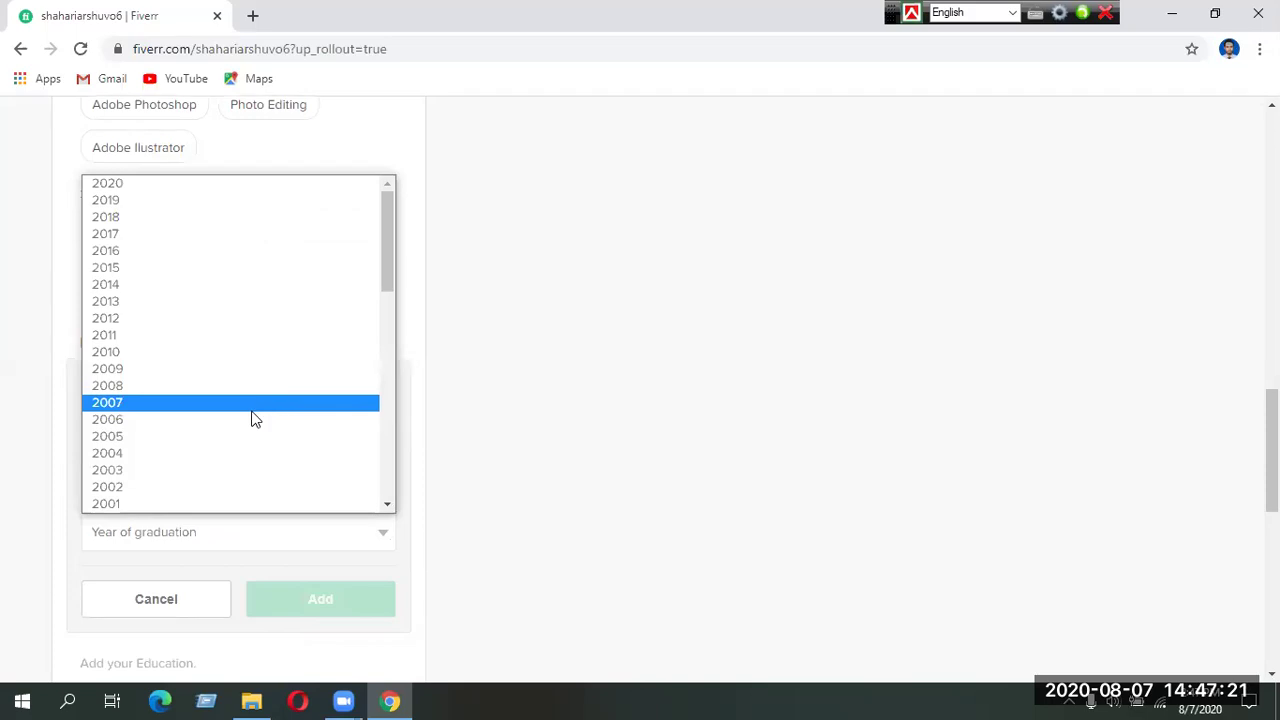
pyautogui.click(182, 200)
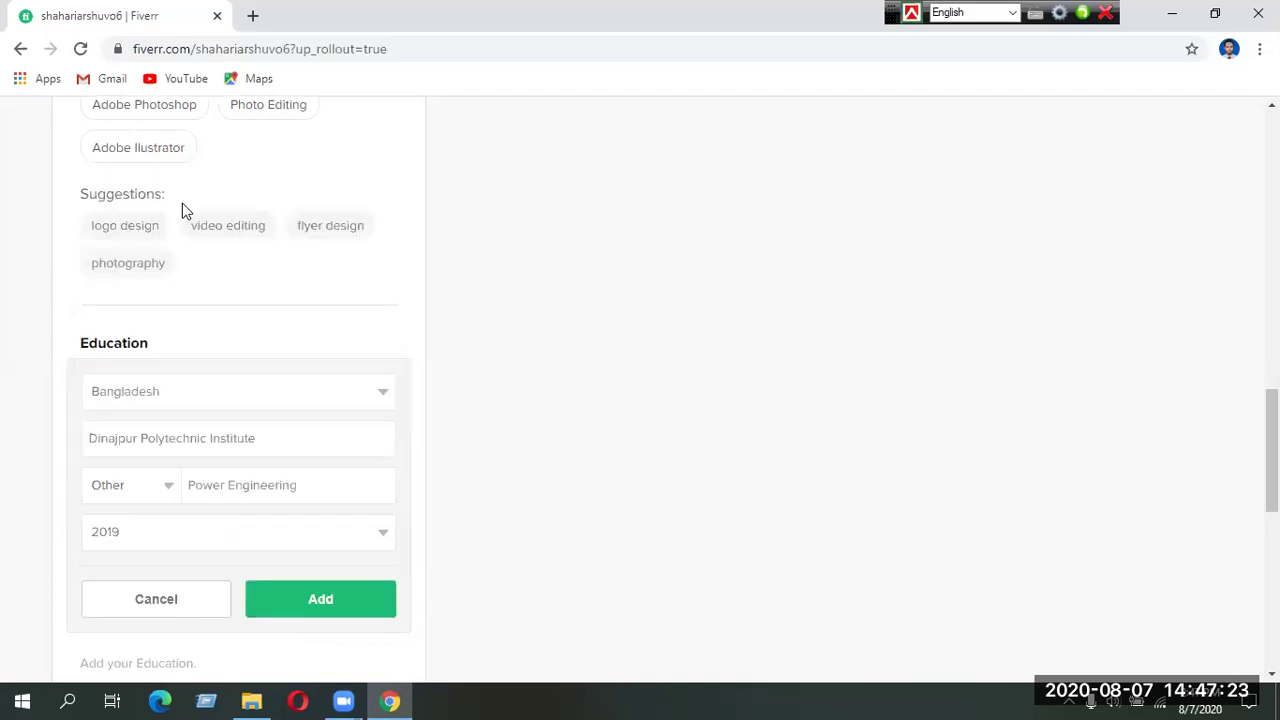
pyautogui.click(347, 601)
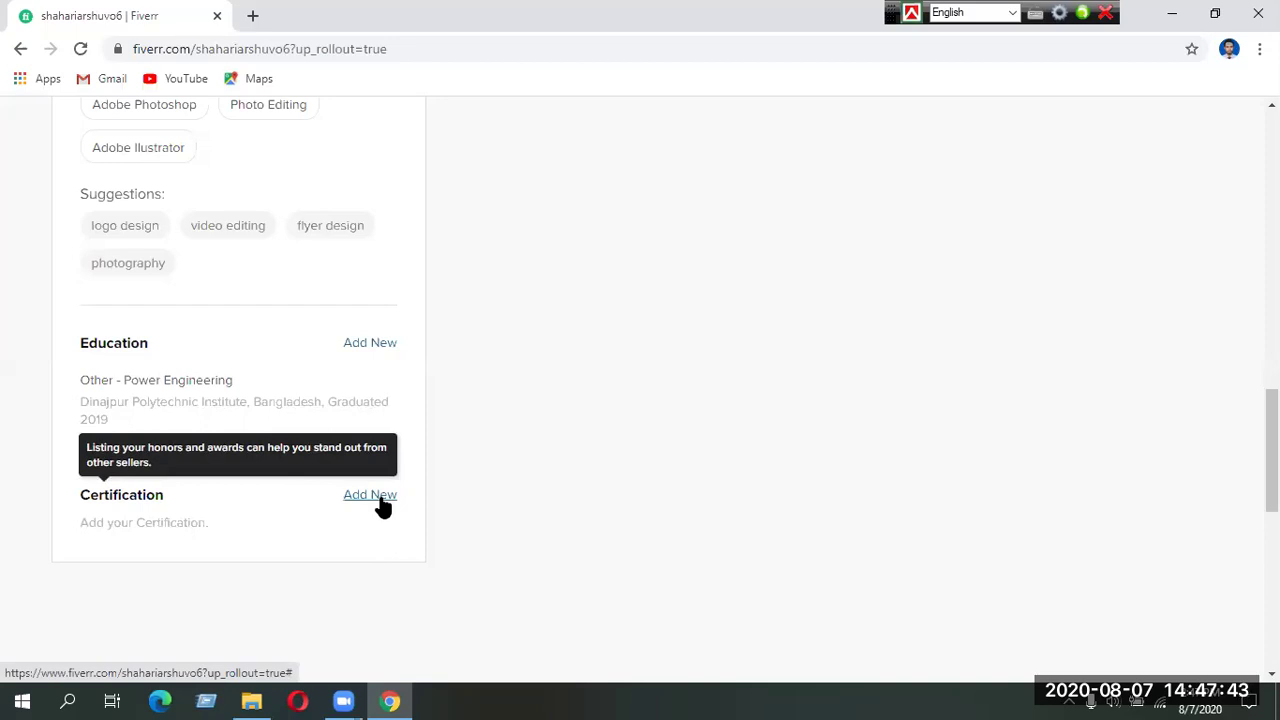
# Start a new Certification entry and focus its Certificate Or Award field.
pyautogui.click(380, 503)
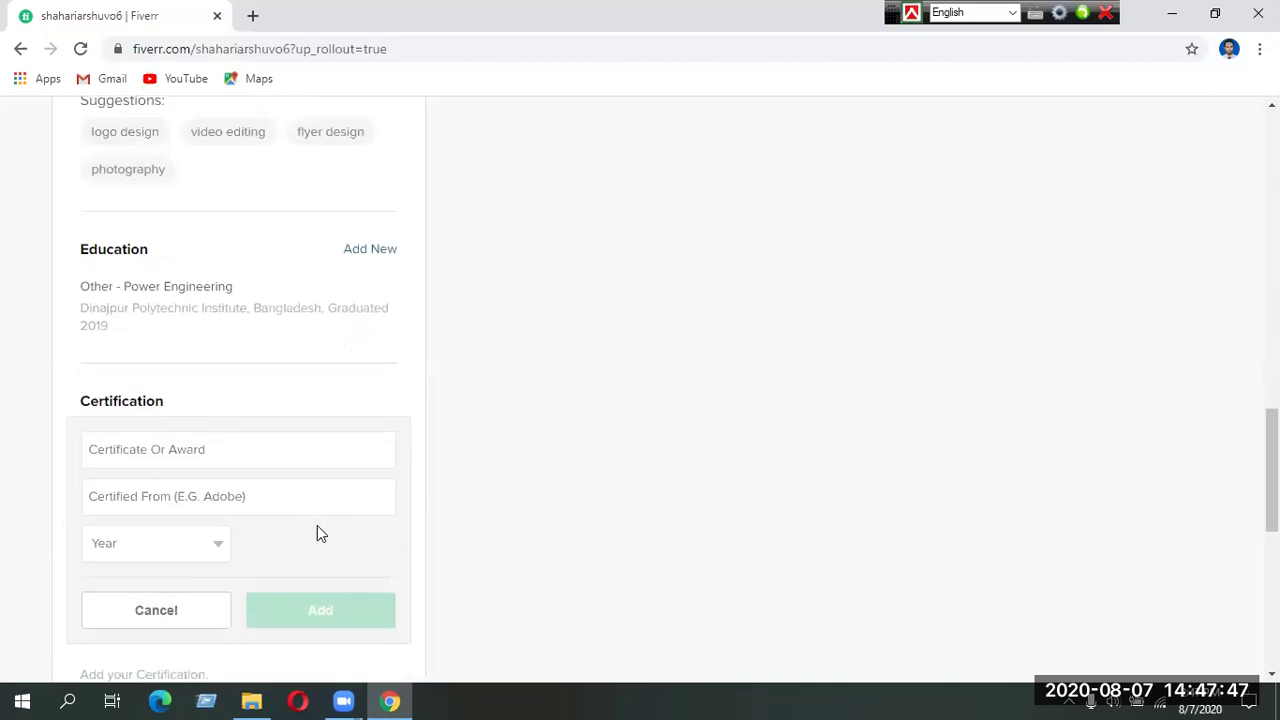
pyautogui.click(219, 449)
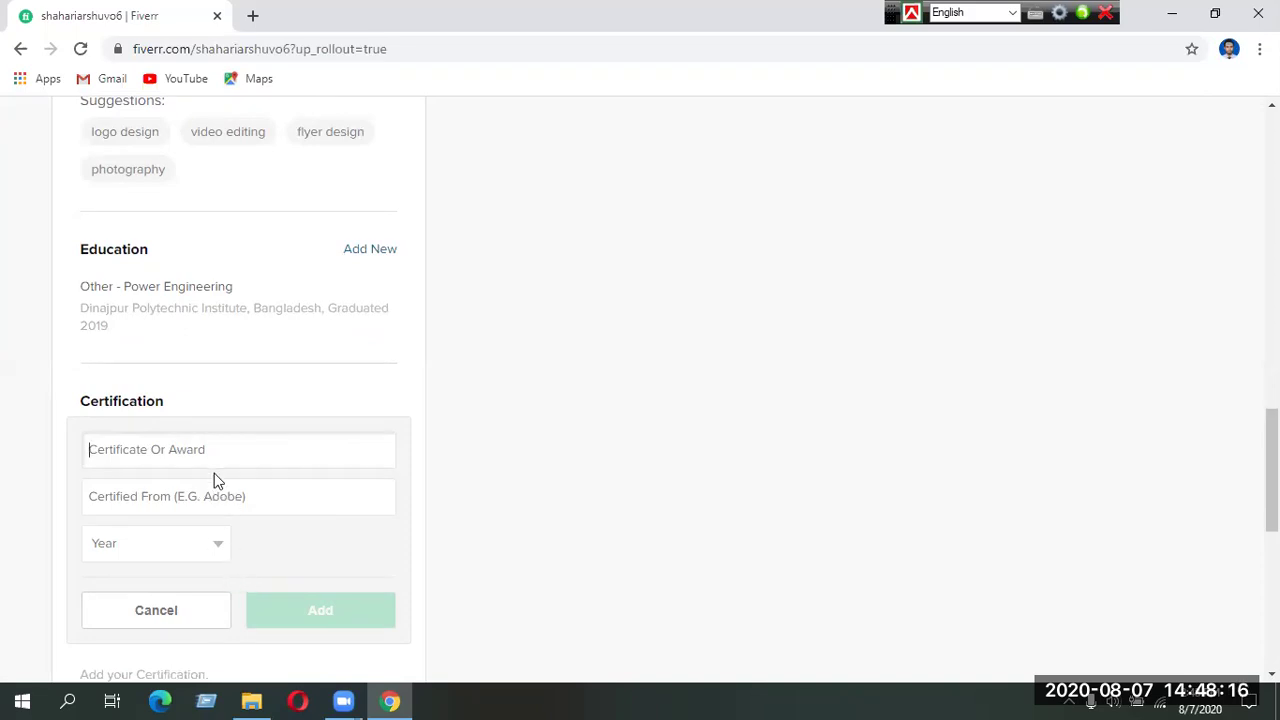
# Add the Graphic Design certificate from Deimension It And Software with year 2020.
pyautogui.write('Graphic ')
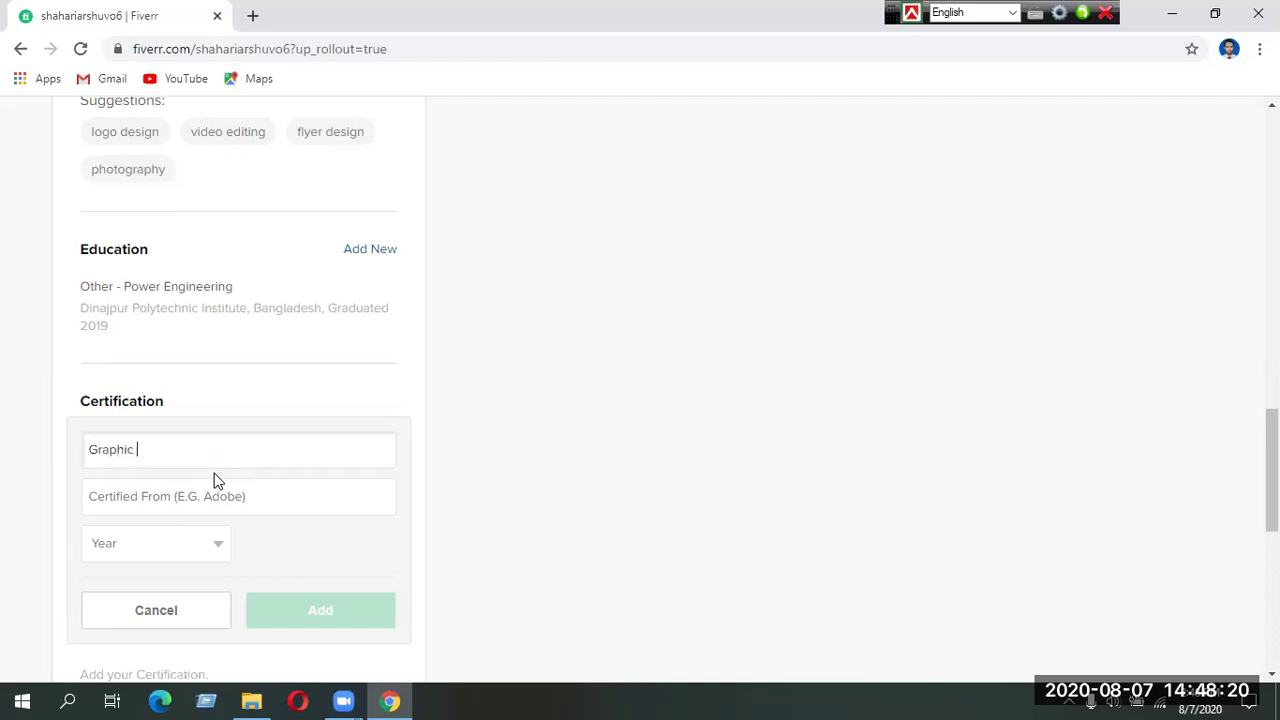
pyautogui.write('Design')
pyautogui.click(240, 495)
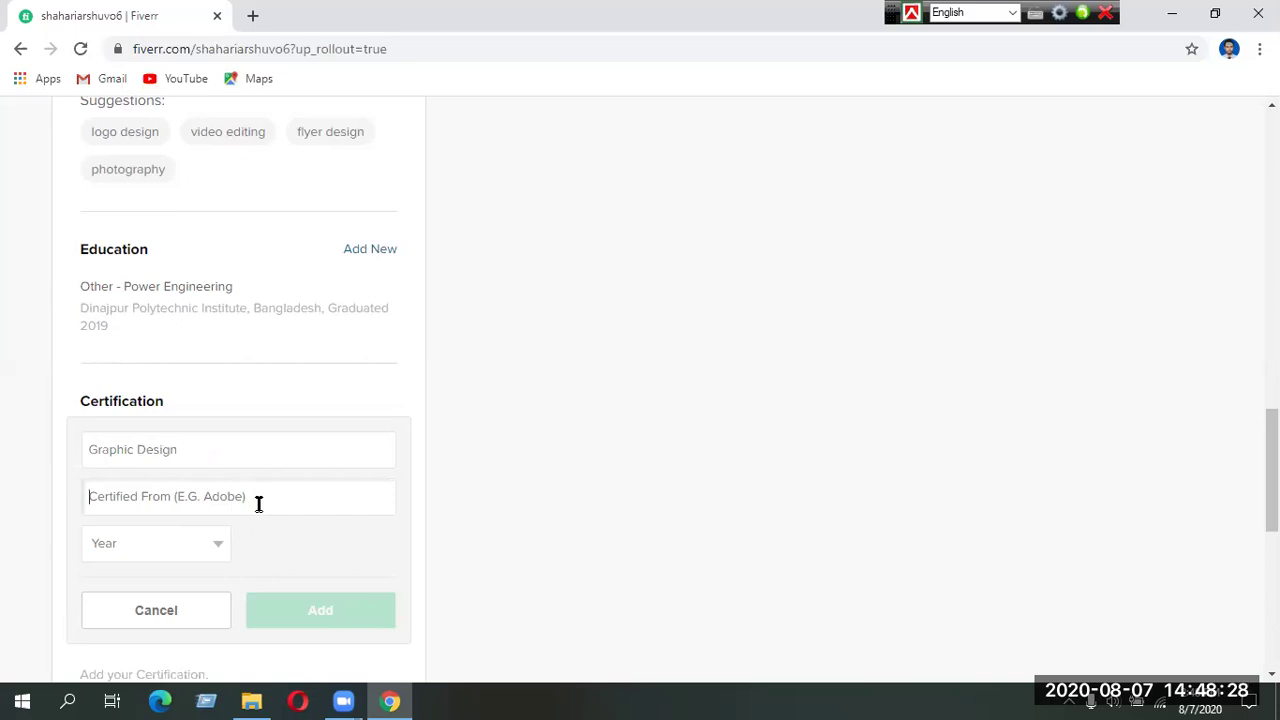
pyautogui.write('D')
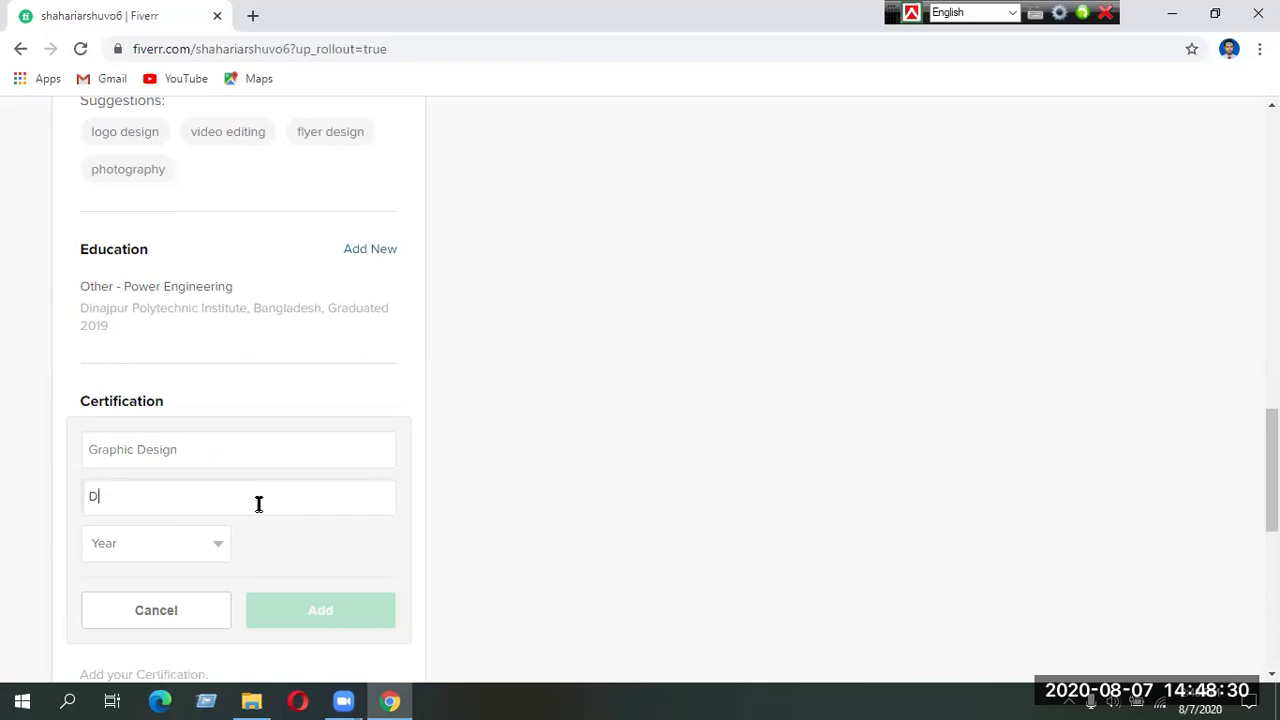
pyautogui.write('eimension It And S')
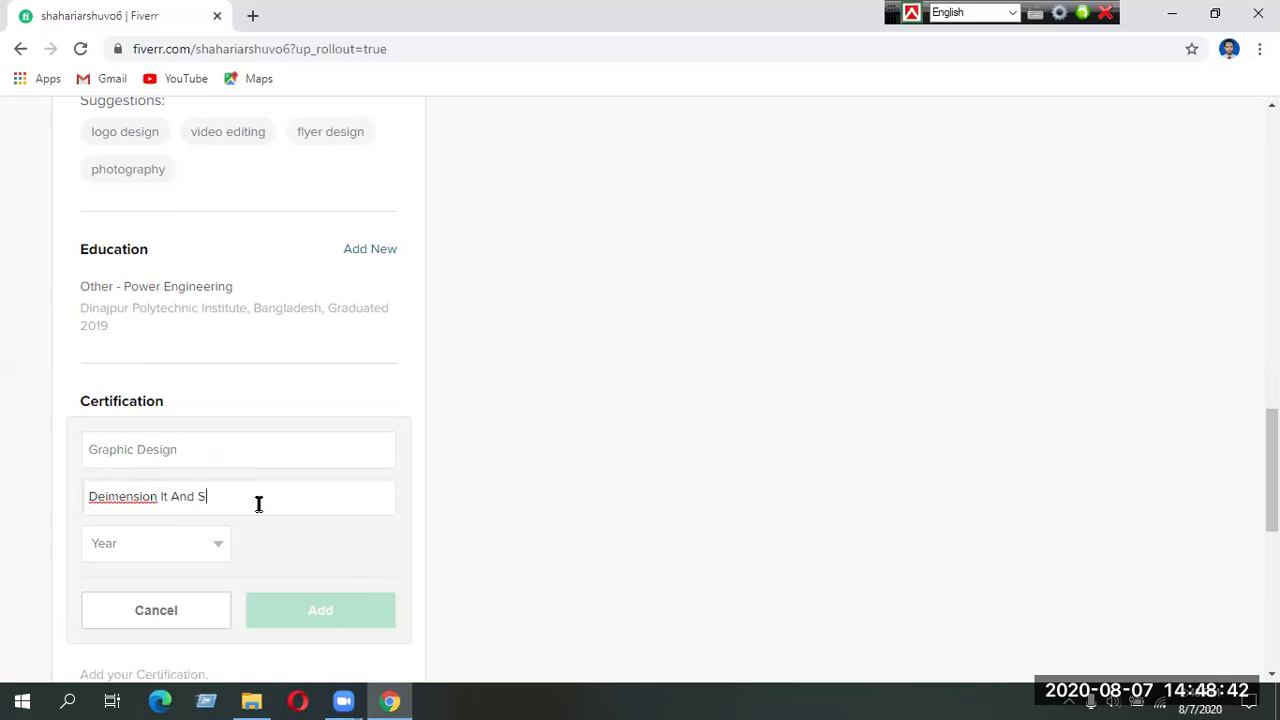
pyautogui.write('oftware')
pyautogui.click(220, 560)
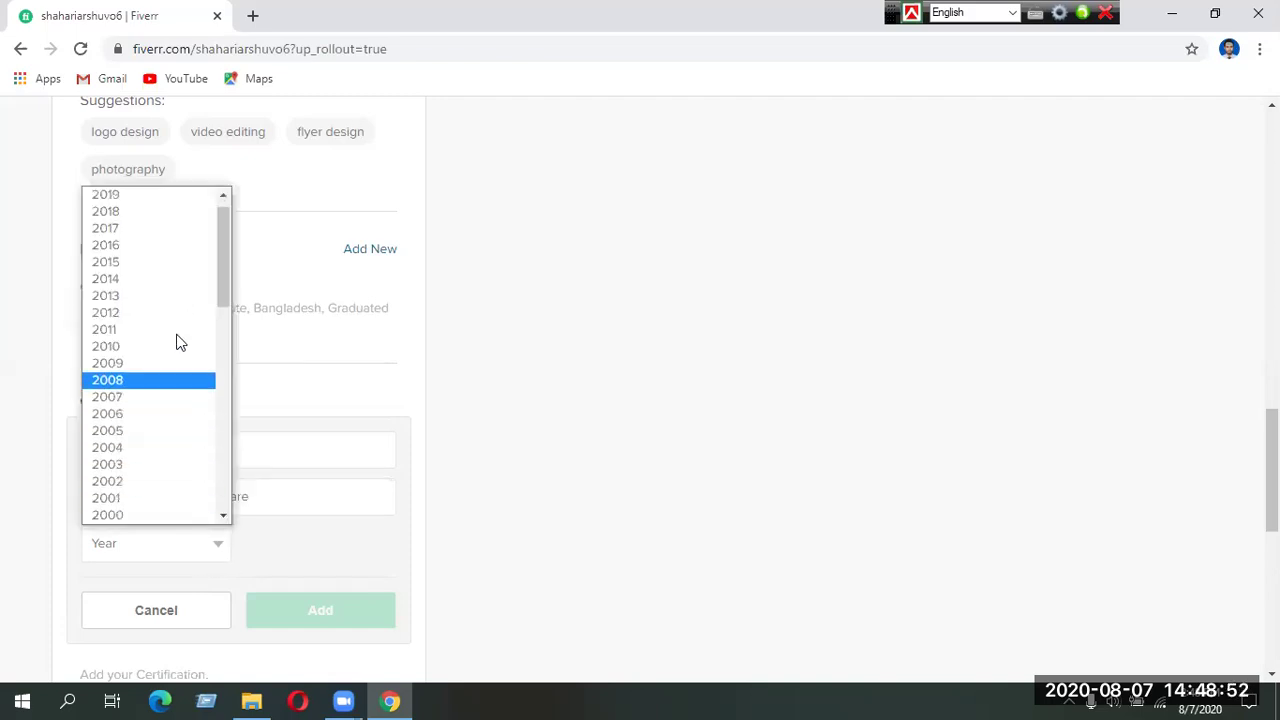
pyautogui.scroll(-4, 180, 240)
pyautogui.scroll(4, 223, 253)
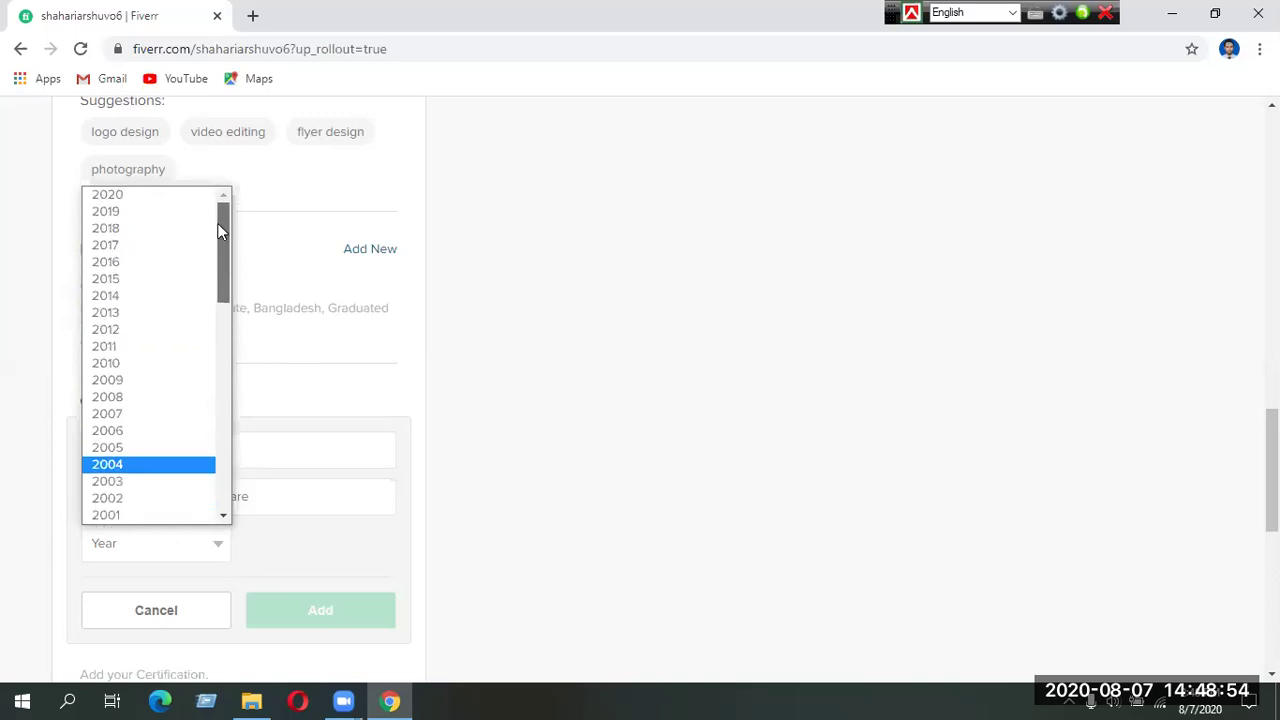
pyautogui.click(122, 189)
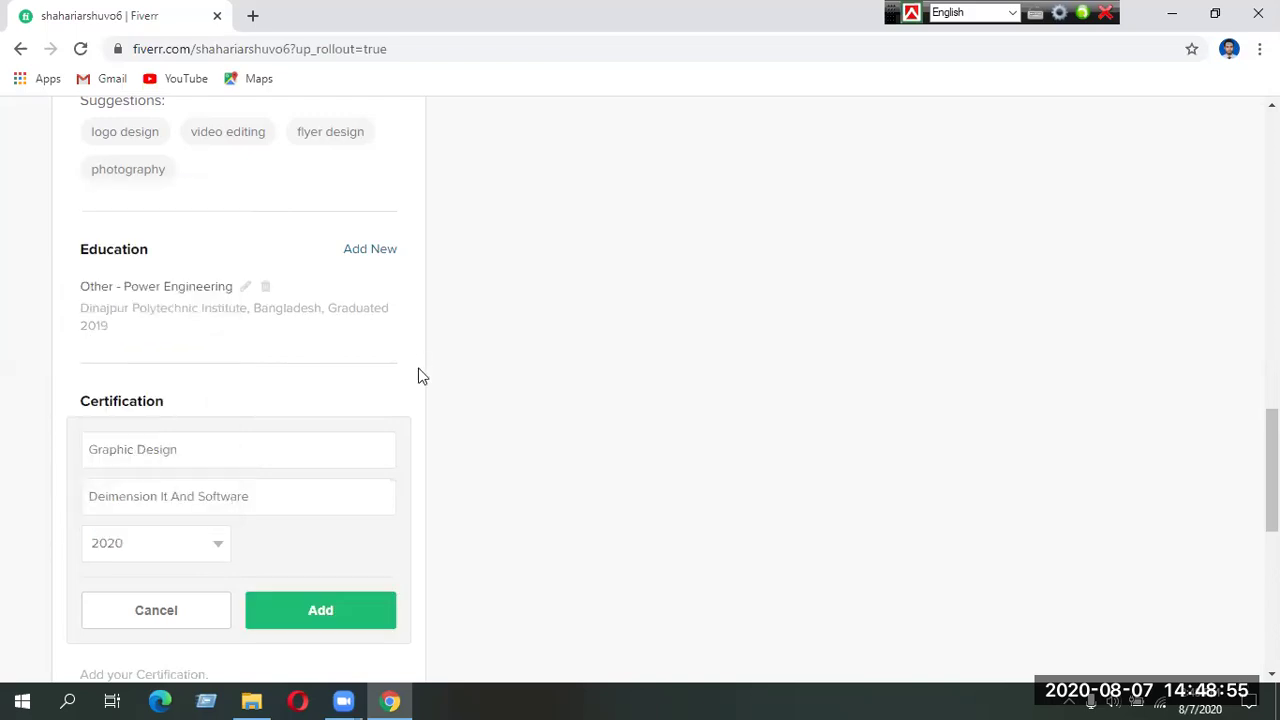
pyautogui.click(334, 622)
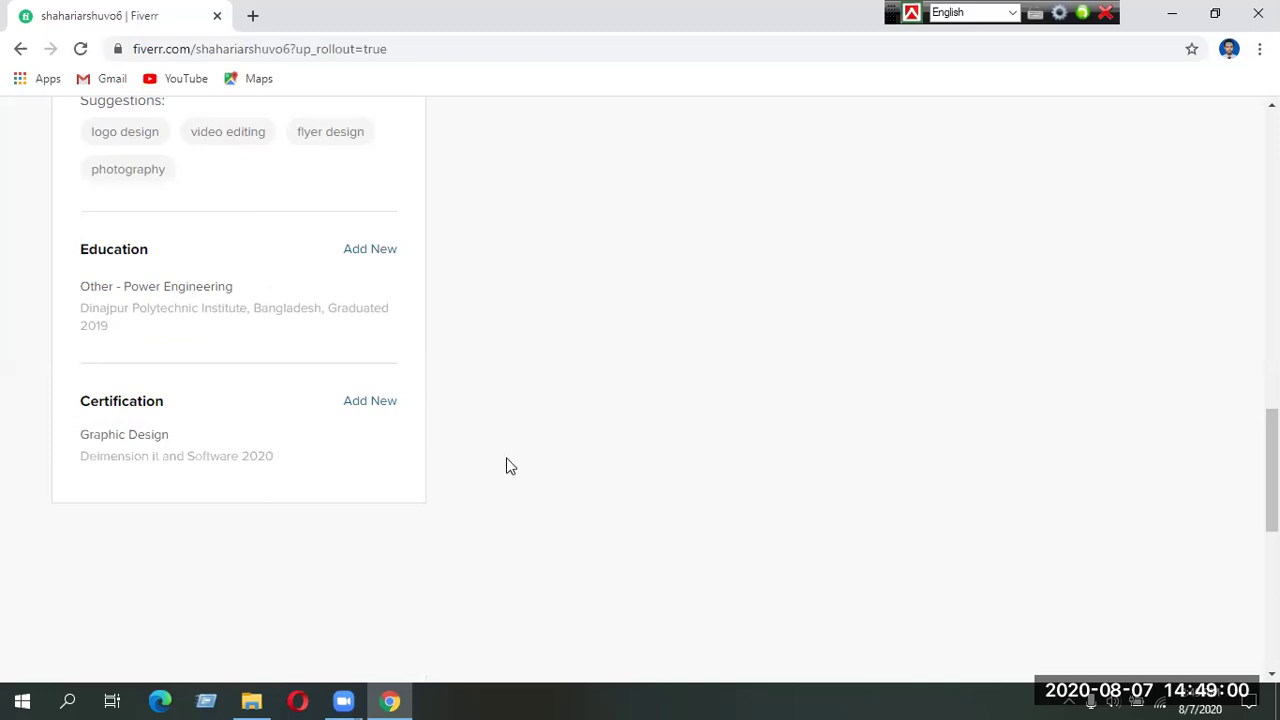
# Edit the Graphic Design certification, correcting 'Deimension' to 'Dimension It And Software', and update it.
pyautogui.click(382, 403)
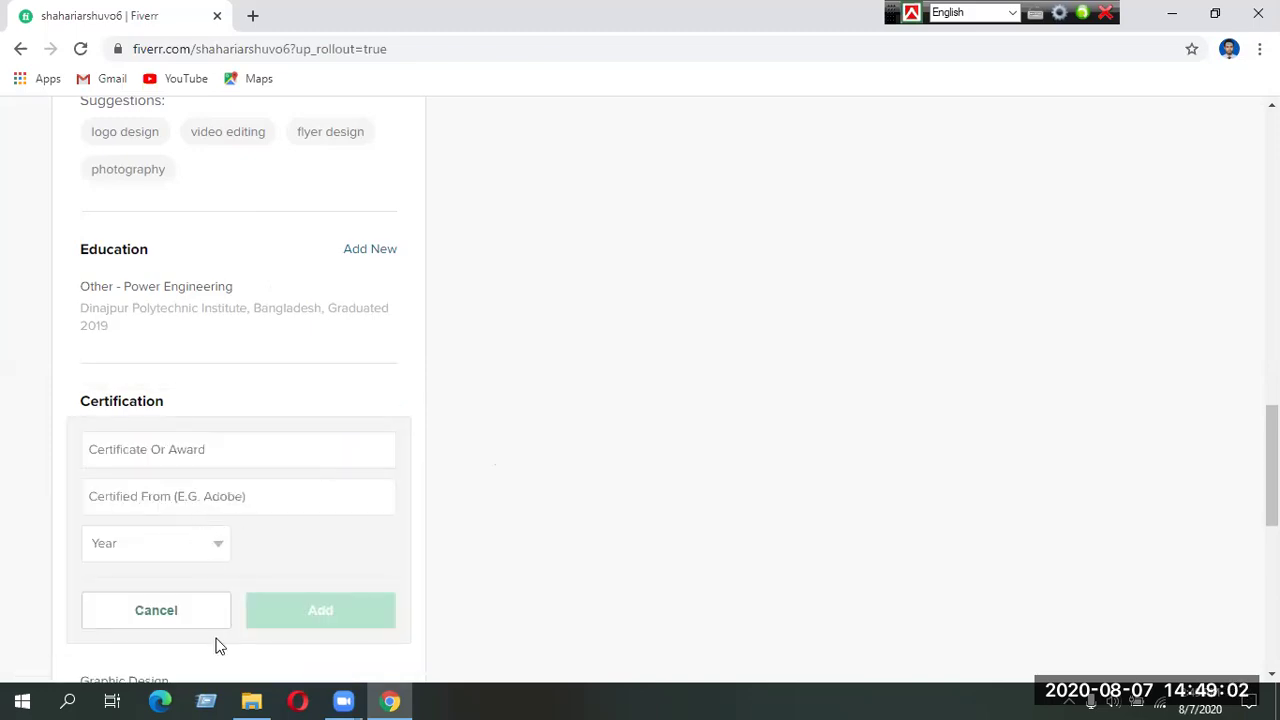
pyautogui.scroll(-1, 230, 630)
pyautogui.click(182, 588)
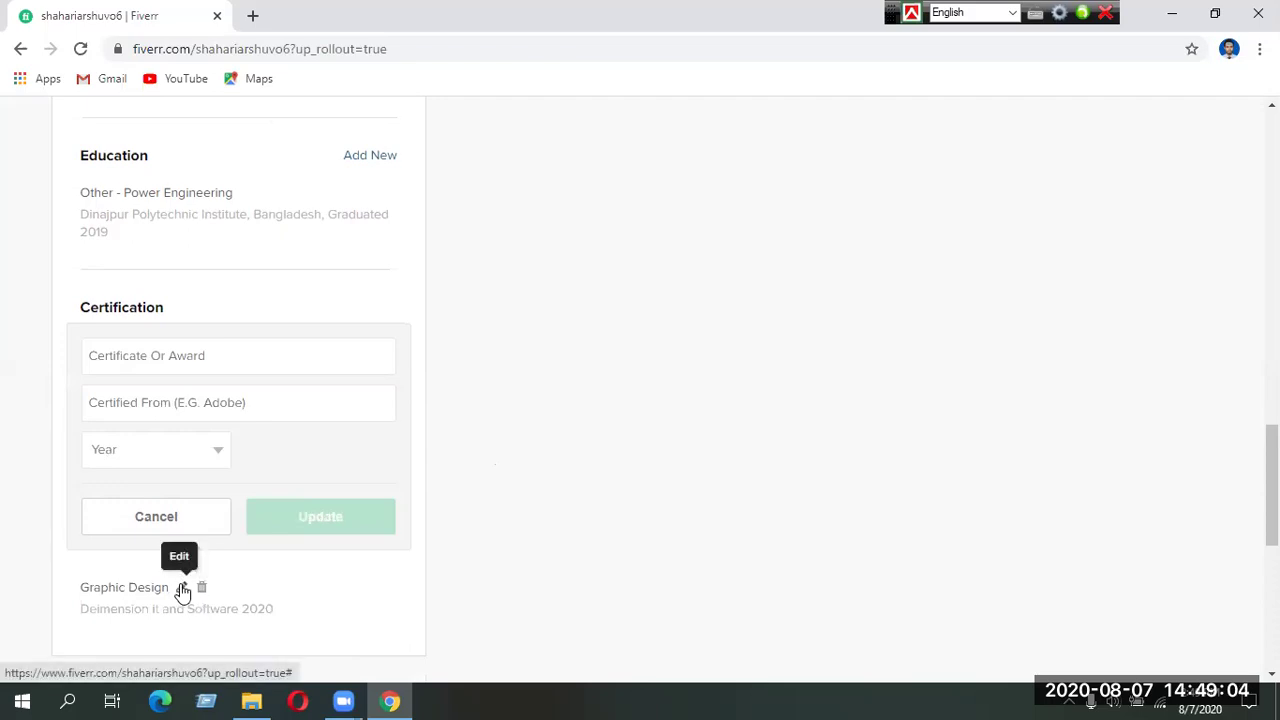
pyautogui.click(190, 528)
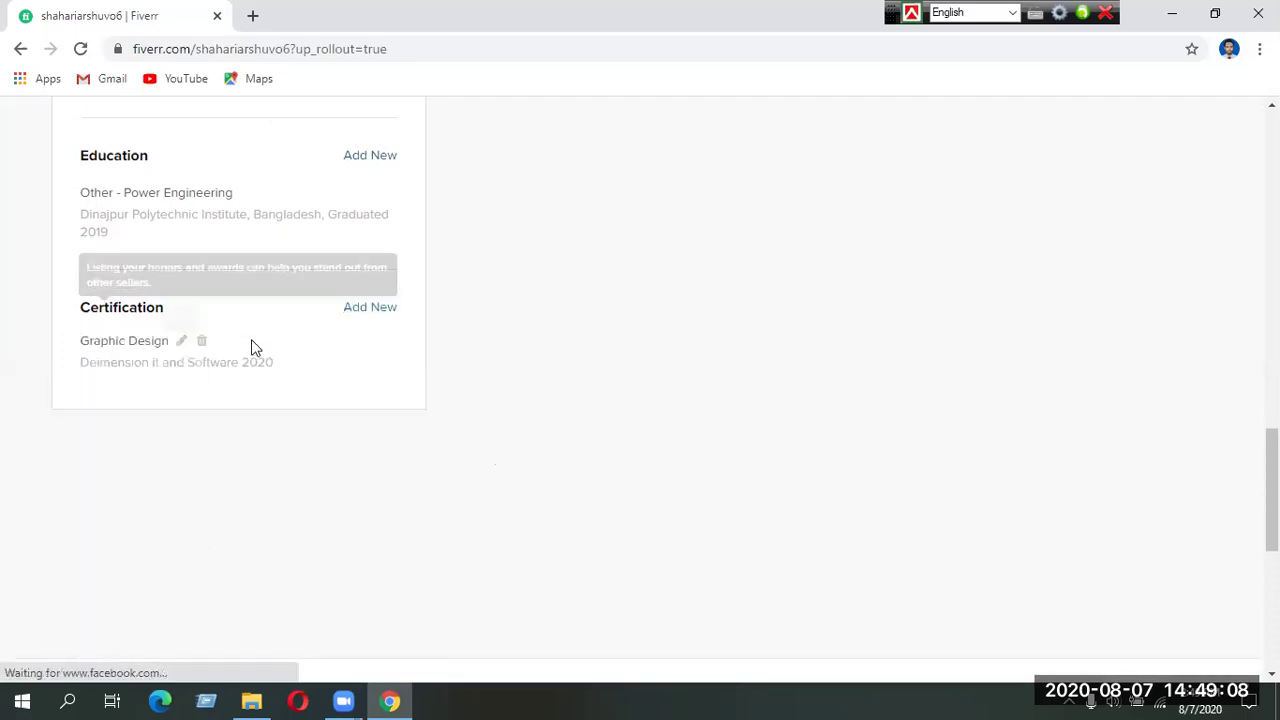
pyautogui.click(181, 341)
pyautogui.scroll(1, 200, 315)
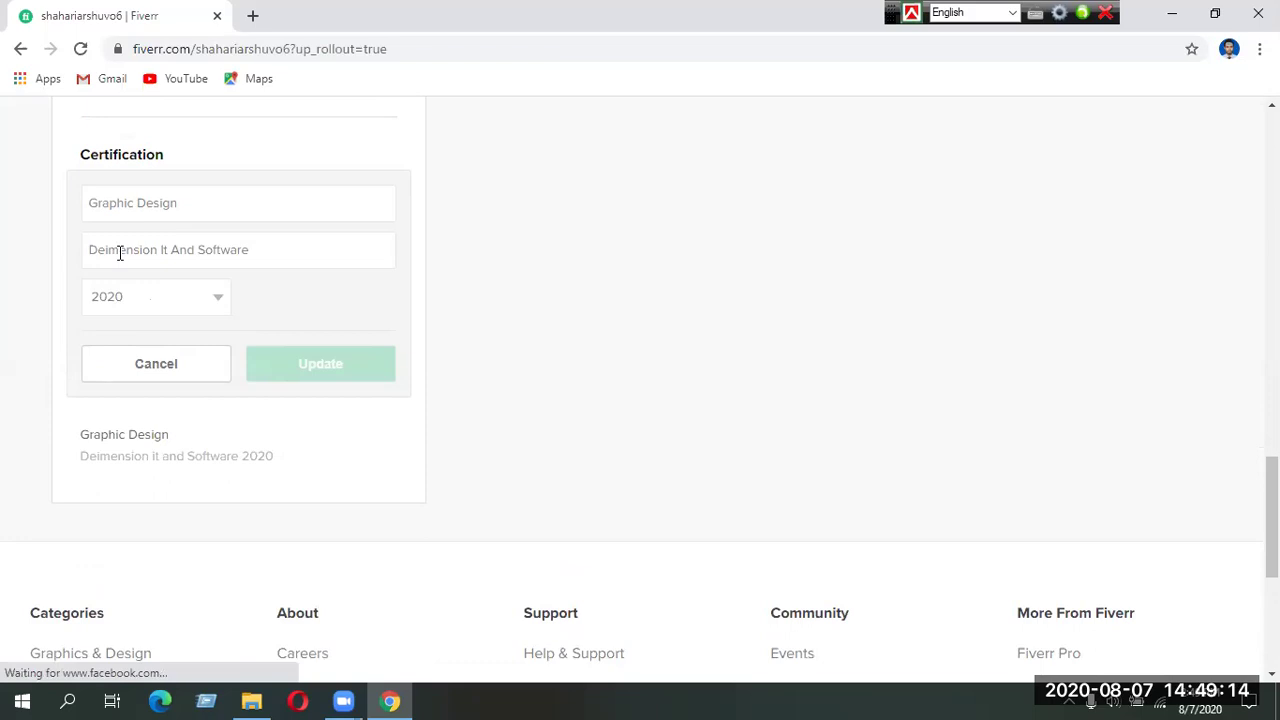
pyautogui.click(300, 248)
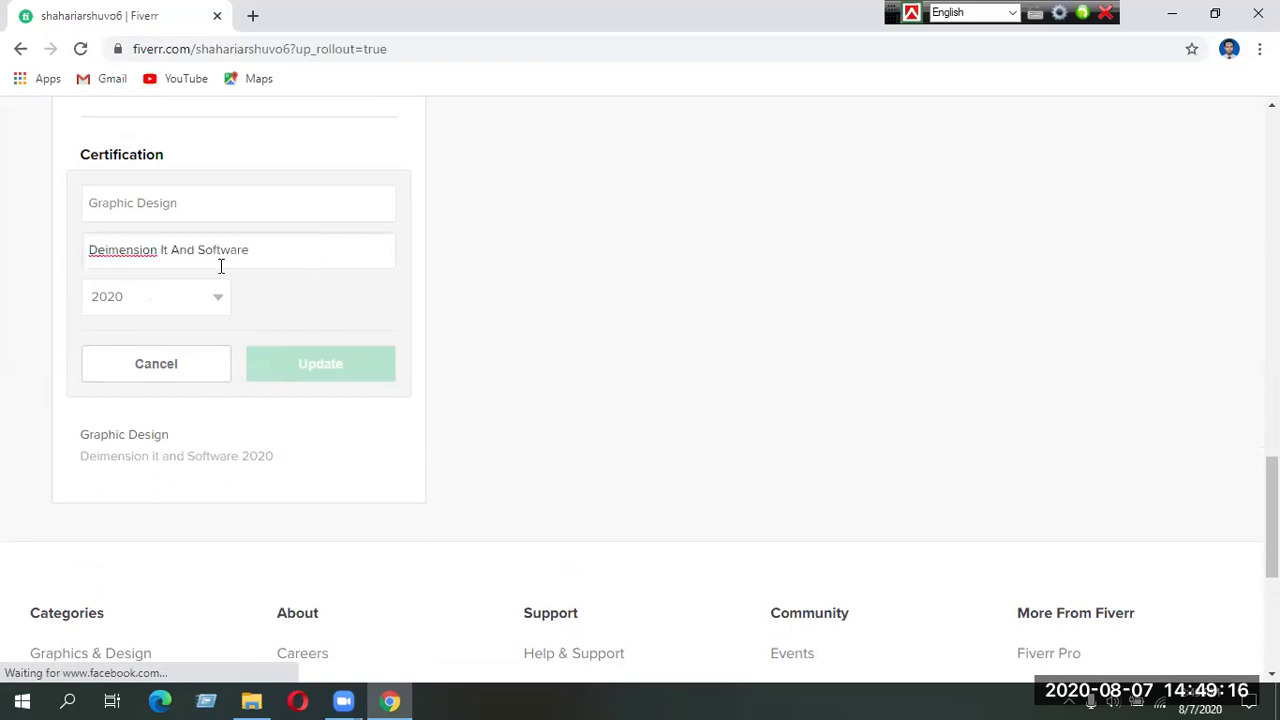
pyautogui.click(104, 251)
pyautogui.press('BackSpace')
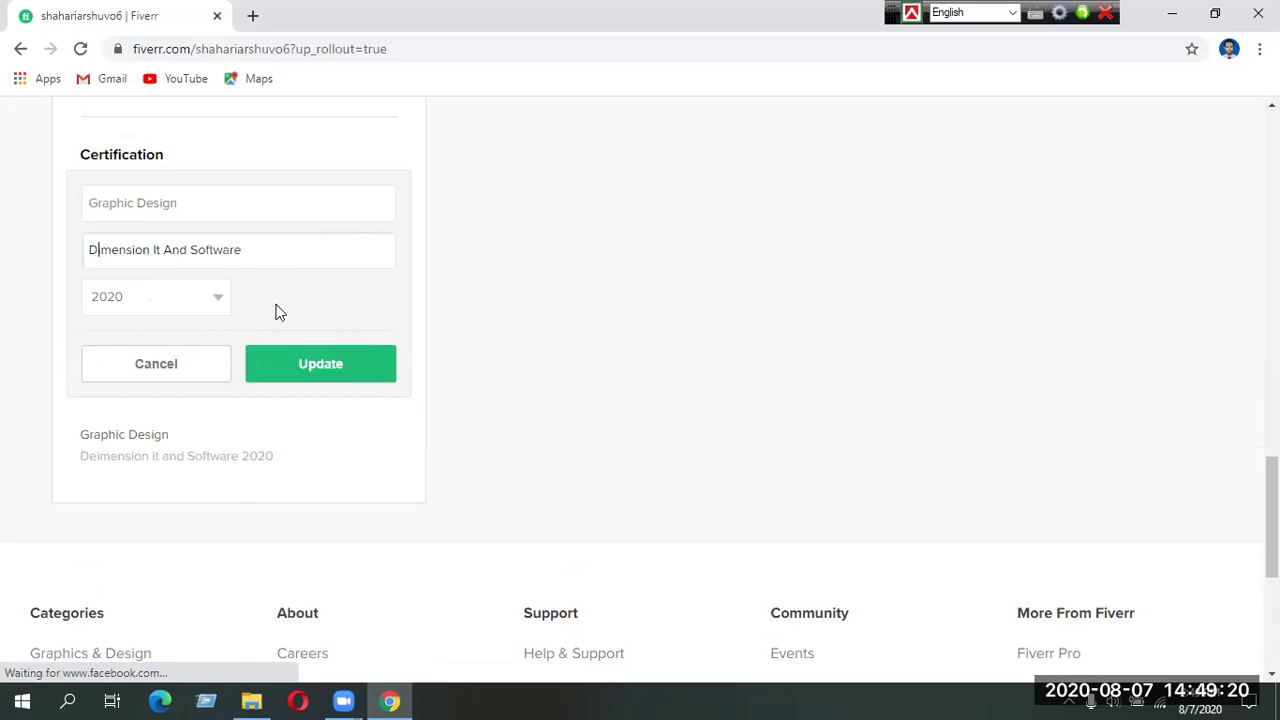
pyautogui.click(321, 366)
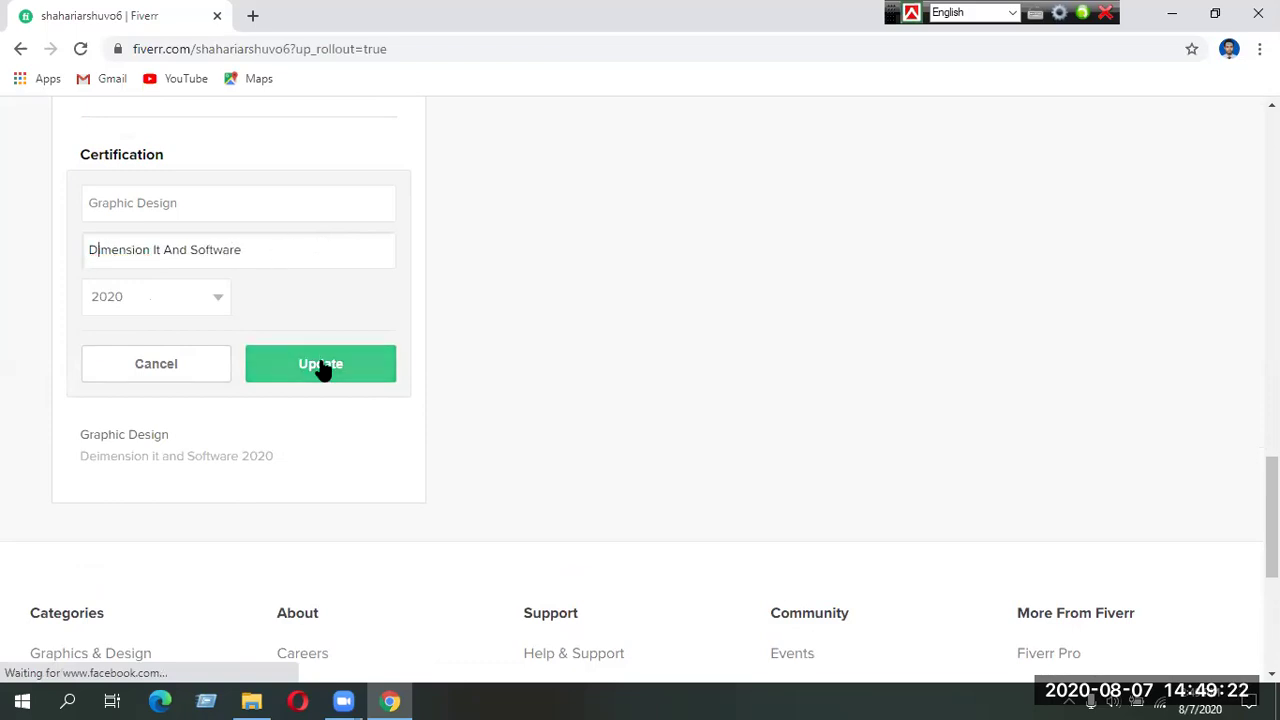
pyautogui.click(321, 366)
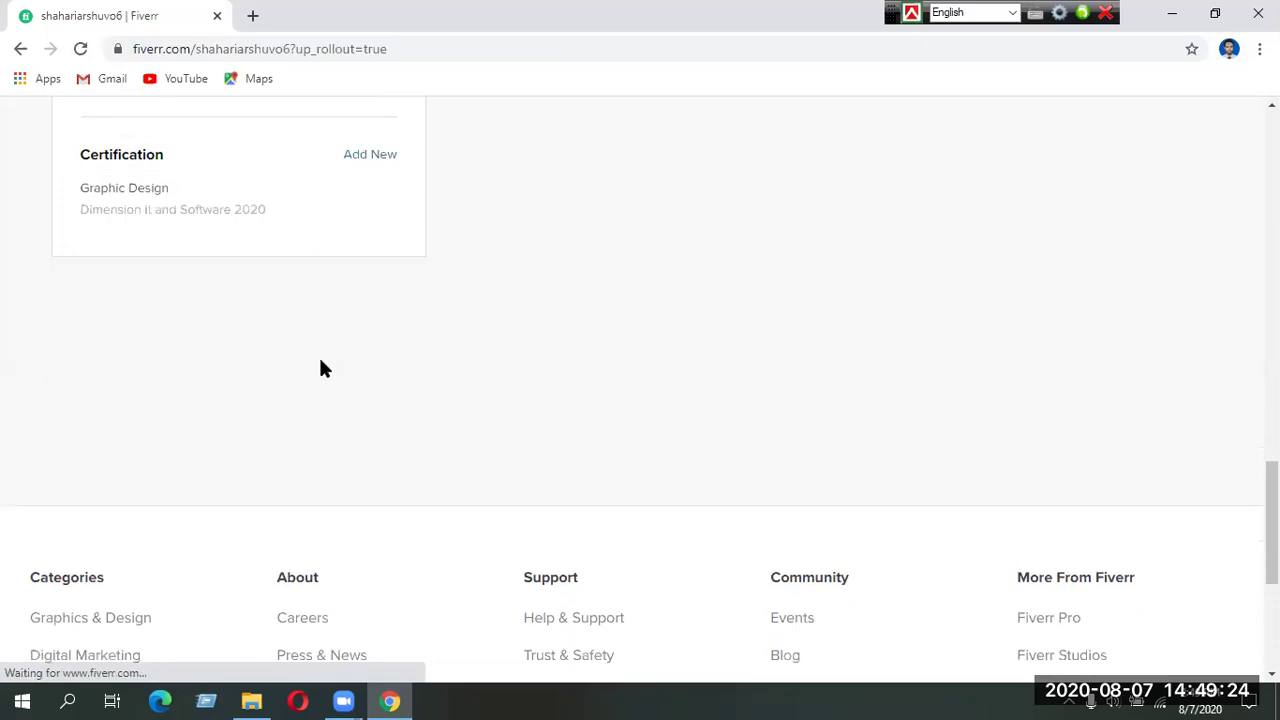
# Scroll the profile page back up to the Profile Information card.
pyautogui.scroll(5, 386, 320)
pyautogui.scroll(1, 392, 342)
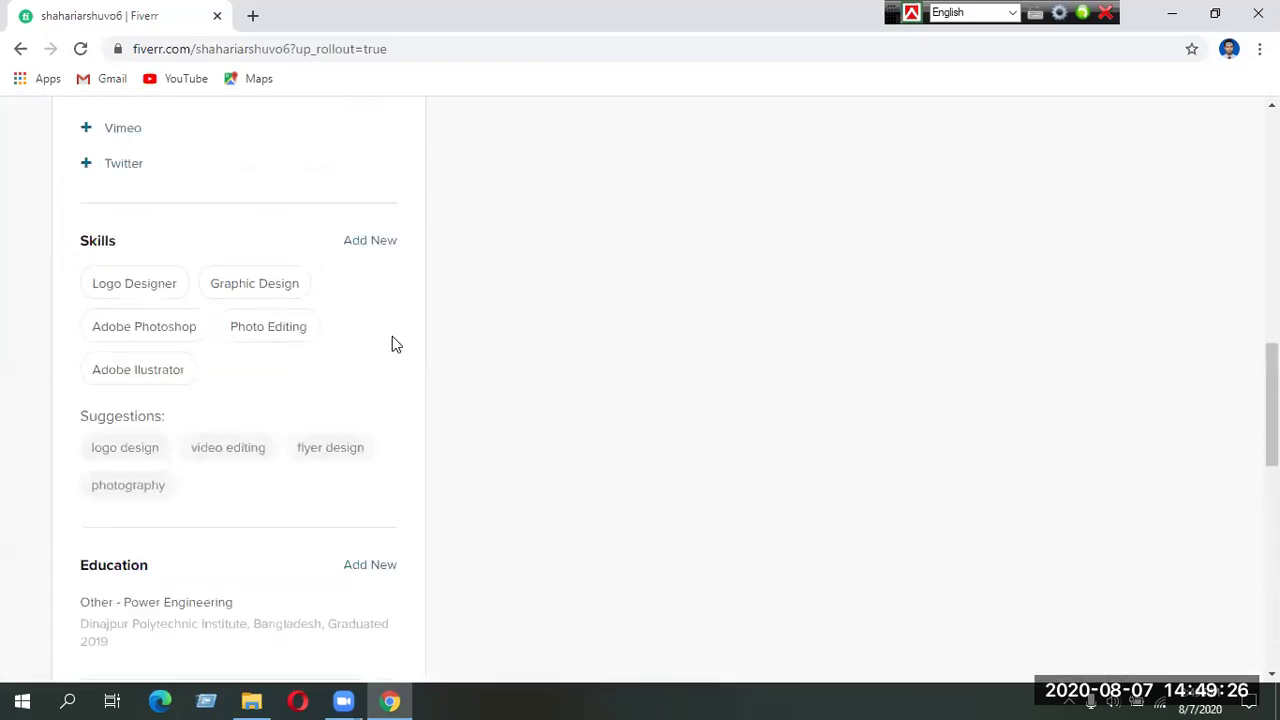
pyautogui.scroll(-6, 400, 360)
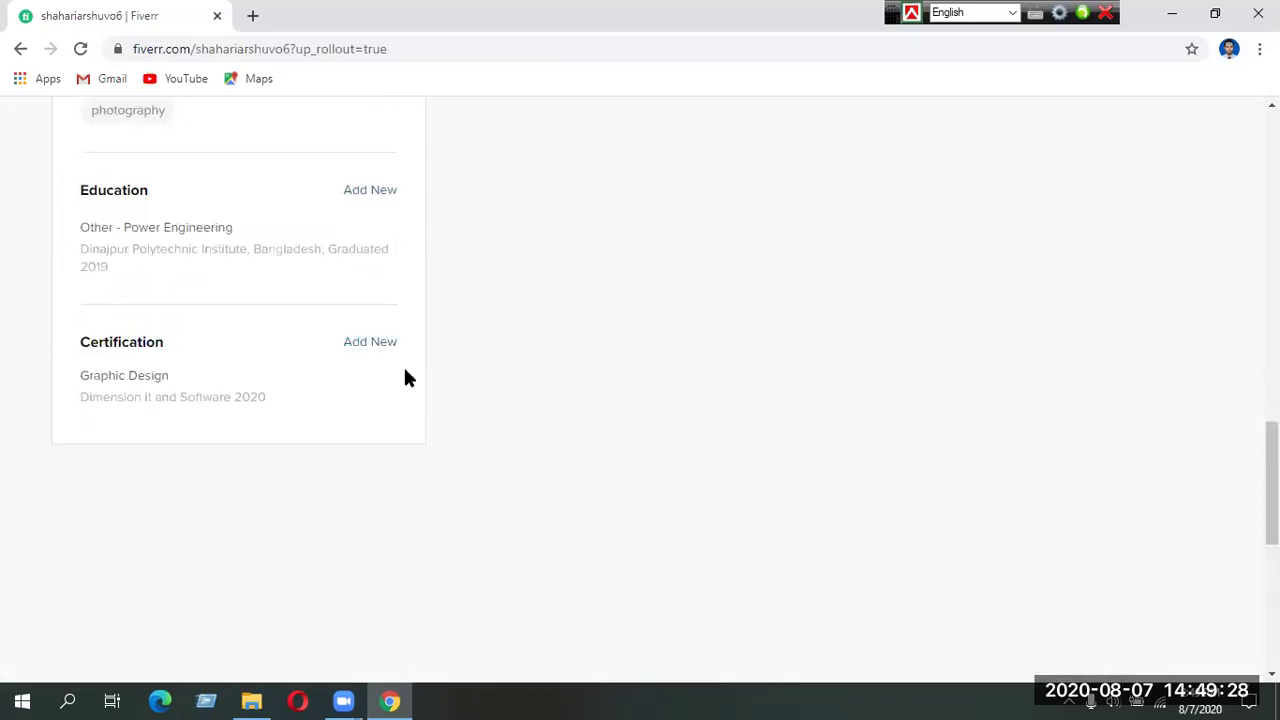
pyautogui.scroll(10, 405, 376)
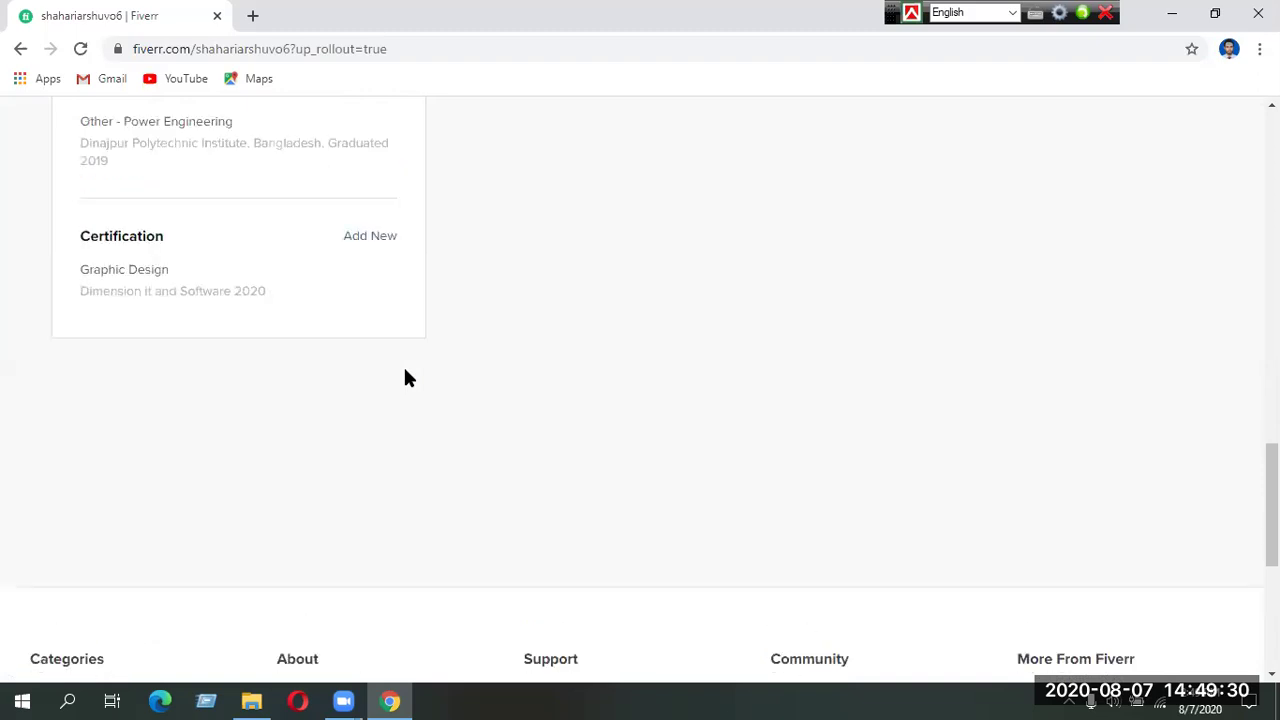
pyautogui.scroll(-1, 785, 345)
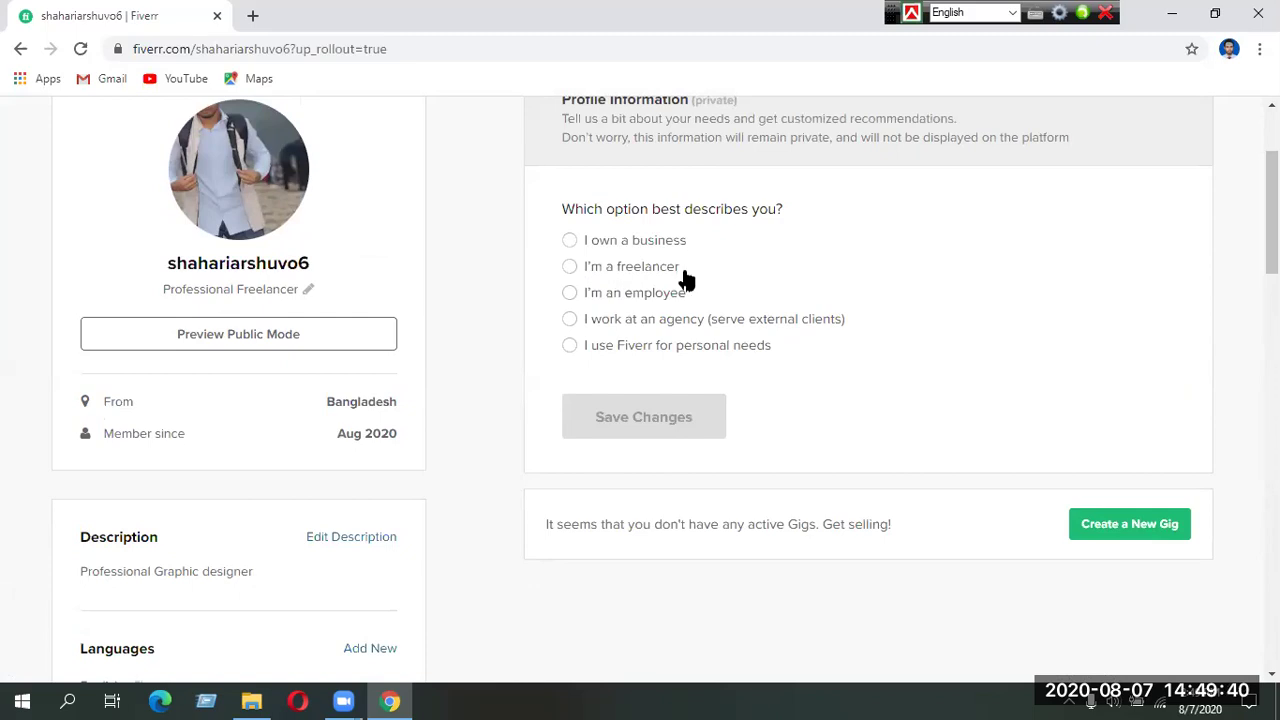
pyautogui.click(570, 270)
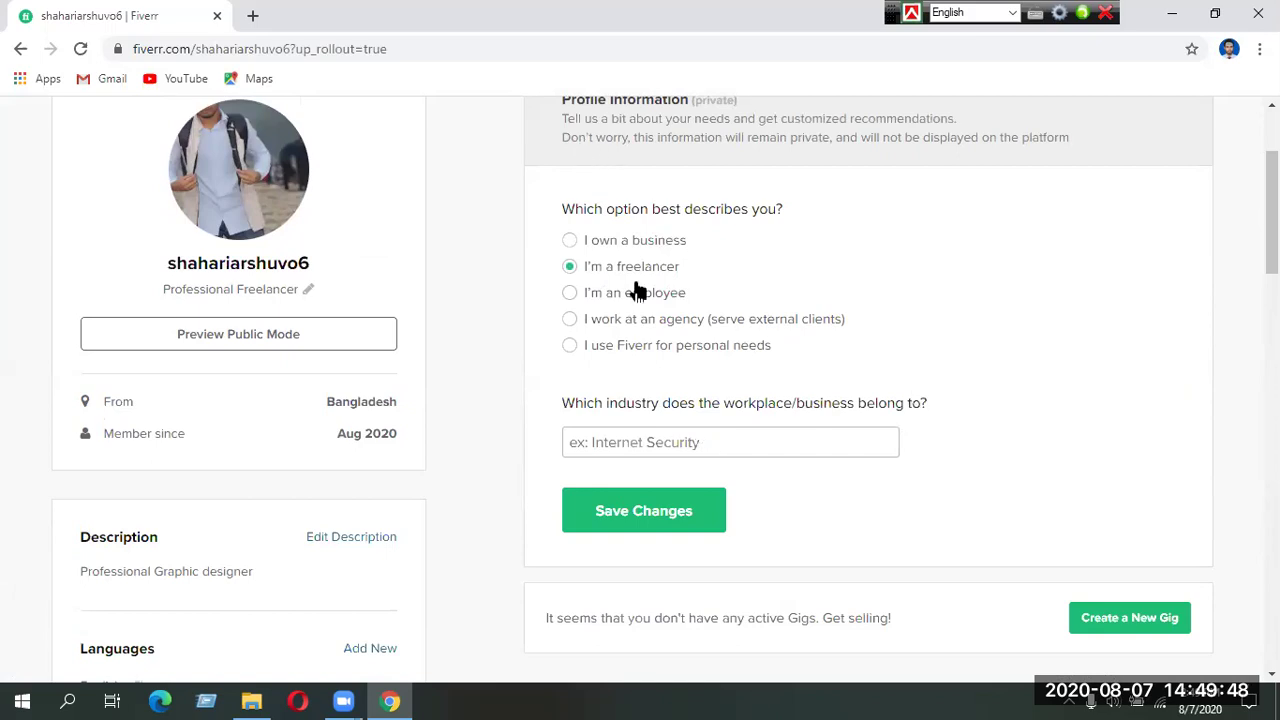
pyautogui.click(686, 448)
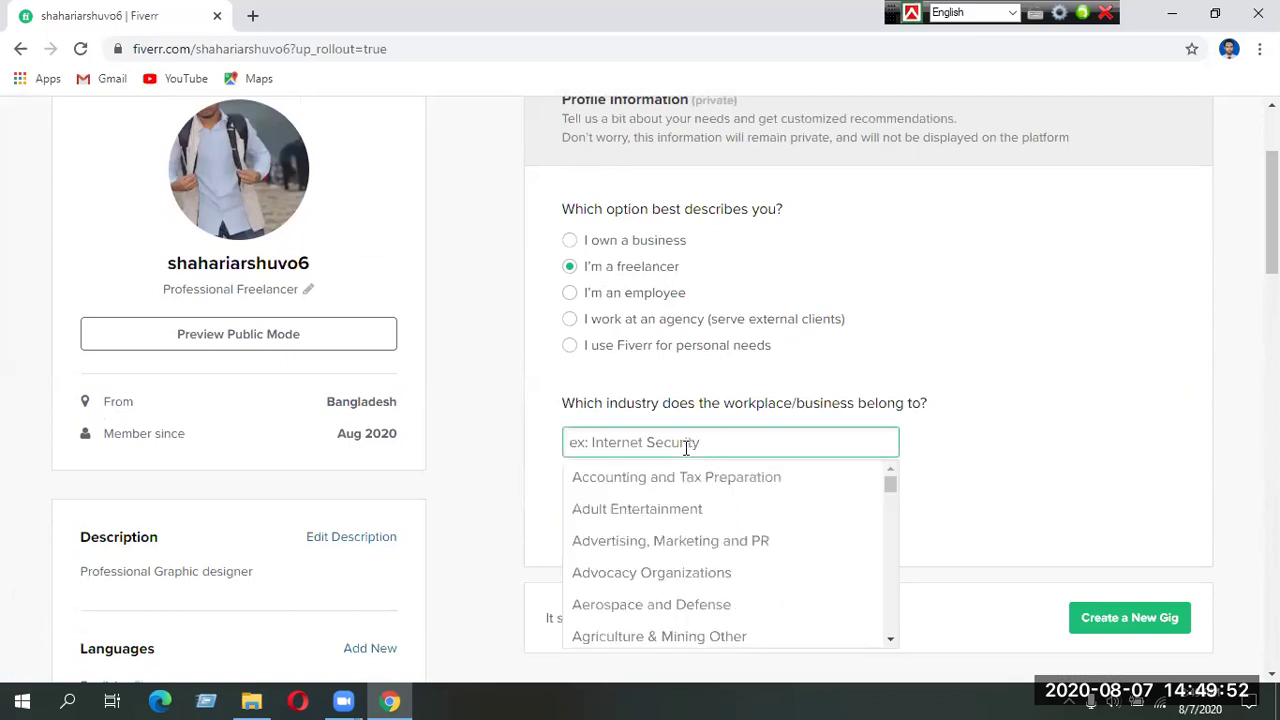
pyautogui.scroll(1, 688, 444)
pyautogui.scroll(-1, 682, 443)
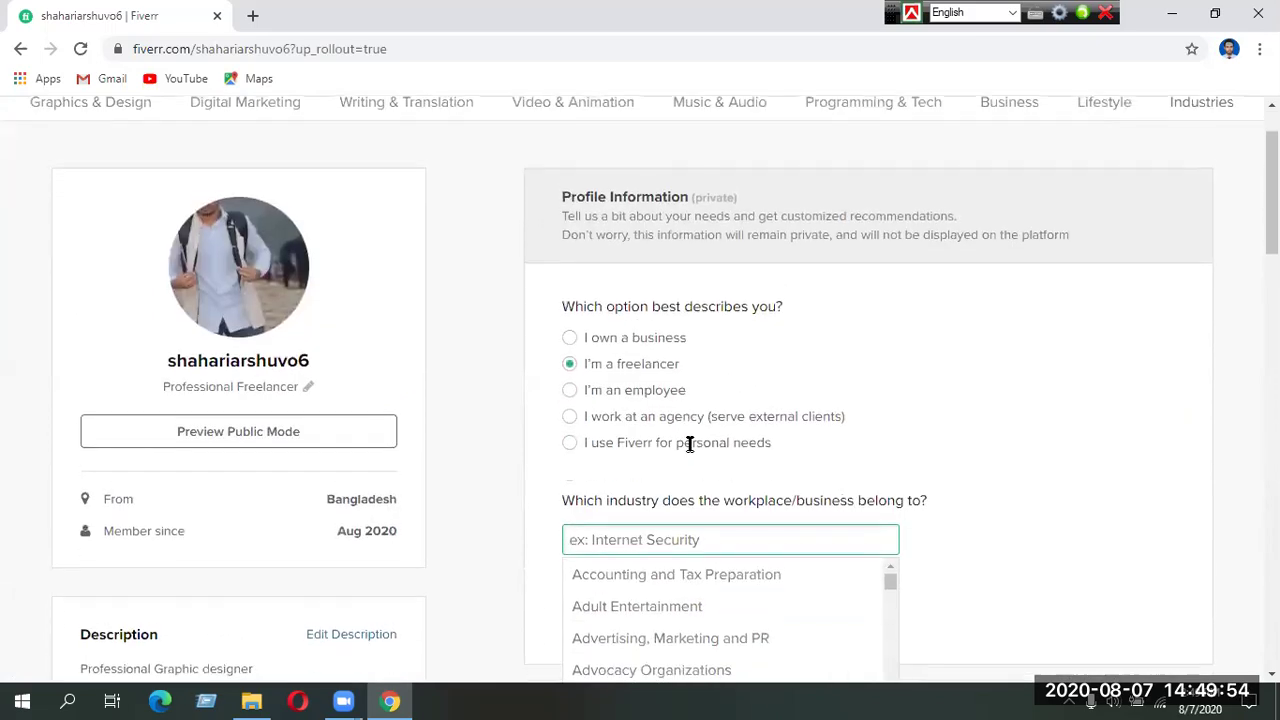
pyautogui.scroll(-1, 690, 444)
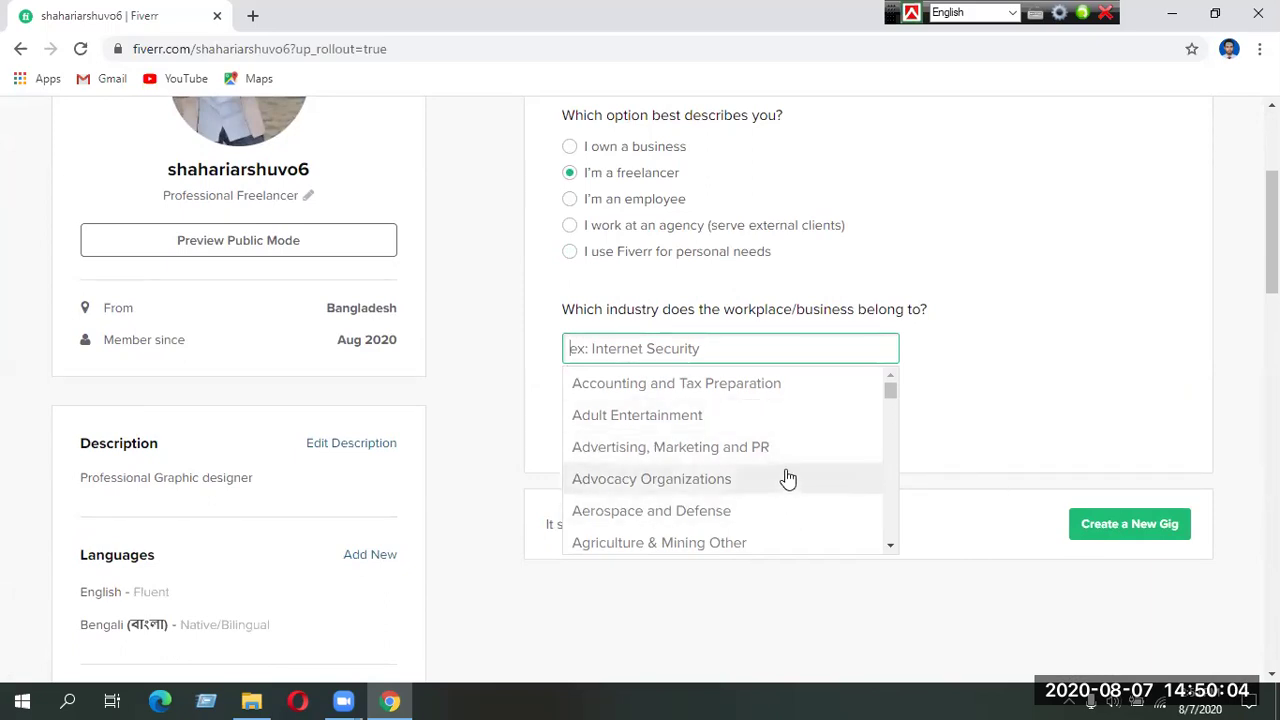
pyautogui.scroll(-1, 895, 398)
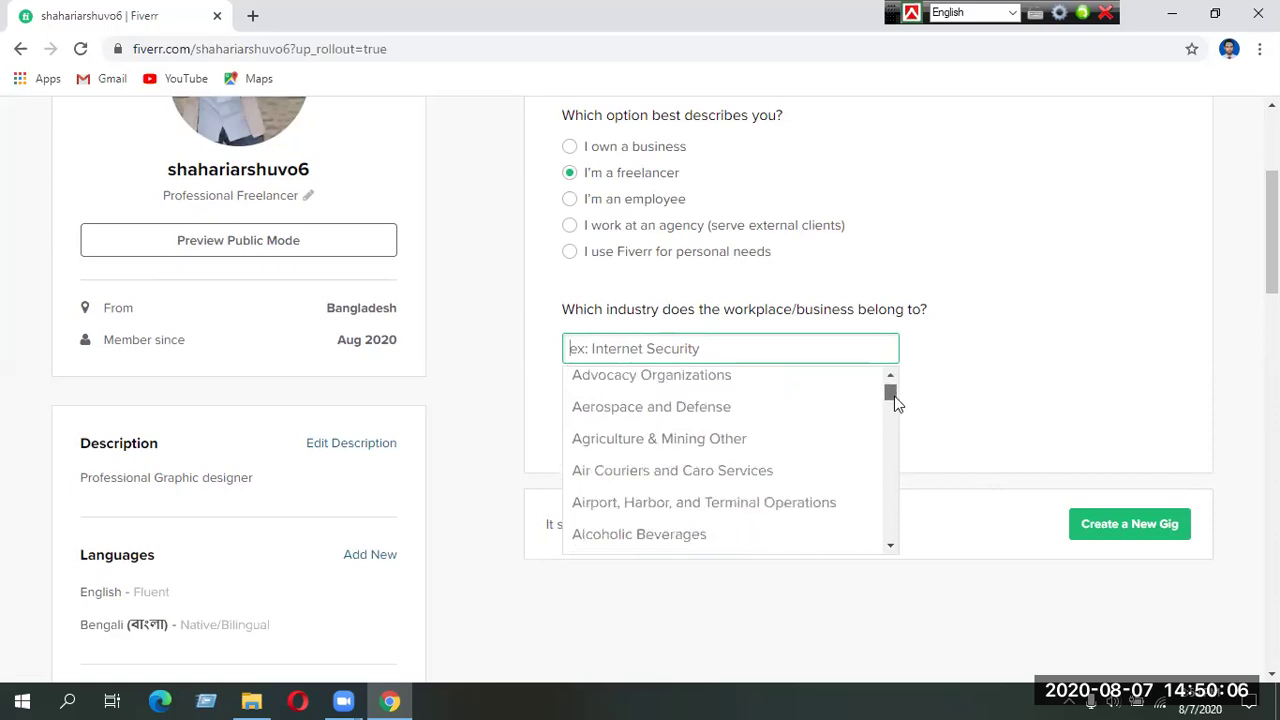
pyautogui.moveTo(895, 400); pyautogui.dragTo(896, 406)
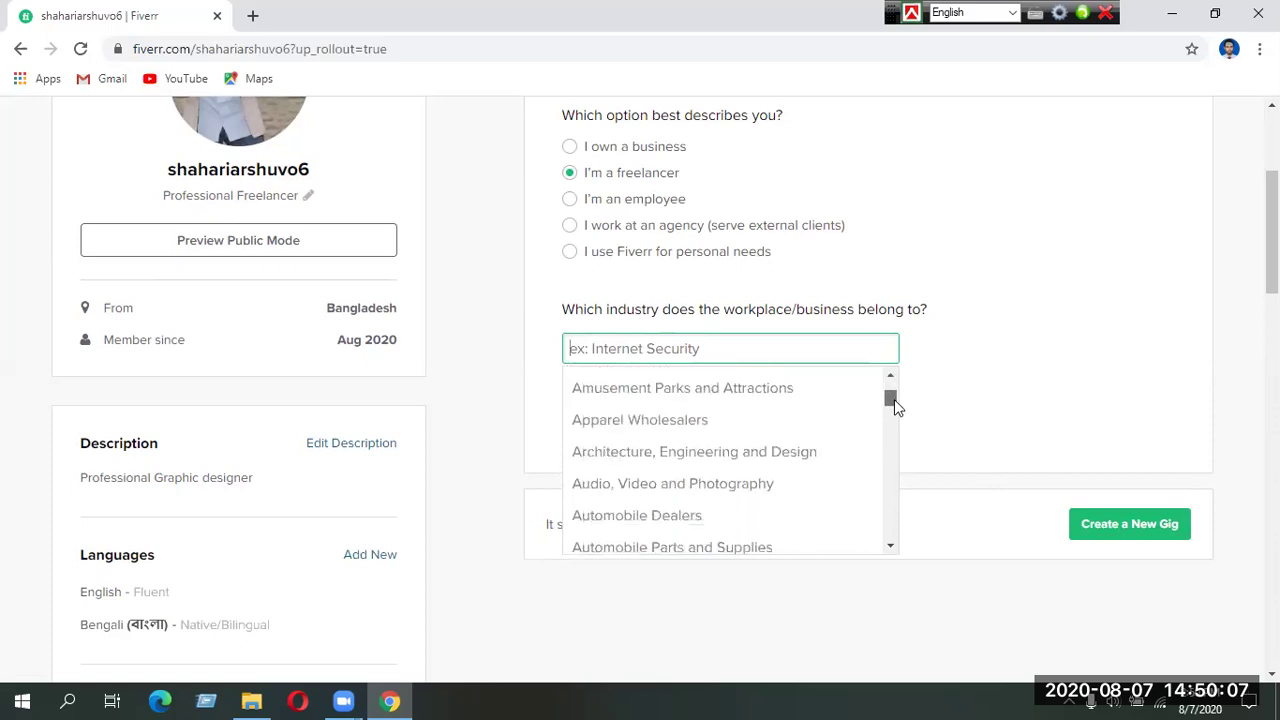
pyautogui.click(806, 470)
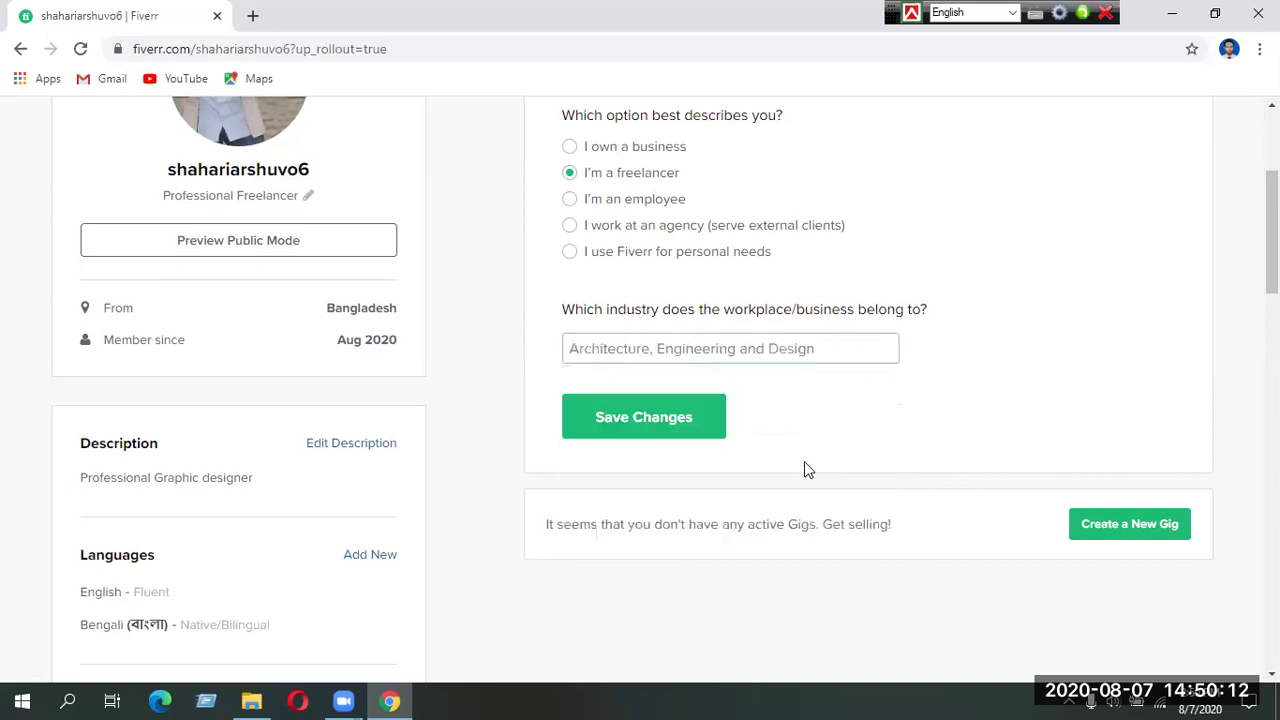
pyautogui.click(709, 426)
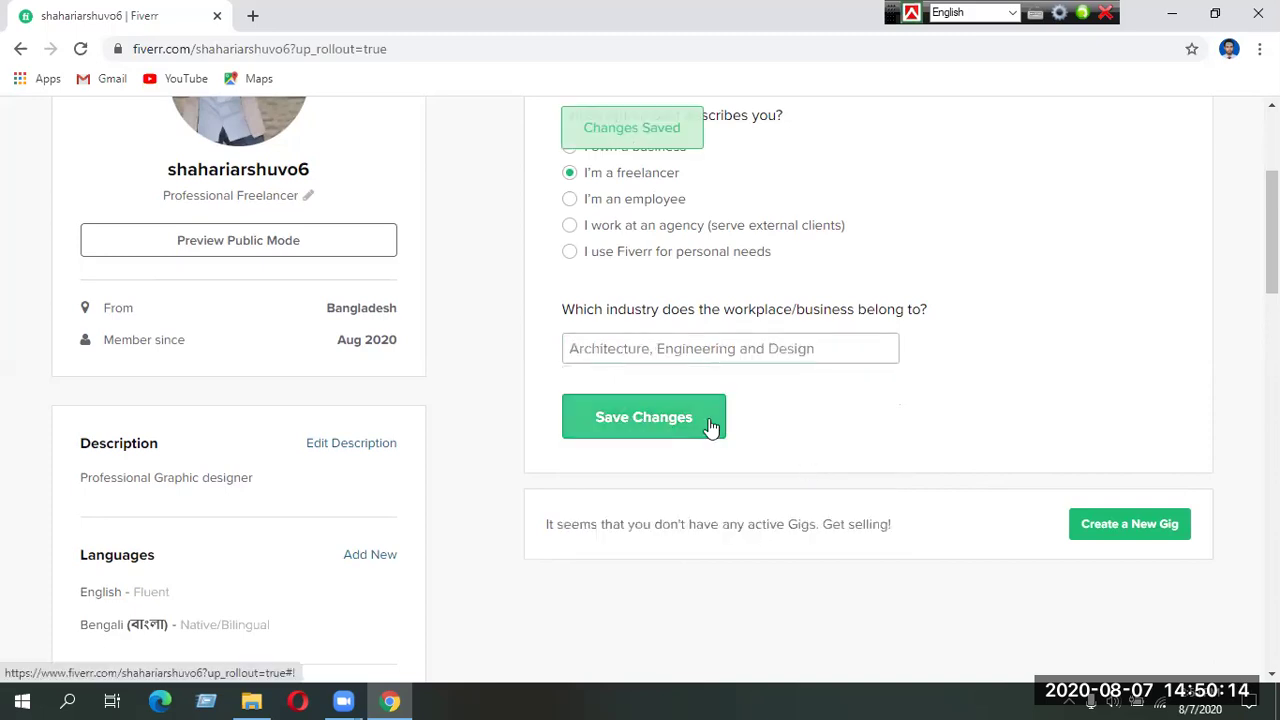
pyautogui.scroll(-1, 806, 437)
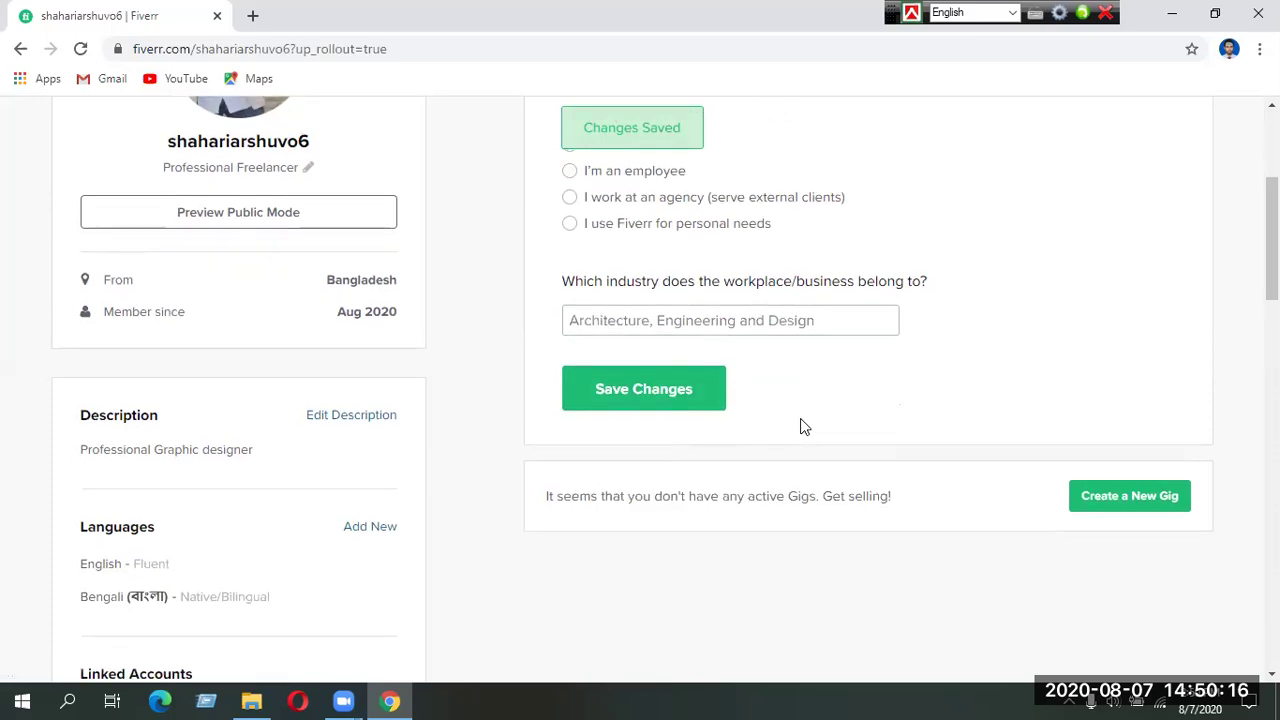
pyautogui.scroll(1, 803, 426)
pyautogui.scroll(1, 800, 425)
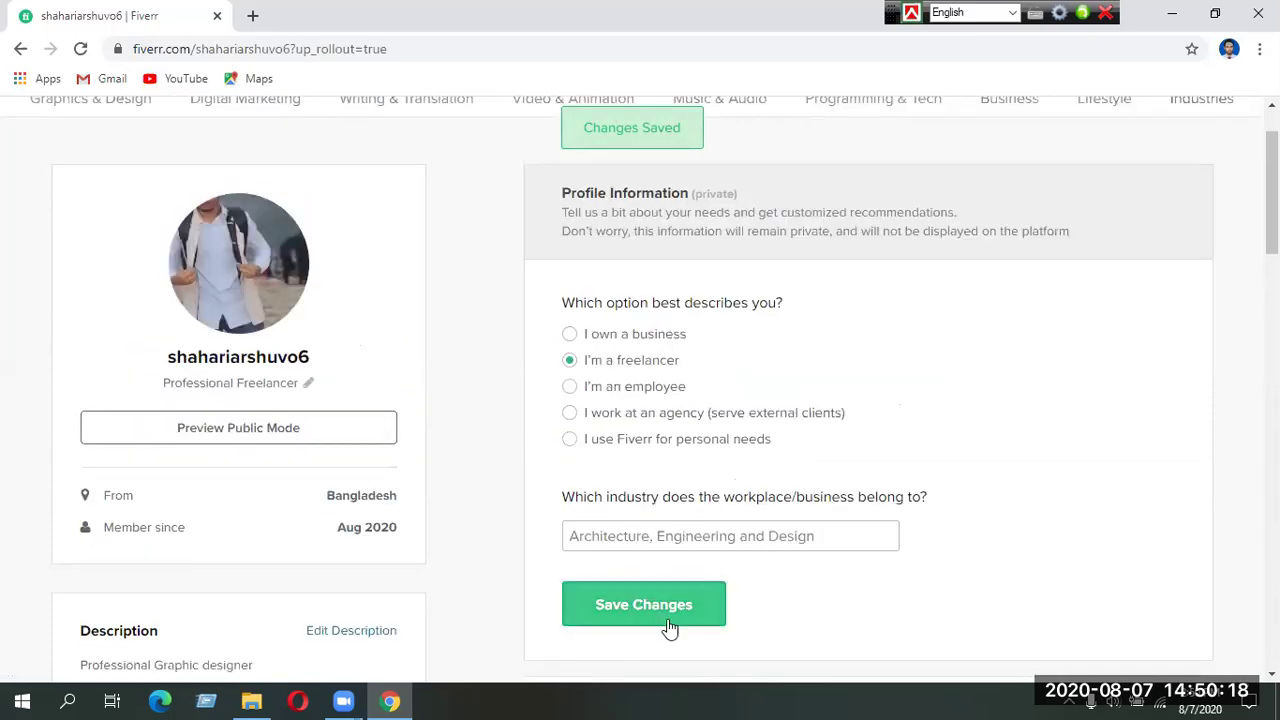
pyautogui.scroll(1, 715, 503)
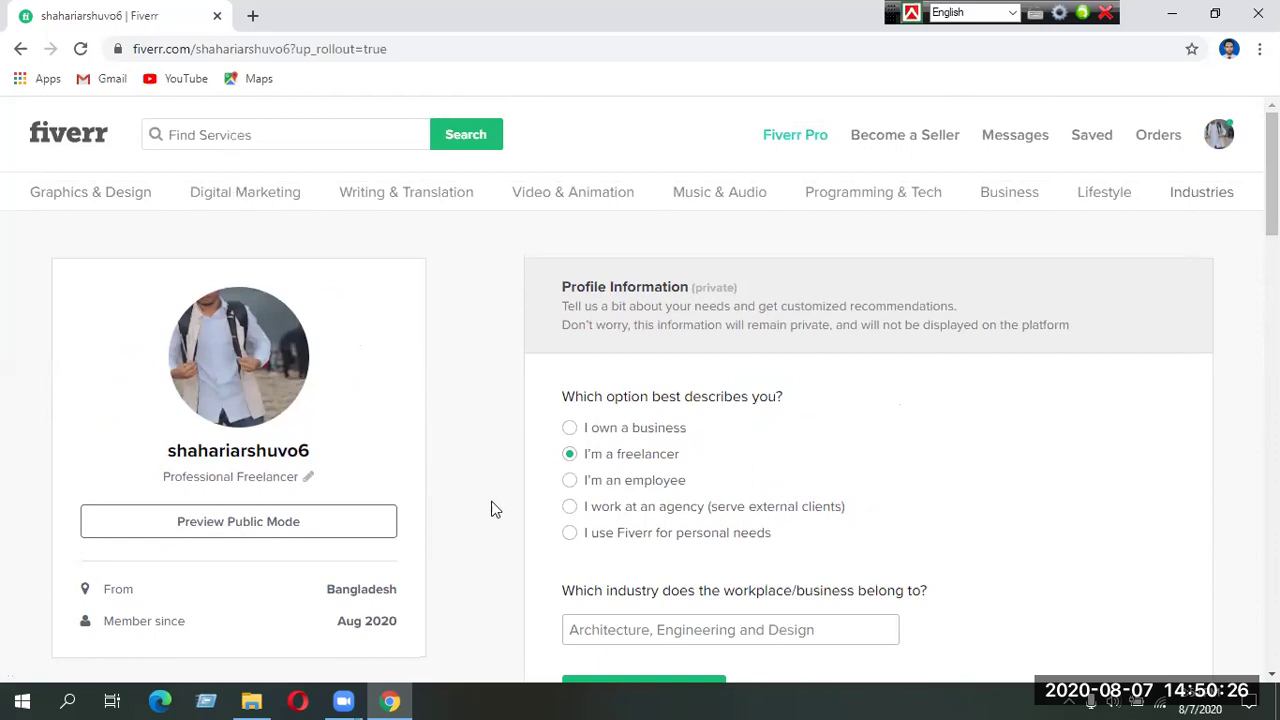
# In account Settings, autofill the full name, set Online Status to GO ONLINE, and save.
pyautogui.click(1219, 140)
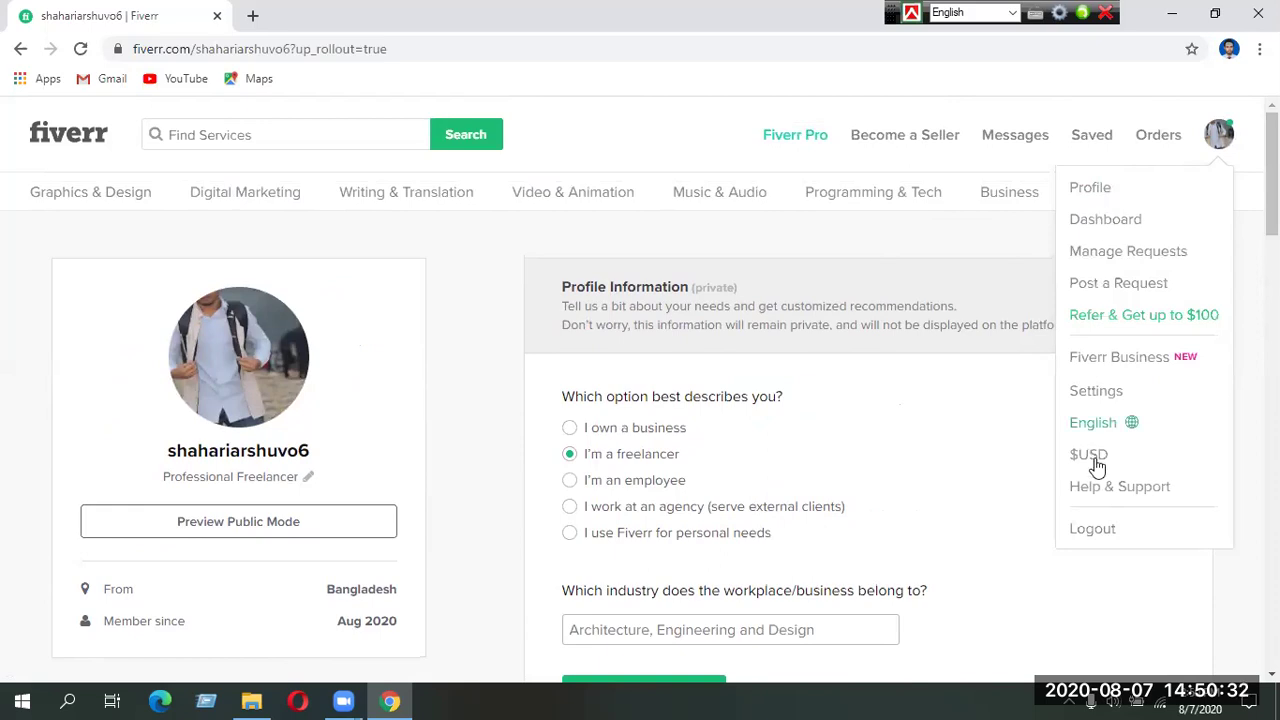
pyautogui.click(1100, 391)
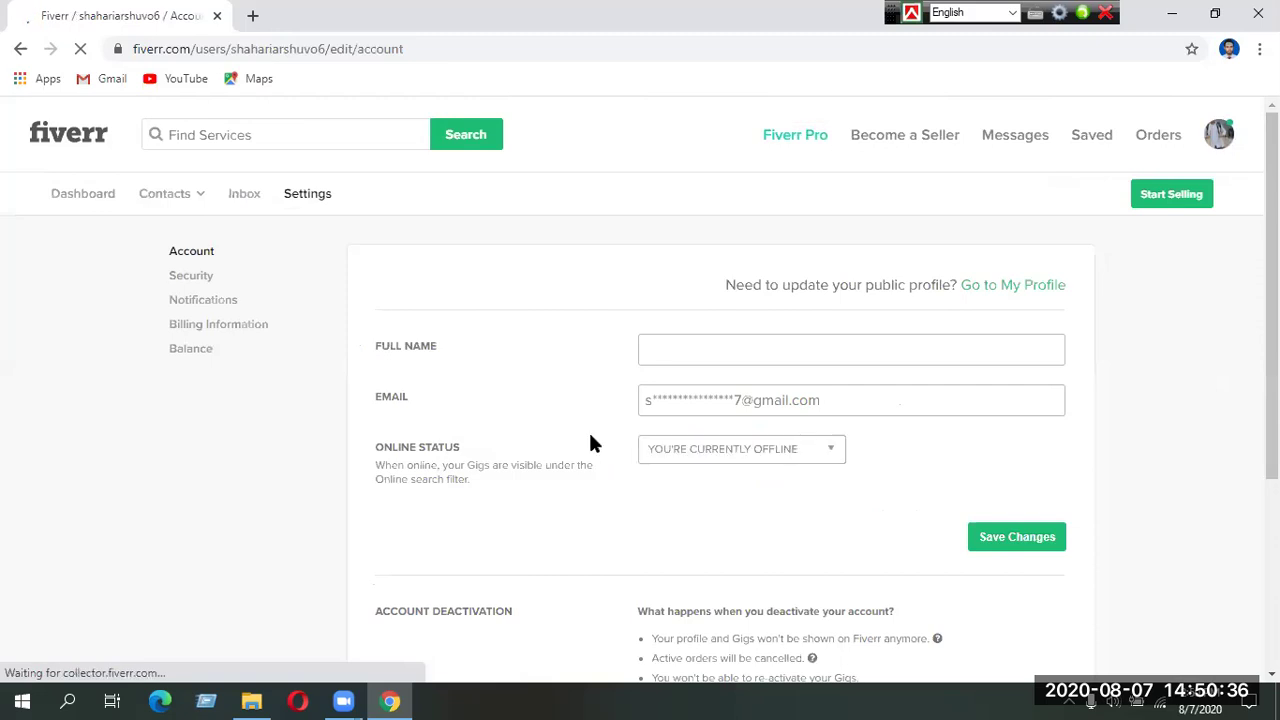
pyautogui.scroll(-1, 508, 443)
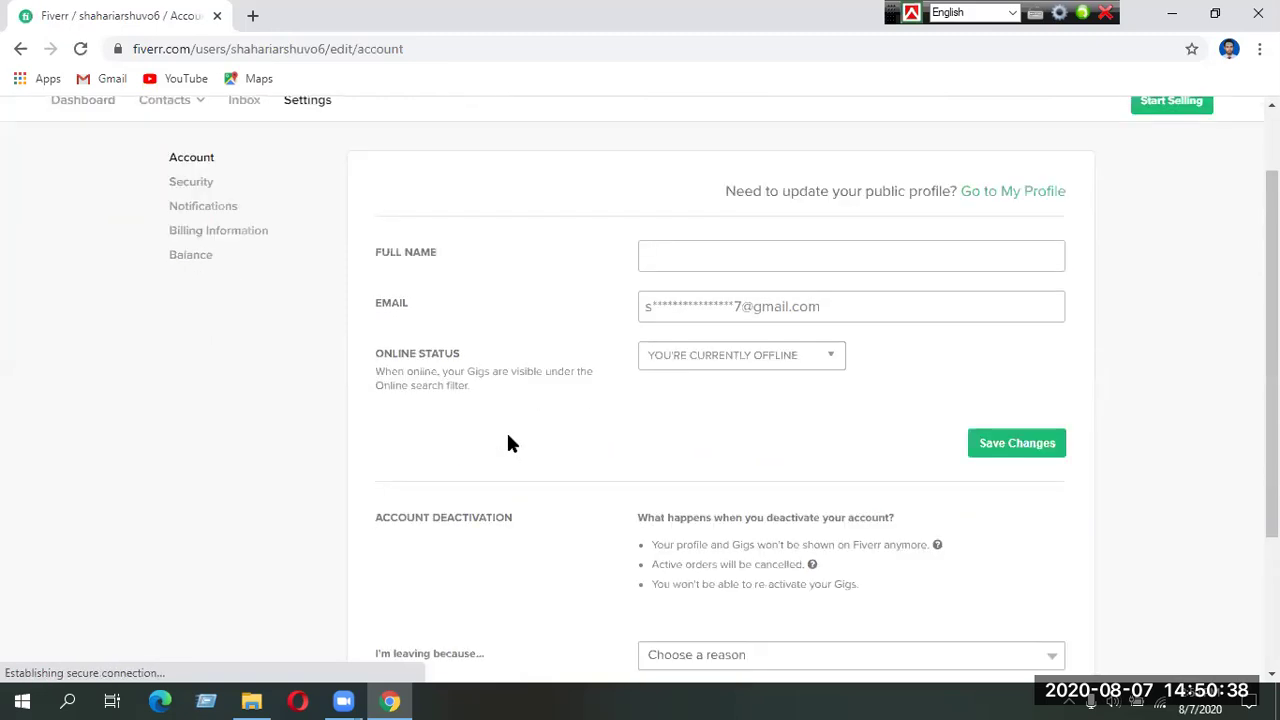
pyautogui.click(669, 252)
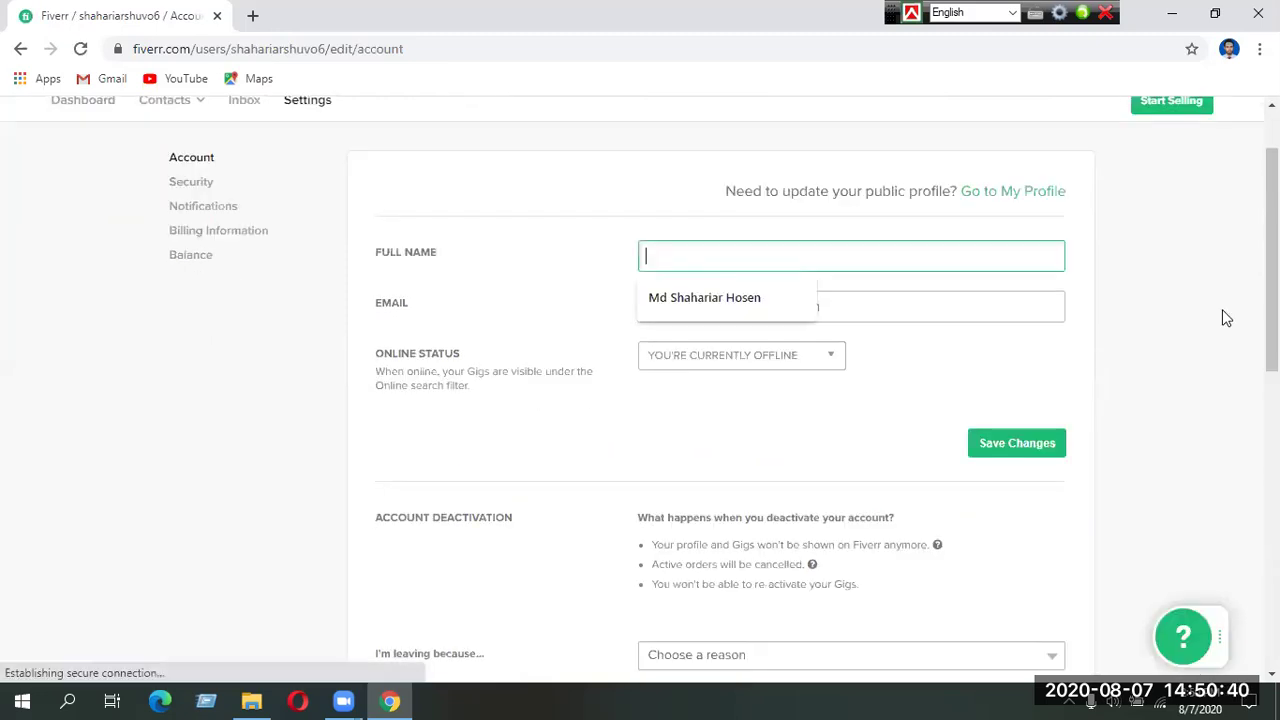
pyautogui.click(755, 316)
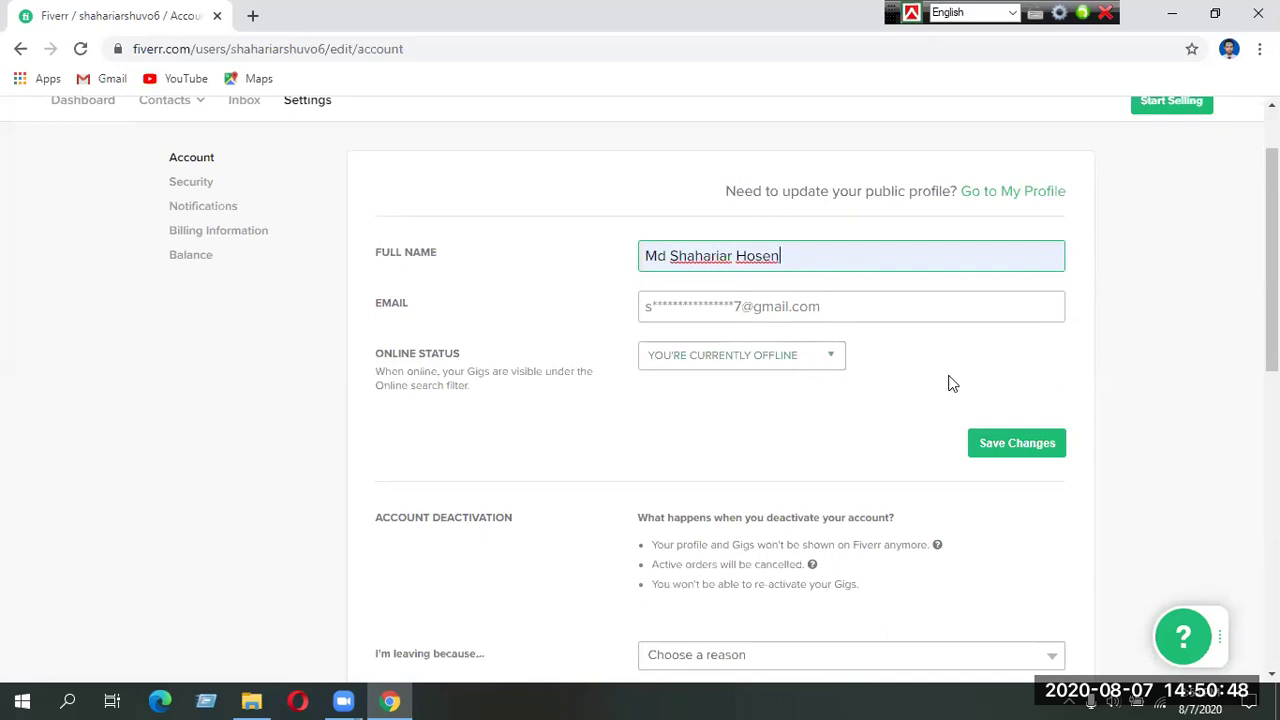
pyautogui.click(831, 373)
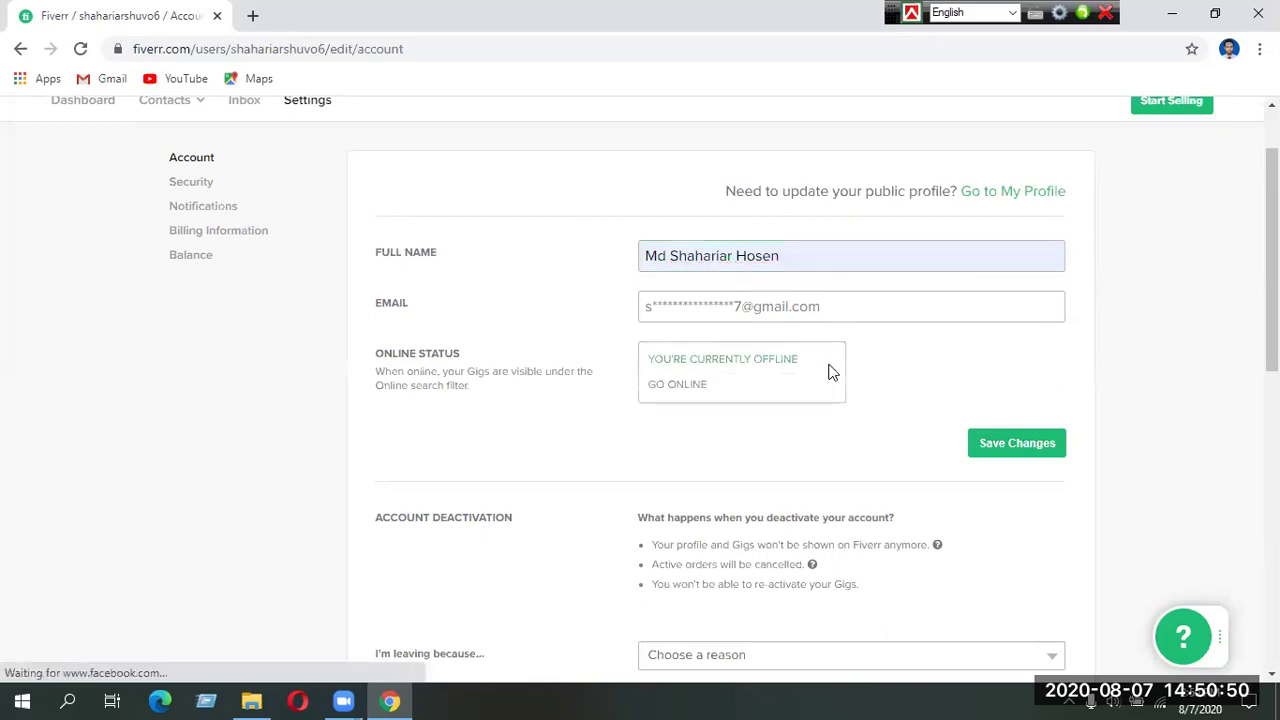
pyautogui.click(692, 396)
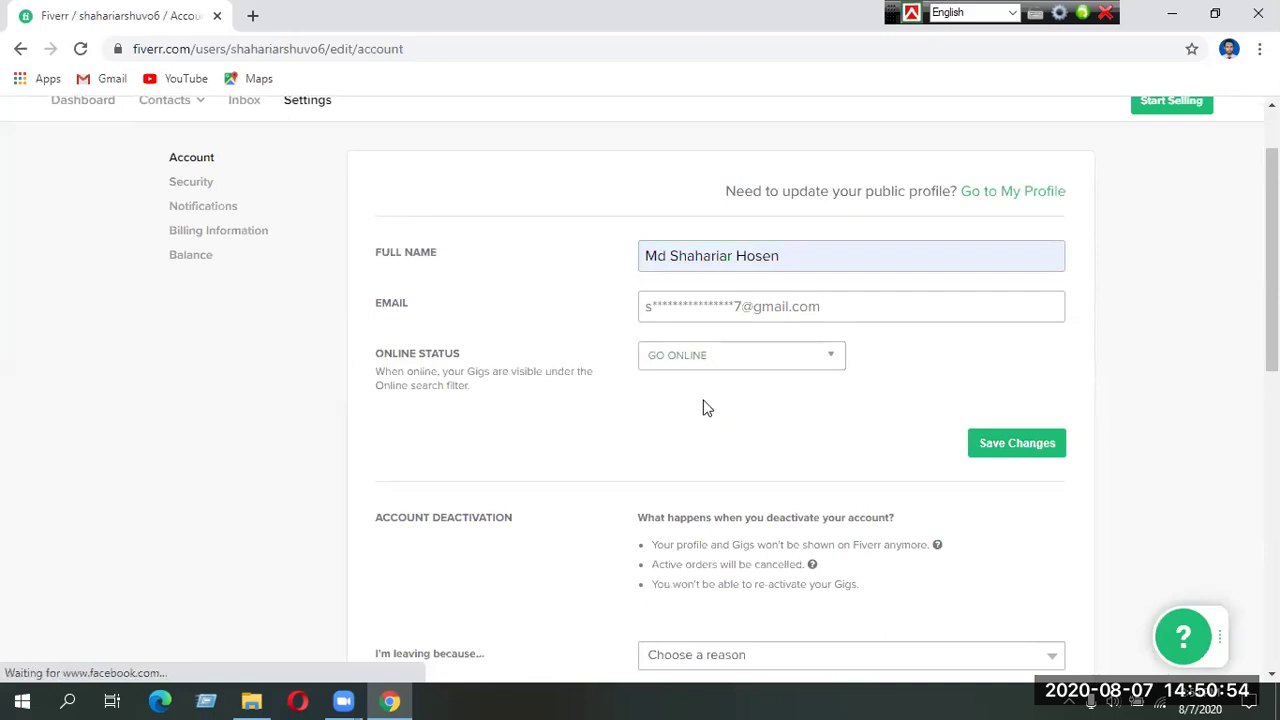
pyautogui.click(994, 445)
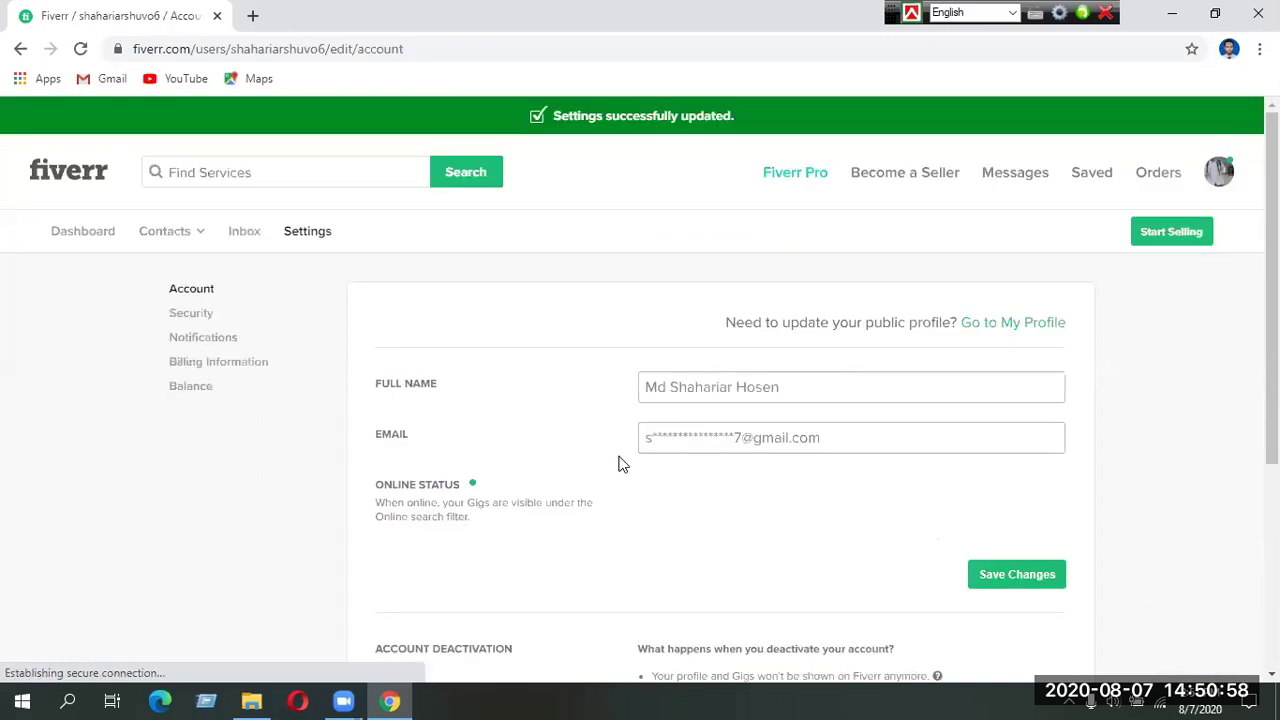
# Scroll down the settings page and open the Security settings.
pyautogui.scroll(-1, 708, 453)
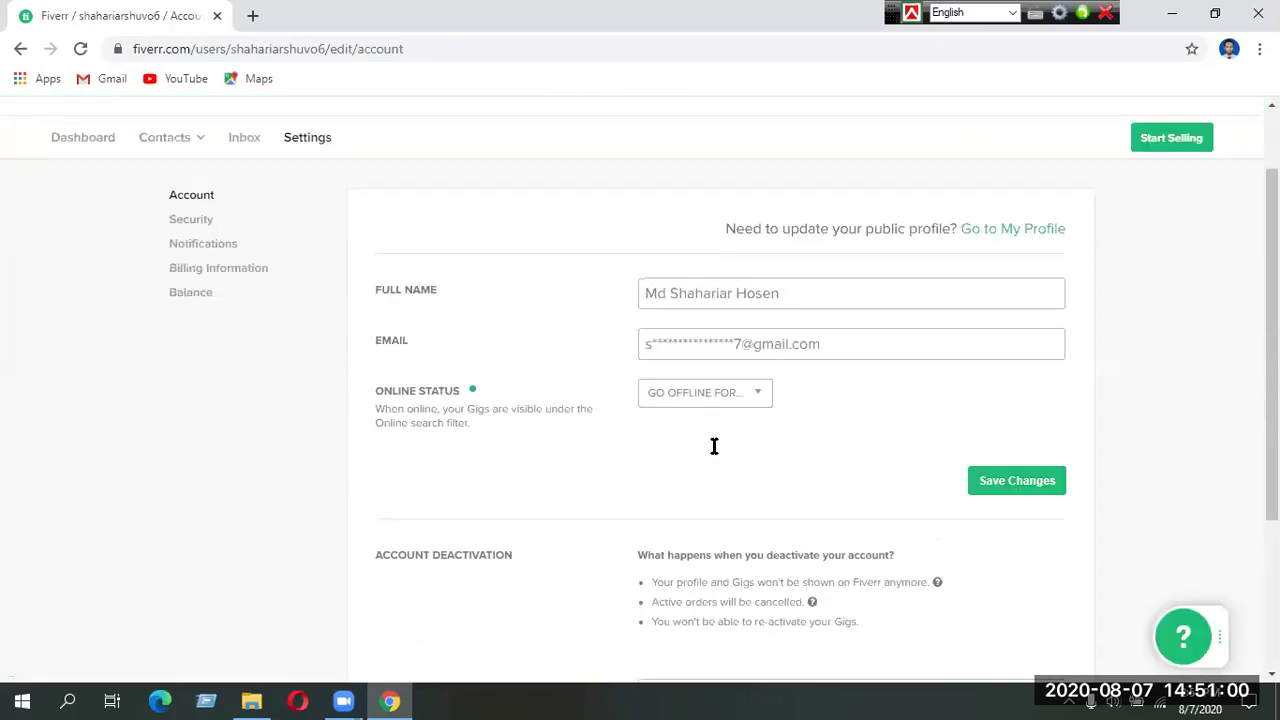
pyautogui.scroll(-1, 712, 455)
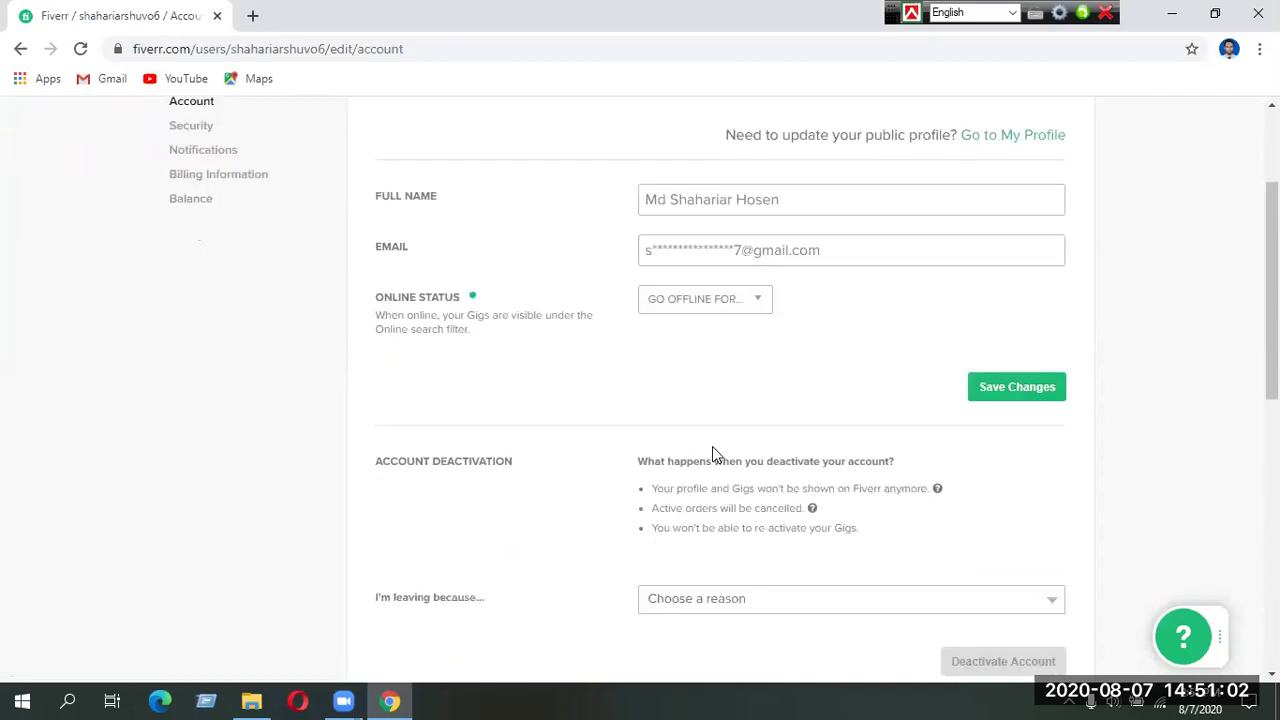
pyautogui.scroll(-6, 712, 451)
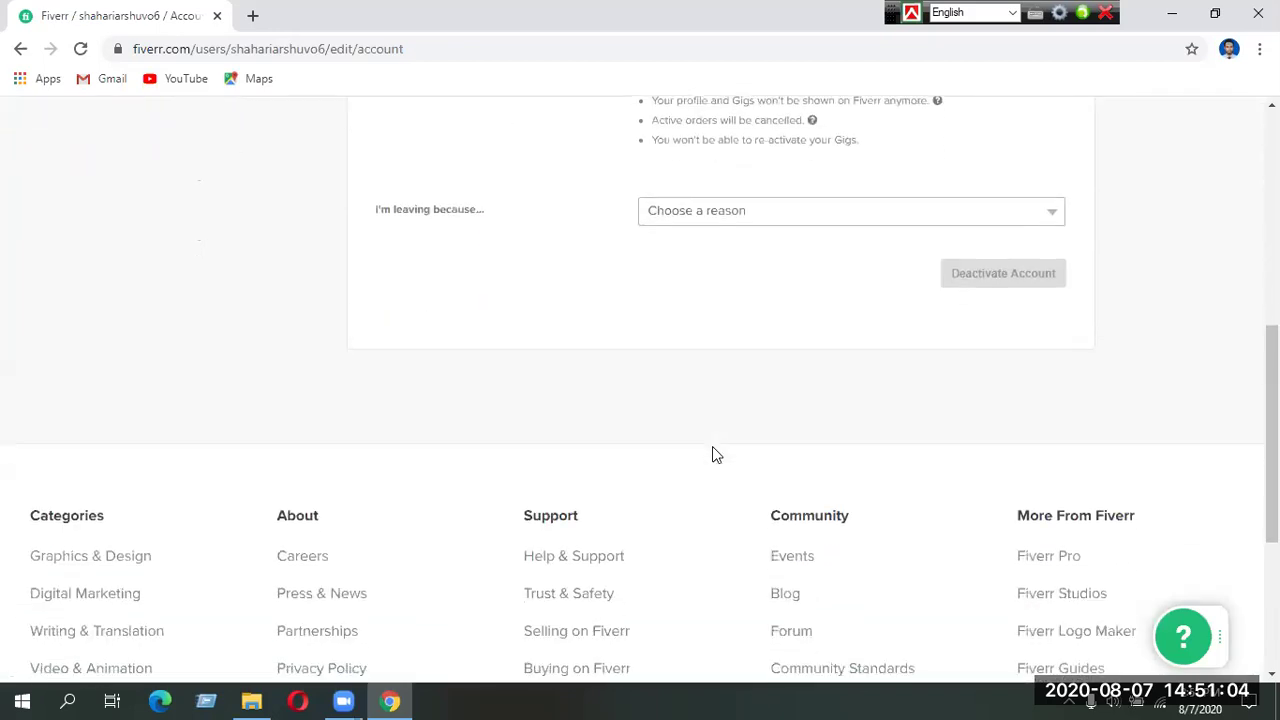
pyautogui.moveTo(1272, 450); pyautogui.dragTo(1272, 176)
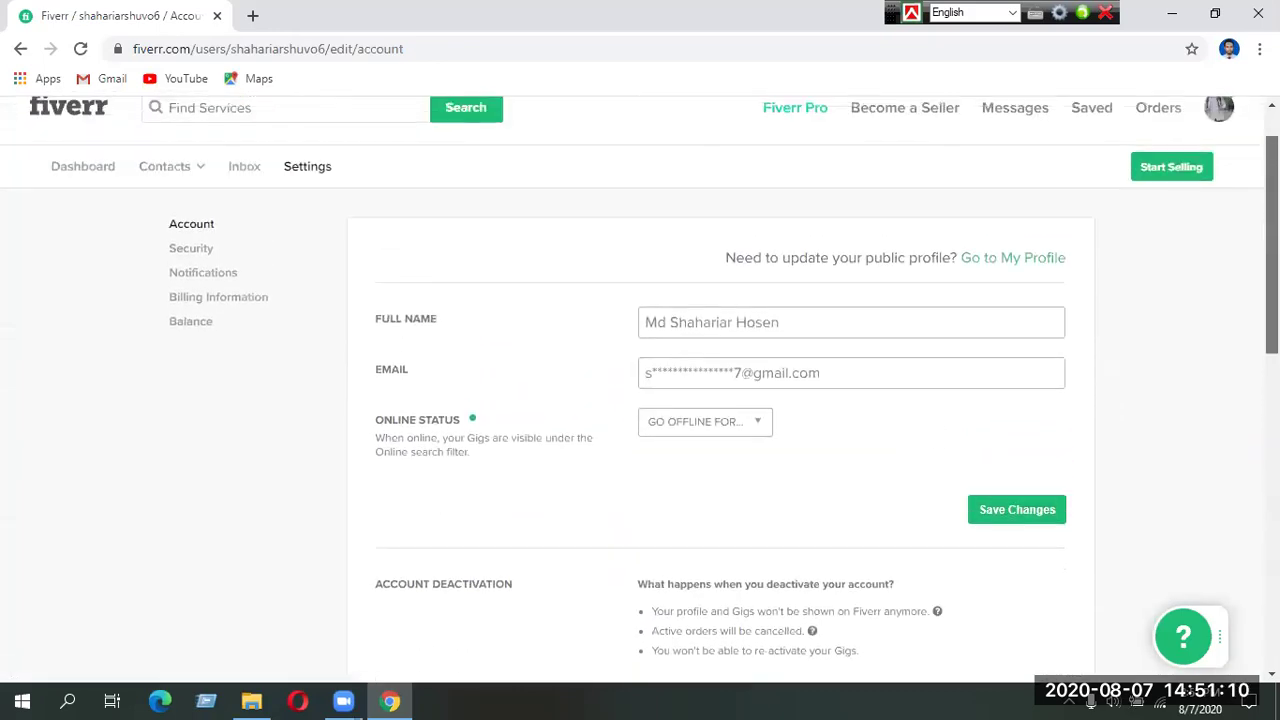
pyautogui.click(204, 256)
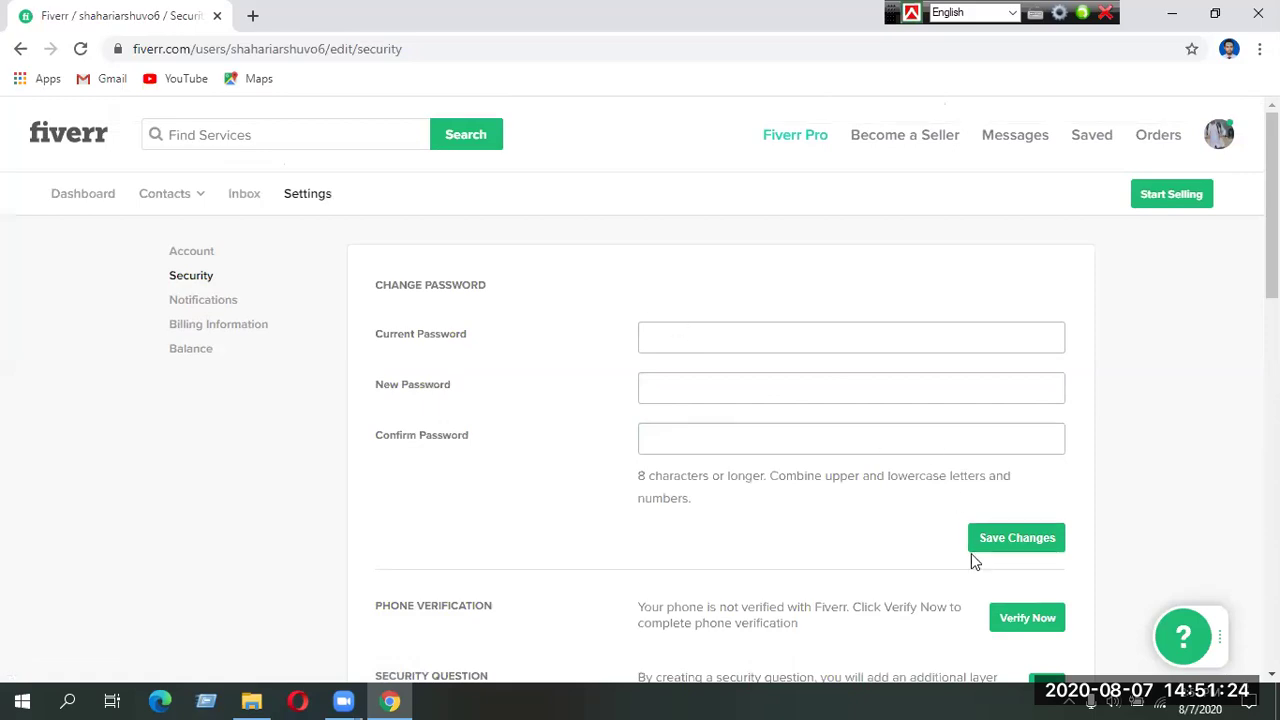
# Scroll the Security settings down to the Phone Verification section.
pyautogui.moveTo(1272, 205); pyautogui.dragTo(1272, 295)
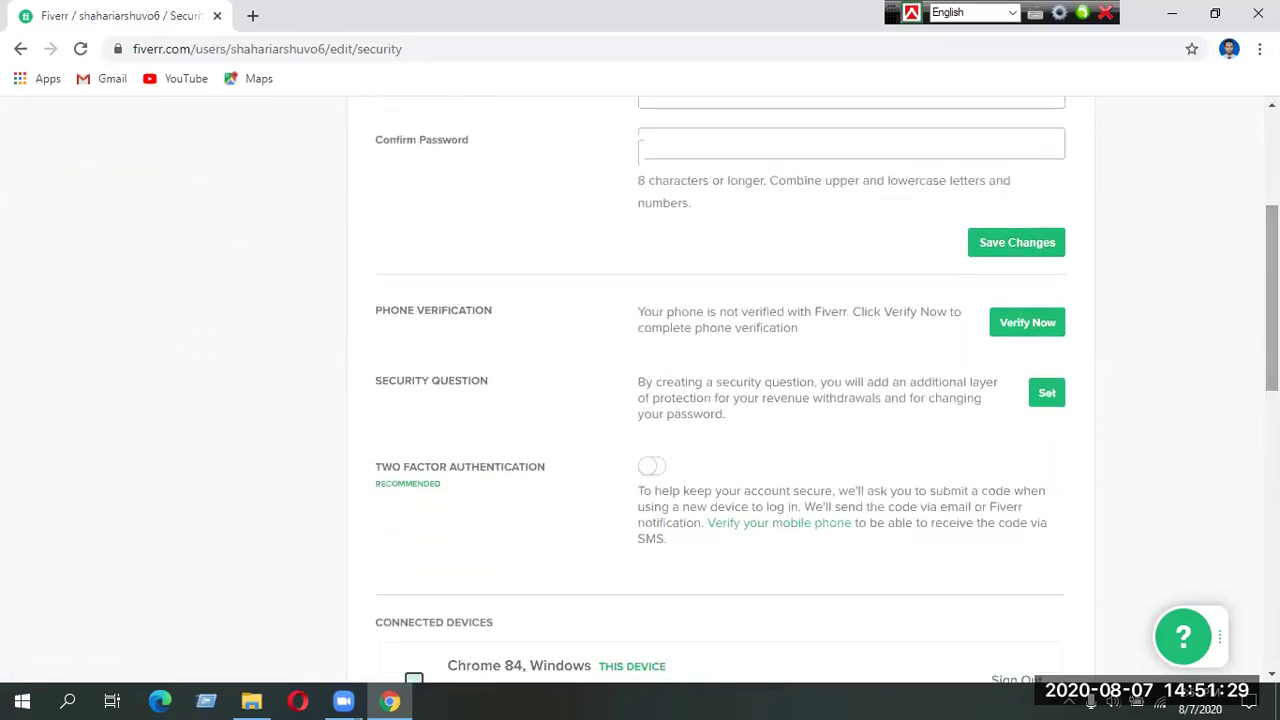
# Enter the account's phone number and request a verification code by SMS.
pyautogui.click(1035, 326)
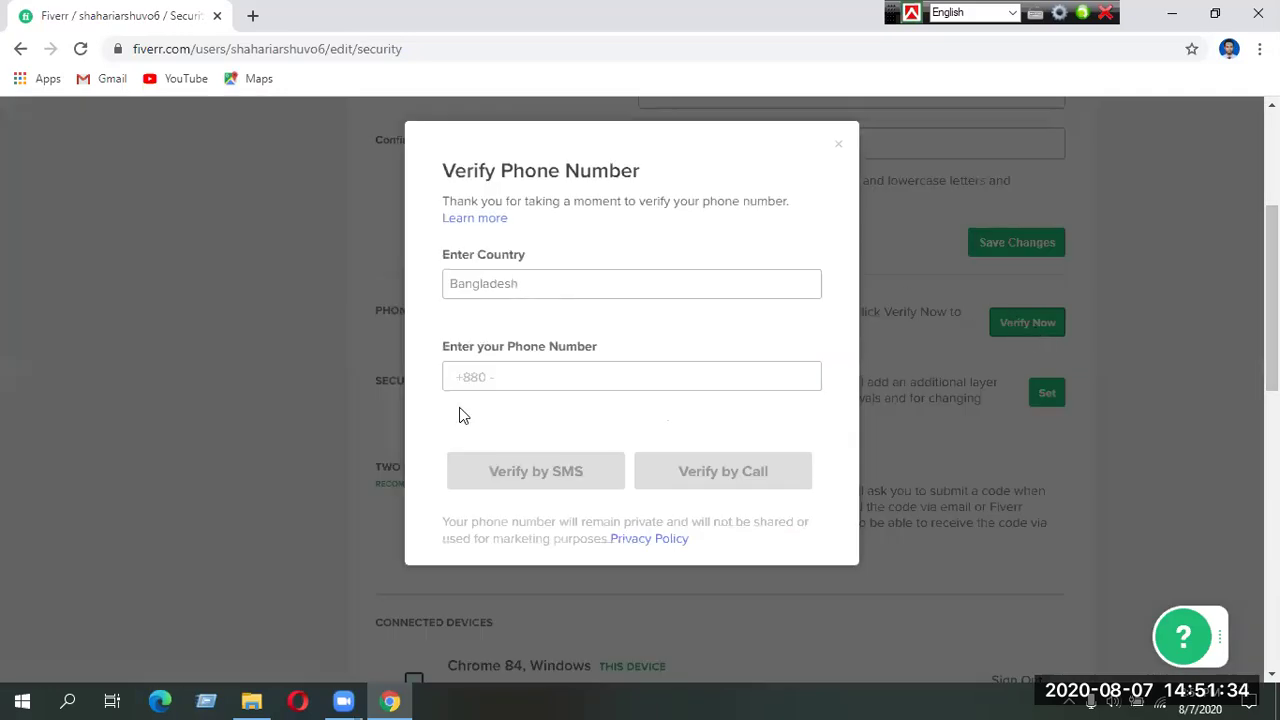
pyautogui.click(525, 381)
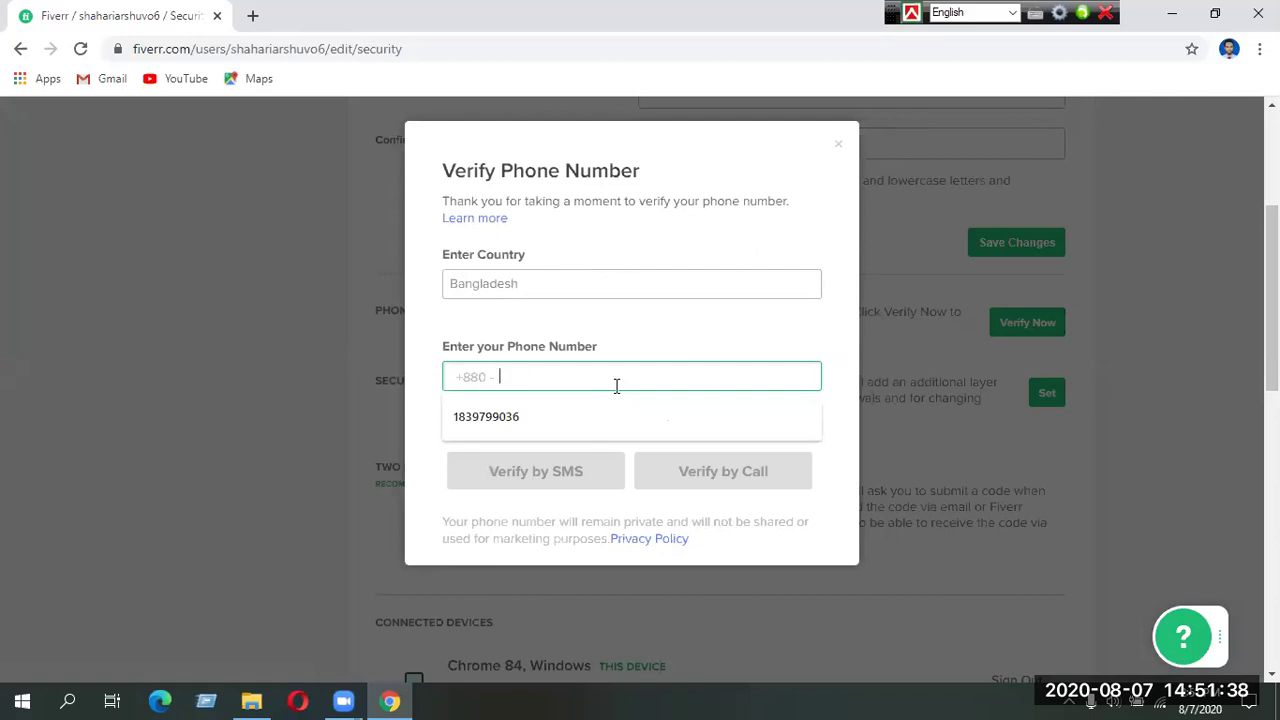
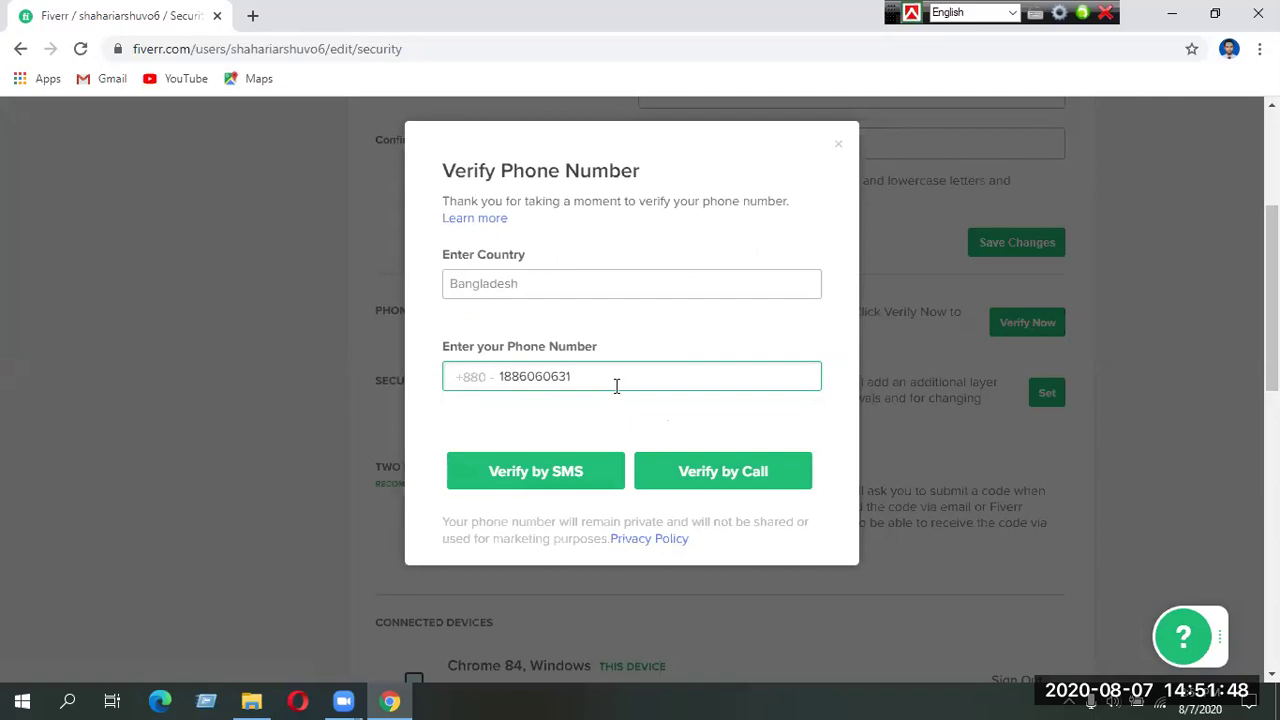
pyautogui.click(583, 468)
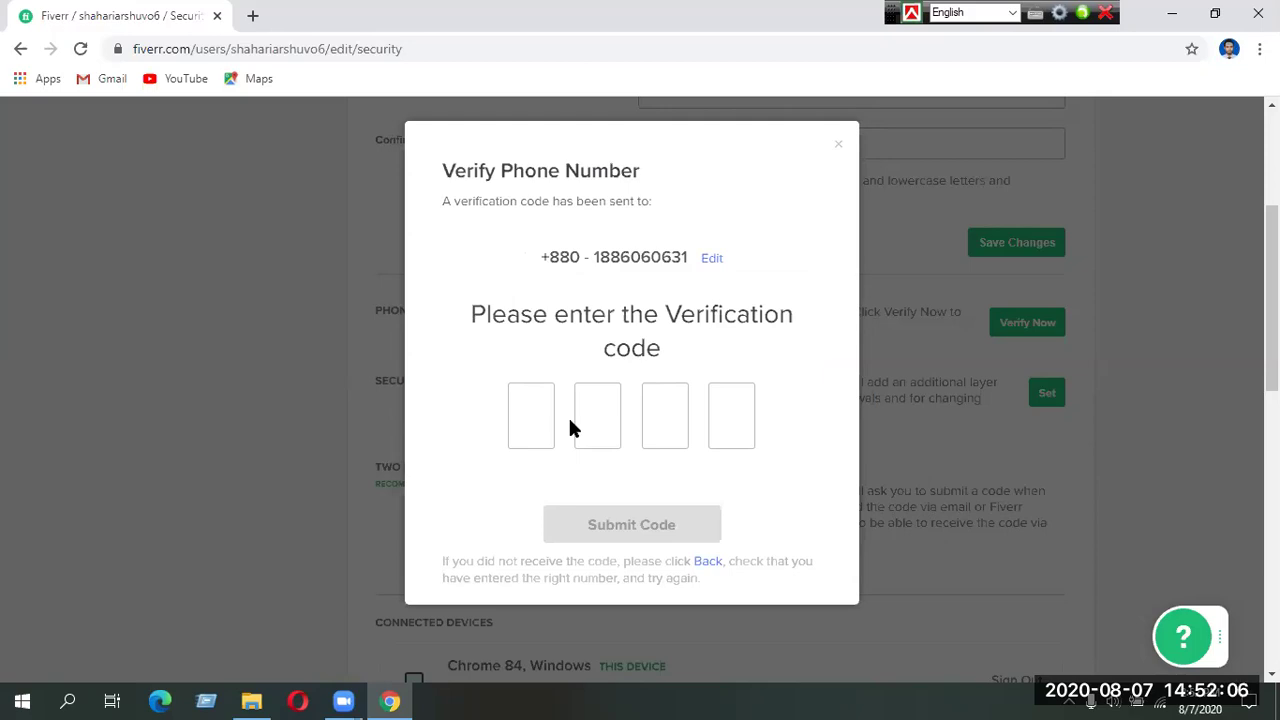
# Submit the 4-digit SMS verification code and dismiss the success message.
pyautogui.click(530, 390)
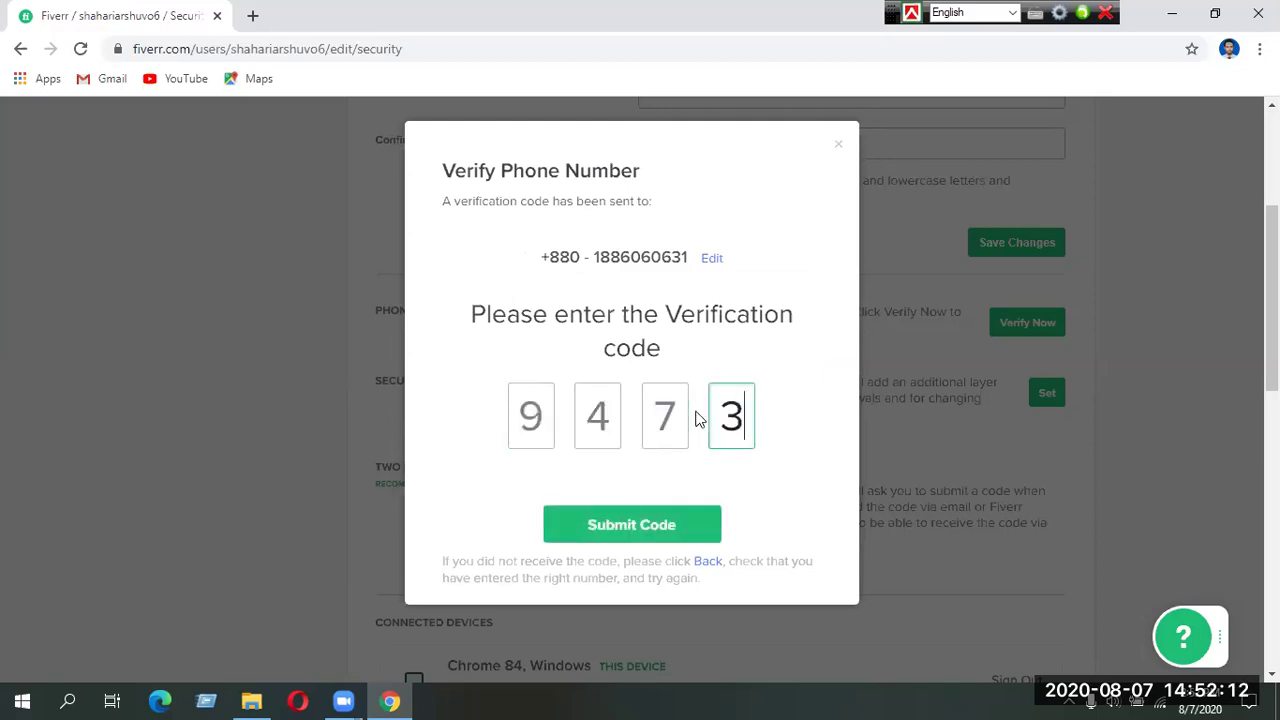
pyautogui.click(620, 524)
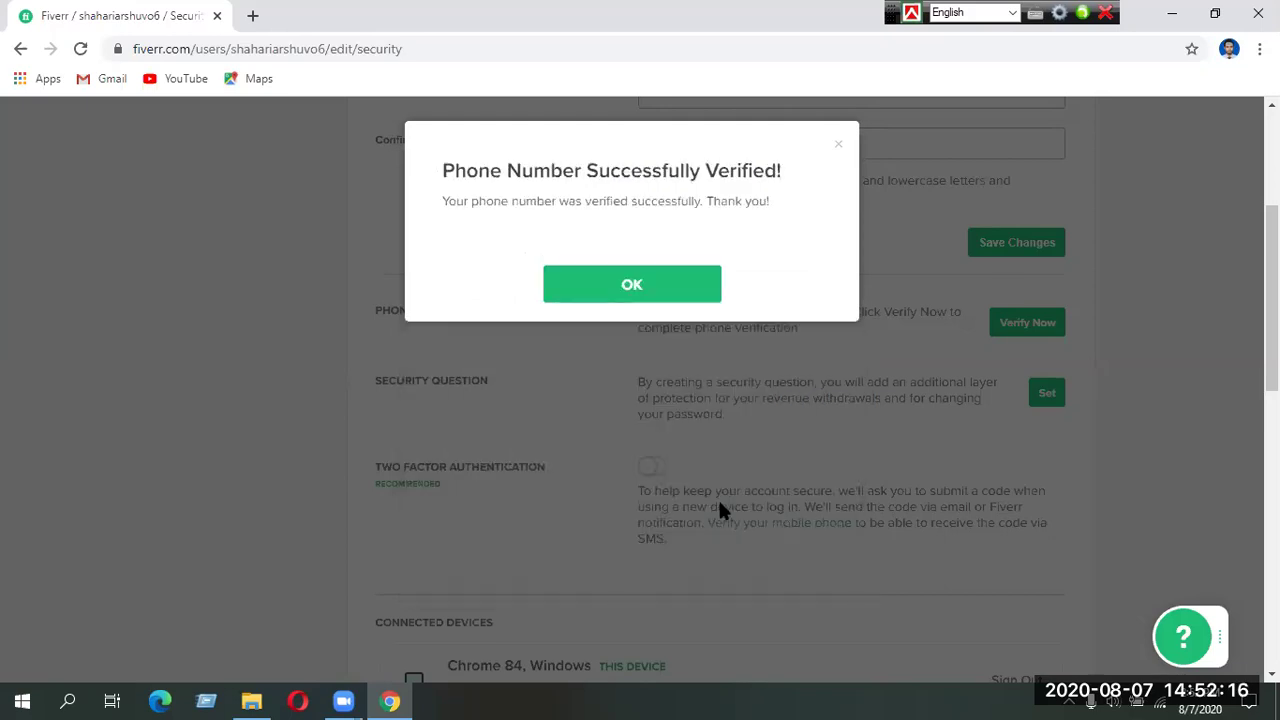
pyautogui.click(631, 284)
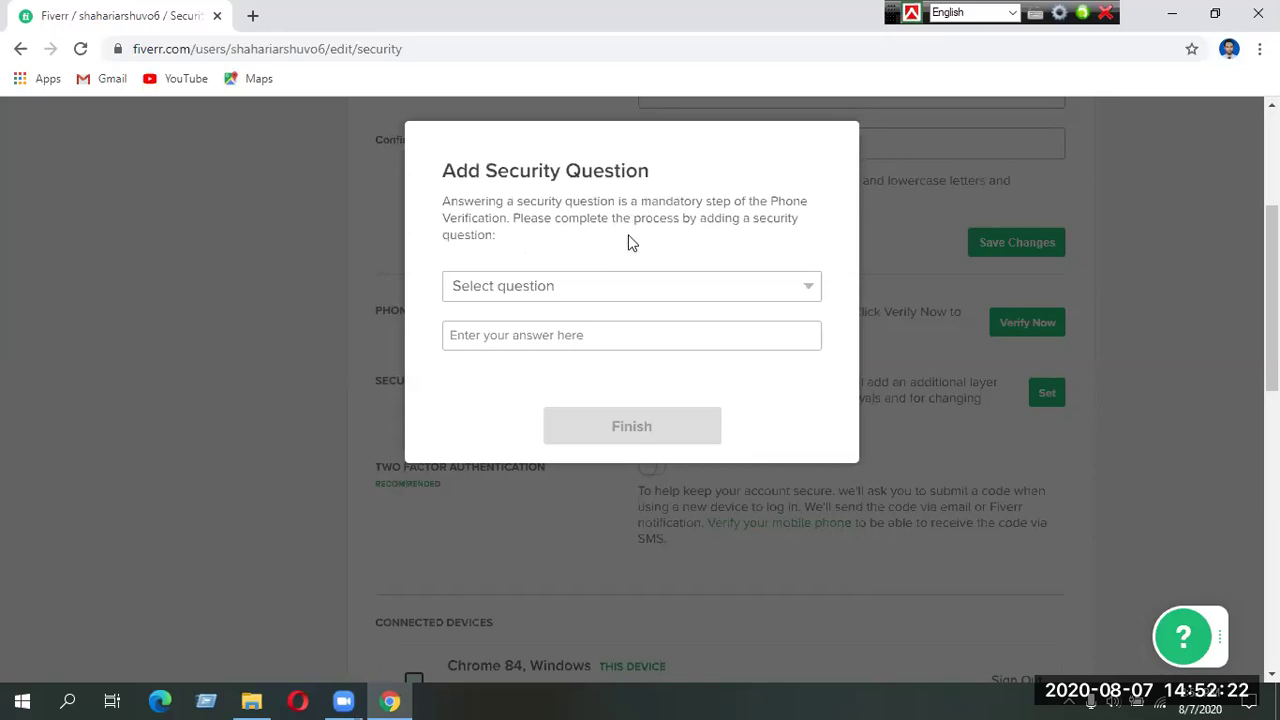
# Set the elementary school security question with its answer and confirm.
pyautogui.click(806, 294)
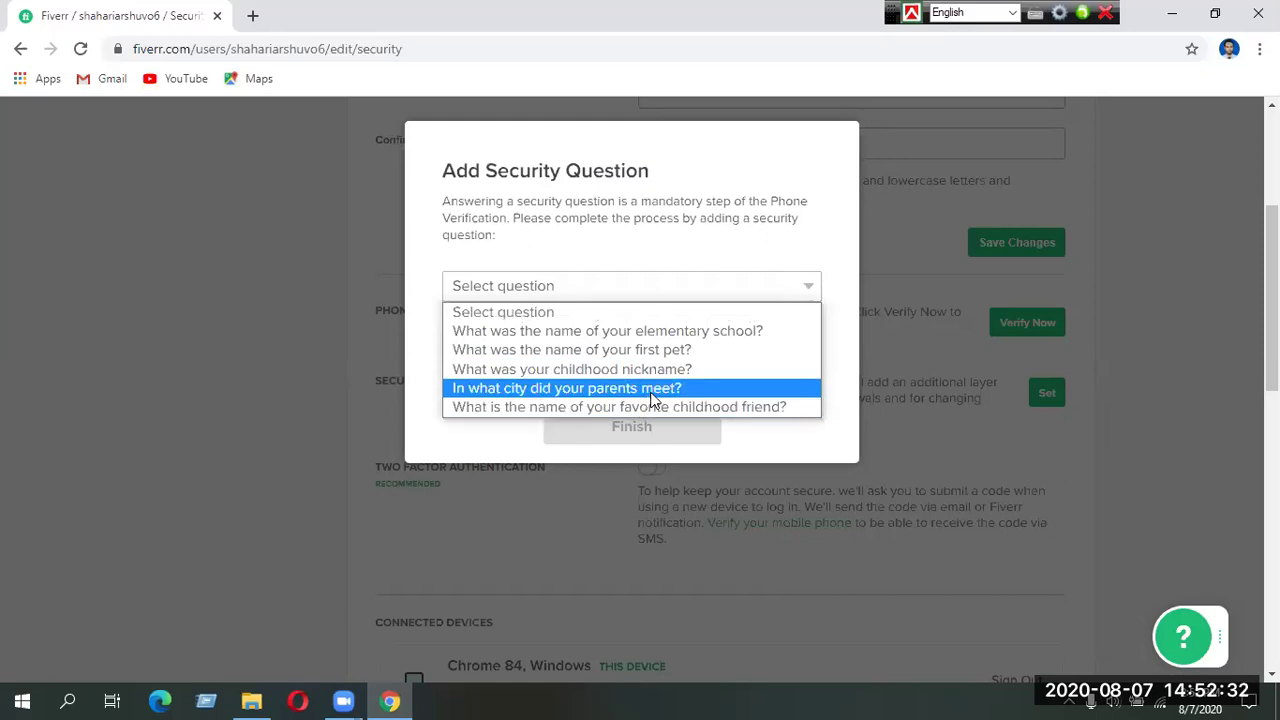
pyautogui.click(675, 335)
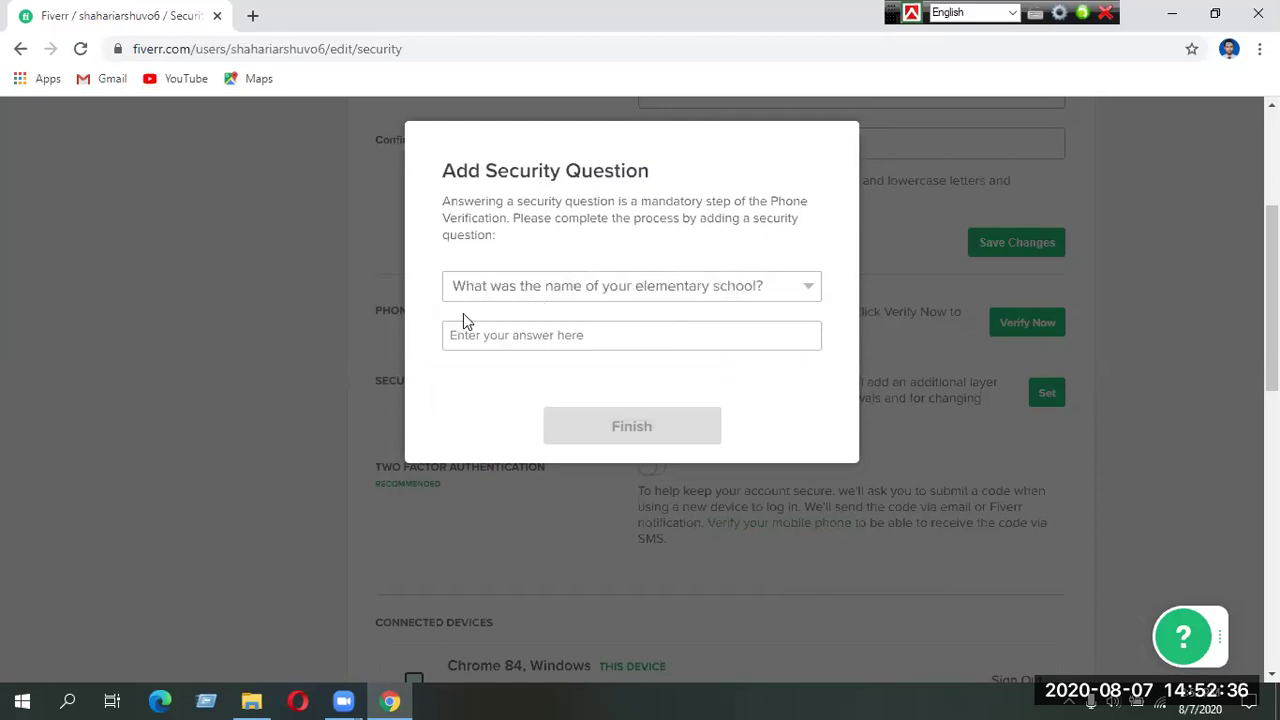
pyautogui.click(481, 334)
pyautogui.click(600, 370)
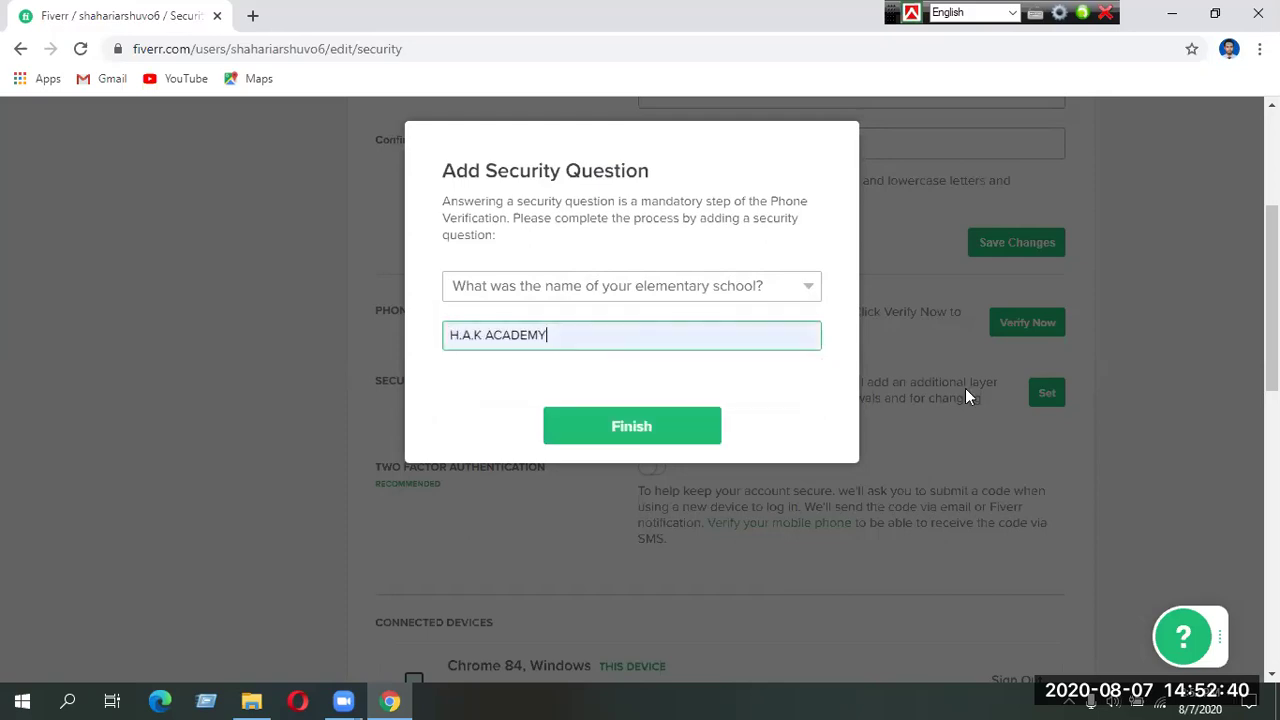
pyautogui.click(594, 430)
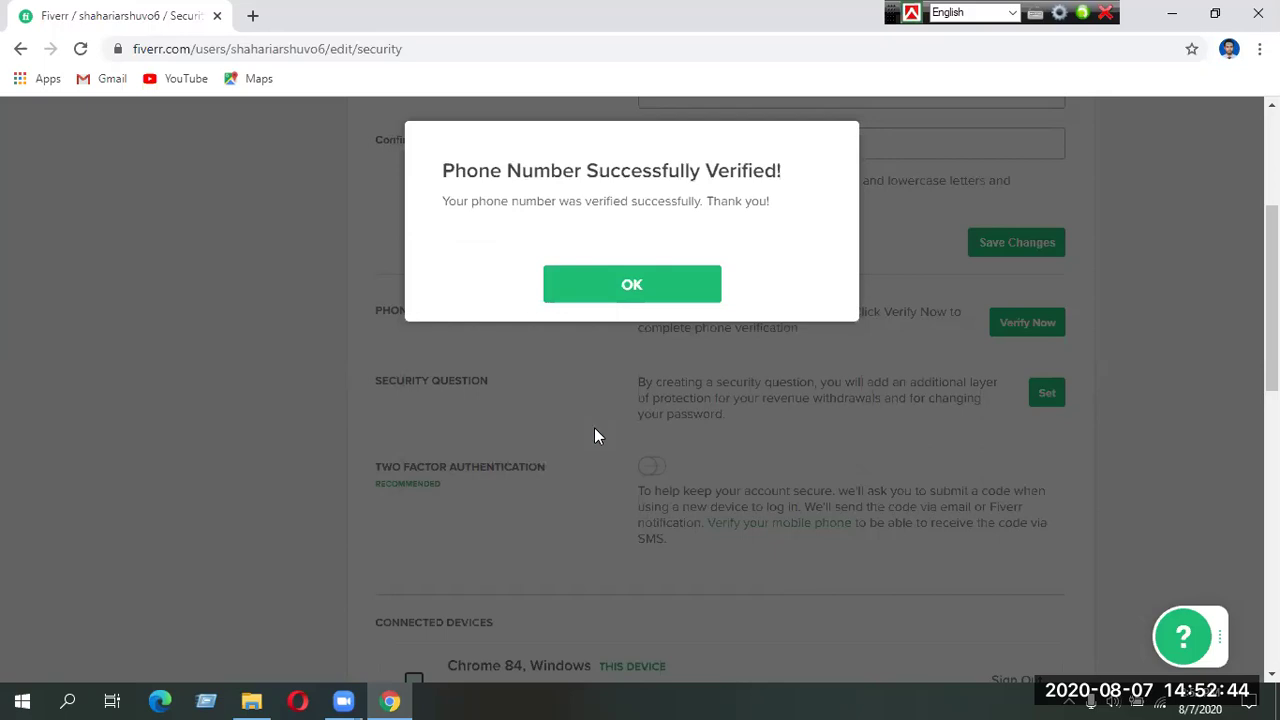
pyautogui.click(605, 298)
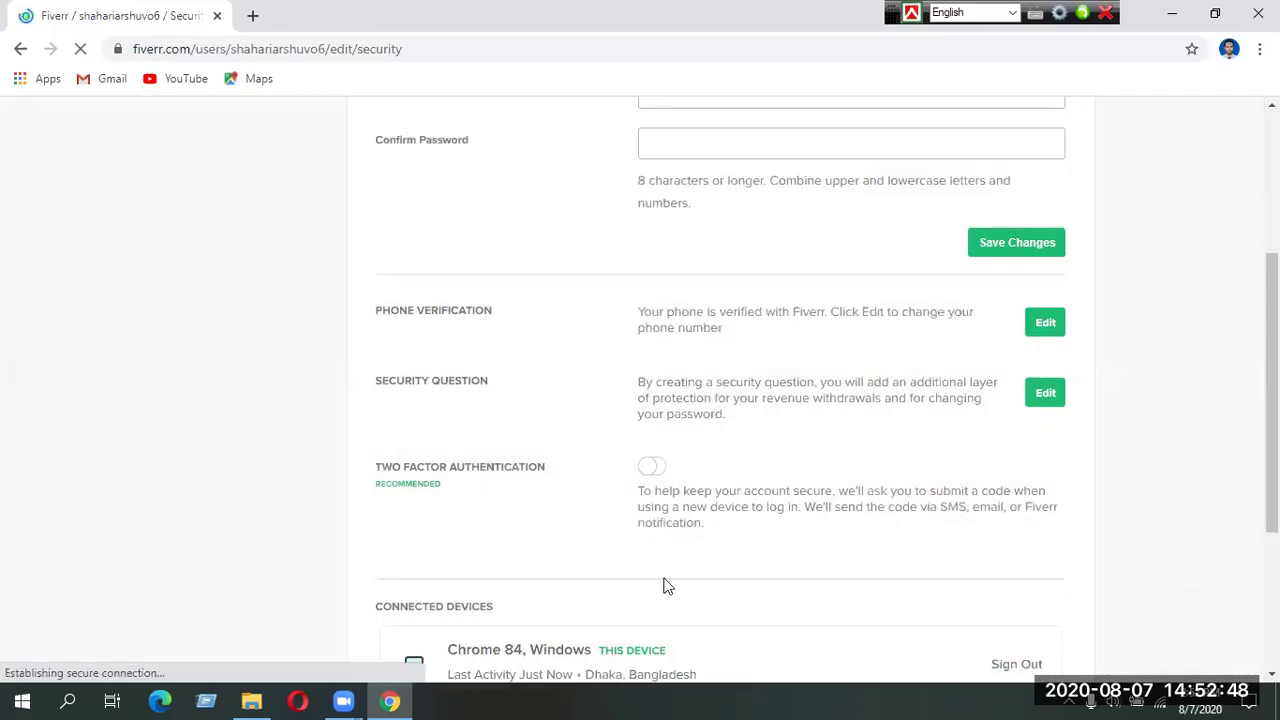
# Scroll the security settings, then go to the Graphics & Design category page.
pyautogui.scroll(-1, 816, 480)
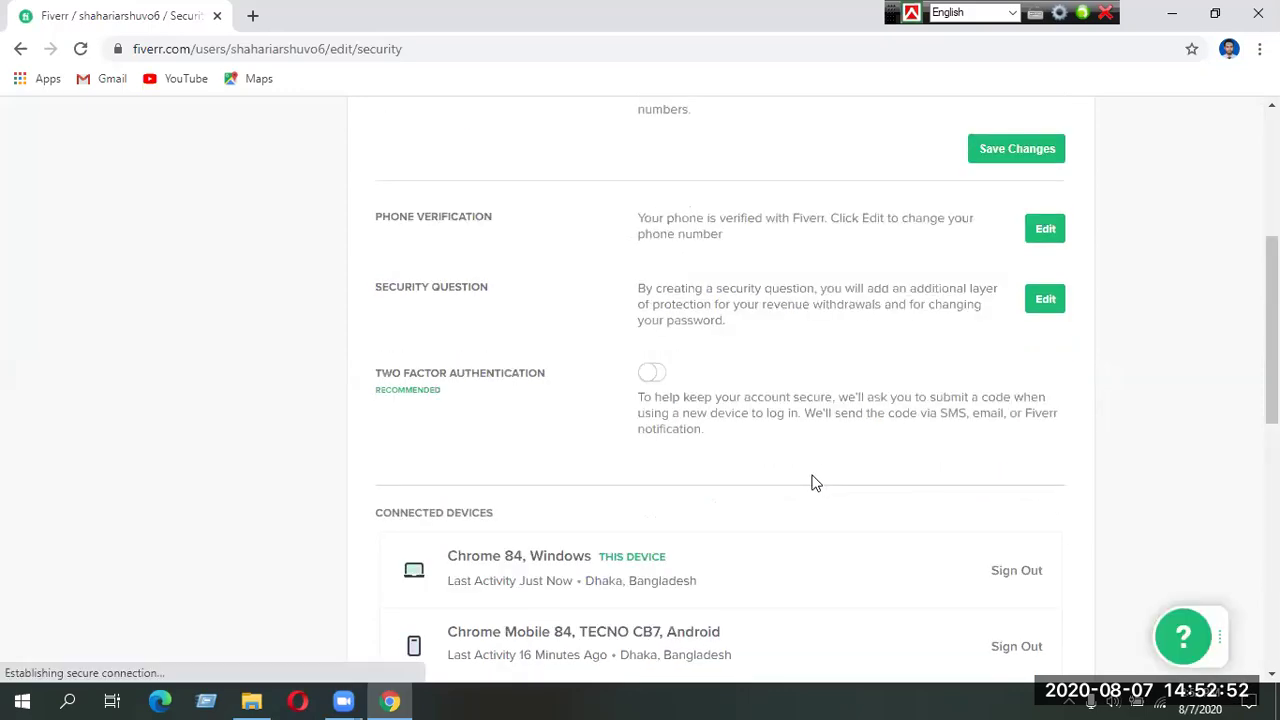
pyautogui.scroll(-5, 811, 476)
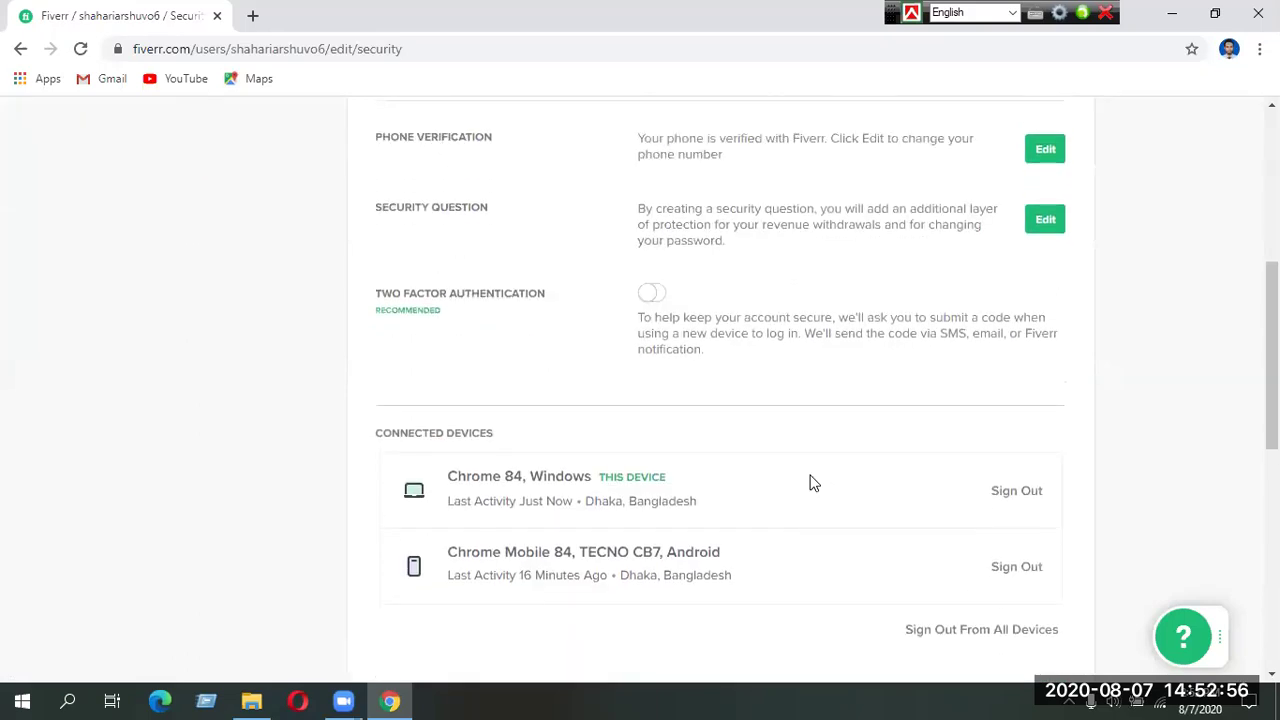
pyautogui.scroll(5, 811, 483)
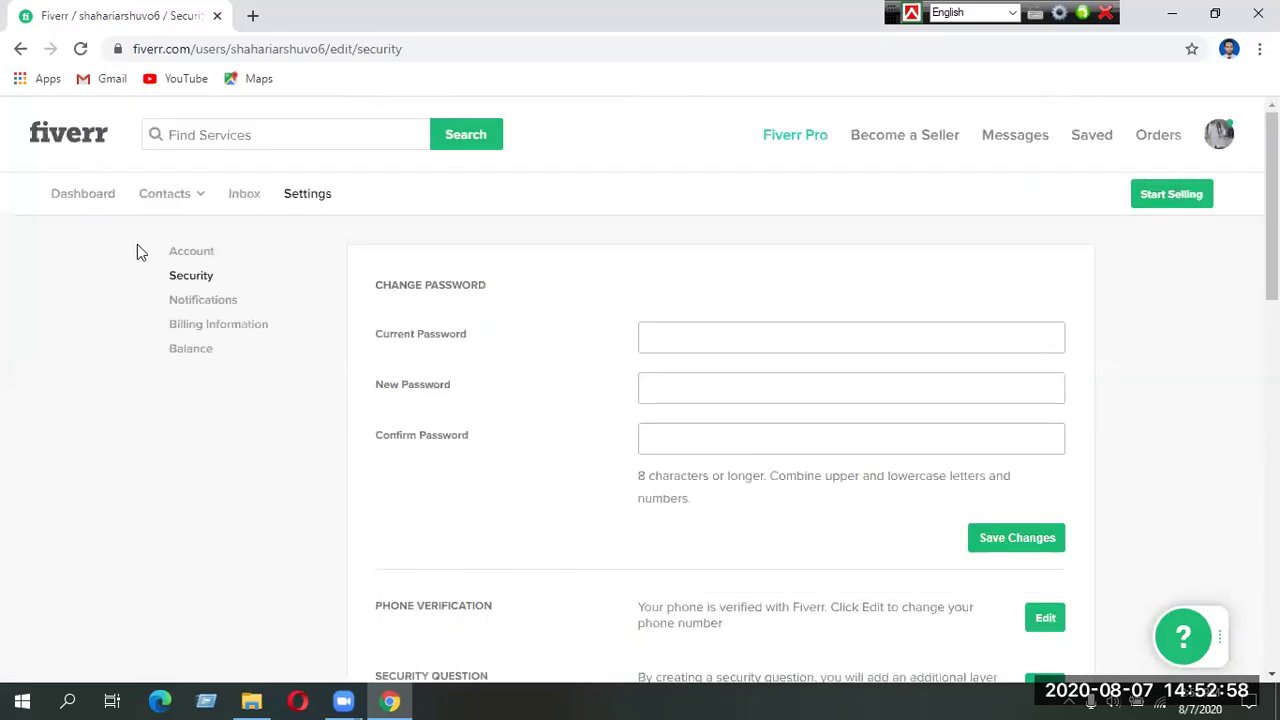
pyautogui.click(222, 280)
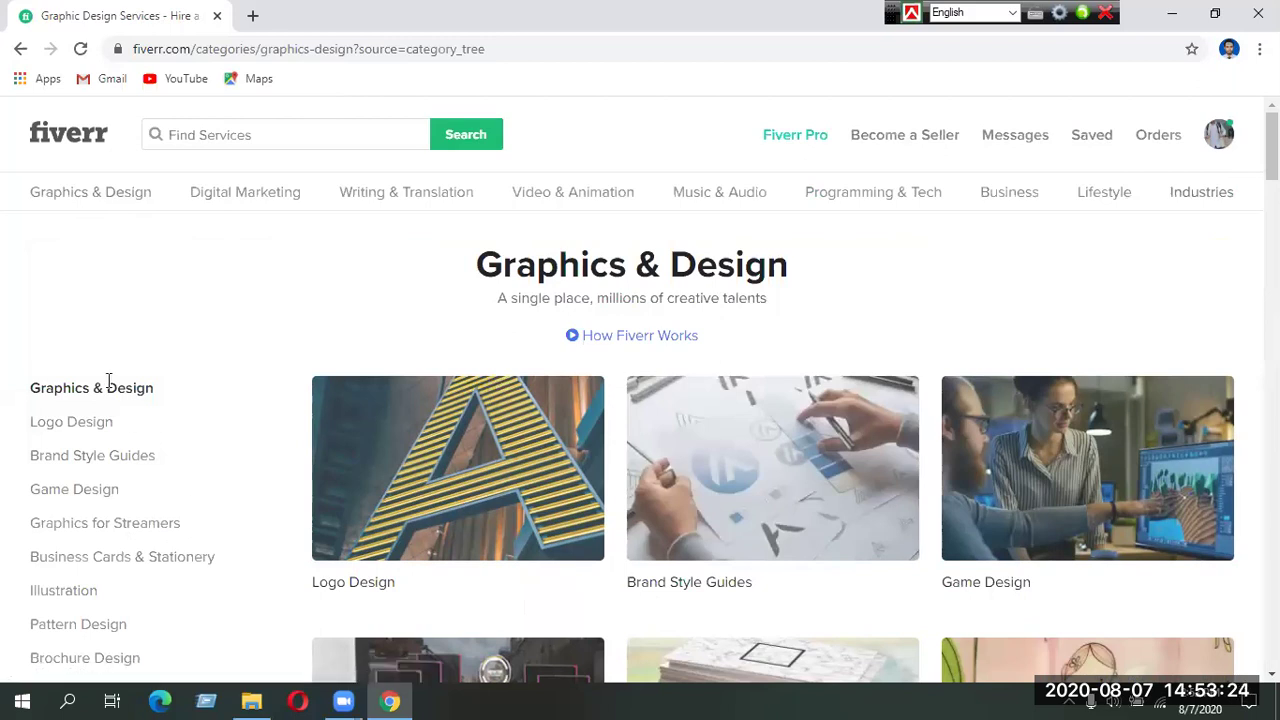
# Open Logo Design from the sidebar and browse its 8,263 service listings.
pyautogui.click(90, 421)
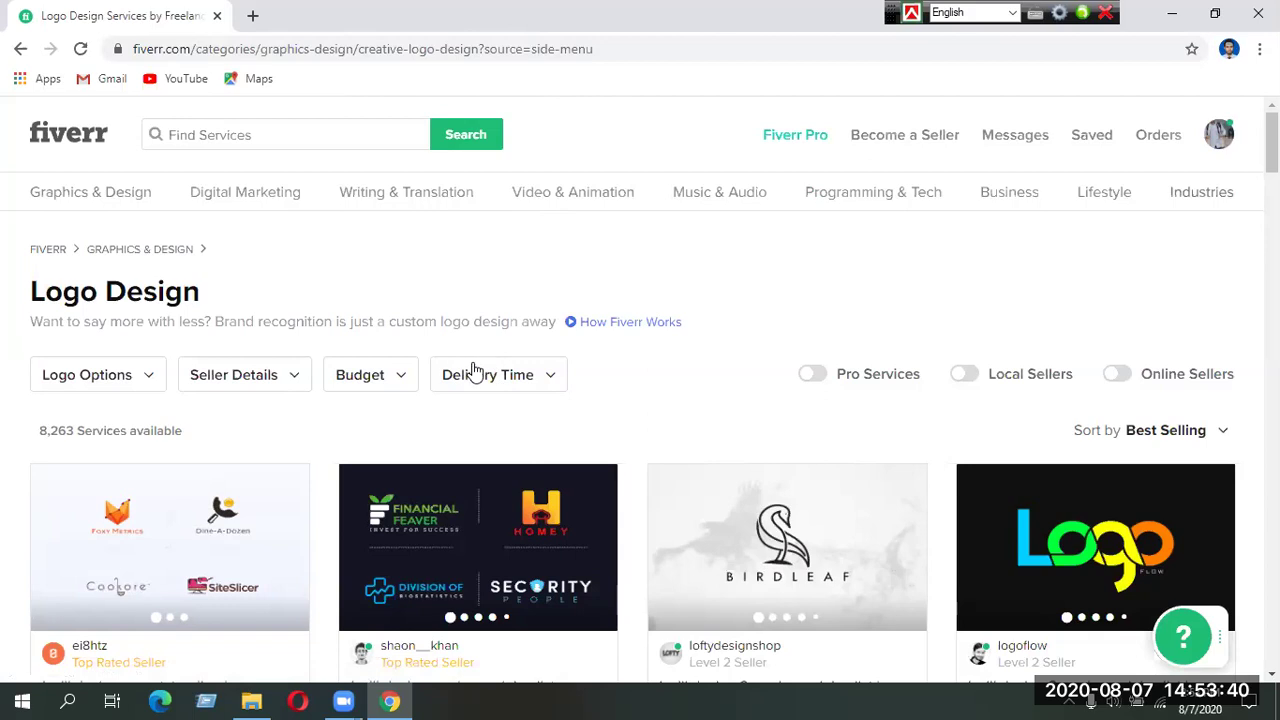
pyautogui.scroll(-1, 606, 449)
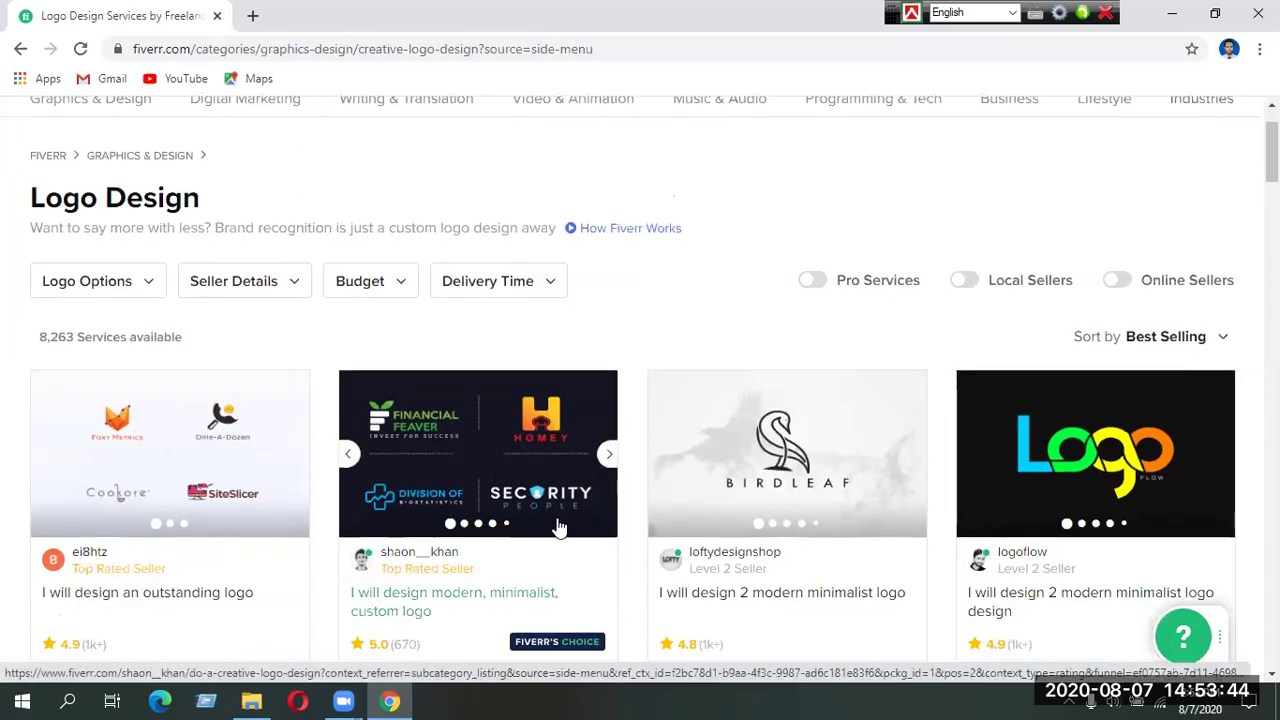
pyautogui.scroll(1, 566, 518)
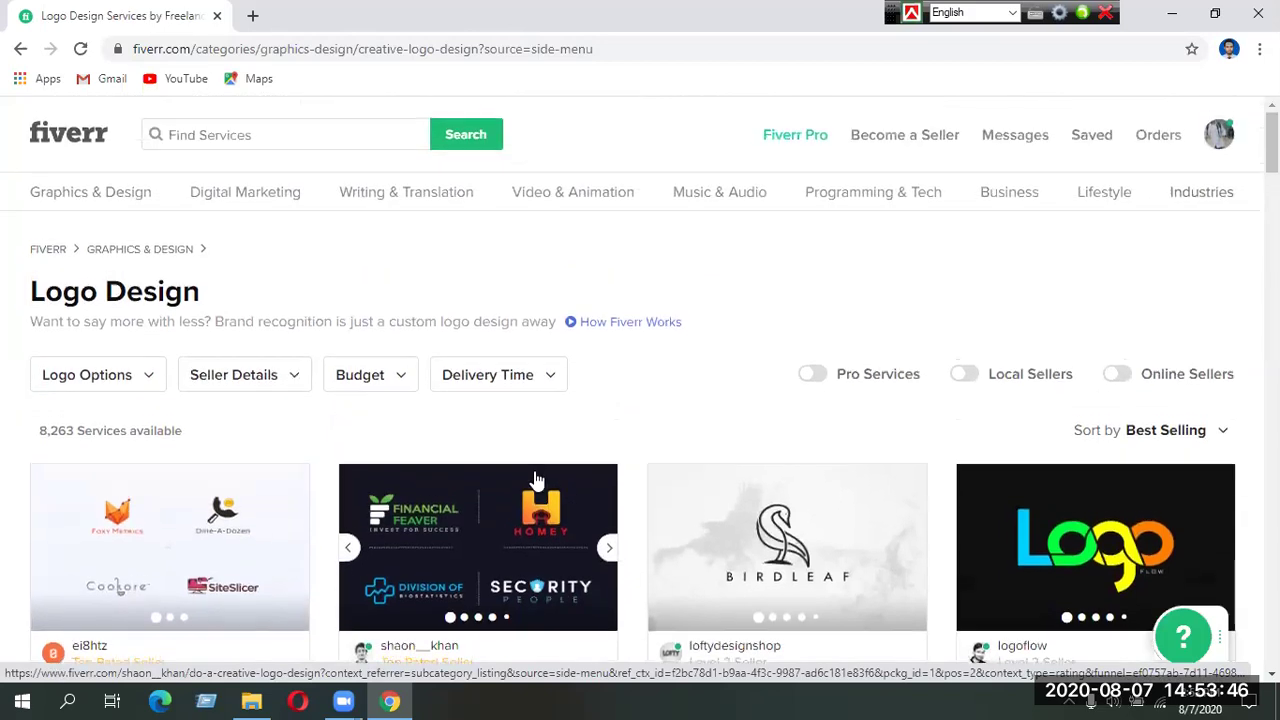
pyautogui.scroll(-1, 537, 481)
# Open the 'I will design modern, minimalist, custom logo' gig and scroll through its page.
pyautogui.click(409, 609)
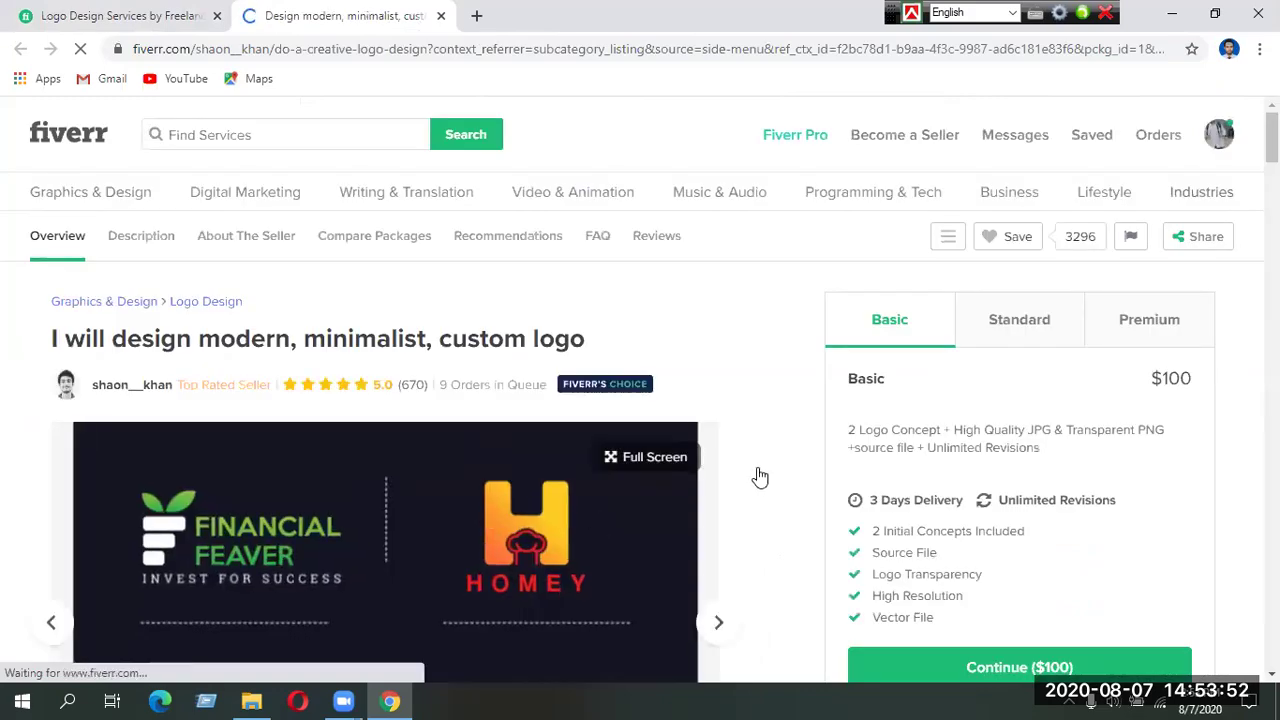
pyautogui.scroll(-1, 757, 475)
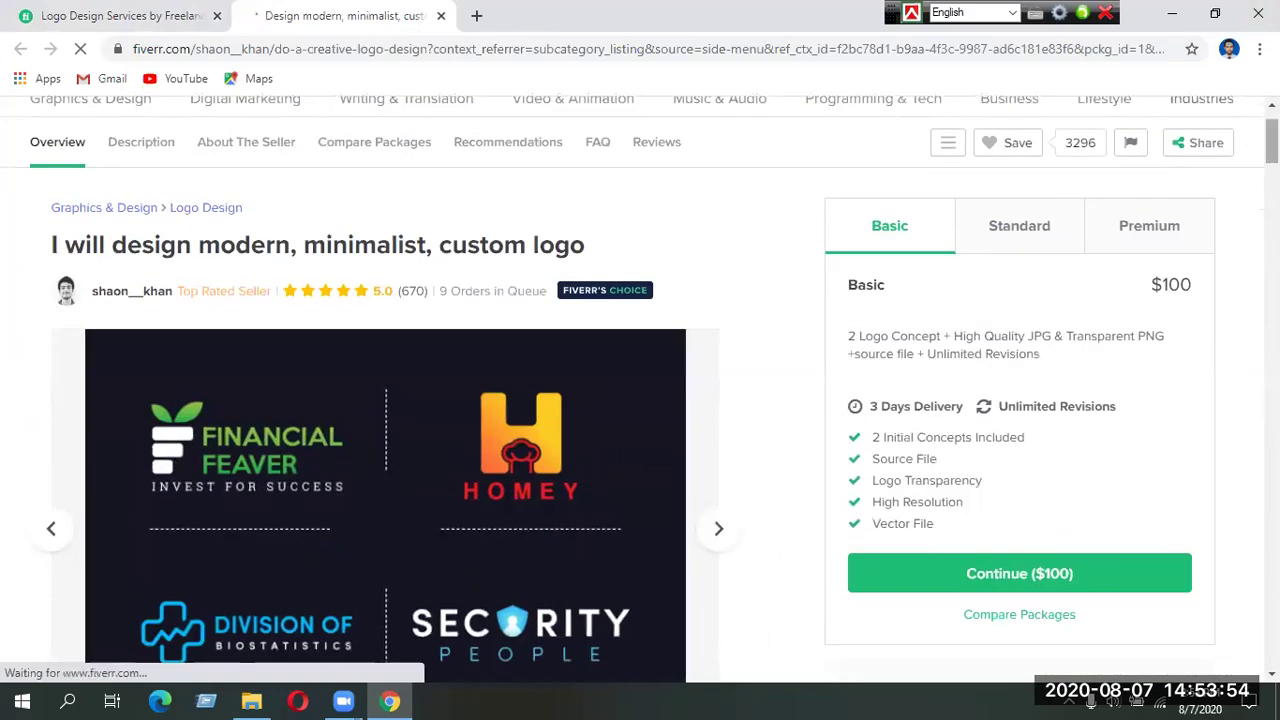
pyautogui.scroll(-1, 640, 400)
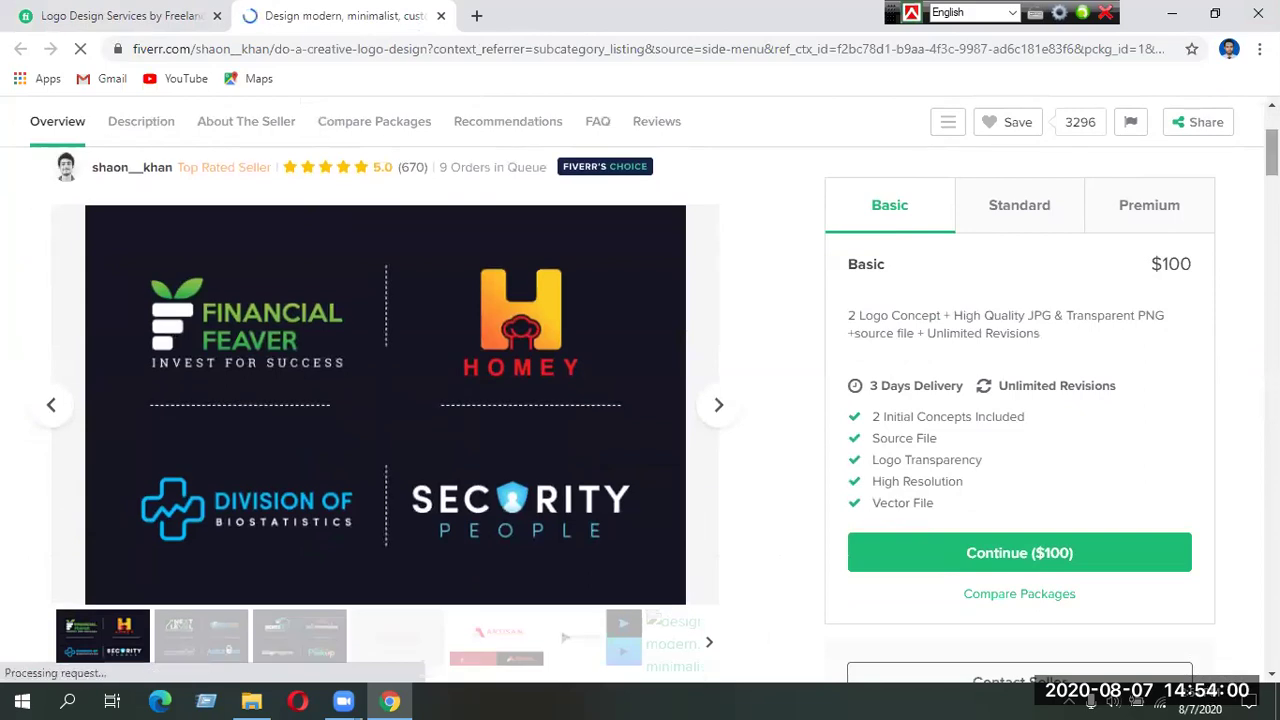
pyautogui.scroll(-3, 640, 400)
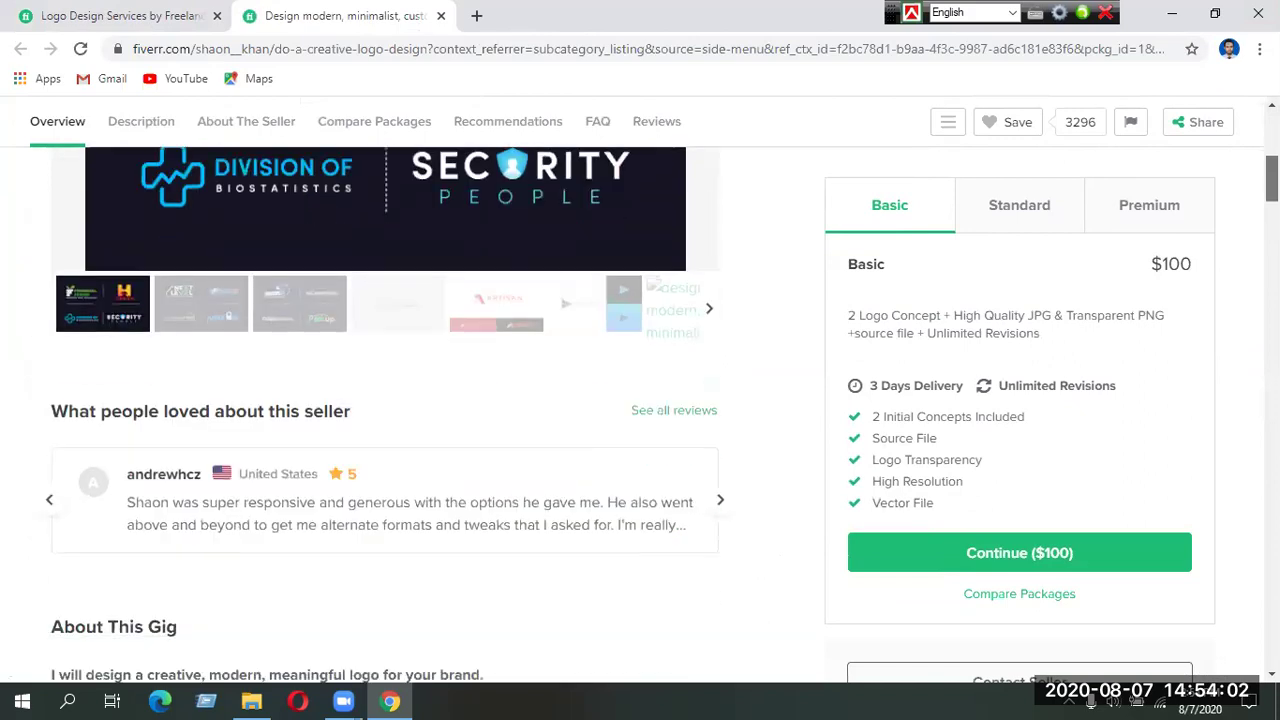
pyautogui.scroll(3, 640, 400)
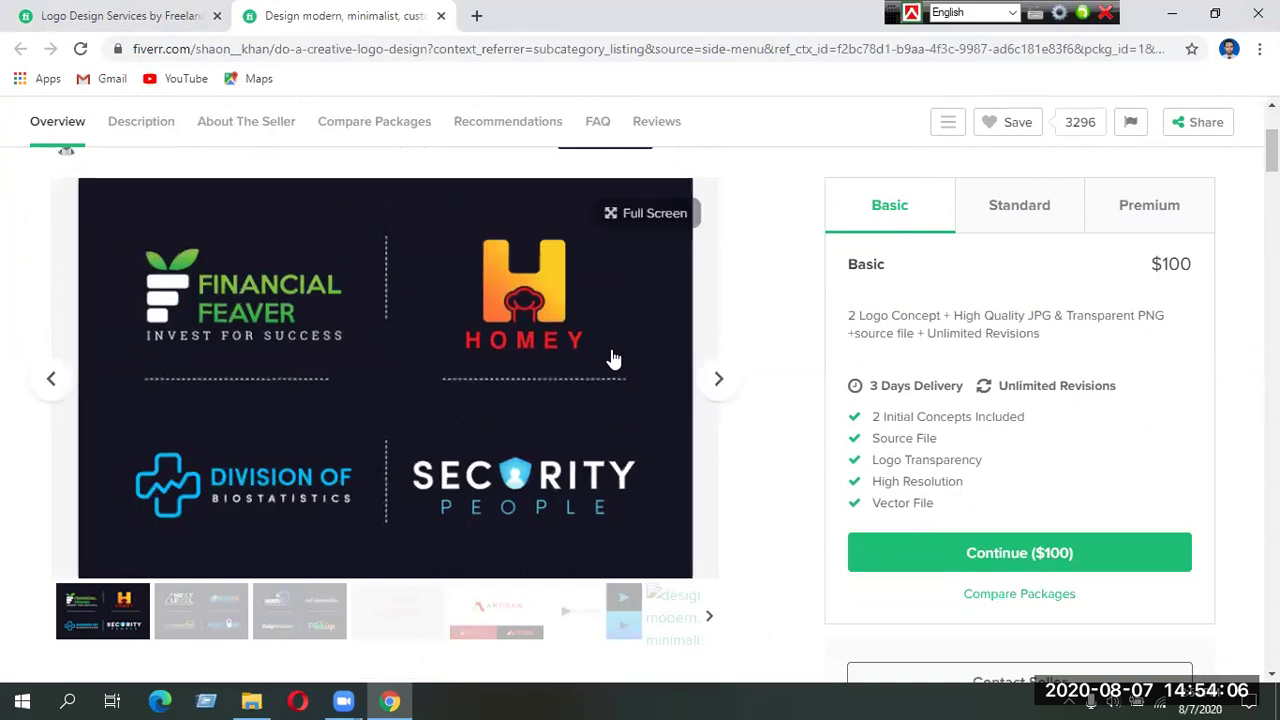
# Cycle forward through three portfolio images in the gig's gallery.
pyautogui.click(712, 379)
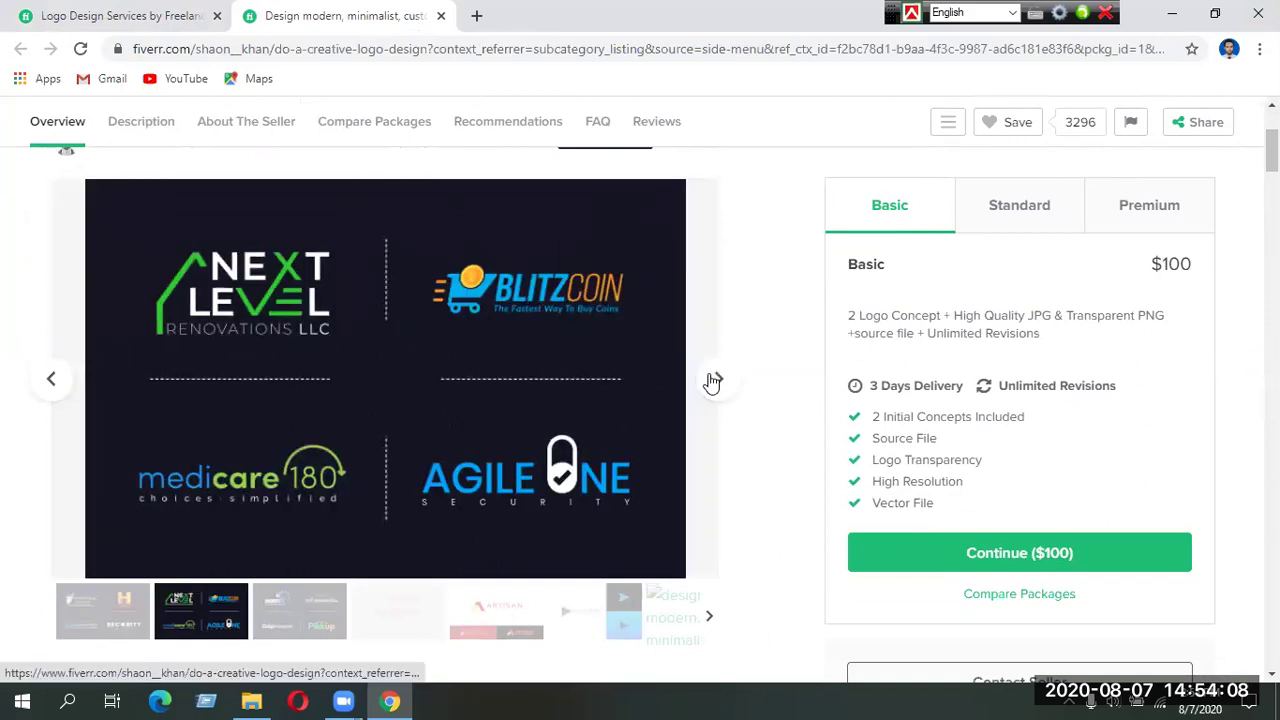
pyautogui.click(712, 381)
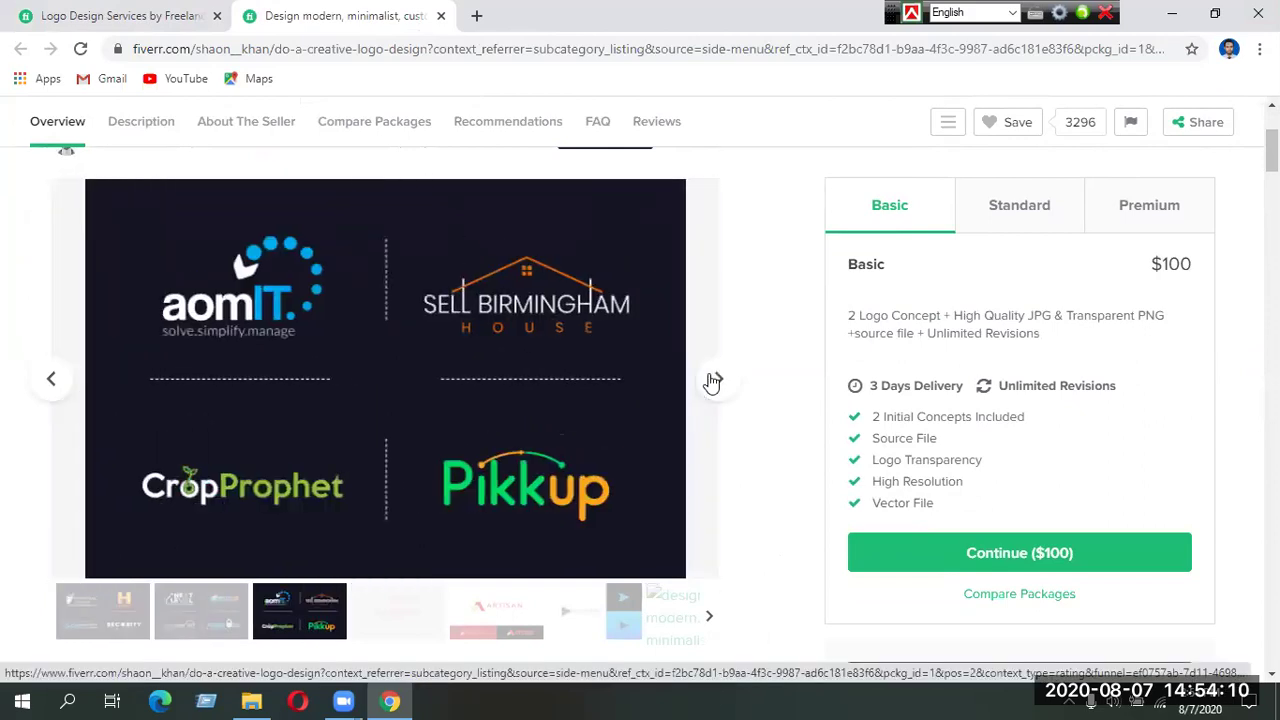
pyautogui.click(712, 381)
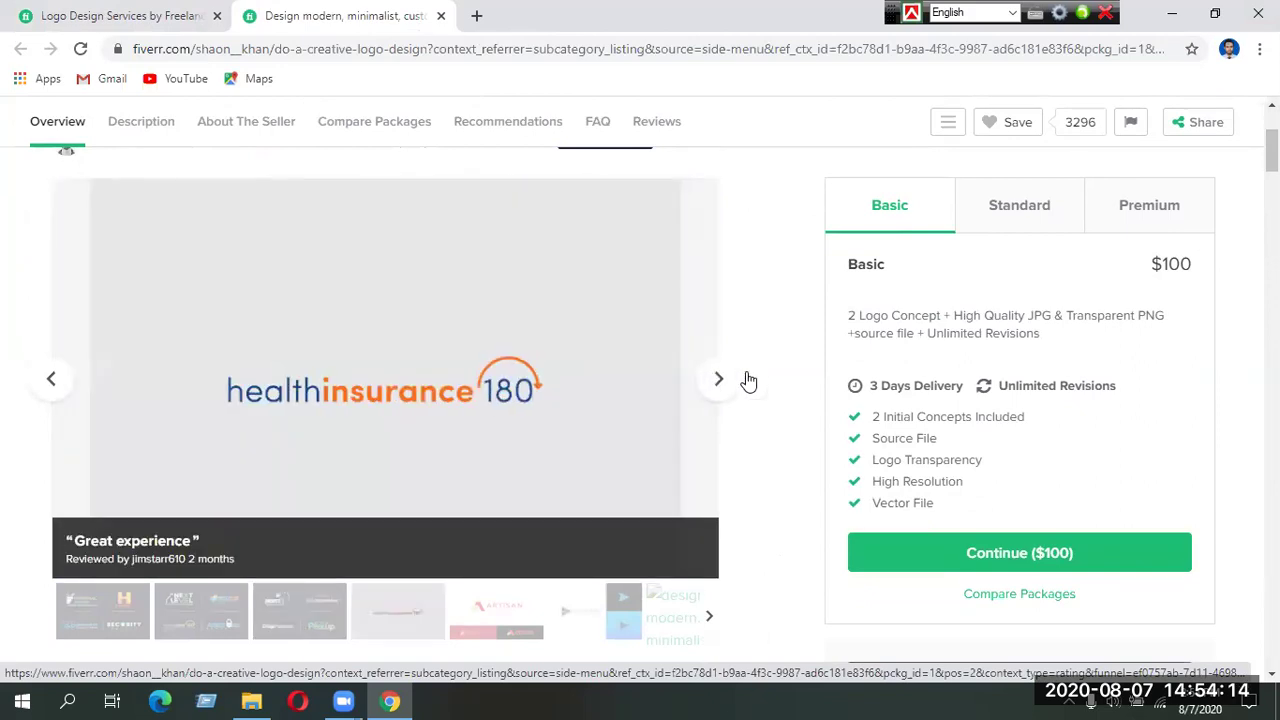
pyautogui.scroll(-2, 1209, 243)
pyautogui.scroll(-2, 1209, 243)
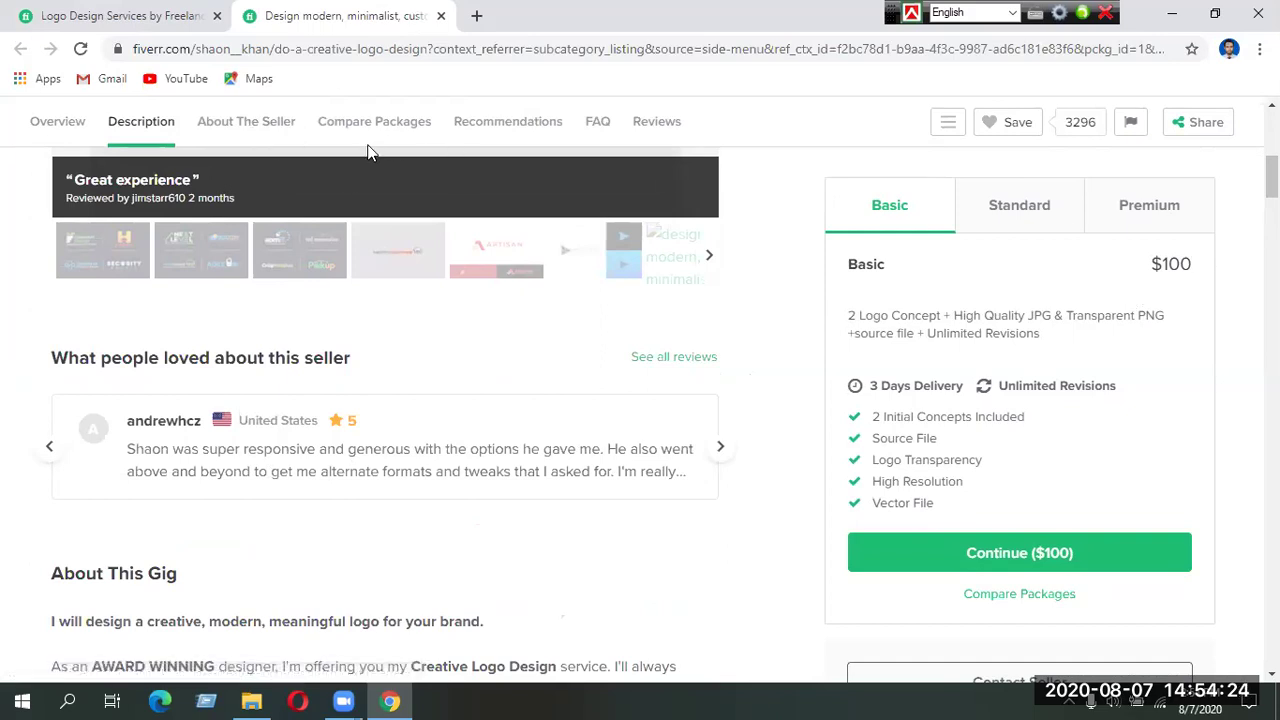
# Scroll the gig description and preview the Standard and Premium packages, then return to Basic.
pyautogui.scroll(-5, 1270, 176)
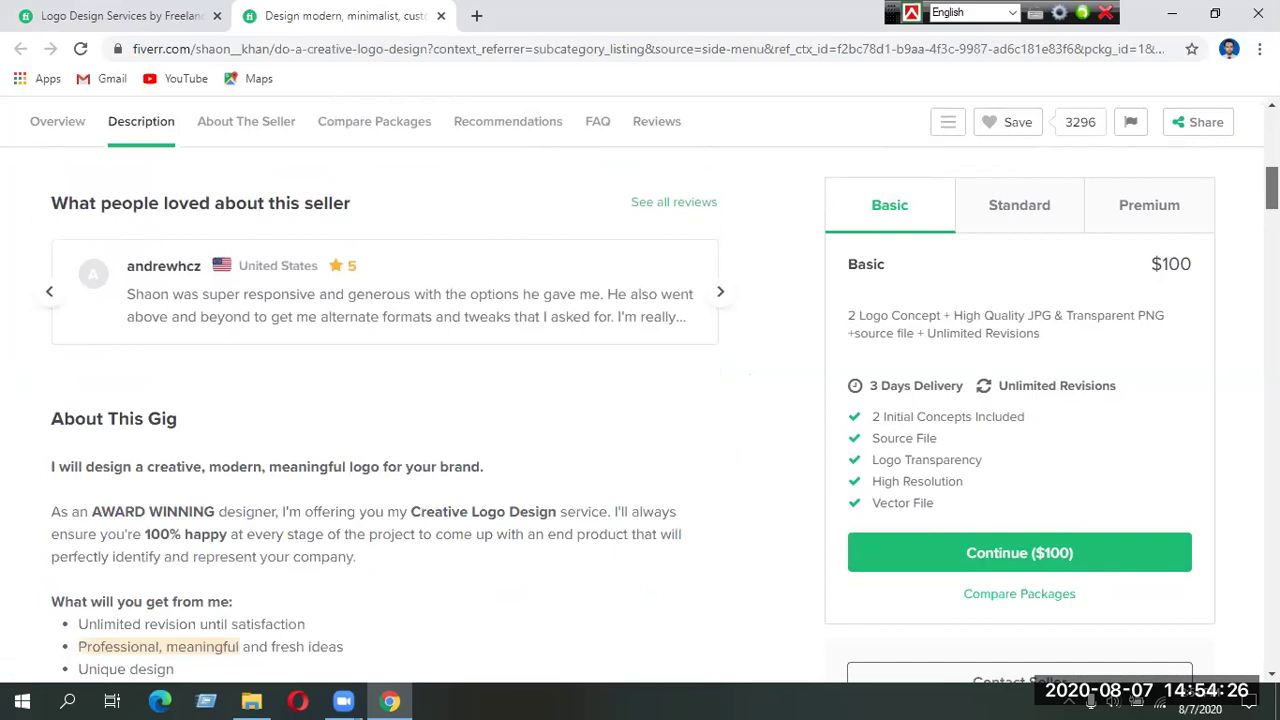
pyautogui.scroll(-1, 640, 400)
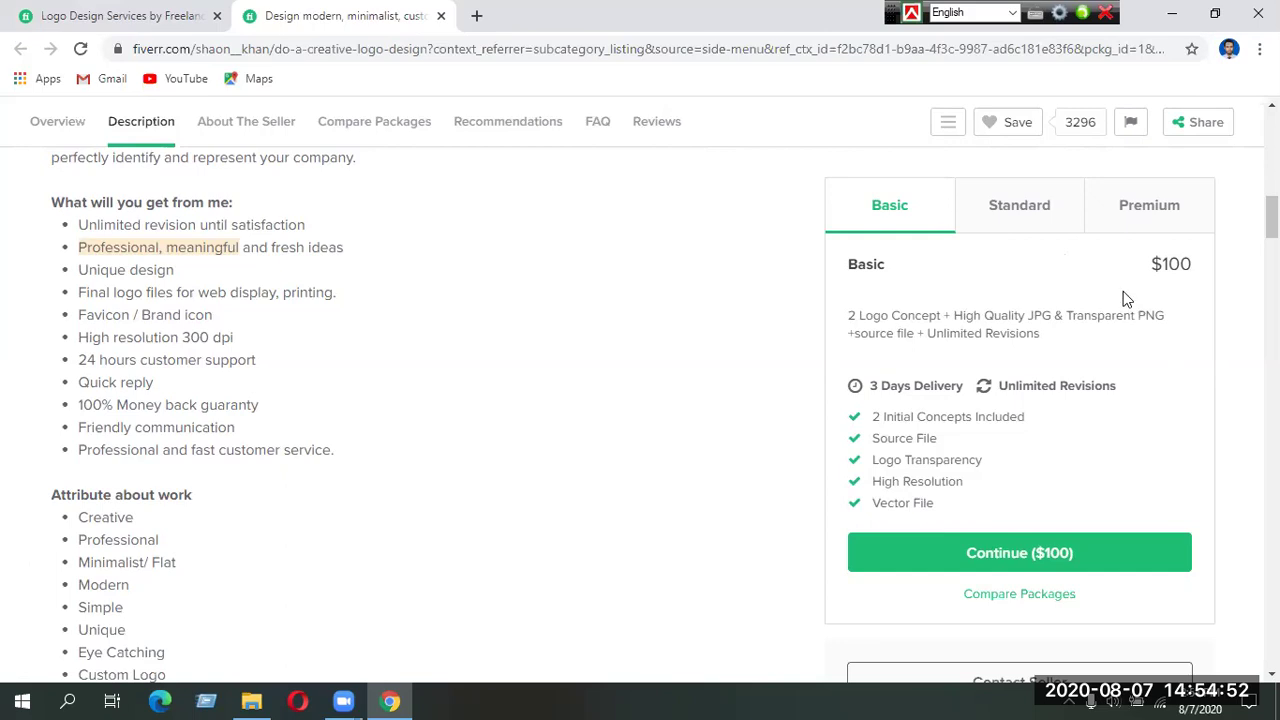
pyautogui.click(1070, 226)
pyautogui.click(1143, 228)
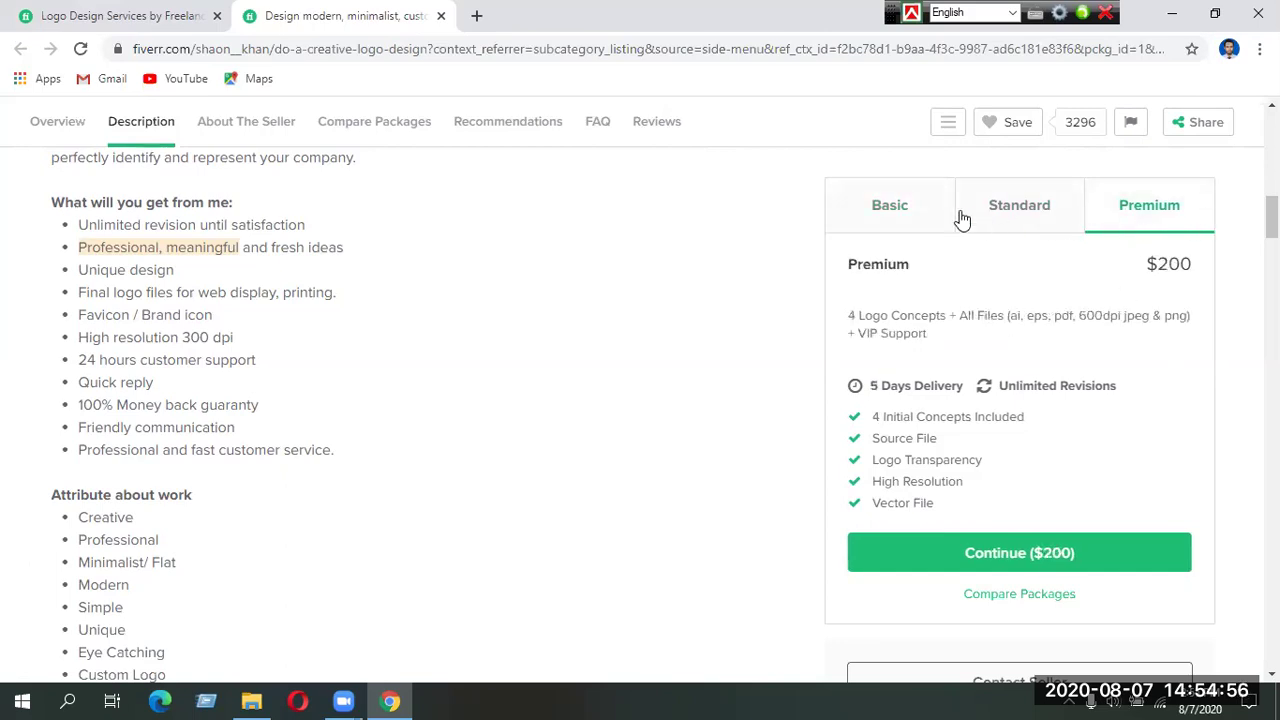
pyautogui.click(895, 214)
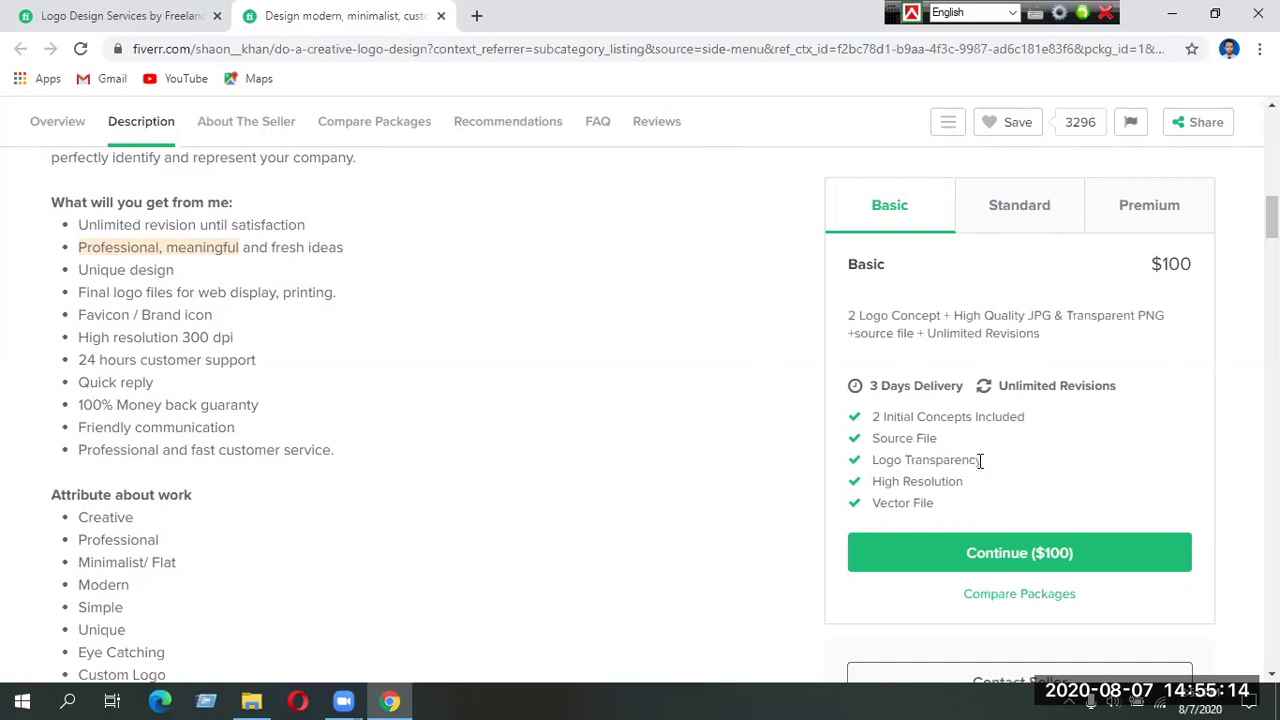
# Compare the $150 Standard package with the $200 Premium package, ending on Premium.
pyautogui.scroll(-1, 980, 452)
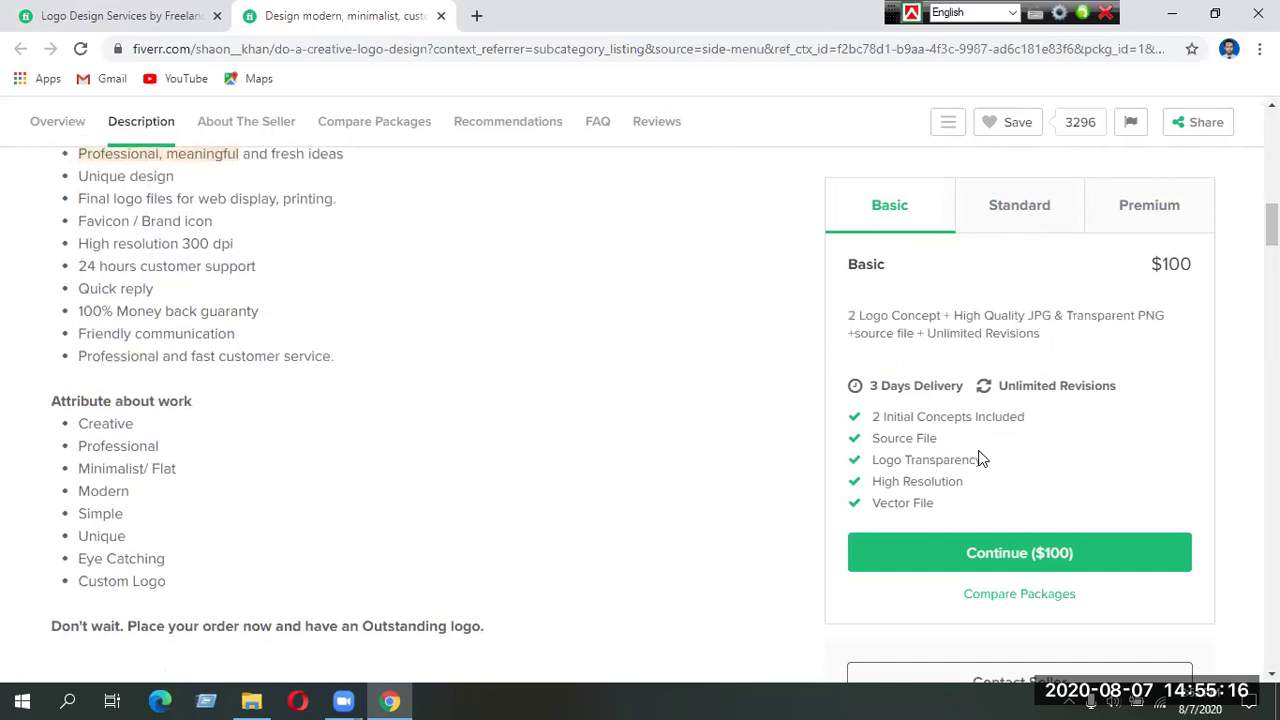
pyautogui.scroll(1, 610, 464)
pyautogui.scroll(-2, 610, 464)
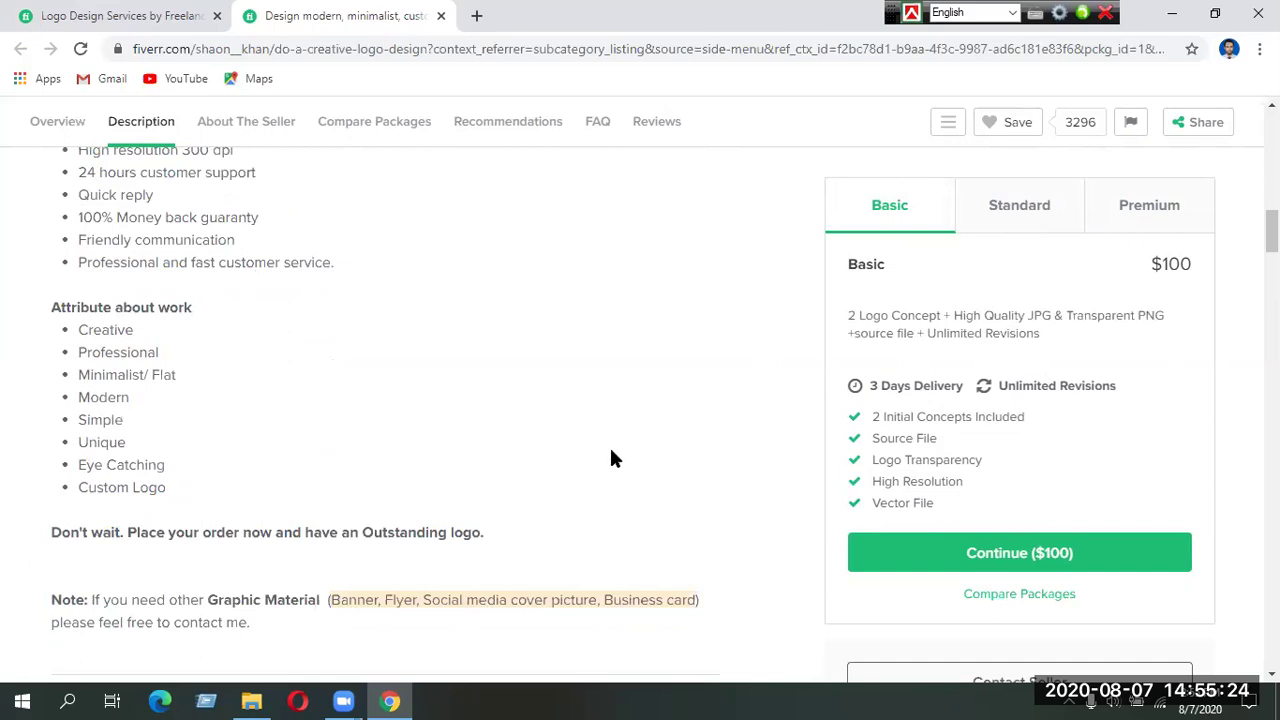
pyautogui.scroll(3, 613, 458)
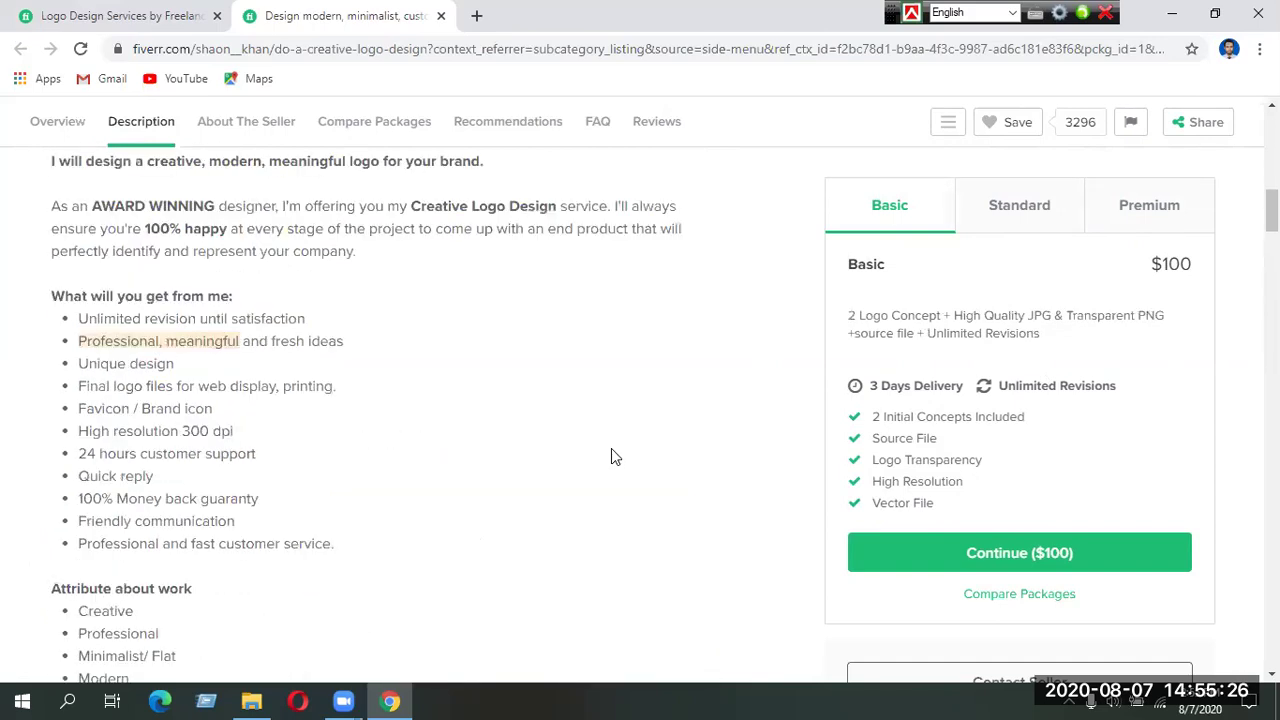
pyautogui.scroll(-3, 615, 457)
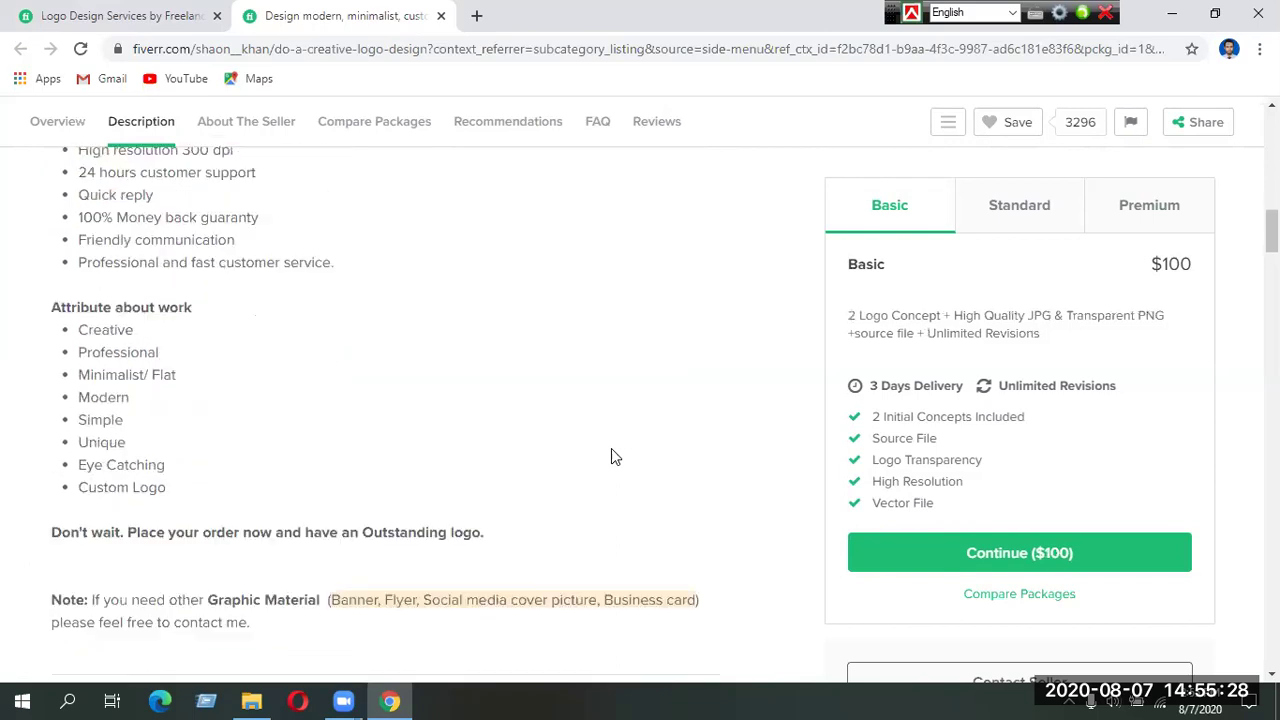
pyautogui.click(1053, 218)
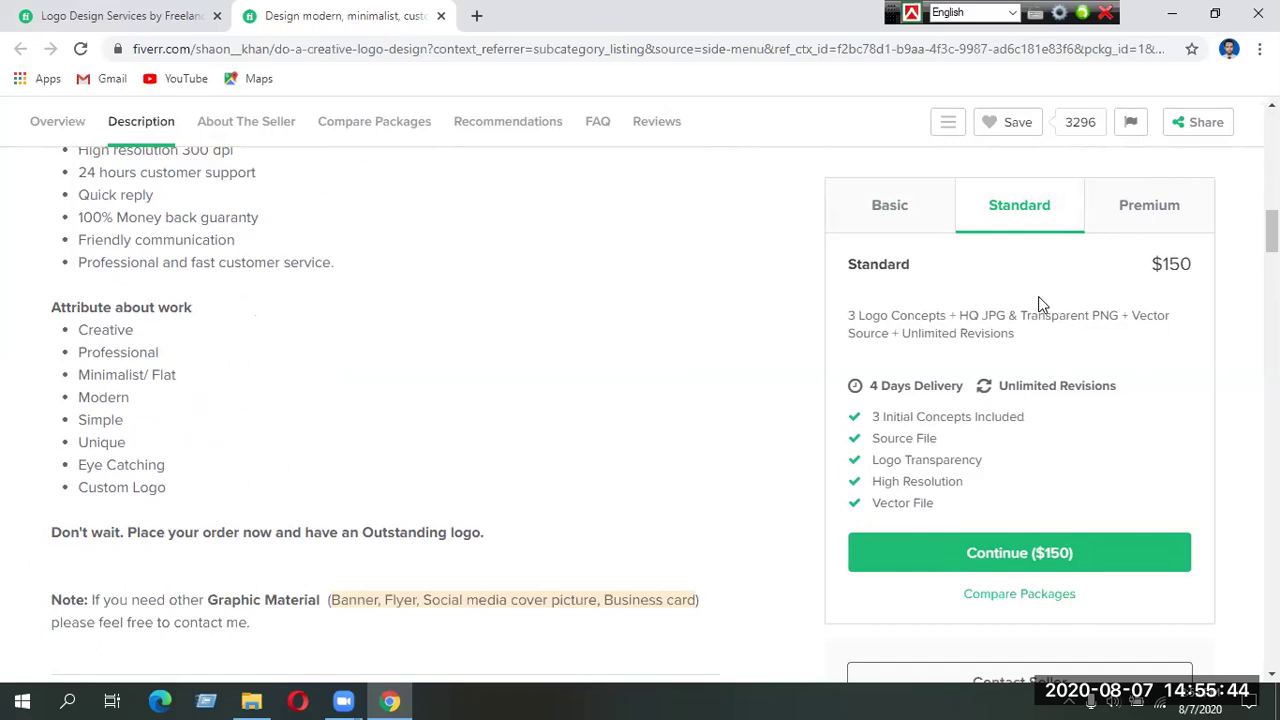
pyautogui.click(1120, 228)
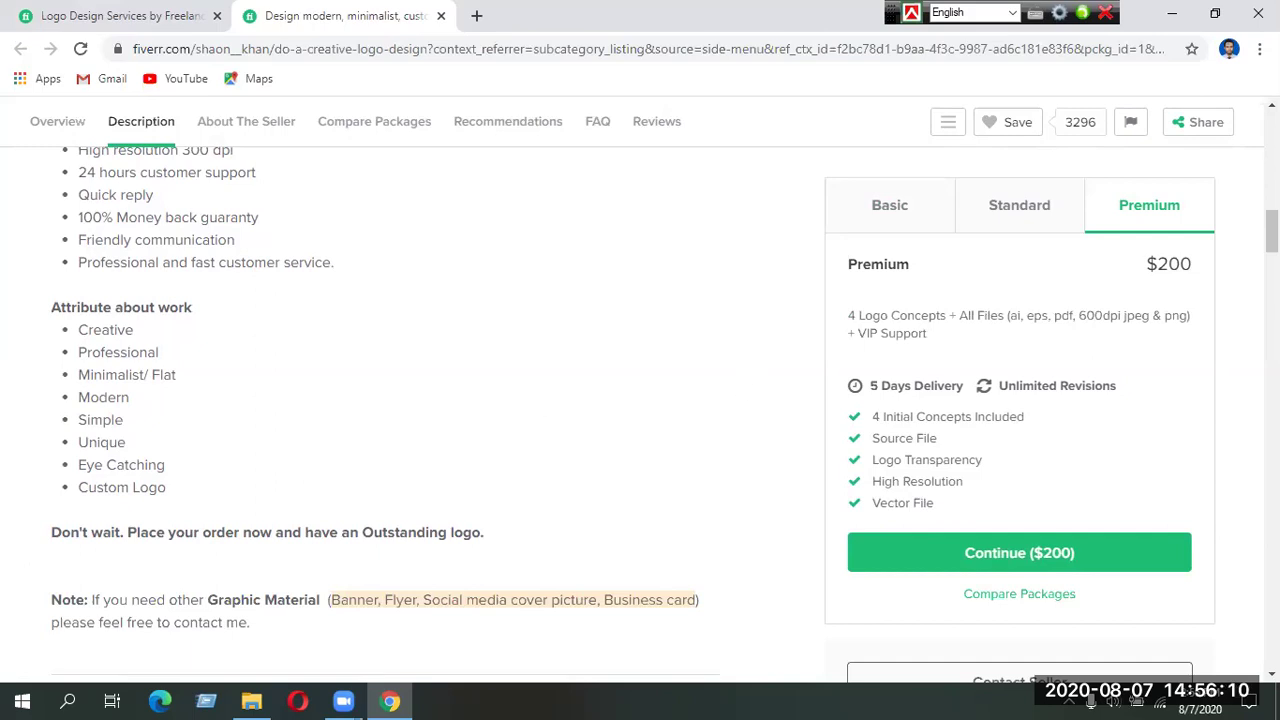
pyautogui.scroll(-1, 400, 400)
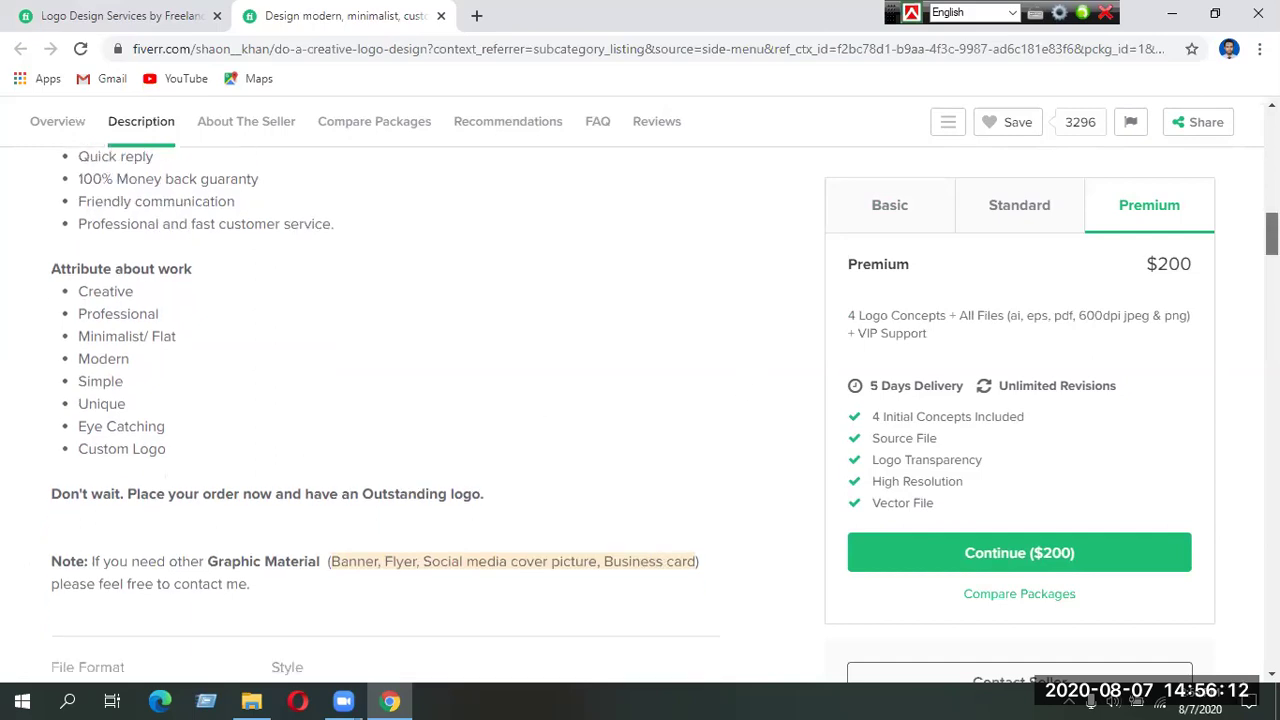
pyautogui.scroll(3, 400, 400)
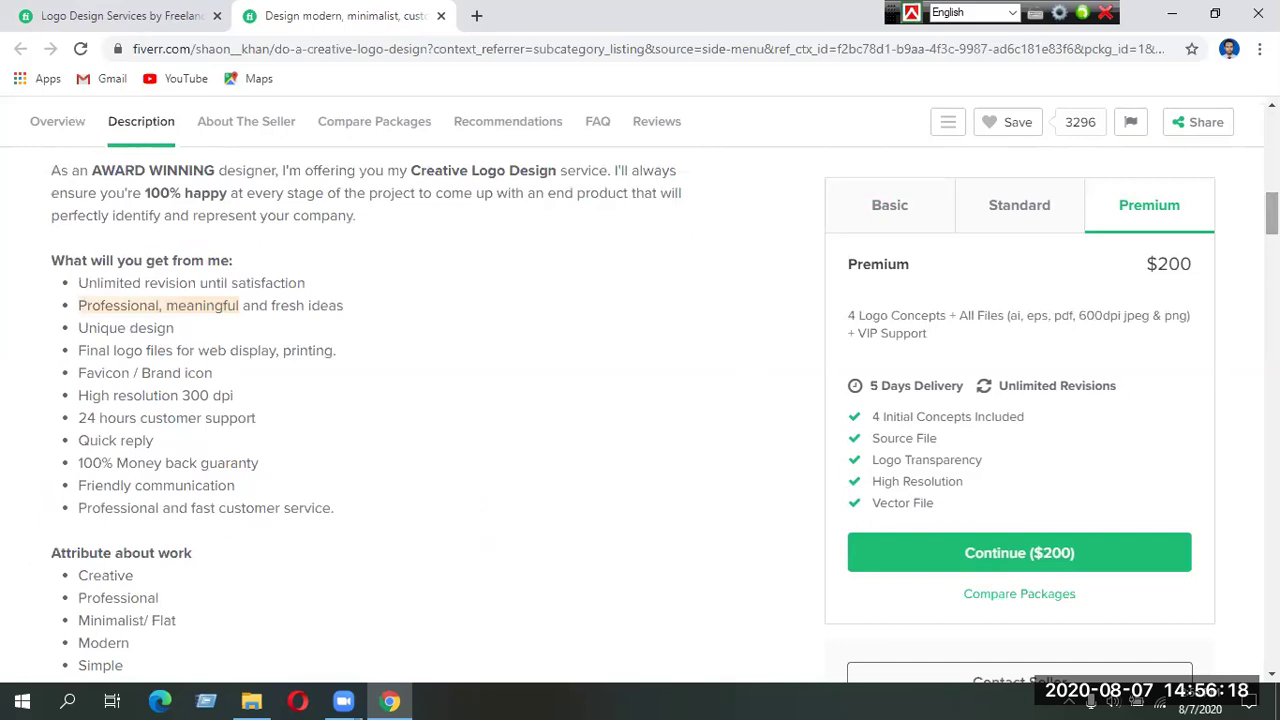
pyautogui.scroll(2, 400, 400)
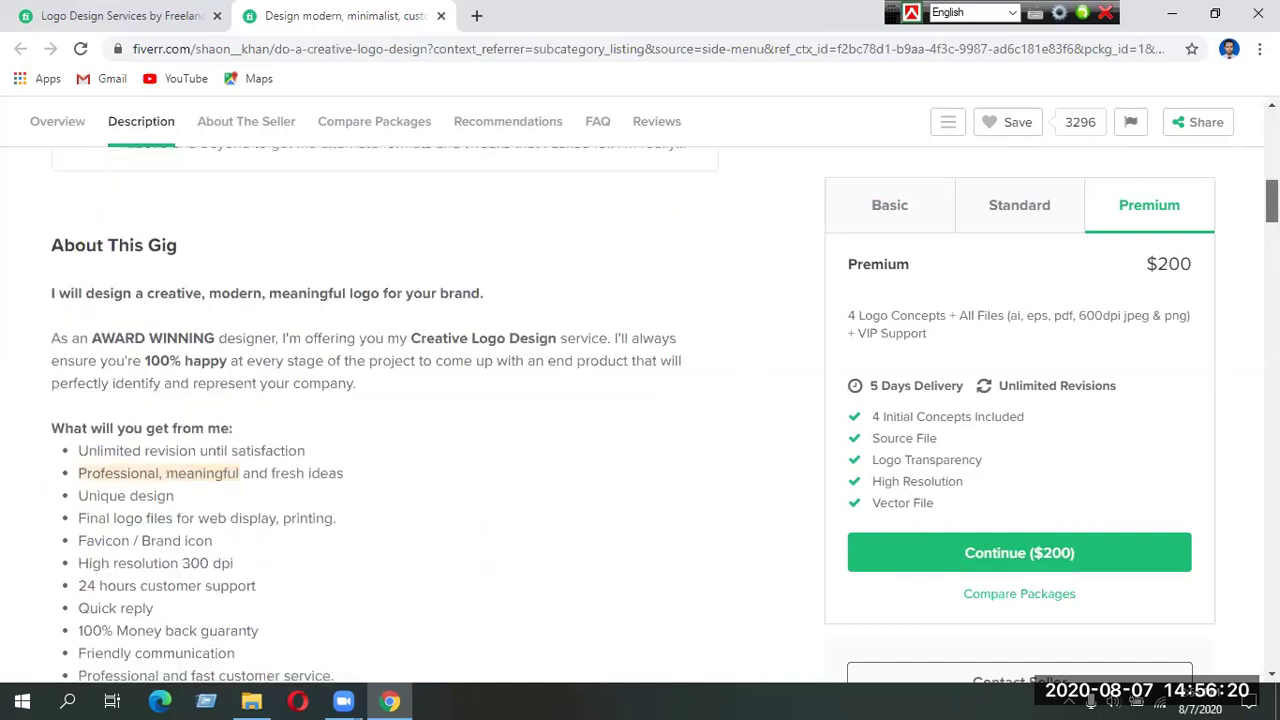
pyautogui.scroll(7, 400, 400)
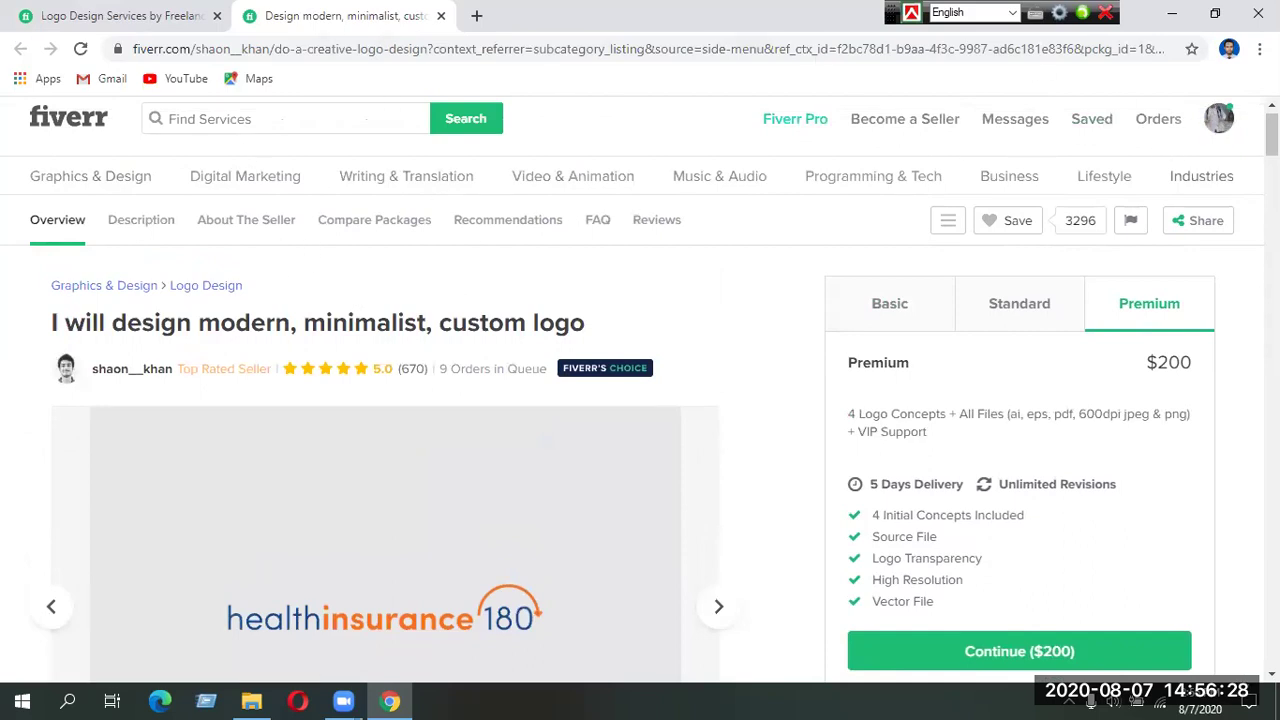
# Reload the Logo Design listing, then go to your own profile page from the account menu.
pyautogui.click(118, 16)
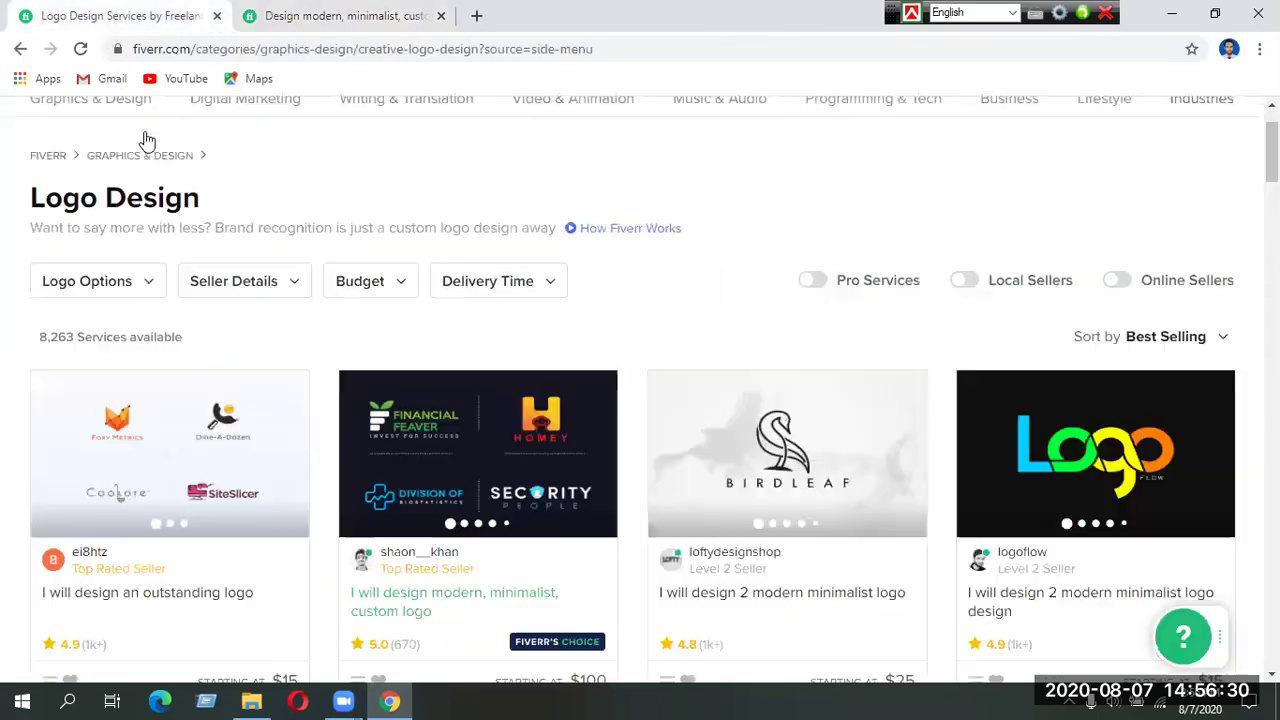
pyautogui.click(80, 50)
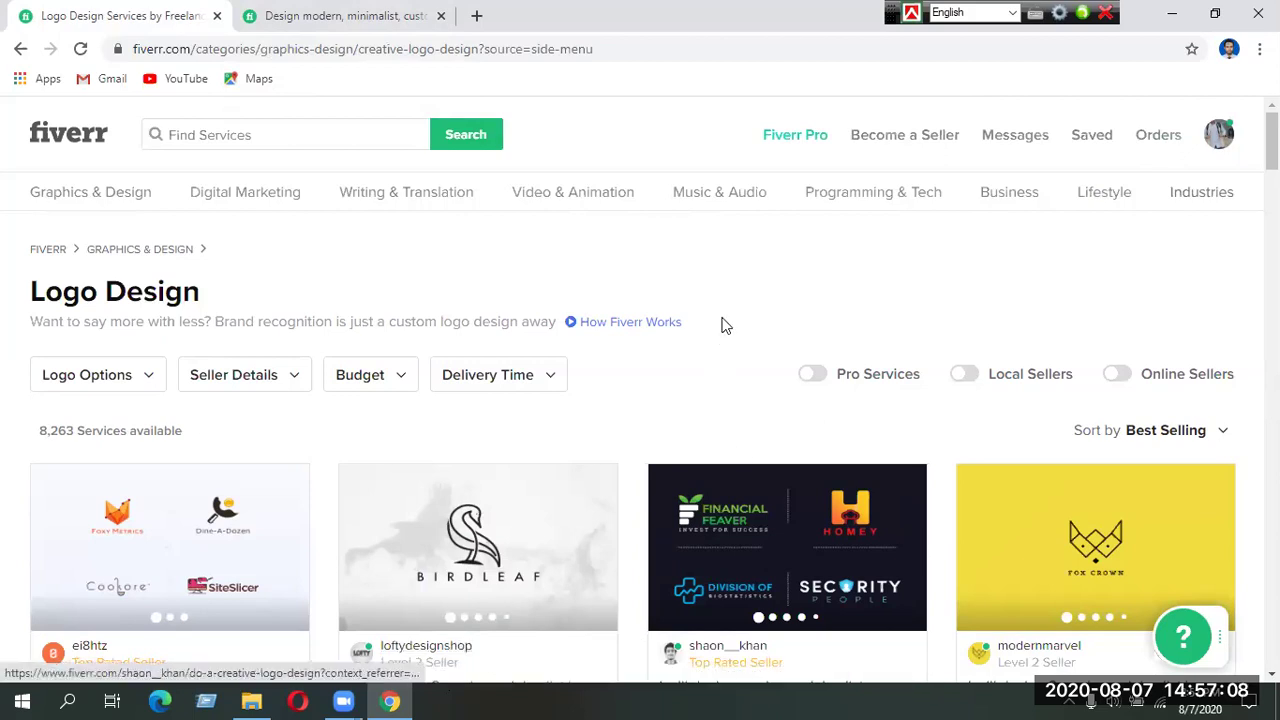
pyautogui.click(1214, 140)
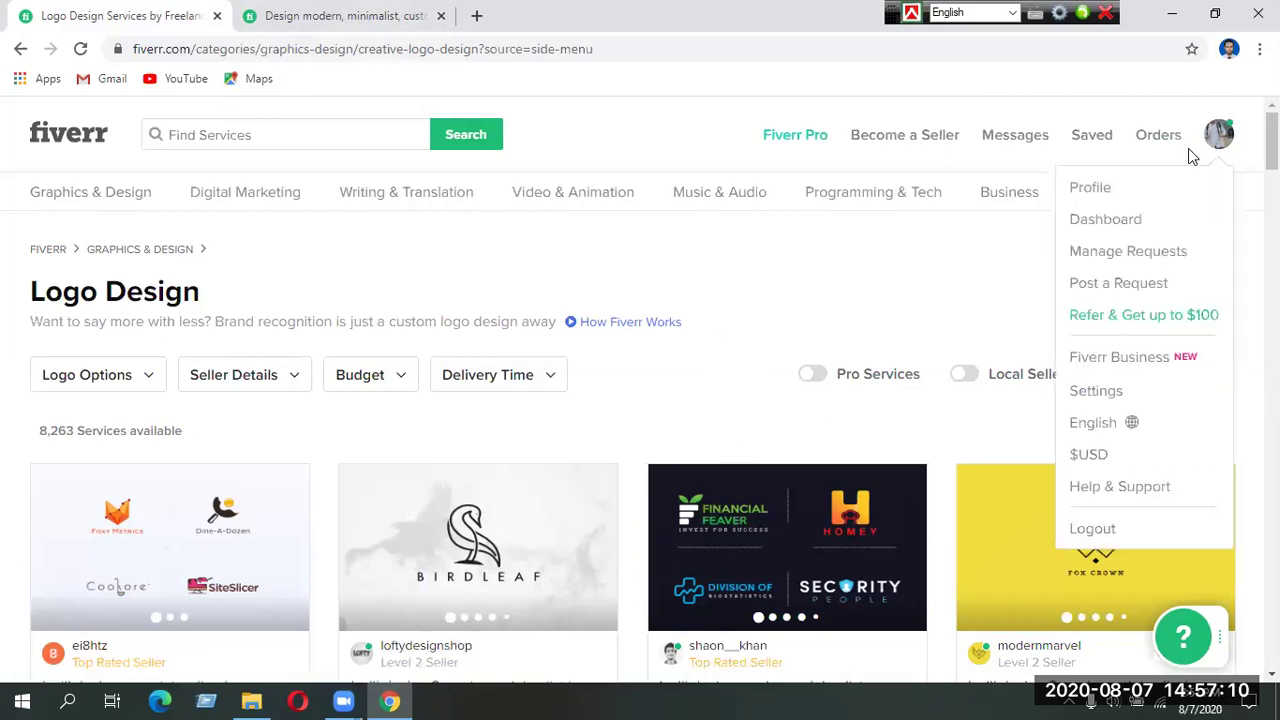
pyautogui.click(1092, 189)
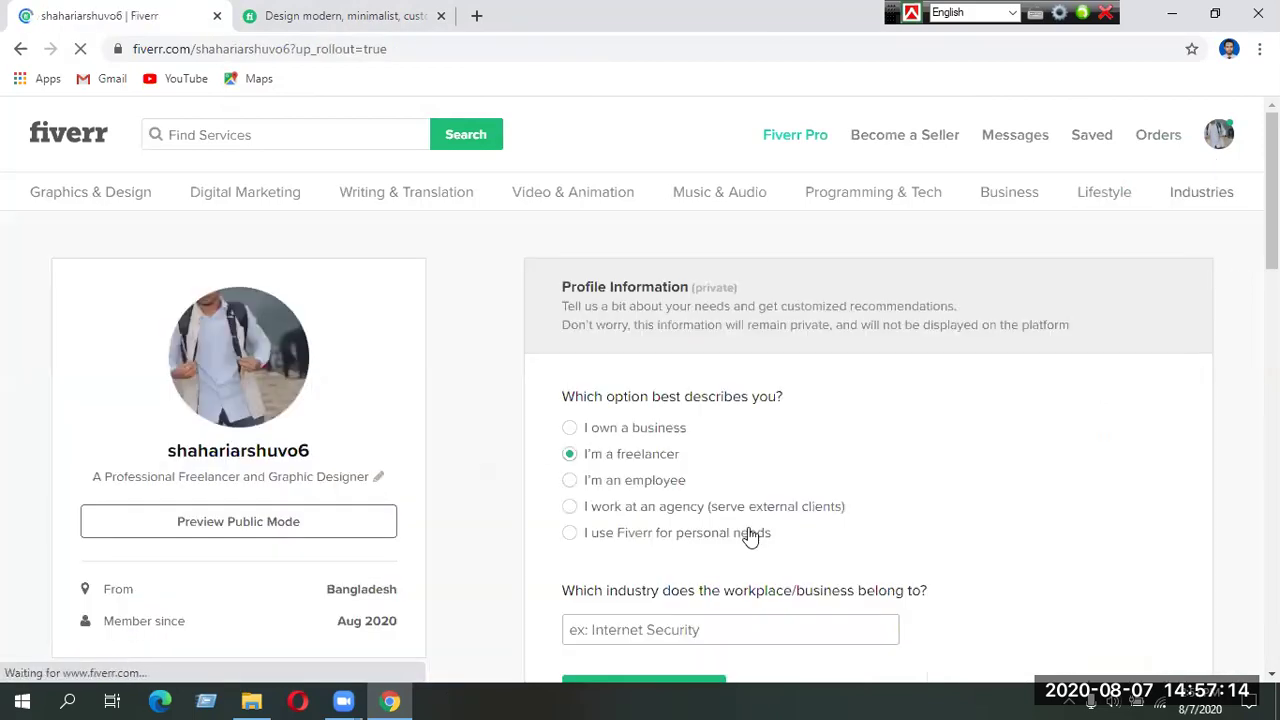
pyautogui.scroll(-2, 751, 530)
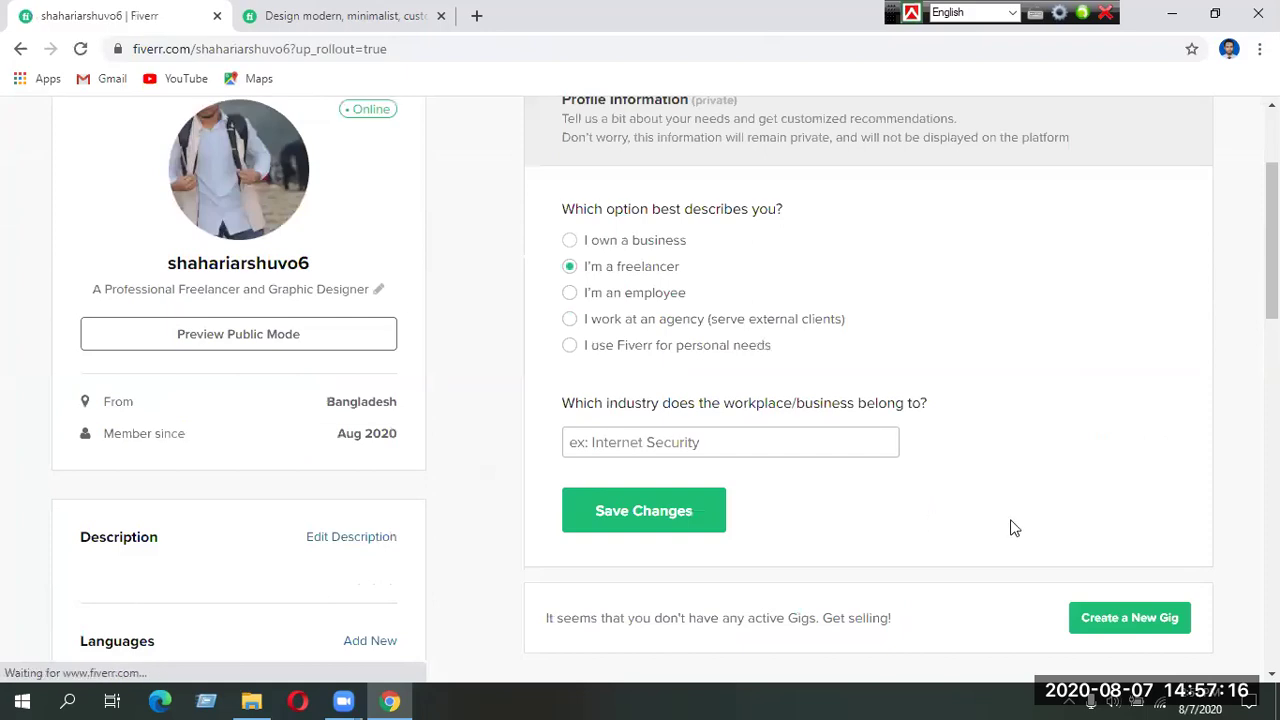
pyautogui.scroll(-1, 1075, 522)
# Start a new Gig and advance past the successful-profile tips to the things-to-avoid page.
pyautogui.click(1102, 530)
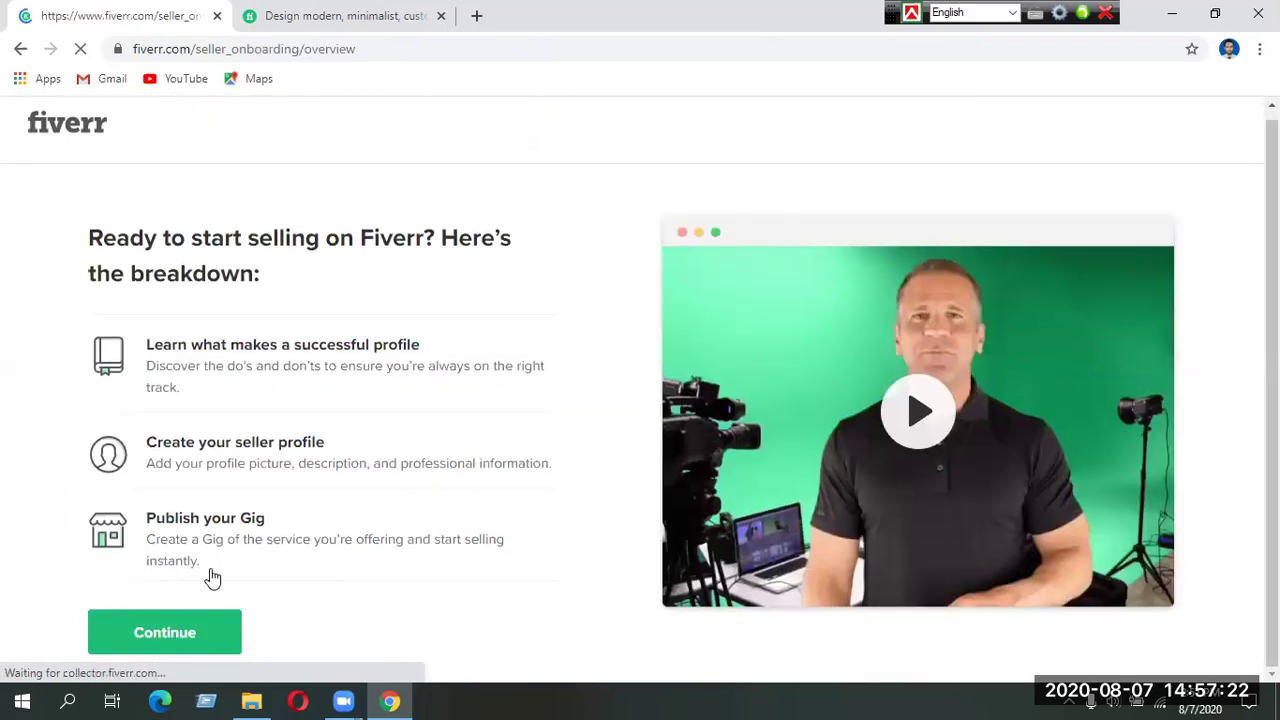
pyautogui.click(198, 633)
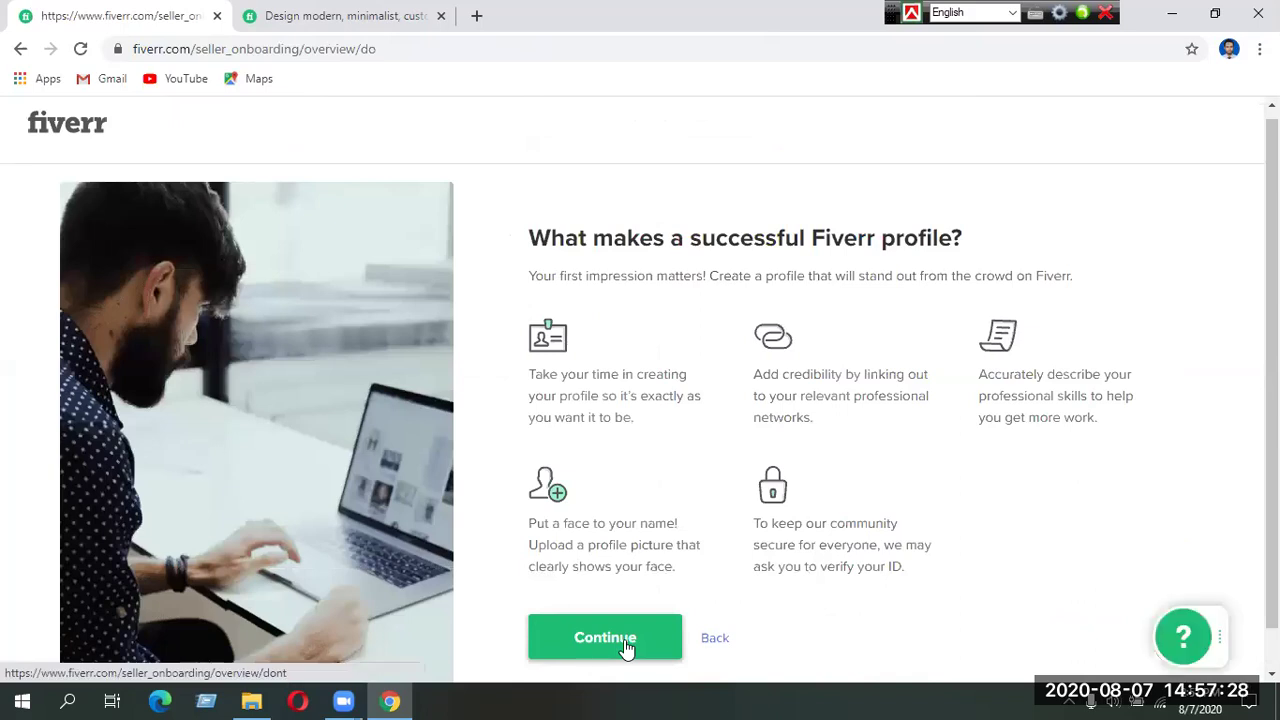
pyautogui.click(20, 48)
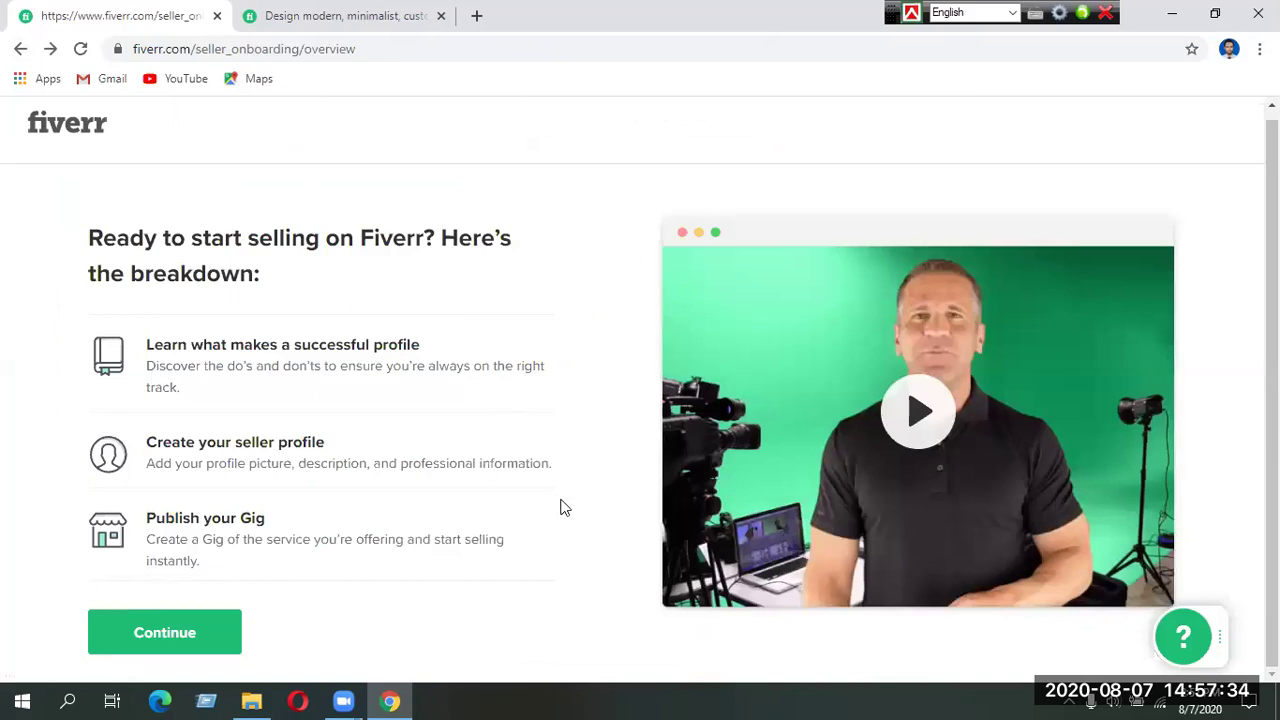
pyautogui.click(218, 651)
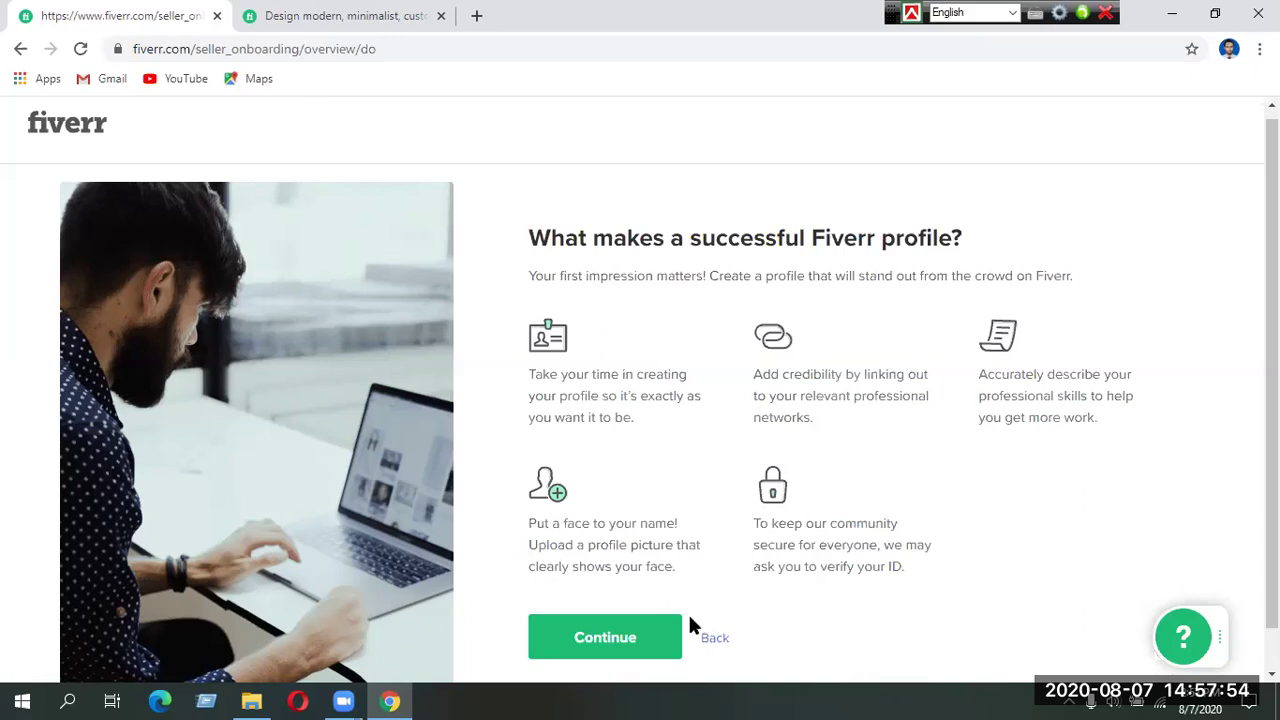
pyautogui.click(601, 646)
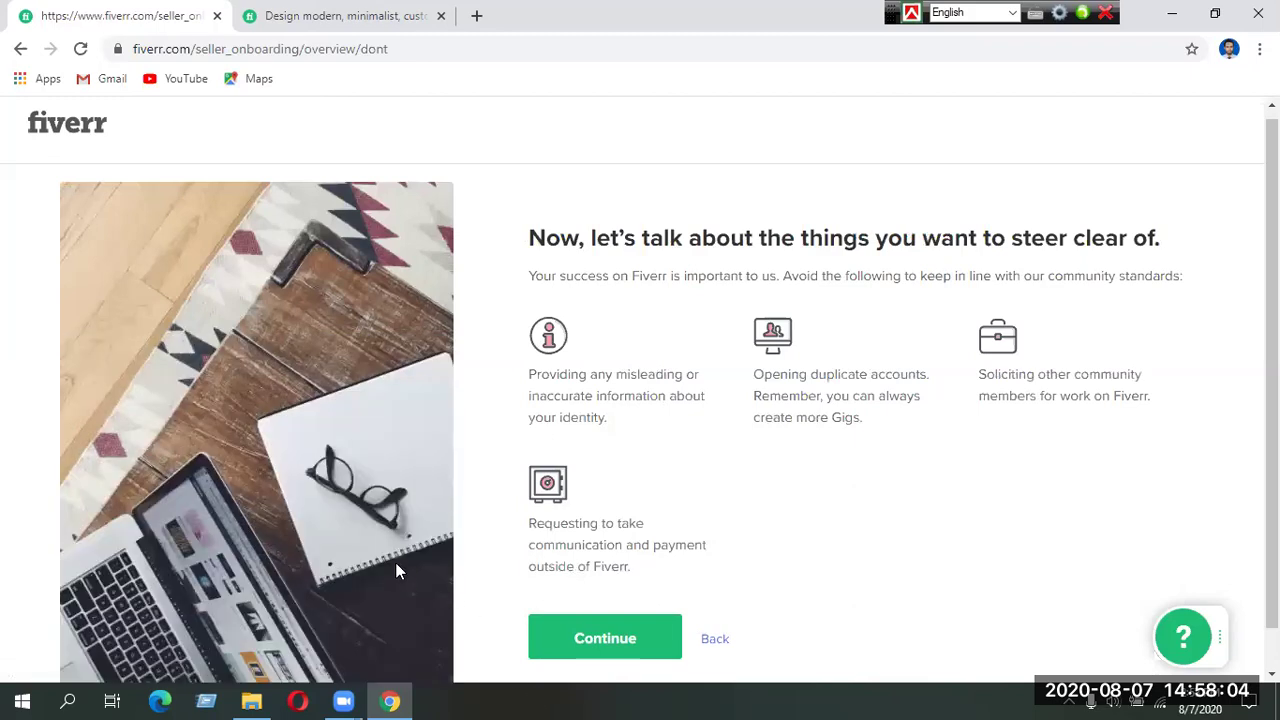
pyautogui.scroll(-1, 223, 636)
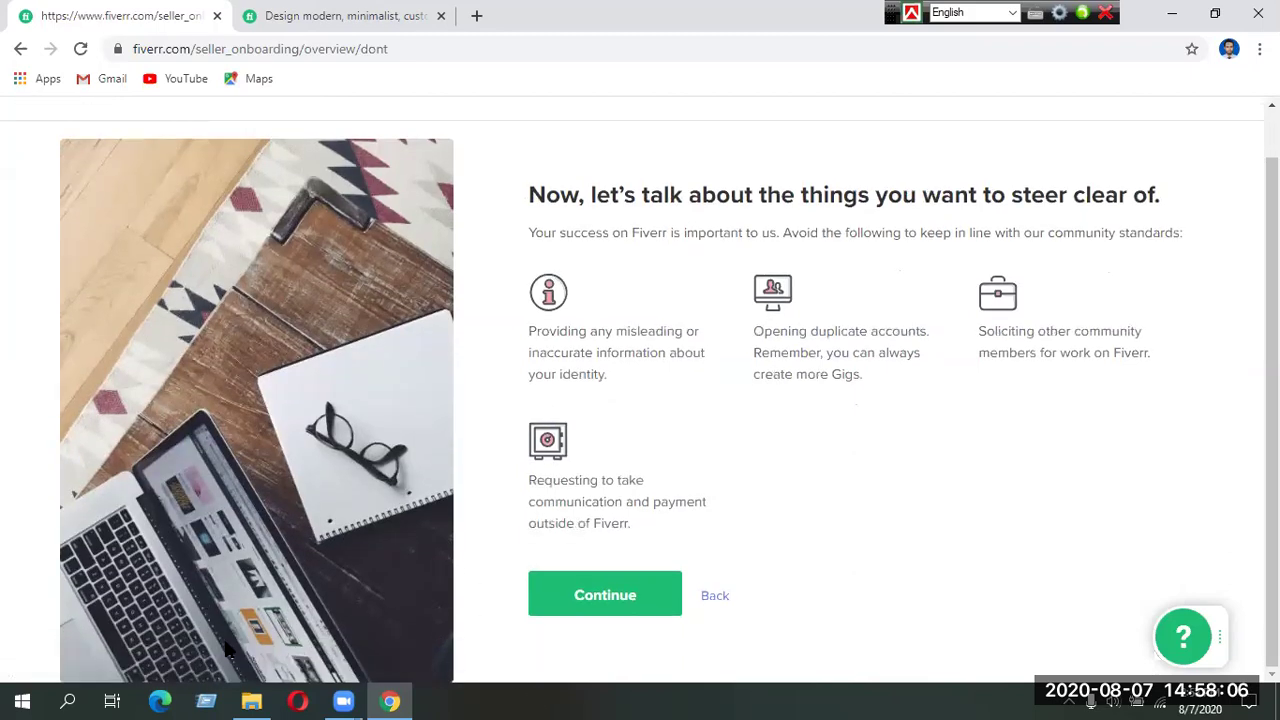
# Continue to the Personal Info form and look over its fields.
pyautogui.click(645, 610)
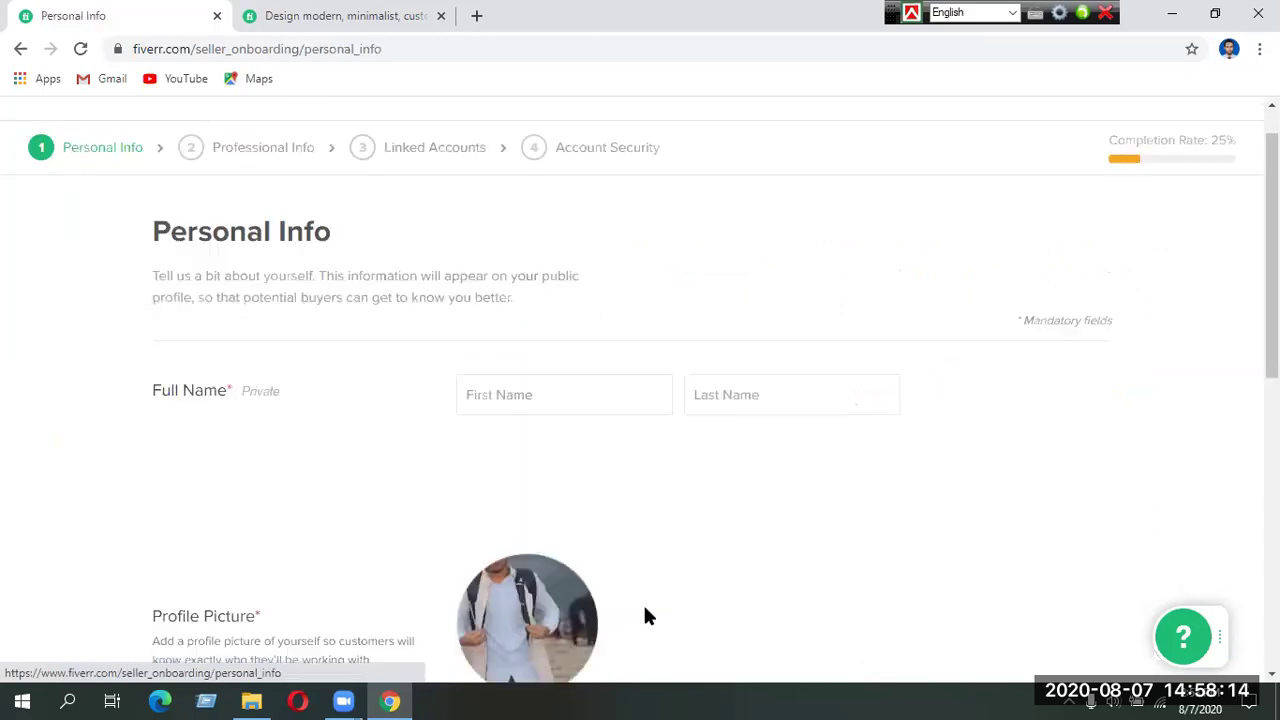
pyautogui.scroll(-1, 580, 455)
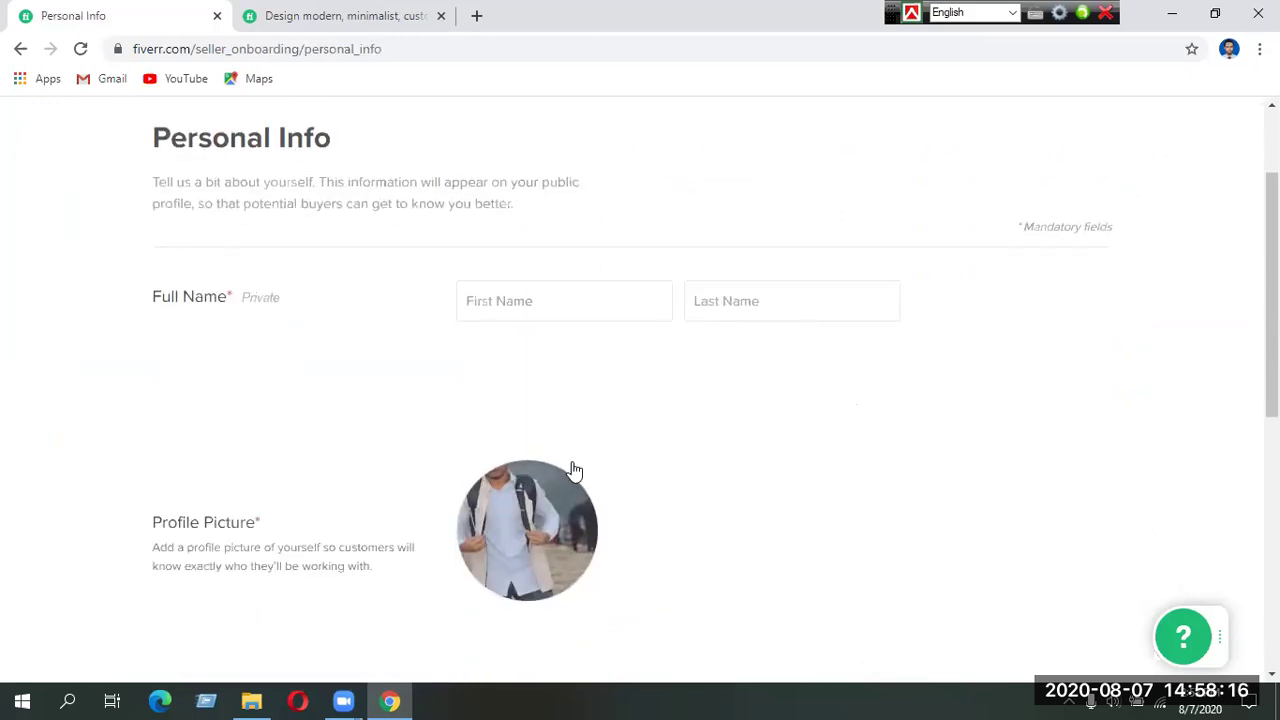
pyautogui.scroll(-1, 573, 470)
pyautogui.scroll(1, 577, 465)
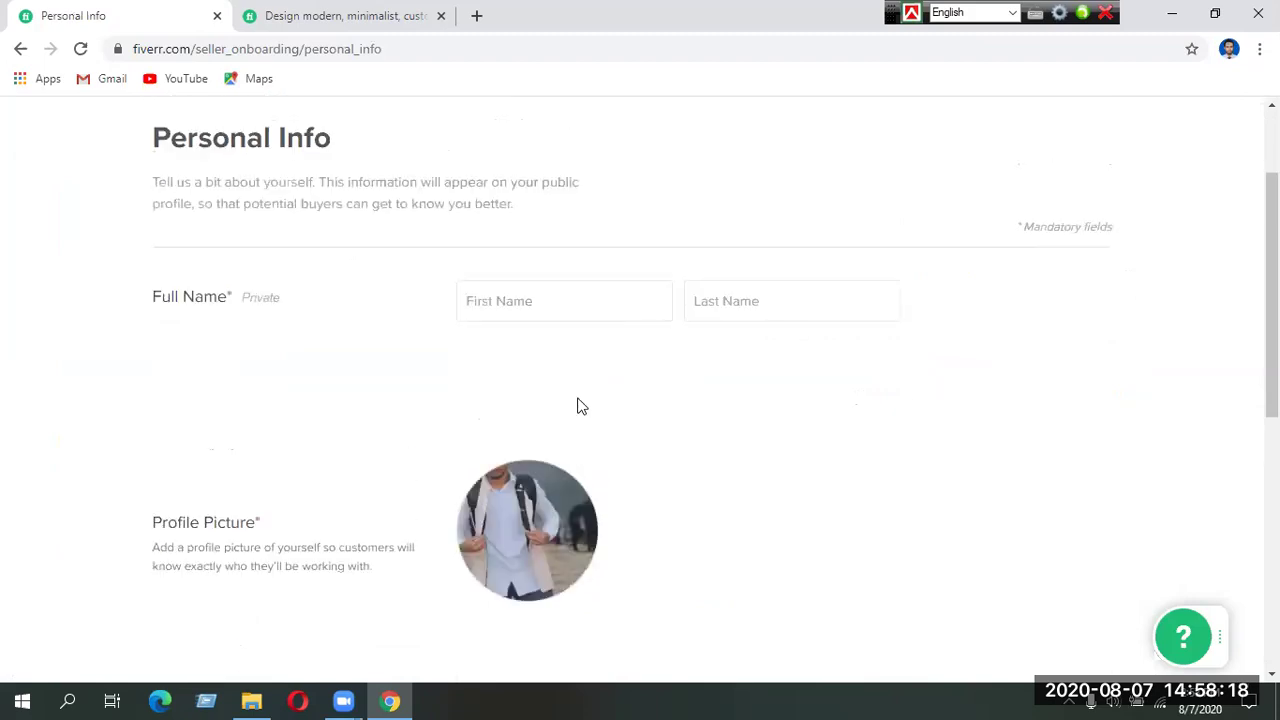
# Fill the first and last name from saved autofill suggestions and review the form.
pyautogui.click(562, 305)
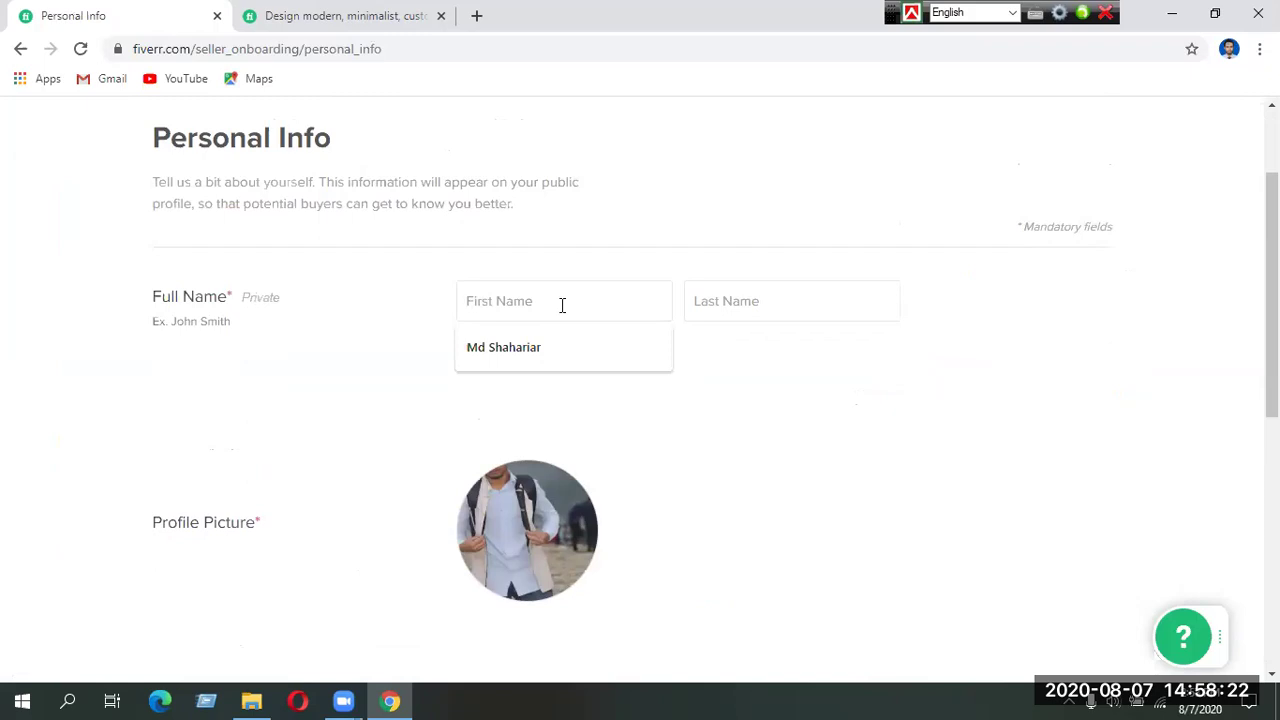
pyautogui.click(551, 357)
pyautogui.click(760, 299)
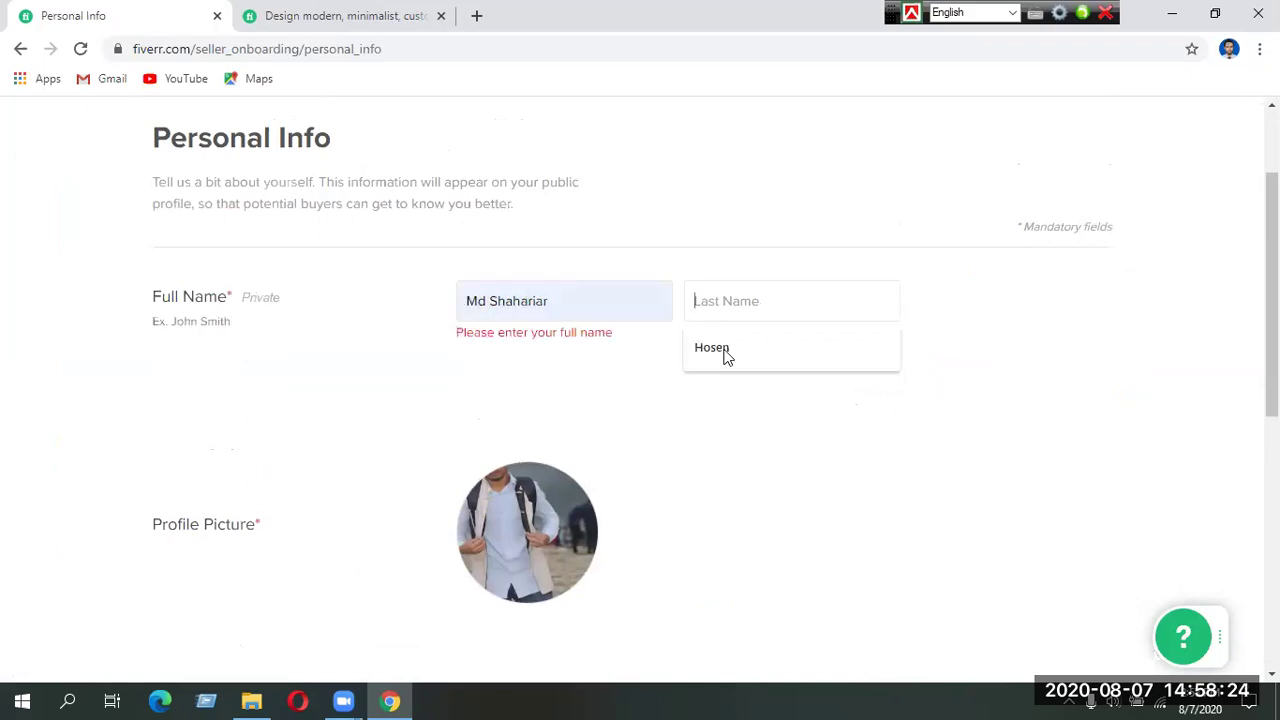
pyautogui.click(727, 350)
pyautogui.scroll(-1, 881, 568)
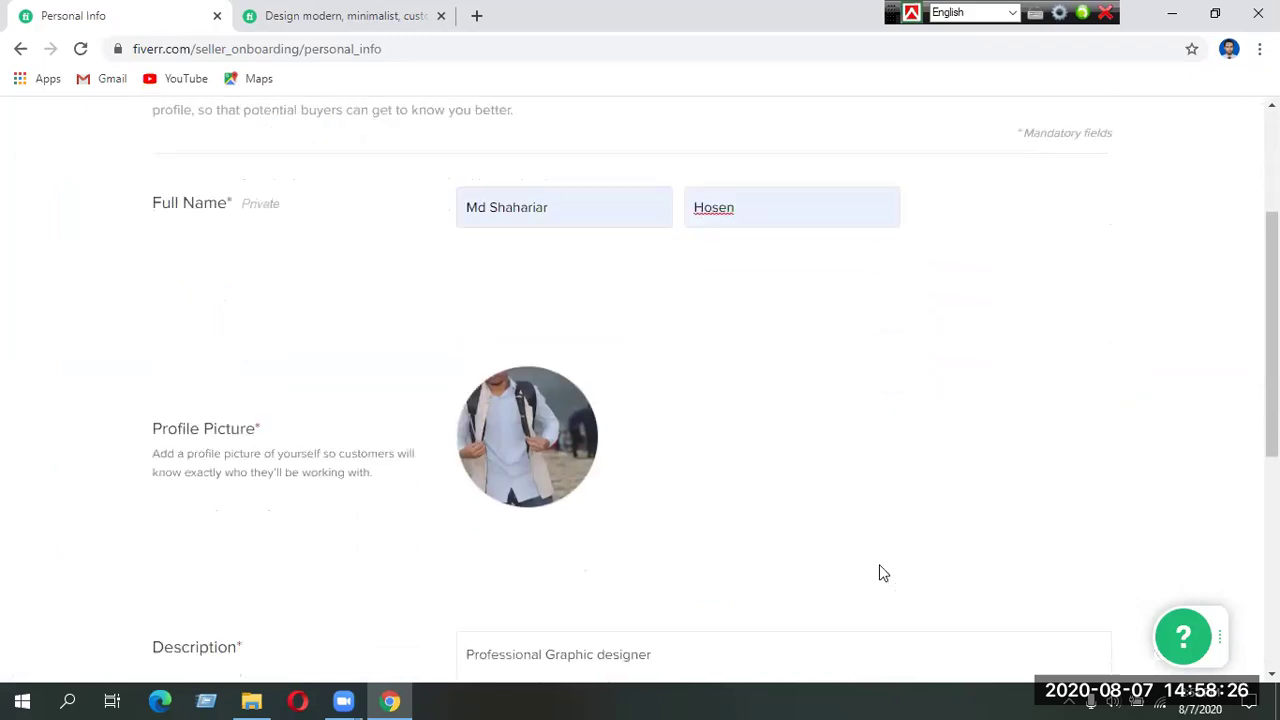
pyautogui.scroll(-1, 881, 570)
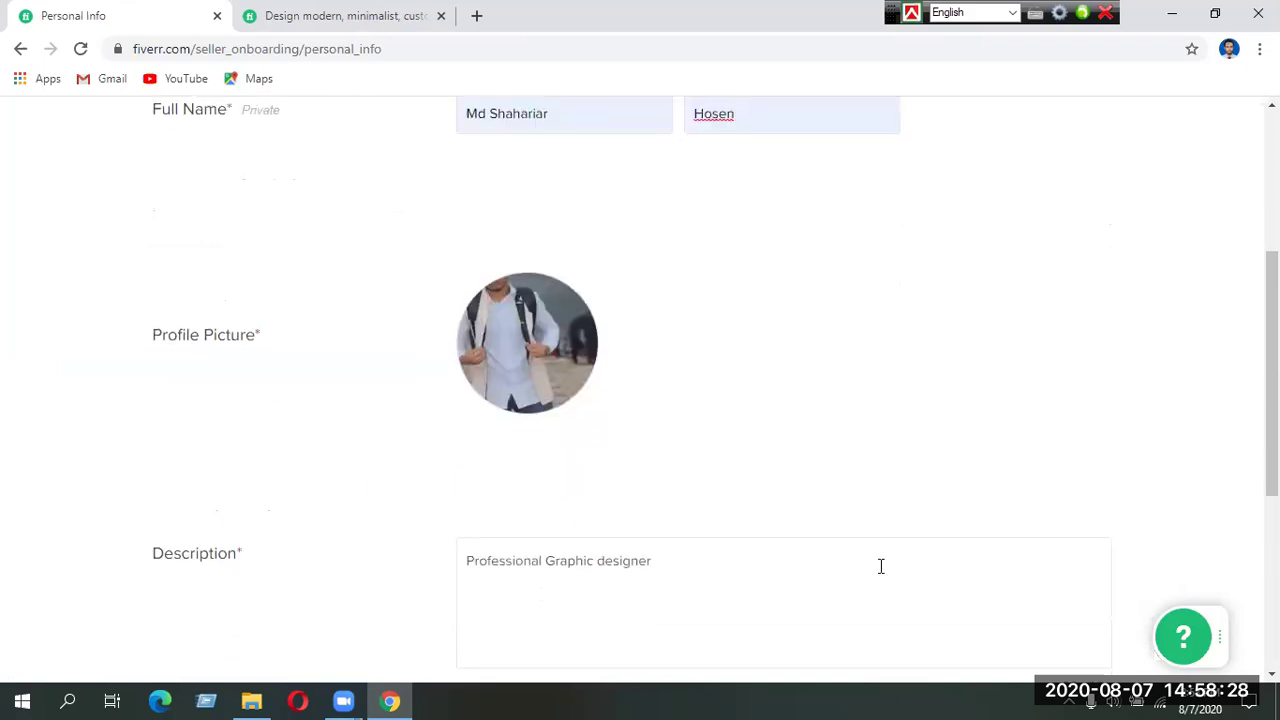
pyautogui.scroll(-1, 881, 568)
pyautogui.scroll(4, 879, 568)
pyautogui.scroll(-6, 870, 568)
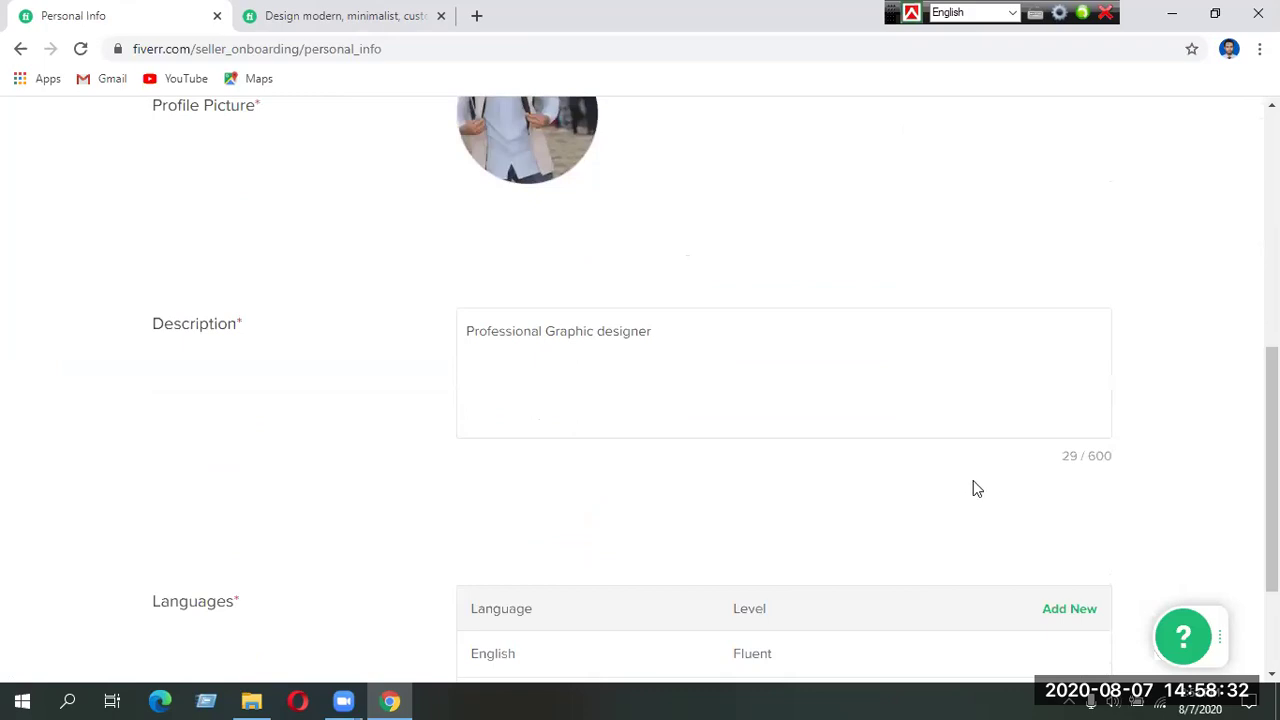
pyautogui.scroll(-2, 890, 500)
pyautogui.scroll(3, 977, 548)
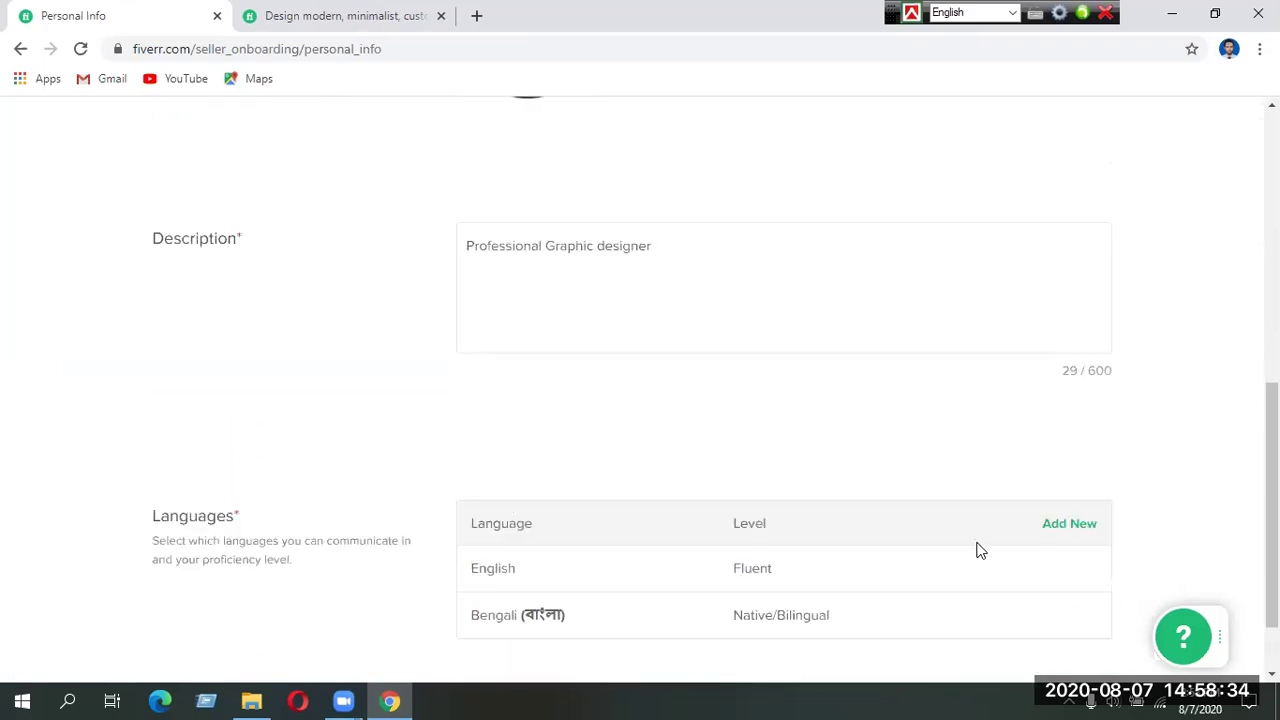
pyautogui.scroll(-3, 978, 547)
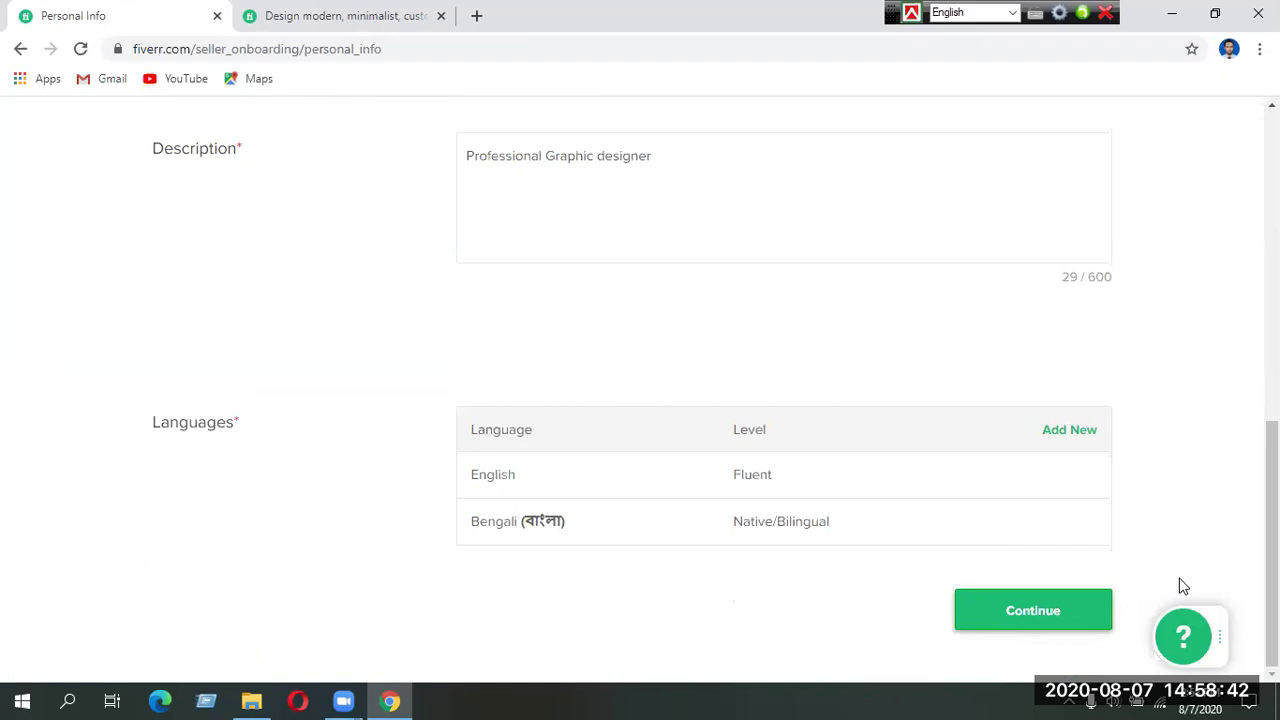
pyautogui.scroll(2, 1006, 526)
pyautogui.scroll(4, 881, 556)
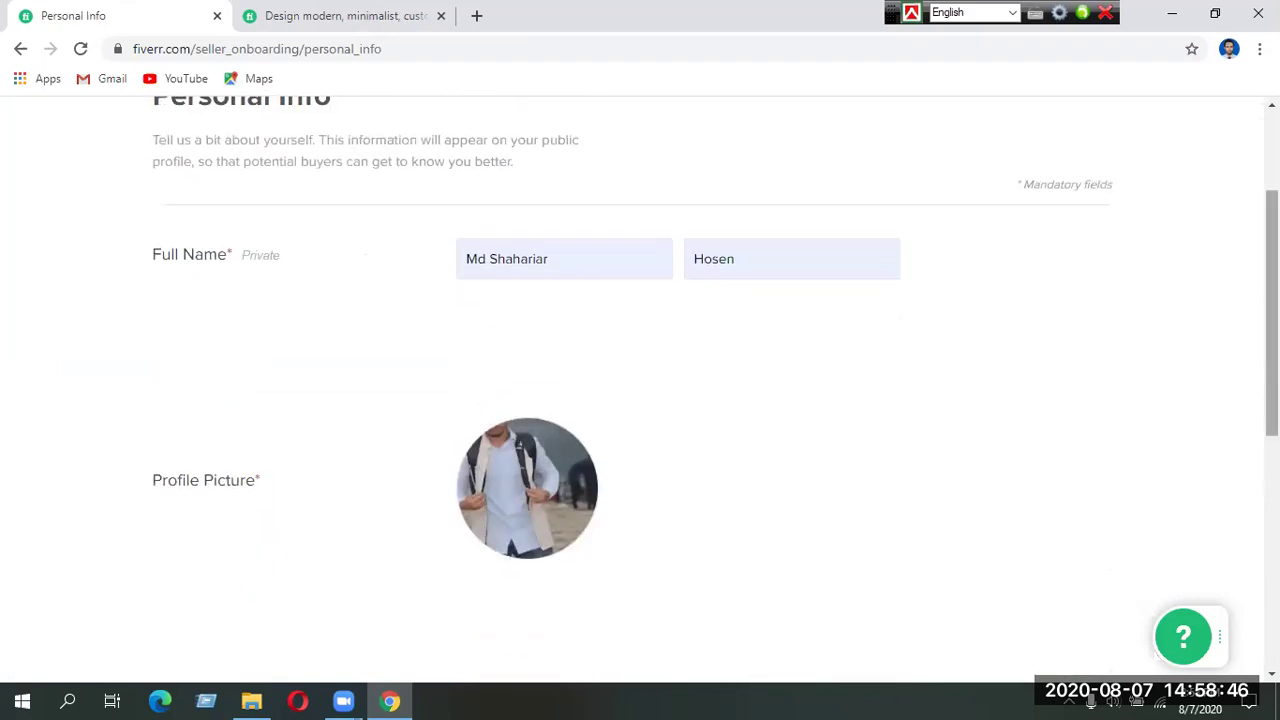
pyautogui.scroll(-5, 1167, 577)
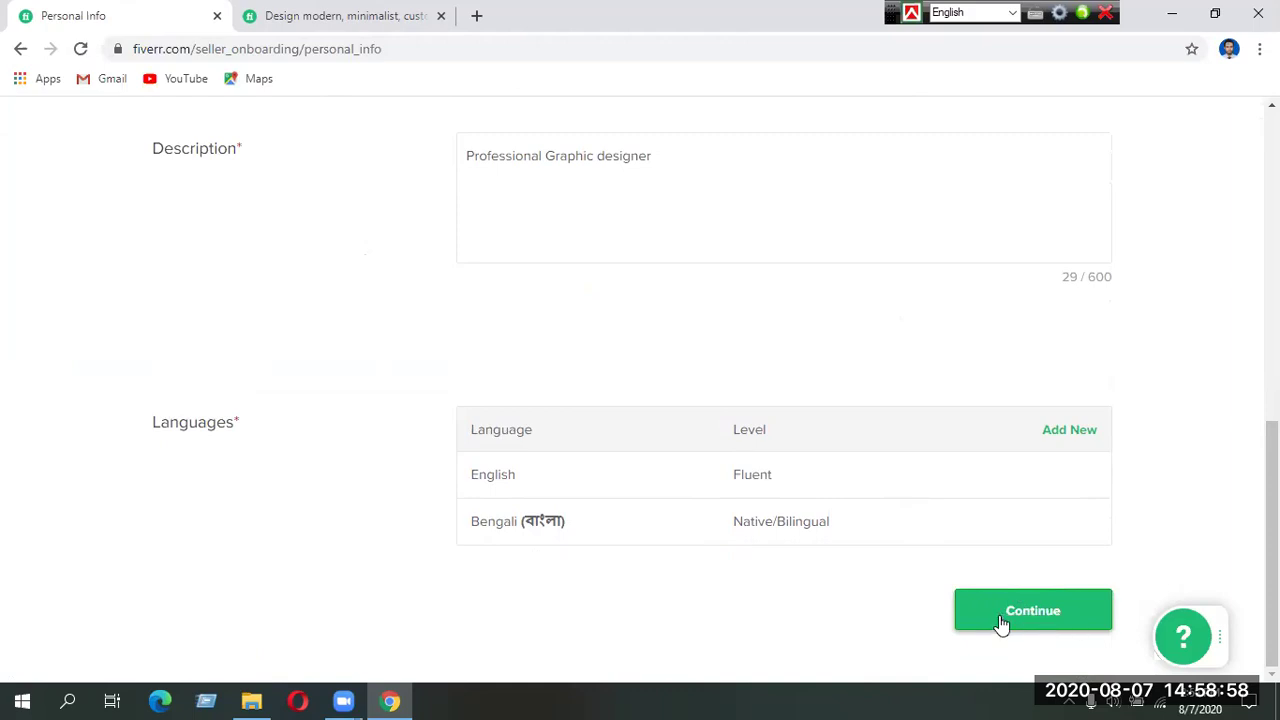
pyautogui.rightClick(1164, 283)
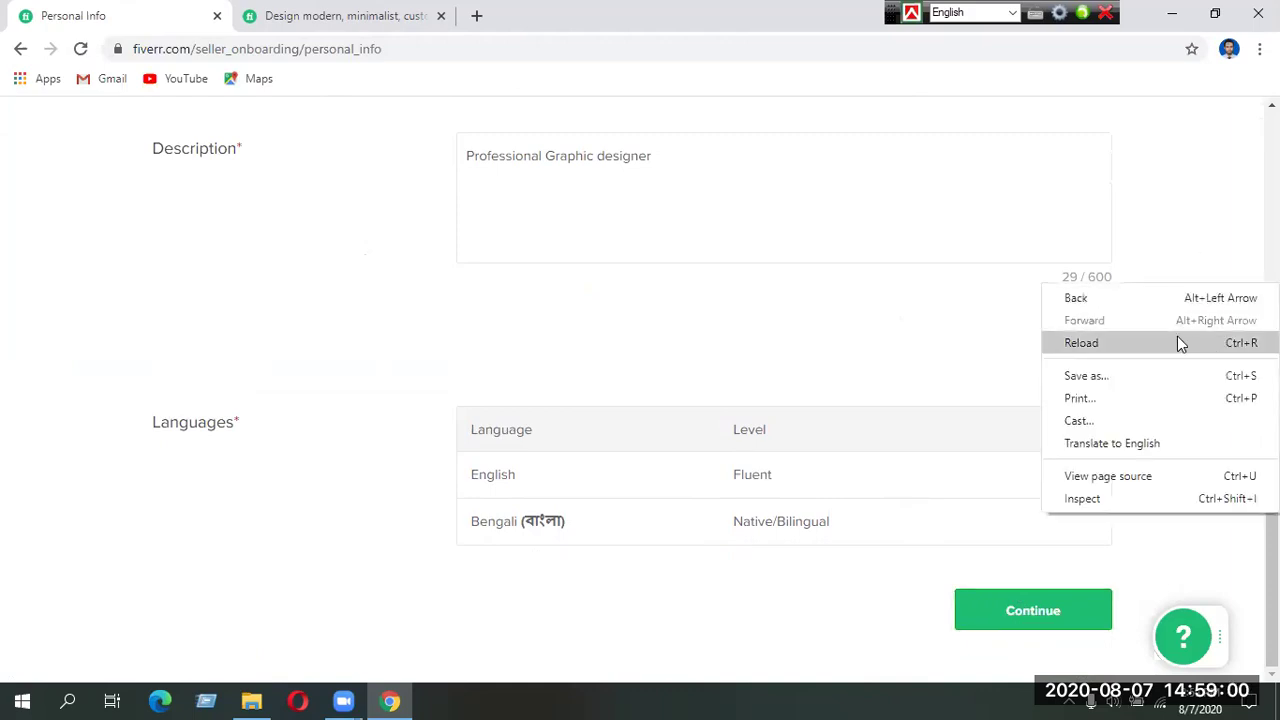
pyautogui.click(1170, 340)
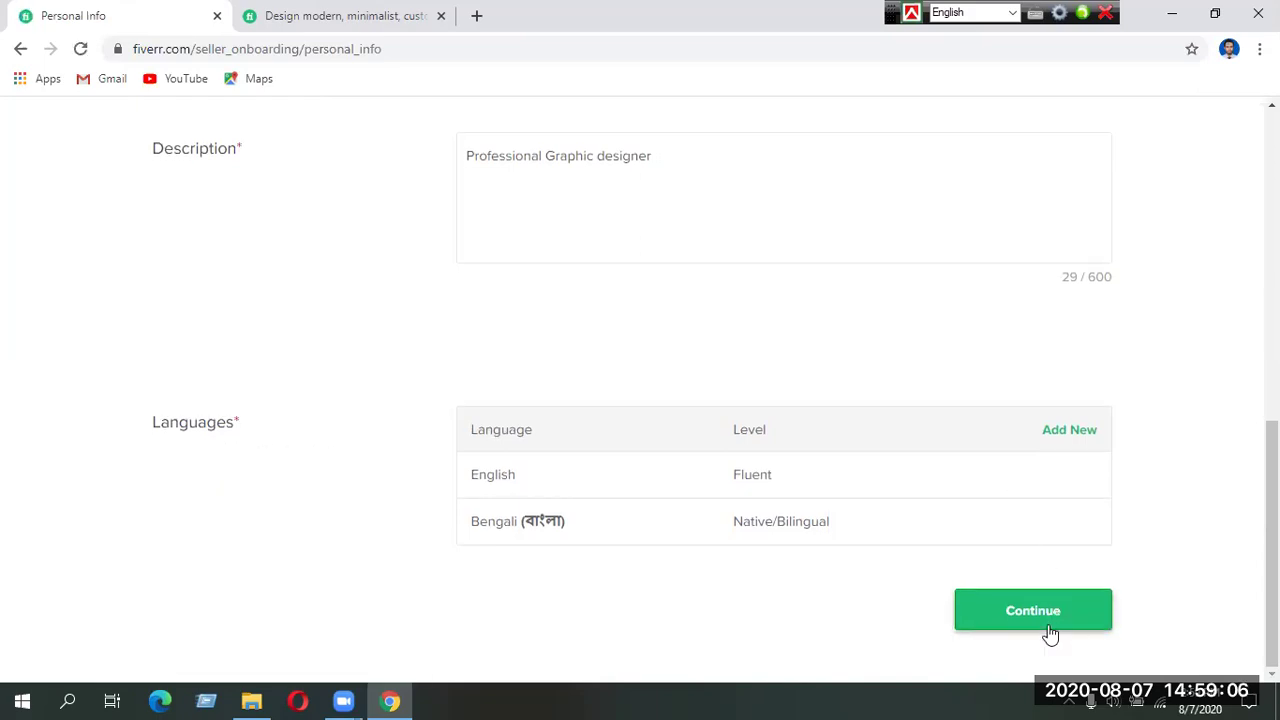
pyautogui.scroll(1, 941, 569)
pyautogui.scroll(7, 941, 569)
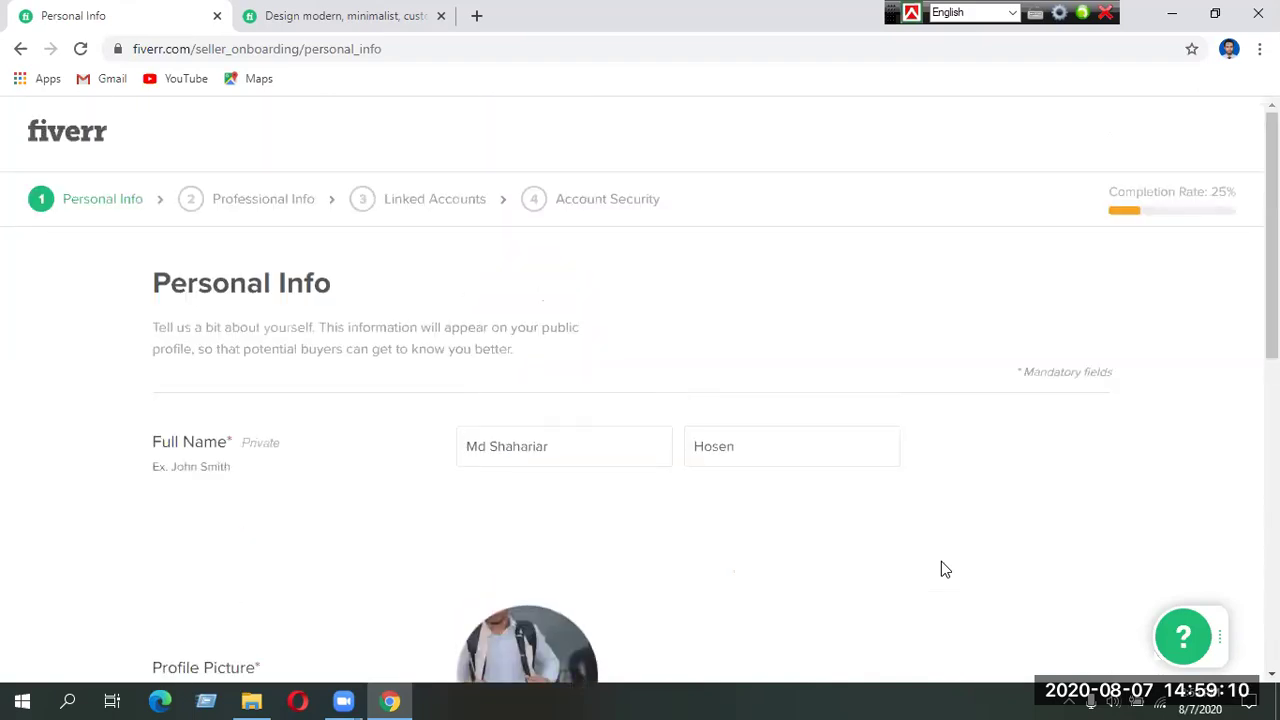
pyautogui.scroll(-8, 945, 569)
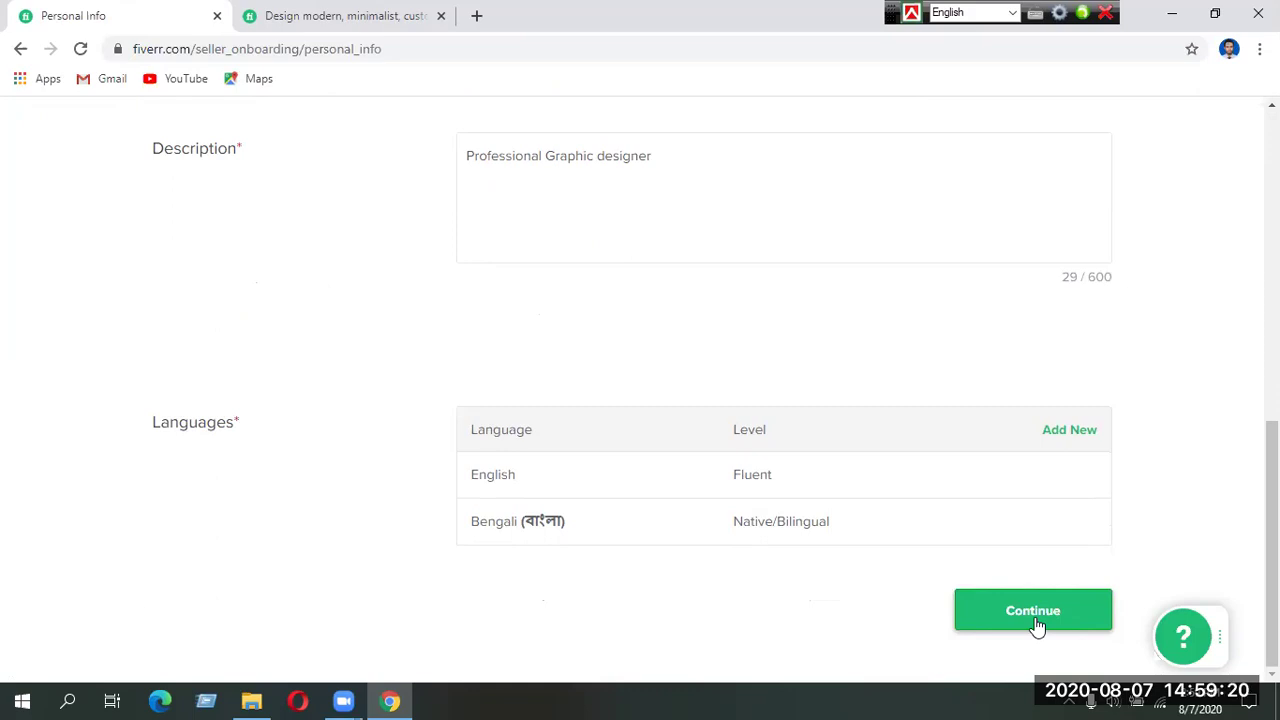
pyautogui.scroll(3, 1037, 625)
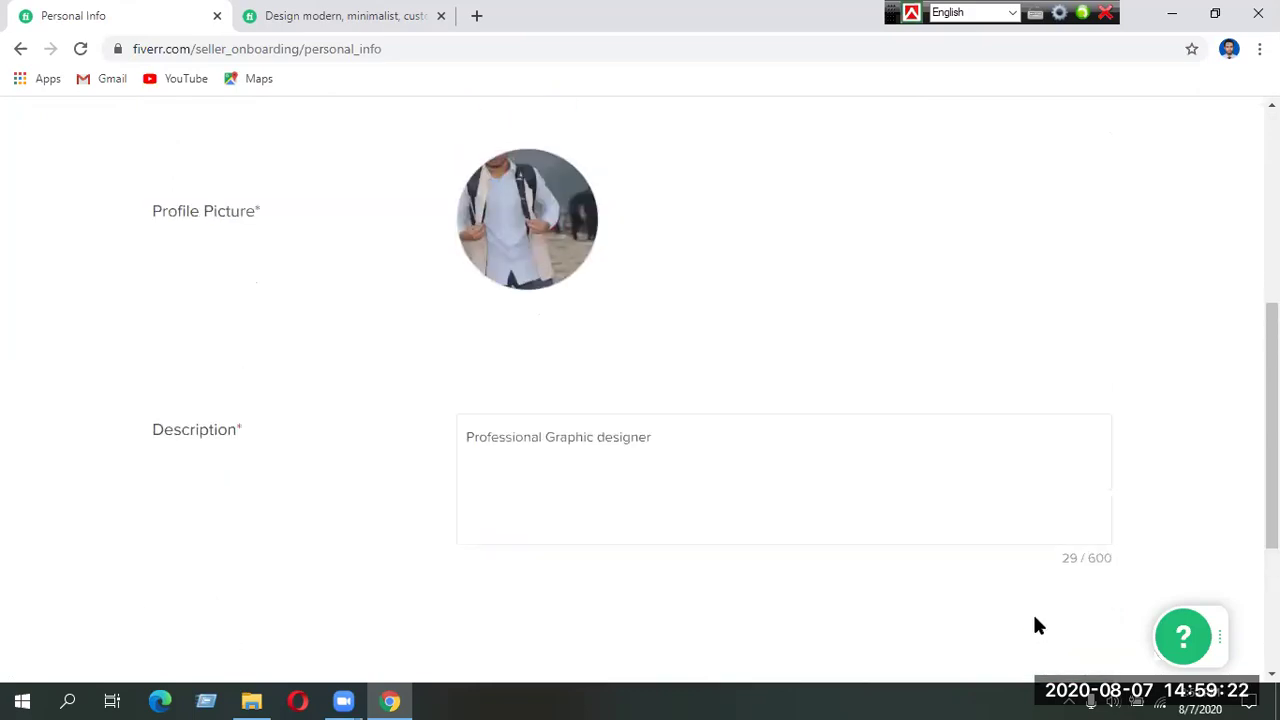
pyautogui.scroll(-3, 1037, 625)
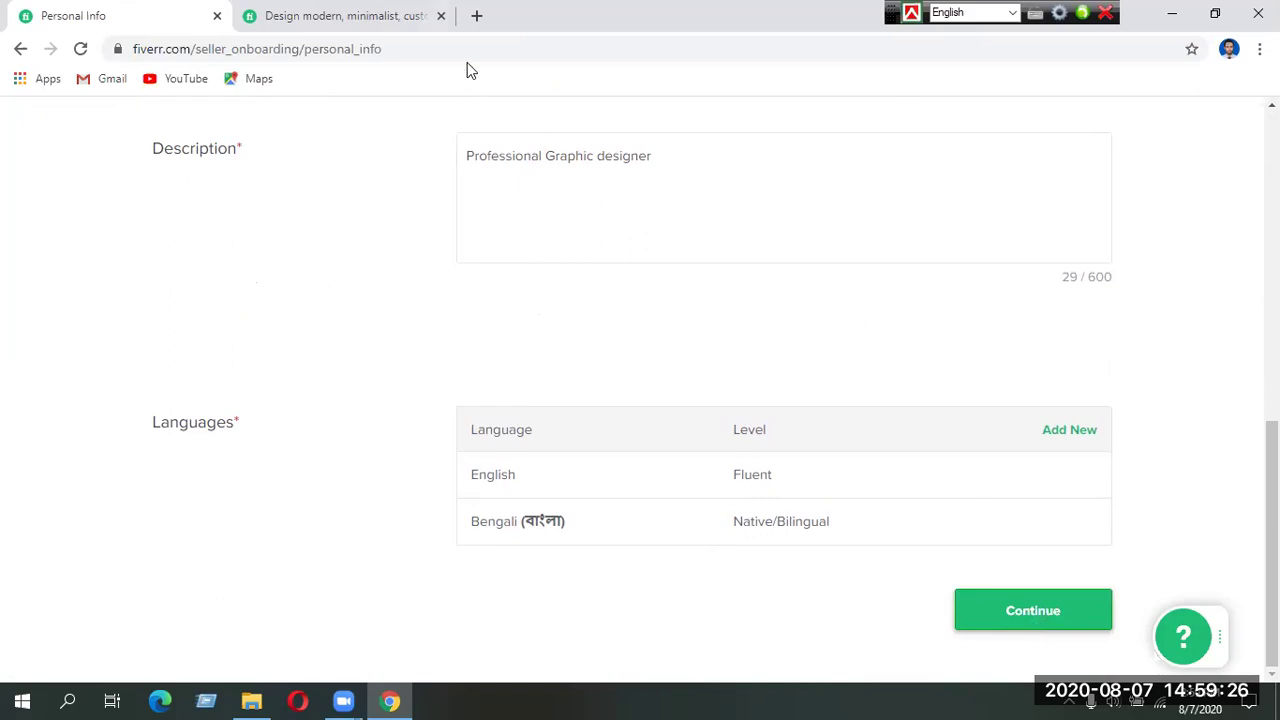
pyautogui.click(428, 16)
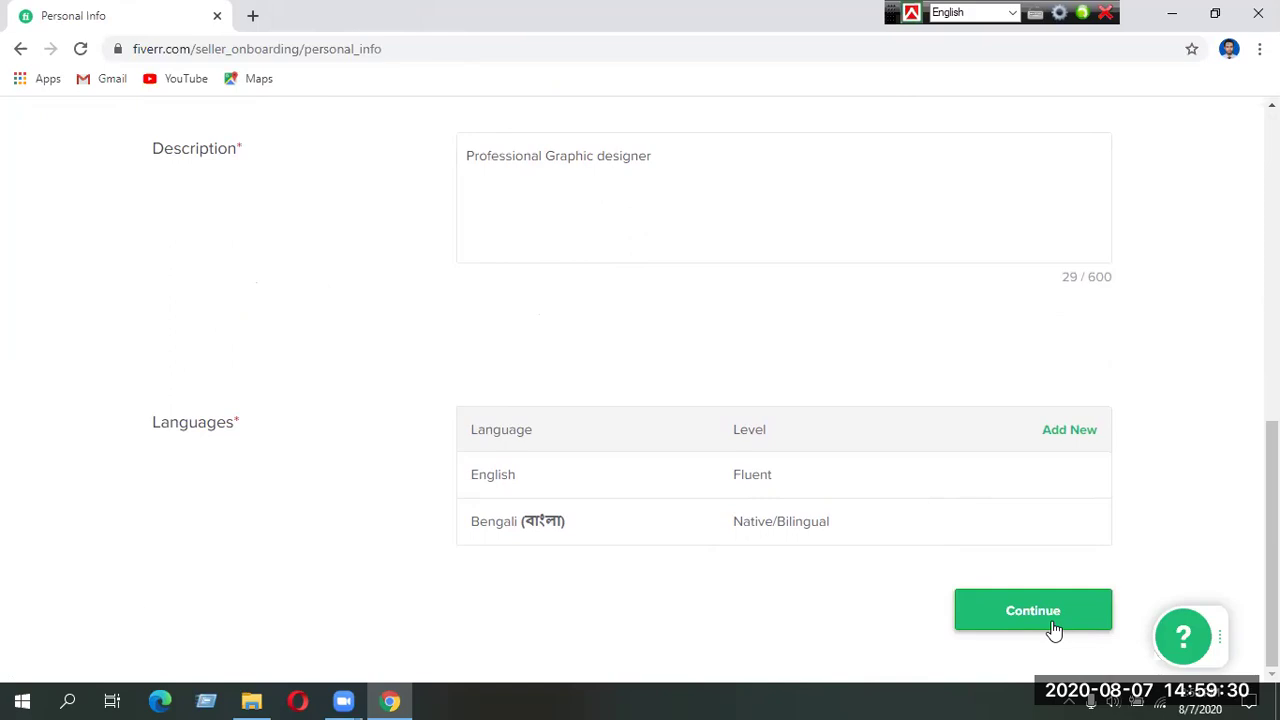
pyautogui.click(1050, 608)
pyautogui.scroll(4, 1243, 366)
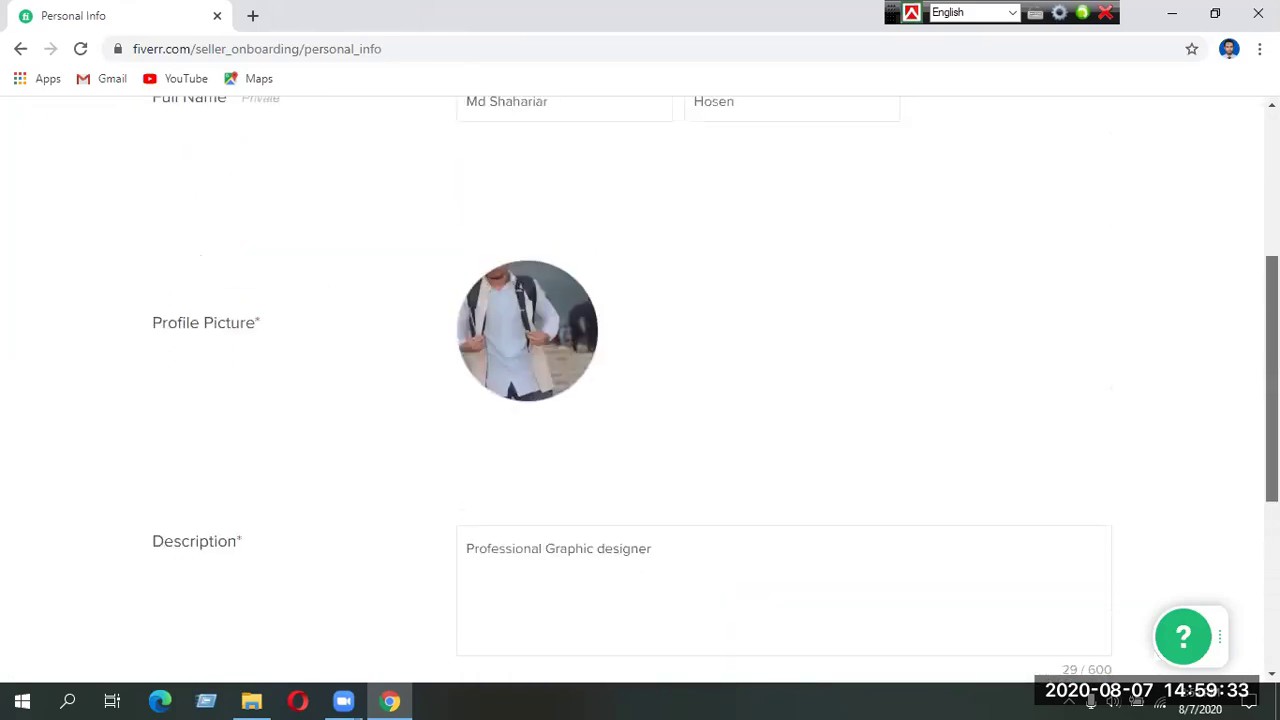
pyautogui.scroll(1, 1243, 334)
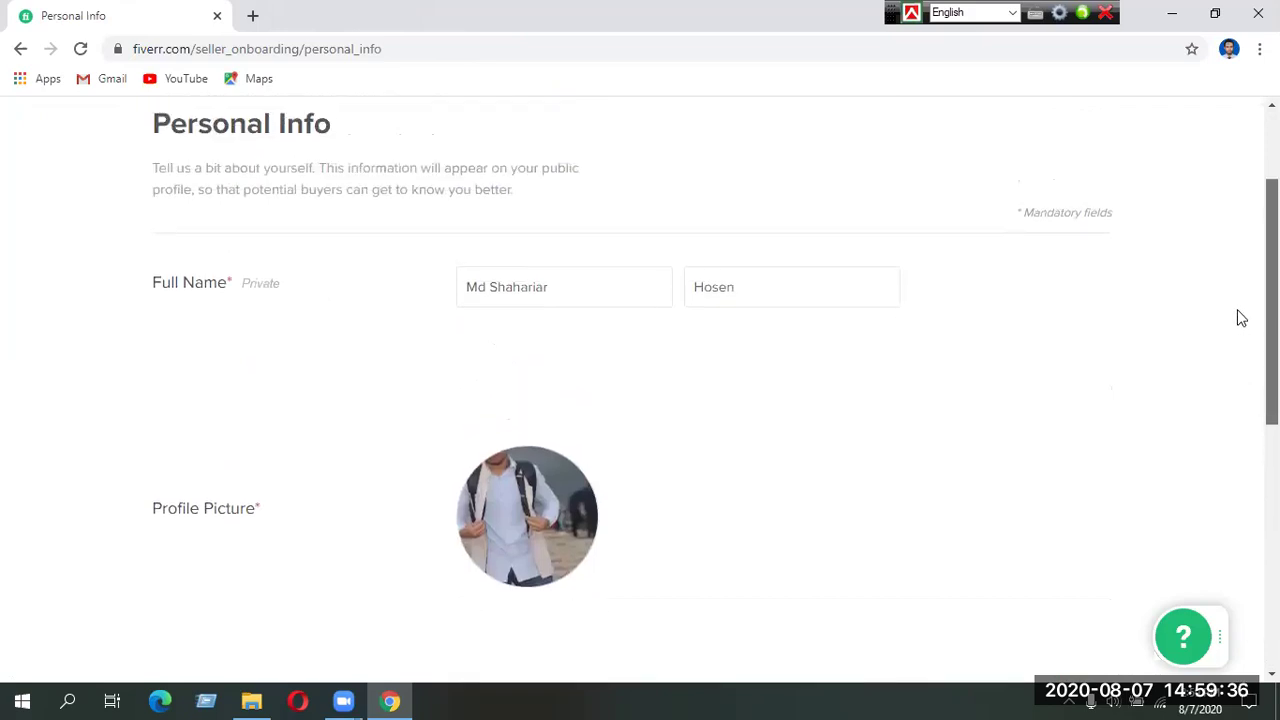
pyautogui.scroll(1, 1238, 300)
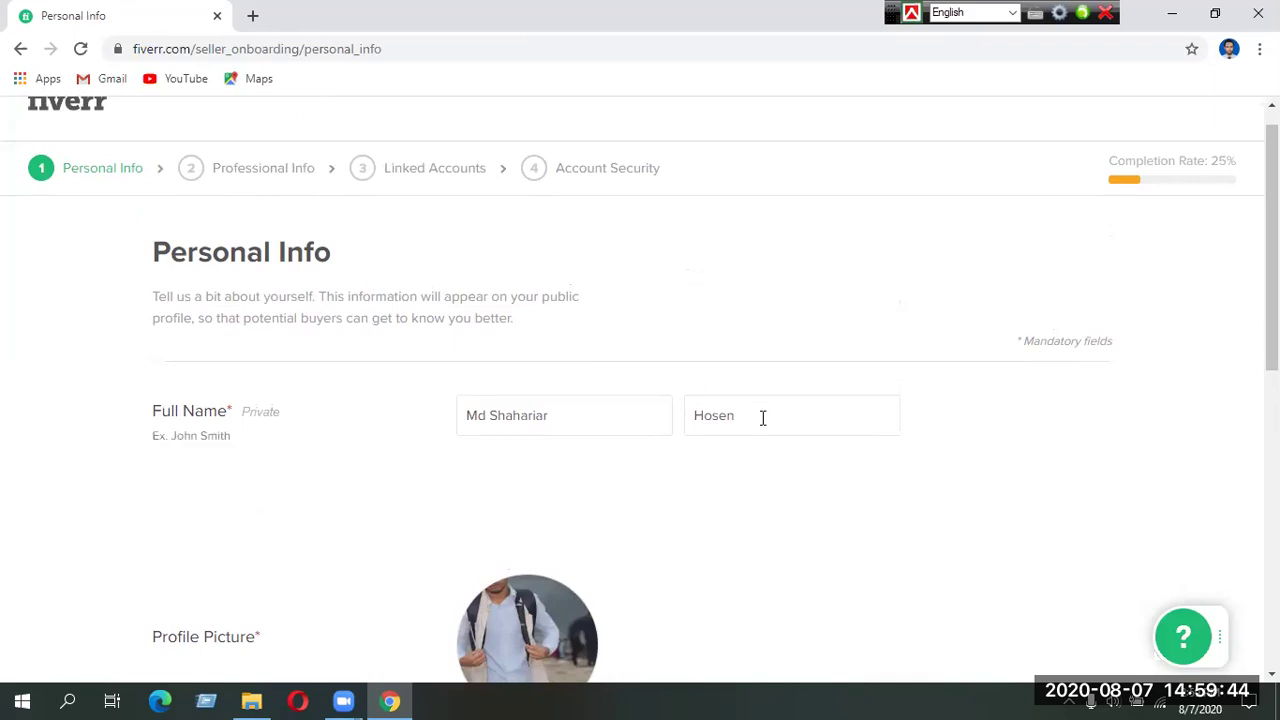
pyautogui.click(492, 413)
pyautogui.press('BackSpace')
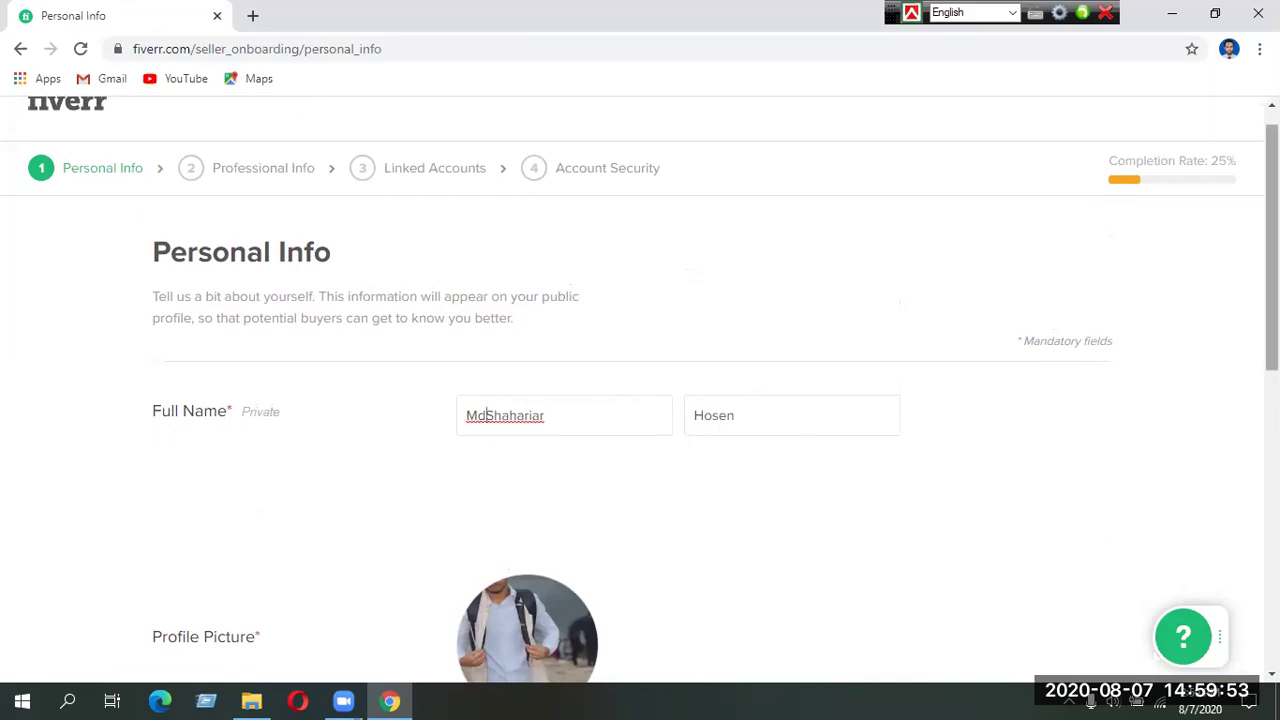
pyautogui.scroll(-7, 687, 435)
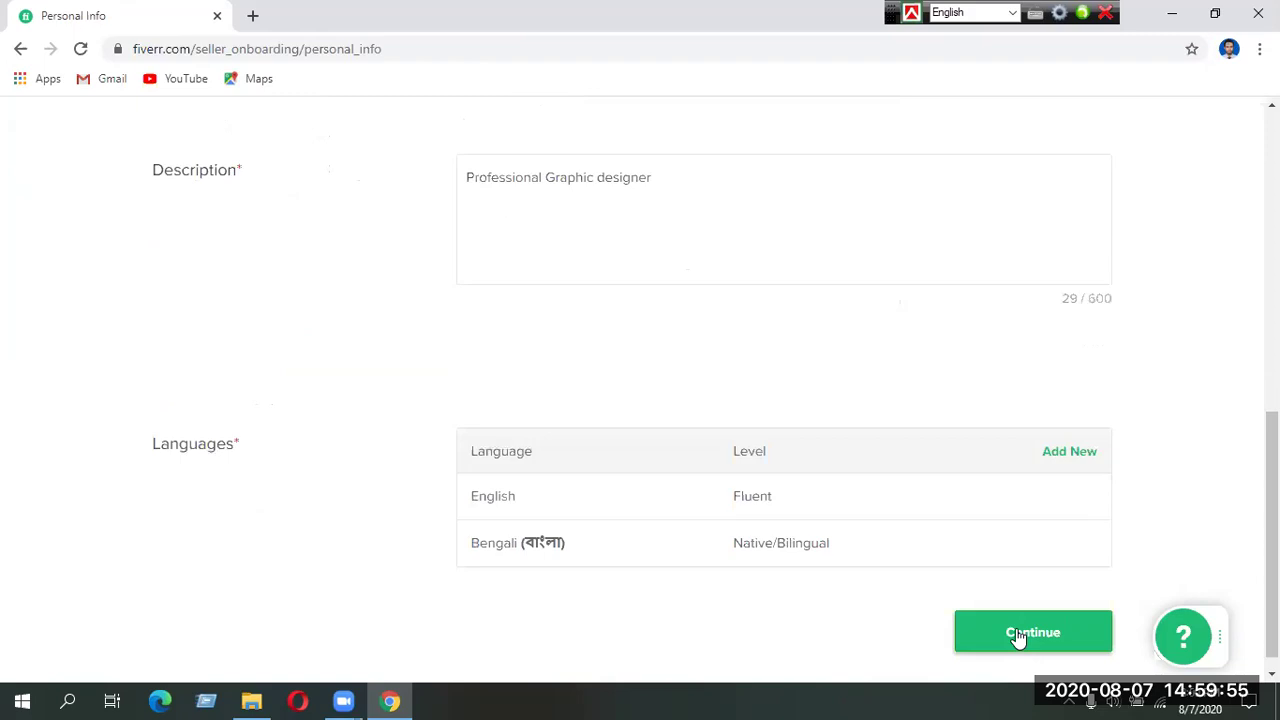
pyautogui.scroll(-1, 1020, 638)
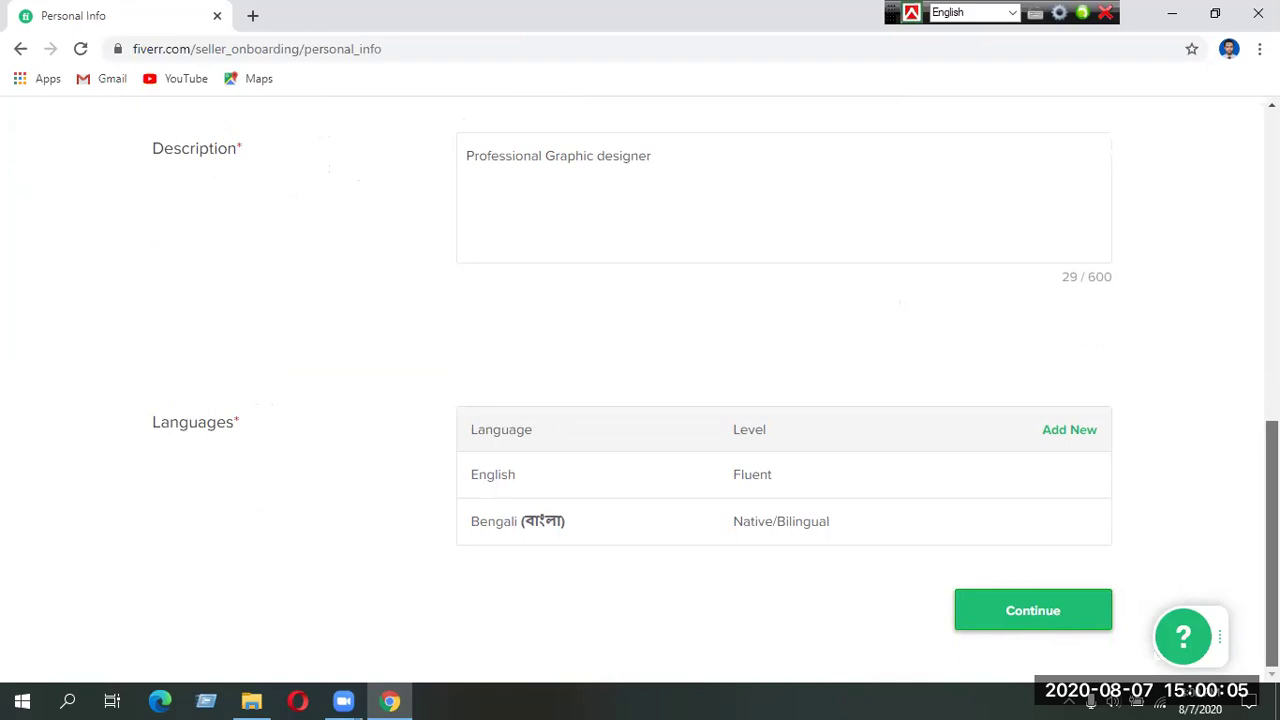
pyautogui.scroll(8, 983, 248)
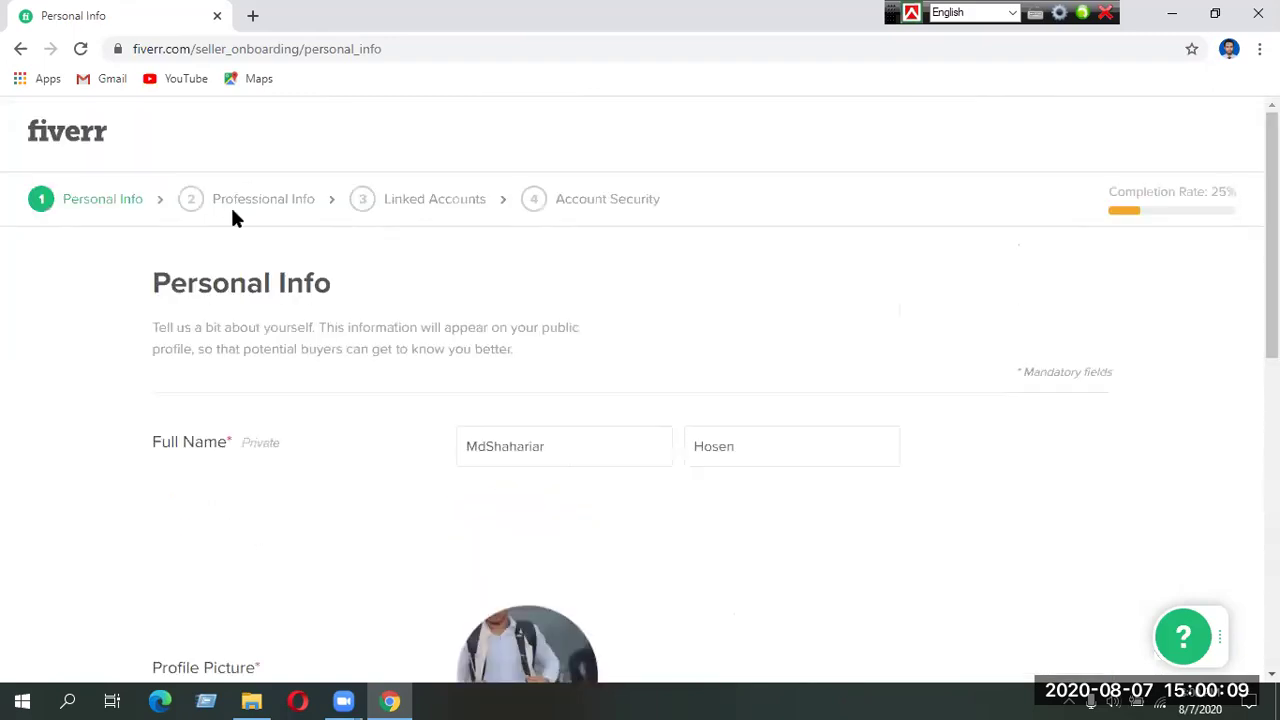
pyautogui.scroll(-7, 519, 318)
pyautogui.click(694, 163)
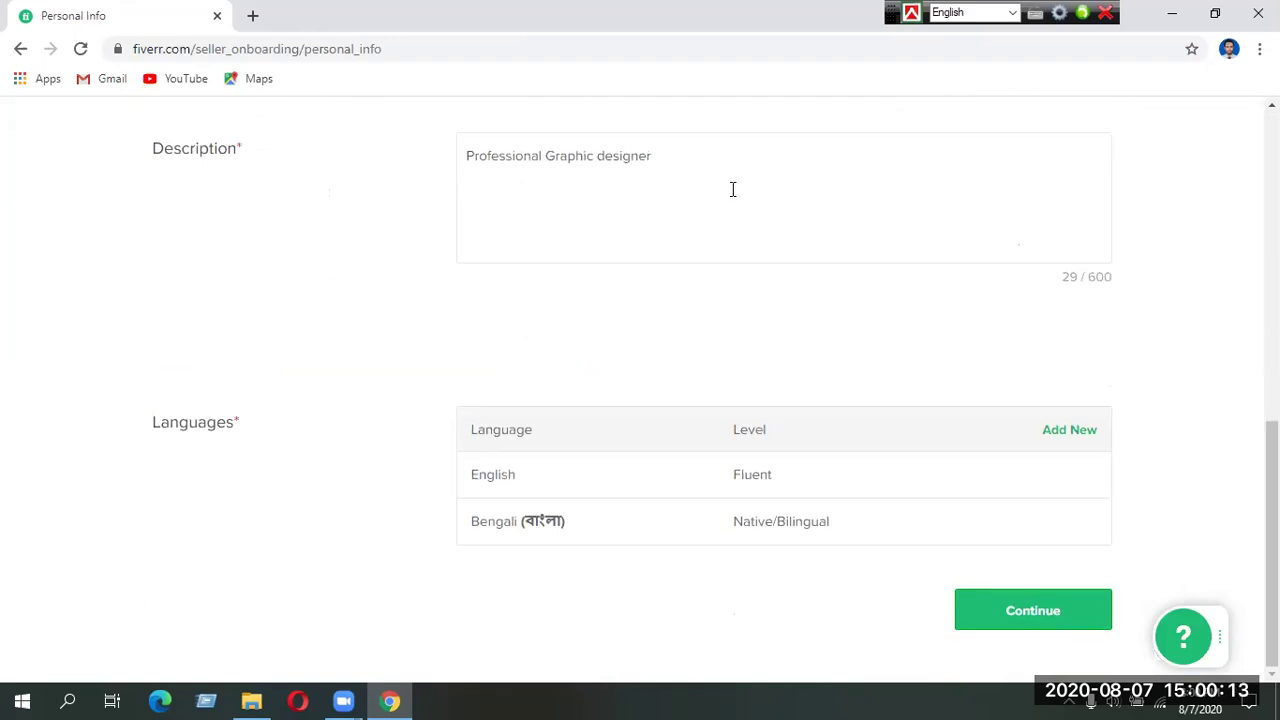
# Add 'I have 2 years expreince in graphic design.' and 'client satisfaction is my first compliment' to the description.
pyautogui.write('I')
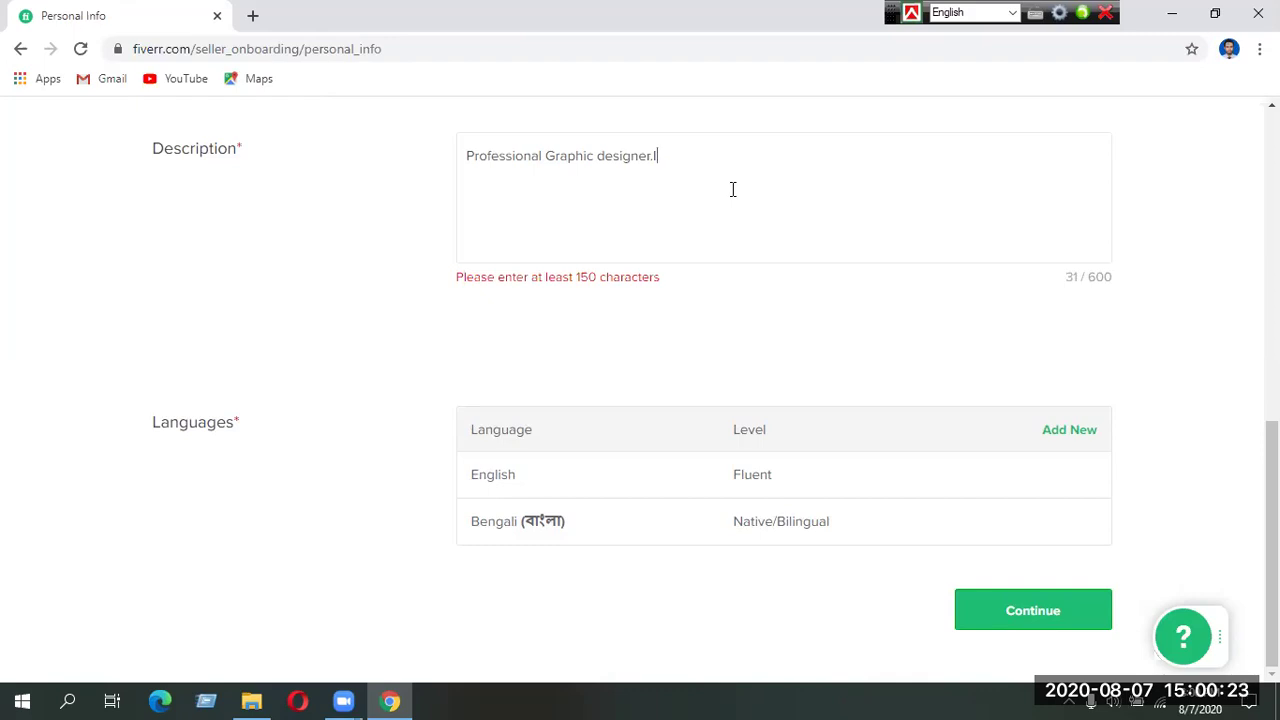
pyautogui.write('ha')
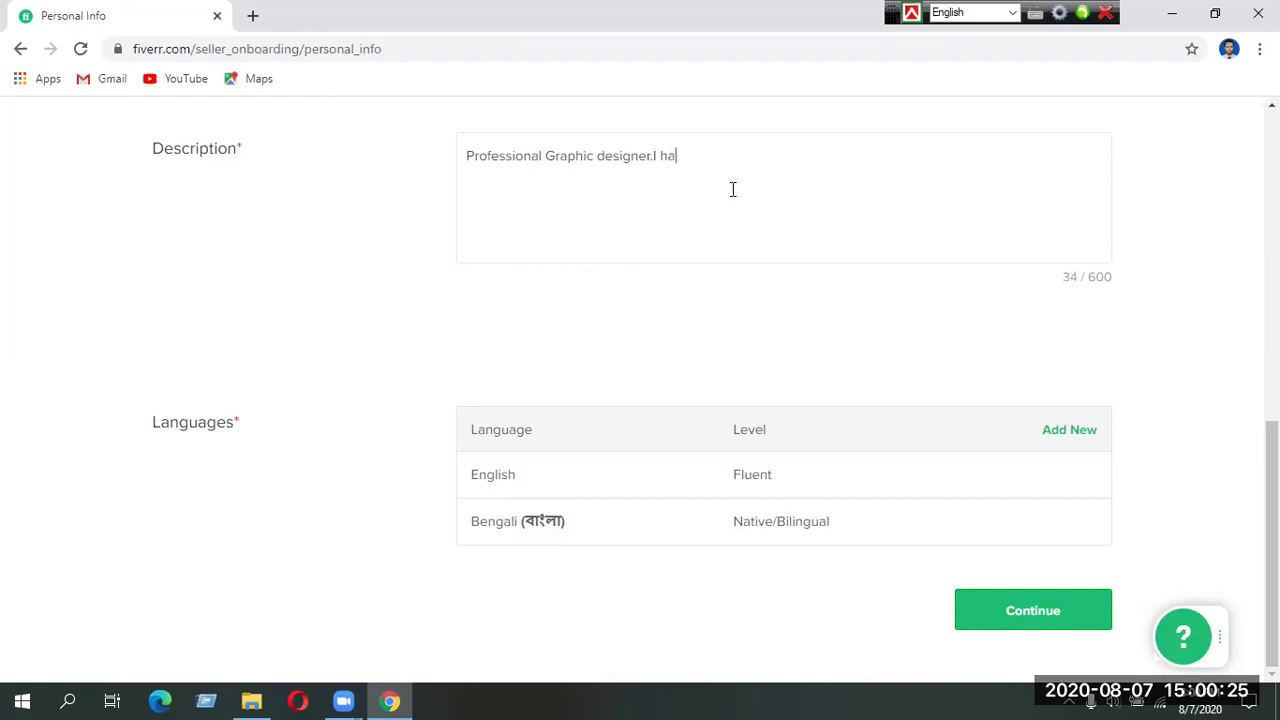
pyautogui.write('ve ')
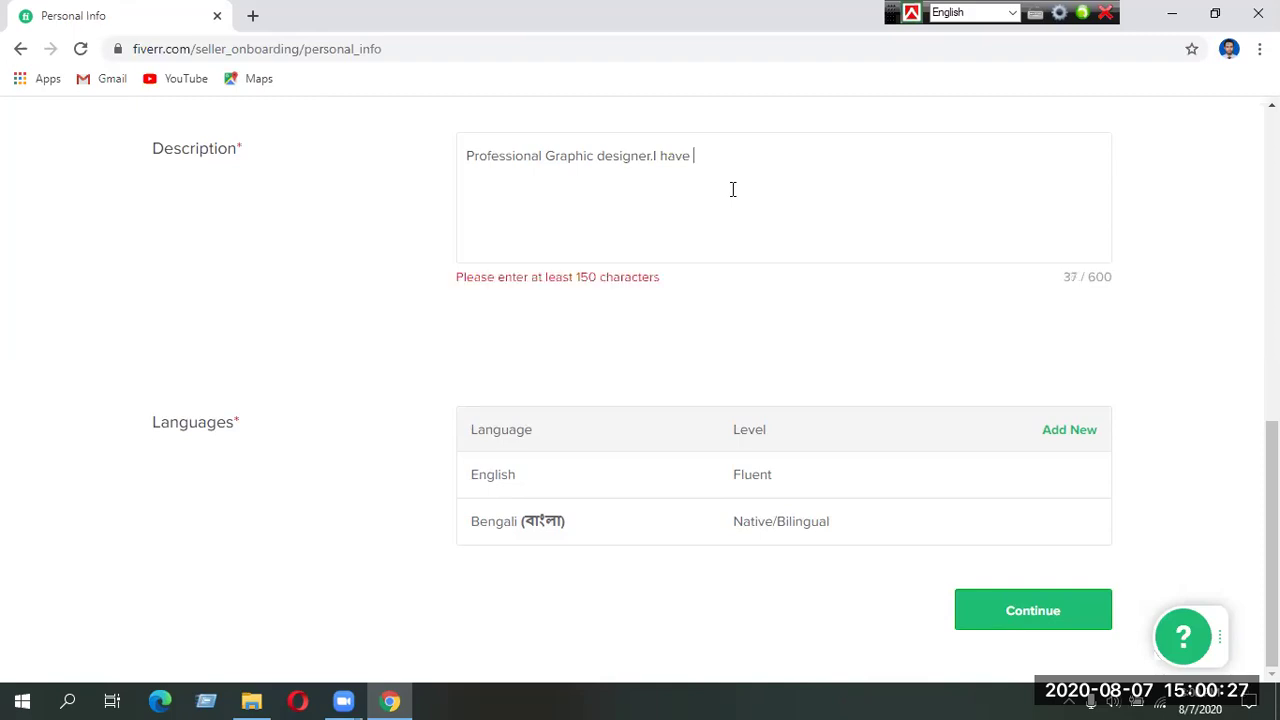
pyautogui.write('2 years expre')
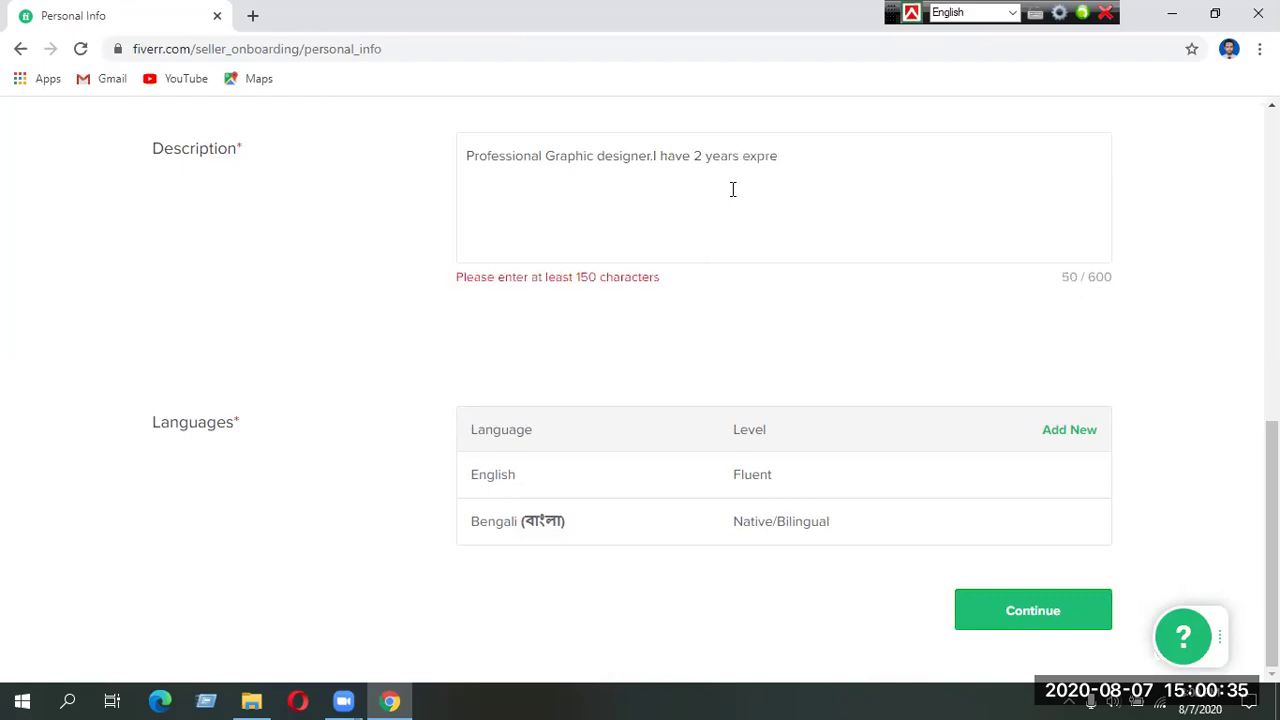
pyautogui.write('ince in G')
pyautogui.press('BackSpace')
pyautogui.write('gra')
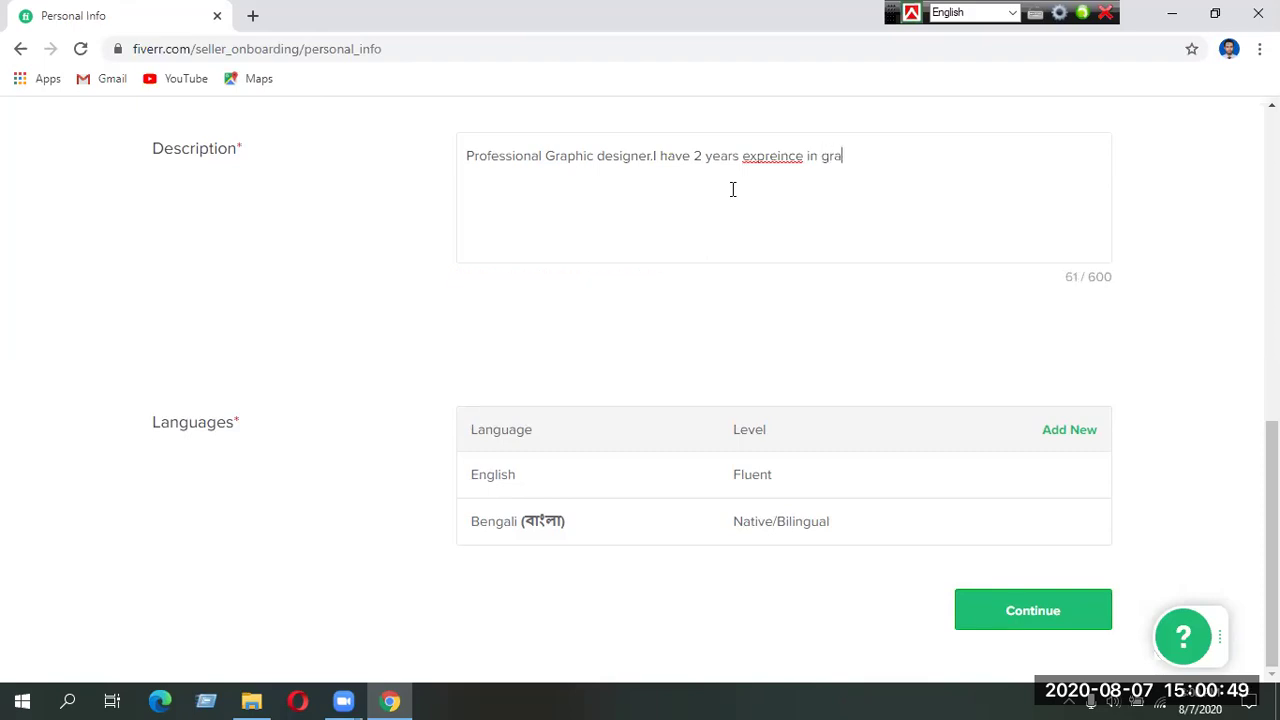
pyautogui.write('phic design')
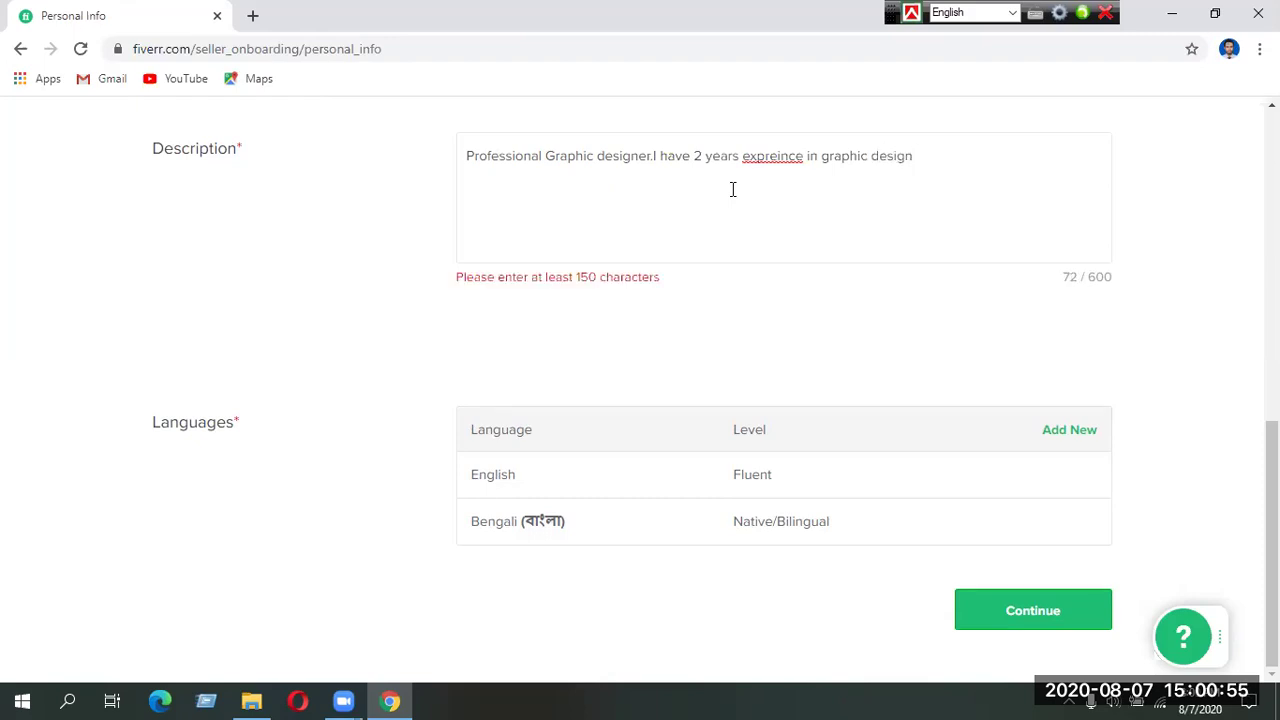
pyautogui.write('.')
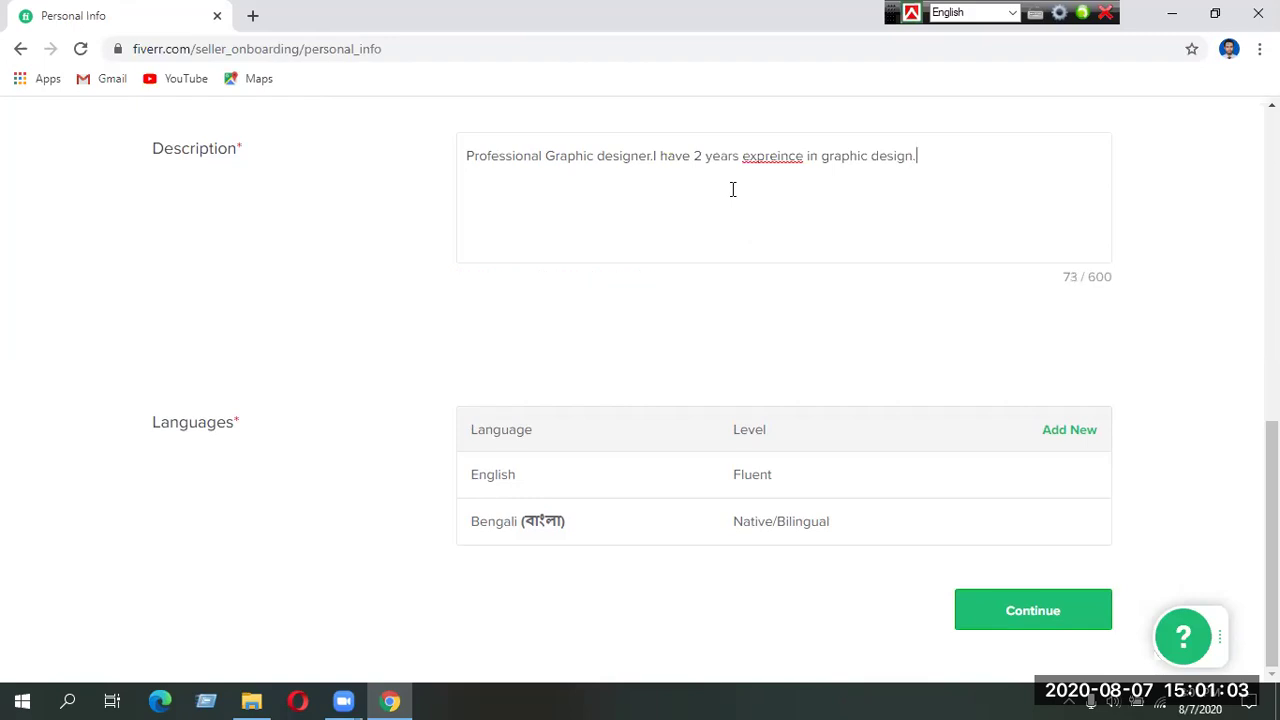
pyautogui.write('i')
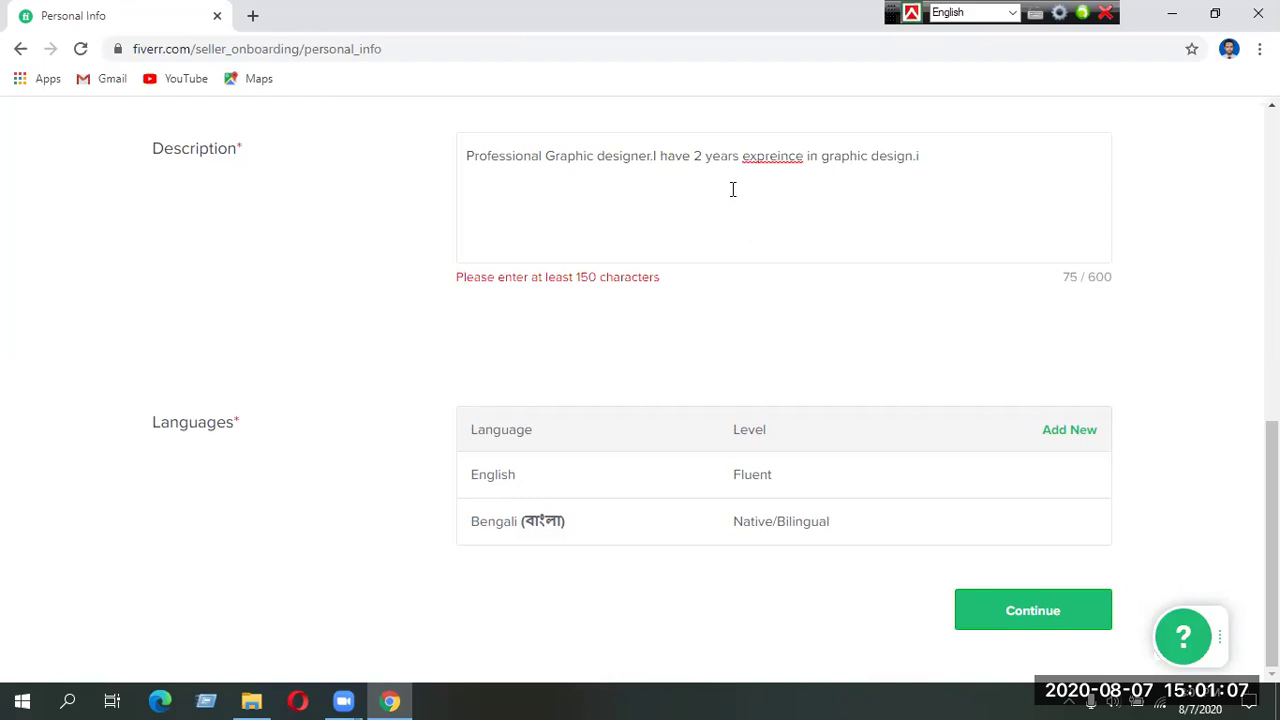
pyautogui.press('BackSpace')
pyautogui.write('clie')
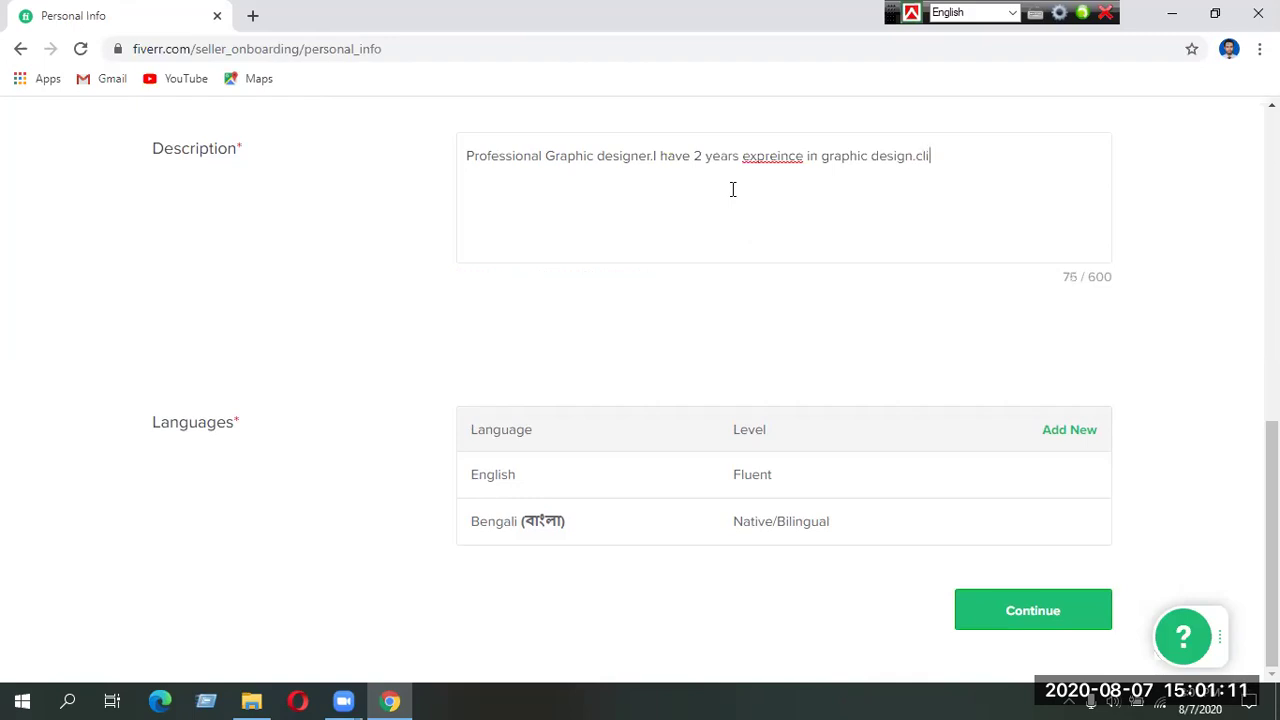
pyautogui.write('nt ')
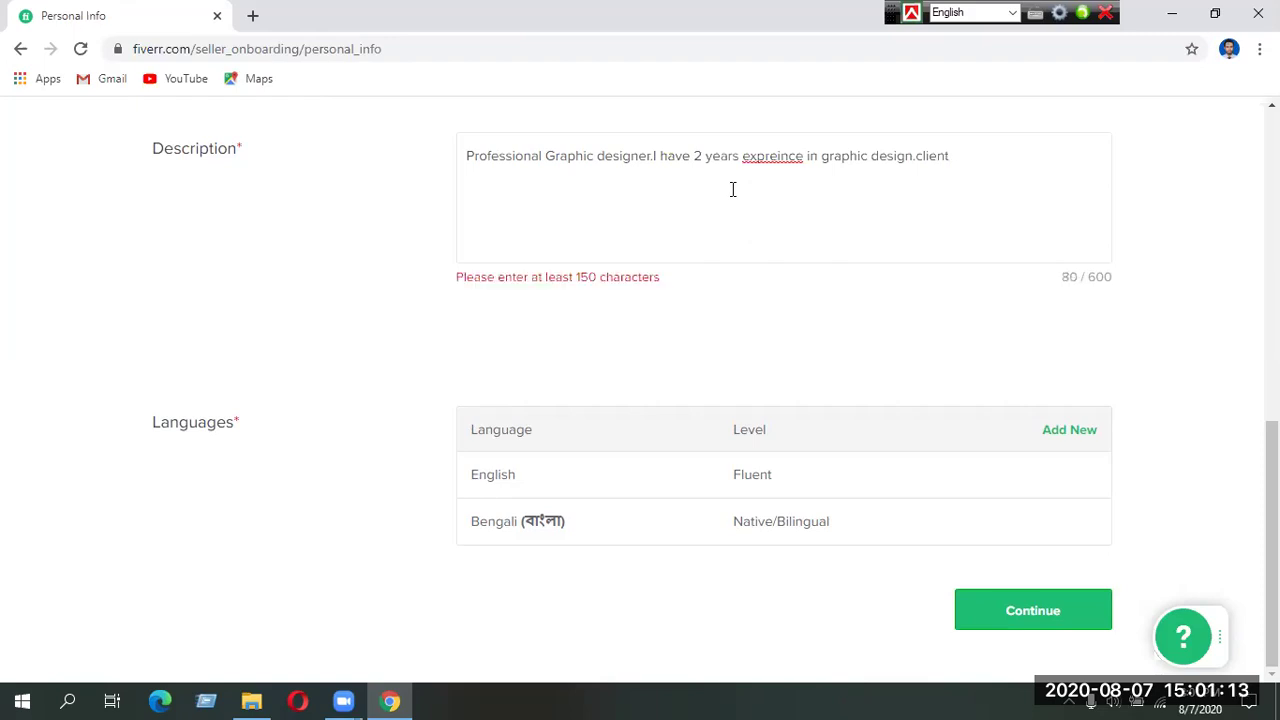
pyautogui.write('sa')
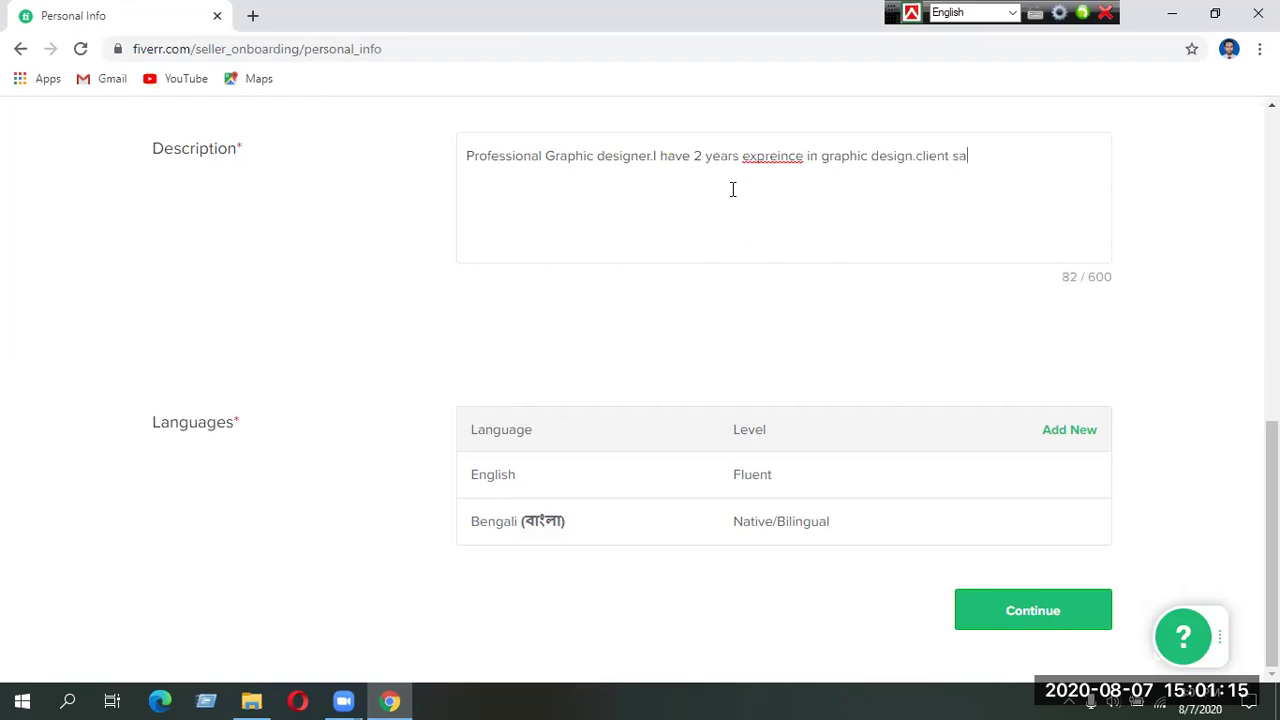
pyautogui.write('tis')
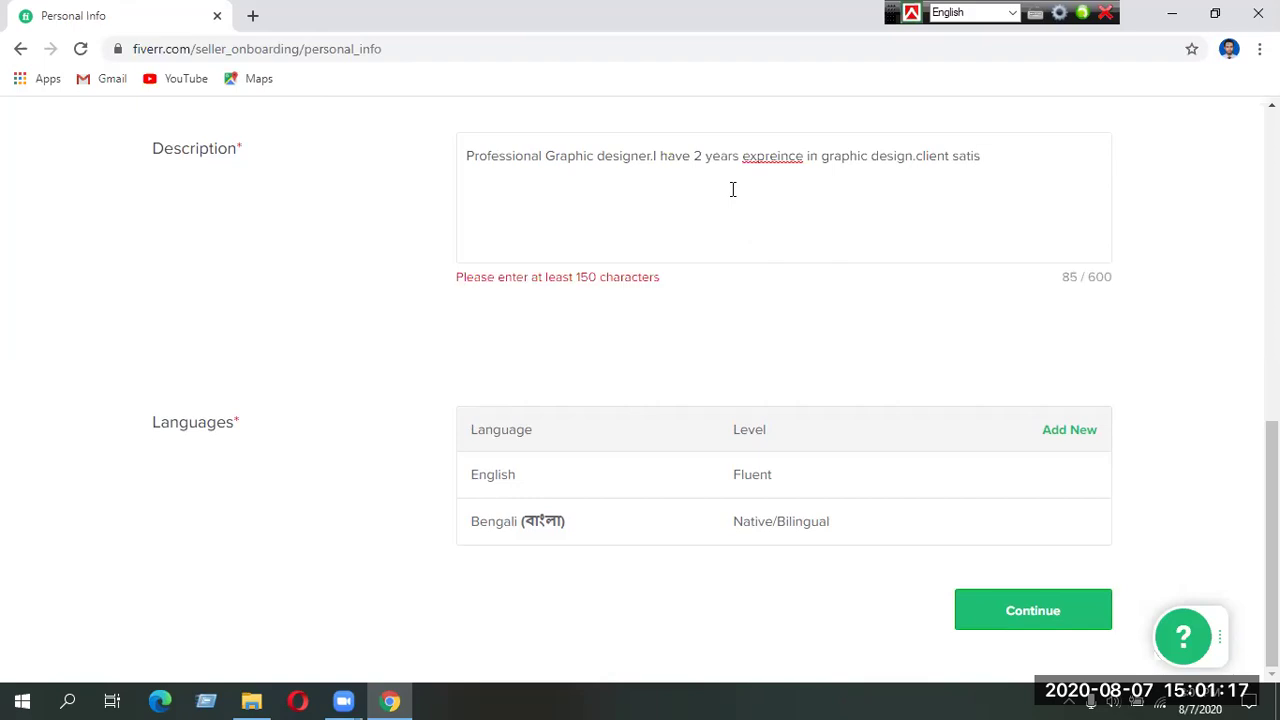
pyautogui.write('facti')
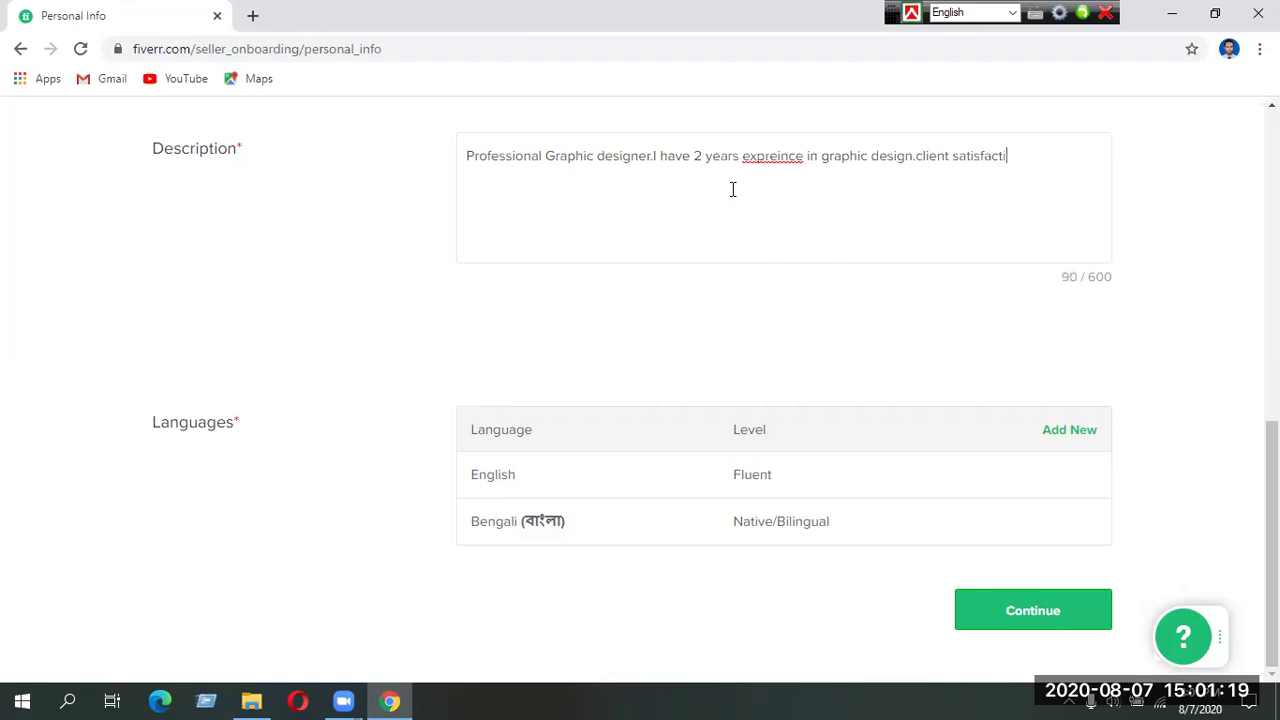
pyautogui.write('on is ')
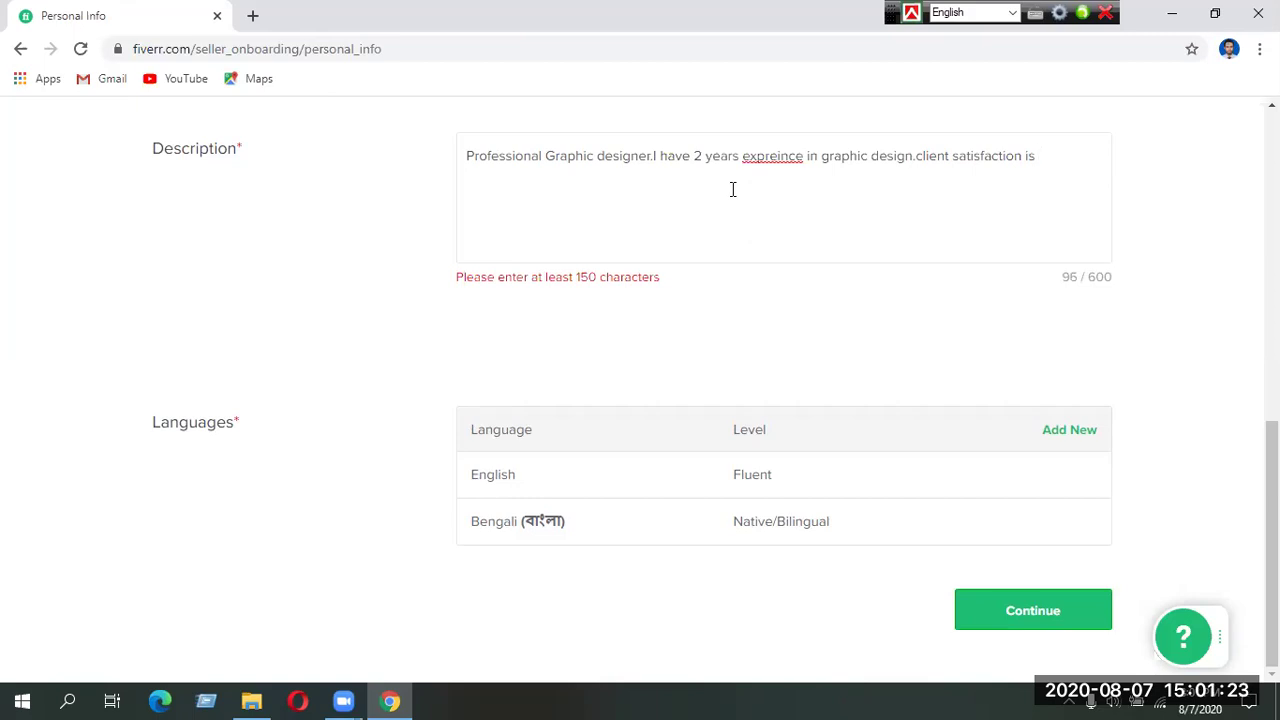
pyautogui.write('my ')
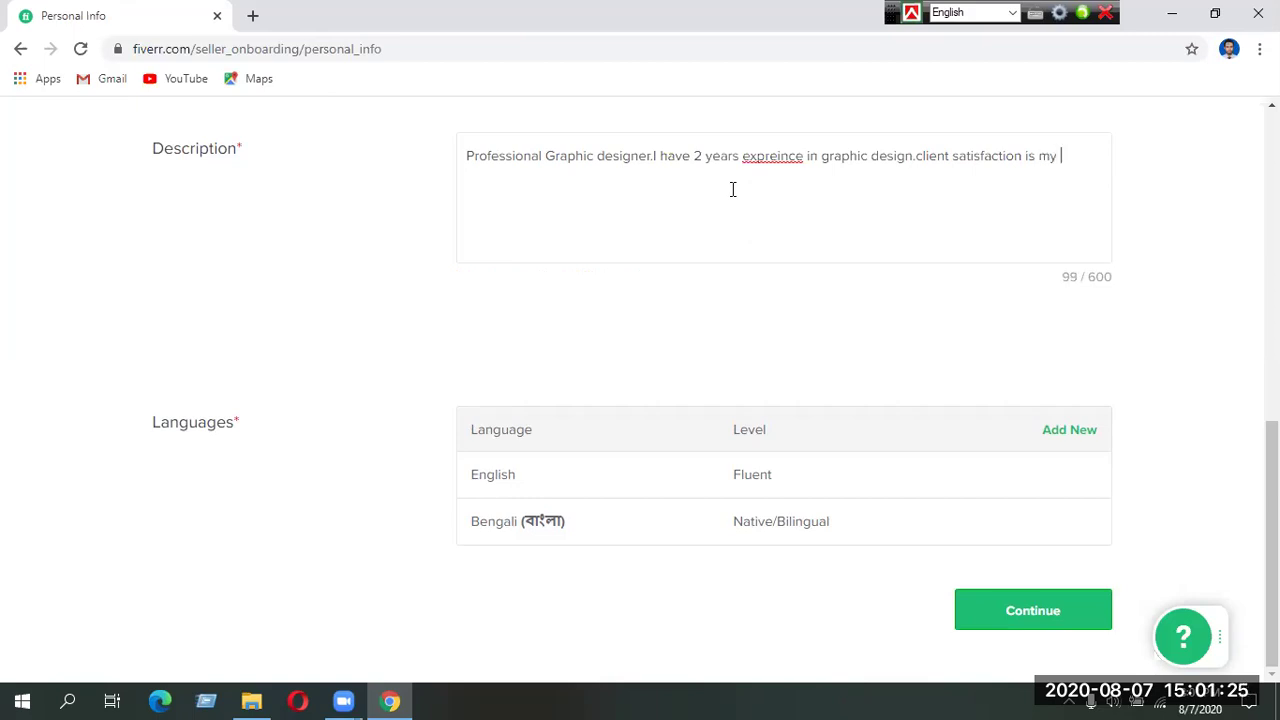
pyautogui.write('first ')
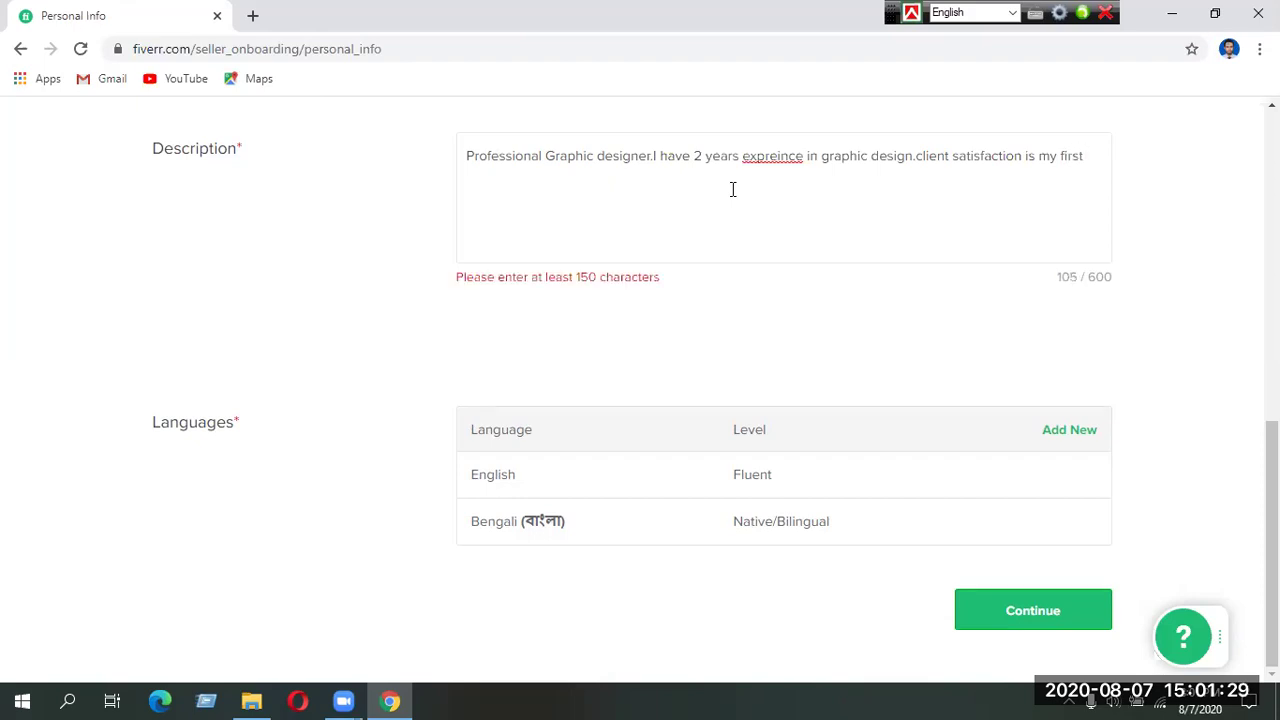
pyautogui.write('compli')
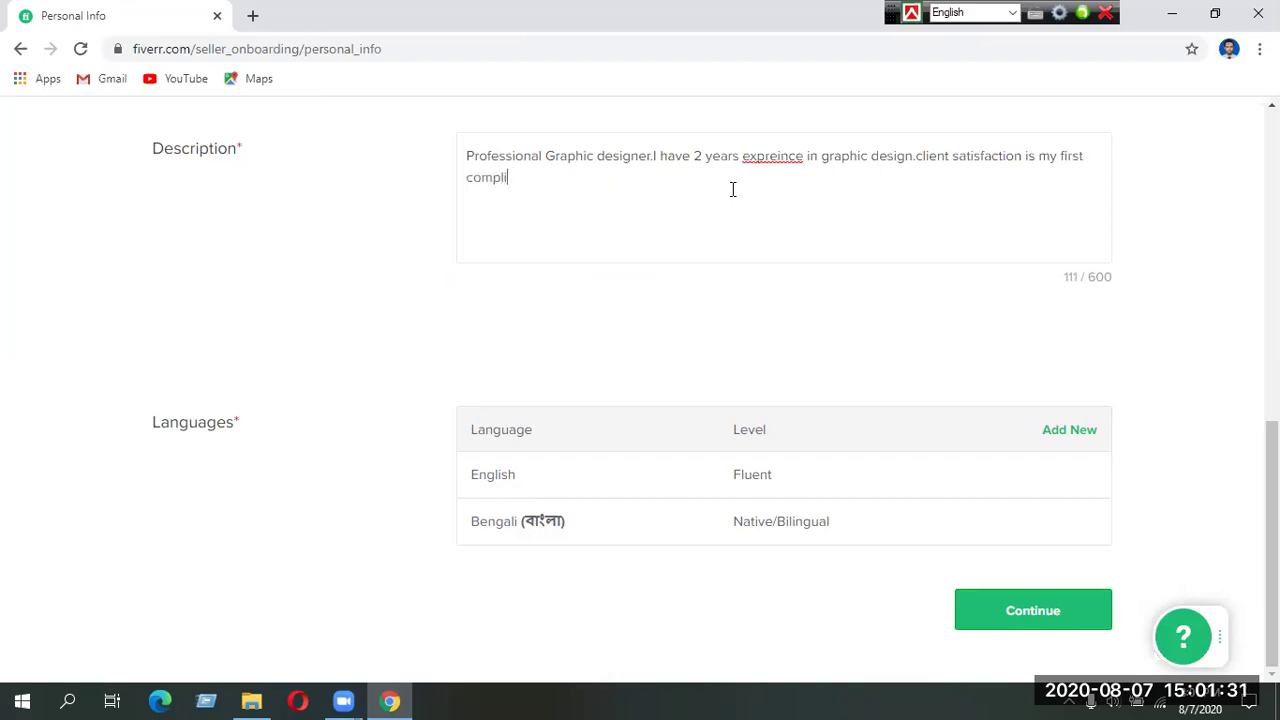
pyautogui.write('ment')
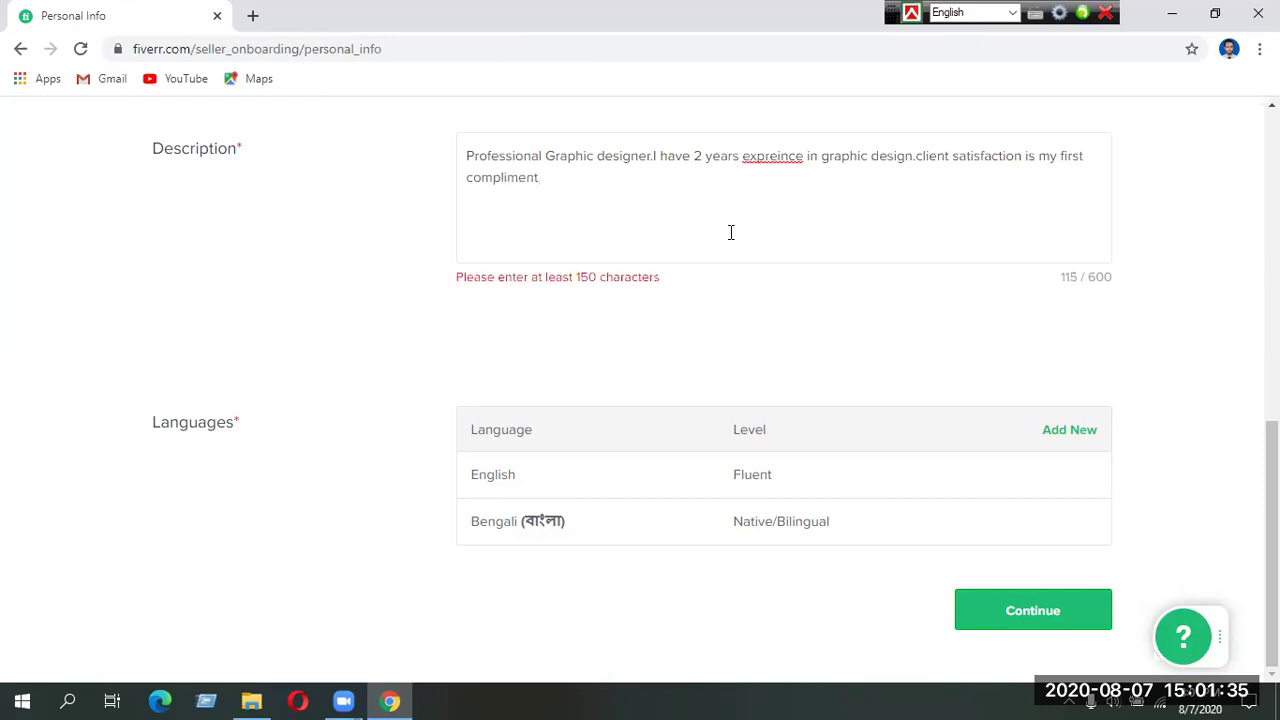
# Append 'i am expert in Logo design,Bussiness card design, banner design.' to the description.
pyautogui.click(1040, 598)
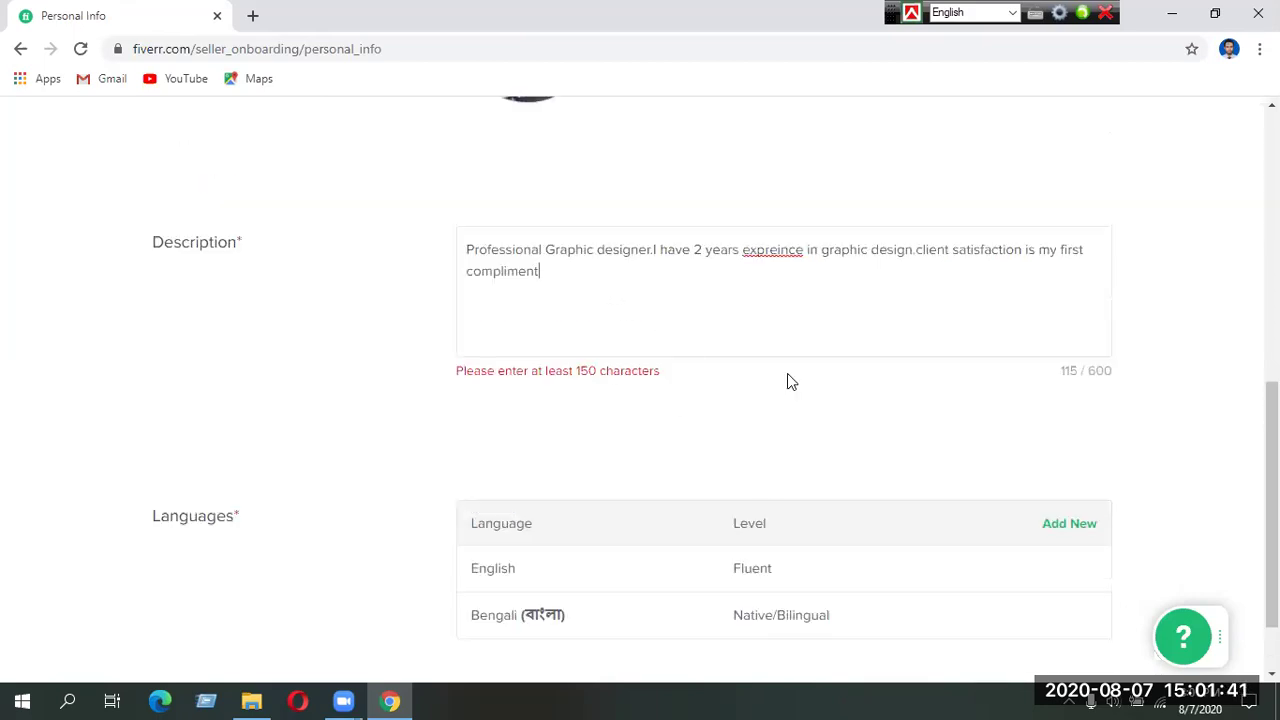
pyautogui.write('a')
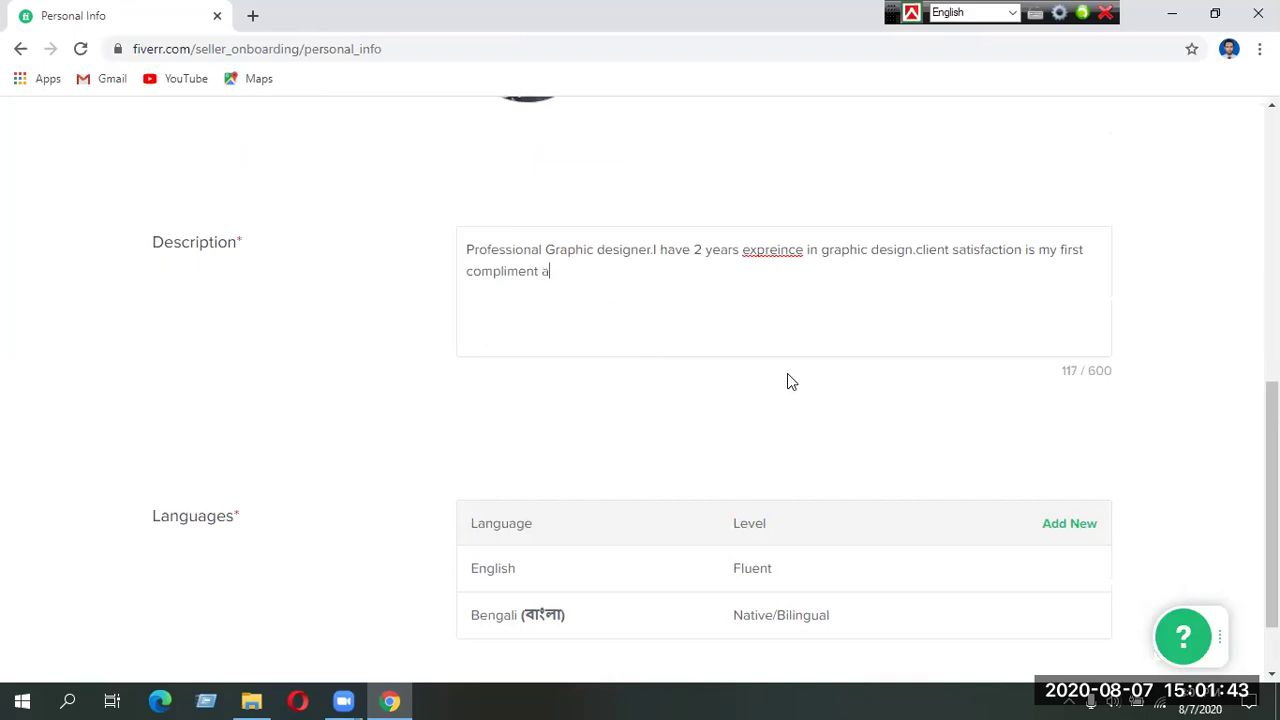
pyautogui.write('m')
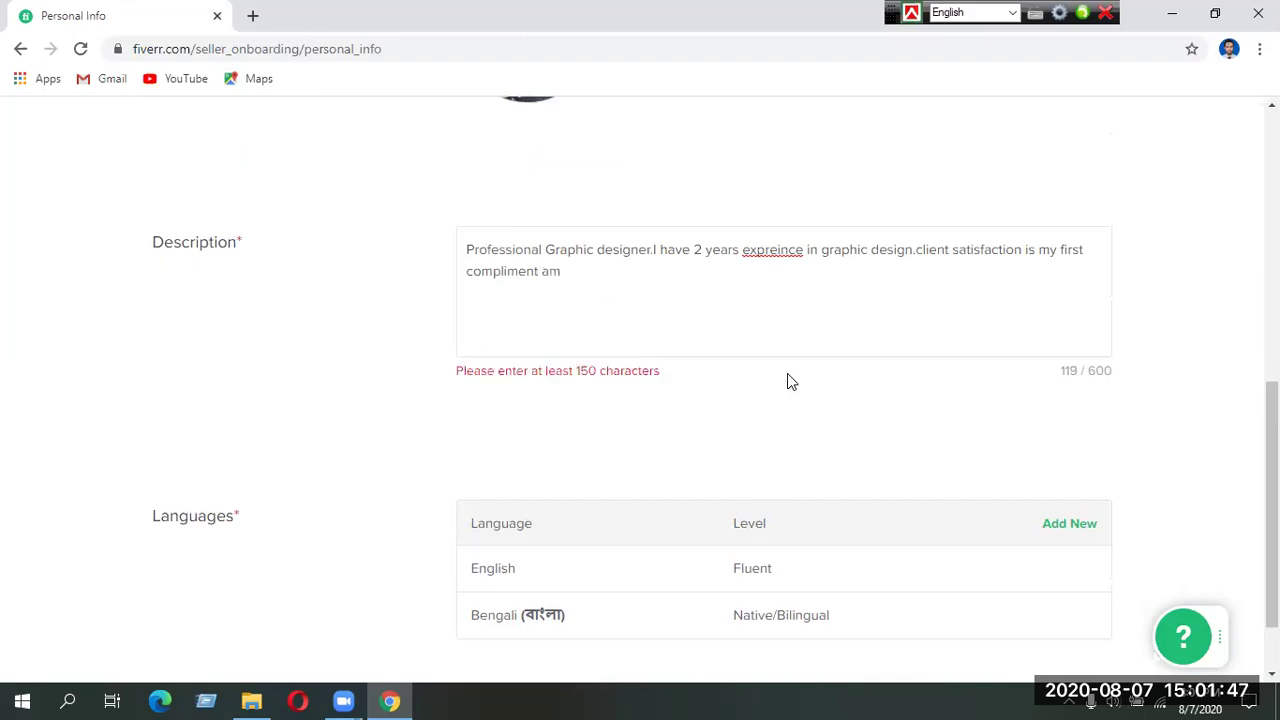
pyautogui.press('BackSpace')
pyautogui.press('BackSpace')
pyautogui.press('BackSpace')
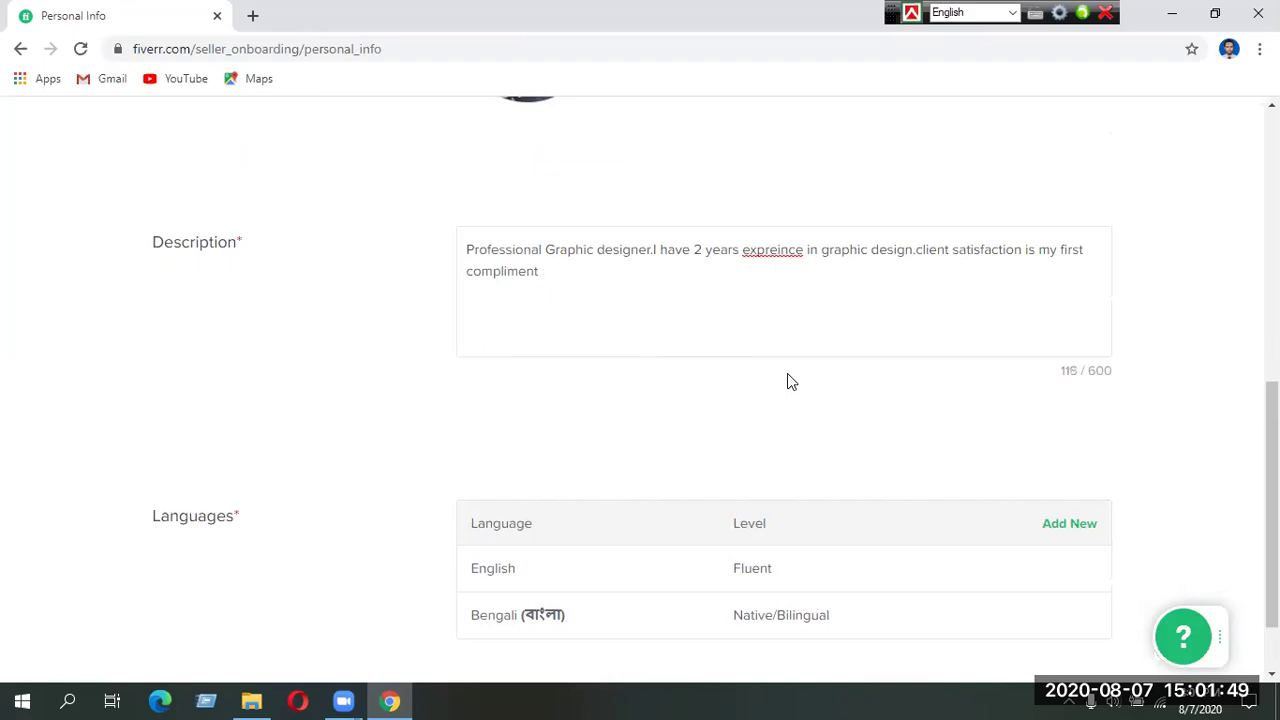
pyautogui.write('. i am expa')
pyautogui.press('BackSpace')
pyautogui.write('ert.')
pyautogui.press('BackSpace')
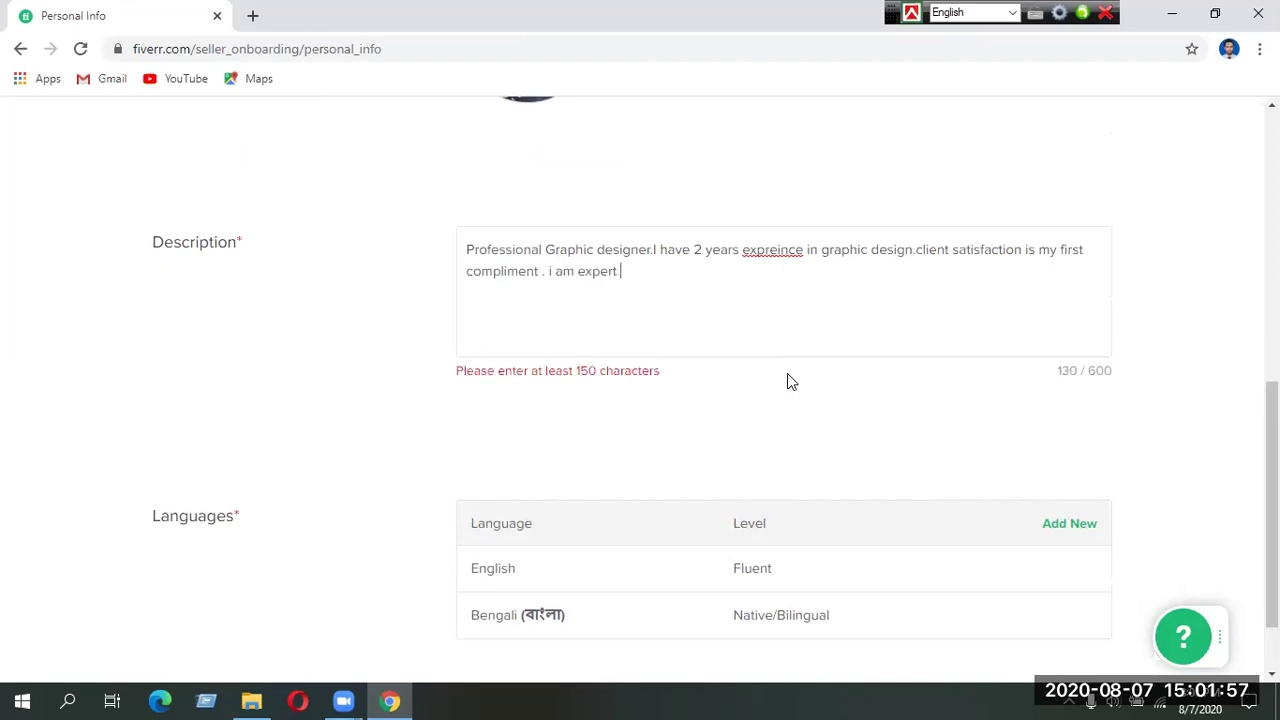
pyautogui.write('in ')
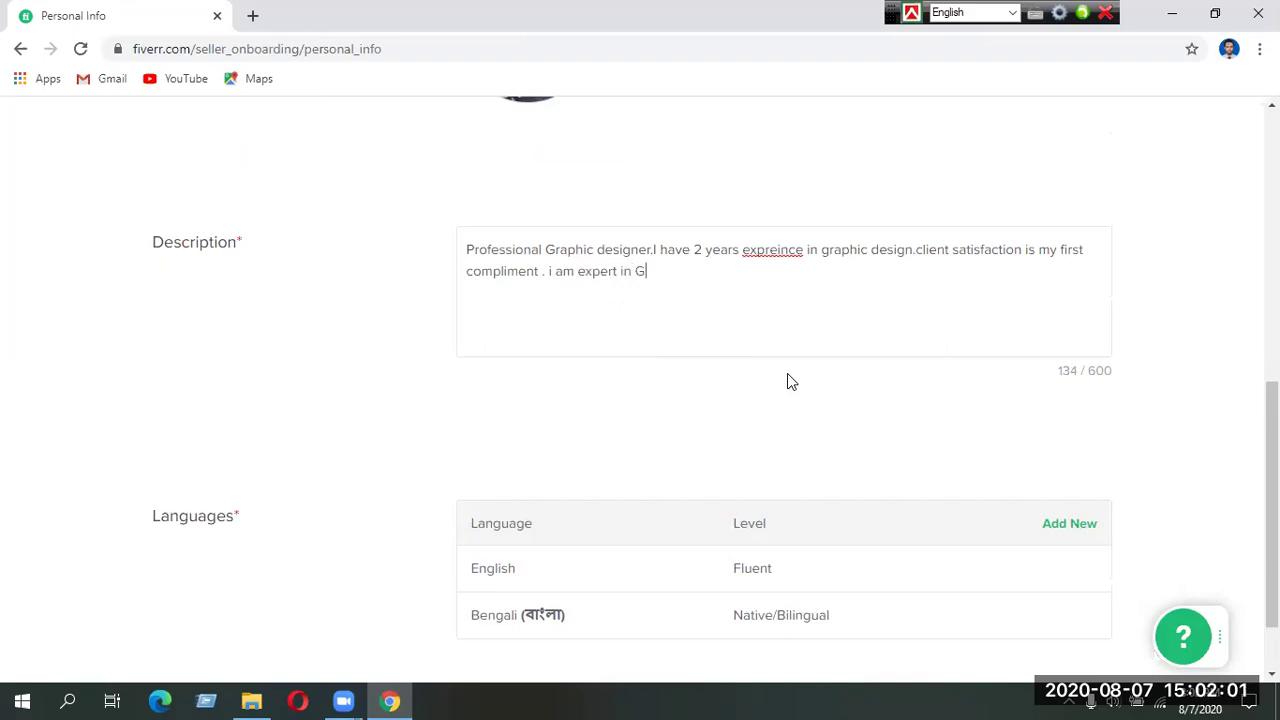
pyautogui.write('Logo design,')
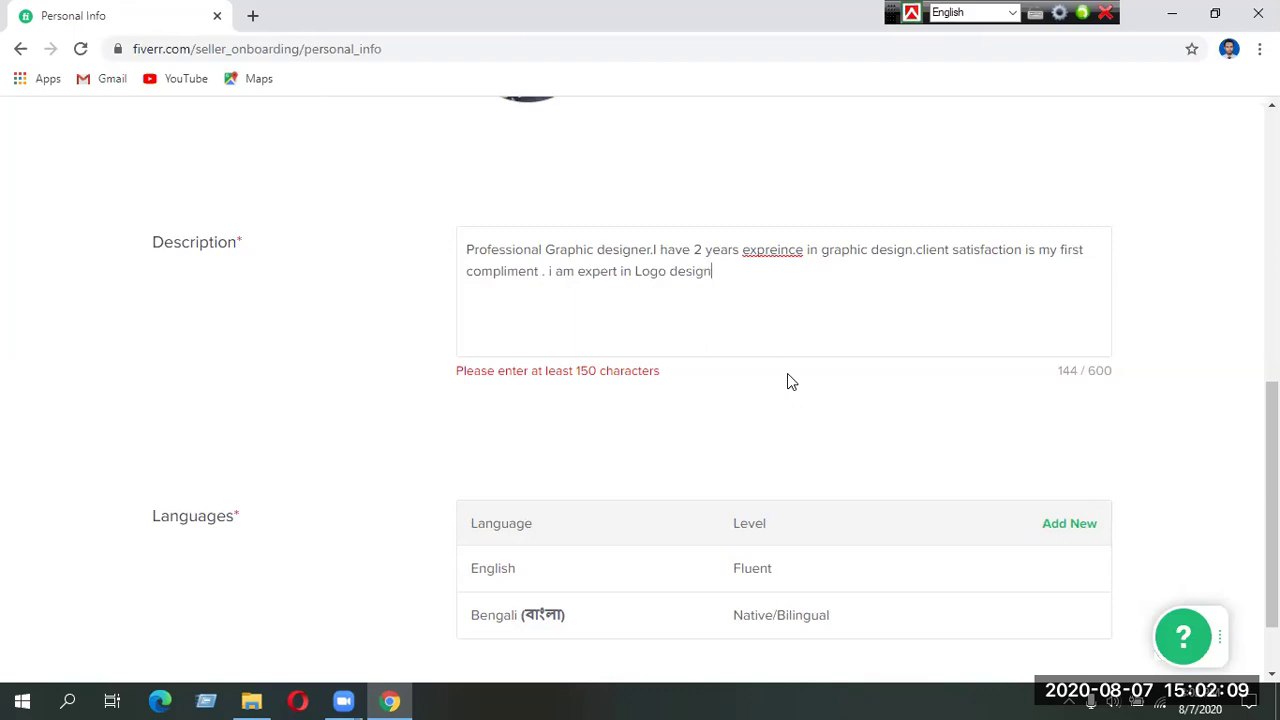
pyautogui.write('Bu')
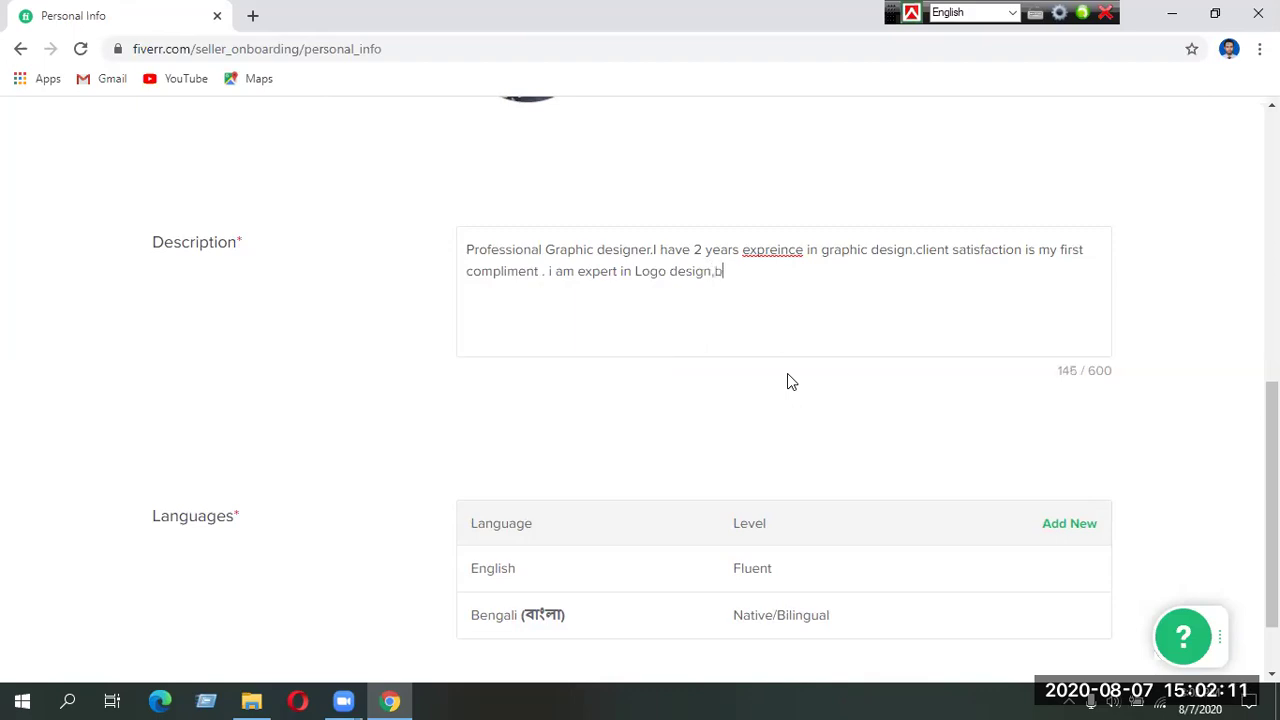
pyautogui.write('ssiness ')
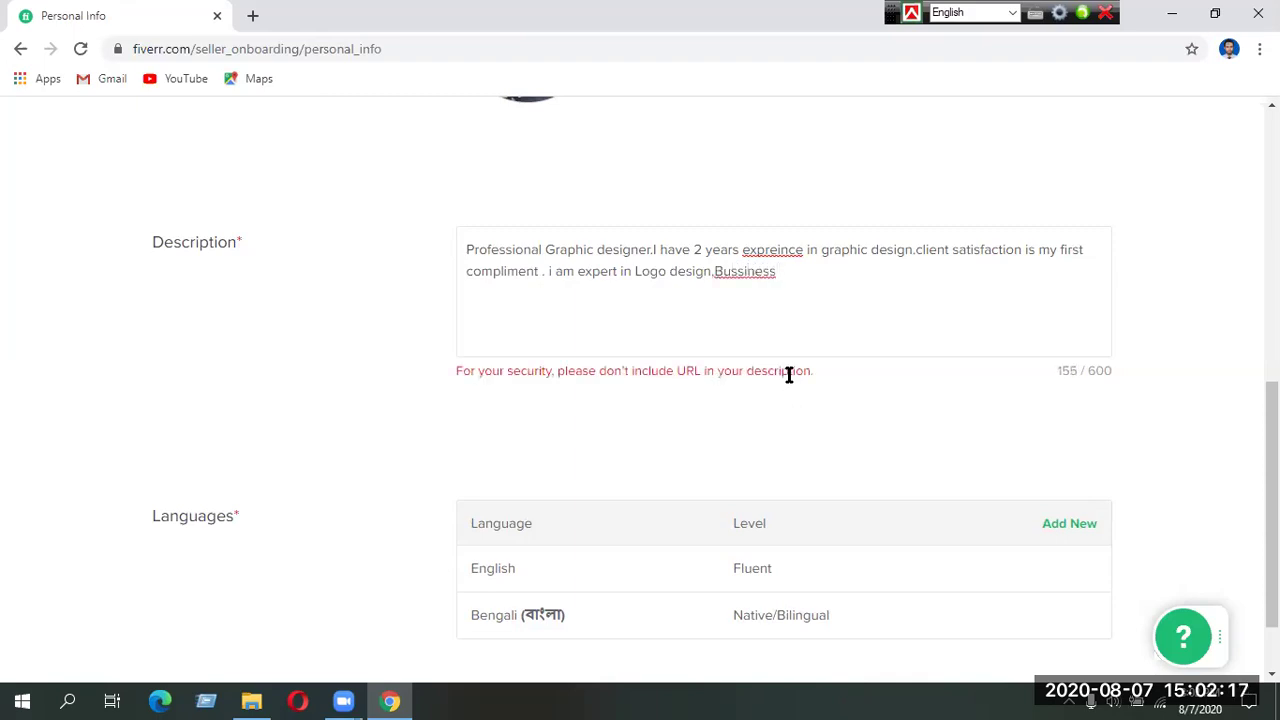
pyautogui.write('card design')
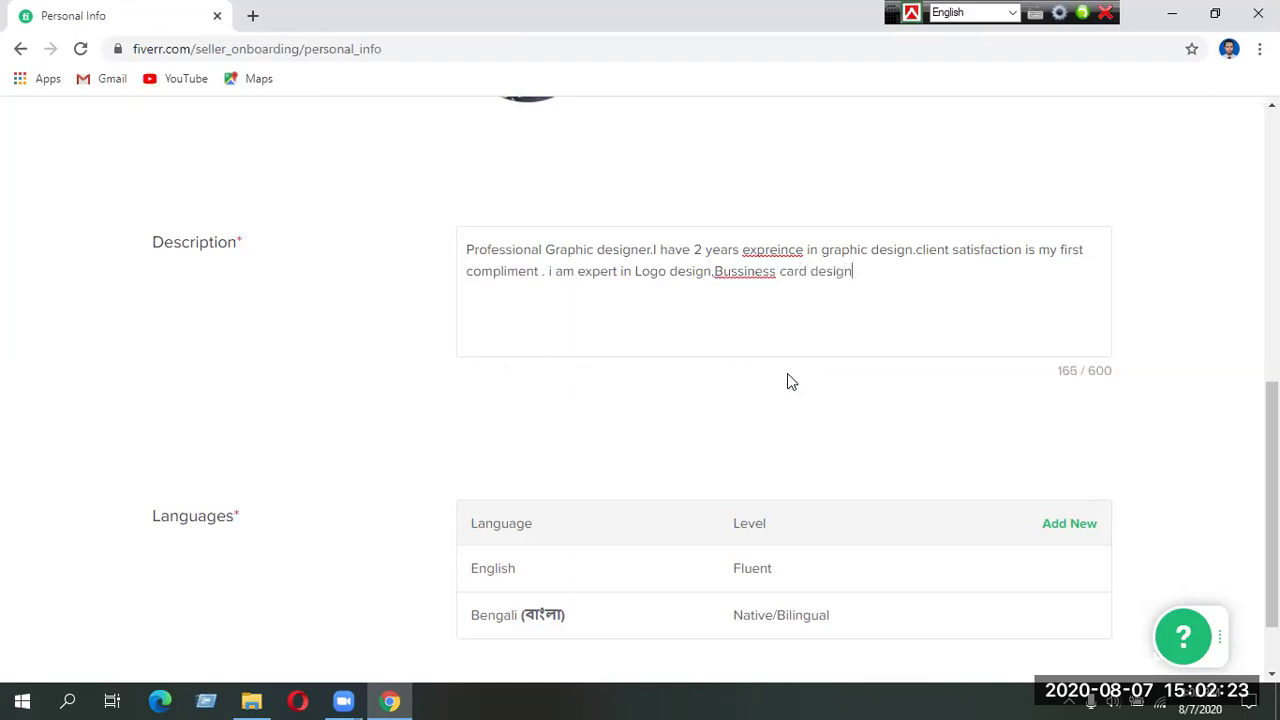
pyautogui.write(', ba')
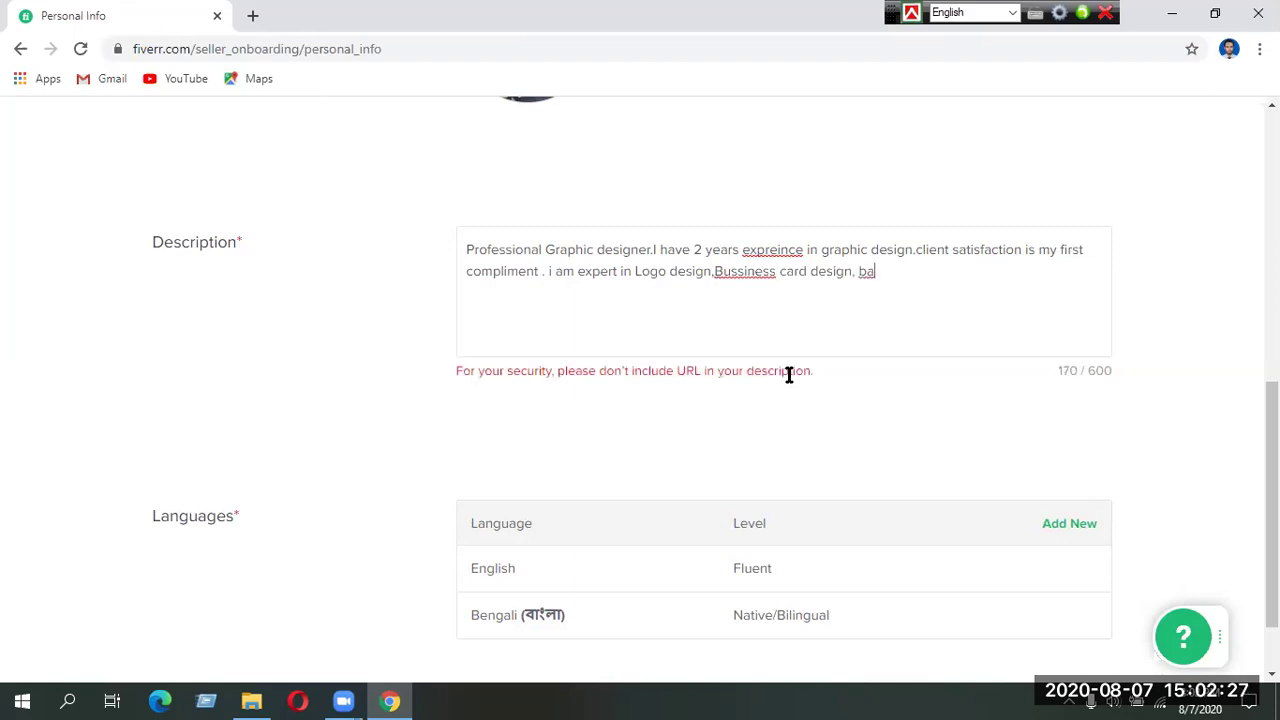
pyautogui.write('nn')
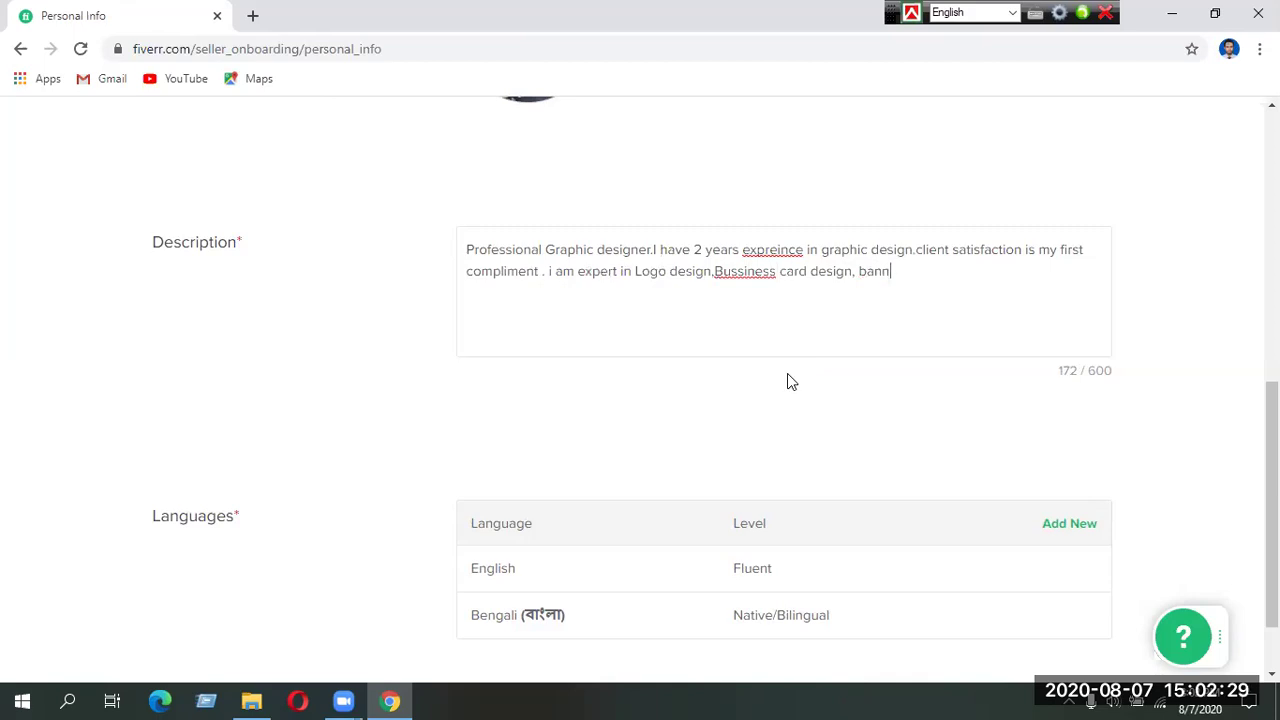
pyautogui.write('er design.')
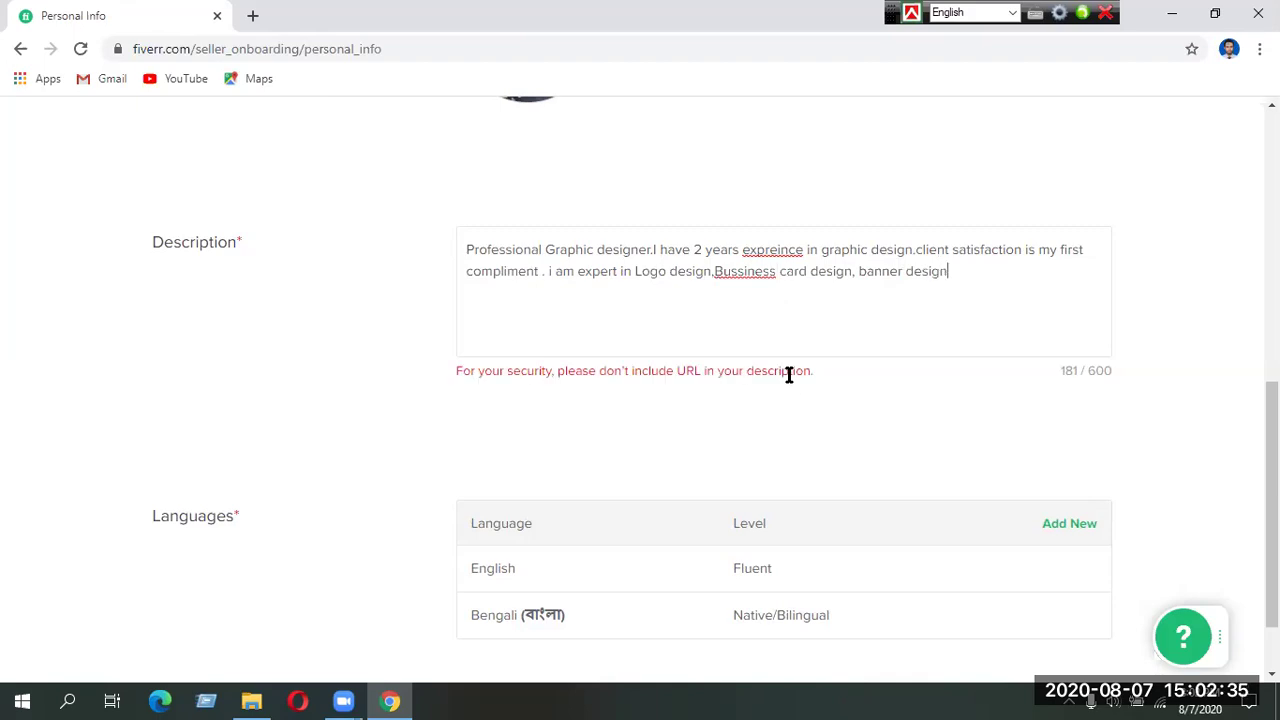
pyautogui.scroll(1, 1046, 538)
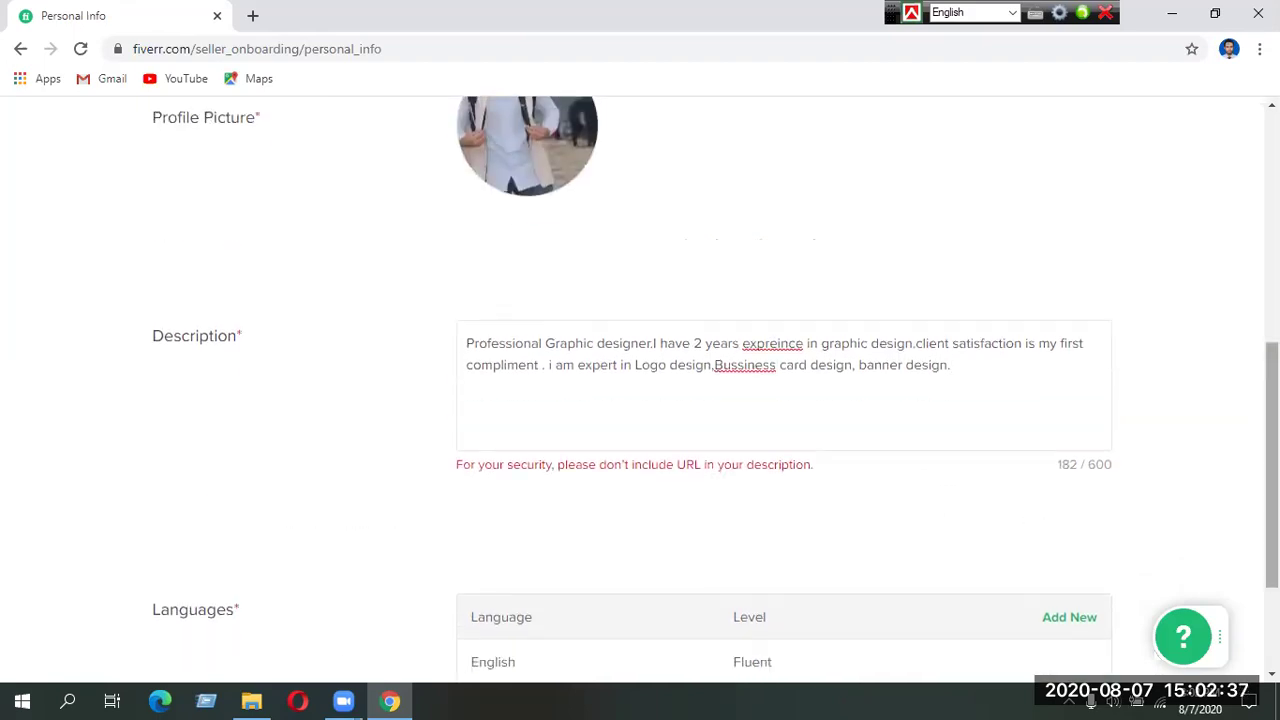
# Add a space after 'design,' and correct 'Bussiness' to 'Business'.
pyautogui.scroll(-2, 640, 390)
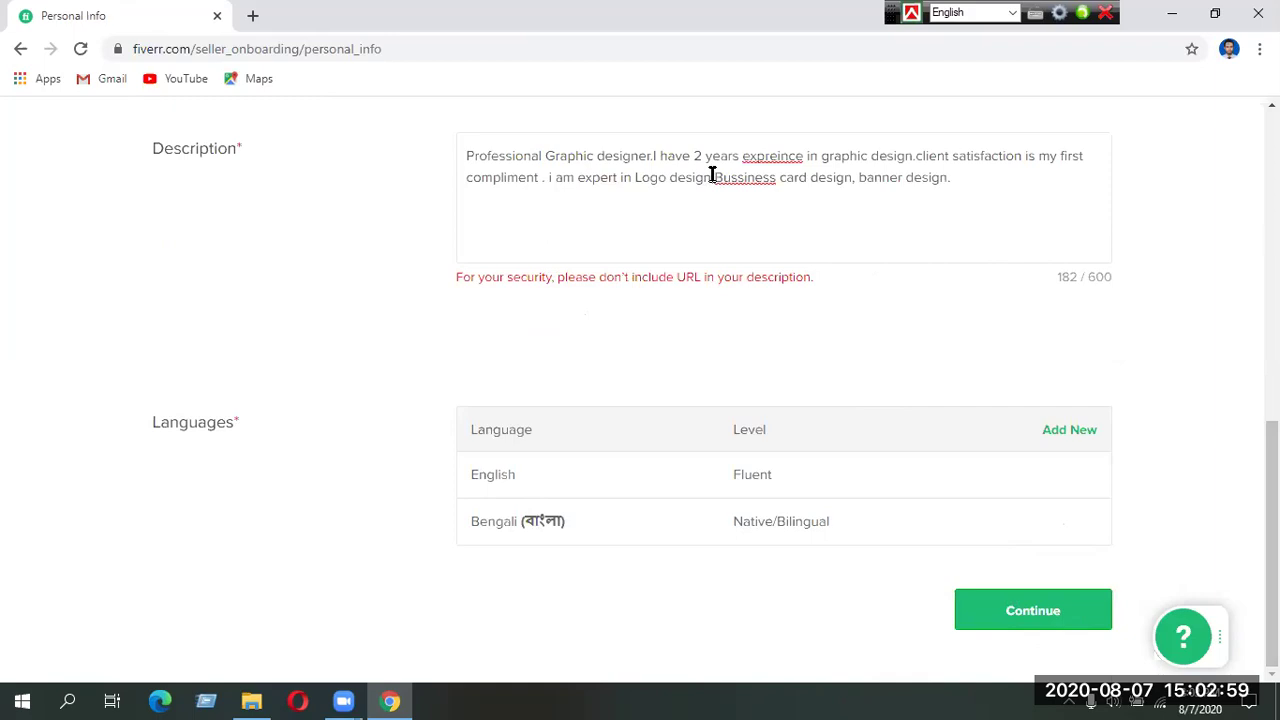
pyautogui.click(716, 177)
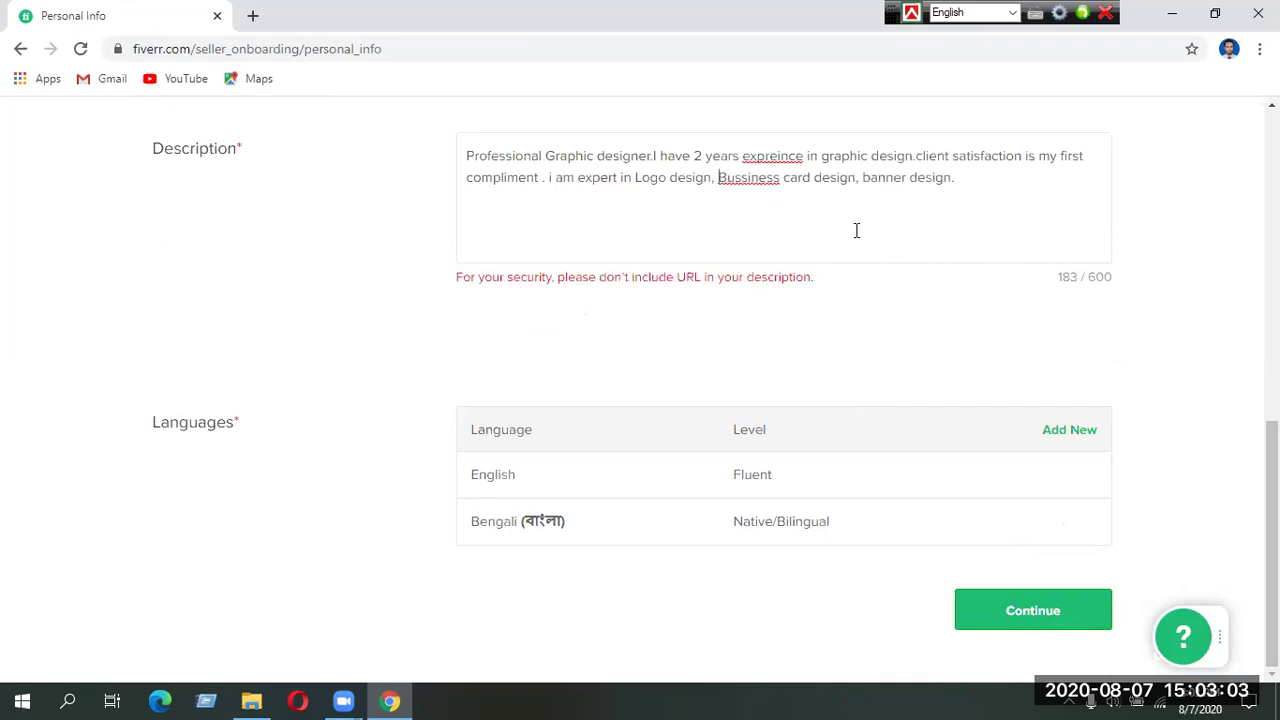
pyautogui.click(744, 177)
pyautogui.press('BackSpace')
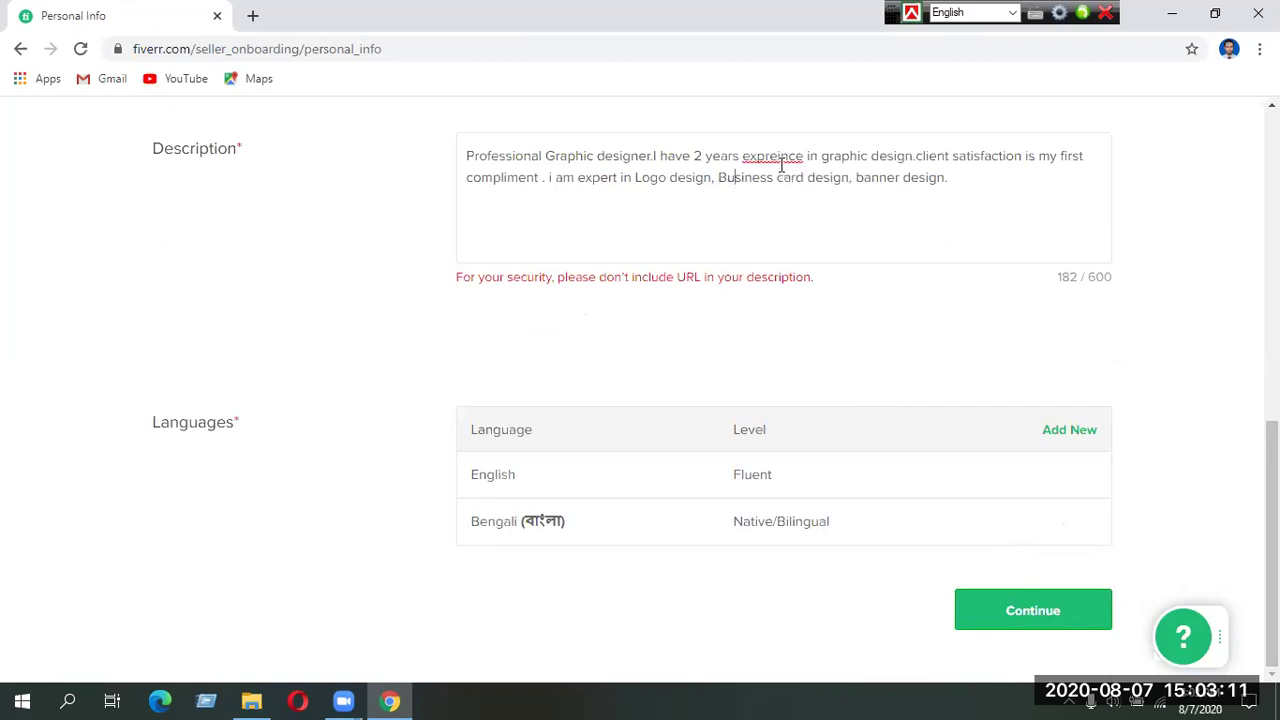
# Correct the misspelling 'expreince' to 'experience'.
pyautogui.click(765, 157)
pyautogui.write('eri')
pyautogui.click(787, 157)
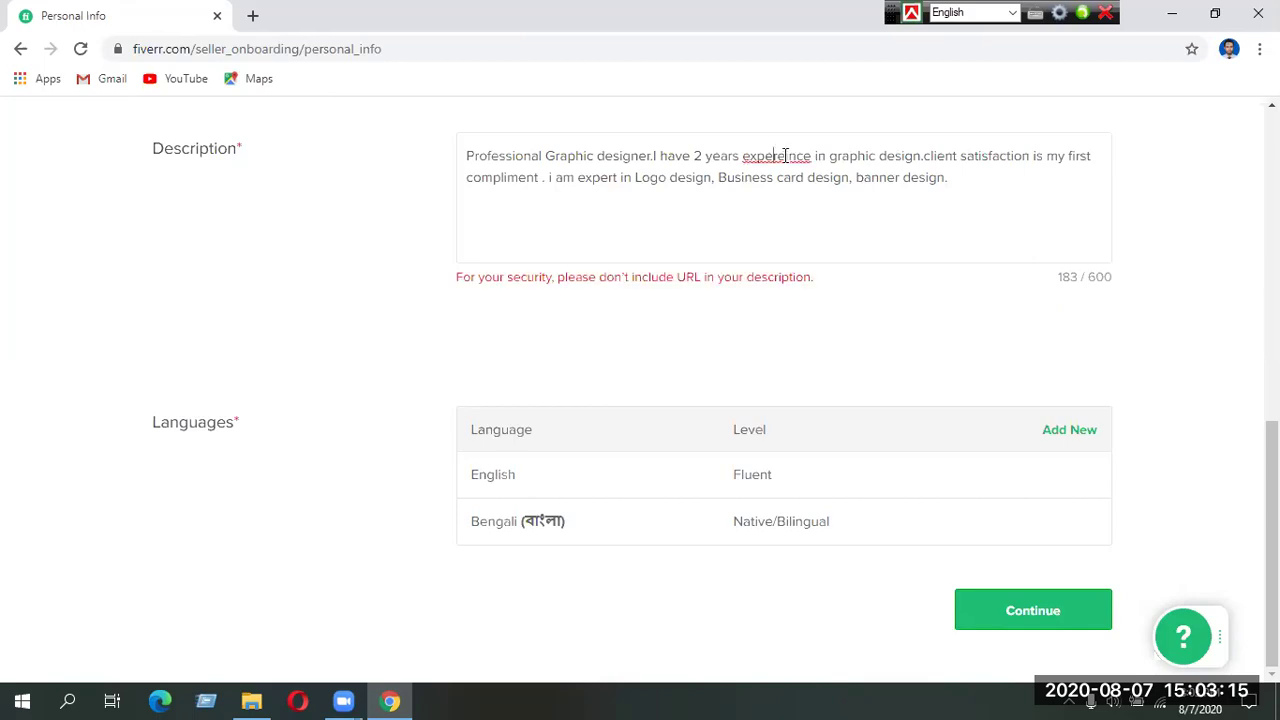
pyautogui.press('BackSpace')
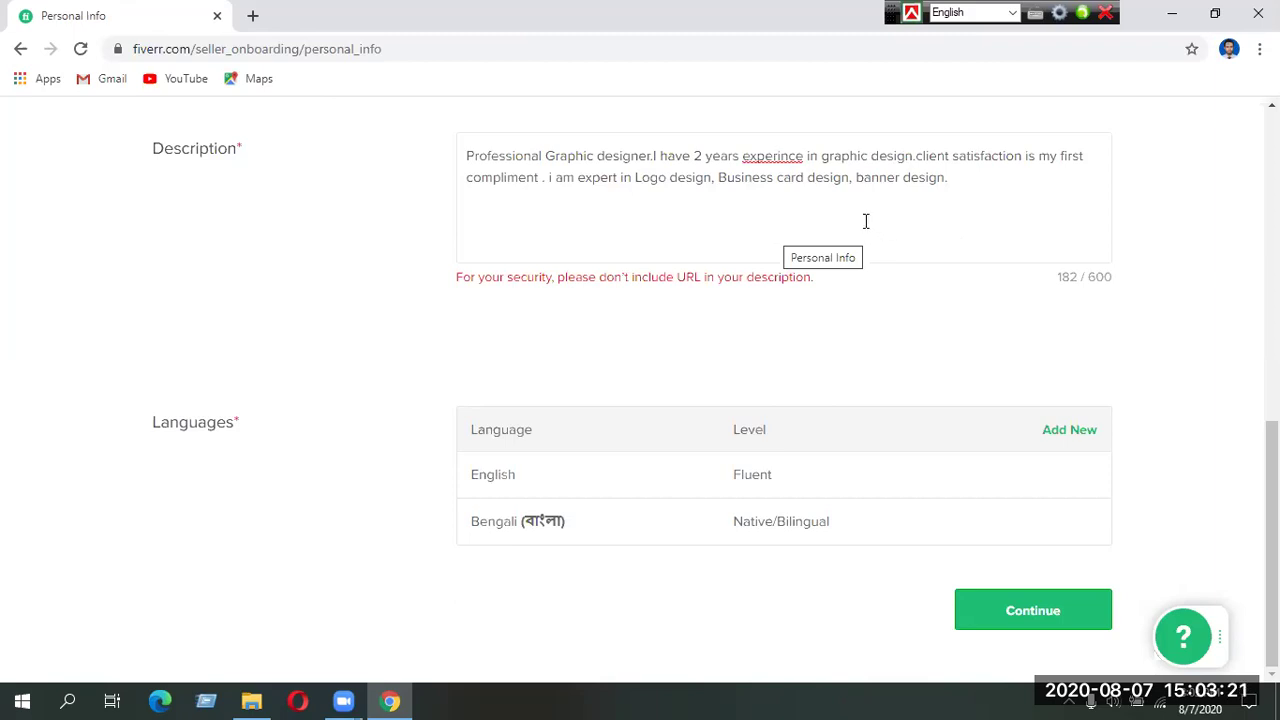
pyautogui.click(780, 156)
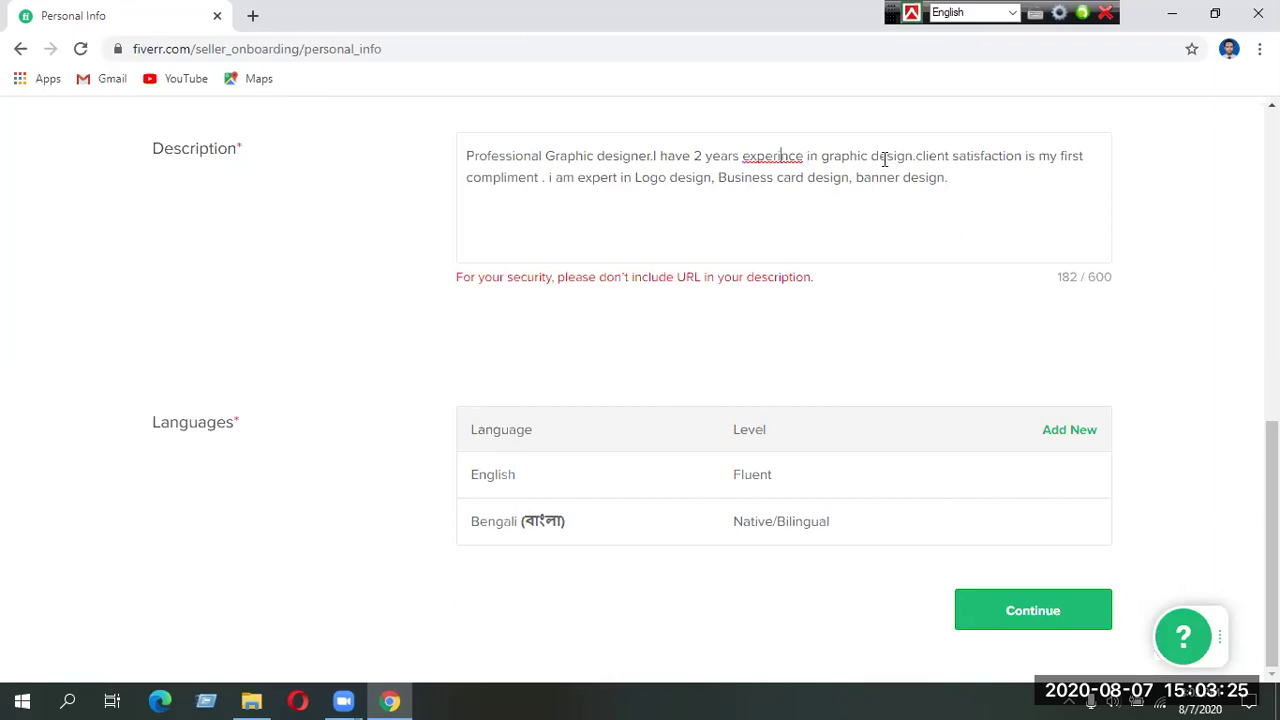
pyautogui.write('e')
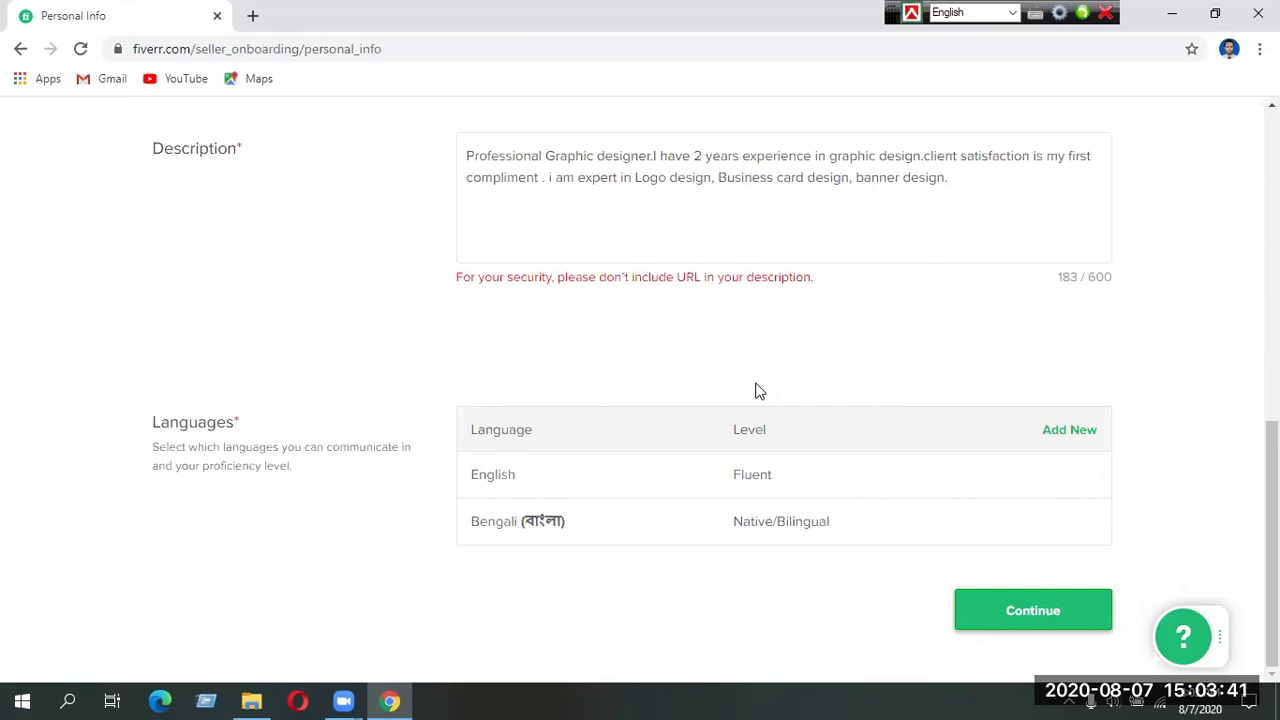
# Add a space between 'design.' and 'client', then submit Personal Info.
pyautogui.moveTo(926, 460)
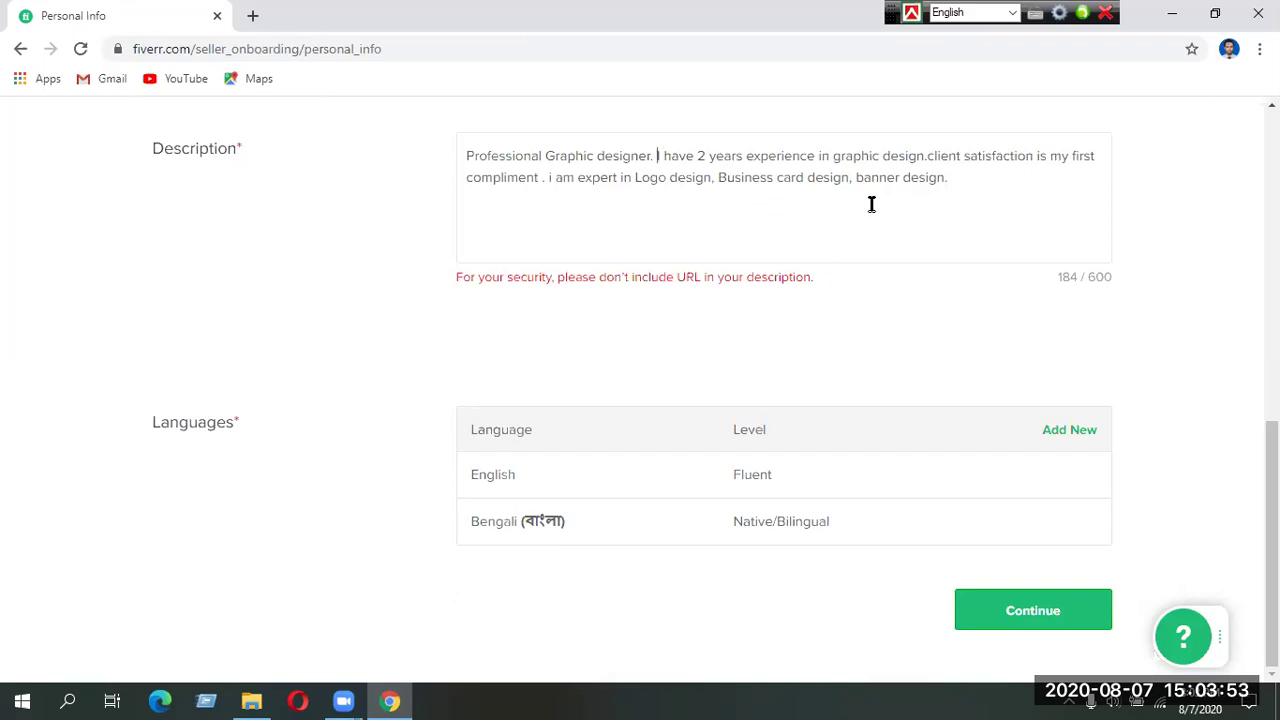
pyautogui.click(928, 156)
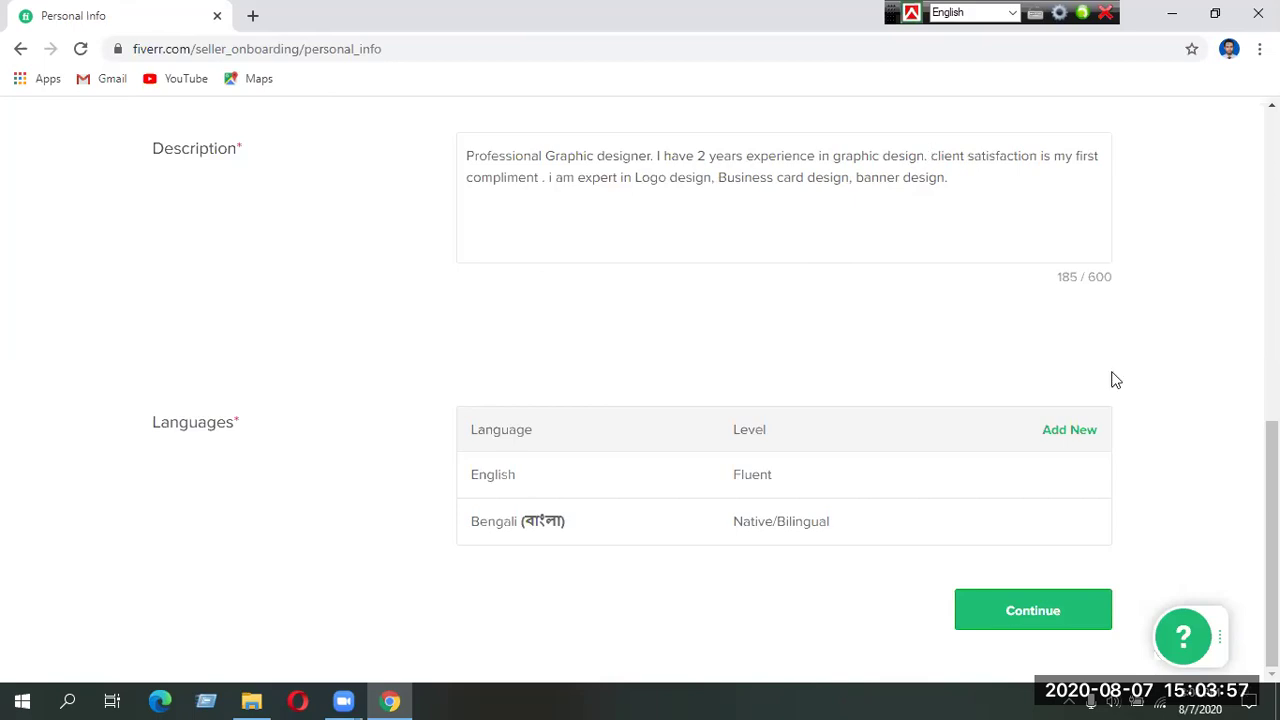
pyautogui.click(992, 620)
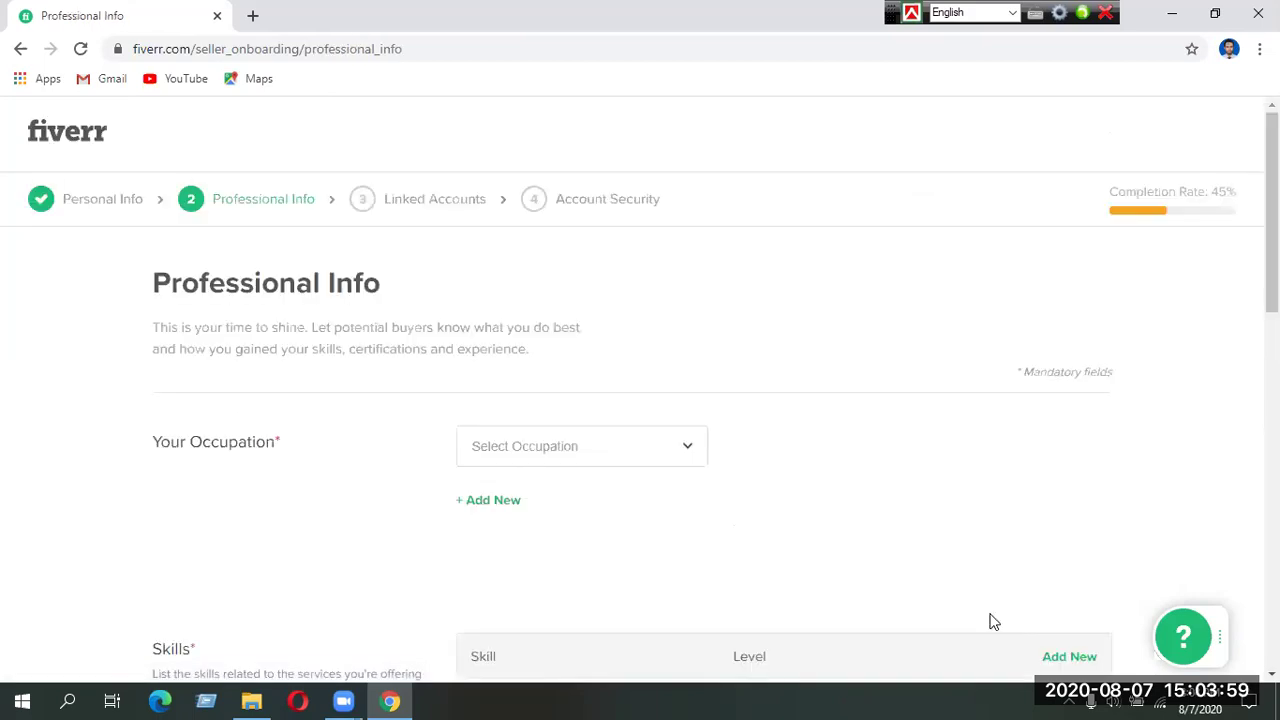
# Choose Graphics & Design as the occupation.
pyautogui.scroll(-1, 573, 491)
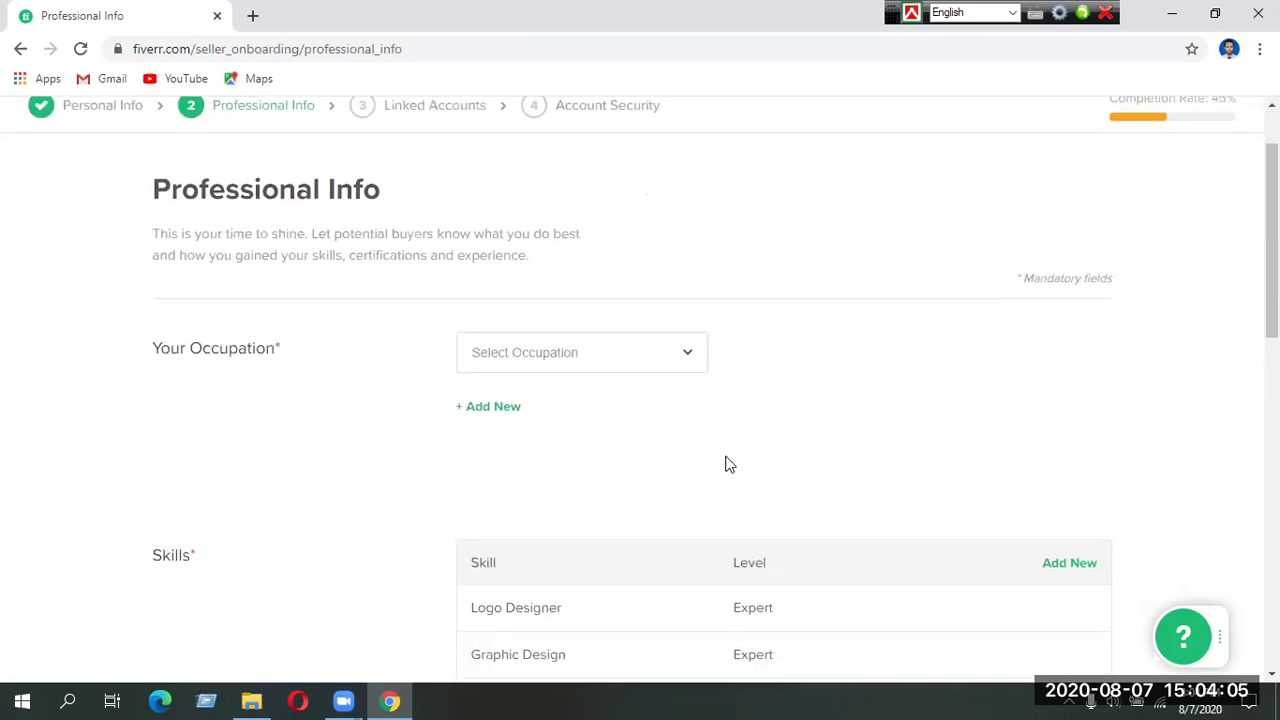
pyautogui.click(680, 364)
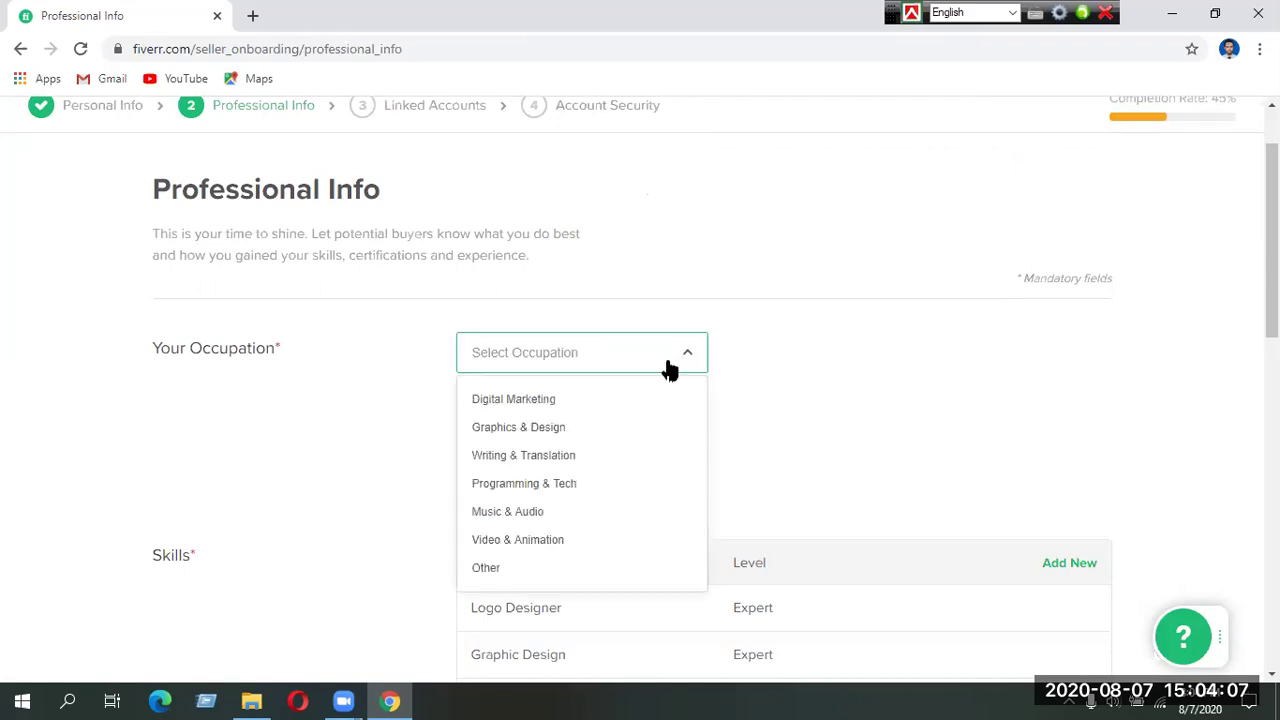
pyautogui.click(535, 435)
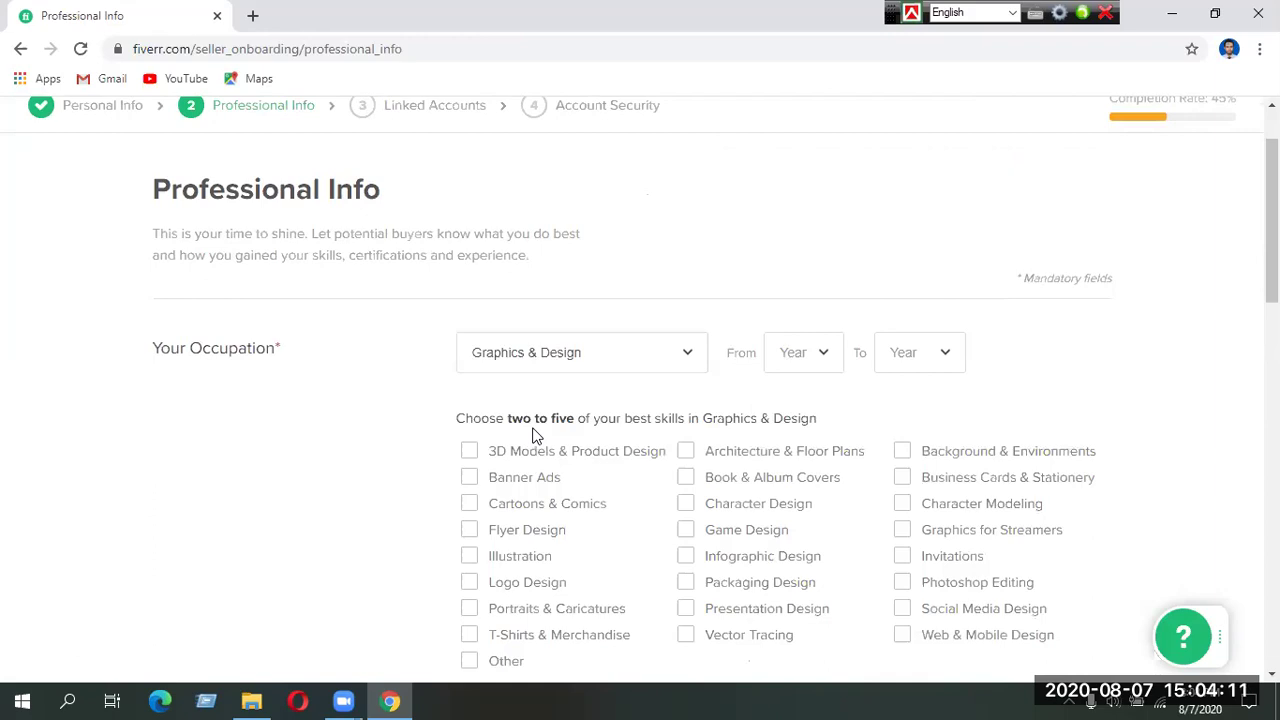
# Set the occupation's years to From 2018 and To 2020.
pyautogui.click(824, 356)
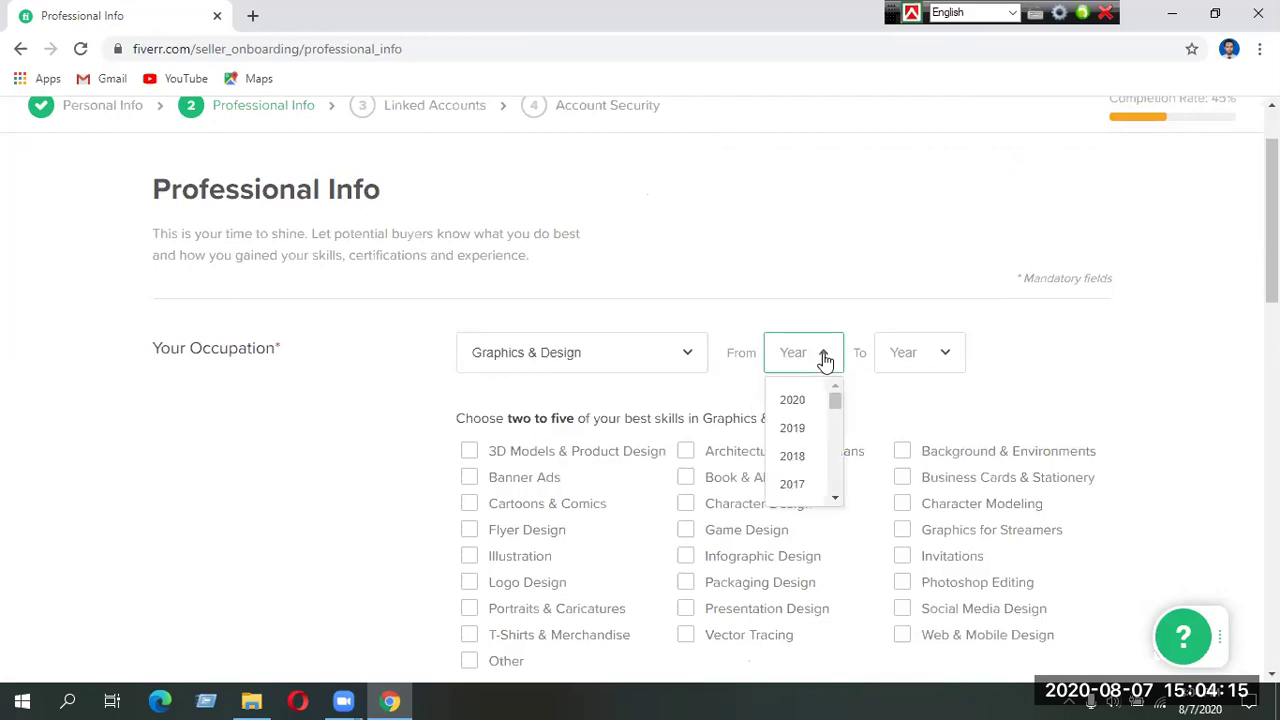
pyautogui.click(814, 401)
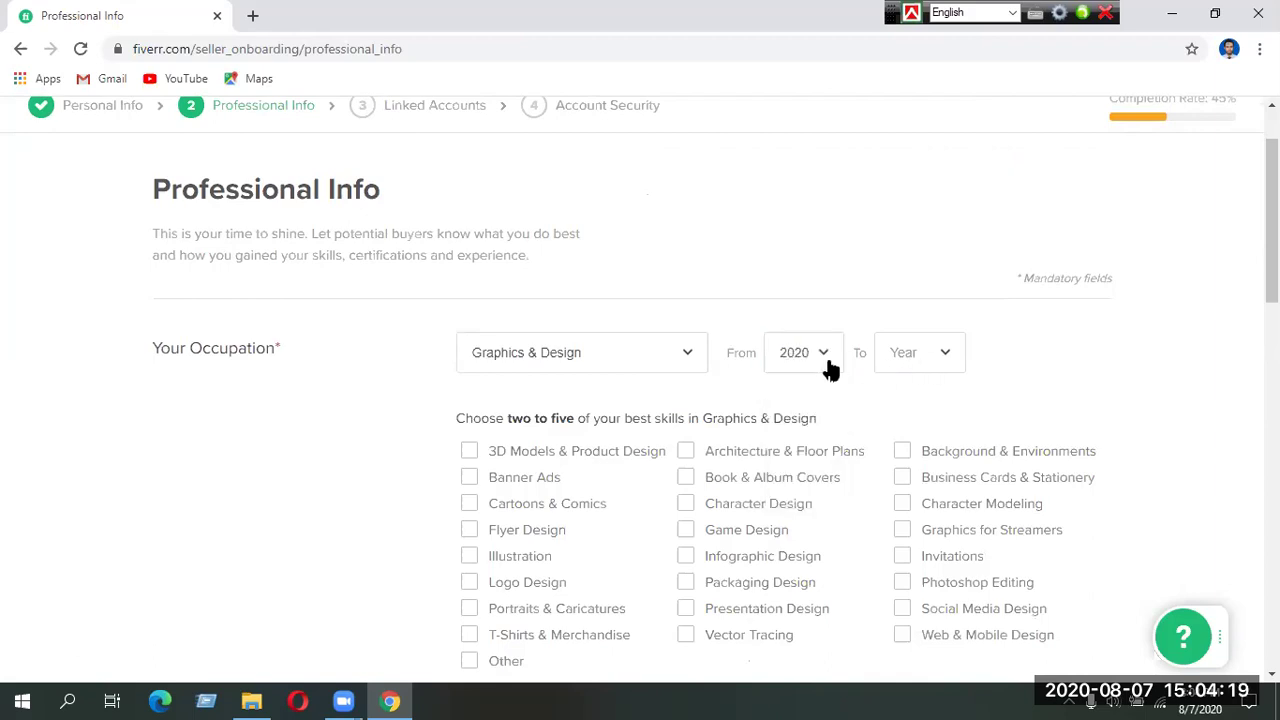
pyautogui.click(933, 366)
pyautogui.click(940, 405)
pyautogui.click(824, 360)
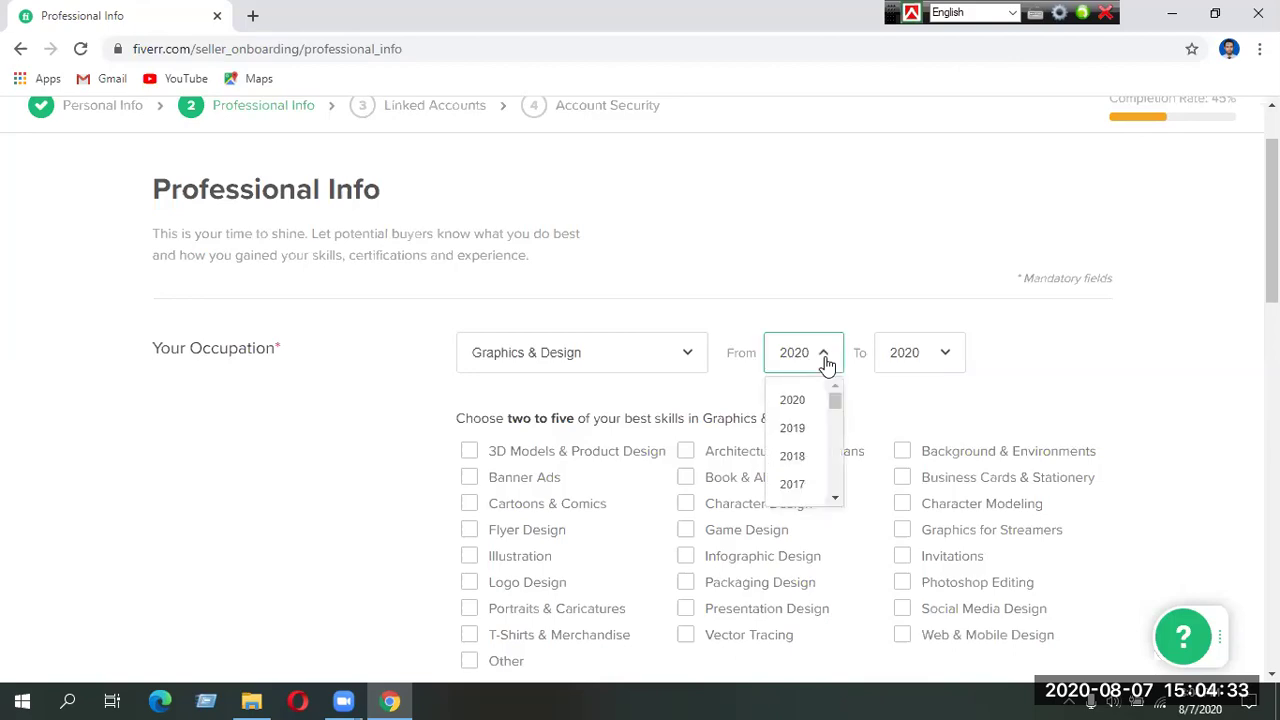
pyautogui.click(806, 430)
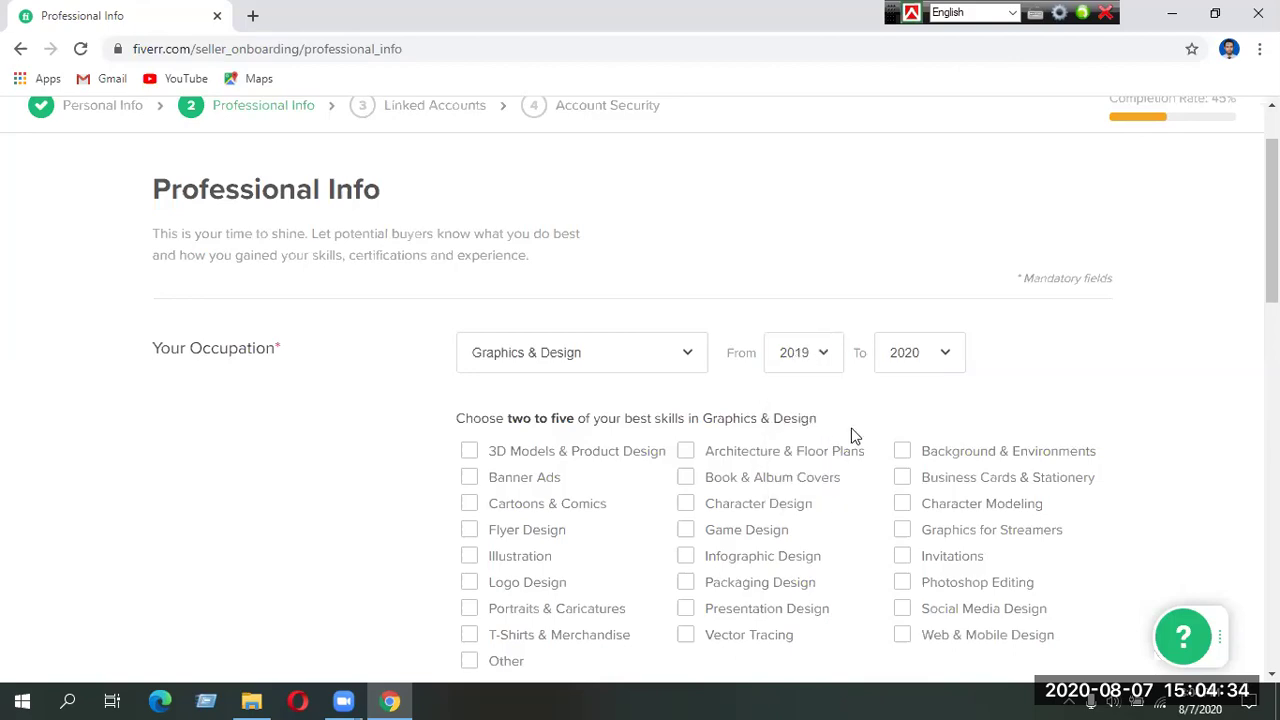
pyautogui.click(825, 360)
pyautogui.click(806, 456)
pyautogui.scroll(-2, 924, 434)
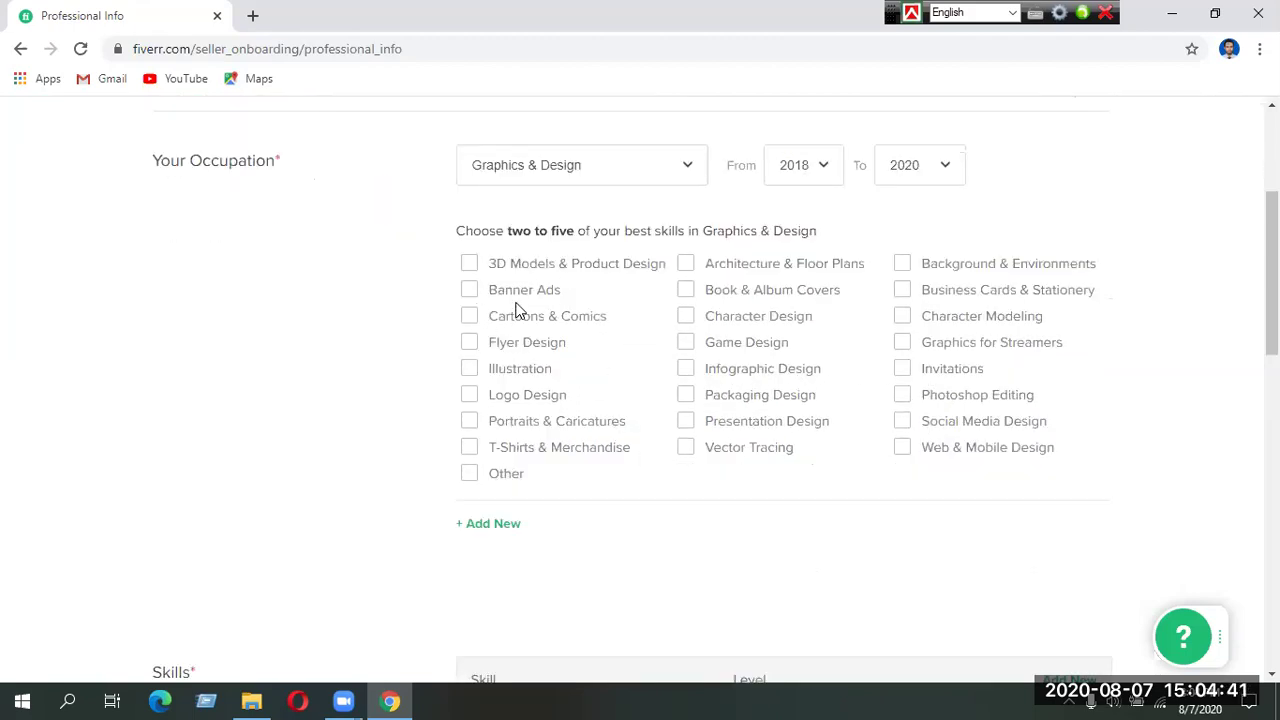
# Tick Logo Design, Flyer Design, Business Cards & Stationery, Social Media Design and Photoshop Editing skills.
pyautogui.click(470, 397)
pyautogui.click(552, 345)
pyautogui.click(904, 291)
pyautogui.click(901, 424)
pyautogui.click(902, 396)
pyautogui.click(902, 421)
# Scroll past the certification and website fields and submit Professional Info.
pyautogui.scroll(-1, 578, 522)
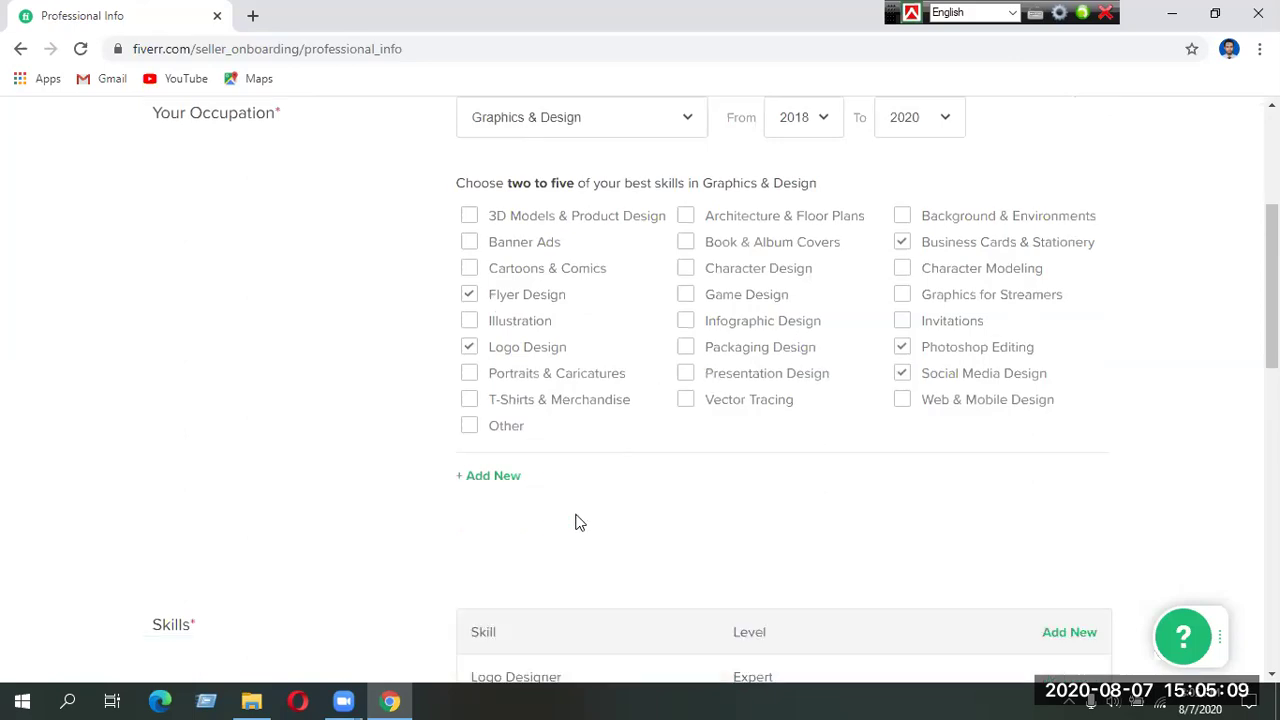
pyautogui.scroll(-3, 578, 522)
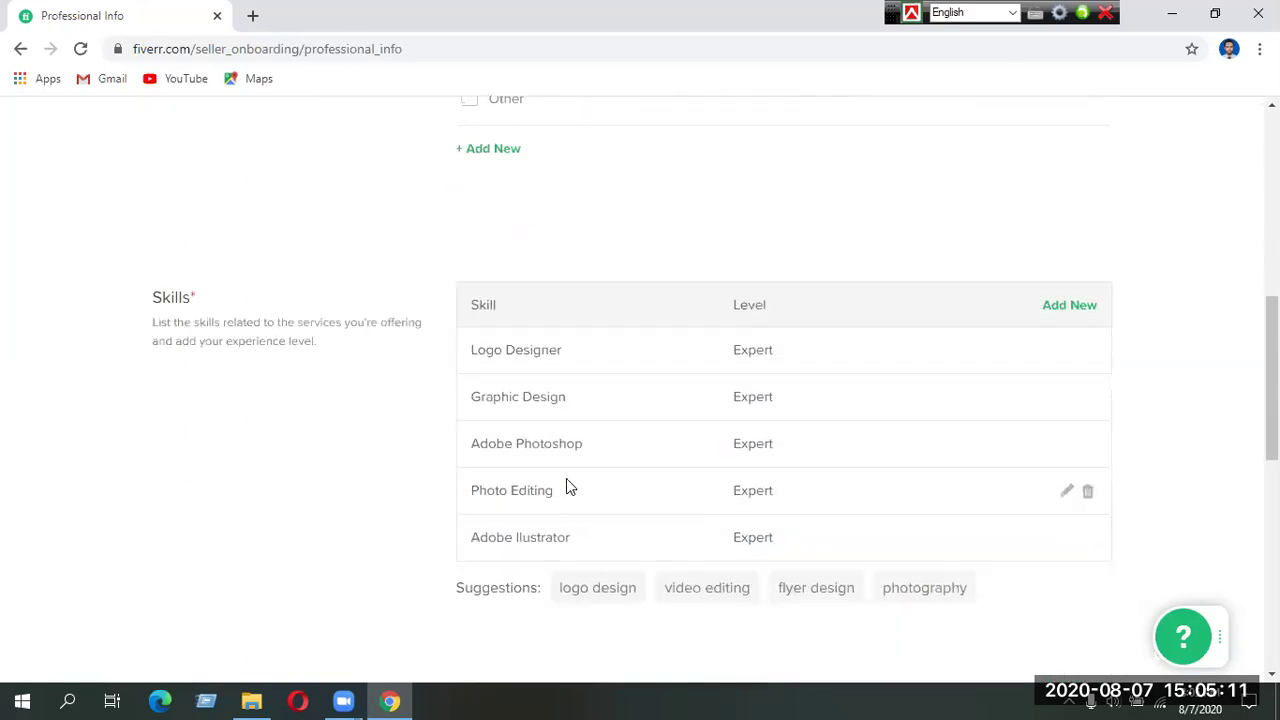
pyautogui.scroll(-1, 566, 487)
pyautogui.scroll(-1, 566, 487)
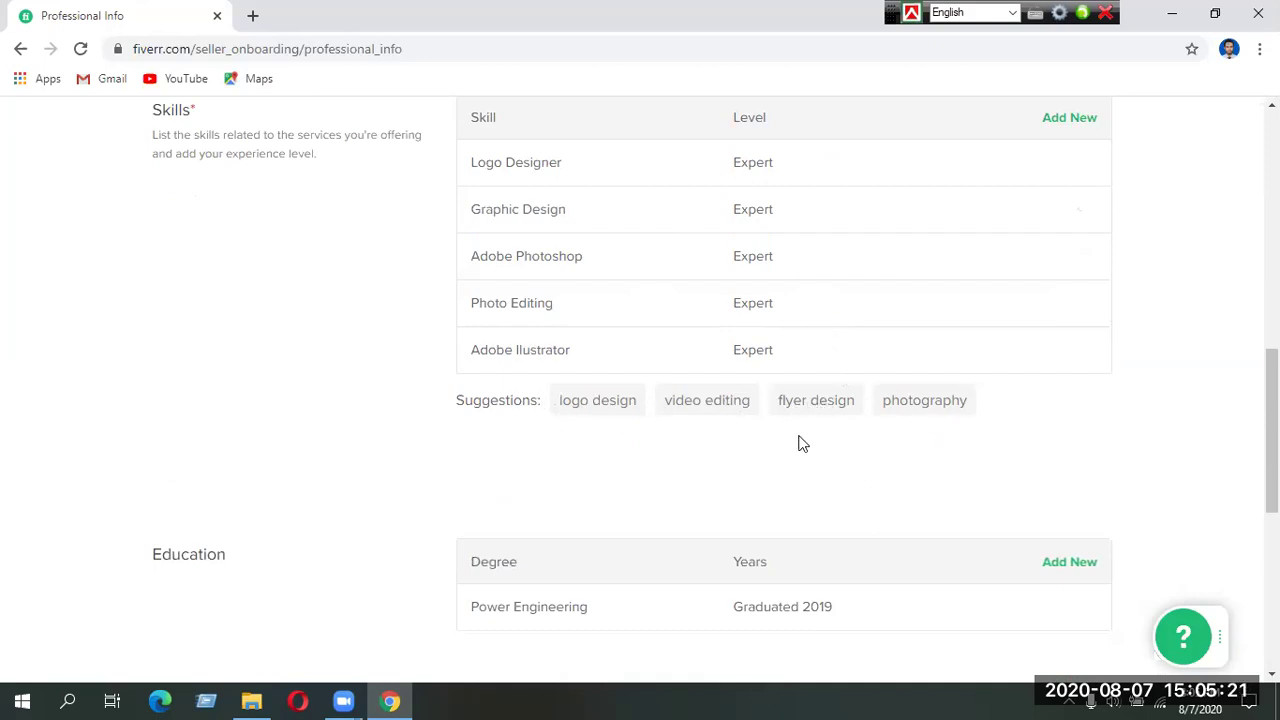
pyautogui.scroll(-1, 802, 442)
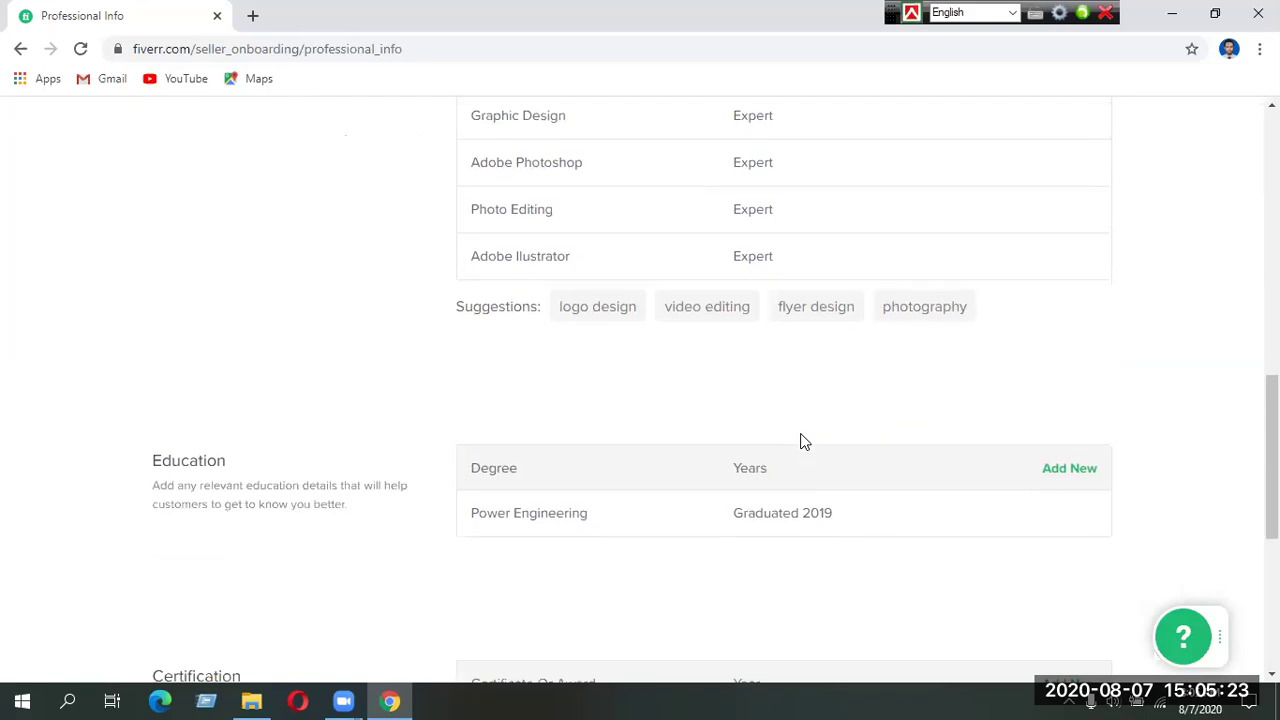
pyautogui.scroll(-1, 802, 442)
pyautogui.scroll(-2, 802, 442)
pyautogui.scroll(-1, 802, 442)
pyautogui.scroll(-1, 802, 442)
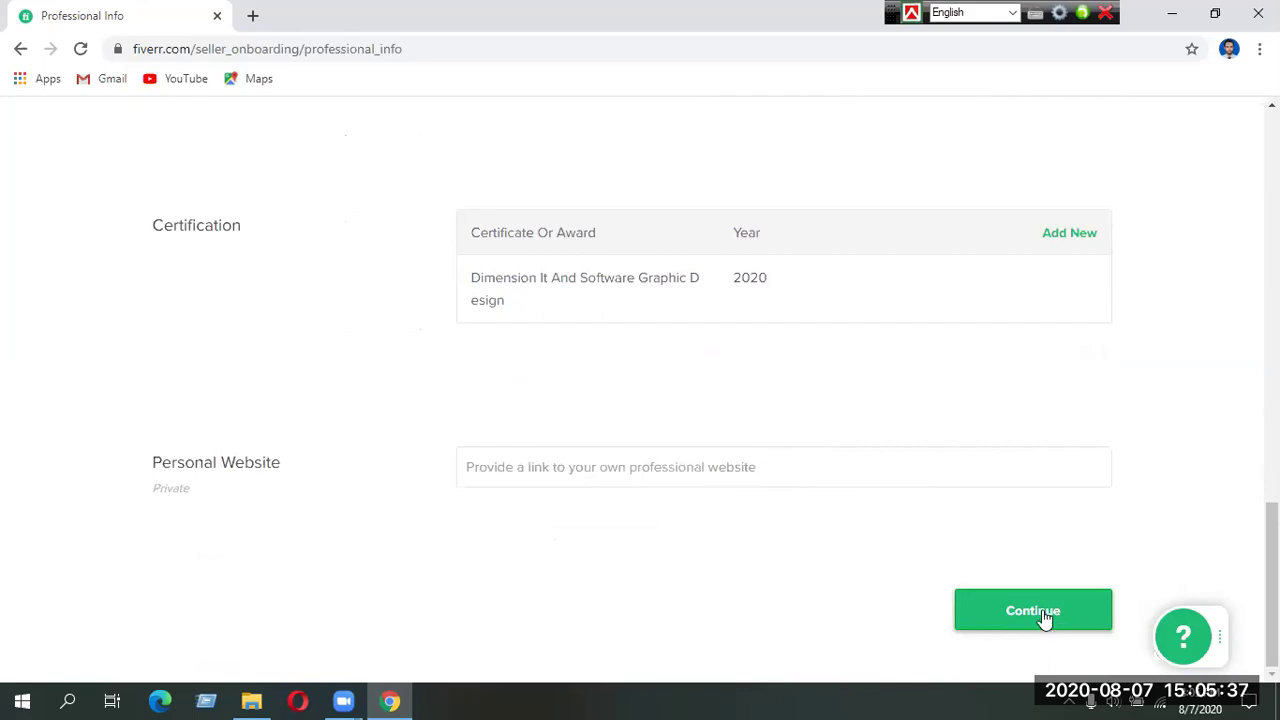
pyautogui.click(1044, 619)
# Review the unconnected Google, Facebook, Twitter, Dribbble, Behance and Vimeo accounts, then continue to Account Security.
pyautogui.scroll(-3, 815, 320)
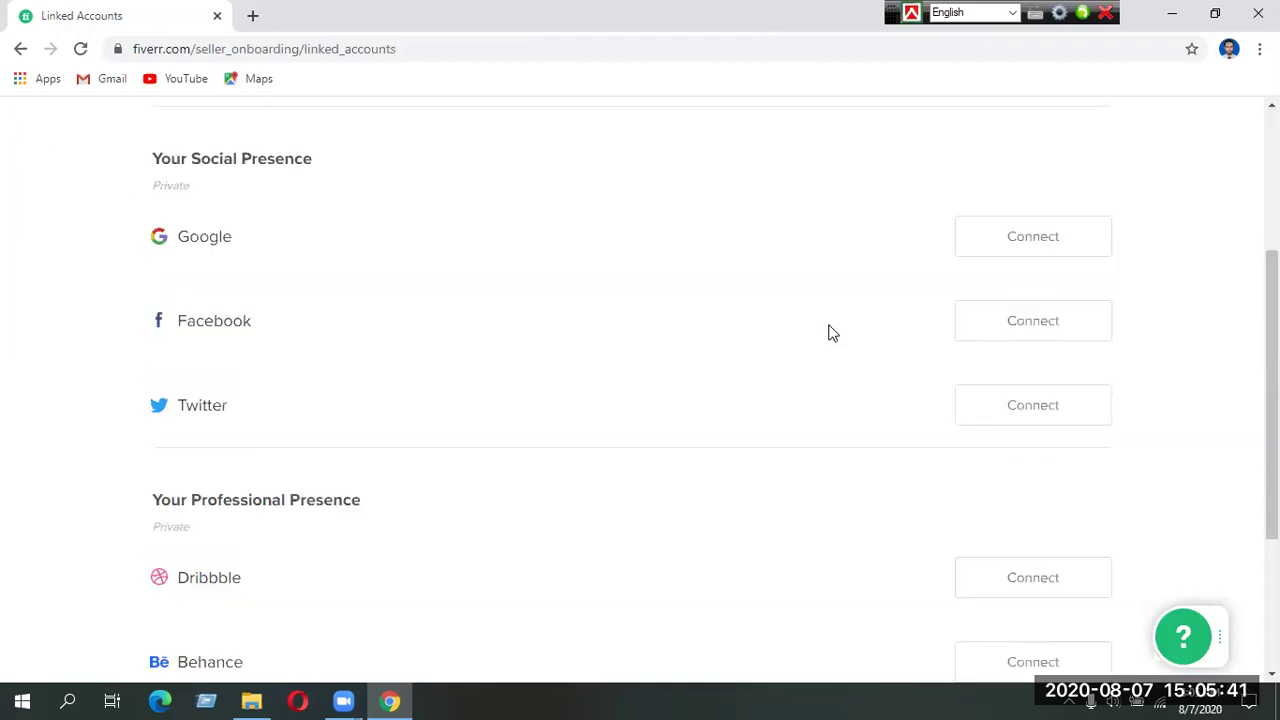
pyautogui.scroll(-3, 829, 332)
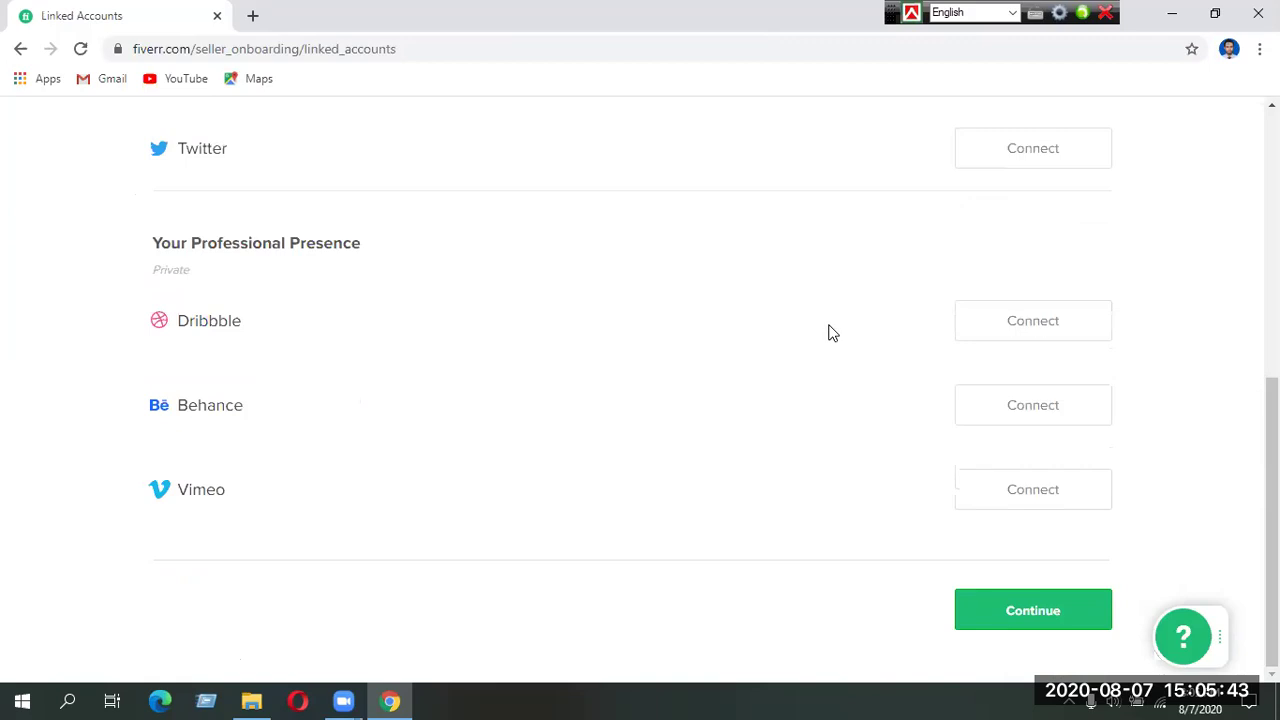
pyautogui.scroll(1, 829, 332)
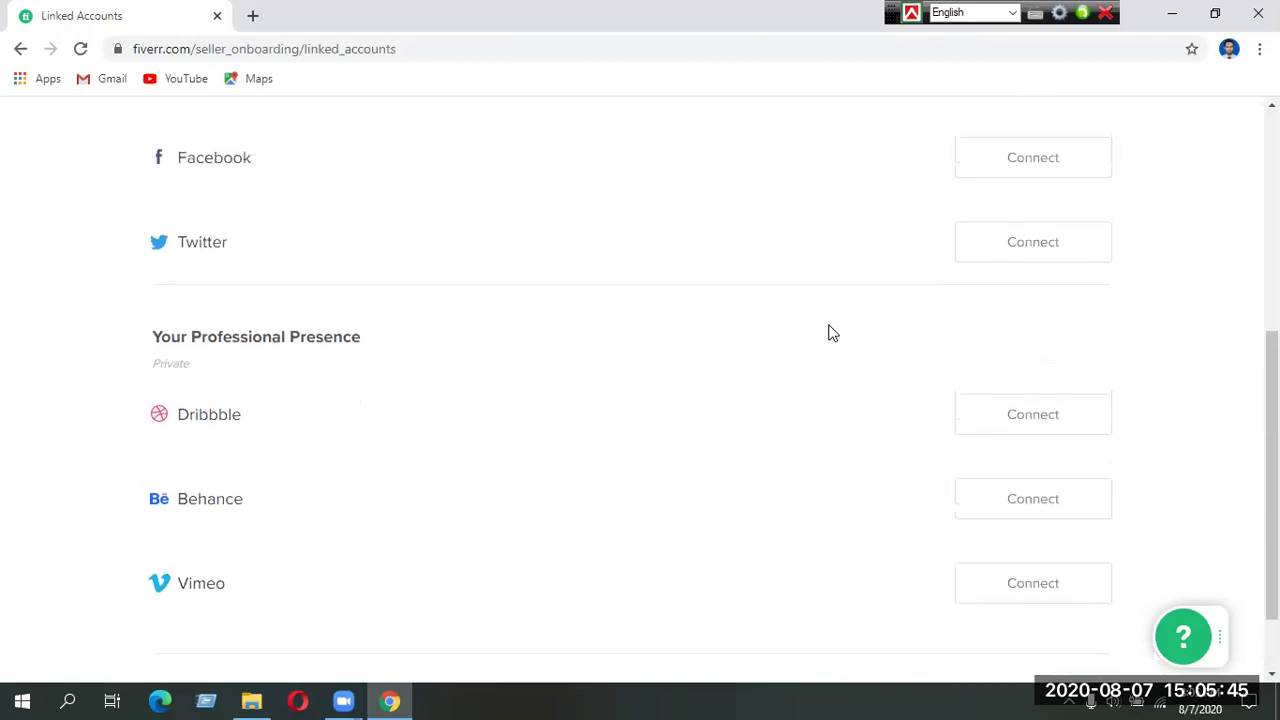
pyautogui.scroll(1, 829, 332)
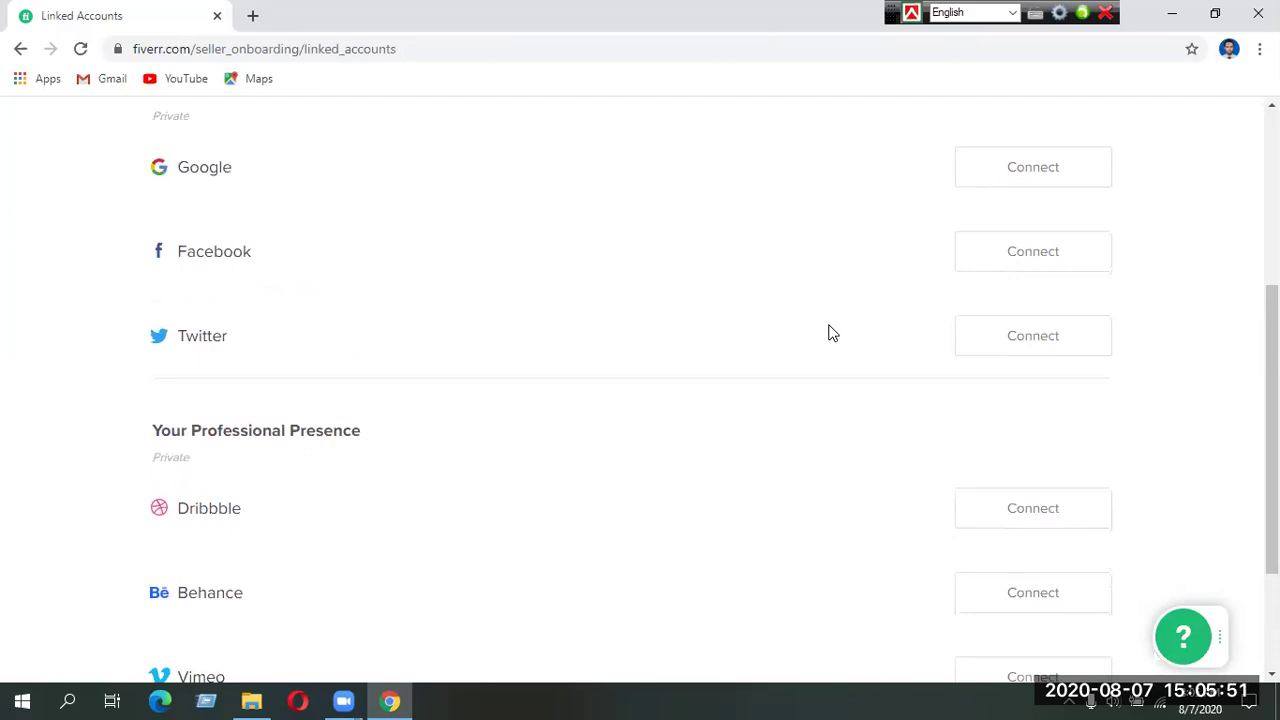
pyautogui.scroll(-1, 829, 332)
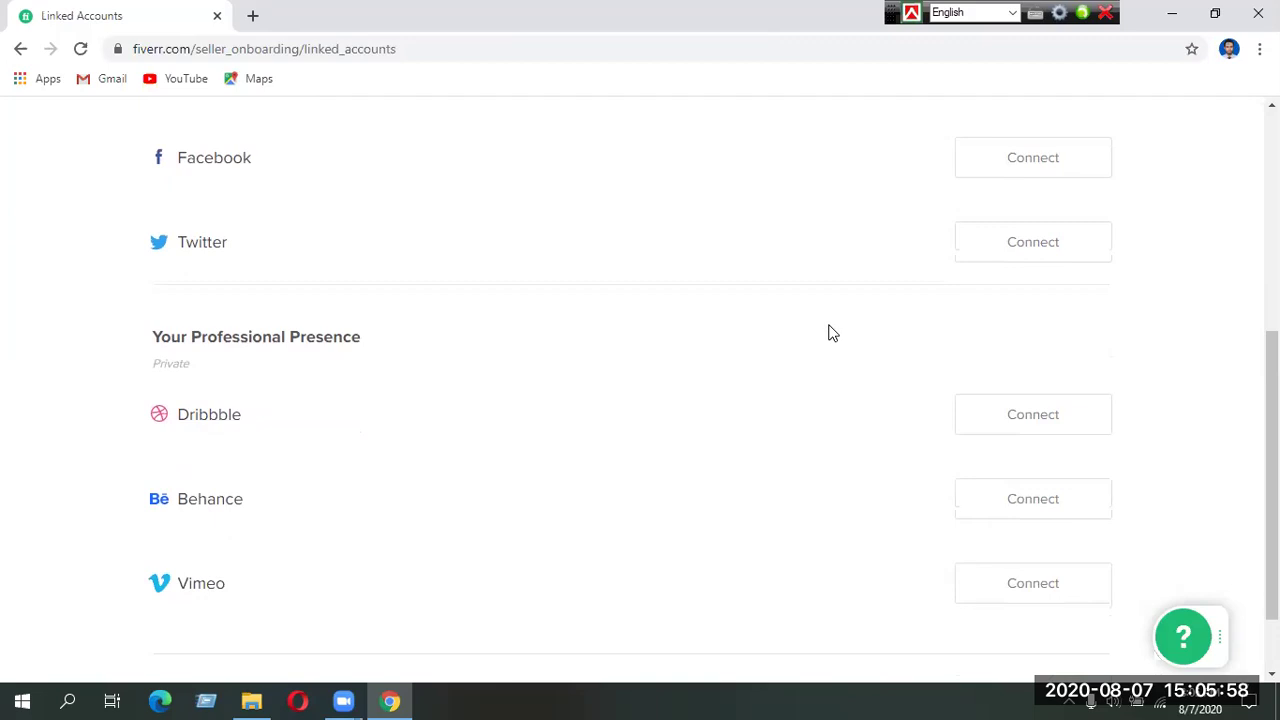
pyautogui.scroll(2, 690, 392)
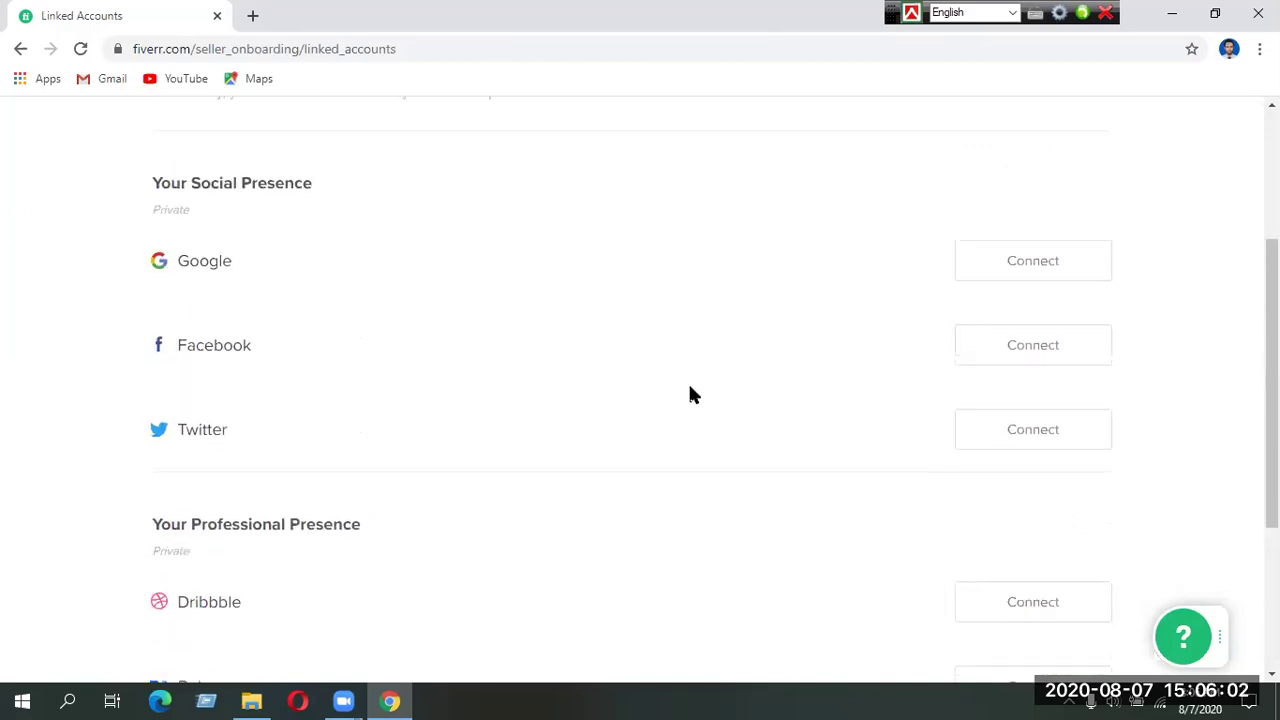
pyautogui.scroll(-3, 690, 392)
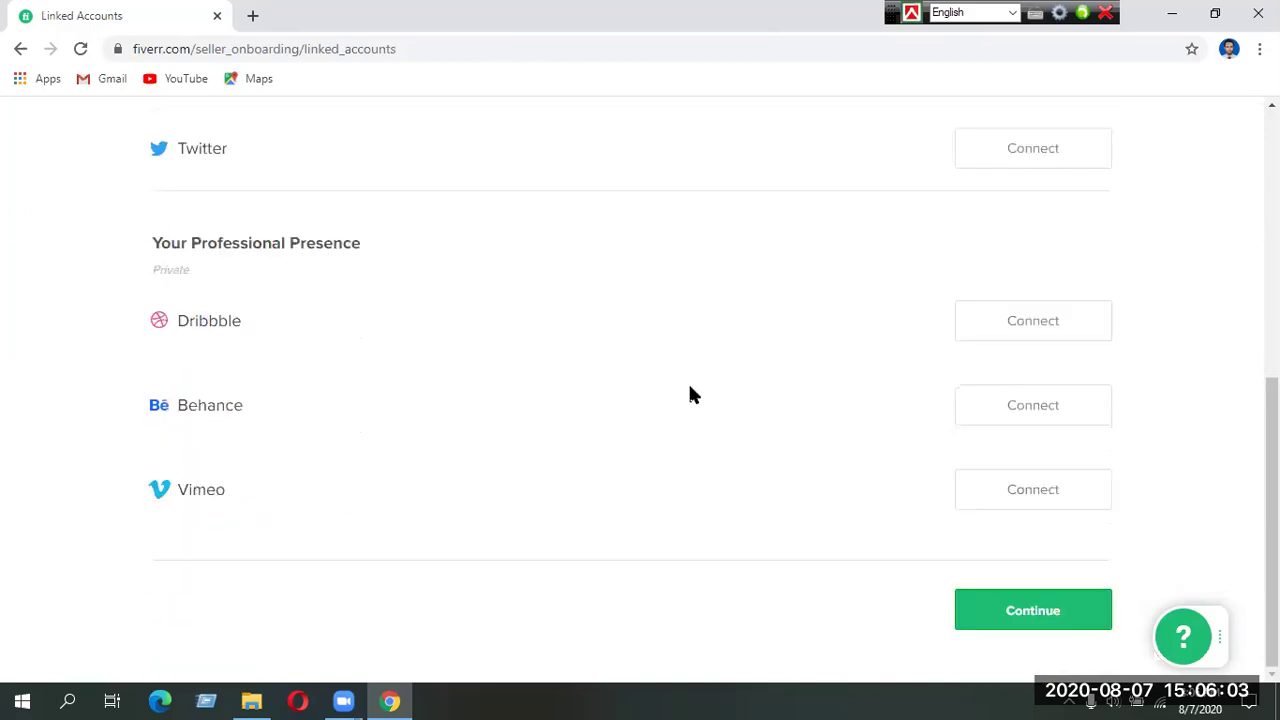
pyautogui.click(1060, 620)
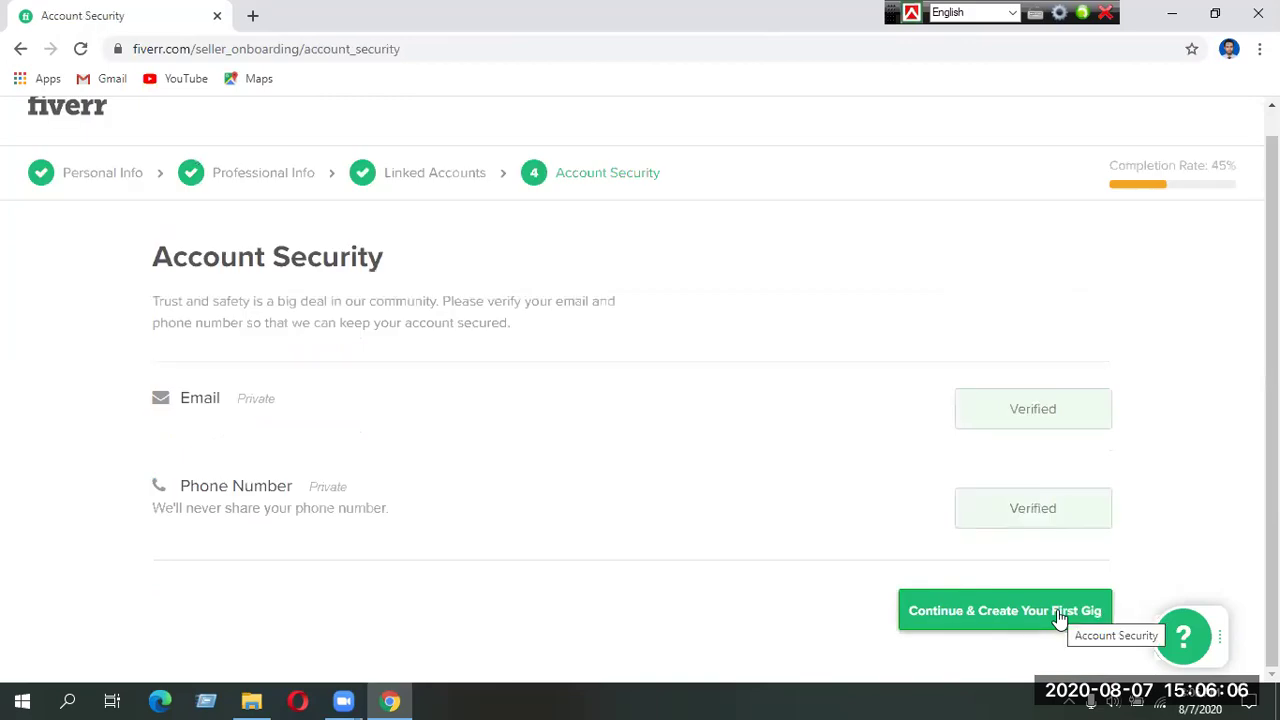
pyautogui.click(977, 618)
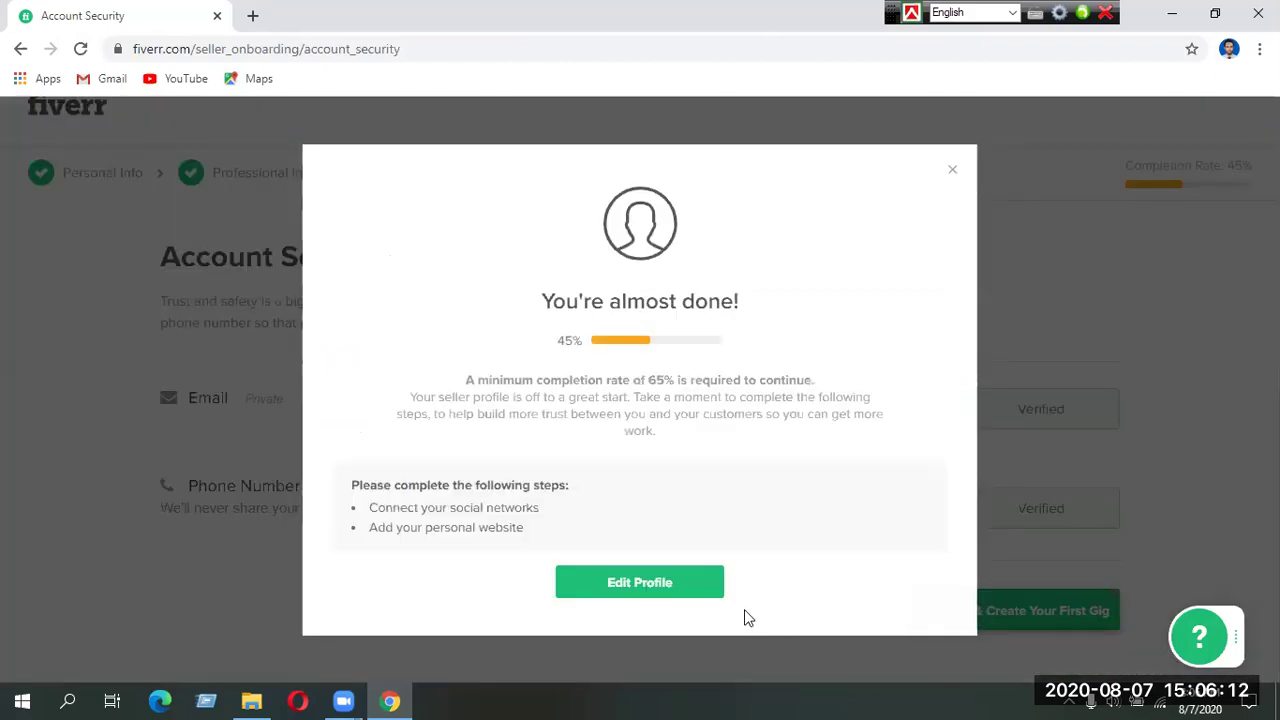
pyautogui.click(690, 590)
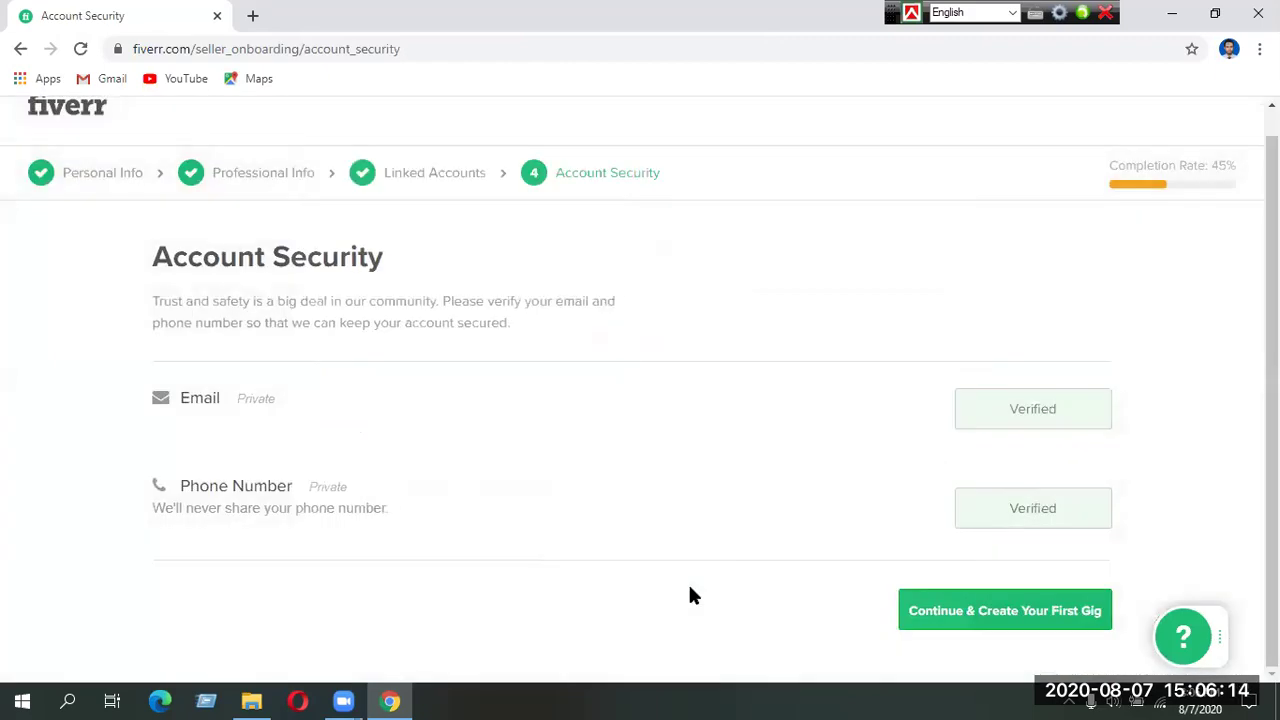
pyautogui.click(968, 614)
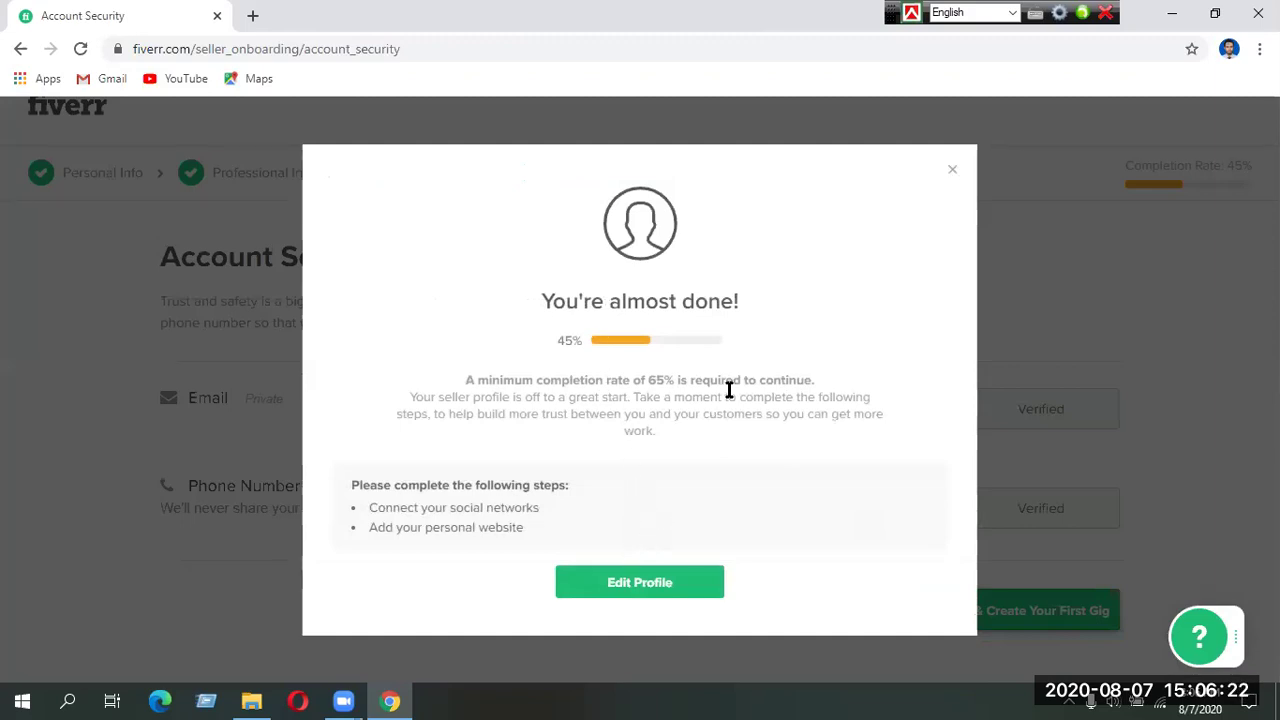
pyautogui.click(953, 172)
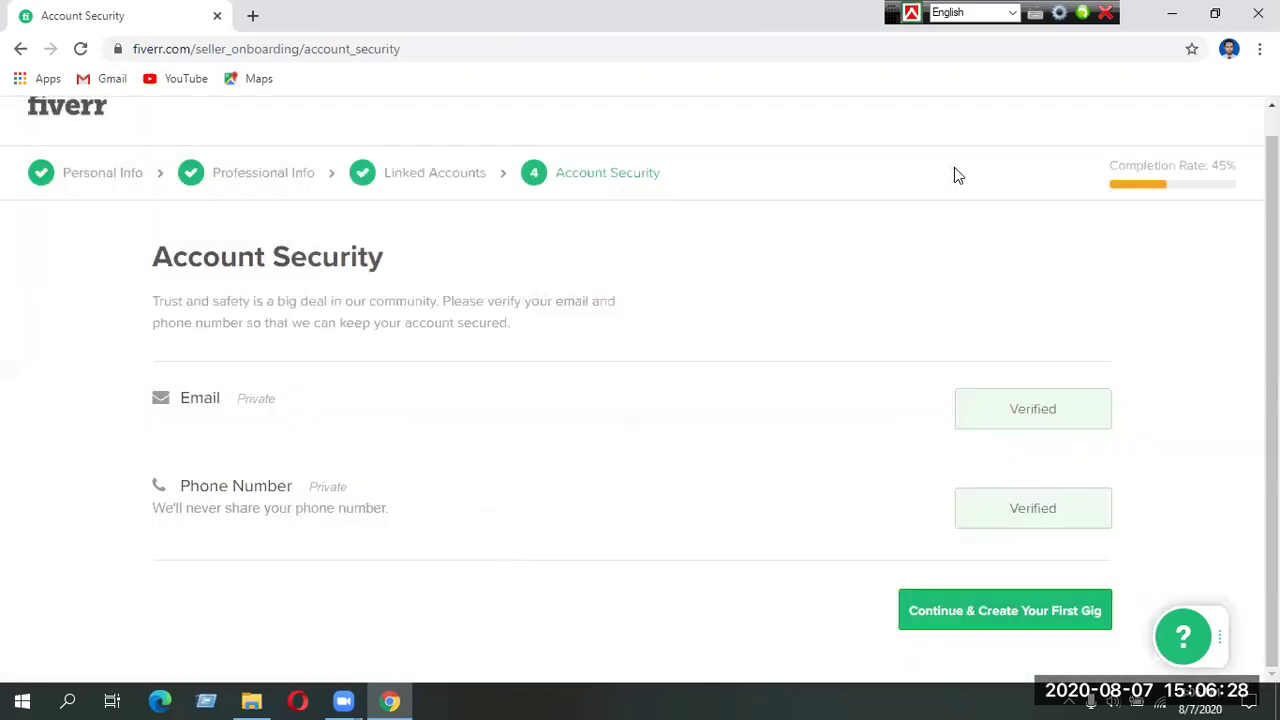
# Go back to Linked Accounts and scroll through the Google, Facebook, Twitter and Dribbble connect options.
pyautogui.click(445, 190)
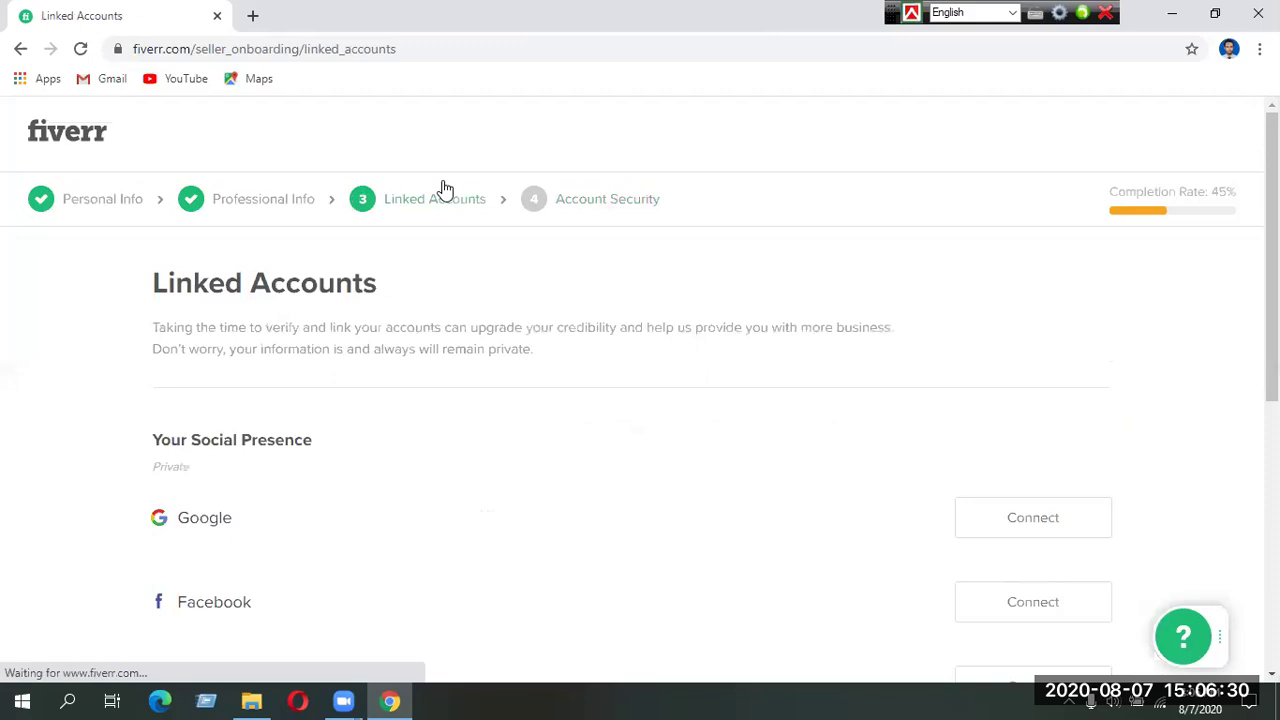
pyautogui.scroll(-3, 543, 266)
pyautogui.scroll(2, 545, 270)
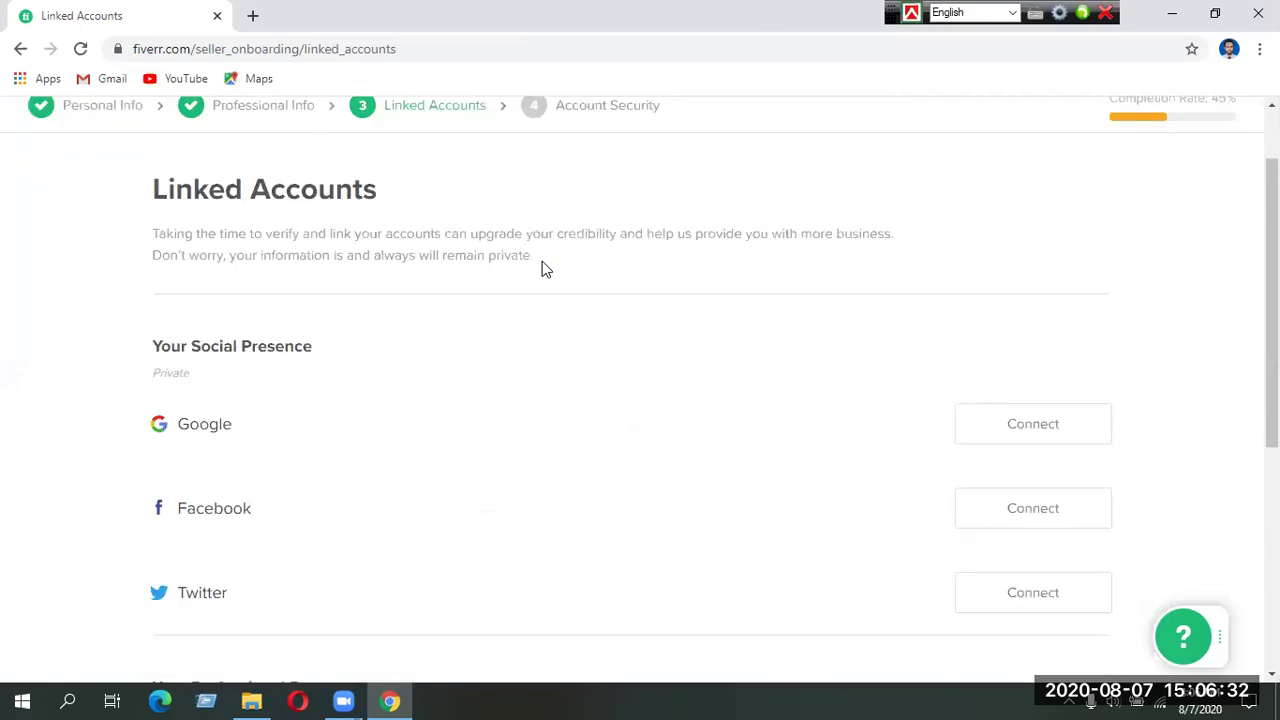
pyautogui.scroll(-4, 545, 270)
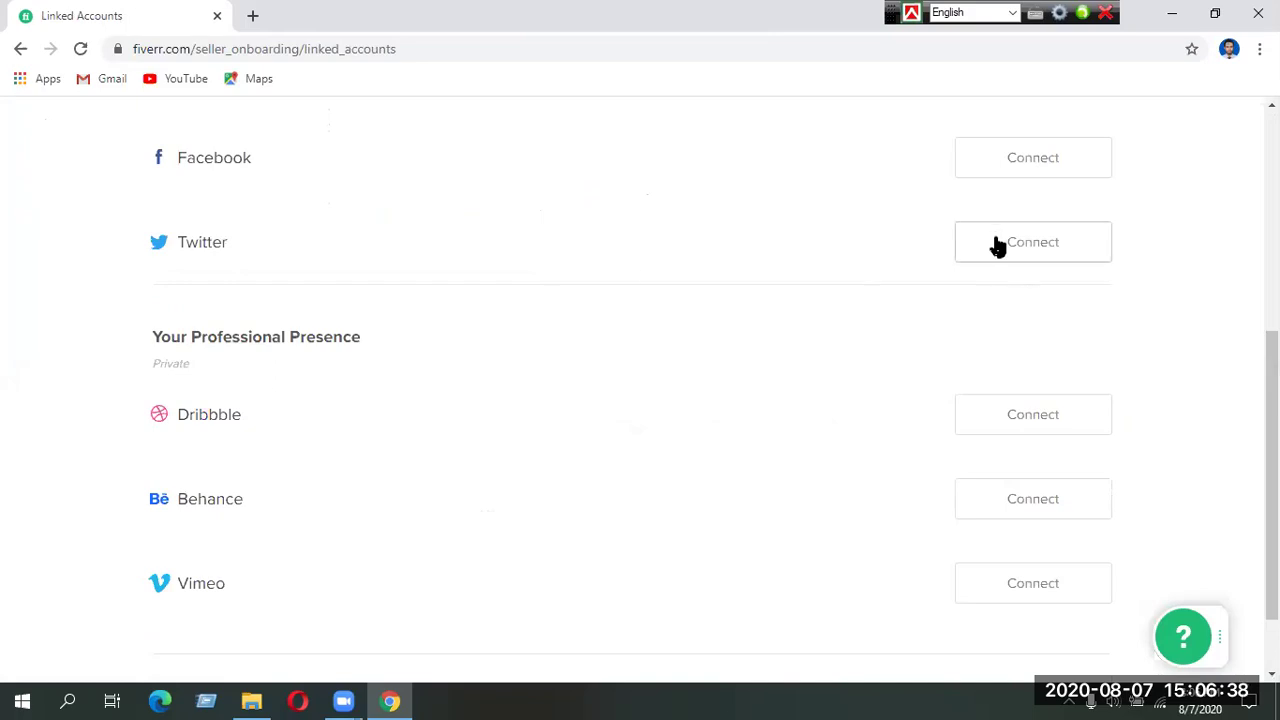
pyautogui.scroll(4, 517, 320)
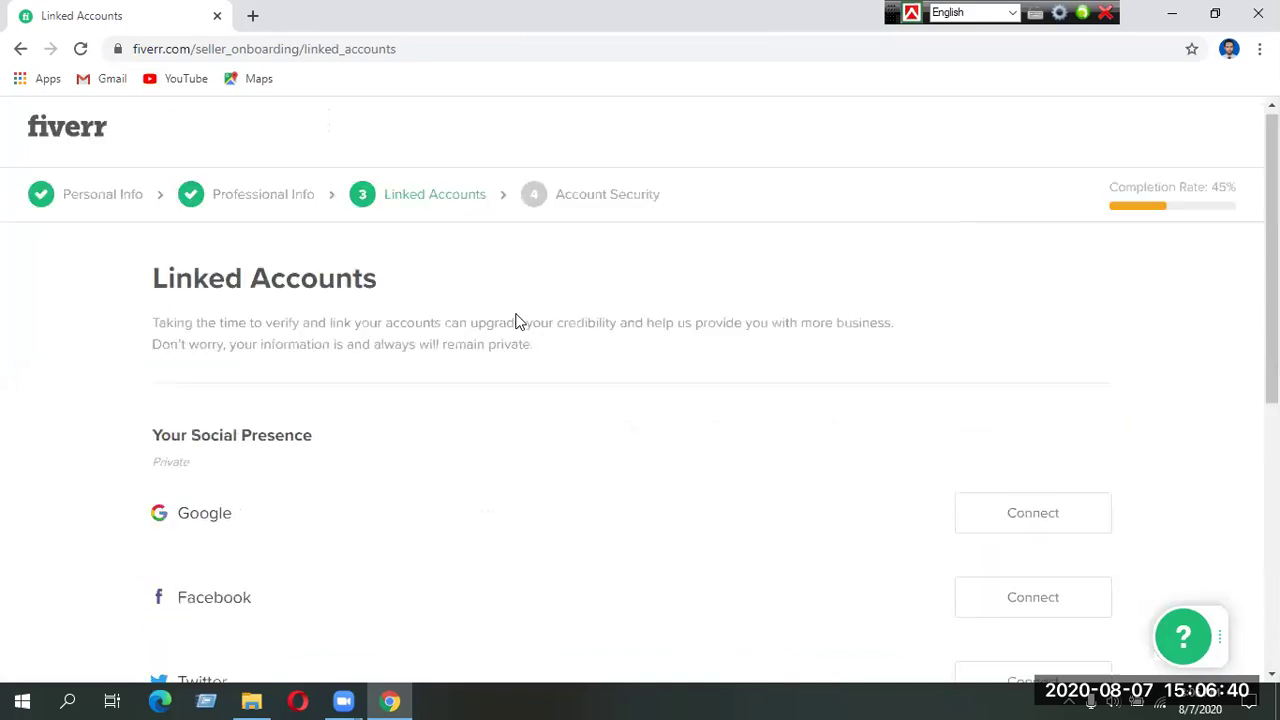
pyautogui.scroll(-2, 517, 320)
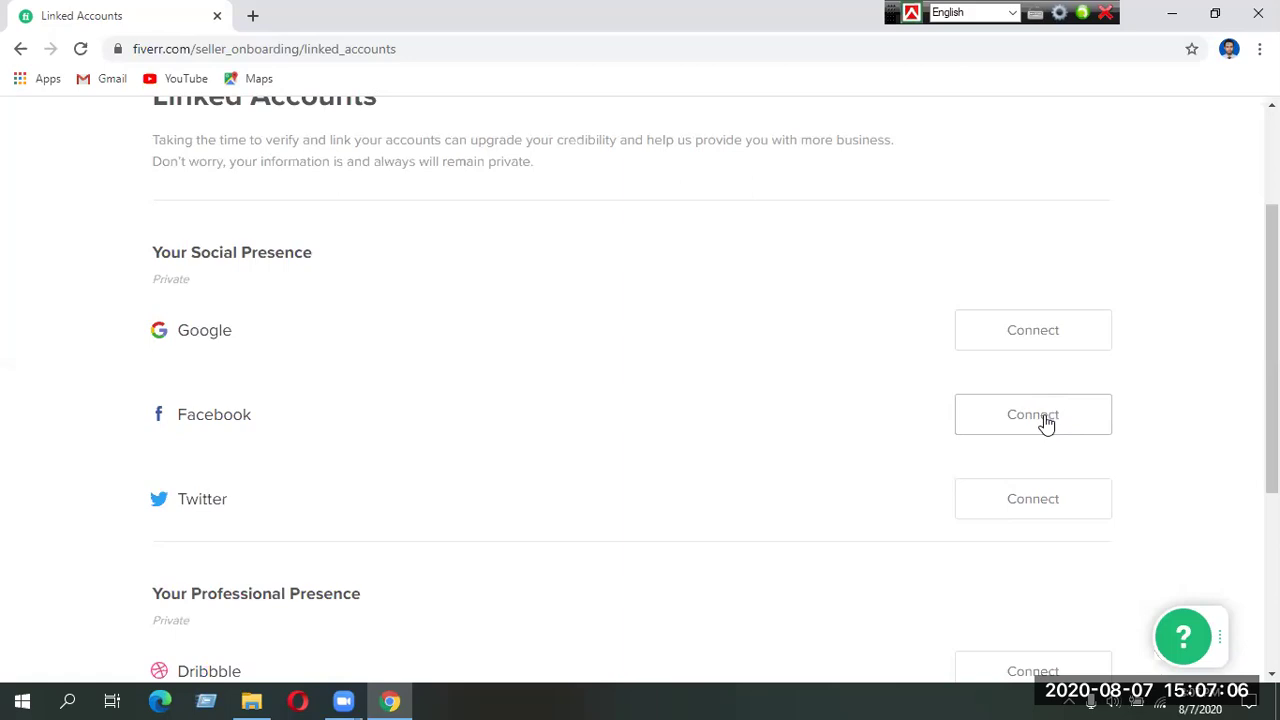
# Retry connecting Facebook, reload the Linked Accounts page, then retry connecting Google.
pyautogui.click(1046, 422)
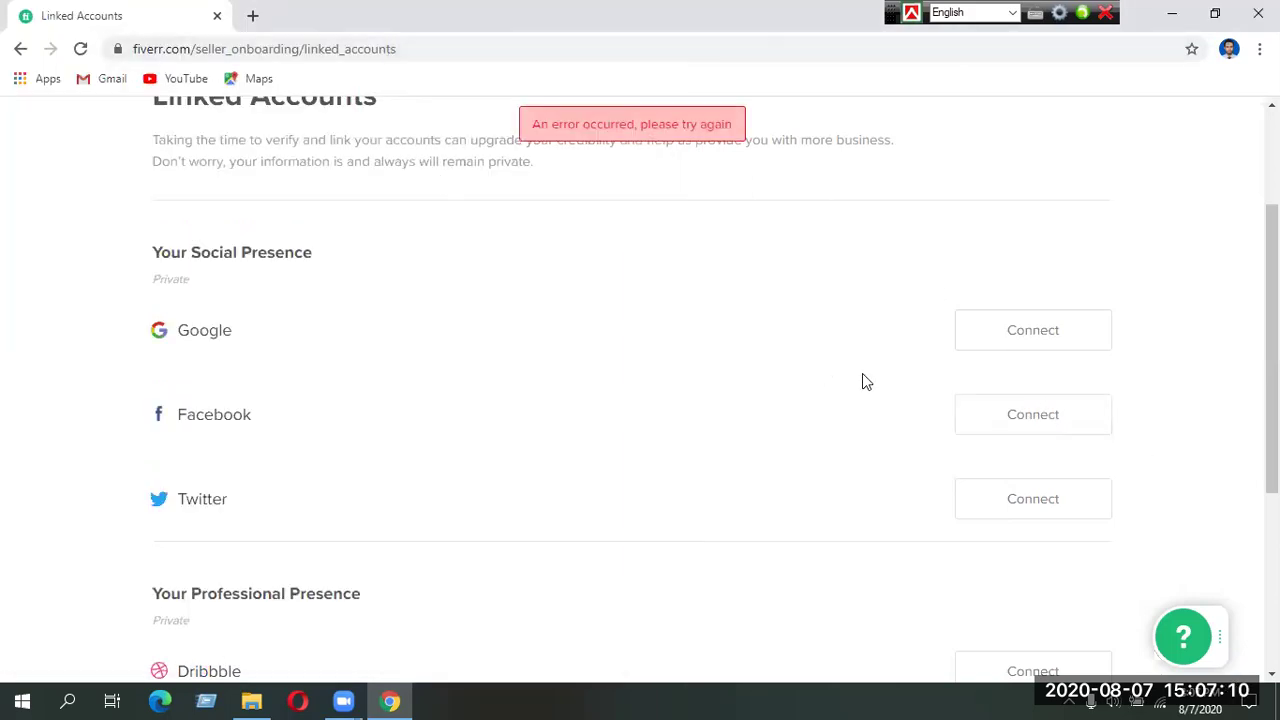
pyautogui.click(1037, 428)
pyautogui.click(81, 49)
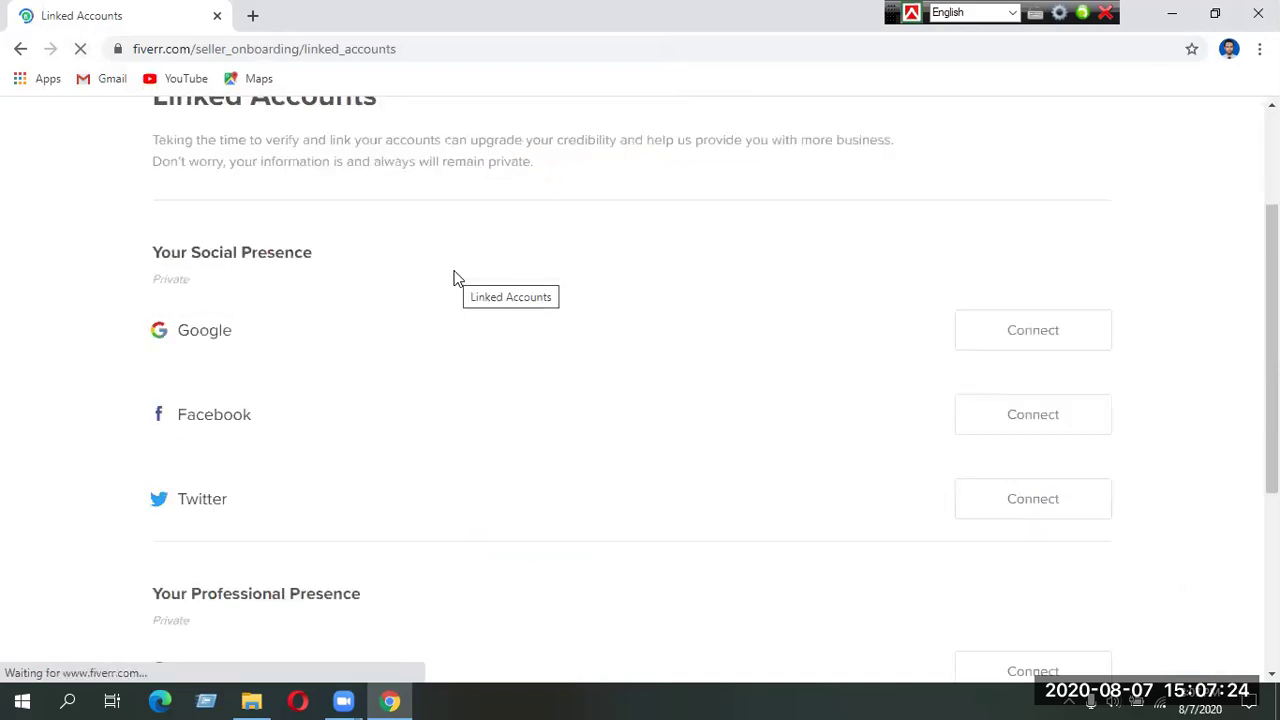
pyautogui.click(1065, 337)
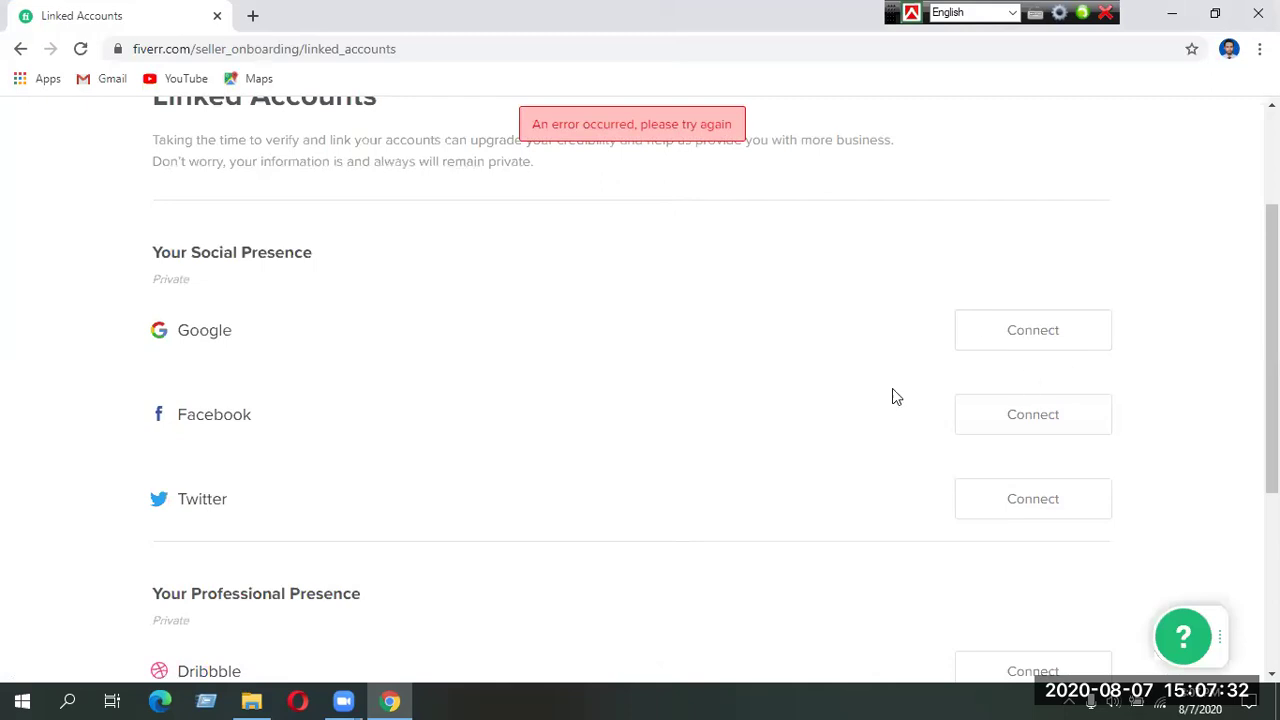
pyautogui.scroll(-4, 880, 400)
pyautogui.scroll(4, 866, 403)
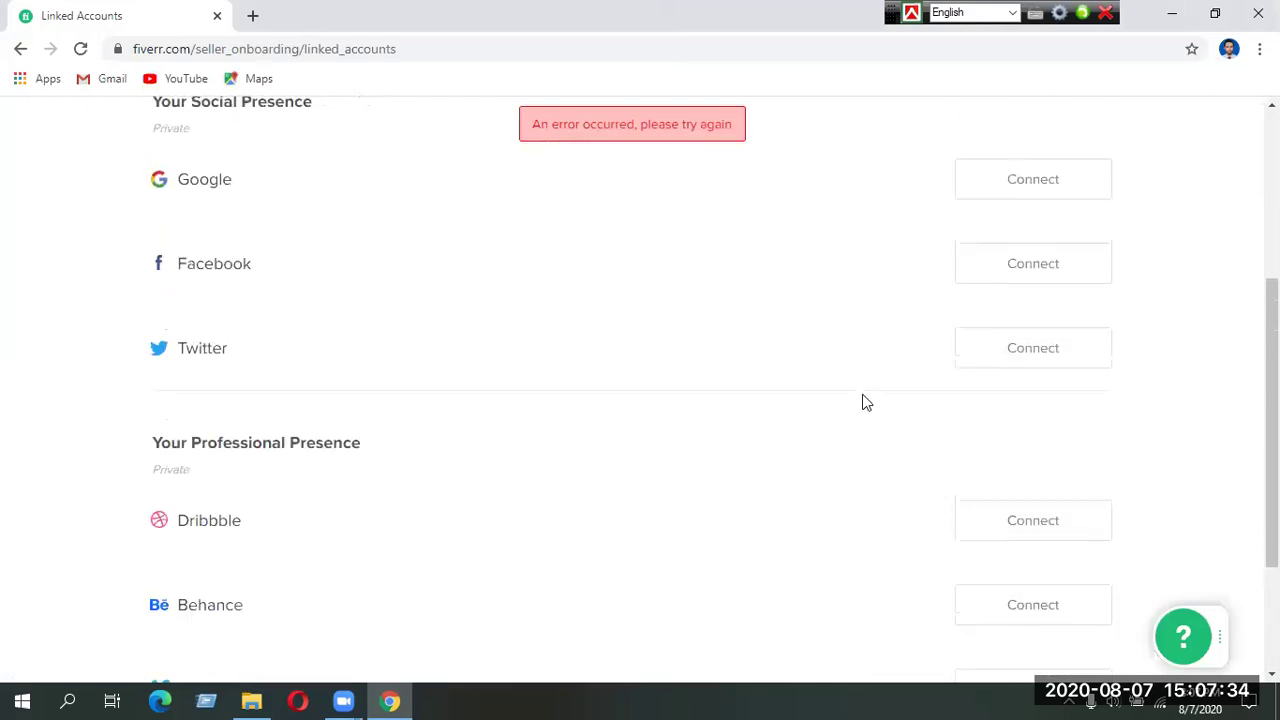
pyautogui.click(1038, 365)
pyautogui.click(1038, 365)
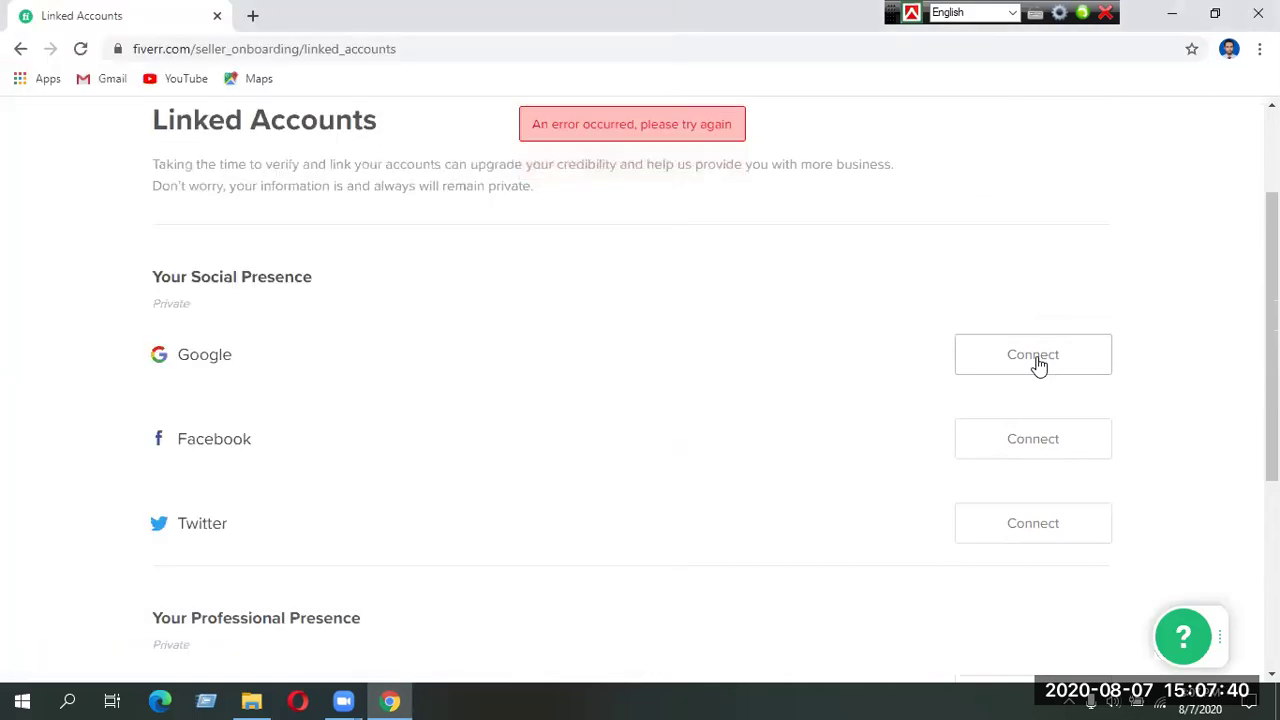
# Retry Facebook once more, then return to Professional Info and head for the Fiverr home page.
pyautogui.click(1045, 443)
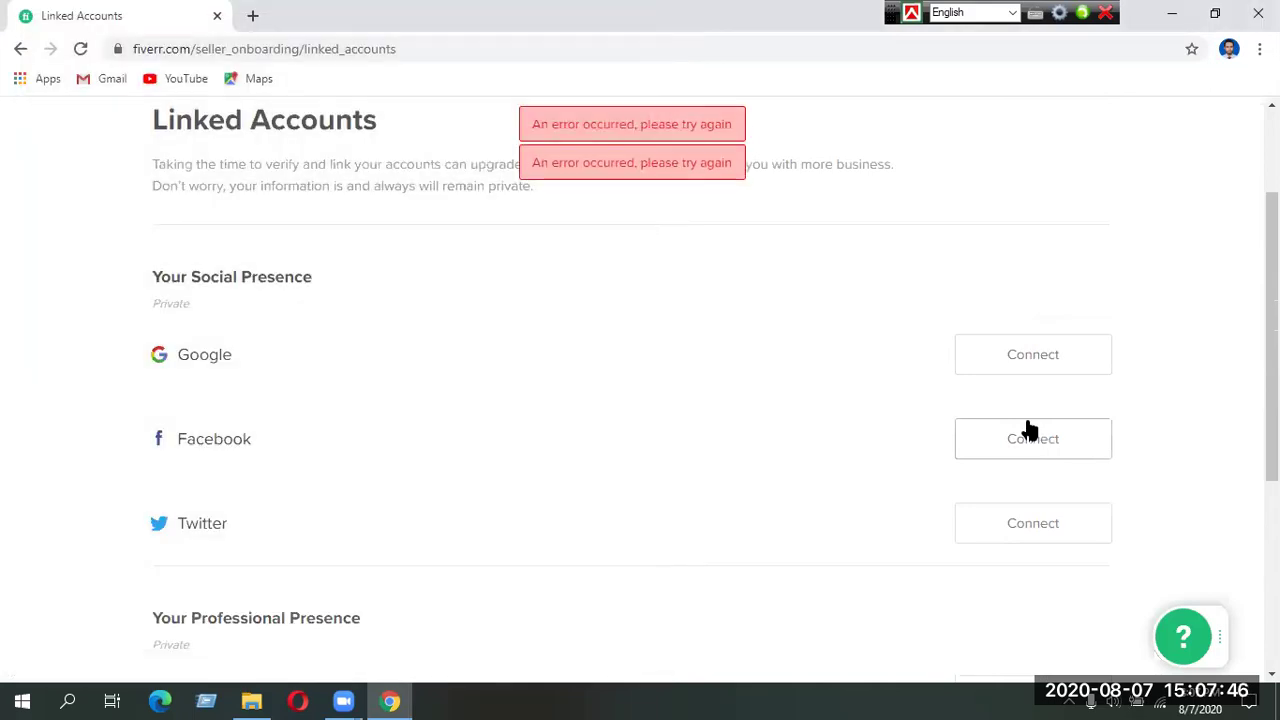
pyautogui.scroll(-1, 866, 420)
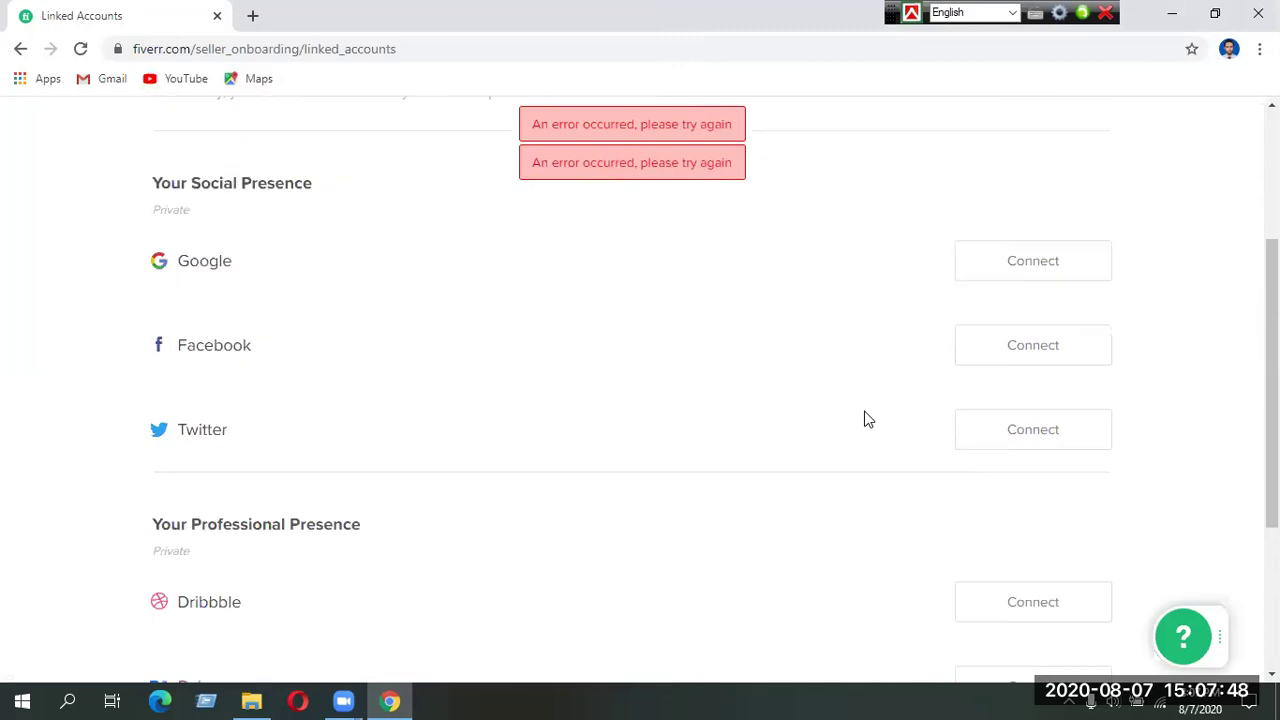
pyautogui.scroll(-1, 866, 420)
pyautogui.scroll(-1, 866, 420)
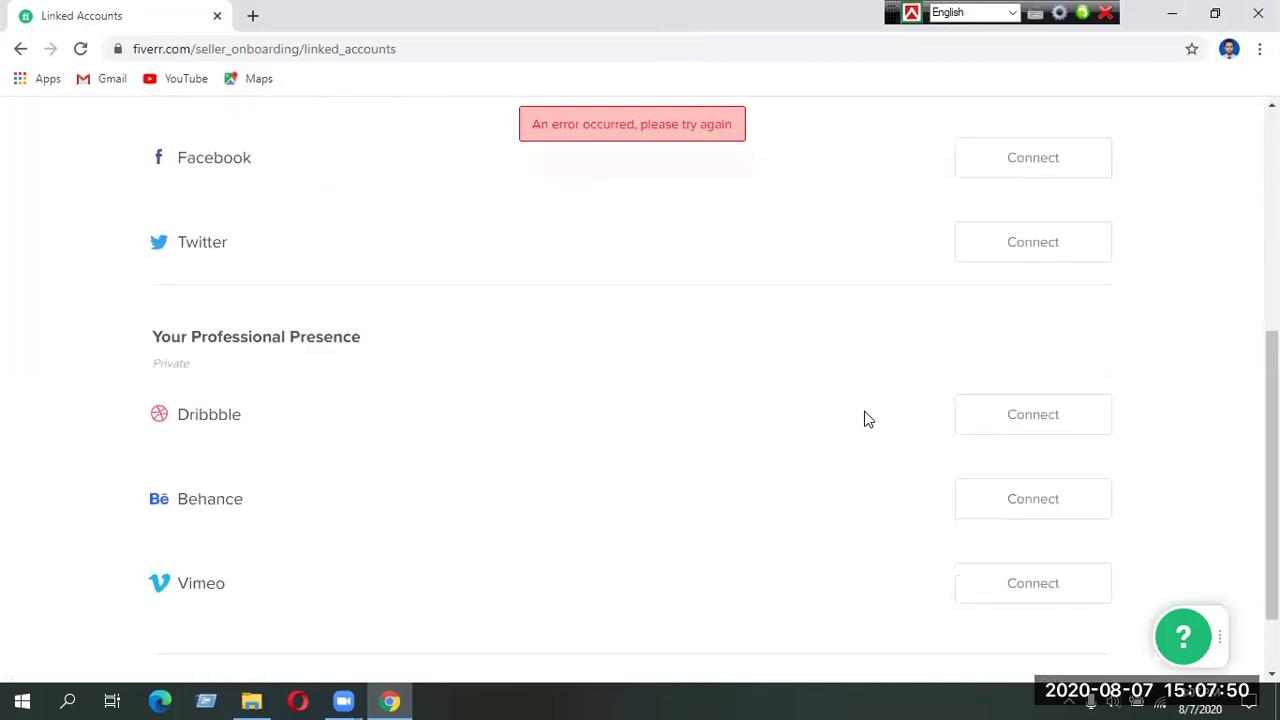
pyautogui.scroll(-1, 866, 420)
pyautogui.scroll(5, 866, 420)
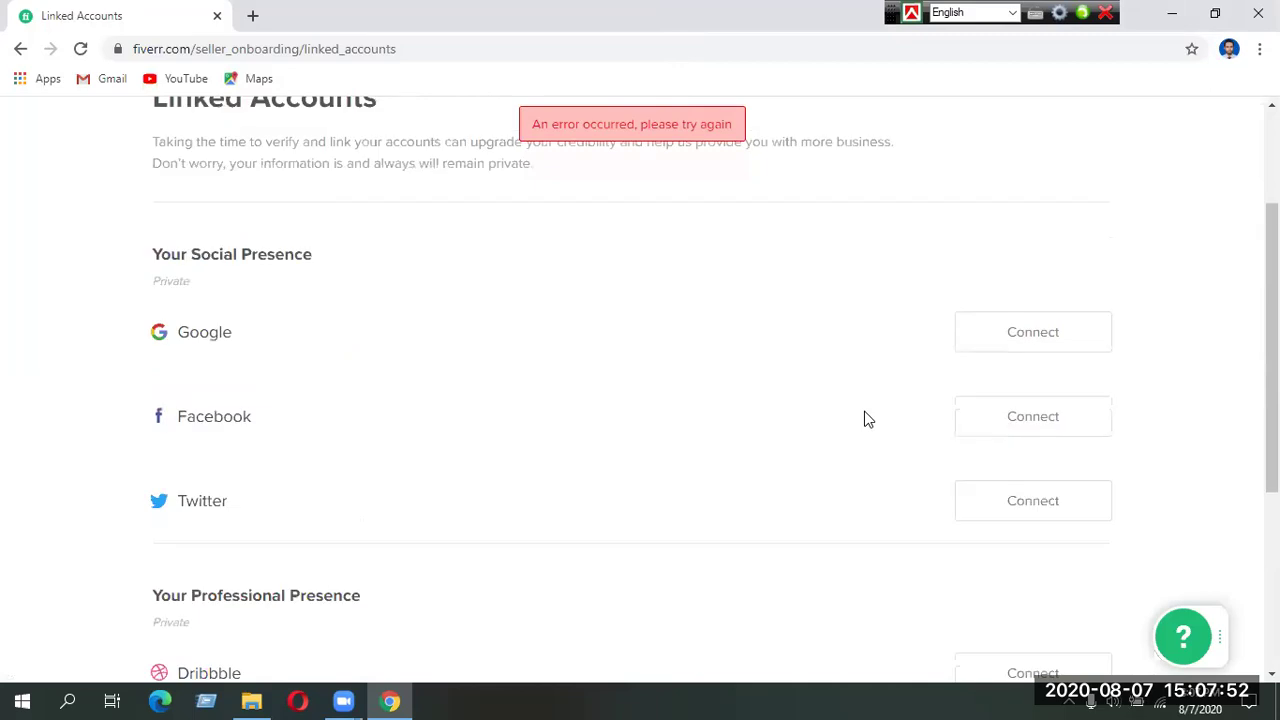
pyautogui.click(275, 213)
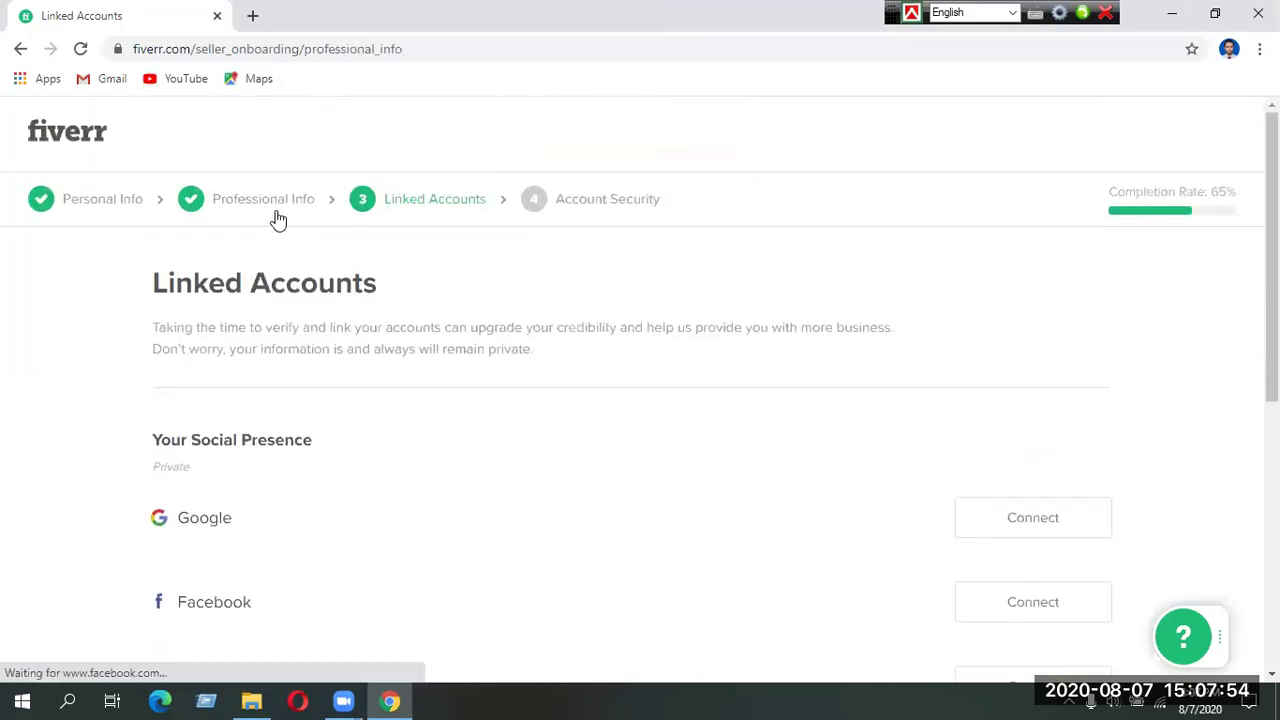
pyautogui.click(77, 160)
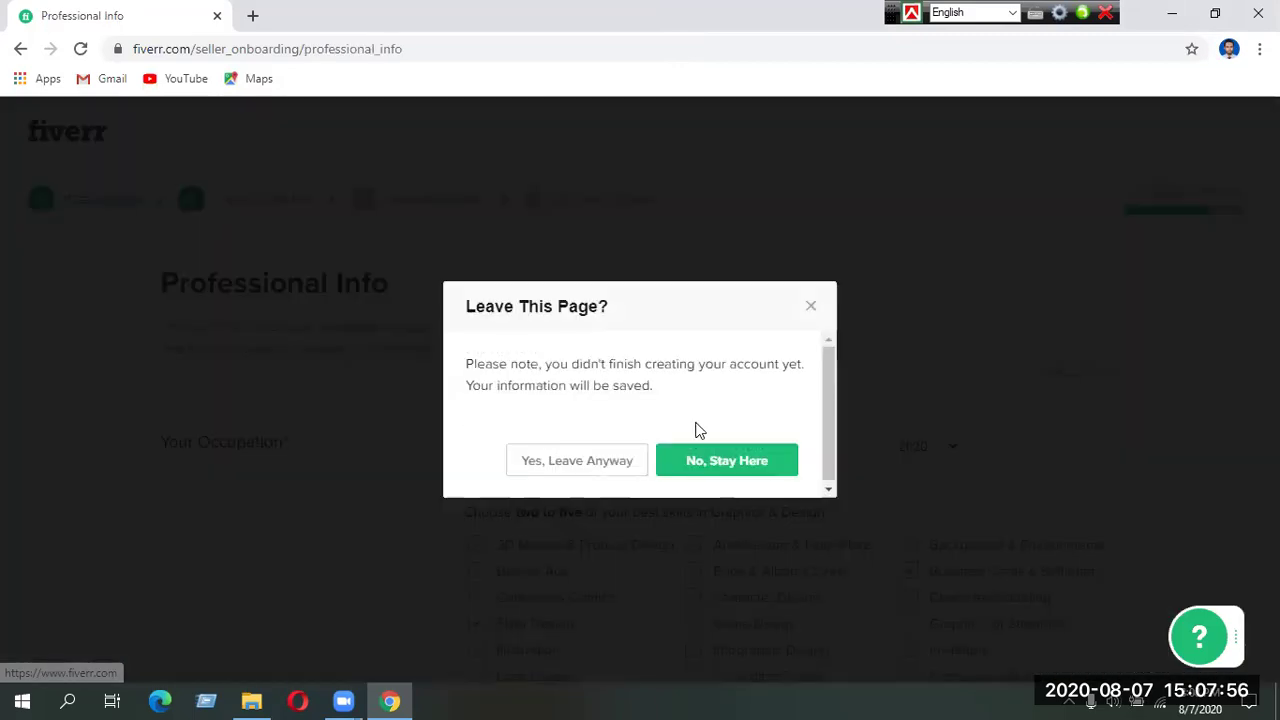
# Leave the unfinished onboarding and open the seller profile page from the account menu.
pyautogui.click(620, 458)
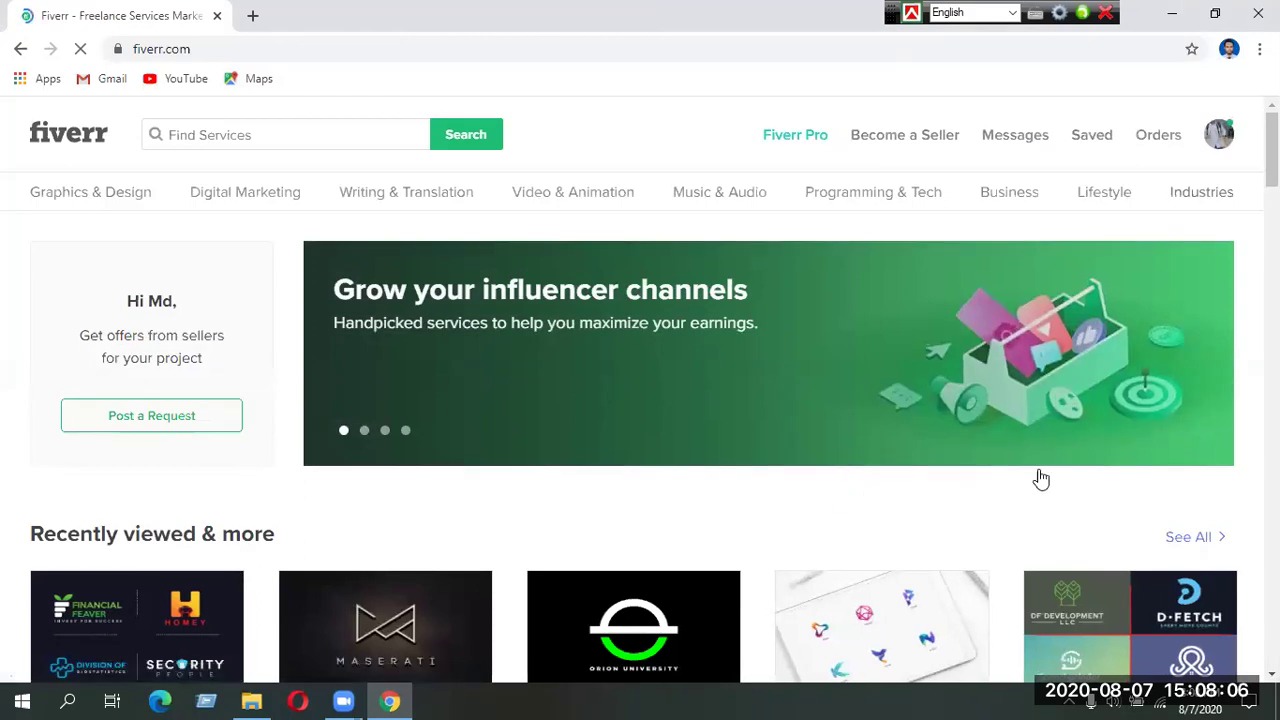
pyautogui.click(1216, 136)
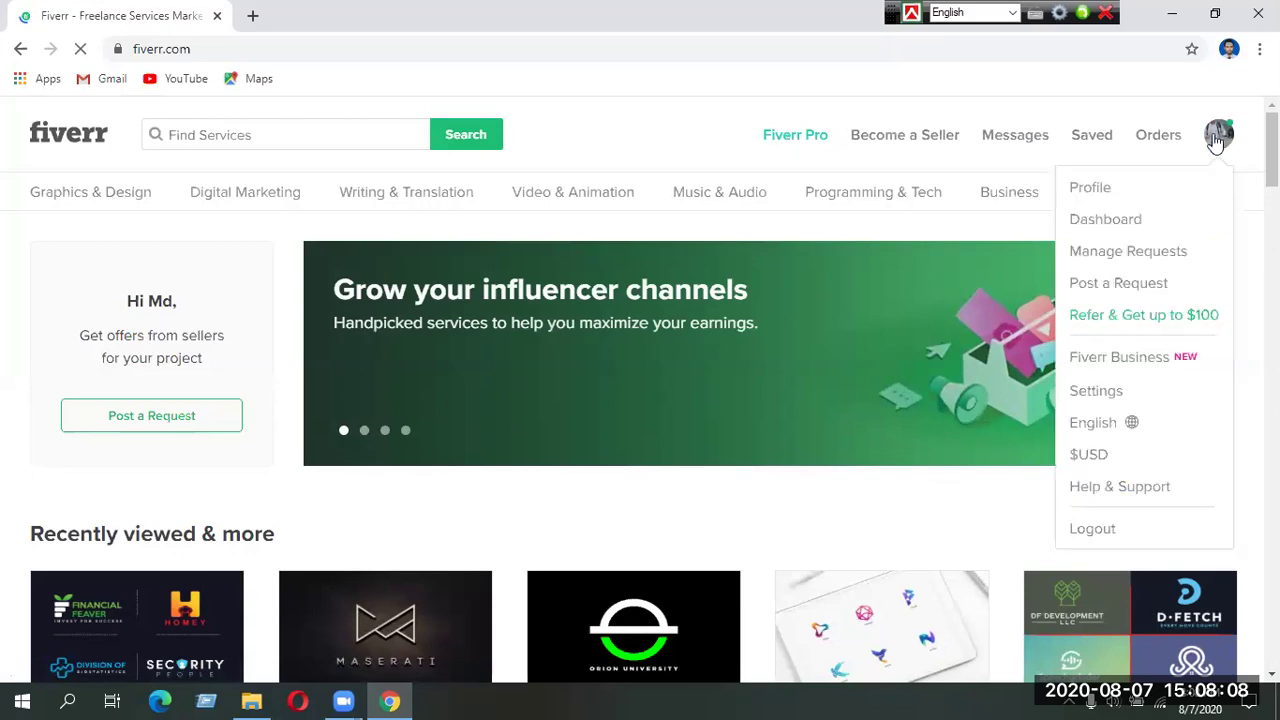
pyautogui.click(1090, 190)
pyautogui.moveTo(1200, 204)
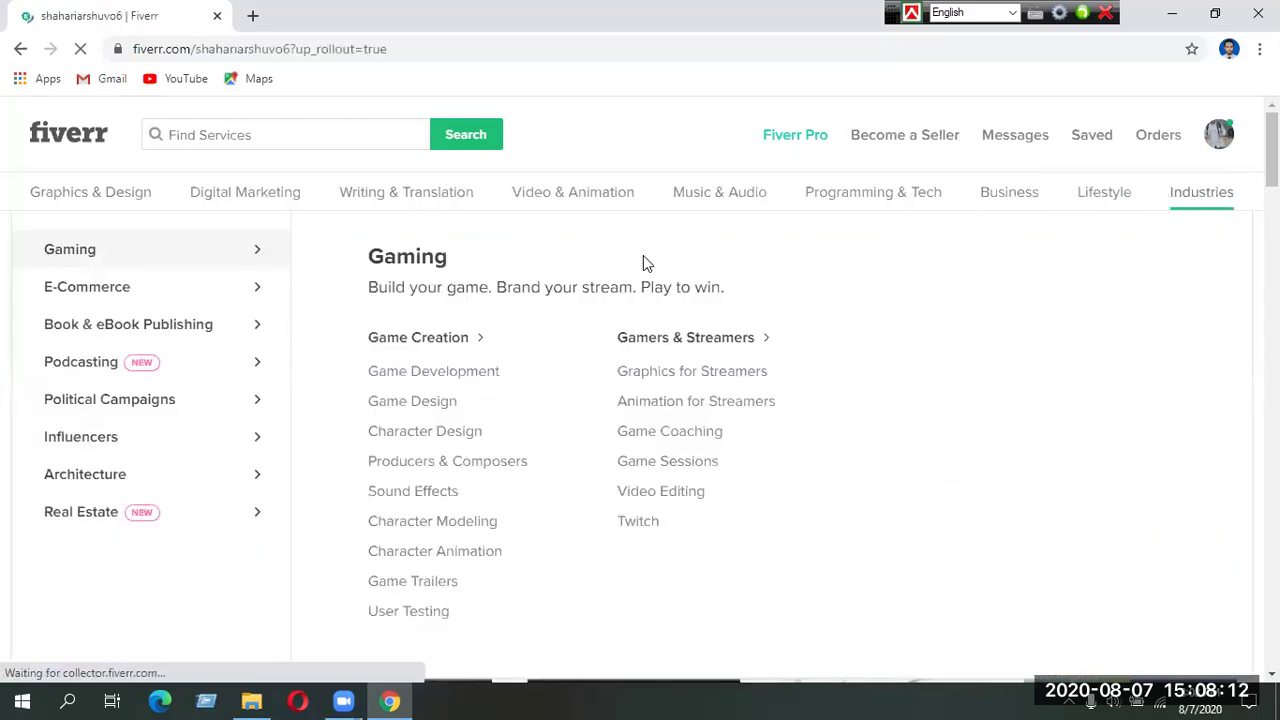
# Scroll down the profile to the Linked Accounts section with Facebook, Google and other services.
pyautogui.scroll(-1, 712, 468)
pyautogui.scroll(-2, 712, 468)
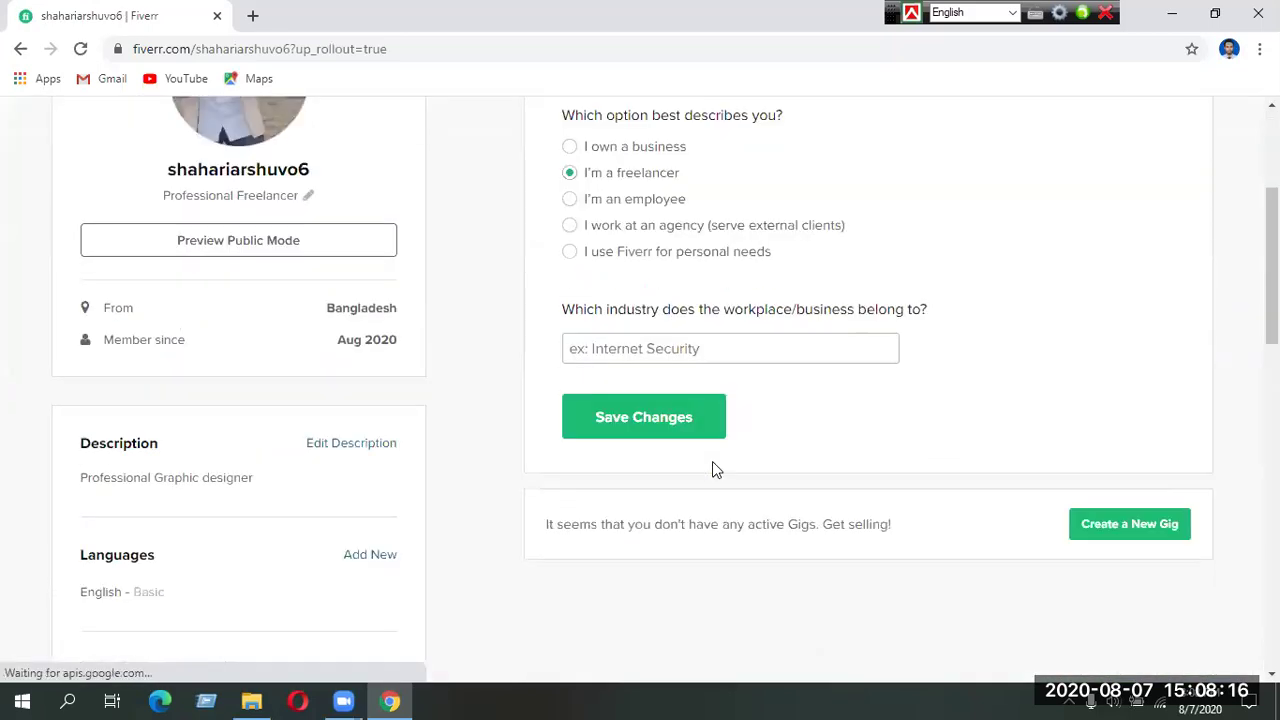
pyautogui.scroll(2, 712, 468)
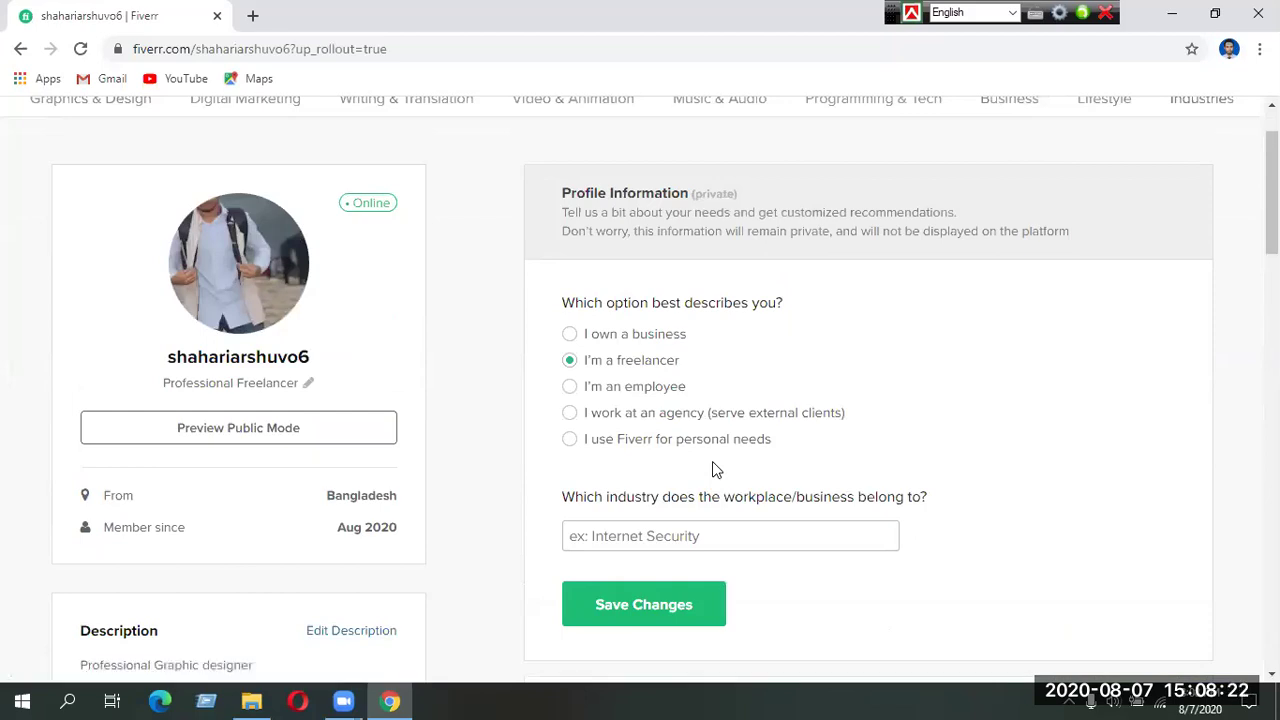
pyautogui.scroll(-2, 712, 462)
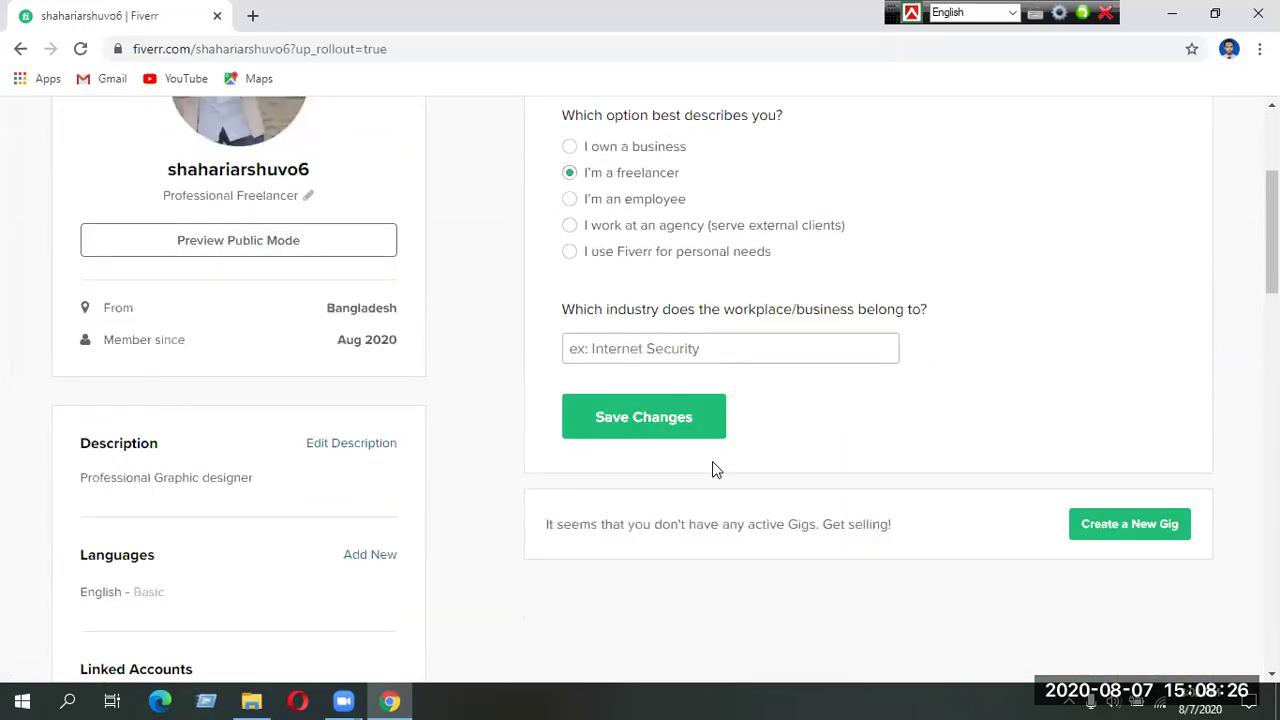
pyautogui.scroll(2, 712, 463)
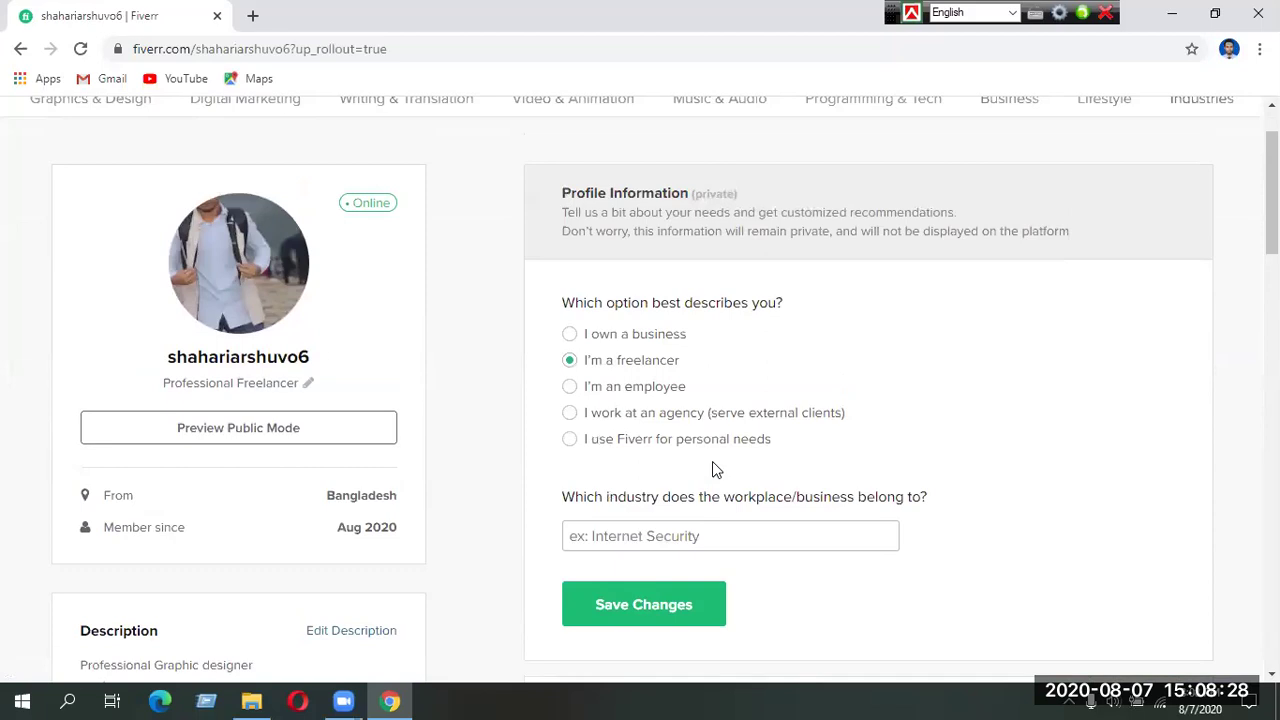
pyautogui.scroll(-2, 712, 461)
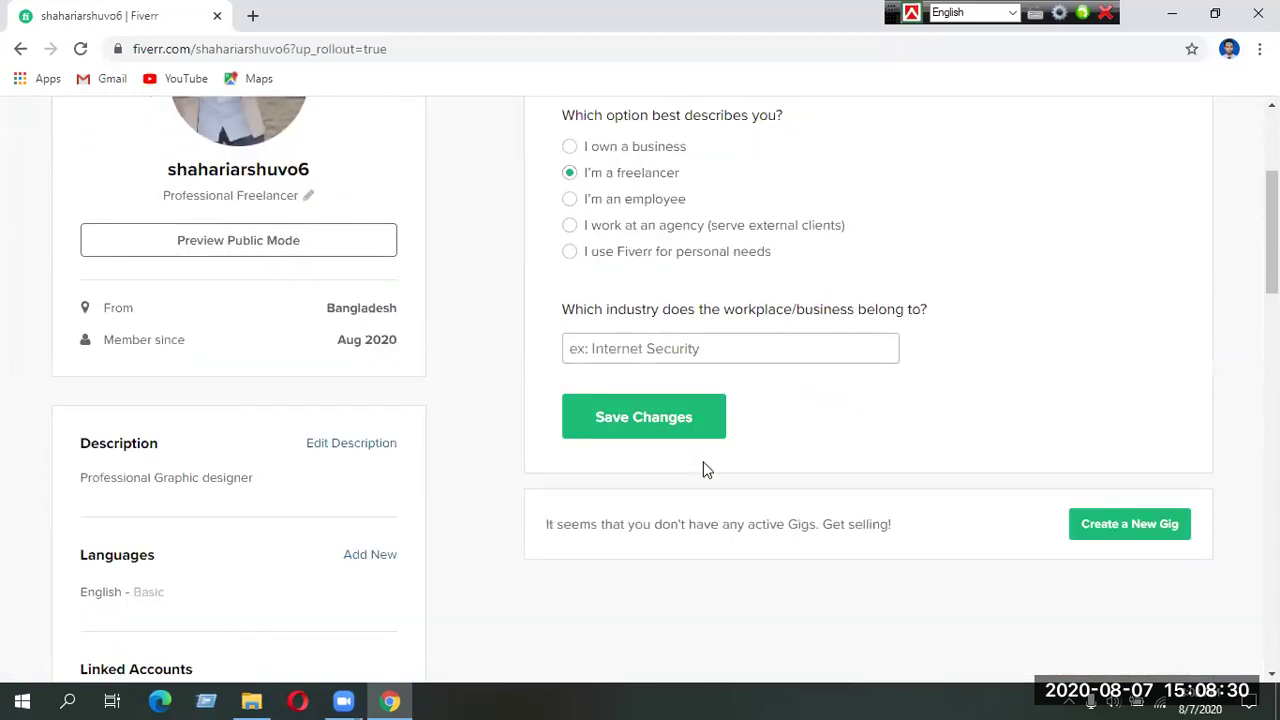
pyautogui.scroll(-2, 703, 467)
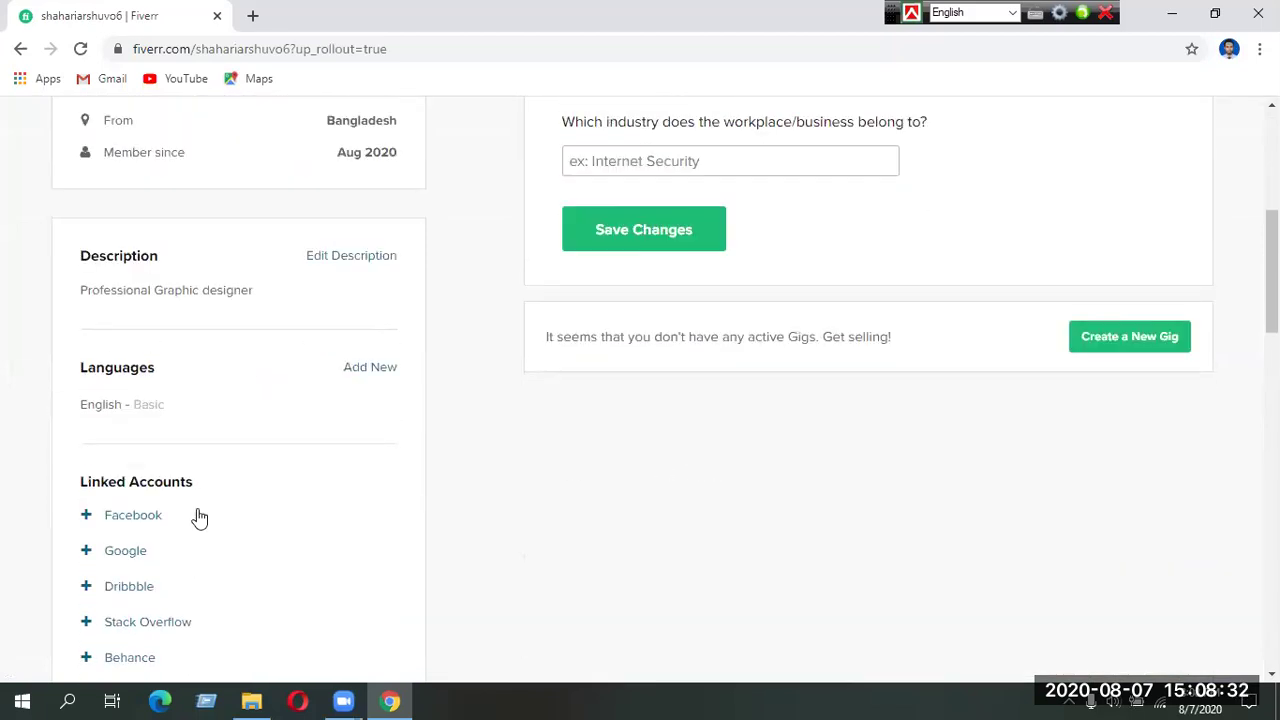
pyautogui.scroll(-1, 150, 485)
pyautogui.click(115, 424)
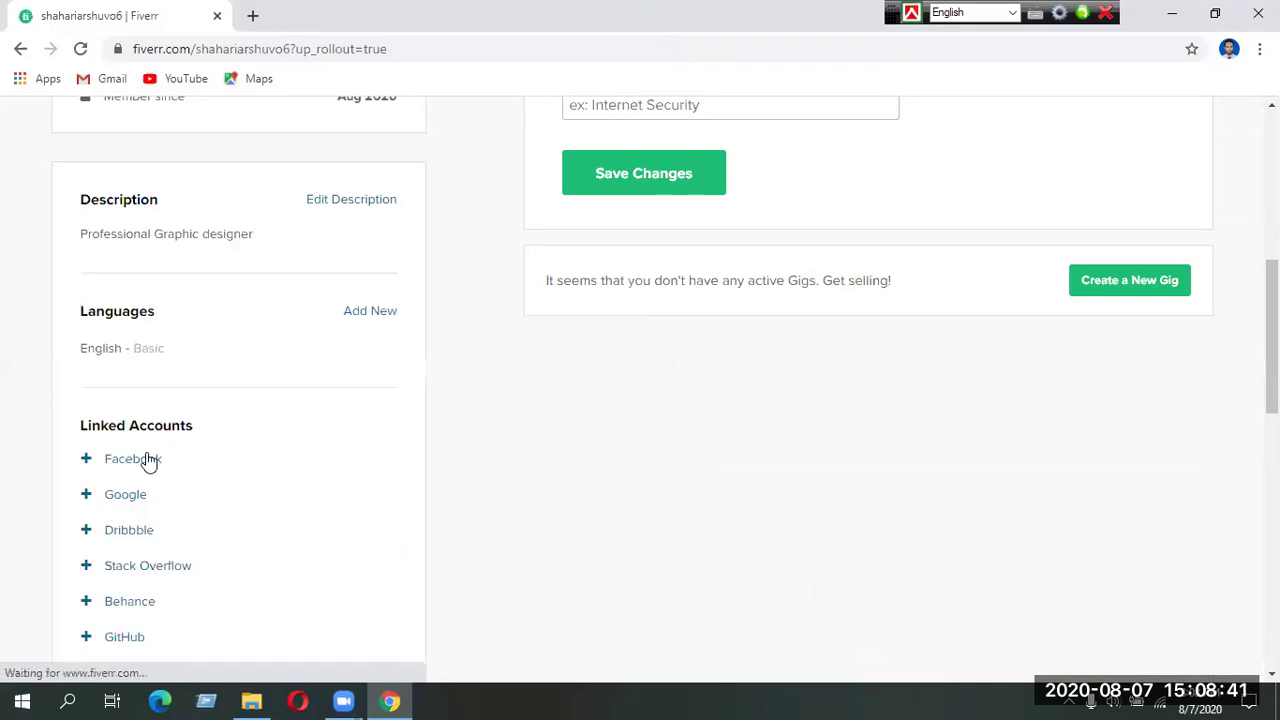
pyautogui.click(86, 459)
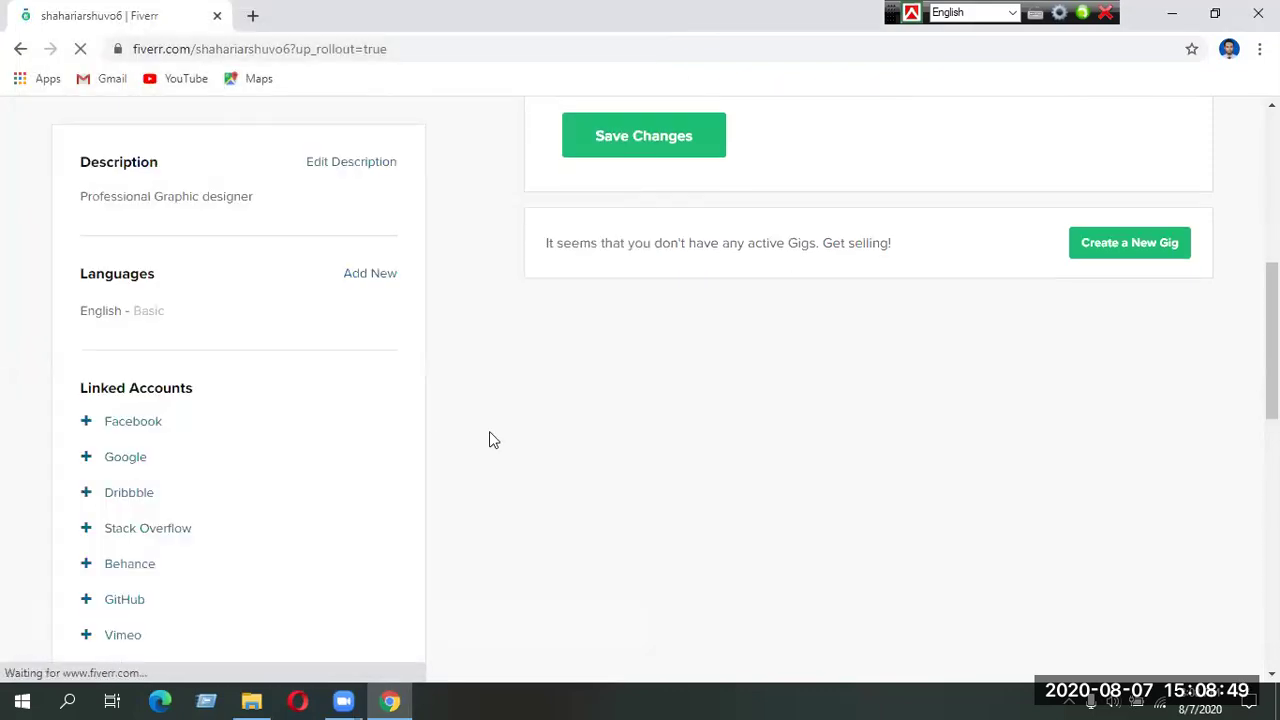
pyautogui.scroll(-1, 289, 454)
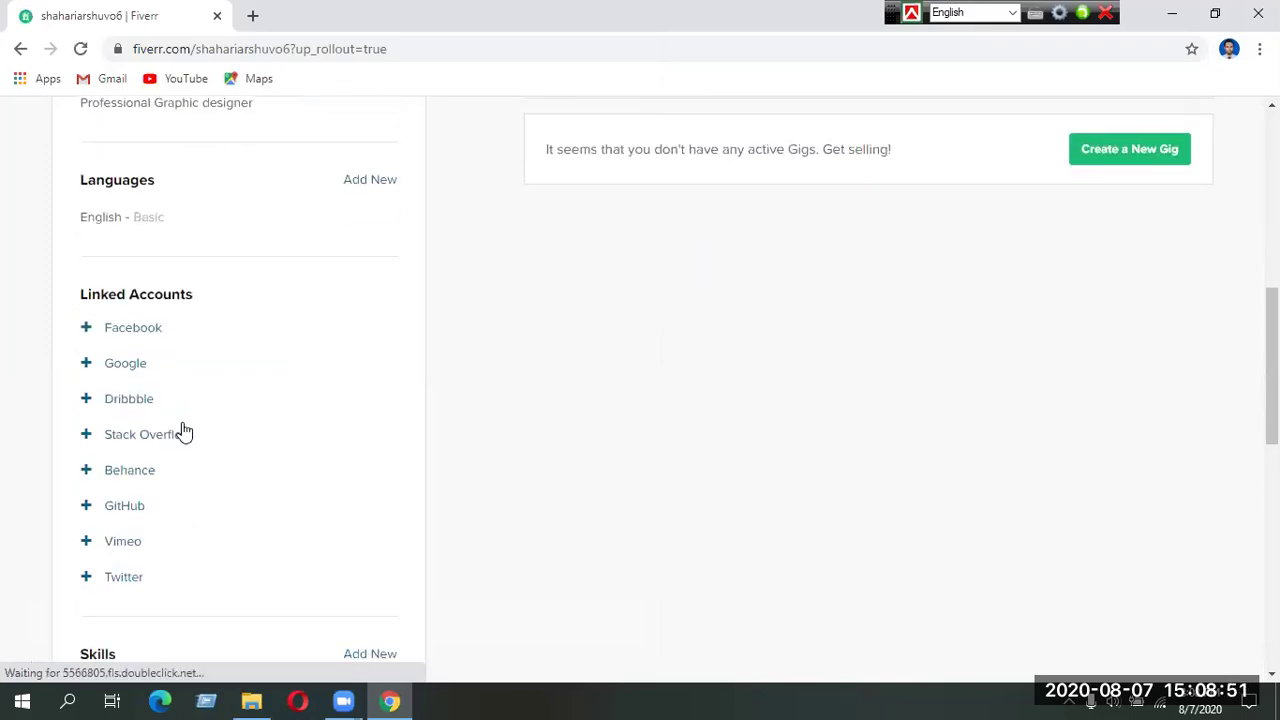
pyautogui.click(93, 367)
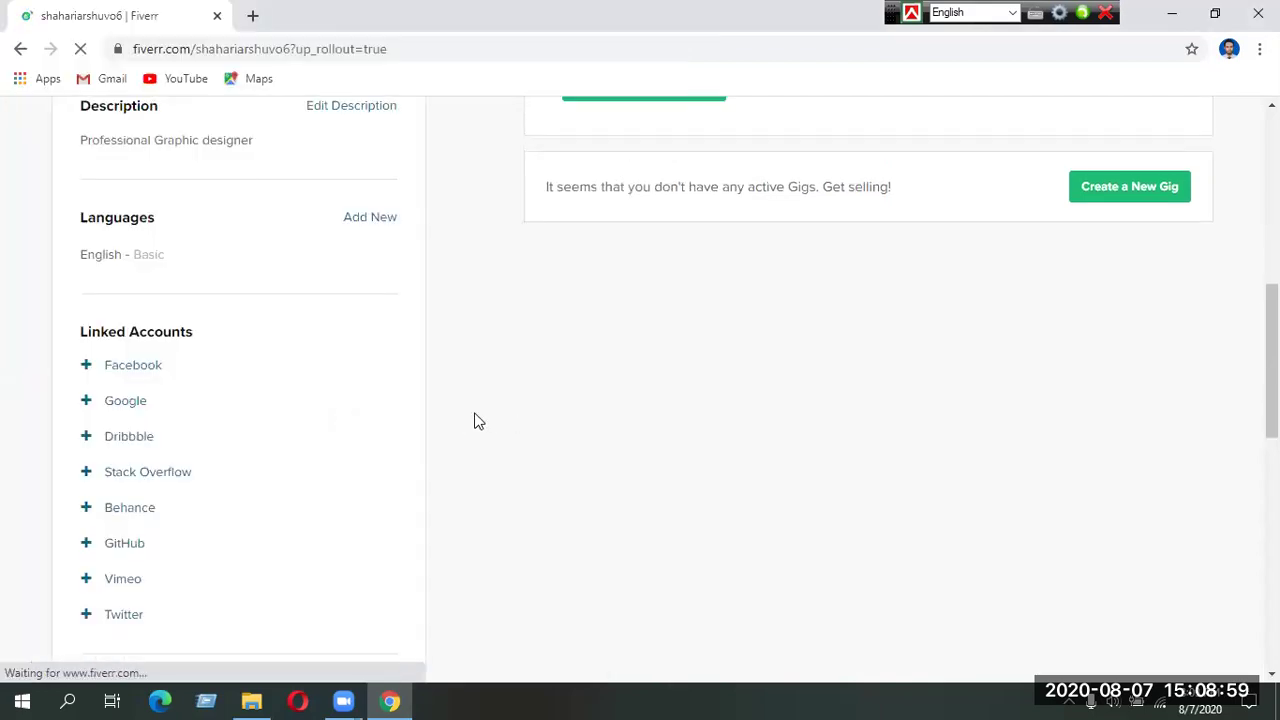
pyautogui.scroll(-1, 476, 420)
pyautogui.scroll(-2, 476, 420)
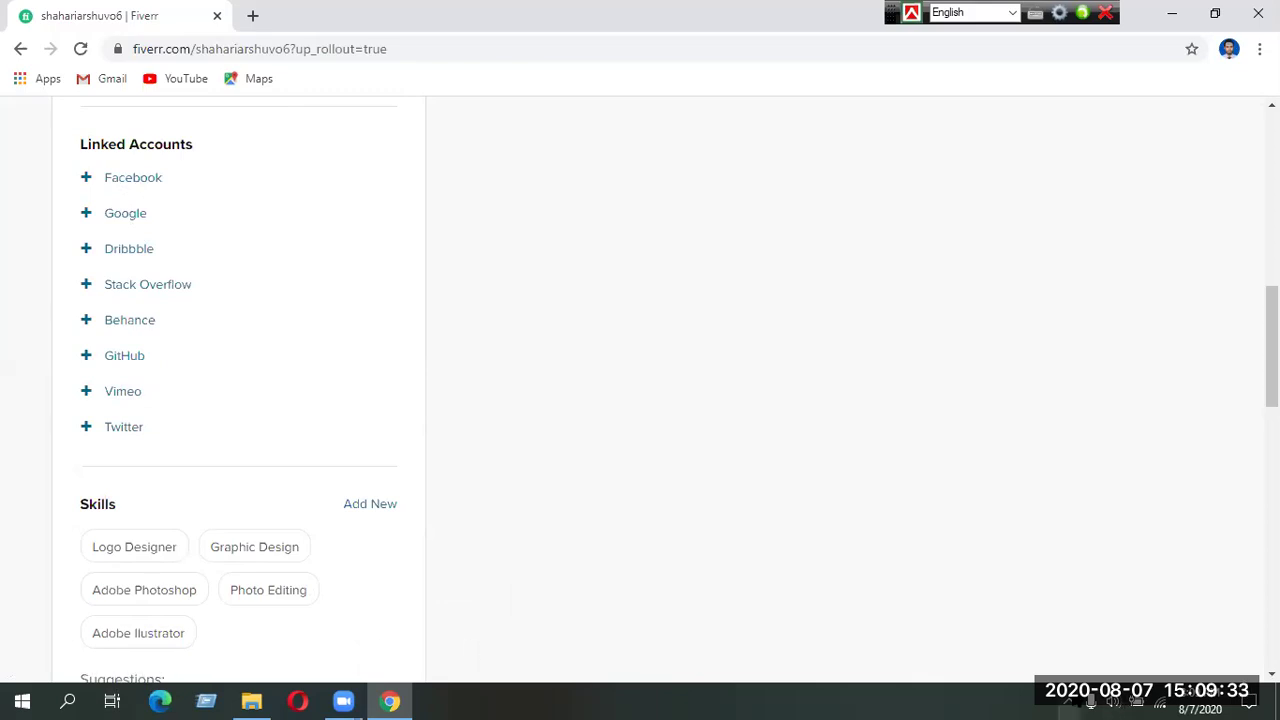
# Check the Windows Security overview from the tray, close it, then bring up its tray quick options.
pyautogui.click(1069, 702)
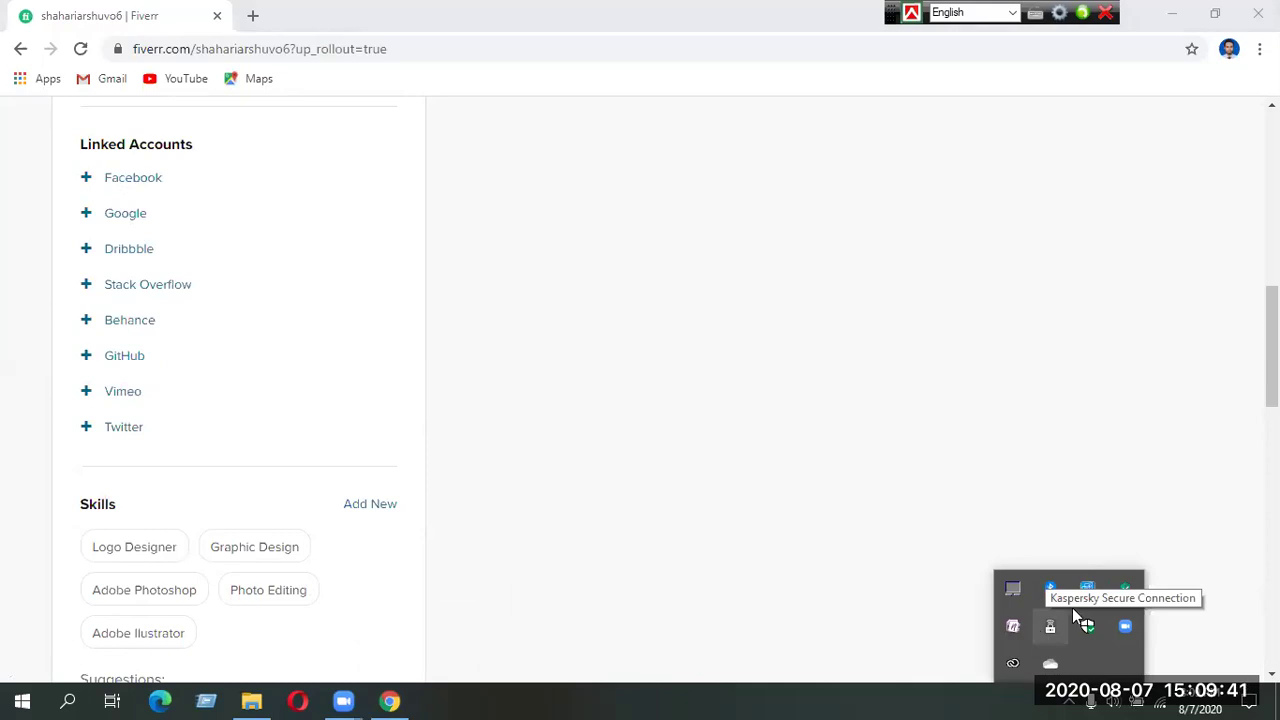
pyautogui.click(1082, 626)
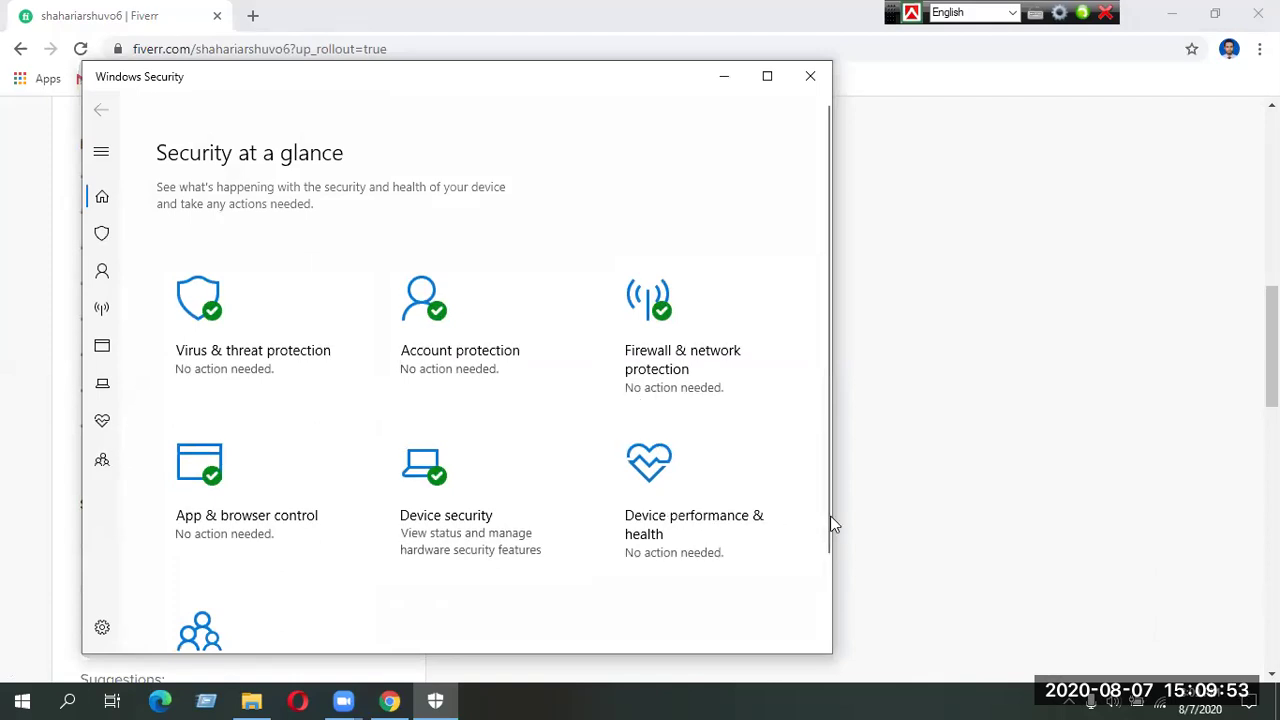
pyautogui.click(824, 80)
pyautogui.click(1068, 702)
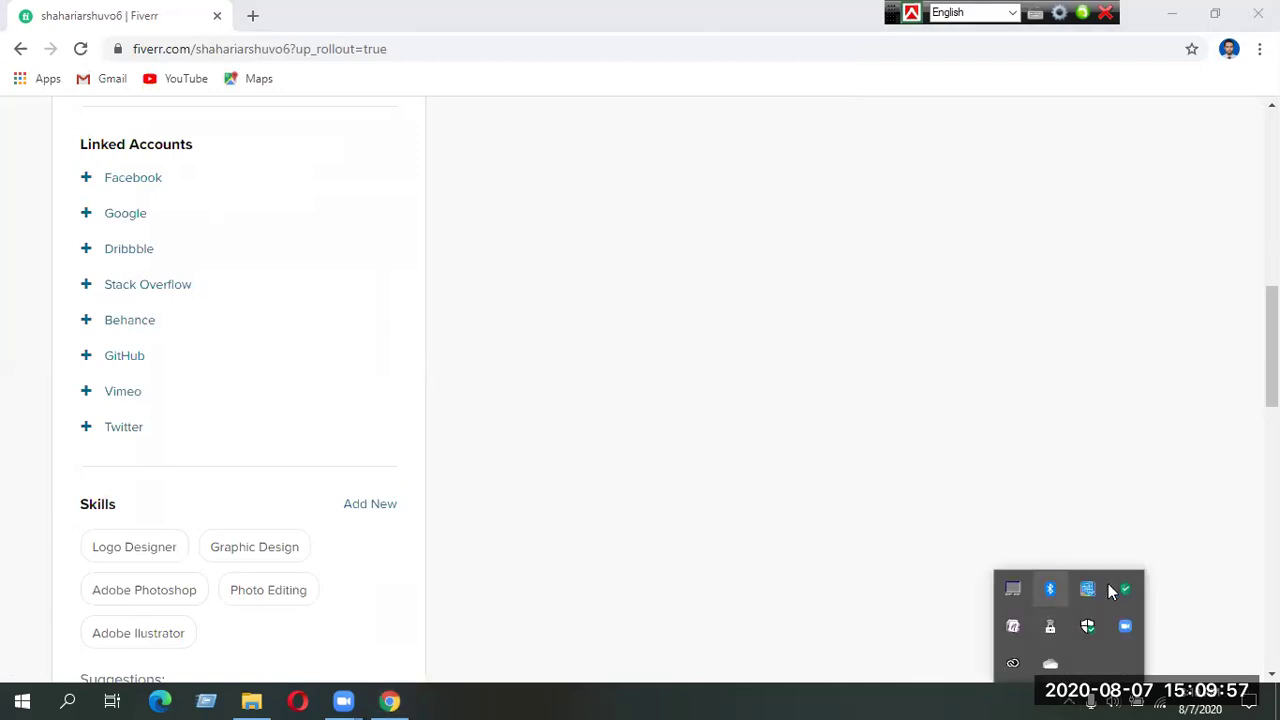
pyautogui.rightClick(1087, 628)
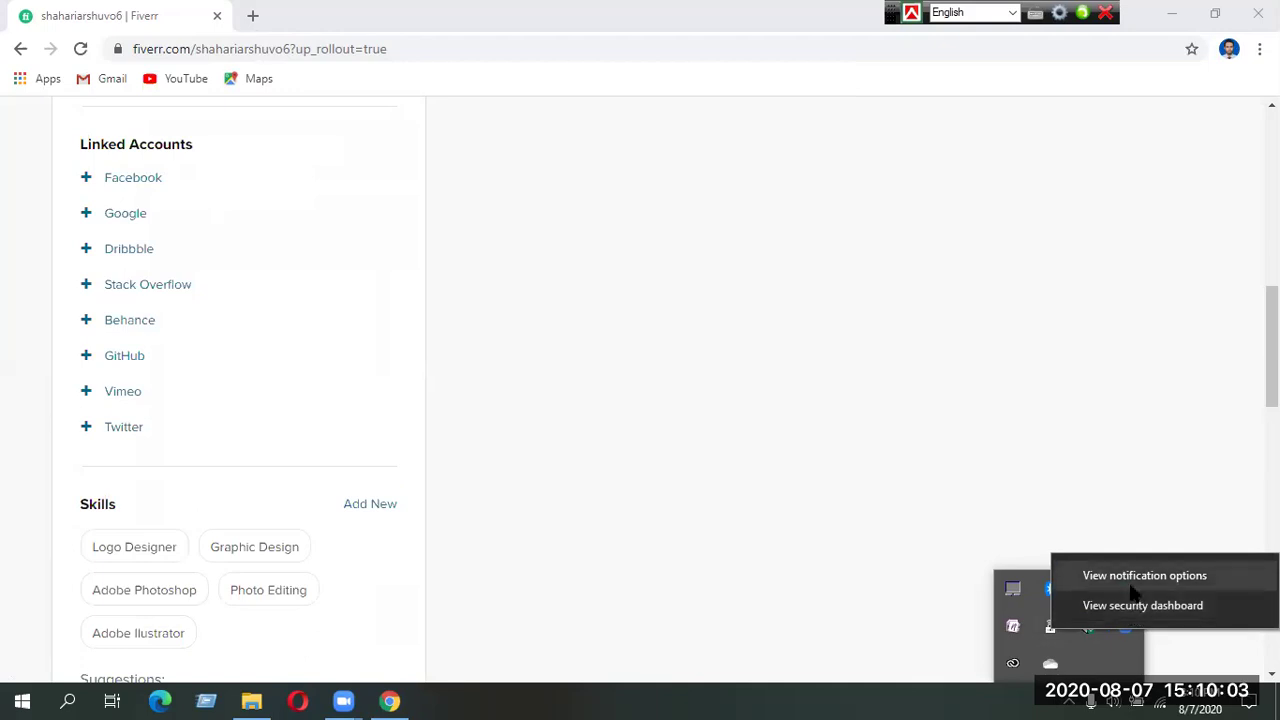
# Exit Kaspersky Internet Security from its tray icon menu and confirm the icon is gone.
pyautogui.click(1027, 480)
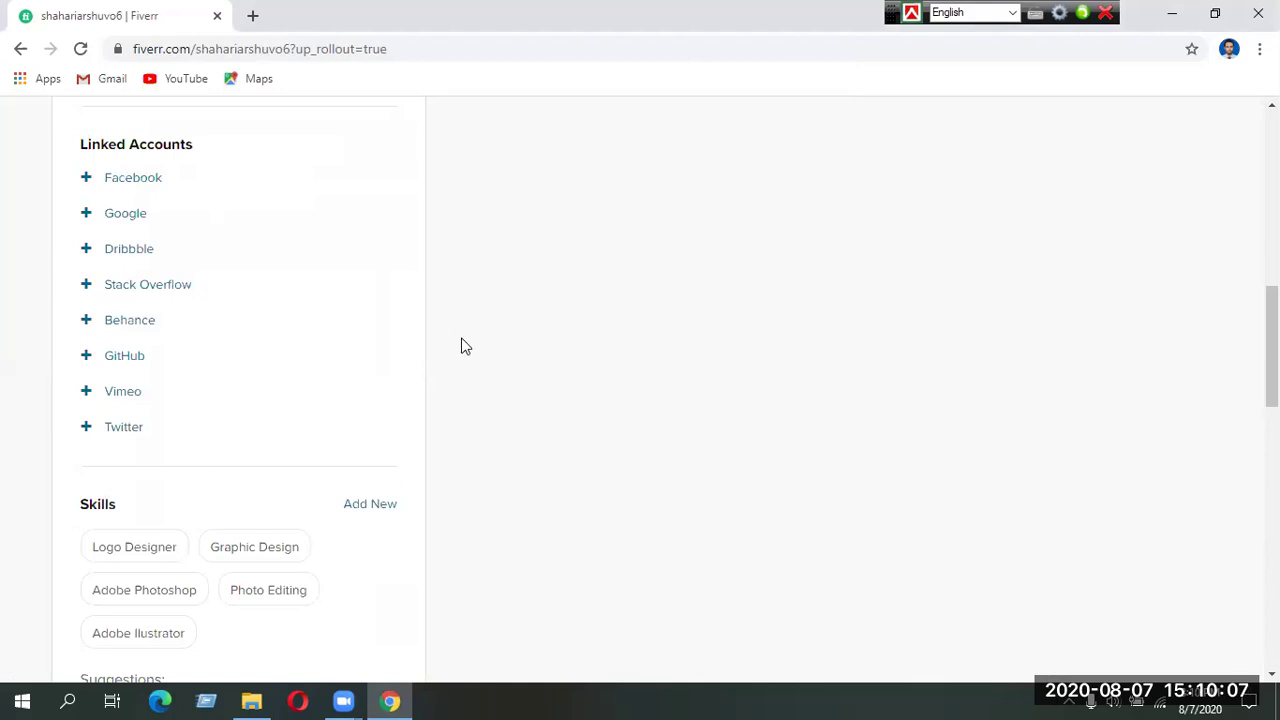
pyautogui.scroll(2, 463, 347)
pyautogui.scroll(-2, 463, 347)
pyautogui.click(1068, 701)
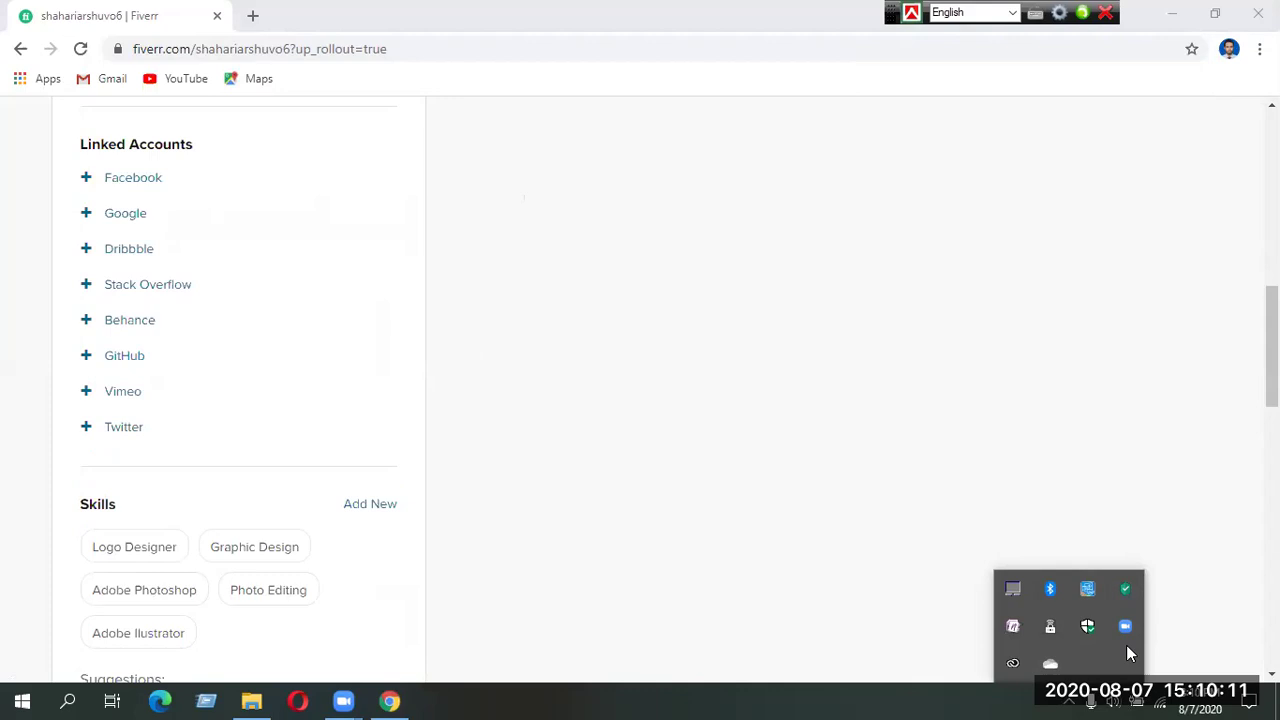
pyautogui.rightClick(1134, 587)
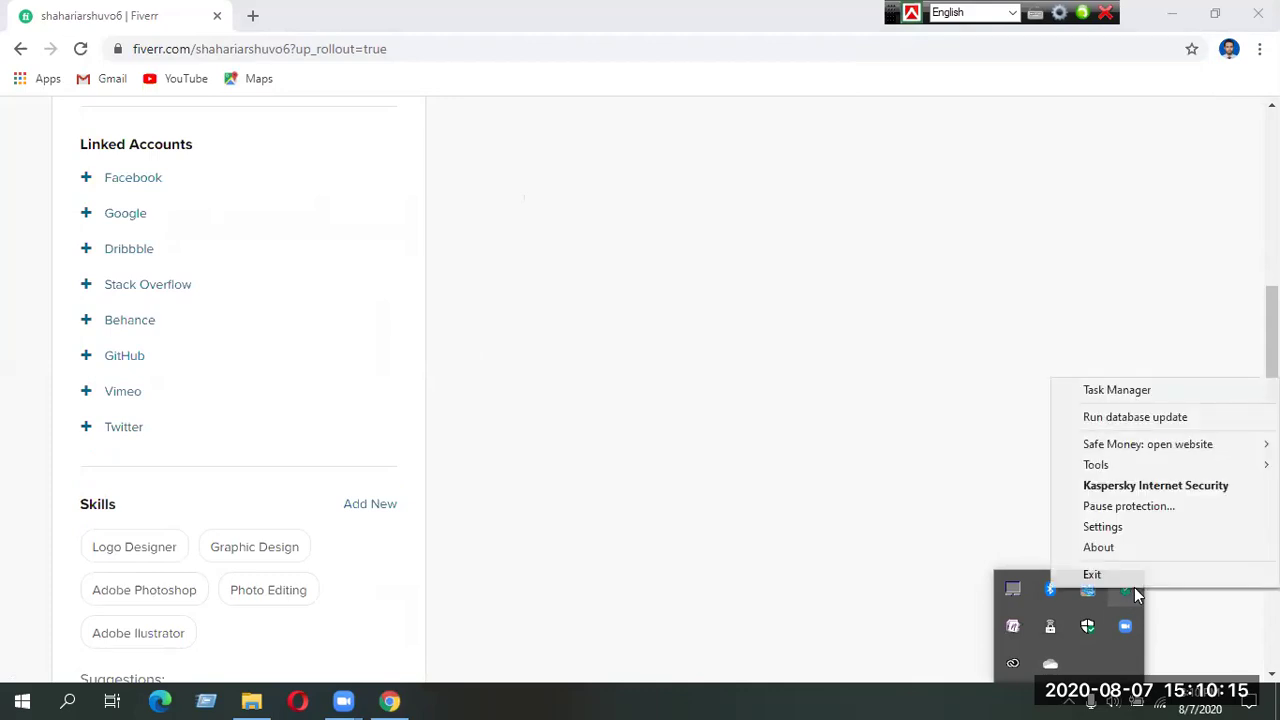
pyautogui.click(1029, 540)
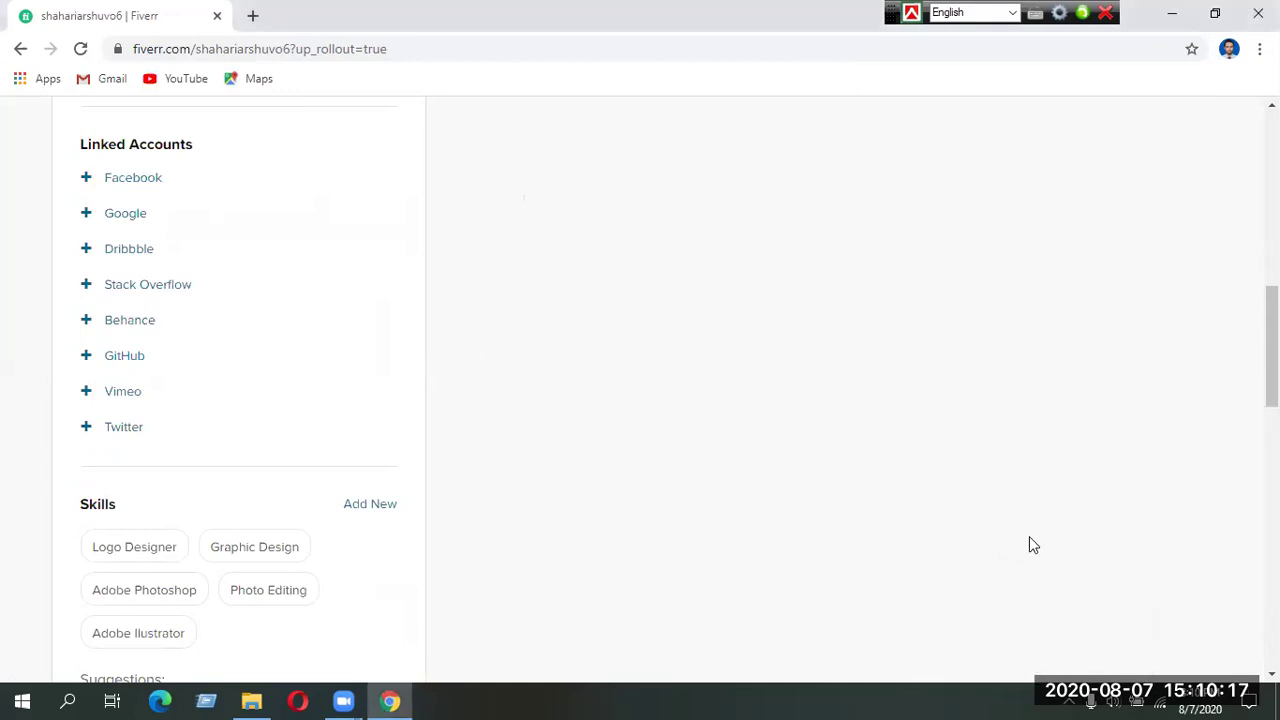
pyautogui.click(1069, 702)
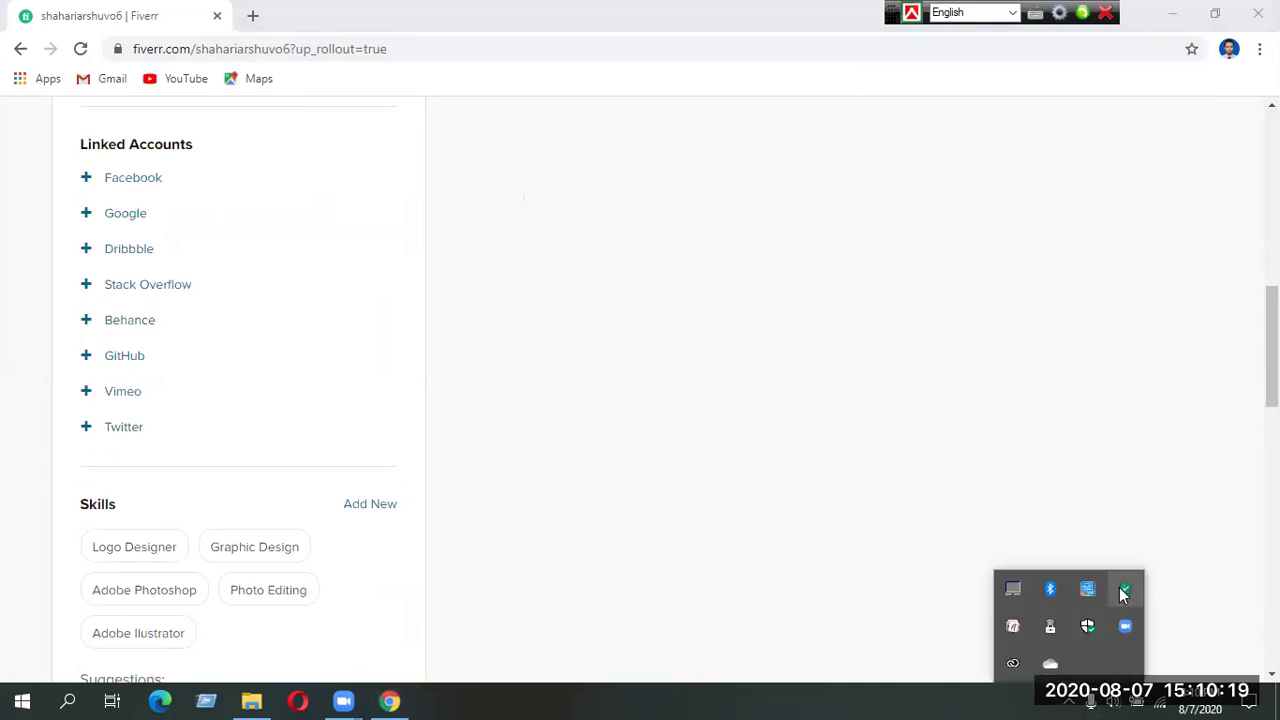
pyautogui.click(1121, 589)
pyautogui.rightClick(1121, 589)
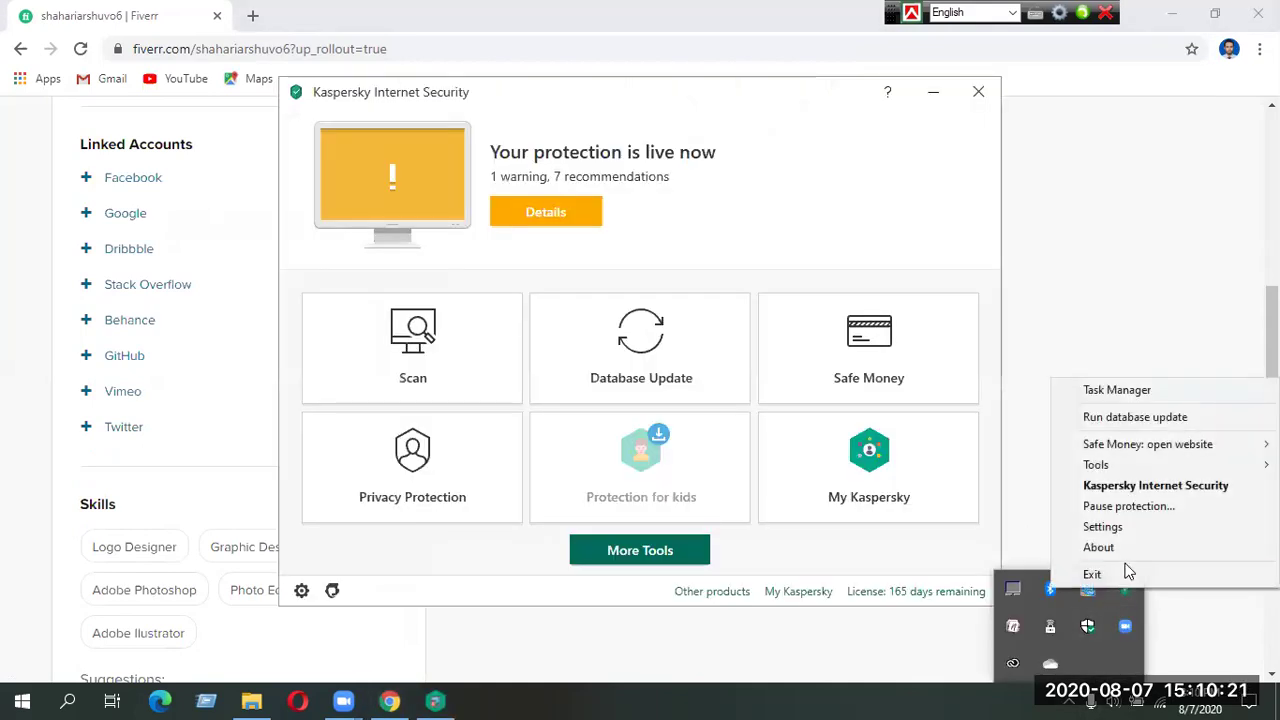
pyautogui.click(1125, 569)
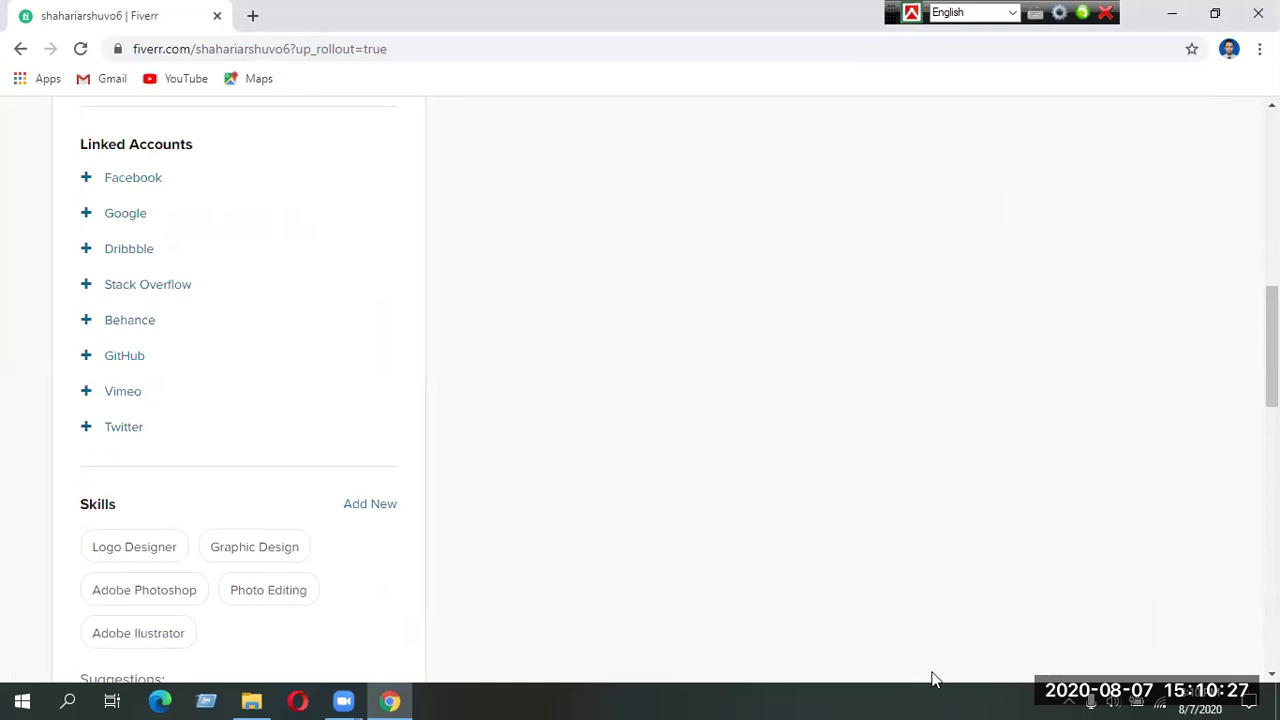
pyautogui.click(1069, 703)
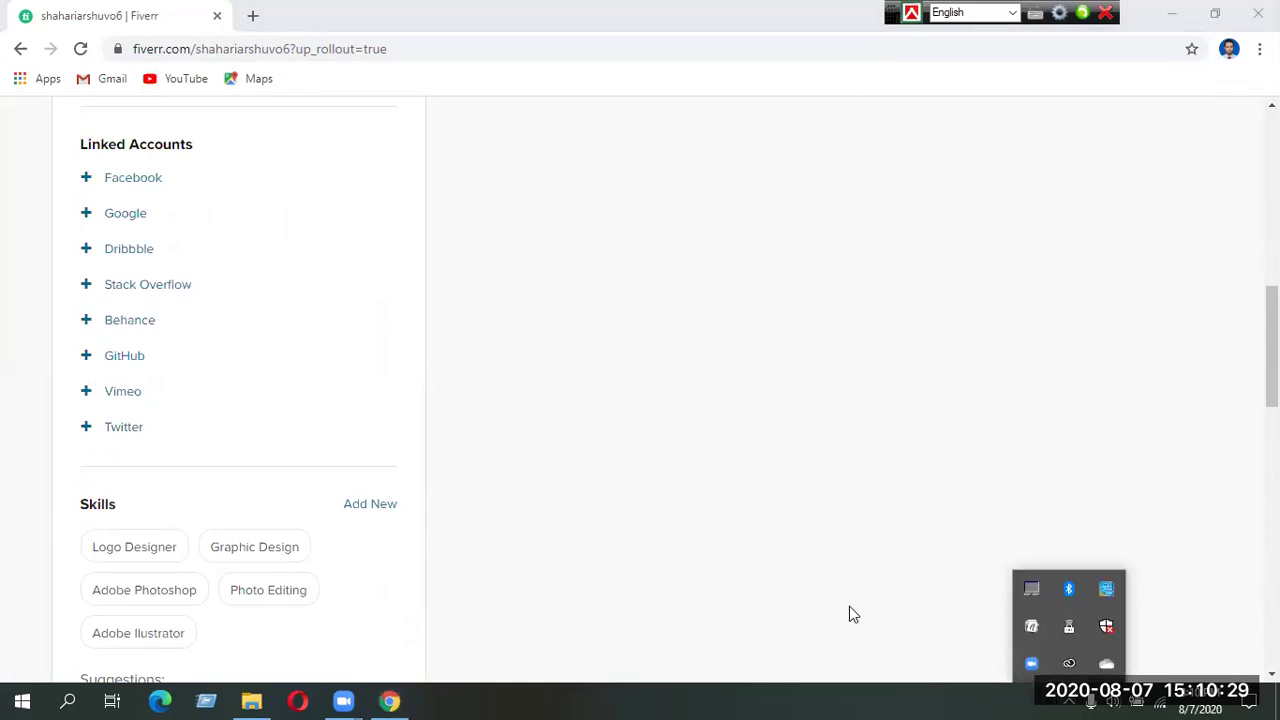
pyautogui.click(849, 608)
pyautogui.click(140, 180)
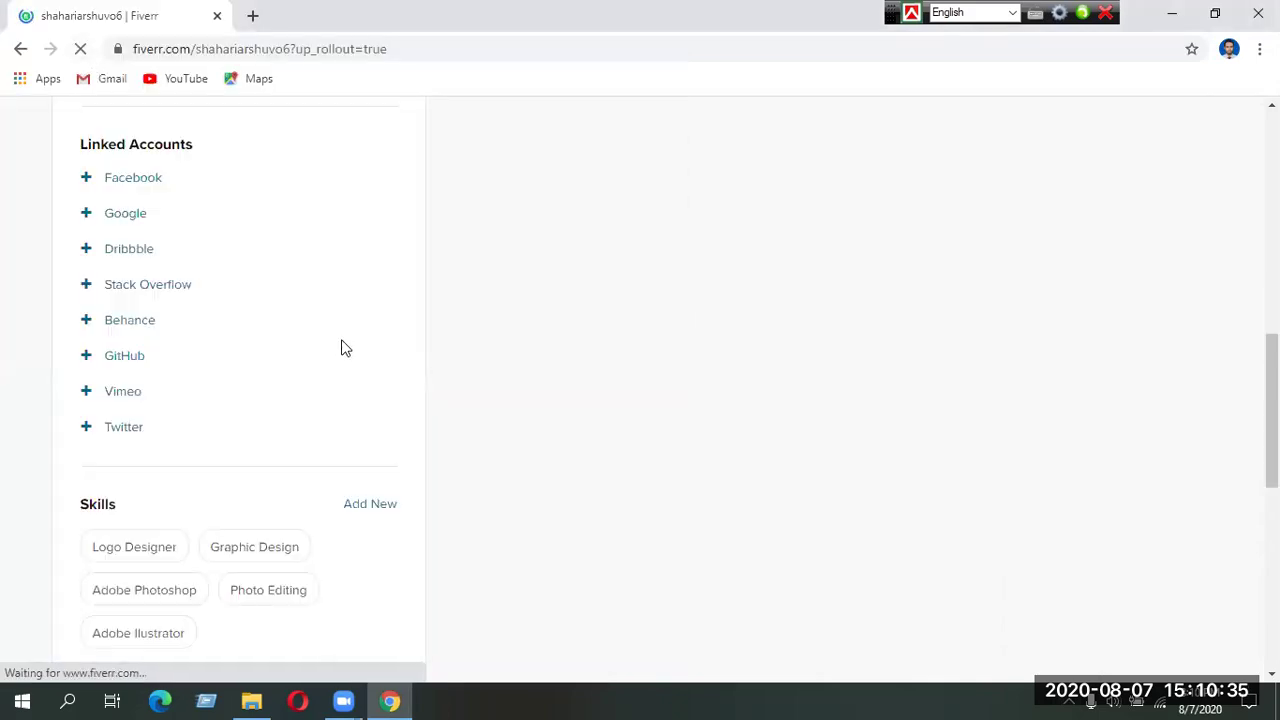
pyautogui.click(83, 56)
pyautogui.click(95, 182)
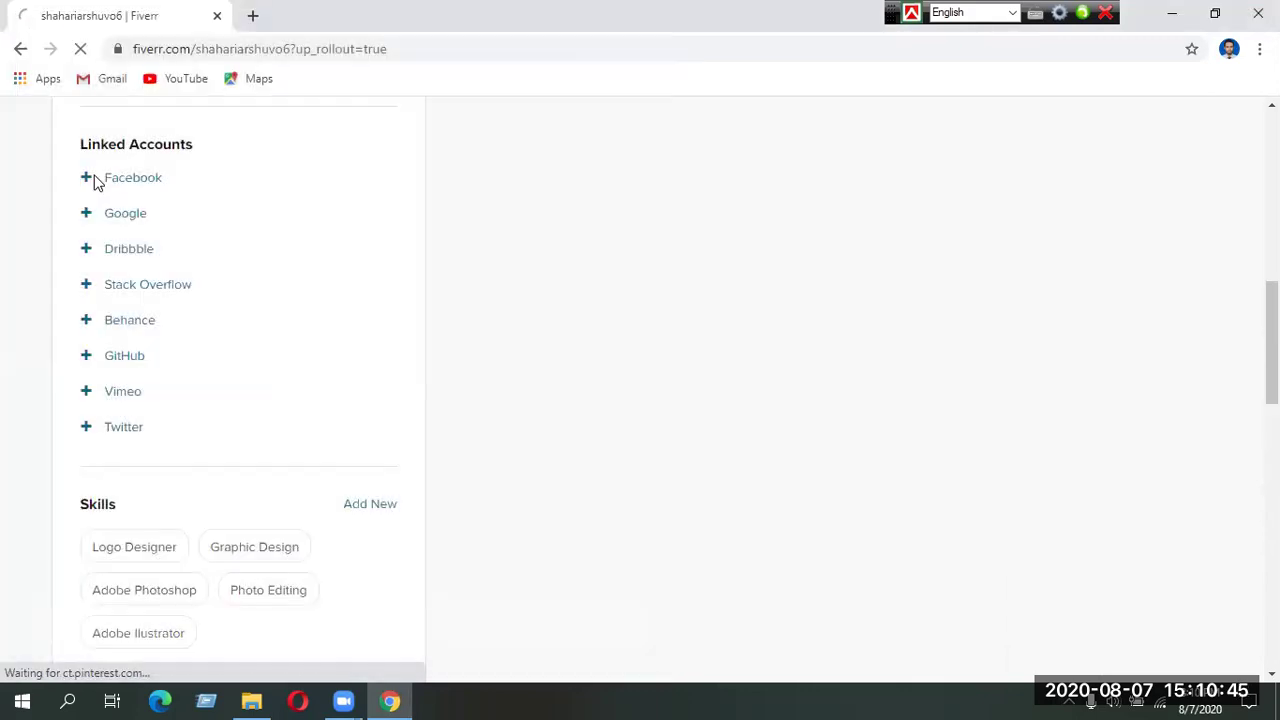
# In a new tab, reopen Fiverr's Facebook login link from history by typing 'face'.
pyautogui.click(254, 17)
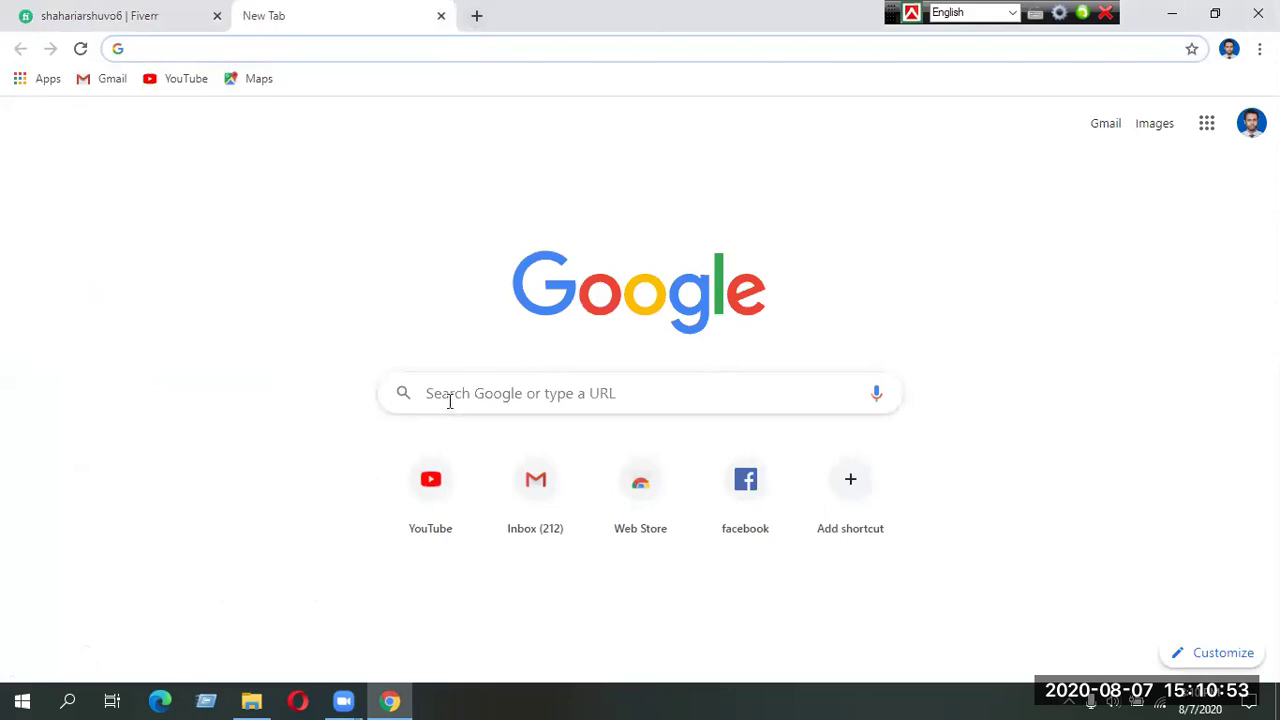
pyautogui.click(266, 46)
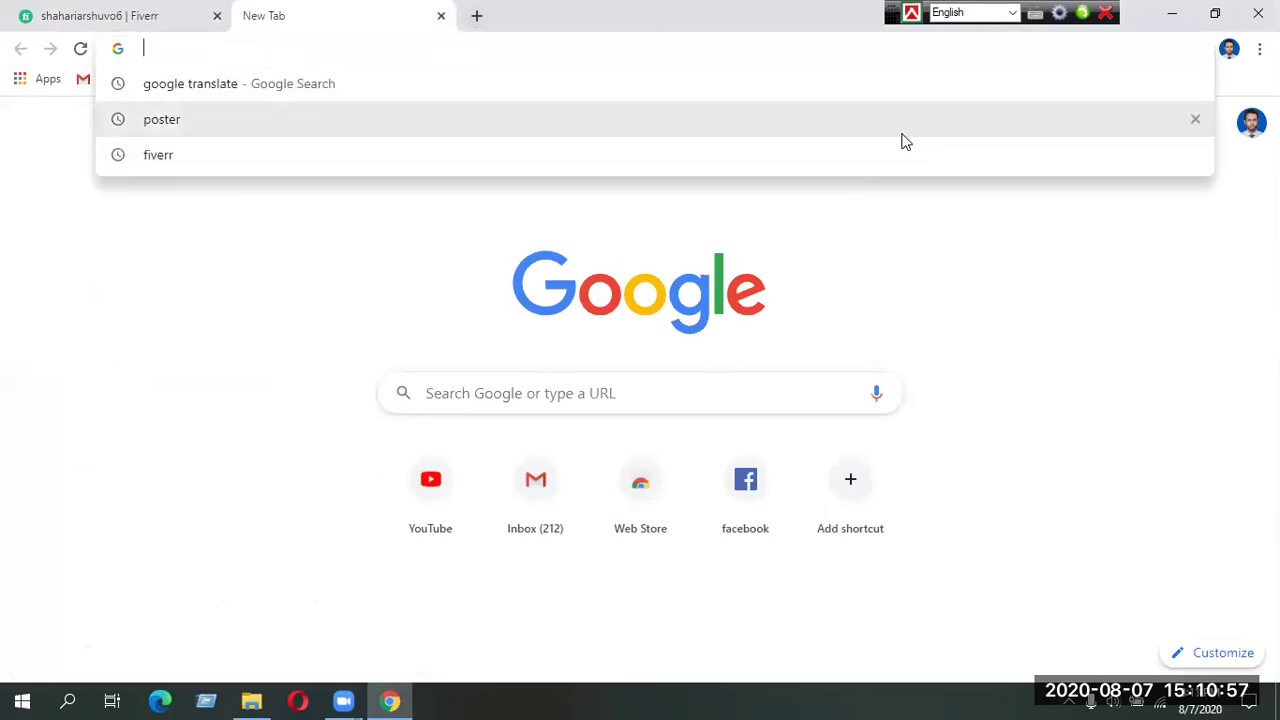
pyautogui.write('fa')
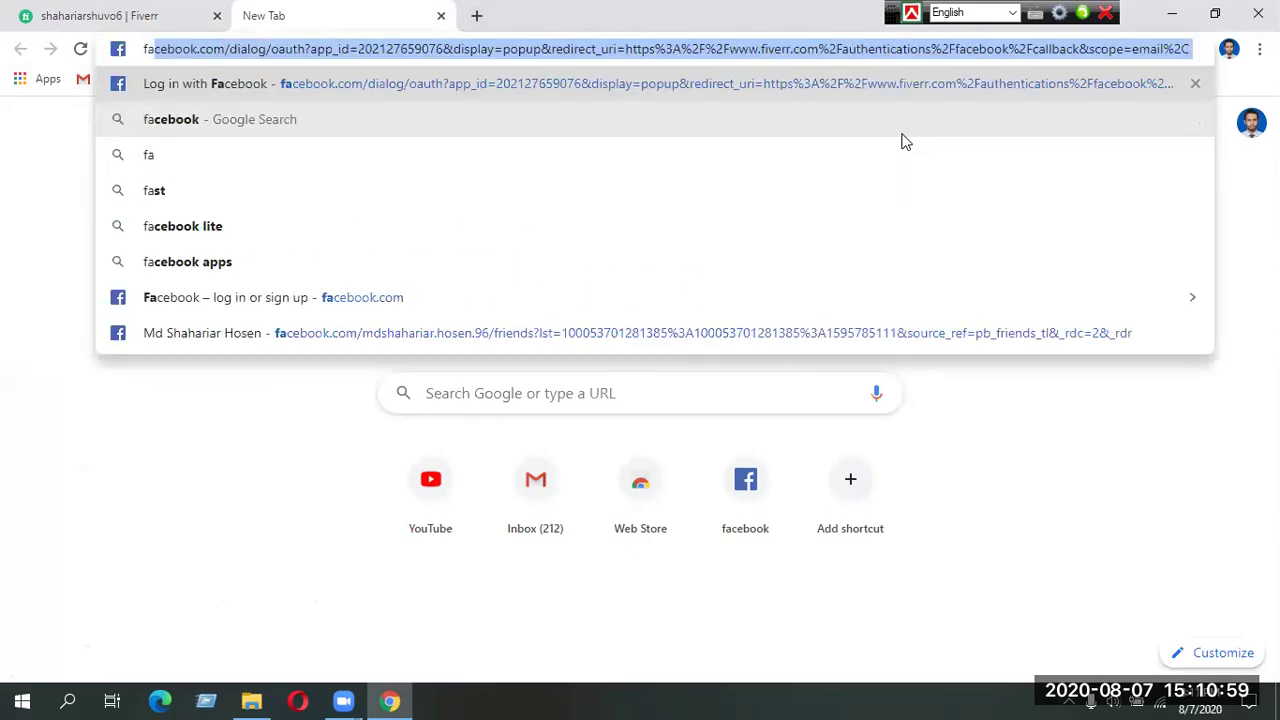
pyautogui.write('ce')
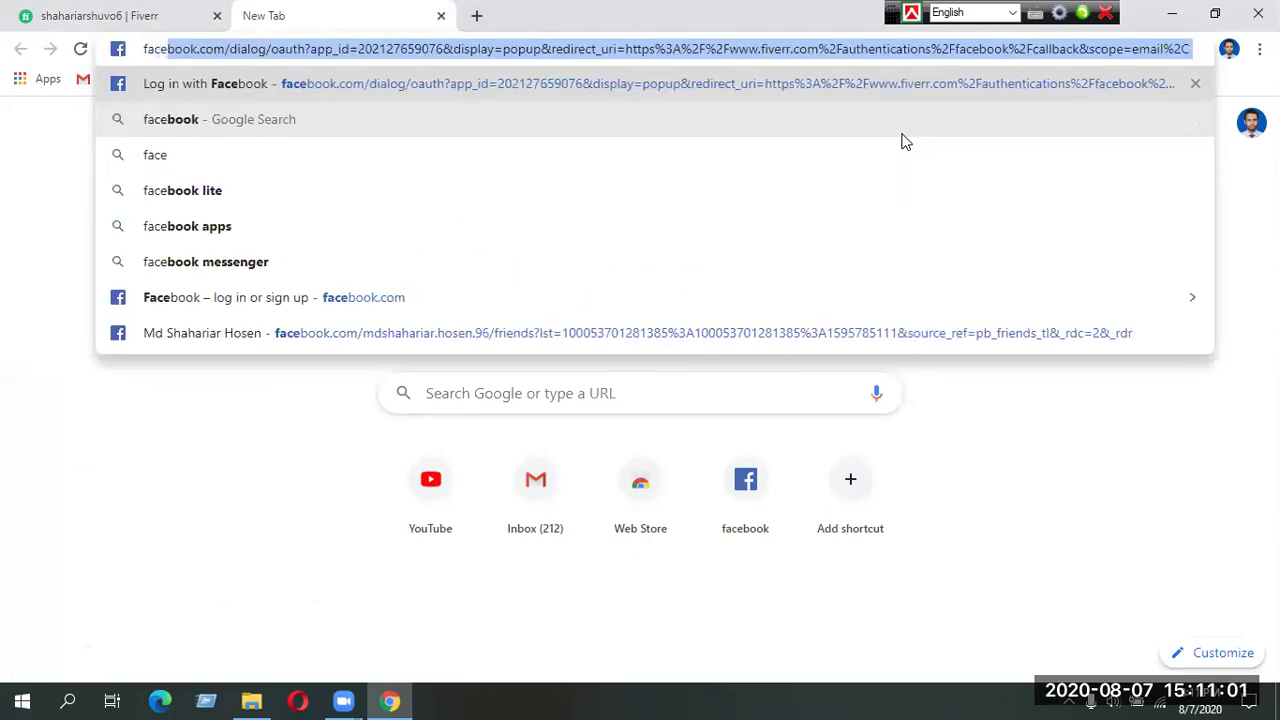
pyautogui.press('Return')
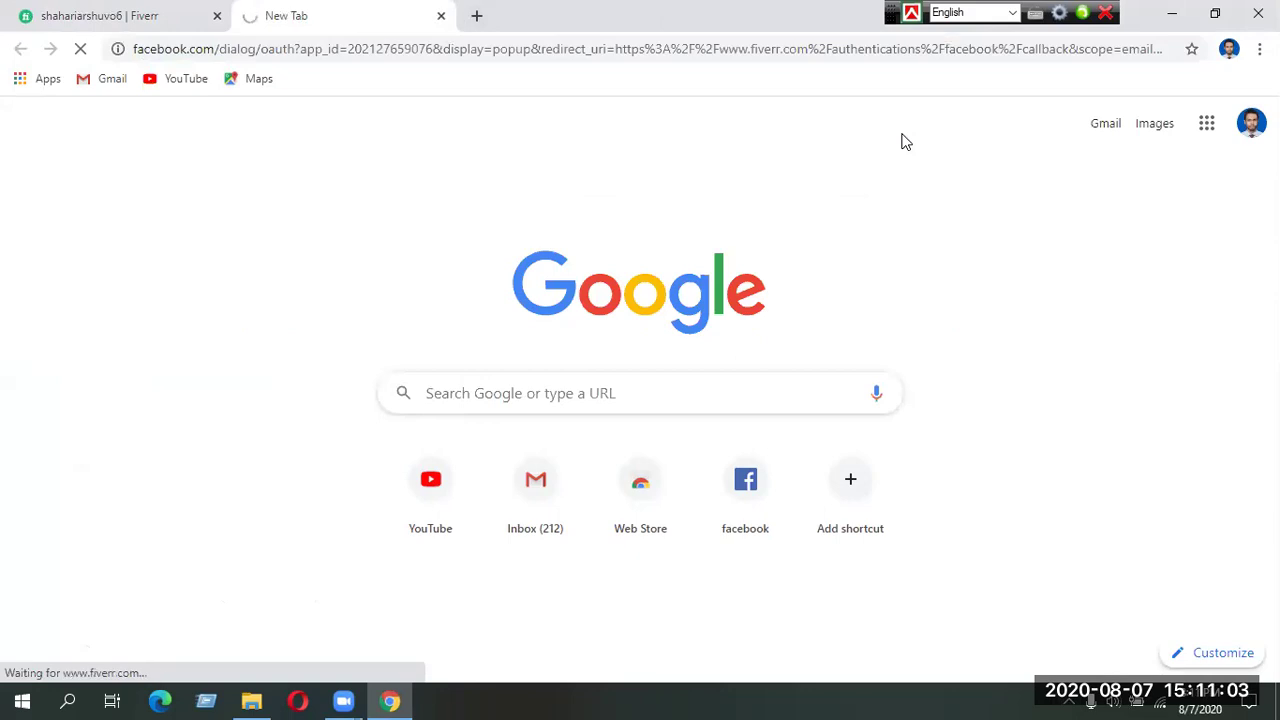
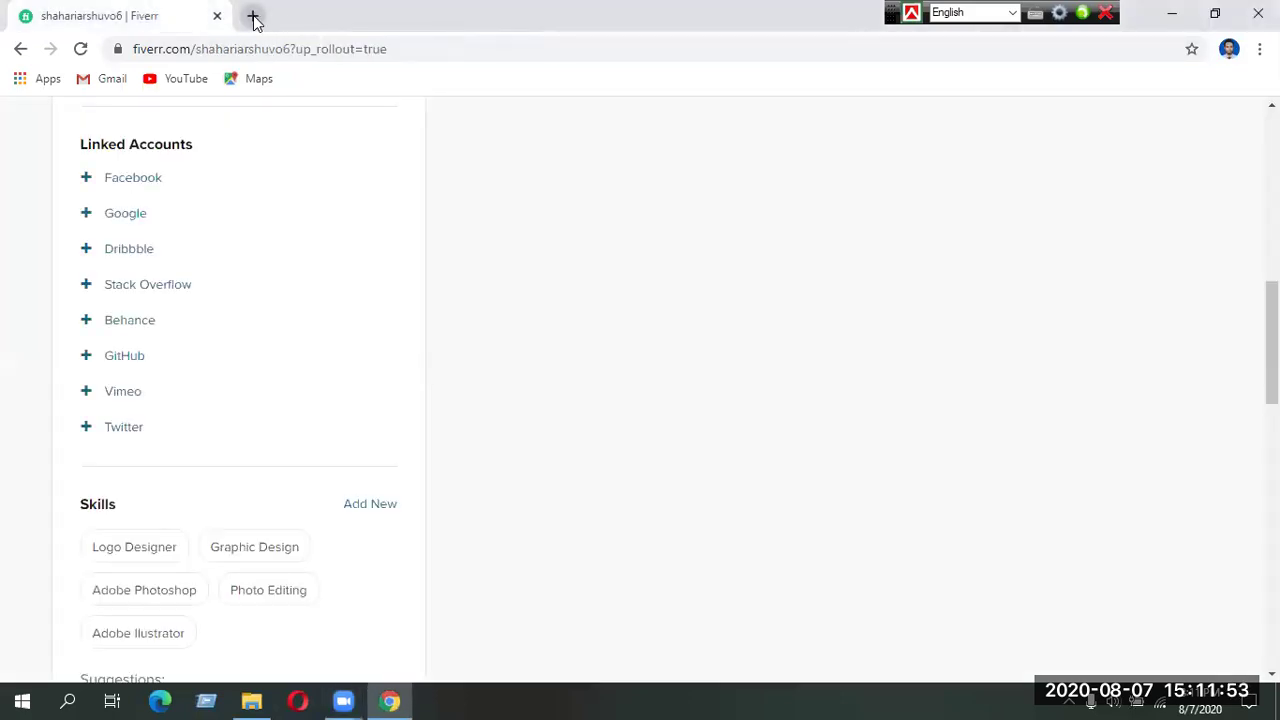
# Open Facebook in a new Chrome tab from the 'fa' address-bar suggestion.
pyautogui.click(254, 17)
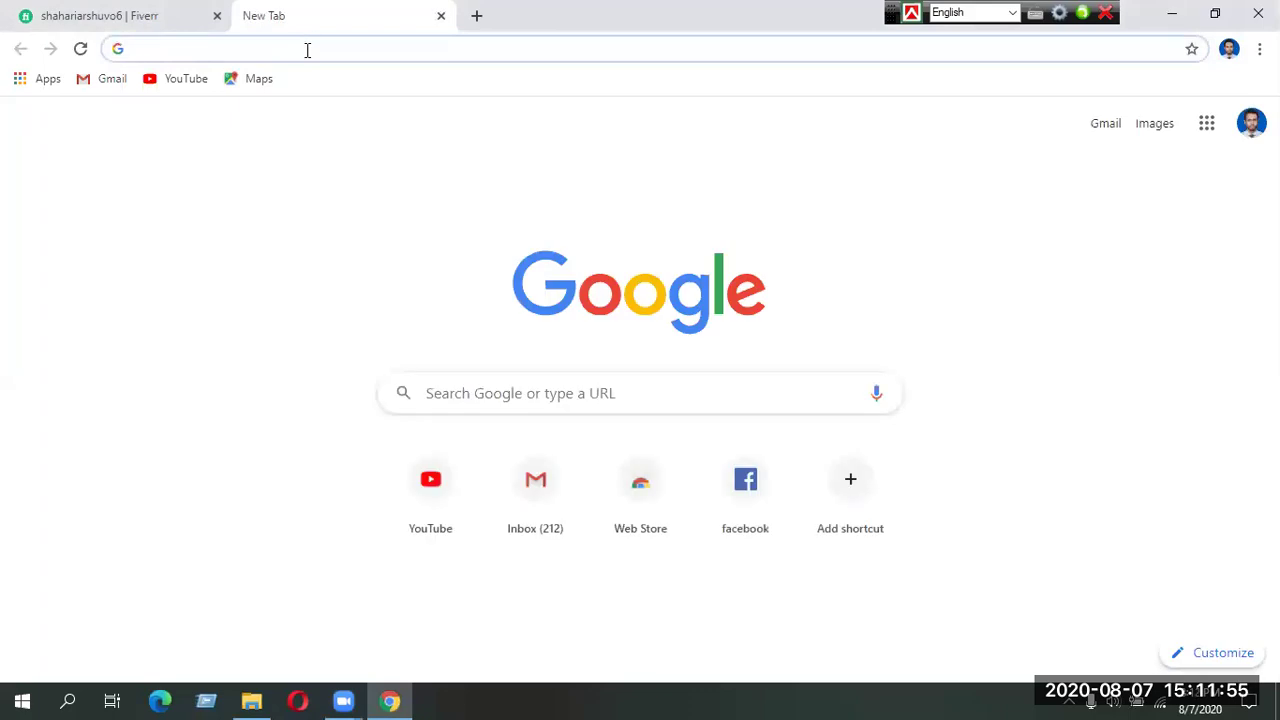
pyautogui.write('fa')
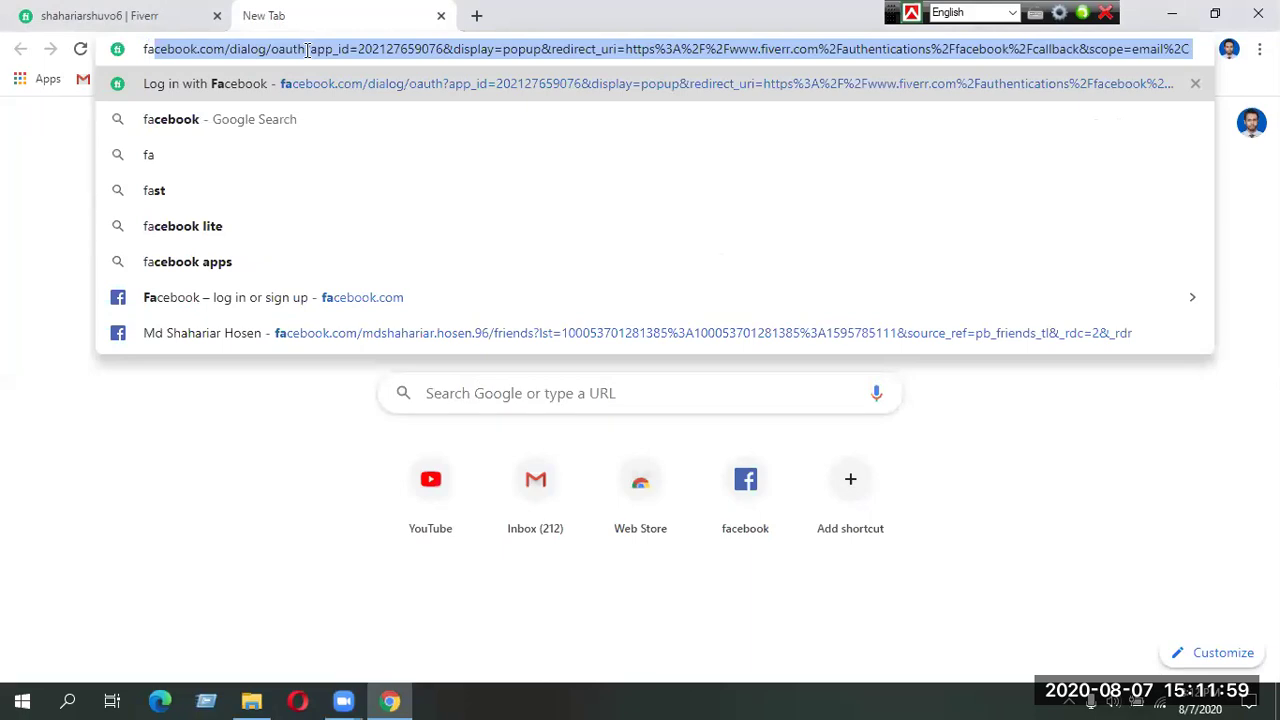
pyautogui.click(248, 297)
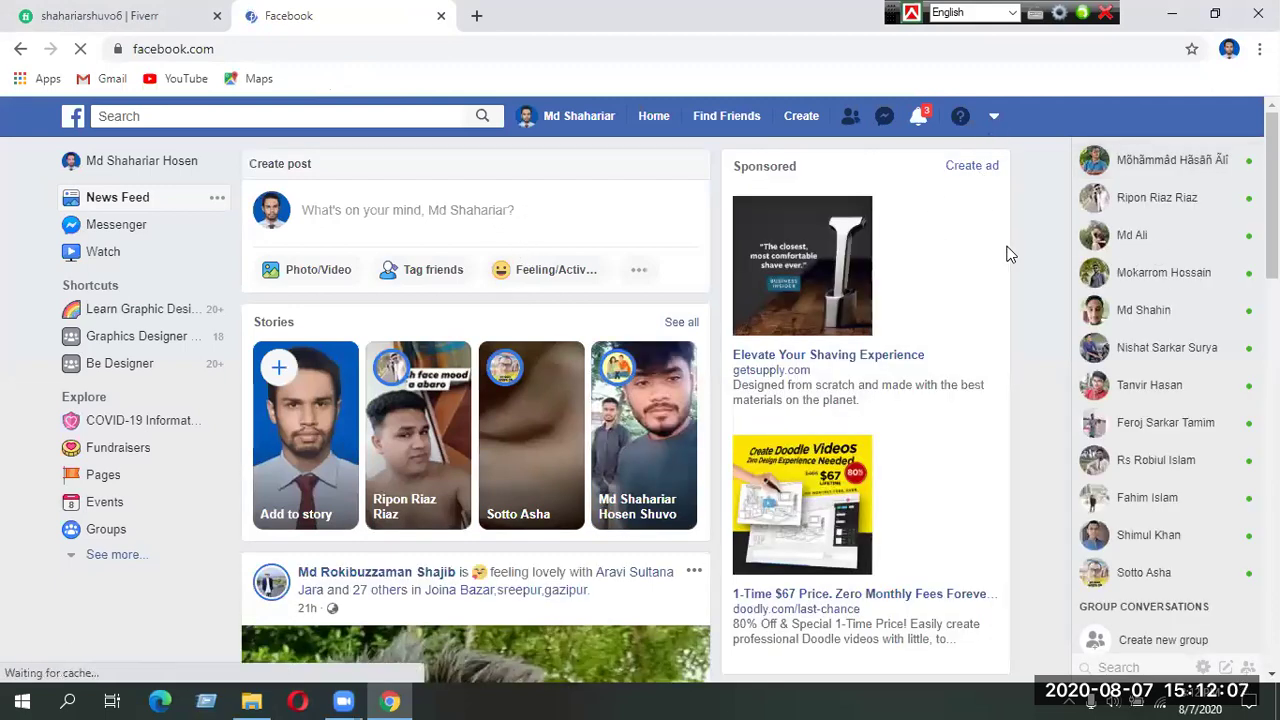
# Log out of the current Facebook account and choose to add another account.
pyautogui.click(995, 121)
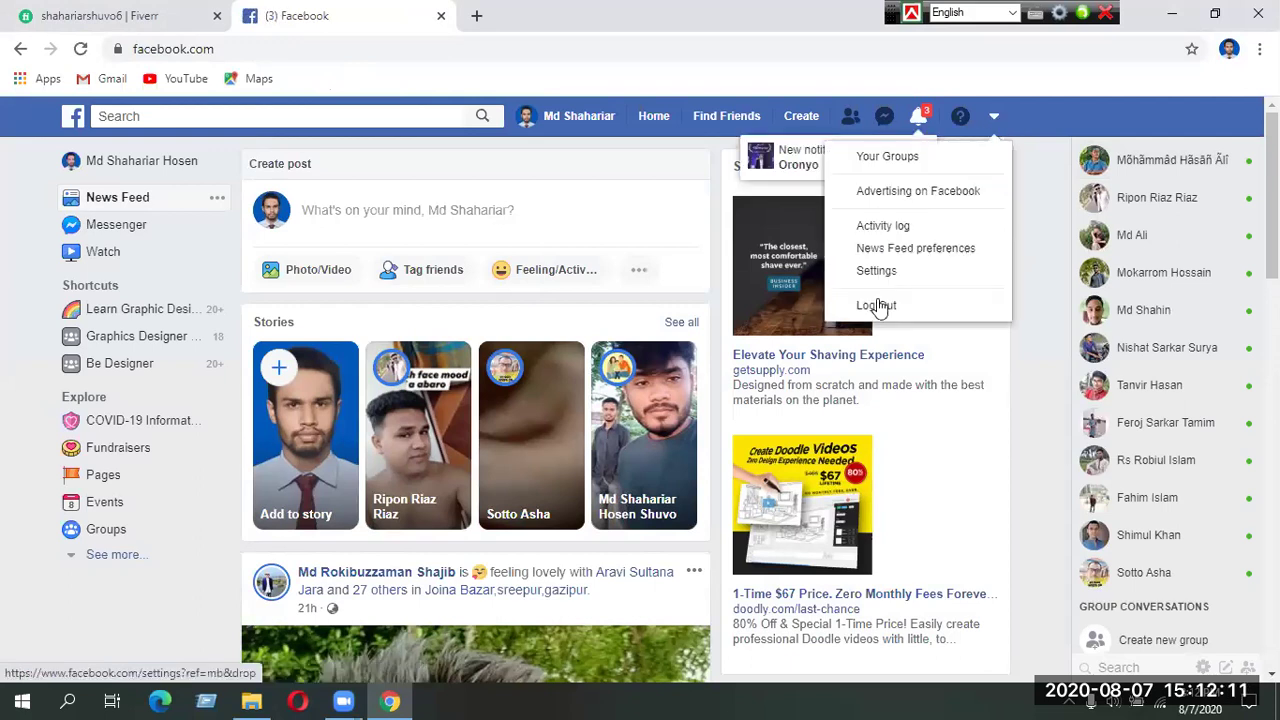
pyautogui.click(875, 307)
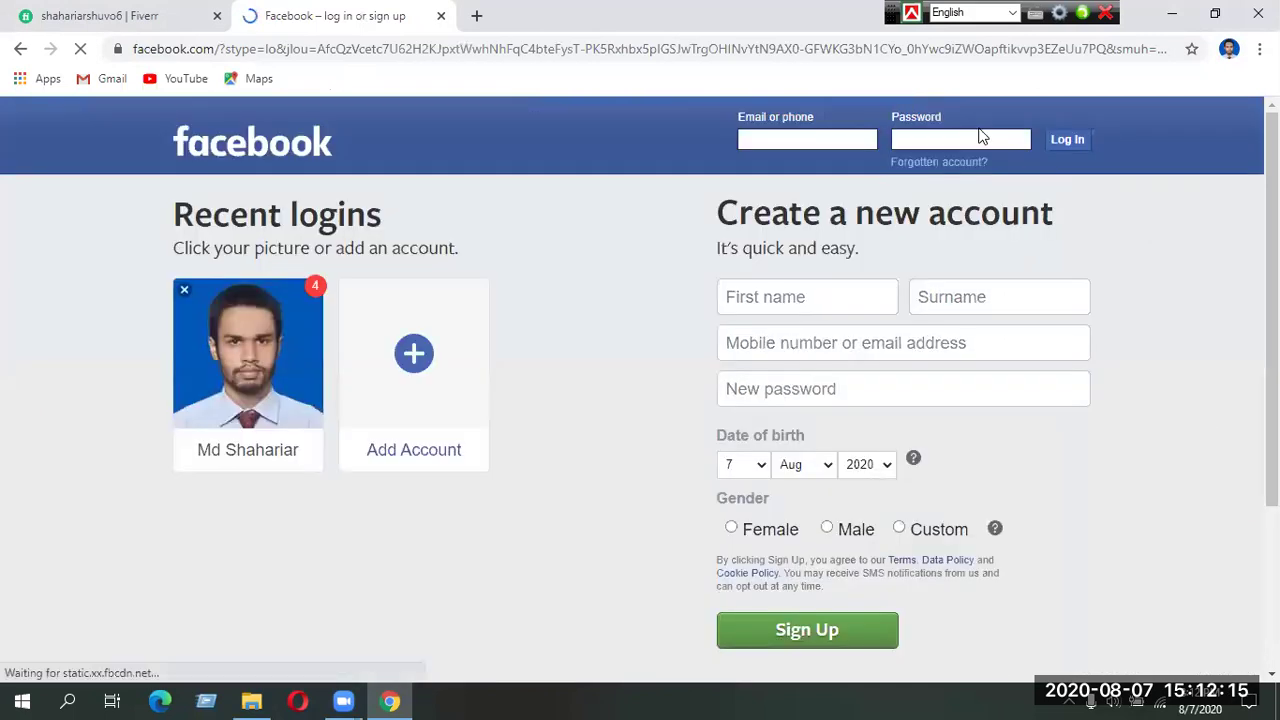
pyautogui.click(390, 360)
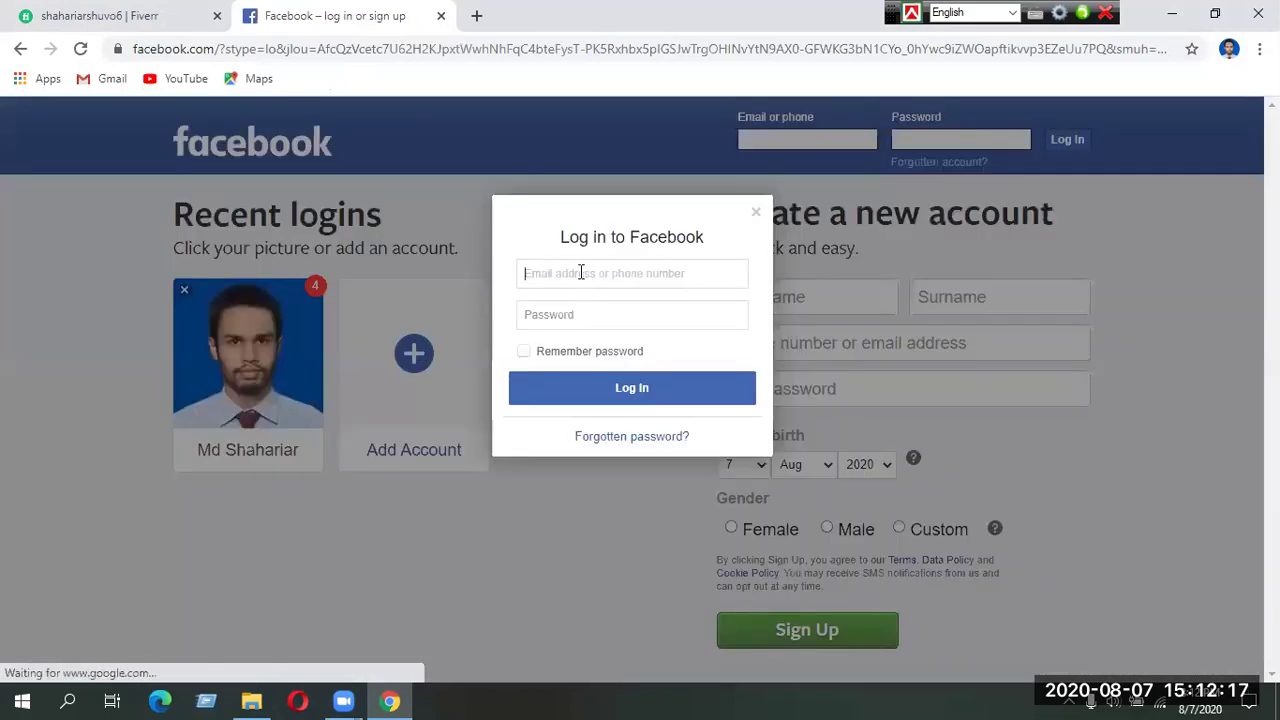
# Enter the other account's phone number and password and submit the login.
pyautogui.click(581, 272)
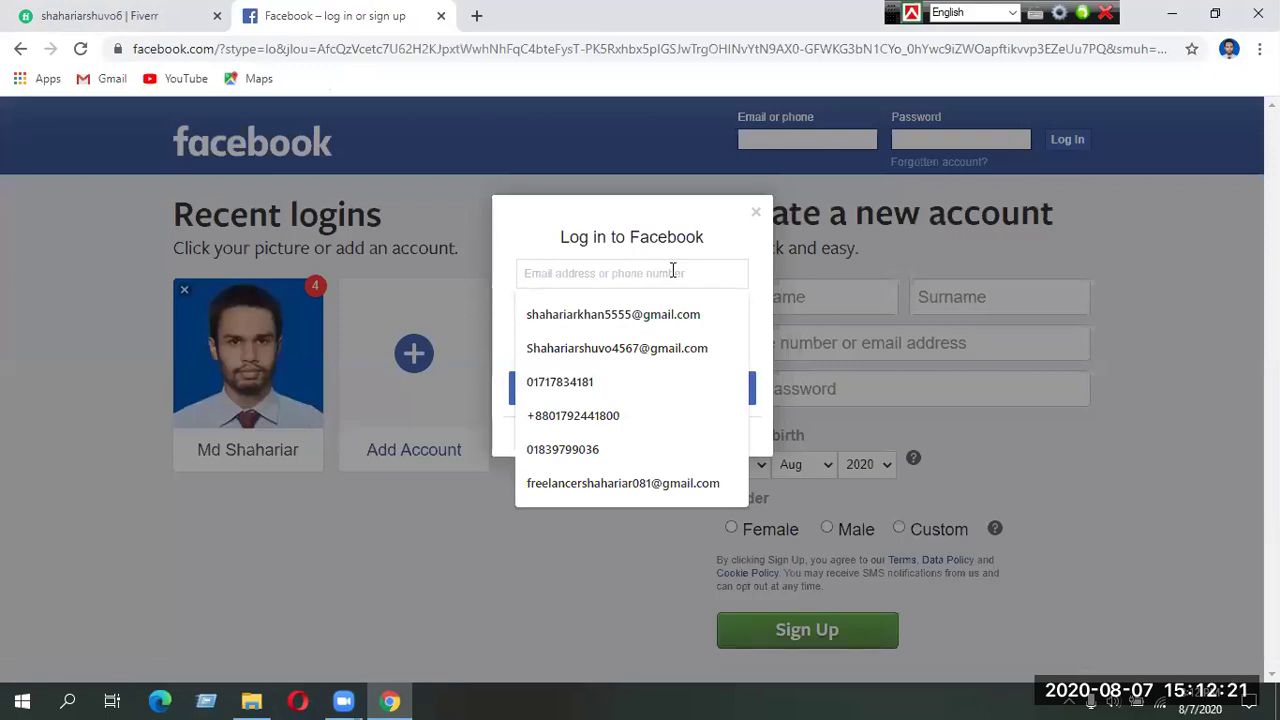
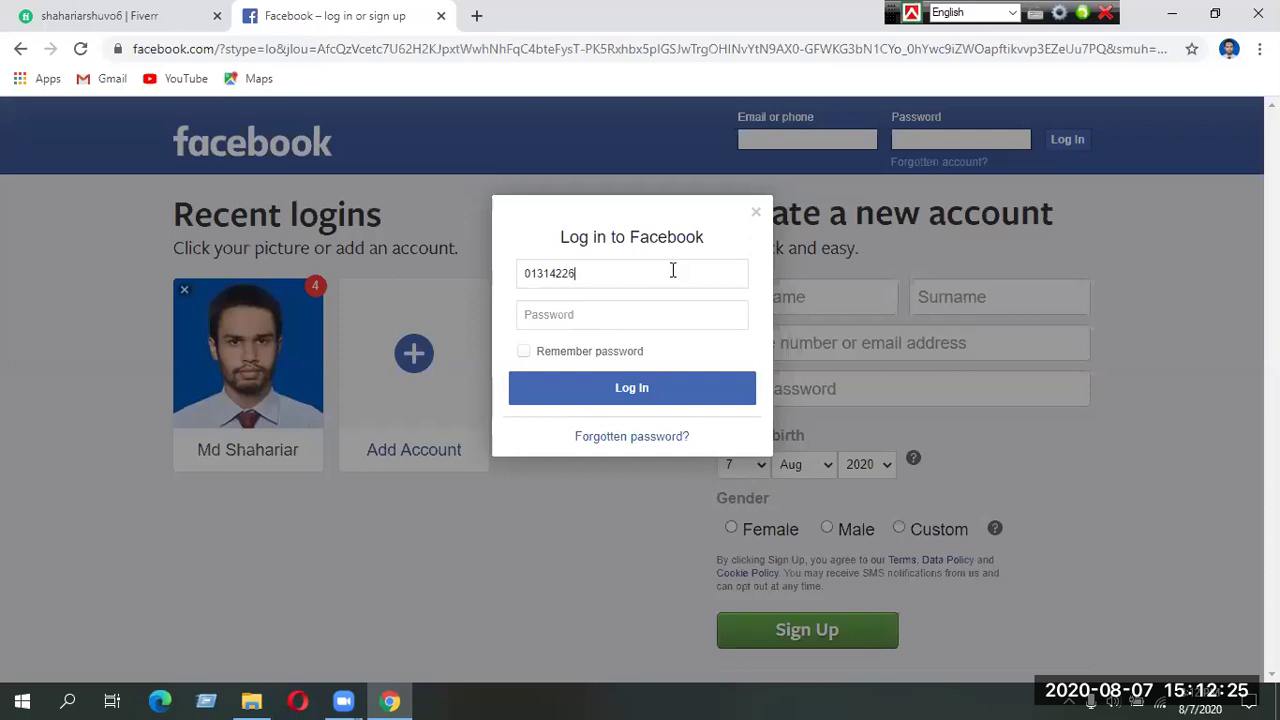
pyautogui.click(592, 313)
pyautogui.write('••••')
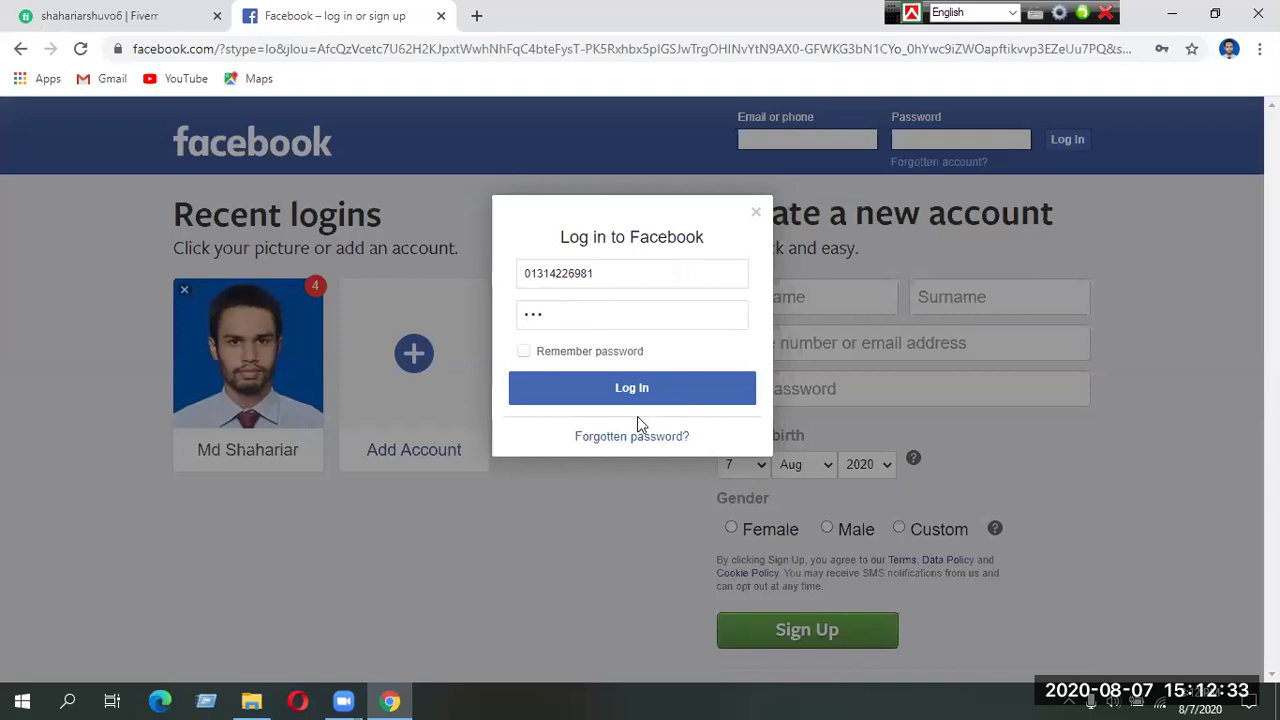
pyautogui.write('•••••')
pyautogui.click(606, 392)
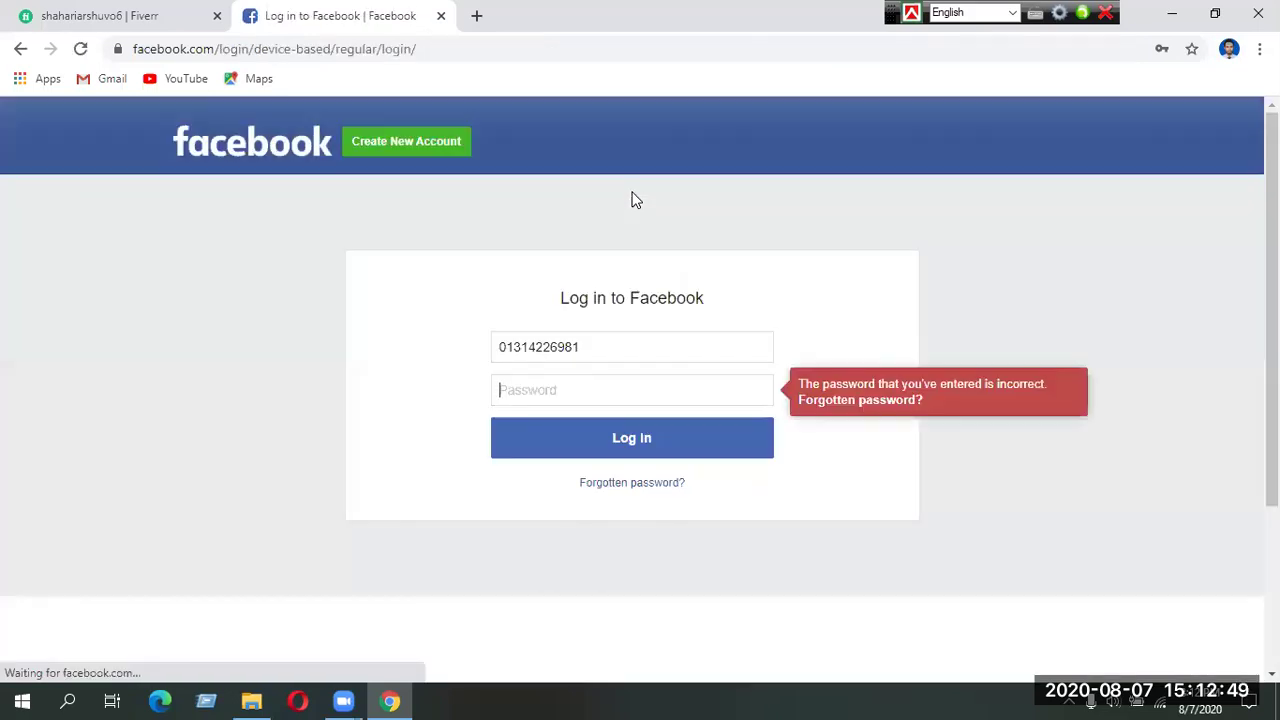
# Retype the corrected password and sign in to the second Facebook account.
pyautogui.click(557, 389)
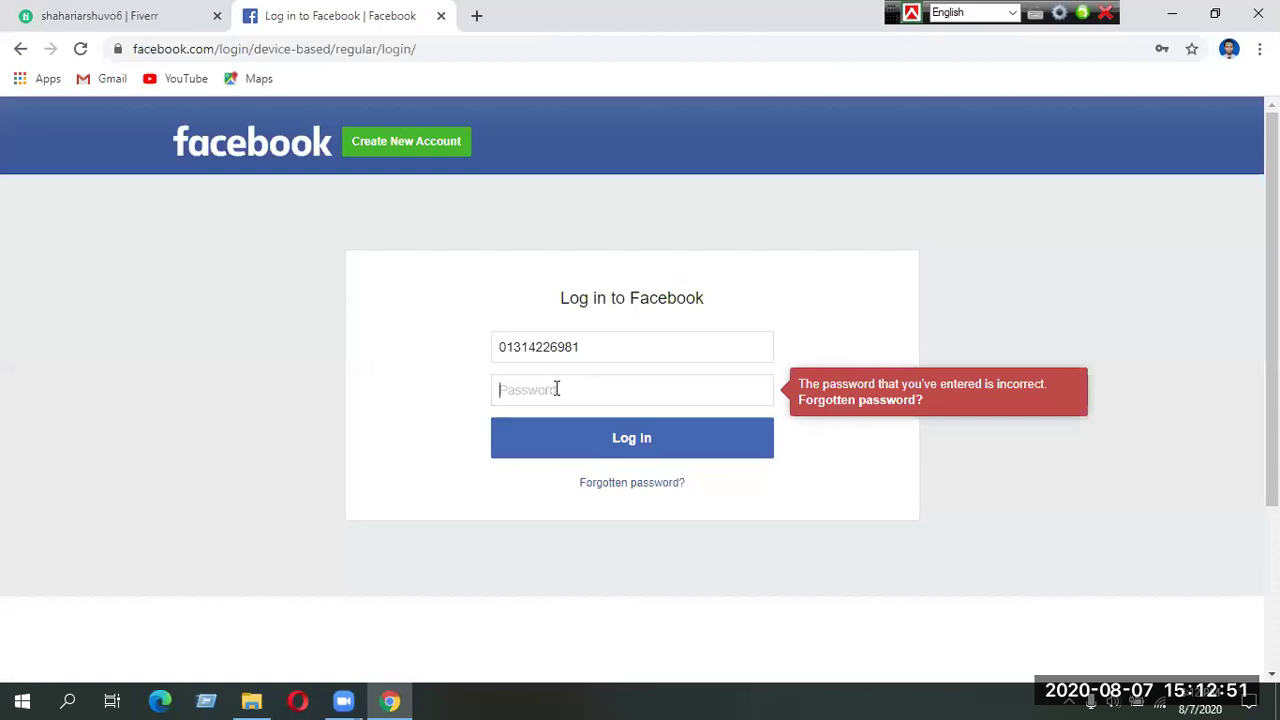
pyautogui.write('•')
pyautogui.write('•••')
pyautogui.press('Return')
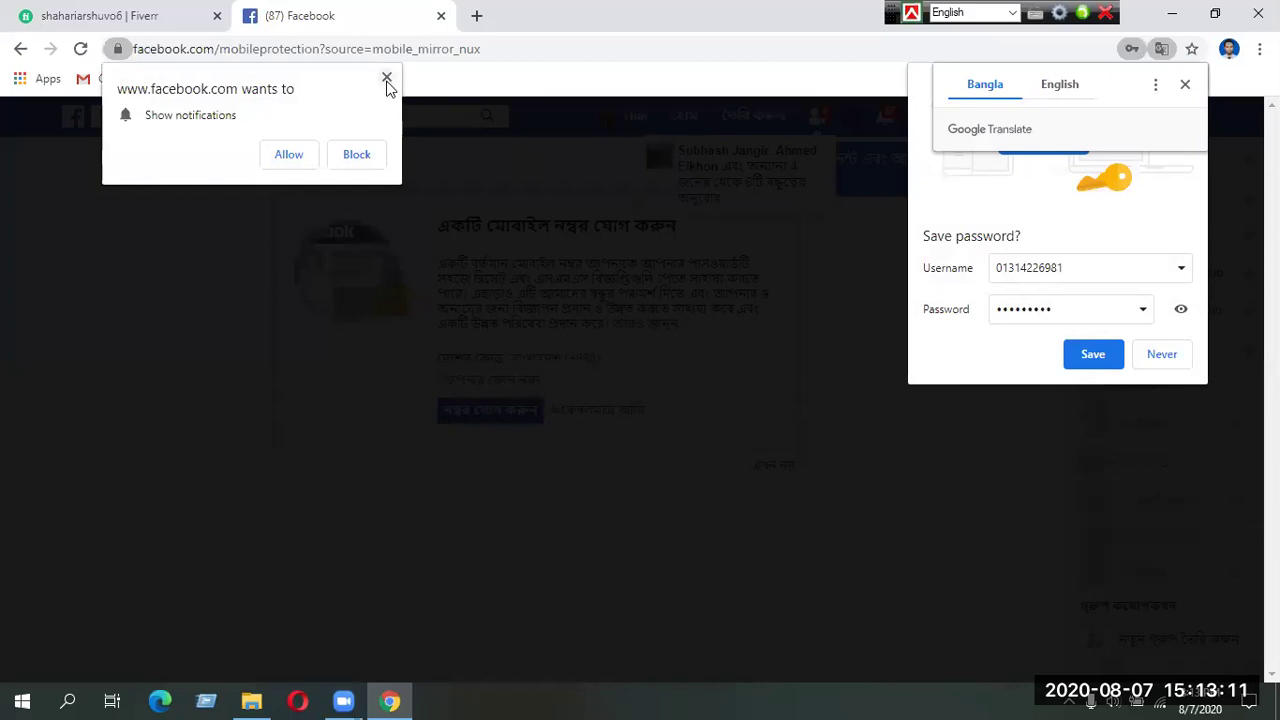
# Dismiss the notification, translation and save-password pop-ups, reload, then close the Facebook tab.
pyautogui.click(386, 77)
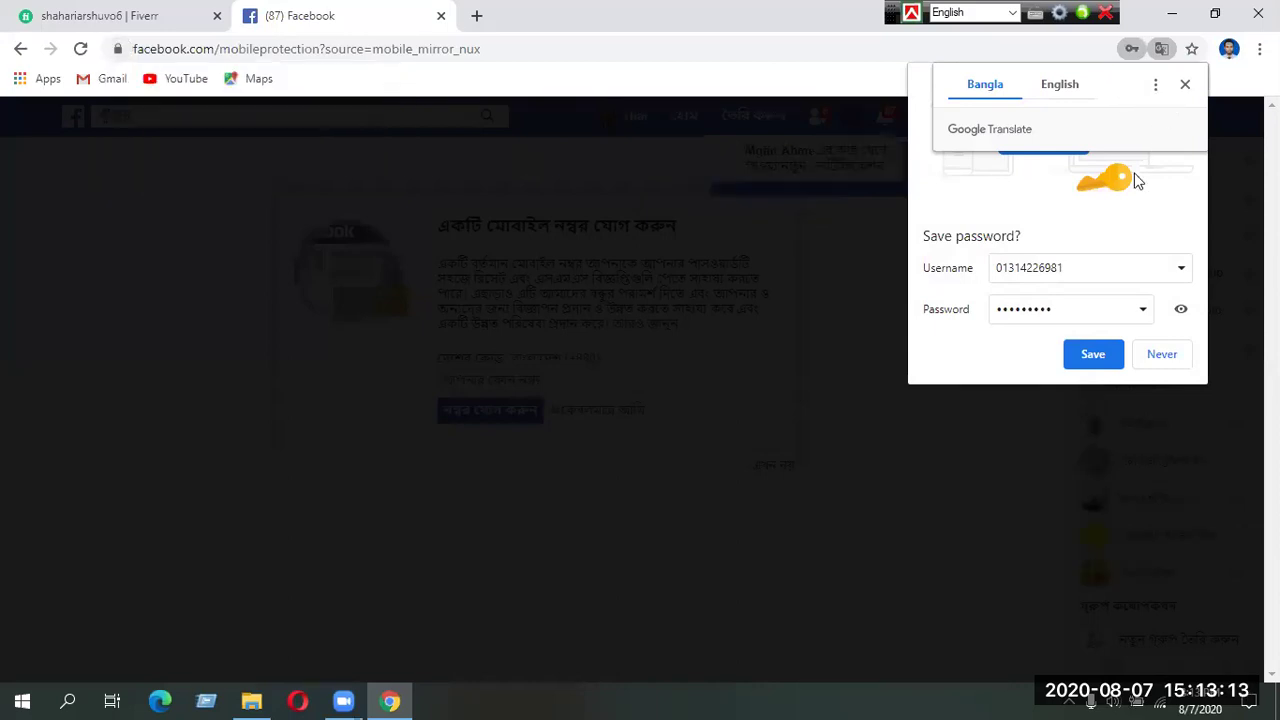
pyautogui.click(1185, 85)
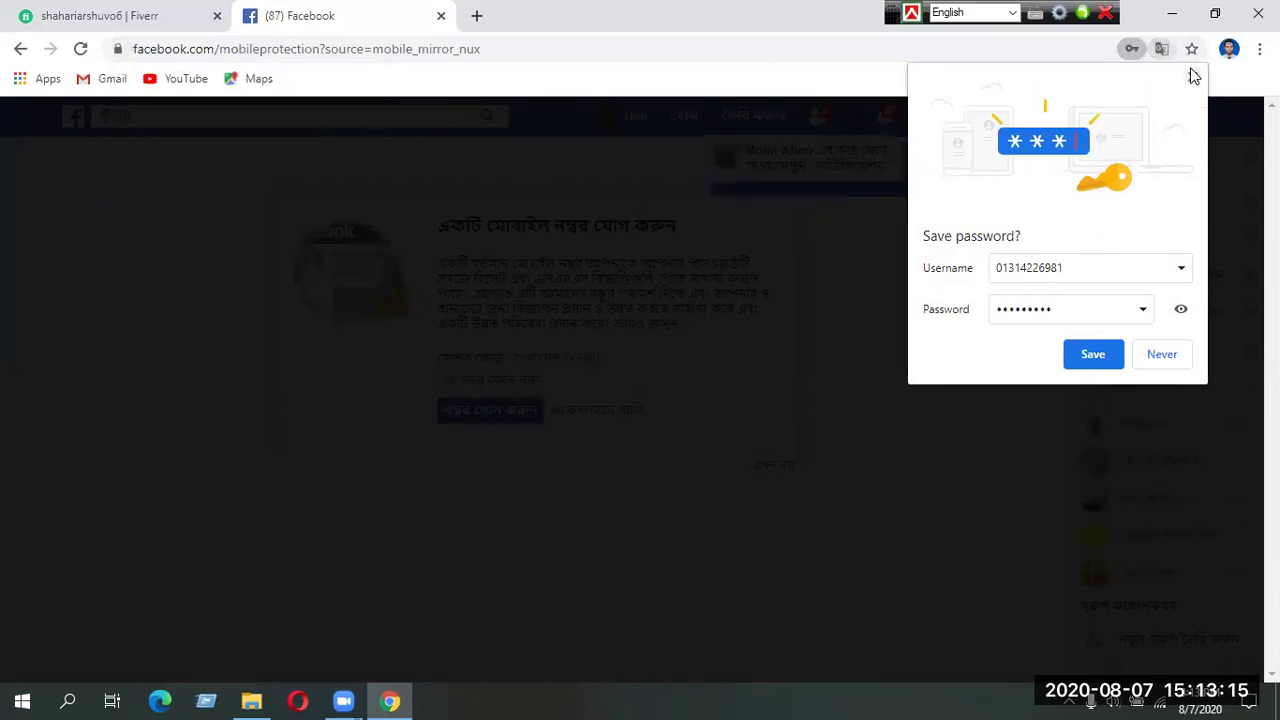
pyautogui.click(1192, 78)
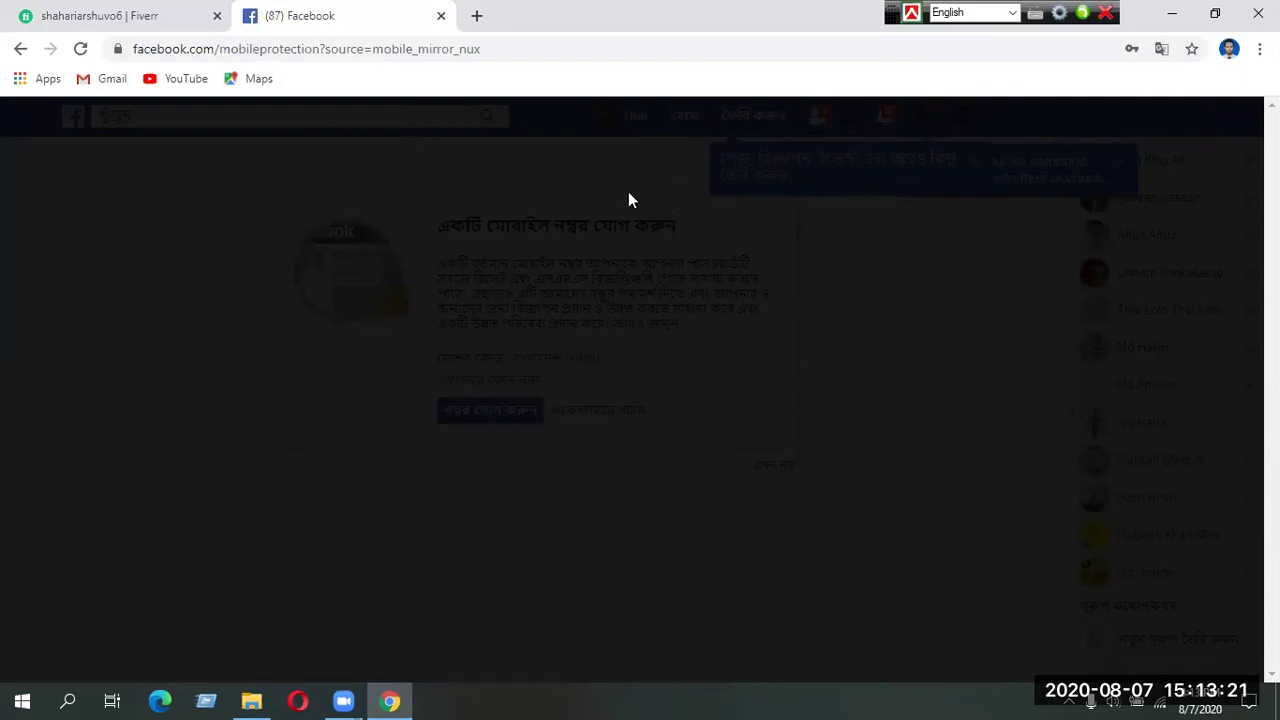
pyautogui.click(21, 49)
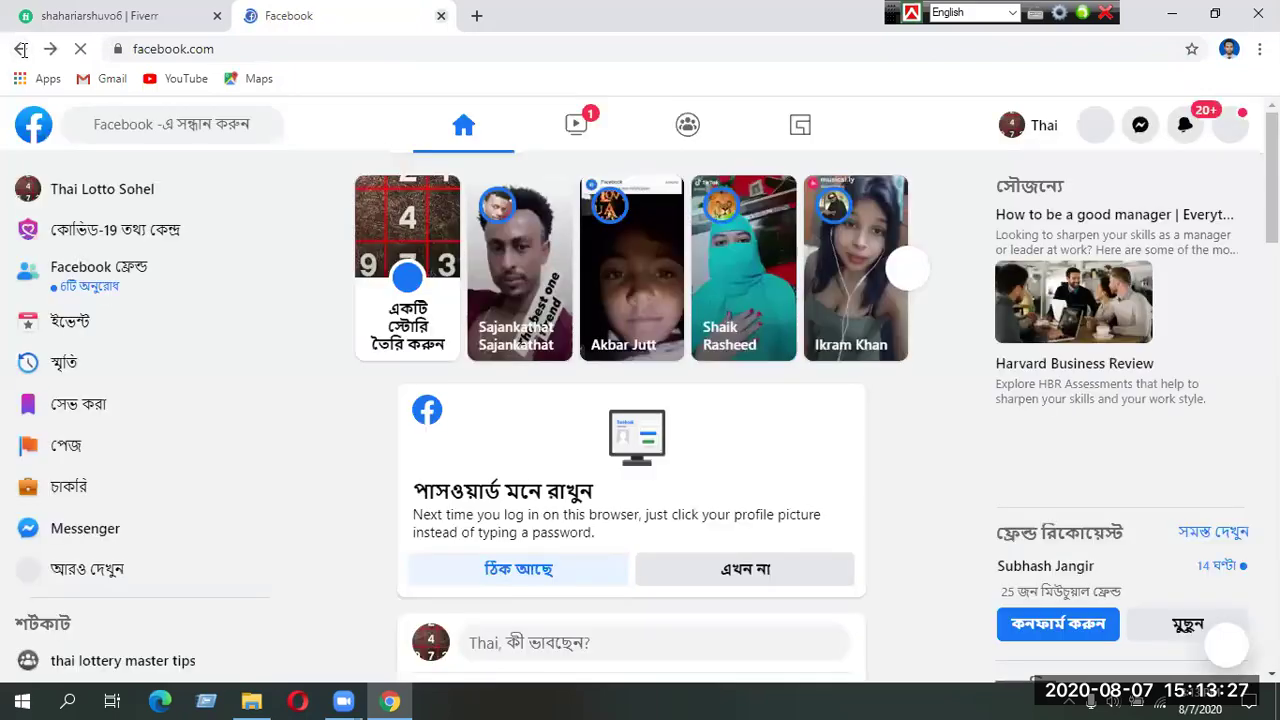
pyautogui.hotkey('ctrl', 'w')
pyautogui.scroll(10, 643, 186)
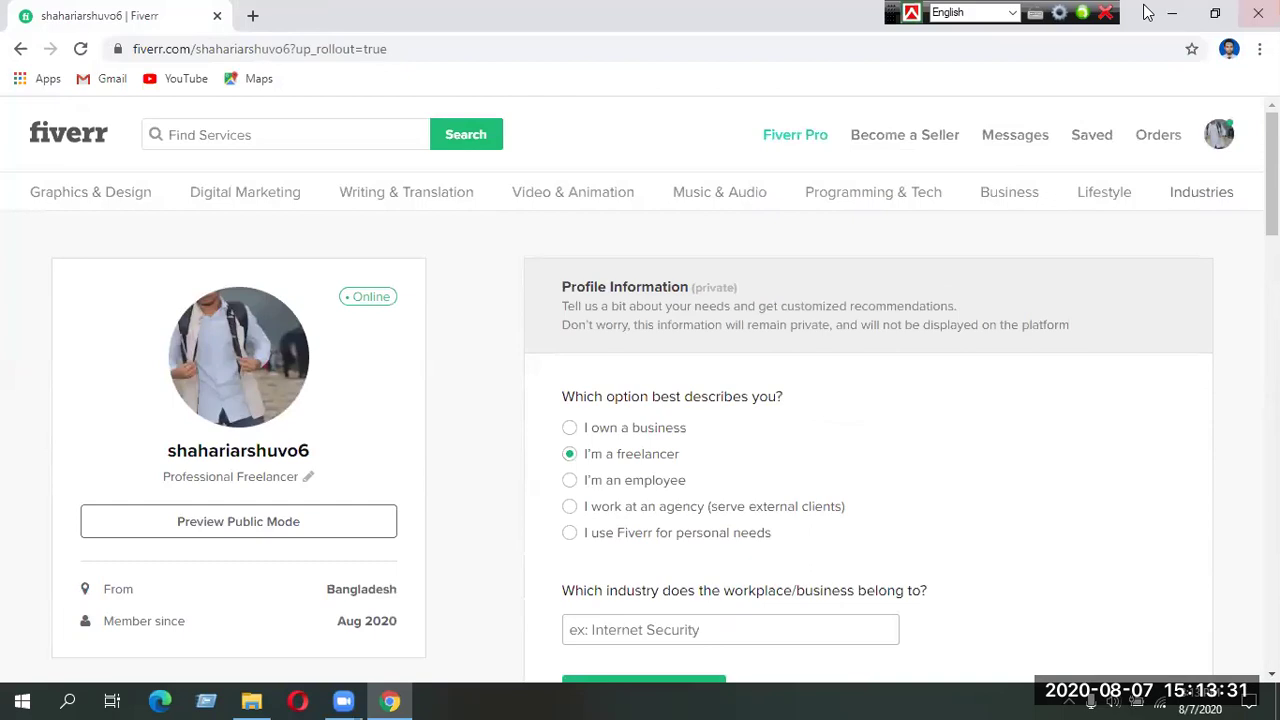
# Reopen Facebook from the new-tab shortcut and log out through the account menu.
pyautogui.hotkey('ctrl', 't')
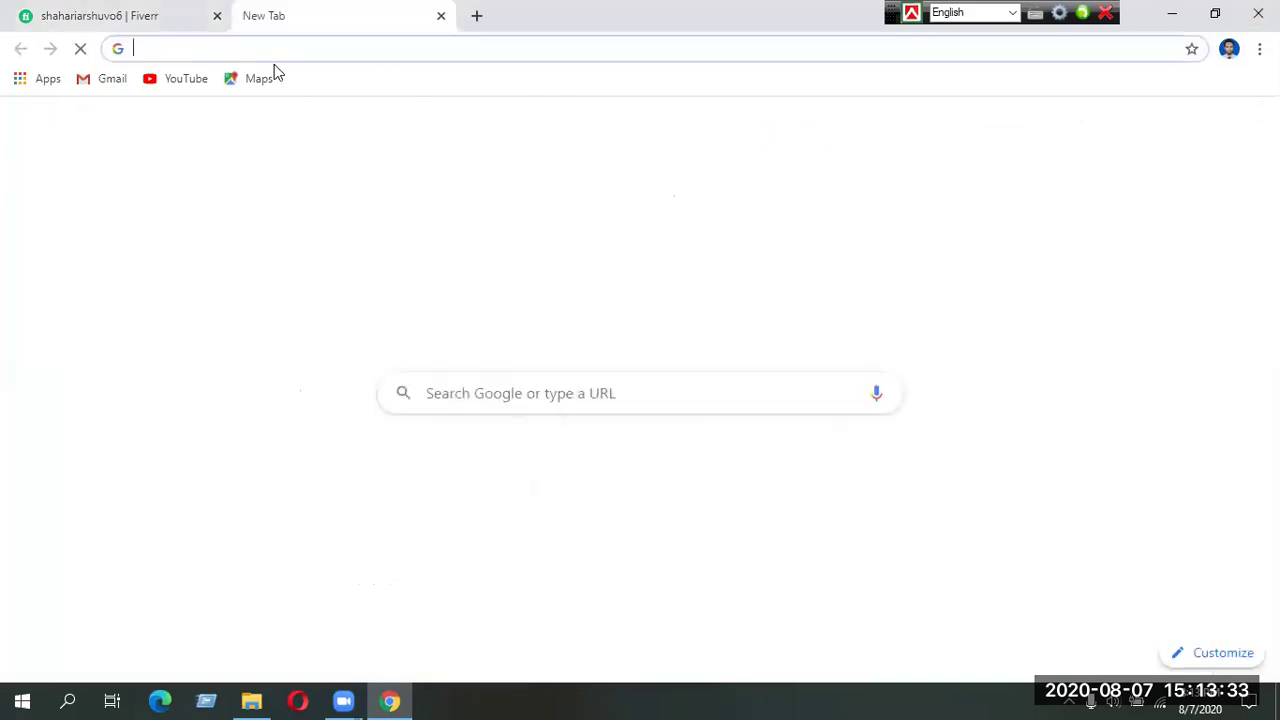
pyautogui.click(745, 480)
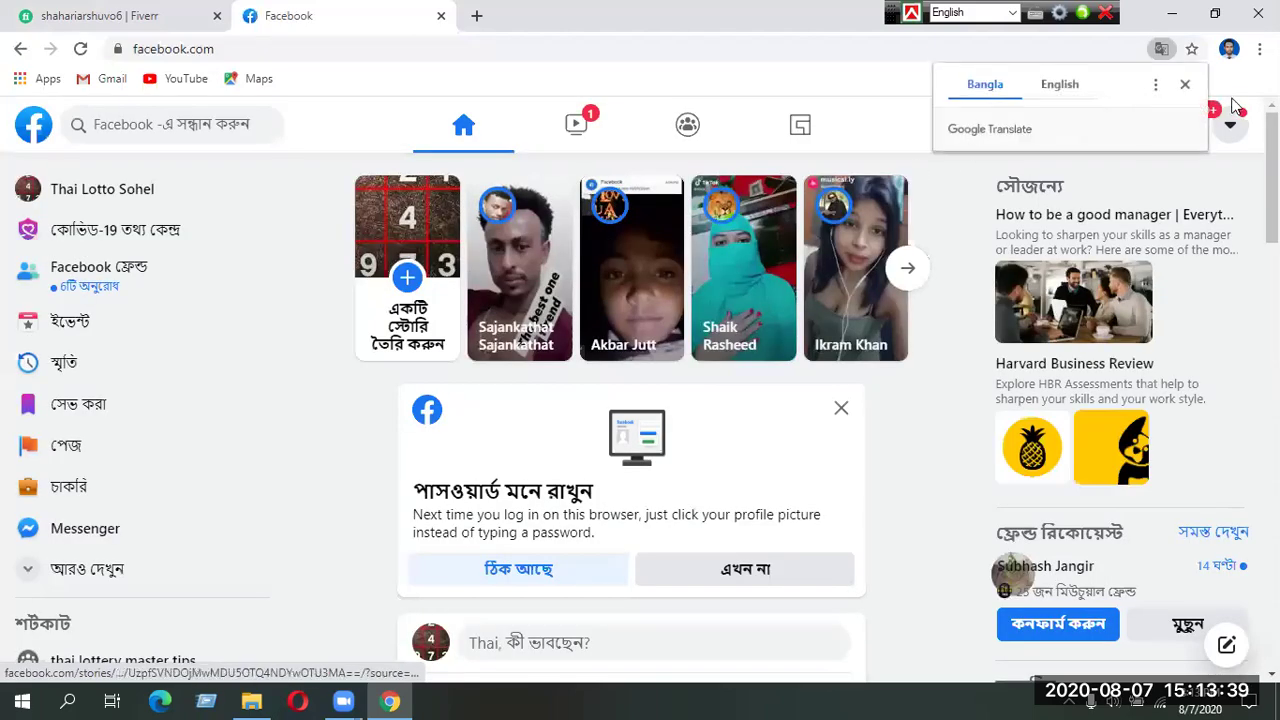
pyautogui.click(1230, 128)
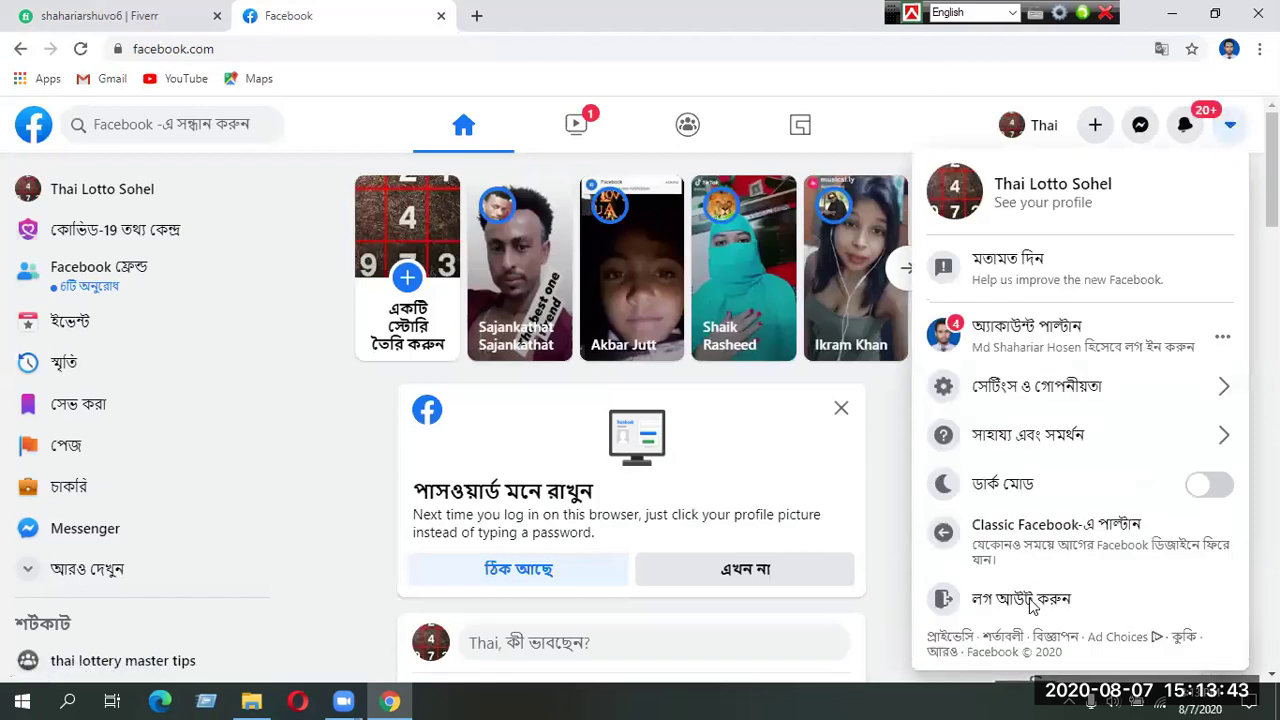
pyautogui.click(1031, 600)
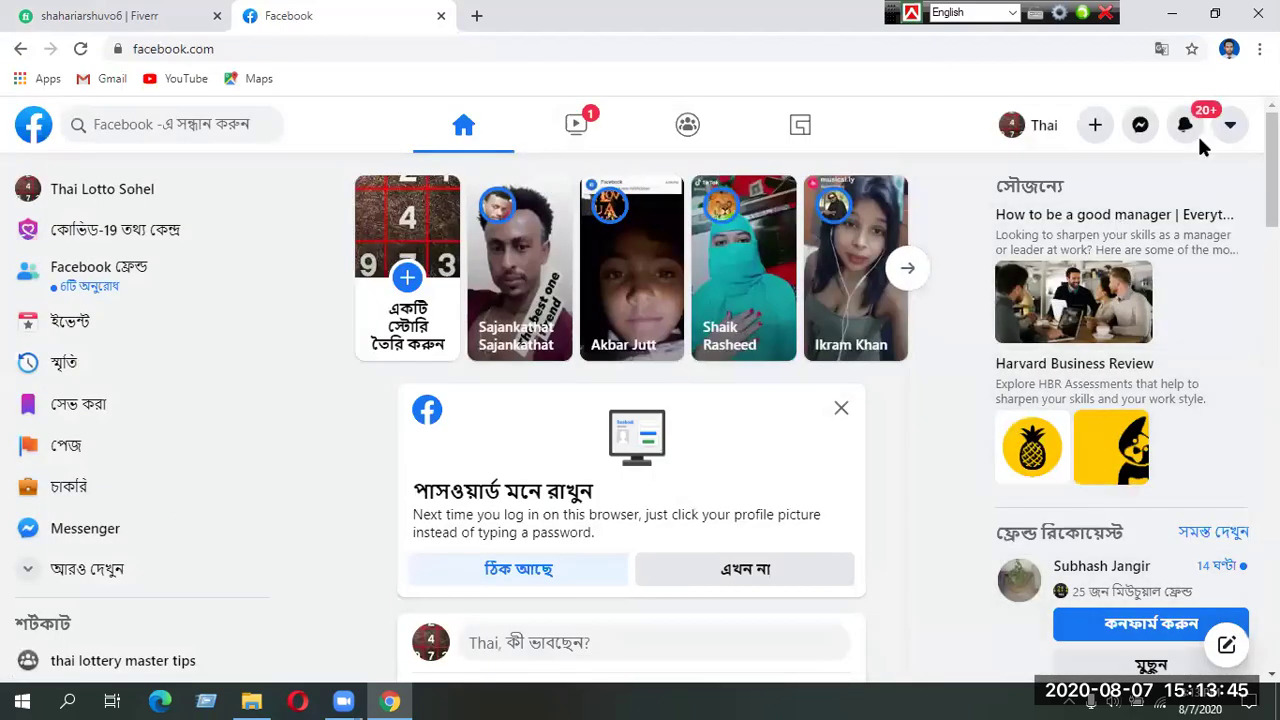
pyautogui.click(1230, 125)
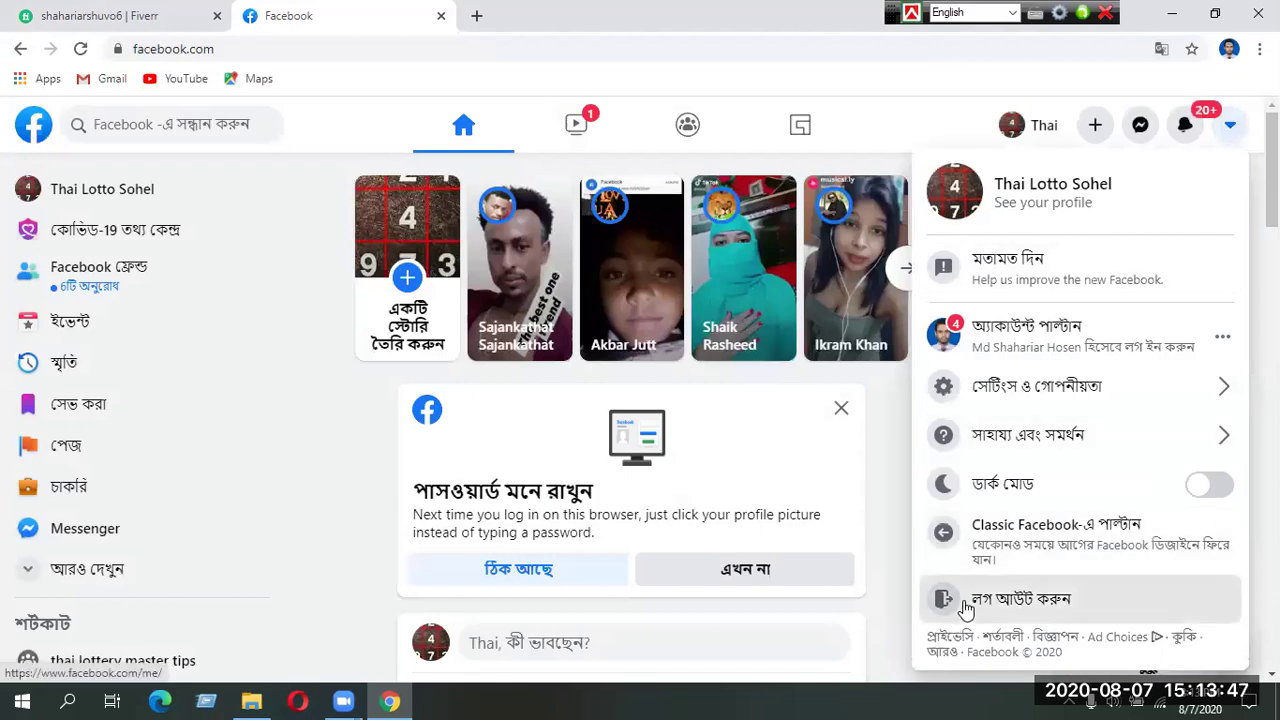
pyautogui.click(966, 603)
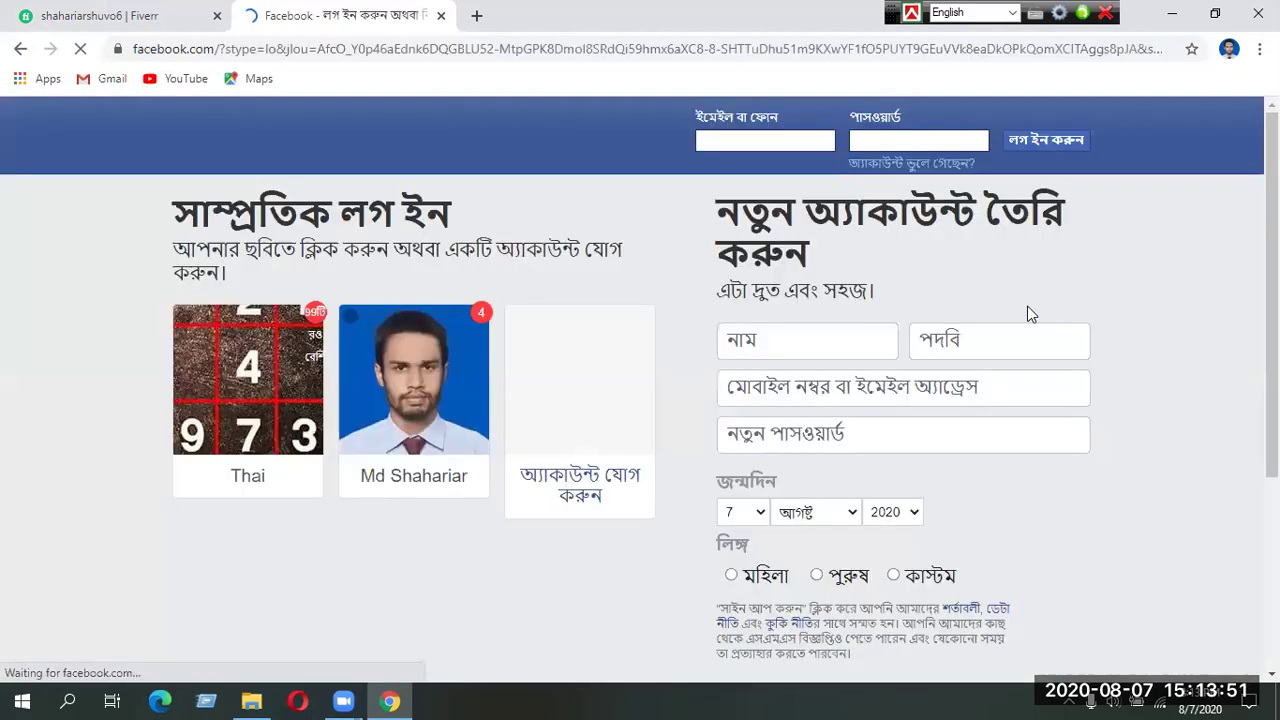
# Log in to Facebook with the account's phone number and password.
pyautogui.click(562, 398)
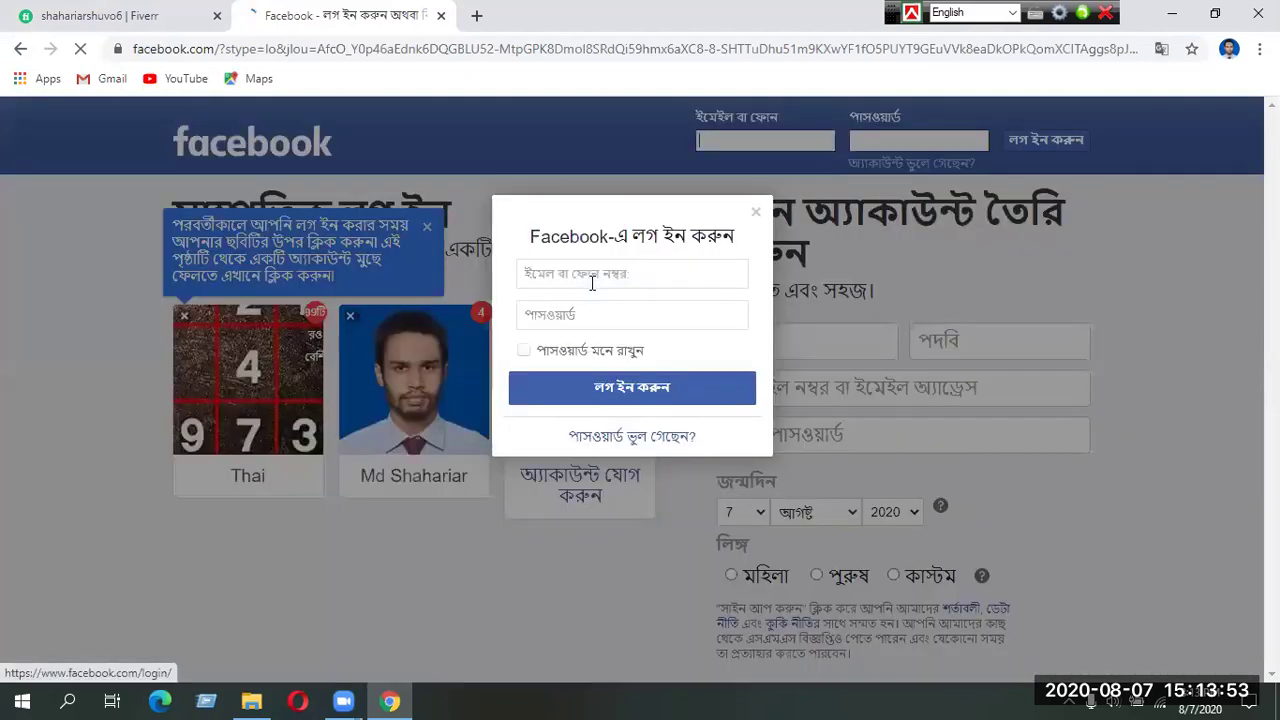
pyautogui.click(592, 280)
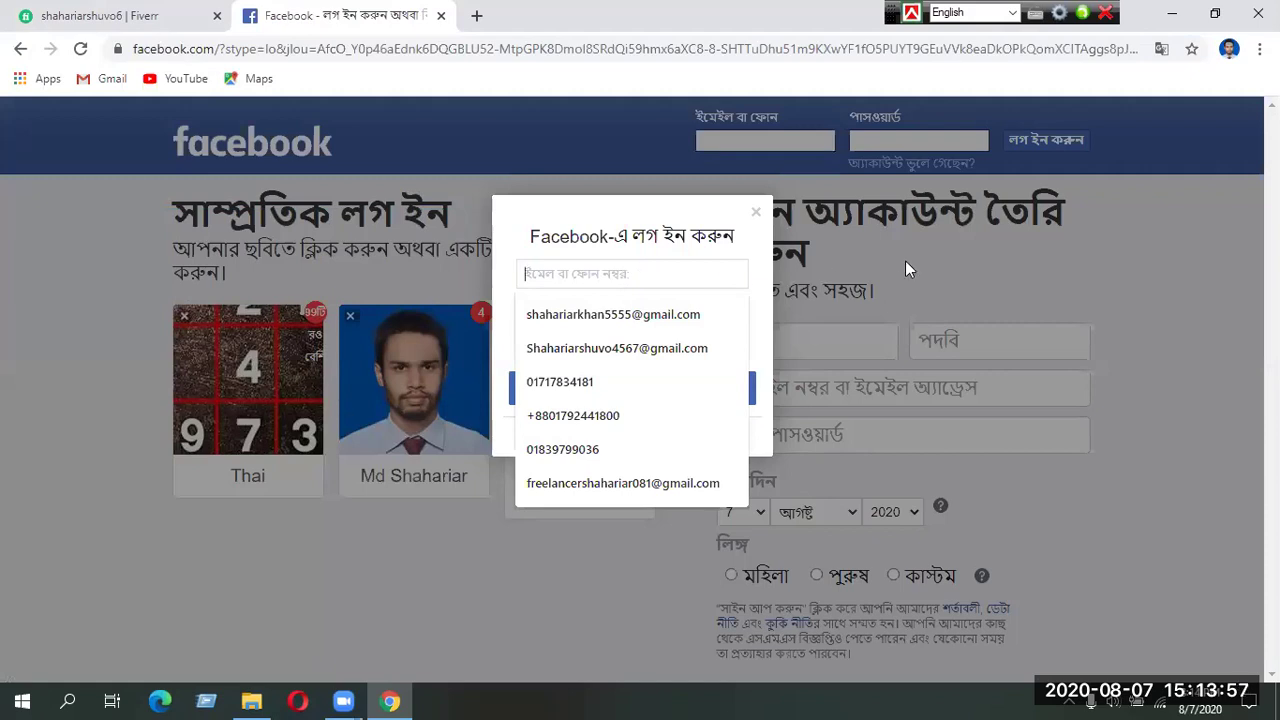
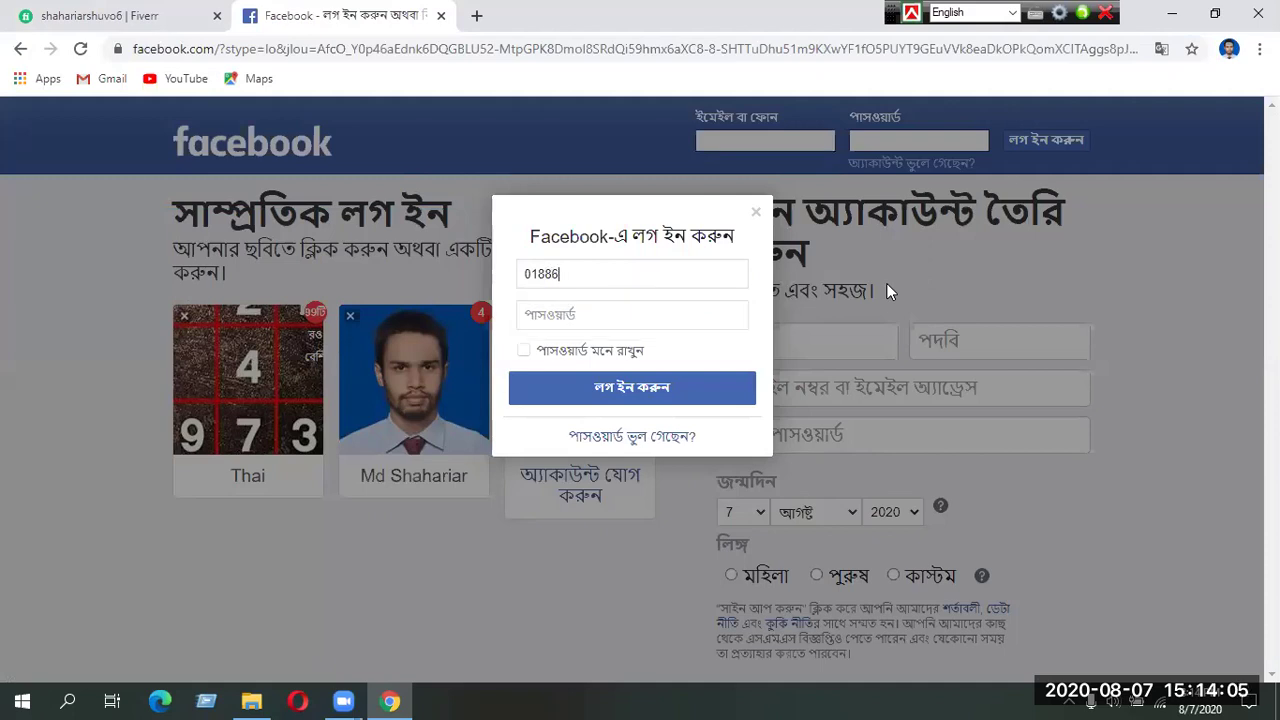
pyautogui.click(641, 314)
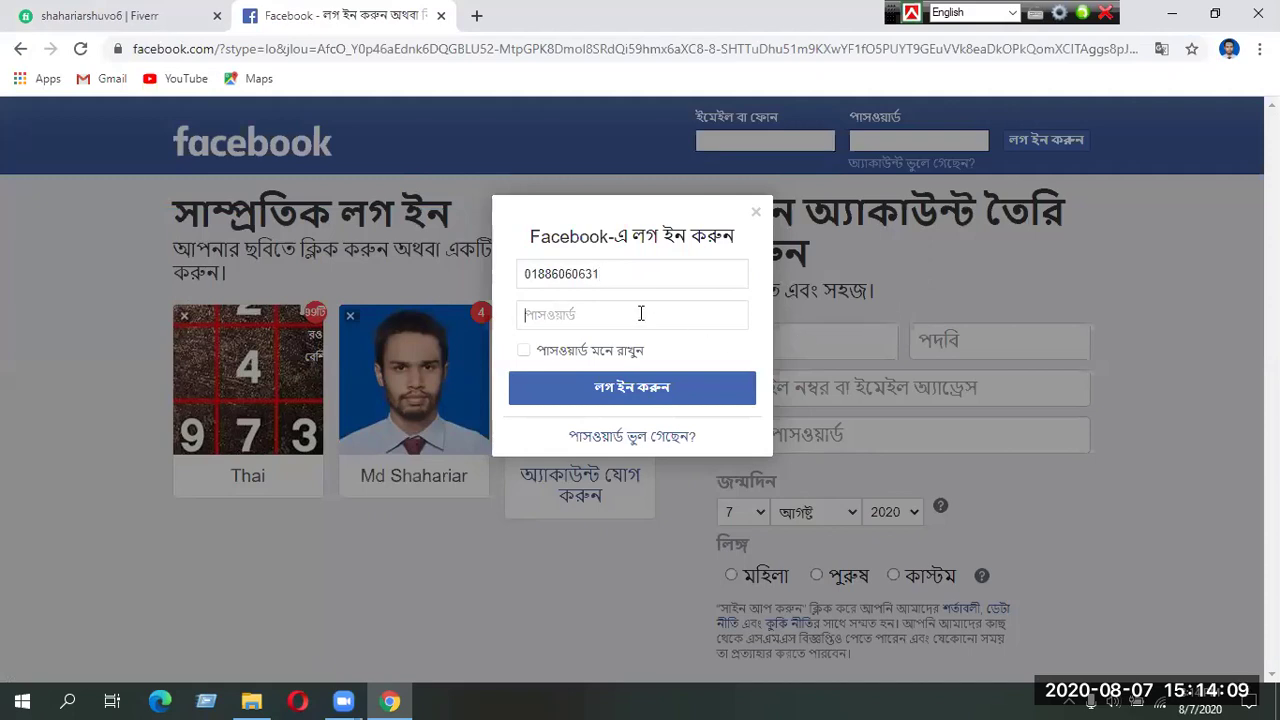
pyautogui.write('••')
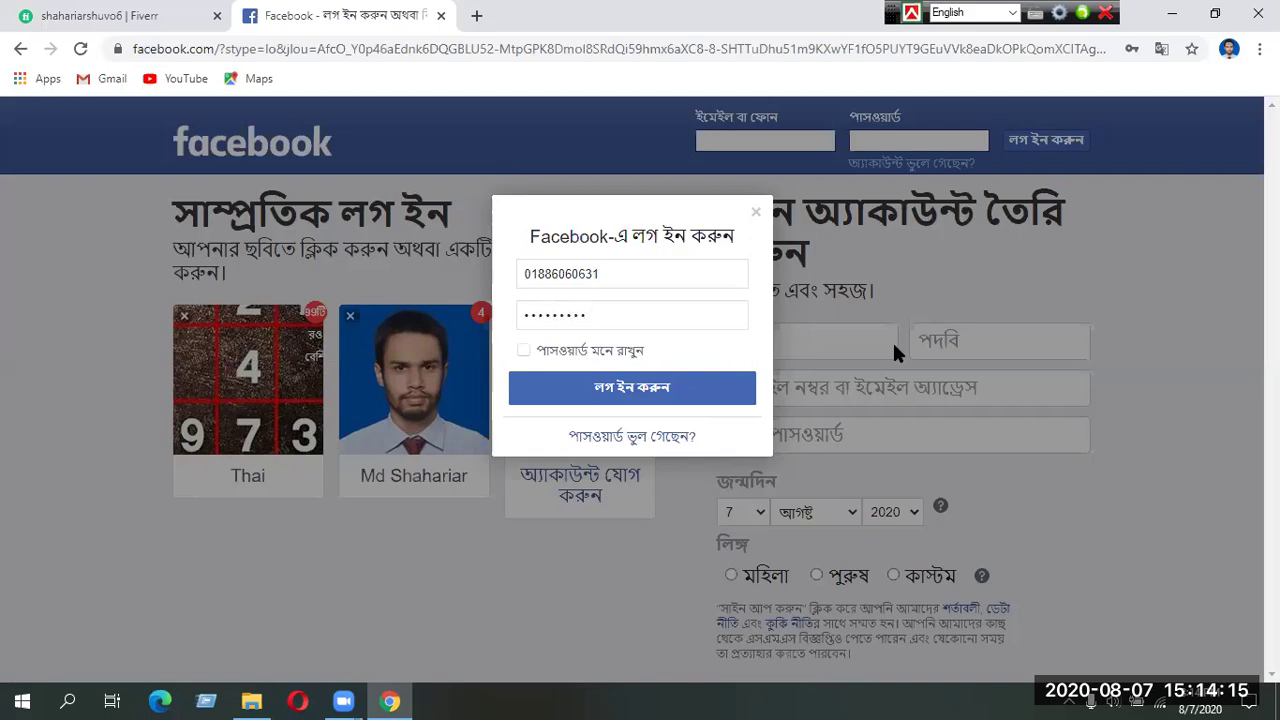
pyautogui.press('Return')
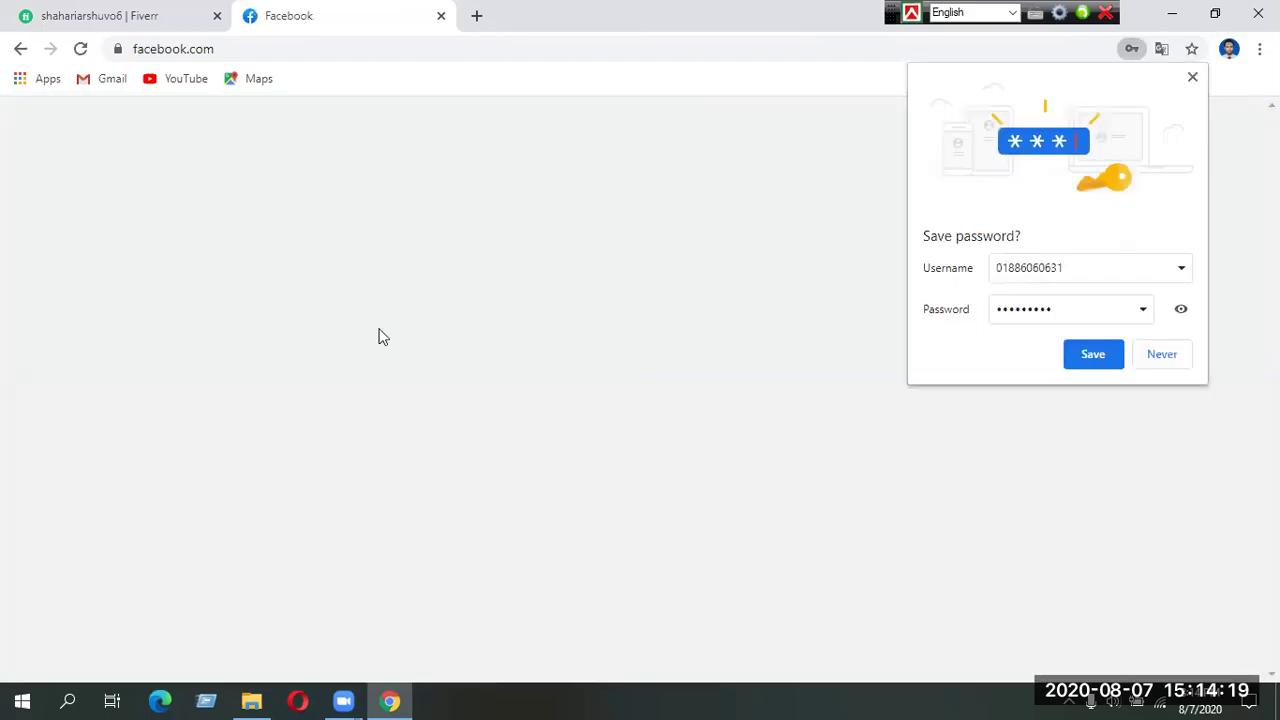
# Dismiss the save-password bubble and new-look intro, keep the light look, and return to Fiverr.
pyautogui.click(1191, 79)
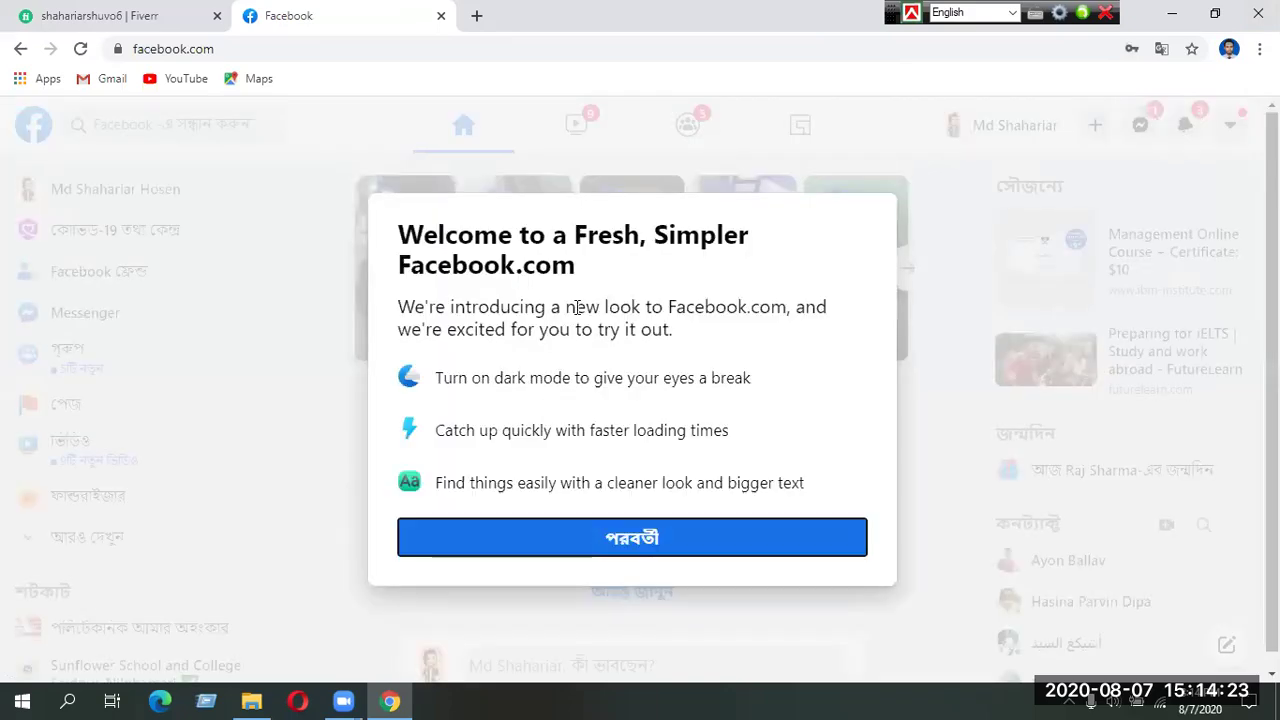
pyautogui.click(840, 532)
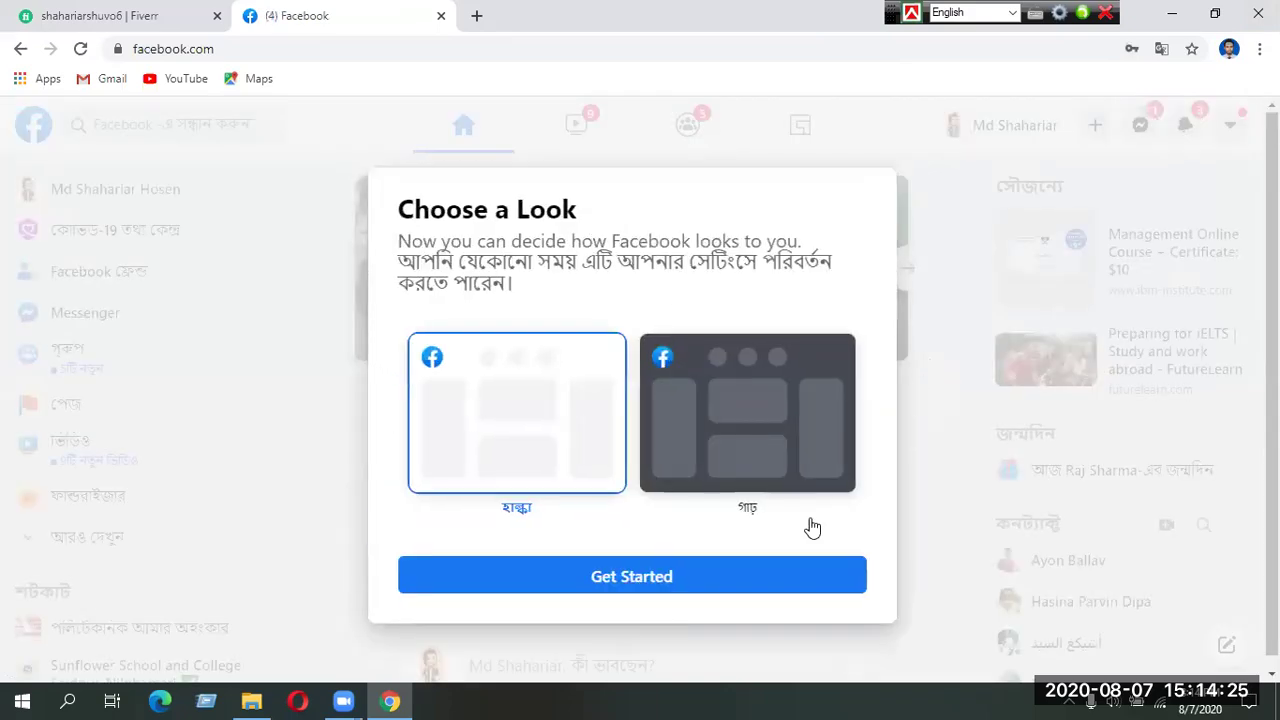
pyautogui.click(898, 462)
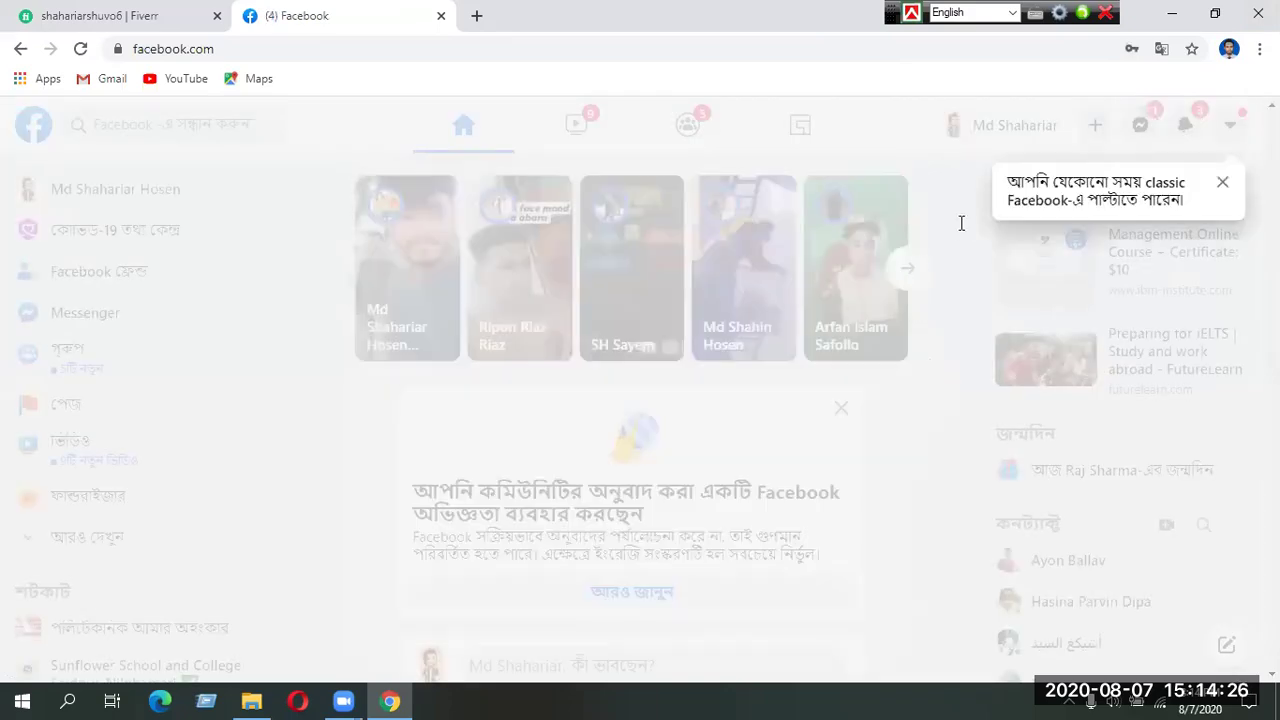
pyautogui.click(1222, 184)
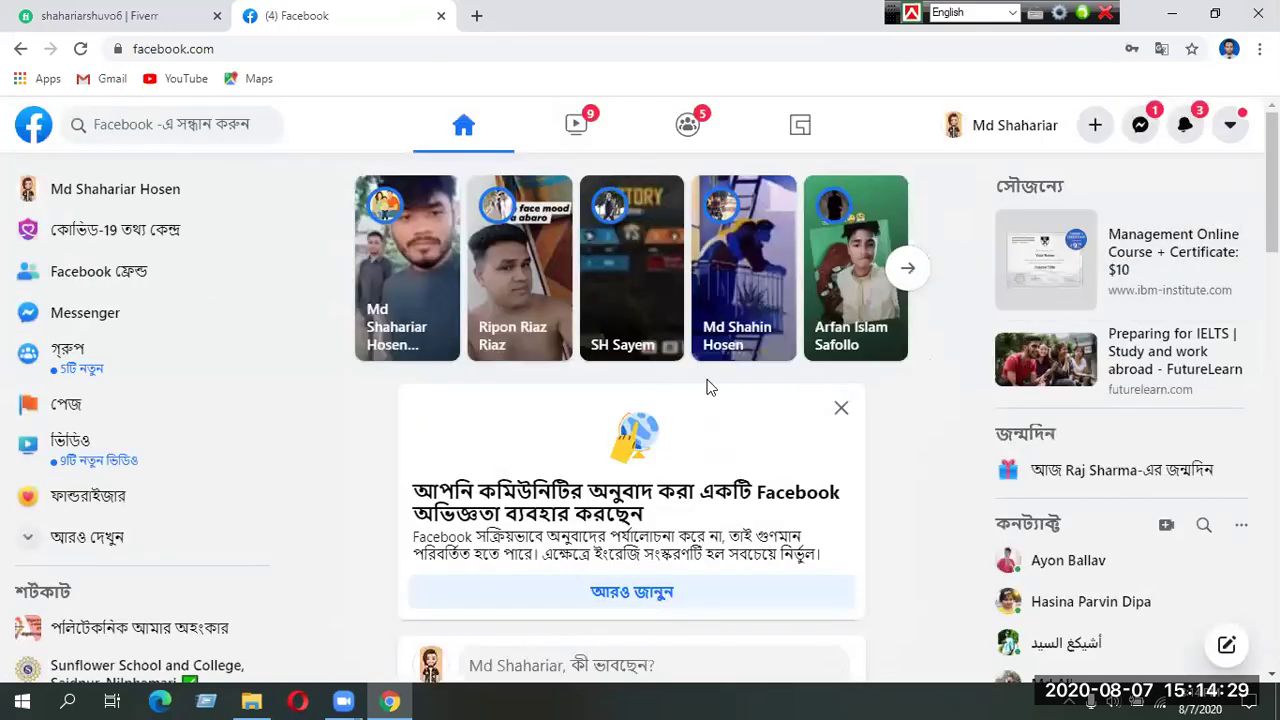
pyautogui.scroll(-4, 706, 387)
pyautogui.scroll(-6, 706, 376)
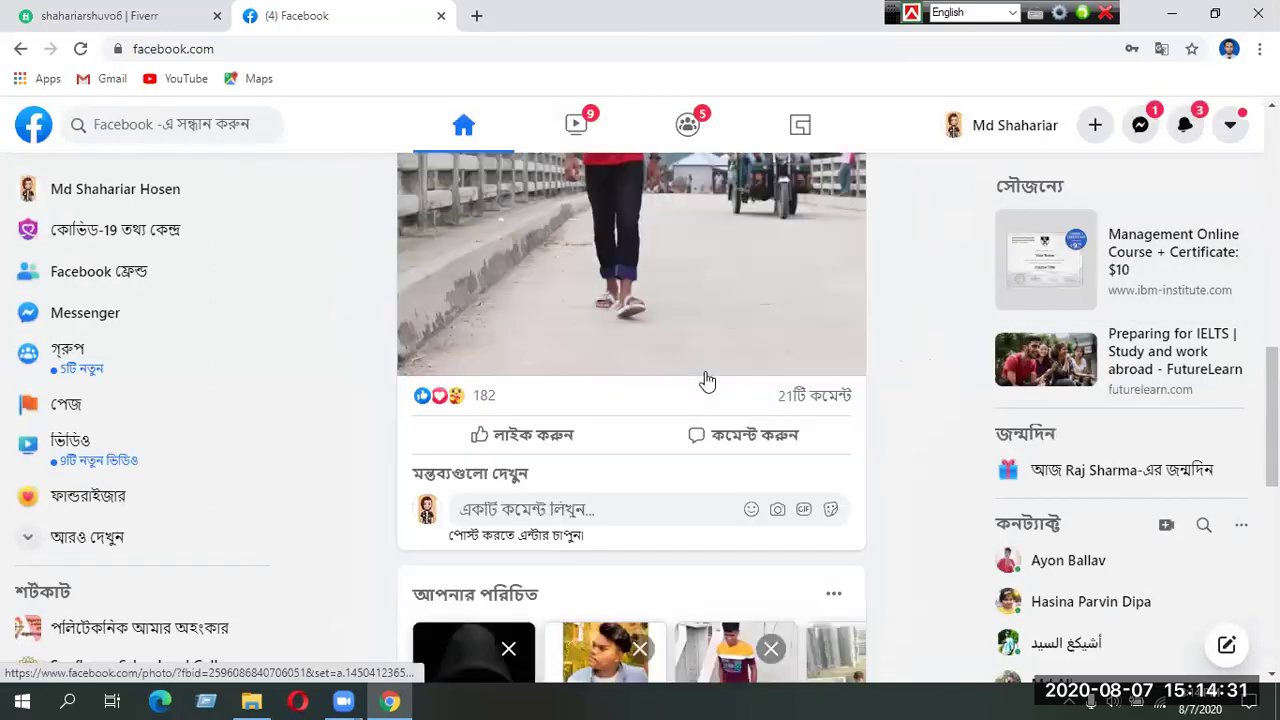
pyautogui.scroll(10, 706, 376)
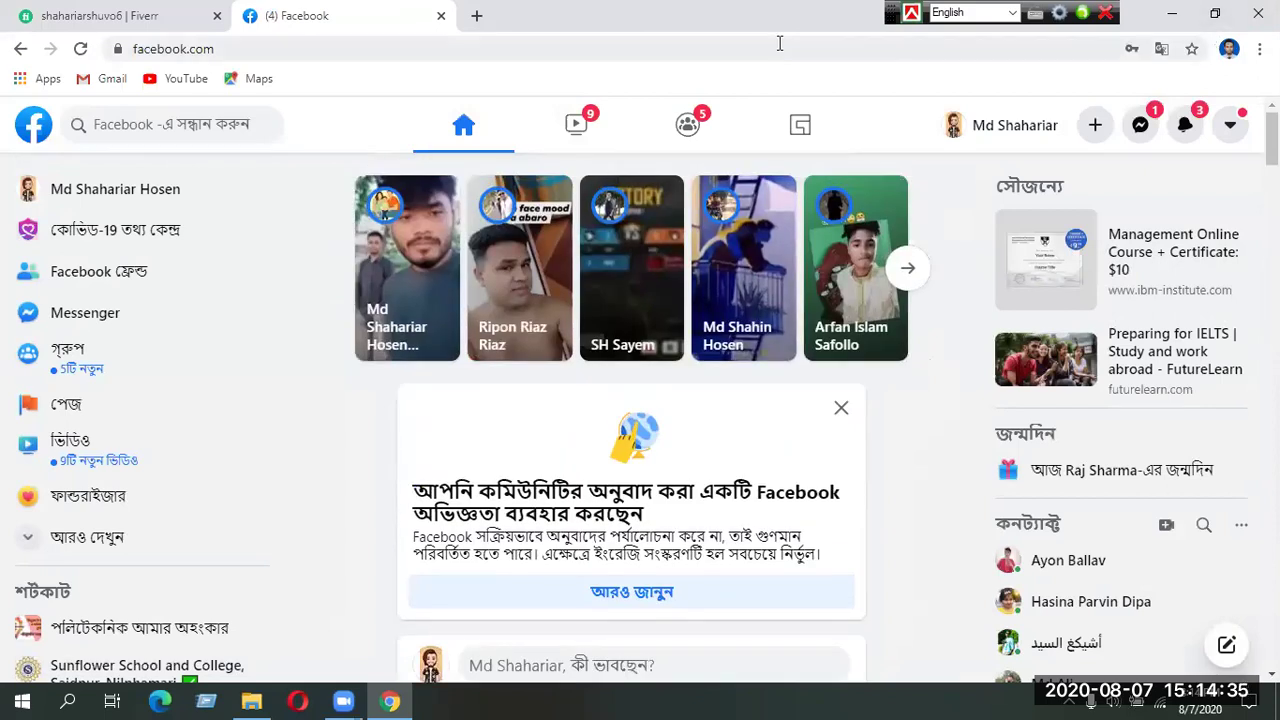
pyautogui.hotkey('ctrl', 'shift', 'Tab')
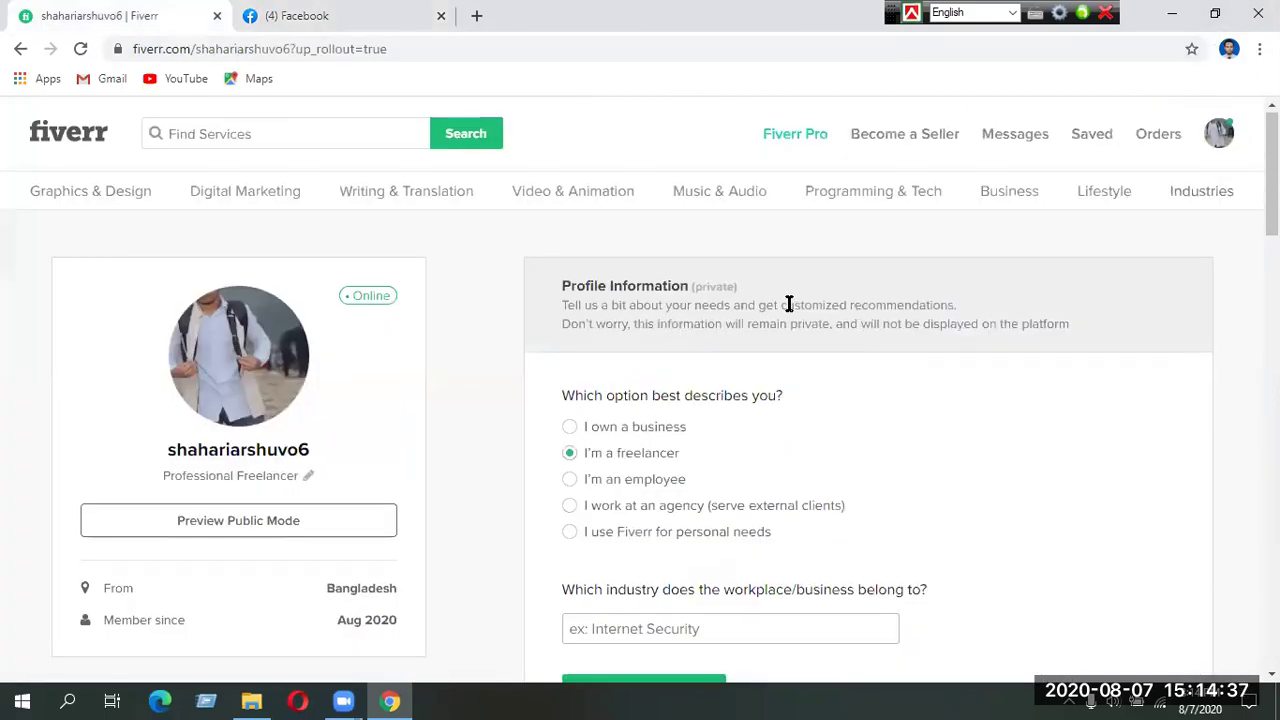
# Connect the Facebook account to the Fiverr profile by approving the Continue as prompt.
pyautogui.scroll(-2, 788, 320)
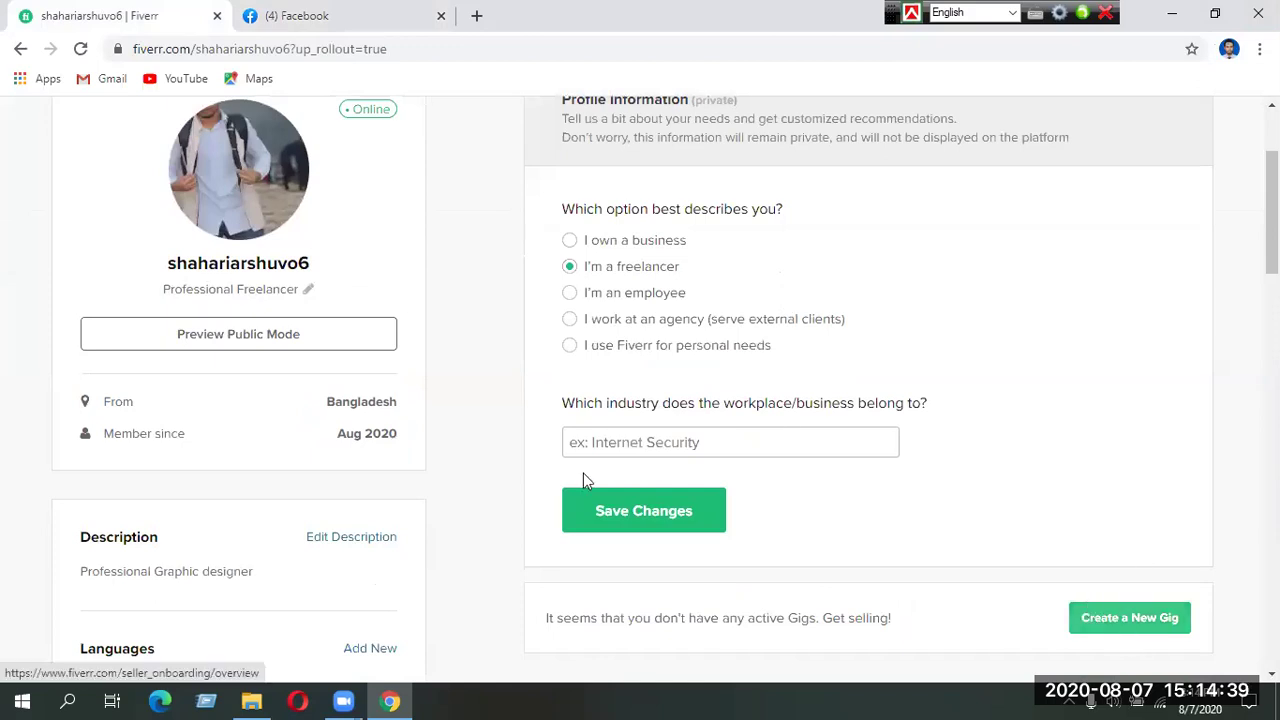
pyautogui.click(161, 341)
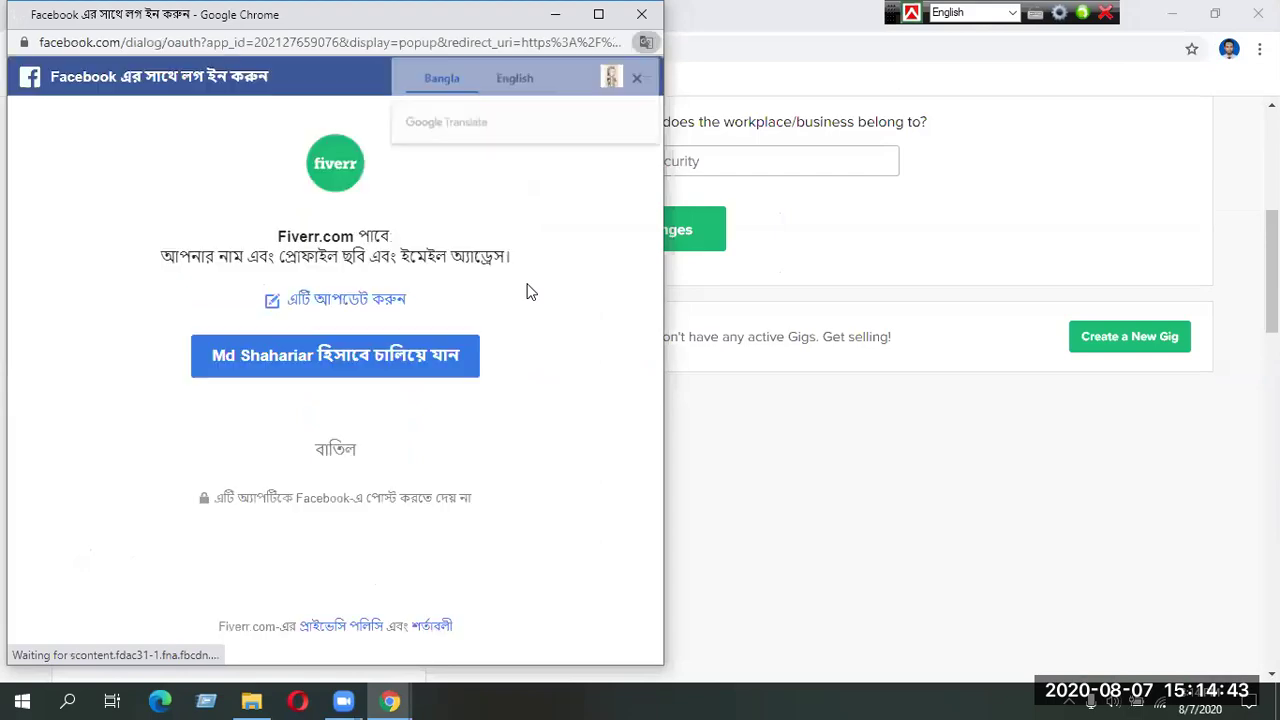
pyautogui.click(443, 374)
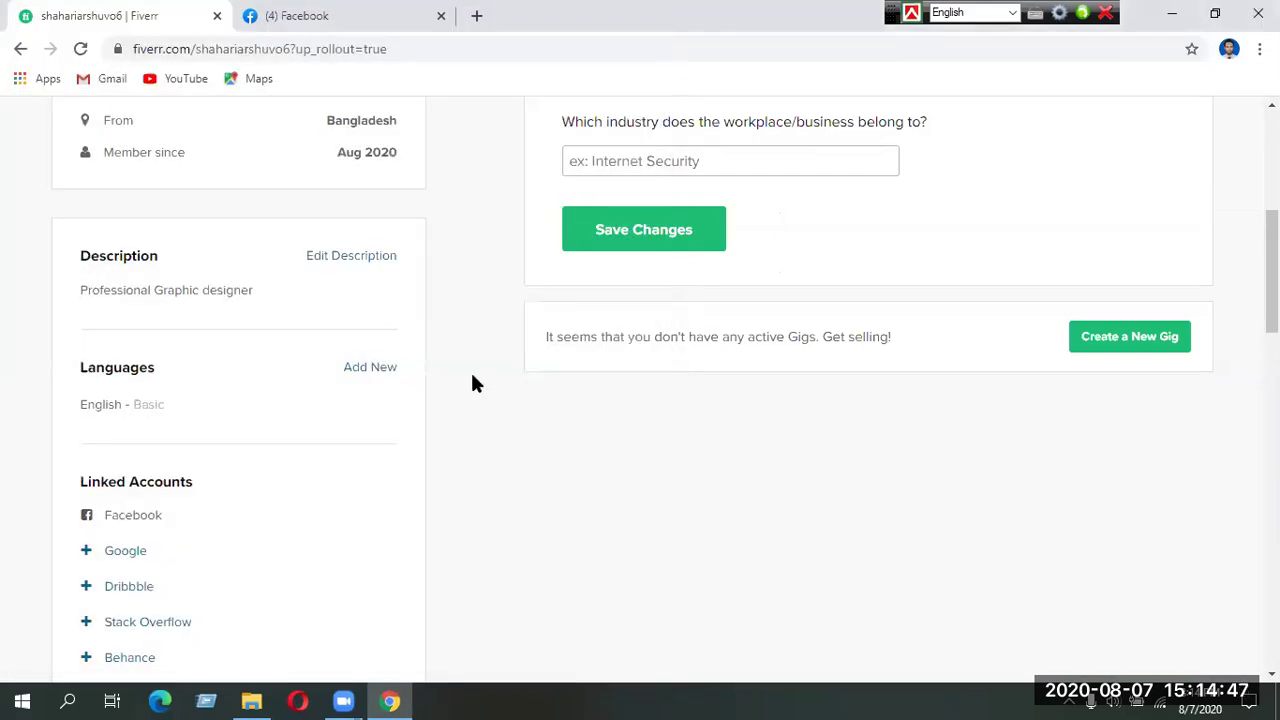
# Check the Linked Accounts list, then switch back to the Facebook feed.
pyautogui.scroll(-1, 400, 353)
pyautogui.scroll(-1, 400, 353)
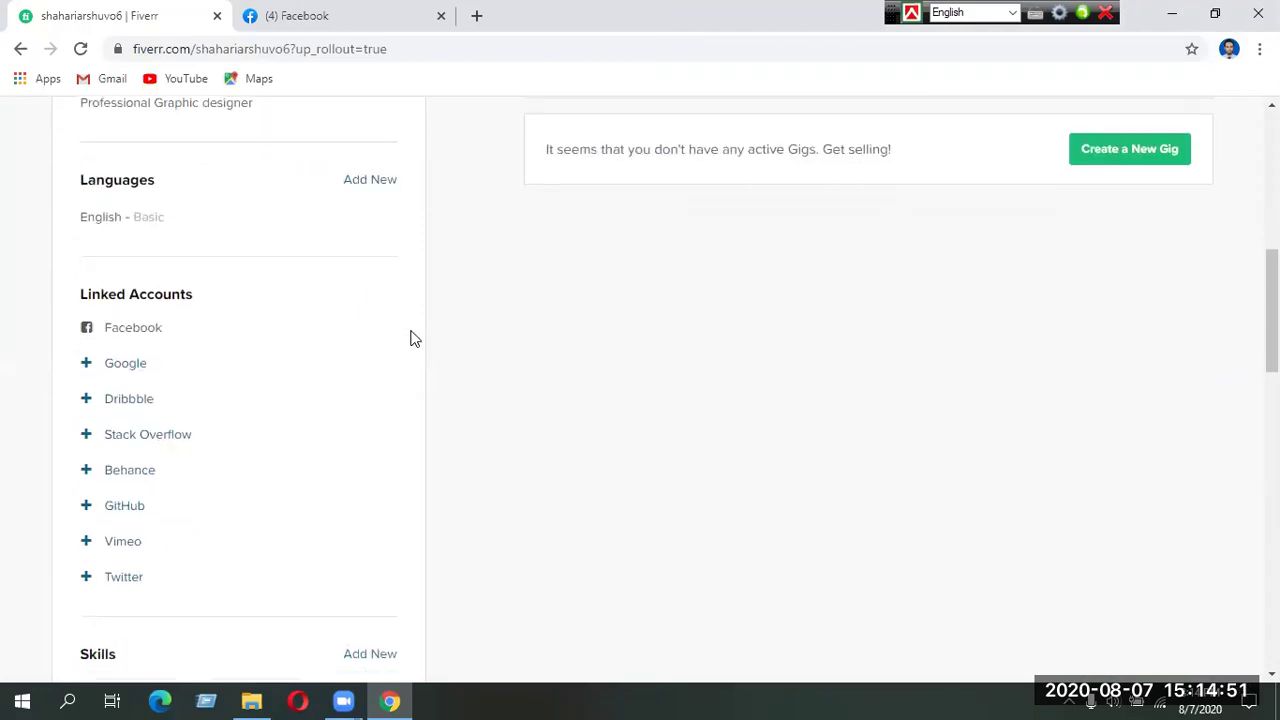
pyautogui.scroll(-4, 414, 338)
pyautogui.scroll(2, 414, 338)
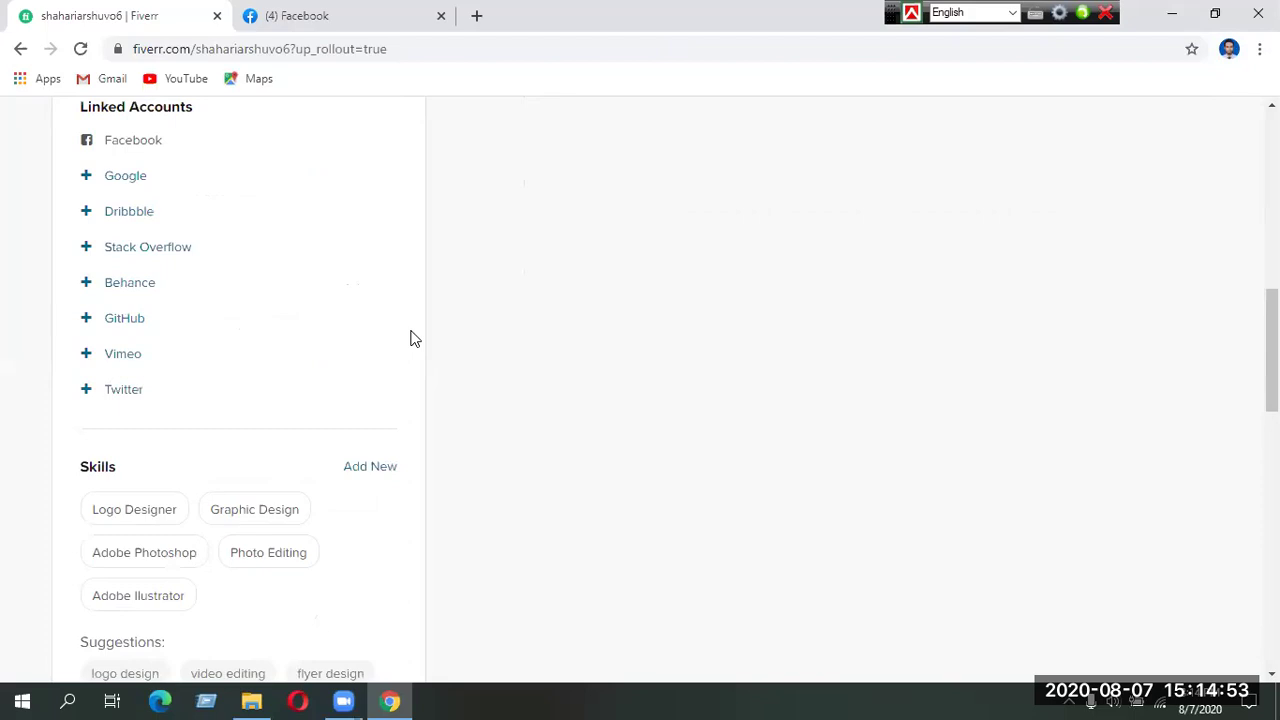
pyautogui.scroll(-1, 414, 338)
pyautogui.scroll(3, 414, 338)
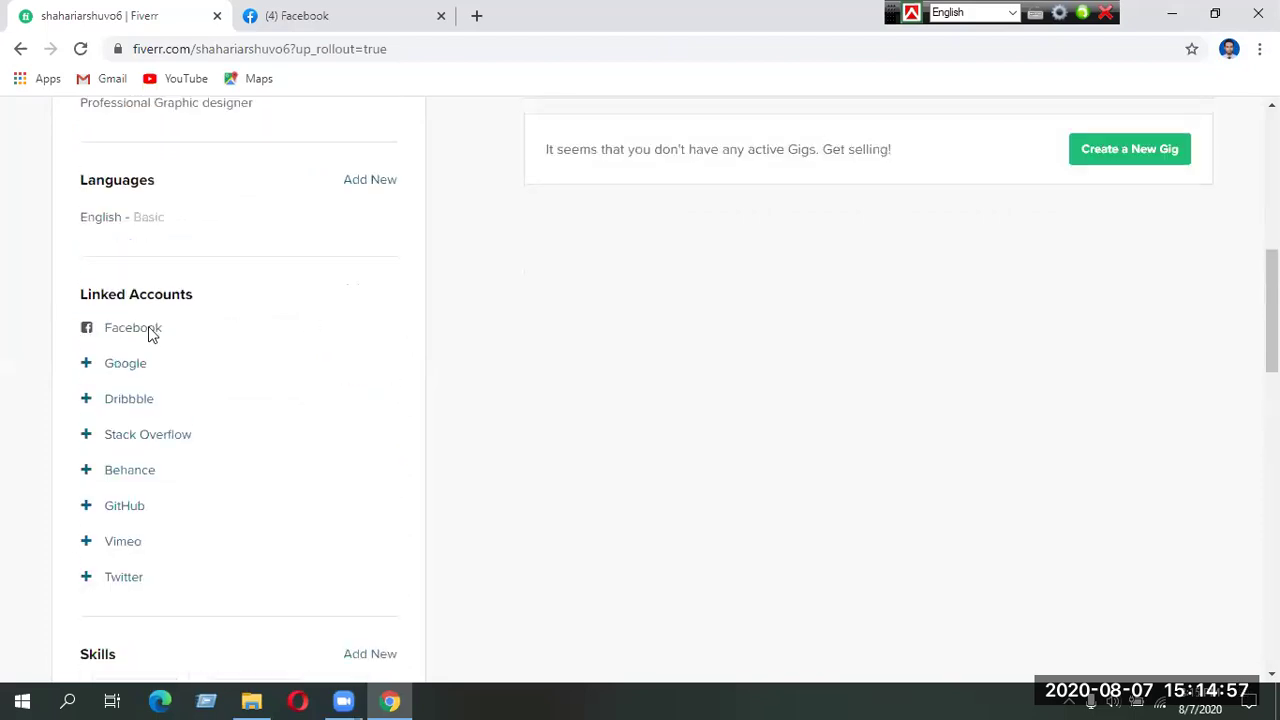
pyautogui.click(380, 22)
pyautogui.scroll(-3, 222, 88)
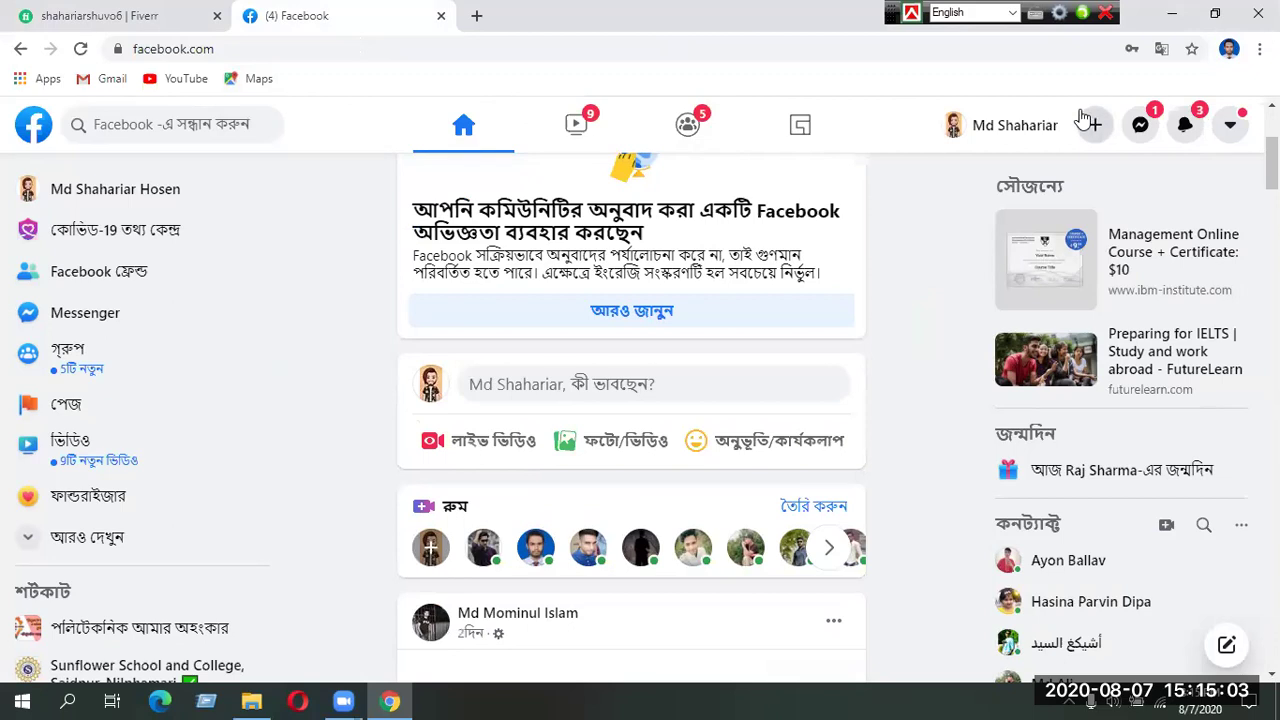
# Copy the address of your own Facebook profile page and return to the Fiverr tab.
pyautogui.click(955, 130)
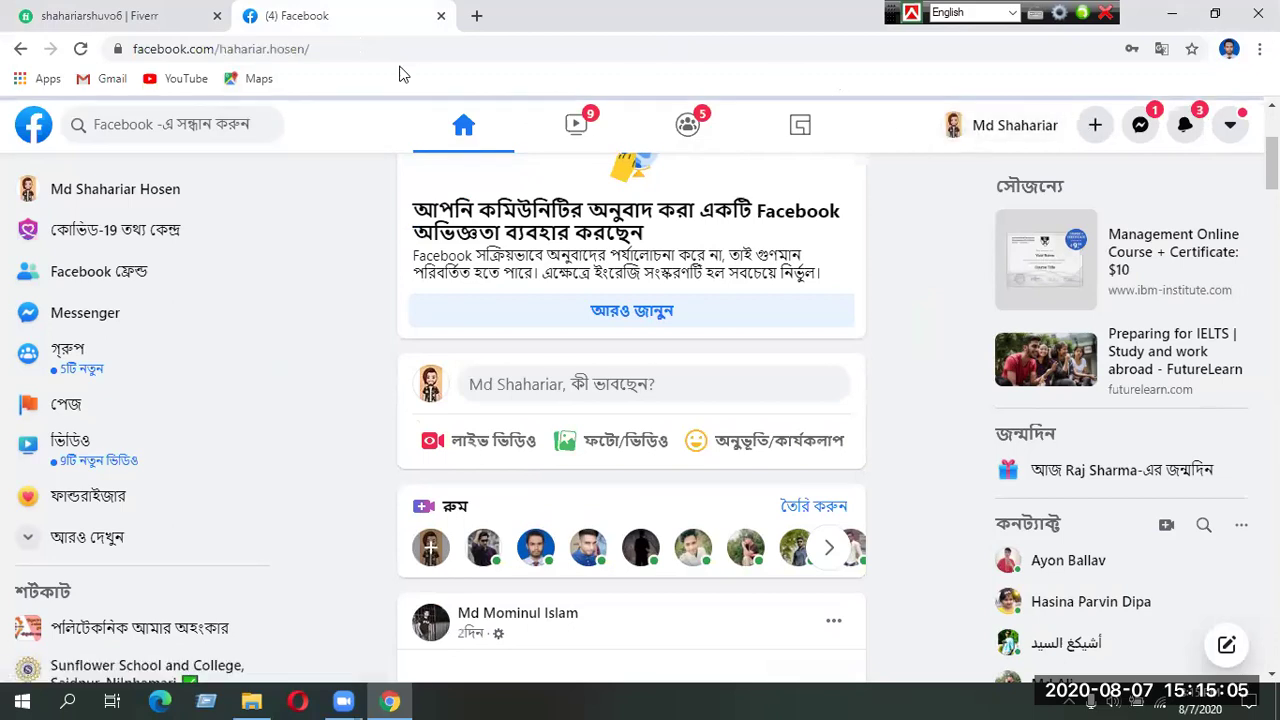
pyautogui.click(130, 58)
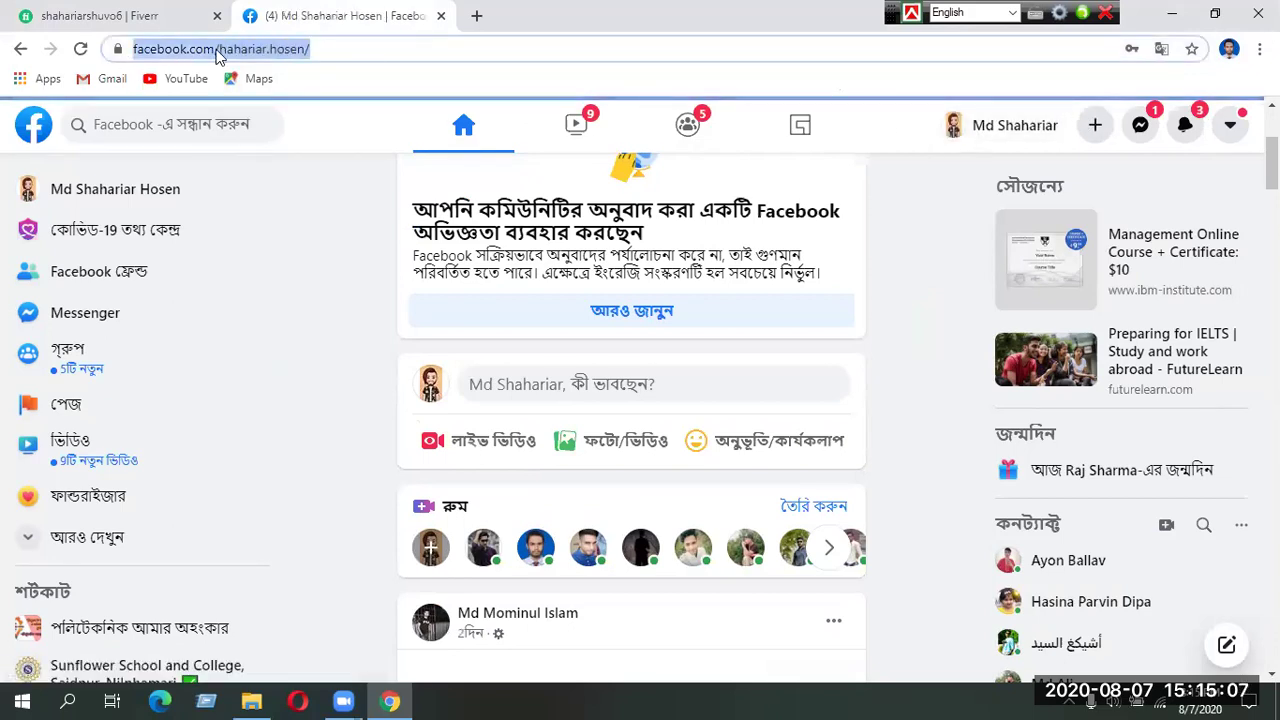
pyautogui.rightClick(219, 50)
pyautogui.click(280, 152)
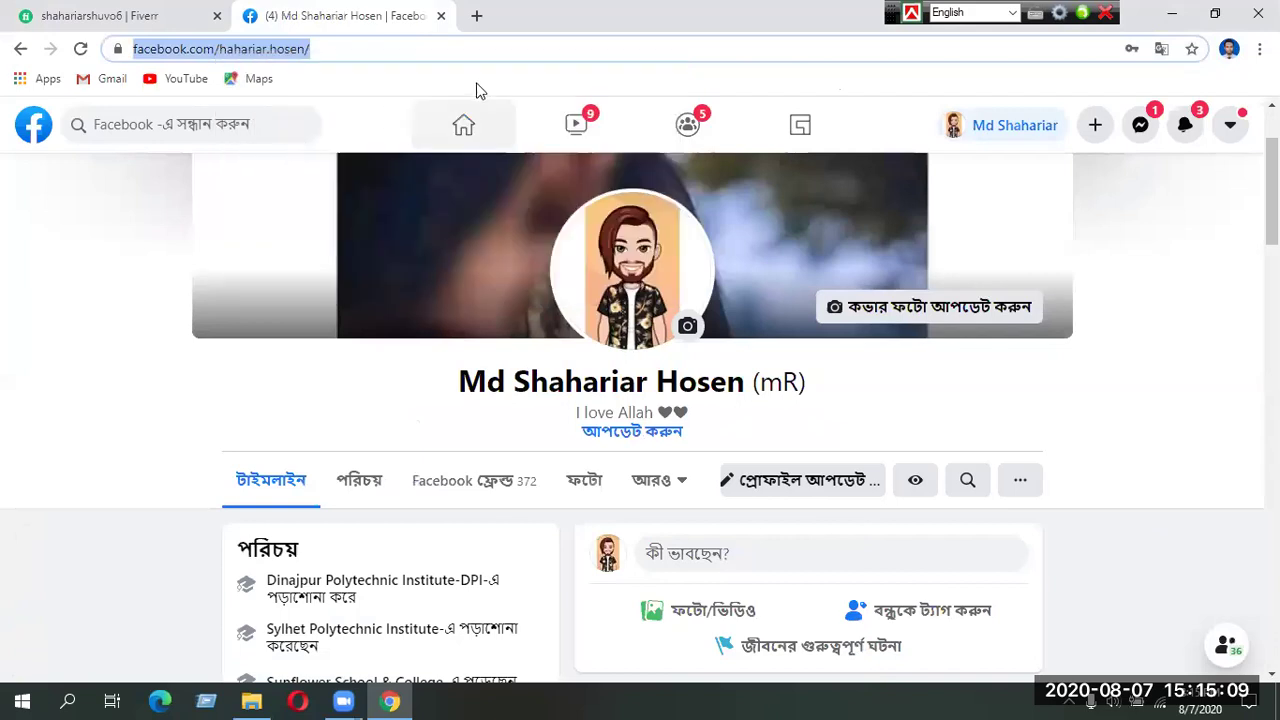
pyautogui.click(110, 16)
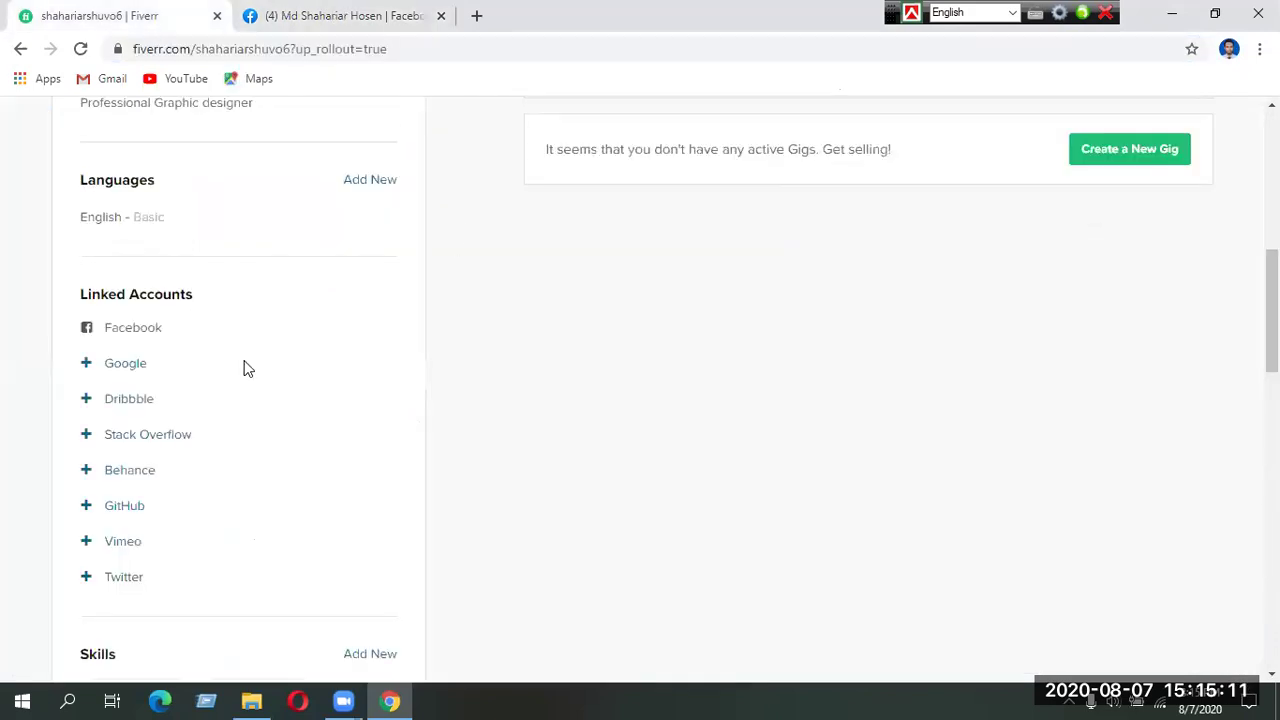
# Move through the selling overview, profile tips and Personal Info pages of seller onboarding.
pyautogui.scroll(-1, 475, 350)
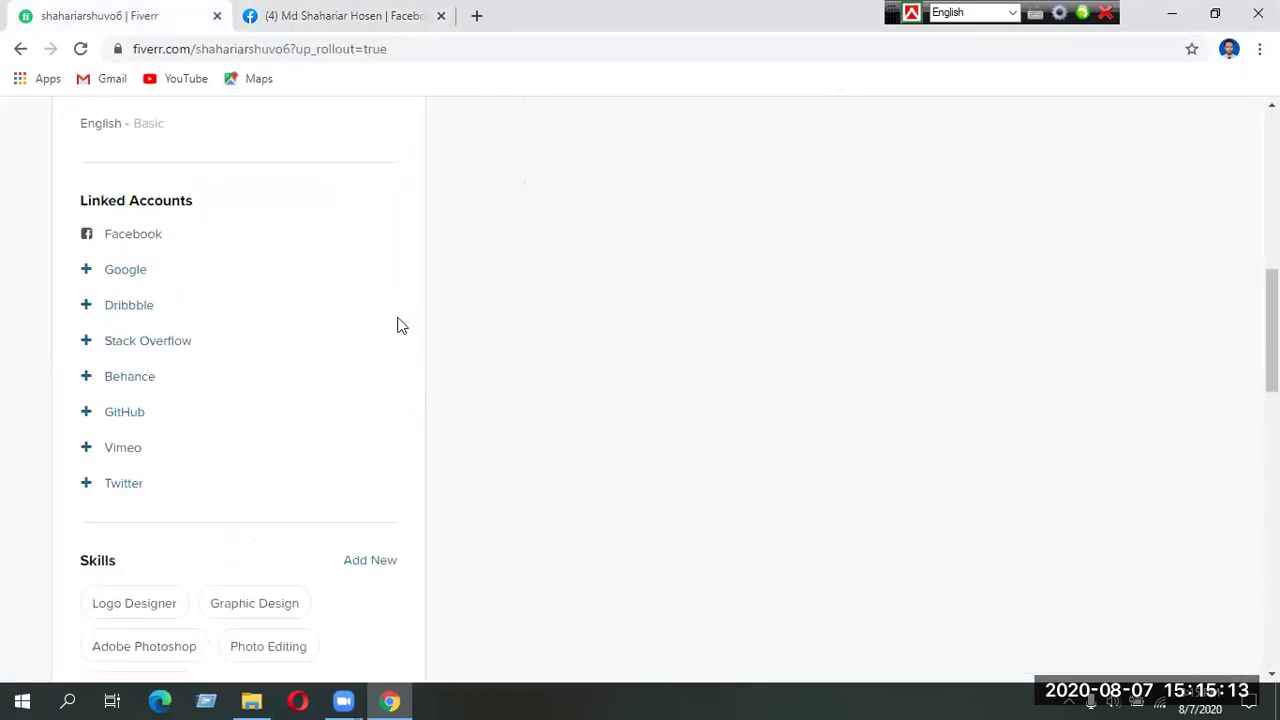
pyautogui.scroll(-1, 395, 324)
pyautogui.scroll(2, 390, 324)
pyautogui.click(1117, 155)
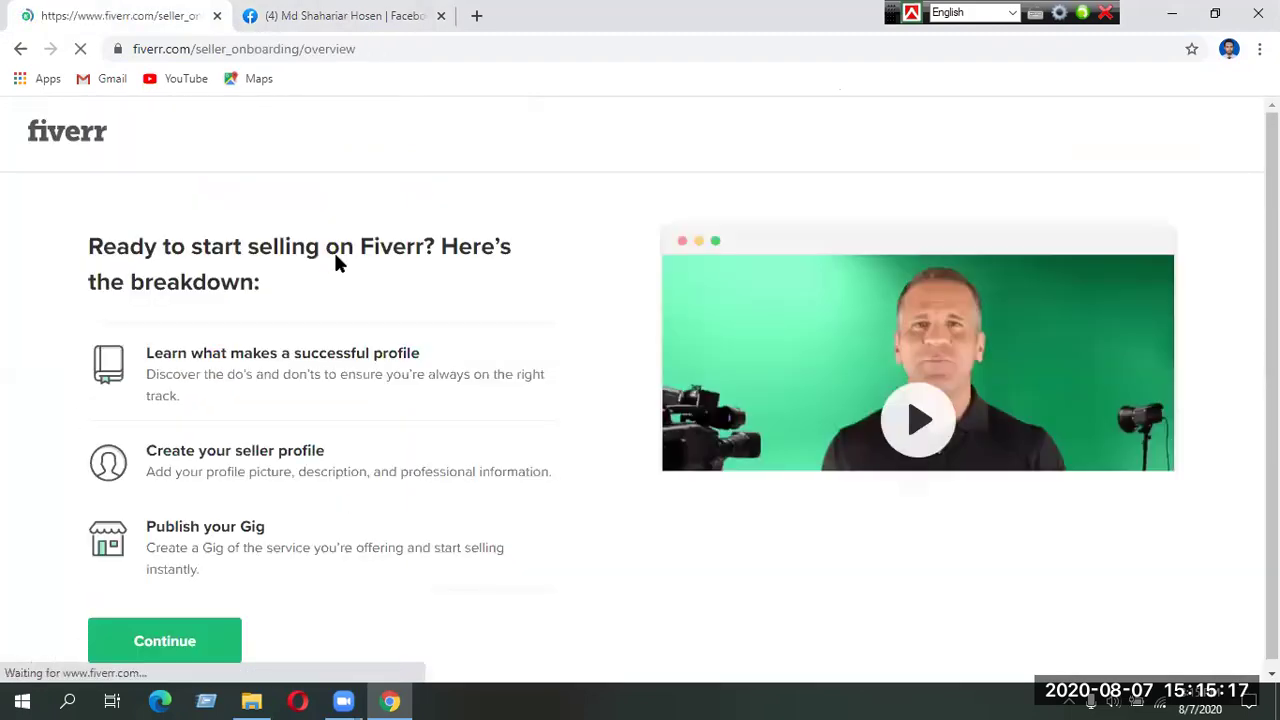
pyautogui.click(225, 632)
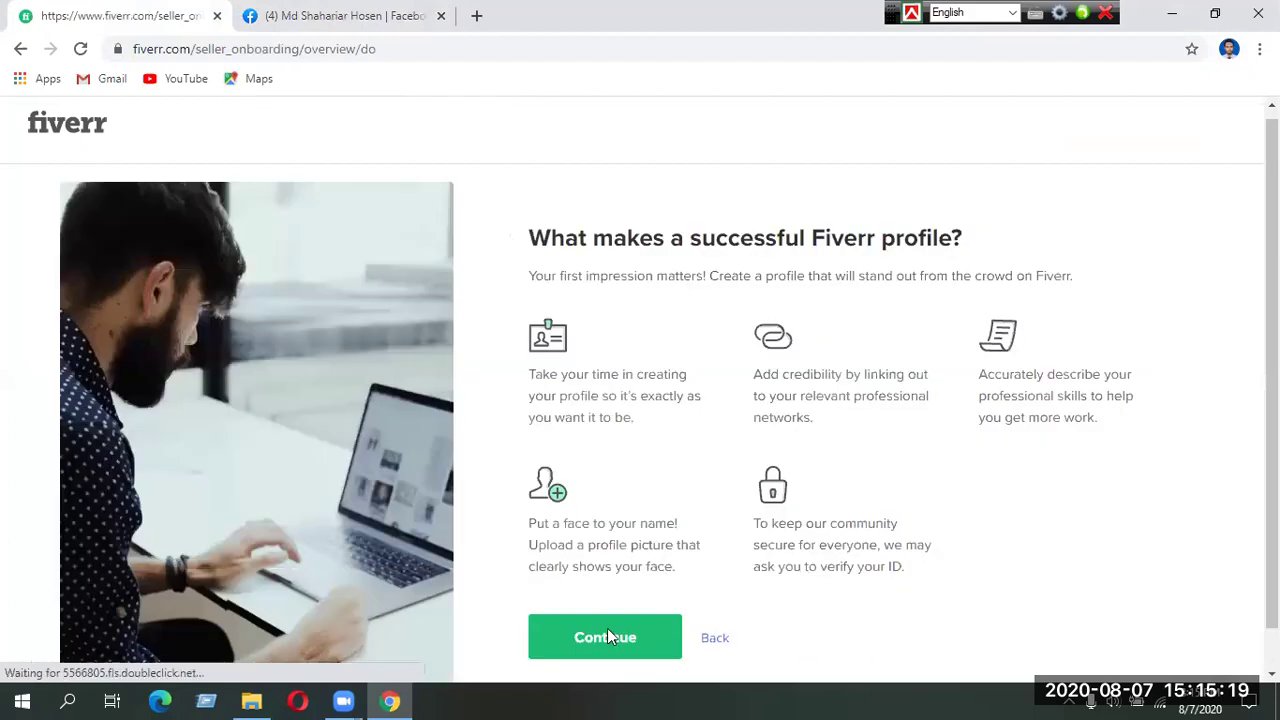
pyautogui.click(607, 630)
pyautogui.click(636, 634)
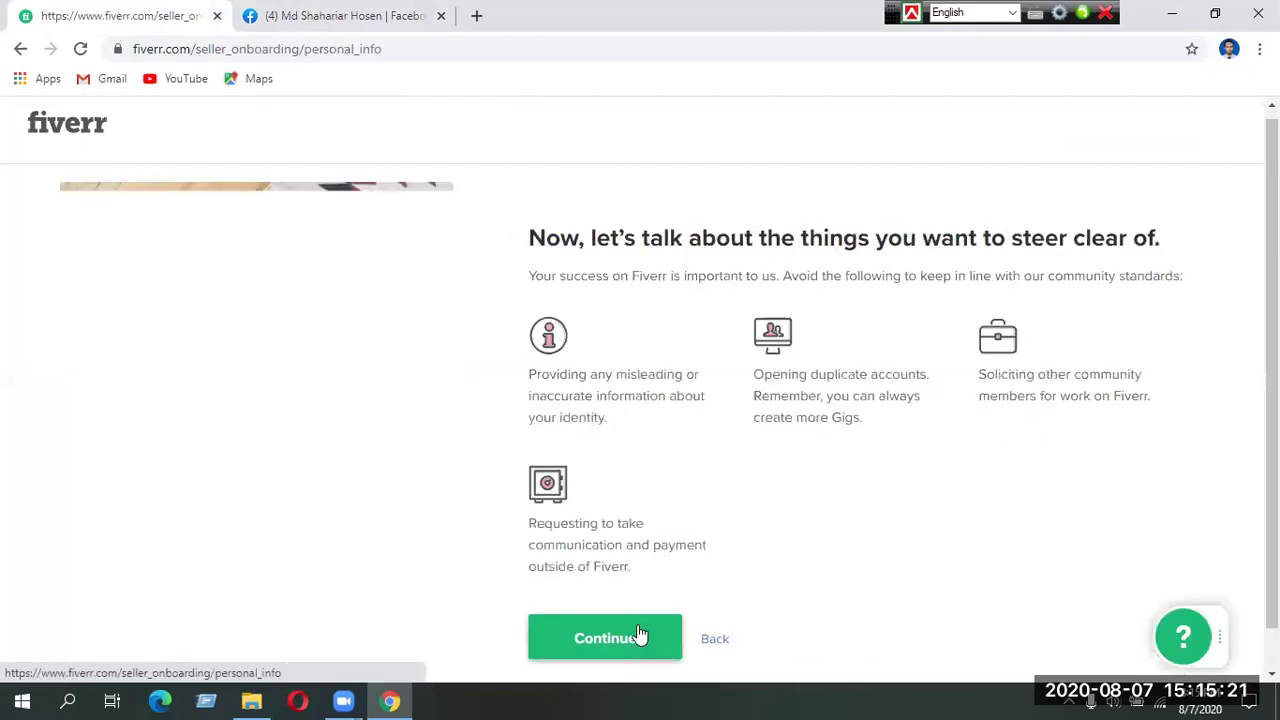
pyautogui.scroll(-4, 563, 340)
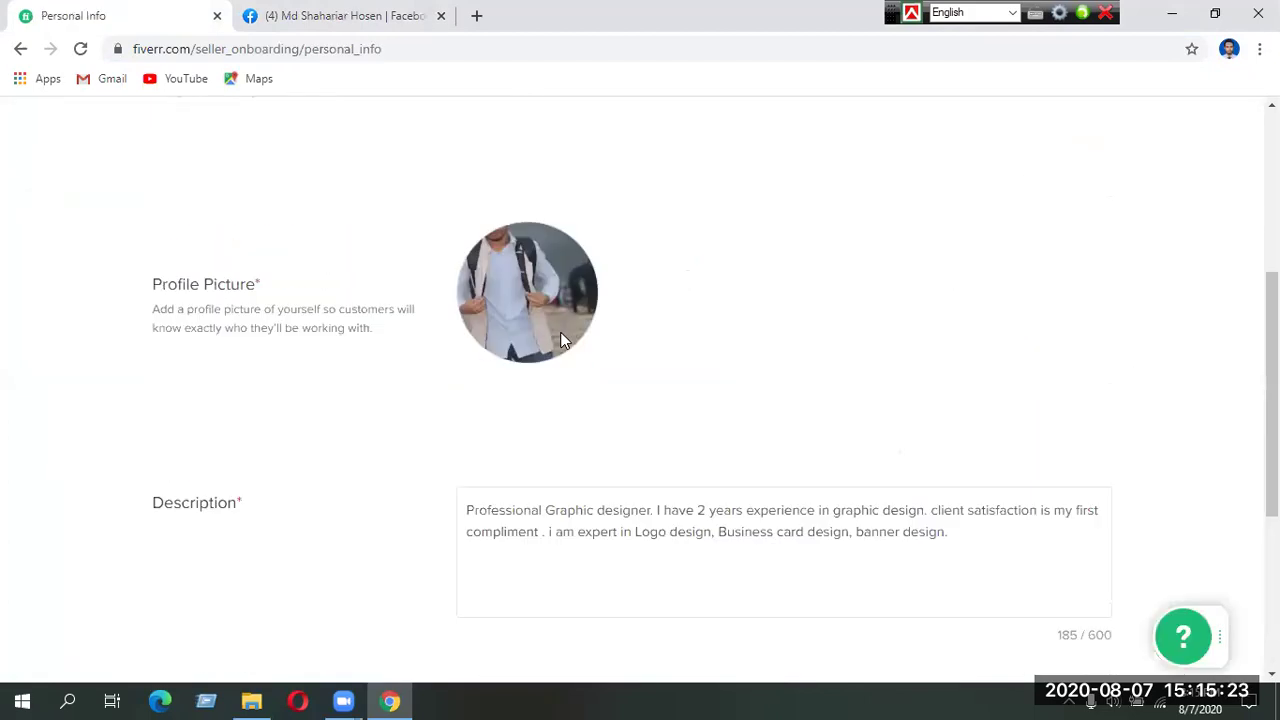
pyautogui.scroll(-3, 563, 340)
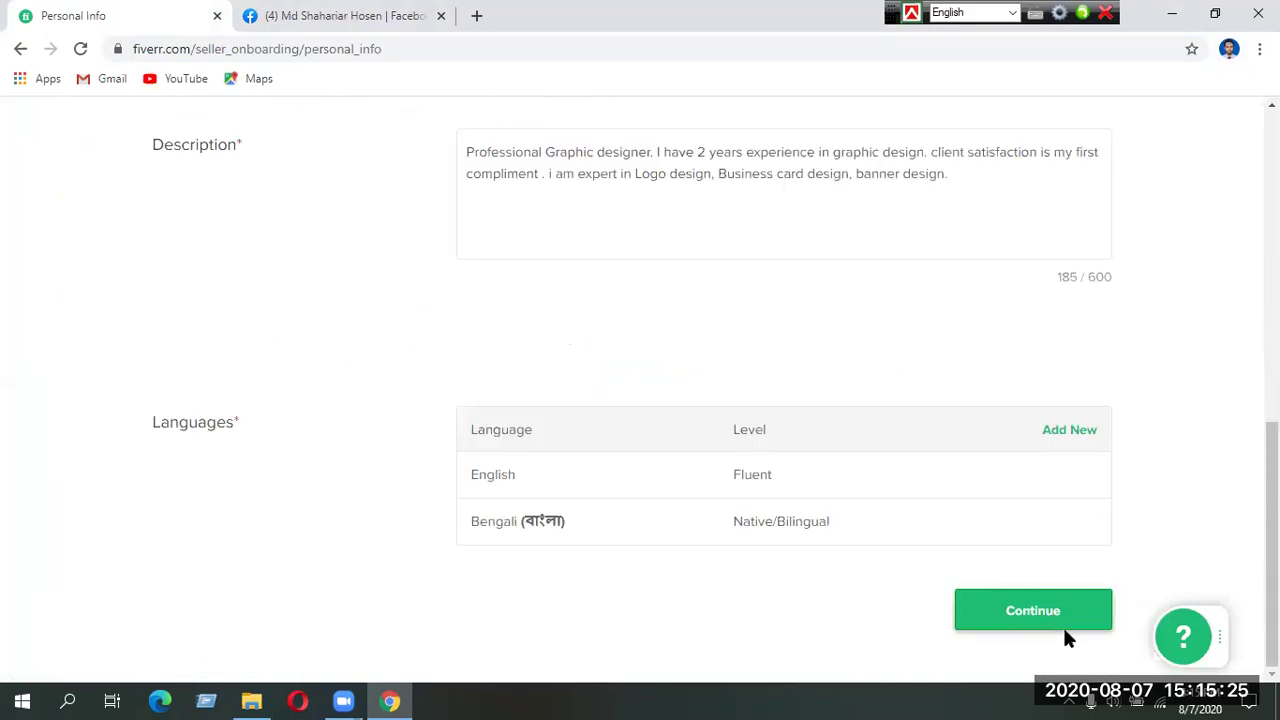
pyautogui.click(1063, 627)
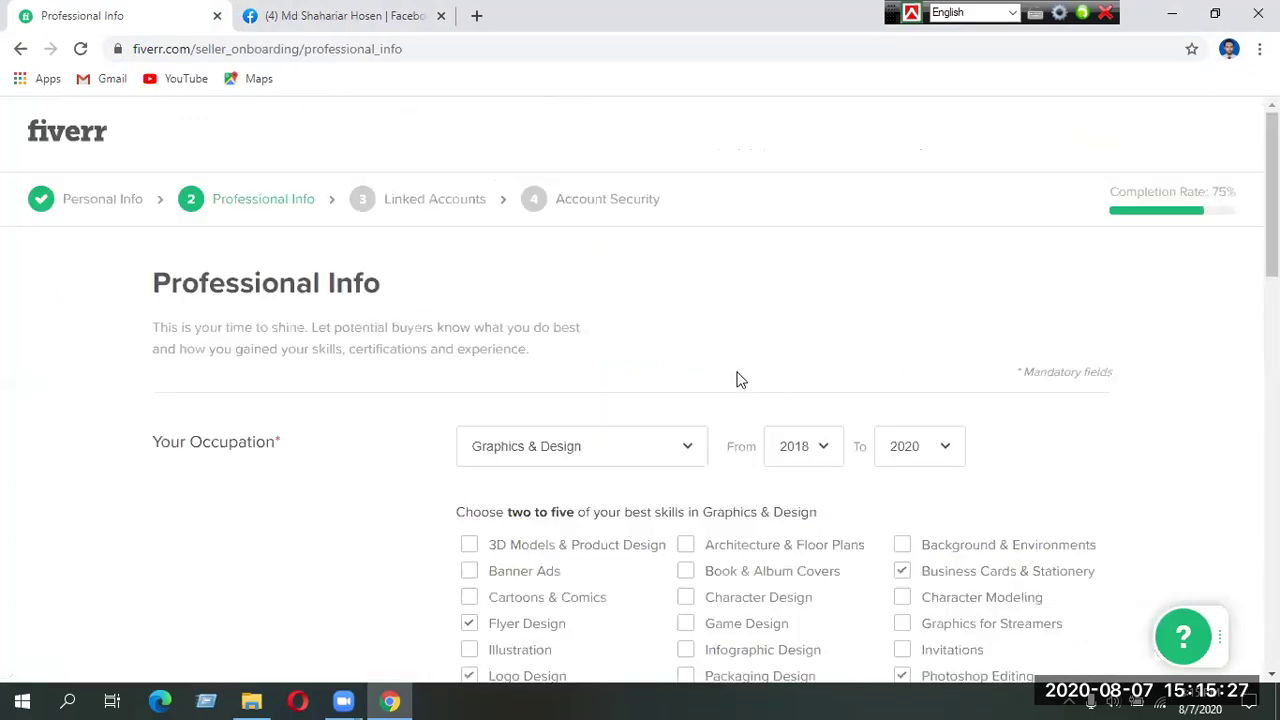
# Paste the Facebook profile link as the personal website and save Professional Info.
pyautogui.scroll(-4, 737, 377)
pyautogui.scroll(-6, 821, 410)
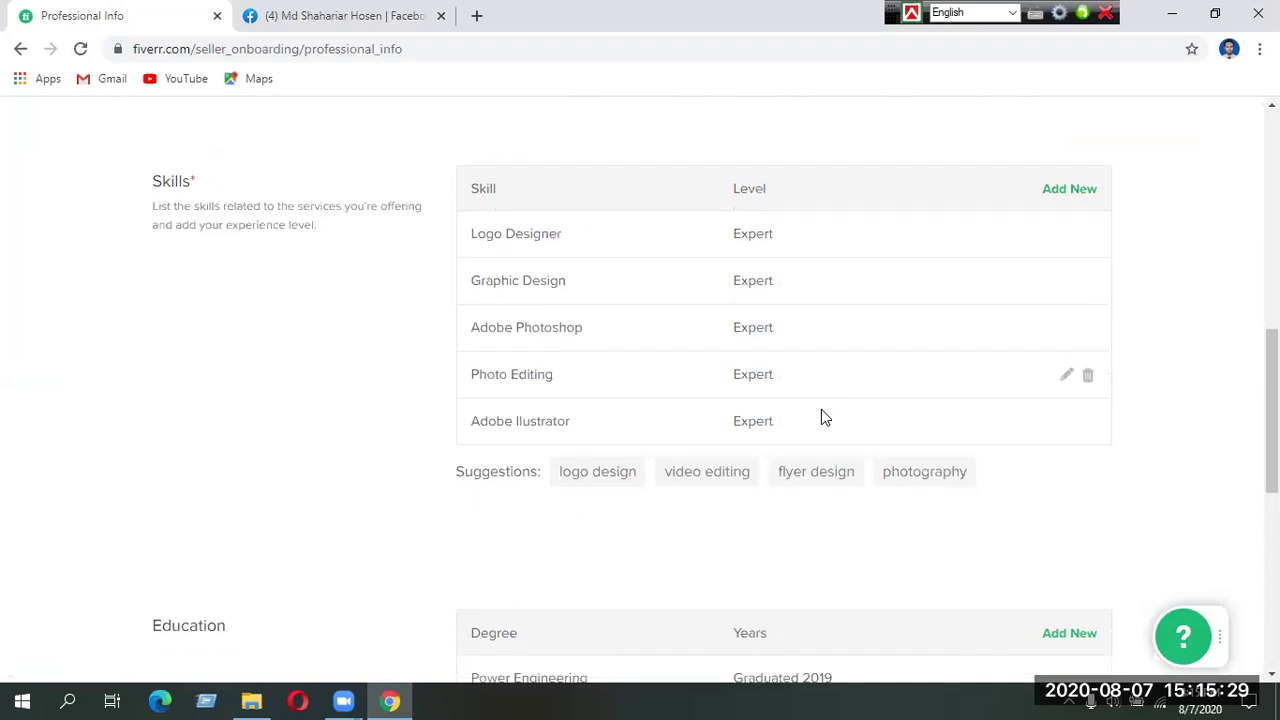
pyautogui.scroll(-4, 821, 417)
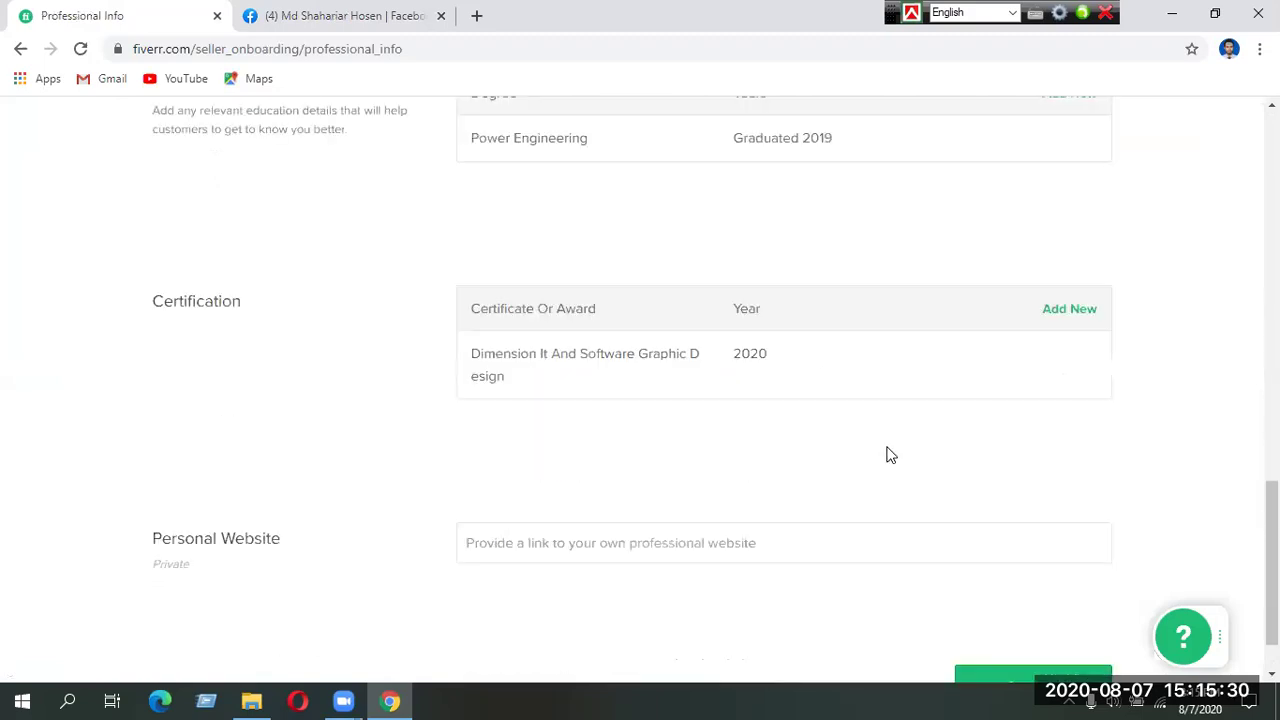
pyautogui.rightClick(611, 539)
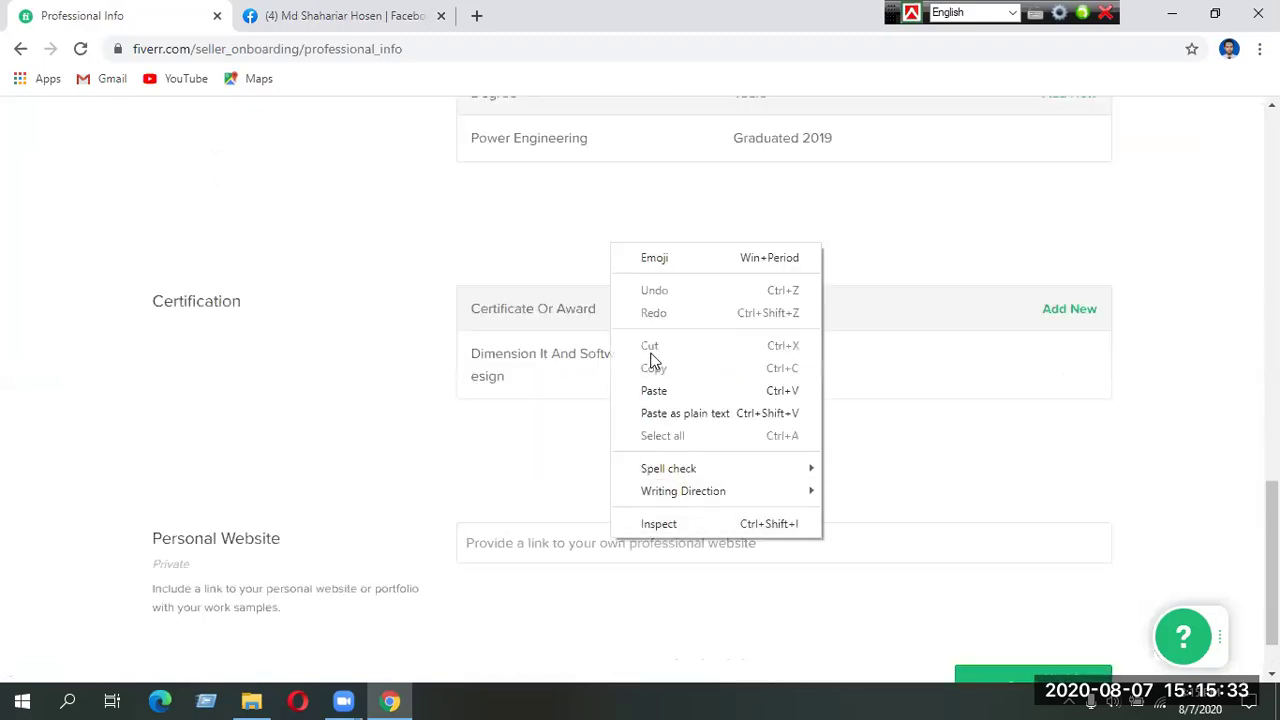
pyautogui.click(655, 389)
pyautogui.click(1059, 668)
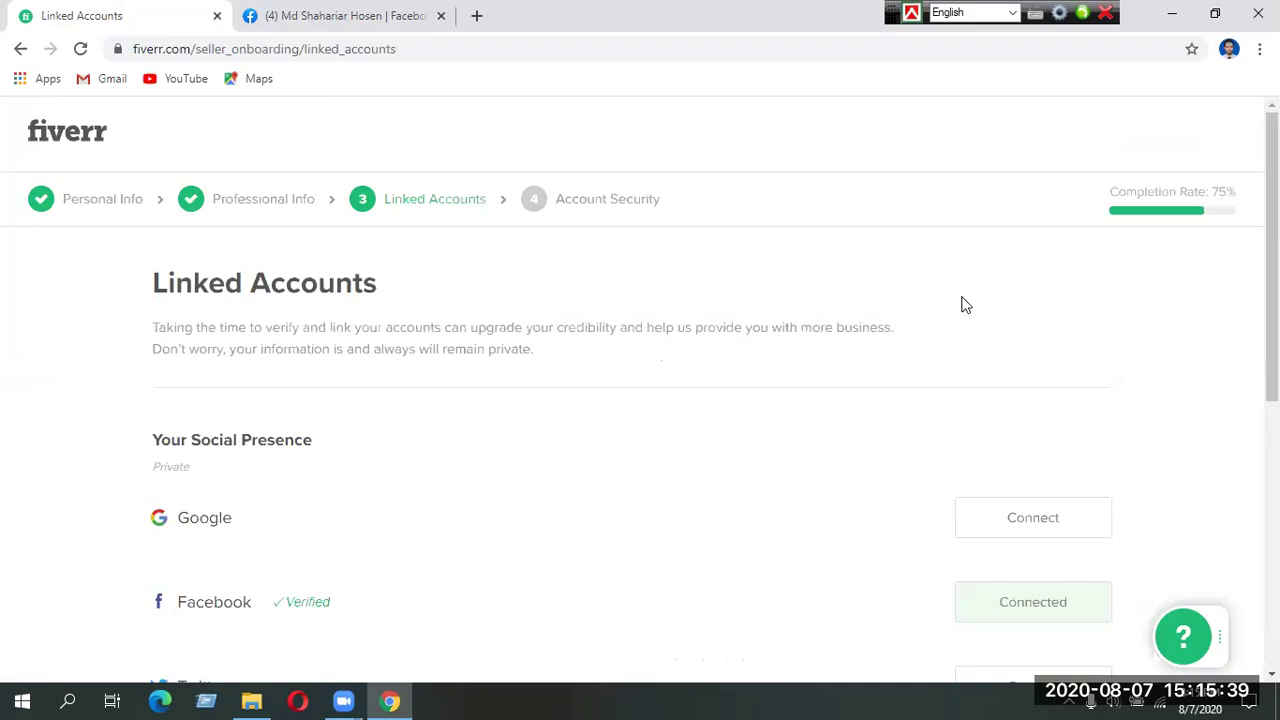
# Pass Linked Accounts and Account Security, finish onboarding and dismiss the All Done notice.
pyautogui.scroll(-3, 611, 354)
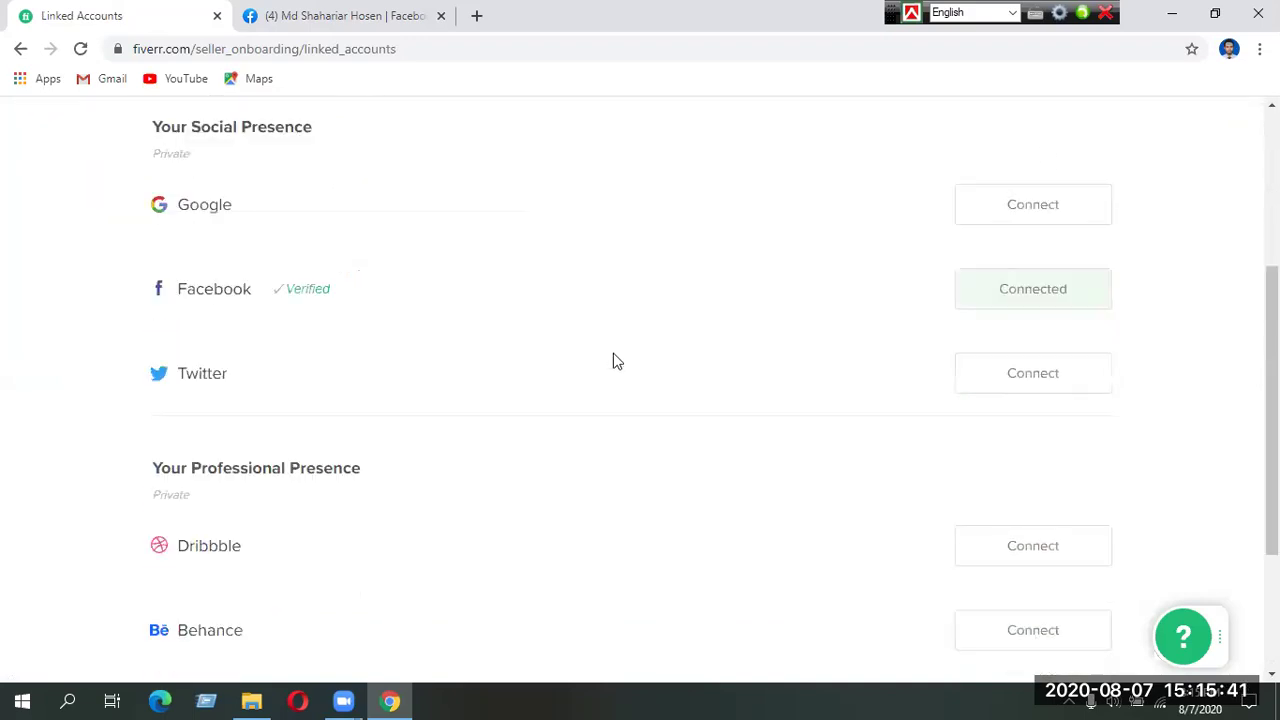
pyautogui.scroll(-2, 615, 361)
pyautogui.click(984, 588)
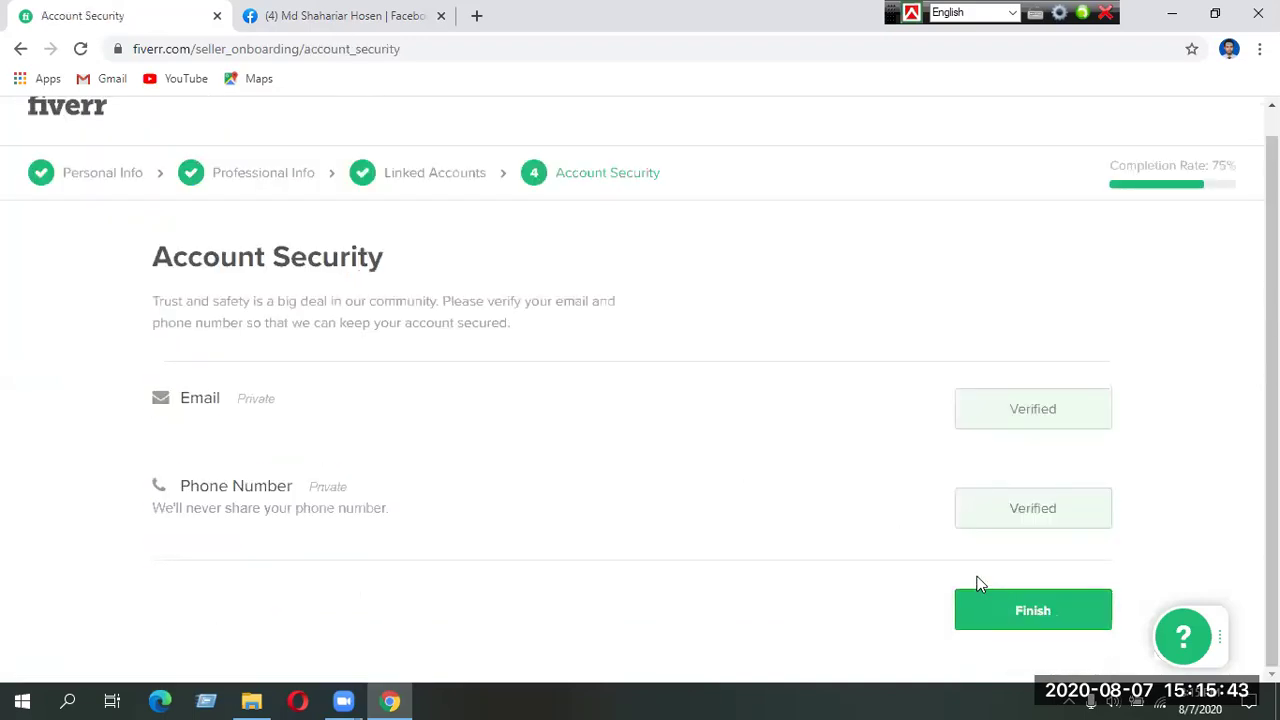
pyautogui.click(1030, 609)
pyautogui.click(651, 639)
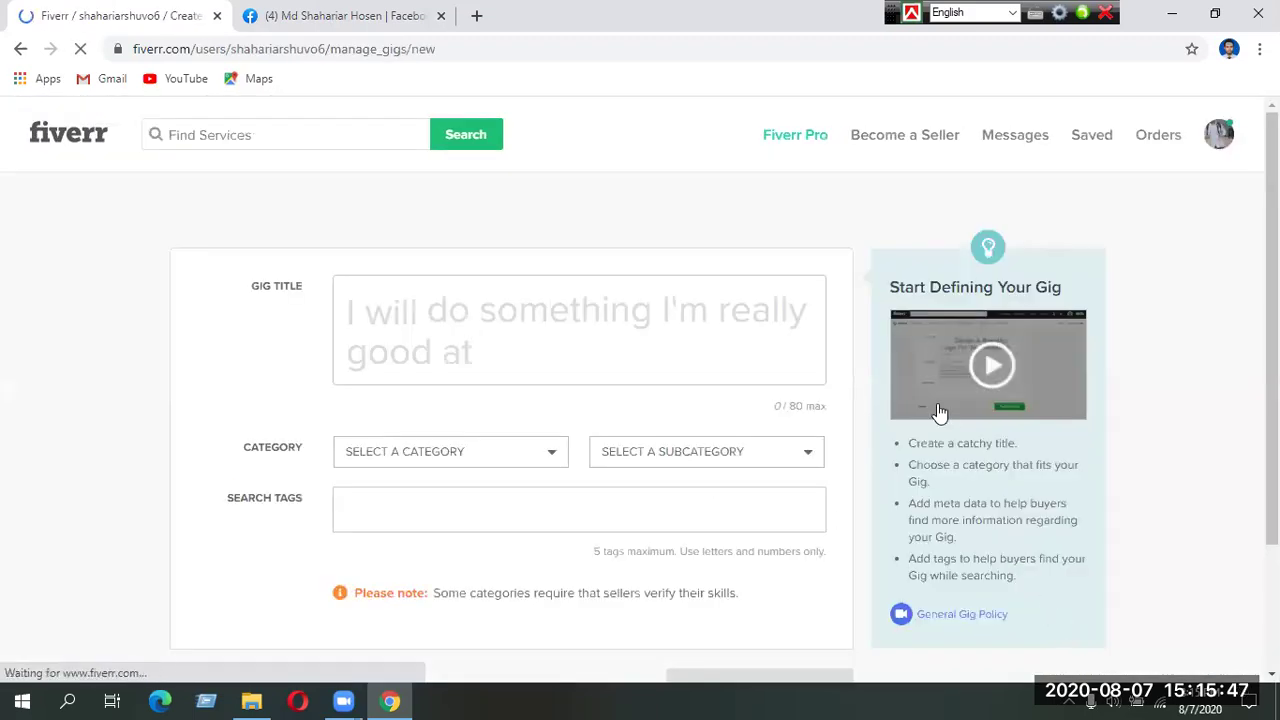
# Enter 'I will create' as the gig title, then leave for the Fiverr home page.
pyautogui.click(816, 393)
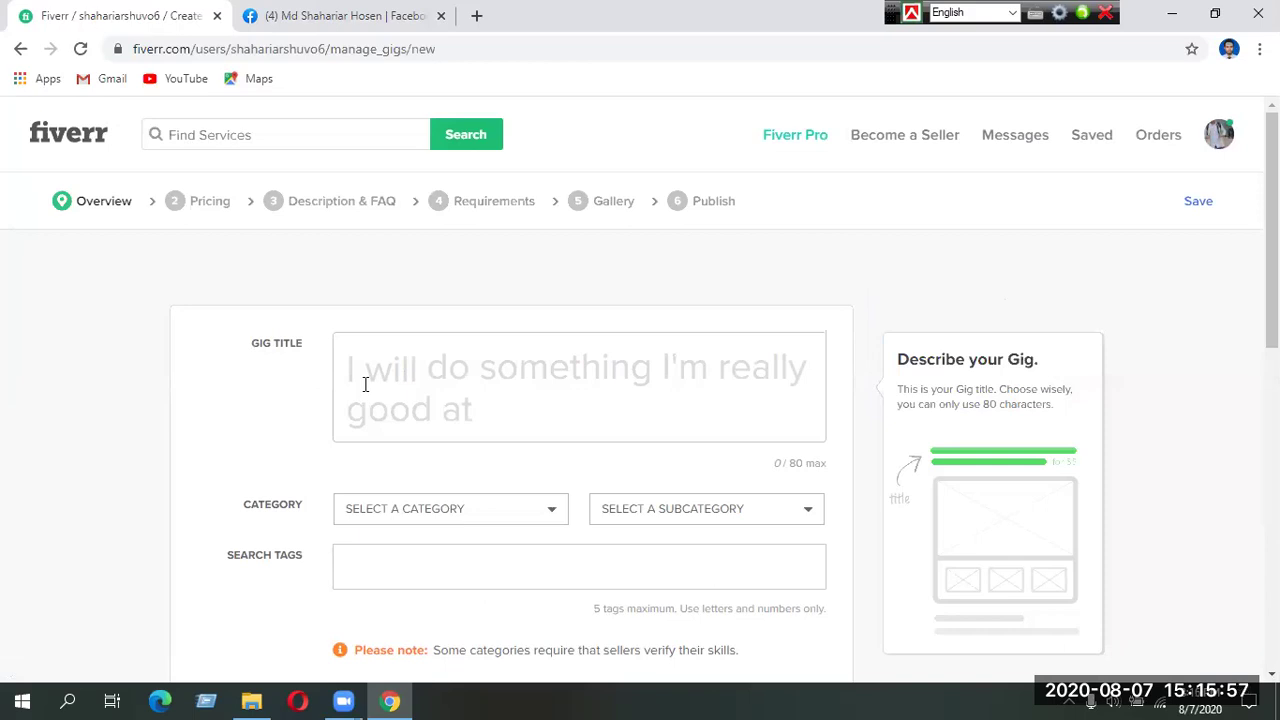
pyautogui.click(398, 204)
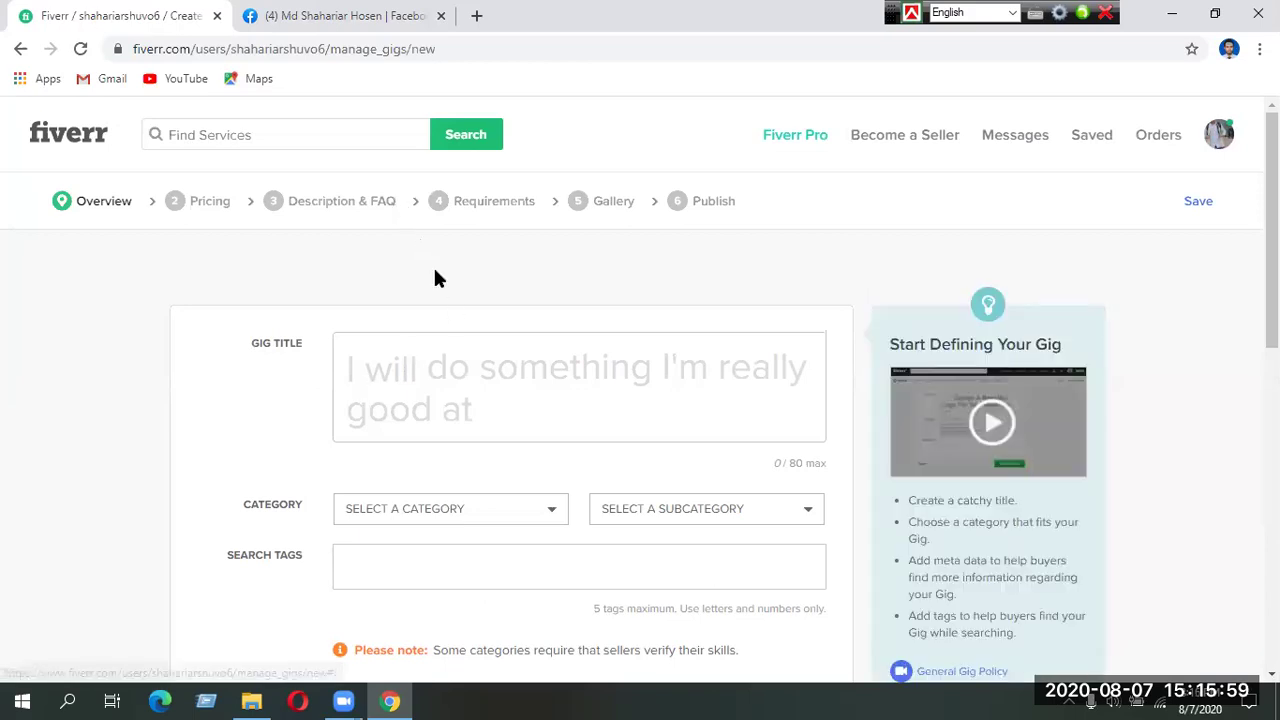
pyautogui.click(565, 380)
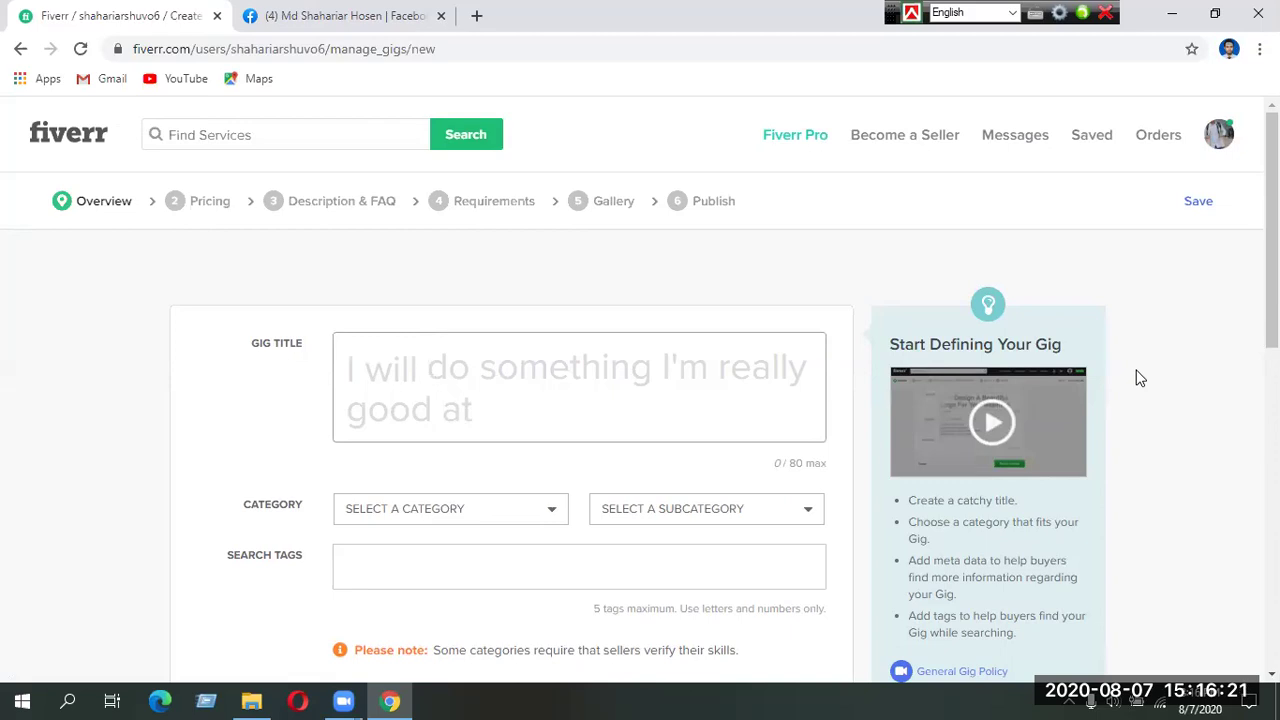
pyautogui.write('crat')
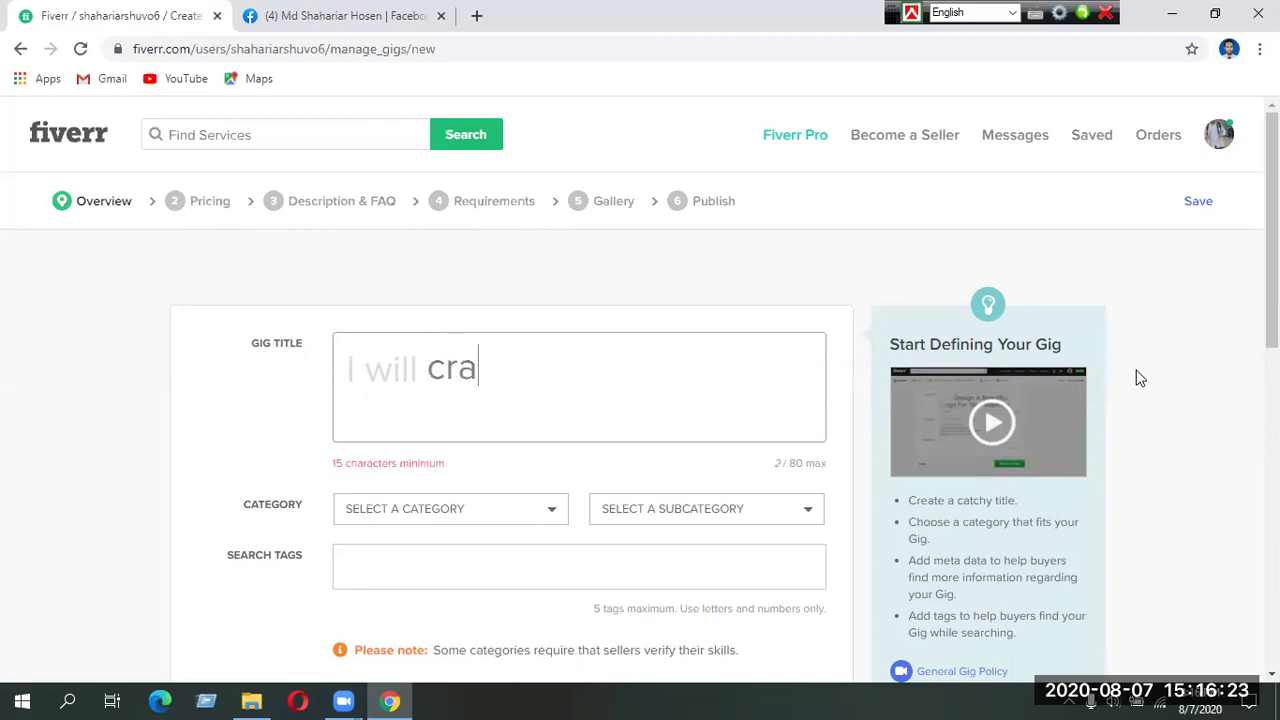
pyautogui.press('BackSpace')
pyautogui.press('BackSpace')
pyautogui.press('BackSpace')
pyautogui.write('reate')
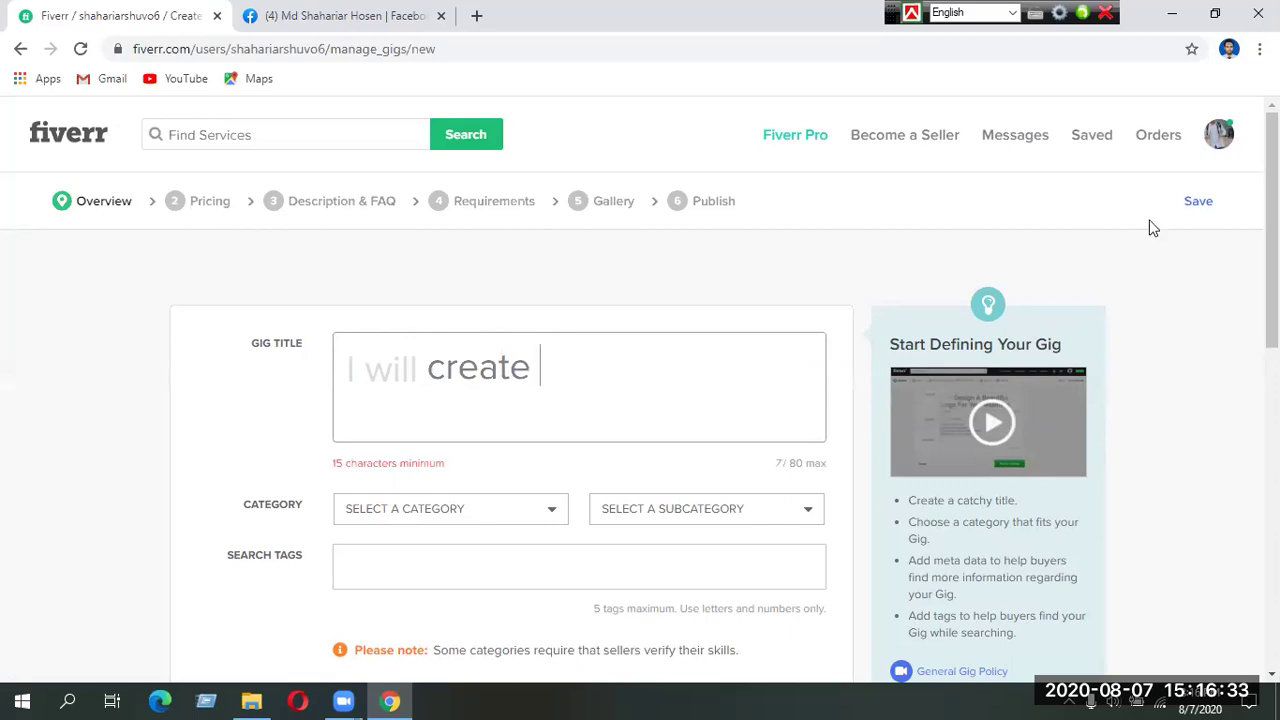
pyautogui.click(50, 138)
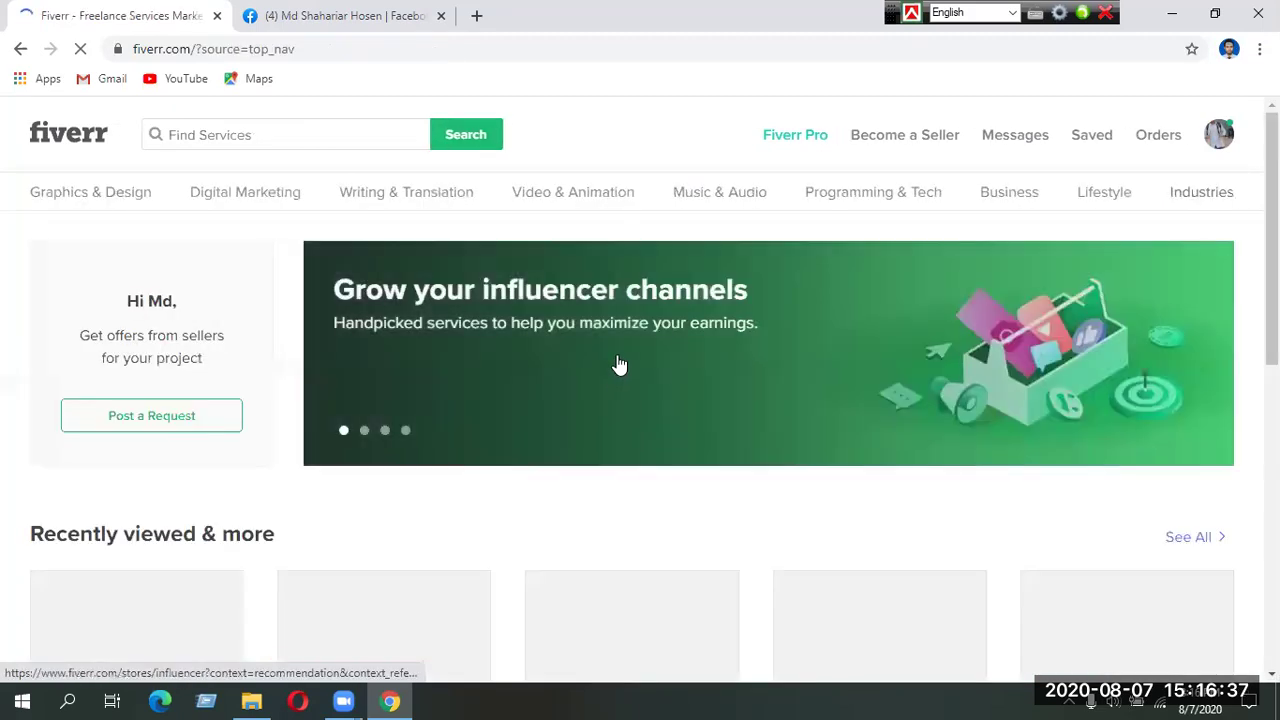
# Browse the minimalist custom logo gig, open the Fiverr home page in a new tab, and return to the gig form.
pyautogui.scroll(-4, 528, 452)
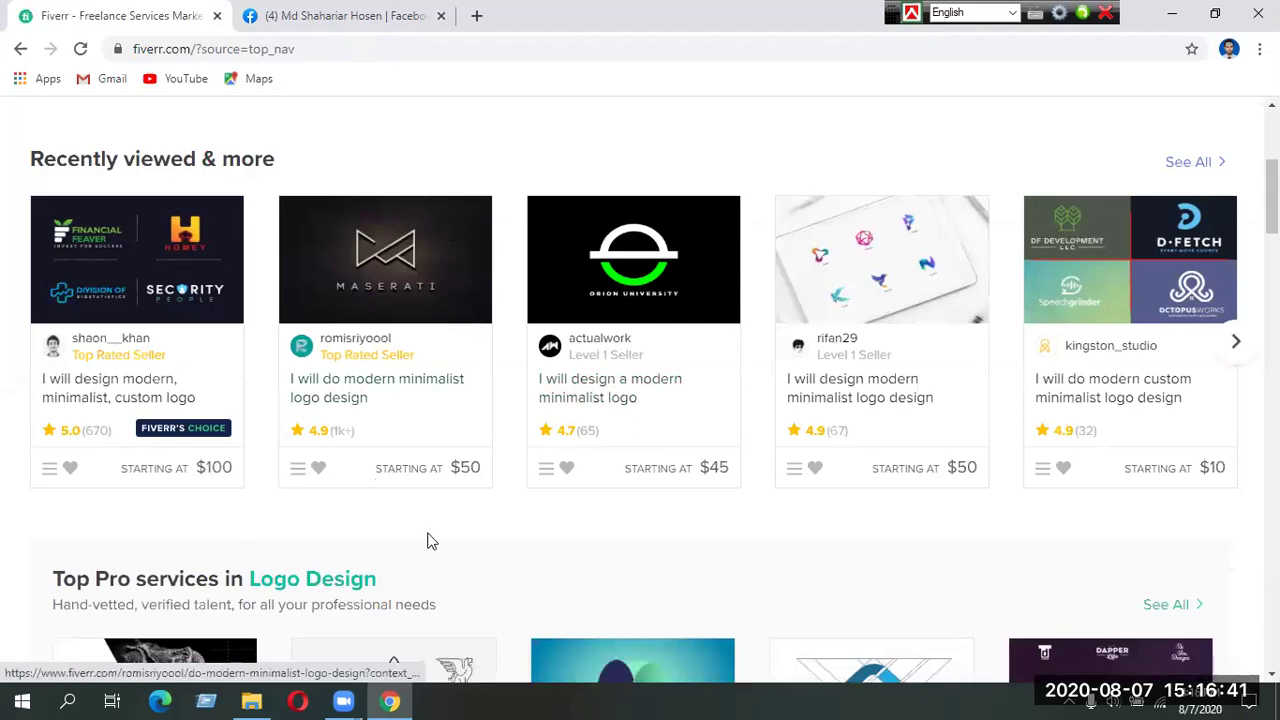
pyautogui.click(143, 397)
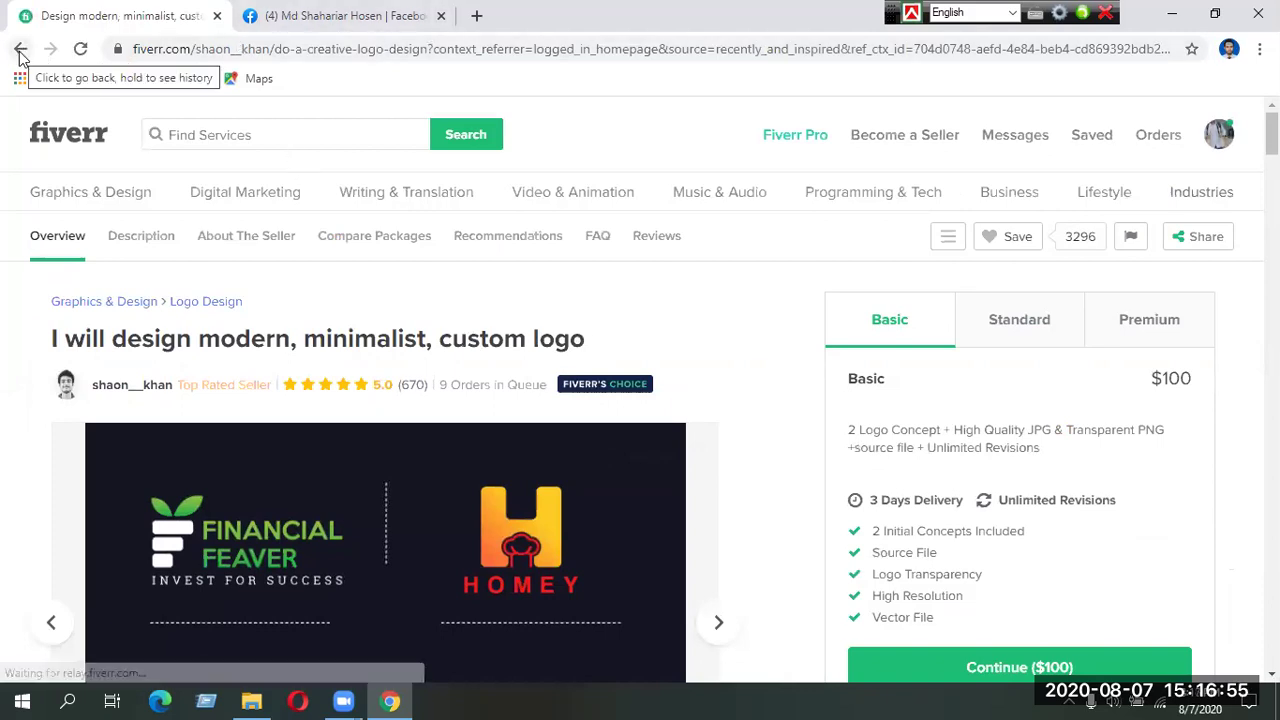
pyautogui.rightClick(98, 140)
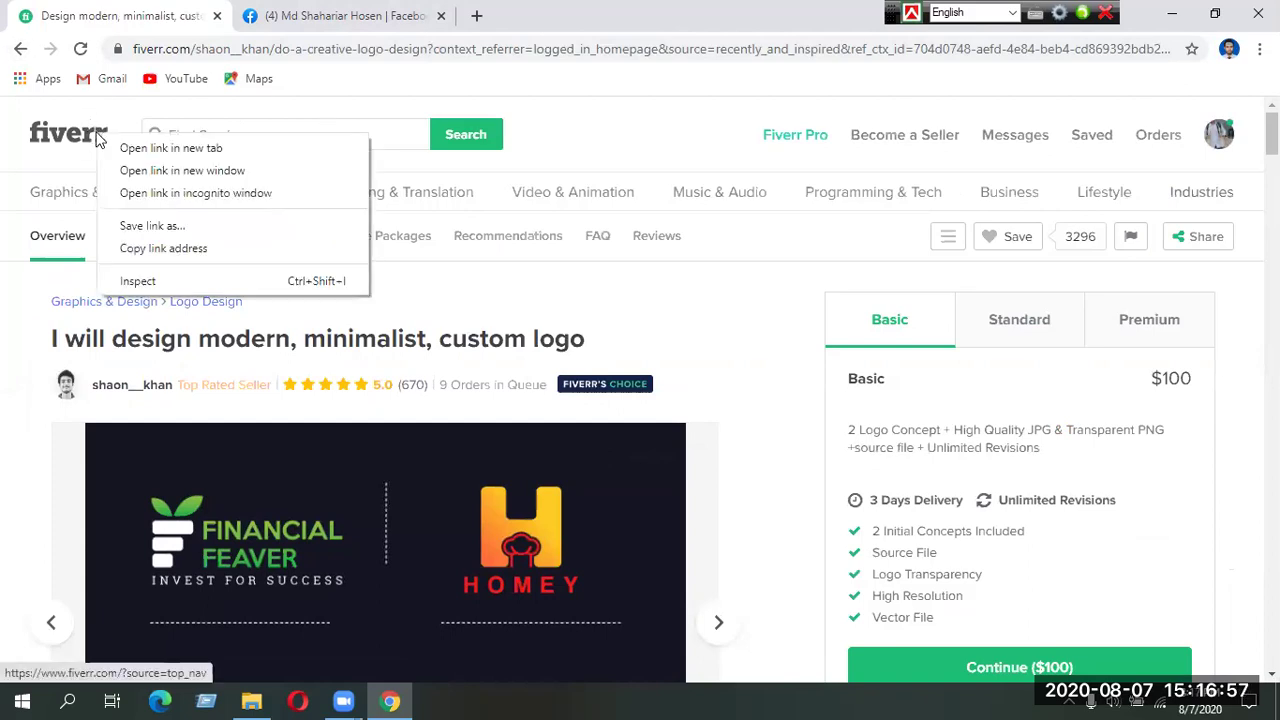
pyautogui.click(131, 148)
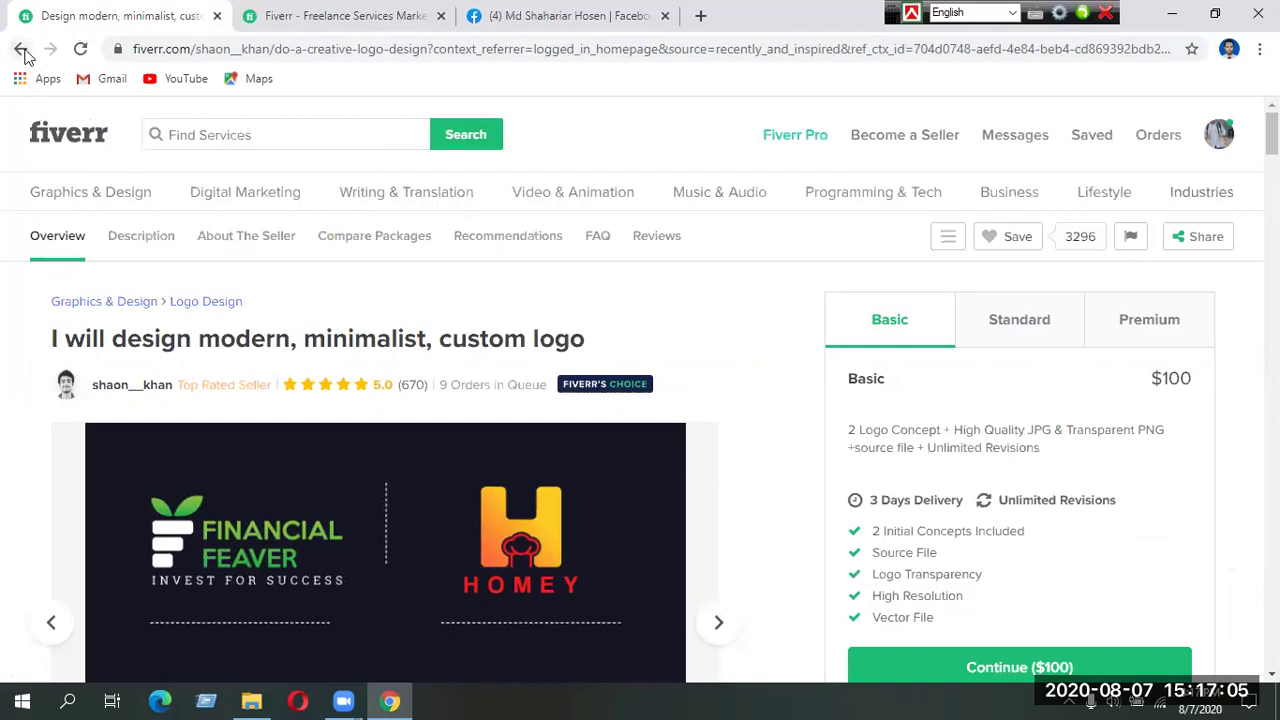
pyautogui.click(21, 49)
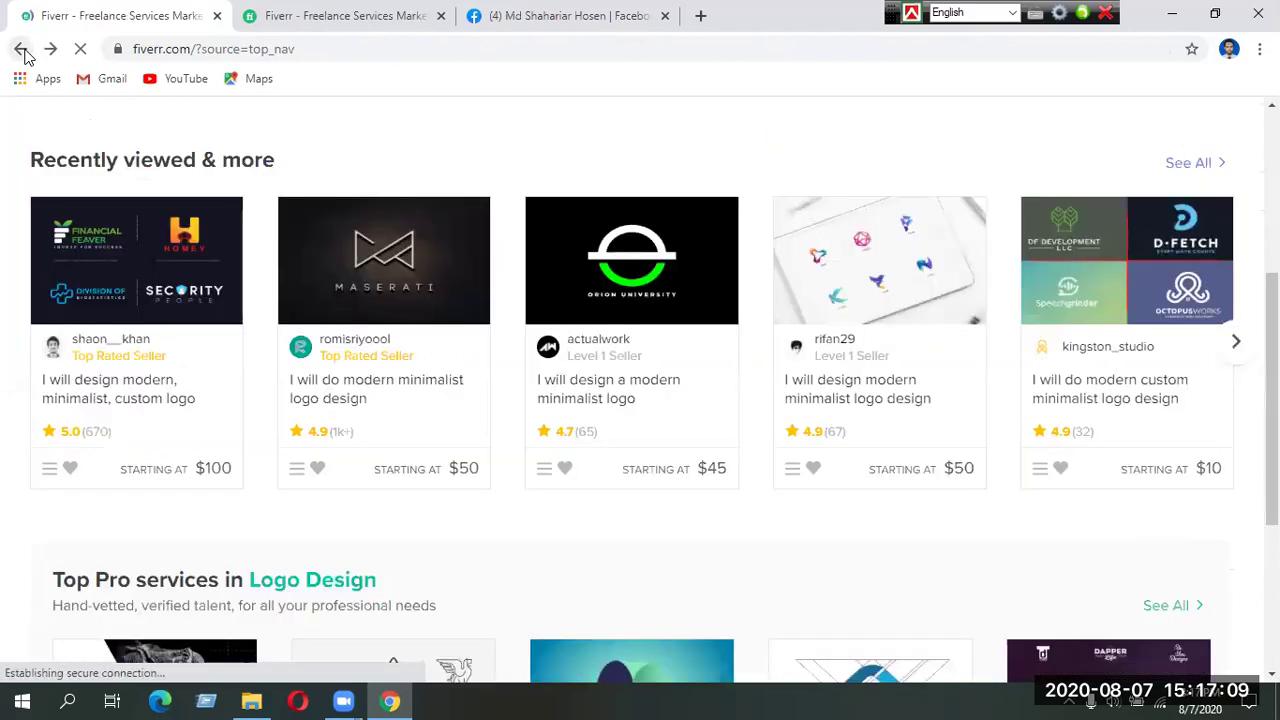
pyautogui.scroll(4, 275, 245)
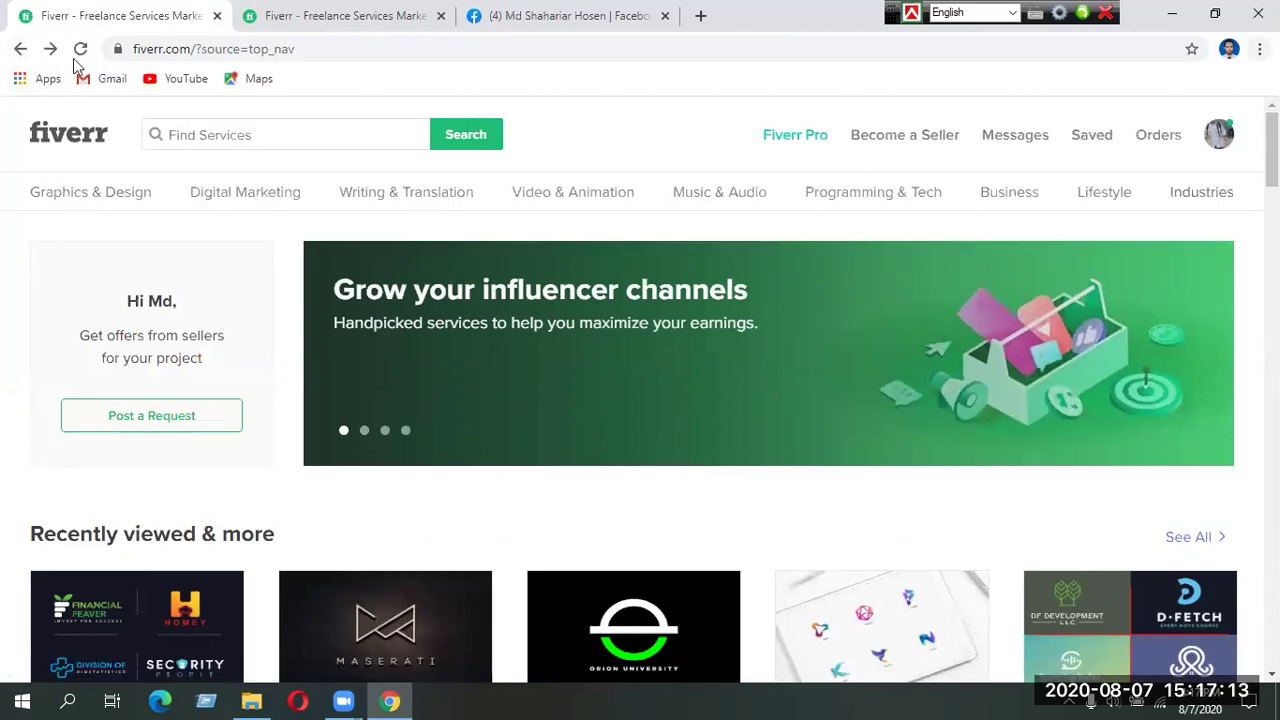
pyautogui.click(17, 49)
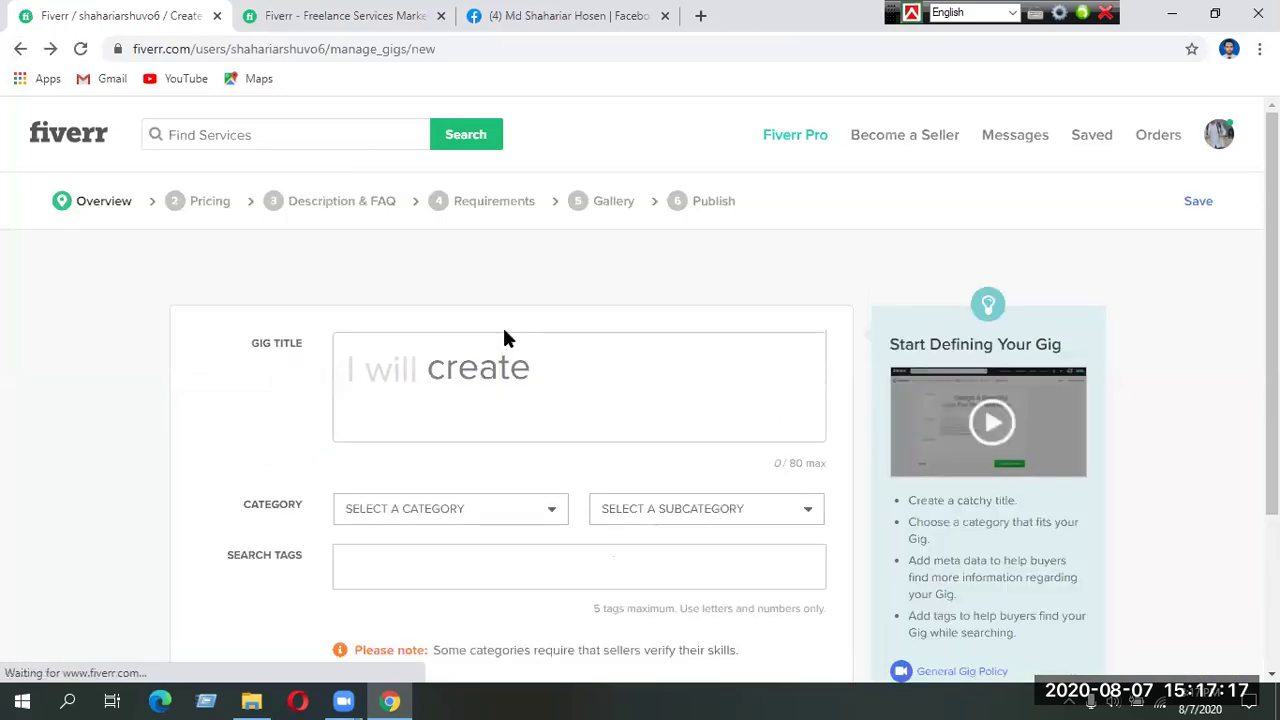
# In the home page tab, open Graphics & Design from the category bar.
pyautogui.click(480, 348)
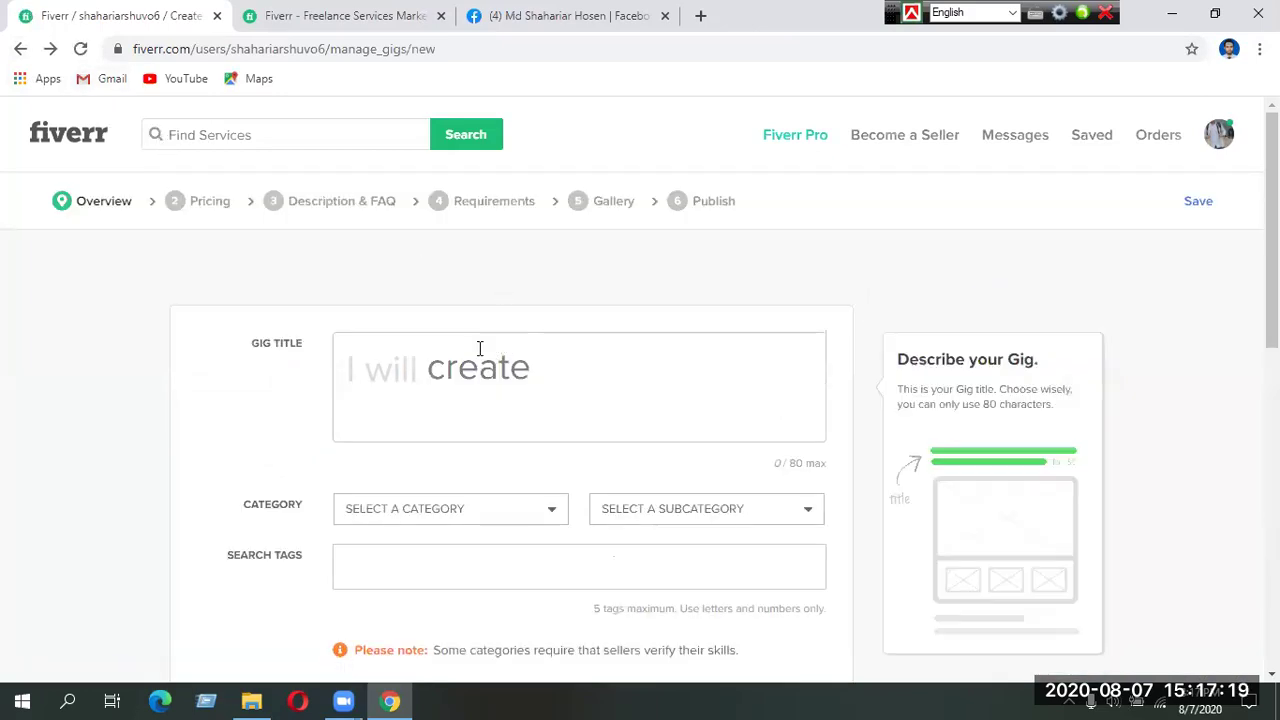
pyautogui.click(403, 30)
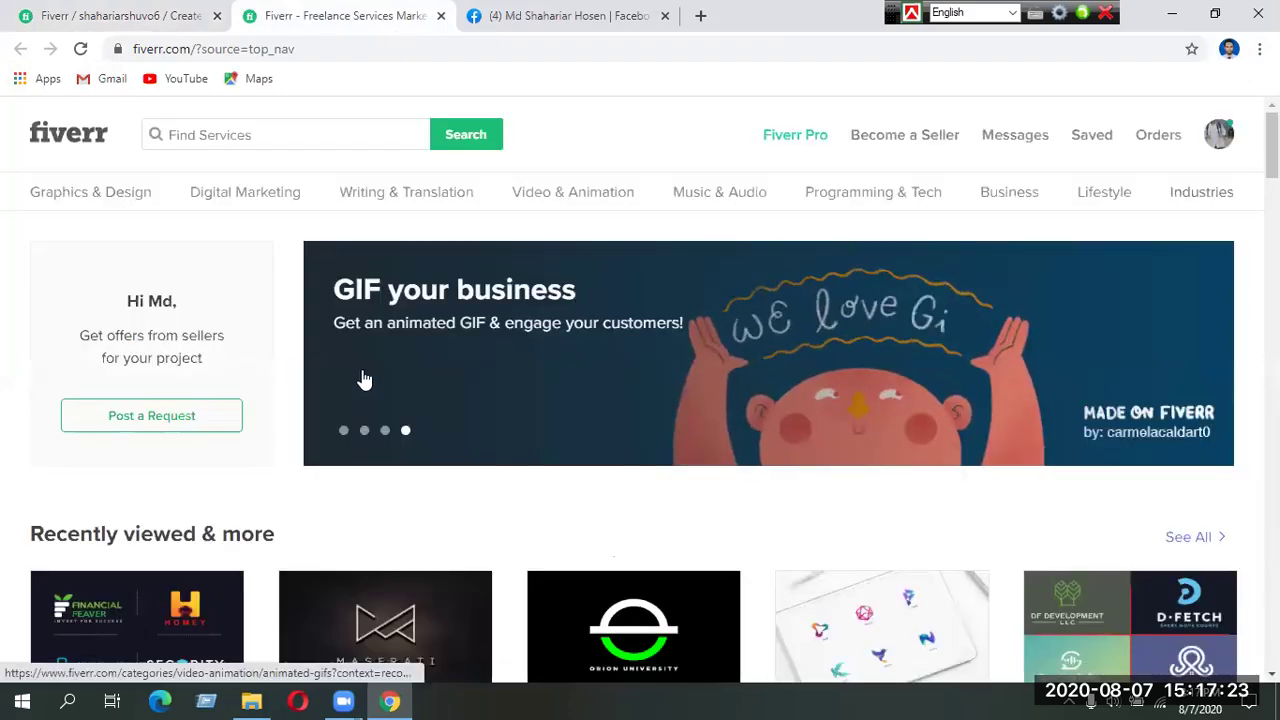
pyautogui.scroll(-2, 393, 384)
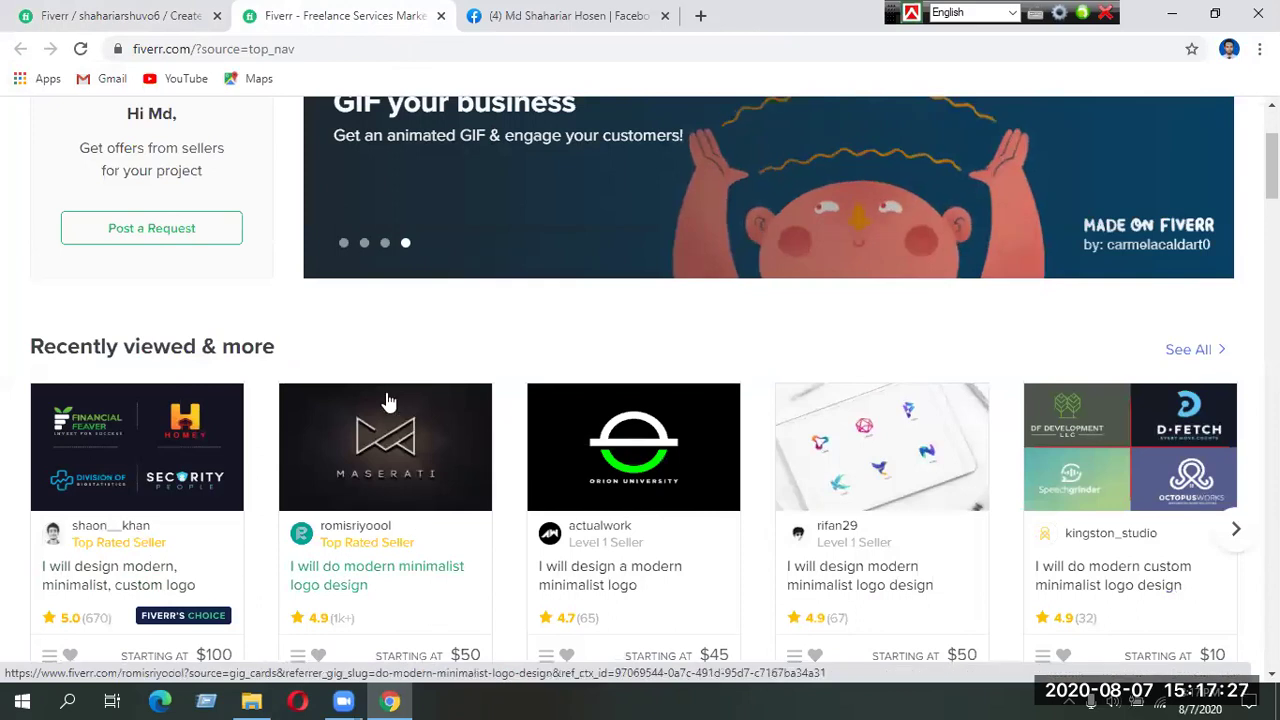
pyautogui.moveTo(401, 541)
pyautogui.scroll(2, 385, 470)
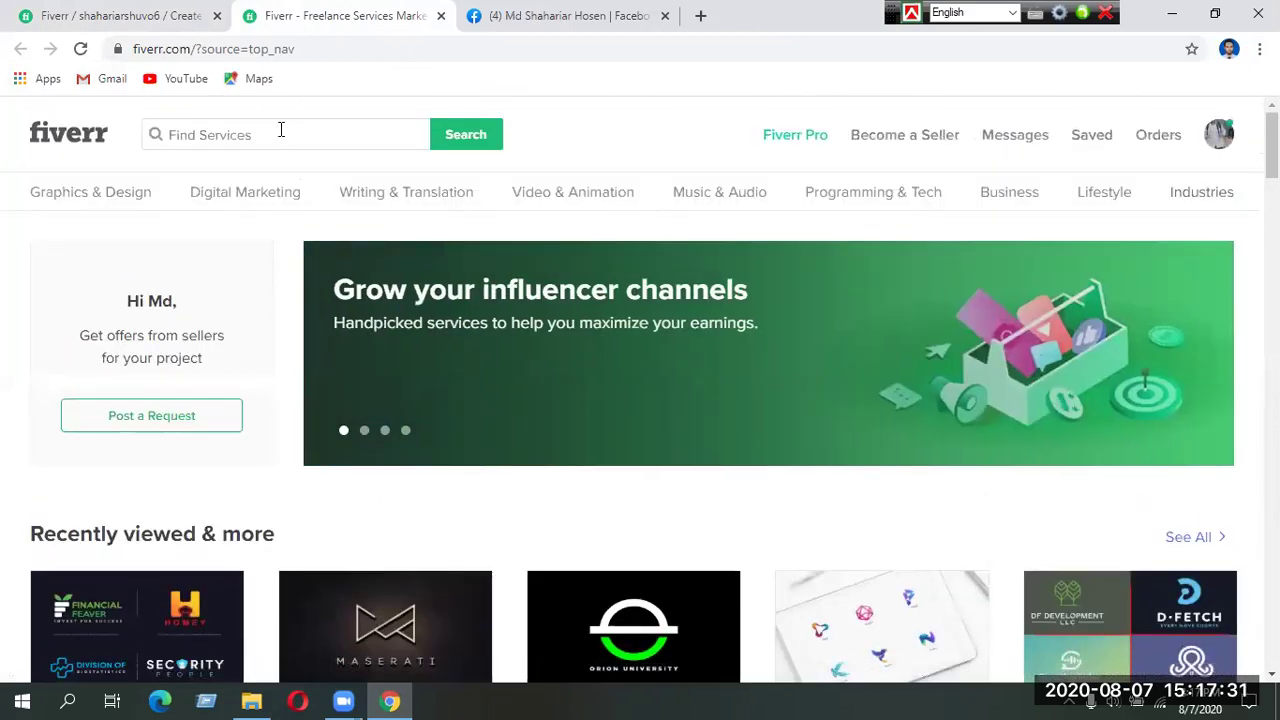
pyautogui.moveTo(135, 206)
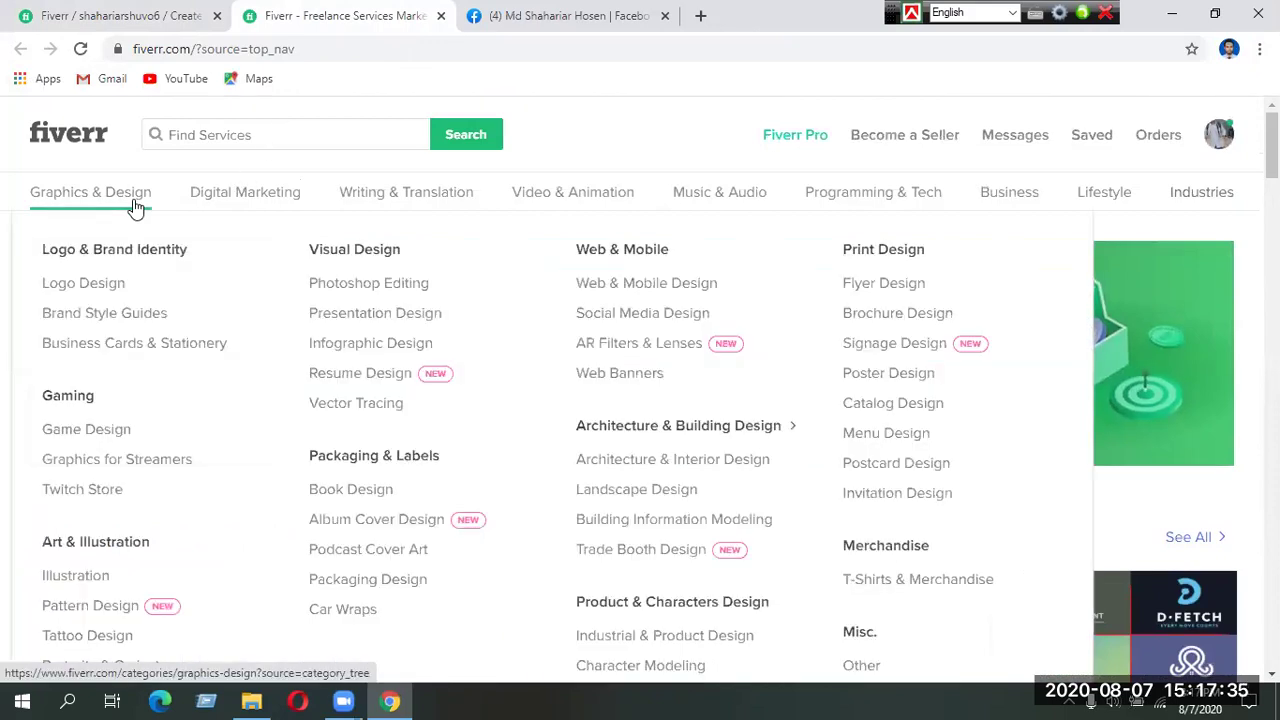
pyautogui.click(136, 204)
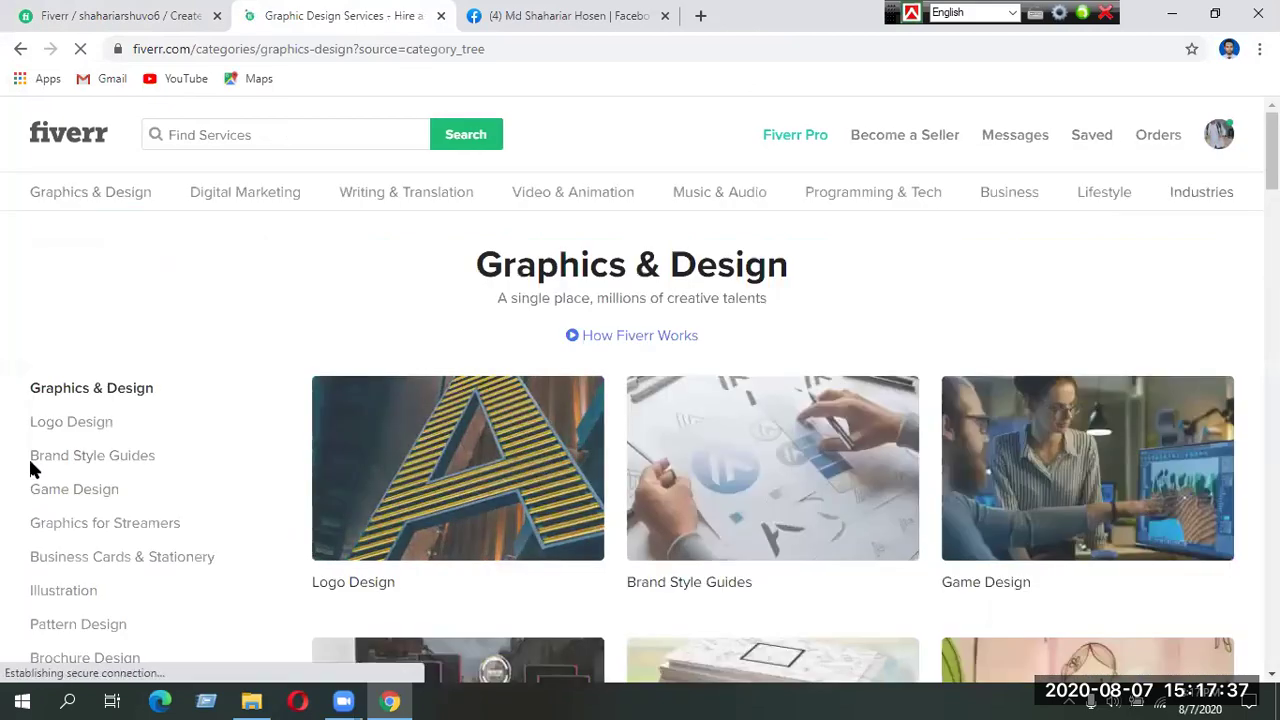
# Open the Logo Design gig listing and skim its top section.
pyautogui.click(66, 423)
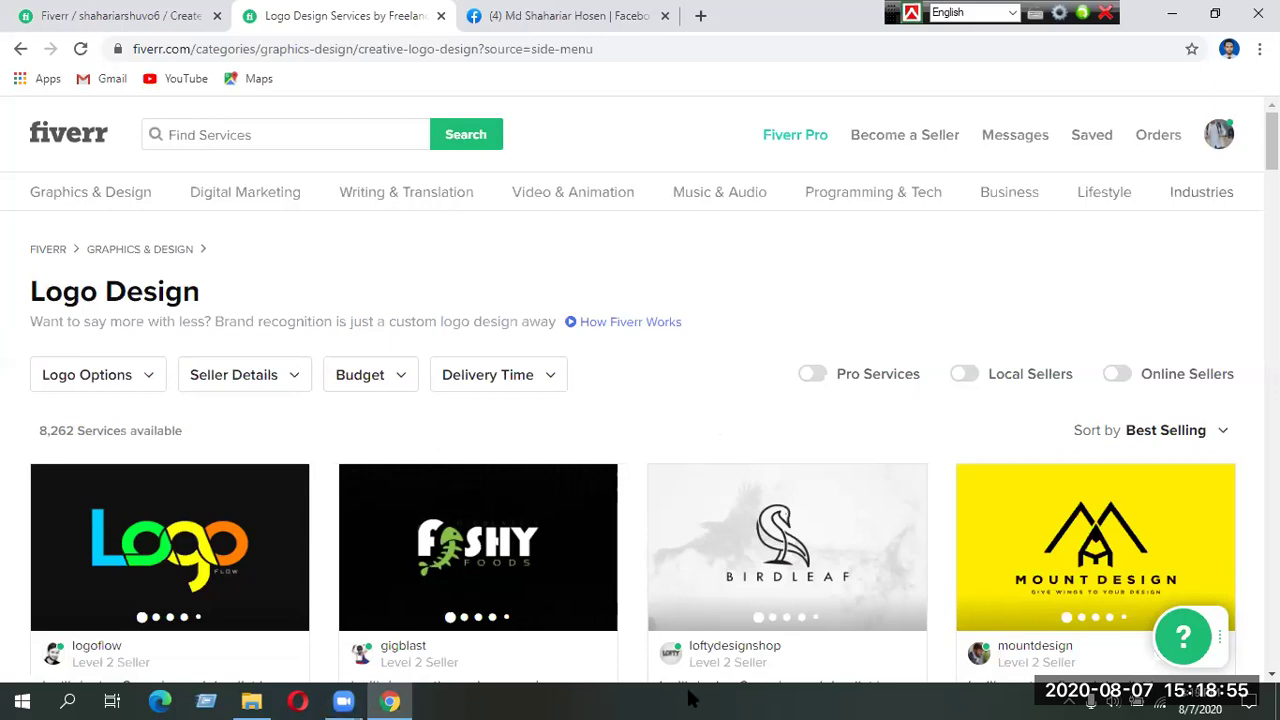
pyautogui.moveTo(650, 297); pyautogui.dragTo(648, 189)
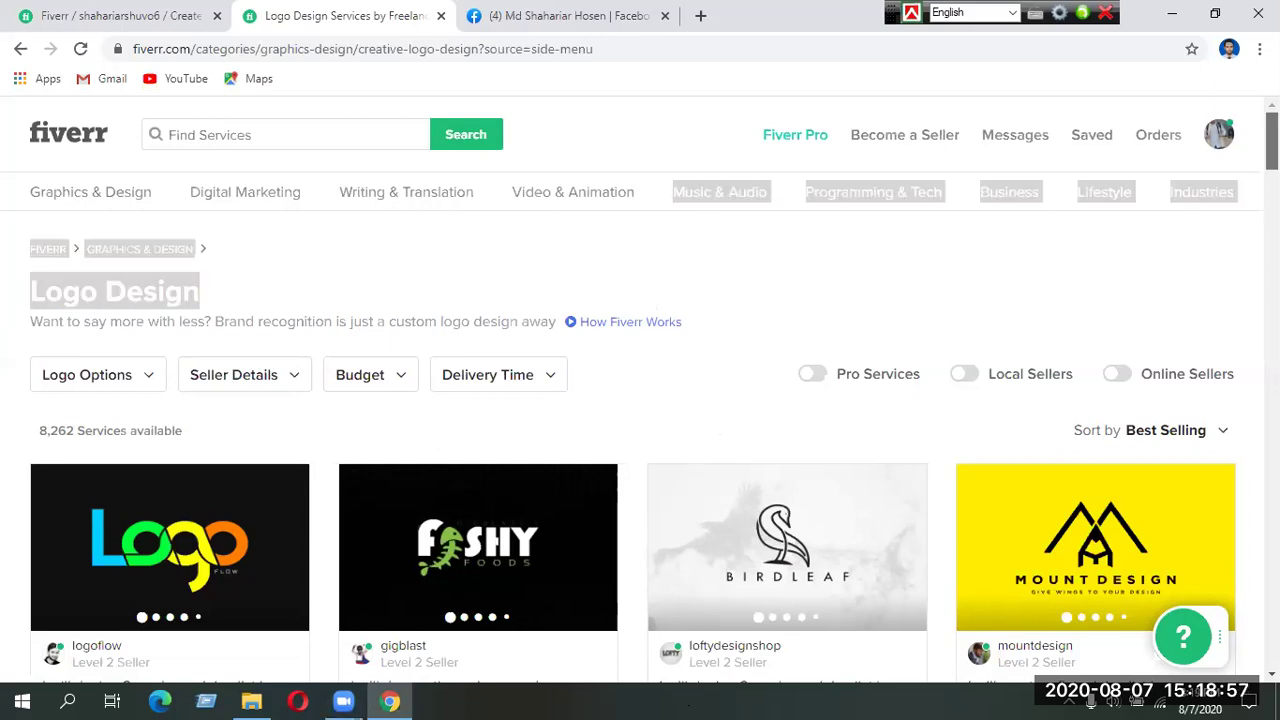
pyautogui.scroll(-5, 640, 400)
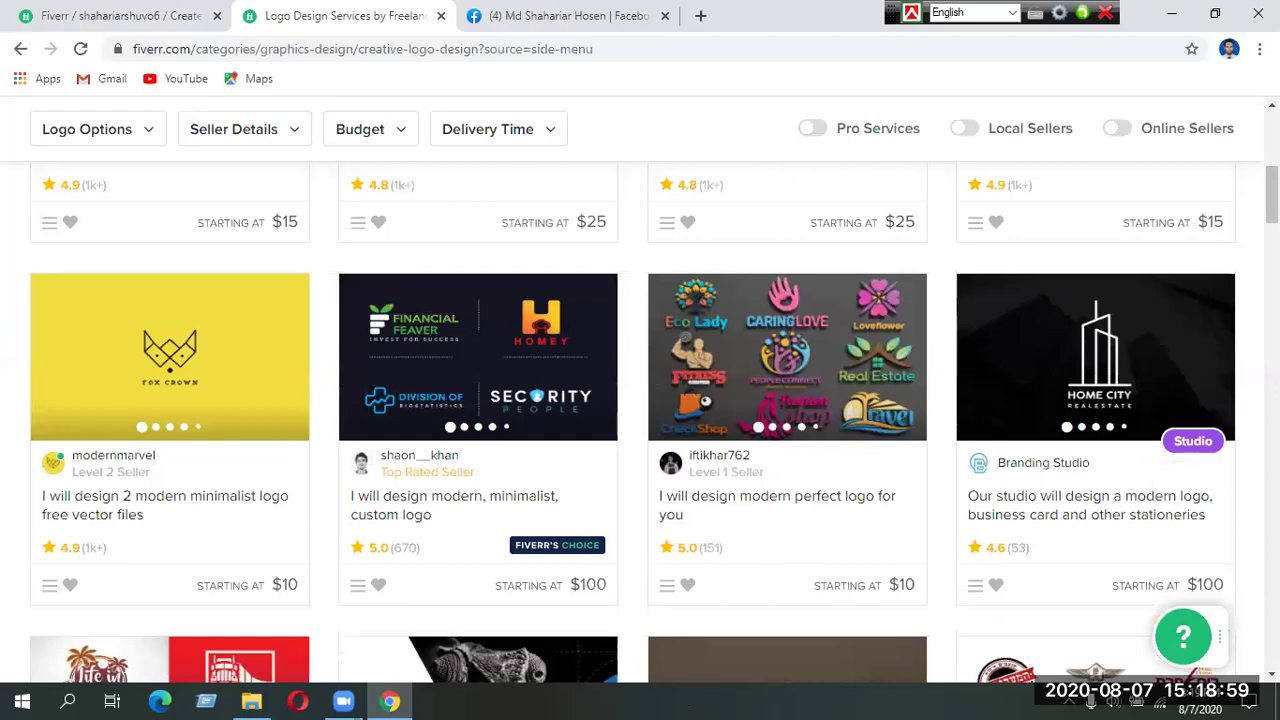
pyautogui.scroll(6, 640, 400)
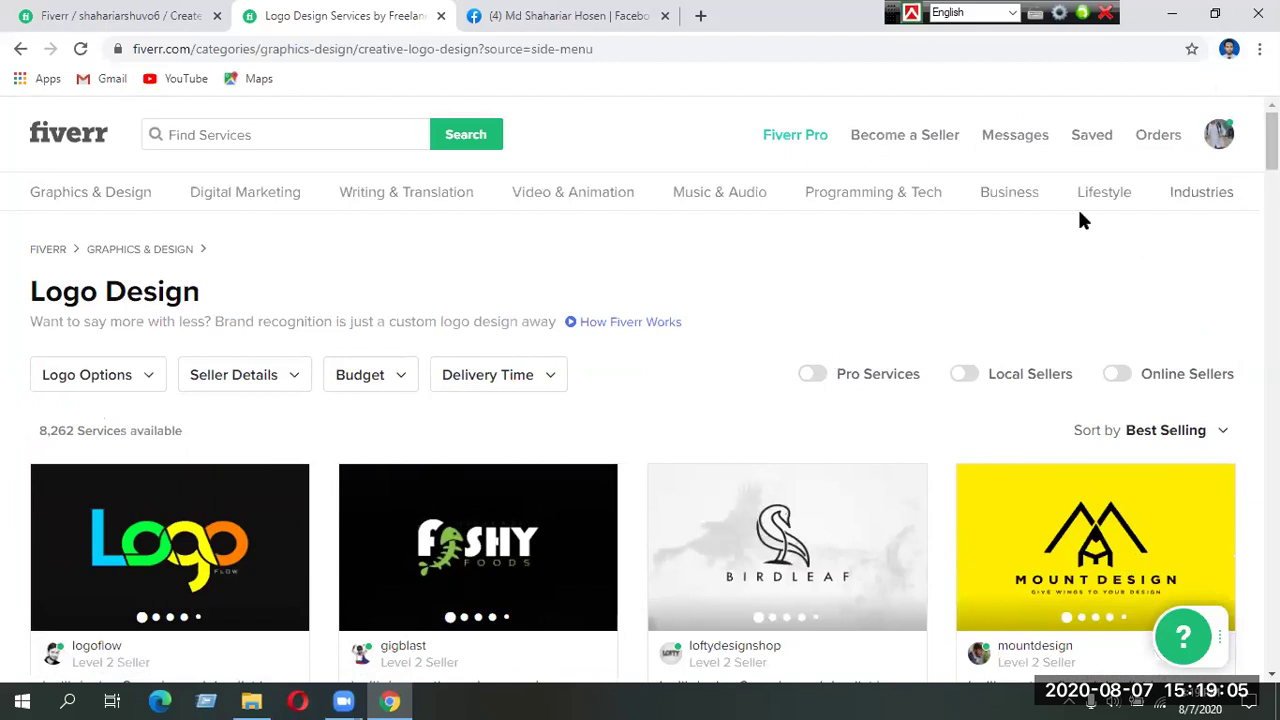
pyautogui.scroll(-2, 640, 400)
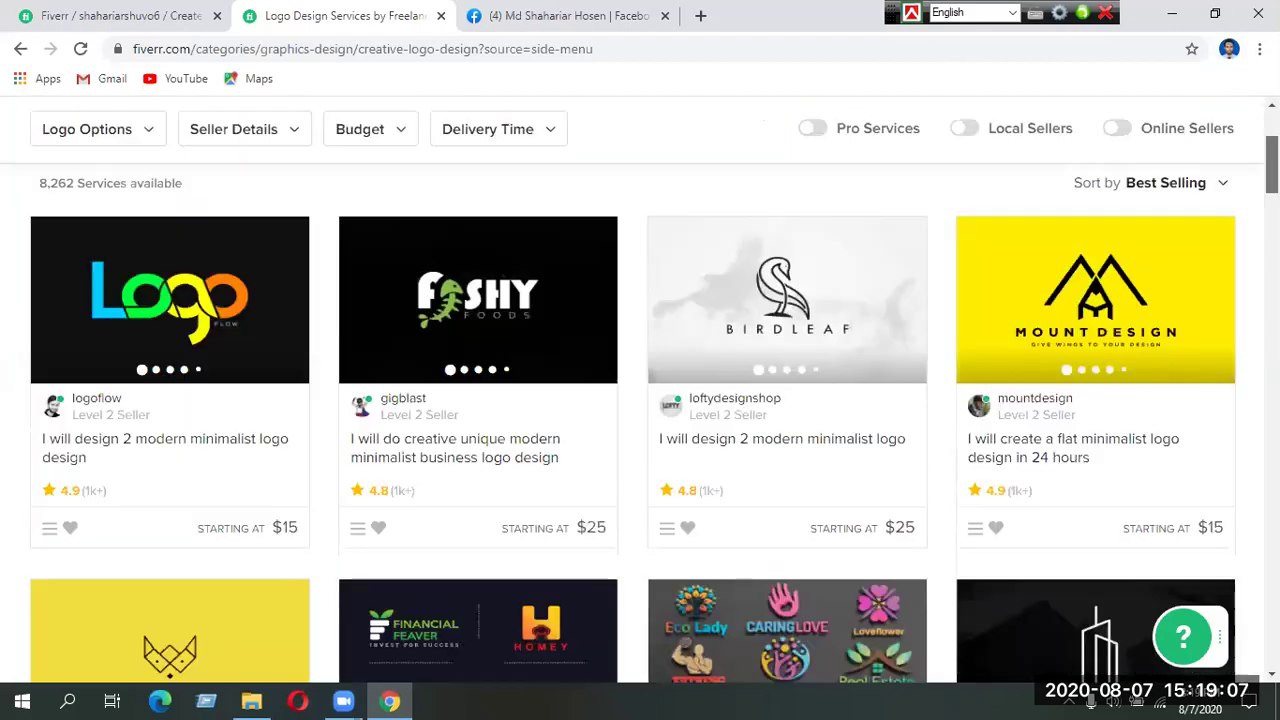
pyautogui.scroll(-2, 640, 400)
pyautogui.scroll(-4, 1243, 247)
pyautogui.scroll(8, 1243, 247)
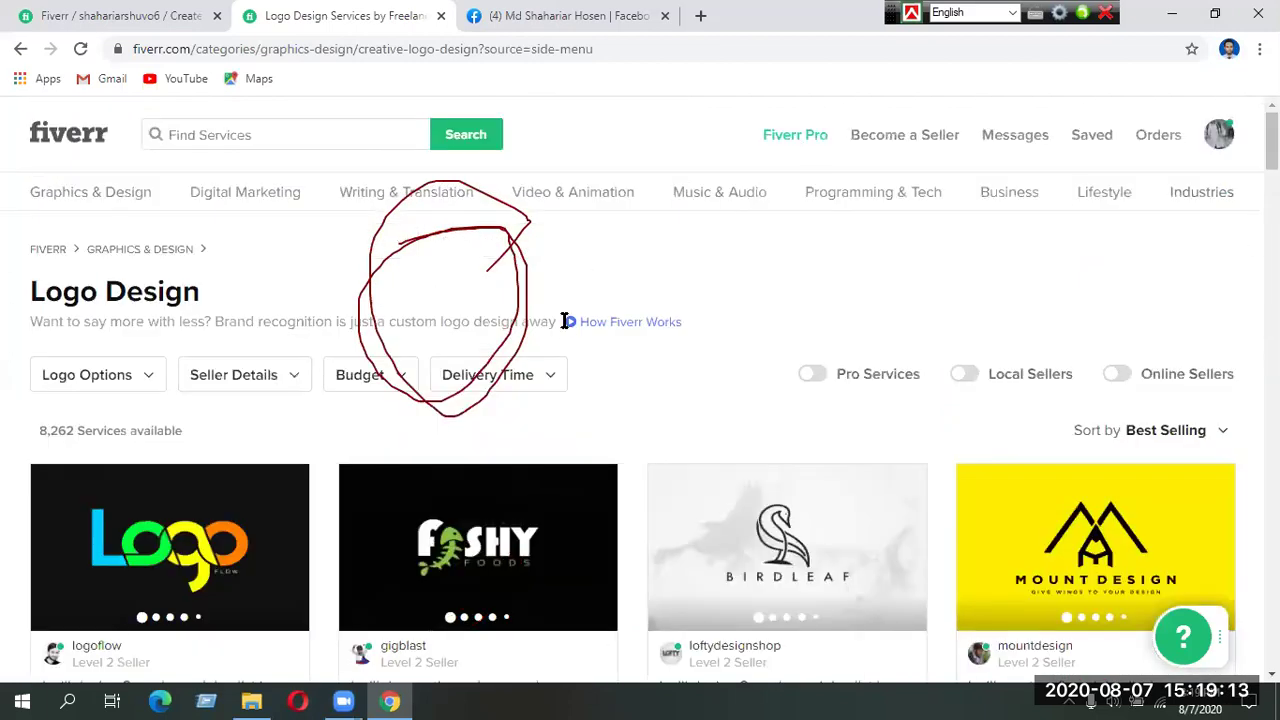
# Scroll the Logo Design listing down to the second row showing the Branding Studio gig.
pyautogui.moveTo(636, 298); pyautogui.dragTo(868, 262)
pyautogui.moveTo(716, 224); pyautogui.dragTo(818, 350)
pyautogui.click(721, 39)
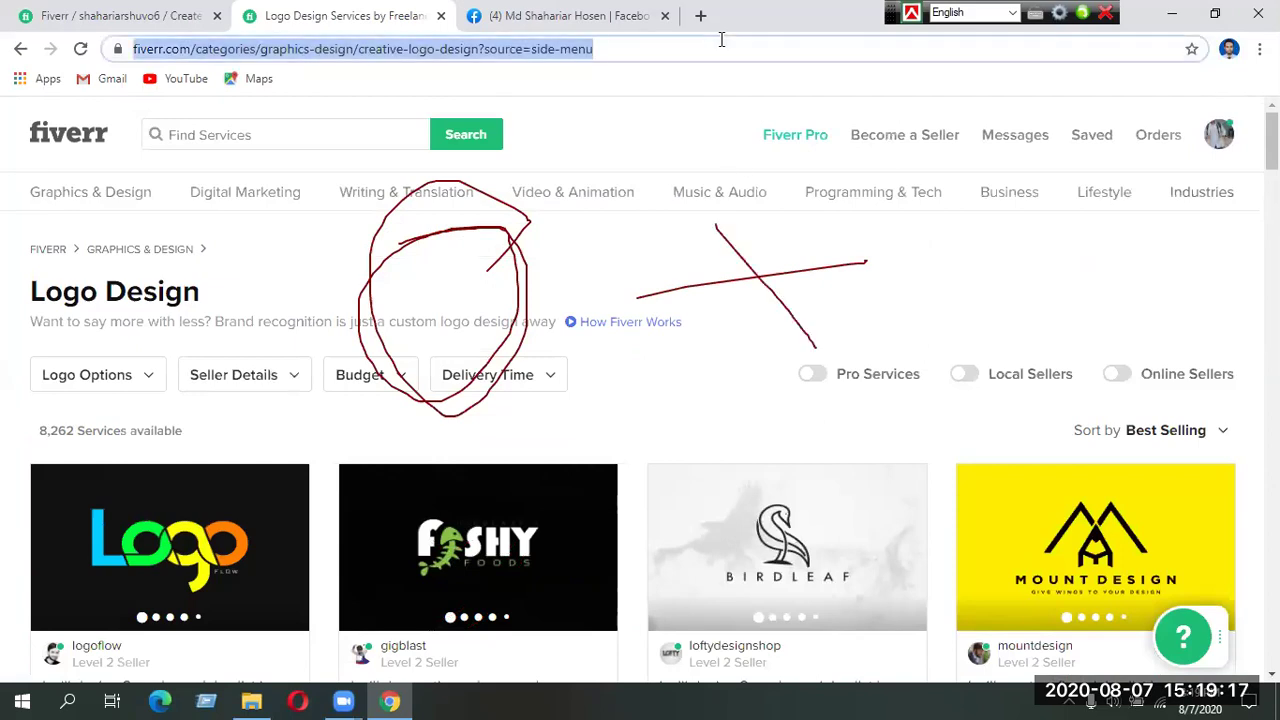
pyautogui.press('Escape')
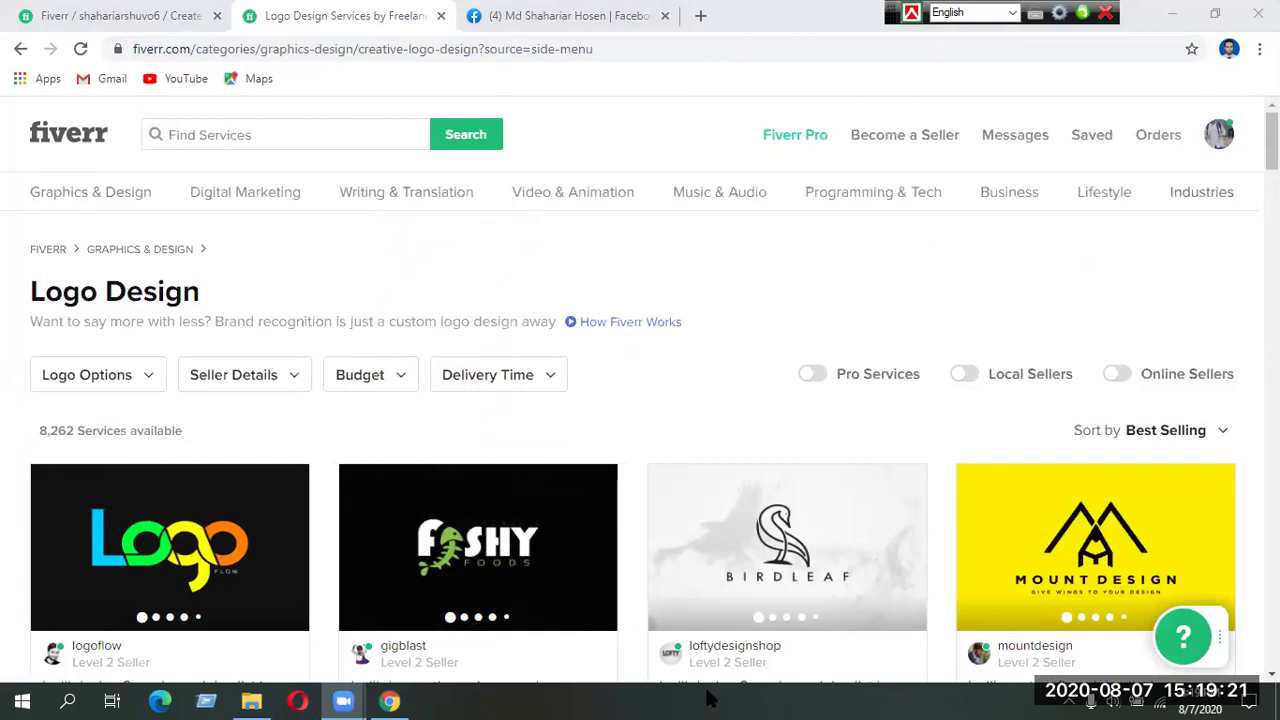
pyautogui.scroll(-4, 706, 560)
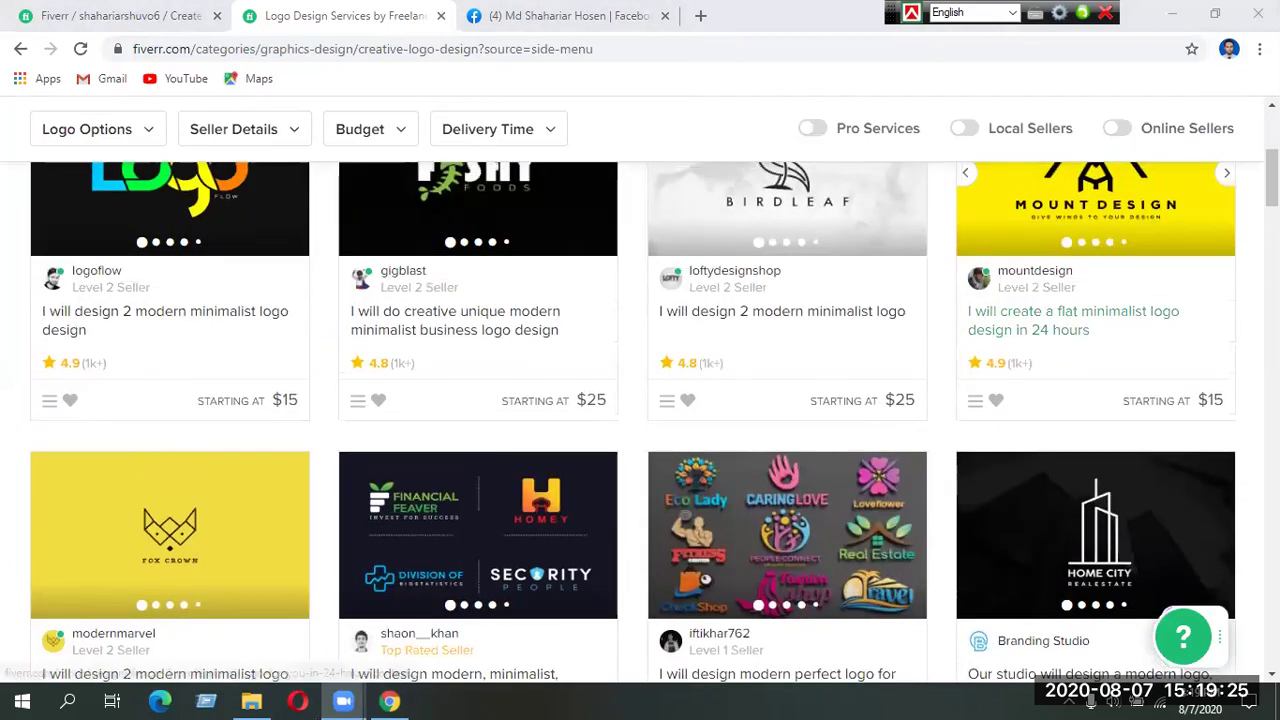
pyautogui.scroll(4, 1237, 403)
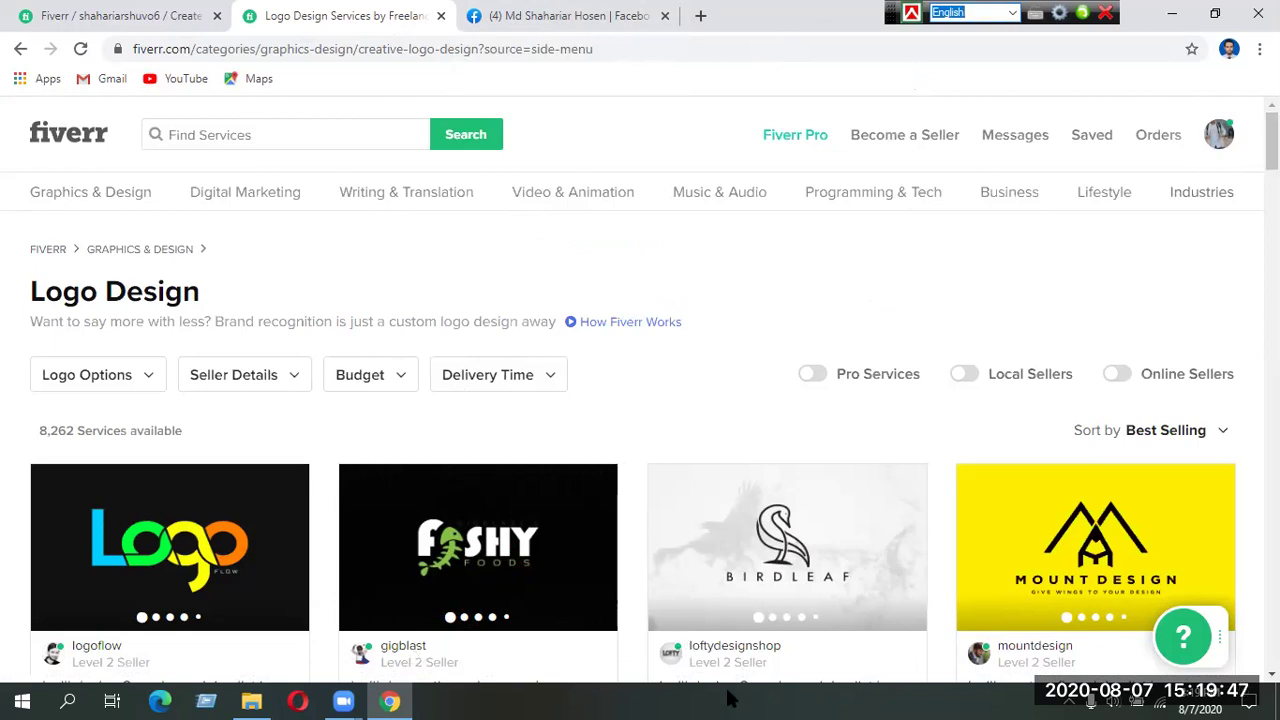
pyautogui.scroll(-5, 640, 400)
pyautogui.scroll(5, 640, 400)
pyautogui.scroll(-5, 640, 449)
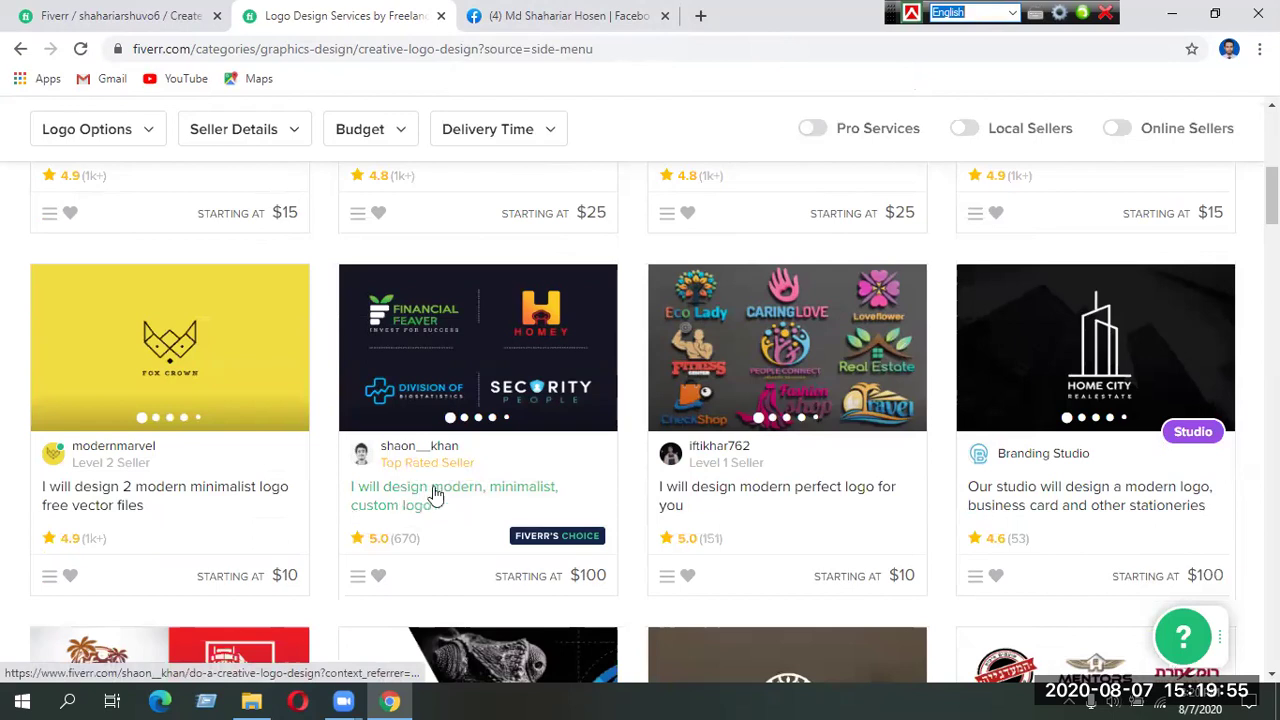
# Open the Branding Studio logo and stationery gig in a new tab and read its title.
pyautogui.click(1037, 490)
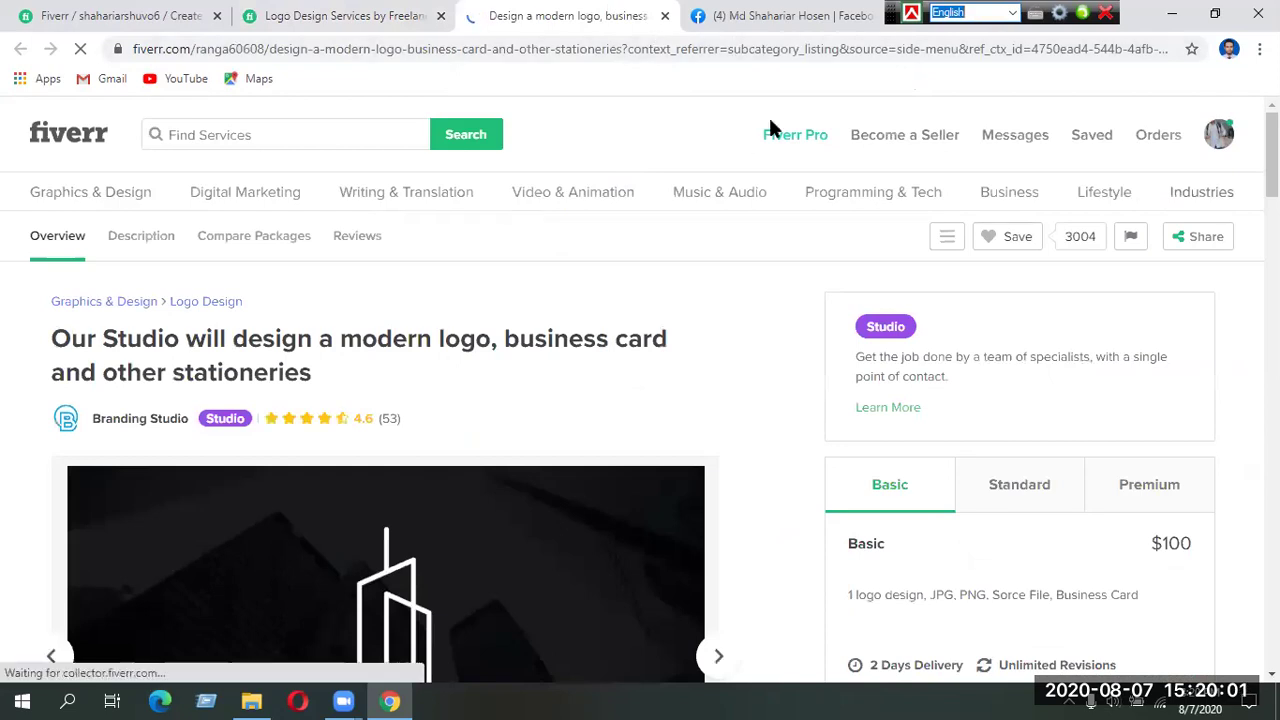
pyautogui.scroll(-1, 1234, 200)
pyautogui.scroll(-4, 1234, 200)
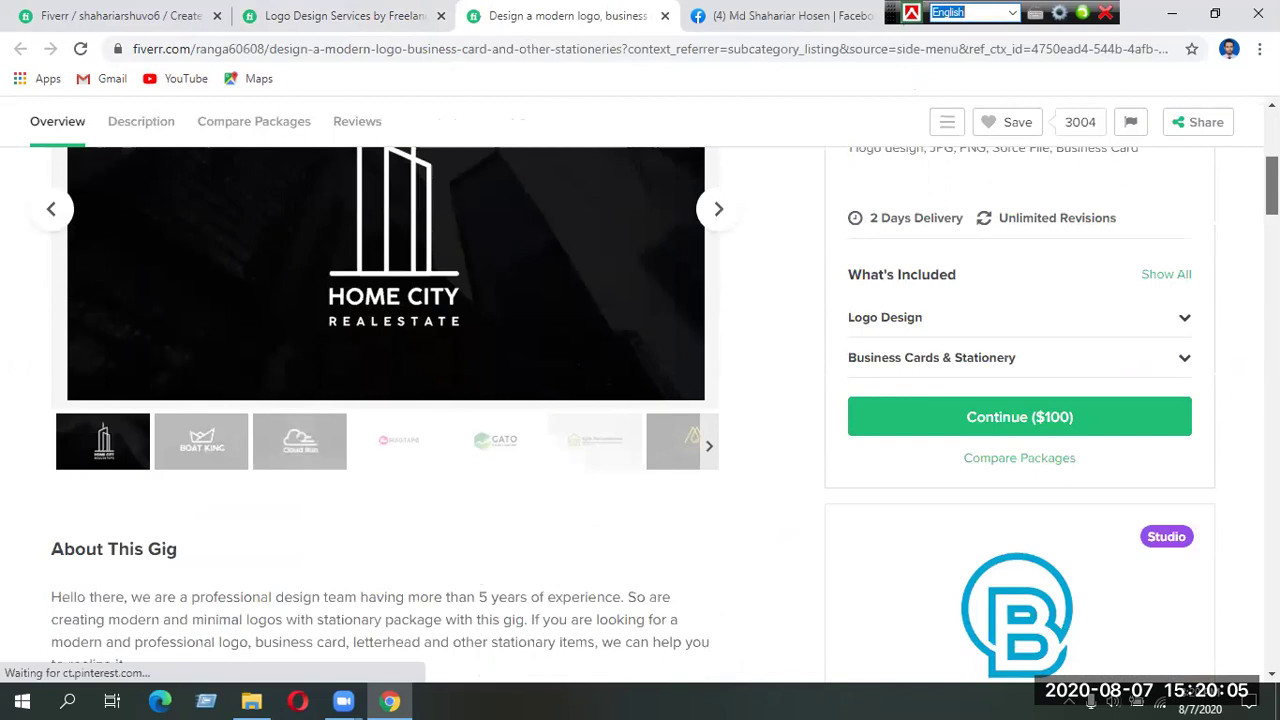
pyautogui.scroll(5, 660, 420)
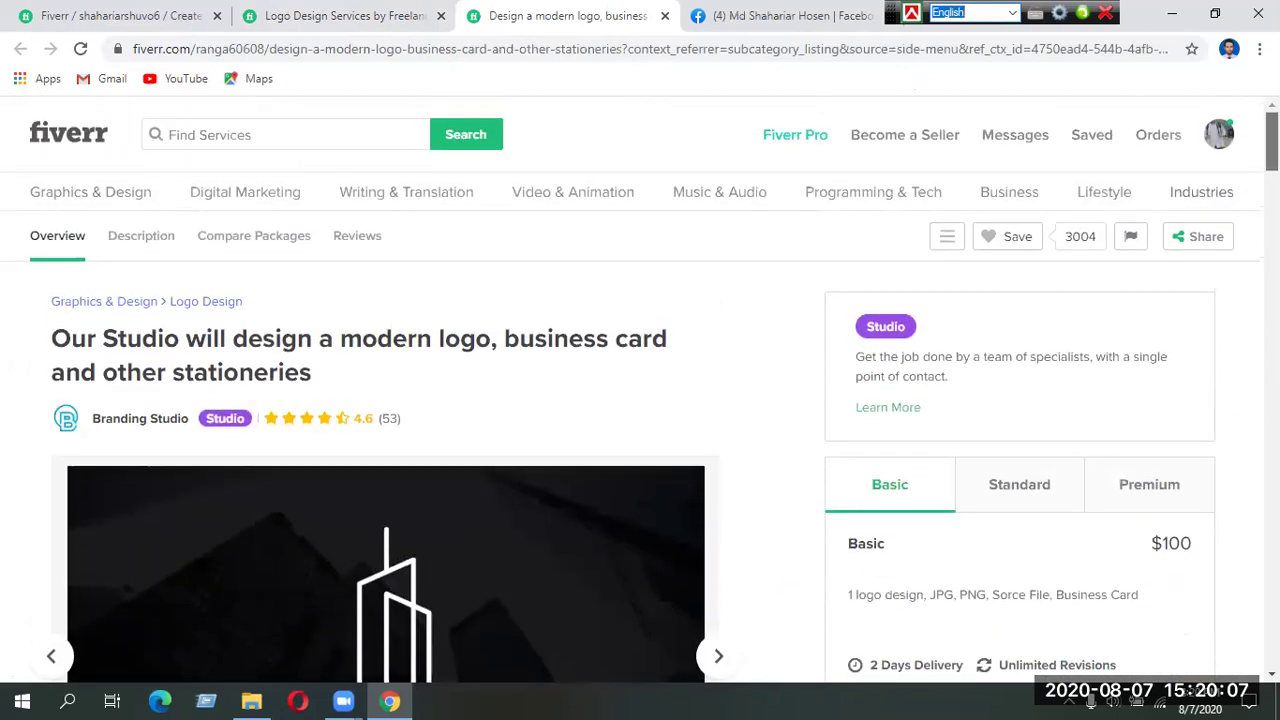
pyautogui.moveTo(143, 338); pyautogui.dragTo(308, 373)
pyautogui.click(311, 371)
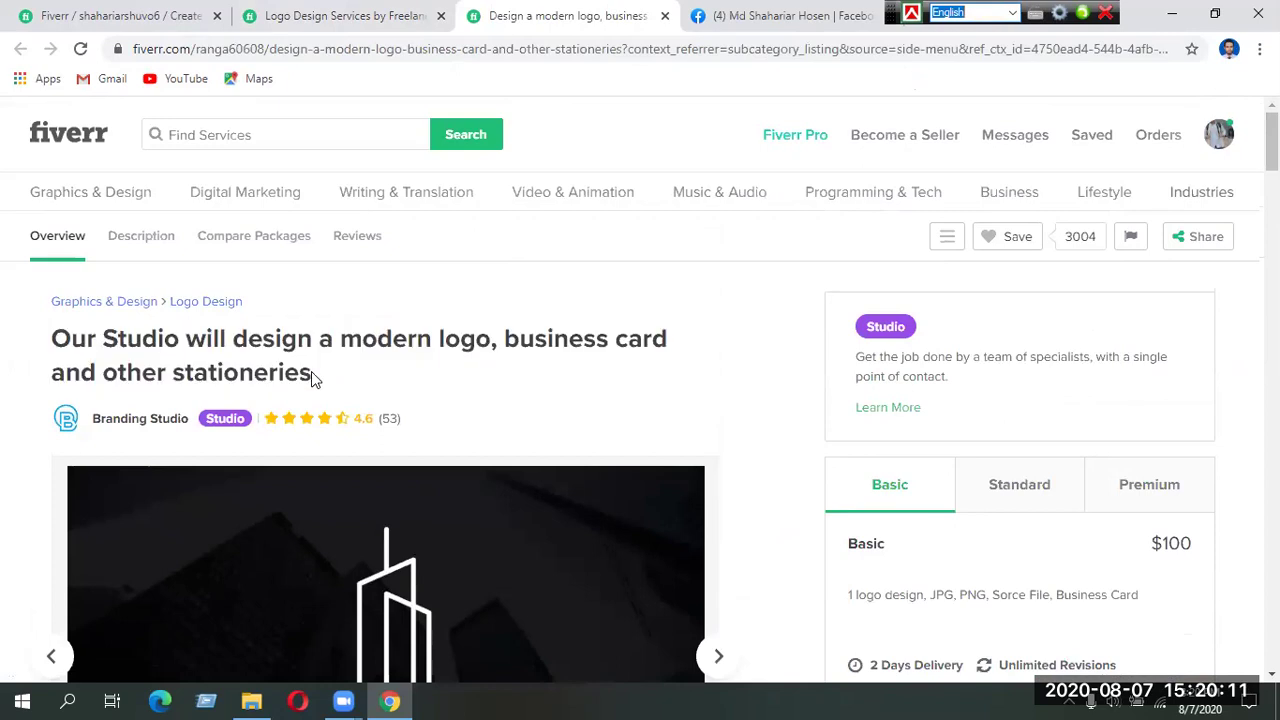
# Compare the logo listing, new gig form and Branding Studio gig tabs.
pyautogui.click(329, 17)
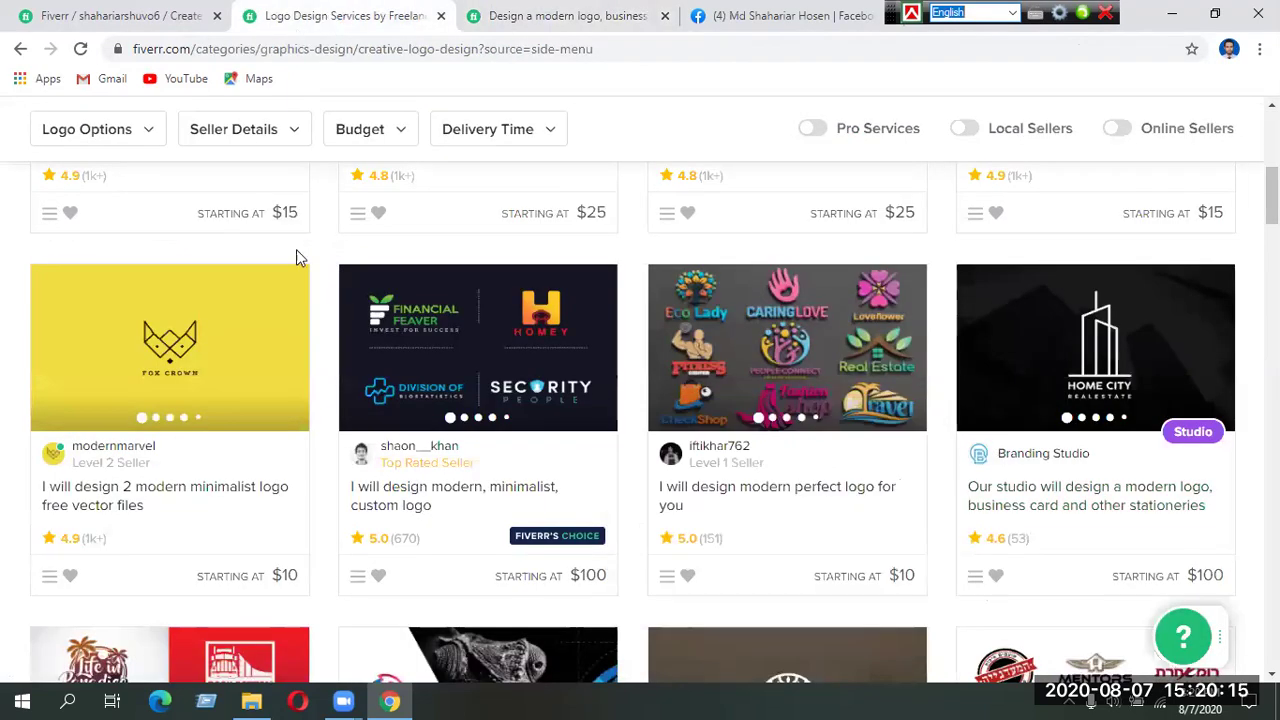
pyautogui.click(88, 16)
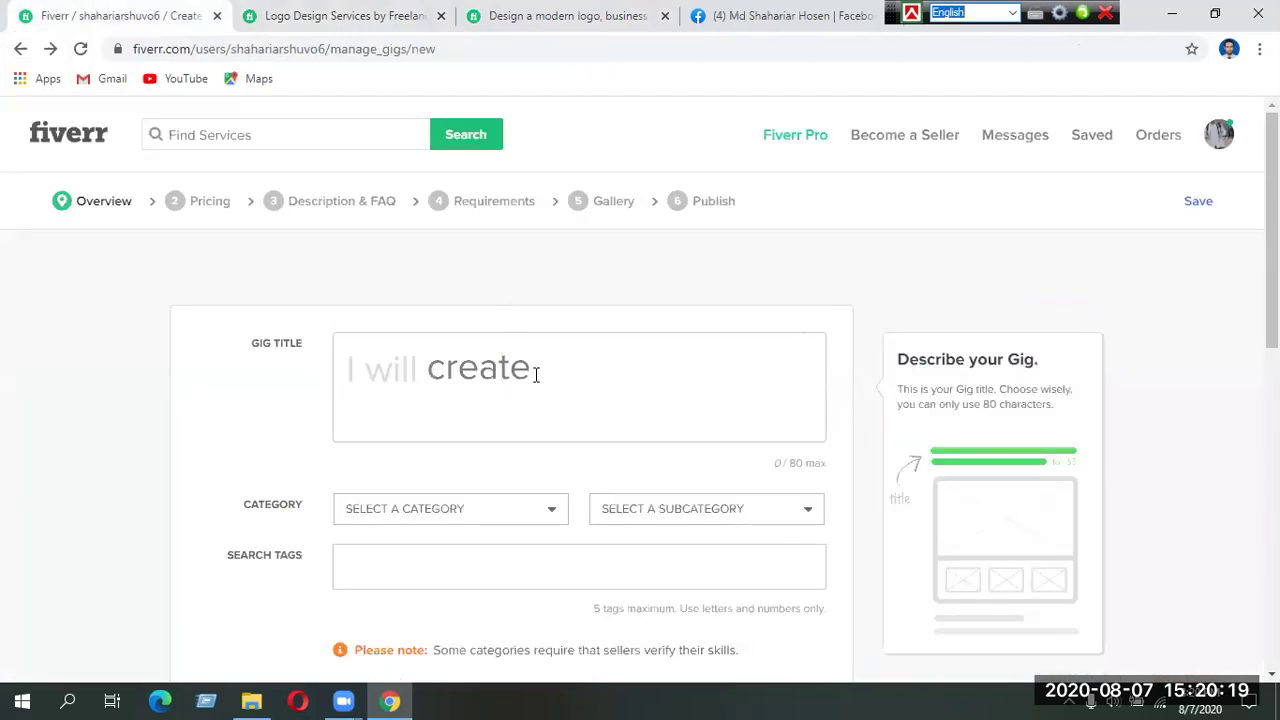
pyautogui.click(368, 18)
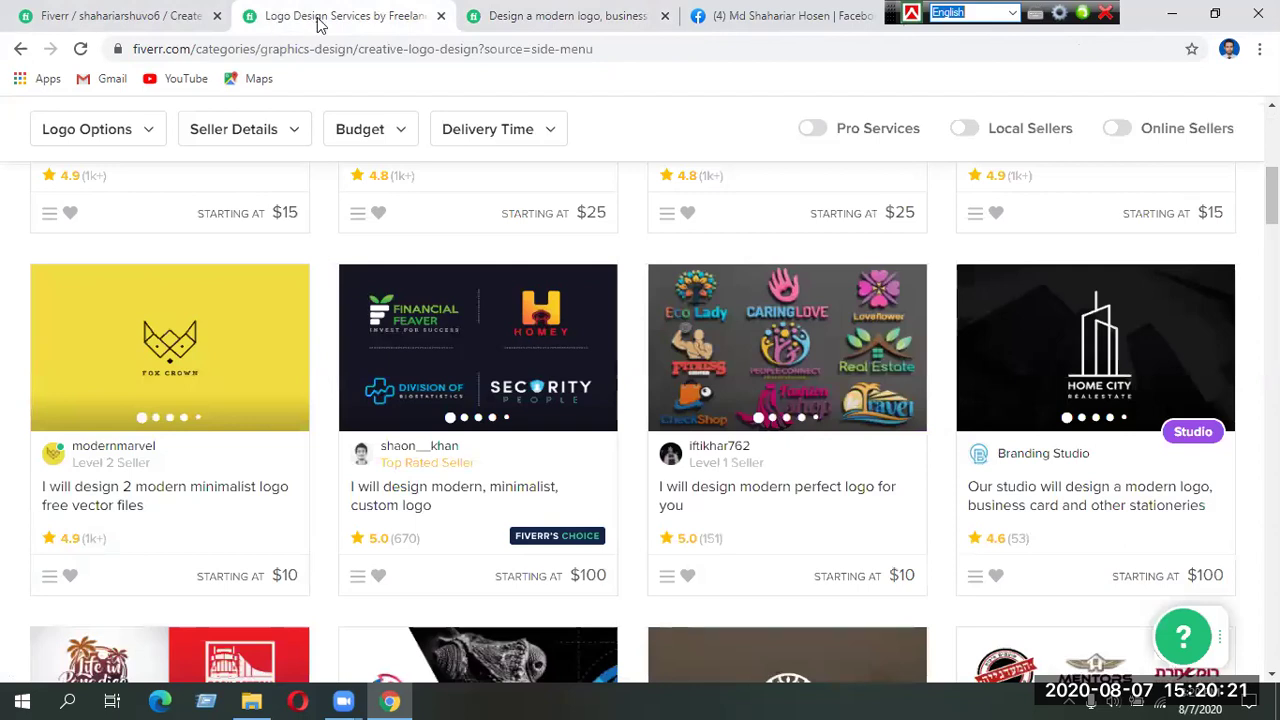
pyautogui.click(577, 28)
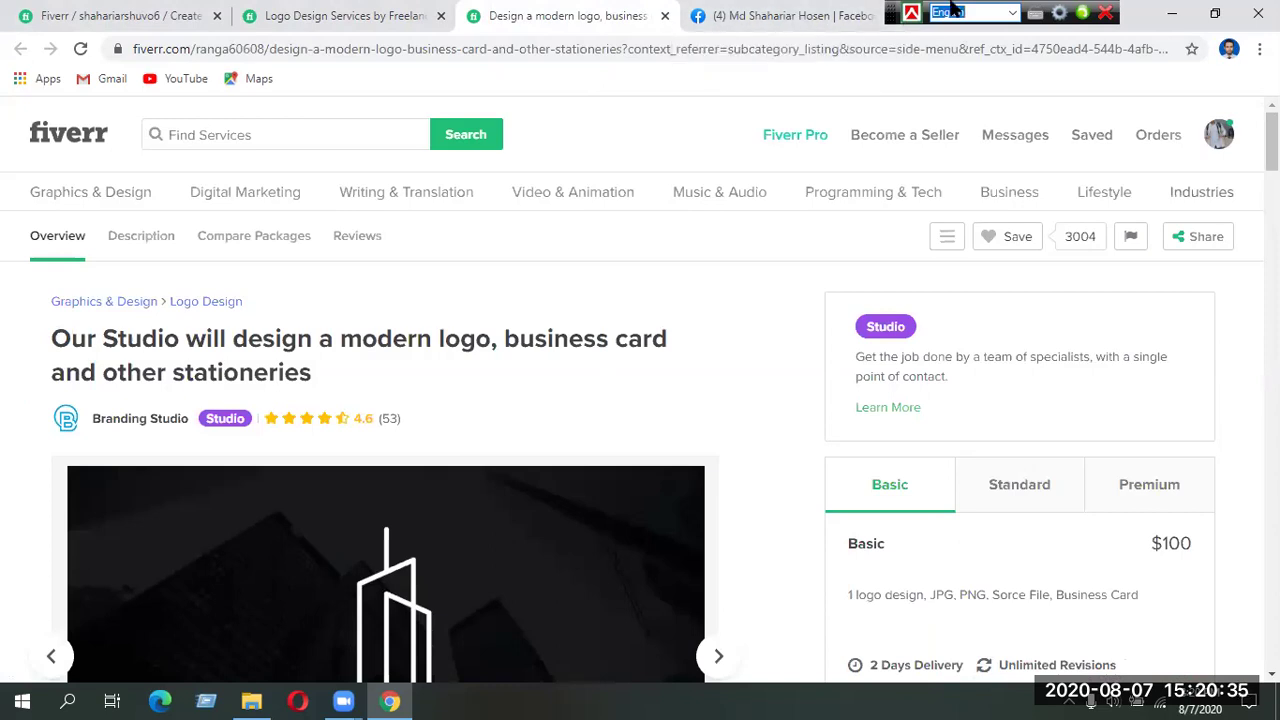
pyautogui.moveTo(808, 218)
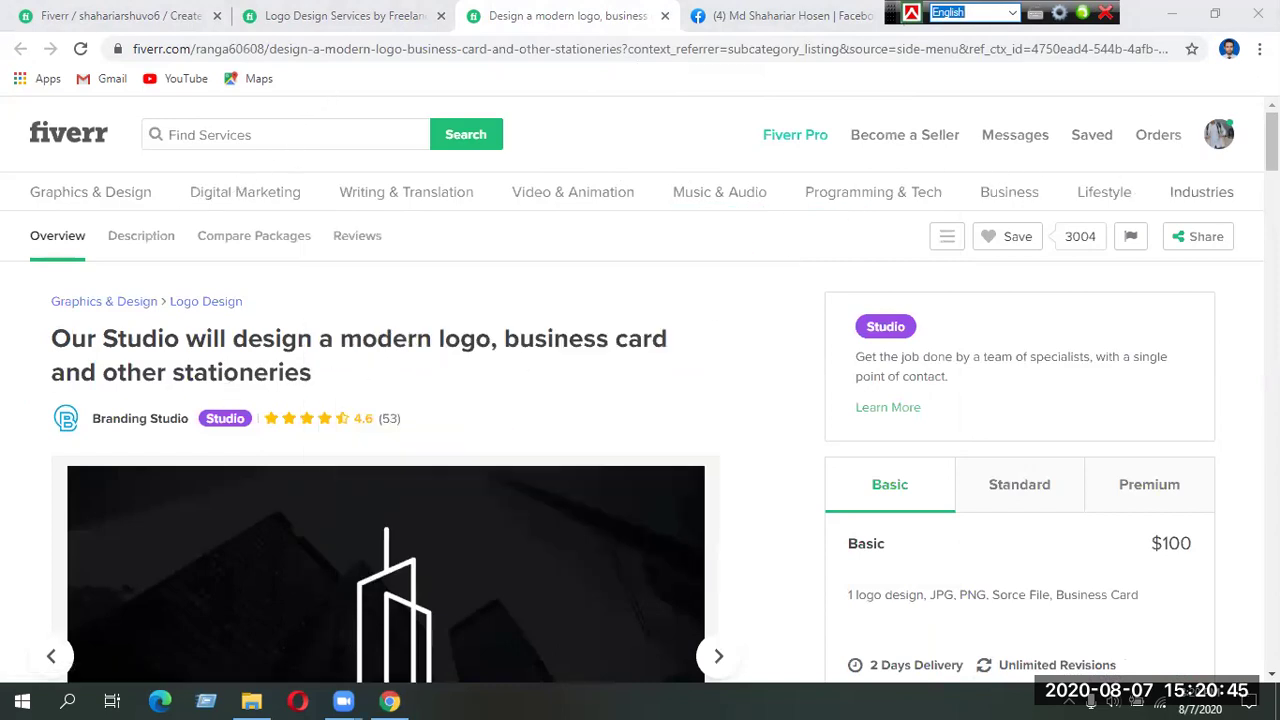
# Click into the new gig's Gig Title box, glancing at the Branding Studio gig once more.
pyautogui.click(165, 14)
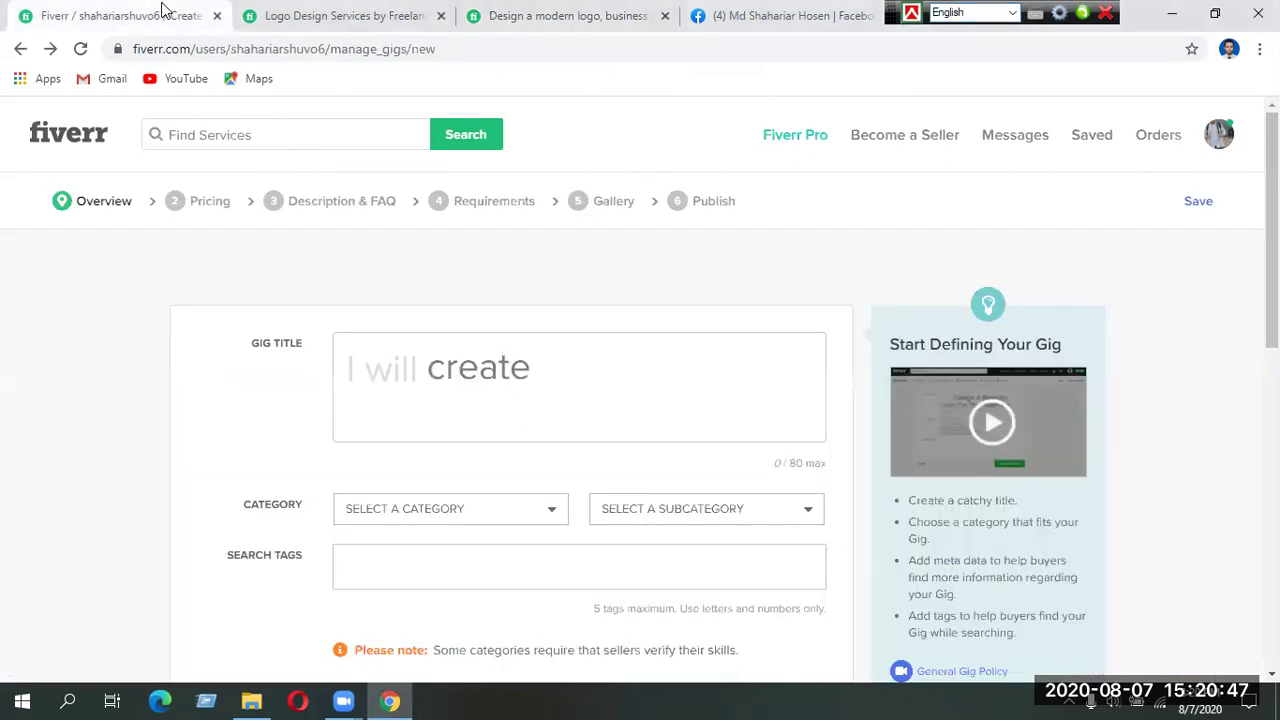
pyautogui.click(575, 382)
pyautogui.click(568, 366)
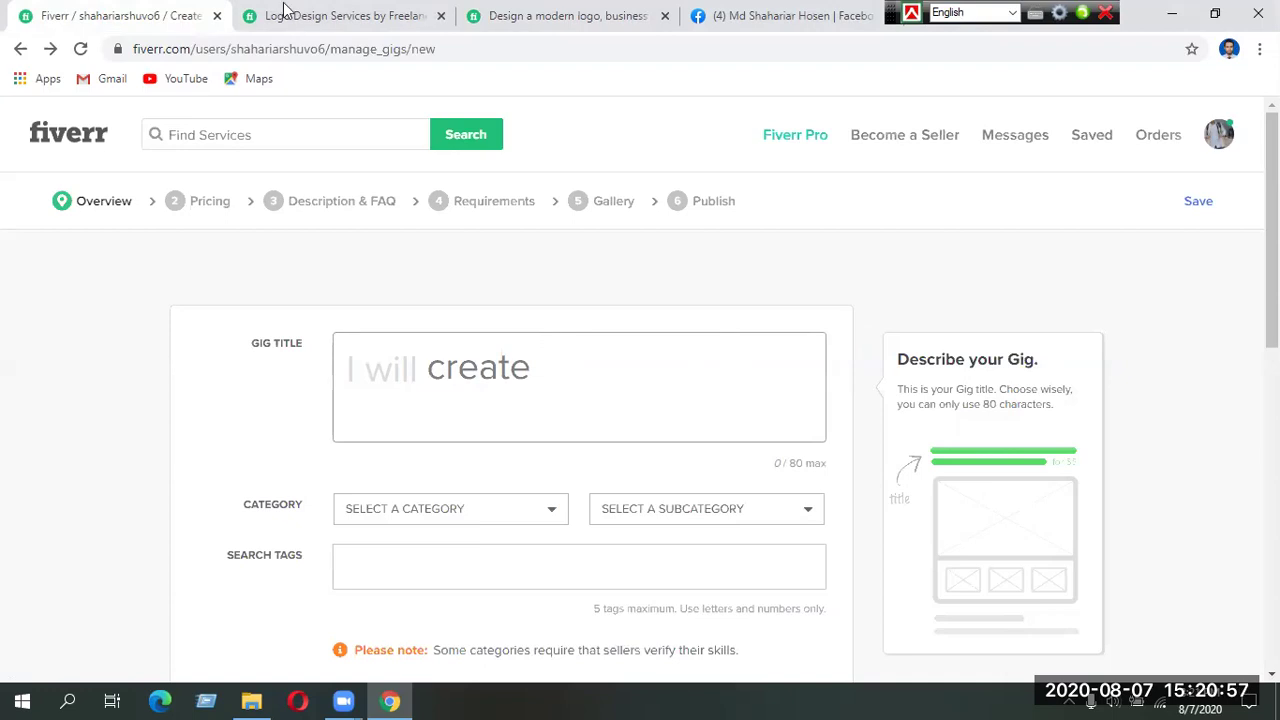
pyautogui.click(340, 15)
pyautogui.click(508, 27)
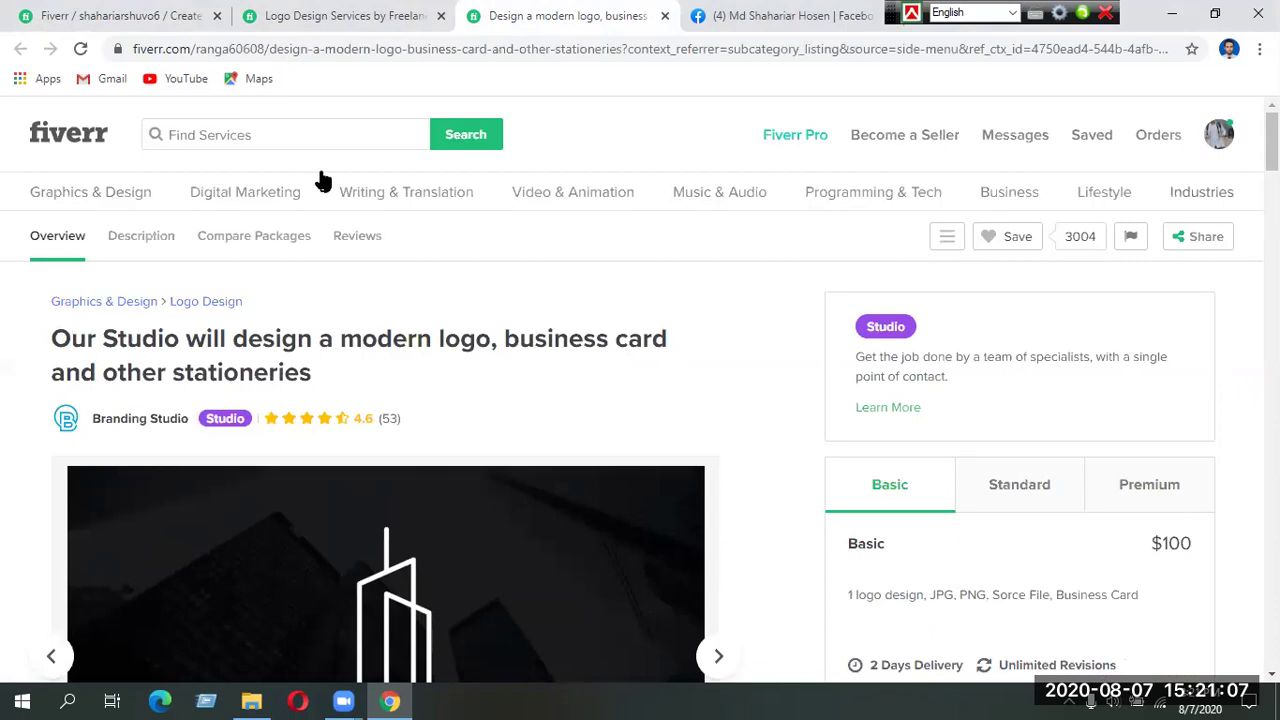
pyautogui.click(280, 15)
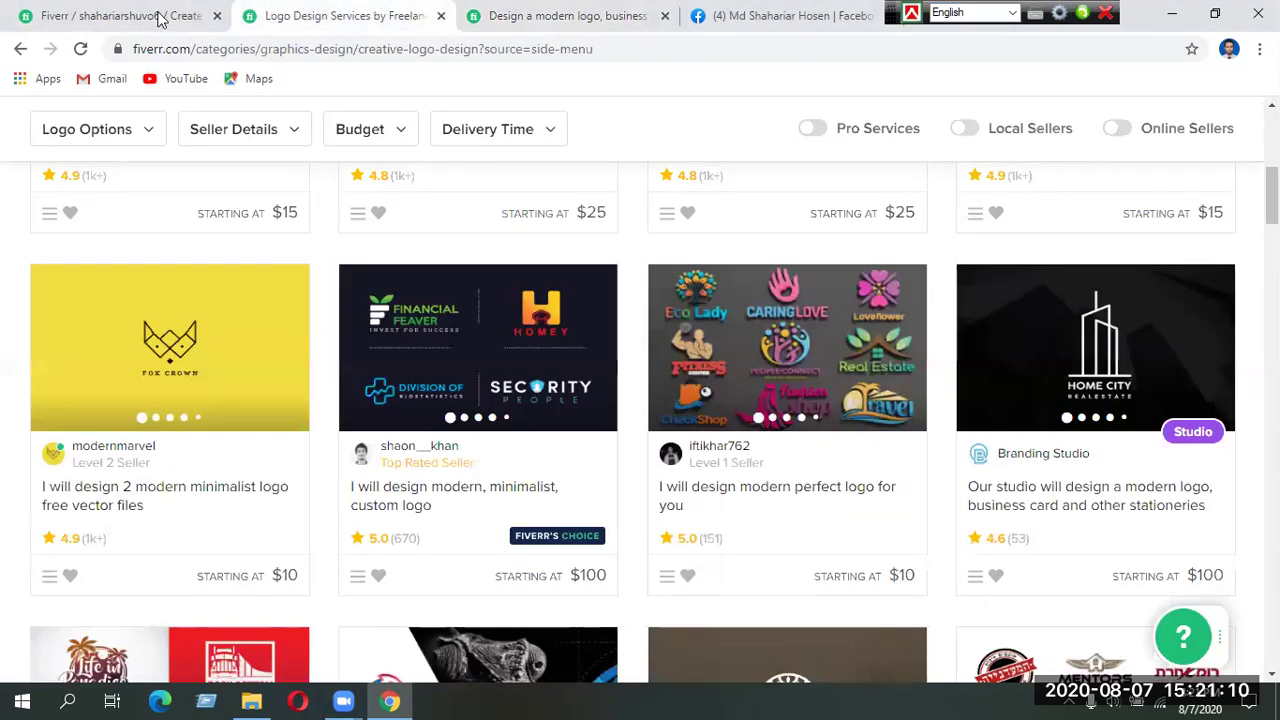
pyautogui.click(160, 18)
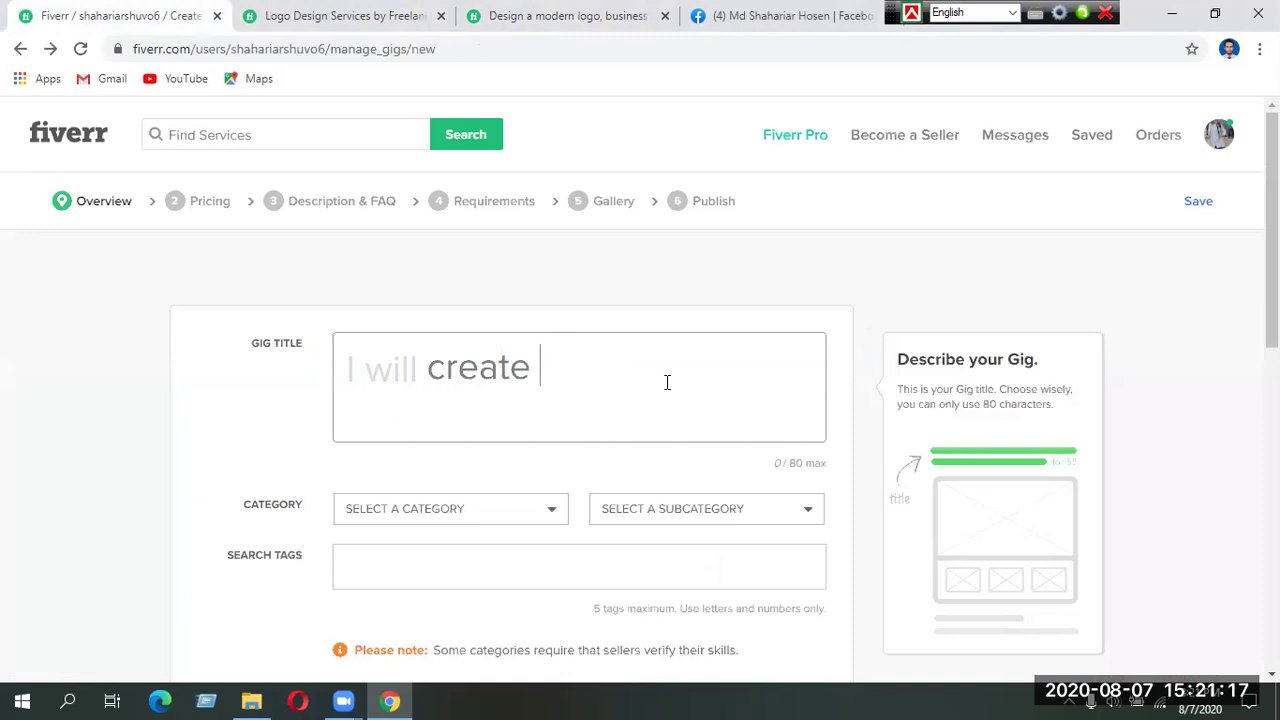
# Clear the gig title, retype it as 'I will create m', and recheck the reference tabs.
pyautogui.press('BackSpace')
pyautogui.press('BackSpace')
pyautogui.press('BackSpace')
pyautogui.press('BackSpace')
pyautogui.press('BackSpace')
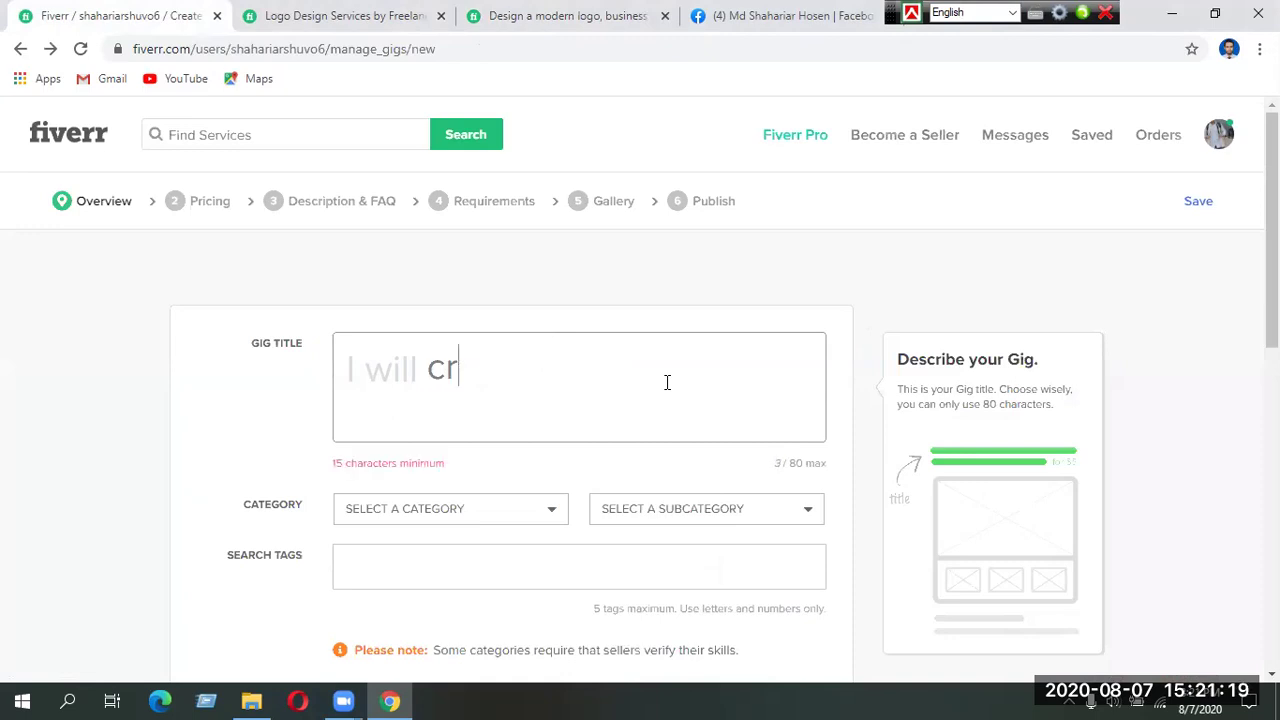
pyautogui.press('BackSpace')
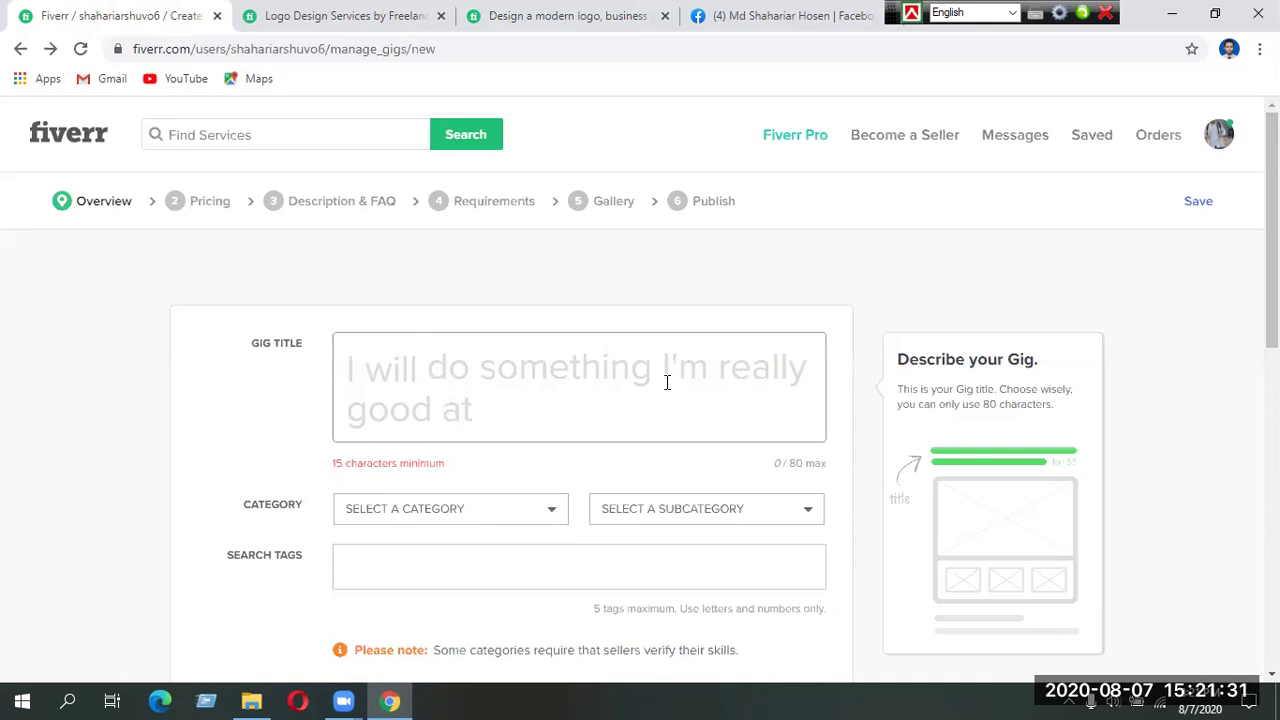
pyautogui.write('create ')
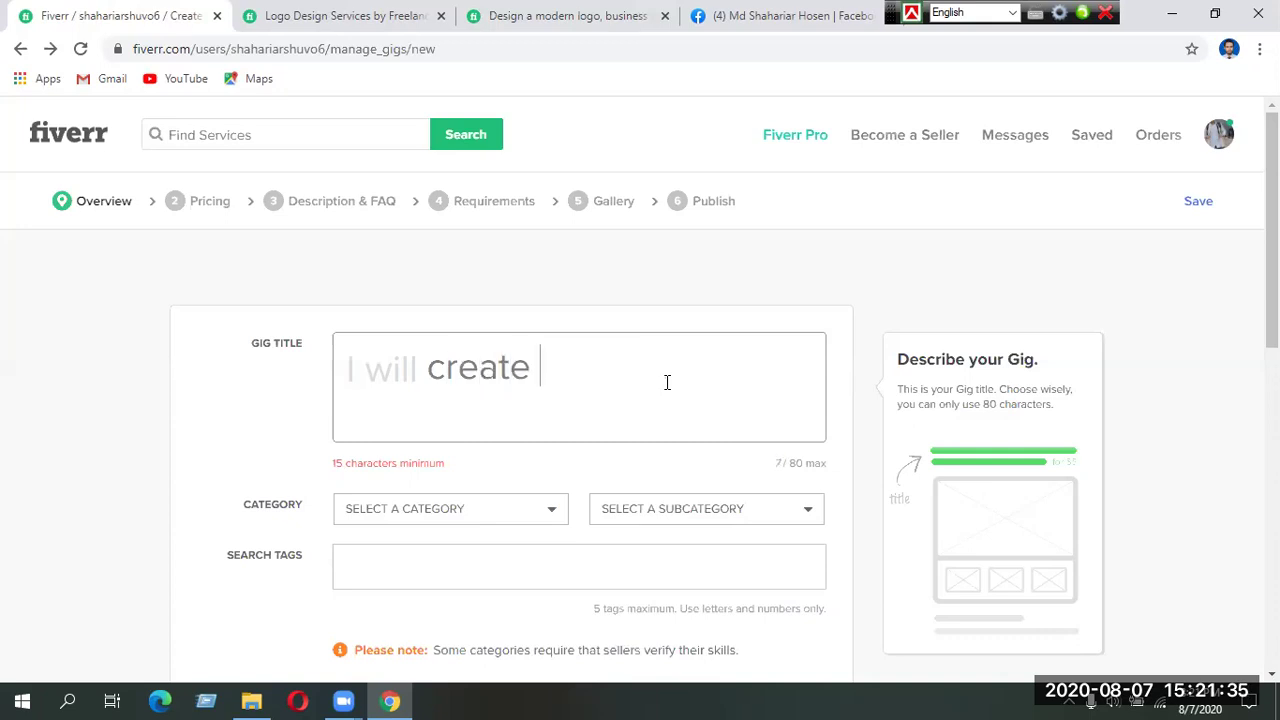
pyautogui.write('mp')
pyautogui.press('BackSpace')
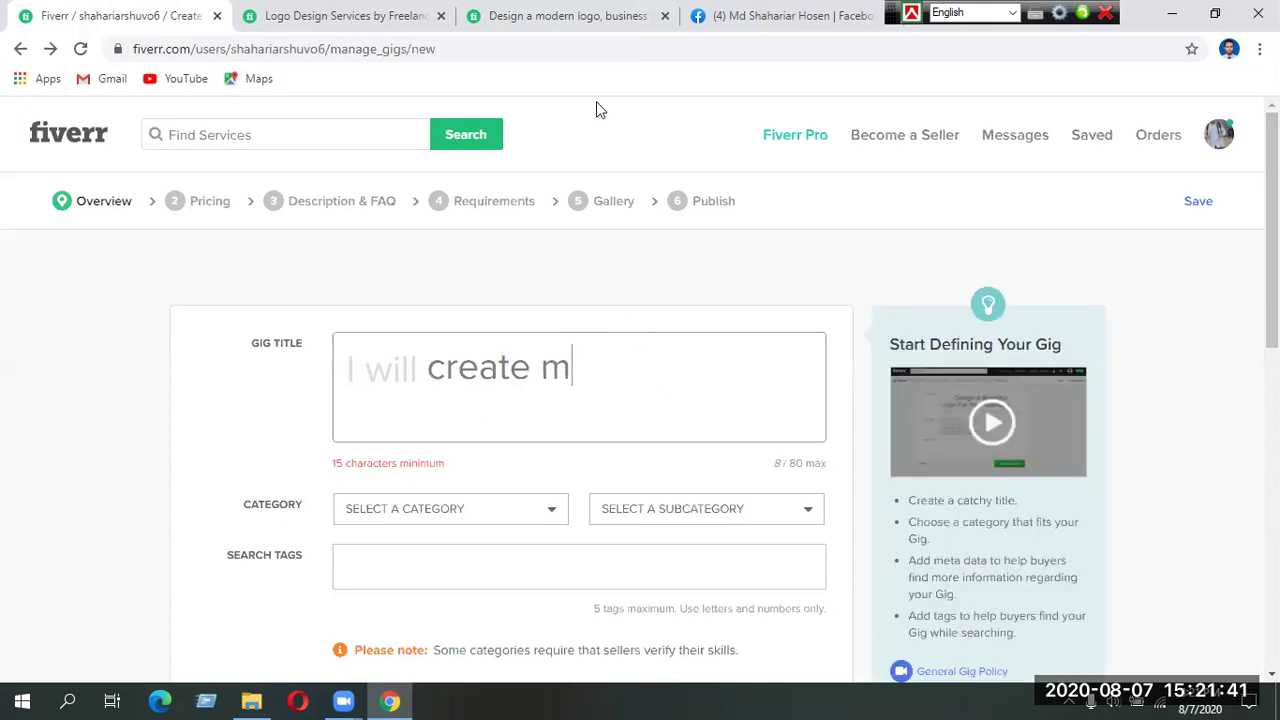
pyautogui.click(270, 14)
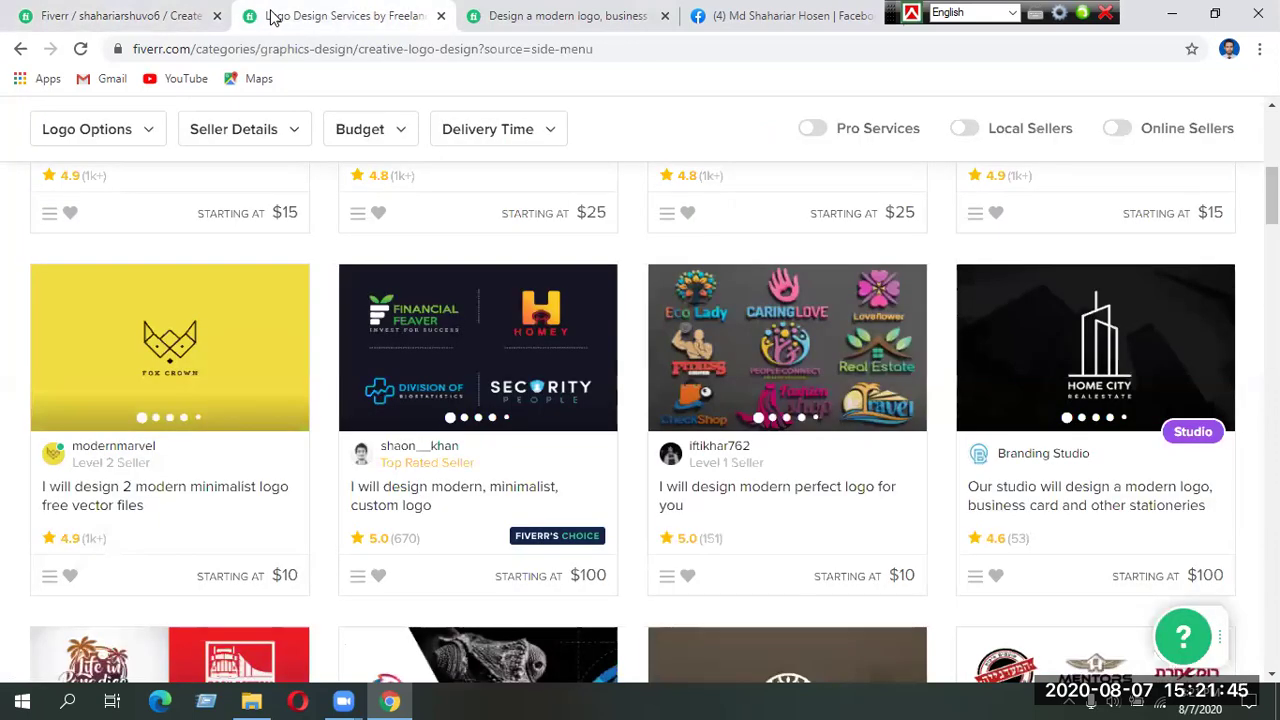
pyautogui.hotkey('ctrl', 'Tab')
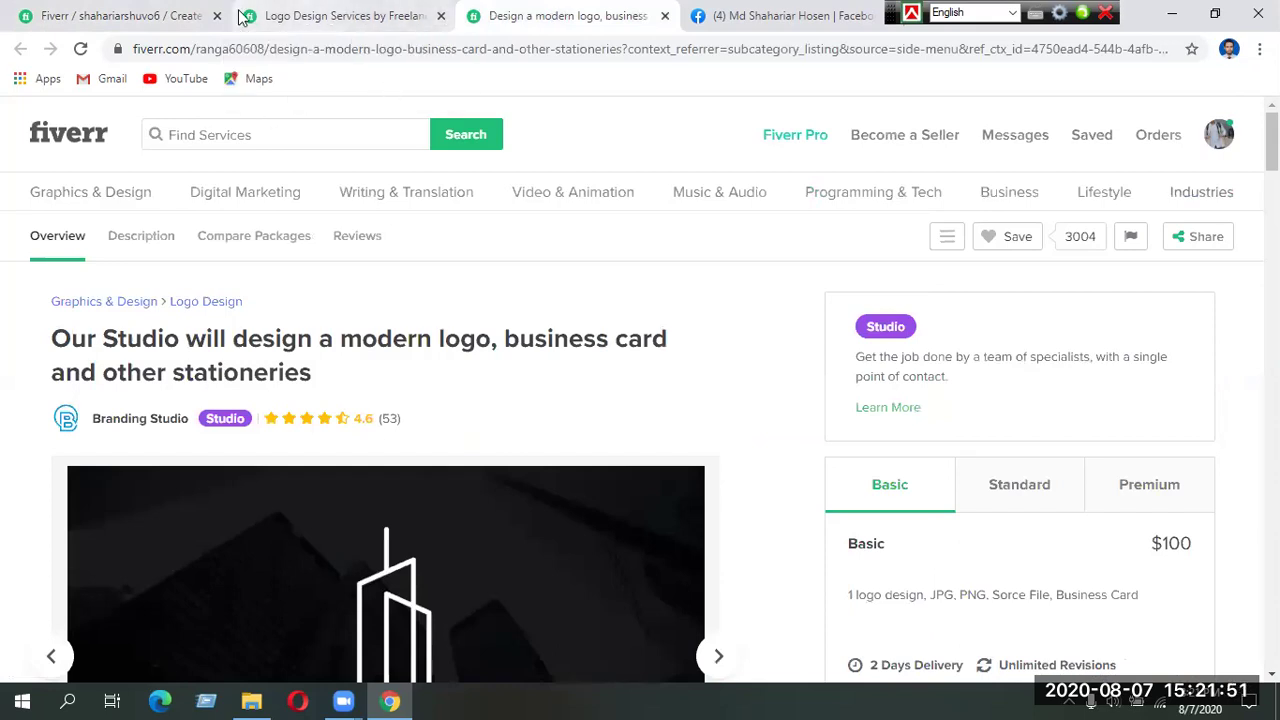
pyautogui.click(185, 17)
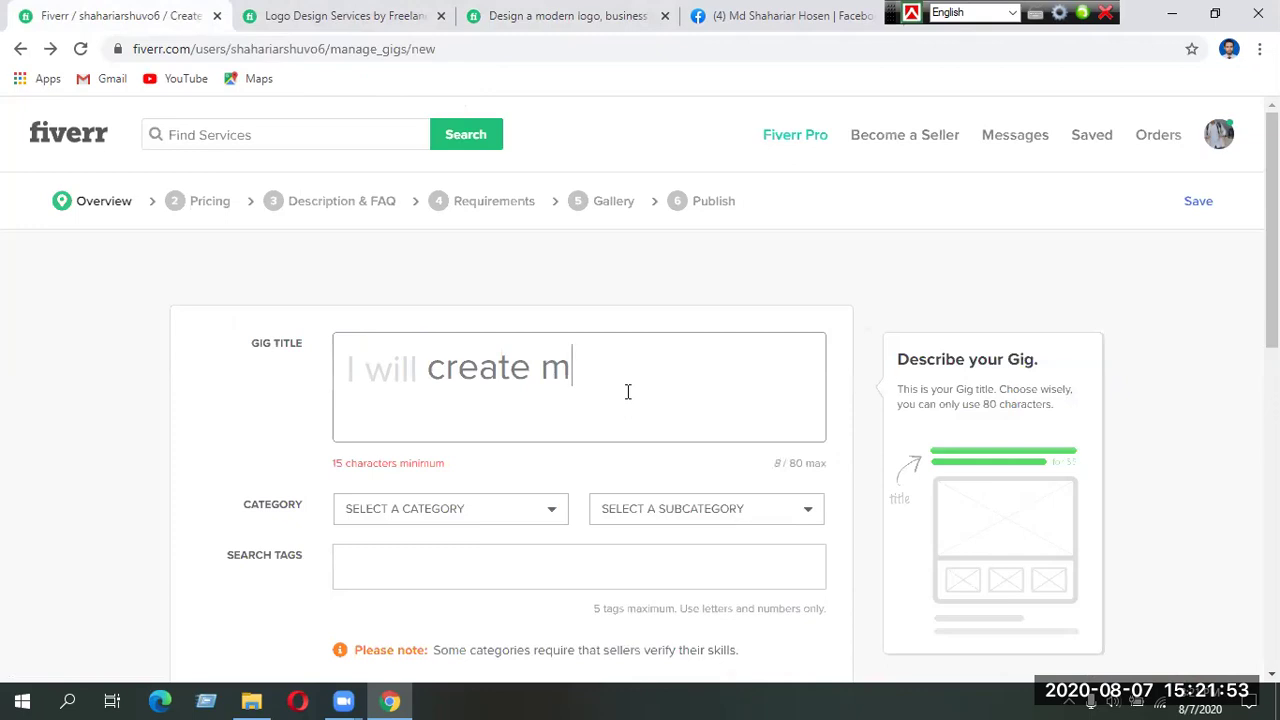
# Continue the title with 'minimalist logo,business', correcting typos along the way.
pyautogui.write('odren logo,')
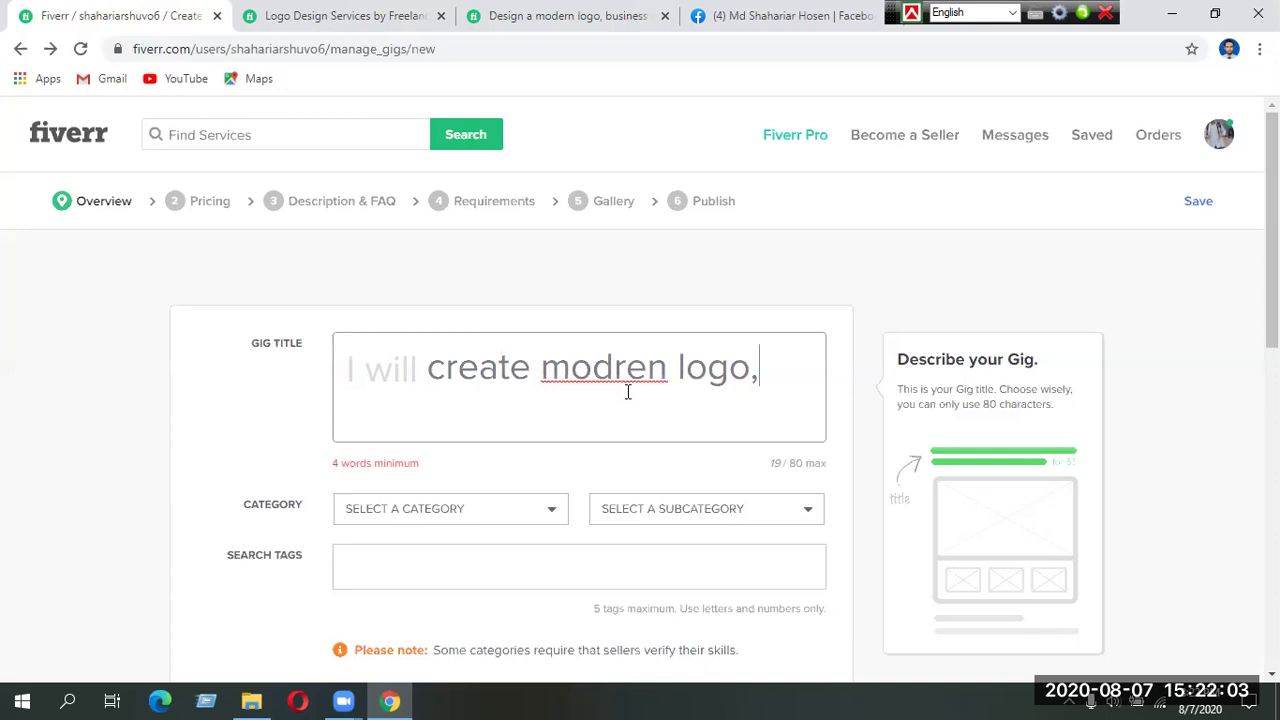
pyautogui.press('BackSpace')
pyautogui.press('BackSpace')
pyautogui.press('BackSpace')
pyautogui.press('BackSpace')
pyautogui.press('BackSpace')
pyautogui.press('BackSpace')
pyautogui.press('BackSpace')
pyautogui.press('BackSpace')
pyautogui.press('BackSpace')
pyautogui.press('BackSpace')
pyautogui.press('BackSpace')
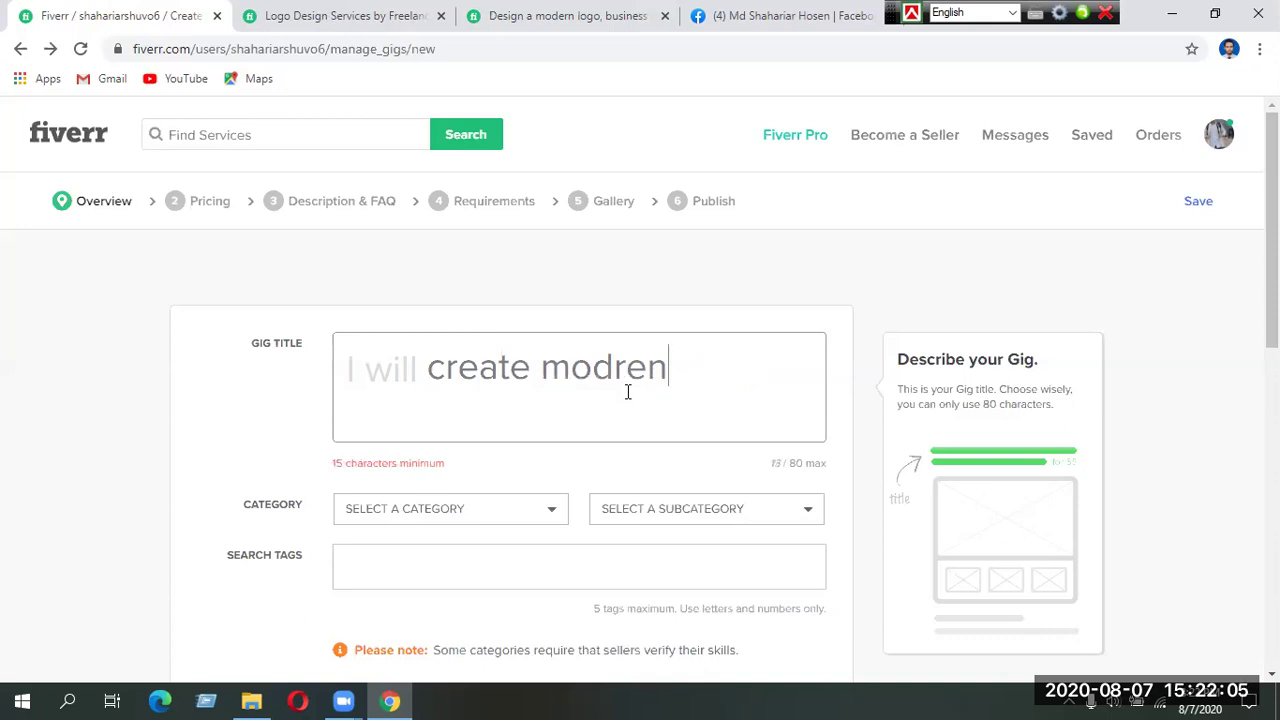
pyautogui.press('BackSpace')
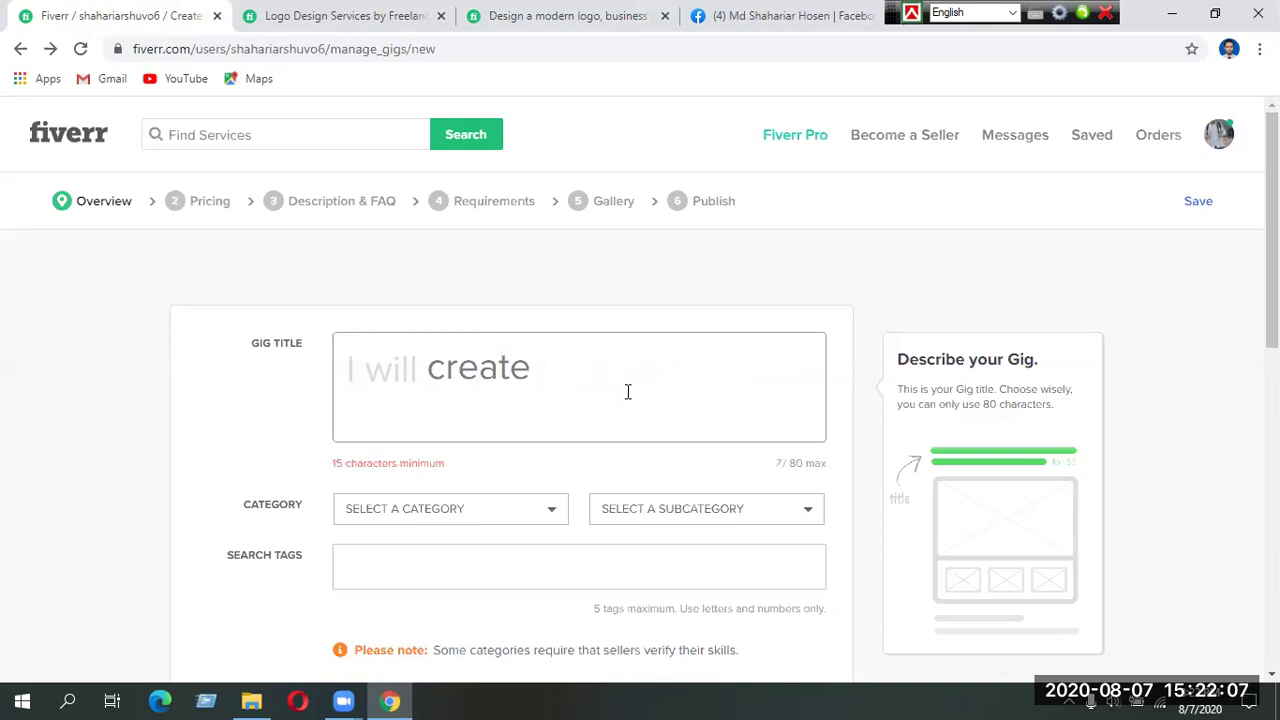
pyautogui.write('minimalist')
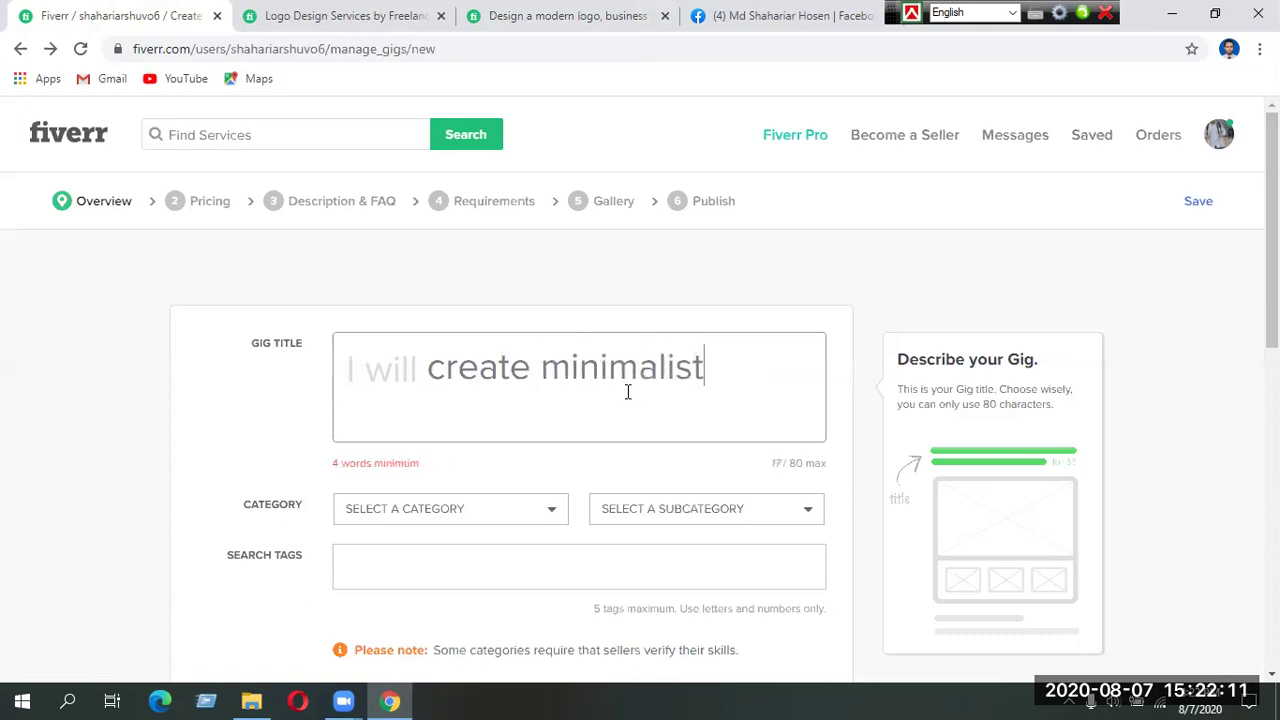
pyautogui.write(' logo')
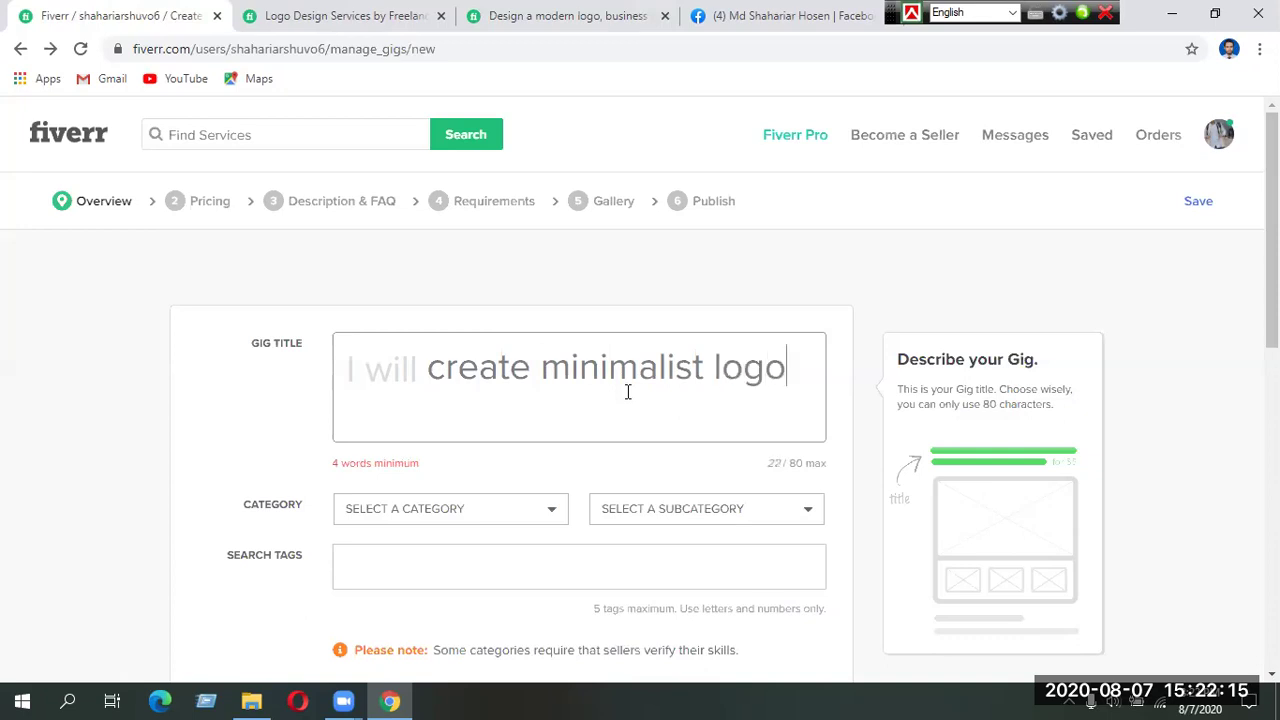
pyautogui.write(',buss')
pyautogui.press('BackSpace')
pyautogui.write('ib')
pyautogui.press('BackSpace')
# End the title with 'card and other stationary.', fixing 'cad' and the 'stationaries' spelling.
pyautogui.write('ness')
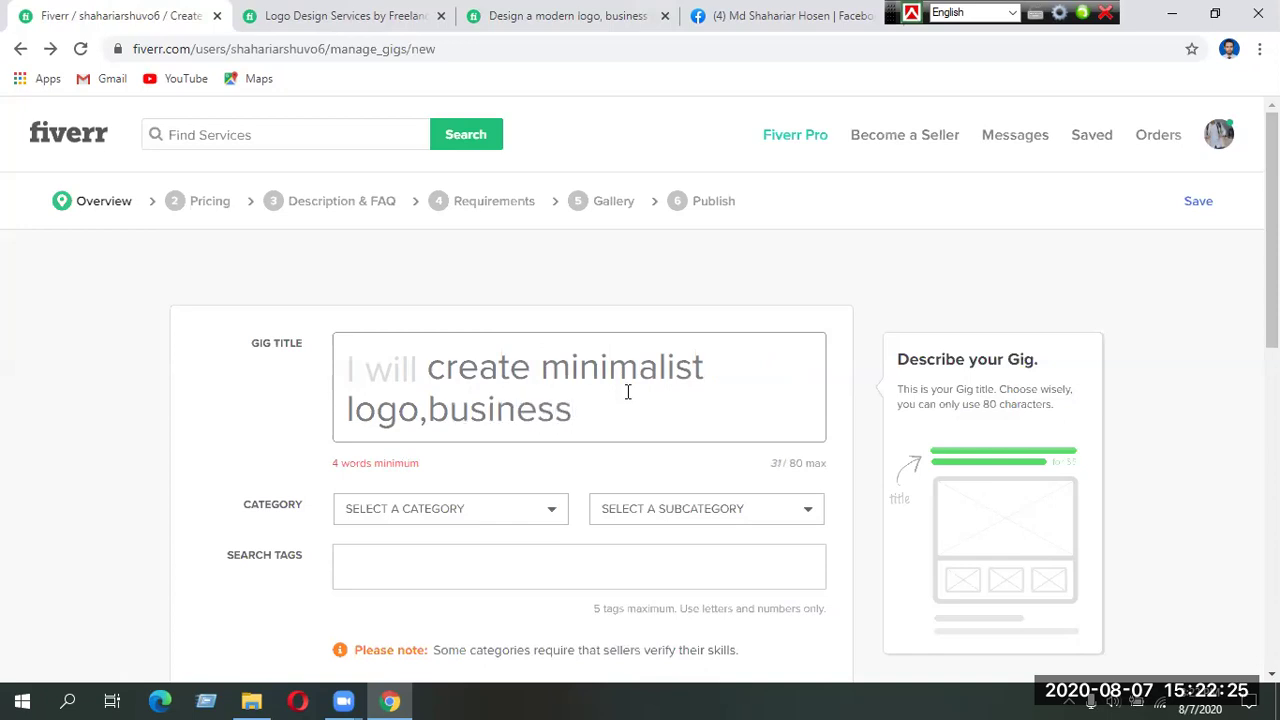
pyautogui.write(' ca')
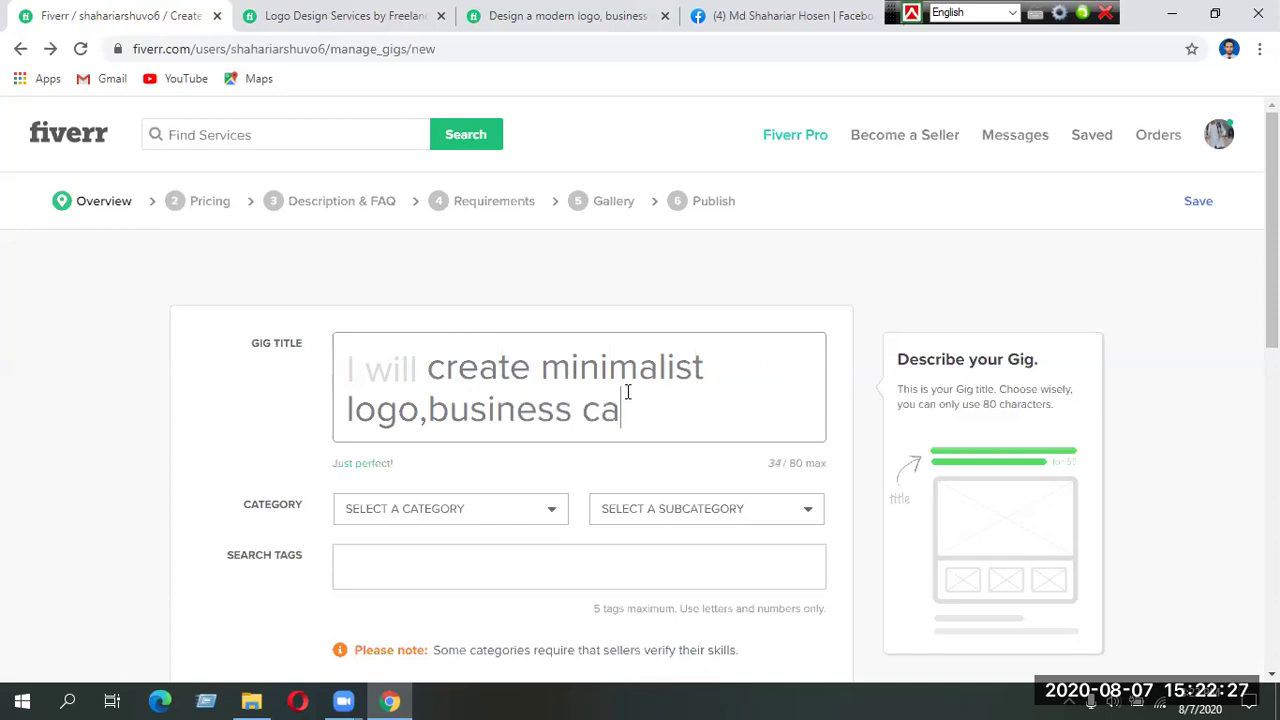
pyautogui.write('d ab')
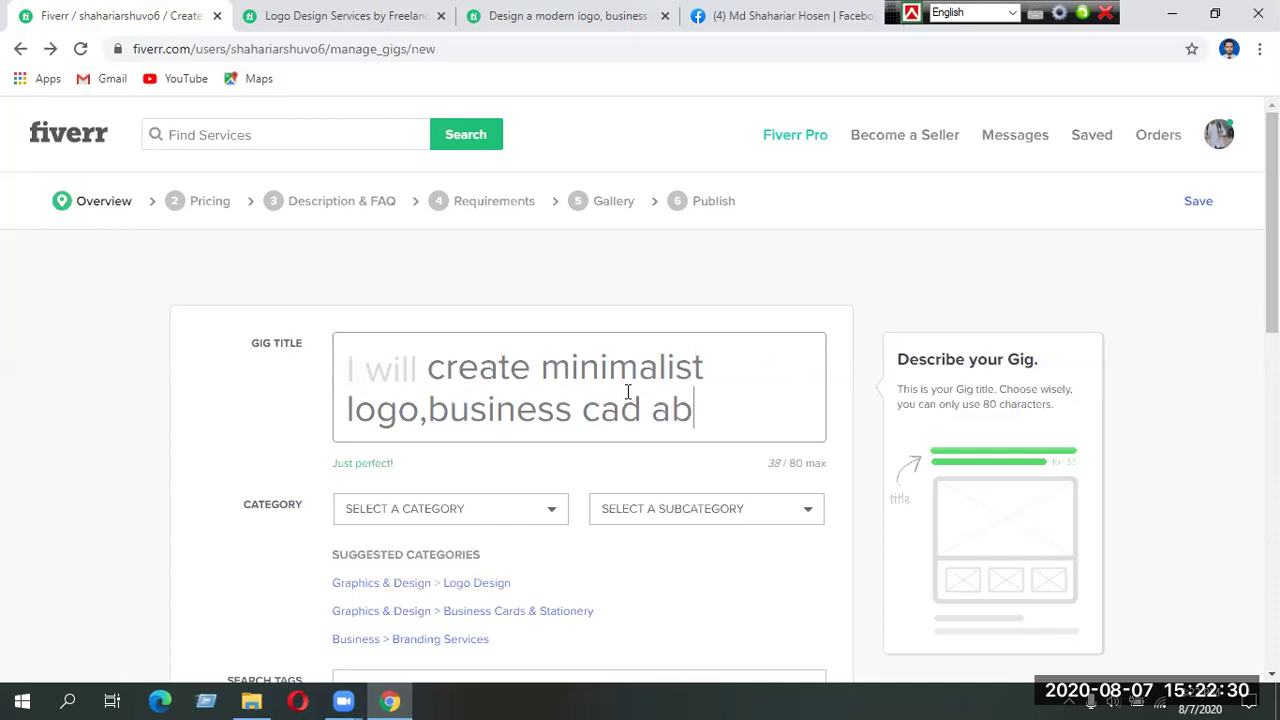
pyautogui.press('BackSpace')
pyautogui.write('nd ')
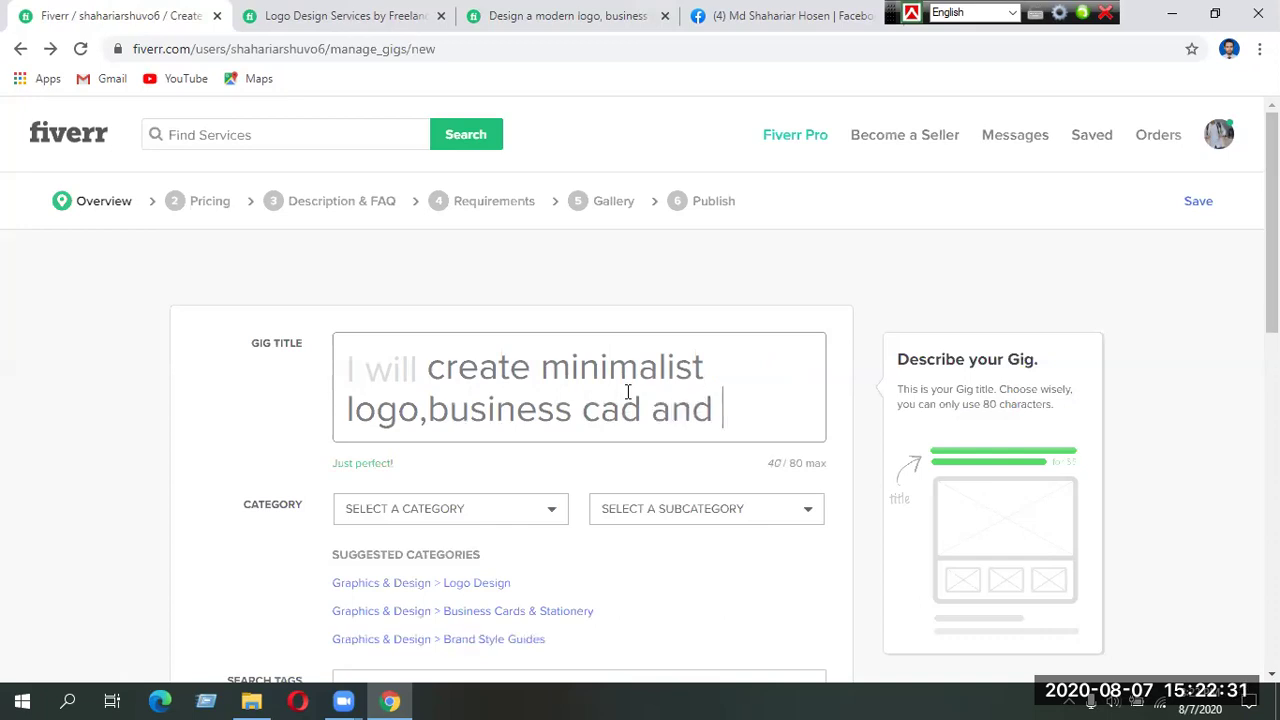
pyautogui.write('oth')
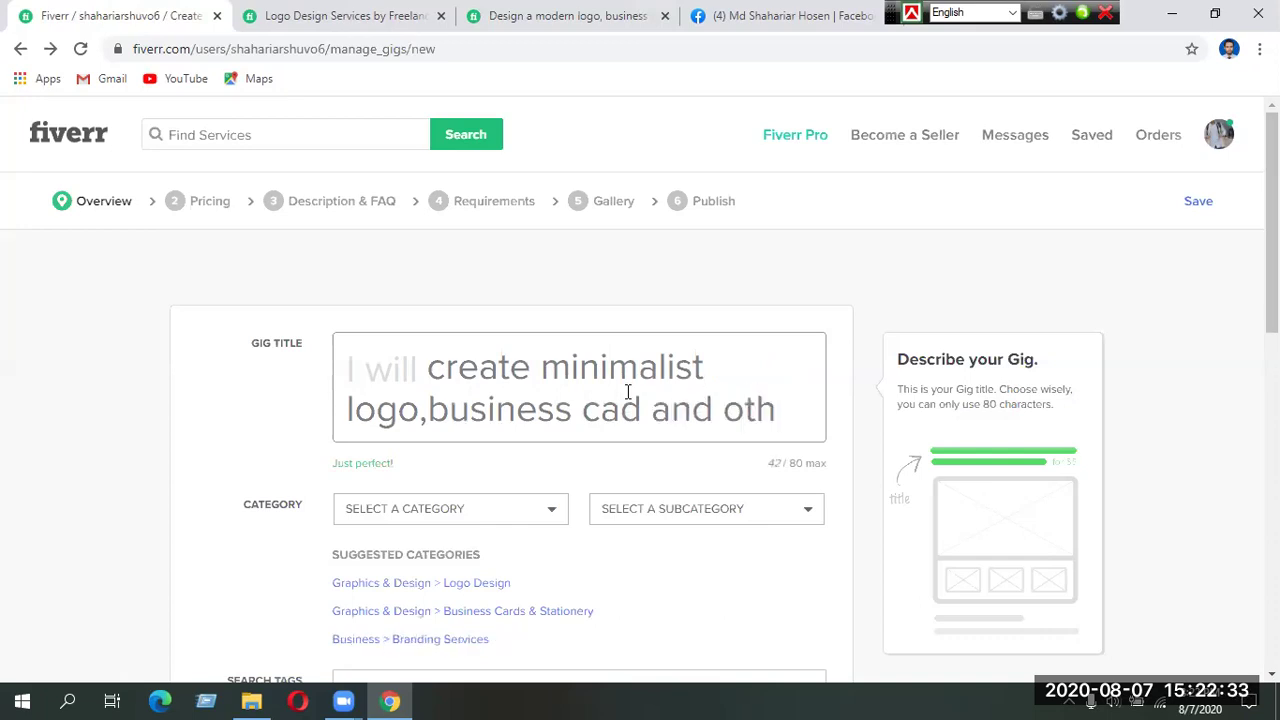
pyautogui.press('Left')
pyautogui.press('Left')
pyautogui.press('Left')
pyautogui.press('Left')
pyautogui.press('Left')
pyautogui.press('Left')
pyautogui.press('Left')
pyautogui.press('Left')
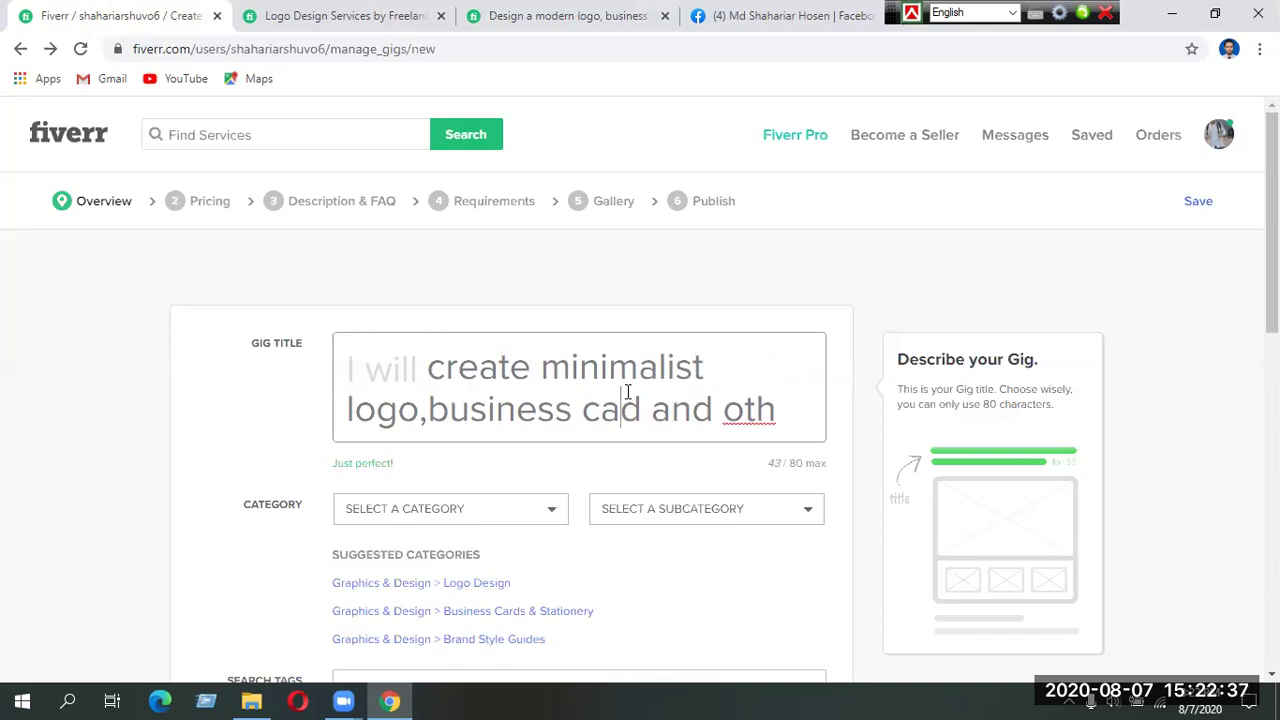
pyautogui.write('r')
pyautogui.press('Right')
pyautogui.press('Right')
pyautogui.press('Right')
pyautogui.press('Right')
pyautogui.press('Right')
pyautogui.press('Right')
pyautogui.press('Right')
pyautogui.press('Right')
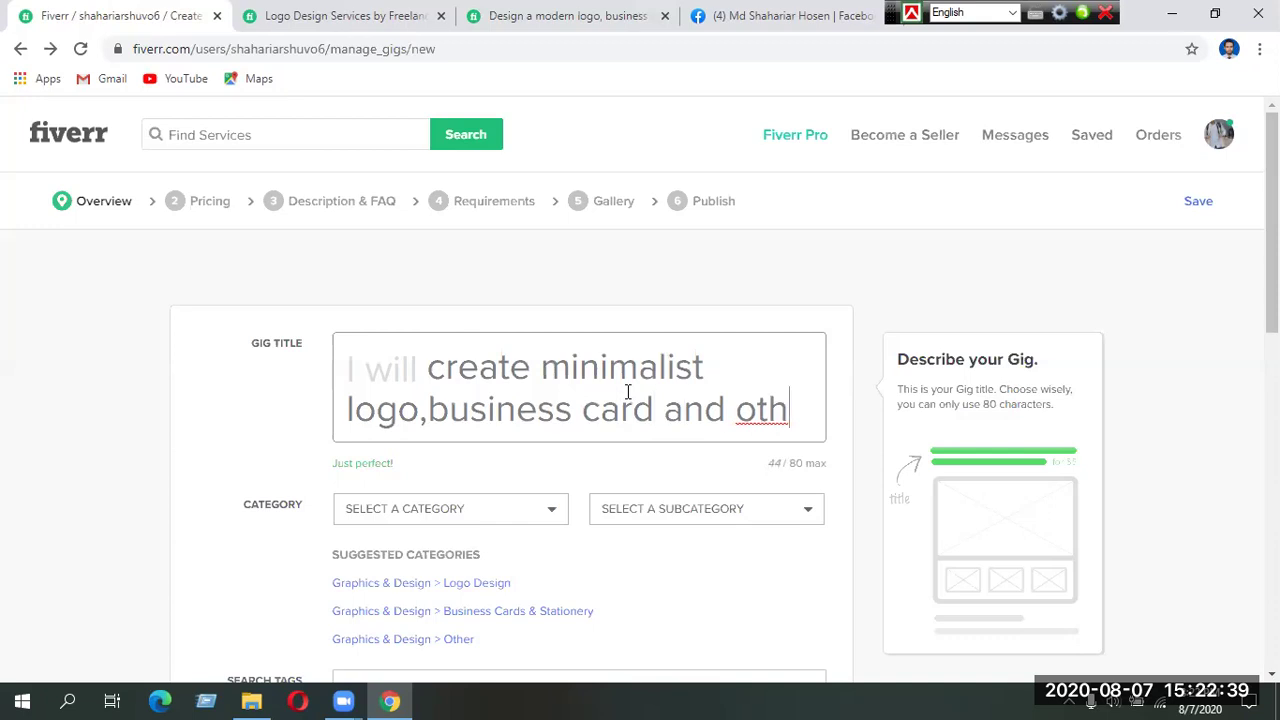
pyautogui.write('er ')
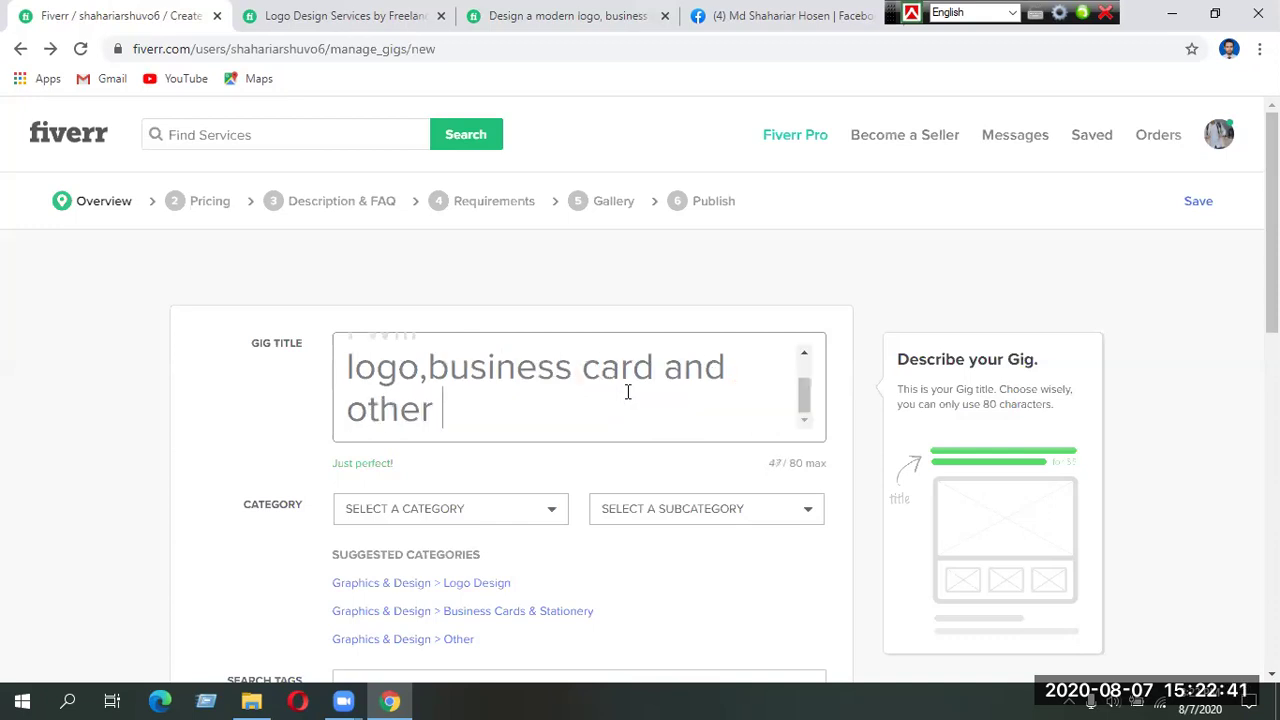
pyautogui.write('statio')
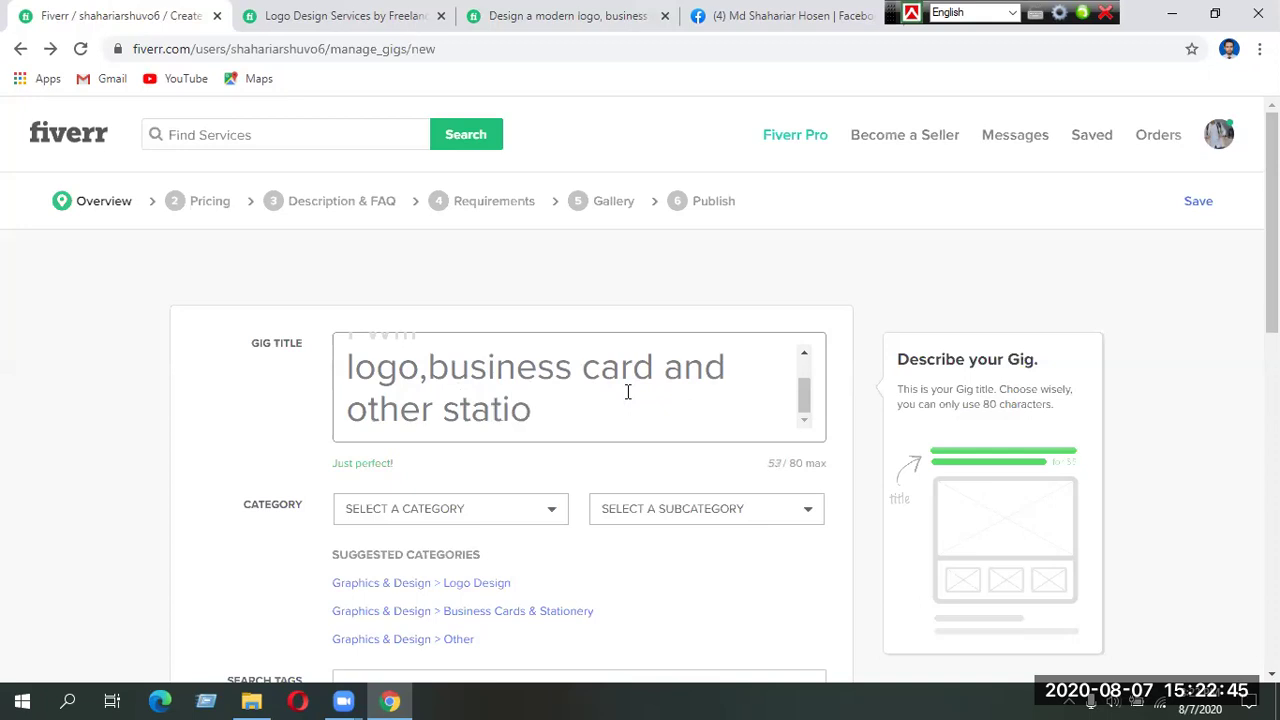
pyautogui.write('naries')
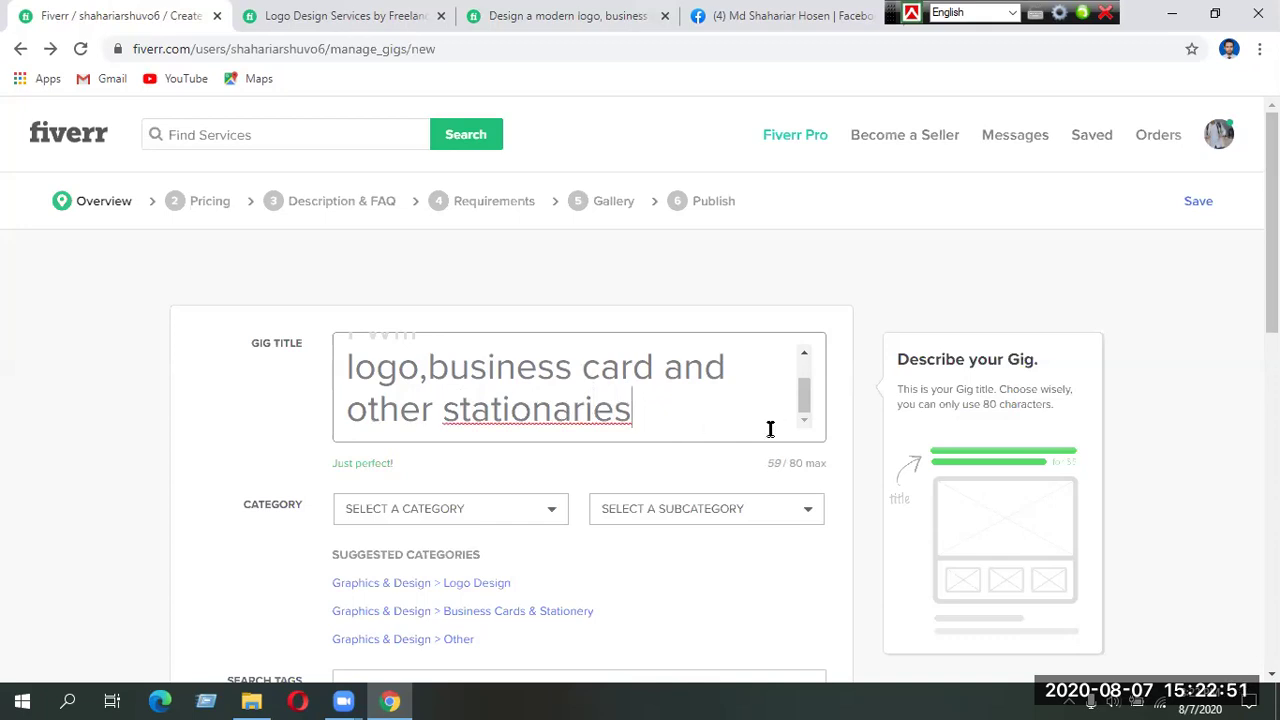
pyautogui.write('.')
pyautogui.rightClick(578, 415)
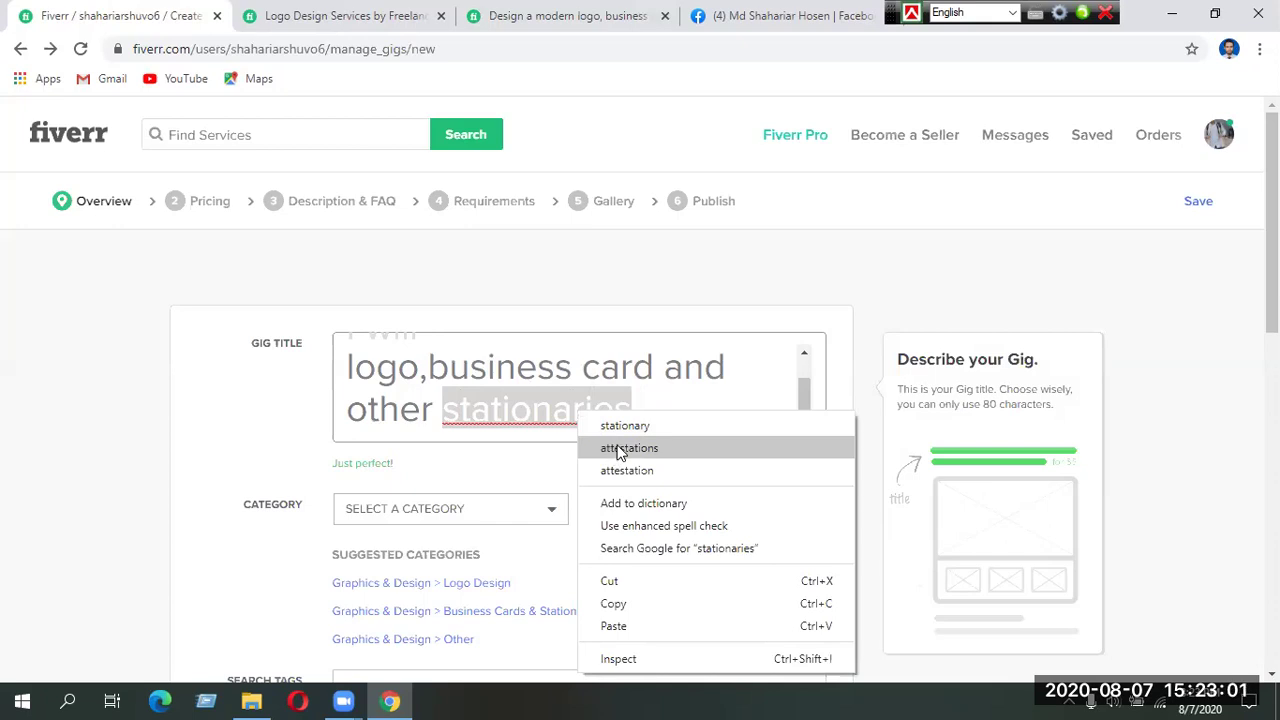
pyautogui.click(624, 426)
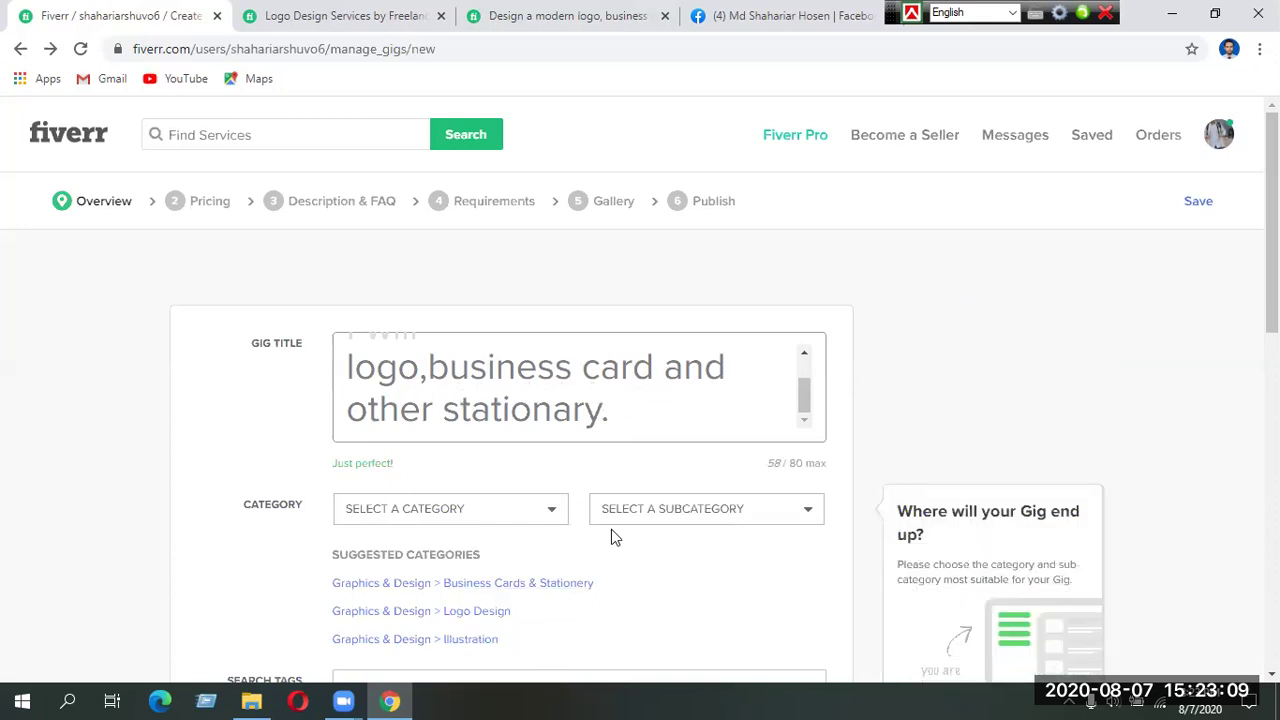
# Set the category to Graphics & Design and the subcategory to Logo Design.
pyautogui.click(463, 508)
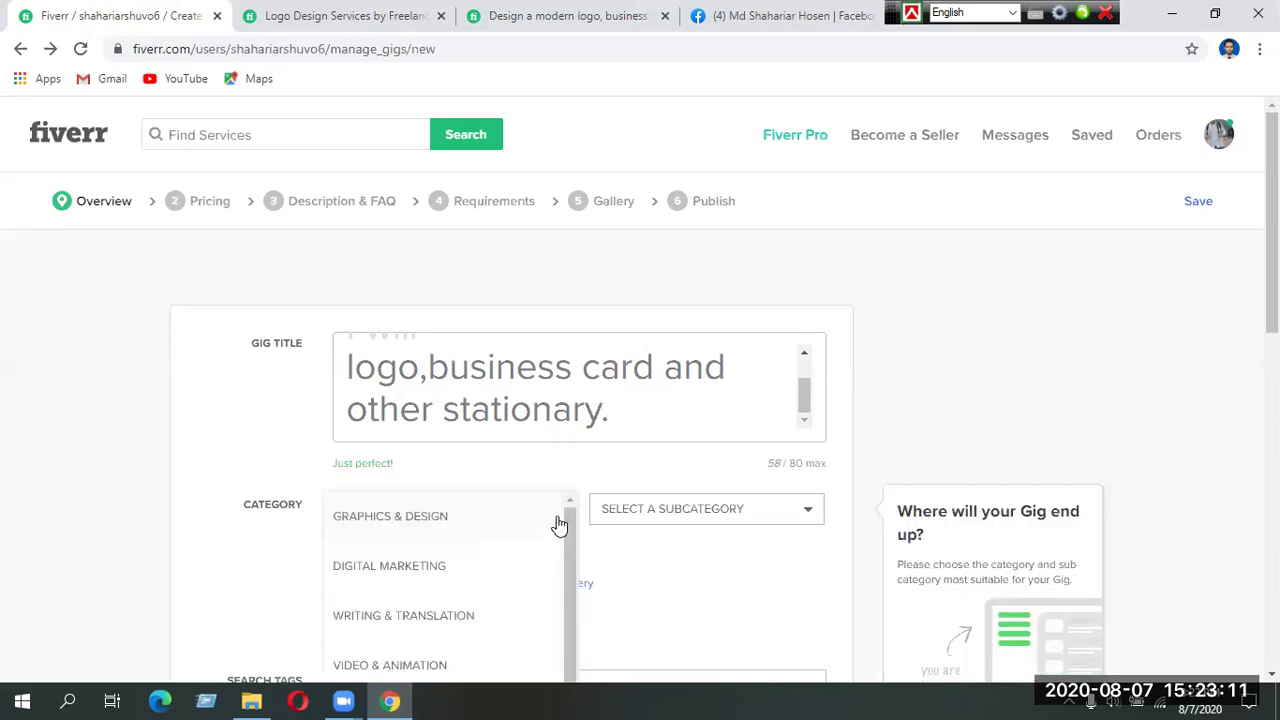
pyautogui.click(425, 518)
pyautogui.click(701, 520)
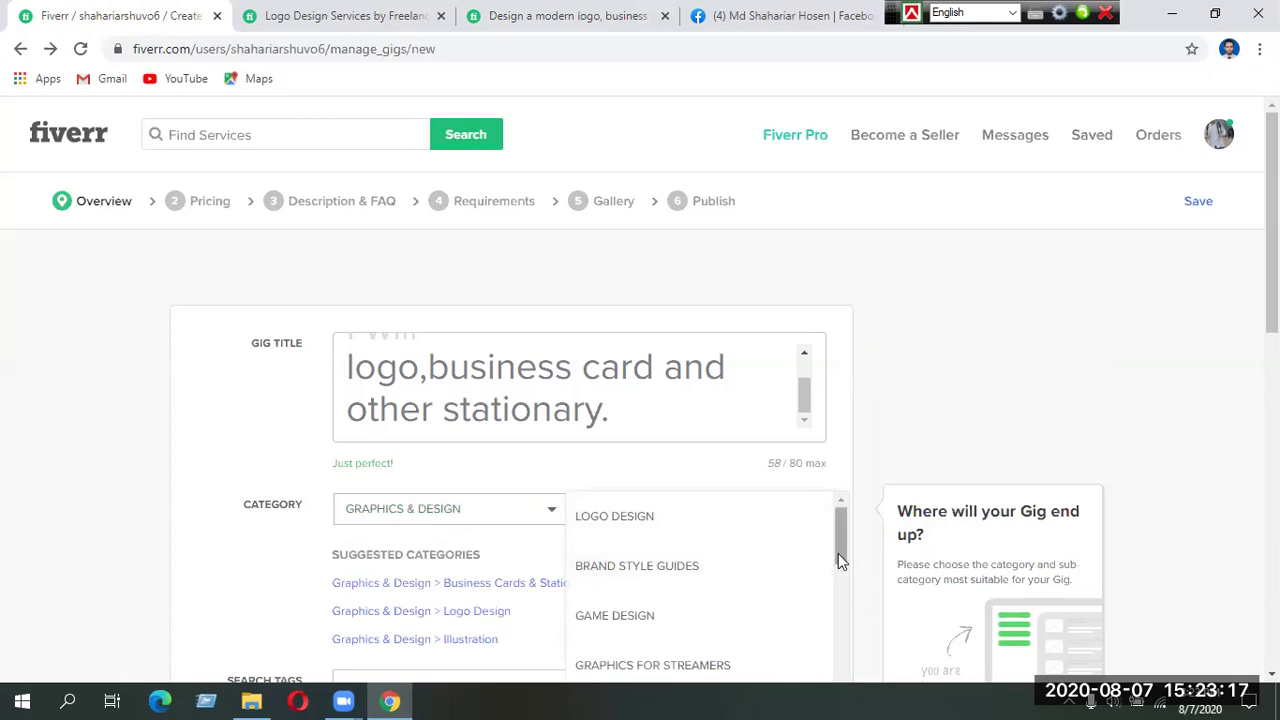
pyautogui.click(620, 518)
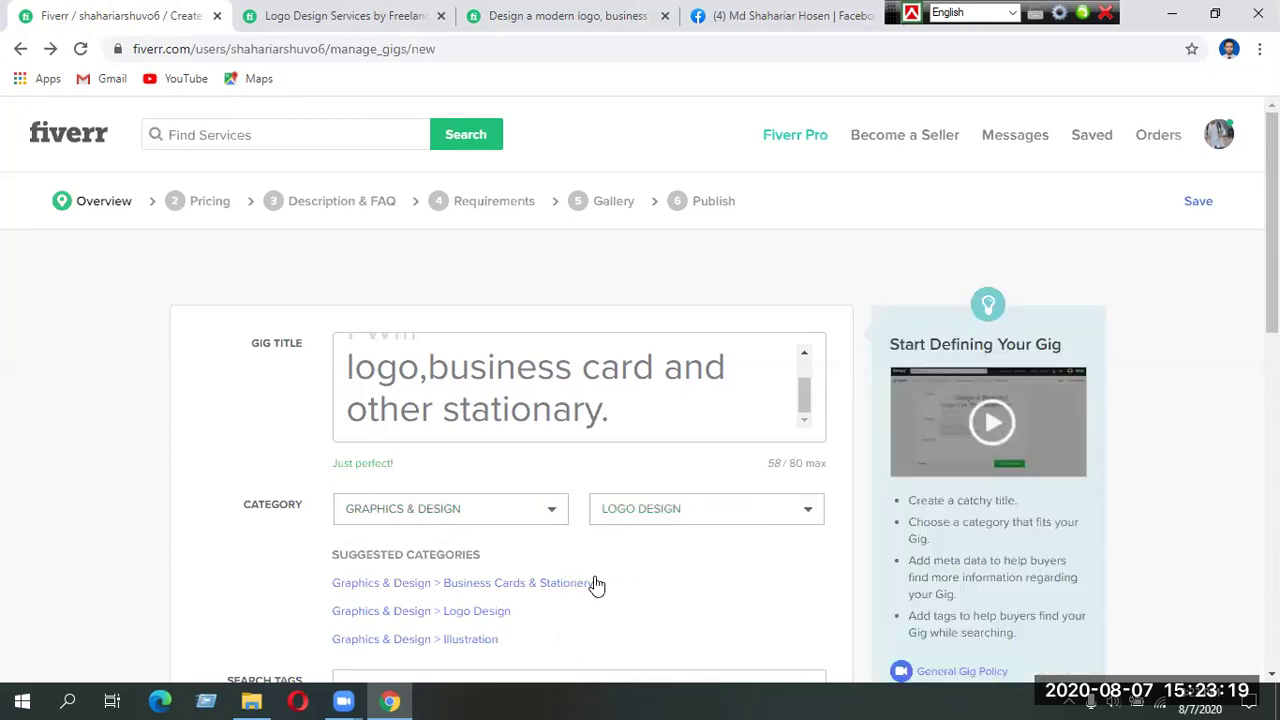
# Tick AI, JPG and PNG as the file formats under Gig Metadata.
pyautogui.scroll(-2, 667, 595)
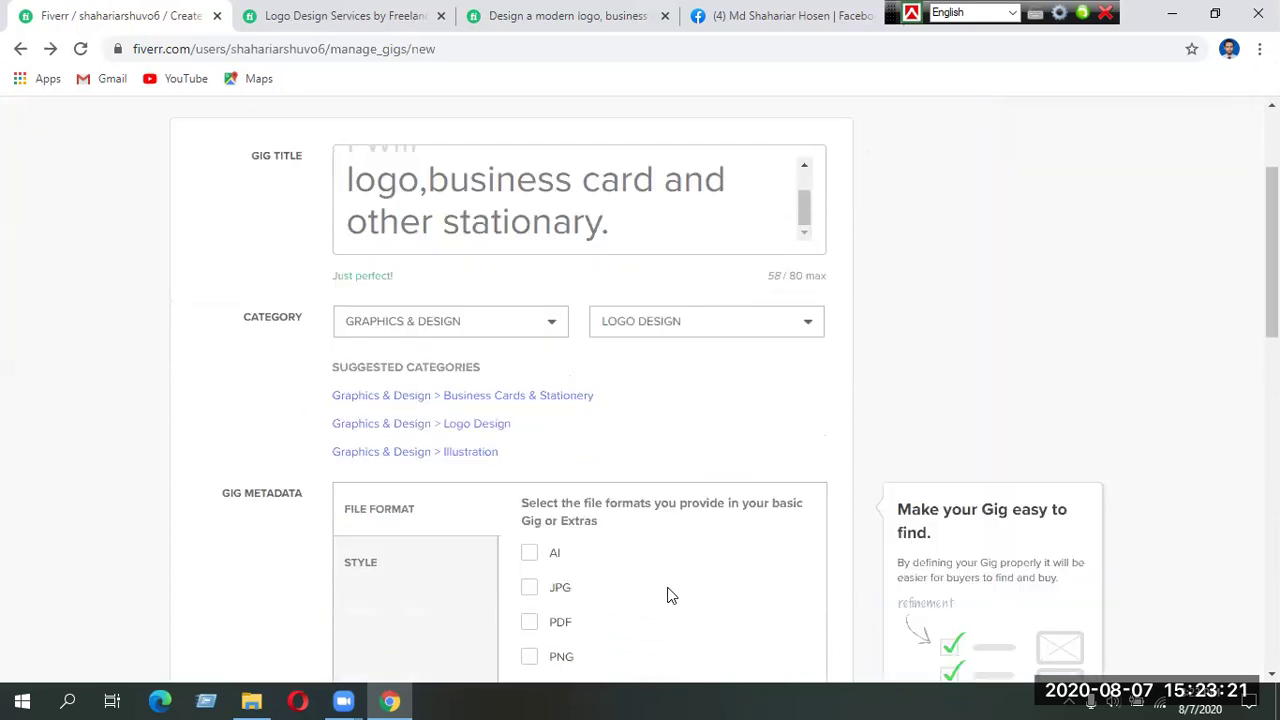
pyautogui.scroll(-2, 671, 595)
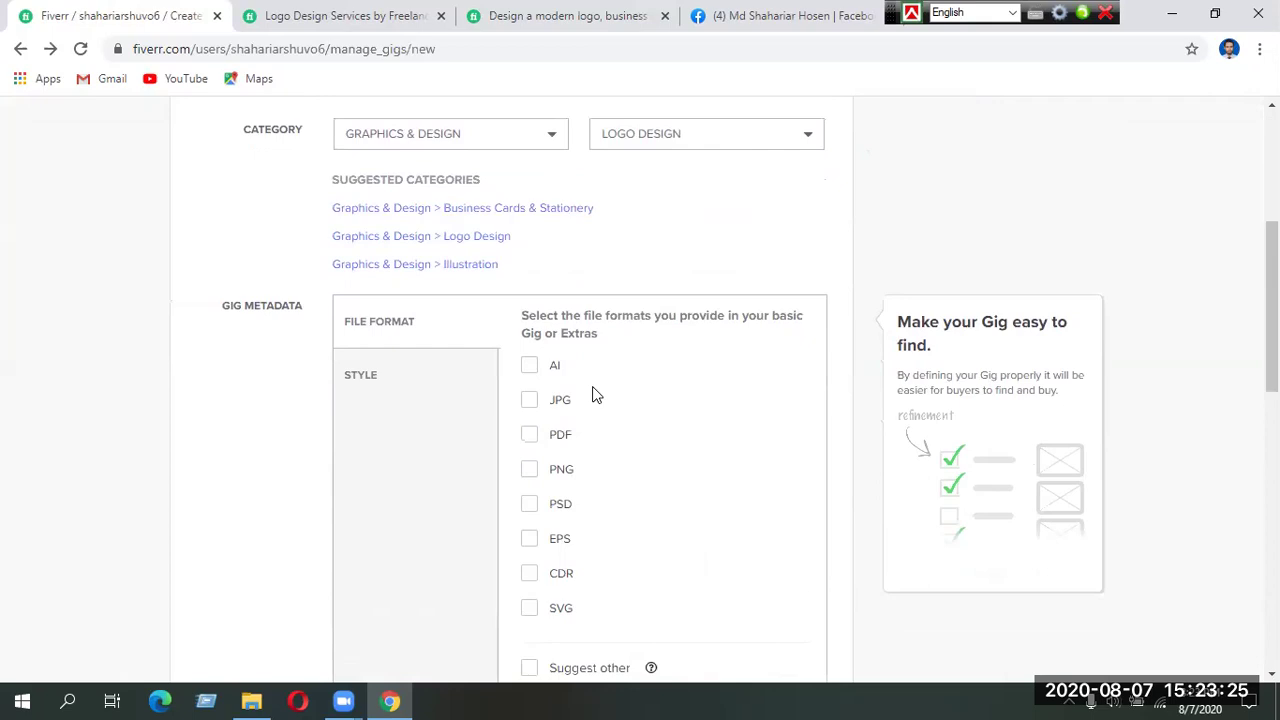
pyautogui.click(530, 370)
pyautogui.click(530, 405)
pyautogui.click(527, 474)
pyautogui.scroll(-1, 651, 519)
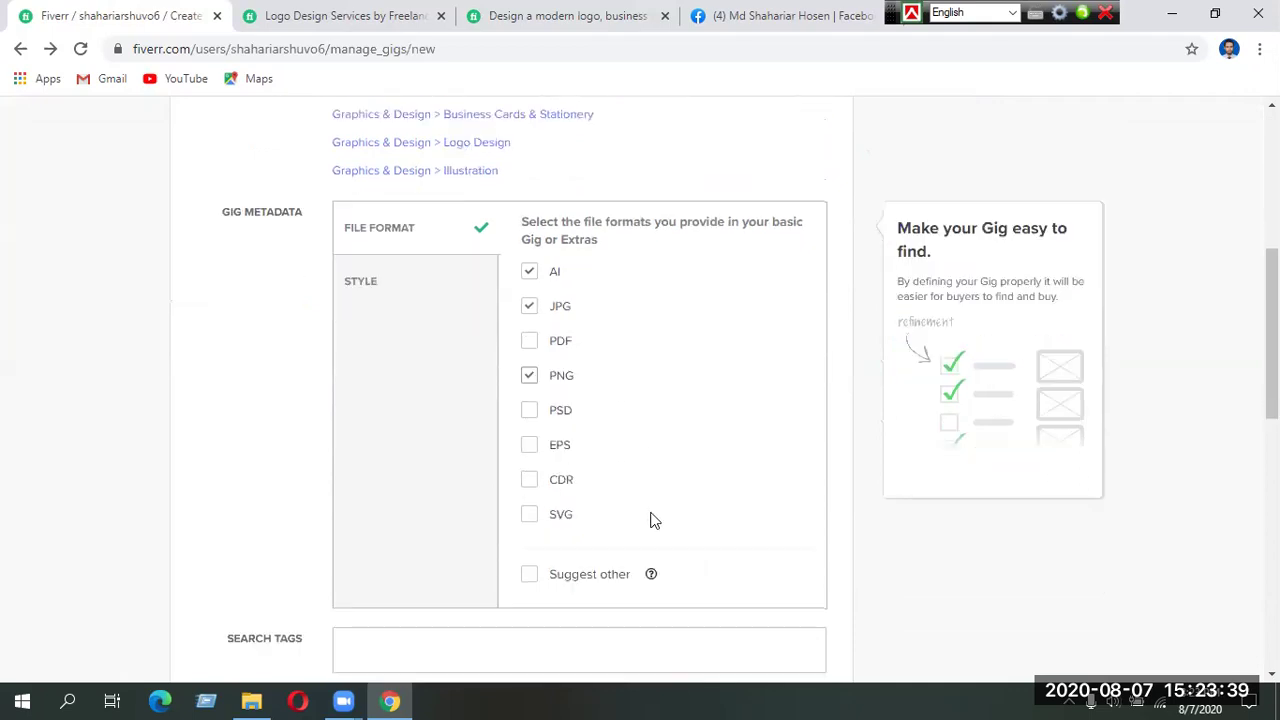
pyautogui.scroll(-1, 651, 519)
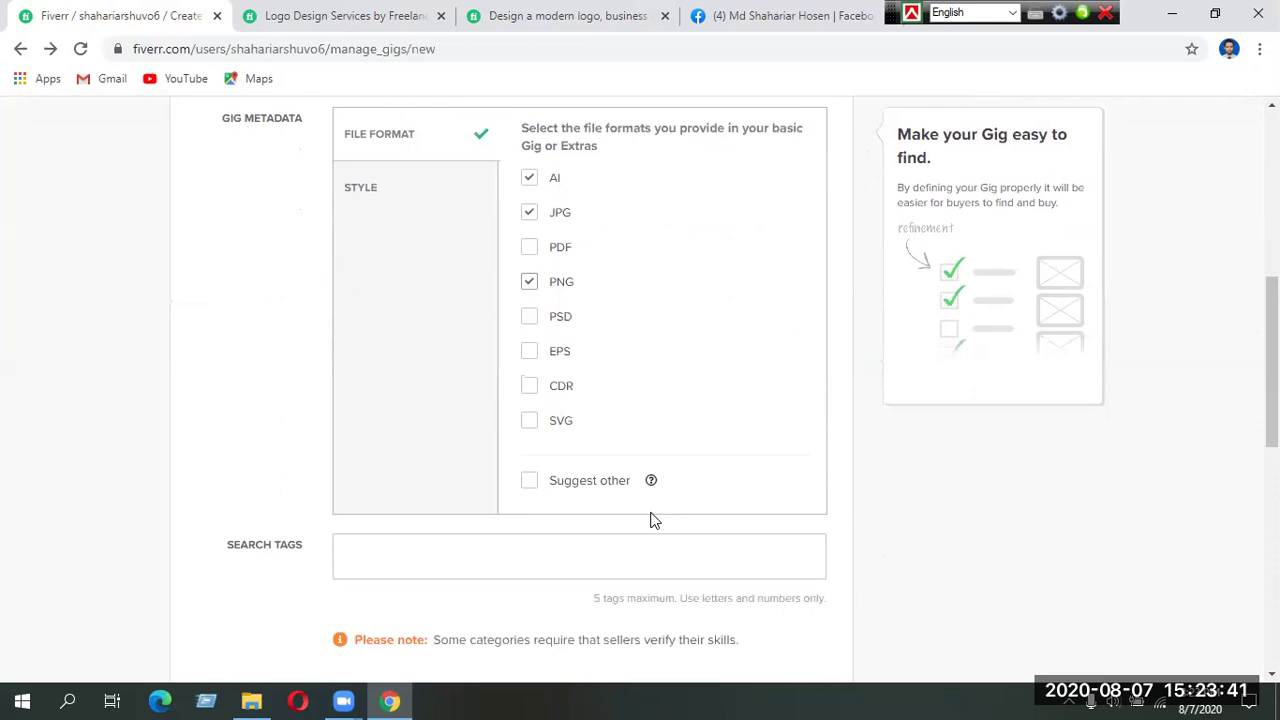
pyautogui.scroll(-1, 651, 519)
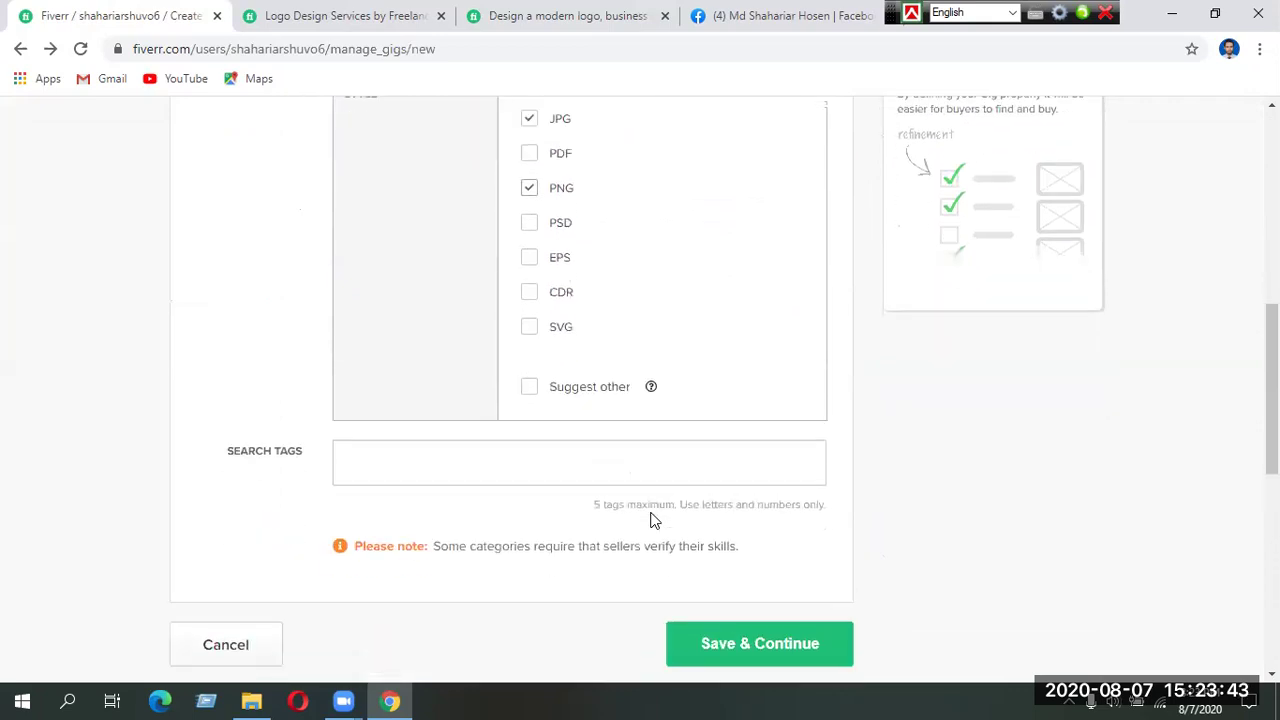
pyautogui.scroll(-1, 651, 519)
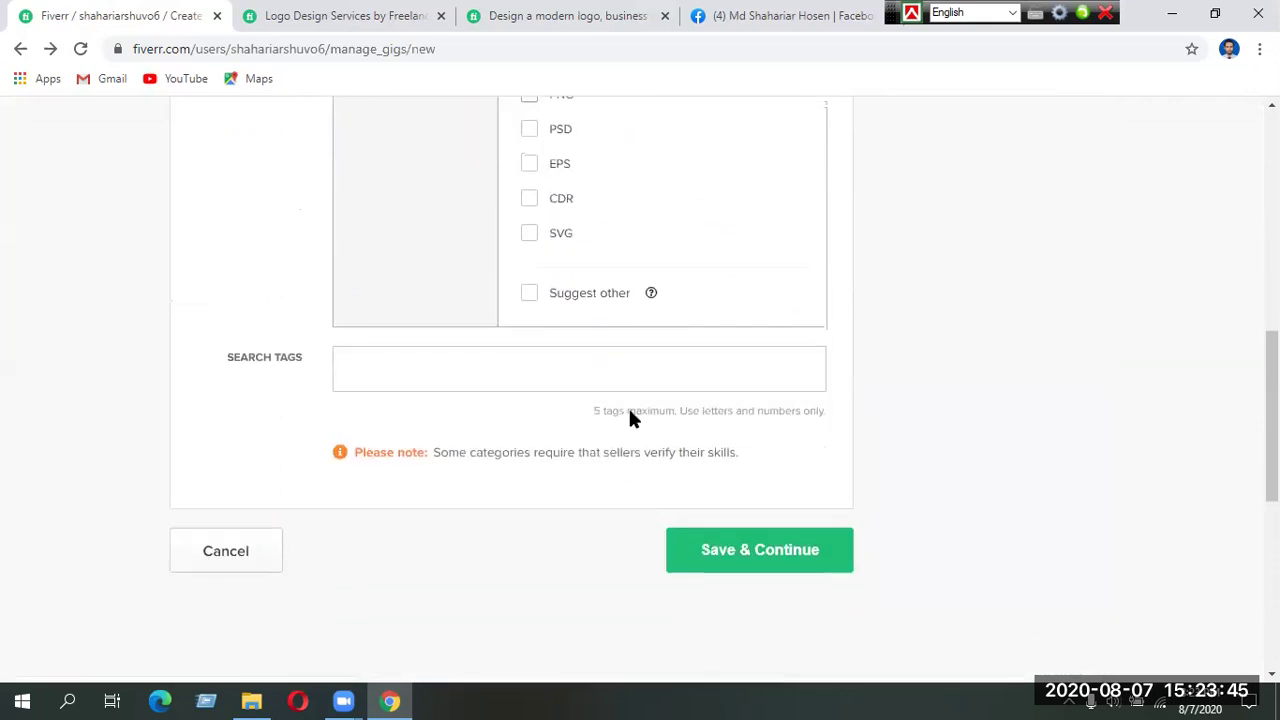
# Add tags 'logo design', 'custom logo' and 'minimalist logo', then try Save & Continue.
pyautogui.click(552, 369)
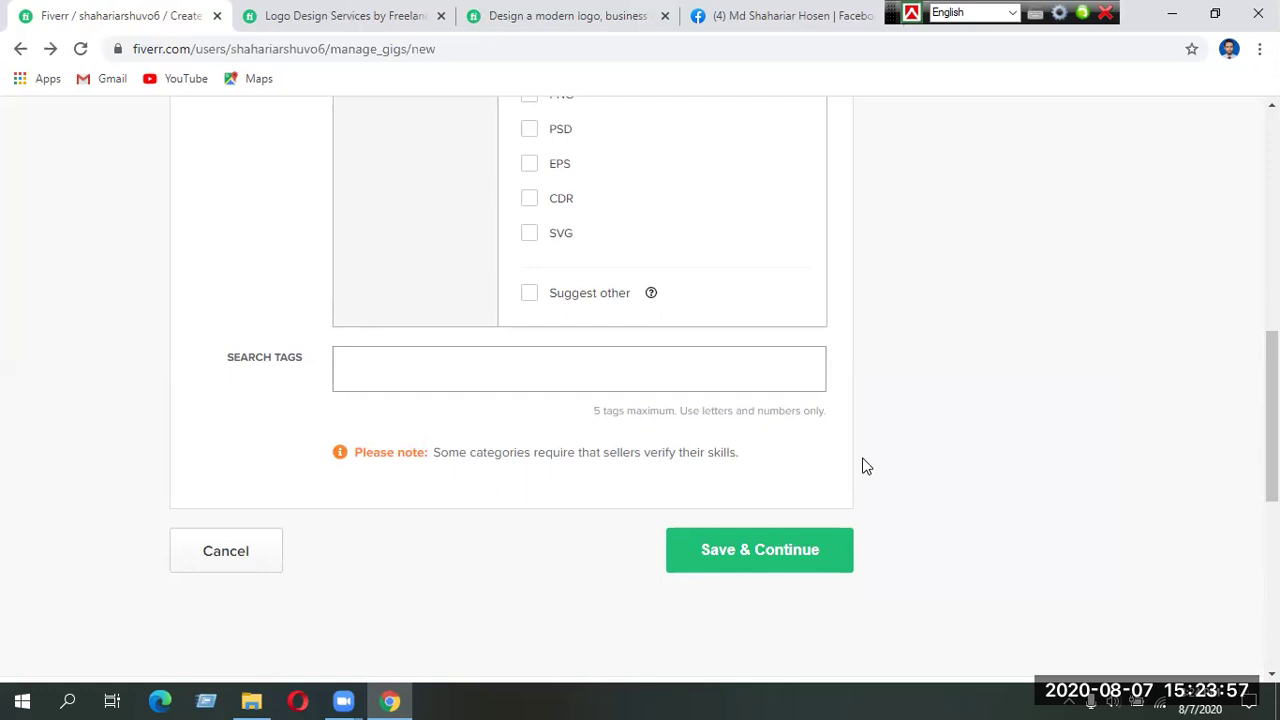
pyautogui.write('log')
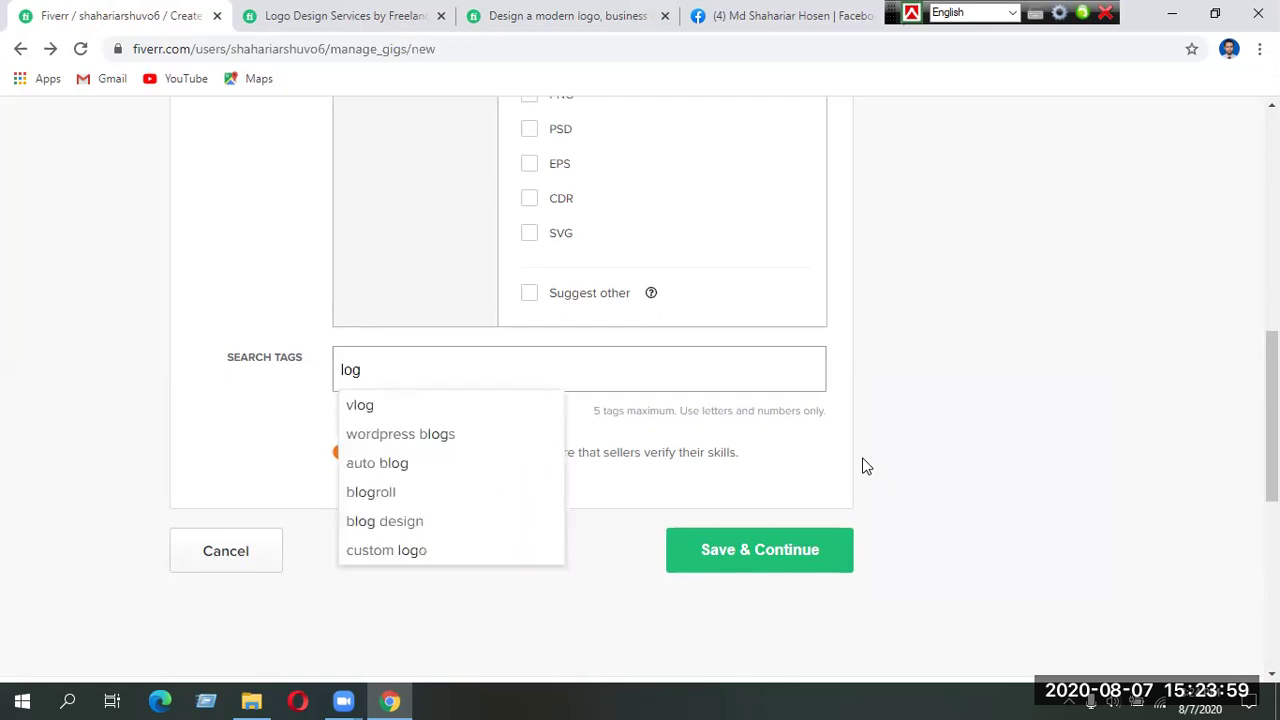
pyautogui.write('o')
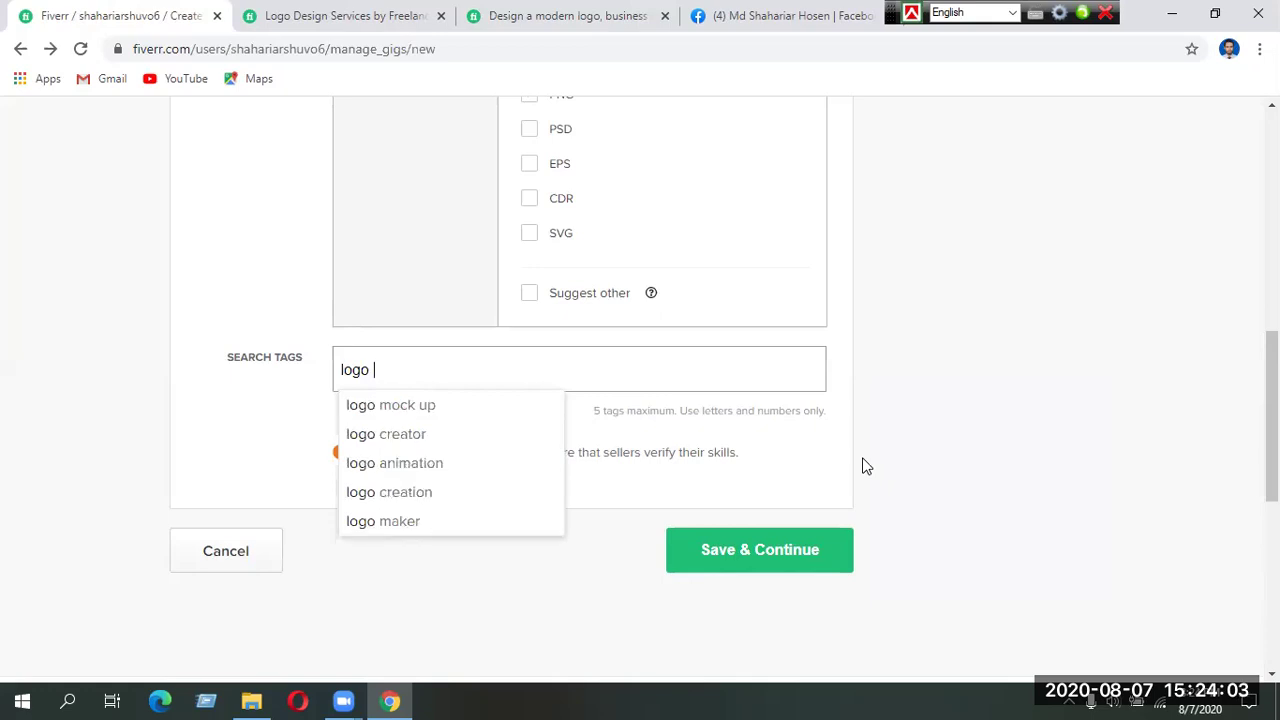
pyautogui.write(' design')
pyautogui.press('Return')
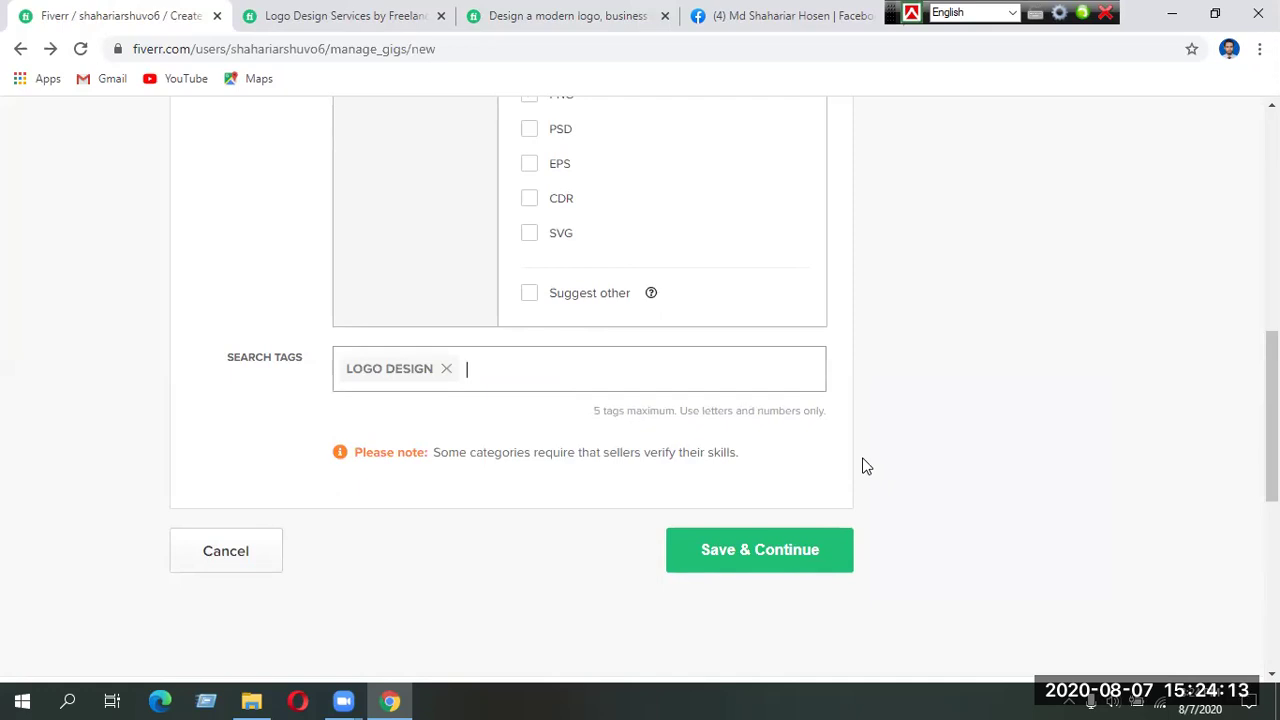
pyautogui.write('c')
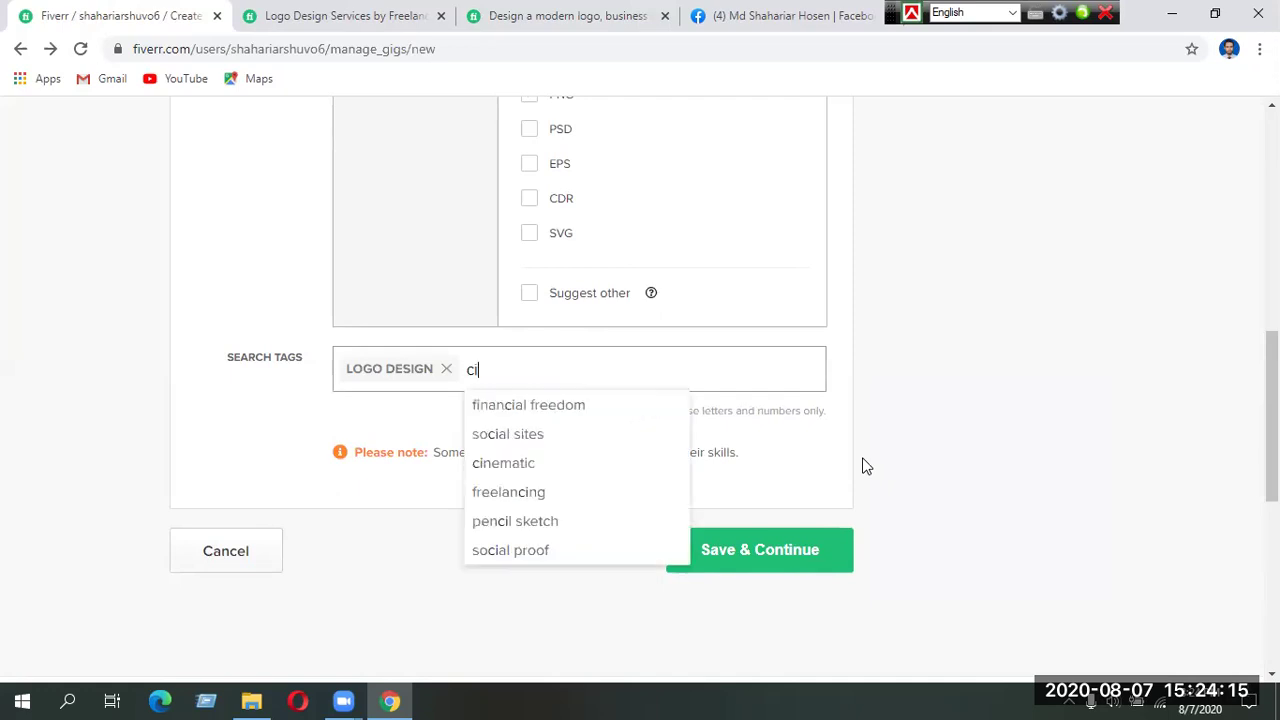
pyautogui.write('u')
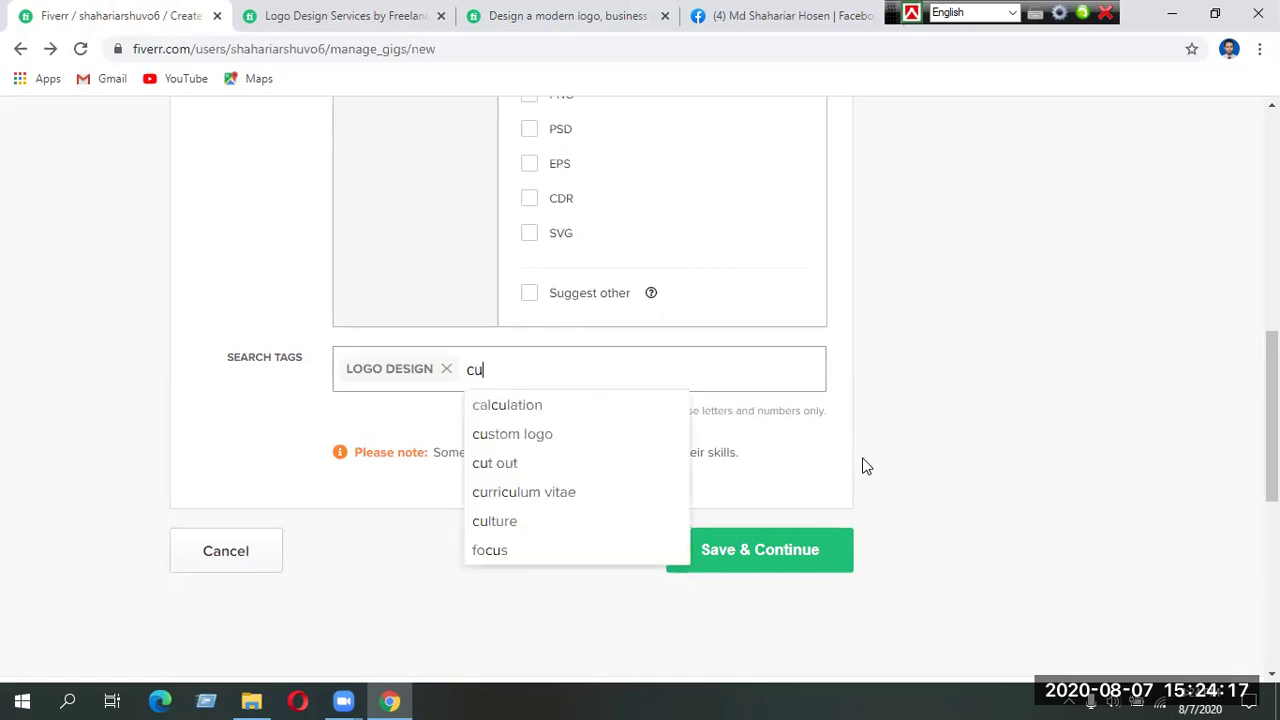
pyautogui.write('stom')
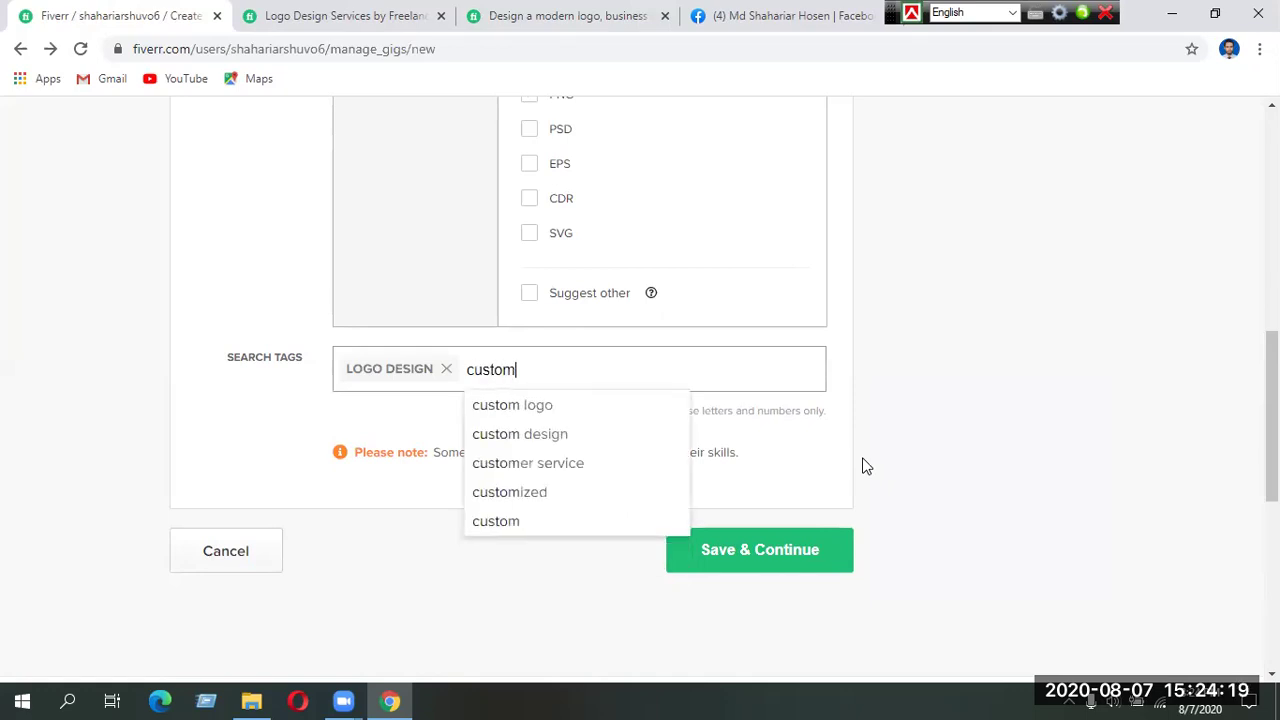
pyautogui.press('Down')
pyautogui.press('Return')
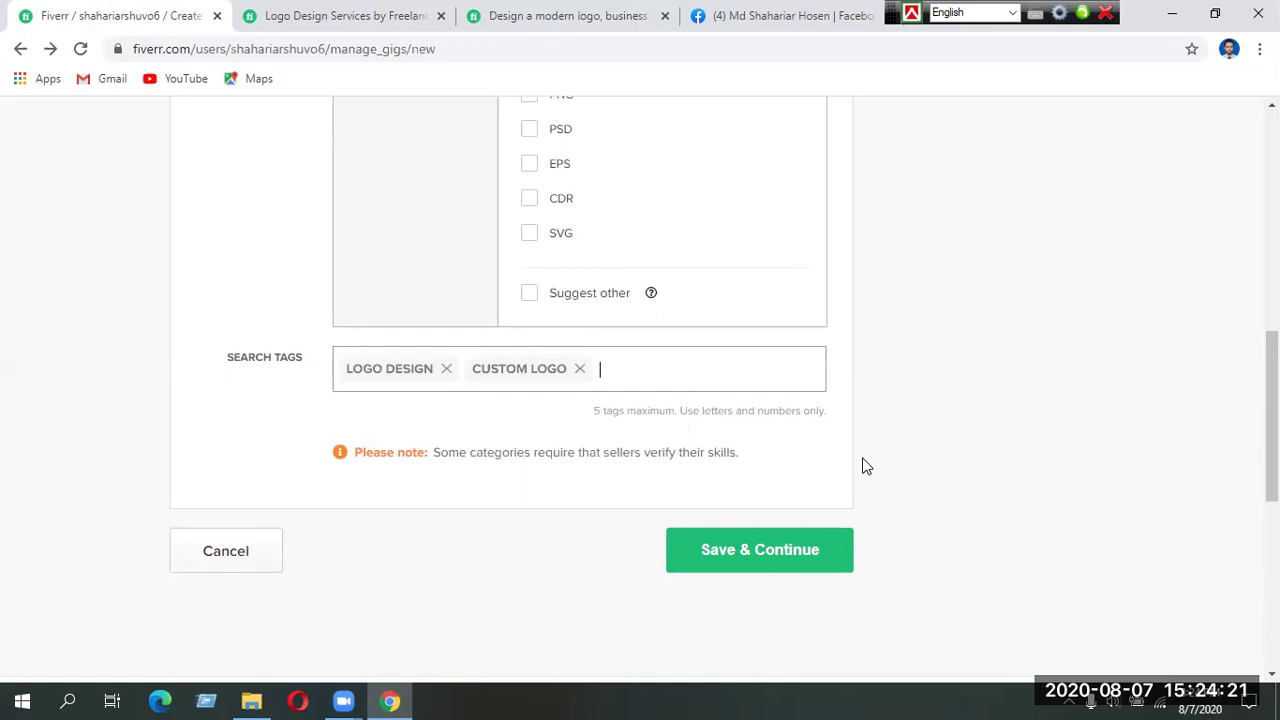
pyautogui.write('mini')
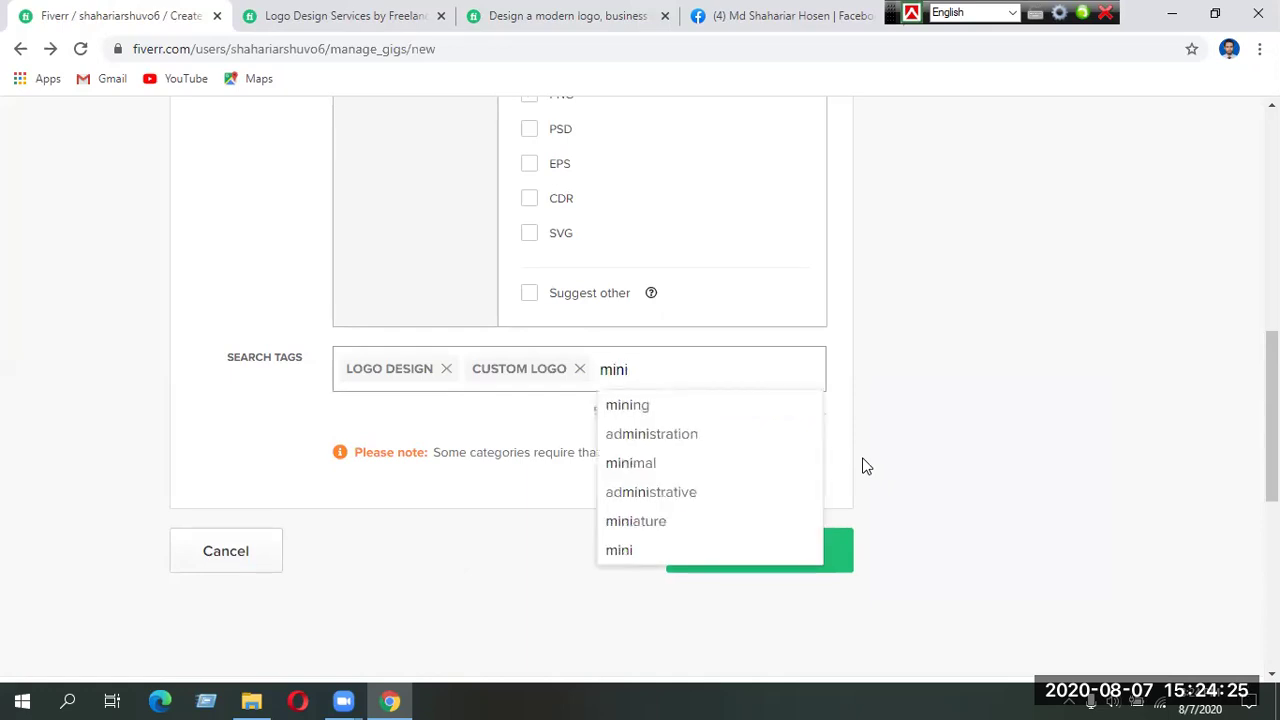
pyautogui.write('malist')
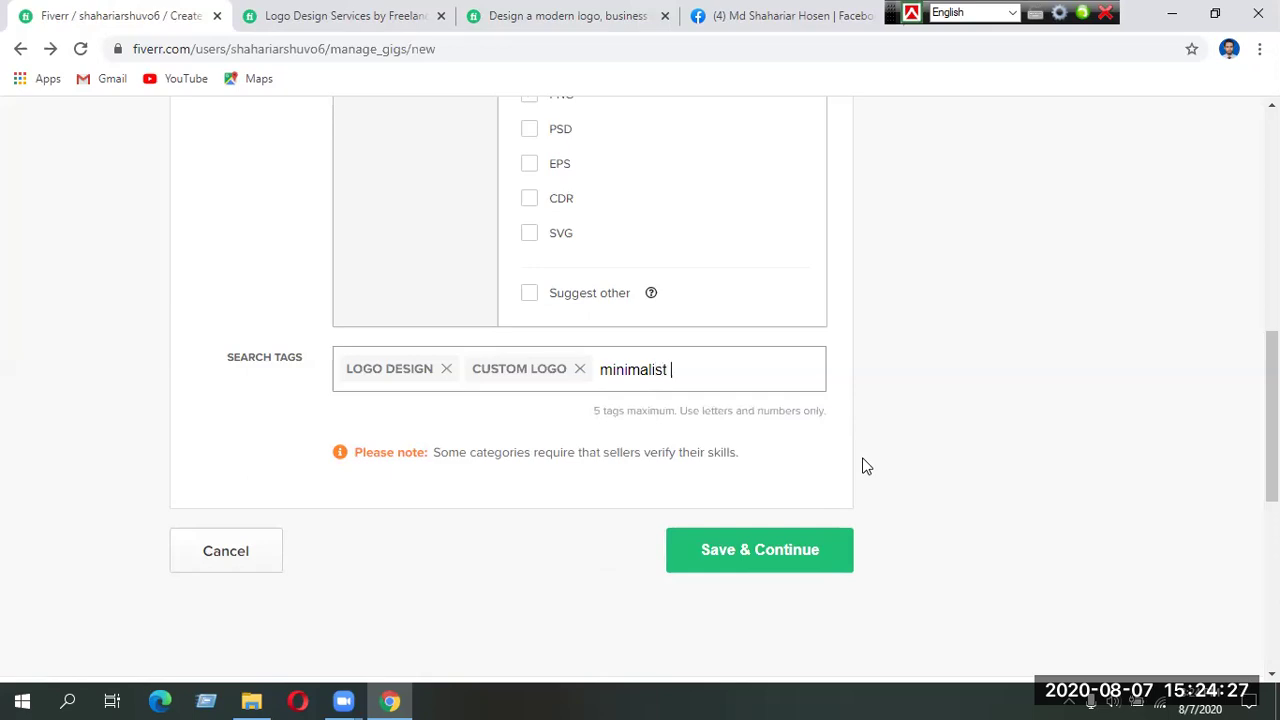
pyautogui.write(' logo')
pyautogui.press('Return')
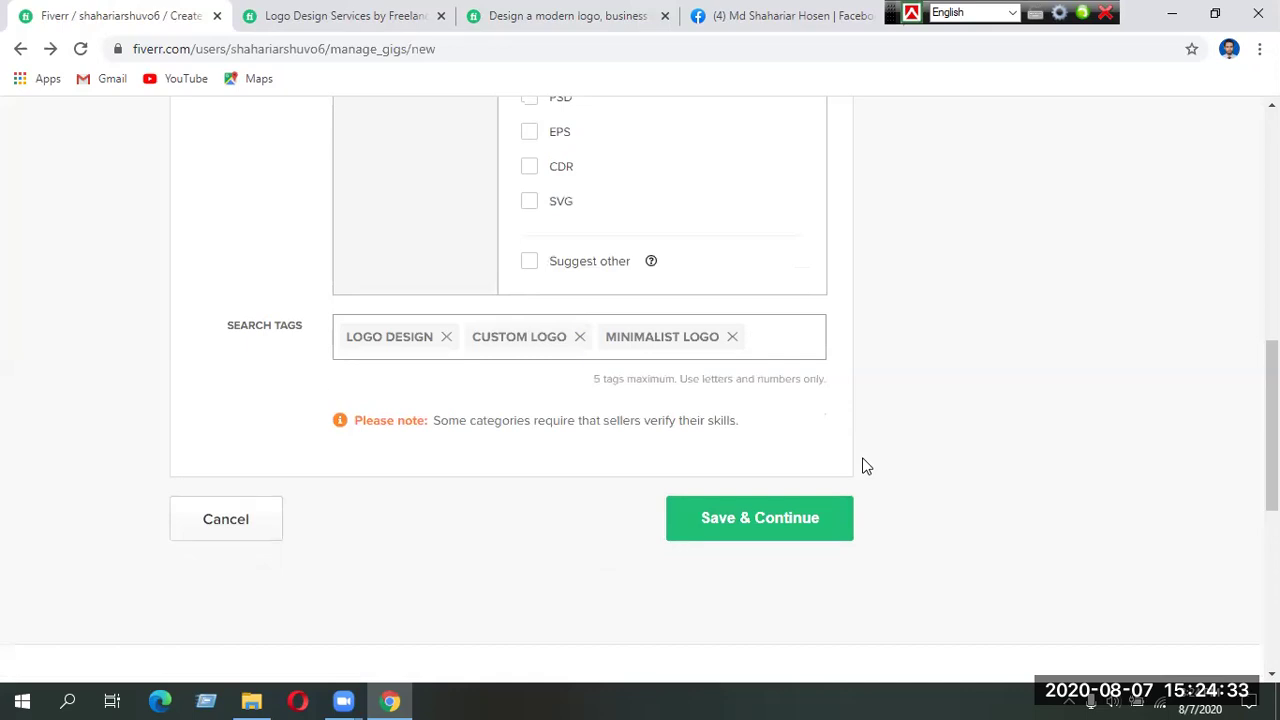
pyautogui.click(812, 533)
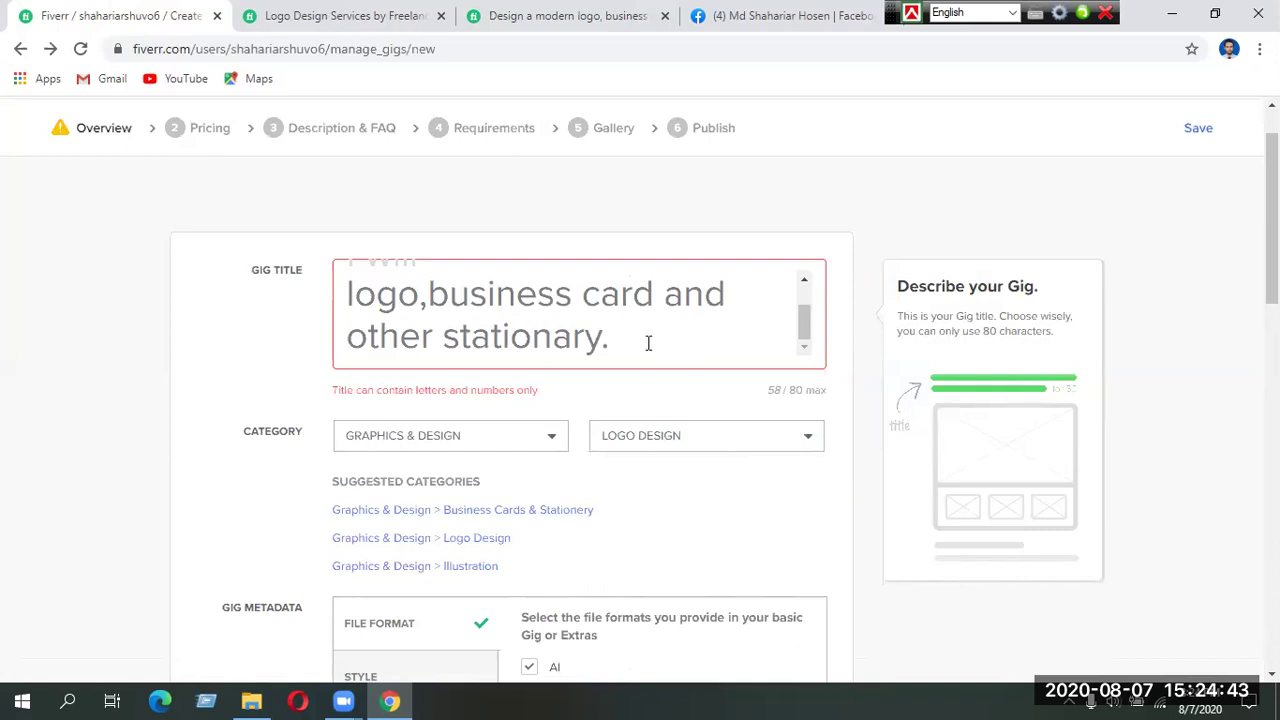
# Delete the title's final period so it ends with 'other stationary'.
pyautogui.scroll(2, 648, 343)
pyautogui.scroll(-2, 646, 340)
pyautogui.click(634, 336)
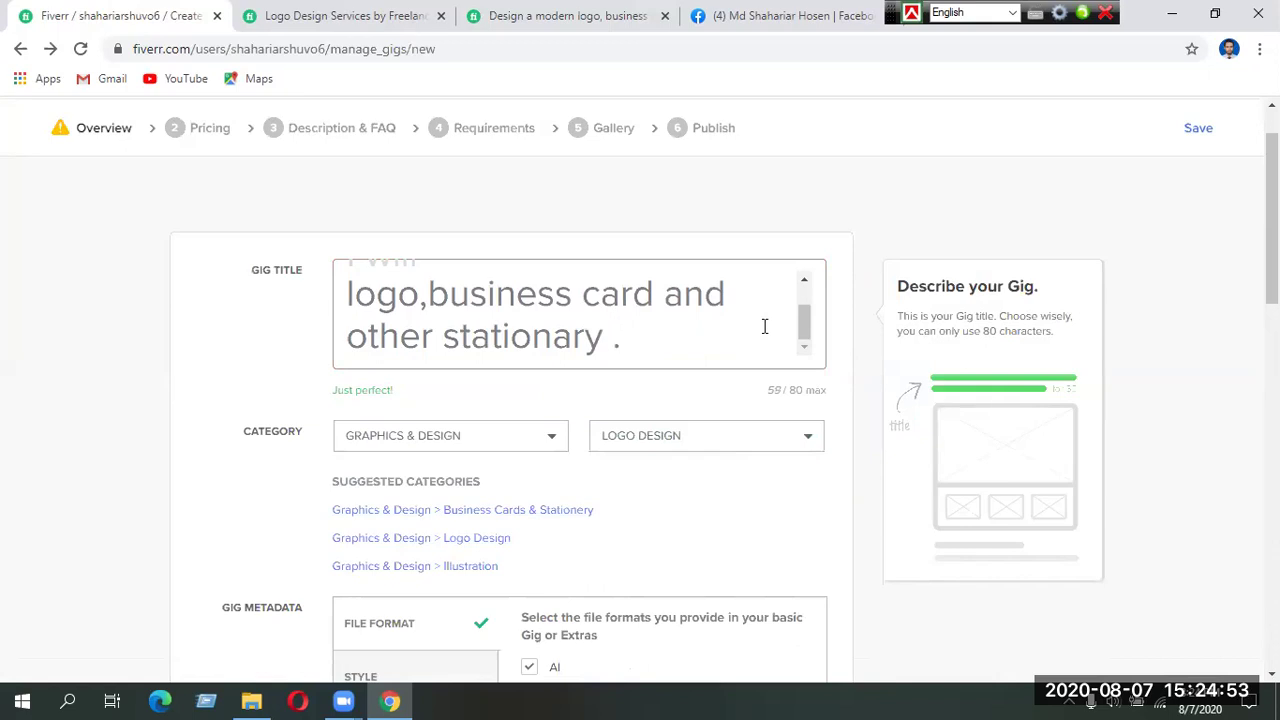
pyautogui.click(649, 354)
pyautogui.press('BackSpace')
pyautogui.scroll(-1, 712, 372)
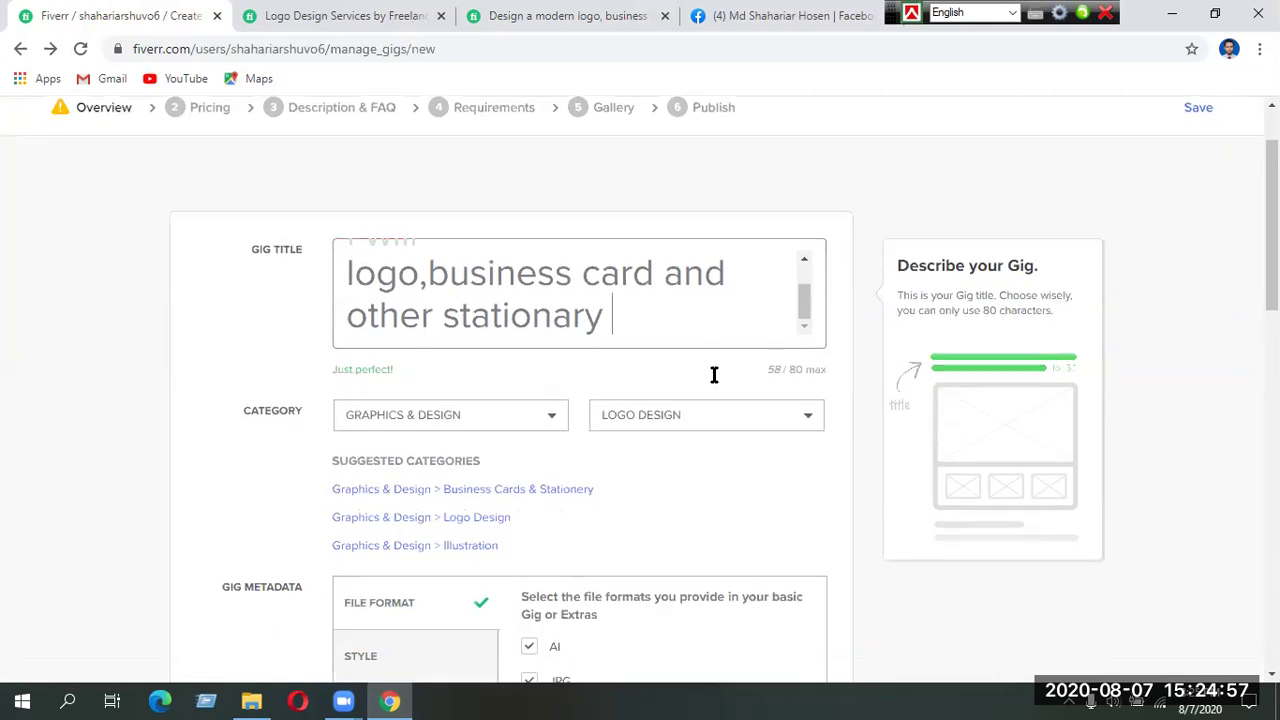
pyautogui.scroll(-10, 697, 395)
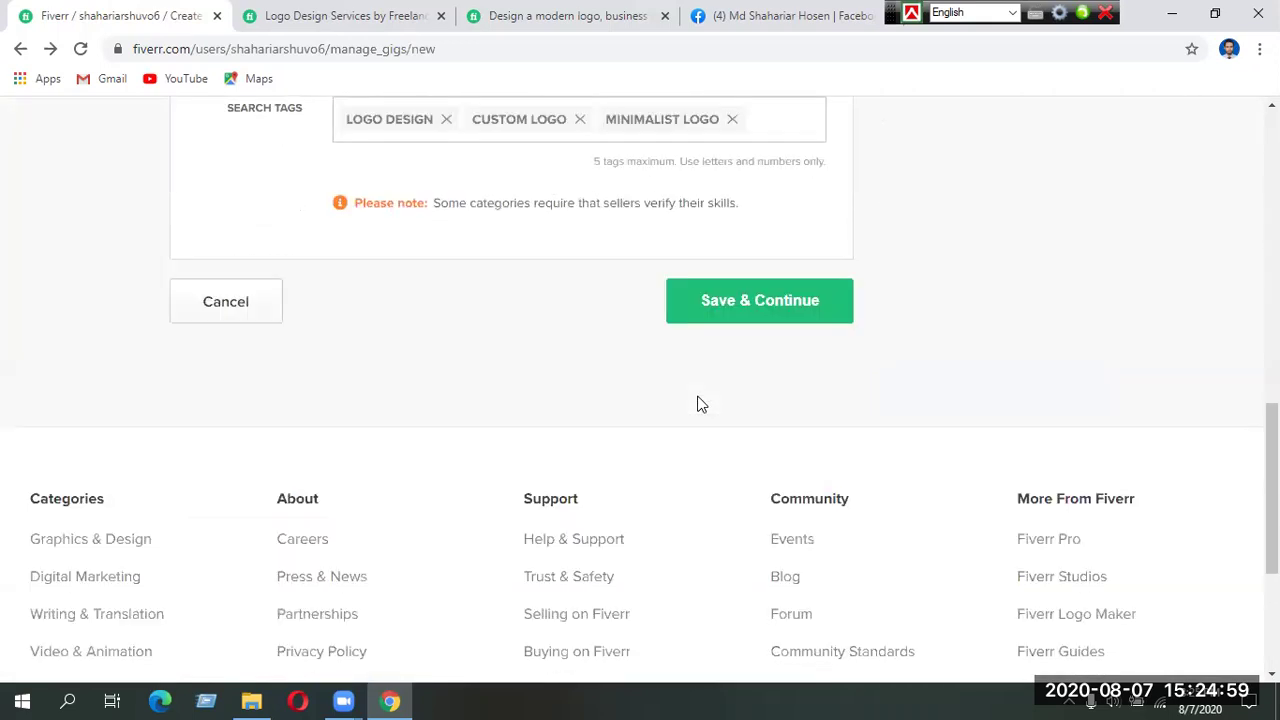
pyautogui.scroll(-3, 771, 249)
pyautogui.scroll(6, 770, 260)
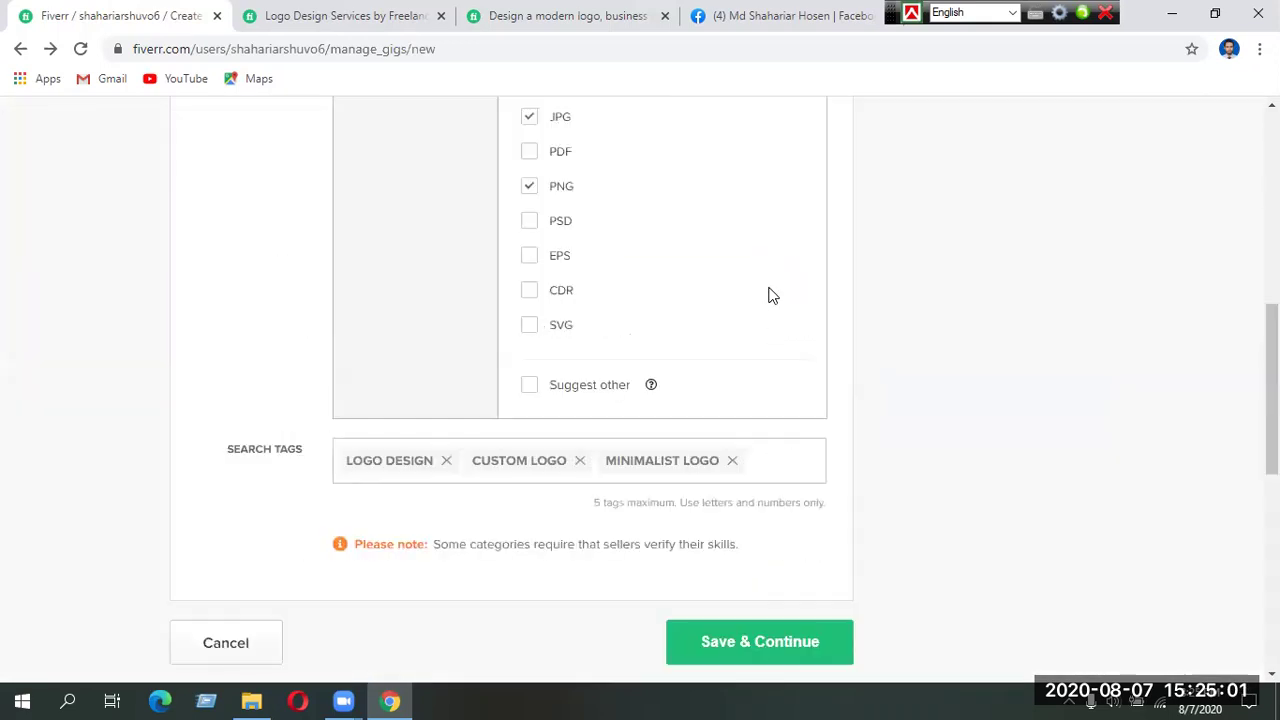
# Save the overview, then toggle 3 Packages off and on for Basic, Standard and Premium.
pyautogui.click(755, 662)
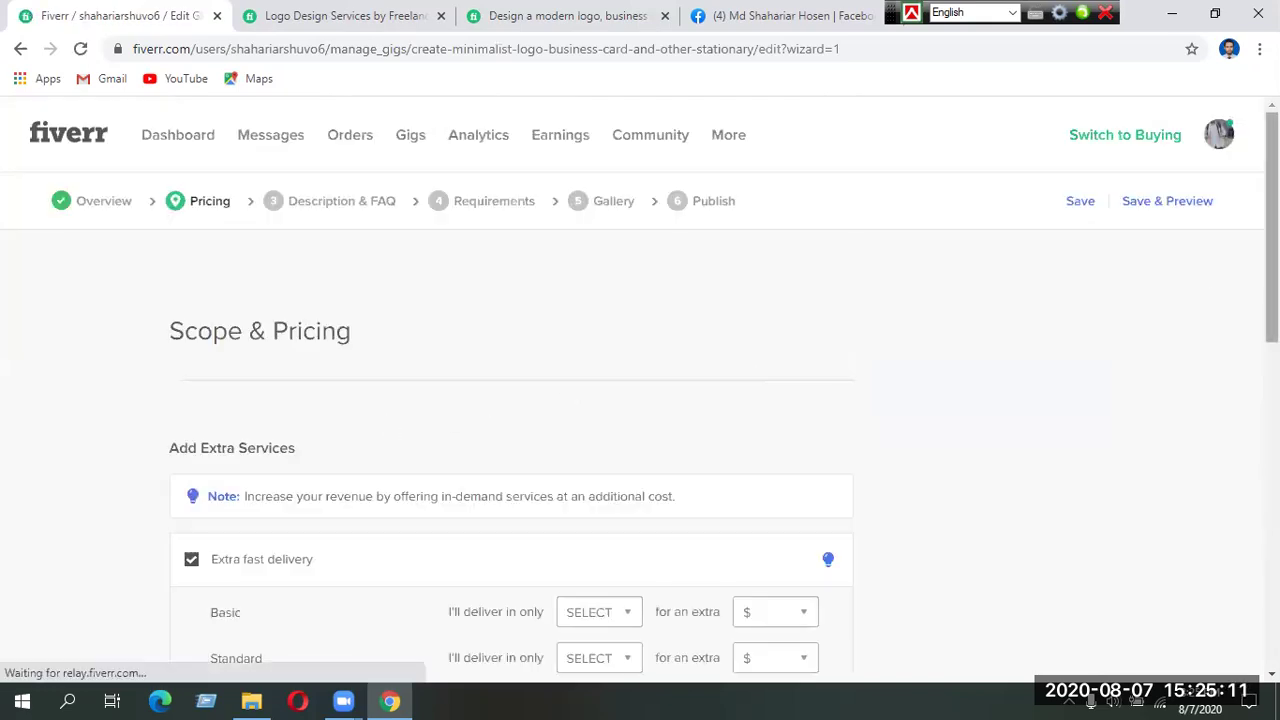
pyautogui.scroll(-2, 640, 390)
pyautogui.scroll(-2, 640, 390)
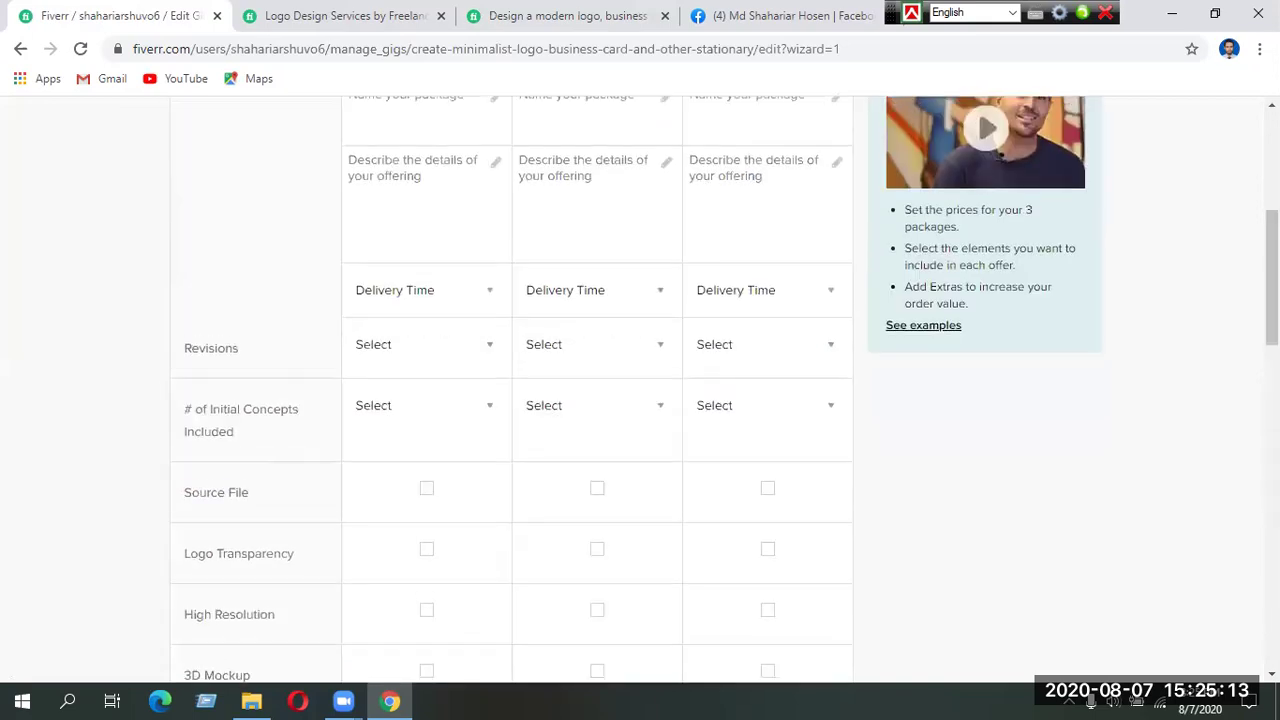
pyautogui.scroll(3, 640, 390)
pyautogui.scroll(-1, 640, 390)
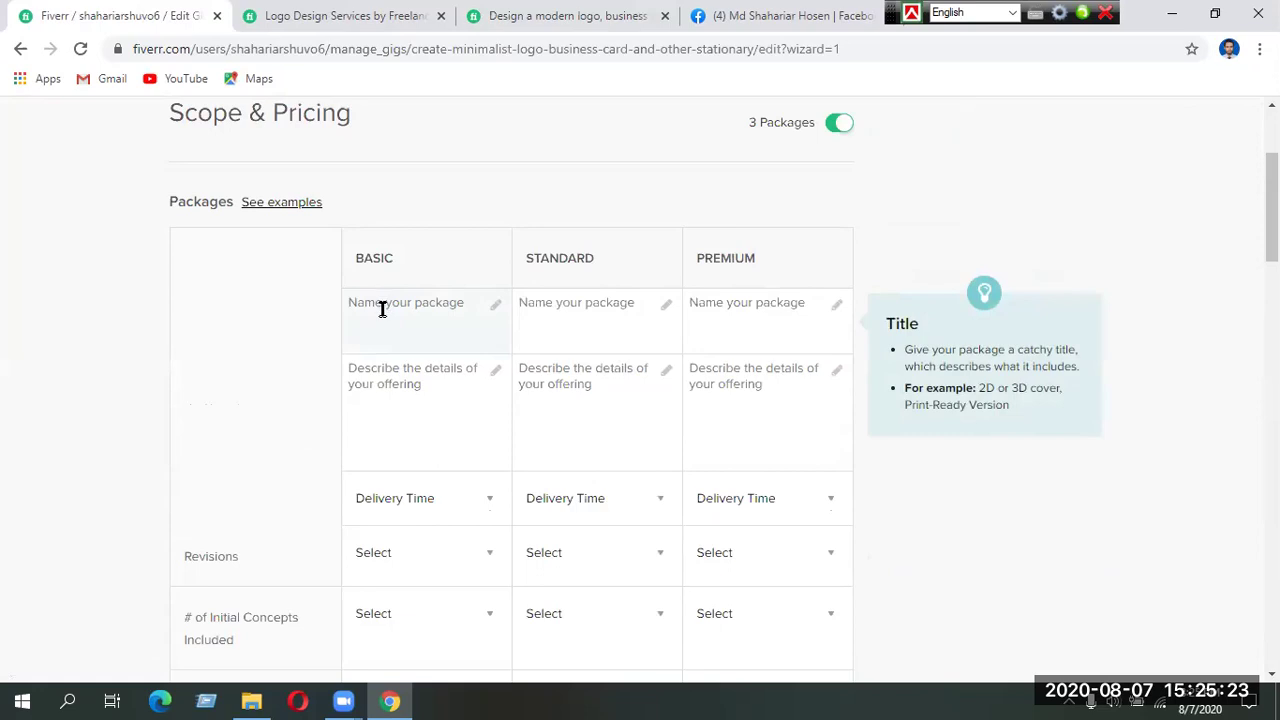
pyautogui.click(845, 136)
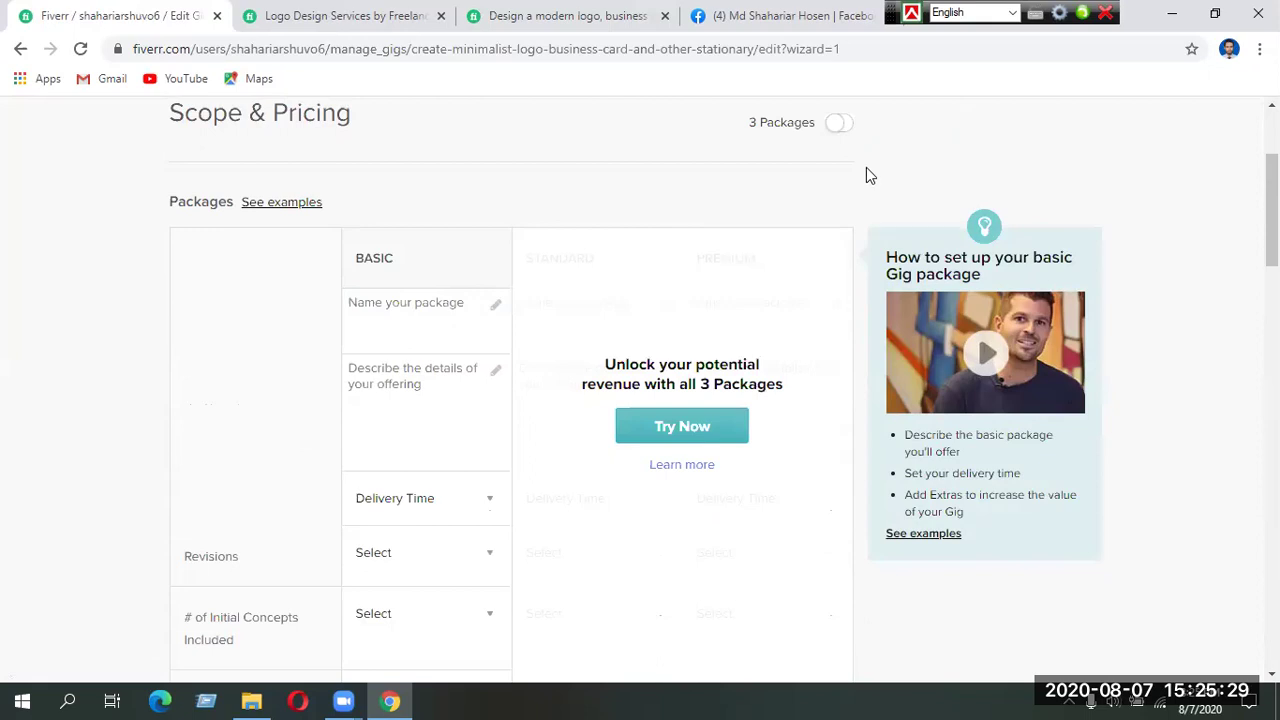
pyautogui.click(845, 128)
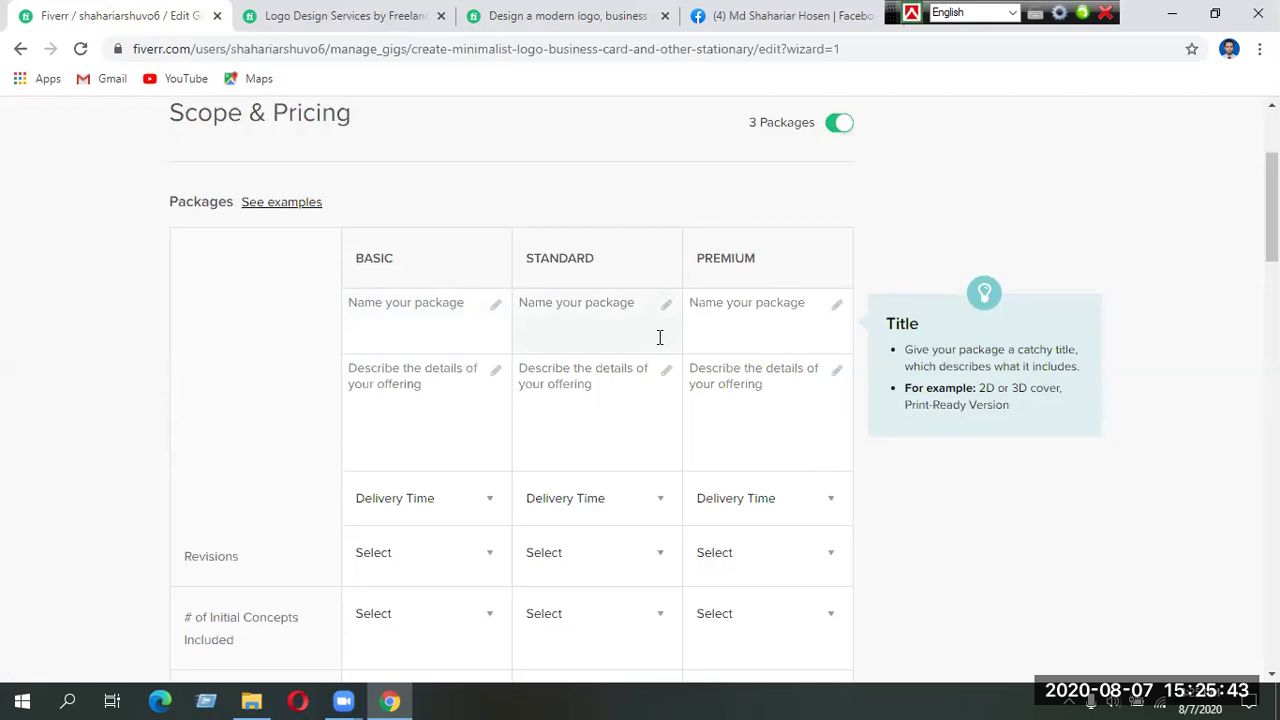
# Title the Basic, Standard and Premium packages 'simple logo', 'standard logo' and 'professional logo'.
pyautogui.click(378, 314)
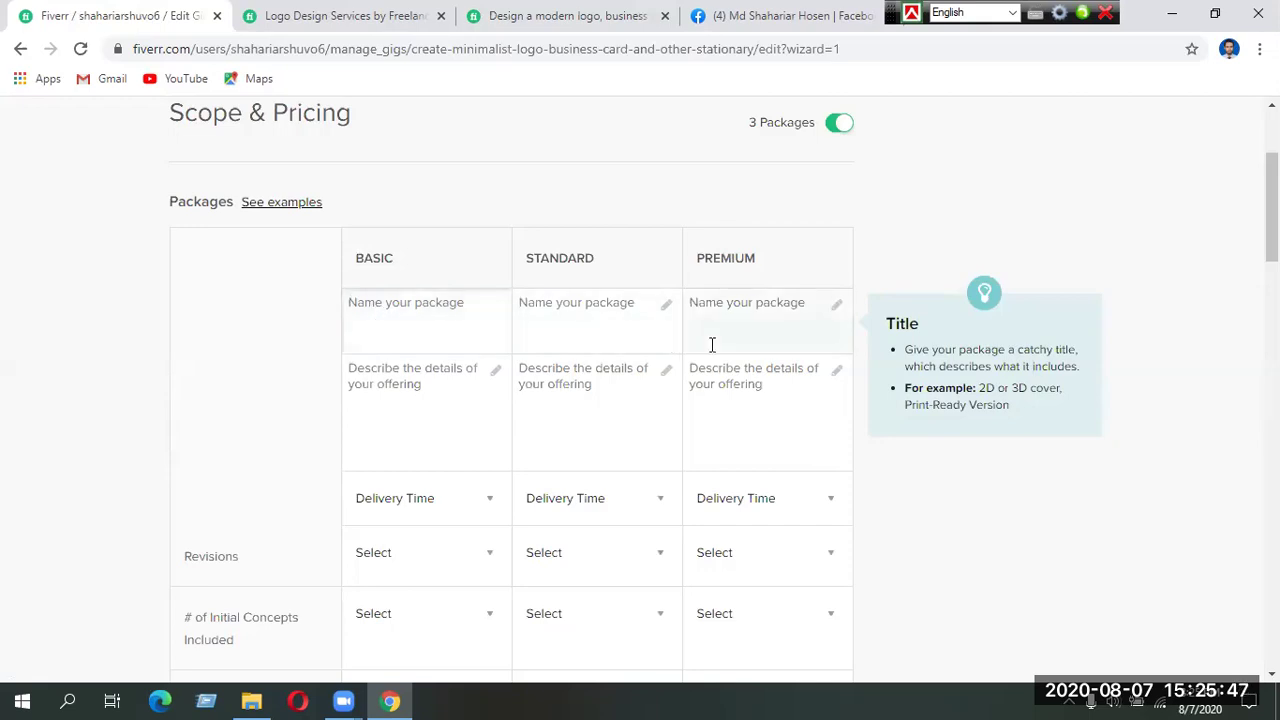
pyautogui.write('si')
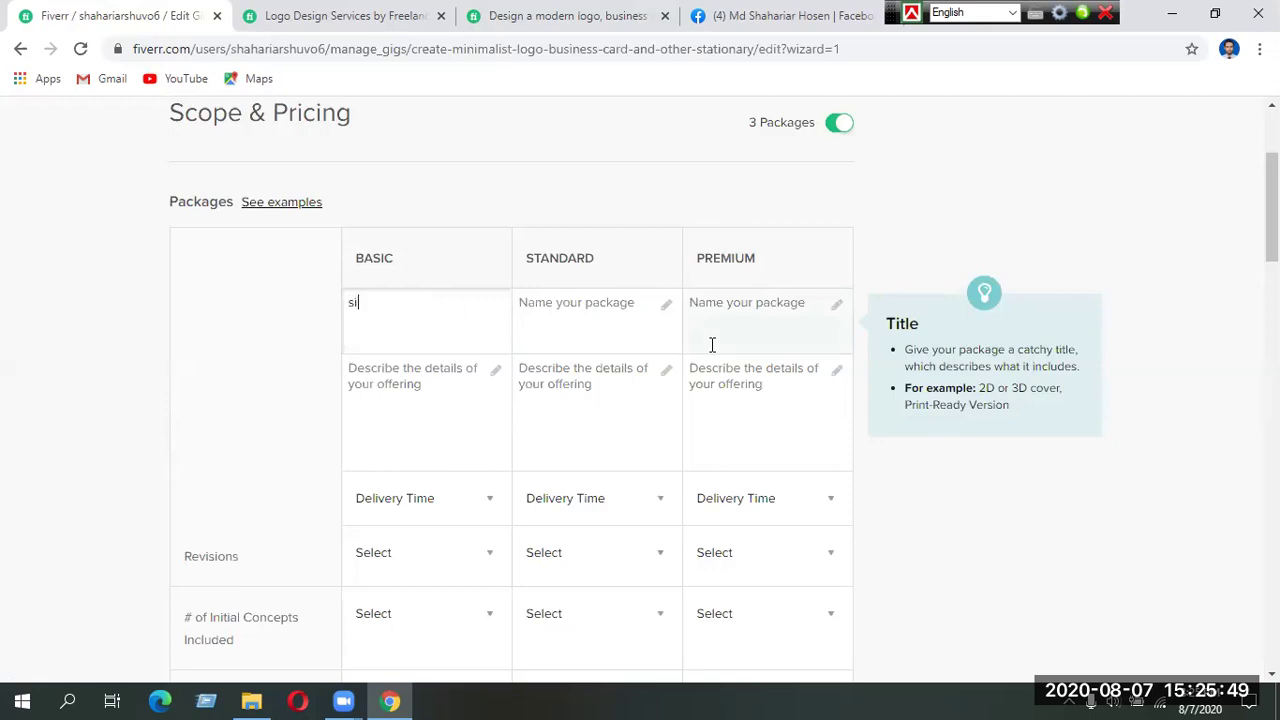
pyautogui.write('mple logo')
pyautogui.click(555, 305)
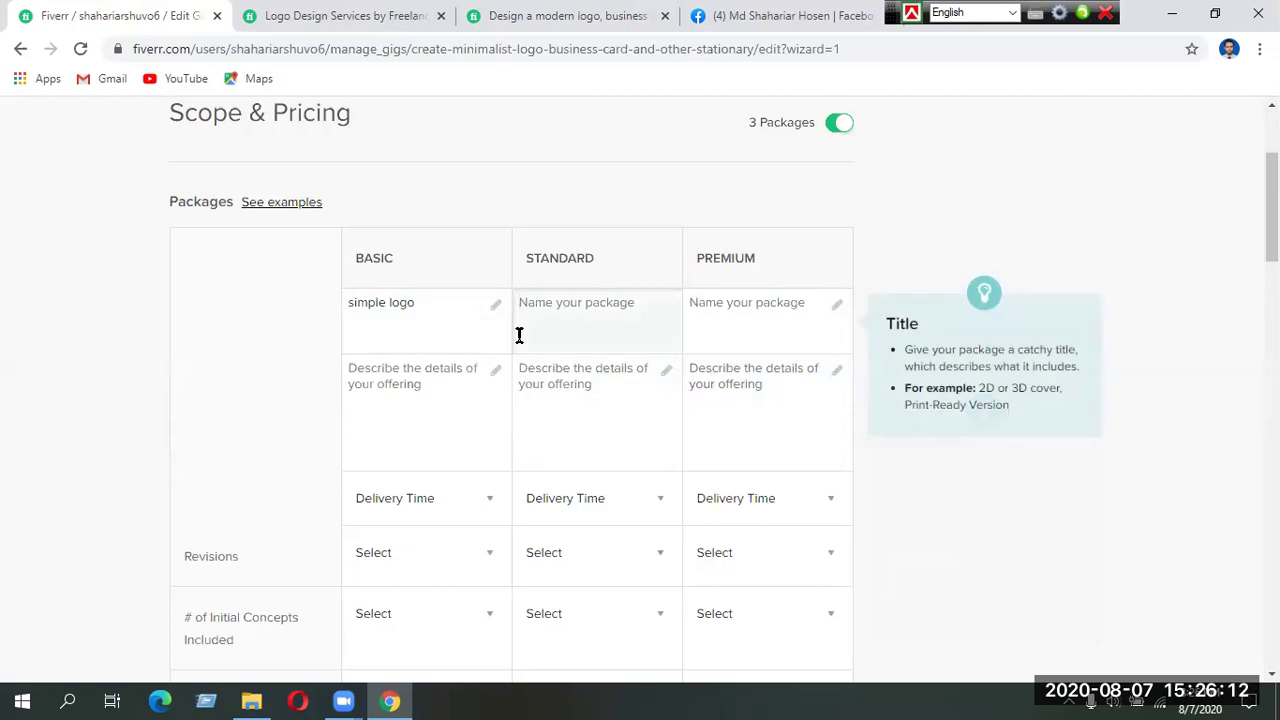
pyautogui.write('s')
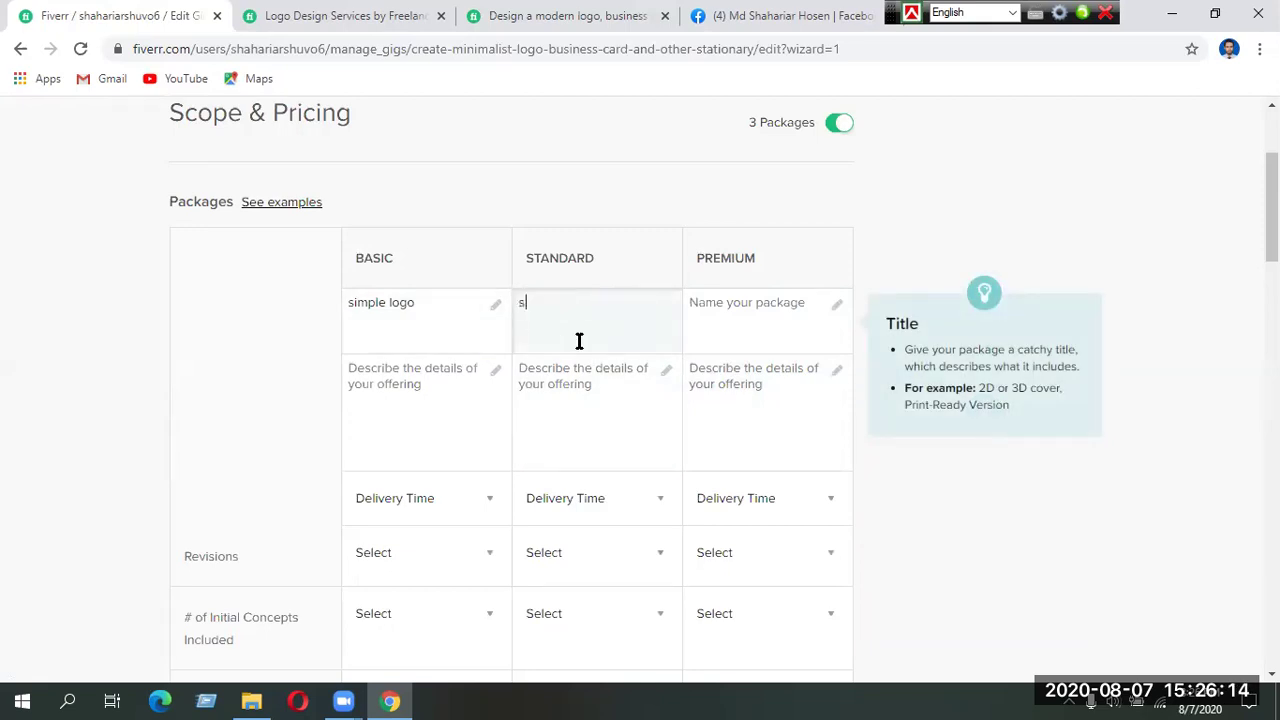
pyautogui.write('anderd logo')
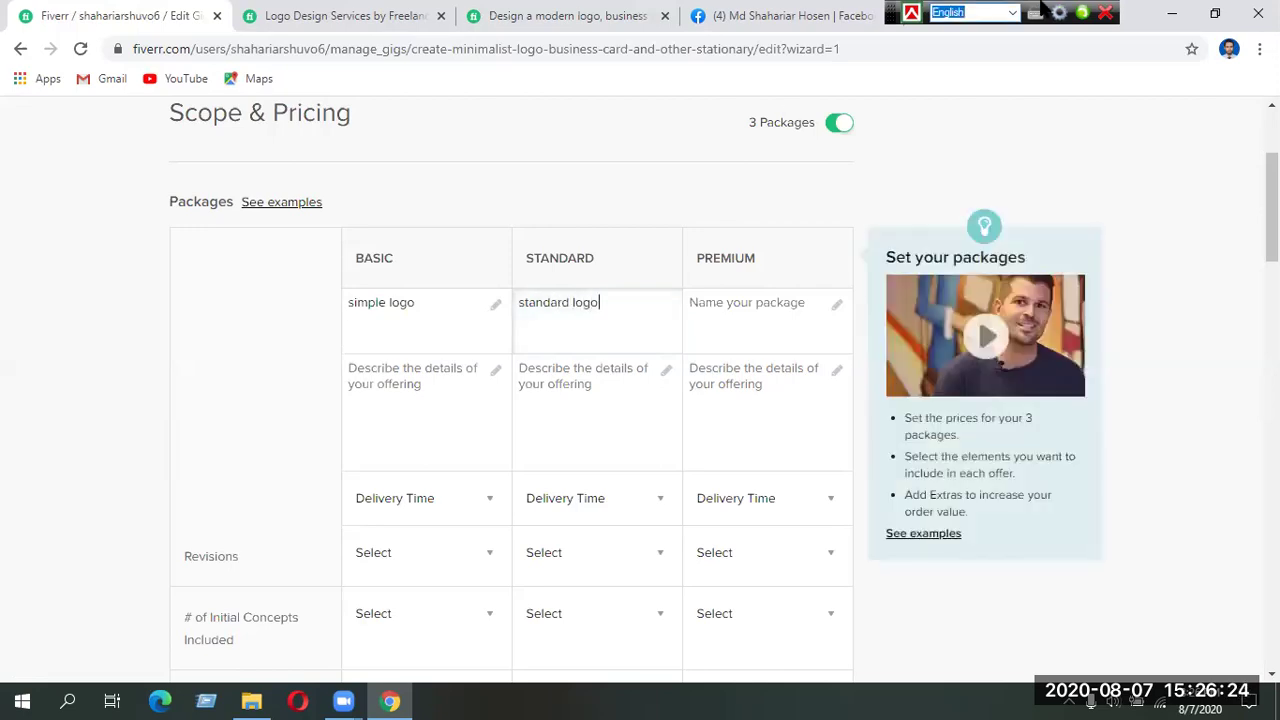
pyautogui.click(746, 302)
pyautogui.write('professional logo')
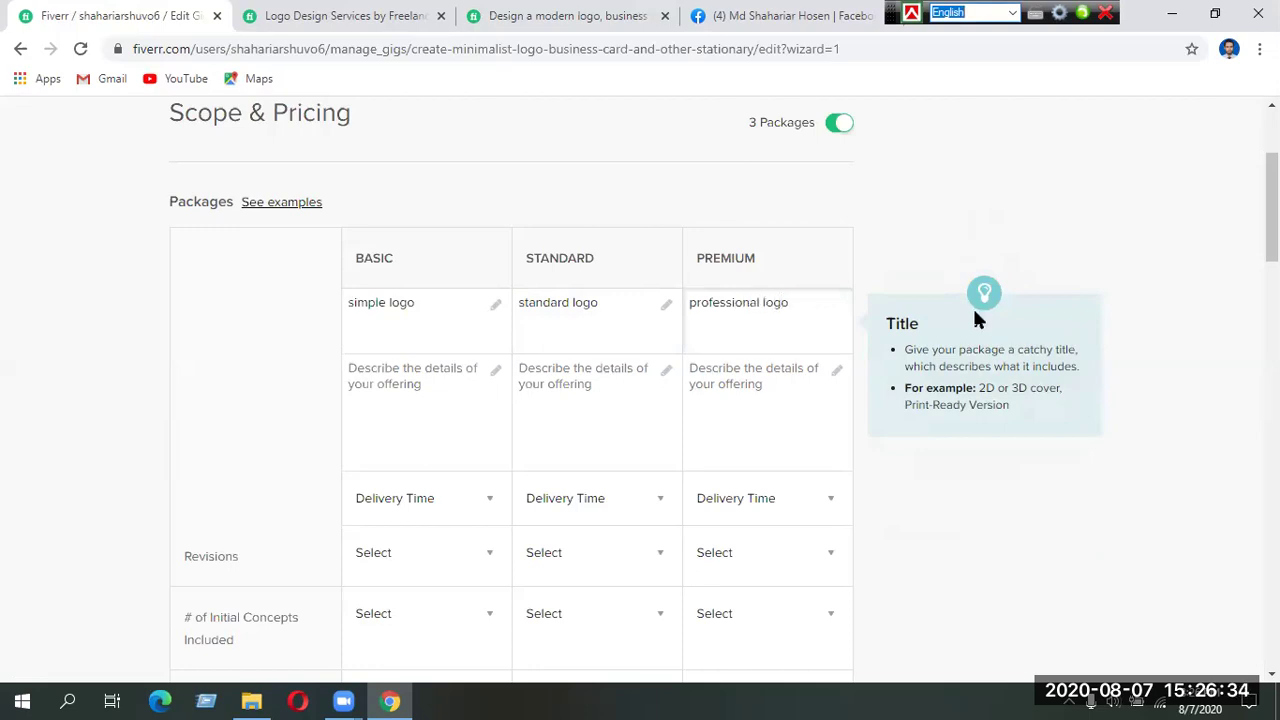
pyautogui.click(449, 379)
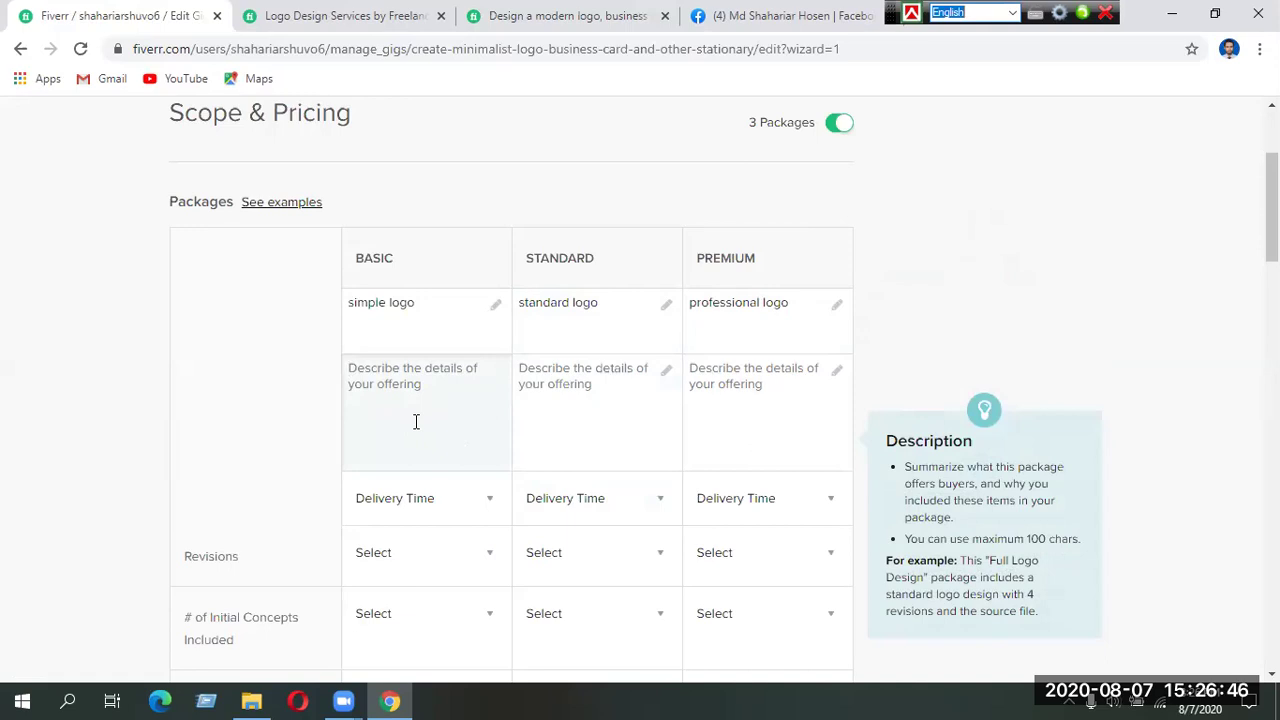
pyautogui.click(371, 28)
# Copy the reference gig's Basic package description into your Basic package description.
pyautogui.hotkey('ctrl', 'Tab')
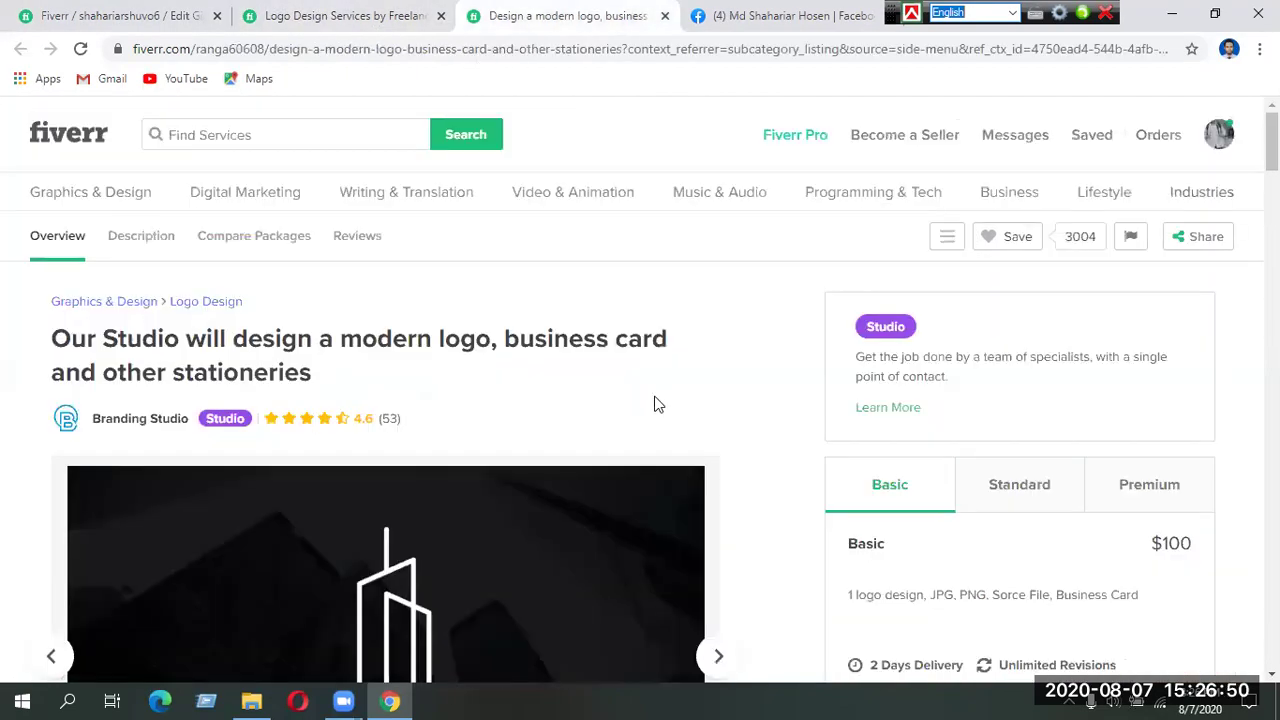
pyautogui.scroll(-3, 742, 427)
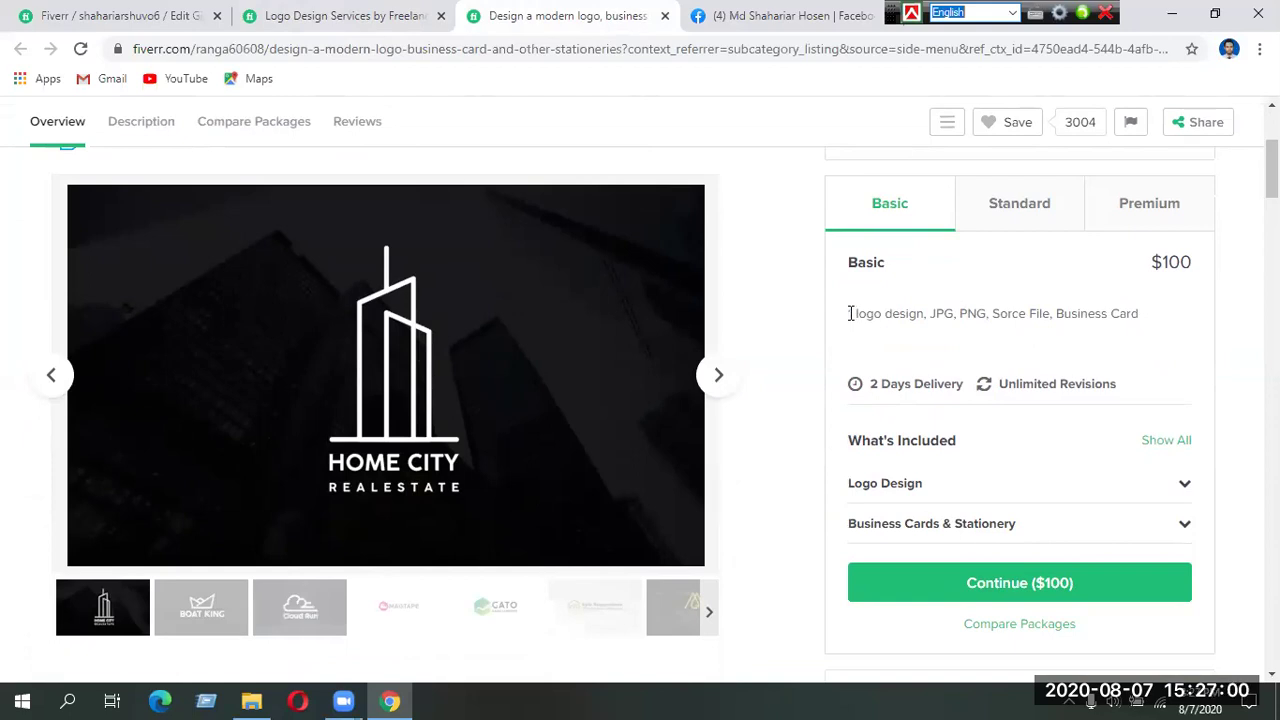
pyautogui.moveTo(850, 313); pyautogui.dragTo(1148, 318)
pyautogui.hotkey('ctrl', 'c')
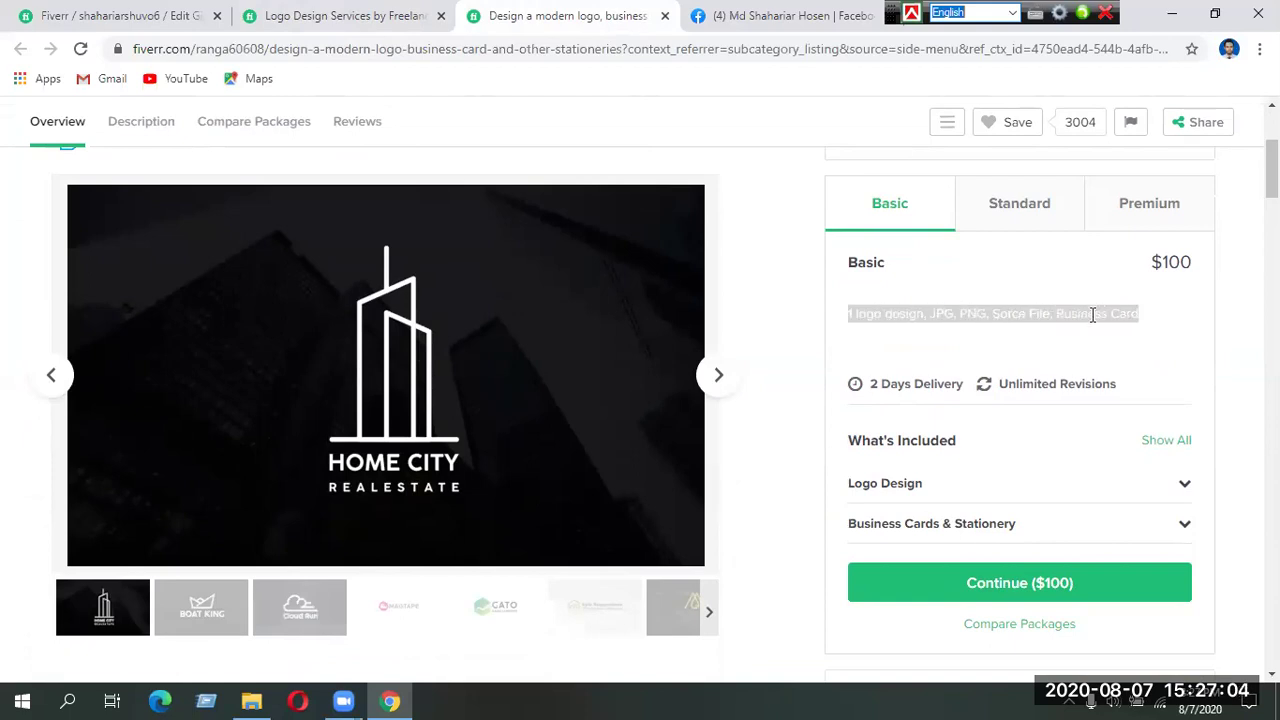
pyautogui.rightClick(1093, 313)
pyautogui.click(894, 330)
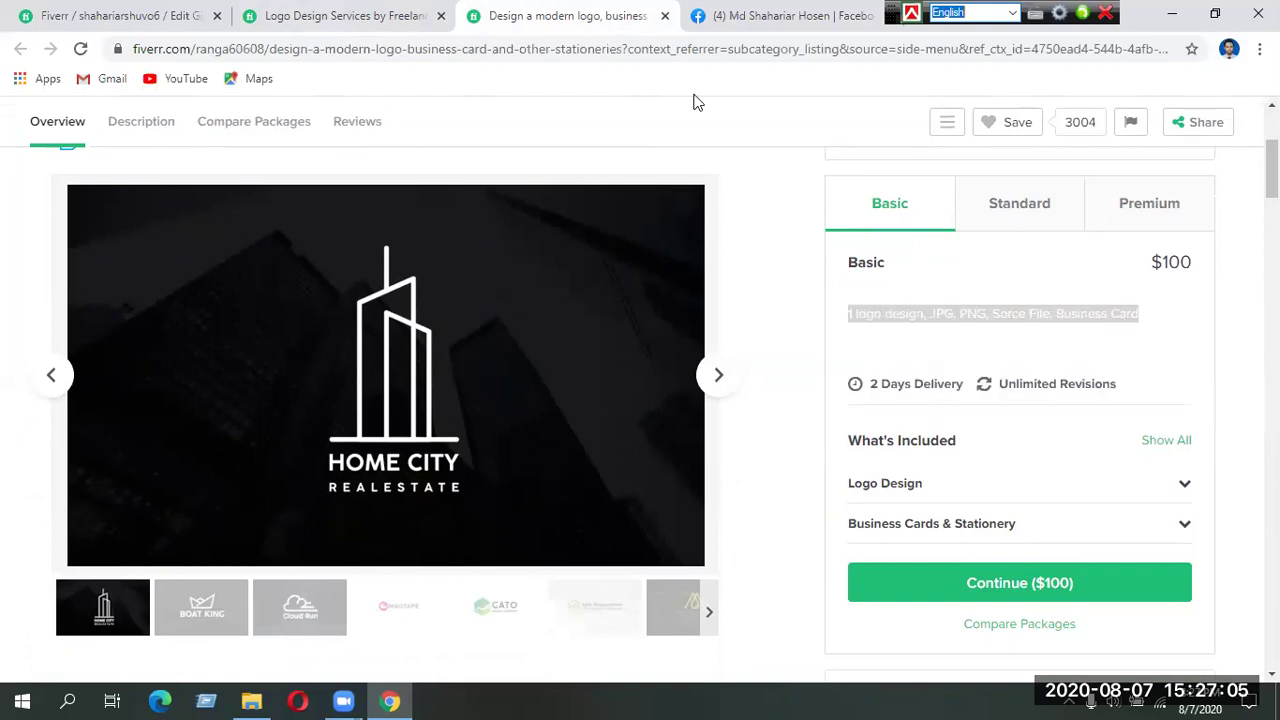
pyautogui.click(95, 22)
pyautogui.rightClick(412, 388)
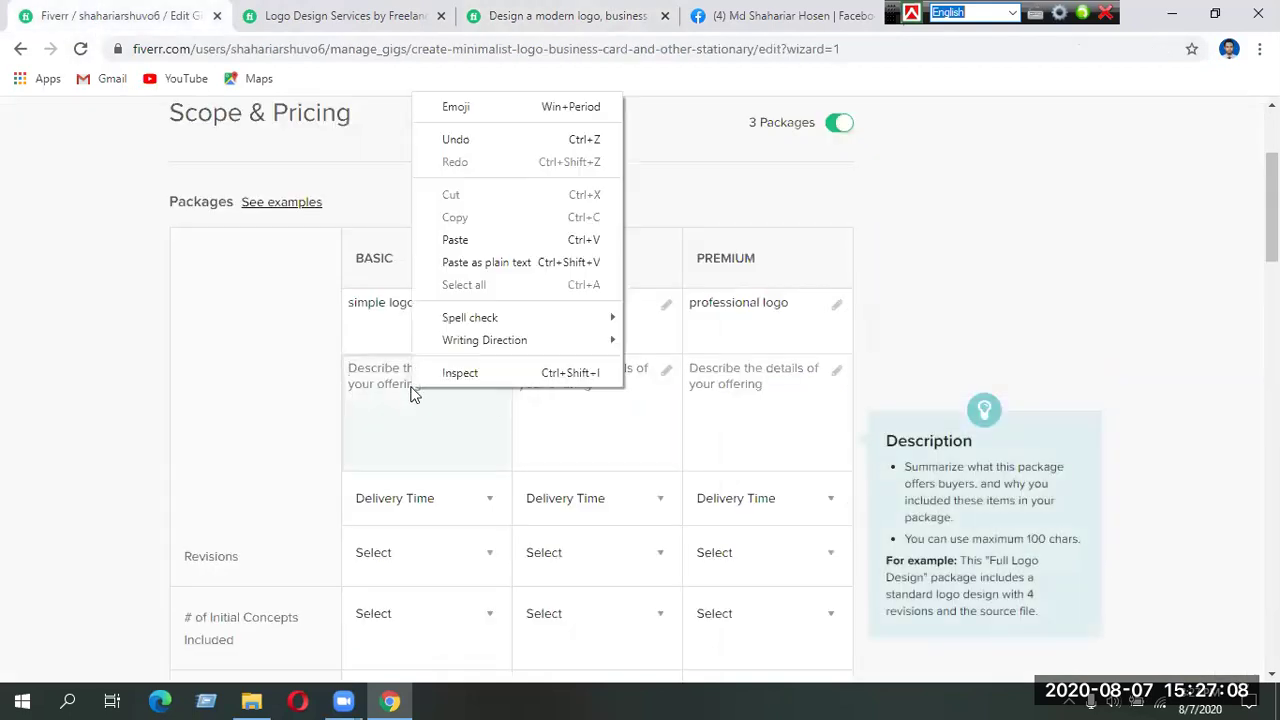
pyautogui.click(463, 240)
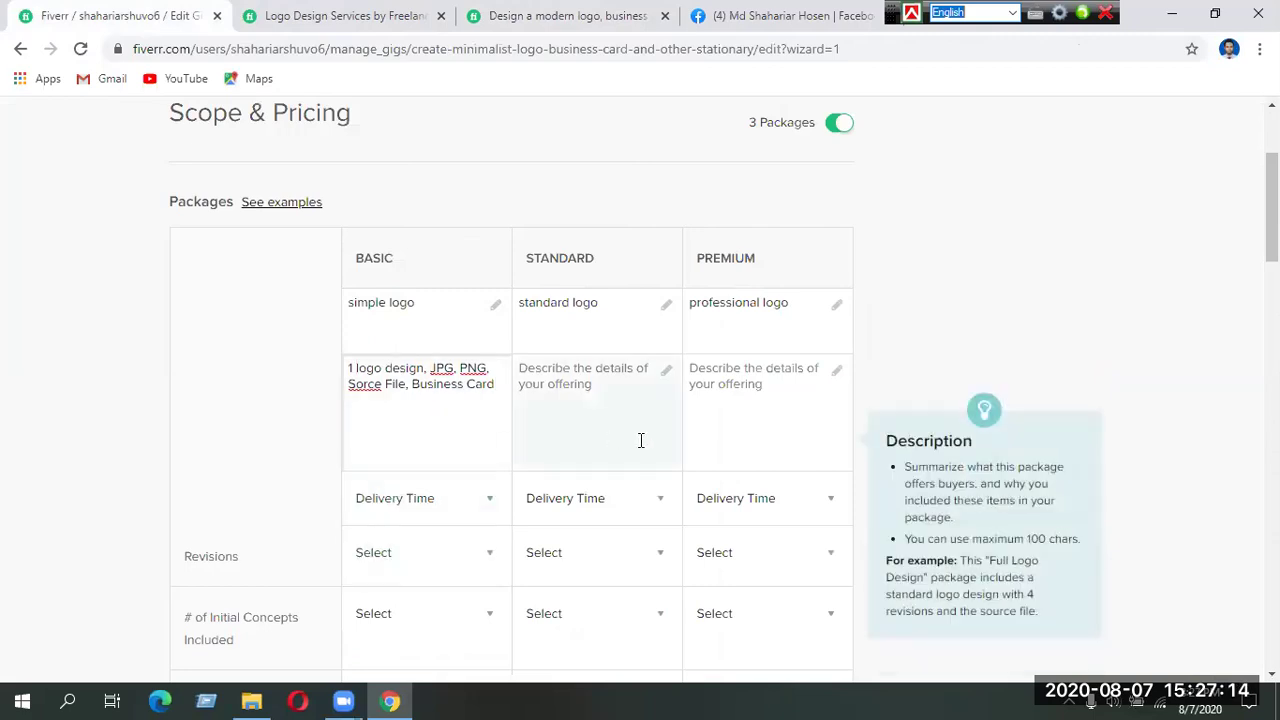
pyautogui.press('BackSpace')
# Copy the reference gig's Standard package description into your Standard package description.
pyautogui.click(549, 373)
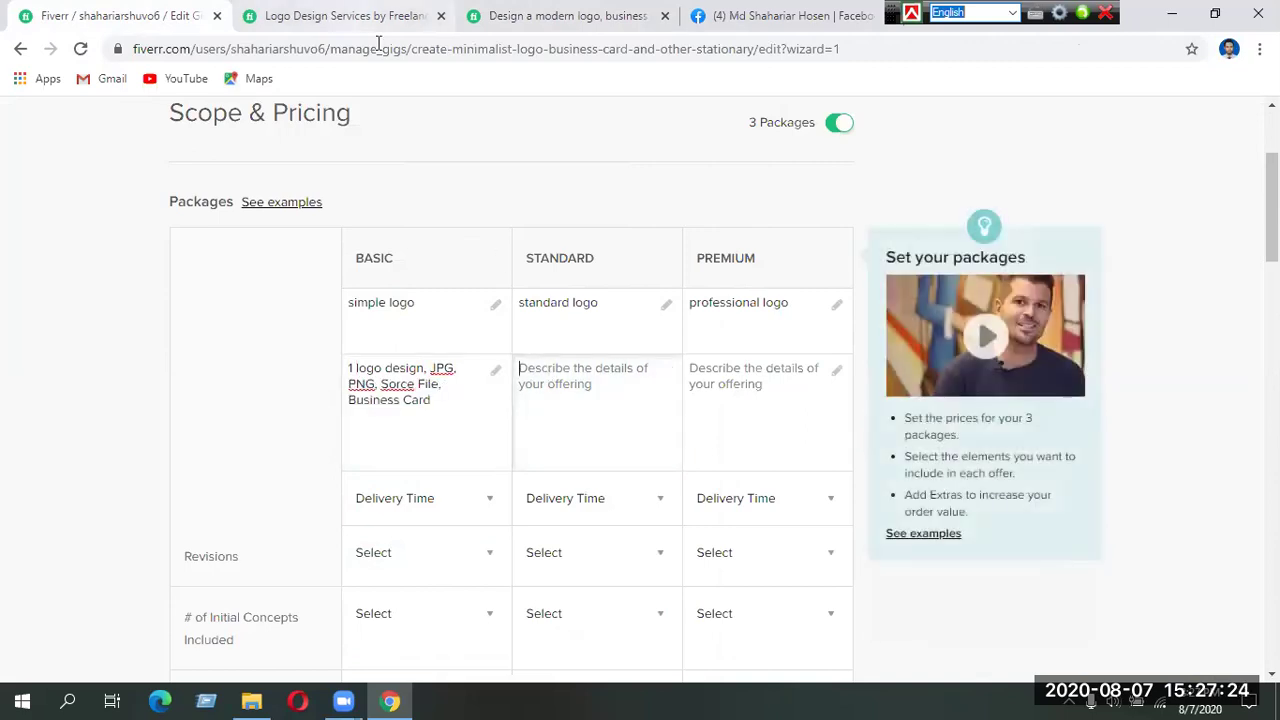
pyautogui.click(345, 16)
pyautogui.click(490, 16)
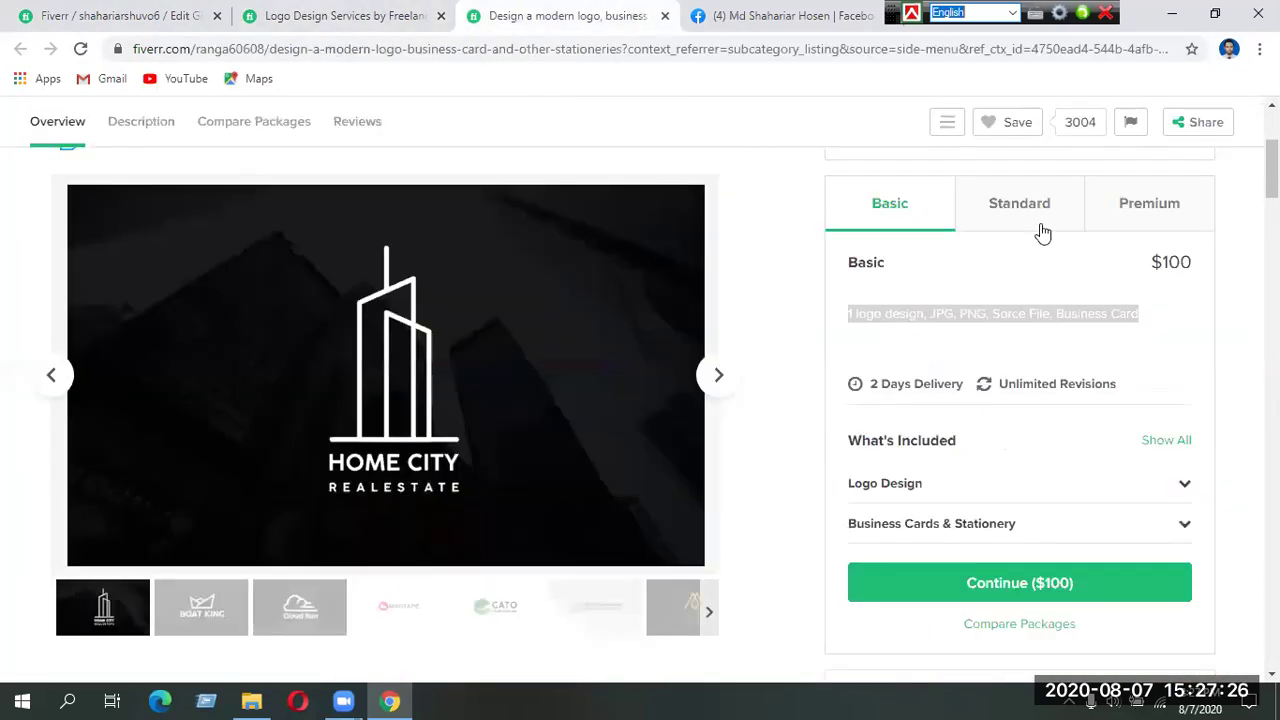
pyautogui.click(1020, 210)
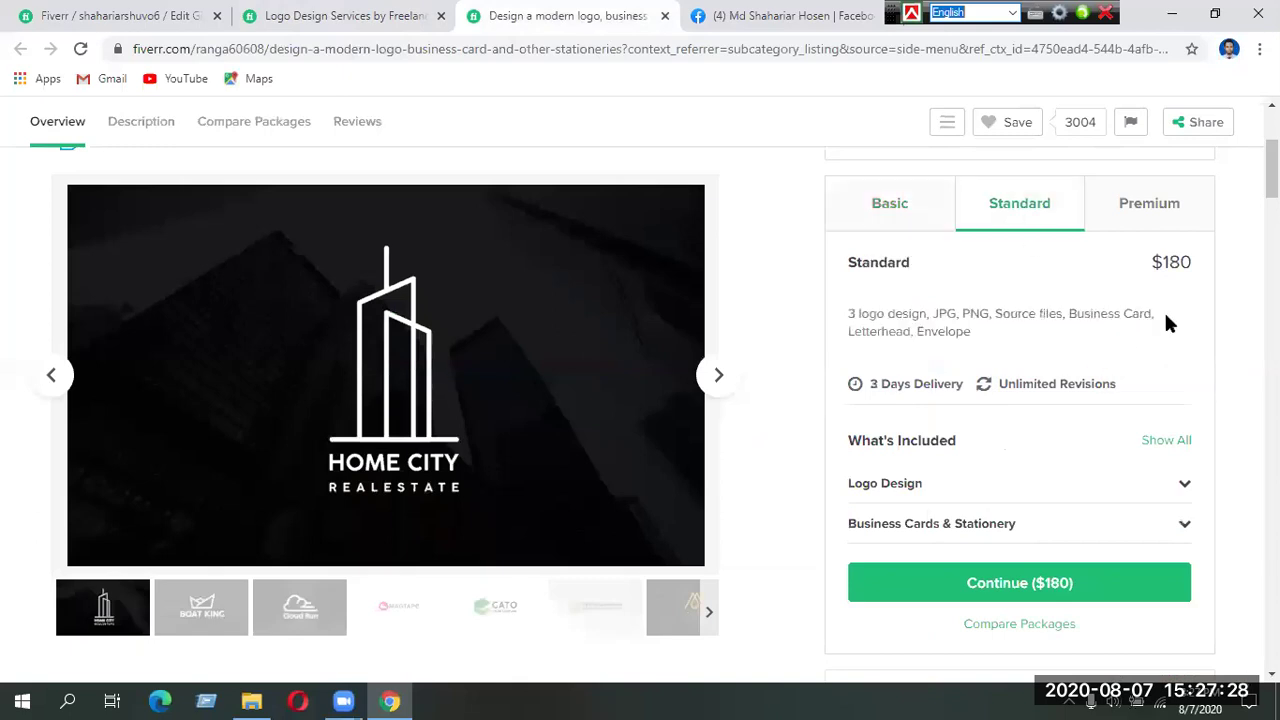
pyautogui.moveTo(971, 331); pyautogui.dragTo(849, 306)
pyautogui.rightClick(883, 323)
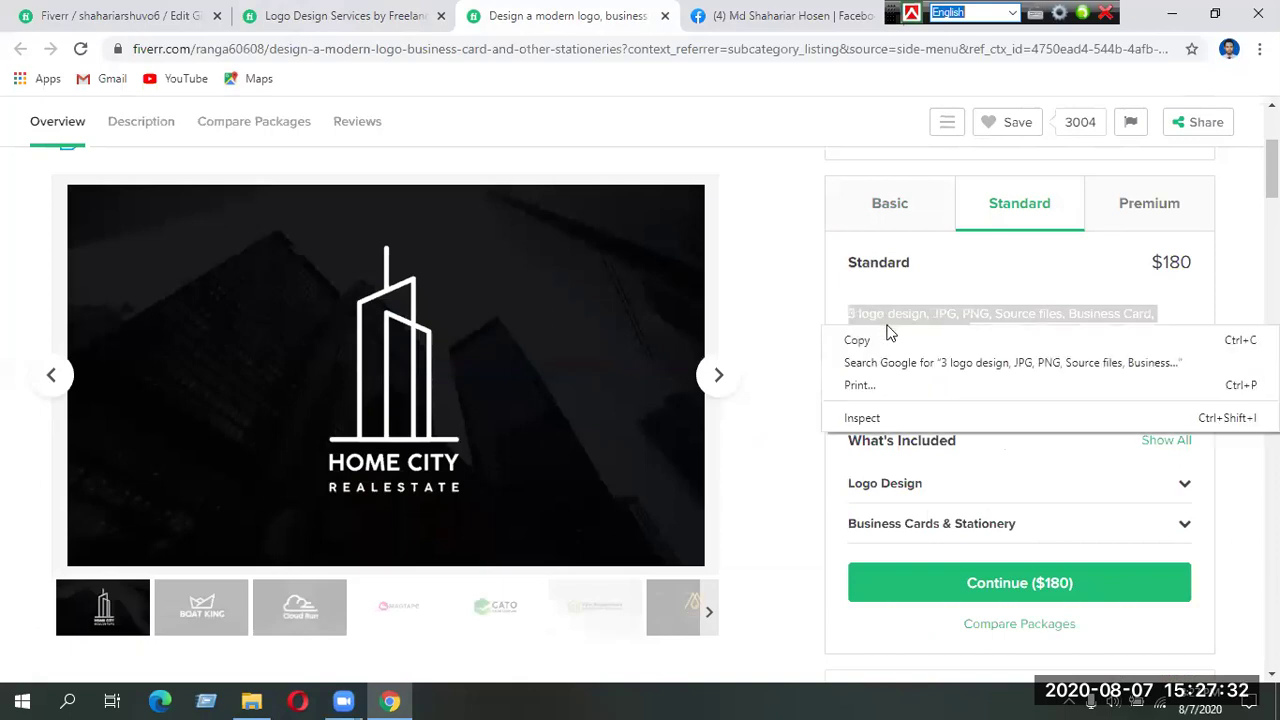
pyautogui.click(896, 338)
pyautogui.click(173, 16)
pyautogui.click(571, 371)
pyautogui.rightClick(565, 388)
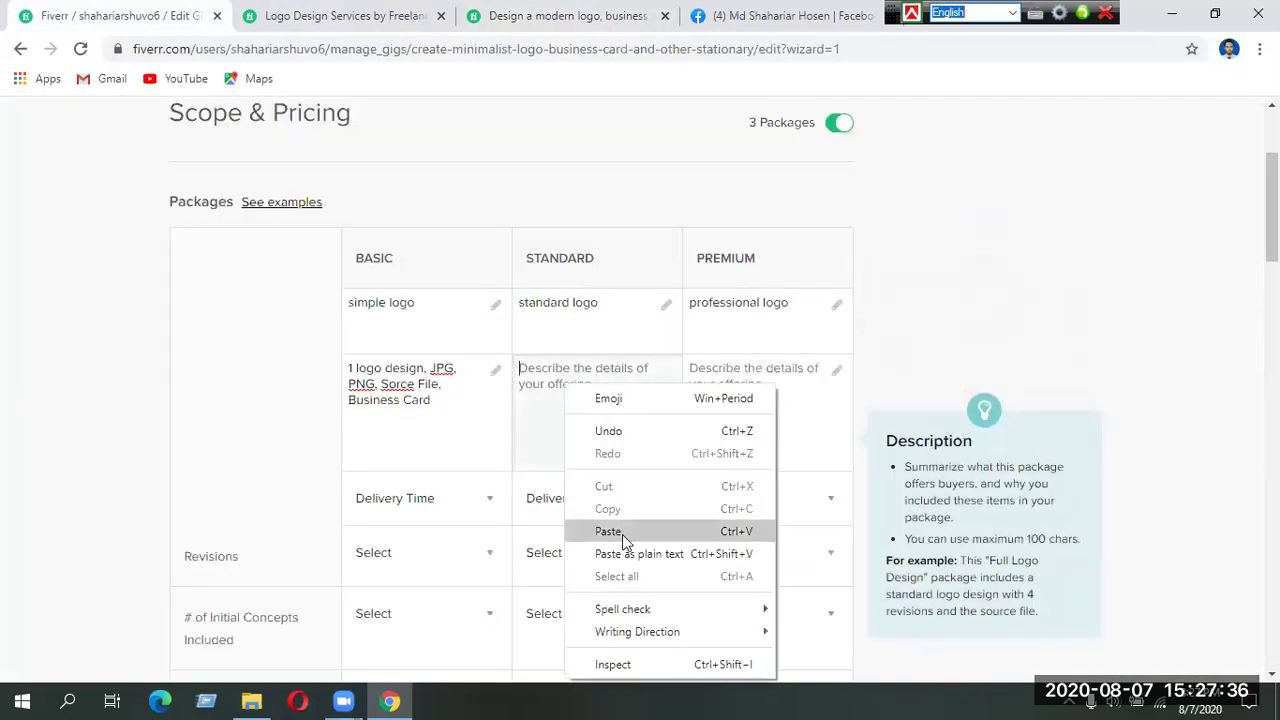
pyautogui.click(622, 532)
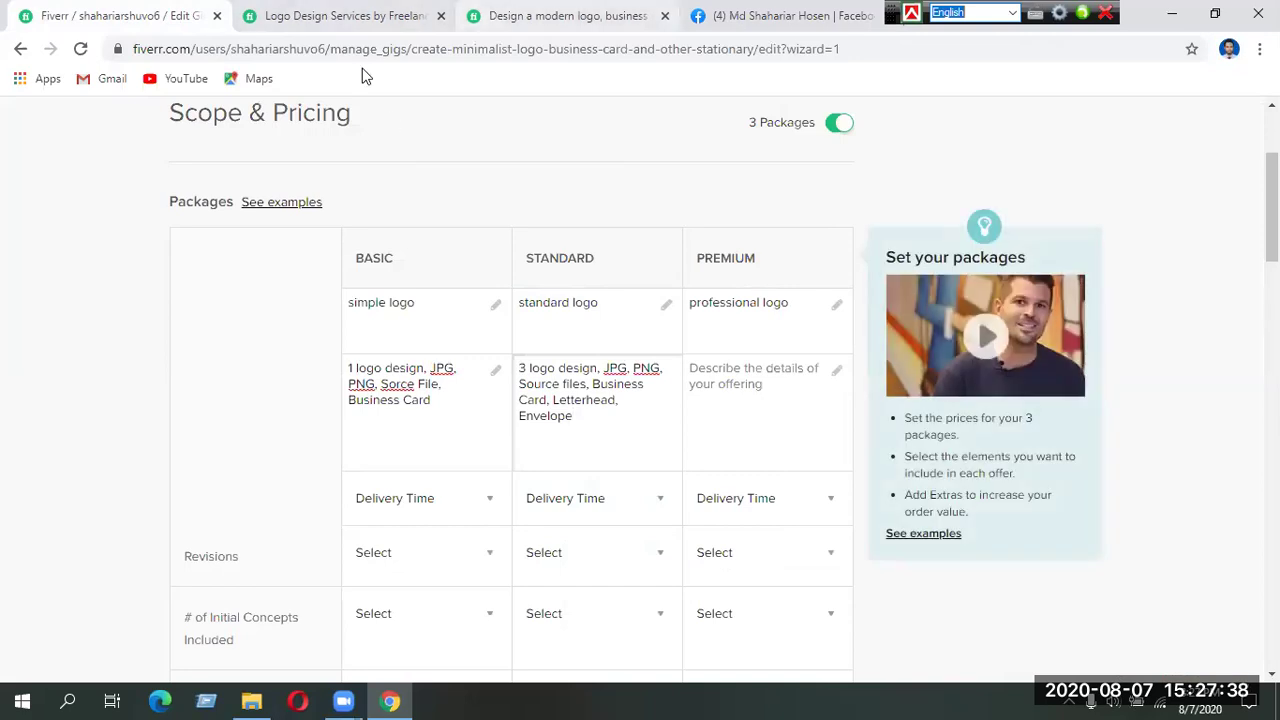
# Copy the competitor's Premium deliverables list into your Premium package description.
pyautogui.click(545, 16)
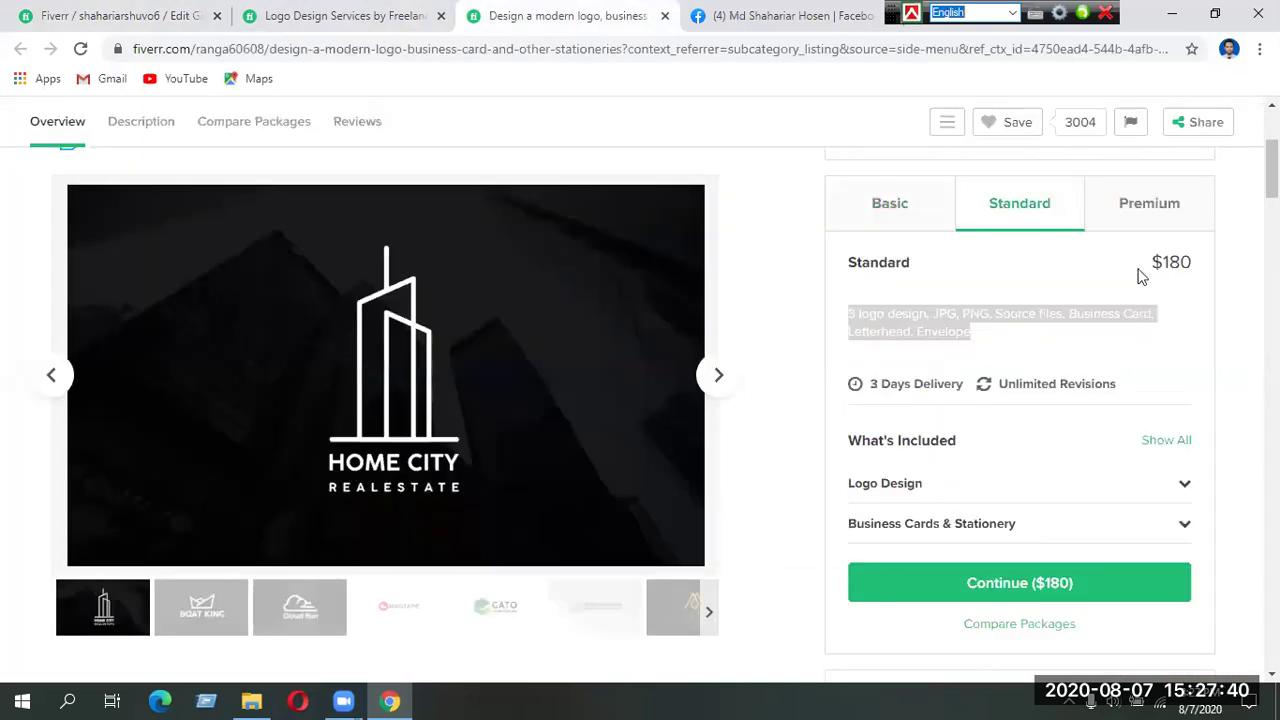
pyautogui.click(1145, 212)
pyautogui.moveTo(1125, 340); pyautogui.dragTo(894, 329)
pyautogui.rightClick(894, 333)
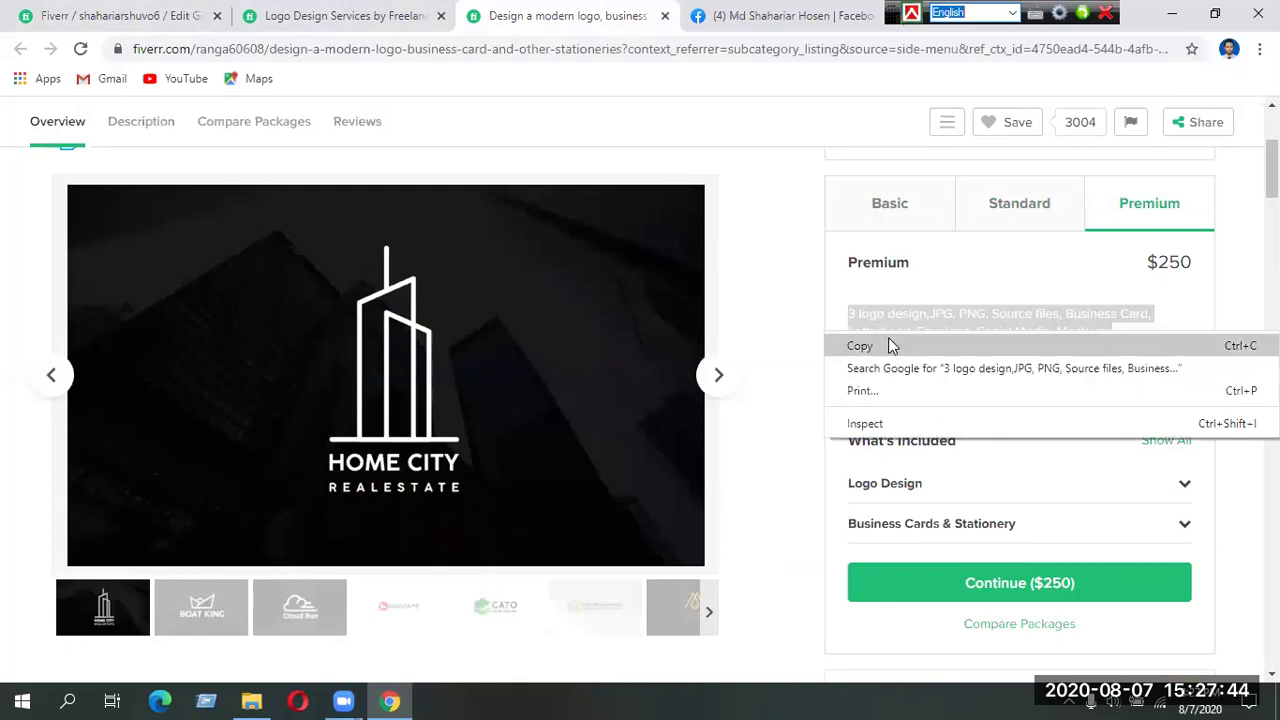
pyautogui.click(887, 344)
pyautogui.click(185, 16)
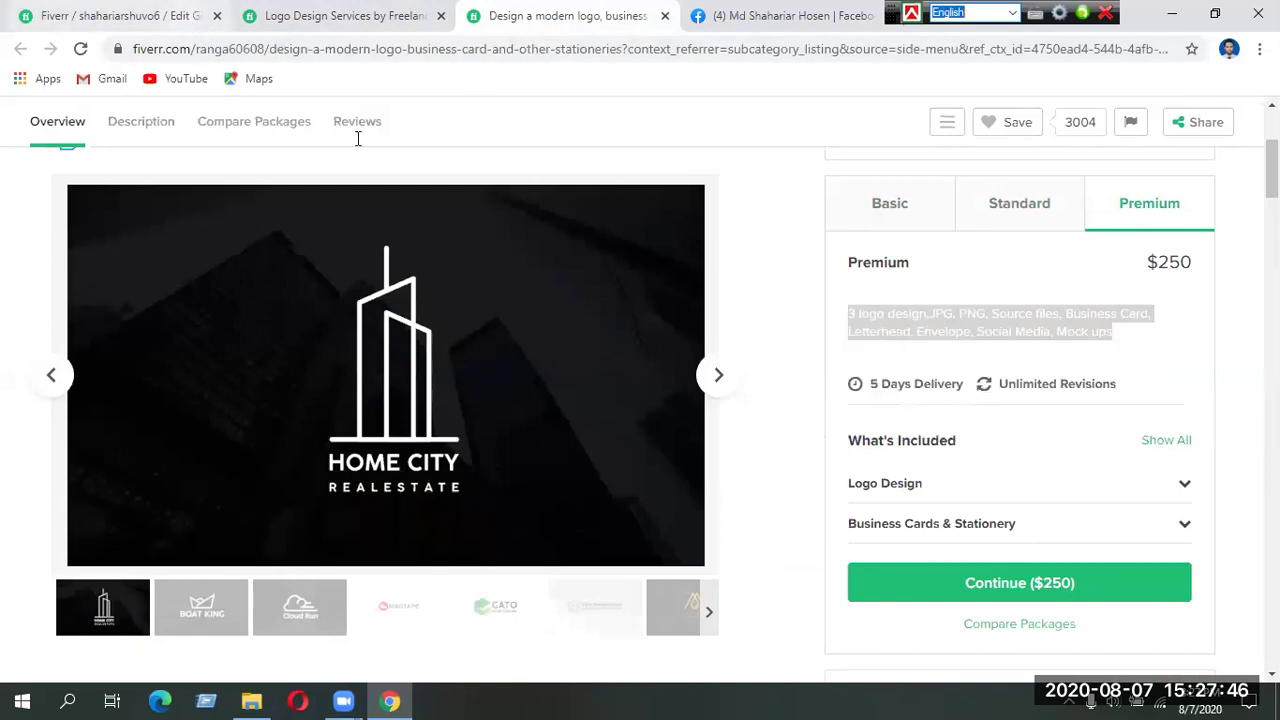
pyautogui.click(706, 388)
pyautogui.rightClick(708, 392)
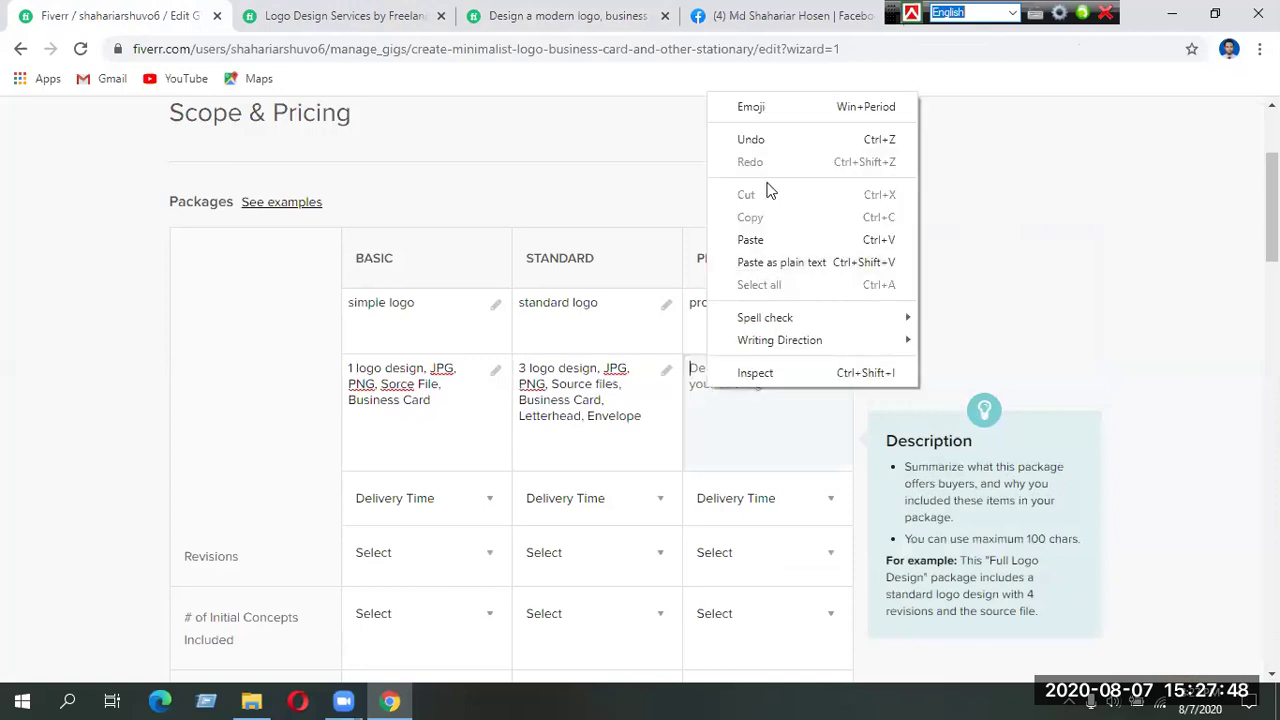
pyautogui.click(763, 242)
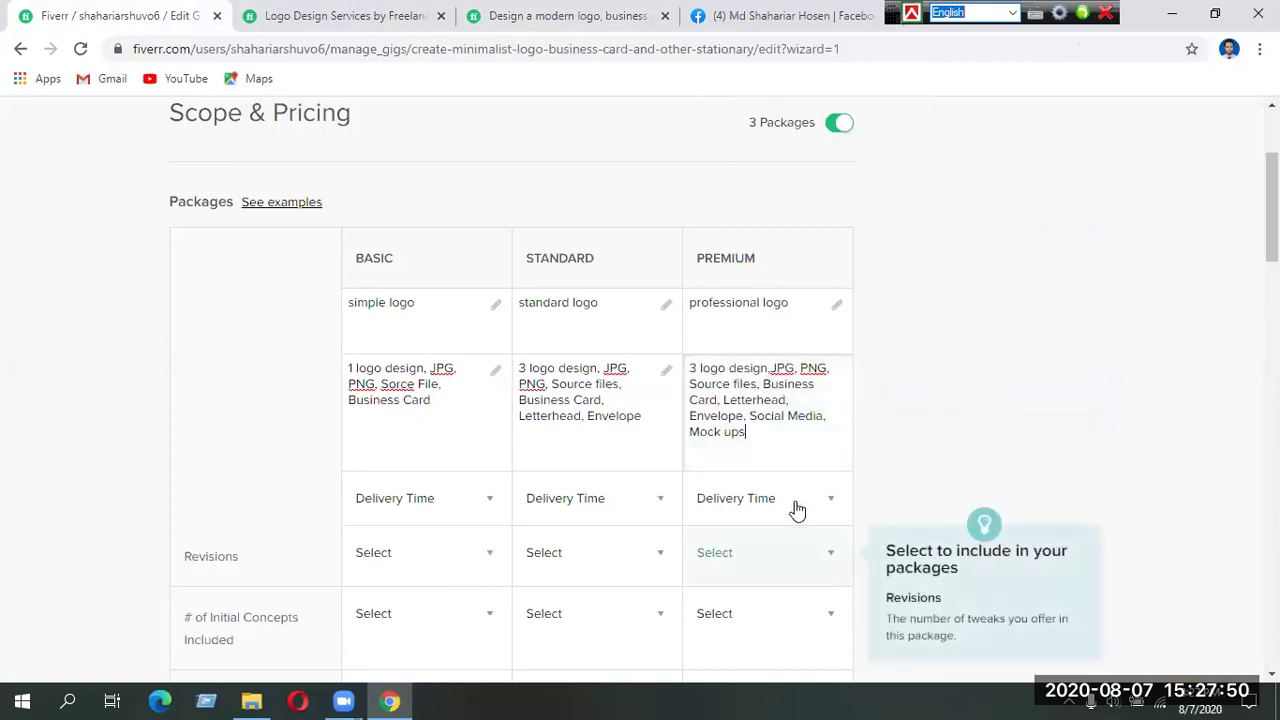
# Choose 1 Day, 2 Days and 4 Days Delivery for the Basic, Standard and Premium packages.
pyautogui.scroll(-1, 791, 510)
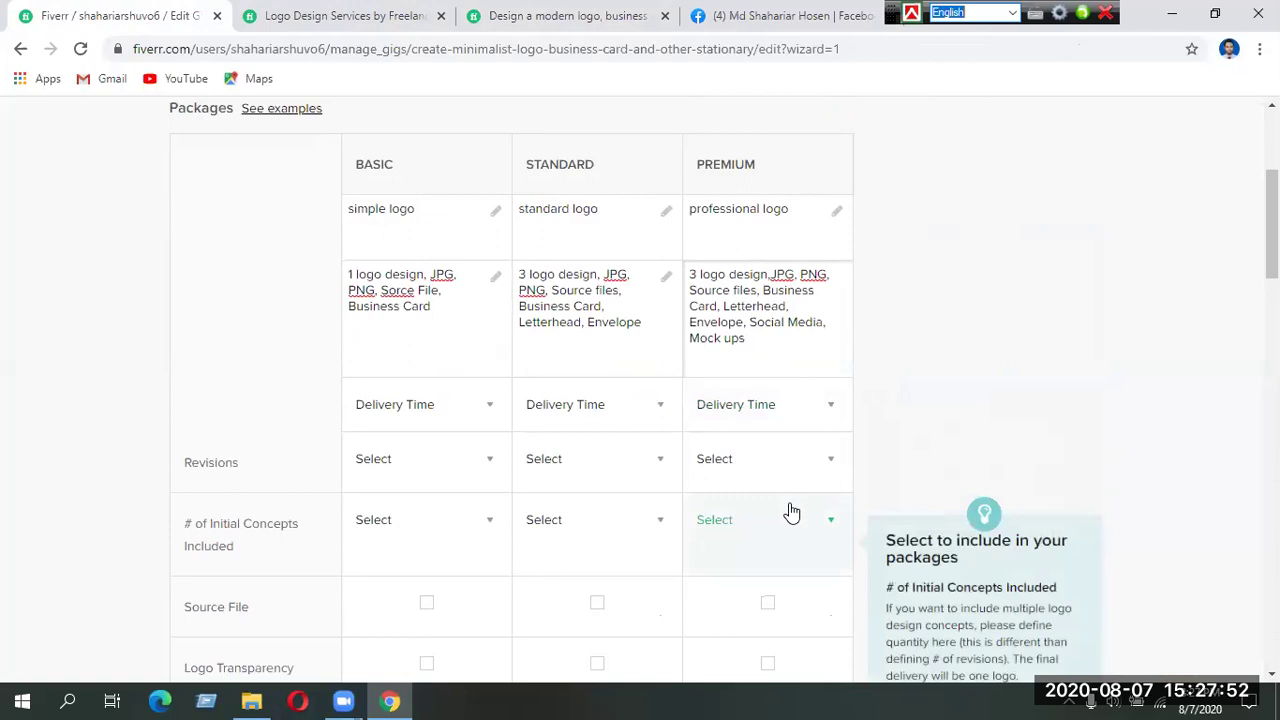
pyautogui.click(484, 423)
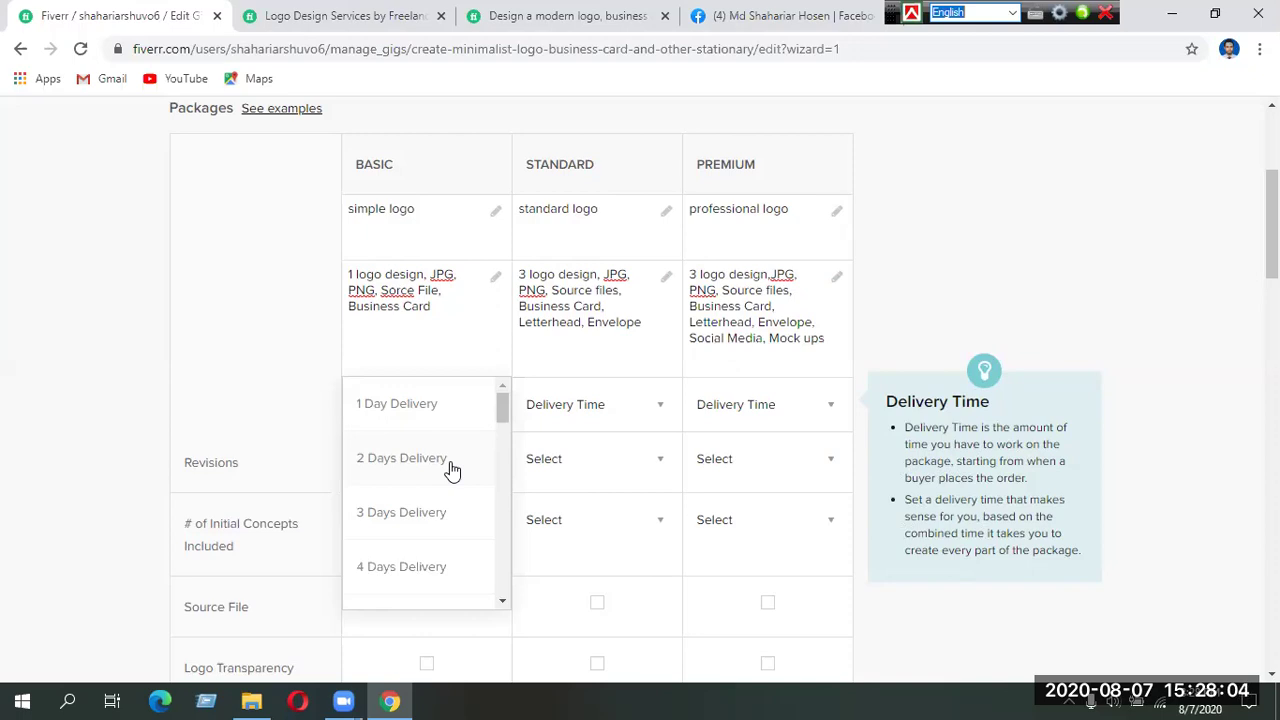
pyautogui.click(443, 412)
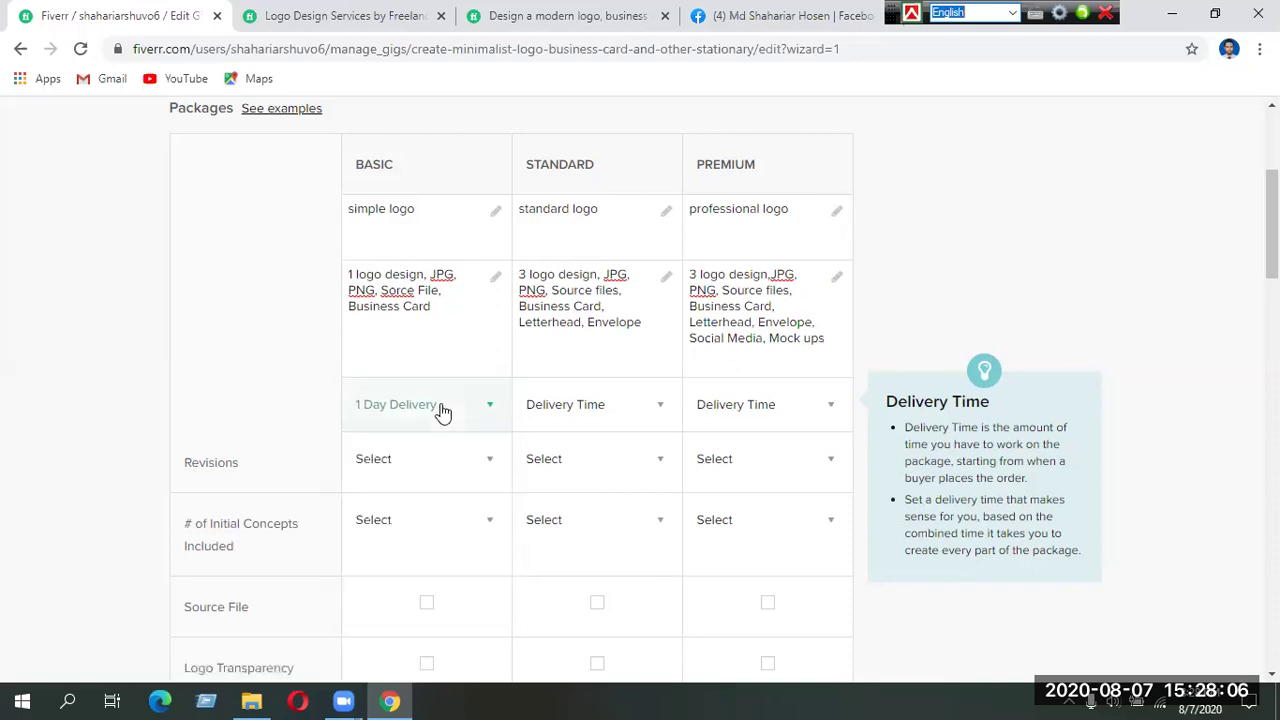
pyautogui.click(660, 408)
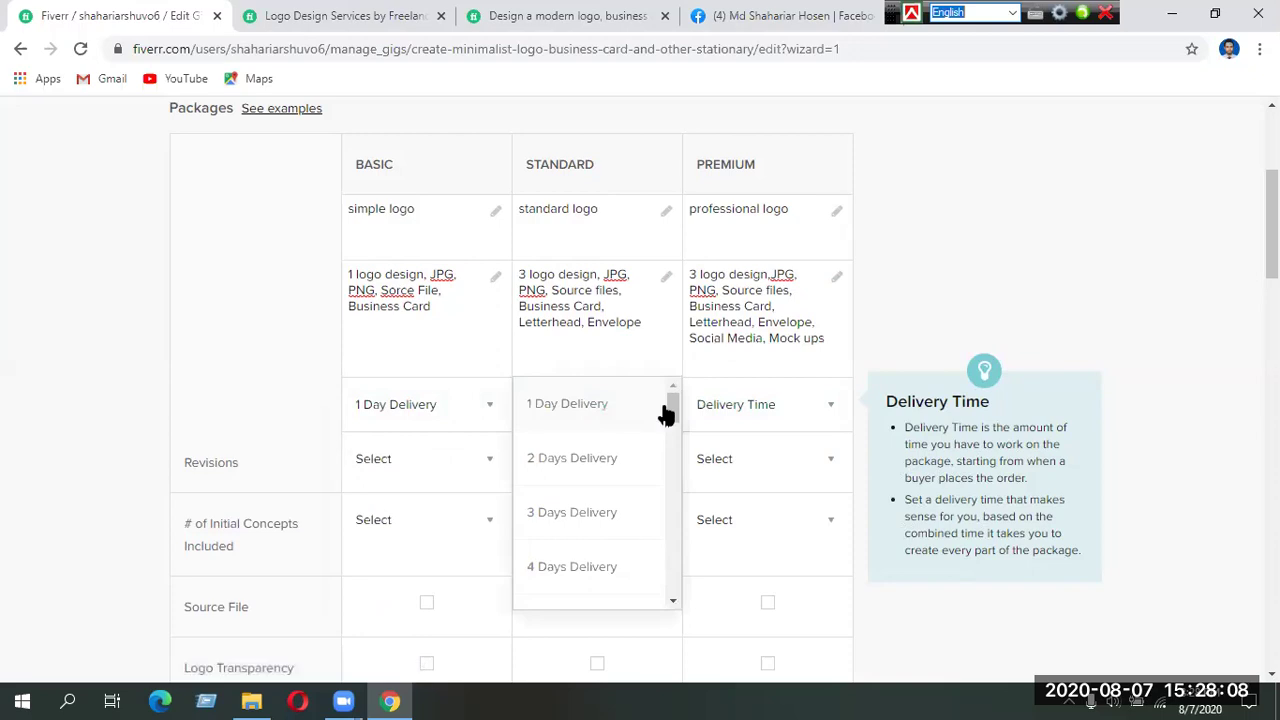
pyautogui.click(601, 468)
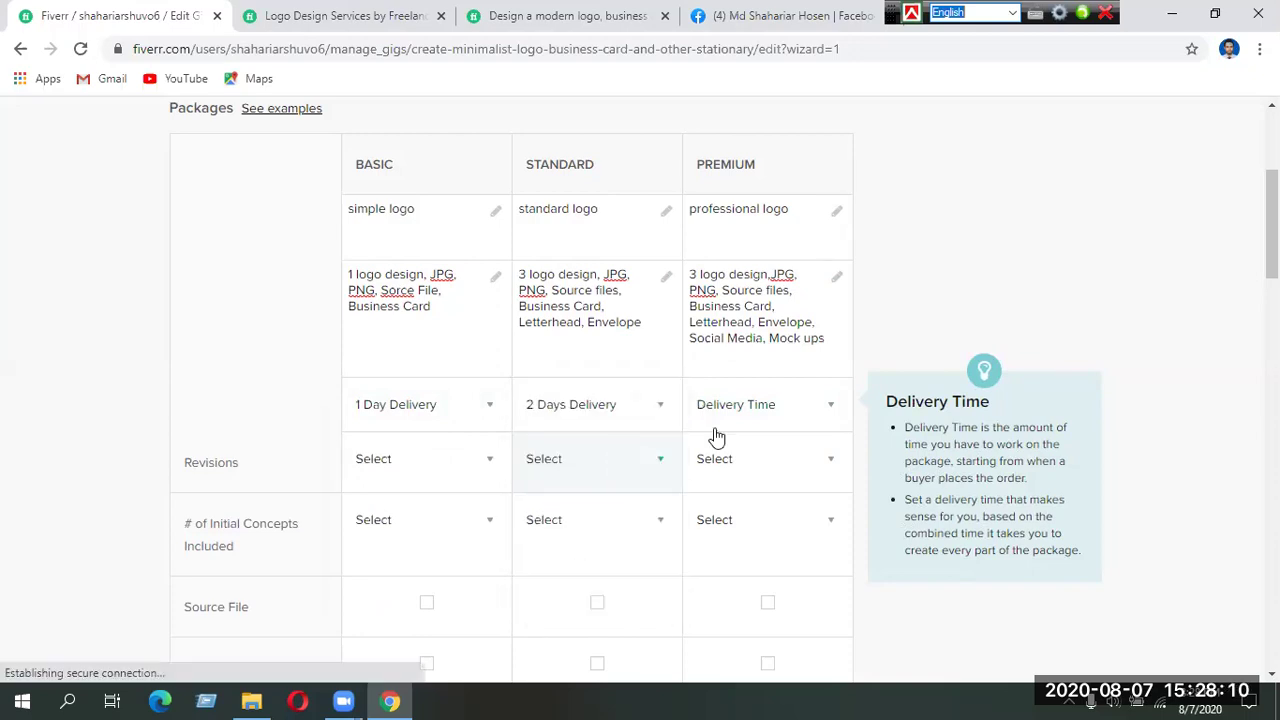
pyautogui.click(750, 406)
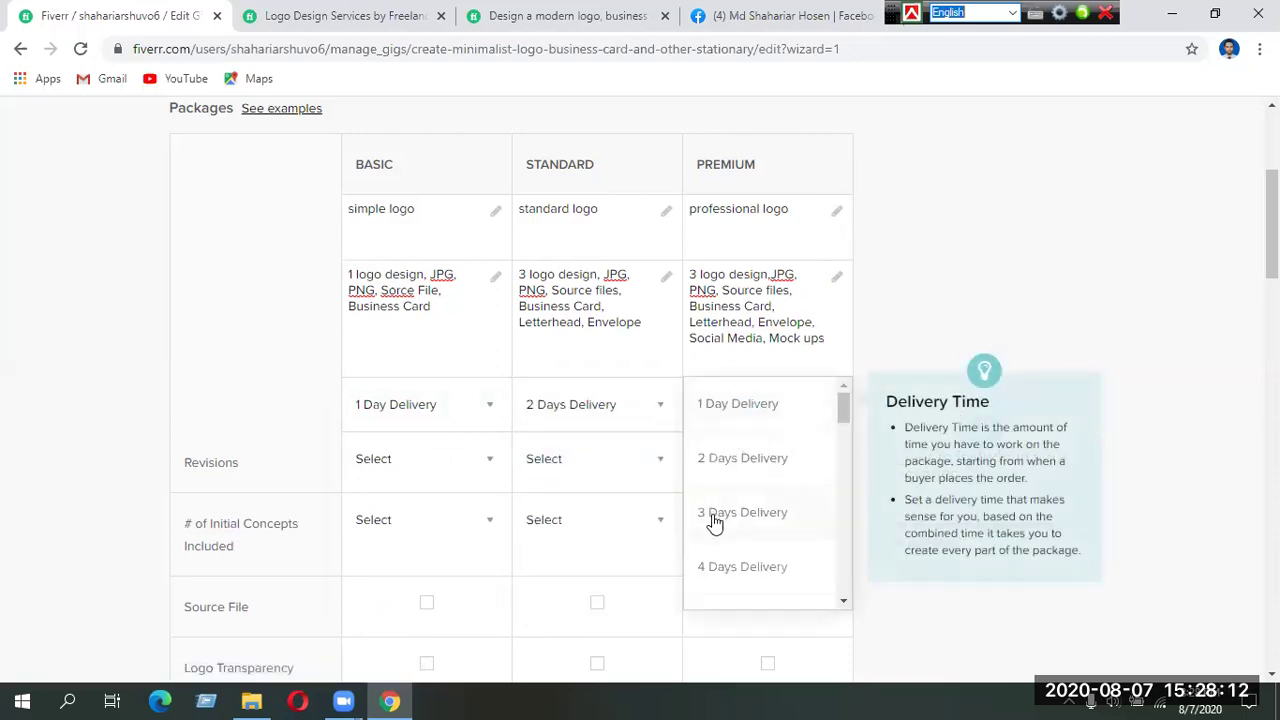
pyautogui.click(713, 522)
pyautogui.click(751, 406)
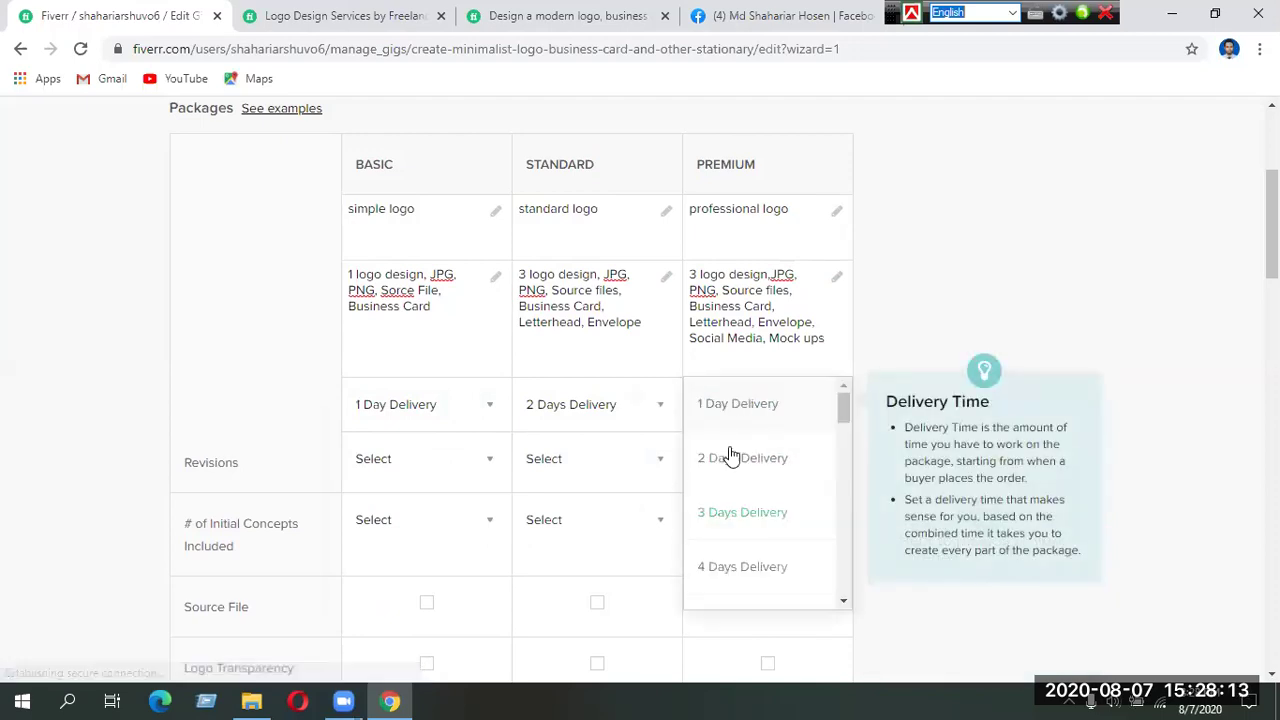
pyautogui.click(727, 565)
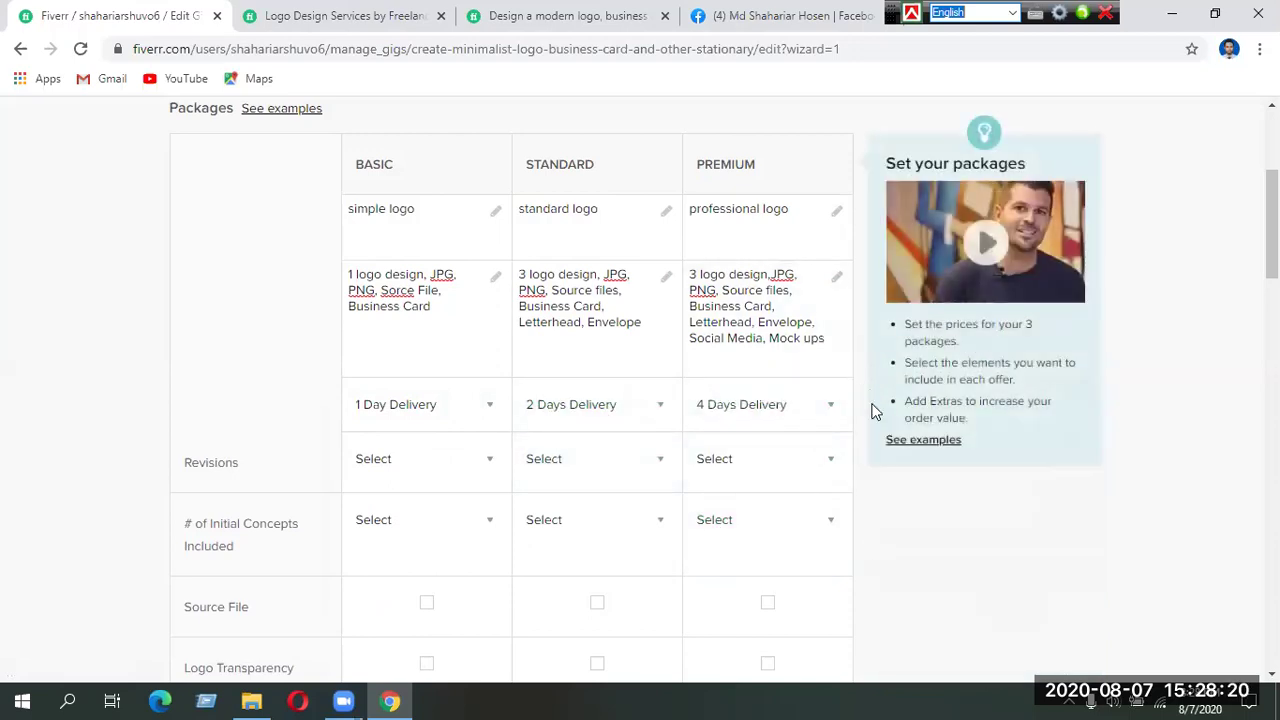
pyautogui.scroll(-1, 731, 494)
# Pick 2, 4 and 6 in the Basic, Standard and Premium Revisions dropdowns.
pyautogui.scroll(-1, 731, 490)
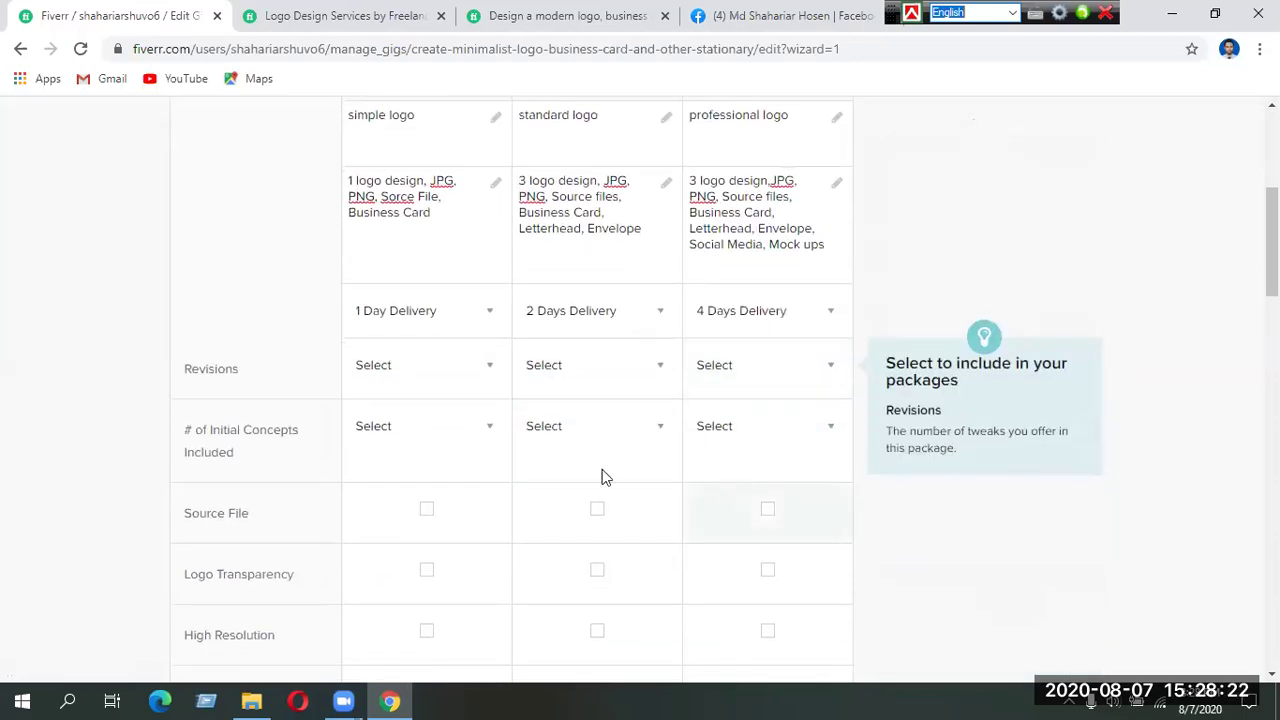
pyautogui.click(415, 372)
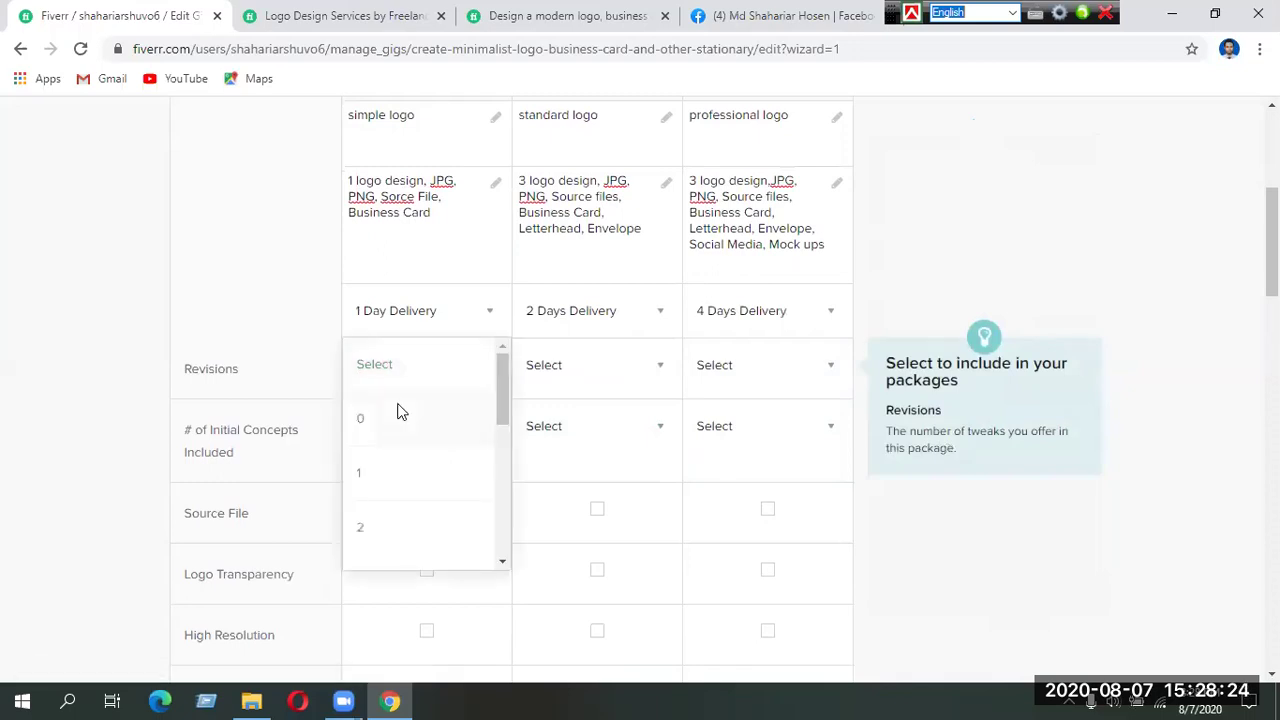
pyautogui.moveTo(497, 408); pyautogui.dragTo(502, 562)
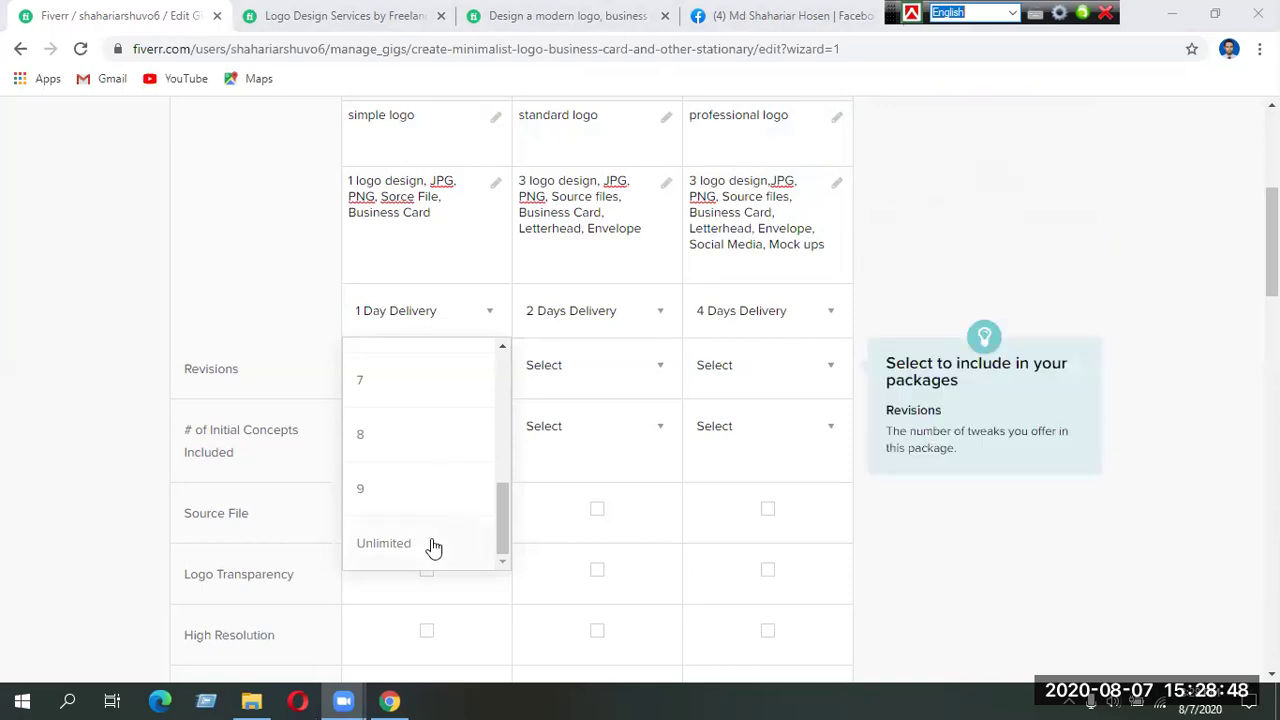
pyautogui.scroll(5, 457, 457)
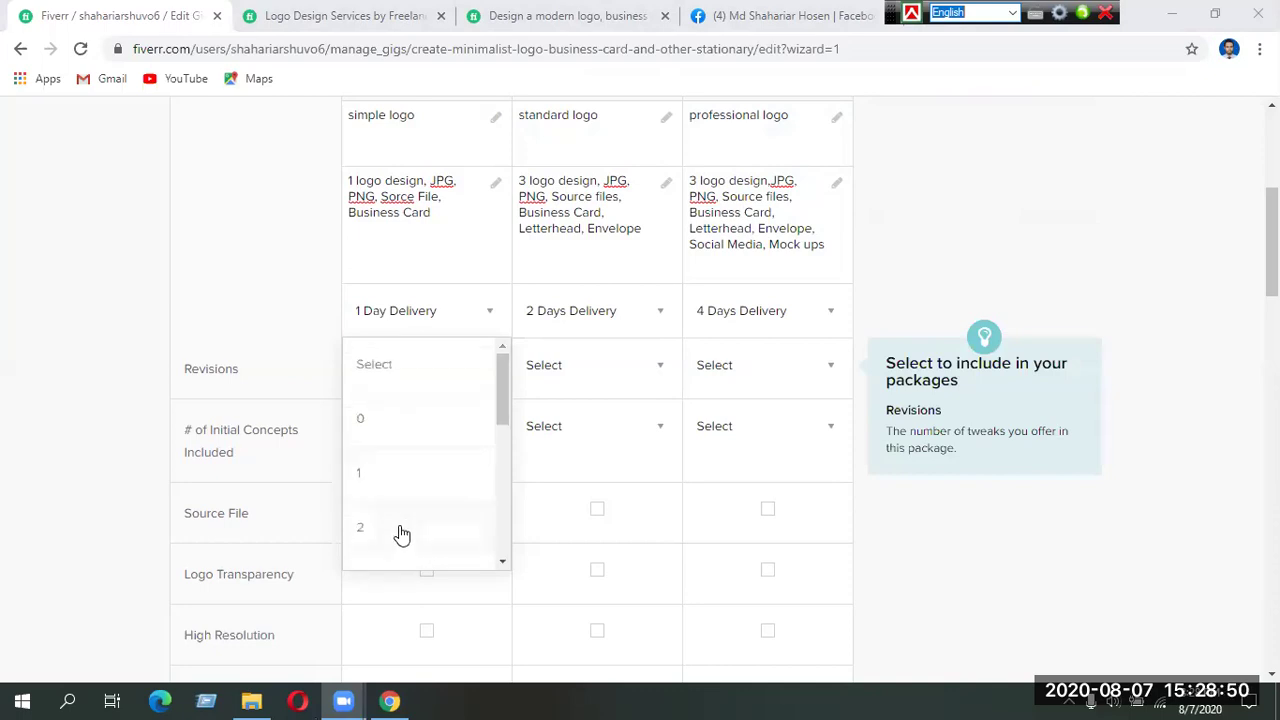
pyautogui.click(401, 532)
pyautogui.click(606, 370)
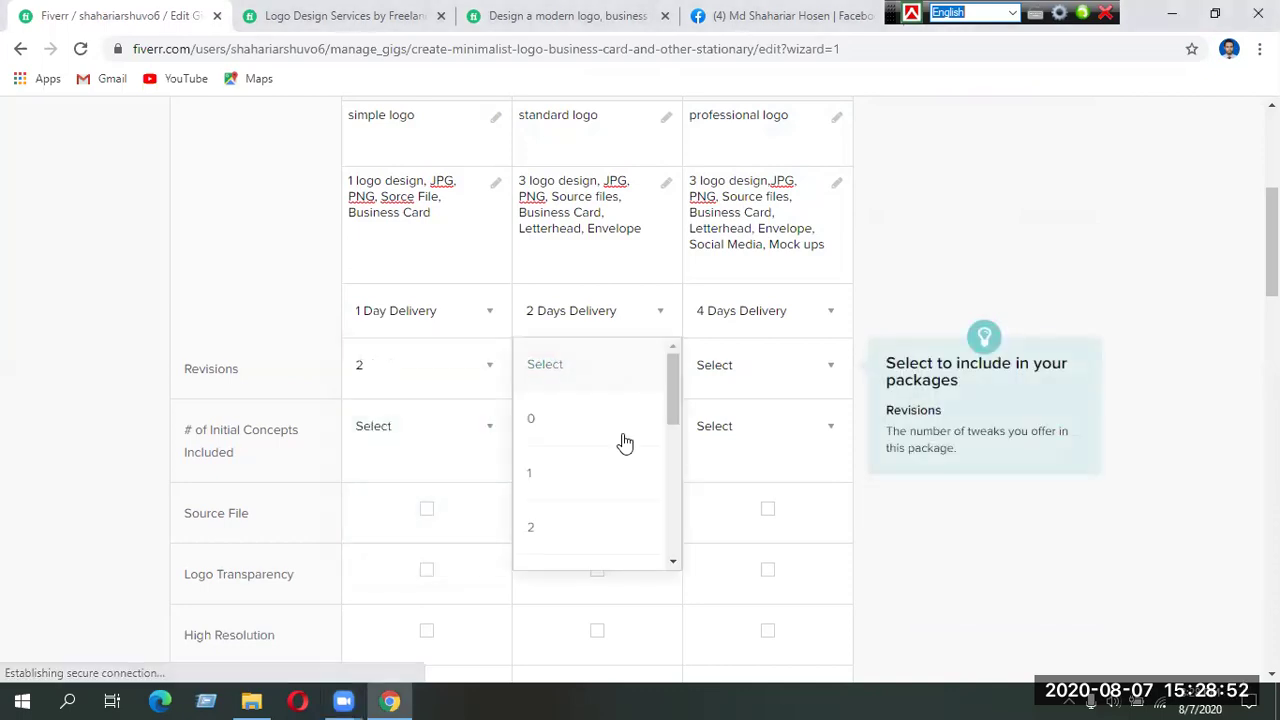
pyautogui.moveTo(673, 421); pyautogui.dragTo(657, 463)
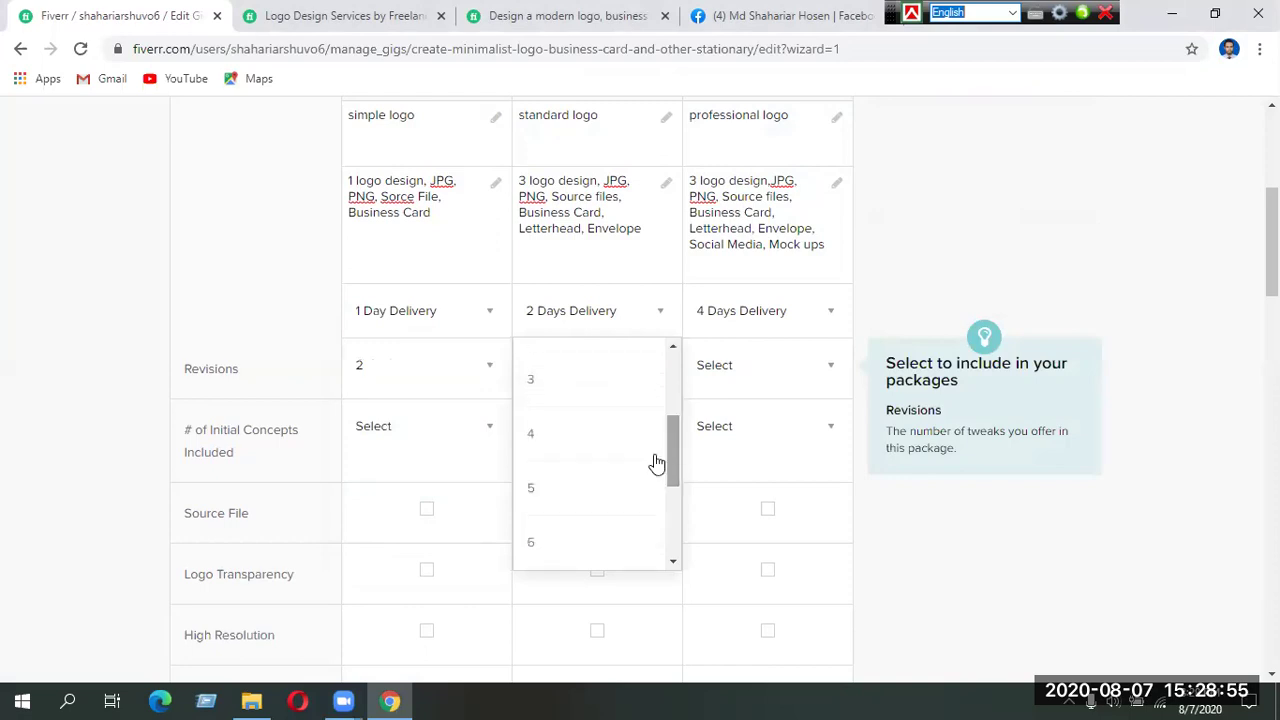
pyautogui.click(602, 450)
pyautogui.click(777, 383)
pyautogui.moveTo(847, 415); pyautogui.dragTo(849, 463)
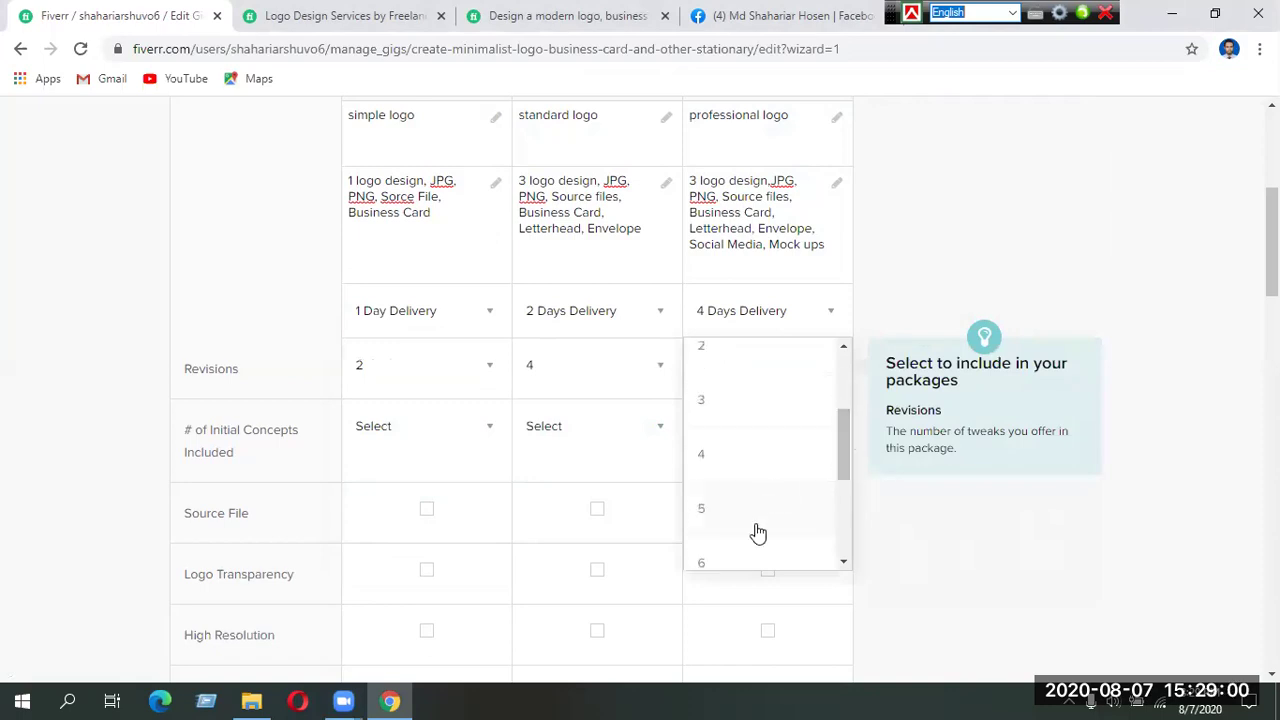
pyautogui.click(737, 561)
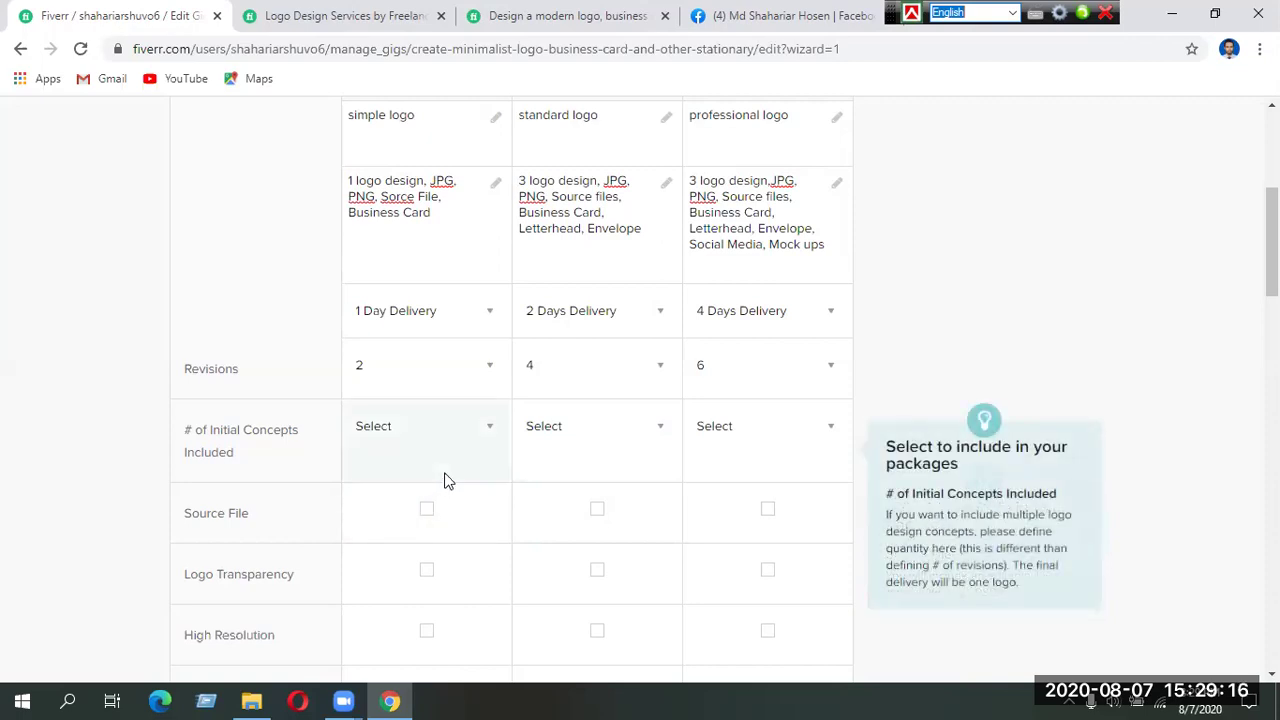
# Set # of Initial Concepts to 3 for Basic, 4 for Standard and 5 for Premium.
pyautogui.click(490, 427)
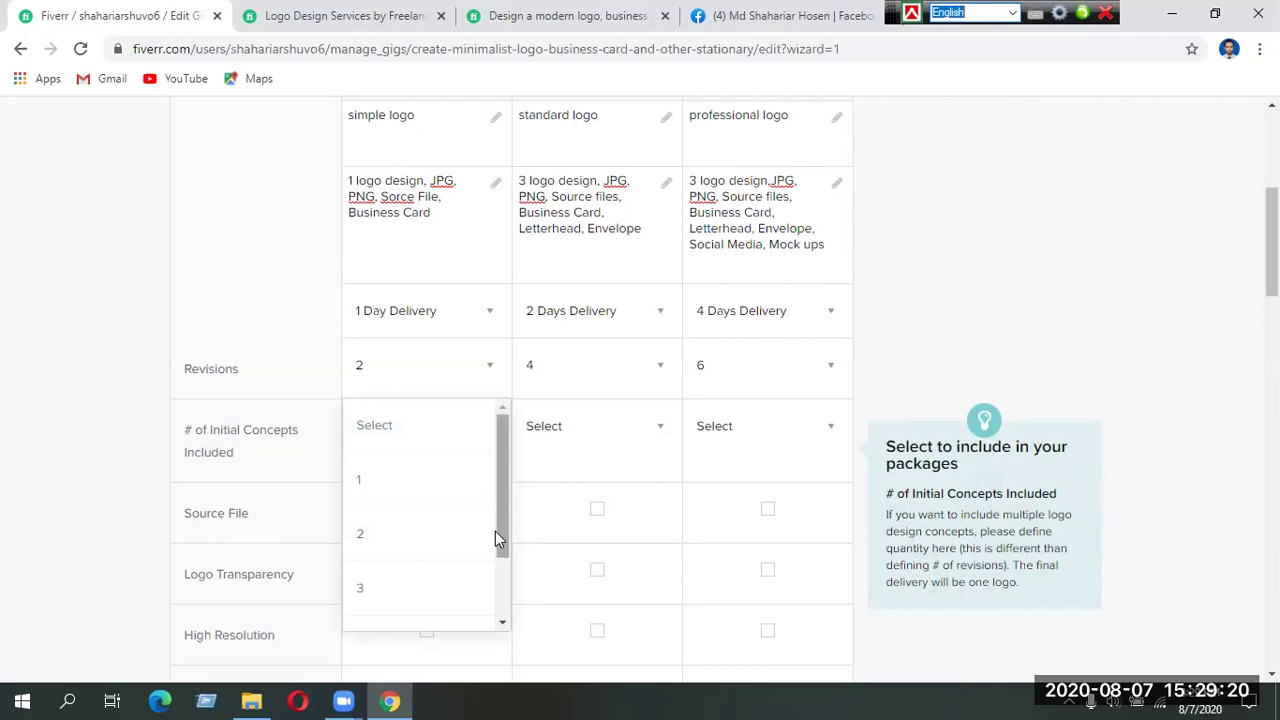
pyautogui.scroll(-2, 504, 551)
pyautogui.scroll(2, 510, 525)
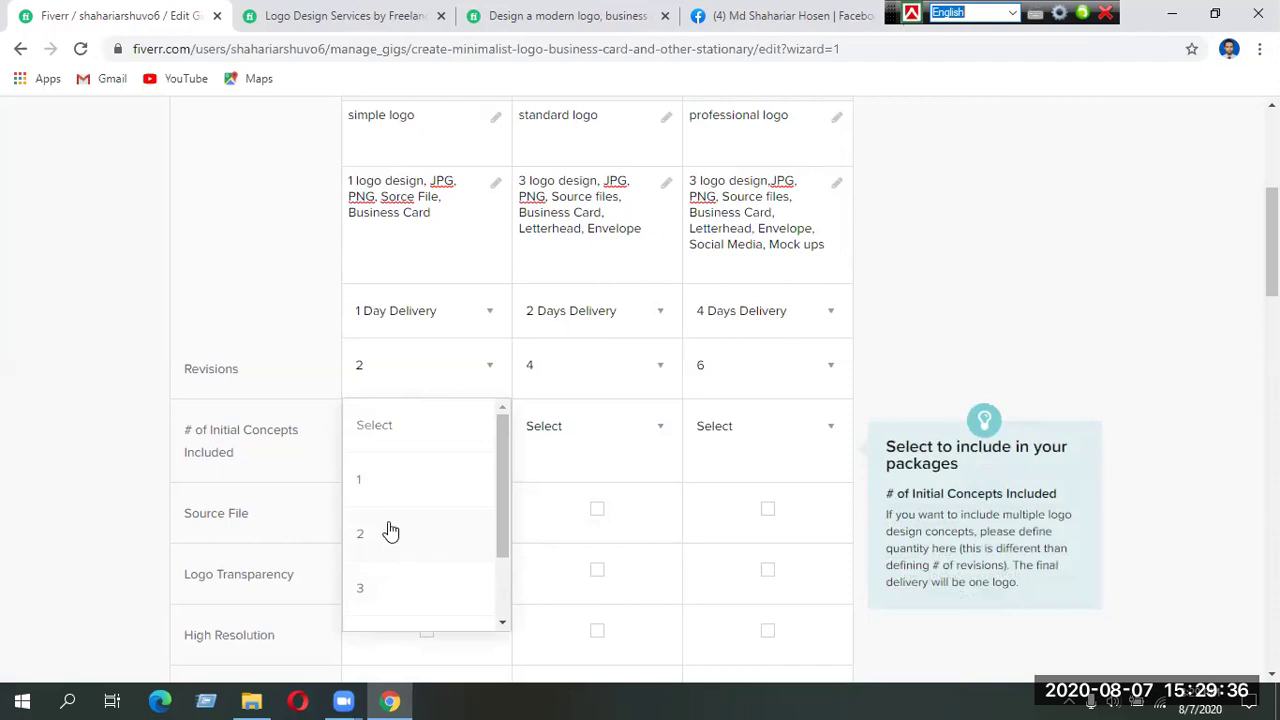
pyautogui.click(375, 591)
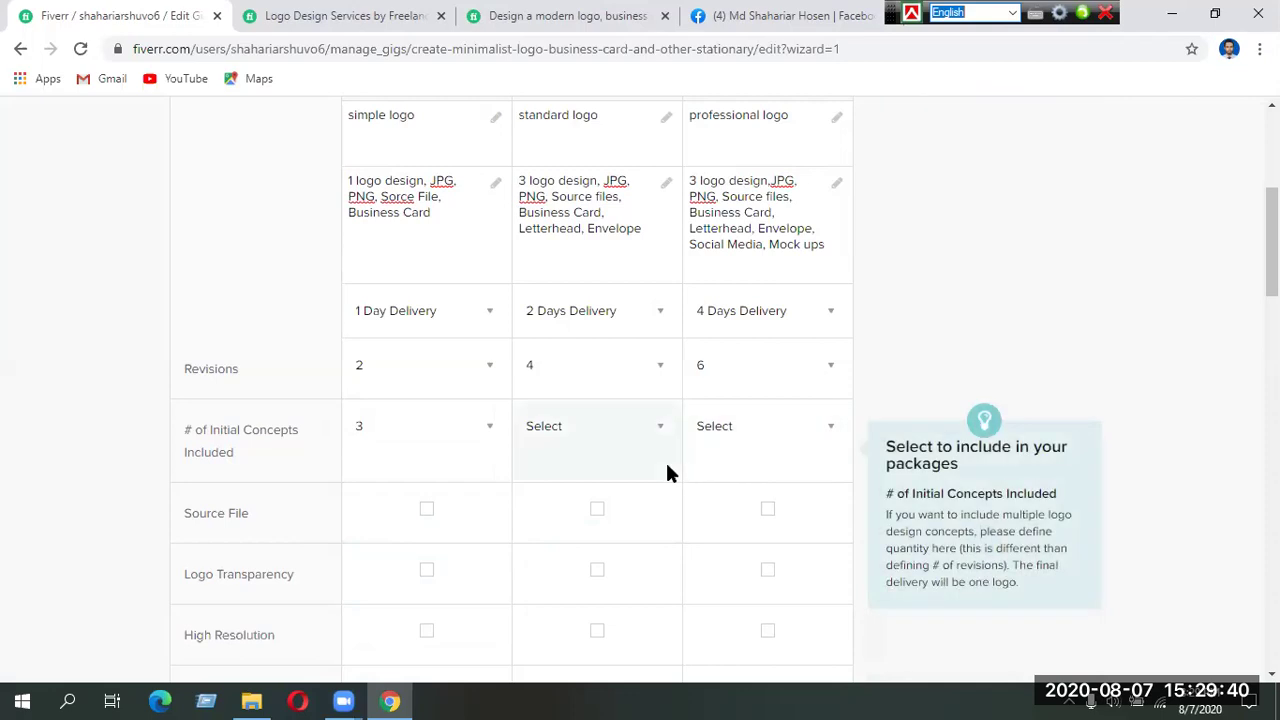
pyautogui.click(659, 431)
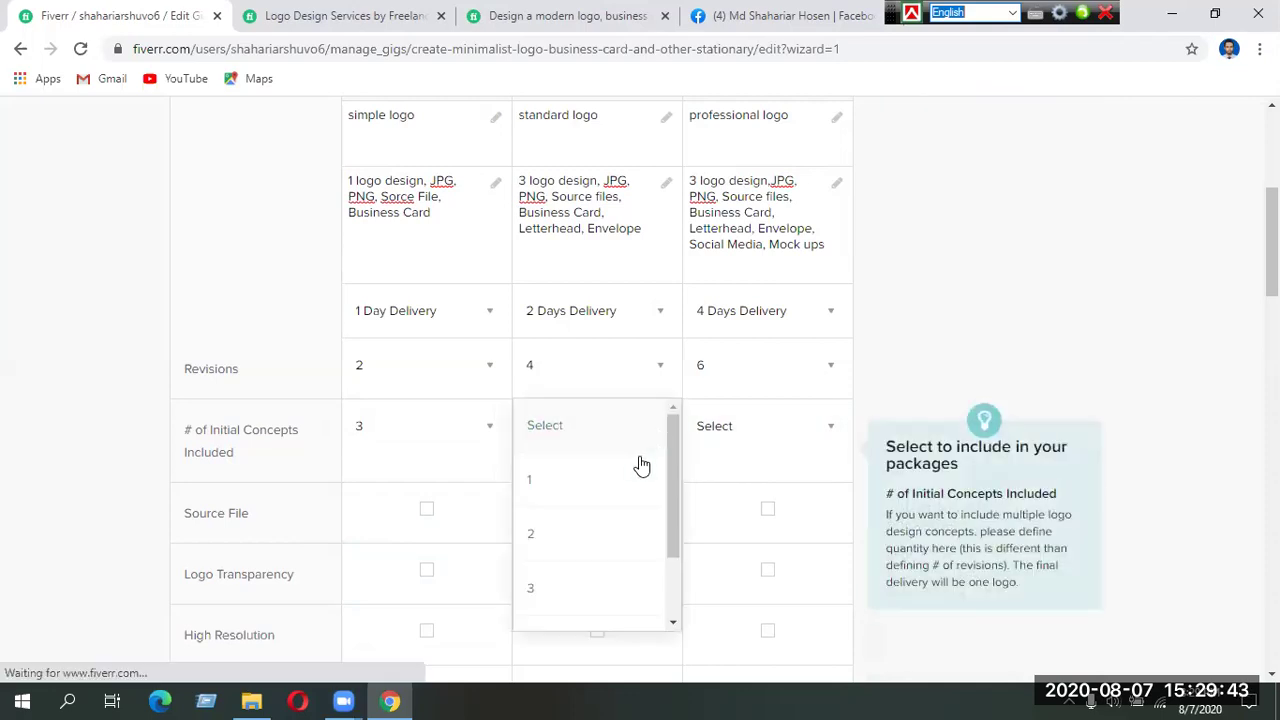
pyautogui.scroll(-1, 580, 595)
pyautogui.click(571, 606)
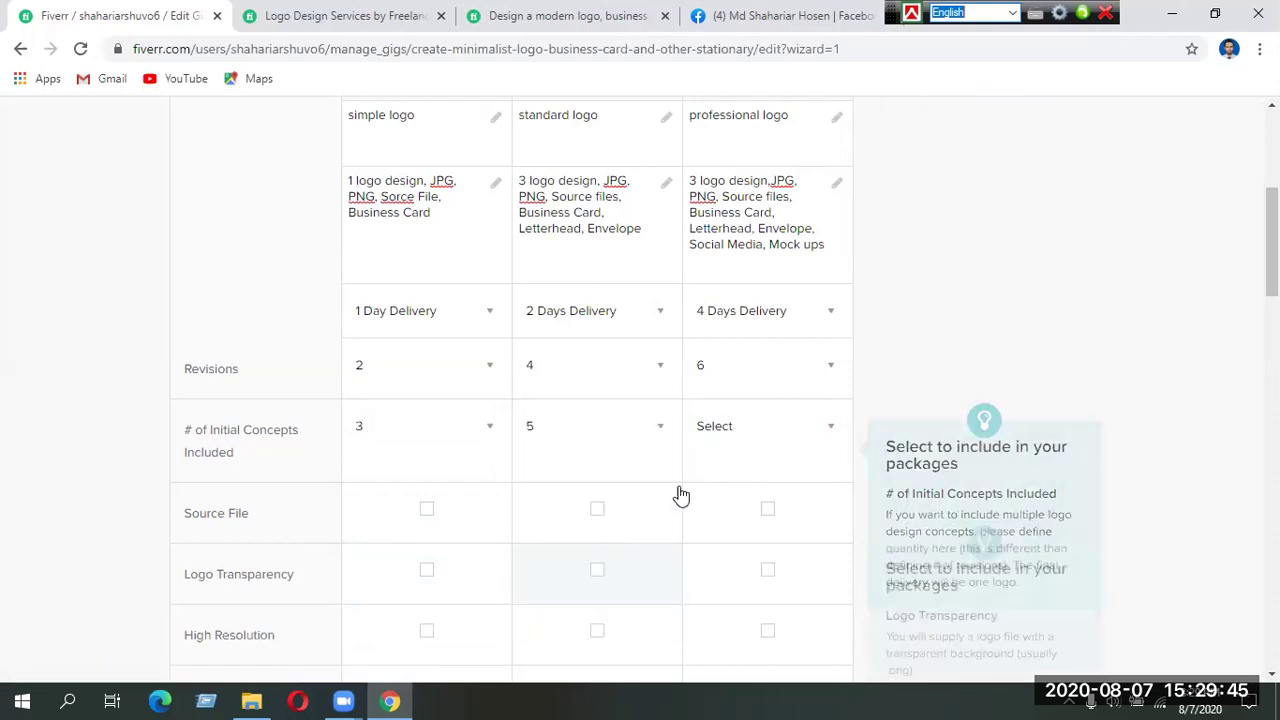
pyautogui.click(778, 449)
pyautogui.scroll(-3, 730, 578)
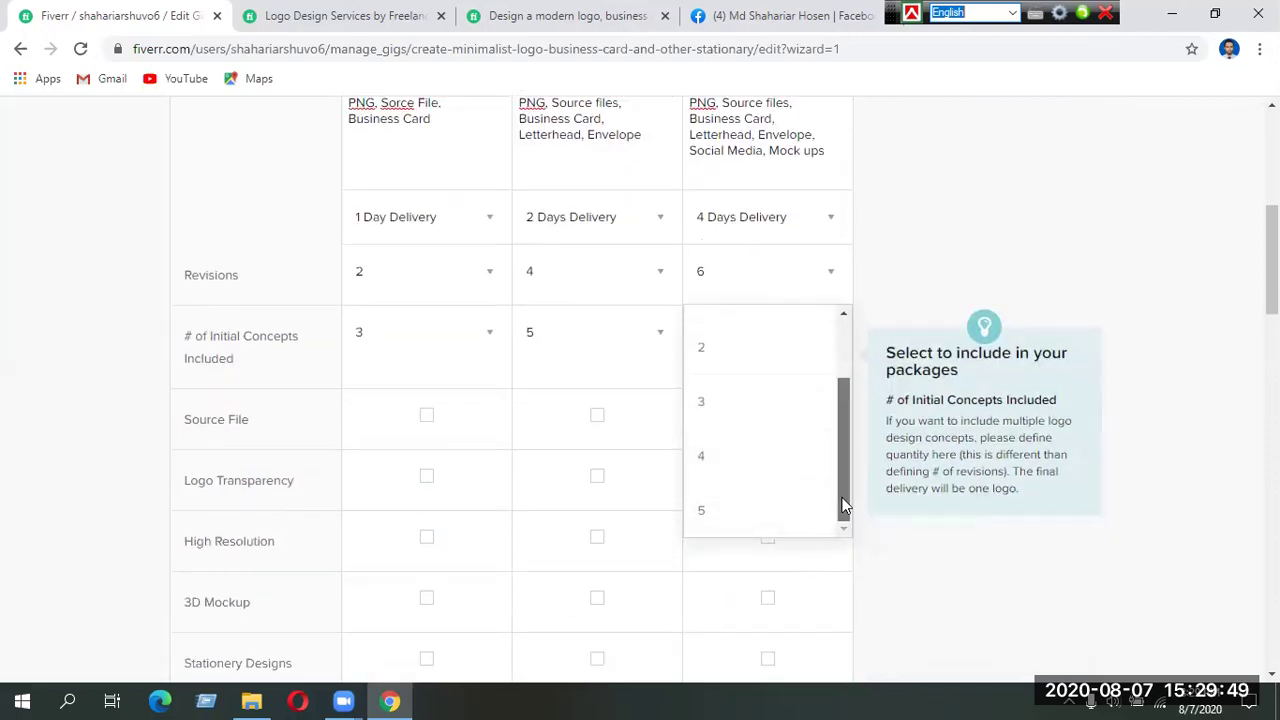
pyautogui.click(714, 512)
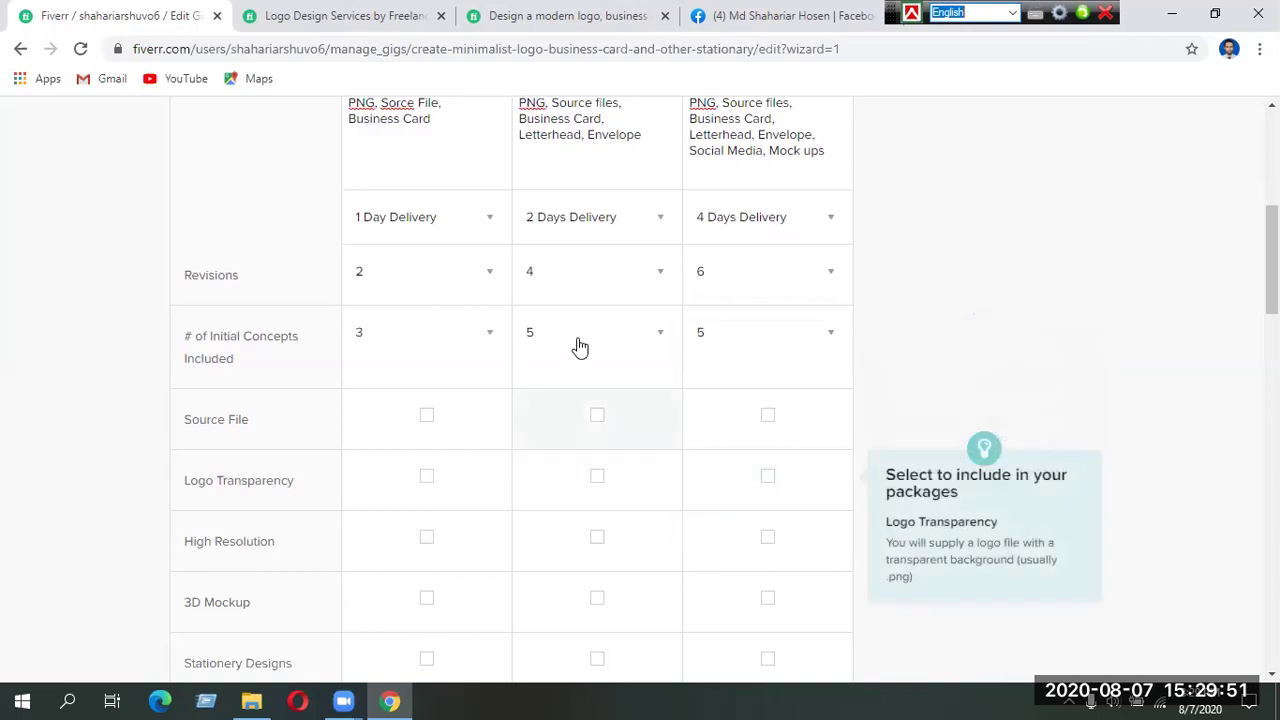
pyautogui.click(580, 346)
pyautogui.click(567, 456)
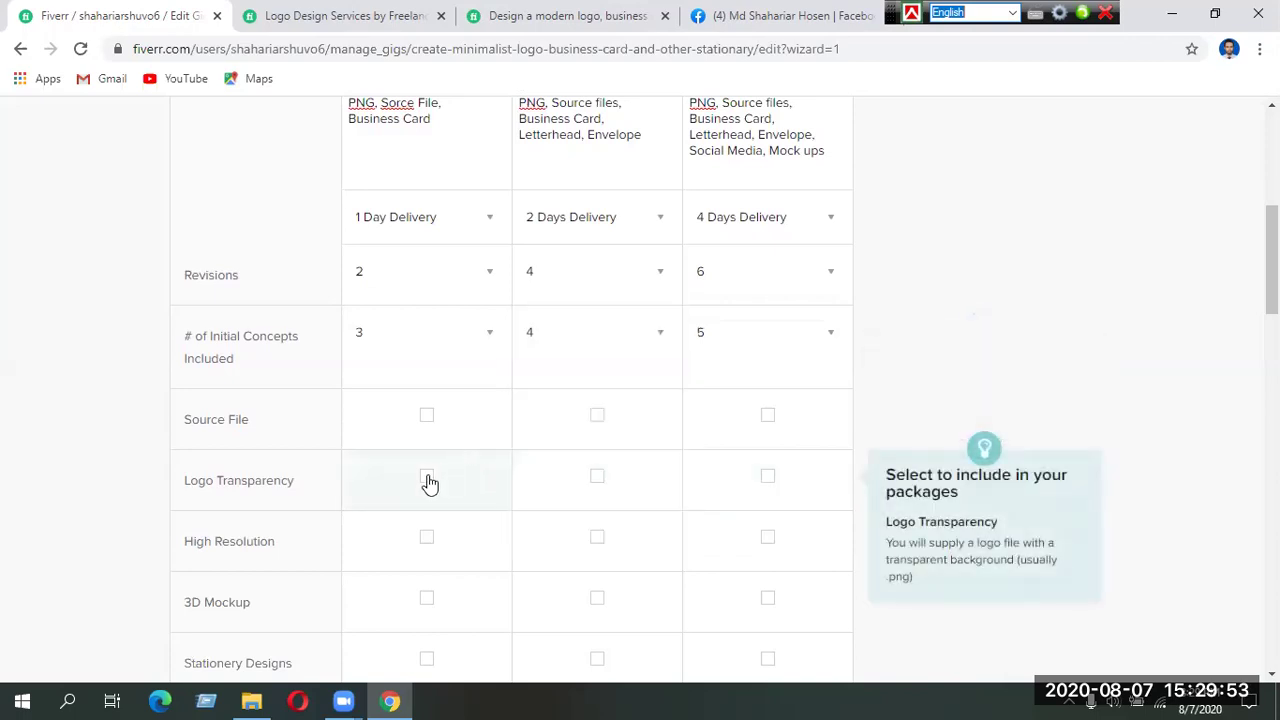
# Include Logo Transparency and High Resolution in the Basic package.
pyautogui.scroll(-2, 434, 434)
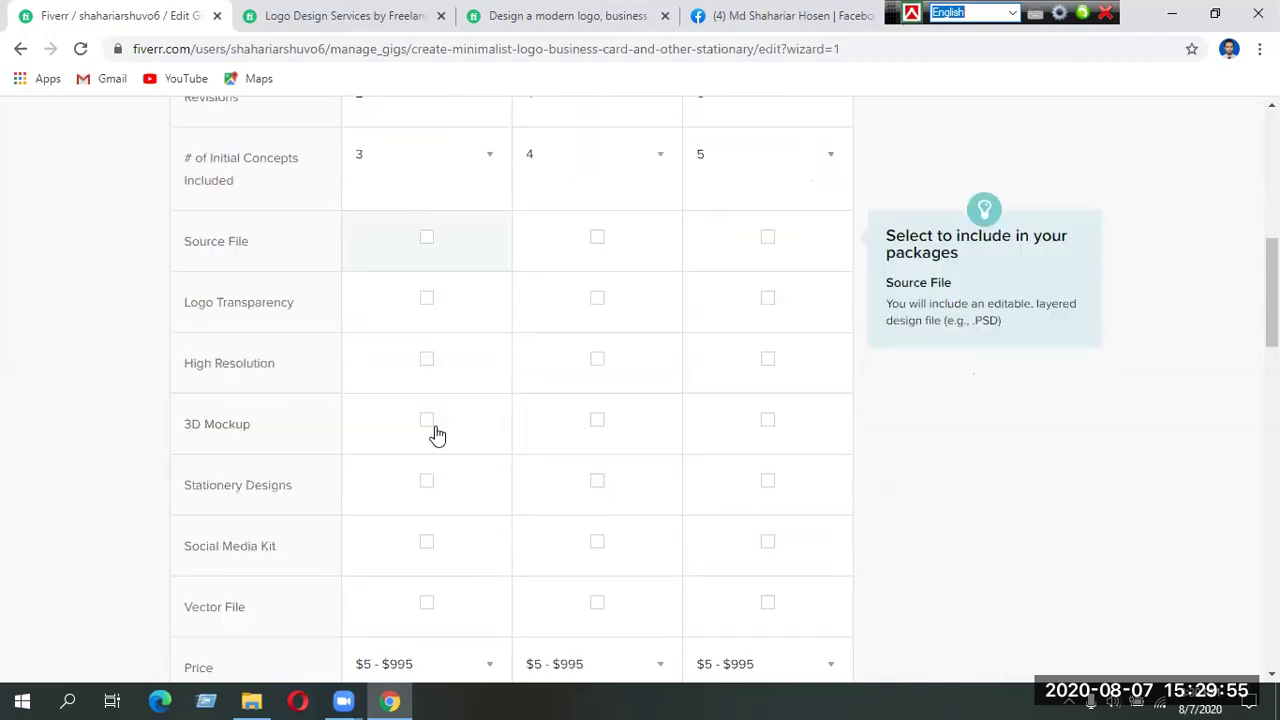
pyautogui.click(424, 230)
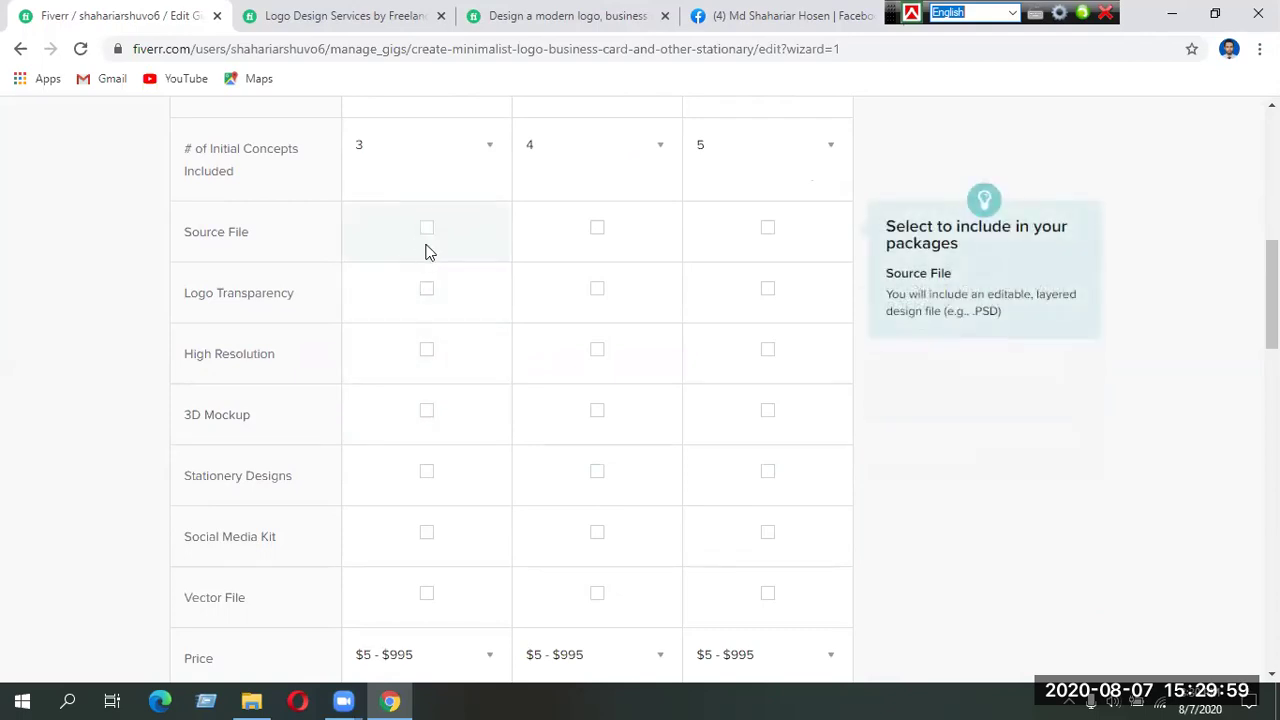
pyautogui.click(427, 291)
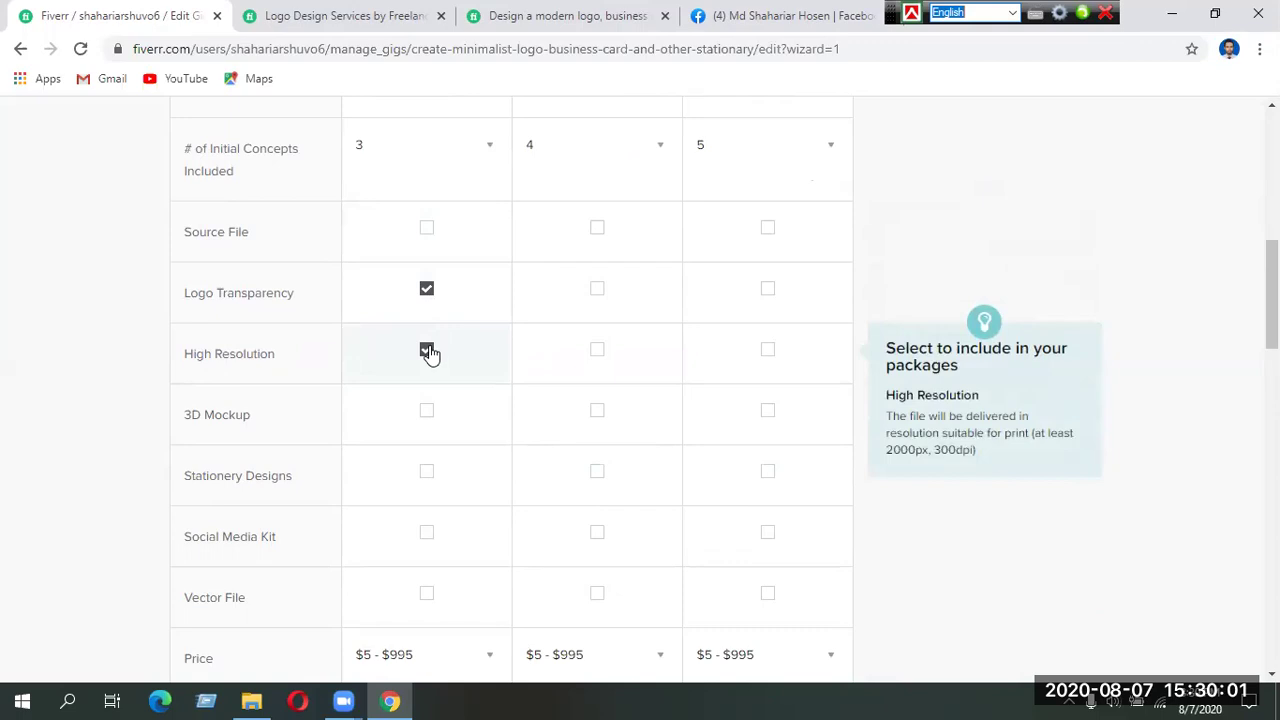
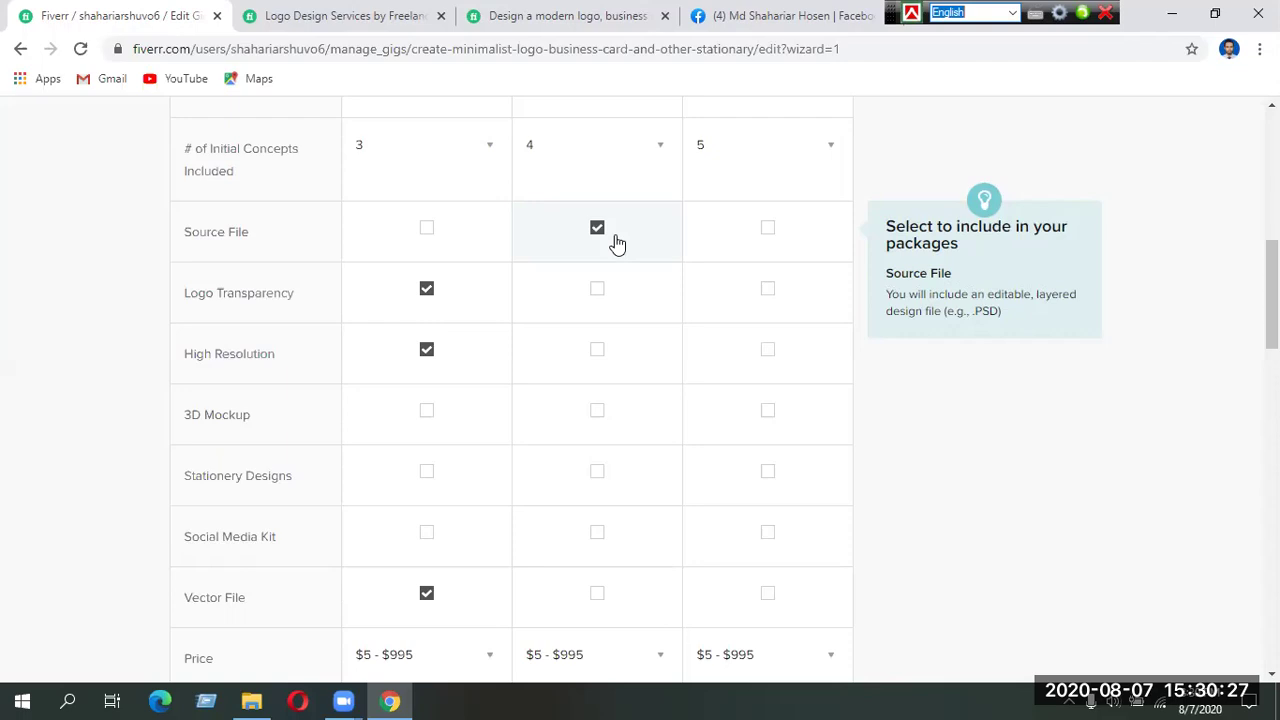
# Include Logo Transparency, High Resolution and Vector File in the Standard package.
pyautogui.click(603, 297)
pyautogui.click(599, 352)
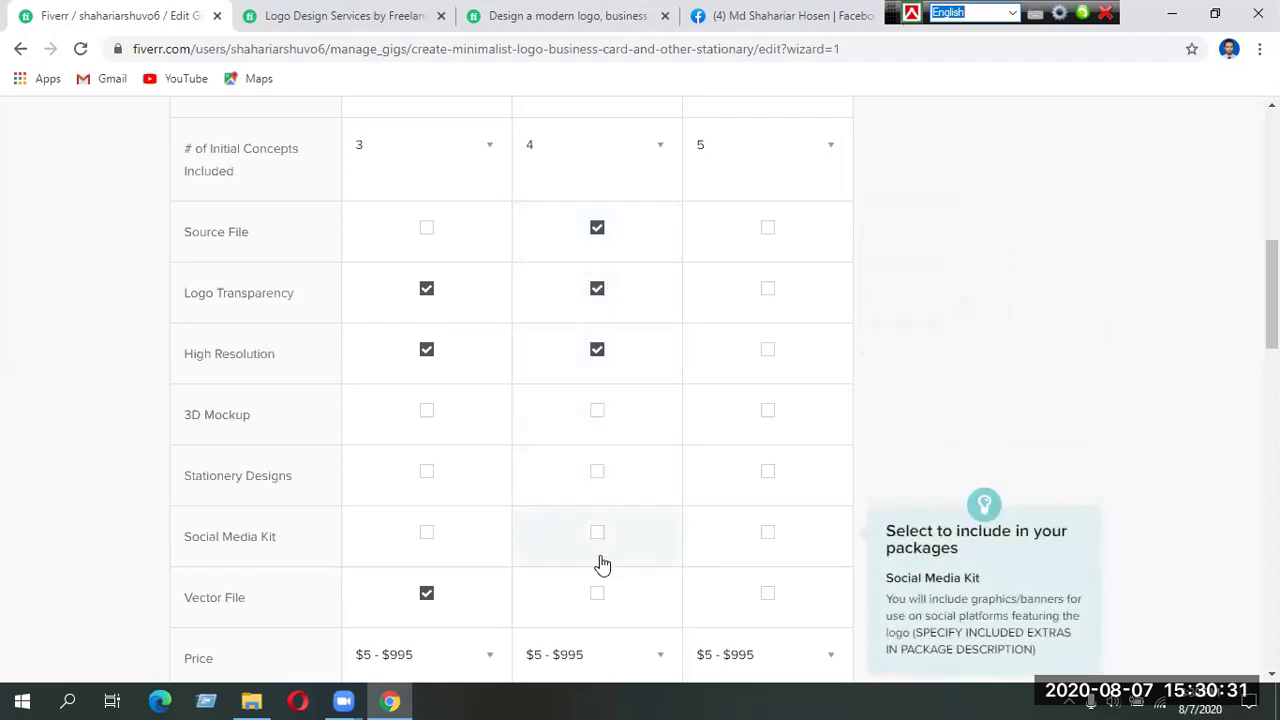
pyautogui.click(597, 594)
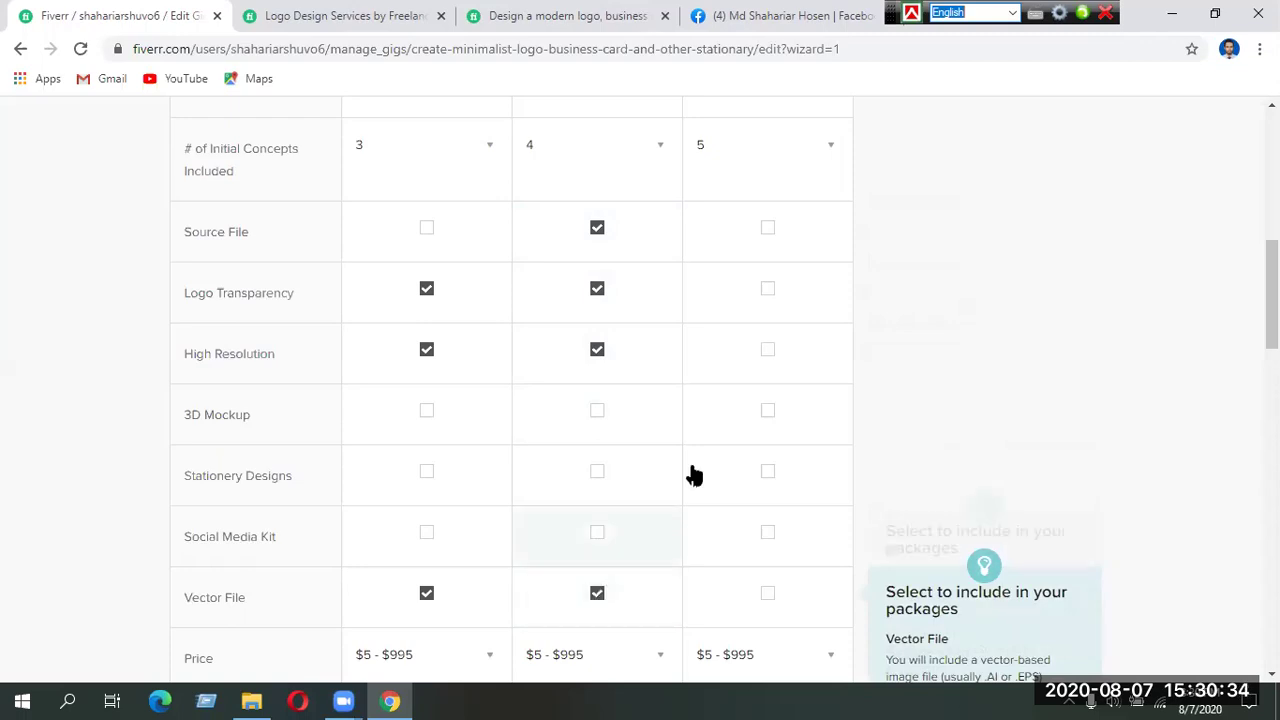
# Include Source File, Logo Transparency, High Resolution, 3D Mockup and Vector File in the Premium package.
pyautogui.click(768, 228)
pyautogui.click(770, 289)
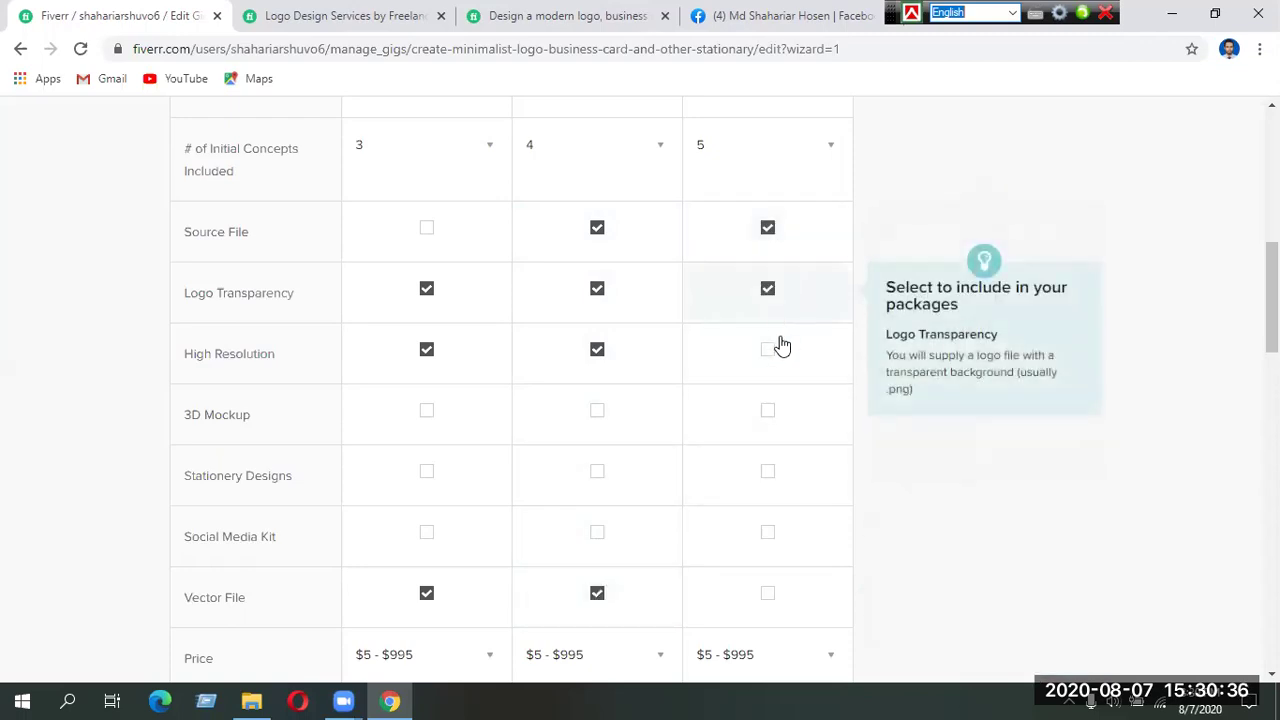
pyautogui.click(780, 348)
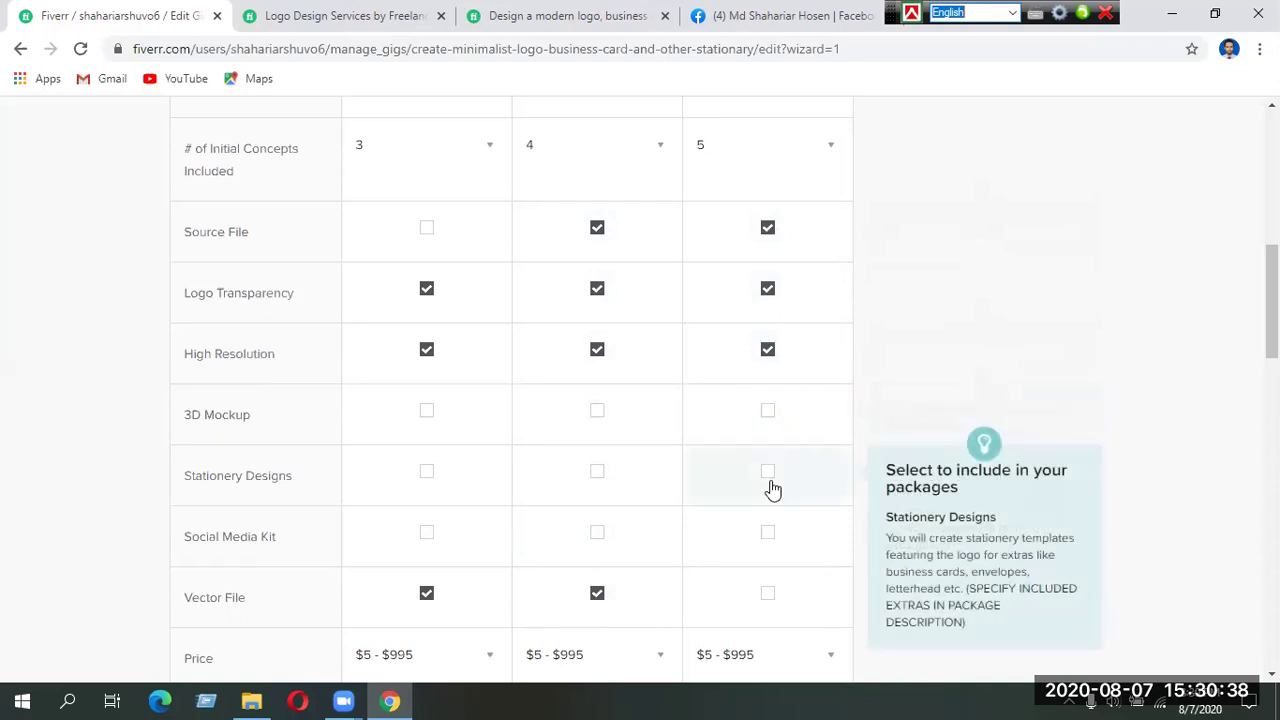
pyautogui.click(766, 411)
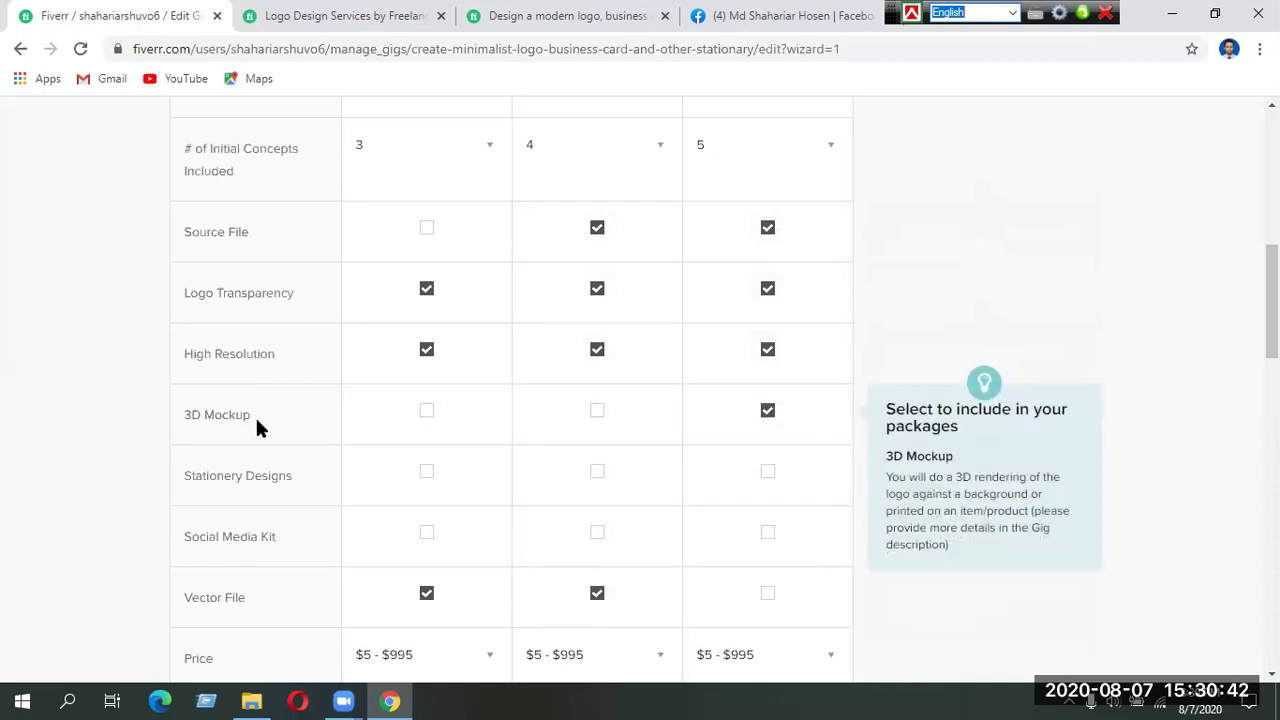
pyautogui.click(768, 604)
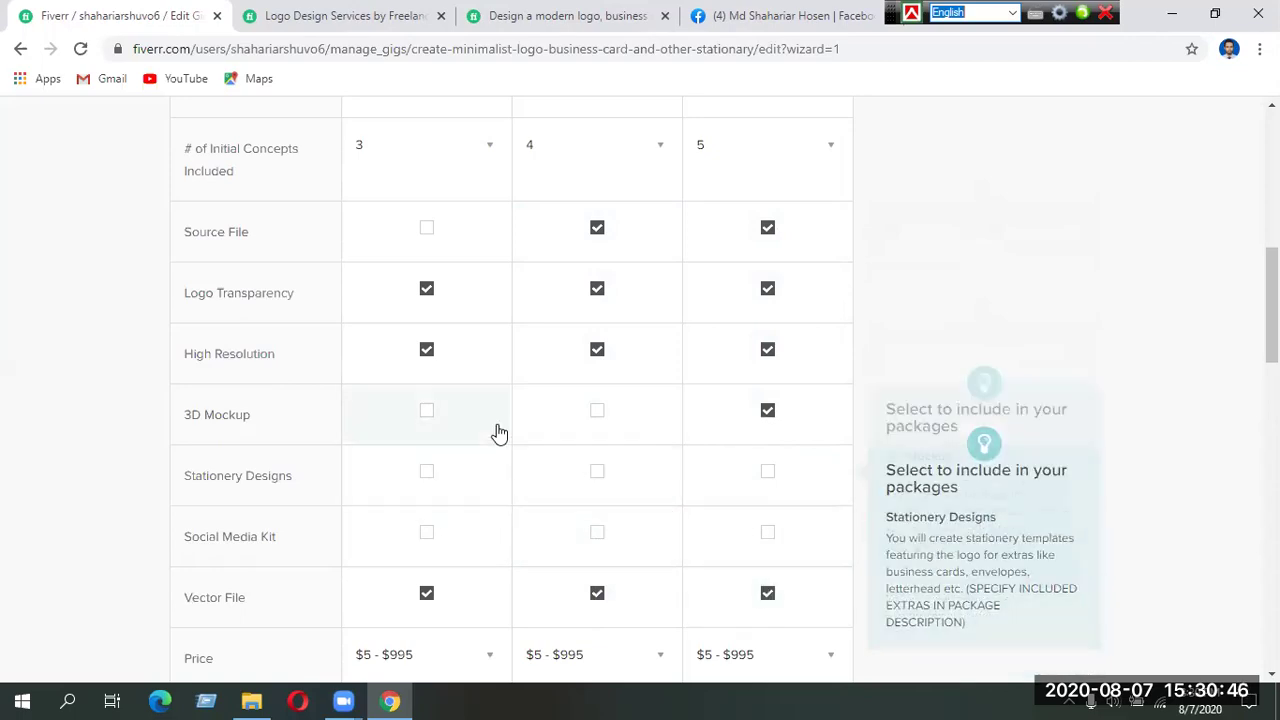
# Price the Basic, Standard and Premium packages at $10, $20 and $35.
pyautogui.scroll(-2, 497, 424)
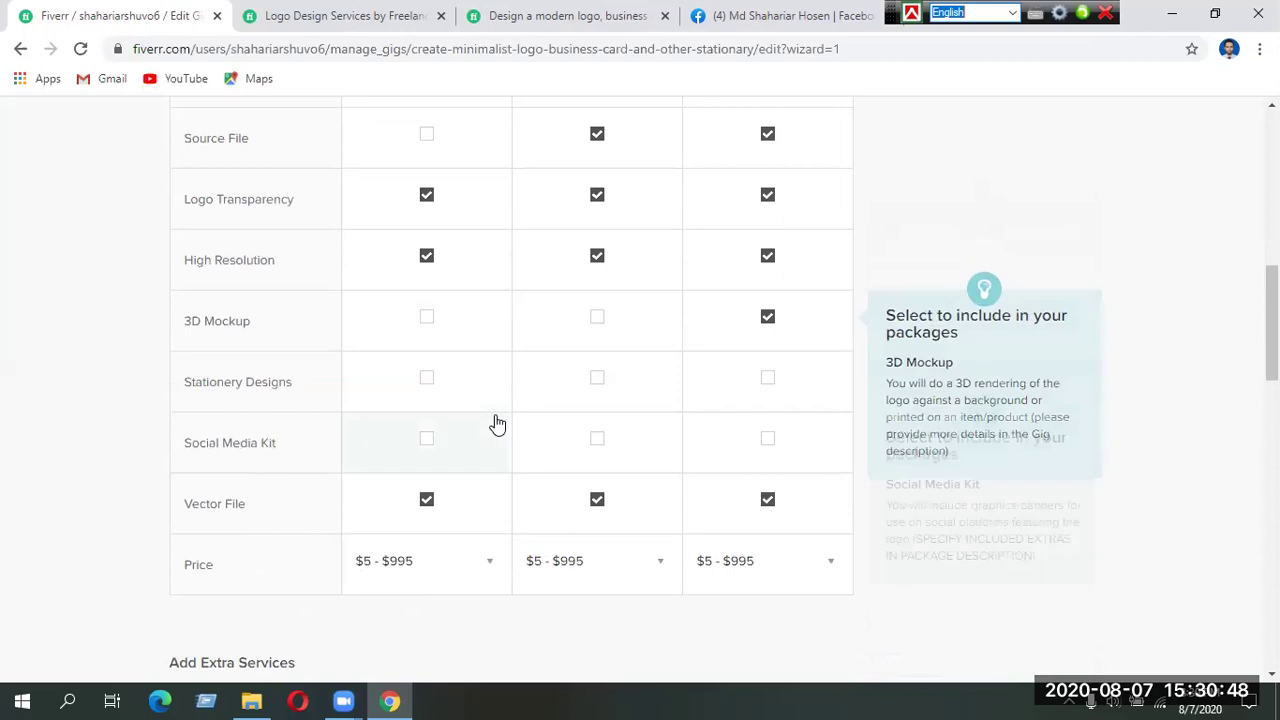
pyautogui.click(484, 472)
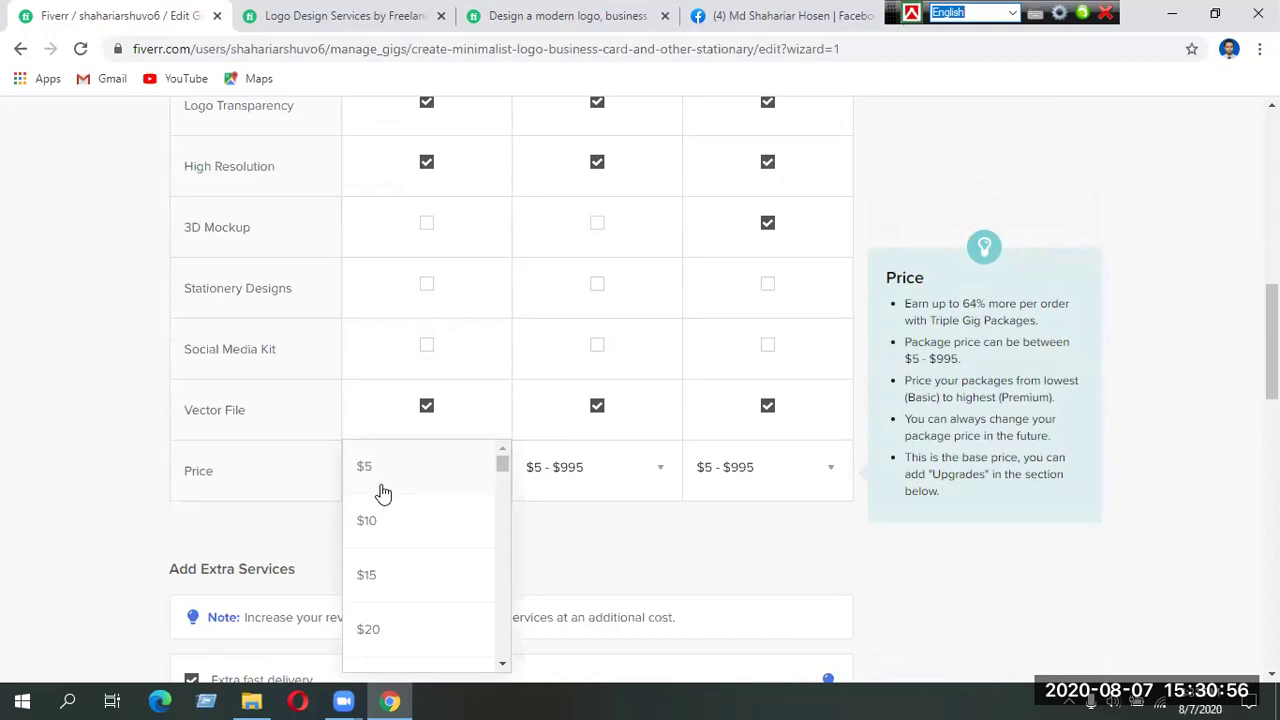
pyautogui.click(377, 520)
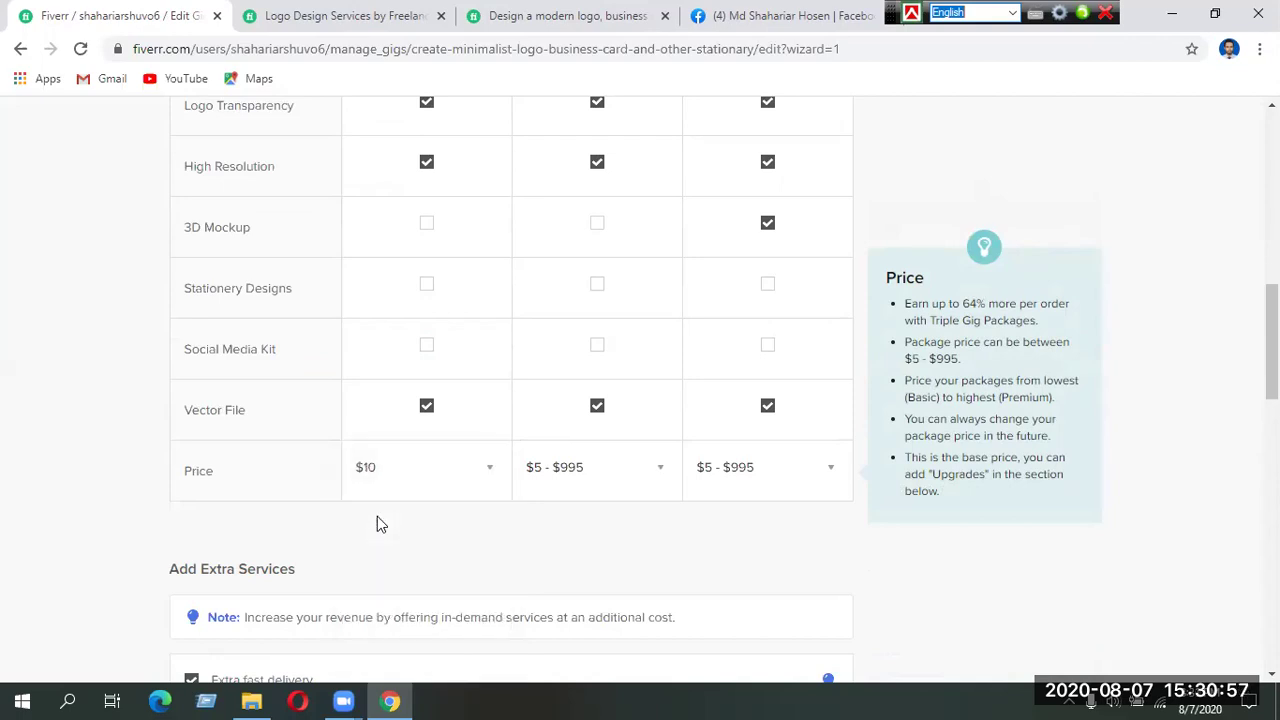
pyautogui.click(615, 495)
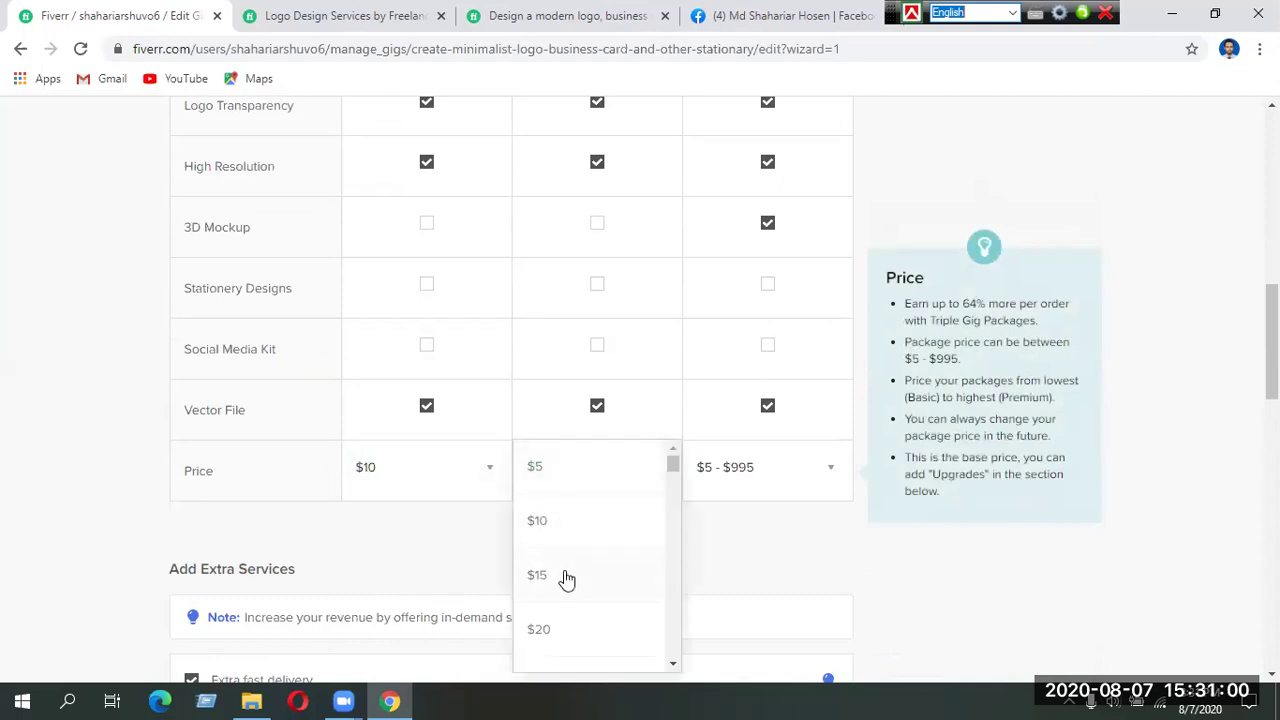
pyautogui.click(552, 630)
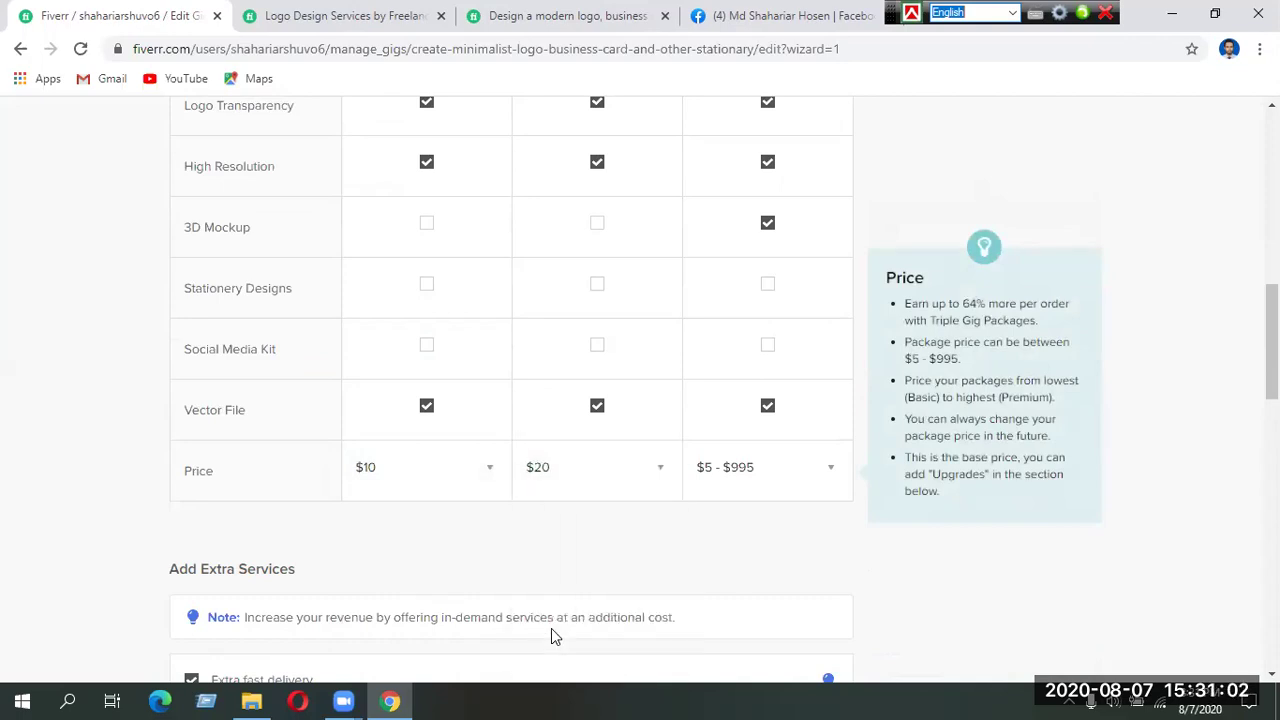
pyautogui.click(803, 489)
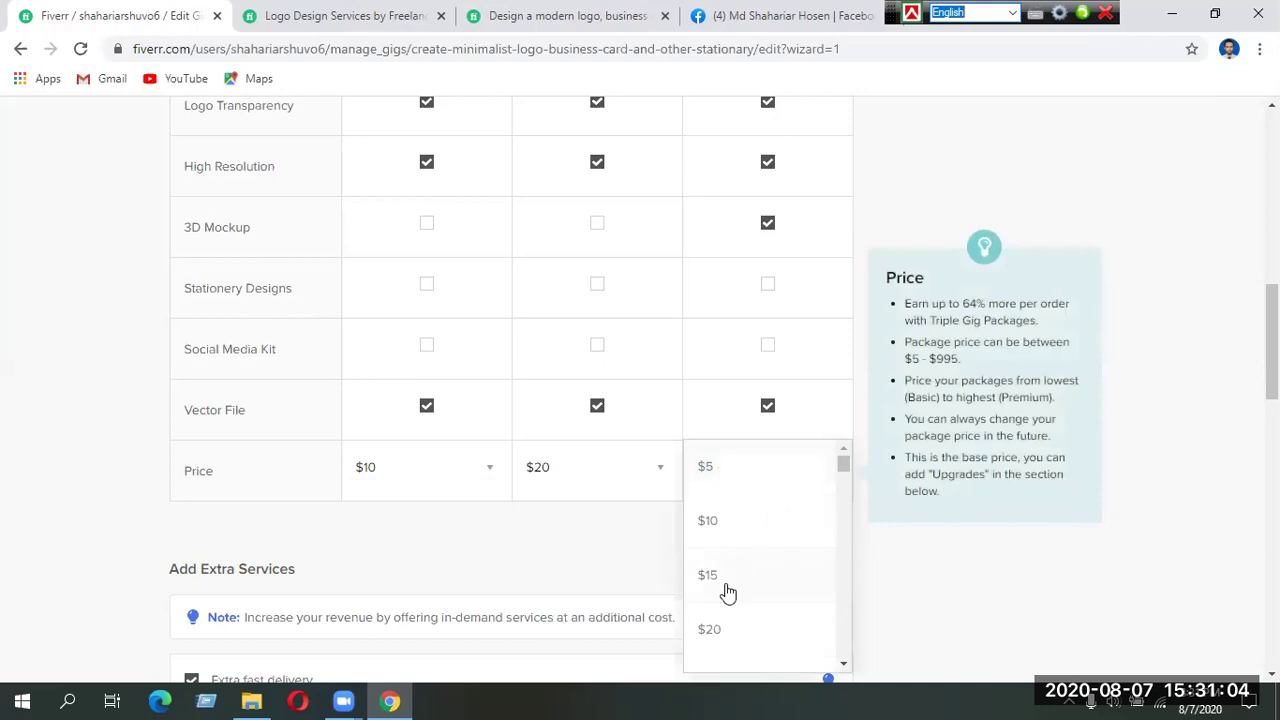
pyautogui.scroll(-1, 744, 581)
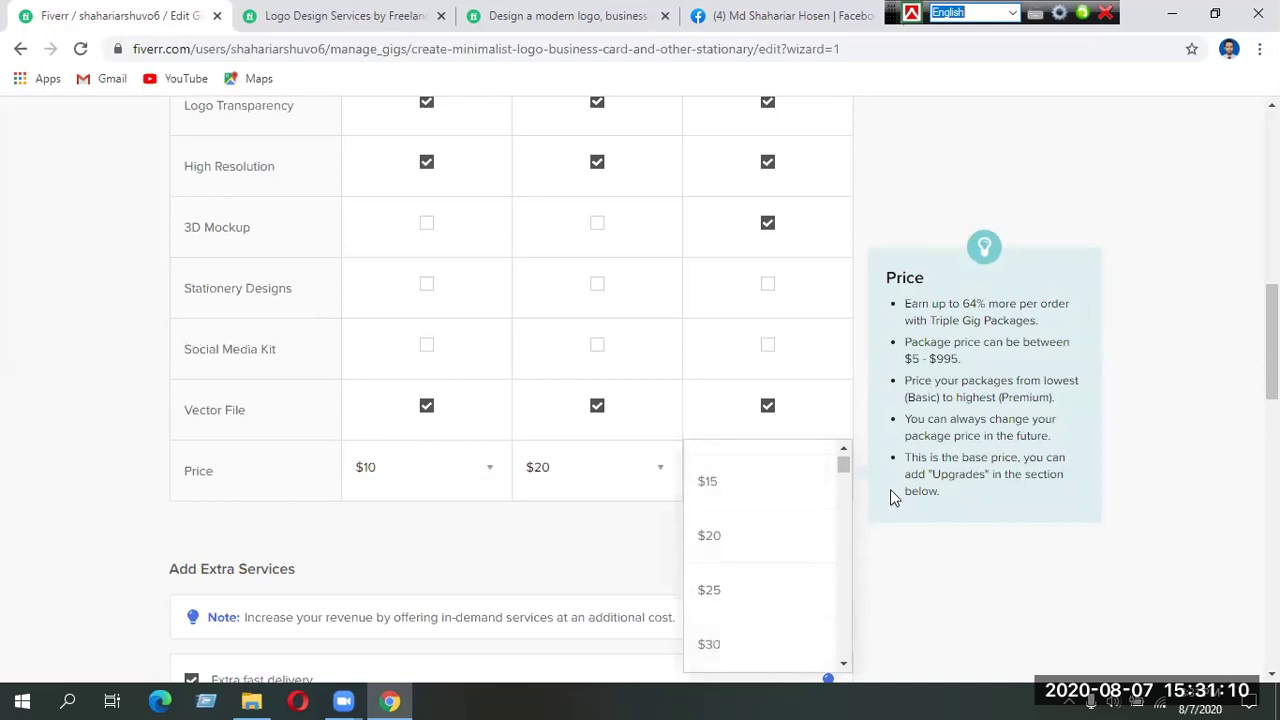
pyautogui.scroll(-1, 893, 495)
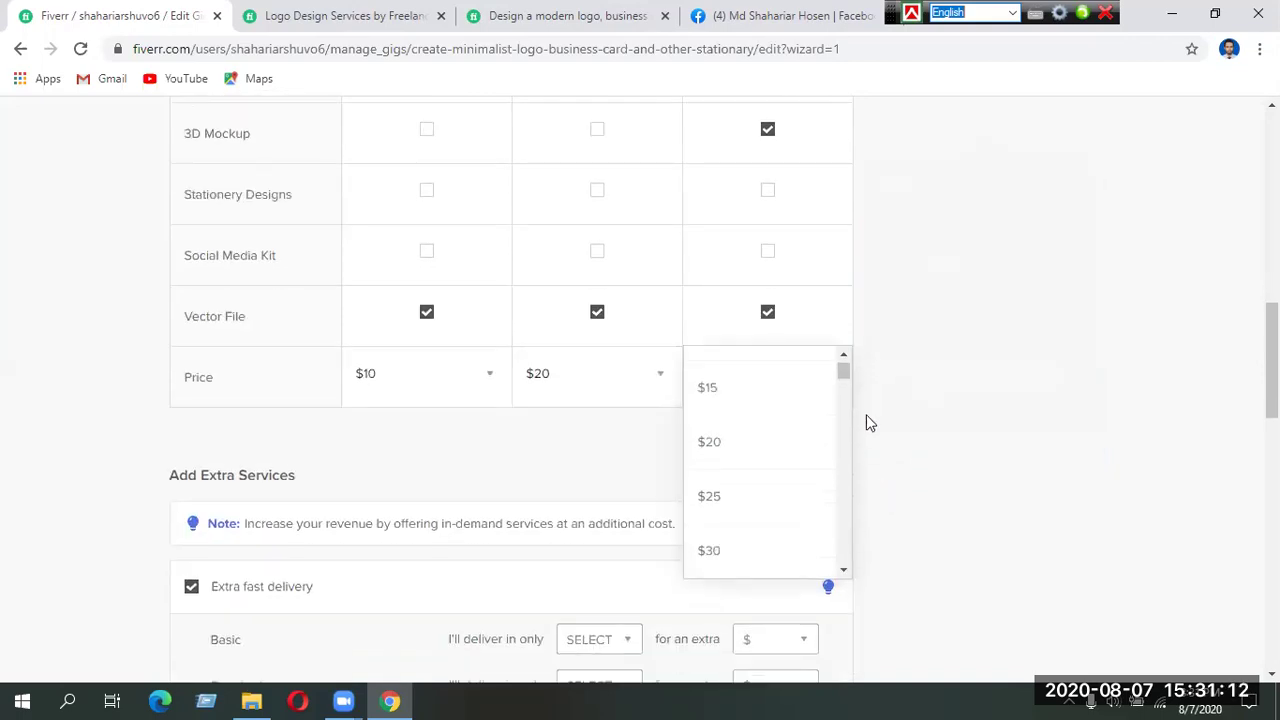
pyautogui.moveTo(847, 405); pyautogui.dragTo(851, 362)
pyautogui.click(763, 500)
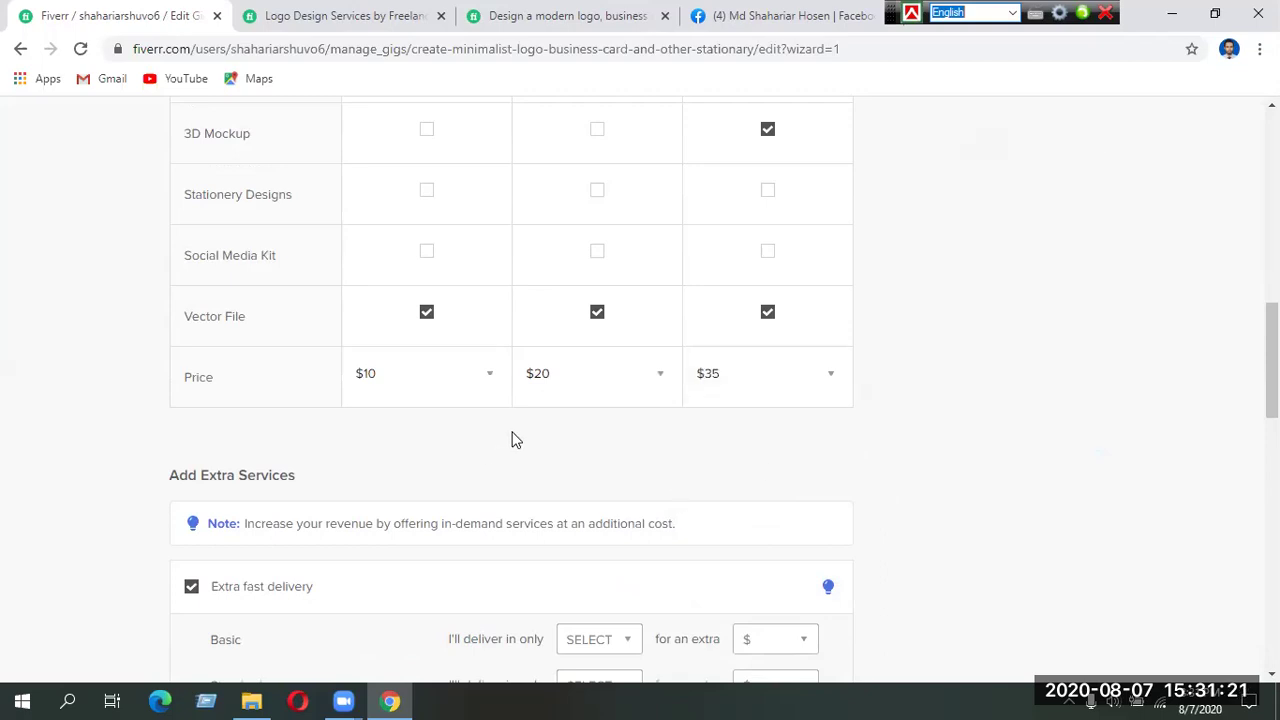
pyautogui.scroll(-2, 512, 434)
pyautogui.scroll(-2, 513, 431)
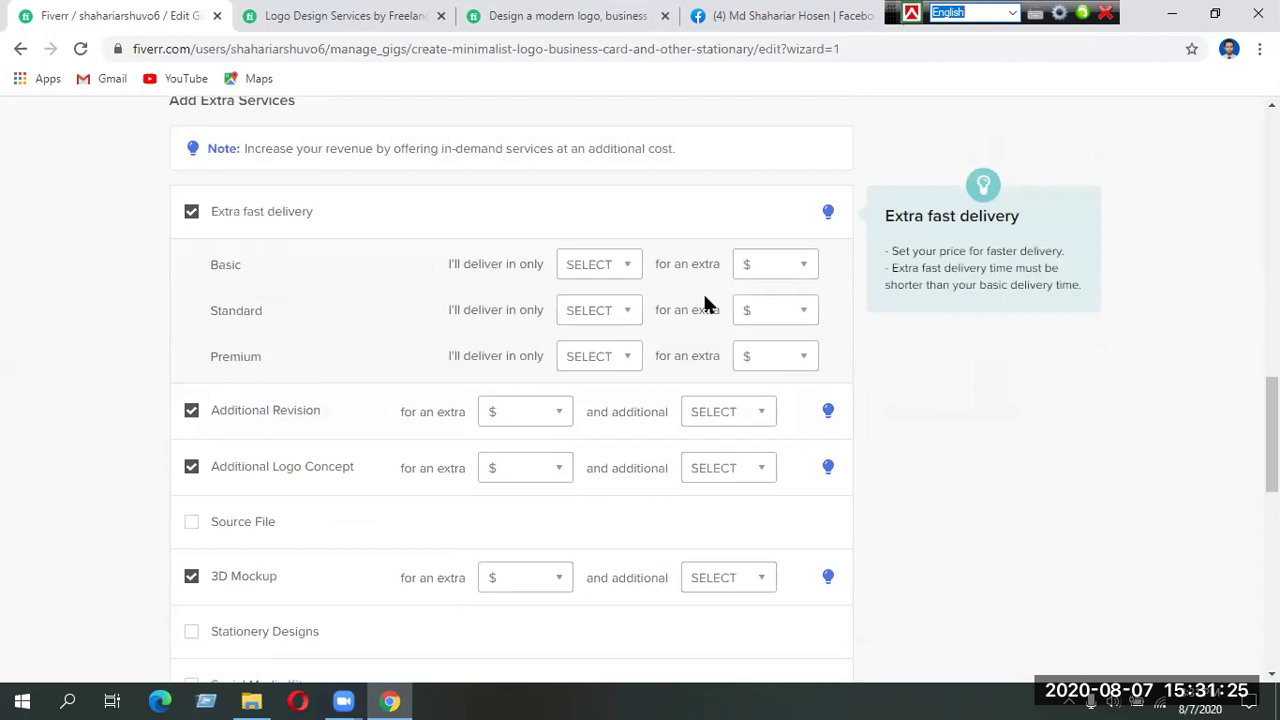
# Offer Basic extra fast delivery in 1 day for an extra $5.
pyautogui.scroll(1, 1272, 420)
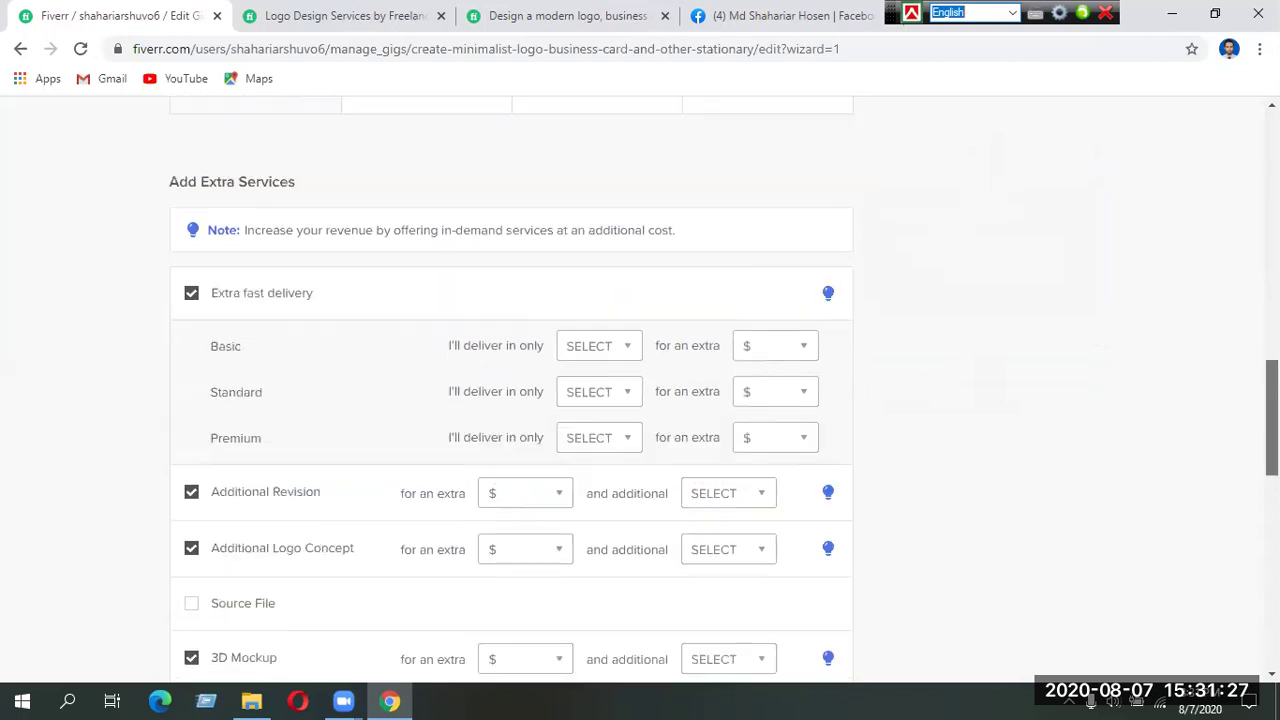
pyautogui.scroll(7, 640, 400)
pyautogui.scroll(-4, 640, 400)
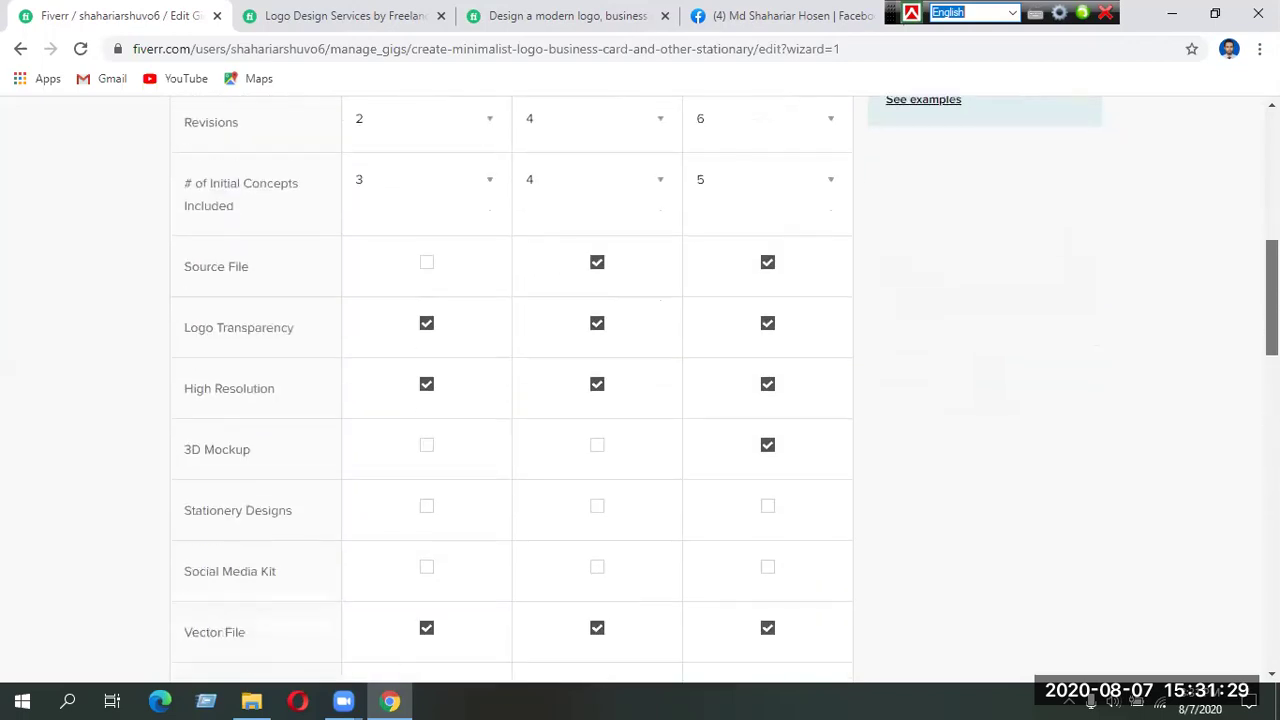
pyautogui.scroll(-4, 1211, 249)
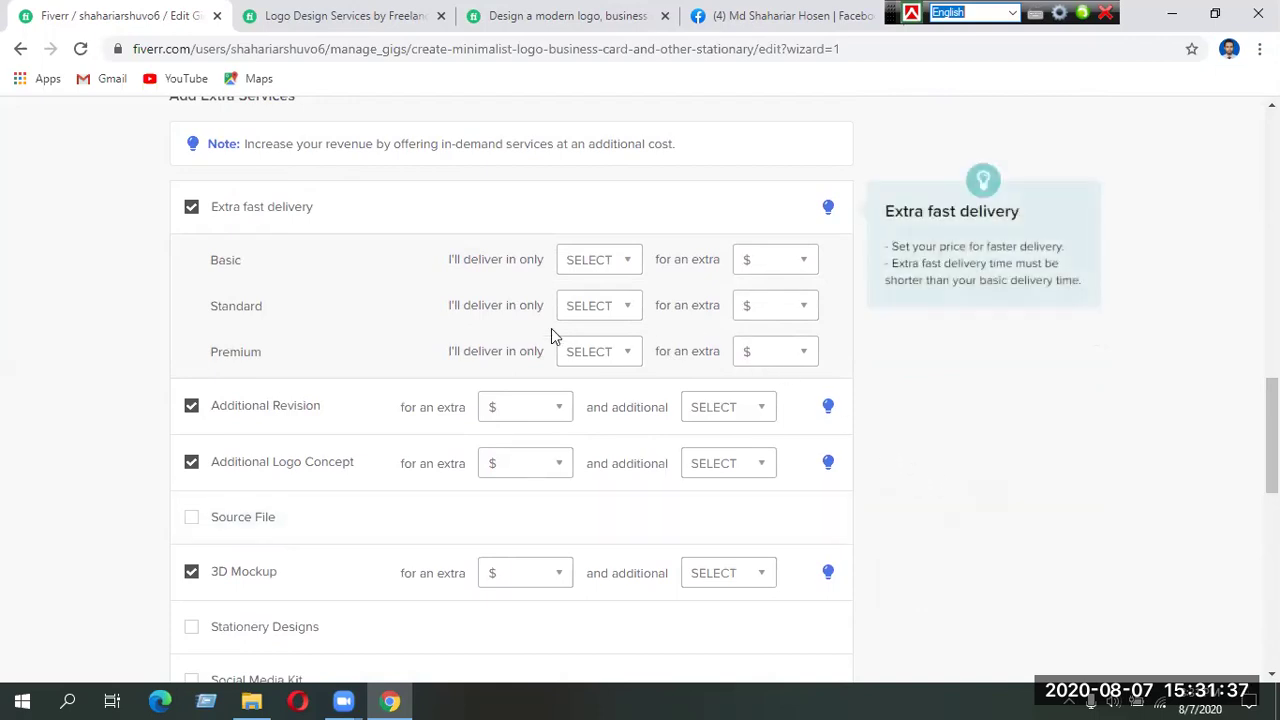
pyautogui.click(621, 263)
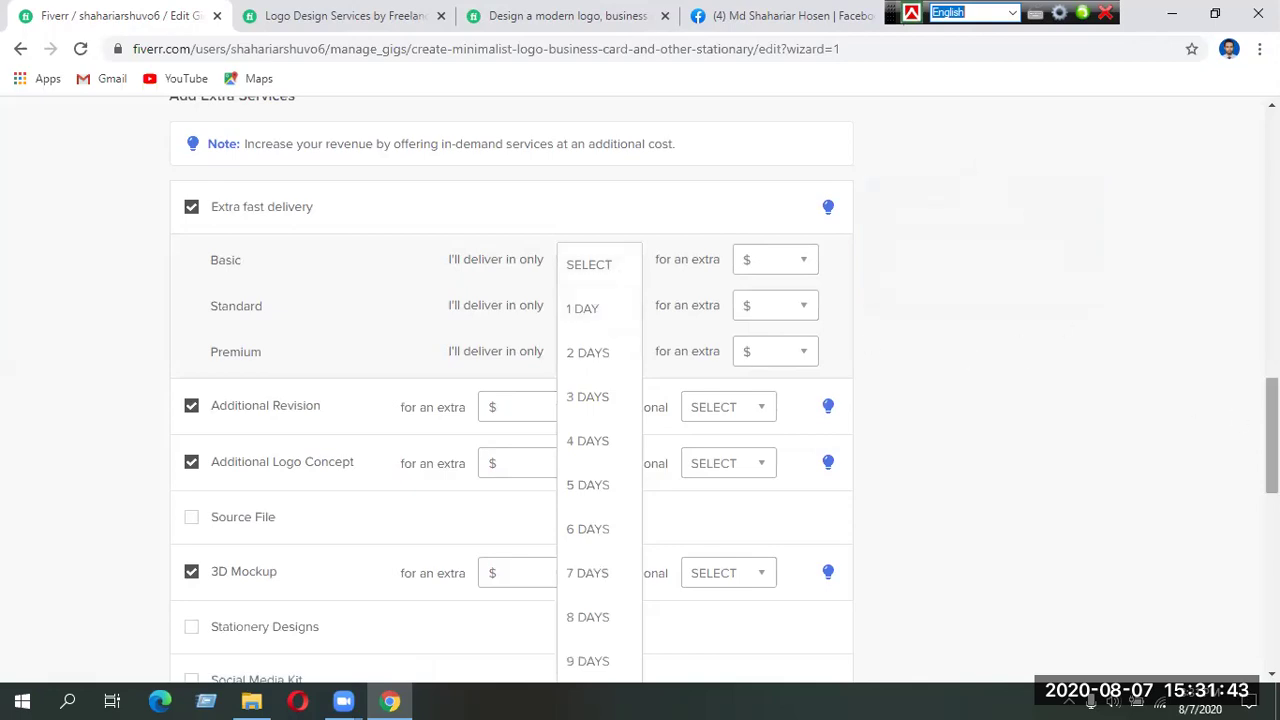
pyautogui.moveTo(1272, 430); pyautogui.dragTo(1272, 433)
pyautogui.scroll(-1, 874, 311)
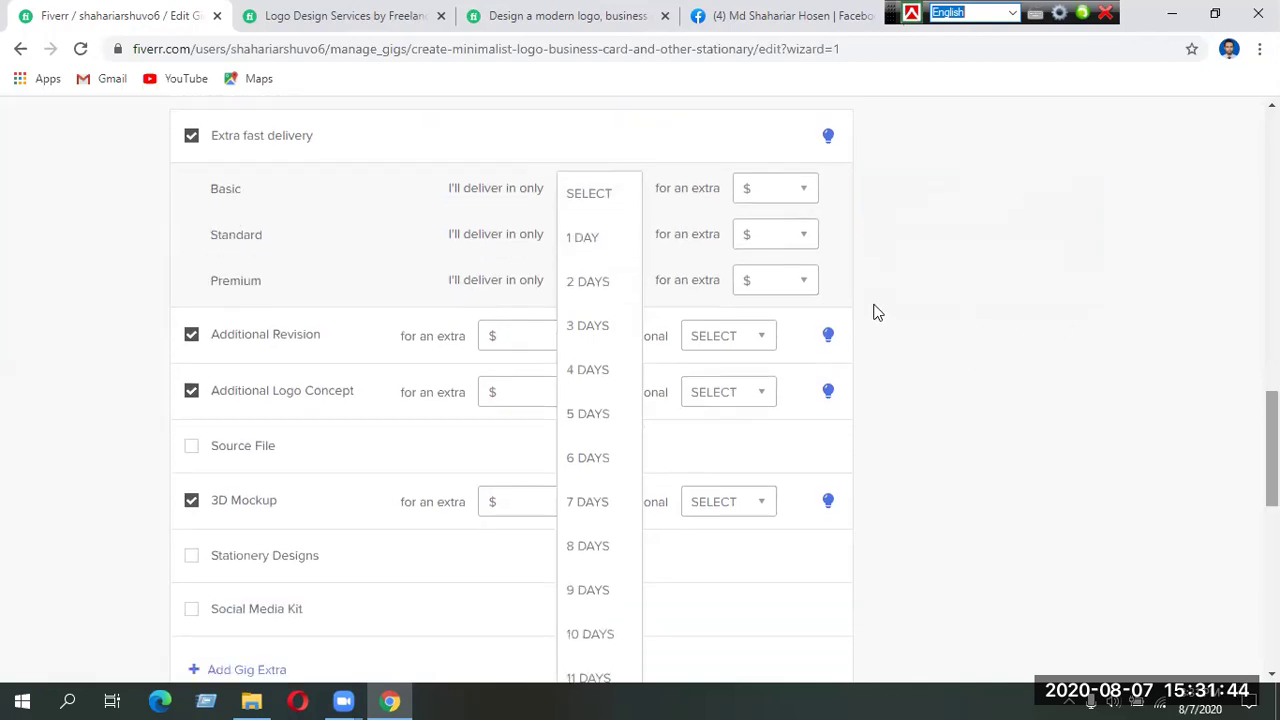
pyautogui.click(572, 245)
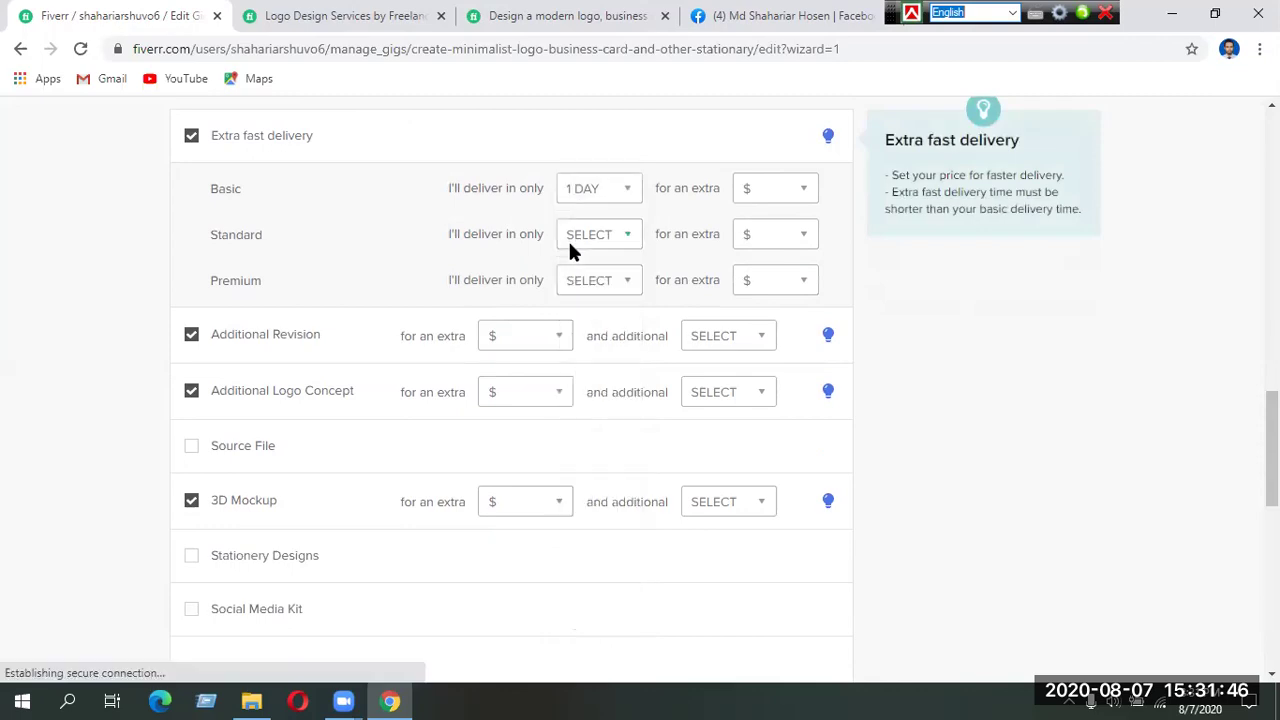
pyautogui.click(790, 197)
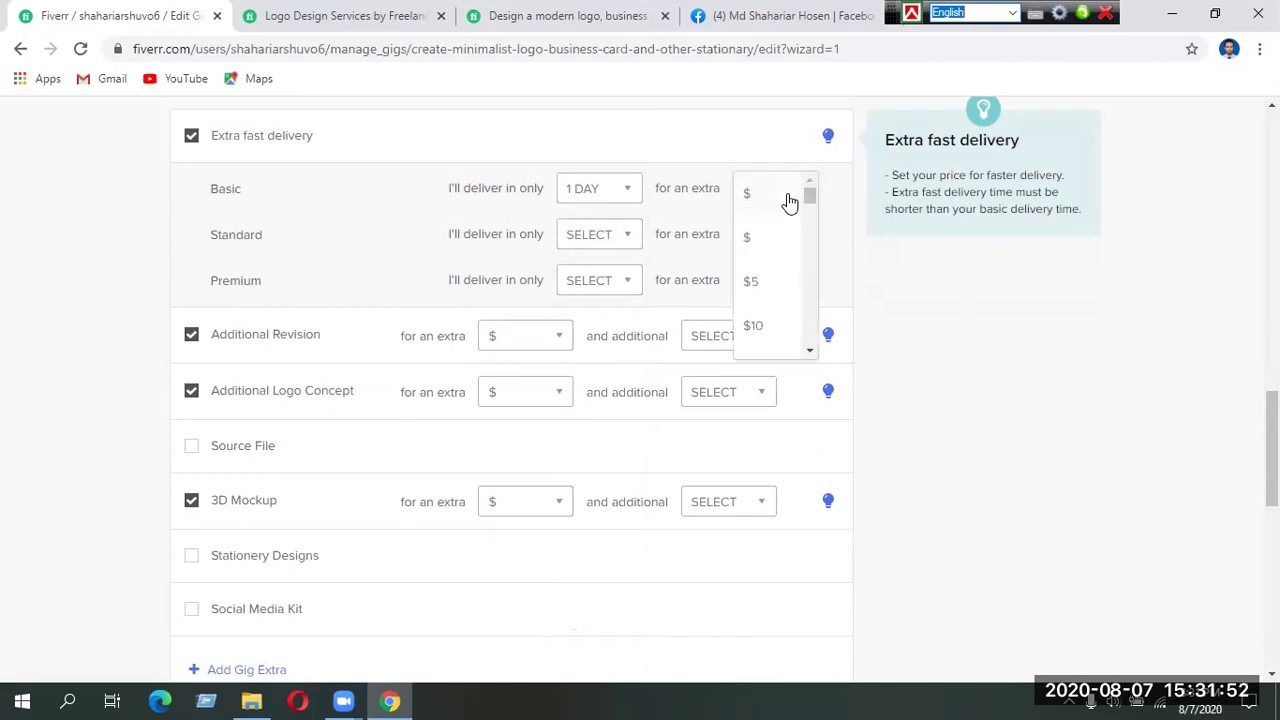
pyautogui.click(762, 290)
# Set Standard extra fast delivery to 1 day for $5, and Premium's to 1 day.
pyautogui.click(628, 240)
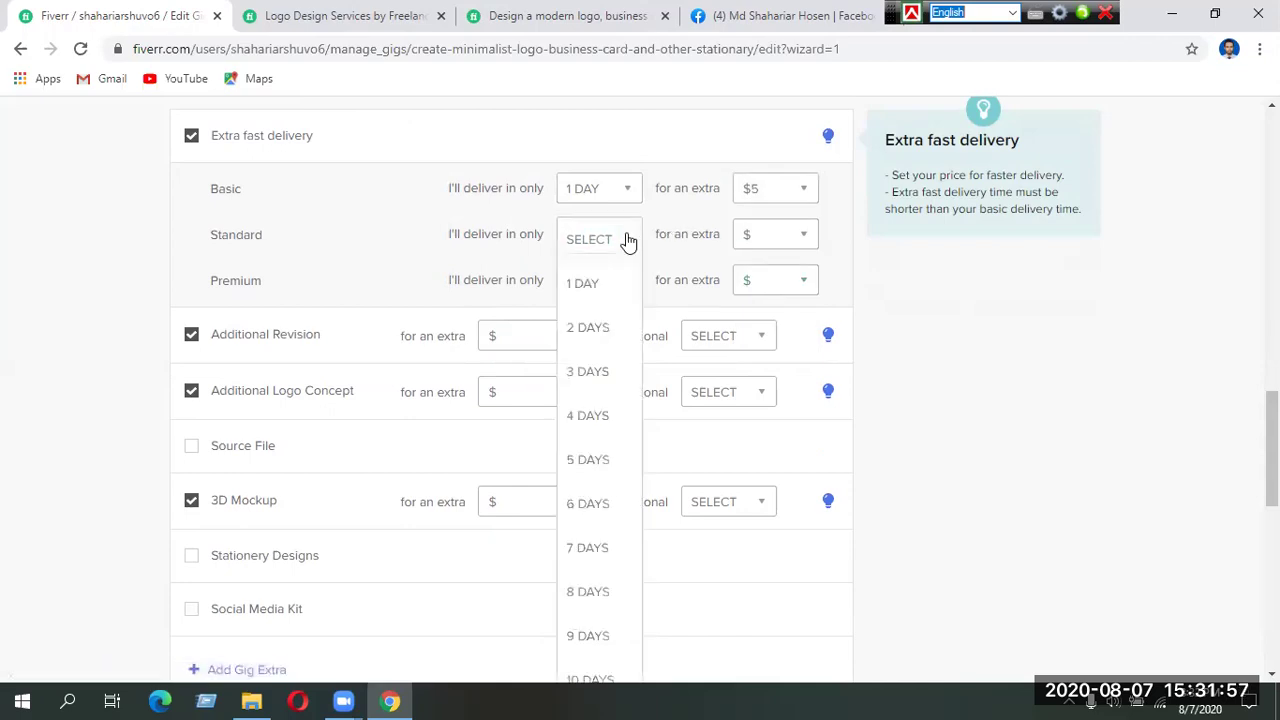
pyautogui.click(605, 287)
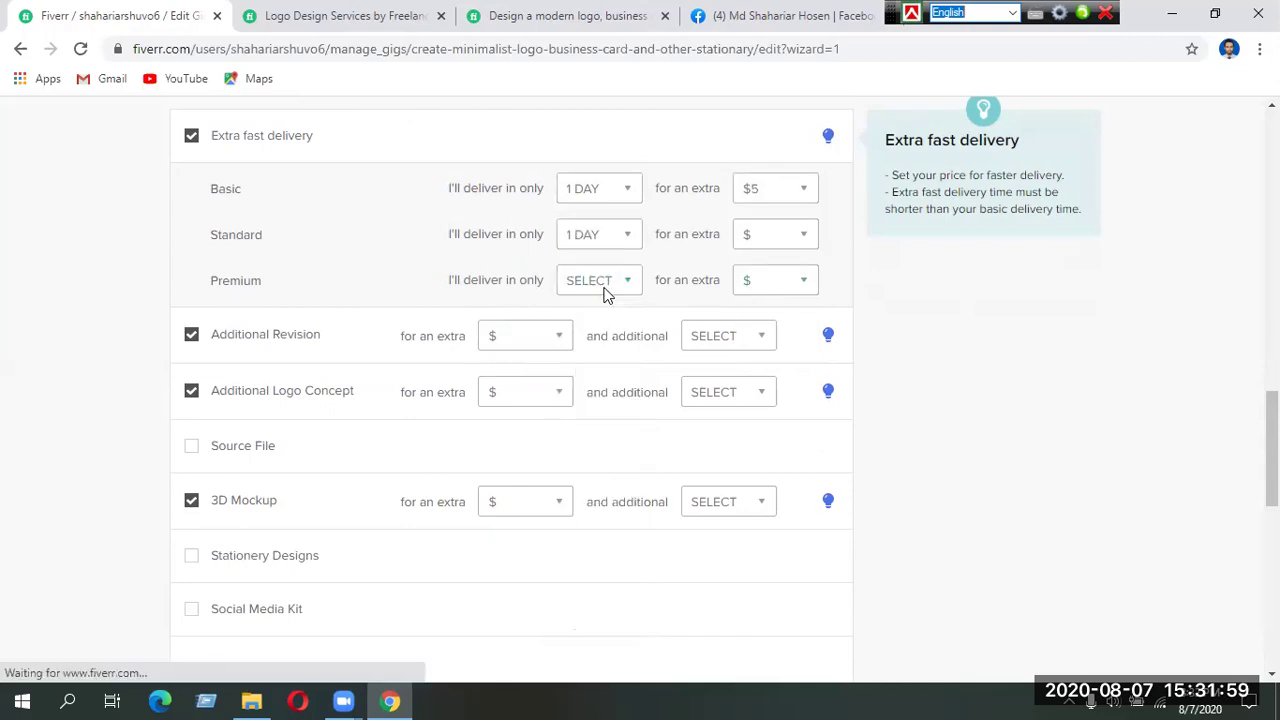
pyautogui.click(810, 240)
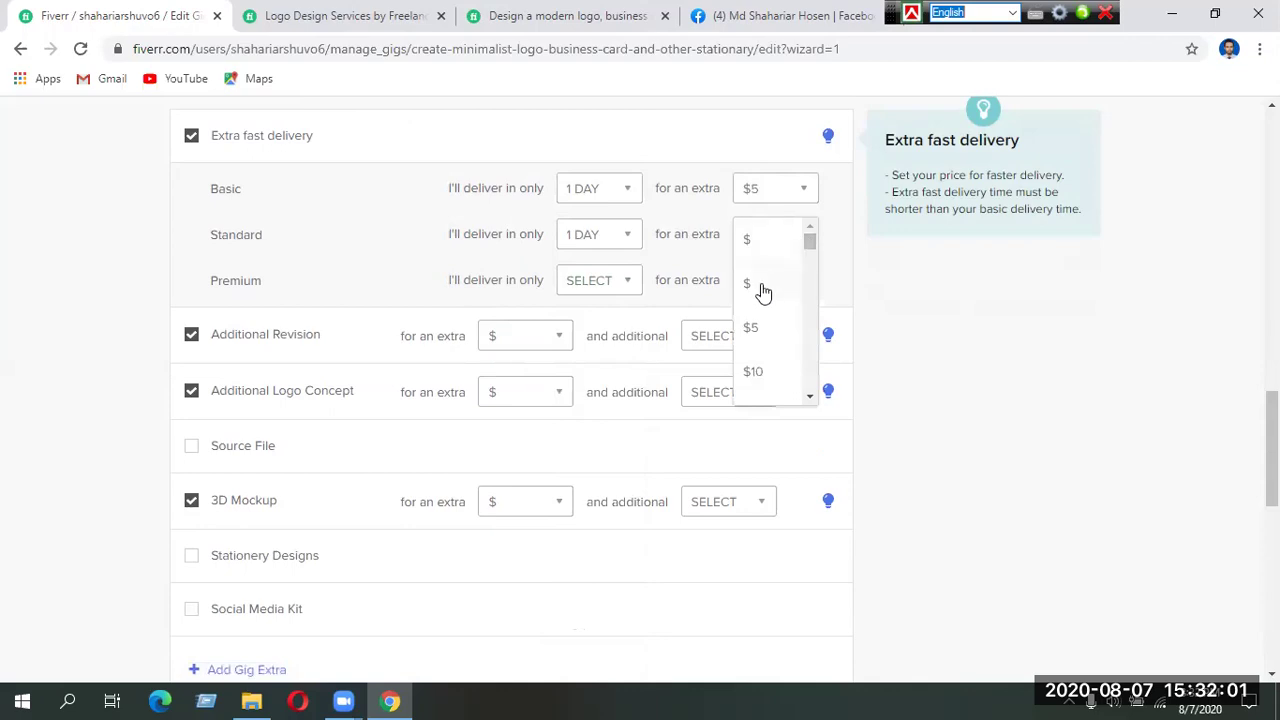
pyautogui.click(763, 287)
pyautogui.click(804, 244)
pyautogui.click(774, 328)
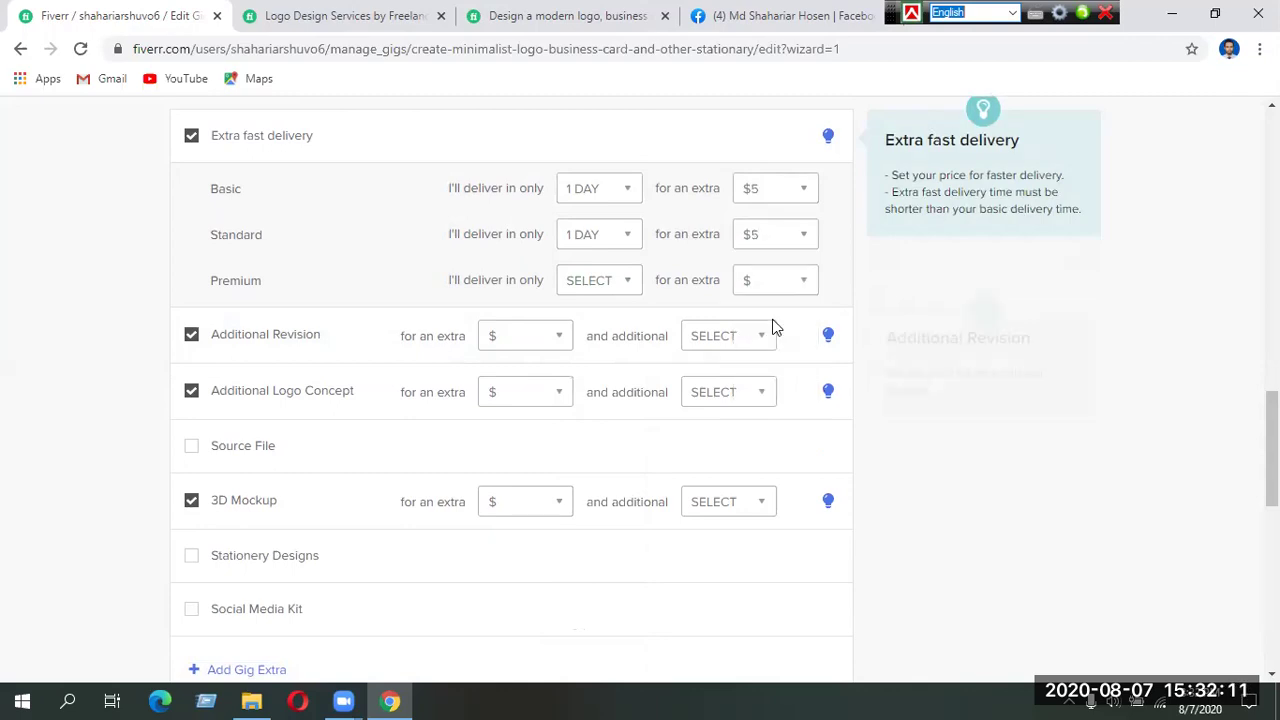
pyautogui.click(630, 286)
pyautogui.click(595, 329)
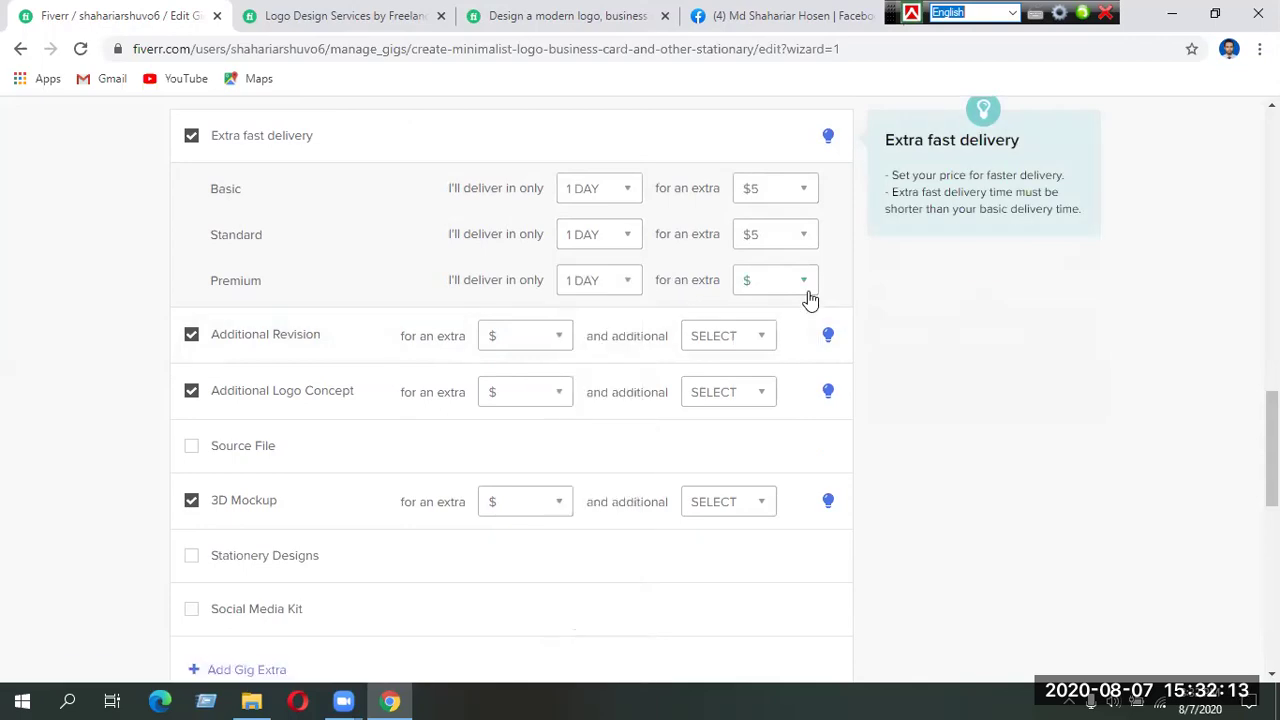
pyautogui.click(803, 285)
# Charge $5 for Premium fast delivery; price Additional Revision and Logo Concept extras at $5 plus 1 day.
pyautogui.click(756, 374)
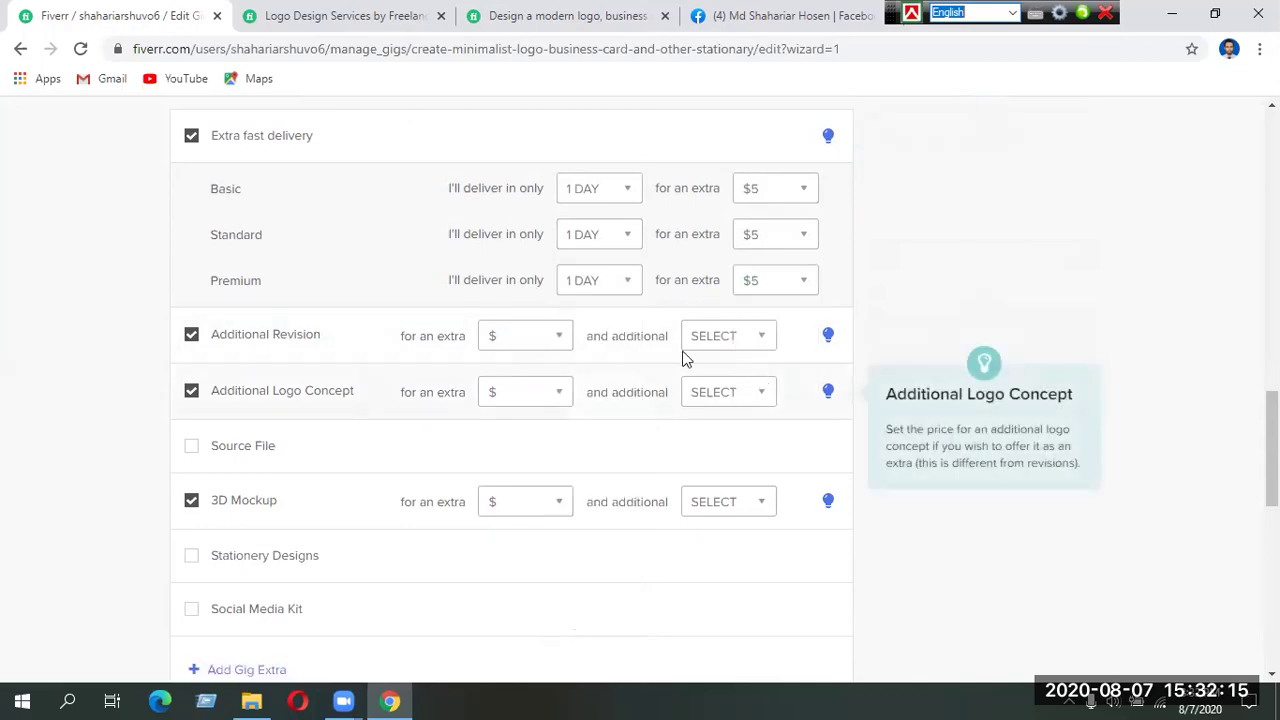
pyautogui.click(555, 342)
pyautogui.click(517, 384)
pyautogui.click(558, 395)
pyautogui.click(517, 443)
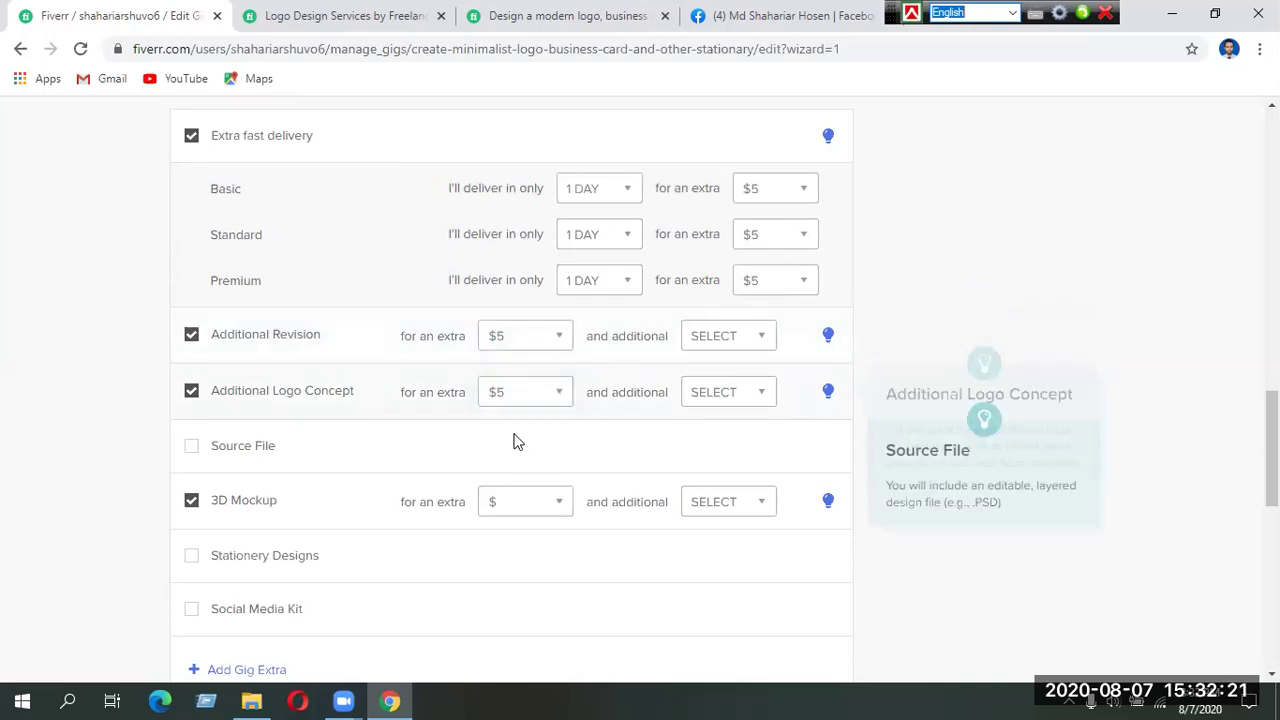
pyautogui.click(743, 400)
pyautogui.click(710, 445)
pyautogui.click(750, 340)
pyautogui.click(705, 388)
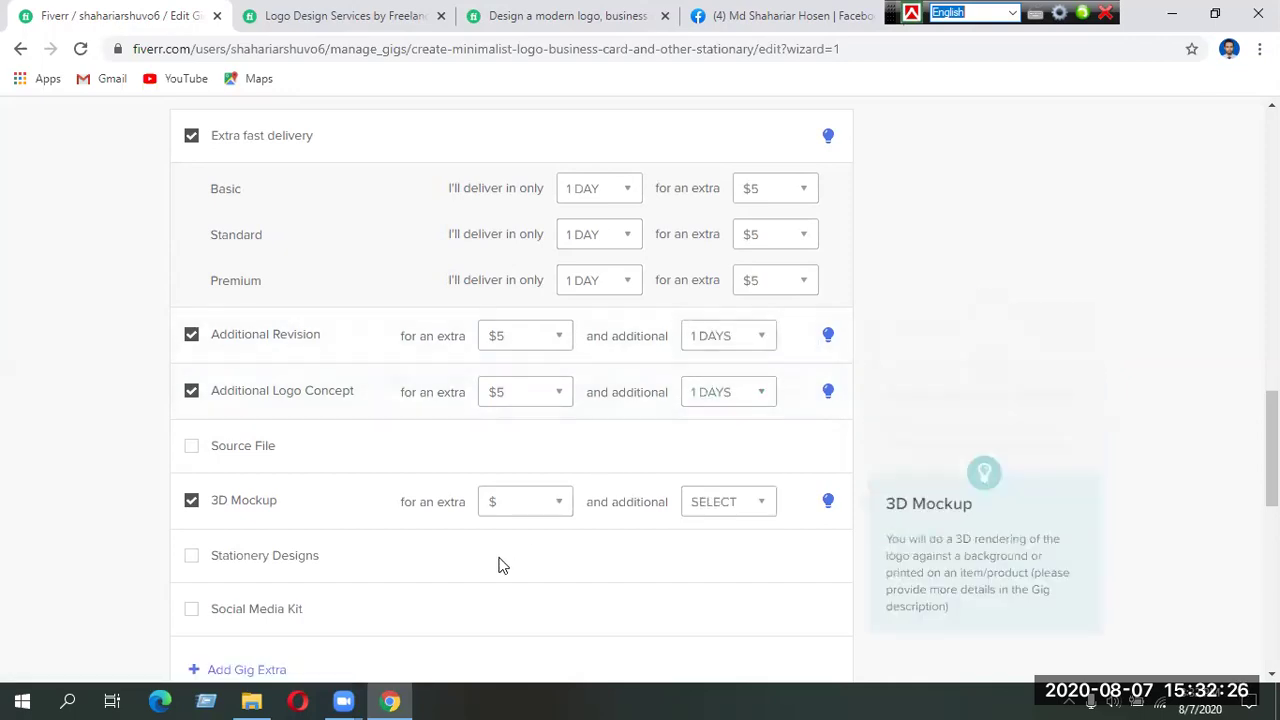
# Price the 3D Mockup extra at $10 with 1 extra day and save, which fails with a duration error.
pyautogui.scroll(-1, 553, 468)
pyautogui.click(555, 414)
pyautogui.click(506, 462)
pyautogui.click(737, 410)
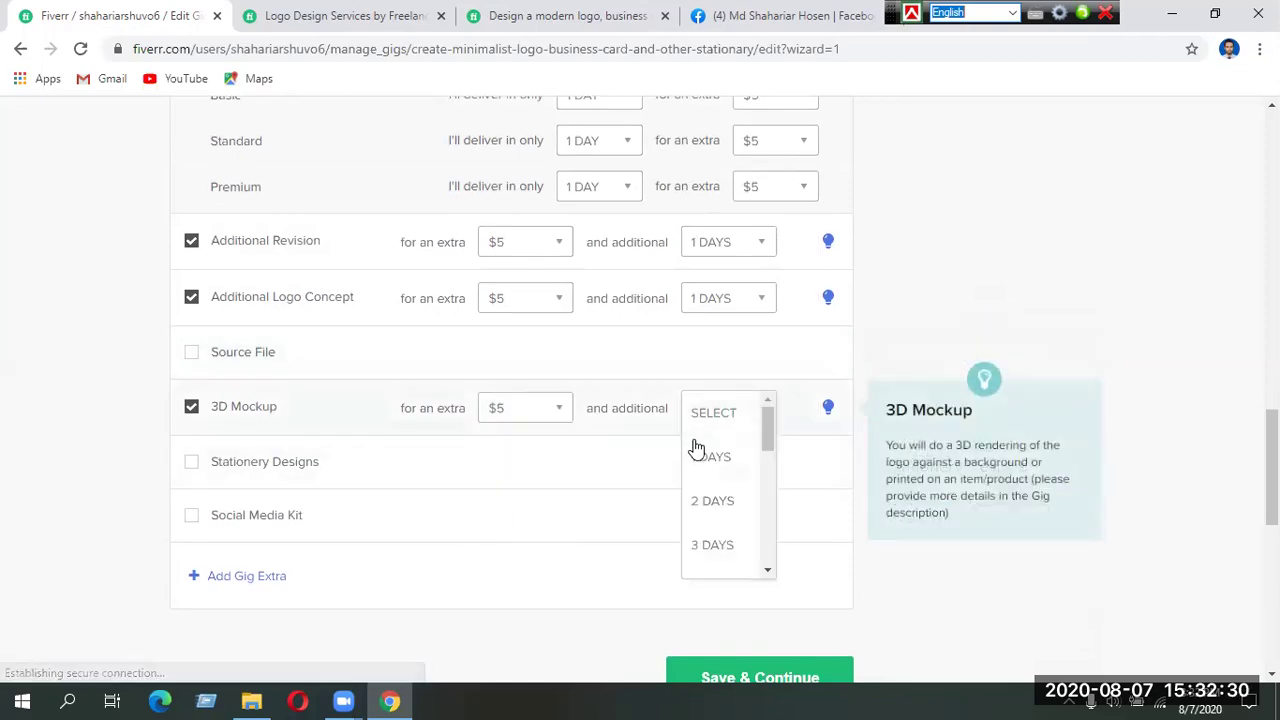
pyautogui.click(706, 456)
pyautogui.scroll(-2, 726, 430)
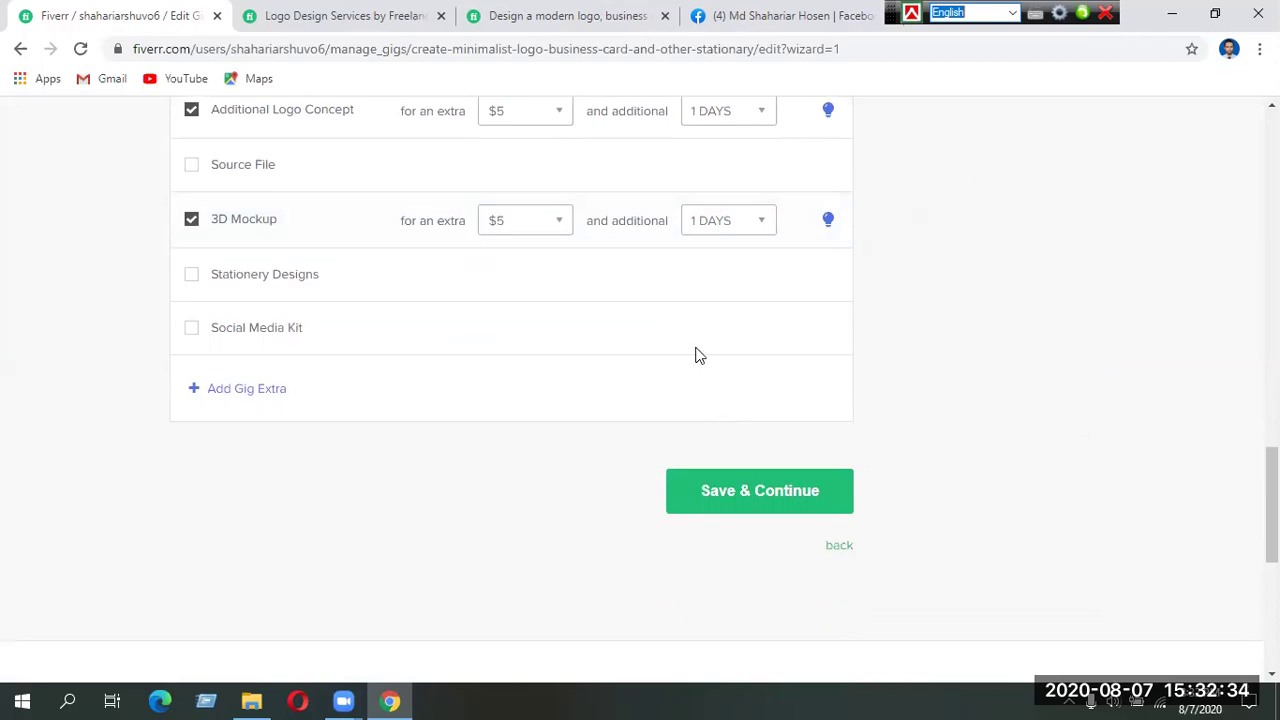
pyautogui.click(557, 222)
pyautogui.click(529, 318)
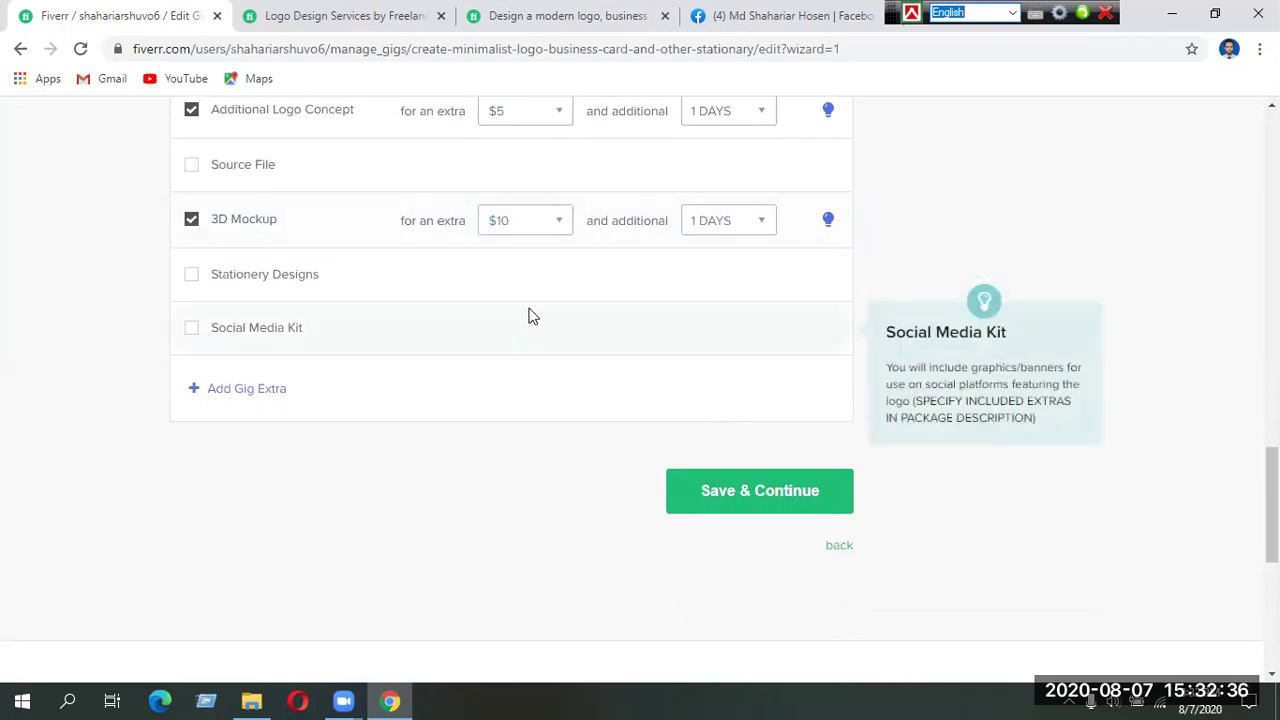
pyautogui.click(750, 500)
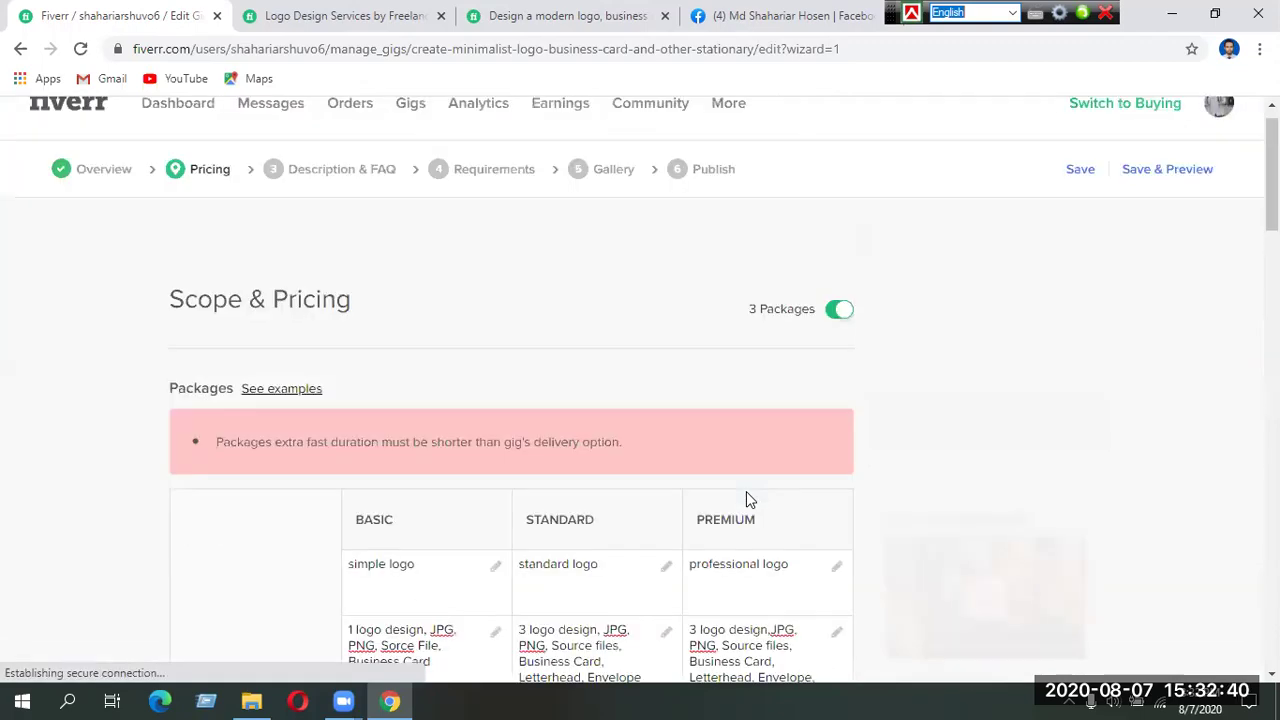
pyautogui.scroll(-3, 585, 415)
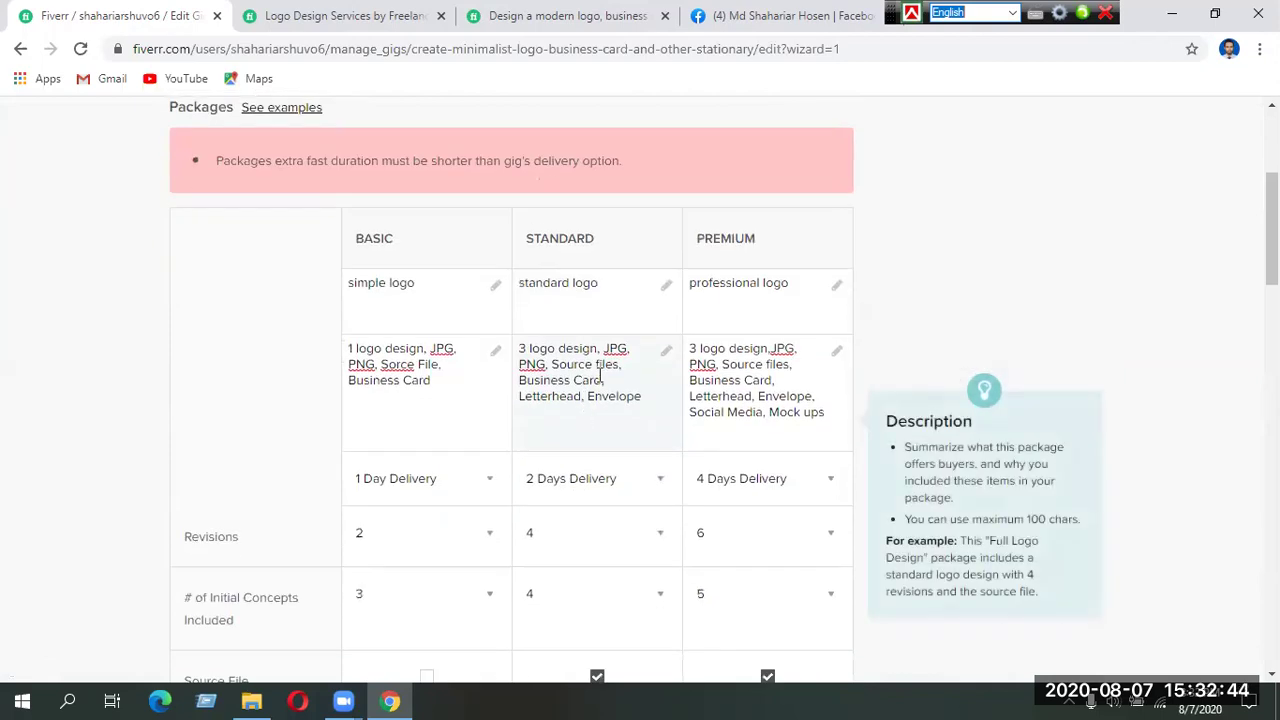
# Add commas after JPG and PNG in the Premium and Standard package descriptions.
pyautogui.click(770, 348)
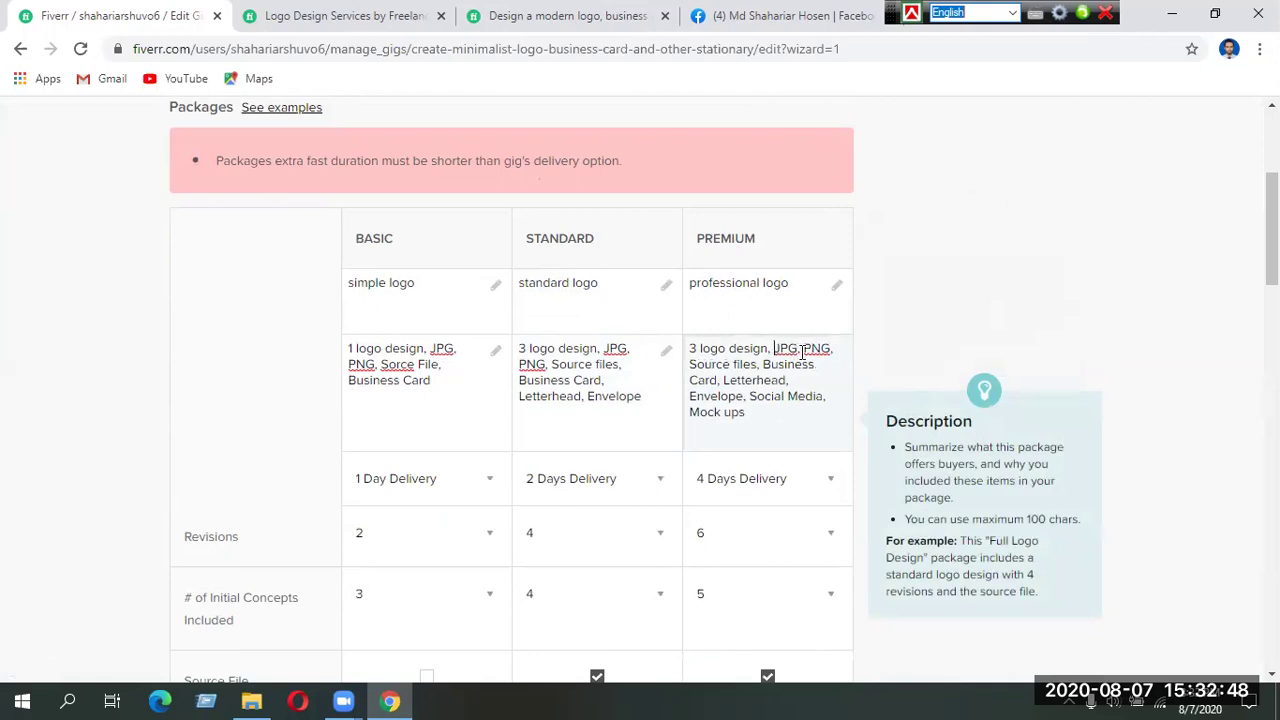
pyautogui.click(797, 348)
pyautogui.write(',')
pyautogui.click(835, 348)
pyautogui.write(',')
pyautogui.click(628, 348)
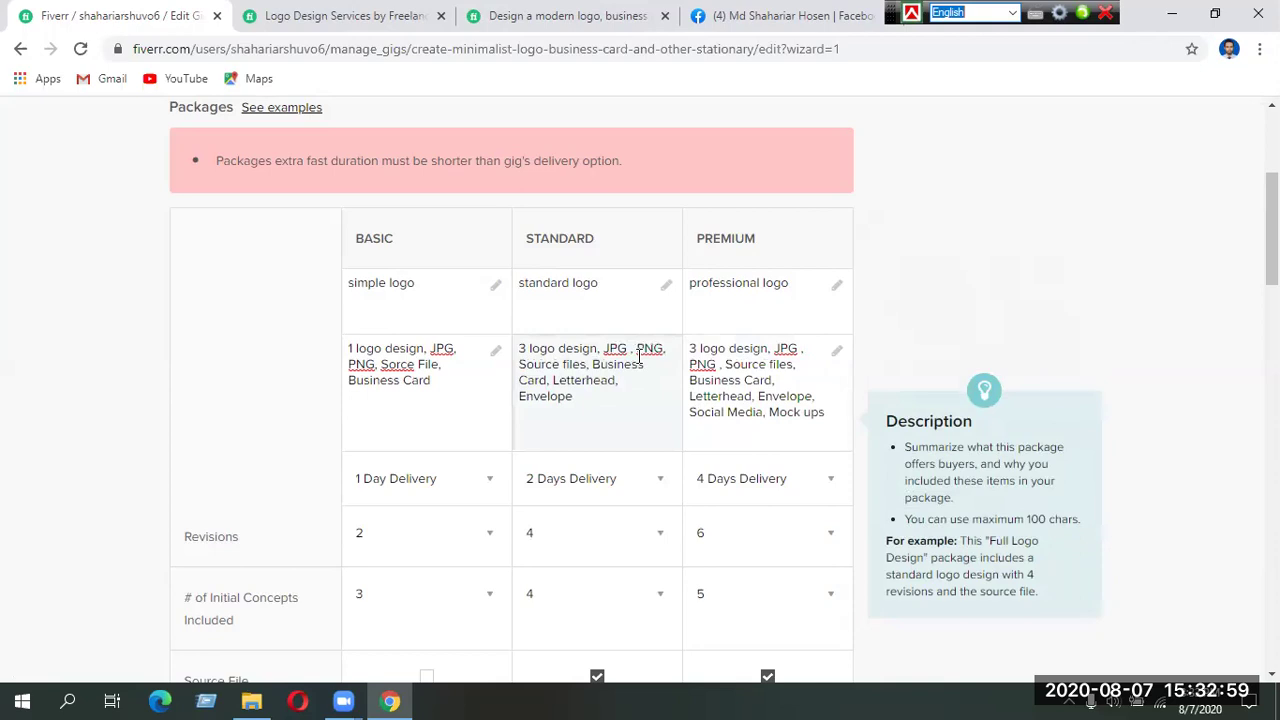
pyautogui.write(',')
# Keep Basic extra fast delivery at 1 day.
pyautogui.scroll(-1, 606, 380)
pyautogui.scroll(-7, 606, 385)
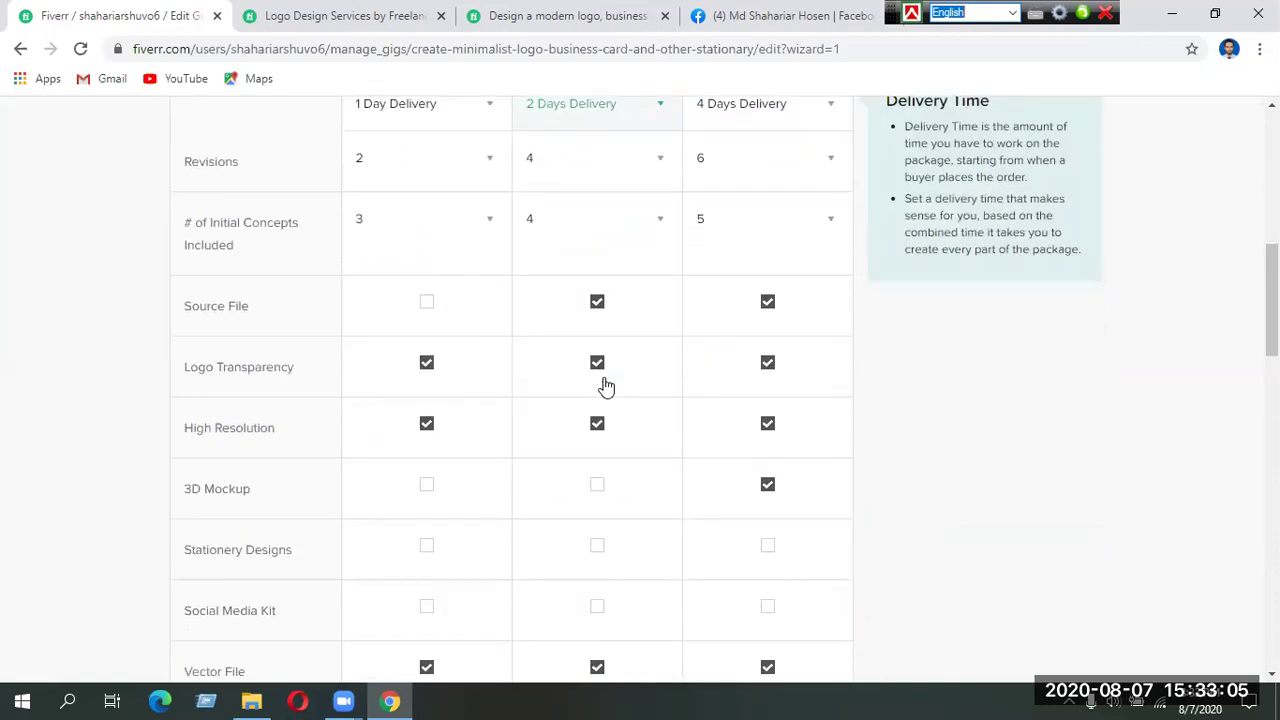
pyautogui.scroll(-3, 829, 437)
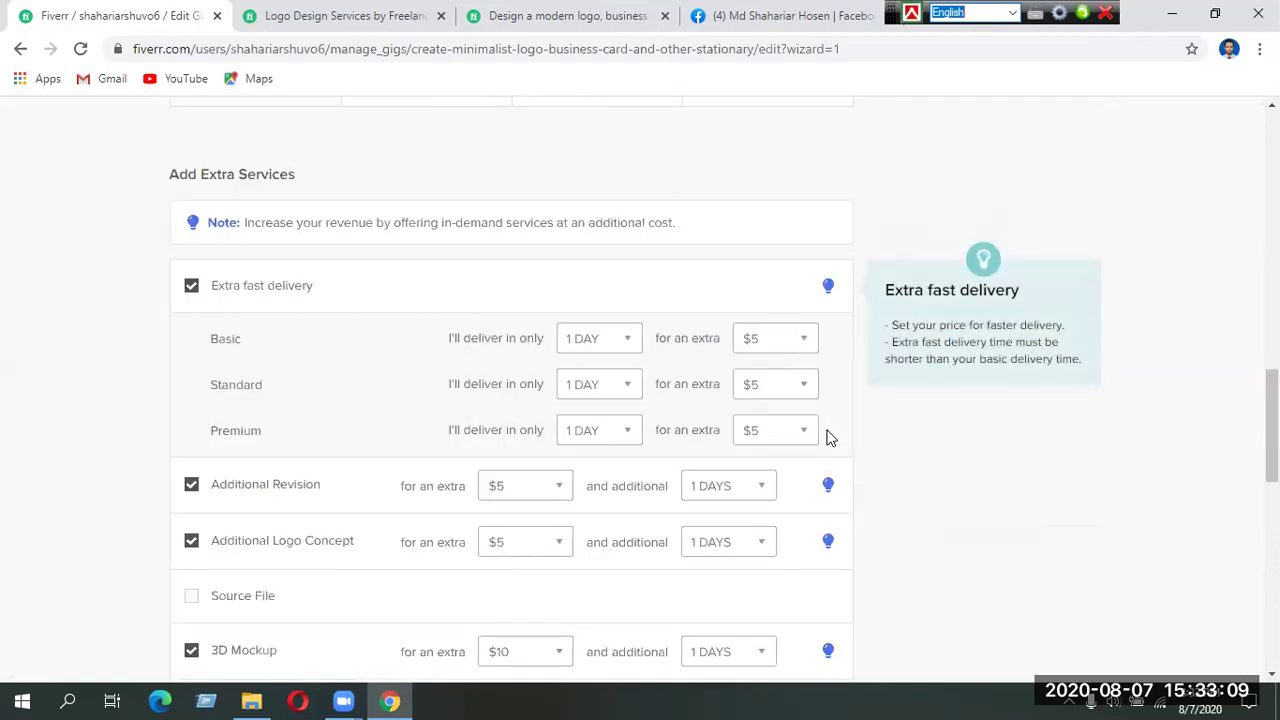
pyautogui.moveTo(1271, 425); pyautogui.dragTo(1271, 370)
pyautogui.scroll(6, 1240, 276)
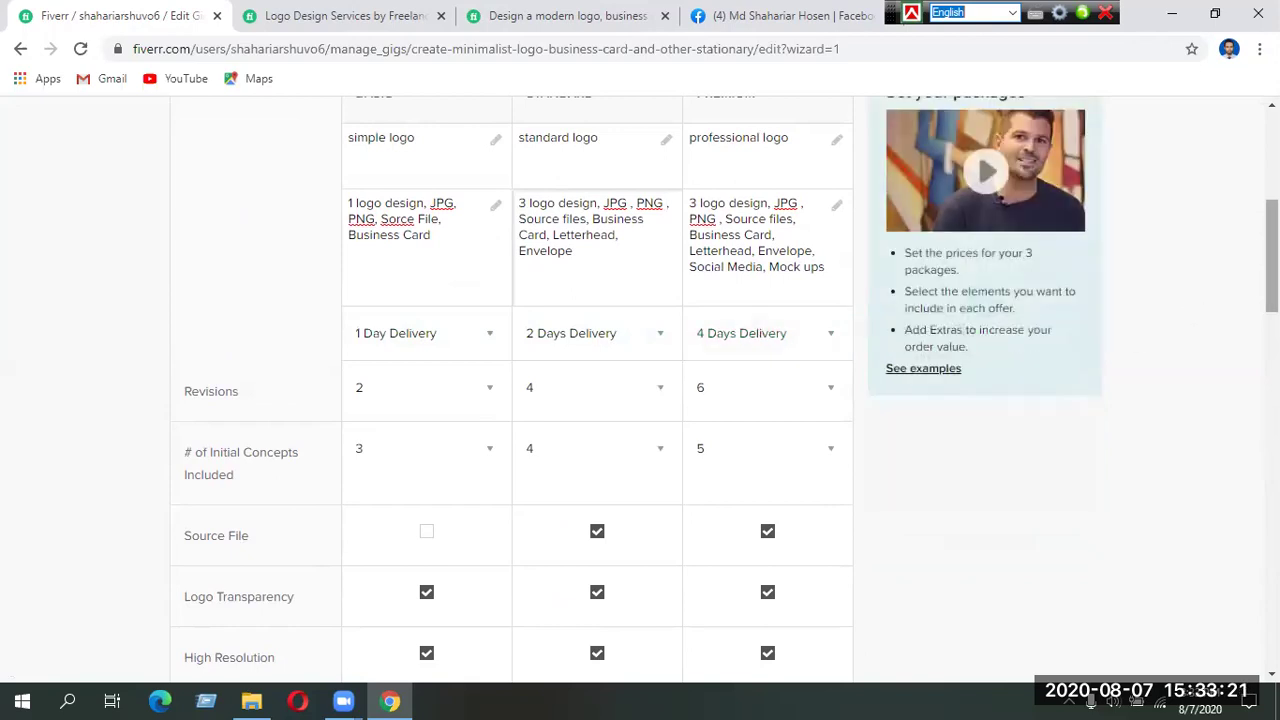
pyautogui.scroll(-10, 667, 203)
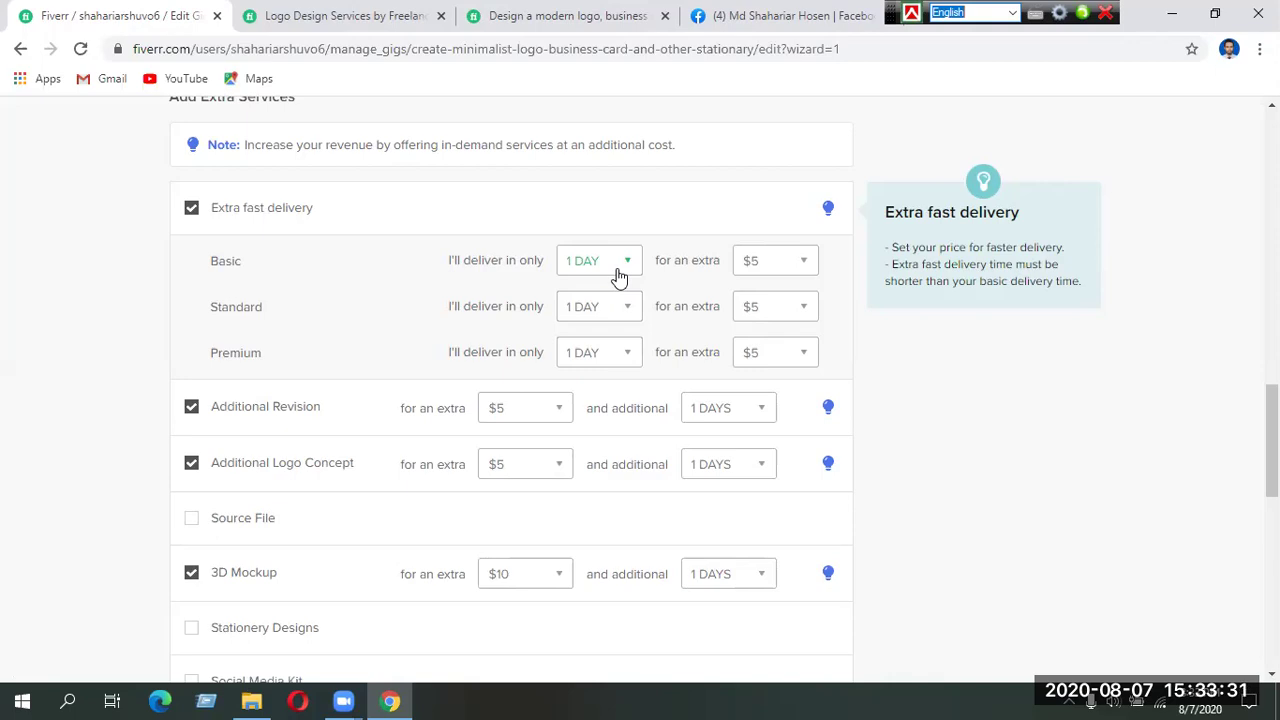
pyautogui.click(620, 277)
pyautogui.click(588, 354)
pyautogui.click(620, 280)
pyautogui.click(590, 306)
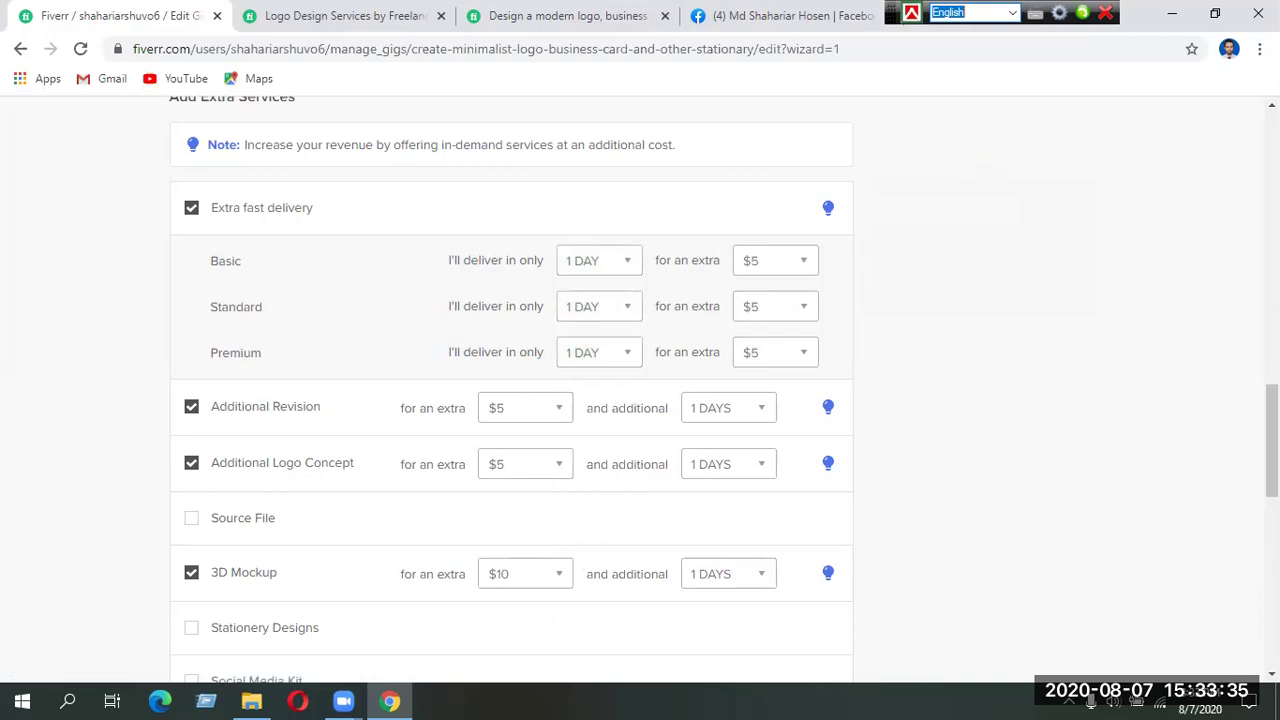
# Change Basic delivery to 2 Days and Standard delivery to 3 Days.
pyautogui.scroll(10, 569, 286)
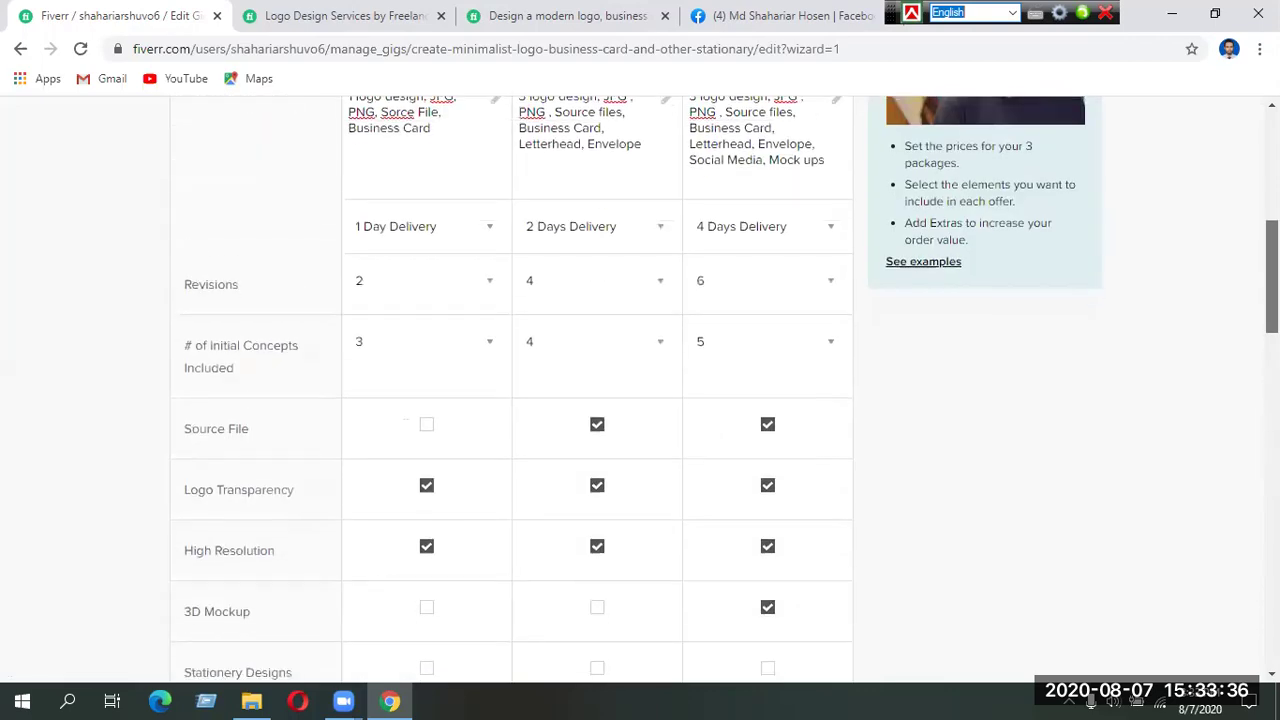
pyautogui.click(463, 254)
pyautogui.click(406, 292)
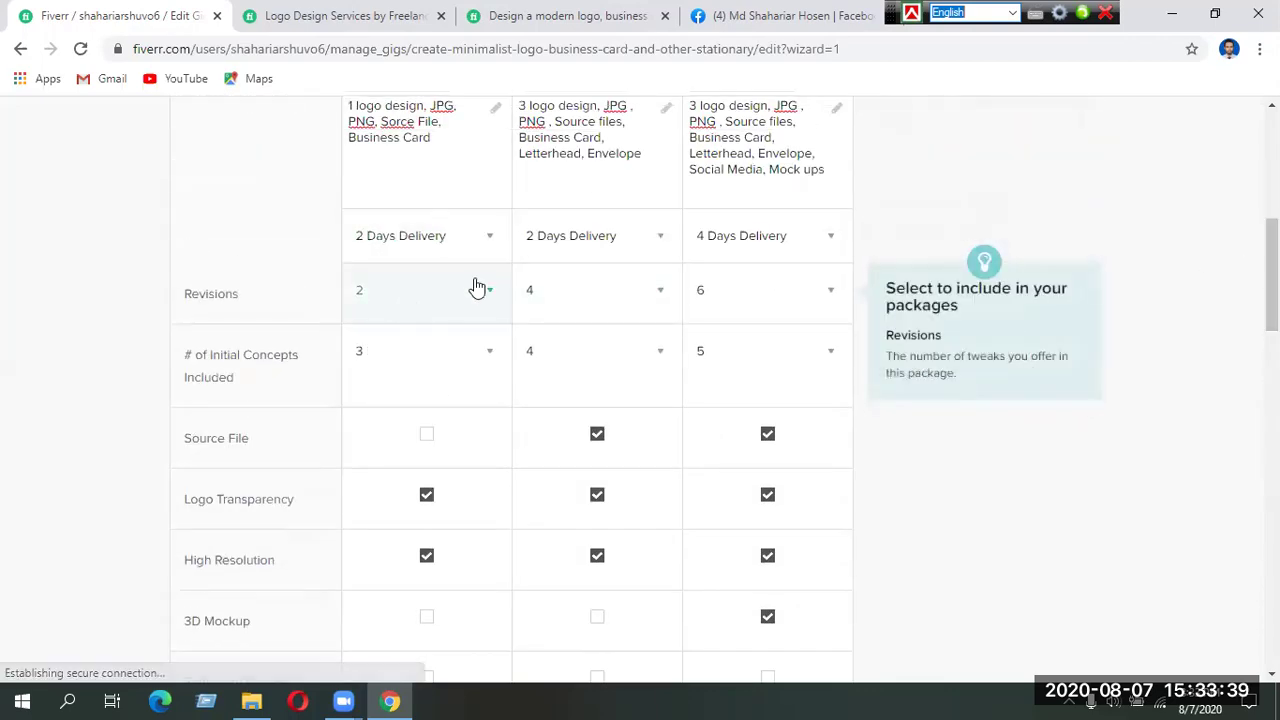
pyautogui.click(621, 259)
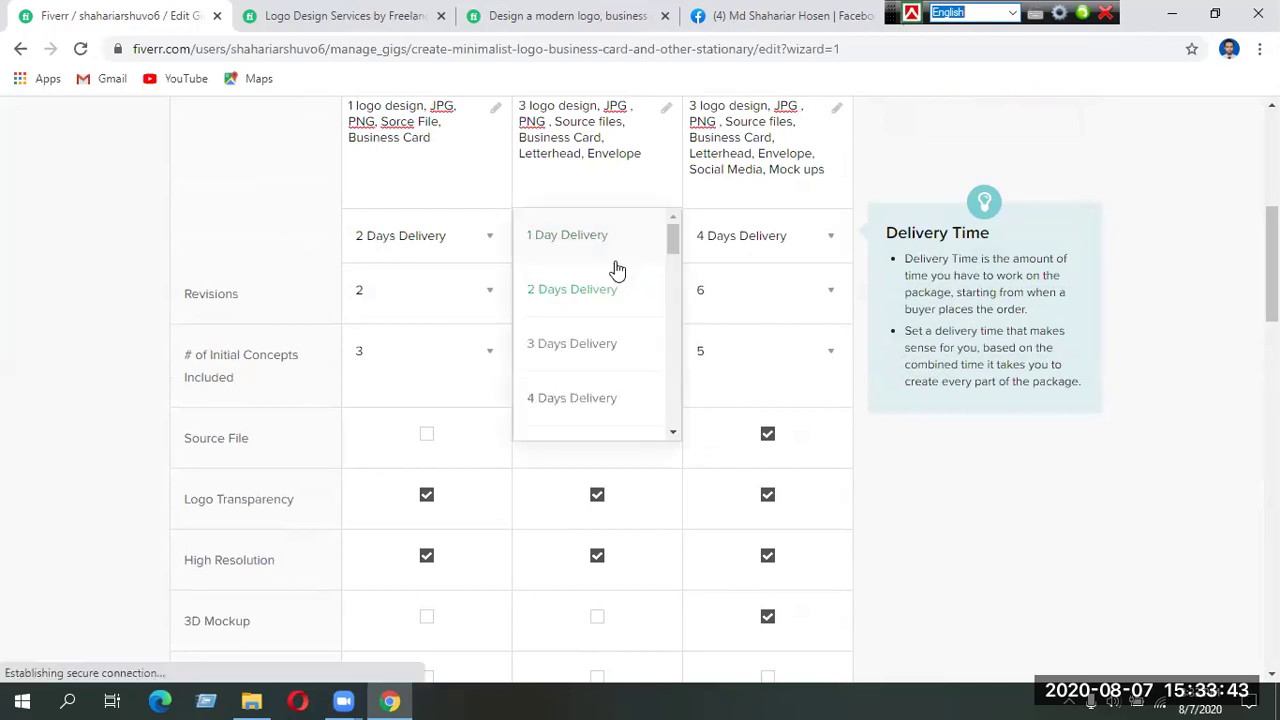
pyautogui.click(587, 368)
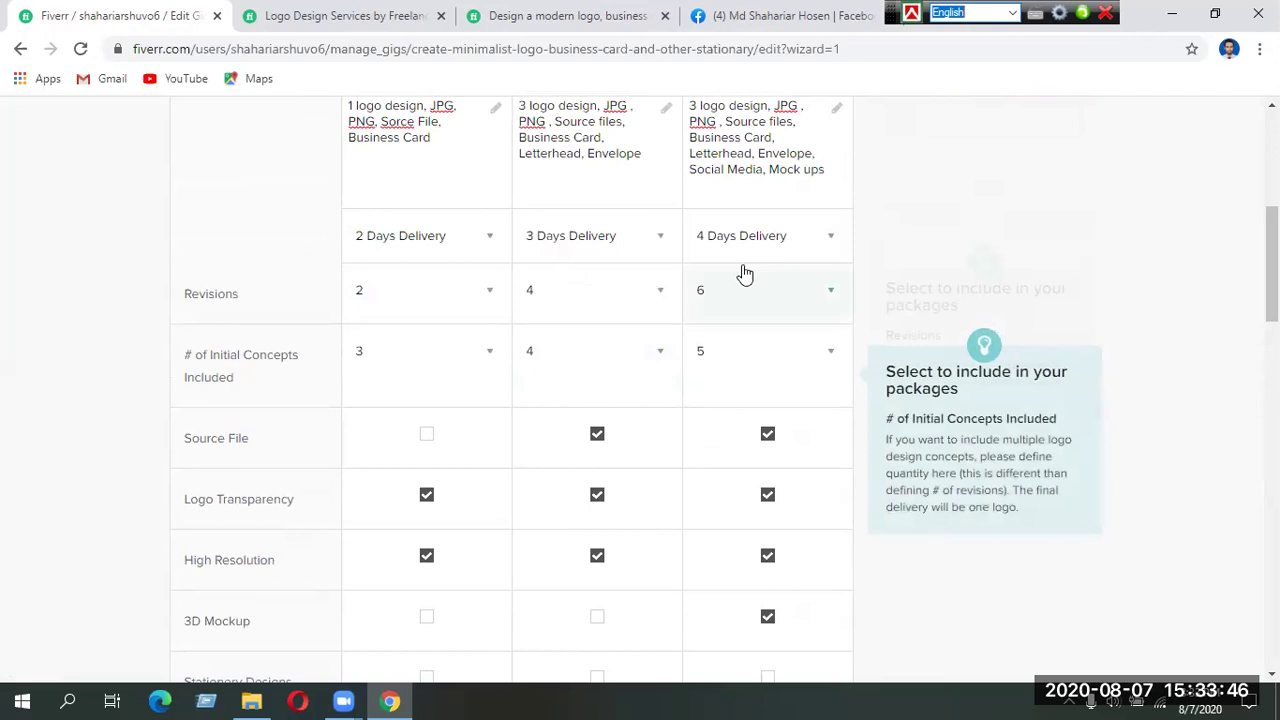
# Save the pricing step and continue to Description & FAQ.
pyautogui.scroll(-7, 697, 294)
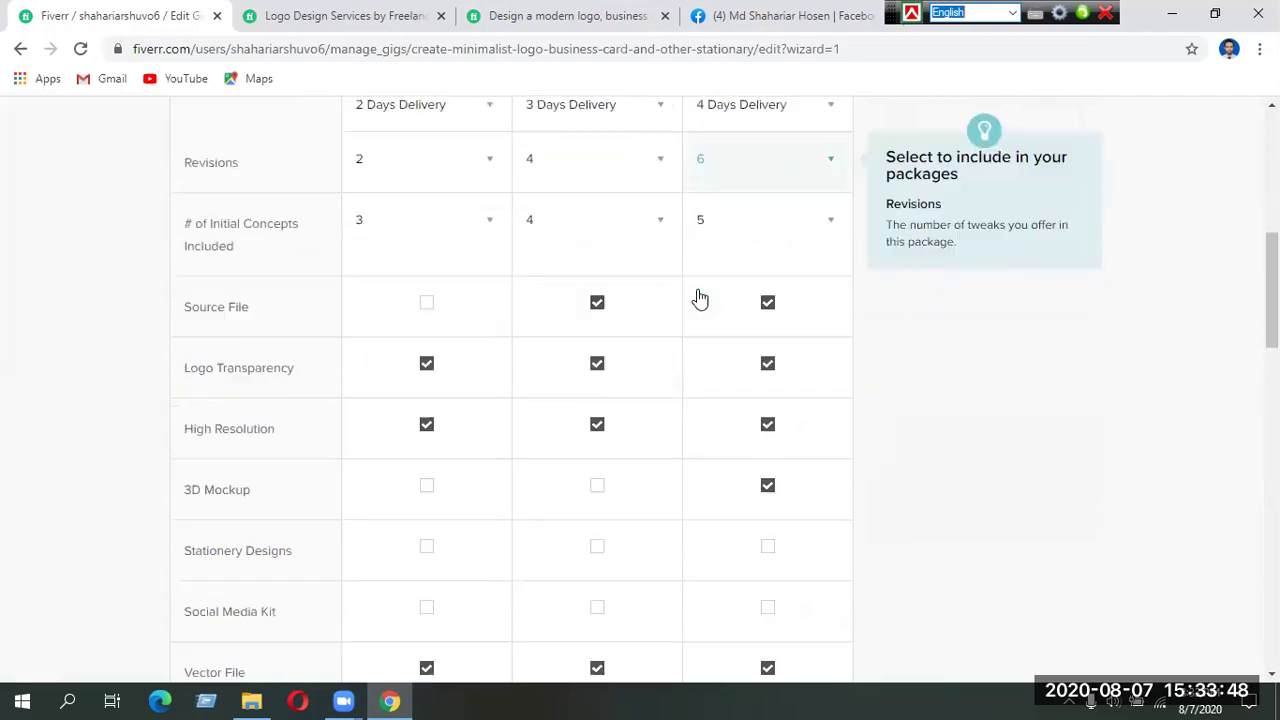
pyautogui.scroll(-5, 697, 297)
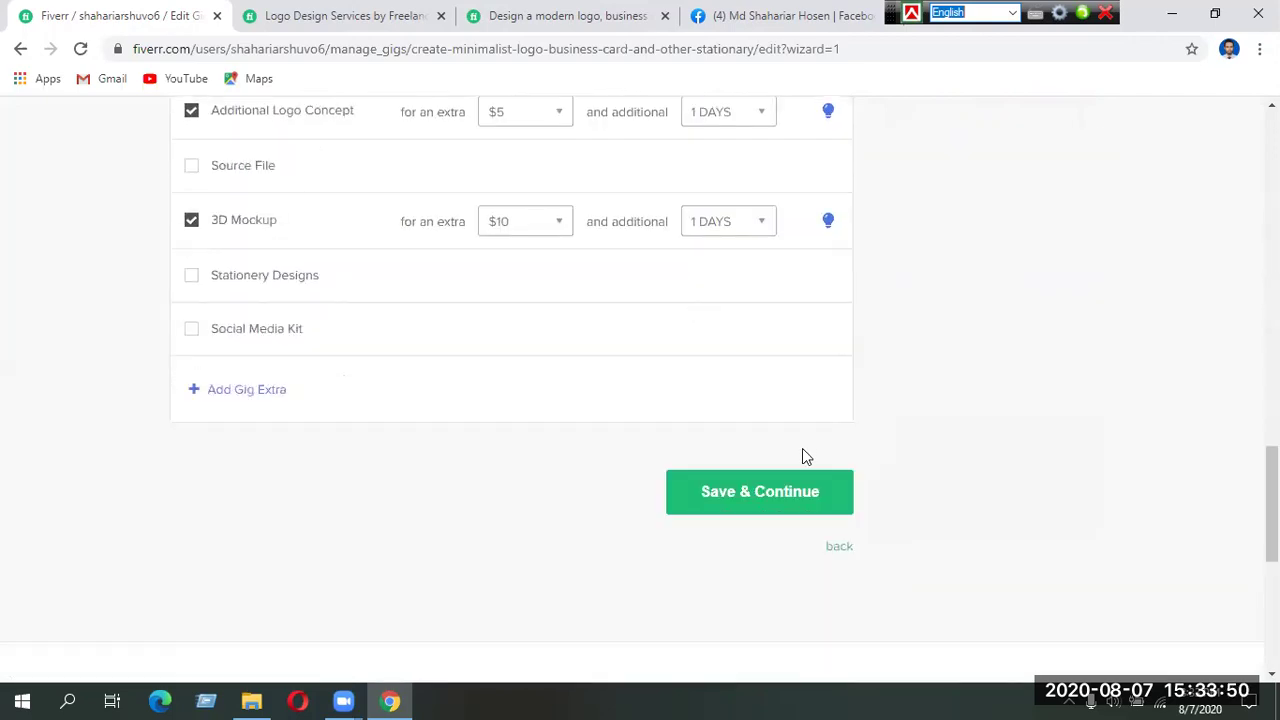
pyautogui.click(790, 502)
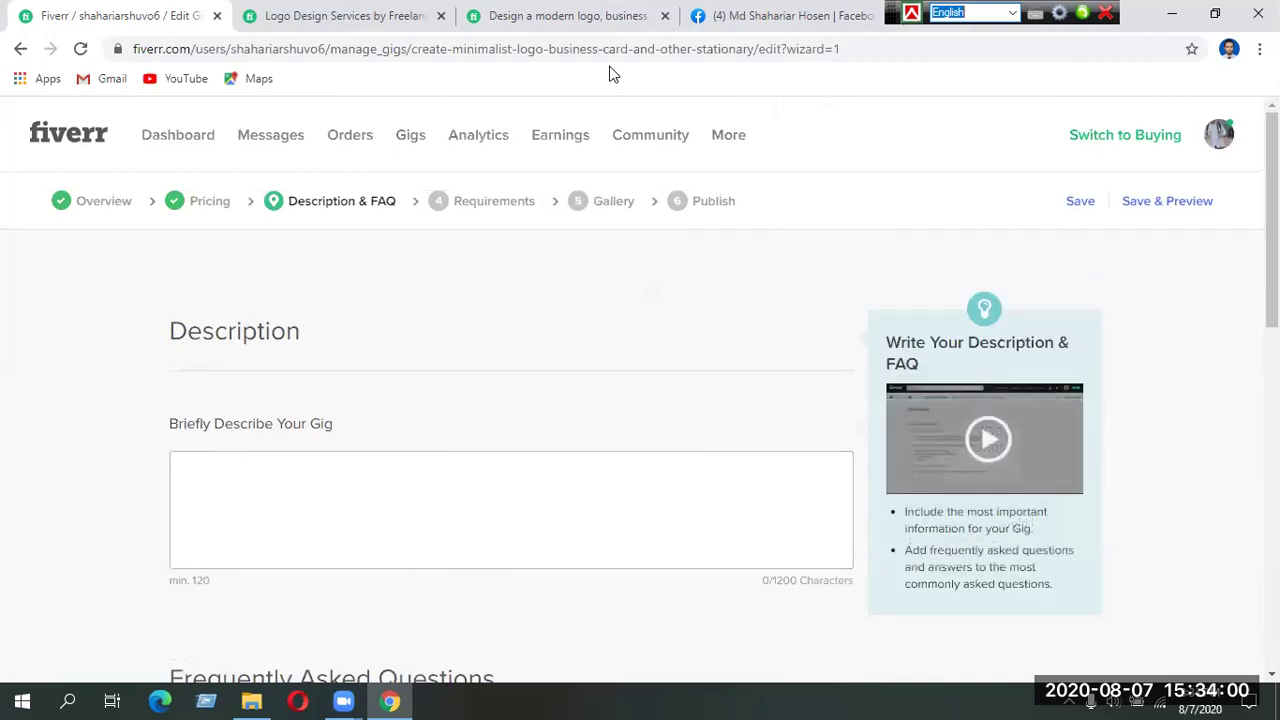
# Copy the About This Gig text from the reference logo gig page.
pyautogui.click(545, 30)
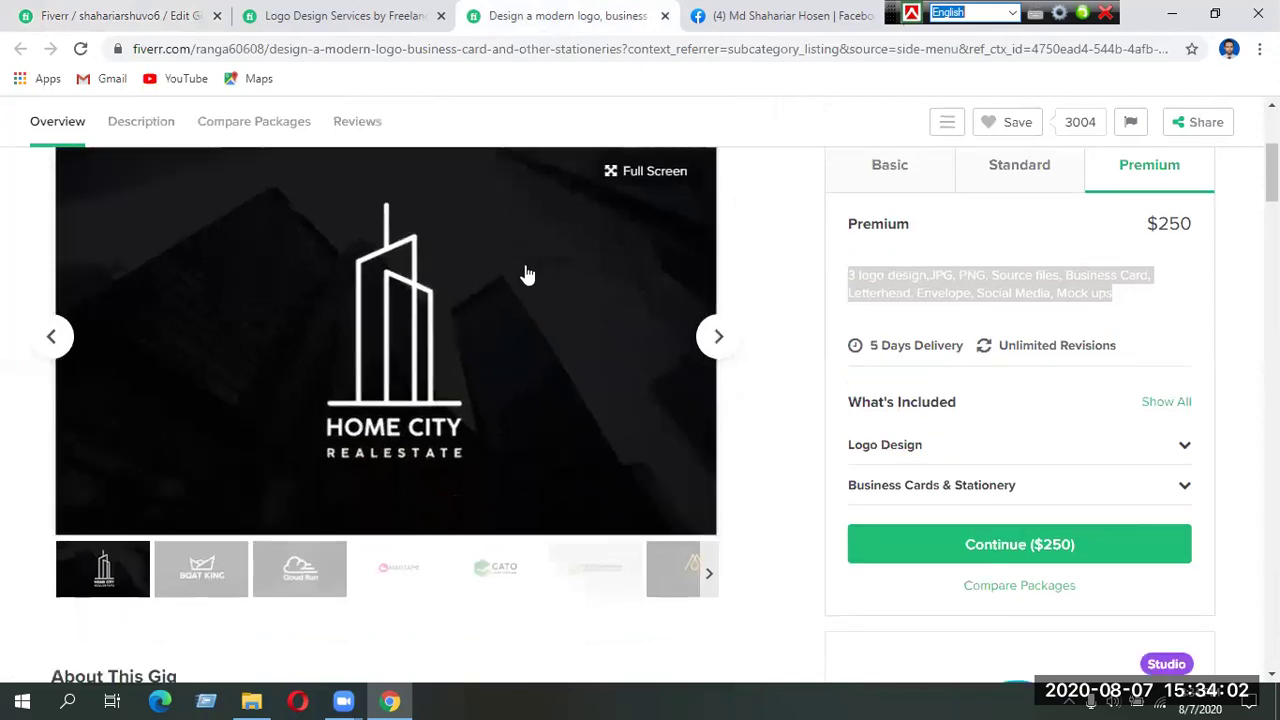
pyautogui.scroll(-3, 523, 274)
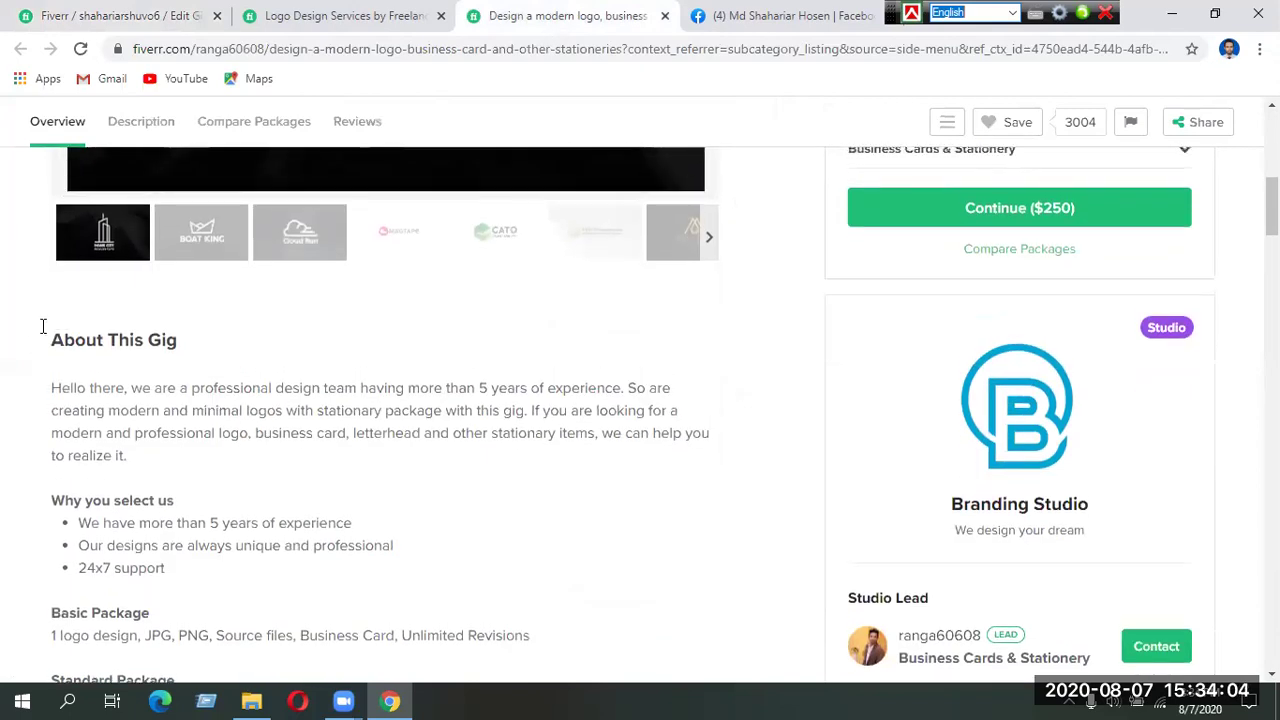
pyautogui.scroll(-2, 366, 493)
pyautogui.scroll(-5, 366, 493)
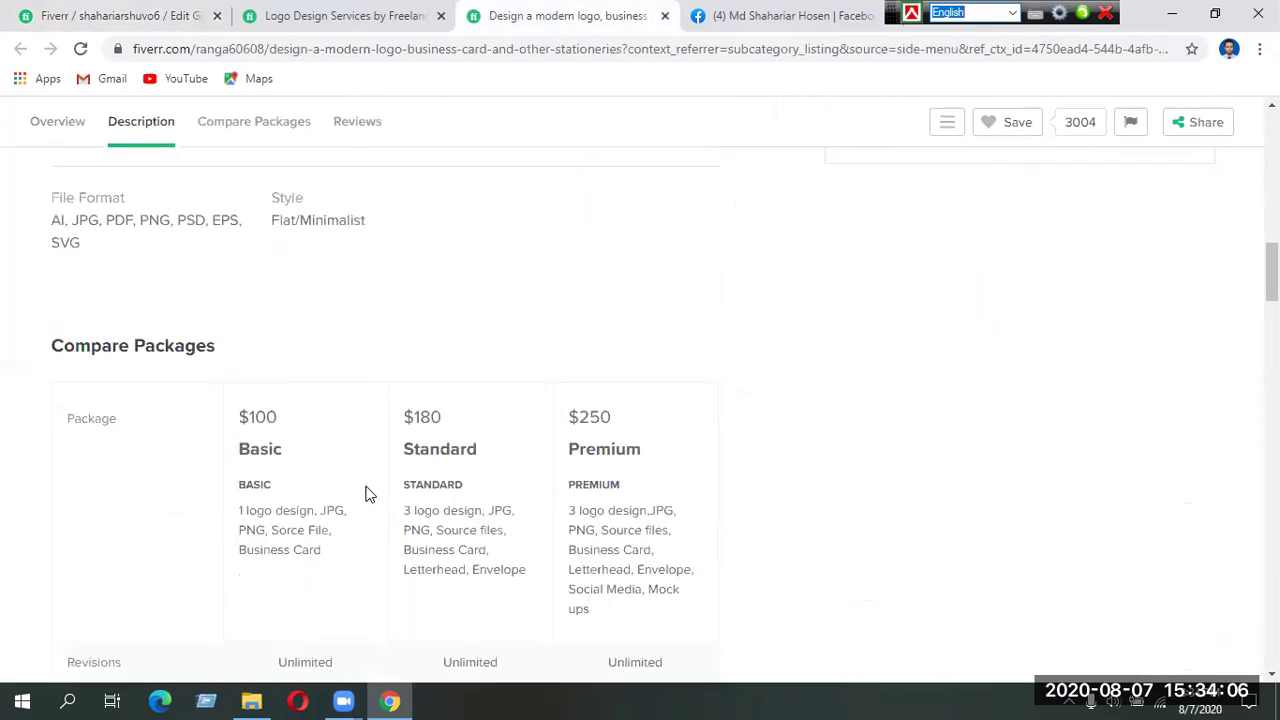
pyautogui.scroll(4, 366, 493)
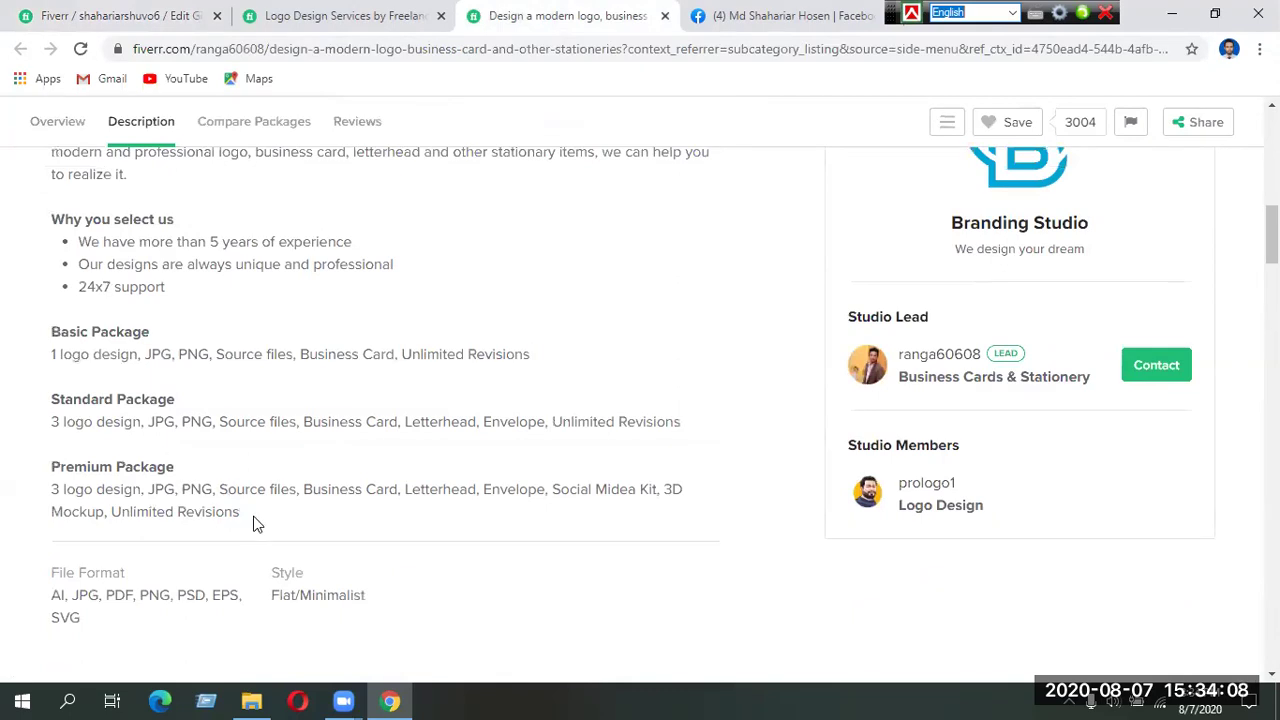
pyautogui.moveTo(233, 512); pyautogui.dragTo(30, 580)
pyautogui.rightClick(152, 612)
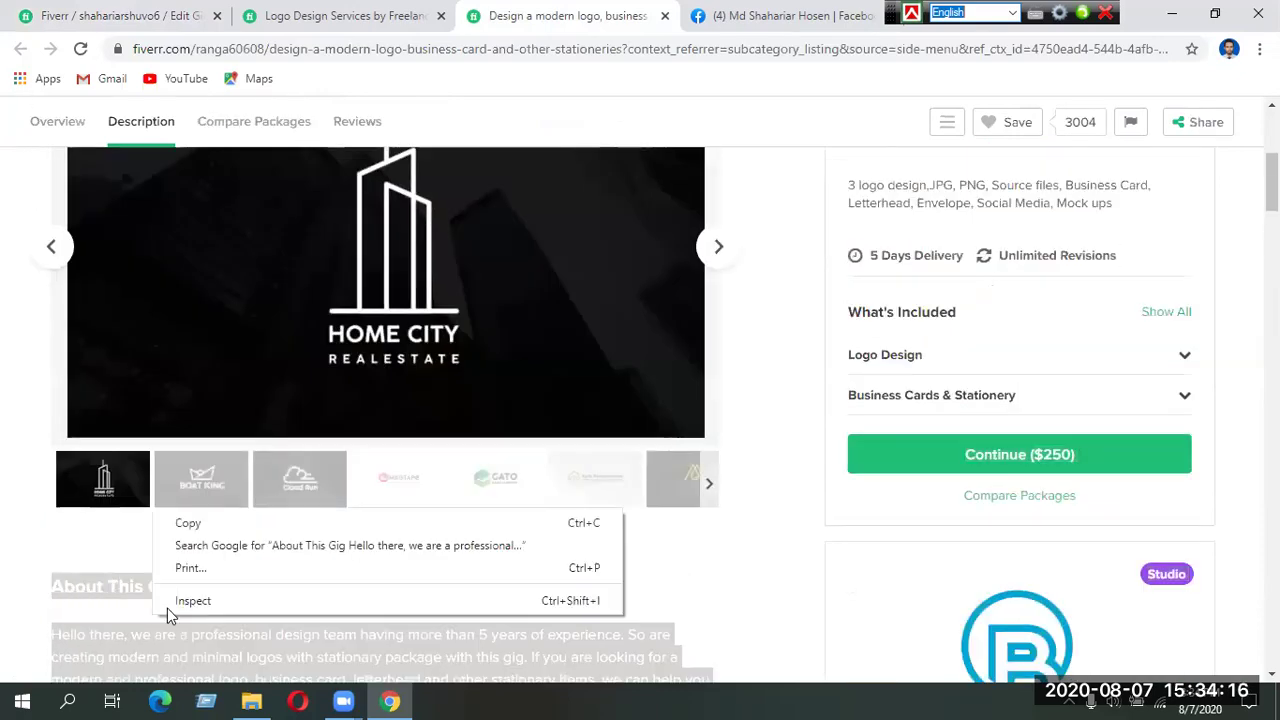
pyautogui.click(188, 523)
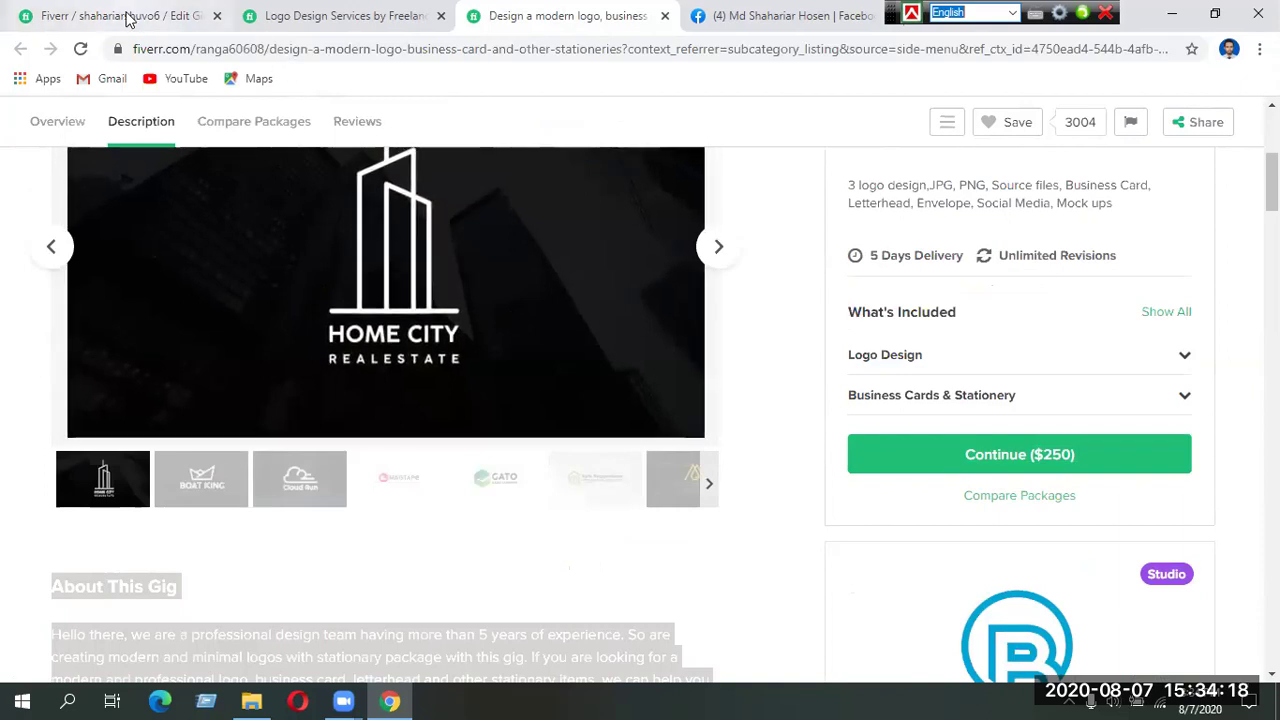
# Return to the Edit Gig tab and click into the empty description box.
pyautogui.click(128, 17)
pyautogui.scroll(-1, 448, 291)
pyautogui.click(249, 369)
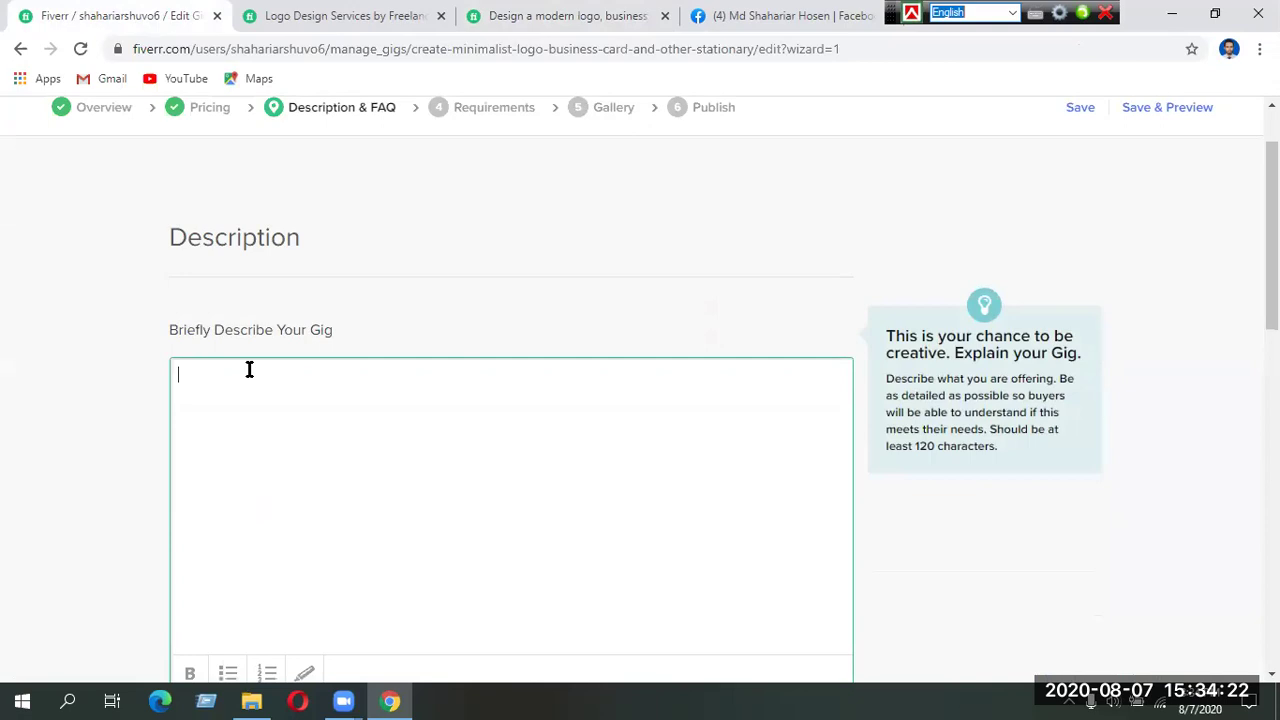
# Paste the copied description and correct the Premium line to 'Unlimited Revisions'.
pyautogui.rightClick(249, 369)
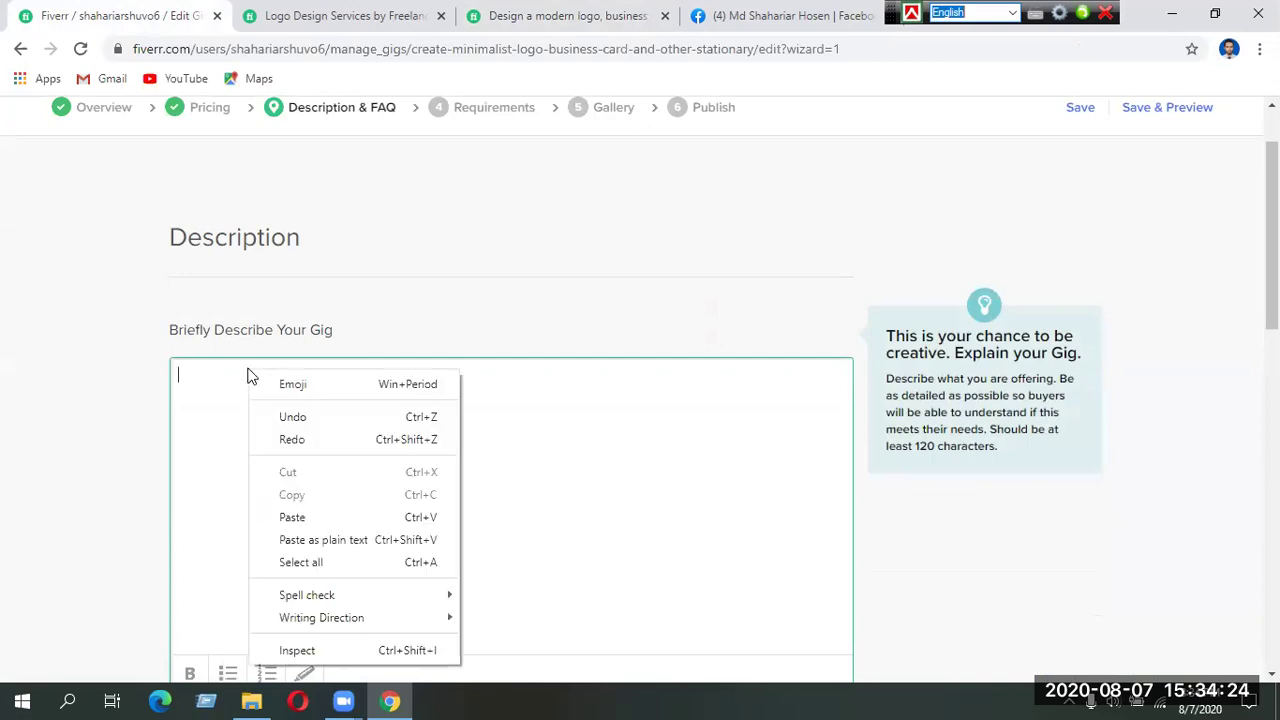
pyautogui.click(318, 517)
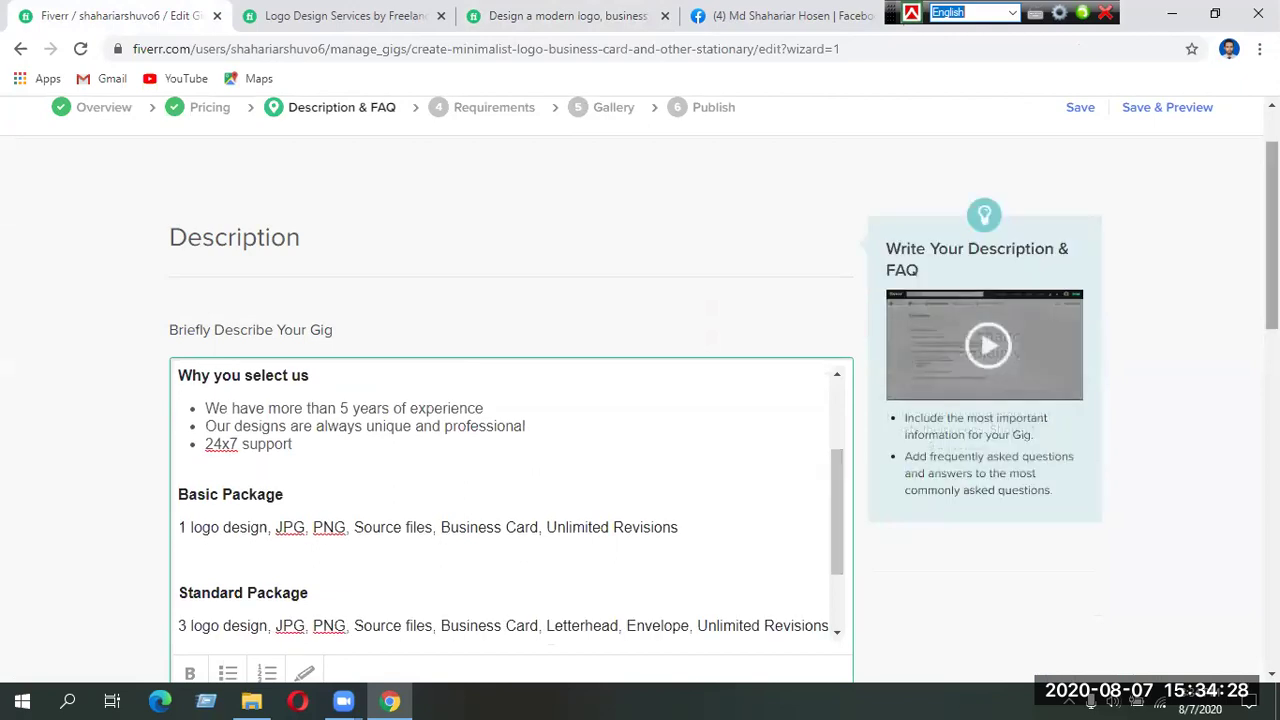
pyautogui.scroll(-2, 950, 520)
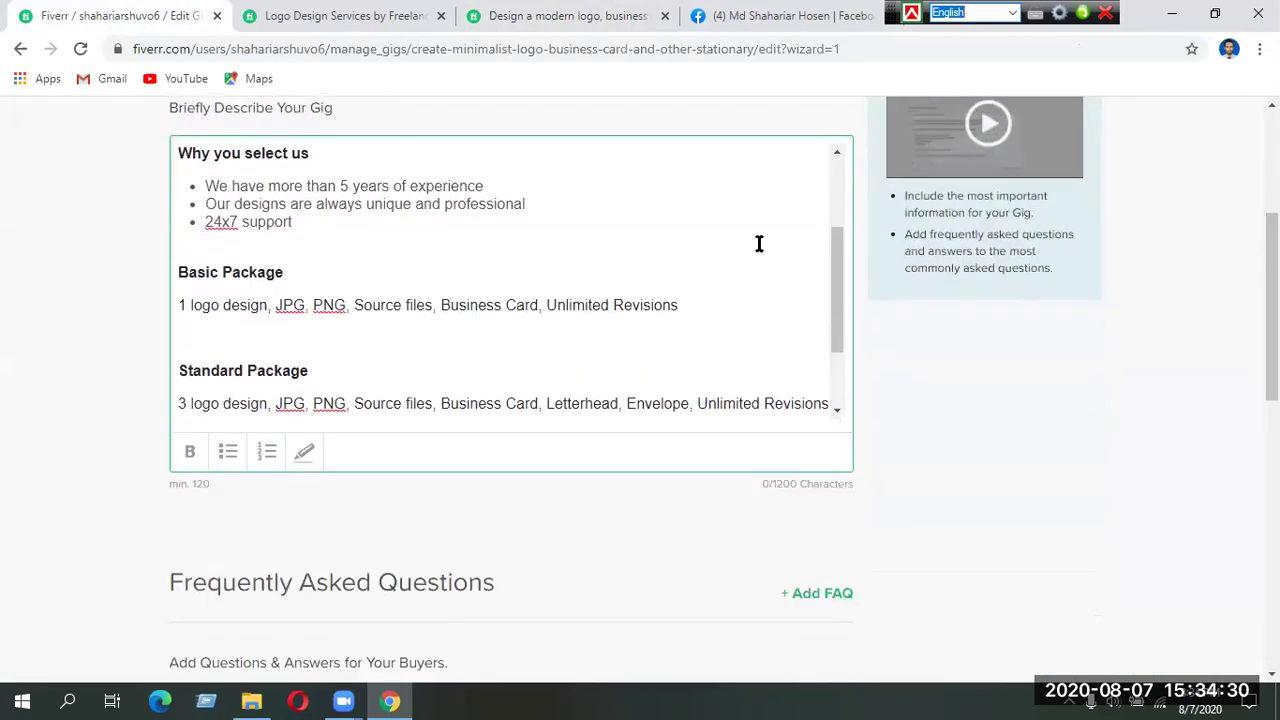
pyautogui.moveTo(838, 298); pyautogui.dragTo(838, 222)
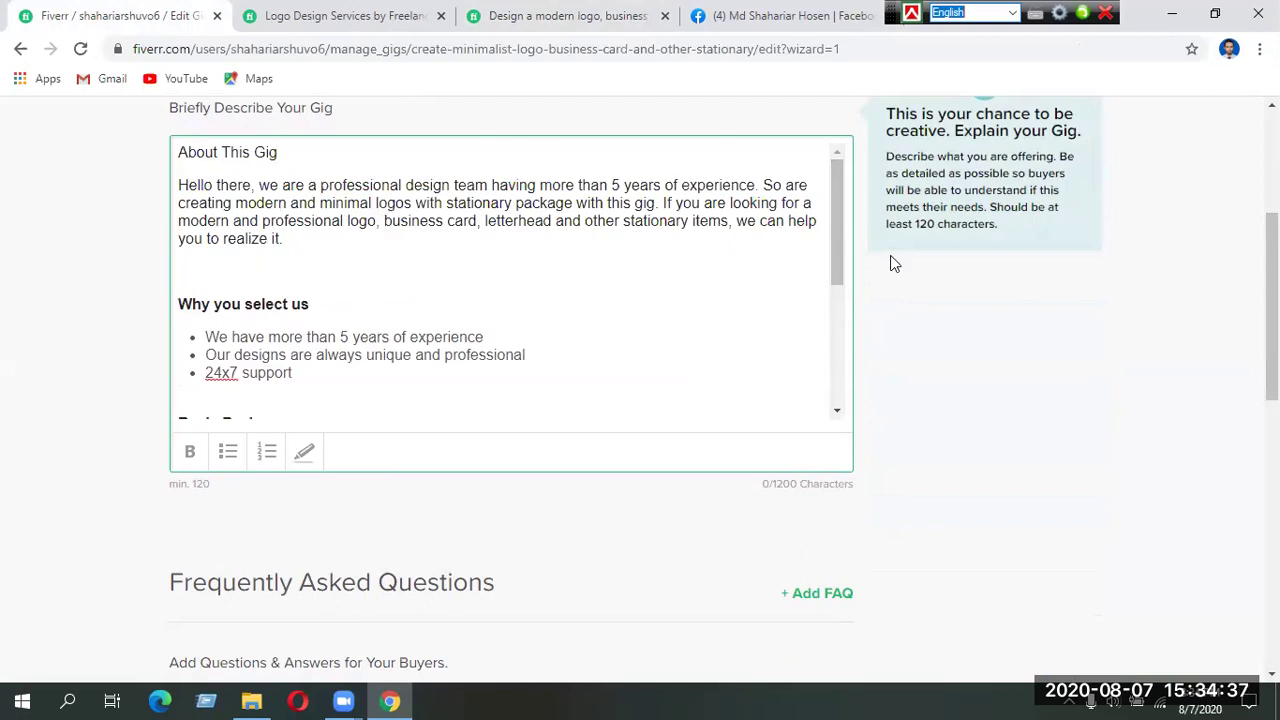
pyautogui.moveTo(843, 262); pyautogui.dragTo(888, 412)
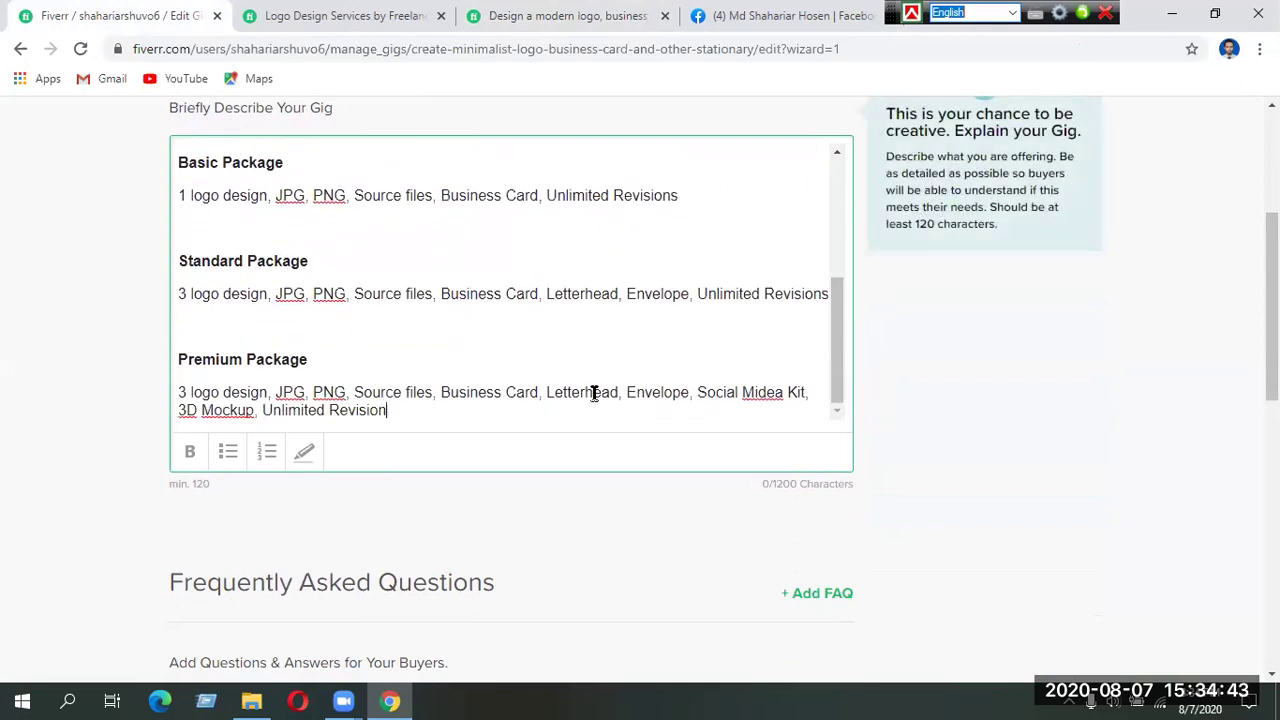
pyautogui.click(519, 403)
pyautogui.write('s')
pyautogui.scroll(-2, 663, 440)
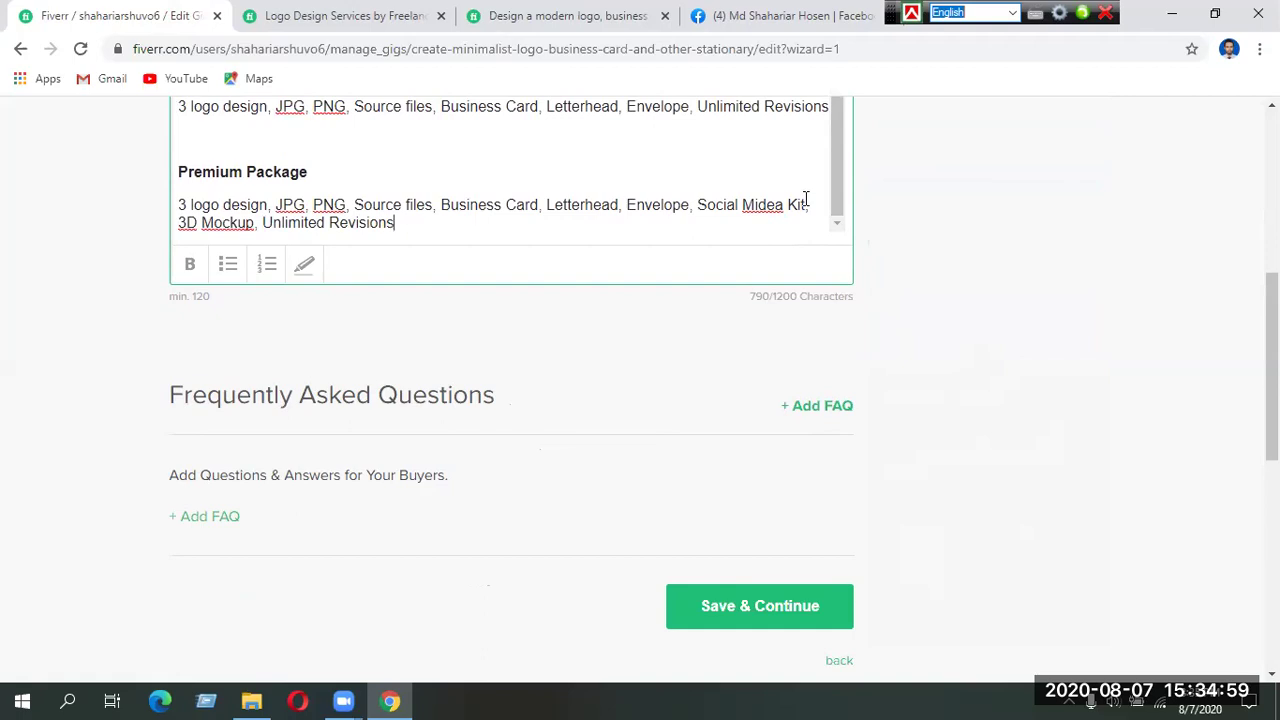
pyautogui.moveTo(868, 538)
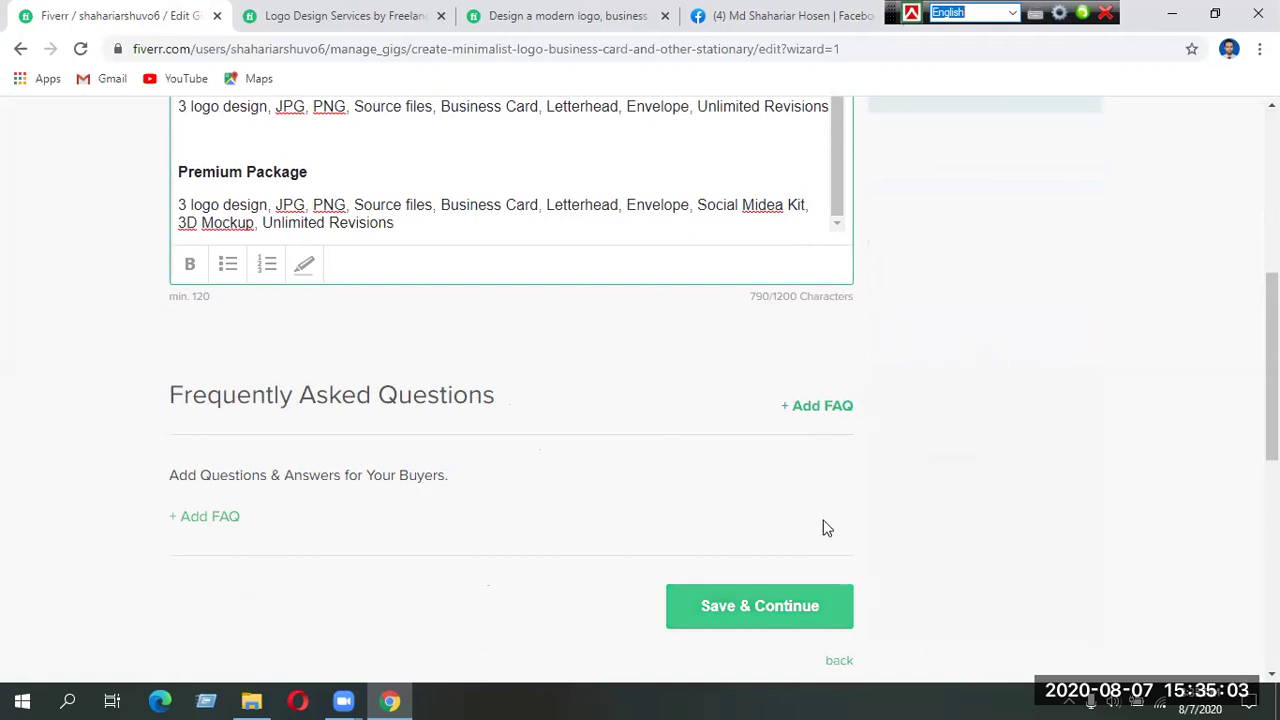
# Save the description step to reach Requirements.
pyautogui.click(776, 608)
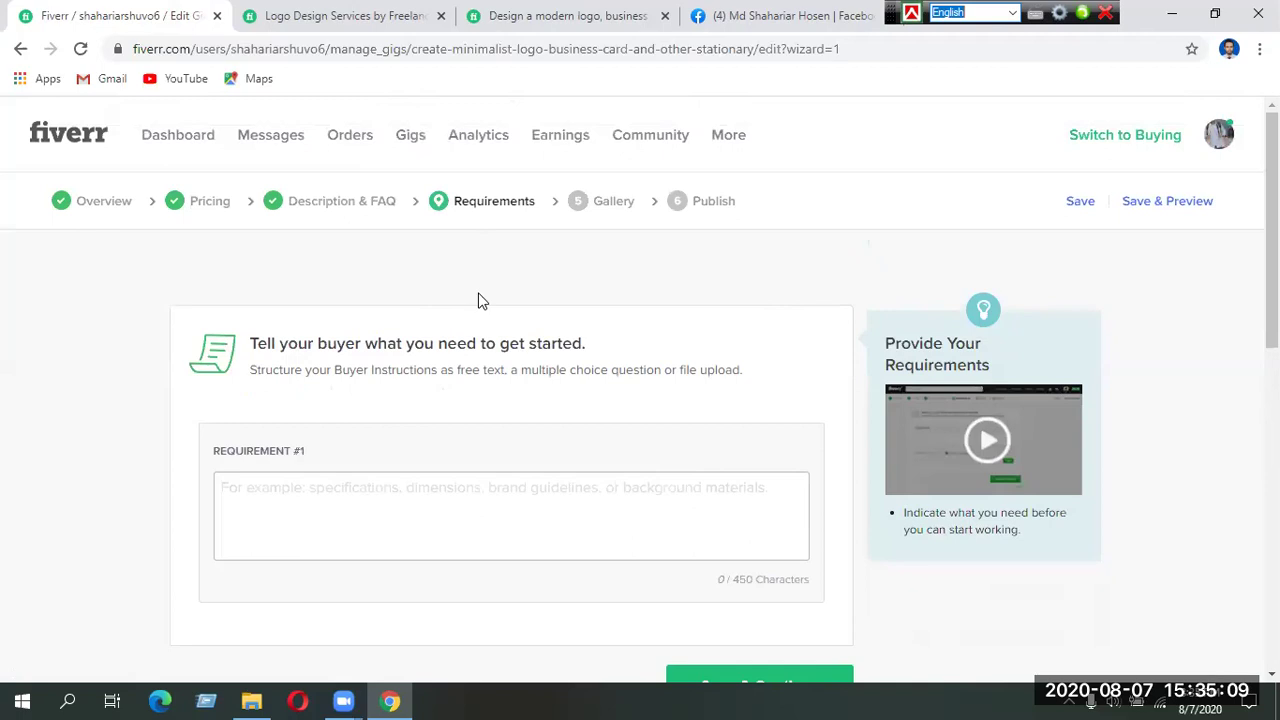
pyautogui.scroll(-2, 337, 305)
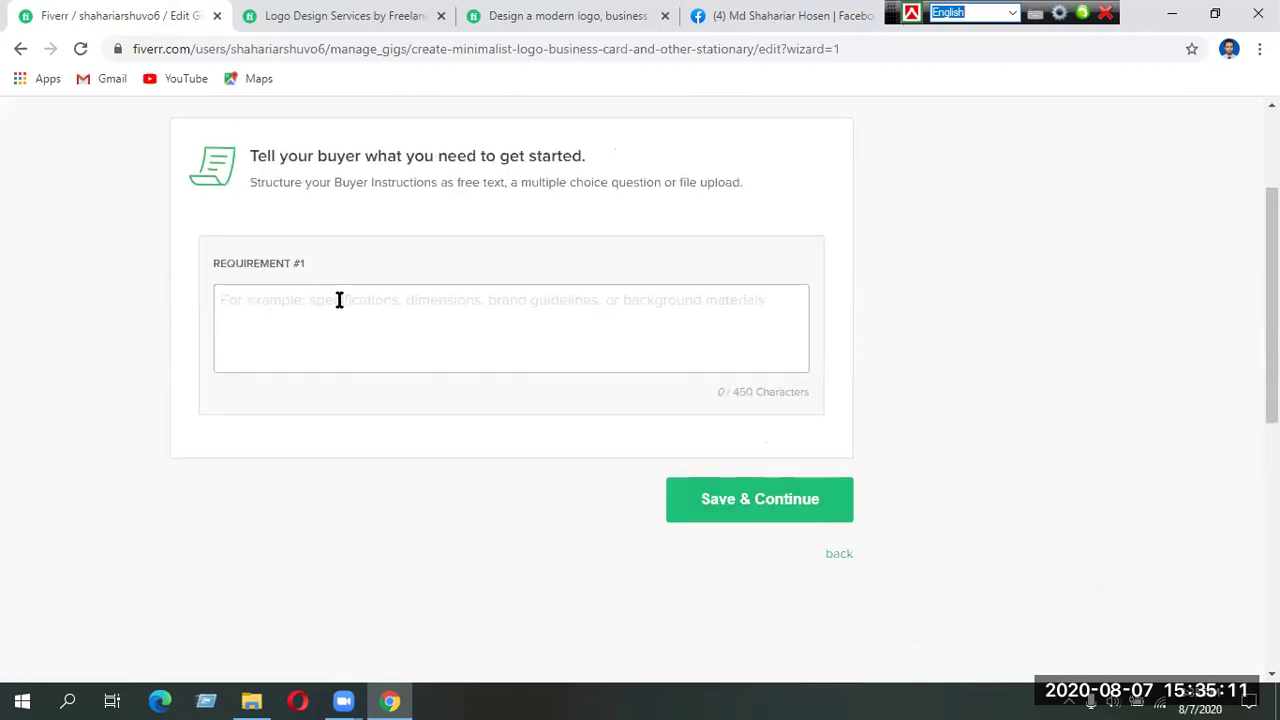
pyautogui.scroll(1, 338, 302)
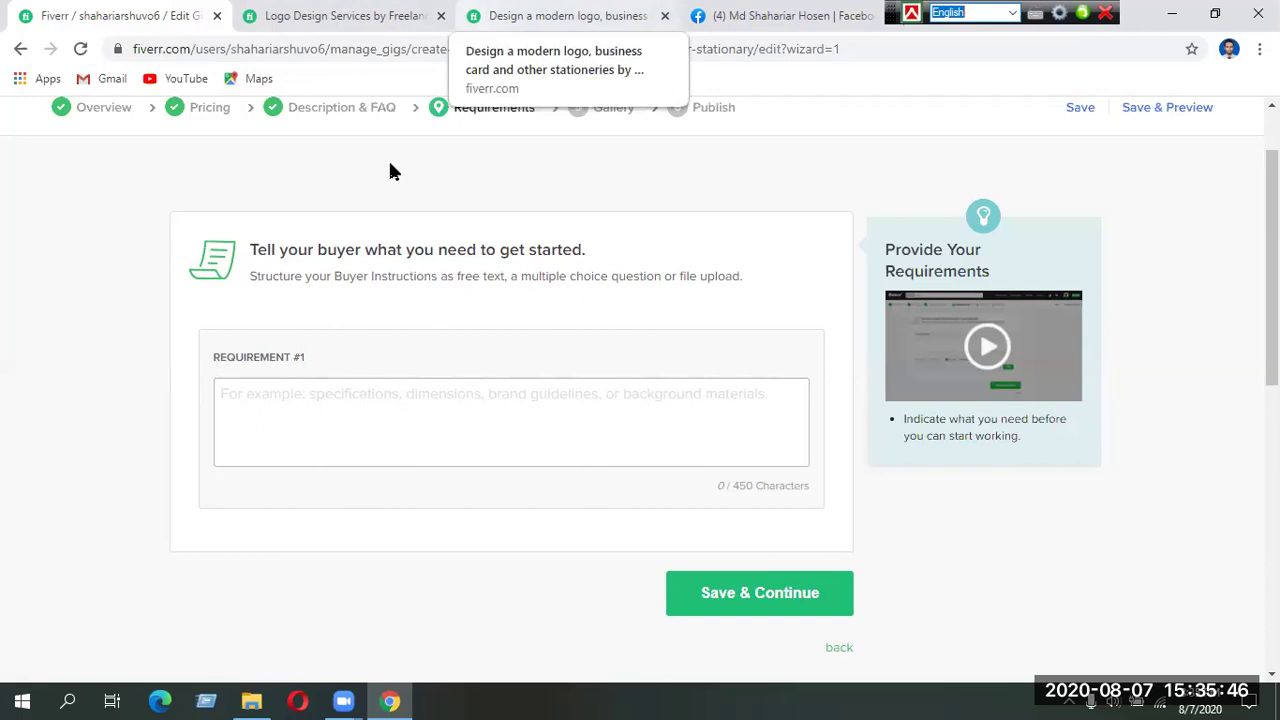
# Bring up the 'Design a modern logo' reference gig at its Compare Packages section.
pyautogui.click(560, 15)
pyautogui.scroll(-3, 517, 337)
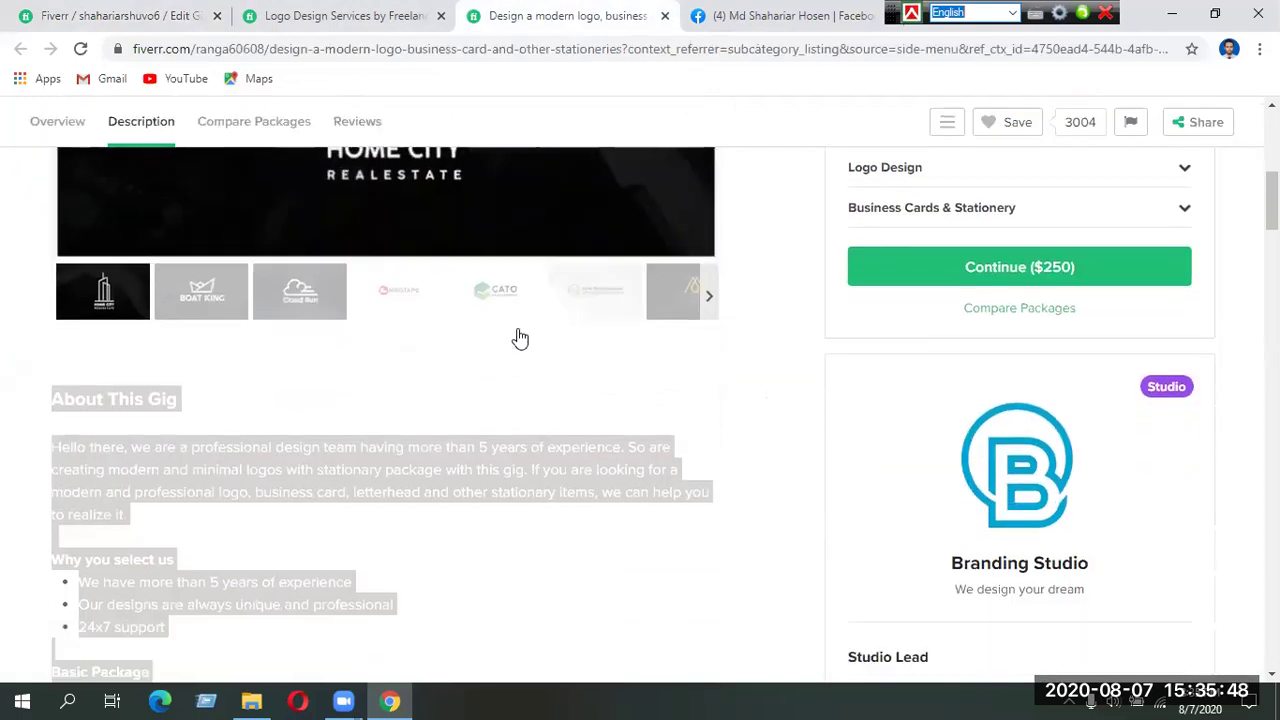
pyautogui.scroll(-8, 517, 337)
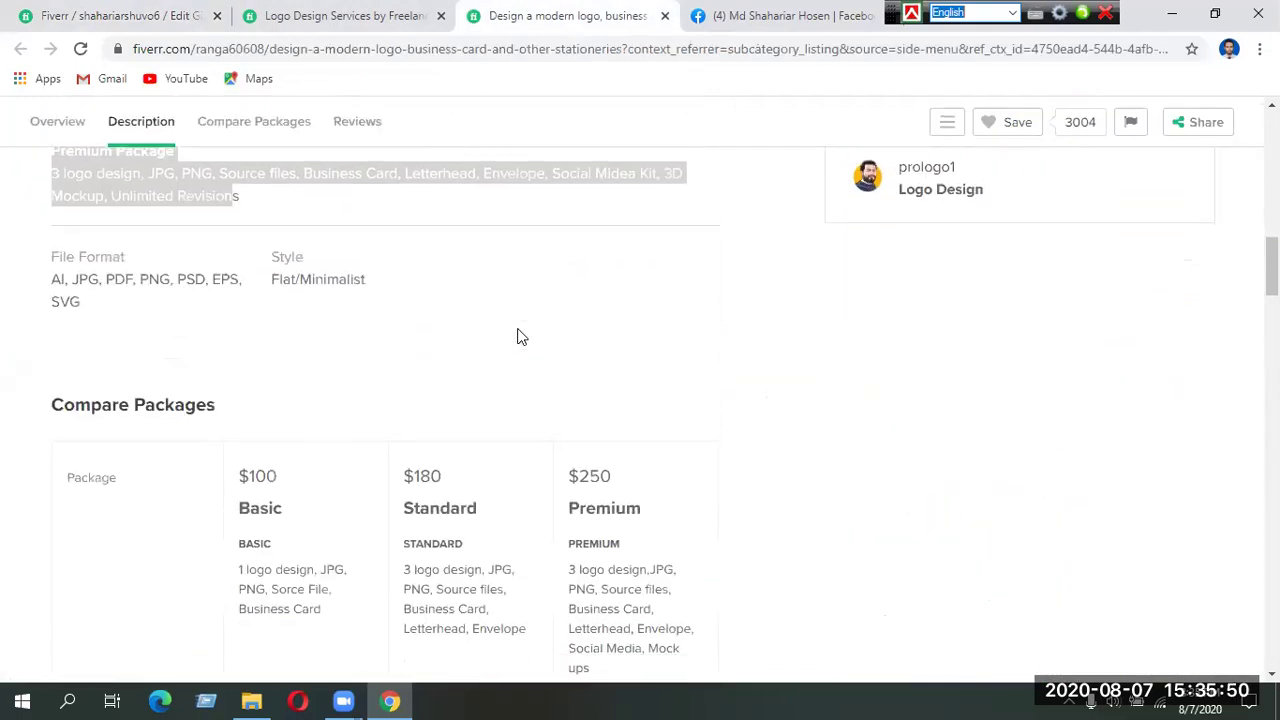
pyautogui.scroll(-15, 517, 337)
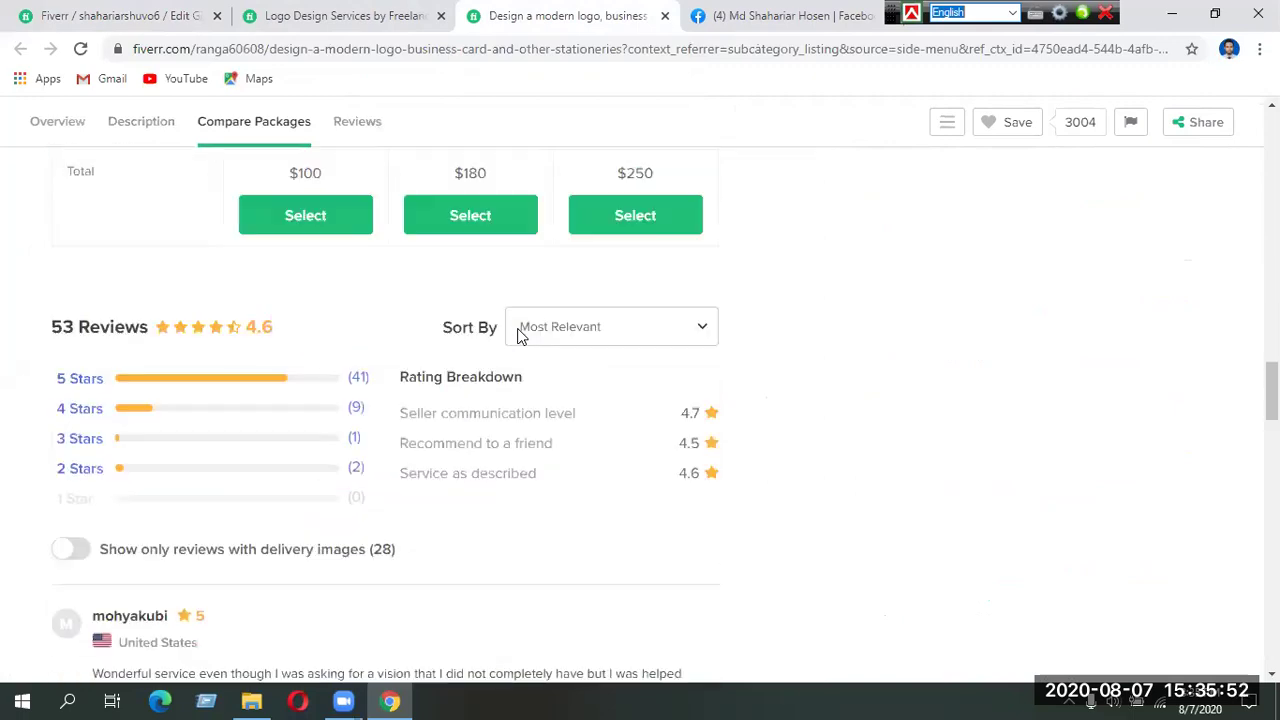
pyautogui.scroll(2, 517, 337)
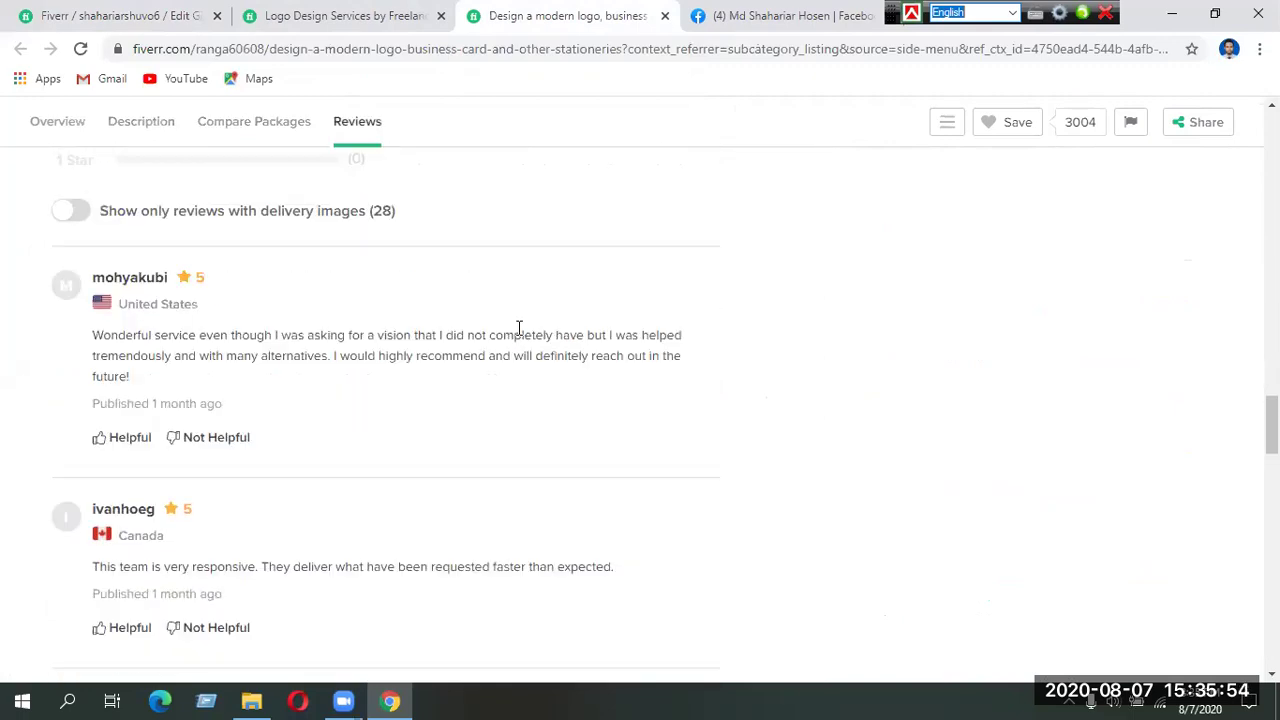
pyautogui.scroll(4, 519, 330)
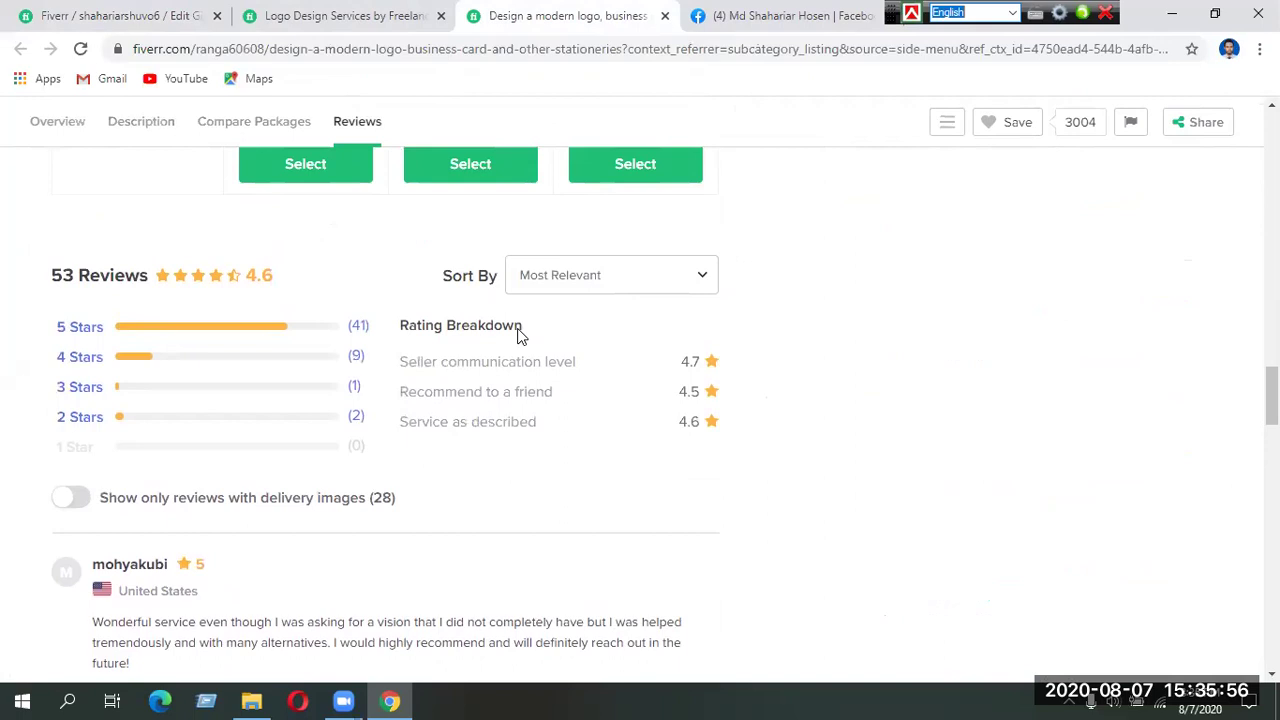
pyautogui.scroll(5, 517, 337)
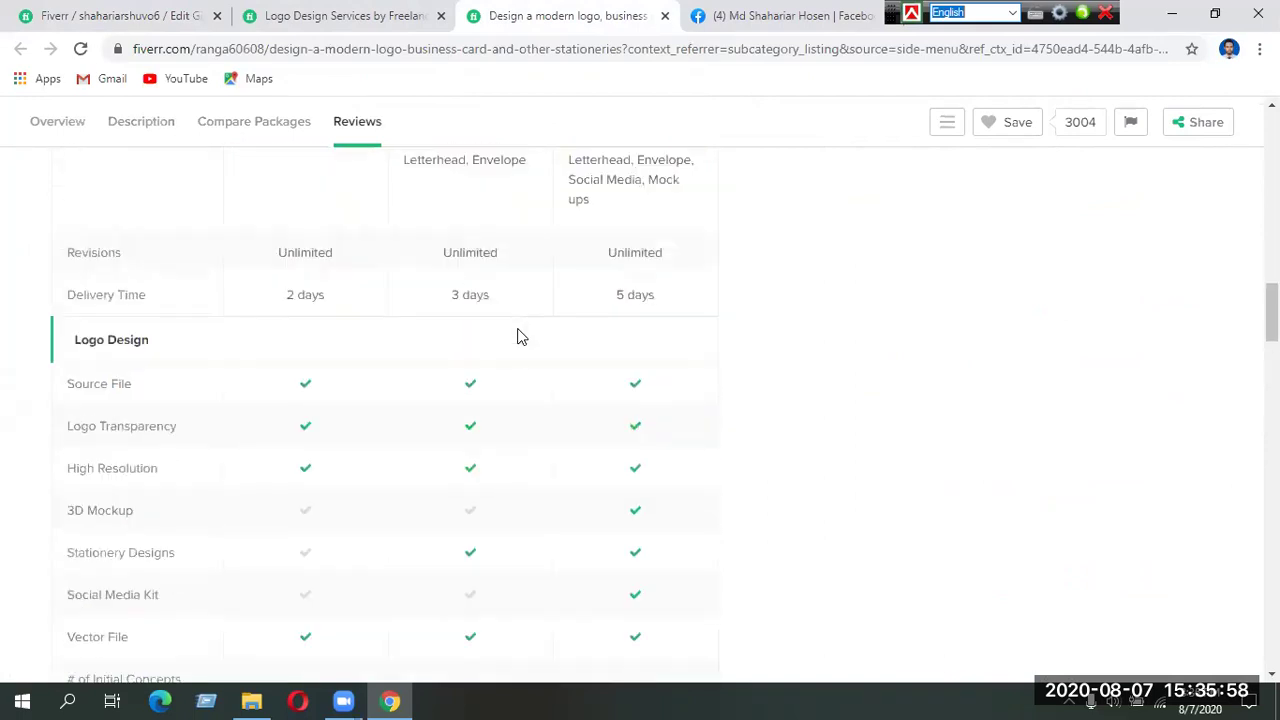
pyautogui.scroll(9, 517, 337)
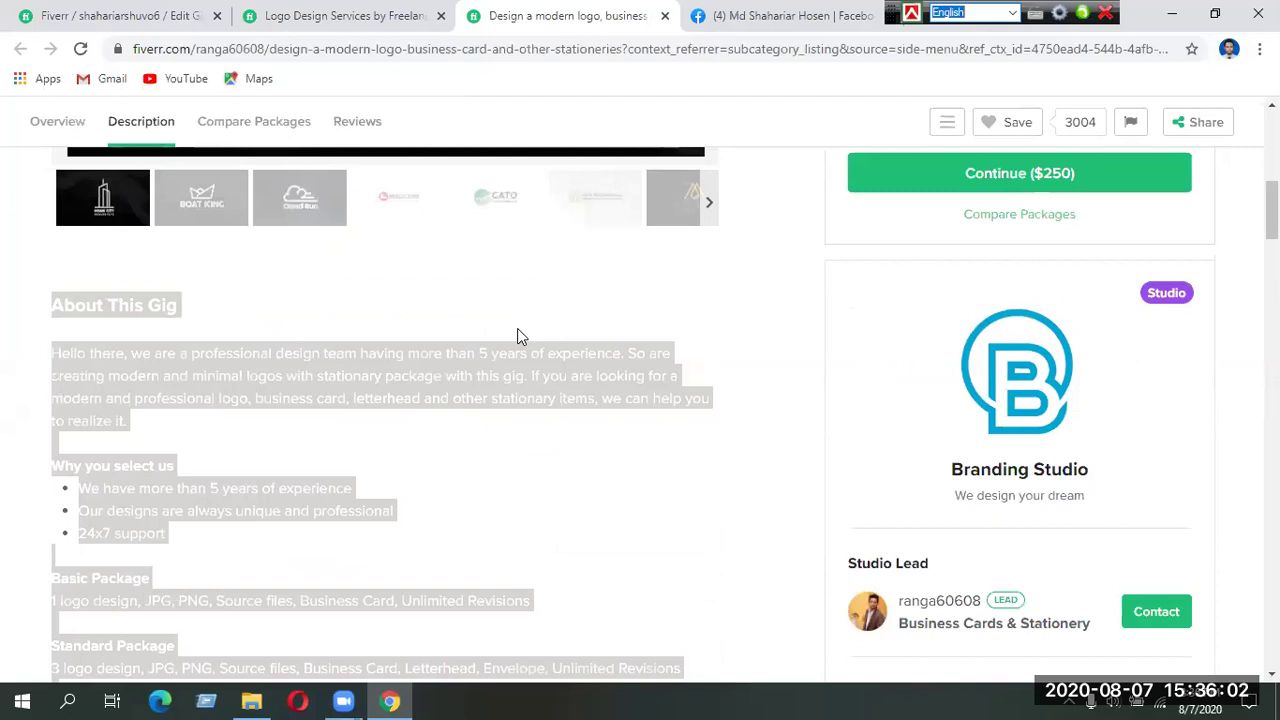
pyautogui.scroll(7, 517, 328)
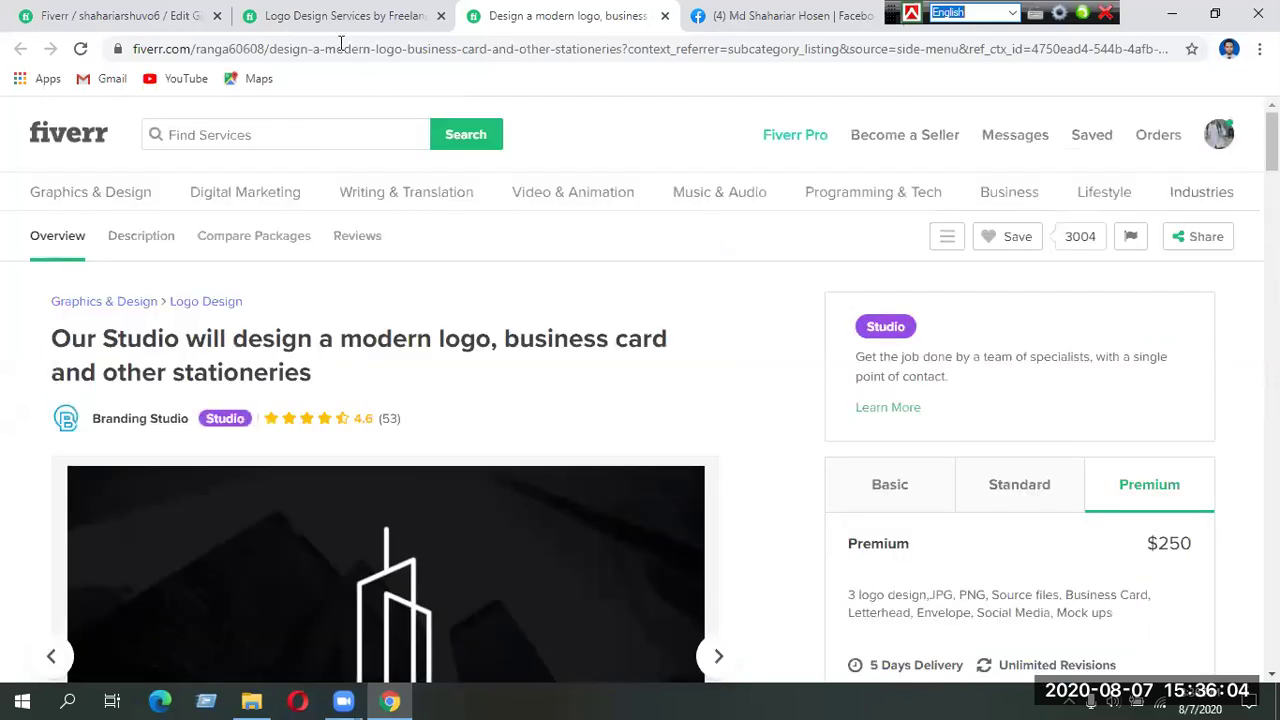
pyautogui.click(120, 15)
# Write 'need color combination,brand name.etc' as buyer Requirement #1.
pyautogui.click(292, 393)
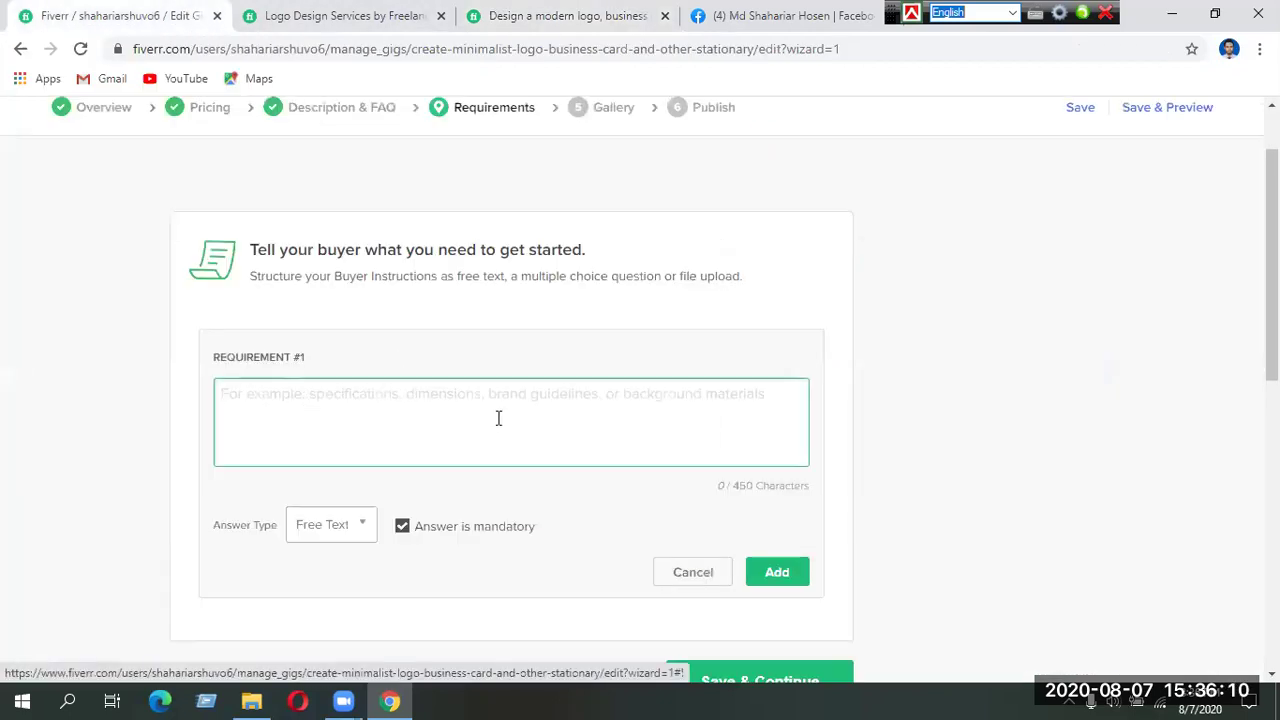
pyautogui.write('c')
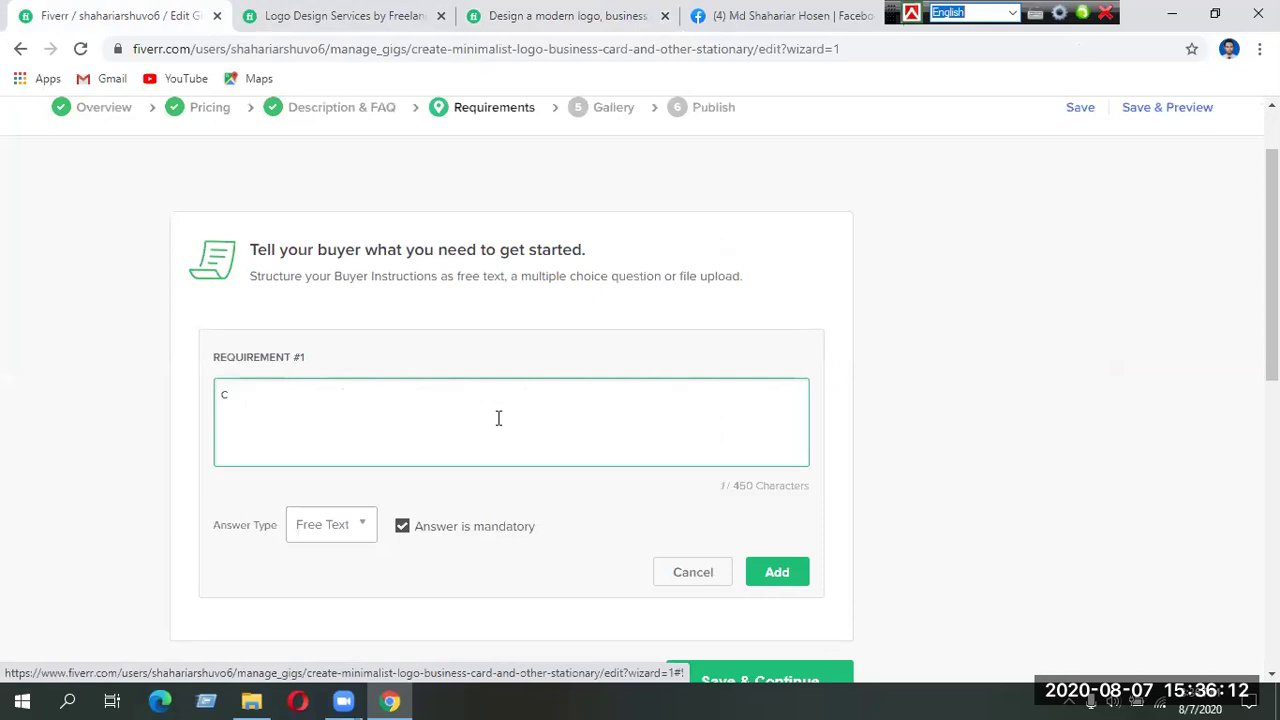
pyautogui.press('BackSpace')
pyautogui.press('BackSpace')
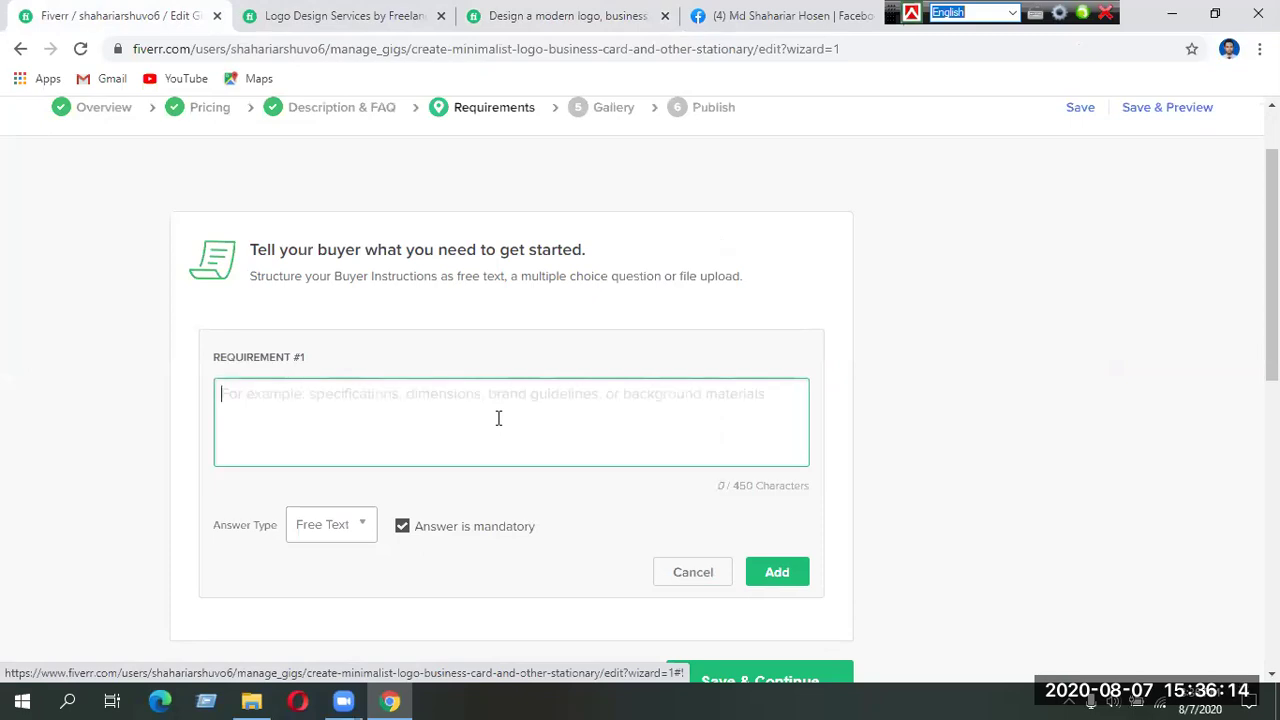
pyautogui.write('need color combination,bra')
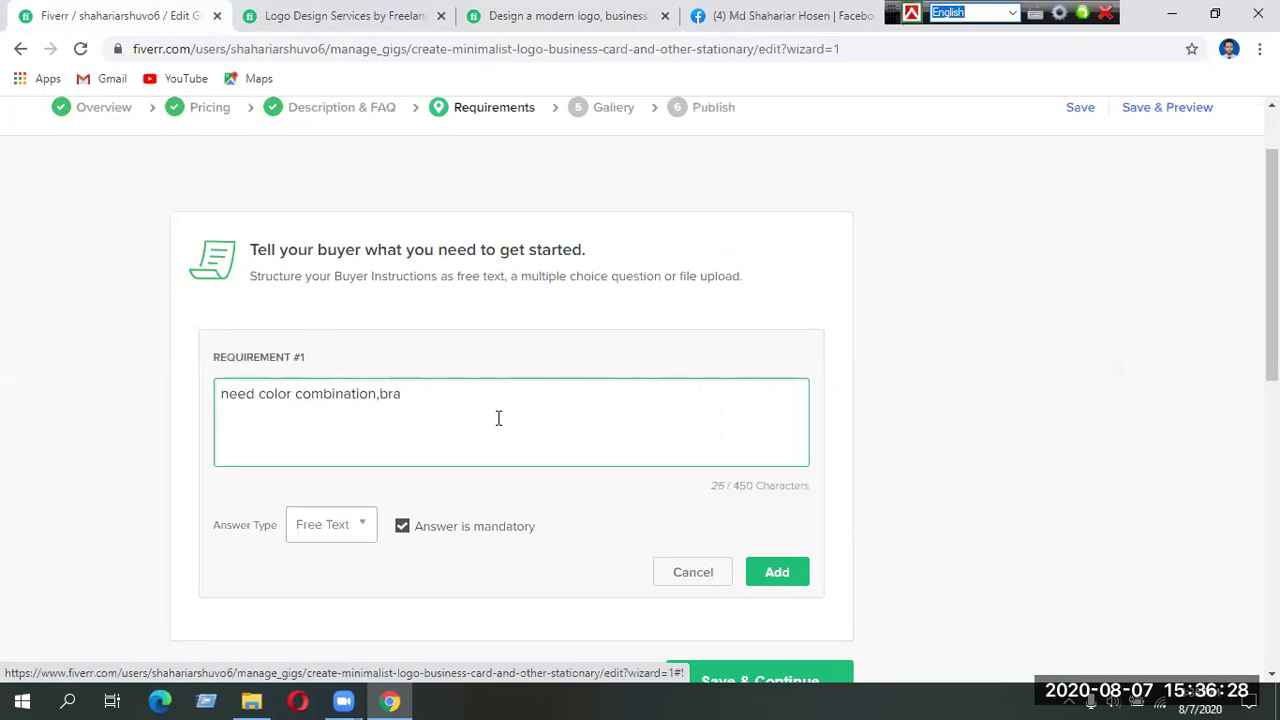
pyautogui.write('d name')
pyautogui.write('.etc')
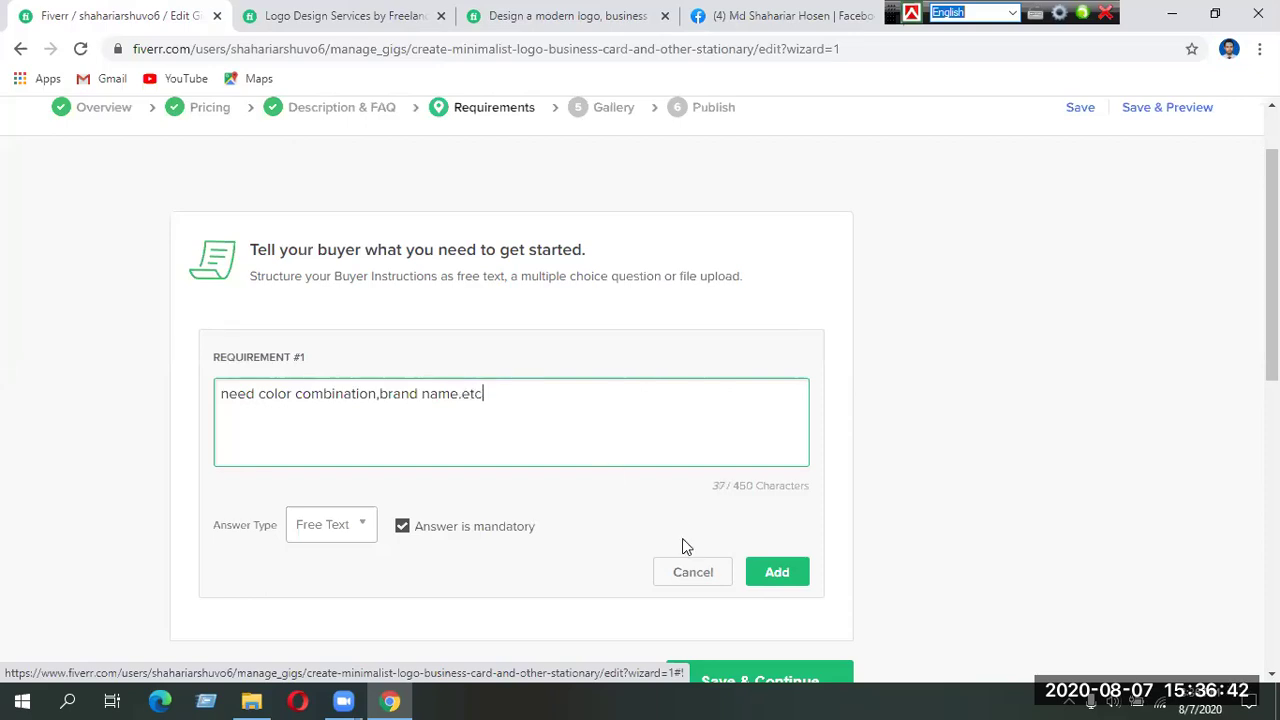
pyautogui.scroll(-1, 614, 557)
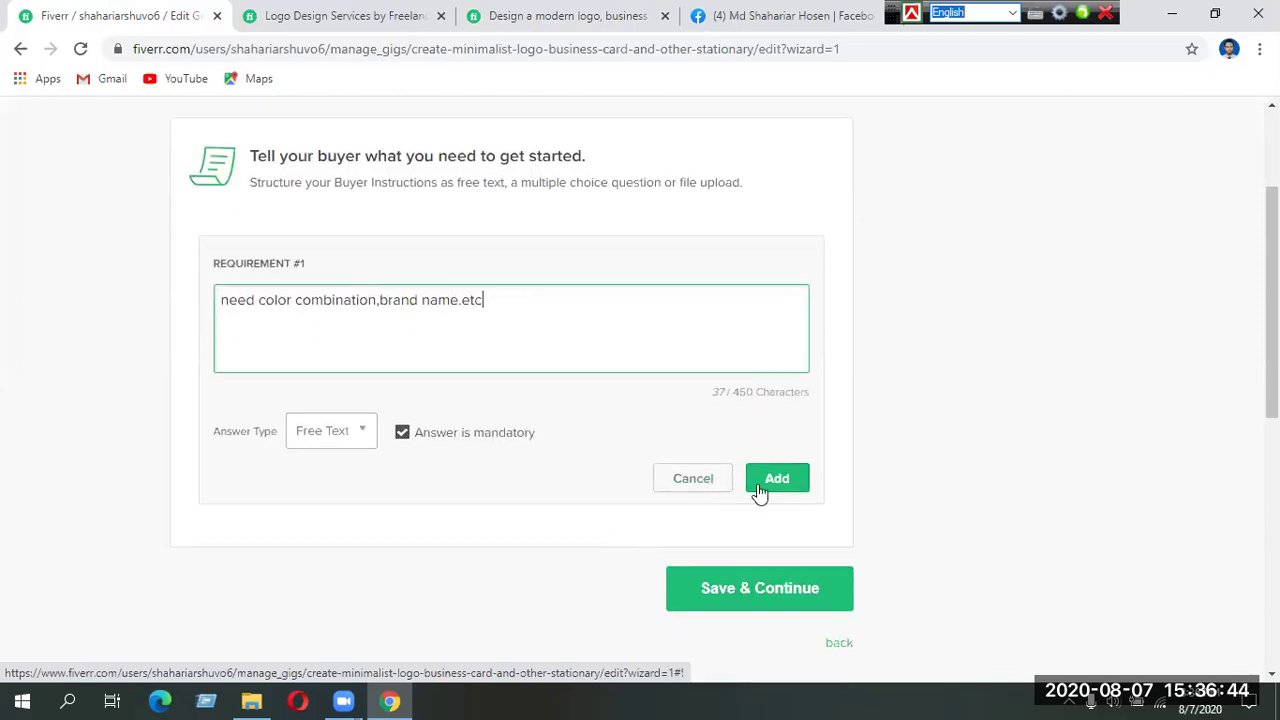
# Keep Free Text as the answer type and add the requirement.
pyautogui.click(755, 586)
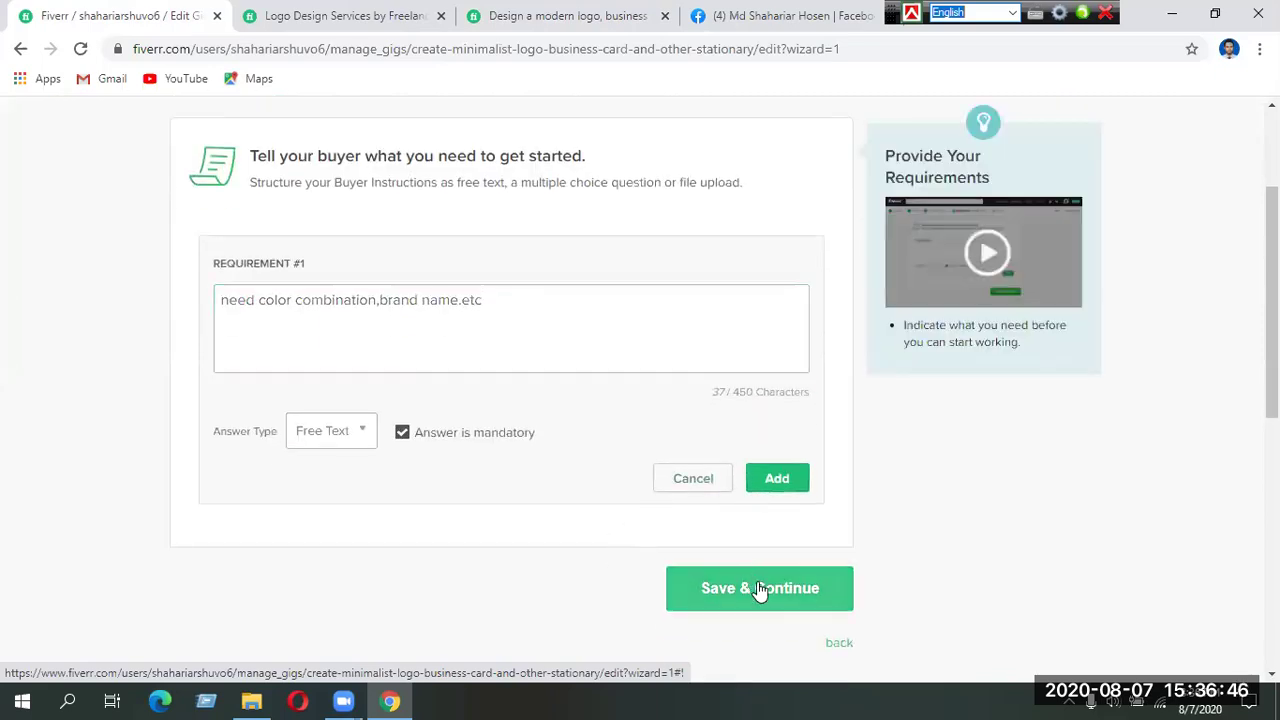
pyautogui.click(362, 414)
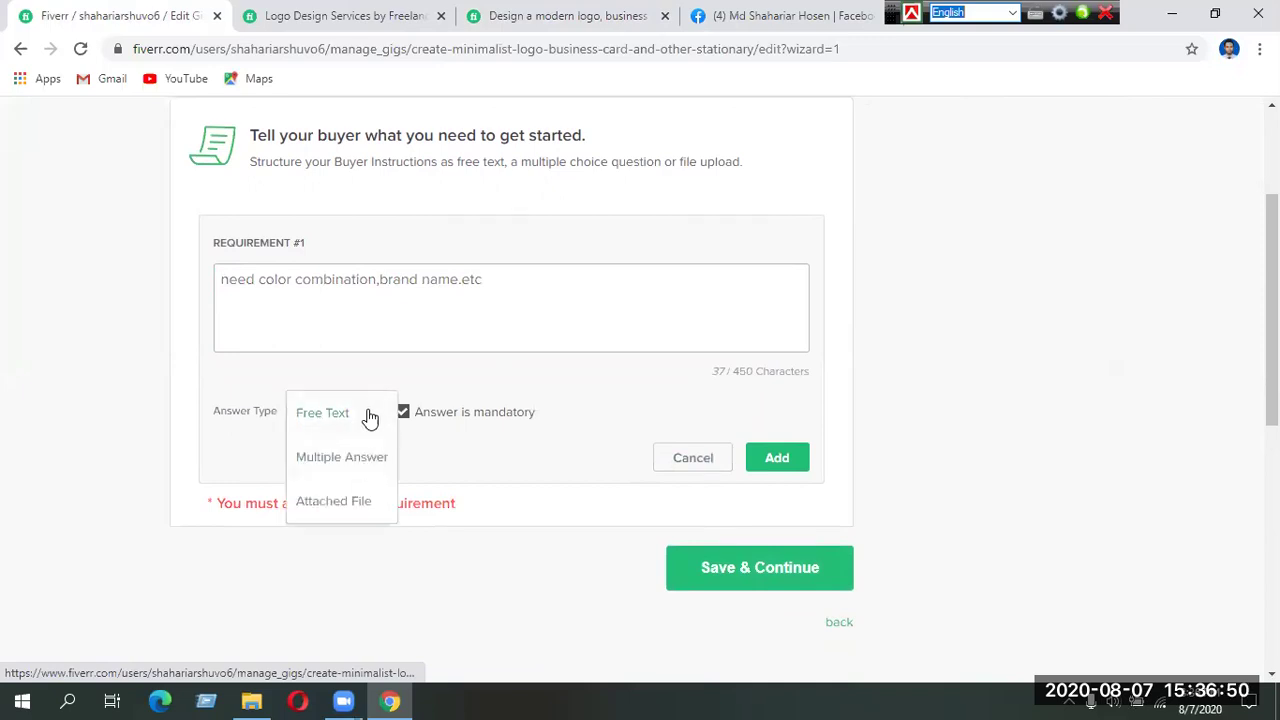
pyautogui.click(478, 457)
pyautogui.click(402, 415)
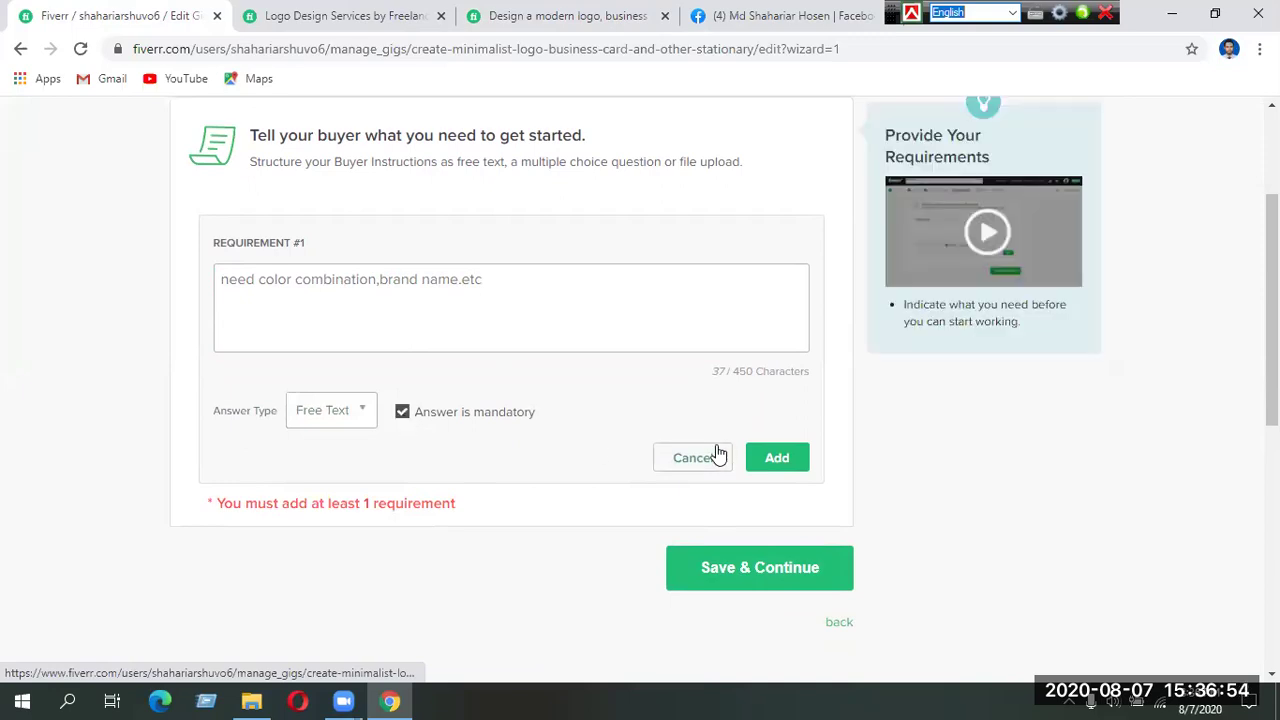
pyautogui.click(771, 464)
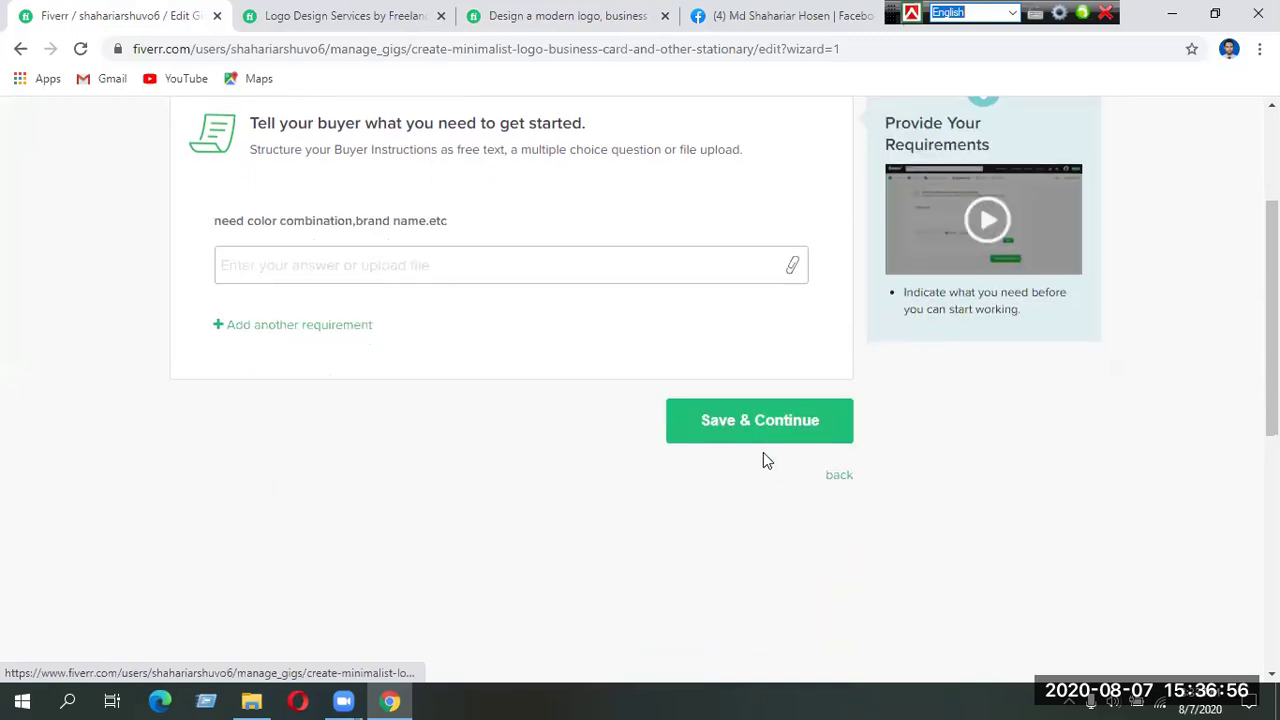
# Save the Requirements step, then scroll the Gallery page down to the empty Gig Photos slots (0/3).
pyautogui.scroll(3, 523, 410)
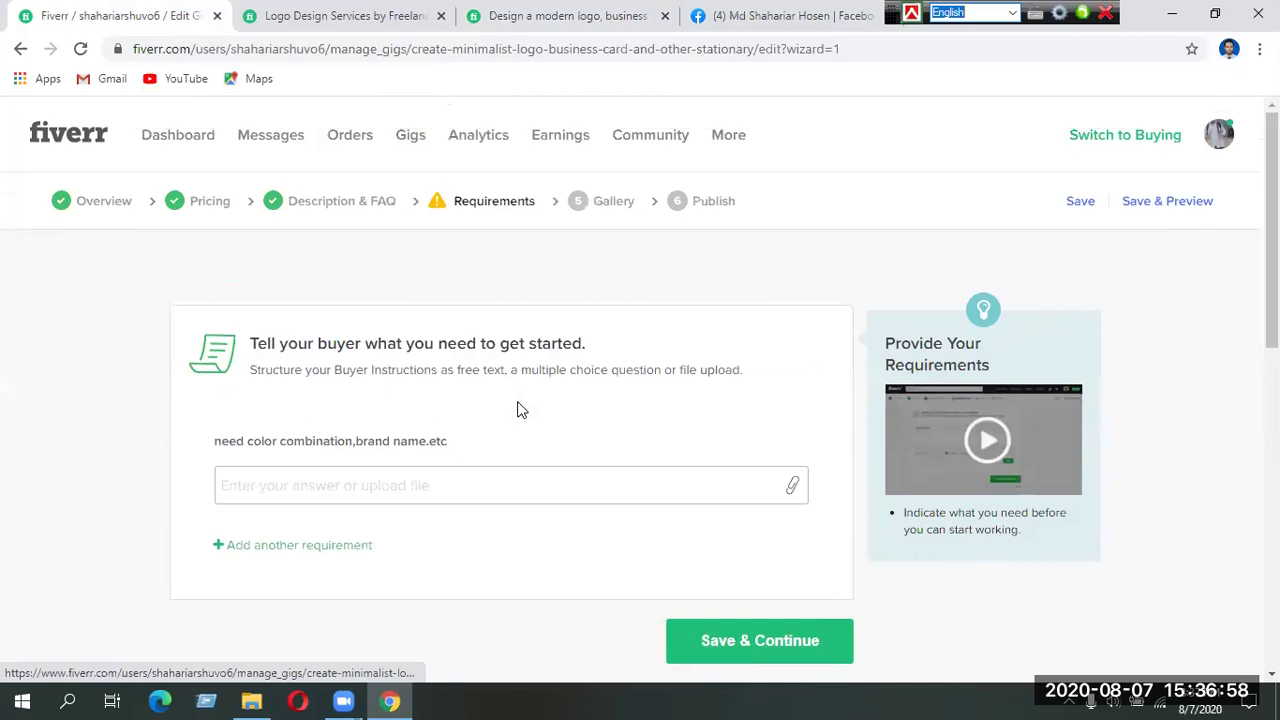
pyautogui.moveTo(277, 491)
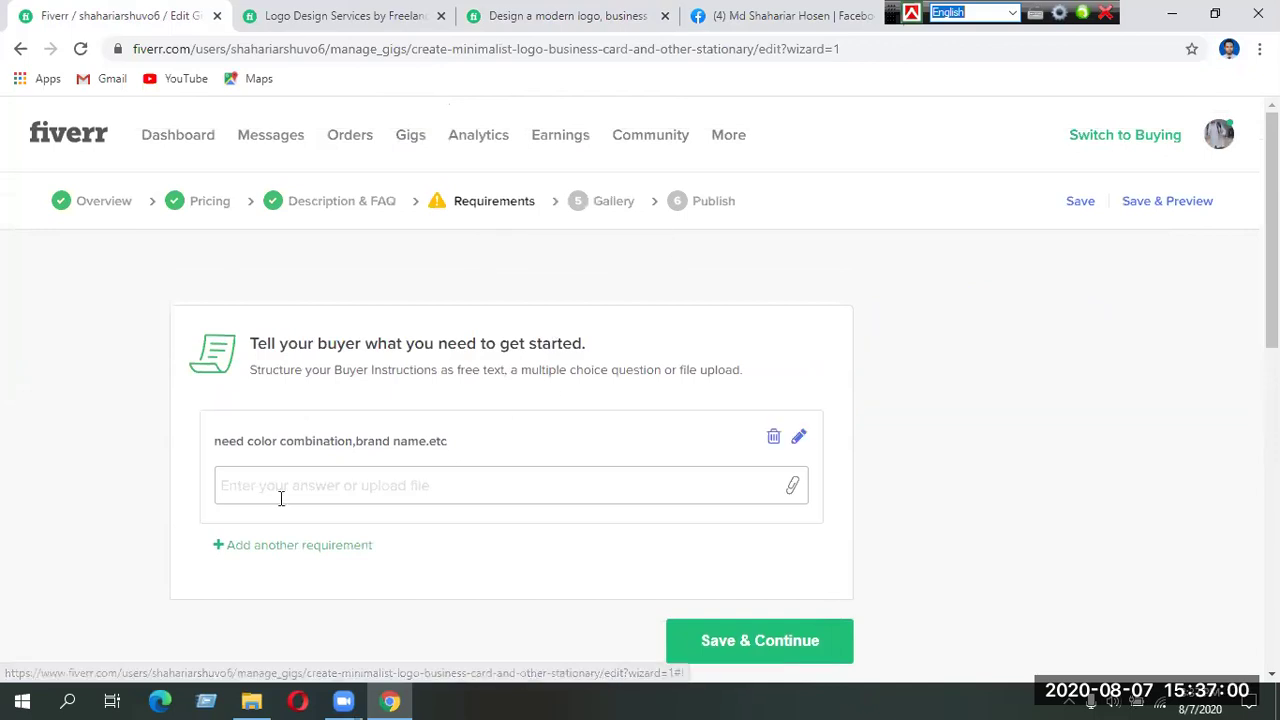
pyautogui.click(757, 642)
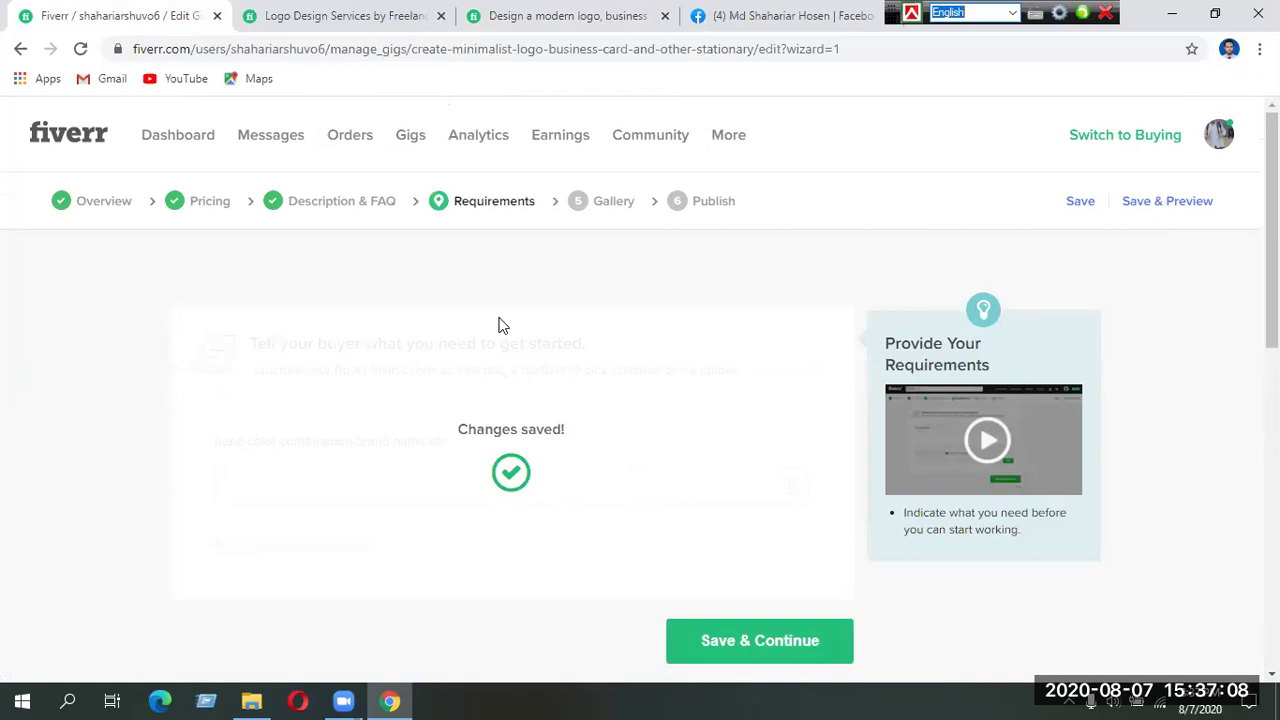
pyautogui.scroll(-3, 566, 318)
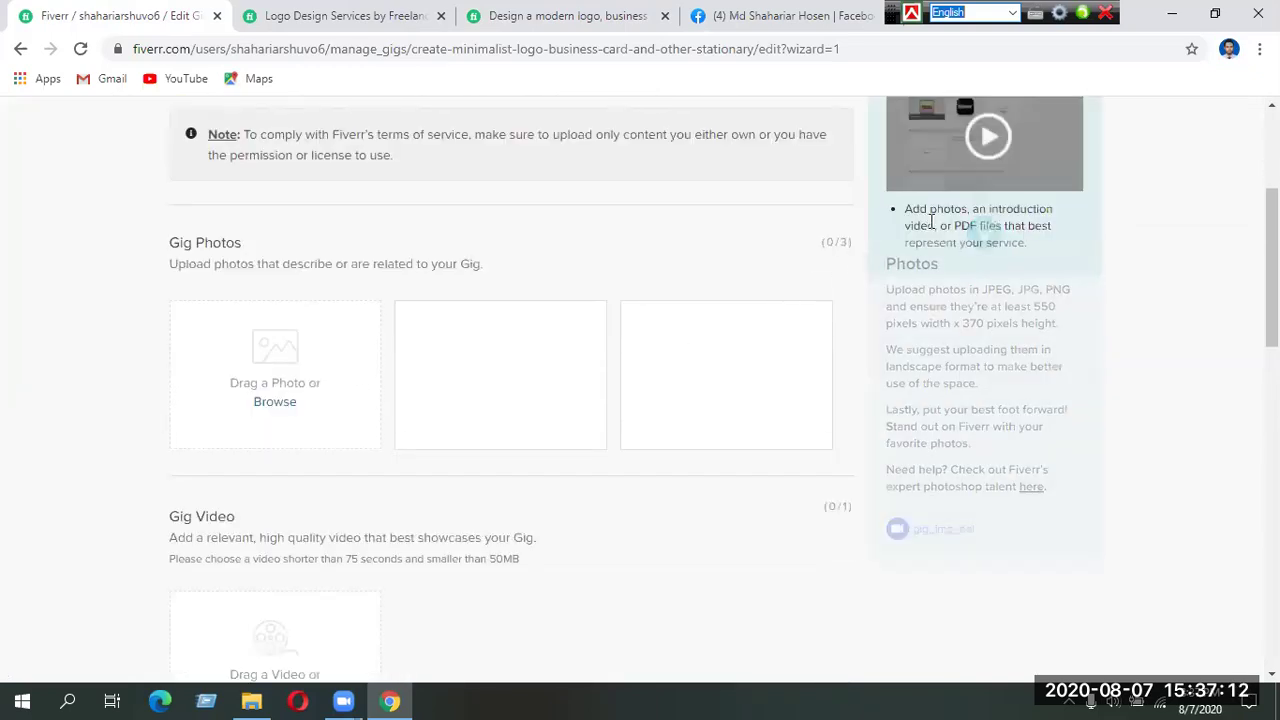
# Start a photo upload from the first Gig Photos slot and look through Personal (D:), my job and New folder.
pyautogui.click(279, 404)
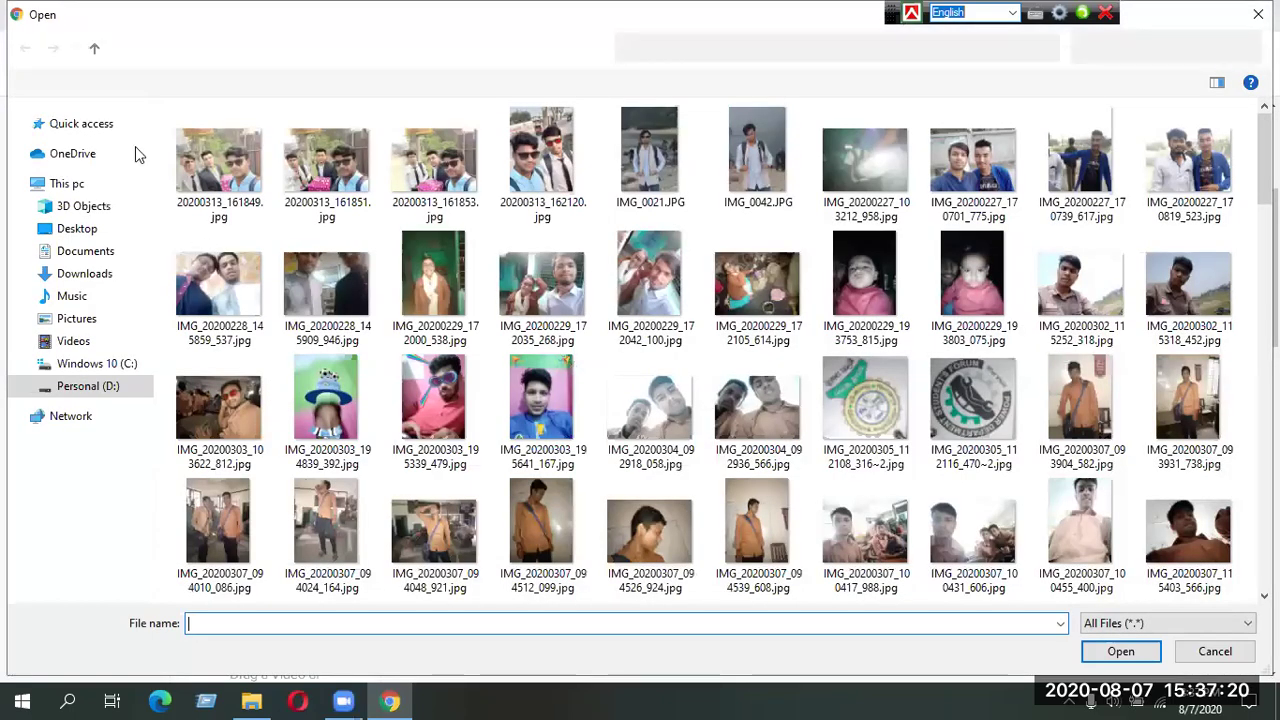
pyautogui.click(89, 387)
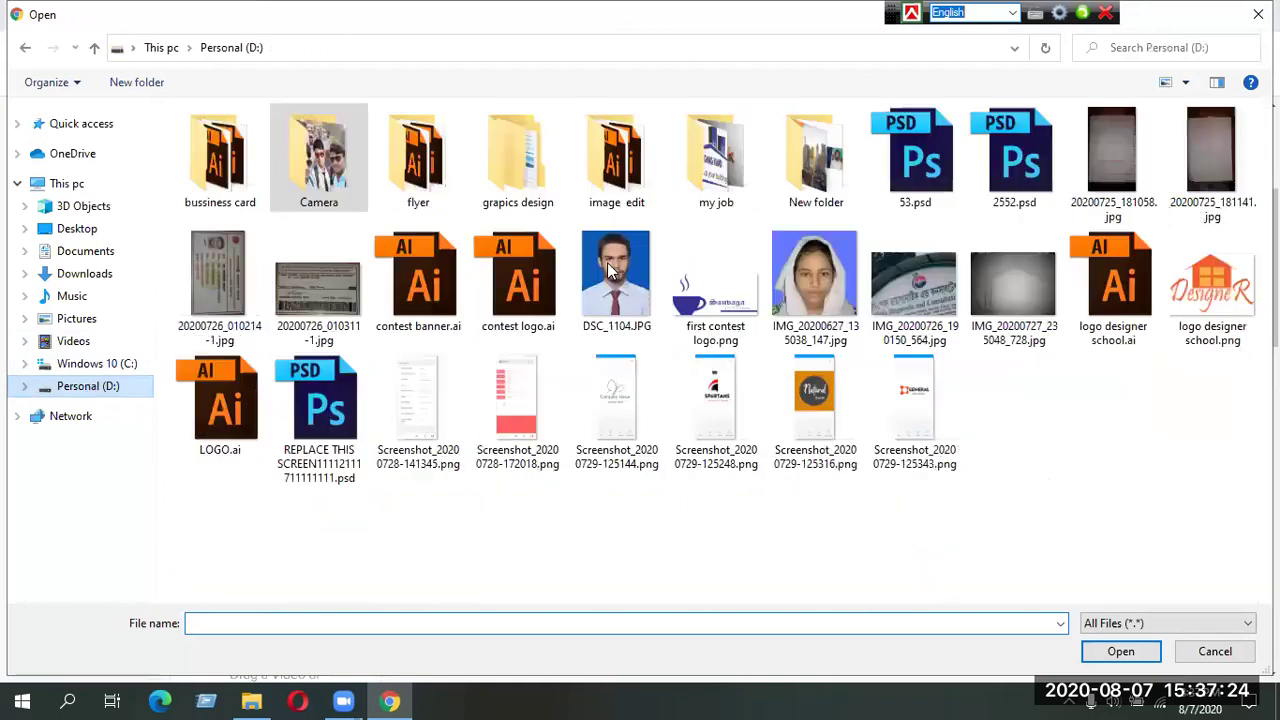
pyautogui.doubleClick(729, 197)
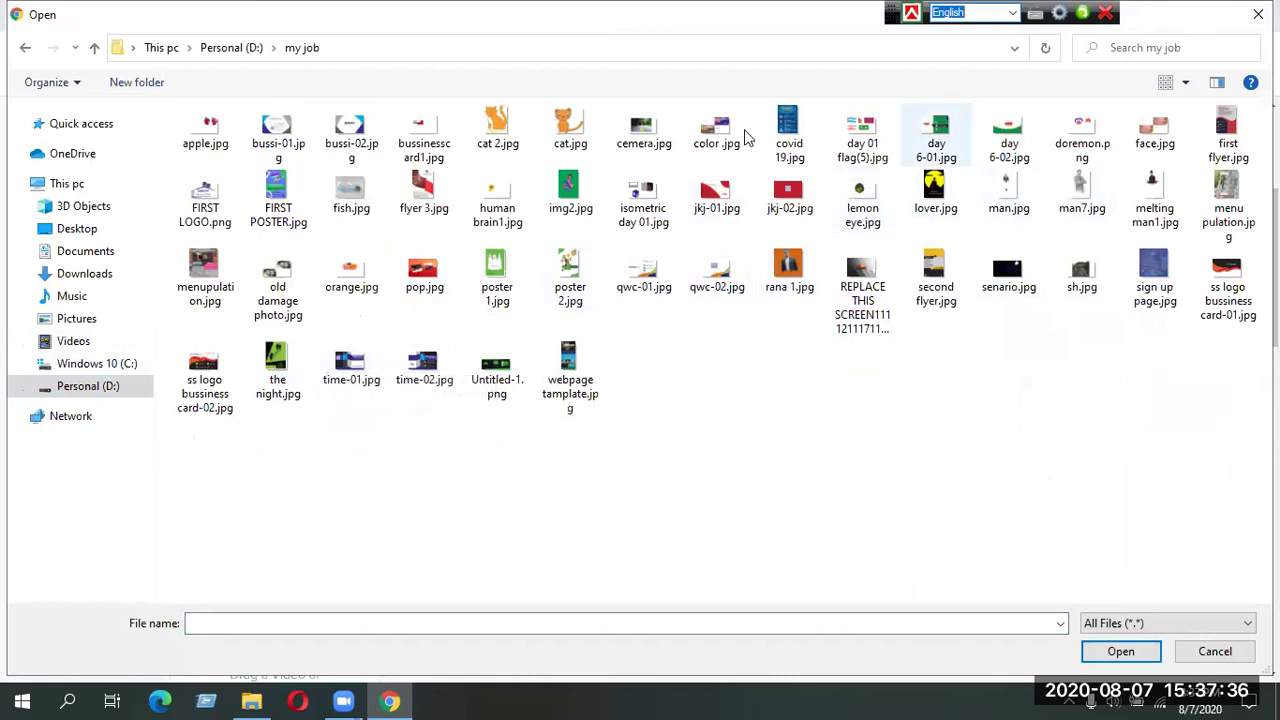
pyautogui.click(26, 49)
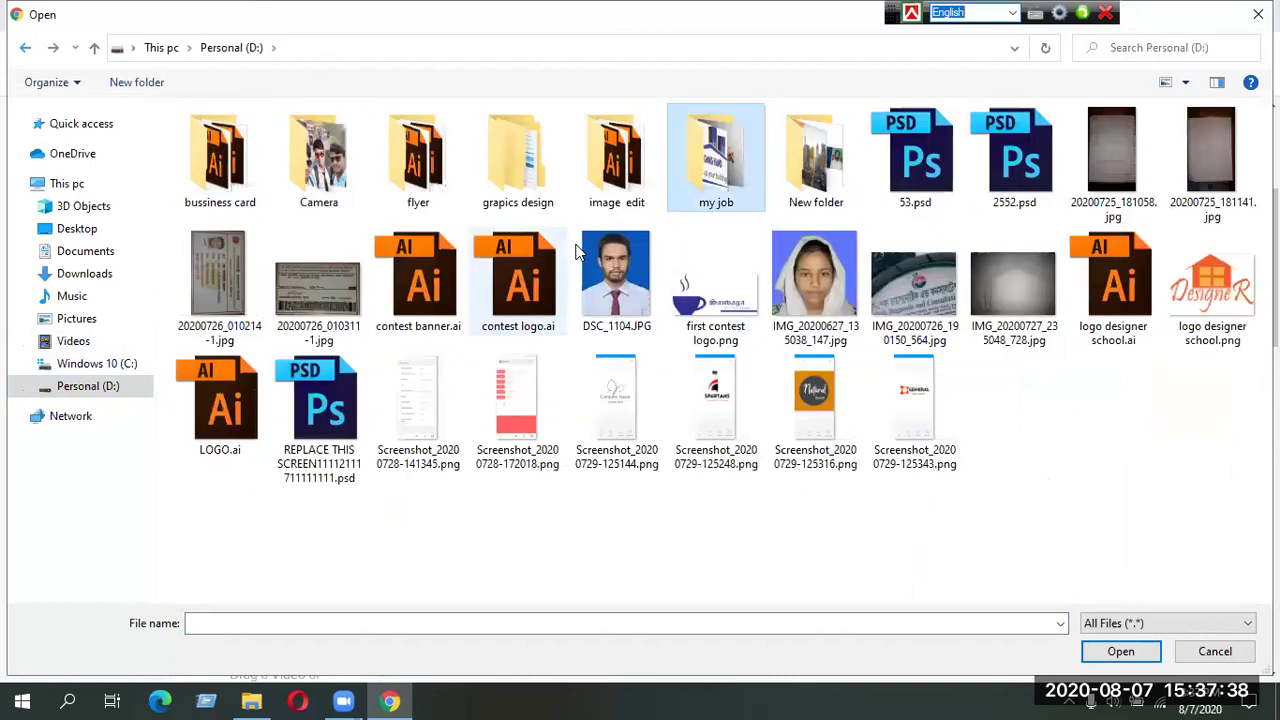
pyautogui.doubleClick(730, 195)
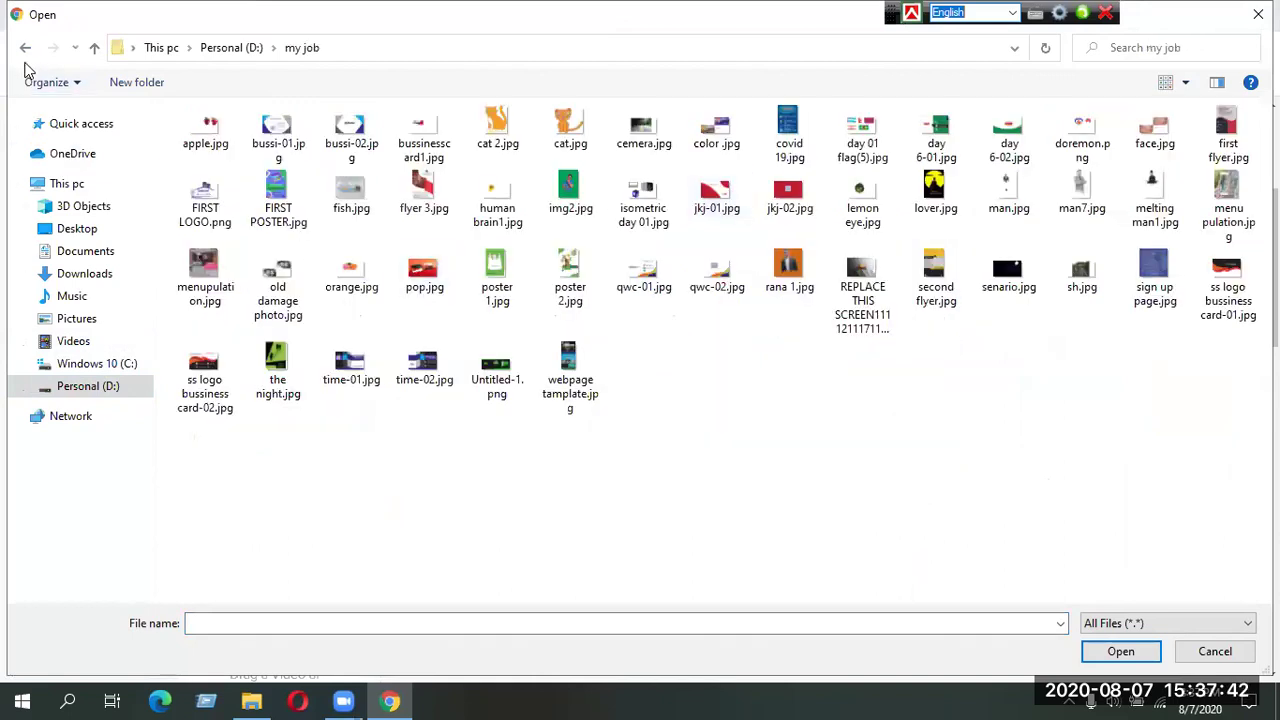
pyautogui.click(25, 47)
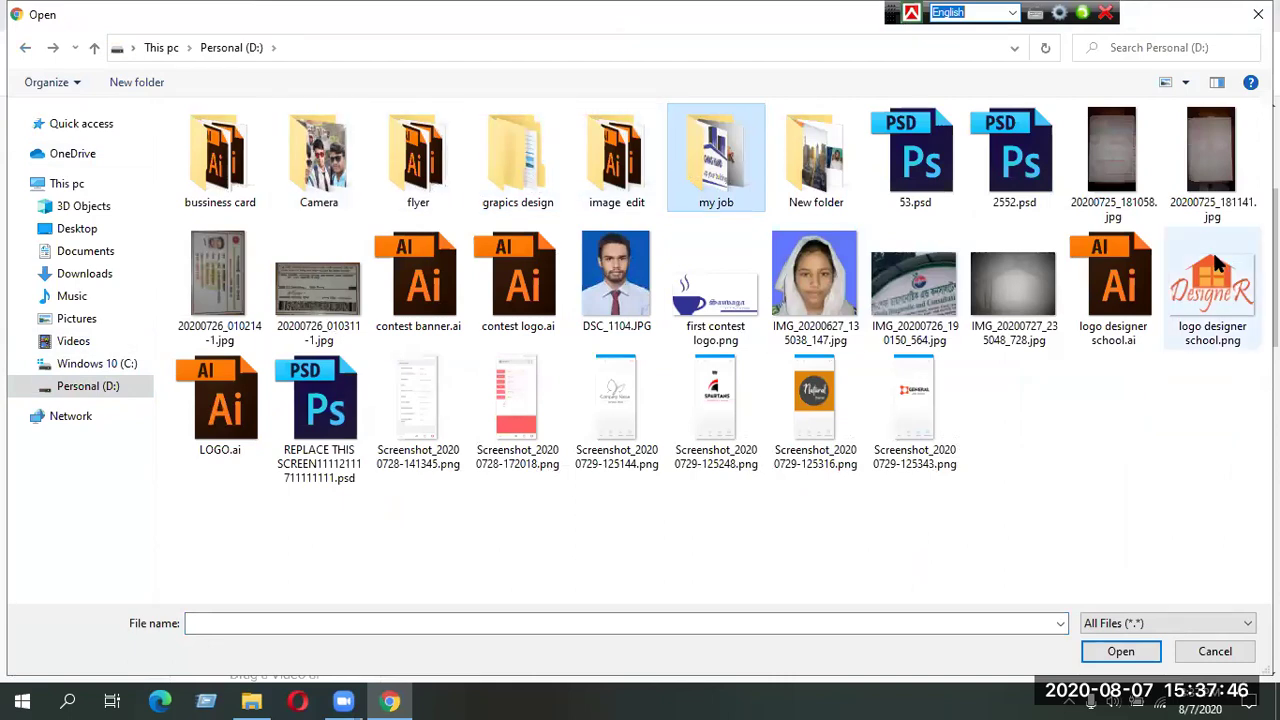
pyautogui.doubleClick(816, 160)
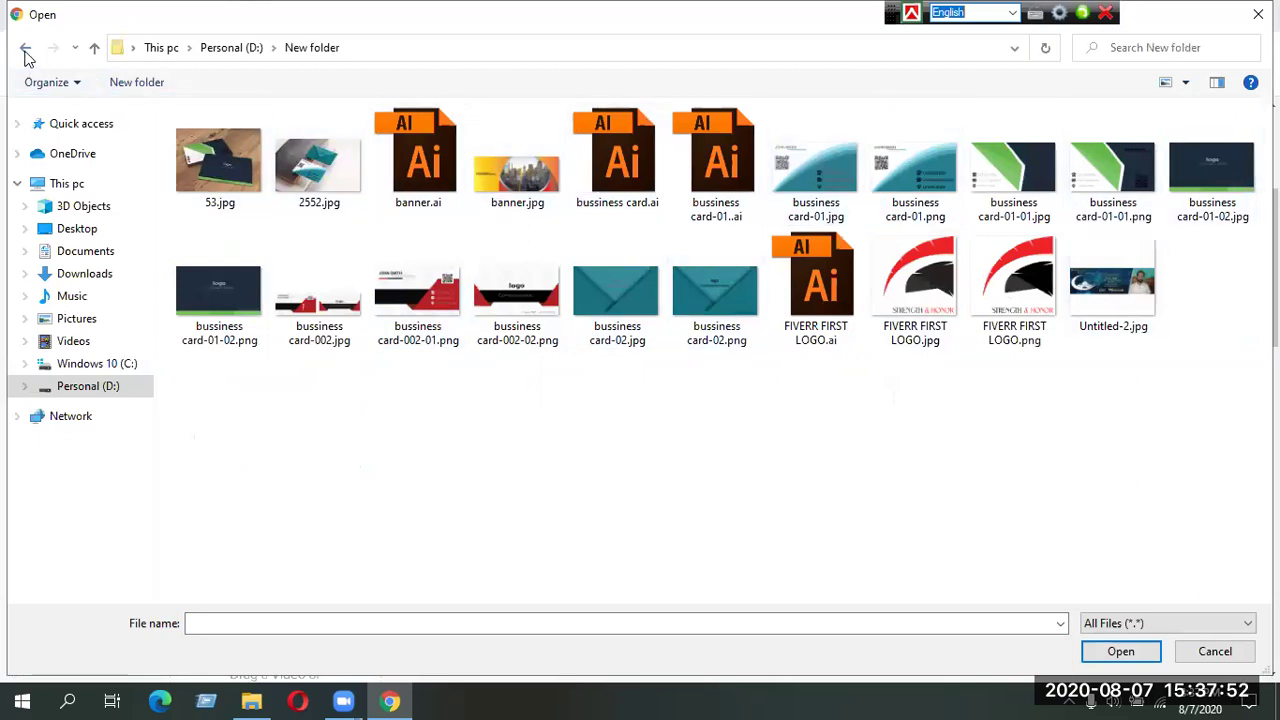
pyautogui.hotkey('alt', 'Left')
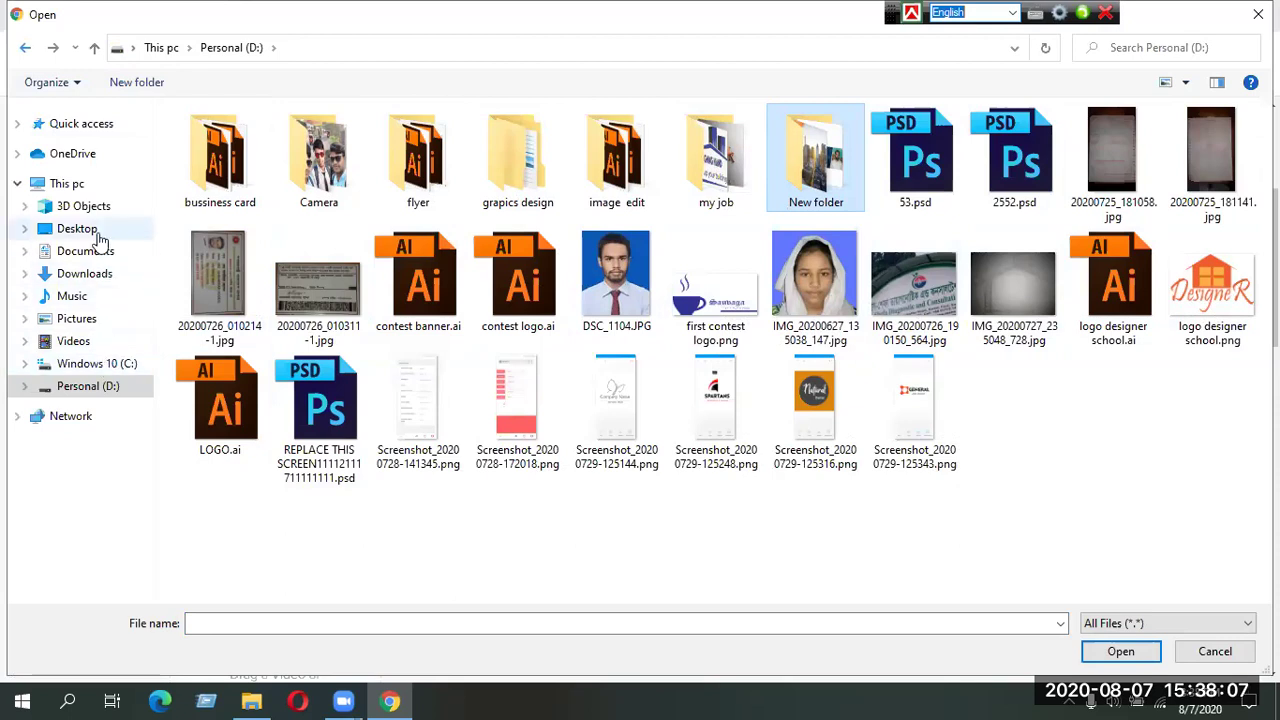
# Check the Downloads folder with its view switched to Large icons.
pyautogui.click(112, 272)
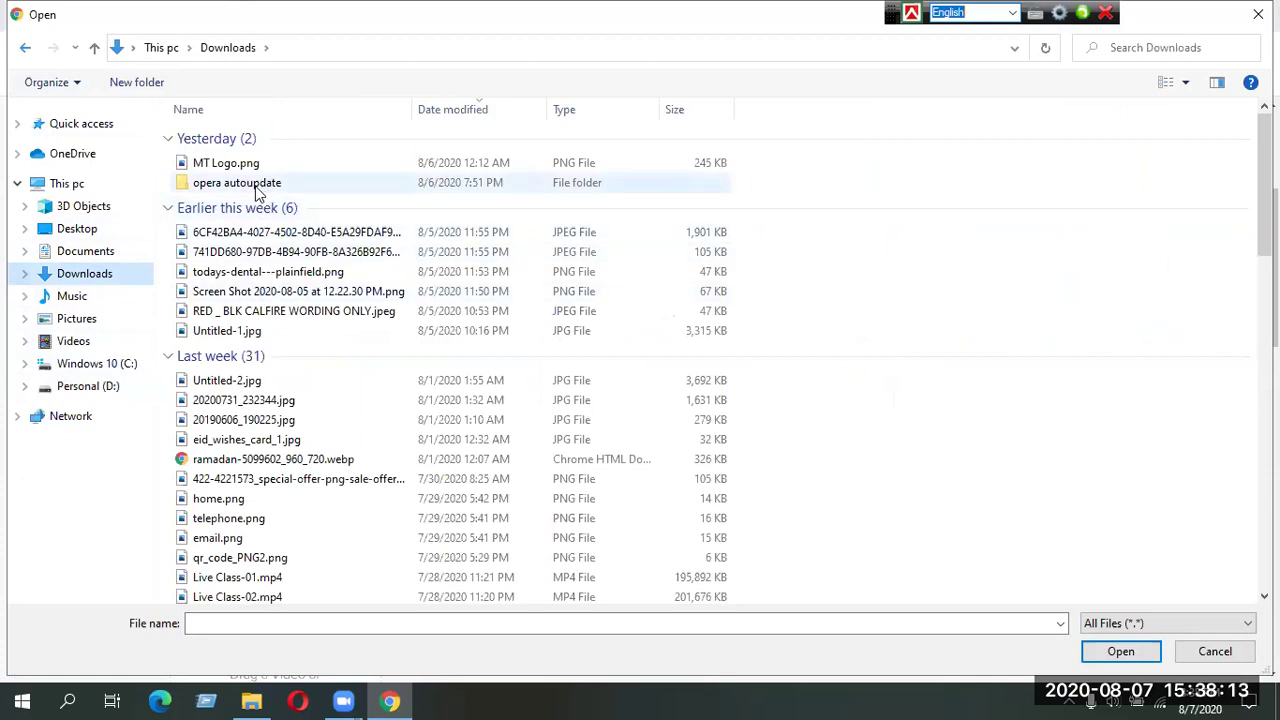
pyautogui.click(913, 200)
pyautogui.rightClick(913, 200)
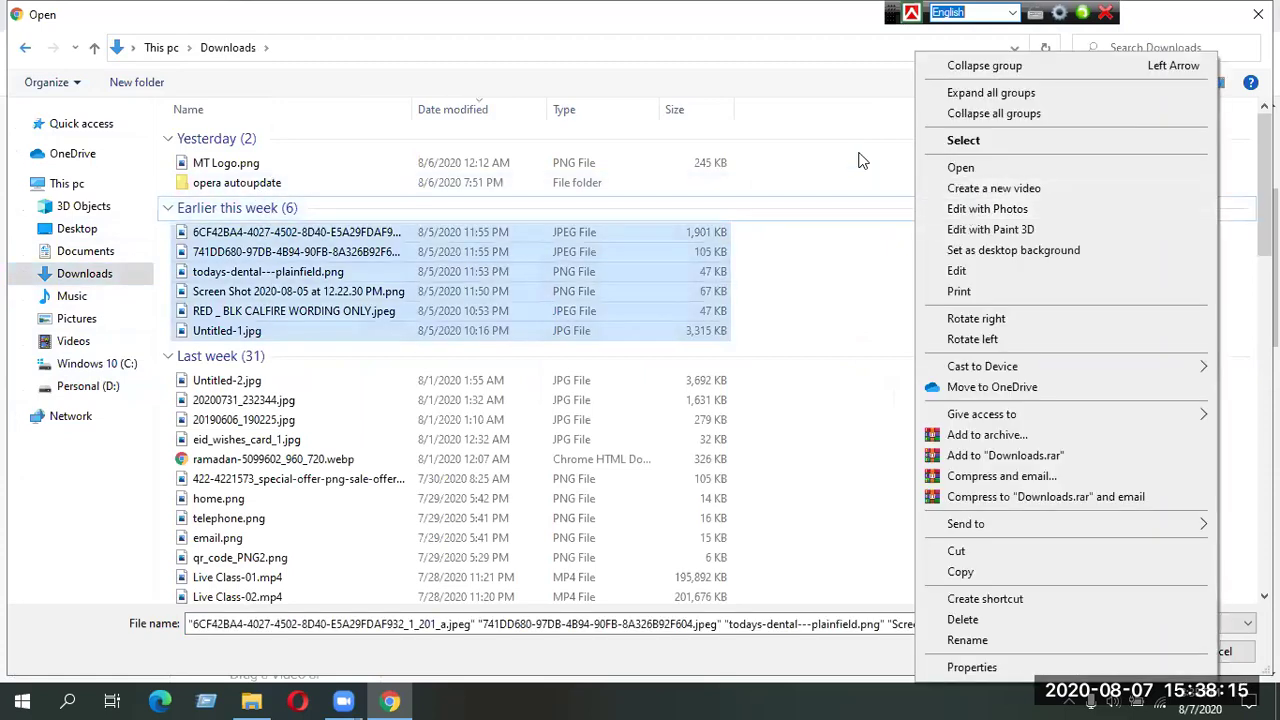
pyautogui.click(862, 161)
pyautogui.rightClick(897, 164)
pyautogui.moveTo(1000, 171)
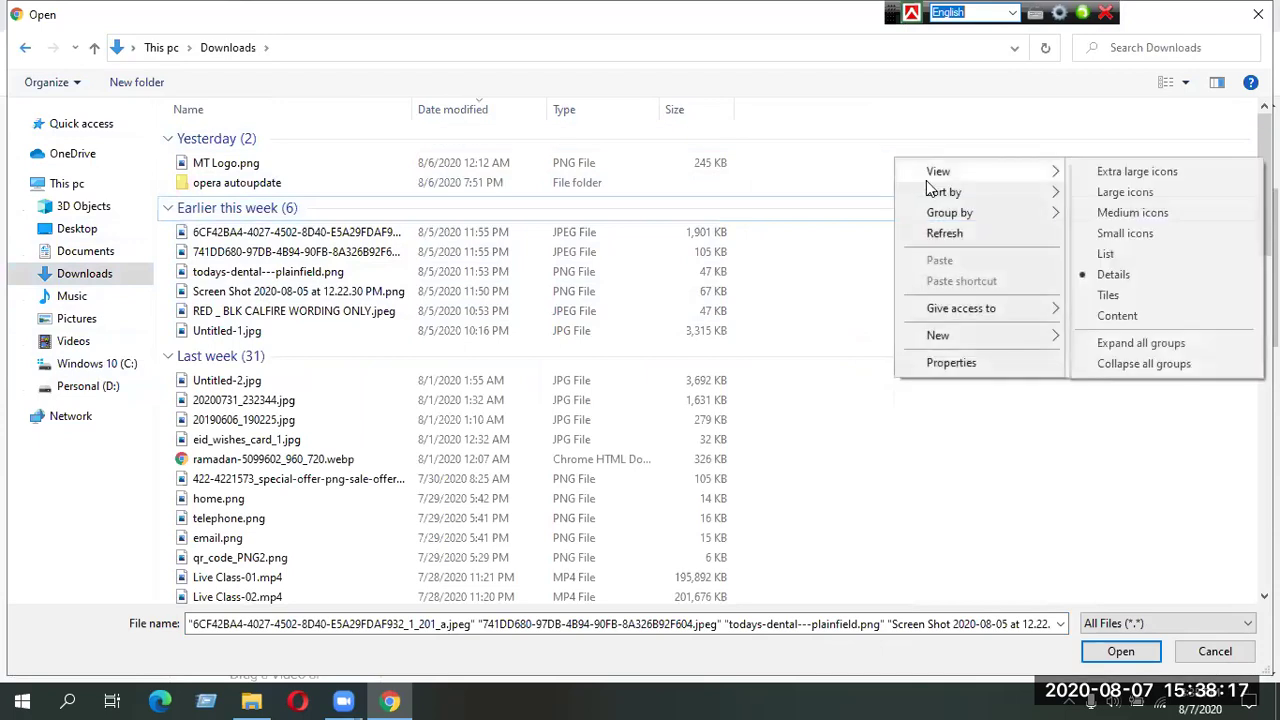
pyautogui.click(1124, 192)
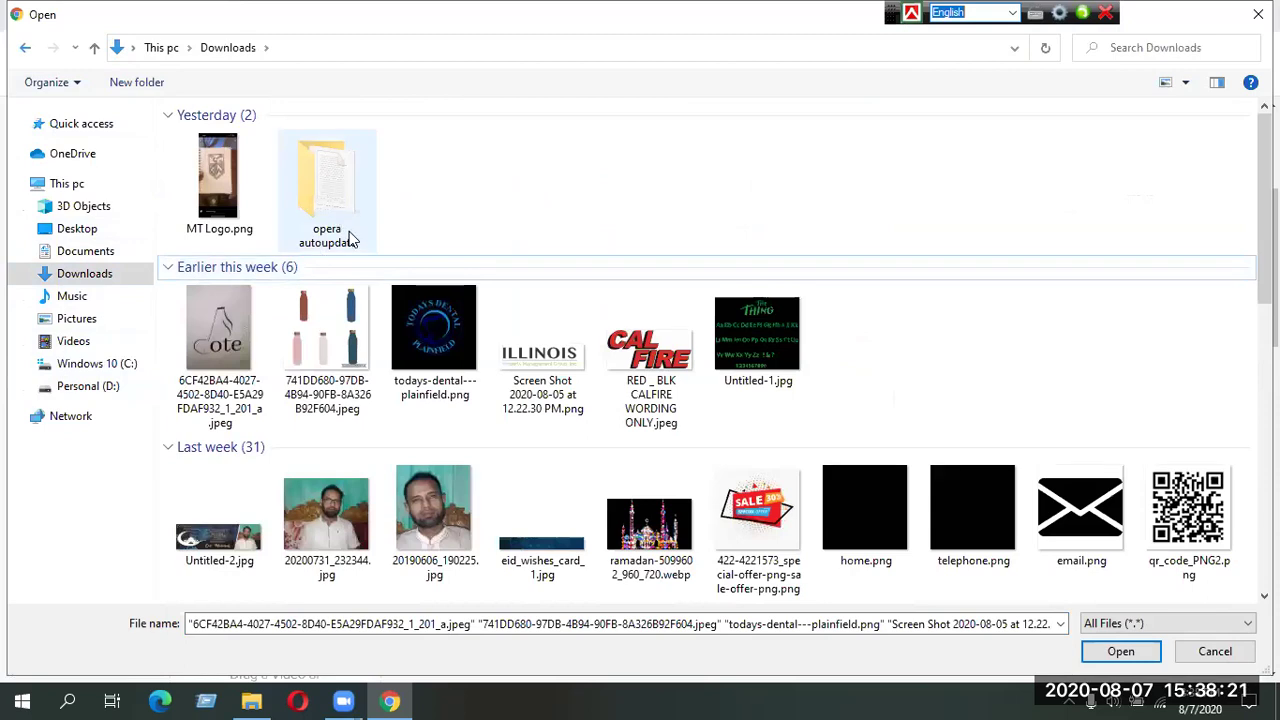
pyautogui.scroll(-3, 520, 305)
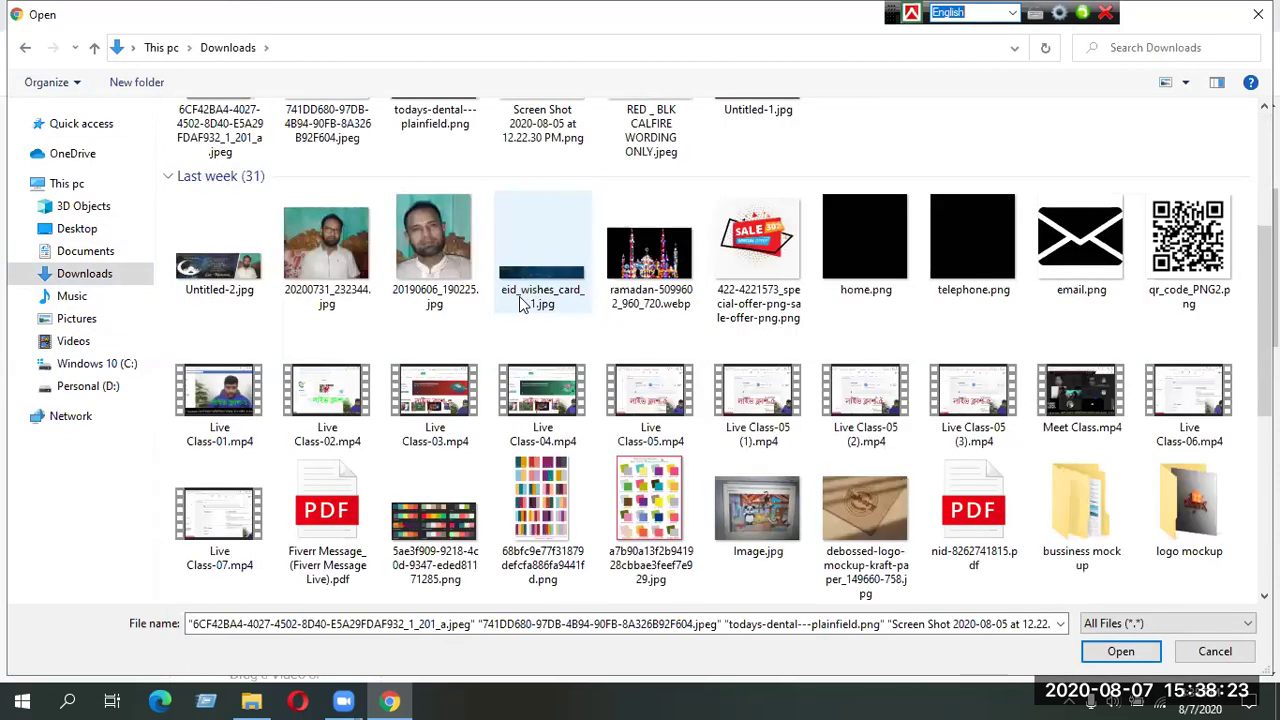
pyautogui.scroll(3, 519, 300)
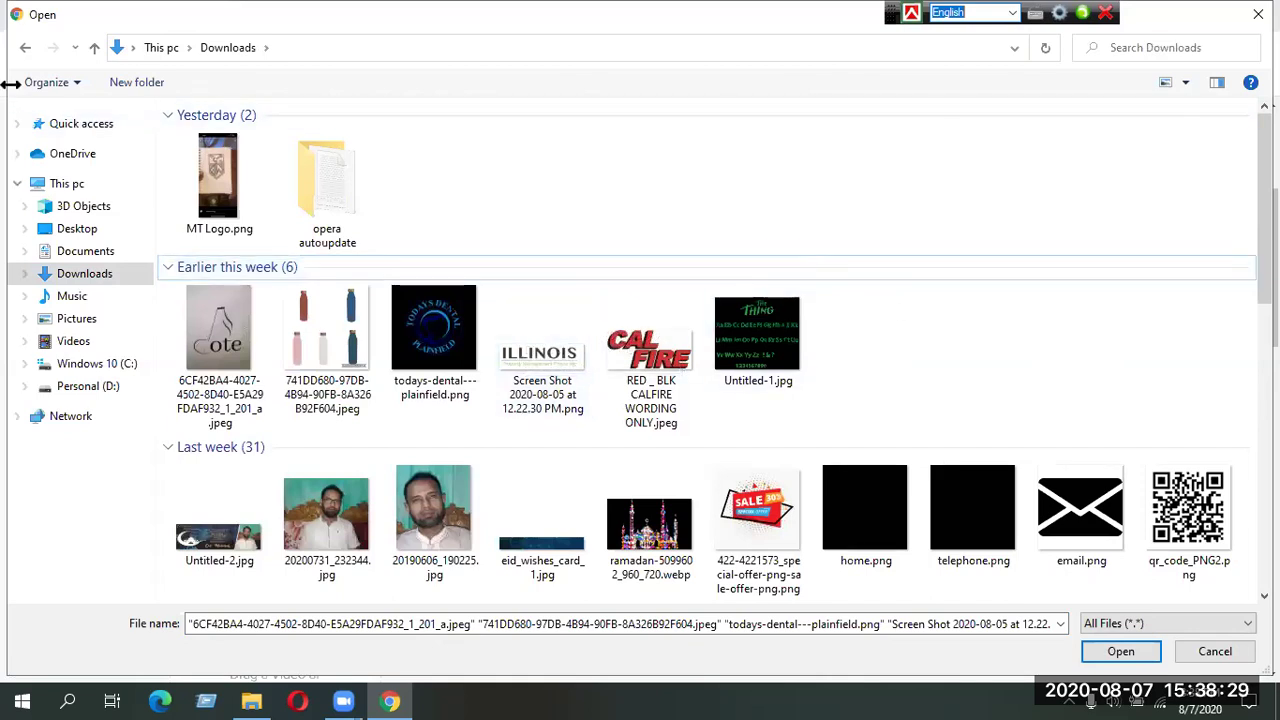
# Return to Personal (D:), open my job and upload FIRST LOGO.png.
pyautogui.click(25, 55)
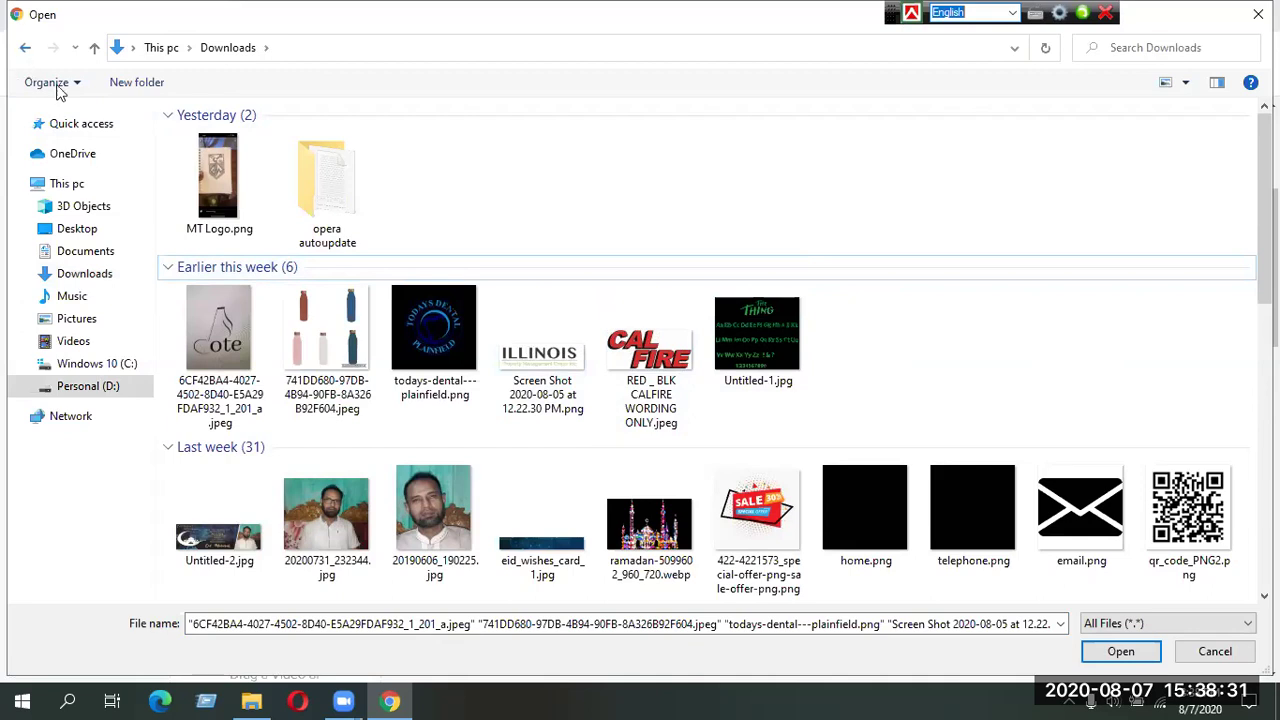
pyautogui.doubleClick(735, 198)
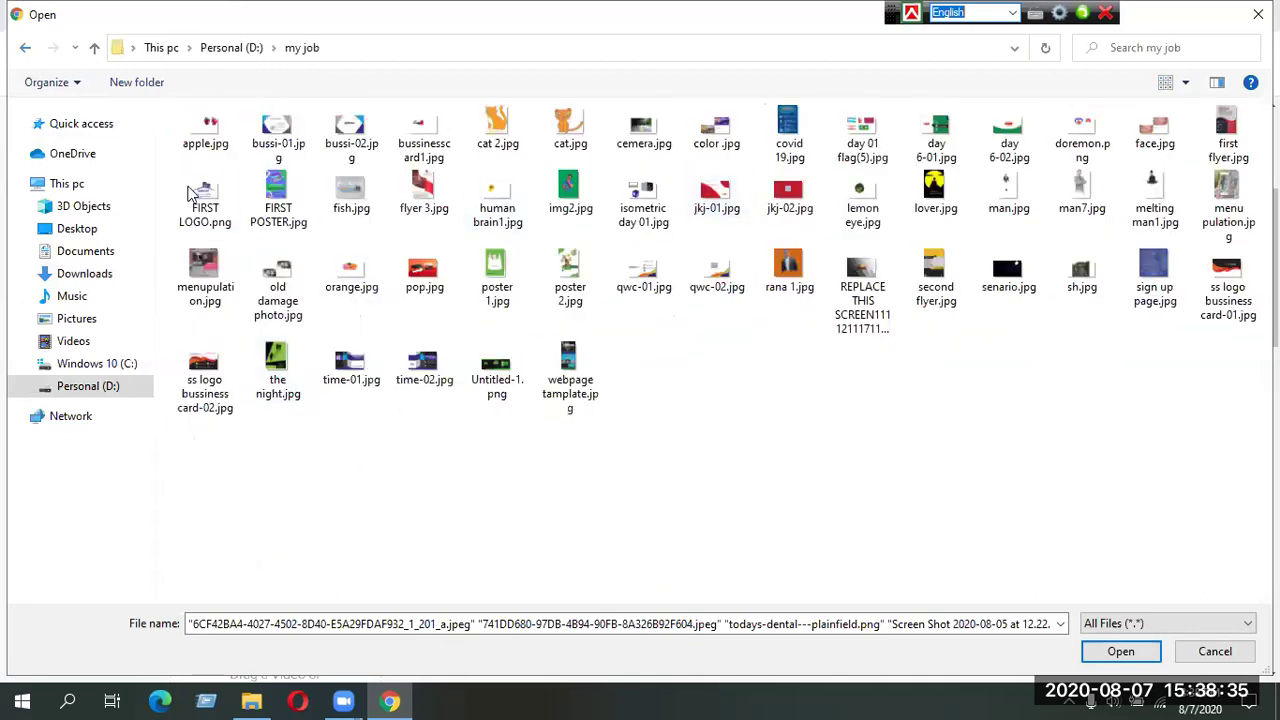
pyautogui.doubleClick(208, 198)
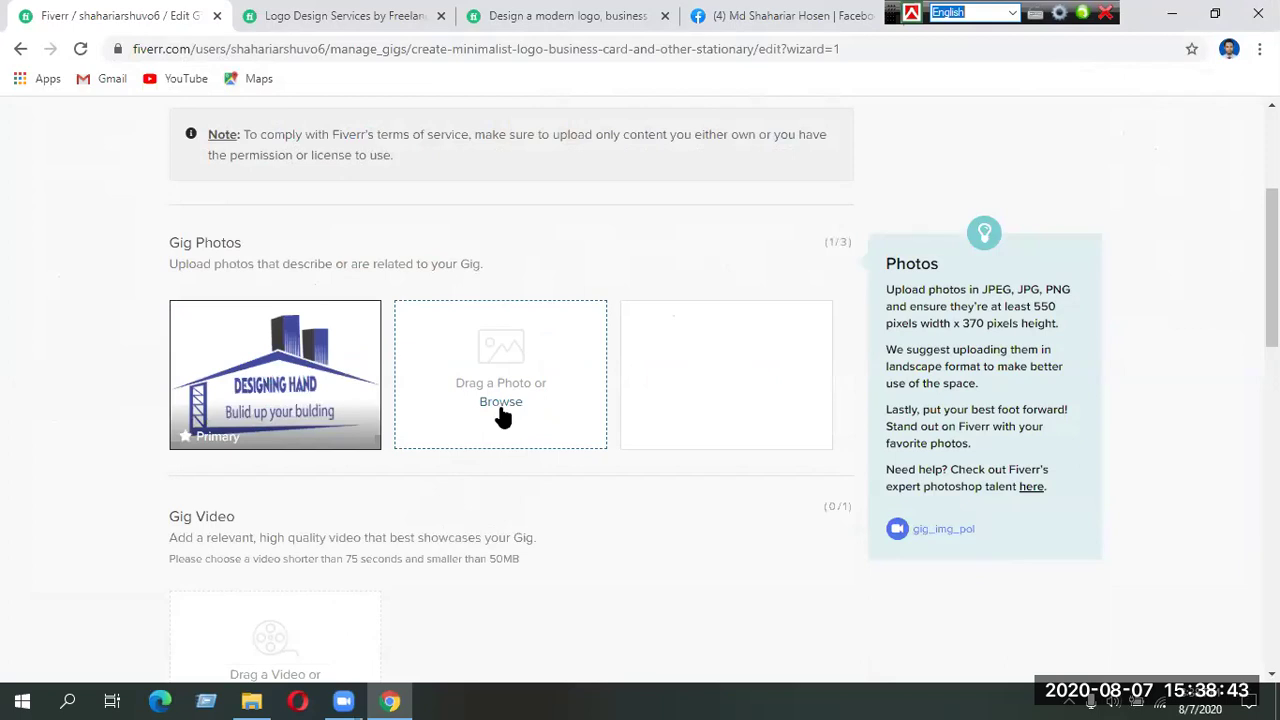
pyautogui.scroll(-1, 431, 449)
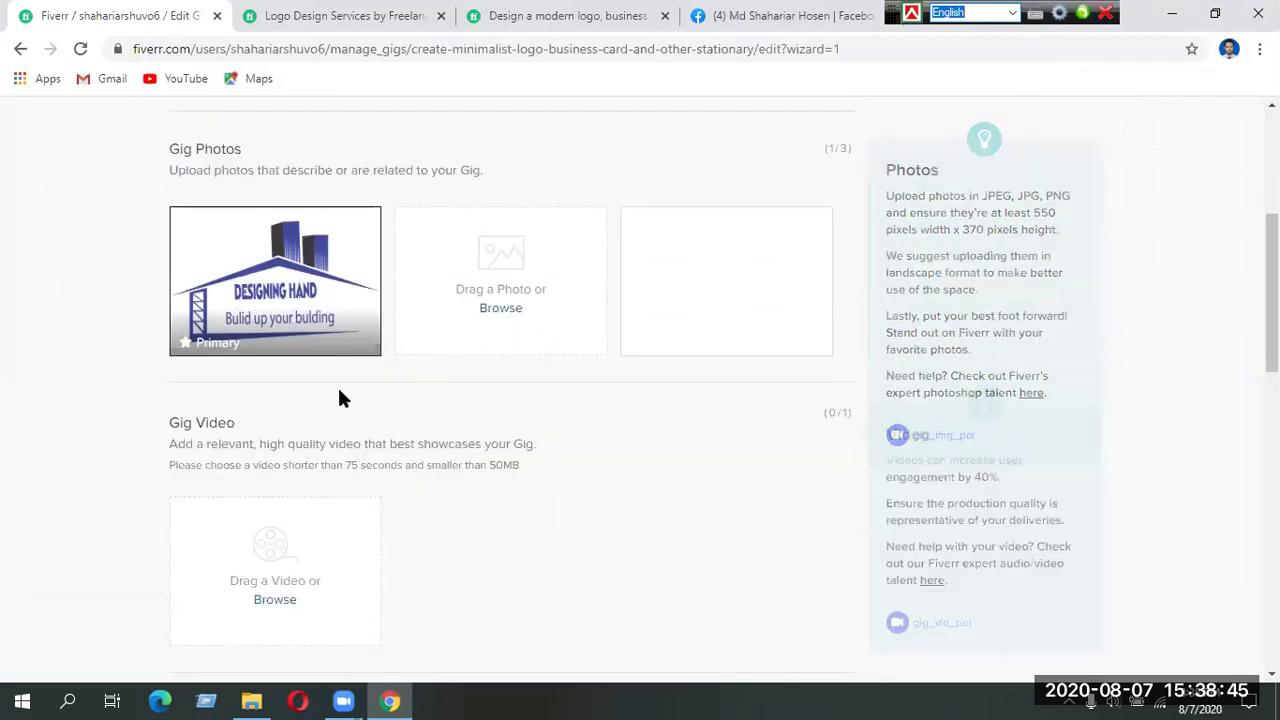
pyautogui.scroll(-1, 339, 398)
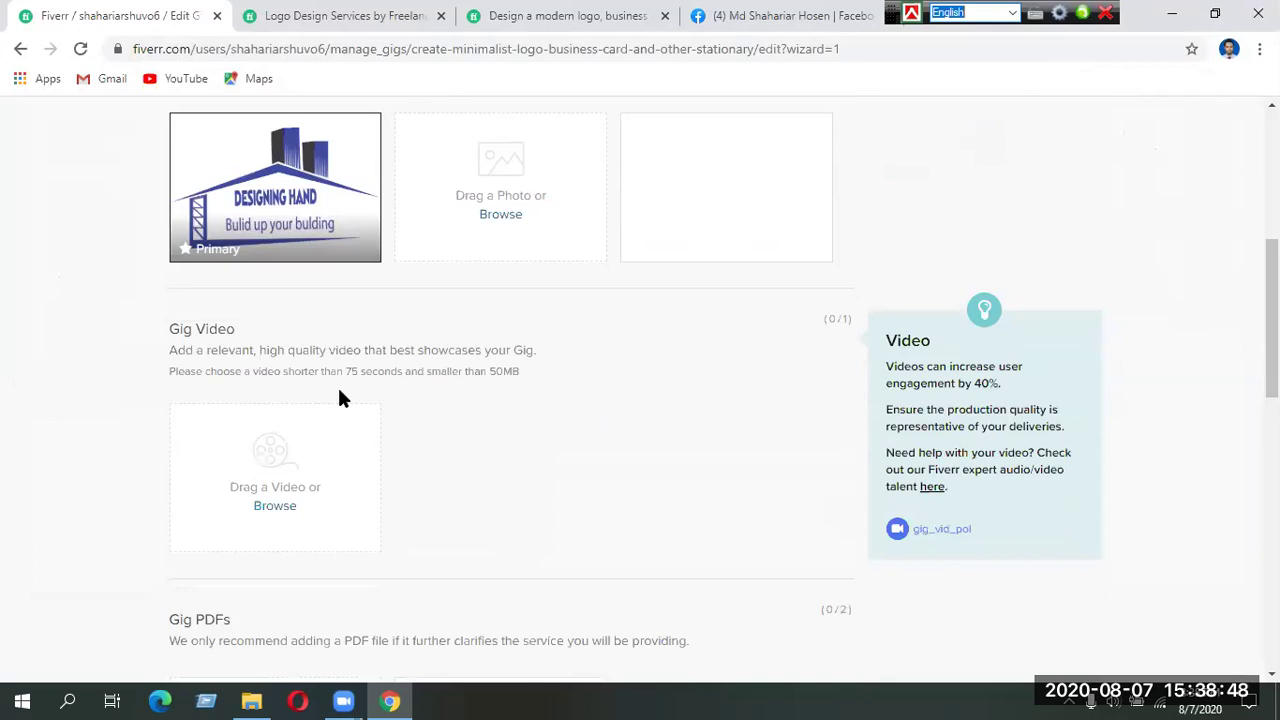
pyautogui.scroll(2, 339, 398)
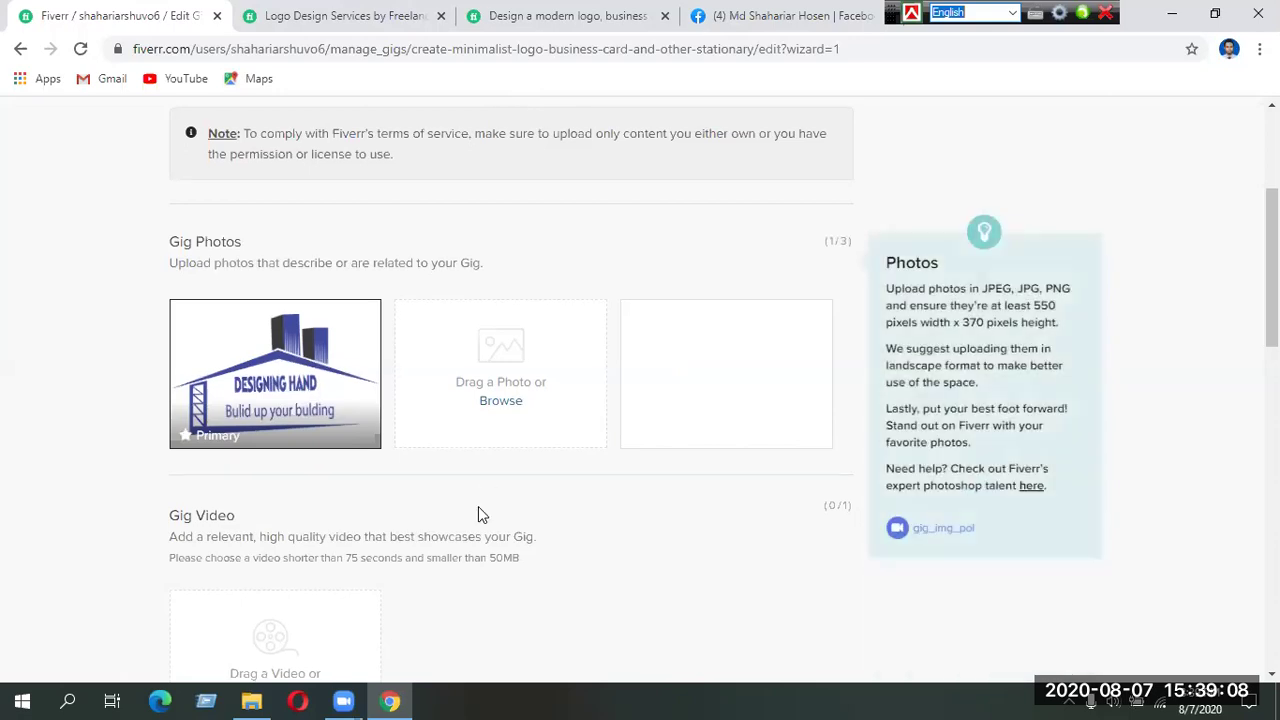
pyautogui.scroll(-2, 478, 506)
pyautogui.scroll(-1, 292, 502)
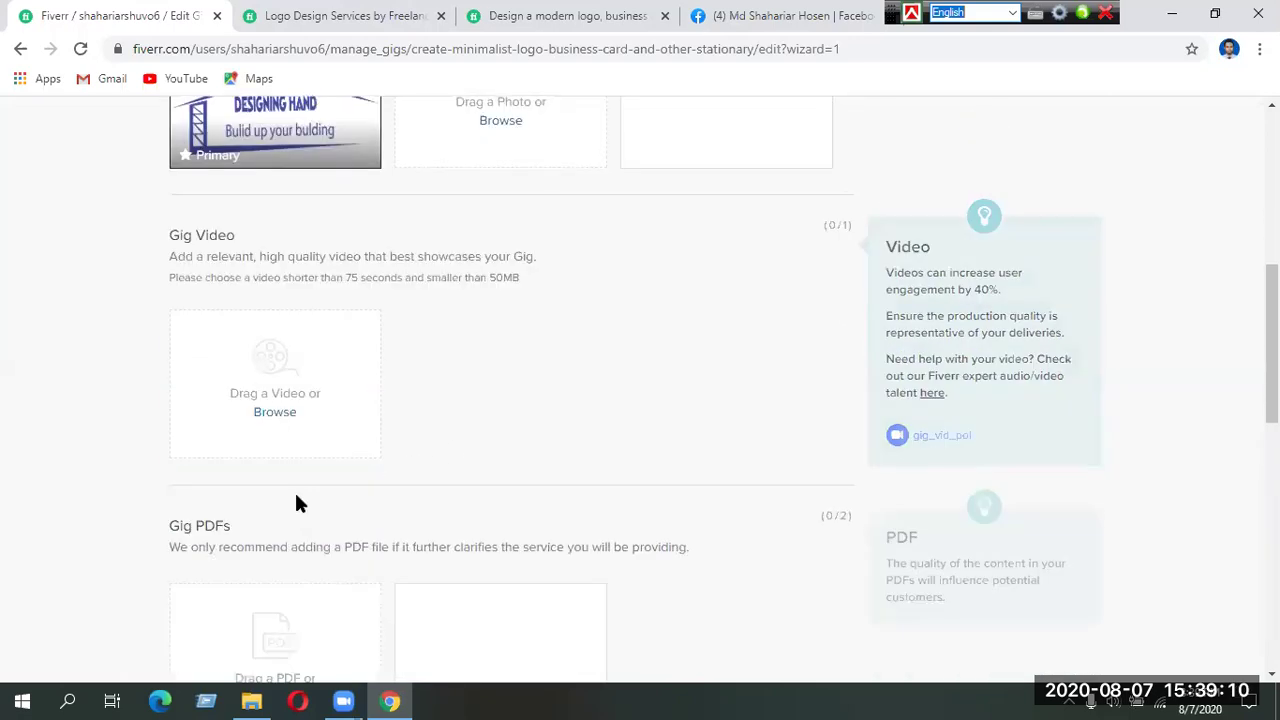
pyautogui.scroll(-1, 370, 442)
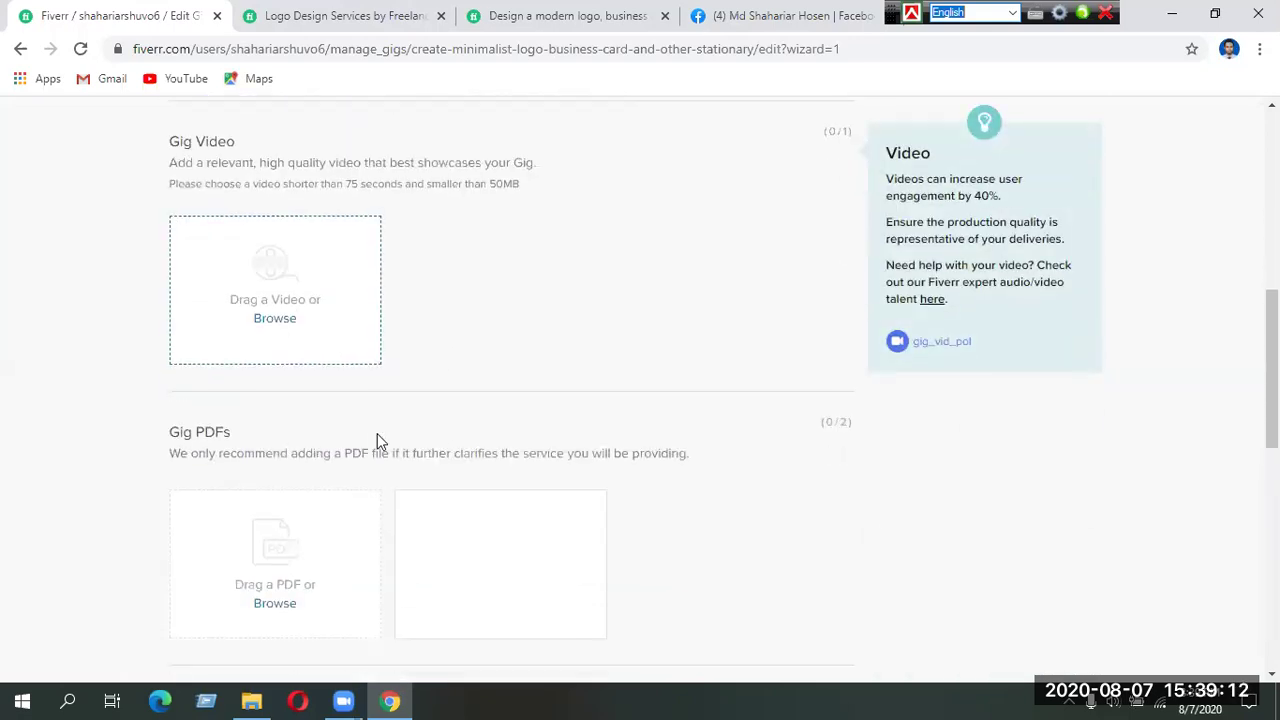
pyautogui.scroll(2, 505, 400)
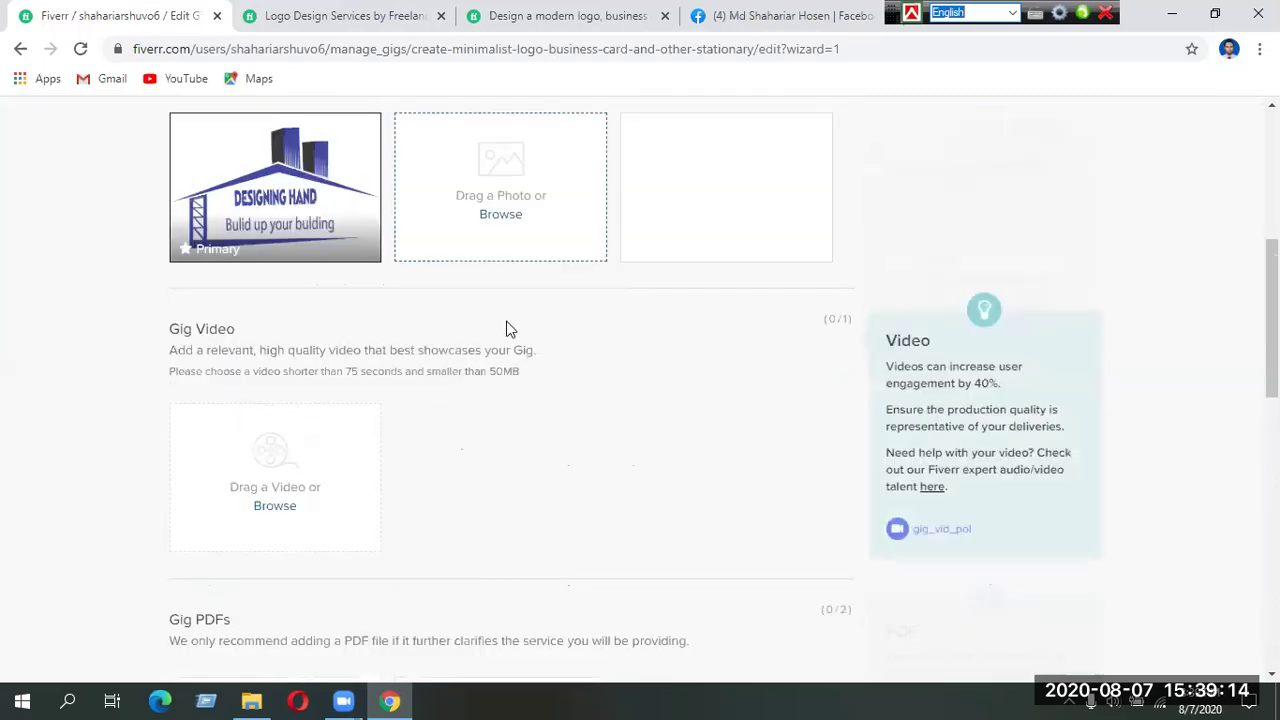
# Choose logo designer school.png on Personal (D:) and upload it as the second gig photo.
pyautogui.click(553, 233)
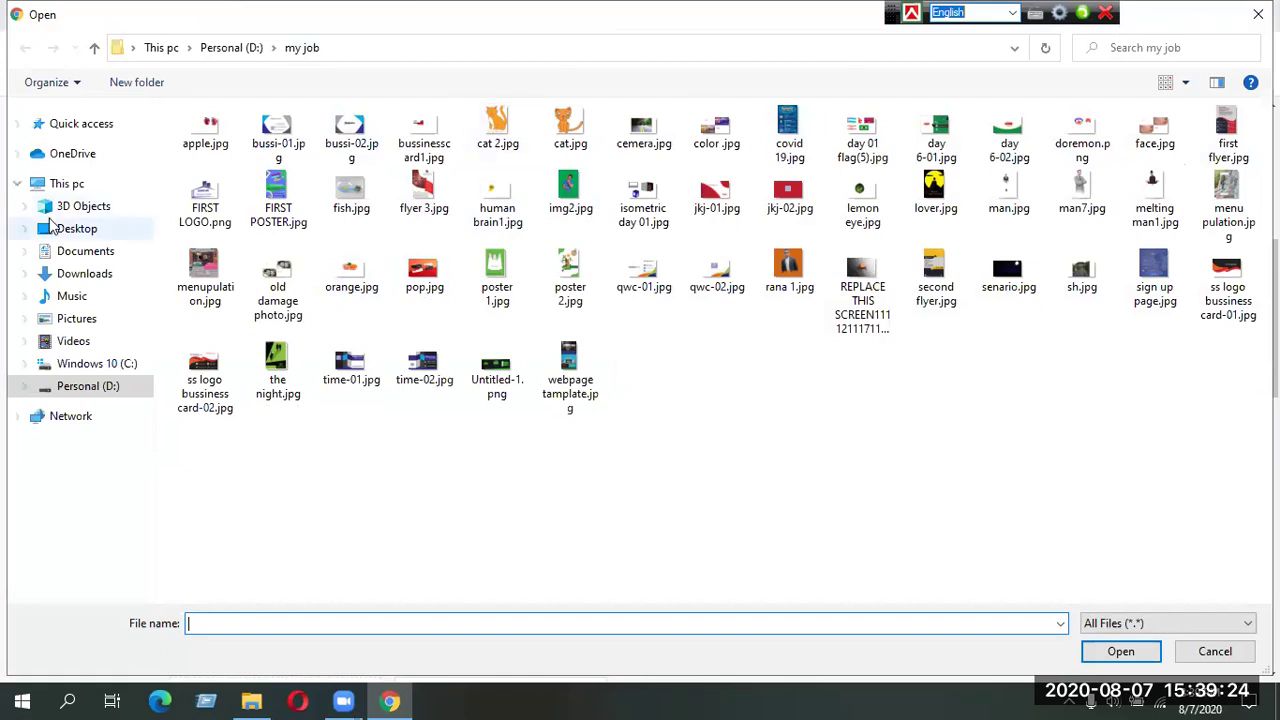
pyautogui.click(100, 388)
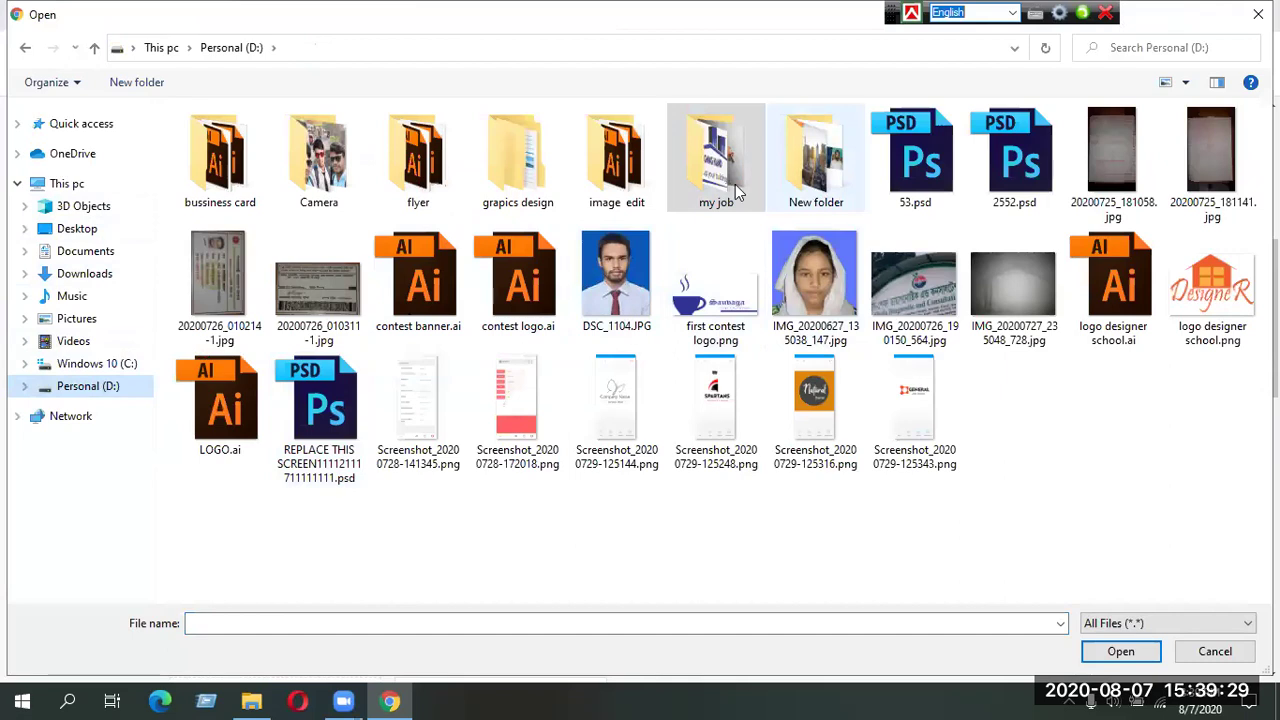
pyautogui.doubleClick(607, 193)
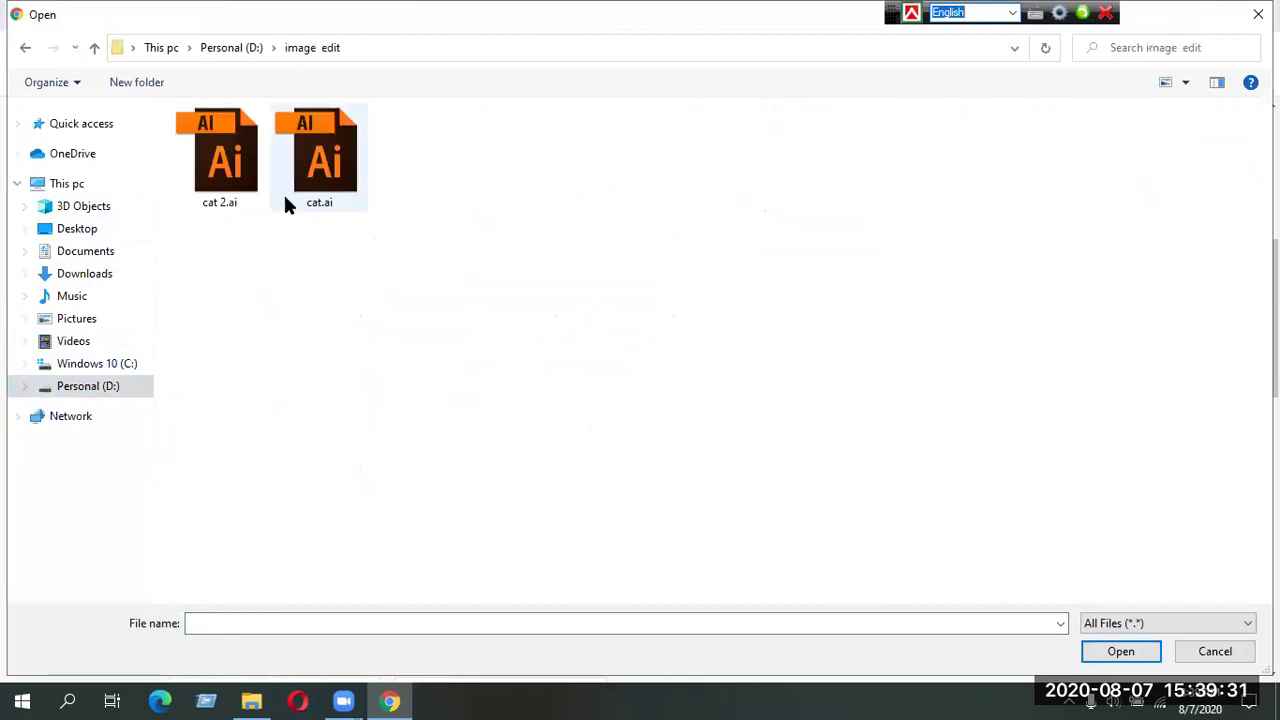
pyautogui.click(25, 48)
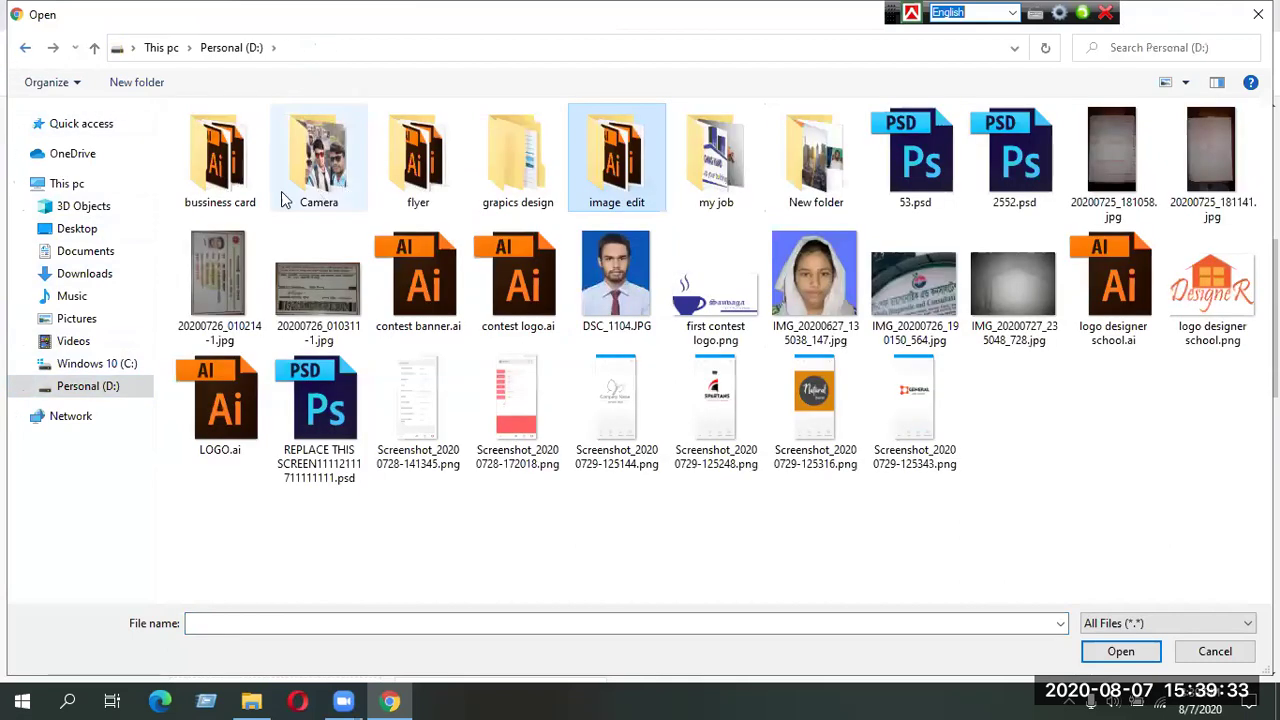
pyautogui.click(251, 433)
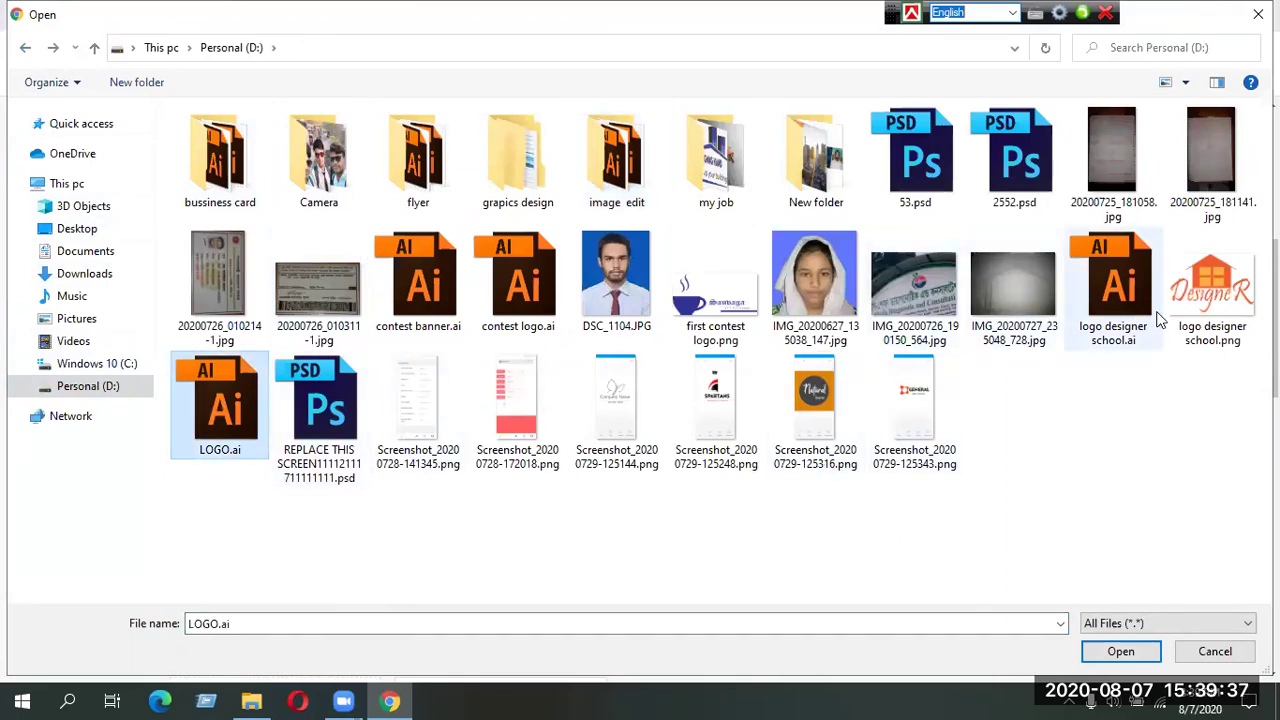
pyautogui.click(1190, 316)
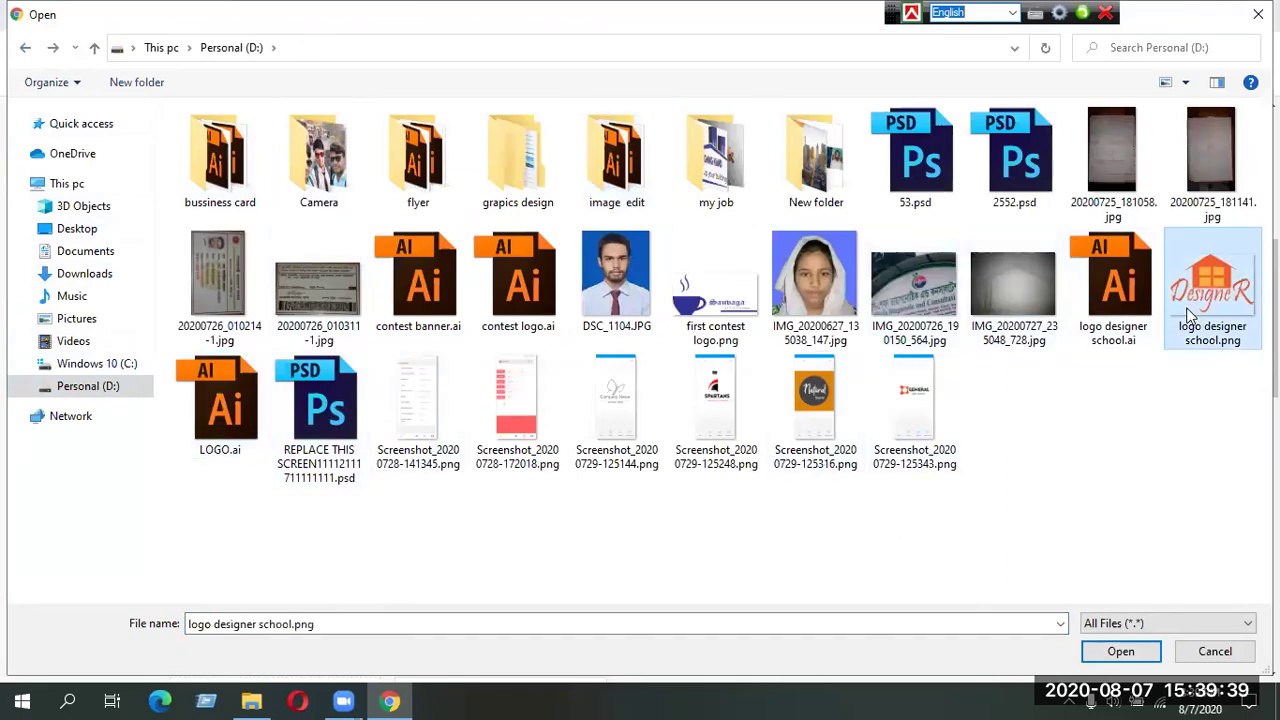
pyautogui.click(1121, 652)
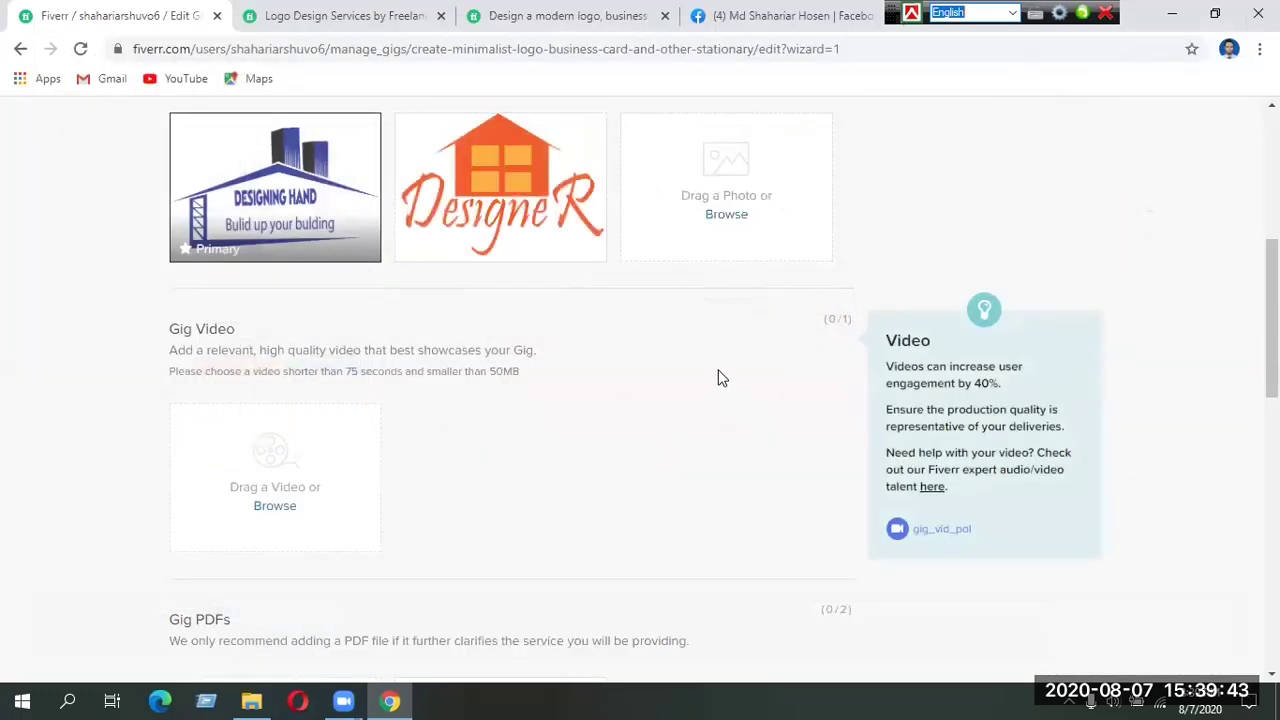
# Attempt Save & Continue on the Gallery twice, getting the Terms of Service agreement error.
pyautogui.scroll(-4, 716, 380)
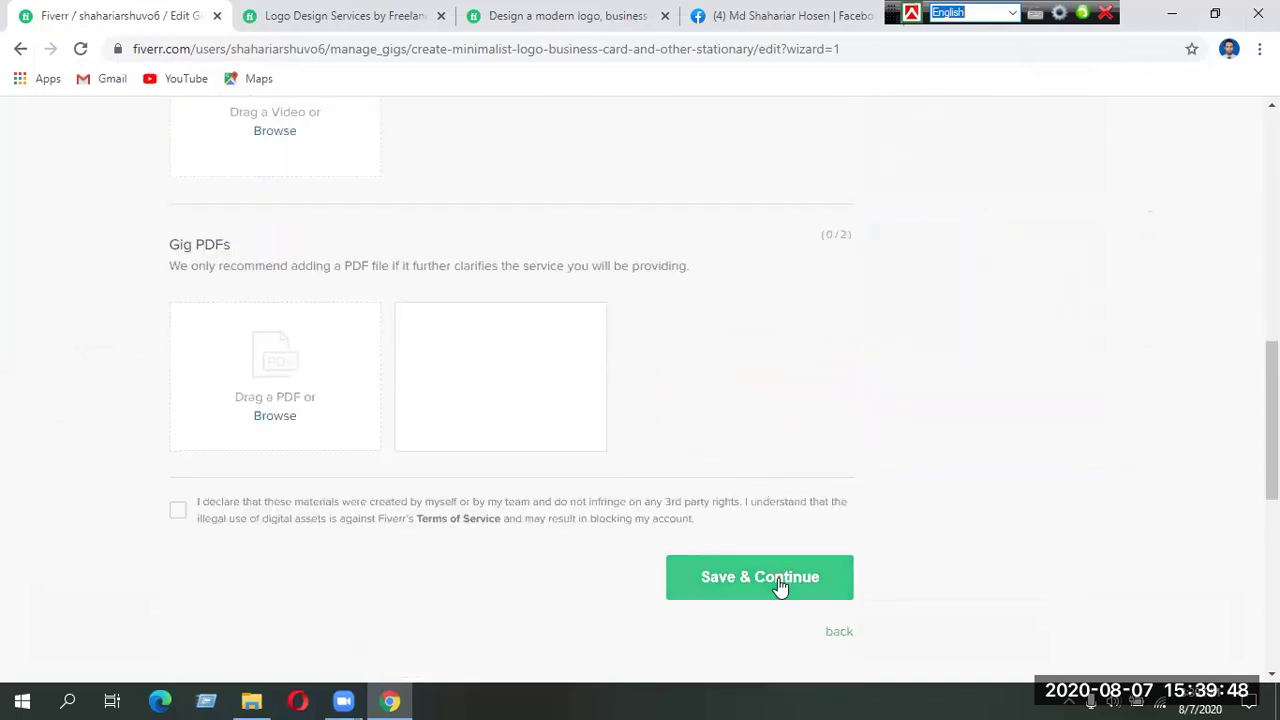
pyautogui.moveTo(390, 428)
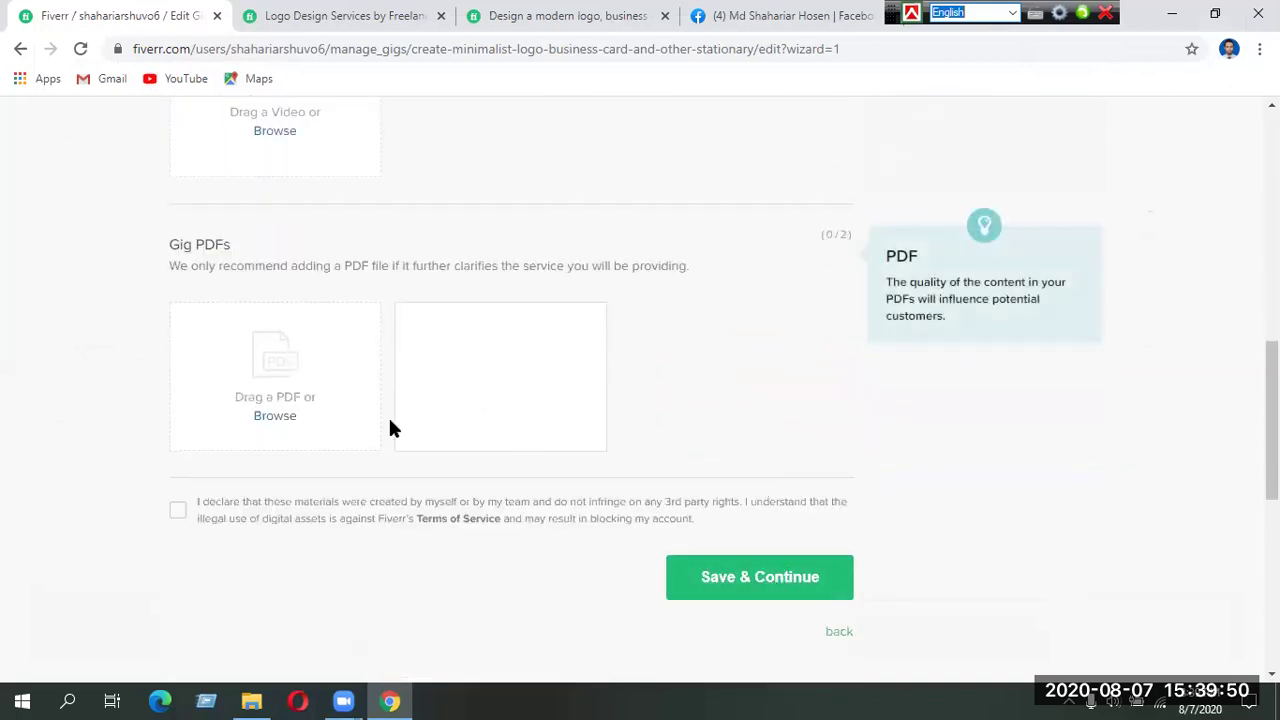
pyautogui.scroll(5, 824, 494)
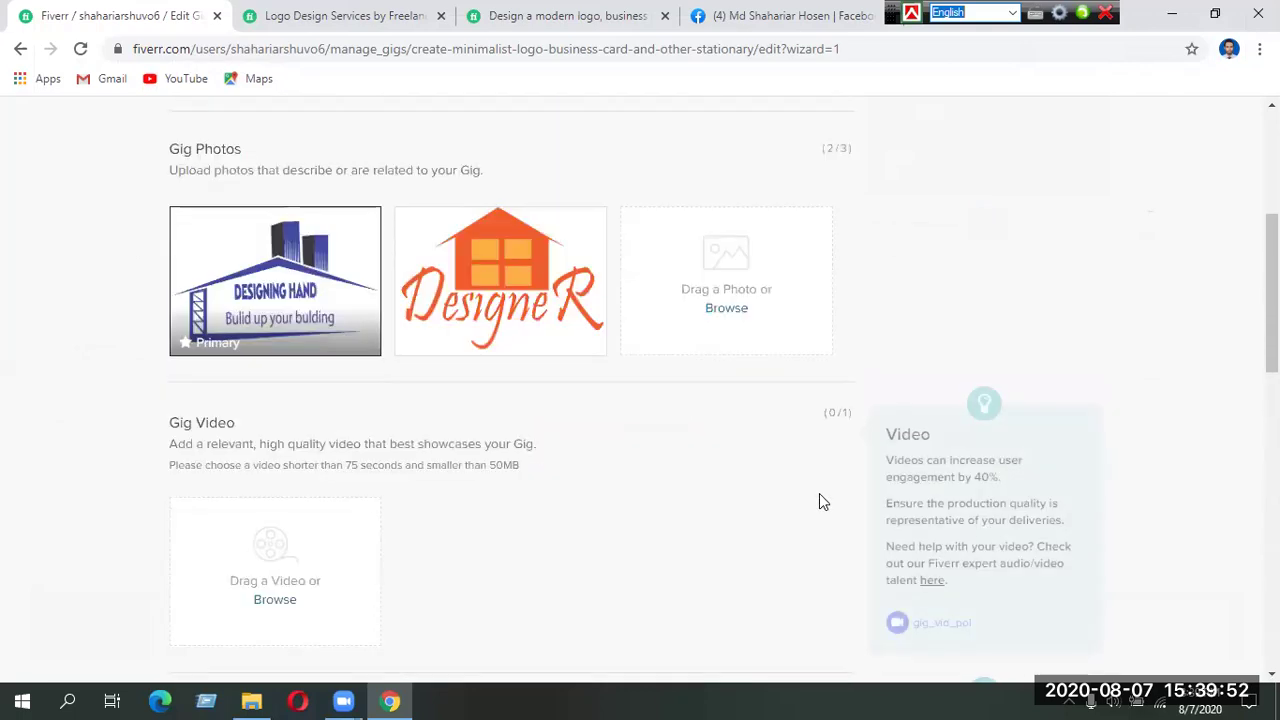
pyautogui.scroll(-2, 819, 493)
pyautogui.scroll(-1, 819, 494)
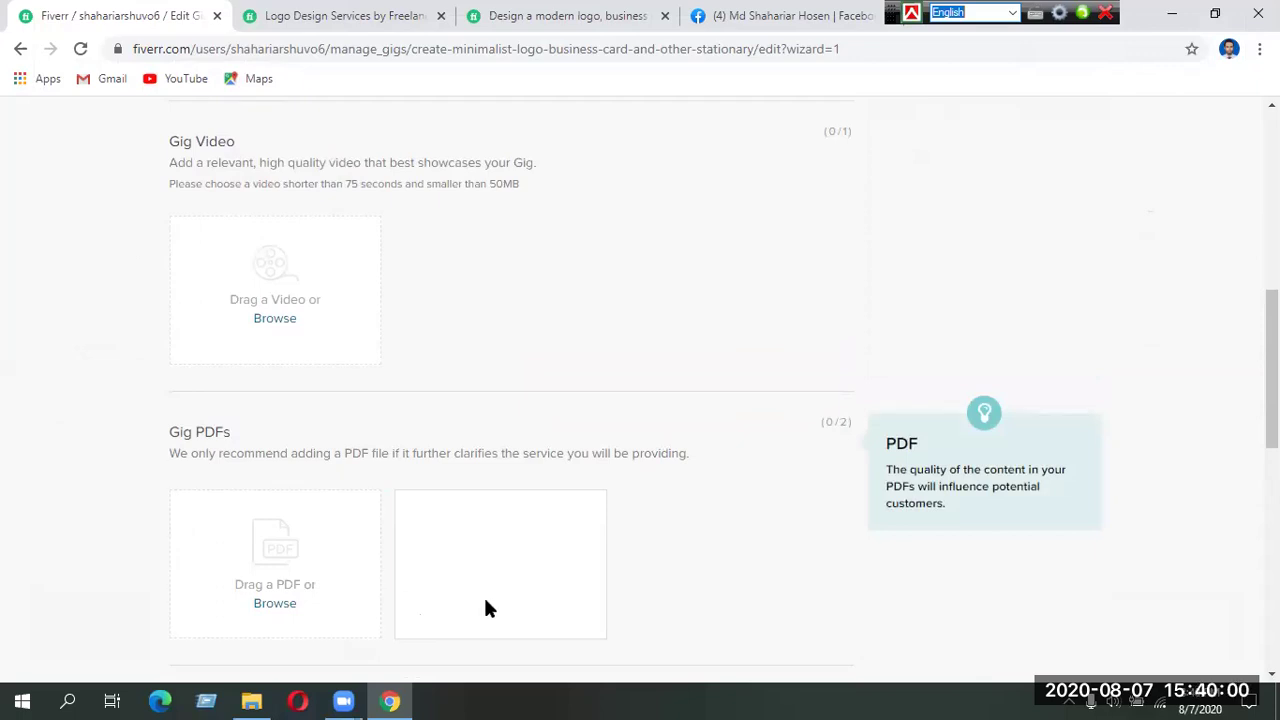
pyautogui.scroll(-3, 480, 557)
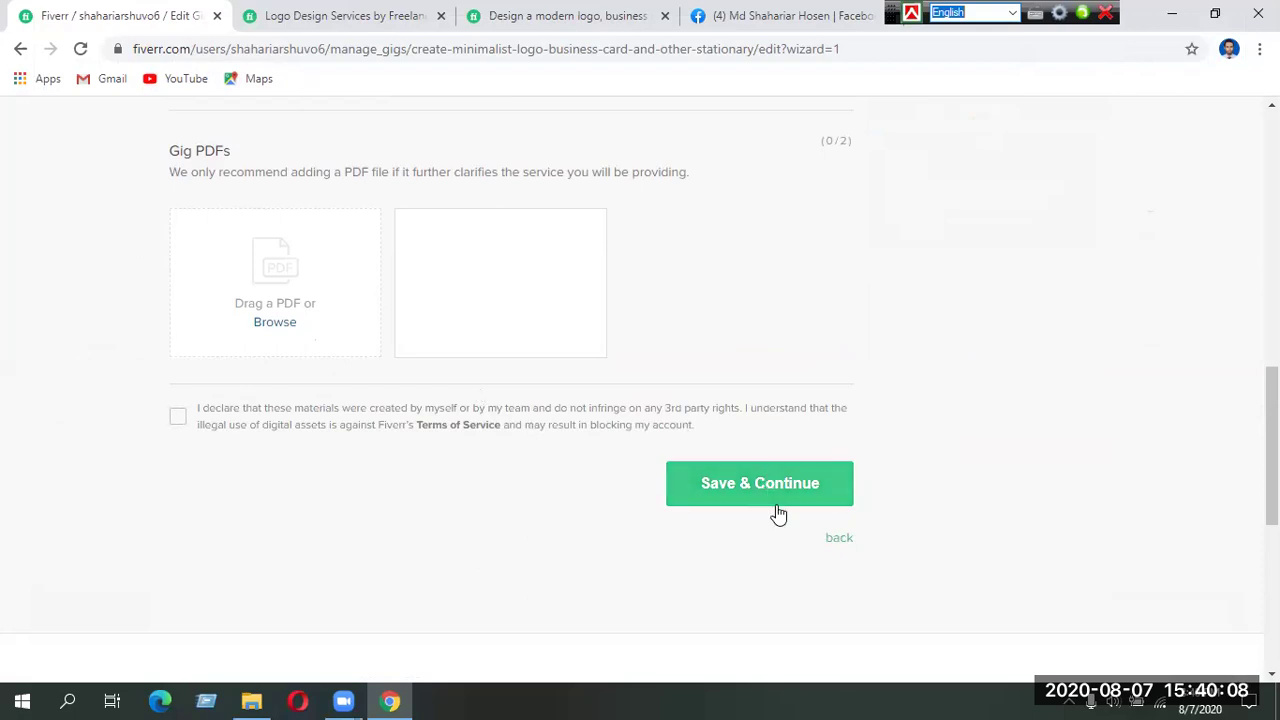
pyautogui.scroll(4, 779, 514)
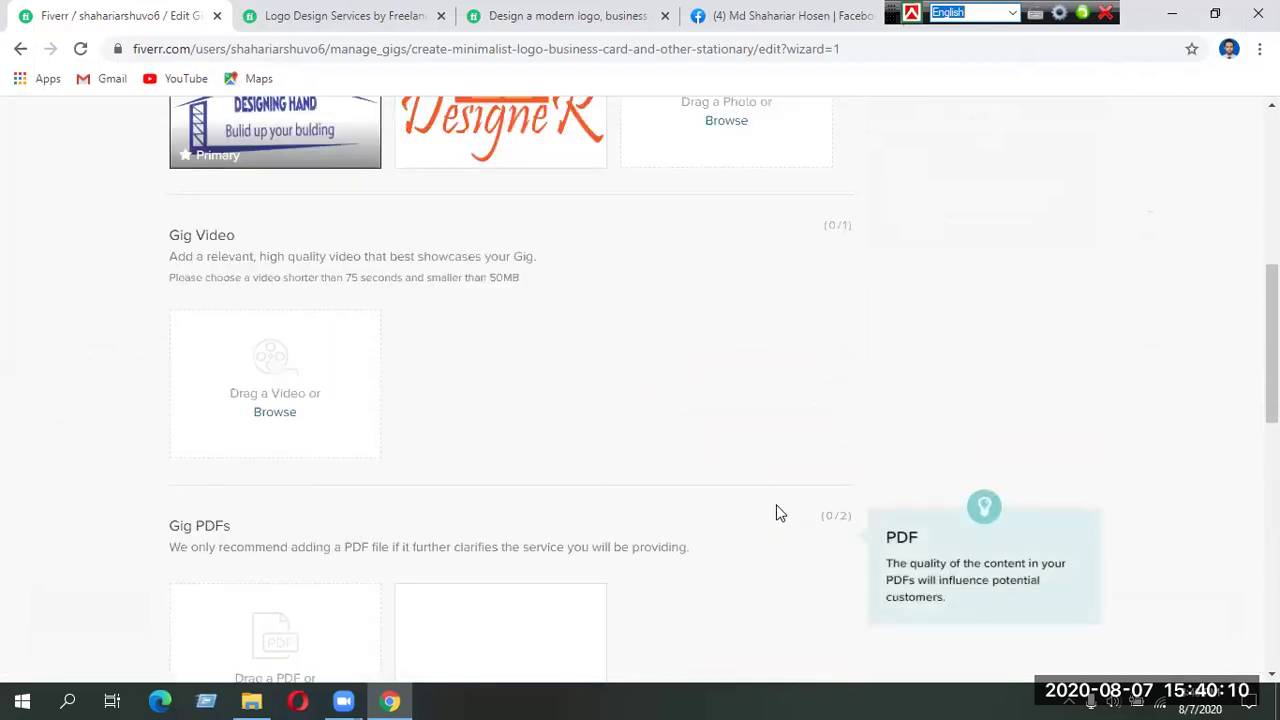
pyautogui.scroll(-1, 777, 514)
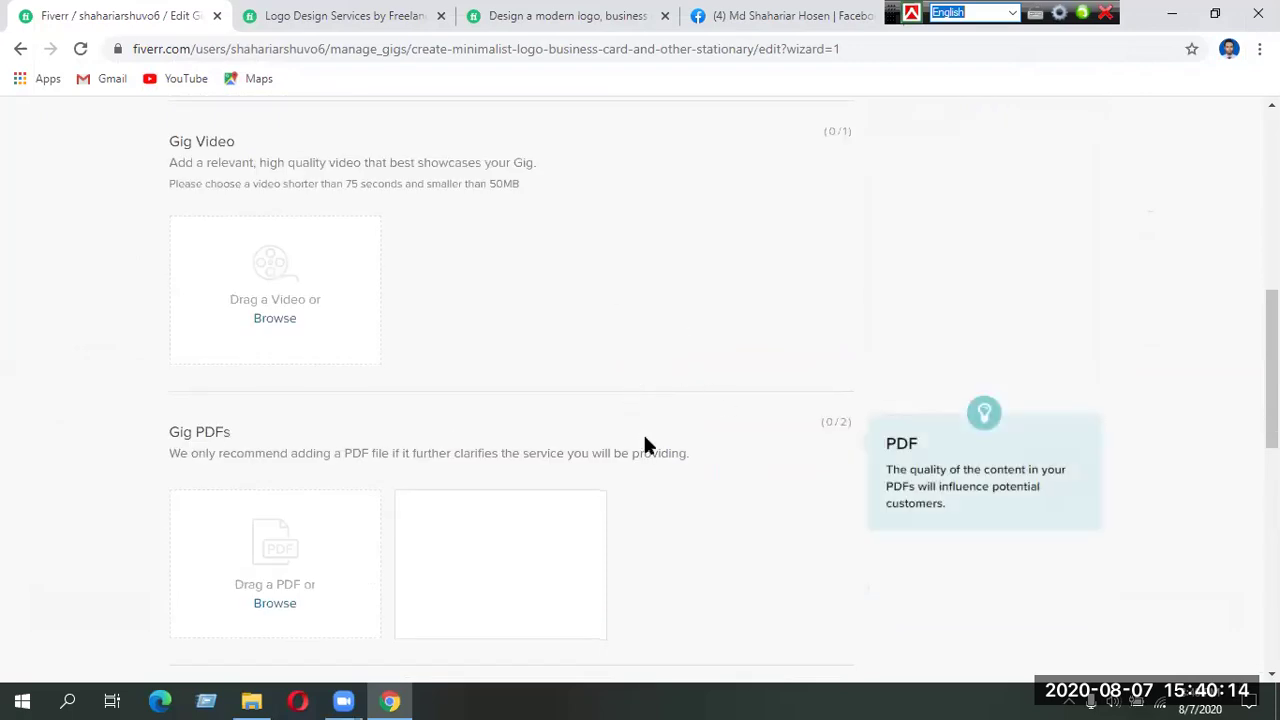
pyautogui.scroll(-4, 645, 445)
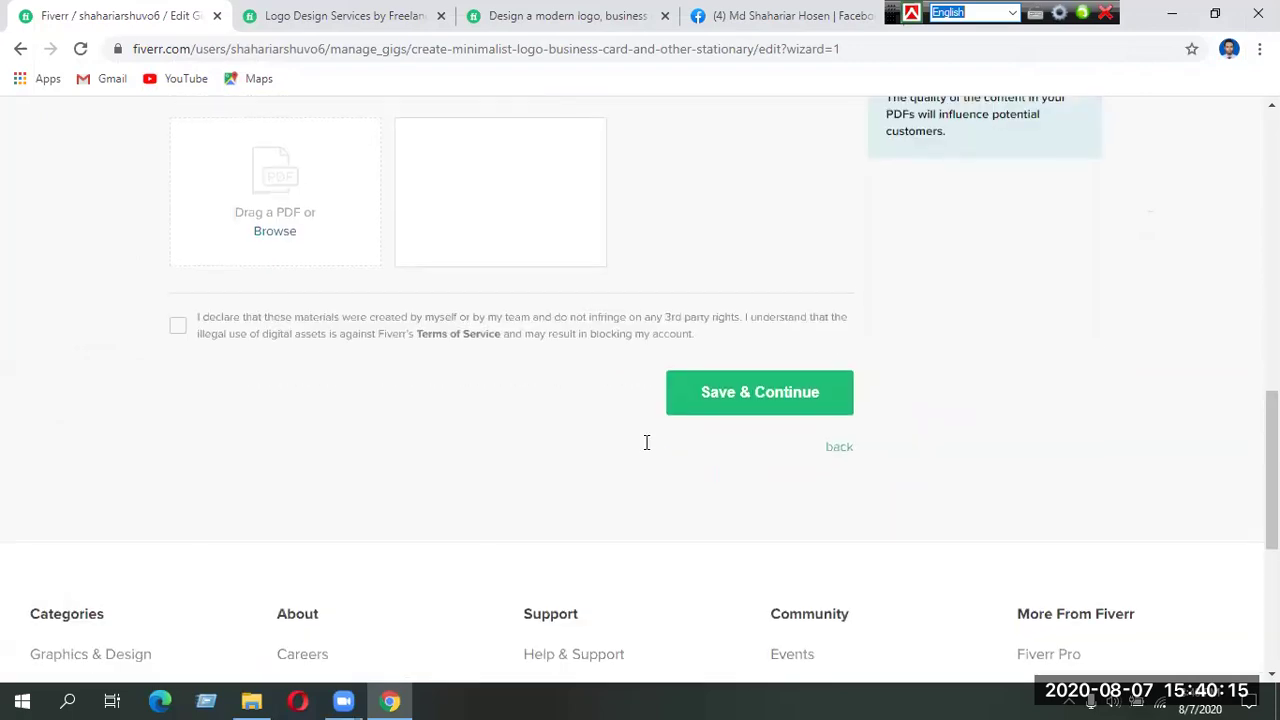
pyautogui.click(724, 397)
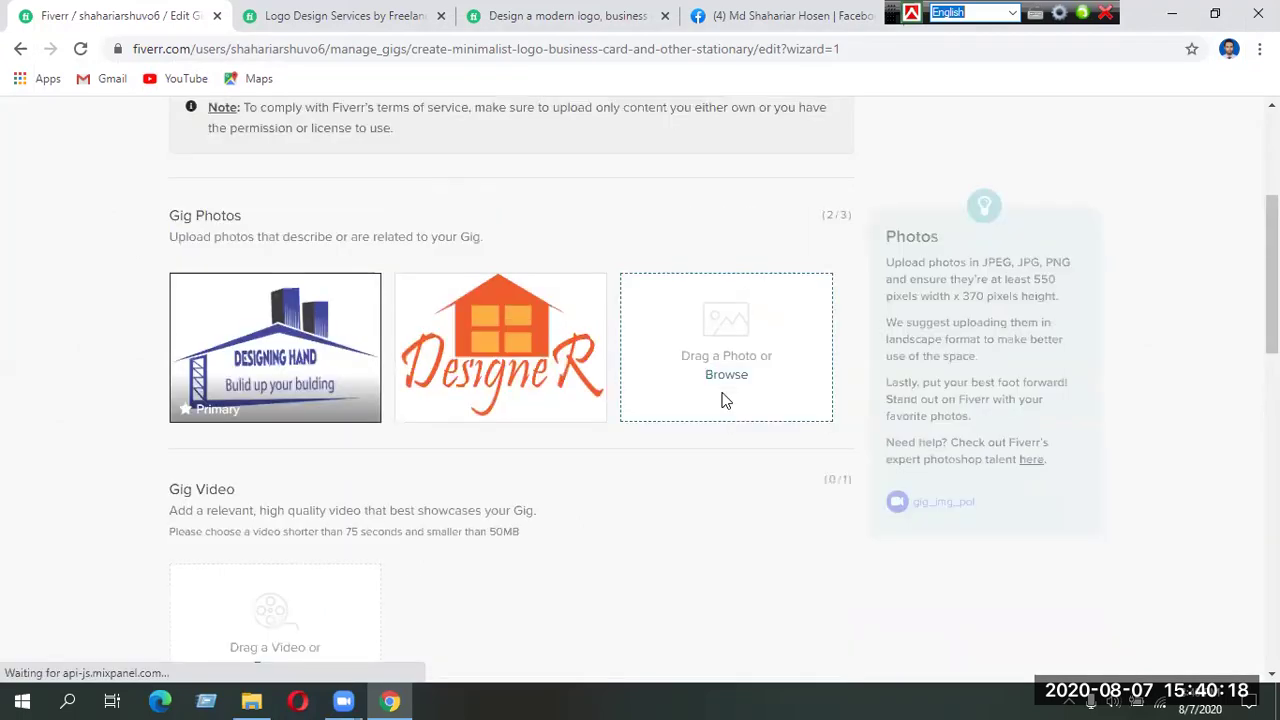
pyautogui.scroll(-5, 718, 439)
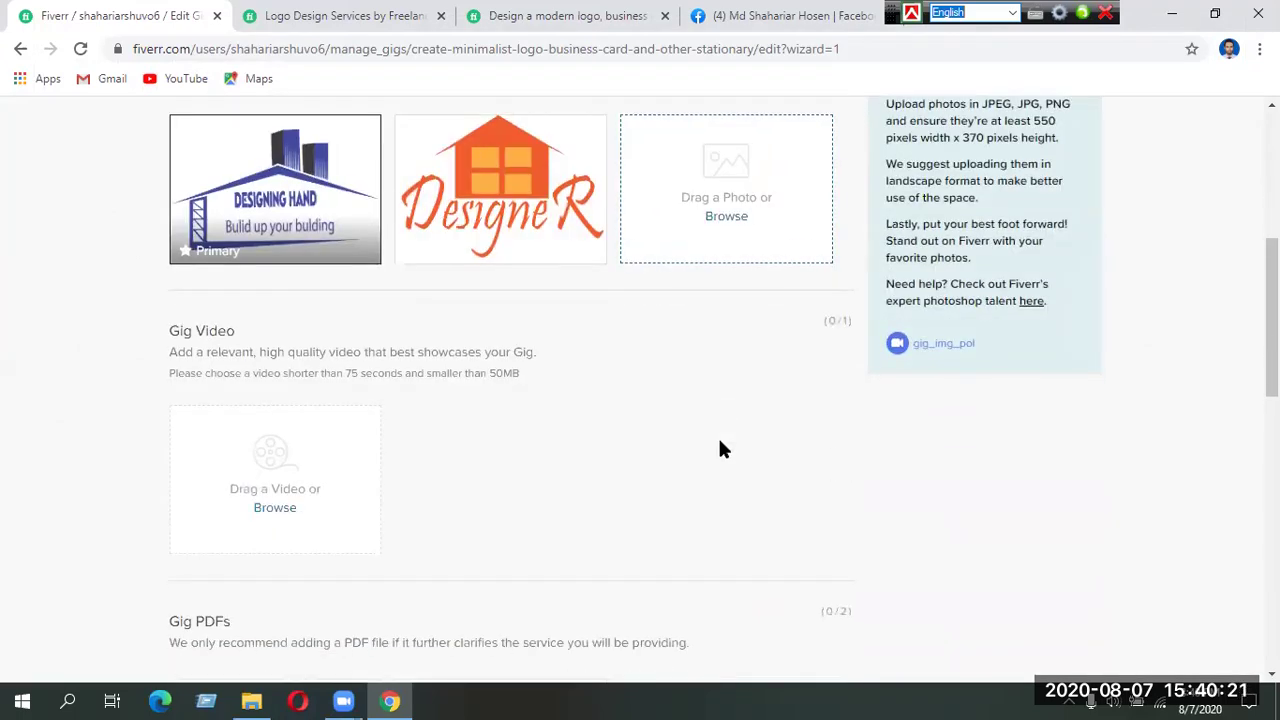
pyautogui.click(760, 580)
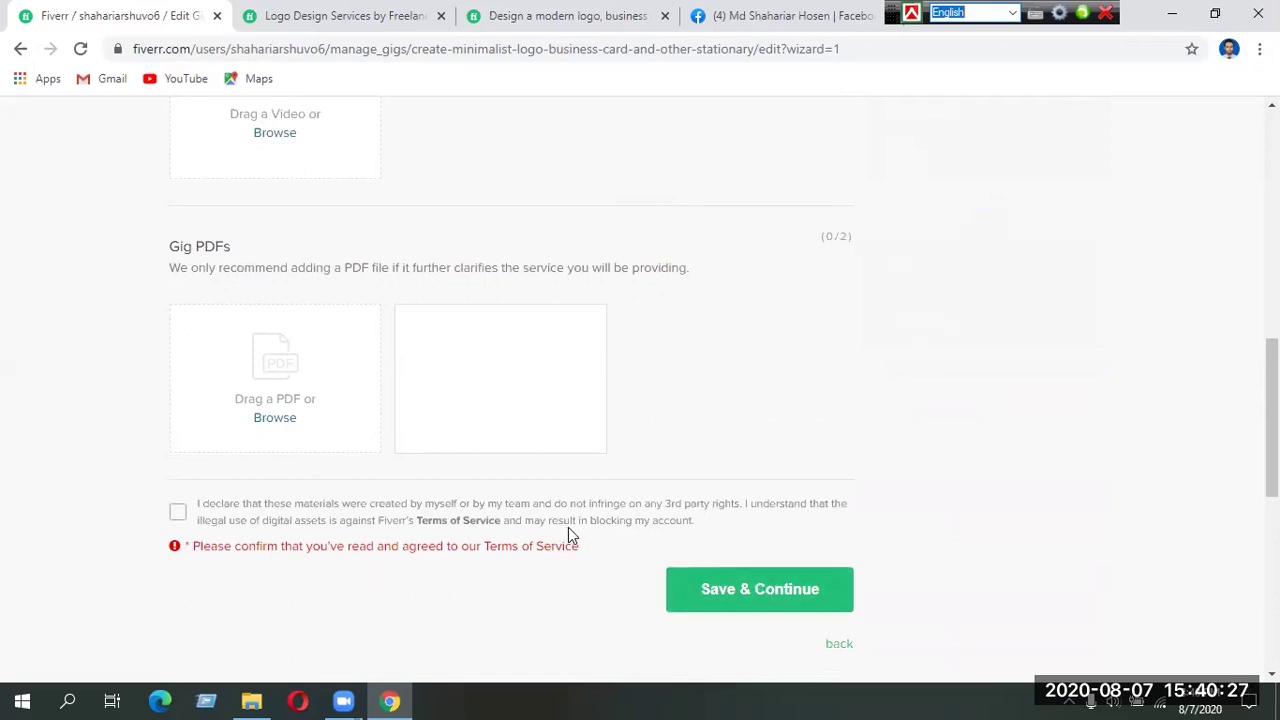
# Tick the materials ownership declaration and save the Gallery to reach the Publish step.
pyautogui.scroll(3, 566, 534)
pyautogui.scroll(-2, 678, 534)
pyautogui.scroll(4, 680, 533)
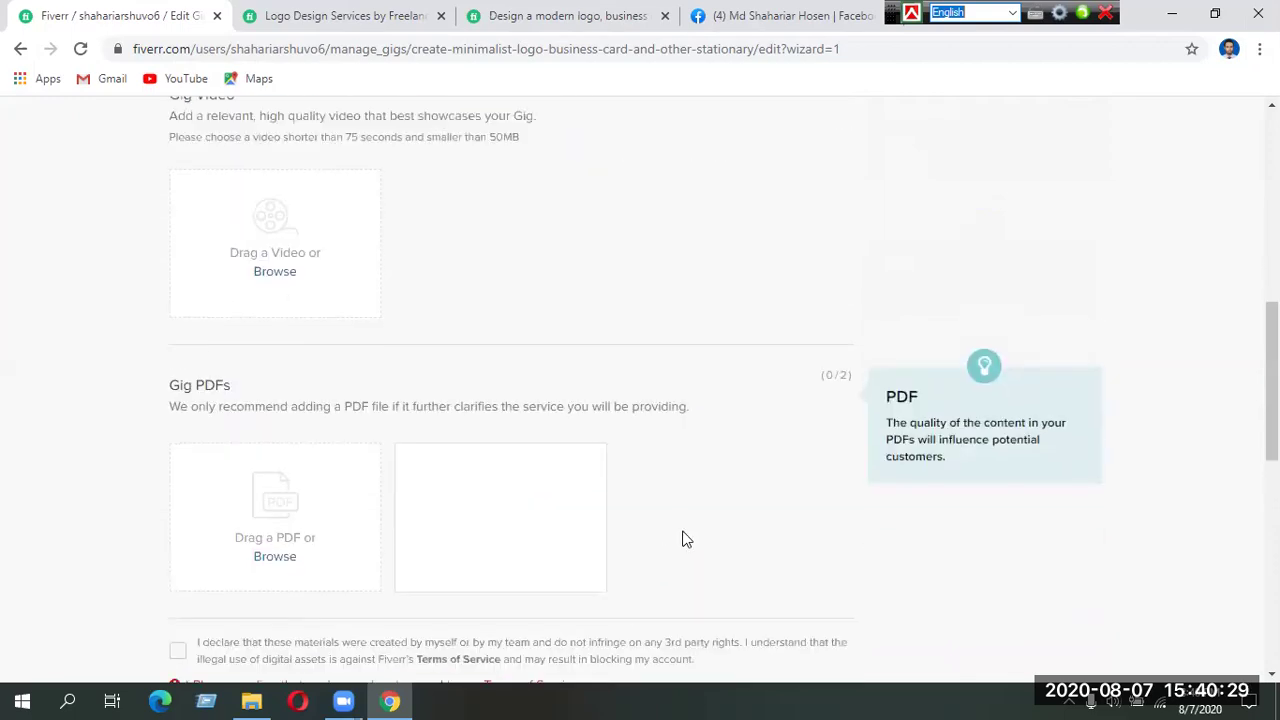
pyautogui.scroll(-4, 600, 516)
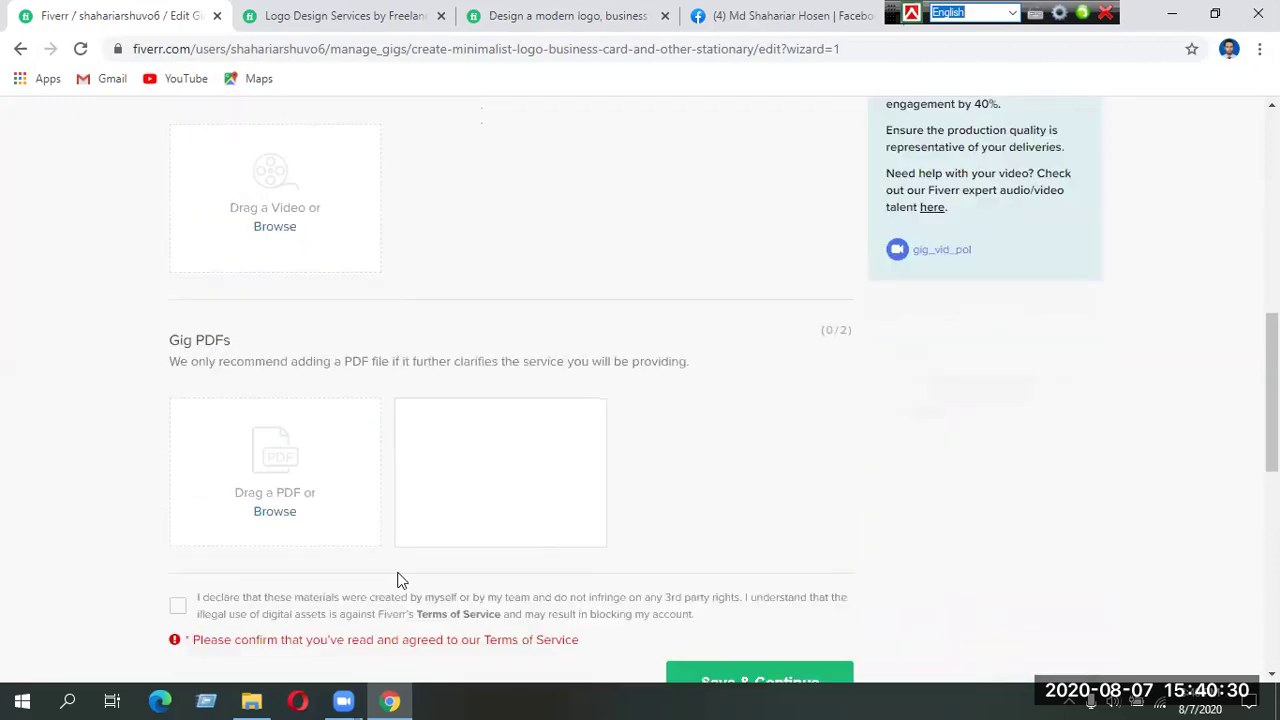
pyautogui.click(177, 606)
pyautogui.scroll(-5, 783, 643)
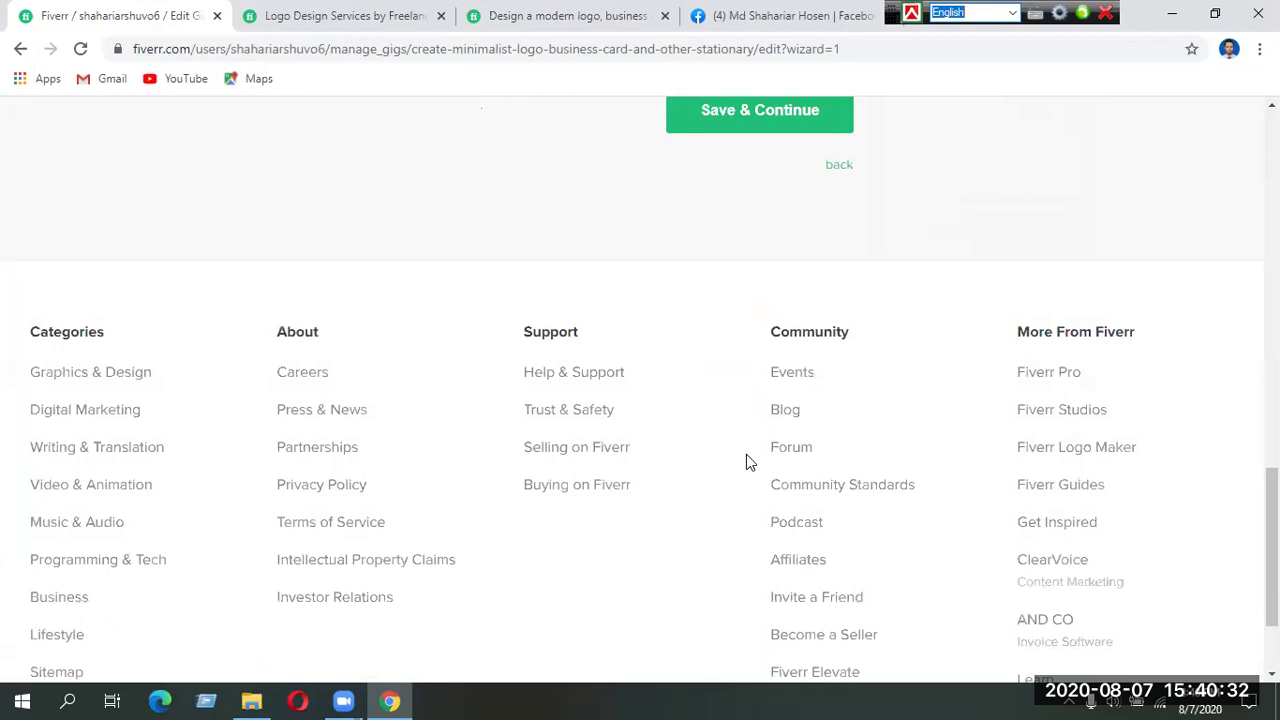
pyautogui.click(760, 131)
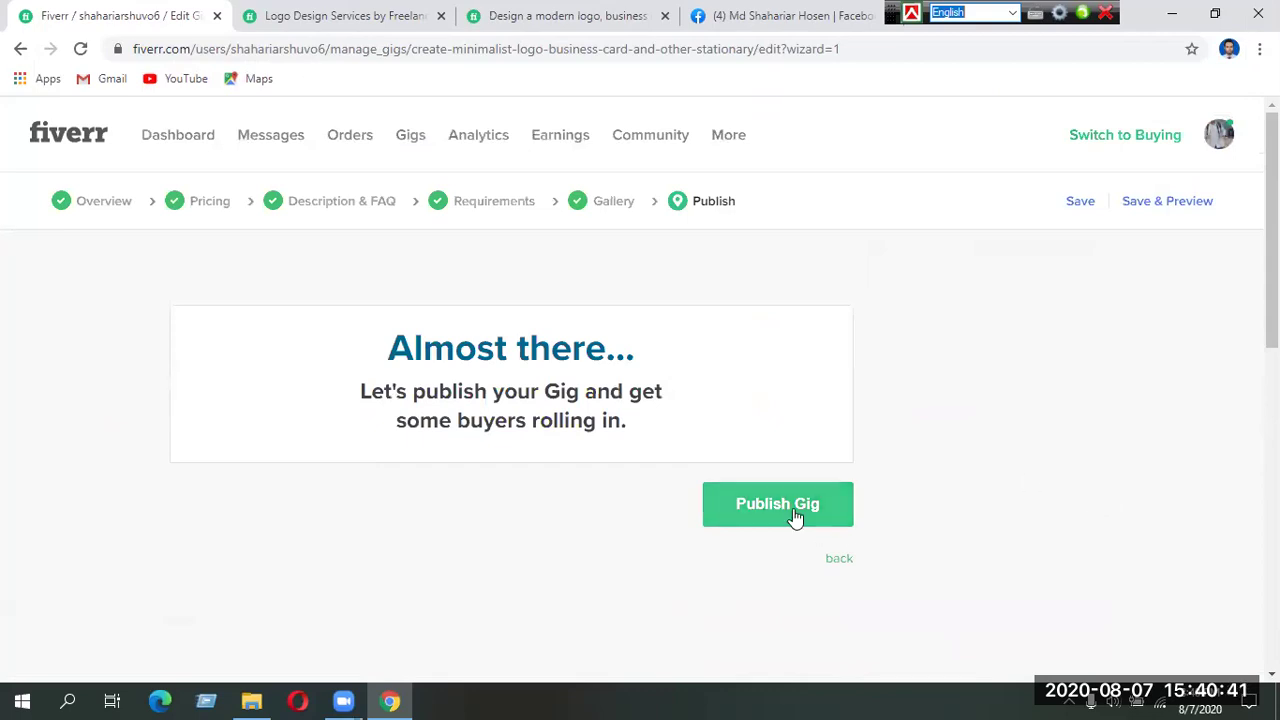
# Publish the gig from the 'Almost there...' page and save it in the step bar.
pyautogui.click(795, 515)
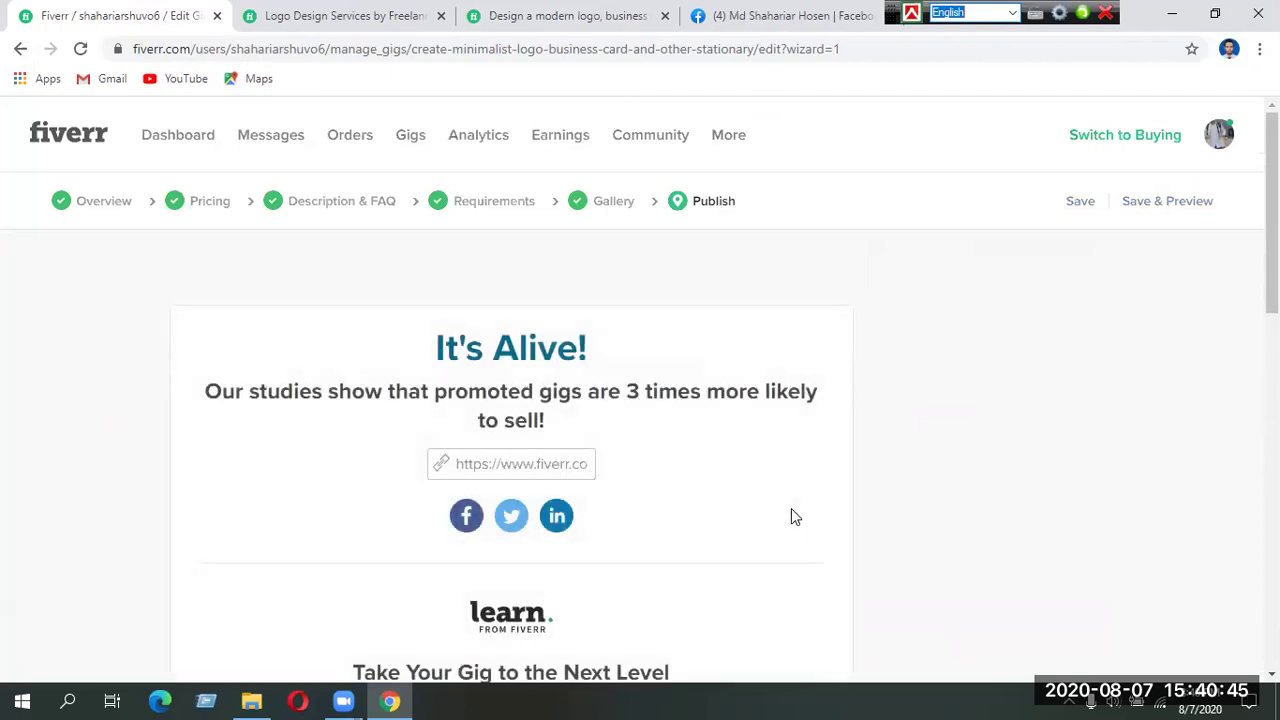
pyautogui.scroll(-1, 793, 515)
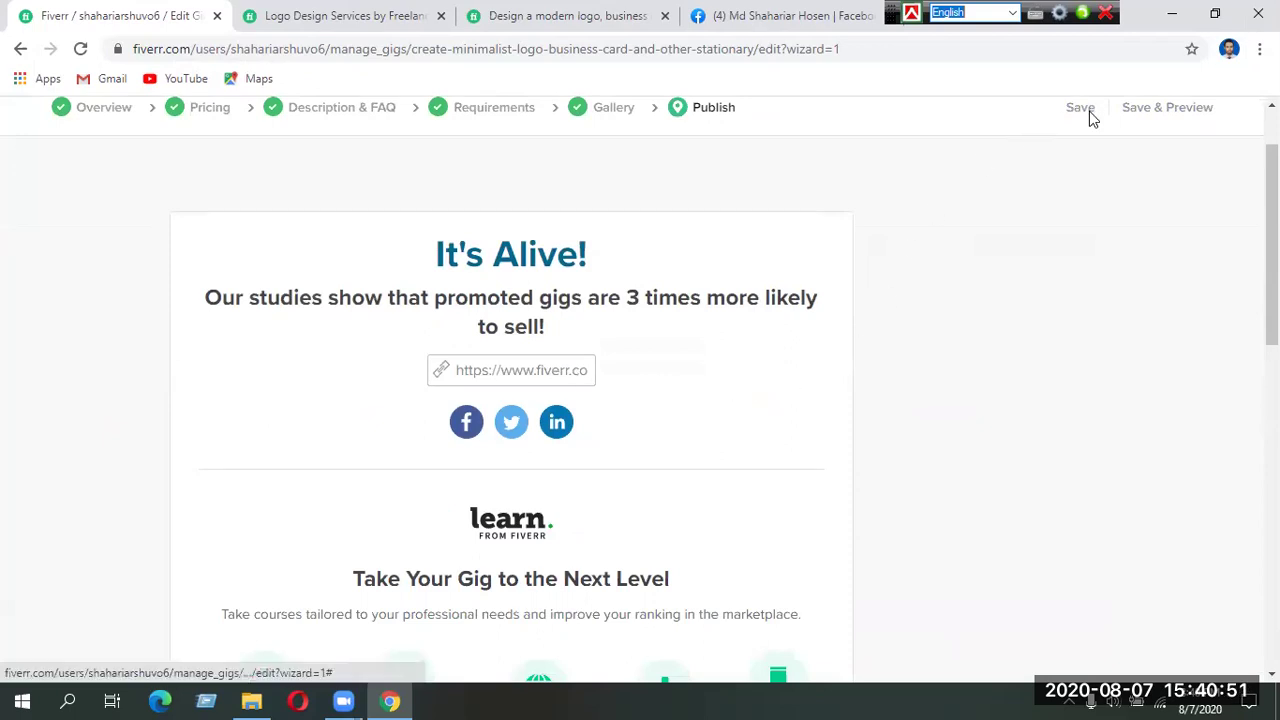
pyautogui.scroll(1, 1043, 189)
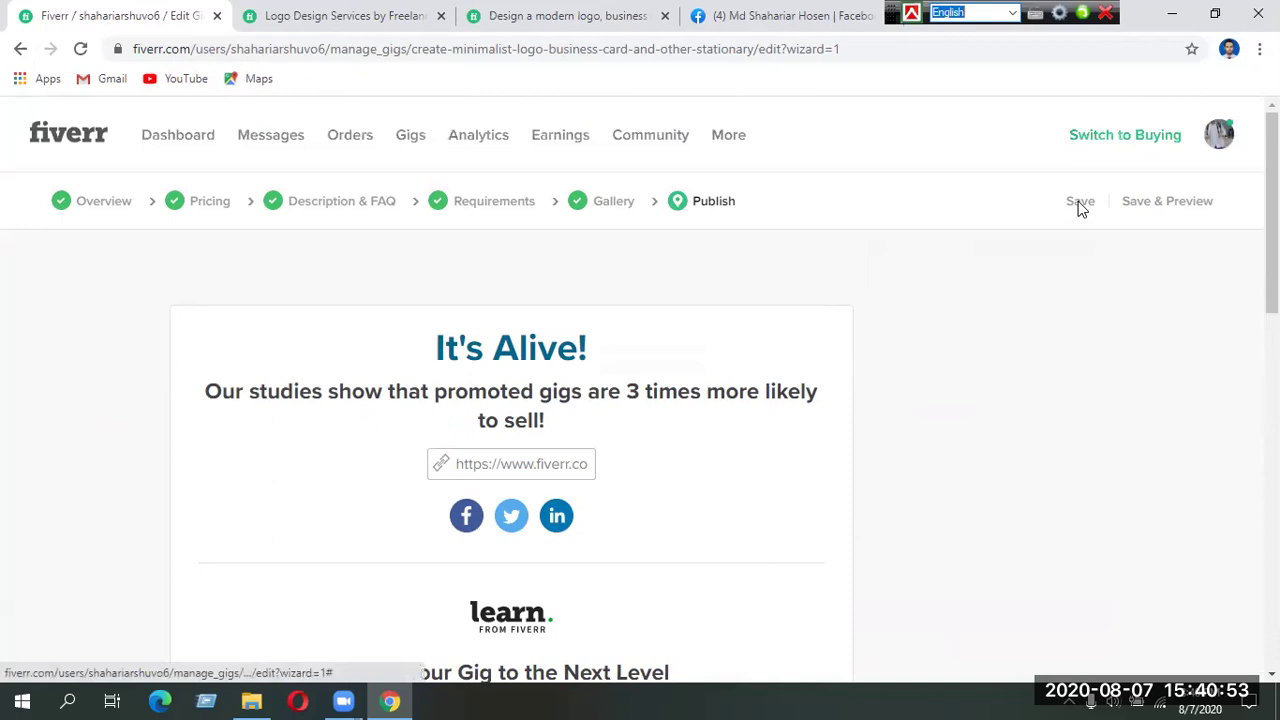
pyautogui.click(1080, 204)
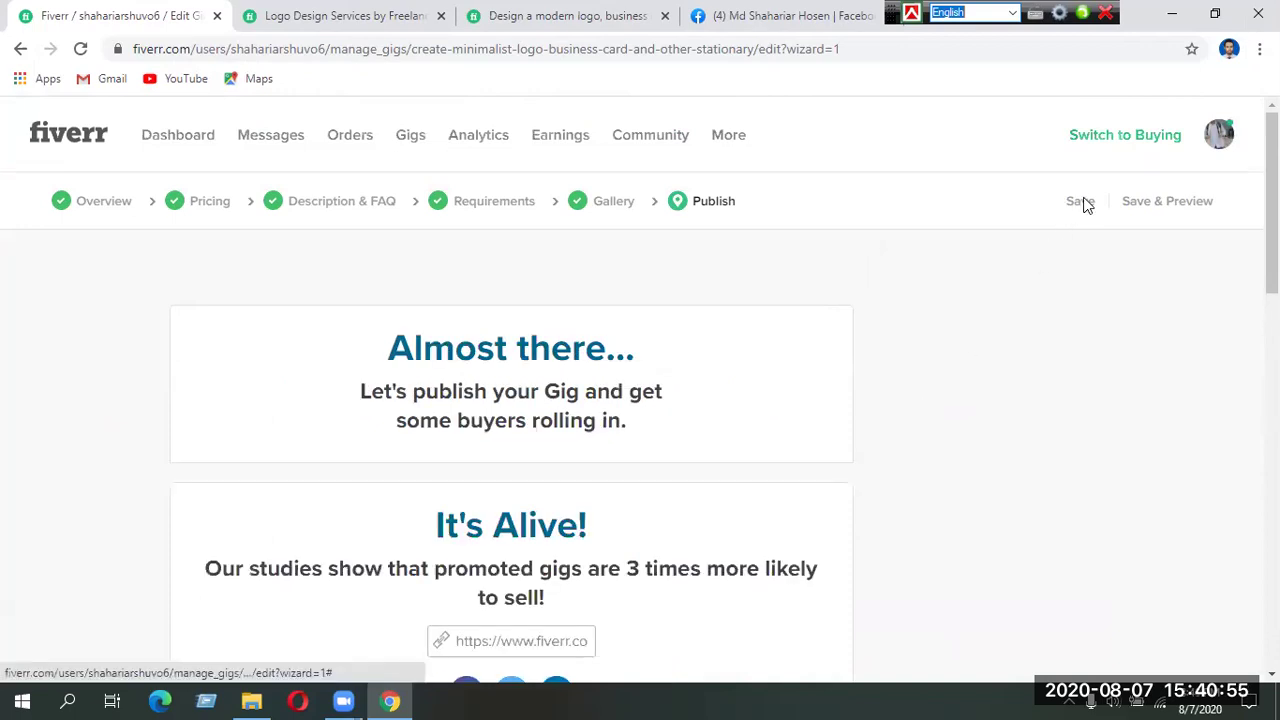
pyautogui.click(1148, 203)
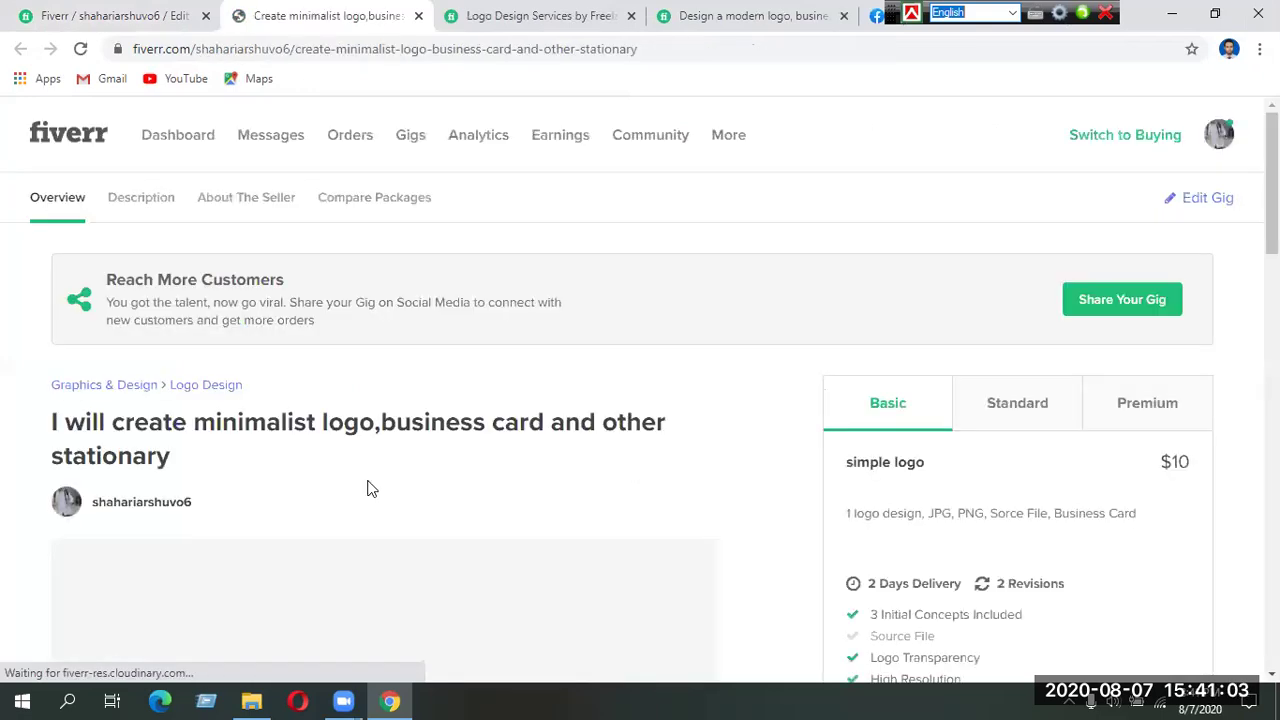
pyautogui.scroll(-2, 557, 457)
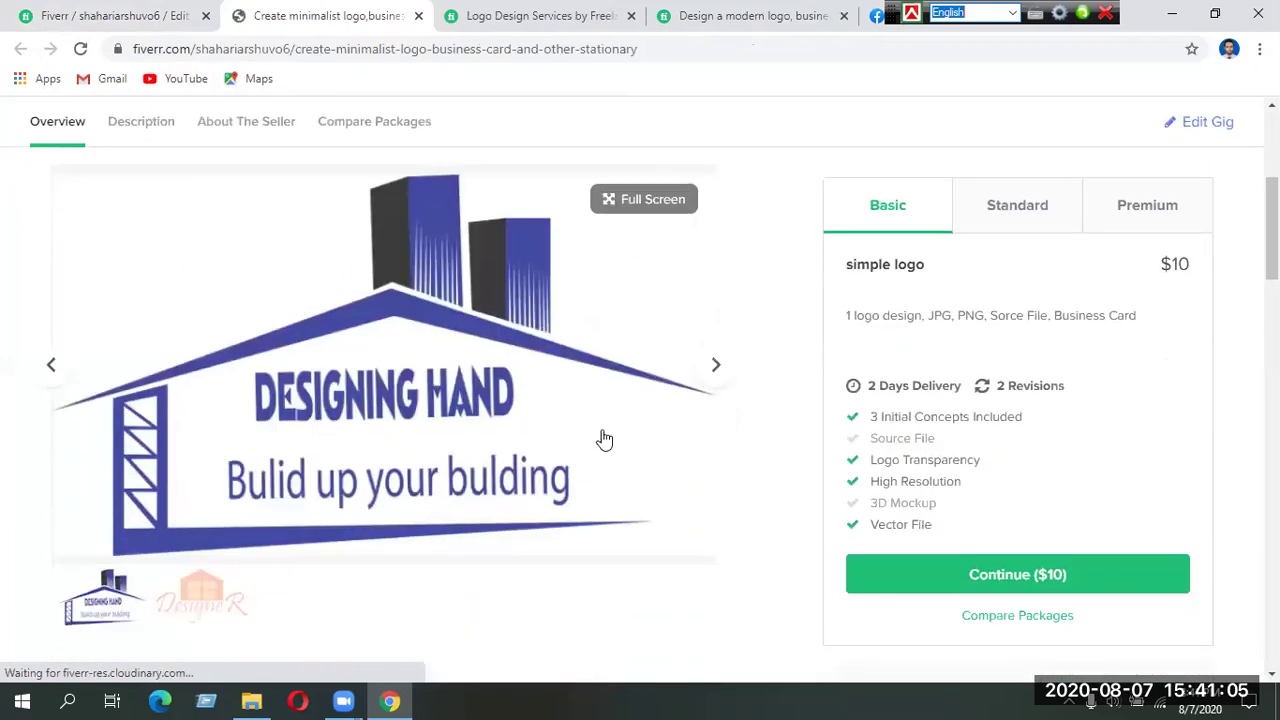
pyautogui.click(704, 376)
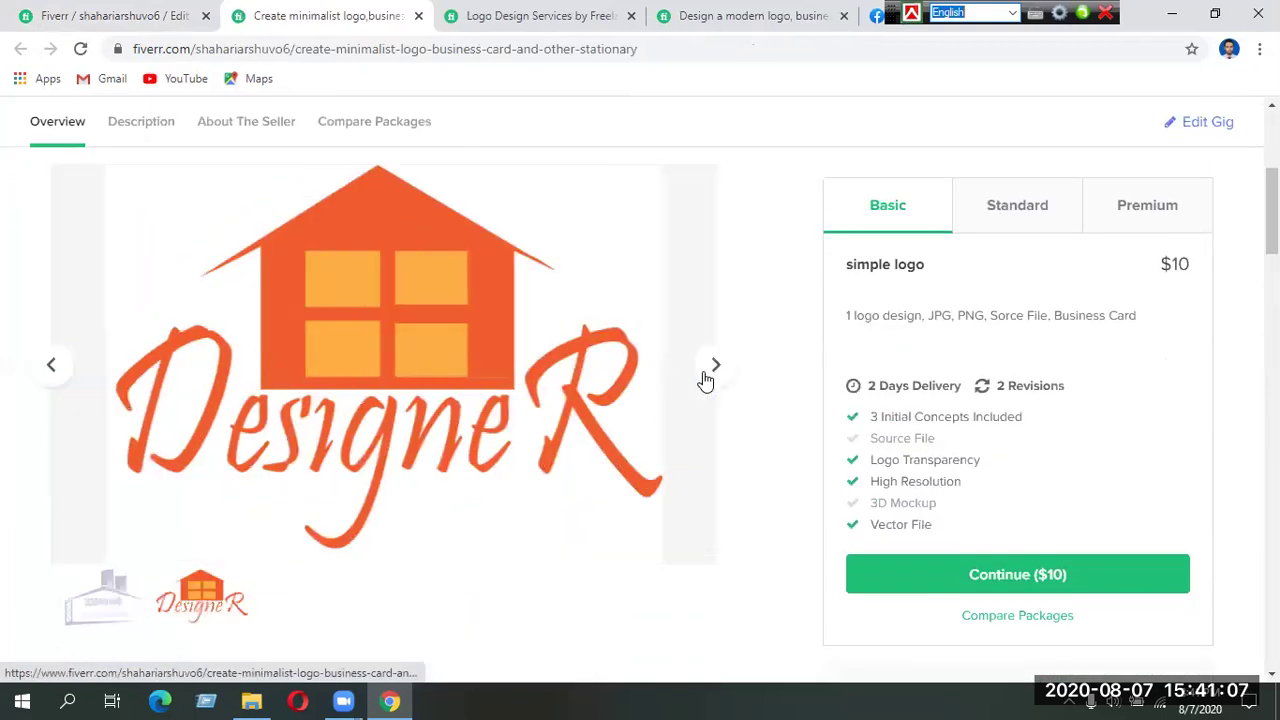
pyautogui.scroll(-3, 686, 402)
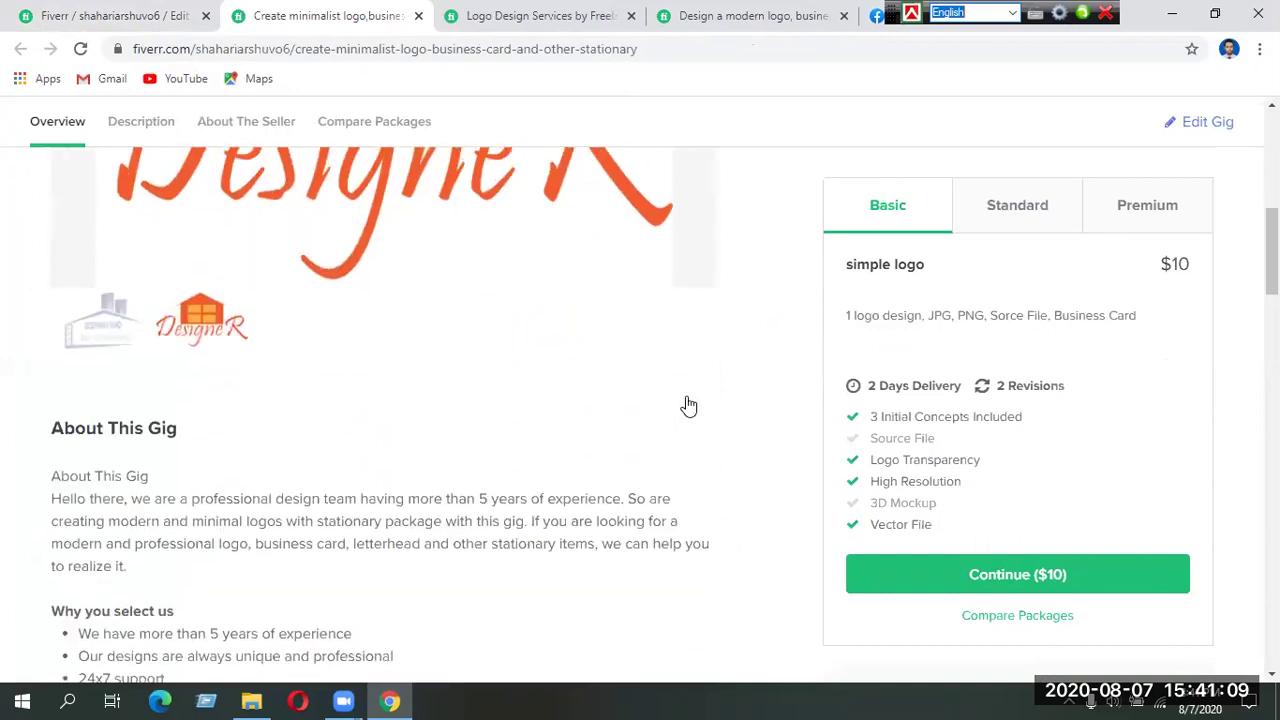
pyautogui.scroll(-7, 688, 405)
pyautogui.scroll(-1, 686, 404)
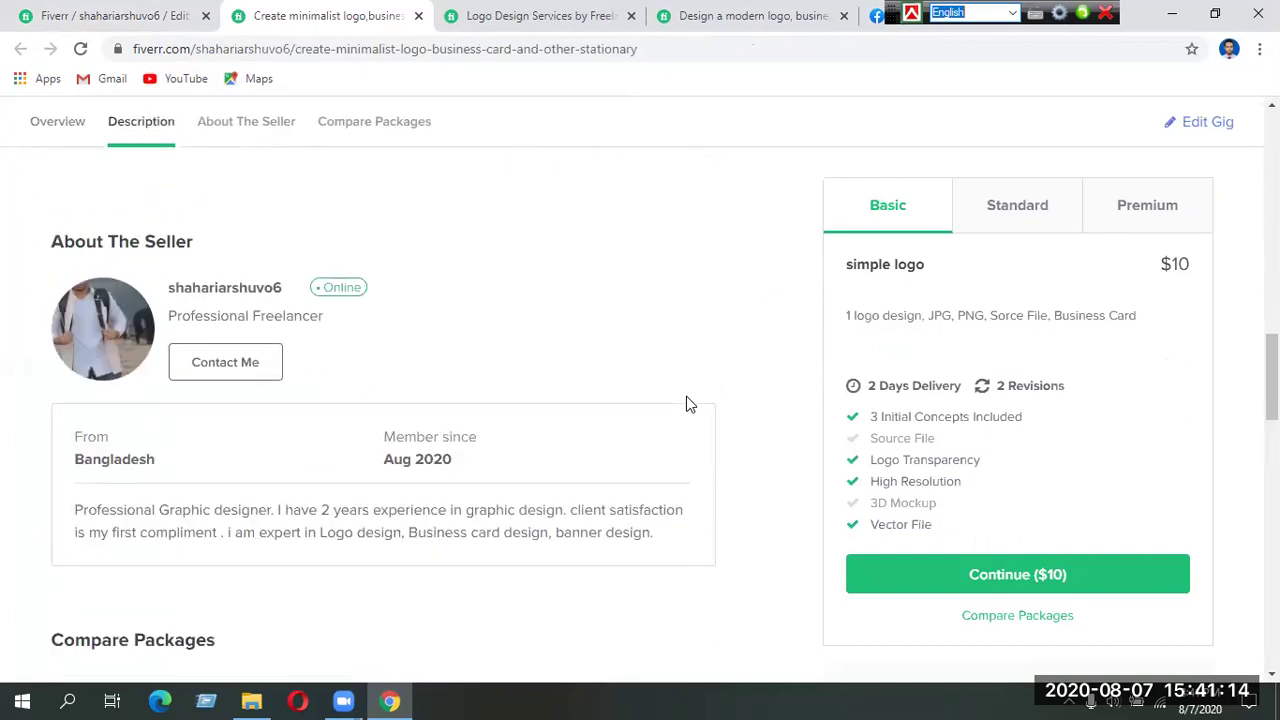
pyautogui.scroll(3, 519, 356)
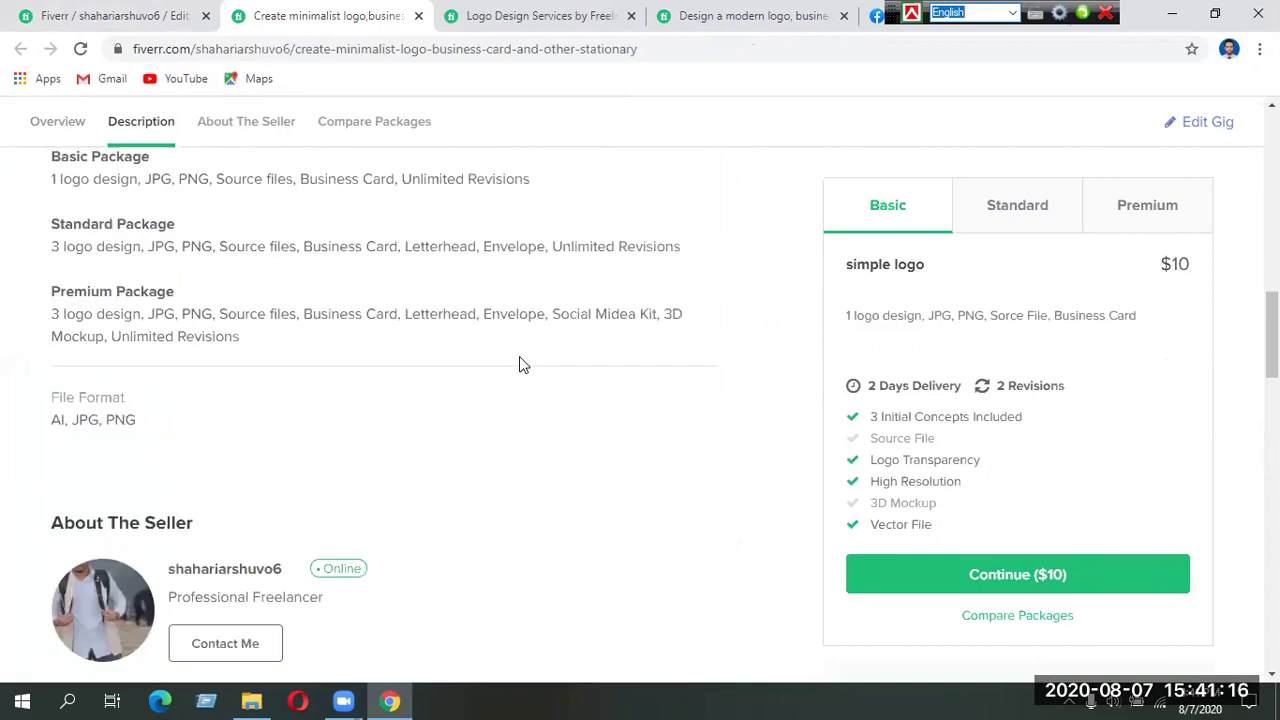
pyautogui.scroll(-2, 519, 364)
pyautogui.scroll(-3, 519, 364)
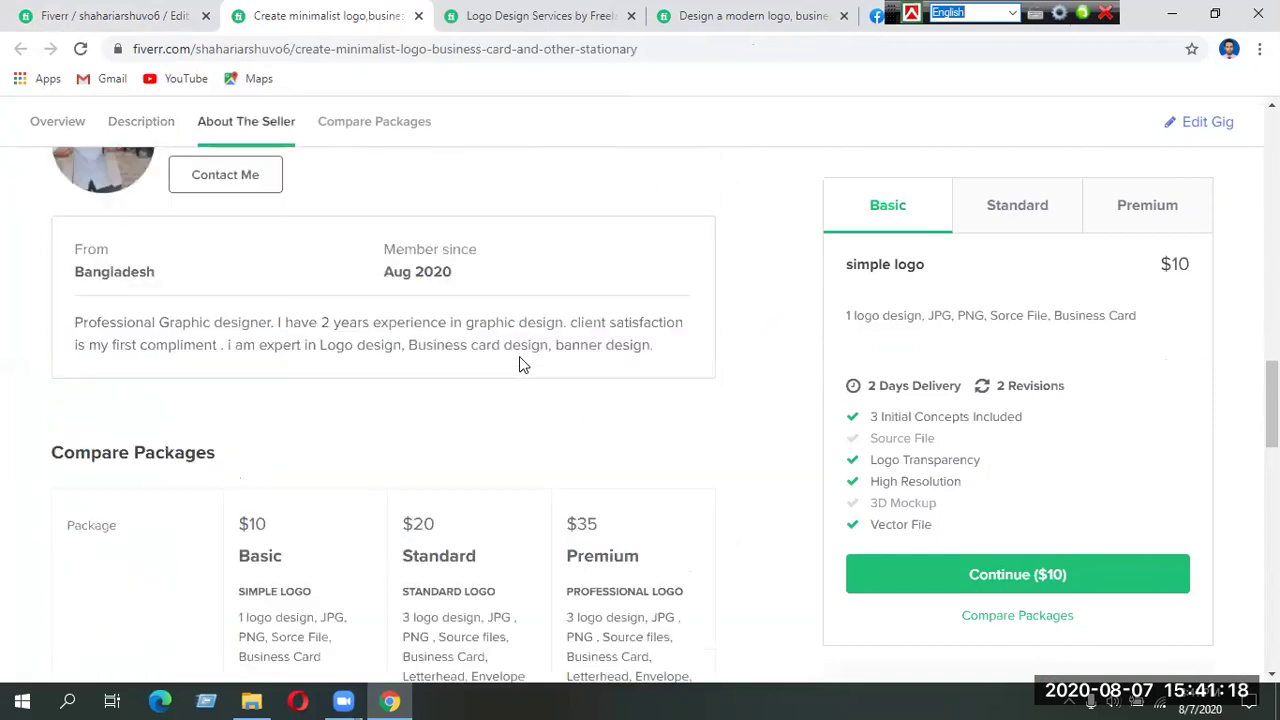
pyautogui.scroll(-4, 519, 364)
pyautogui.scroll(-2, 519, 364)
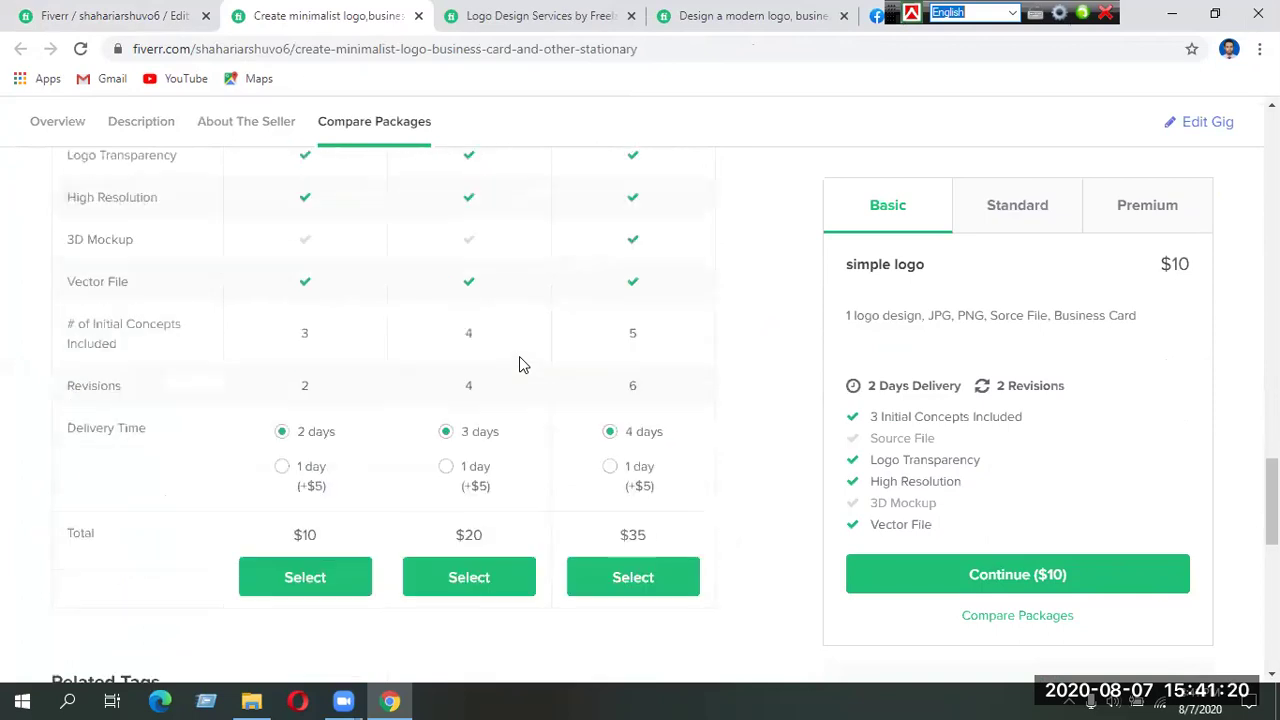
pyautogui.scroll(-1, 519, 364)
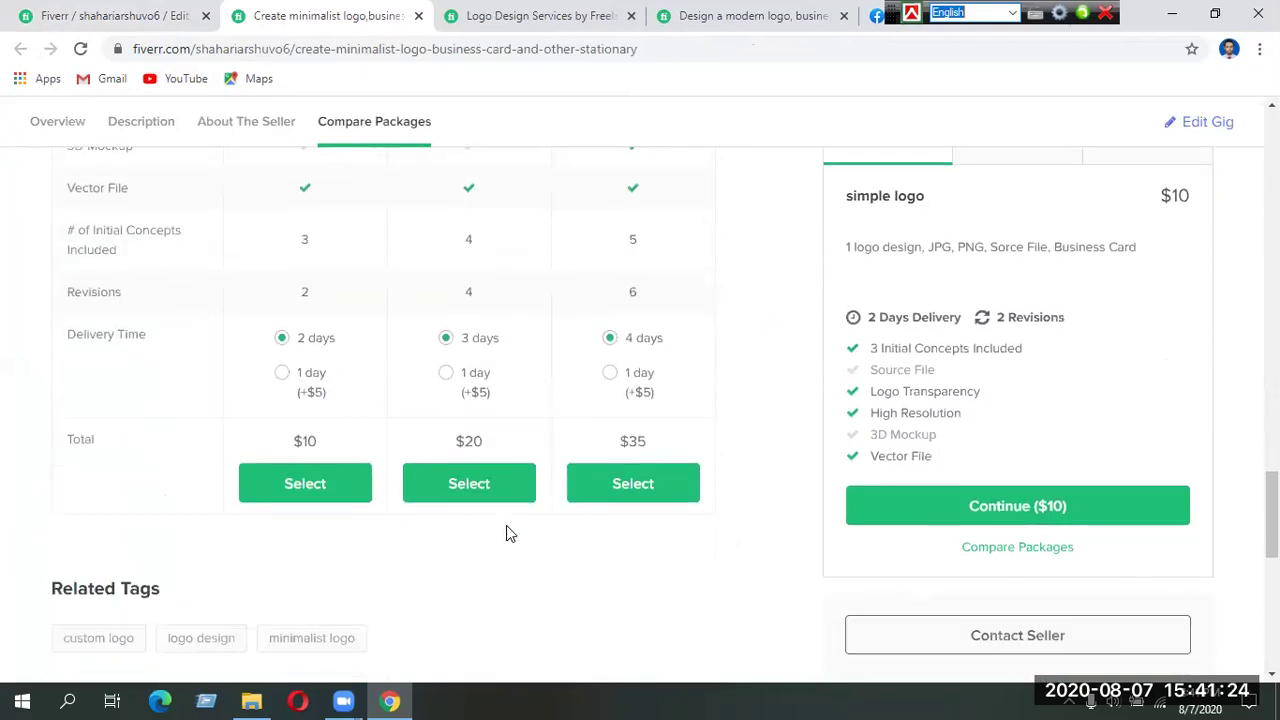
pyautogui.scroll(2, 507, 530)
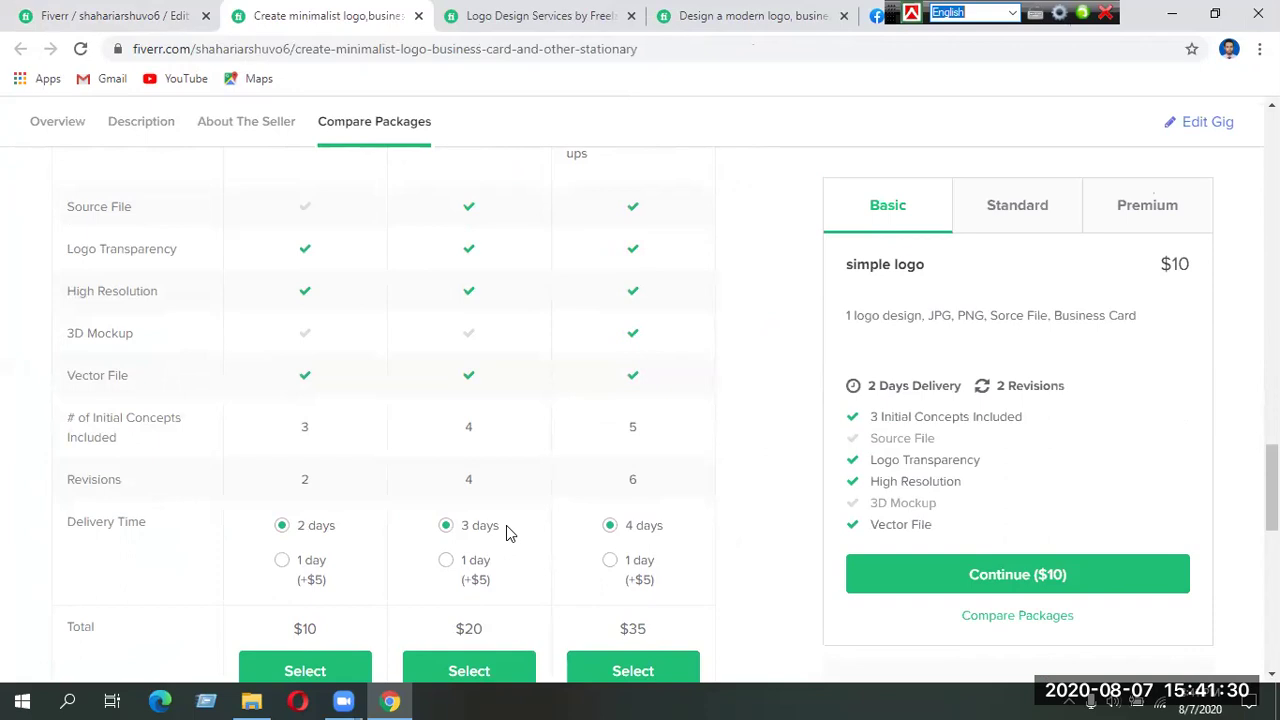
pyautogui.scroll(8, 507, 530)
pyautogui.scroll(6, 506, 533)
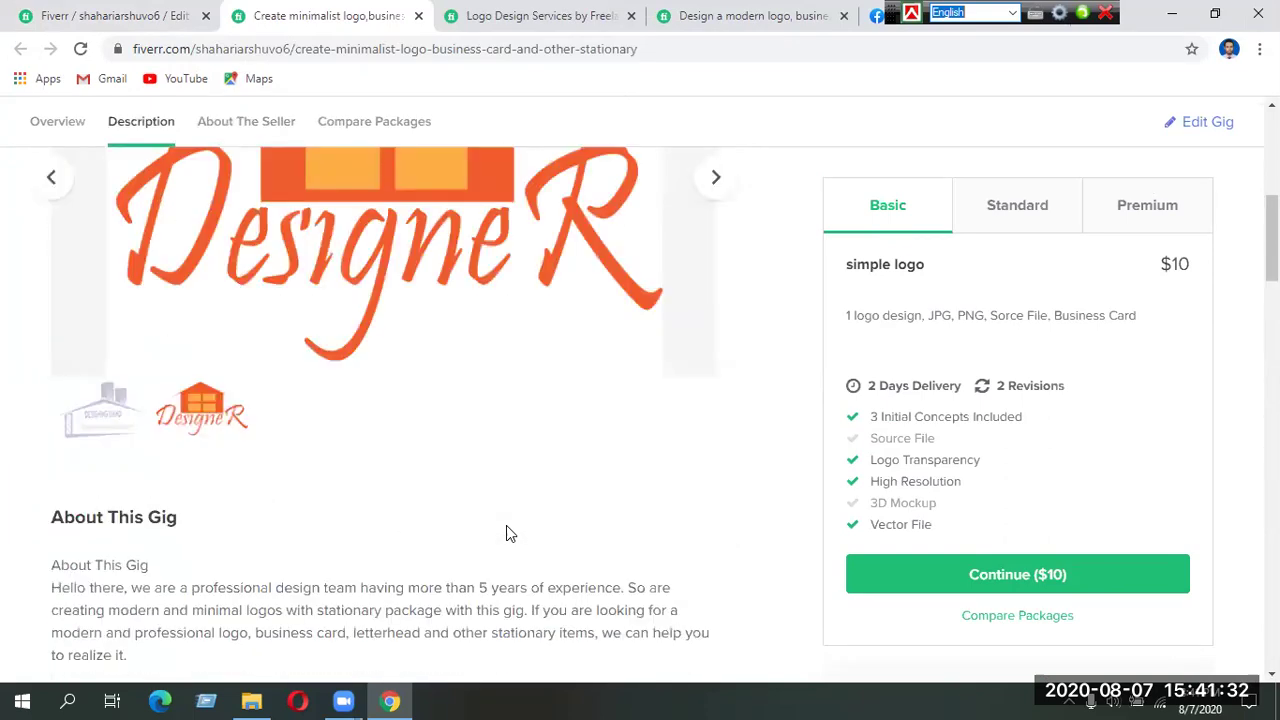
pyautogui.scroll(-6, 506, 533)
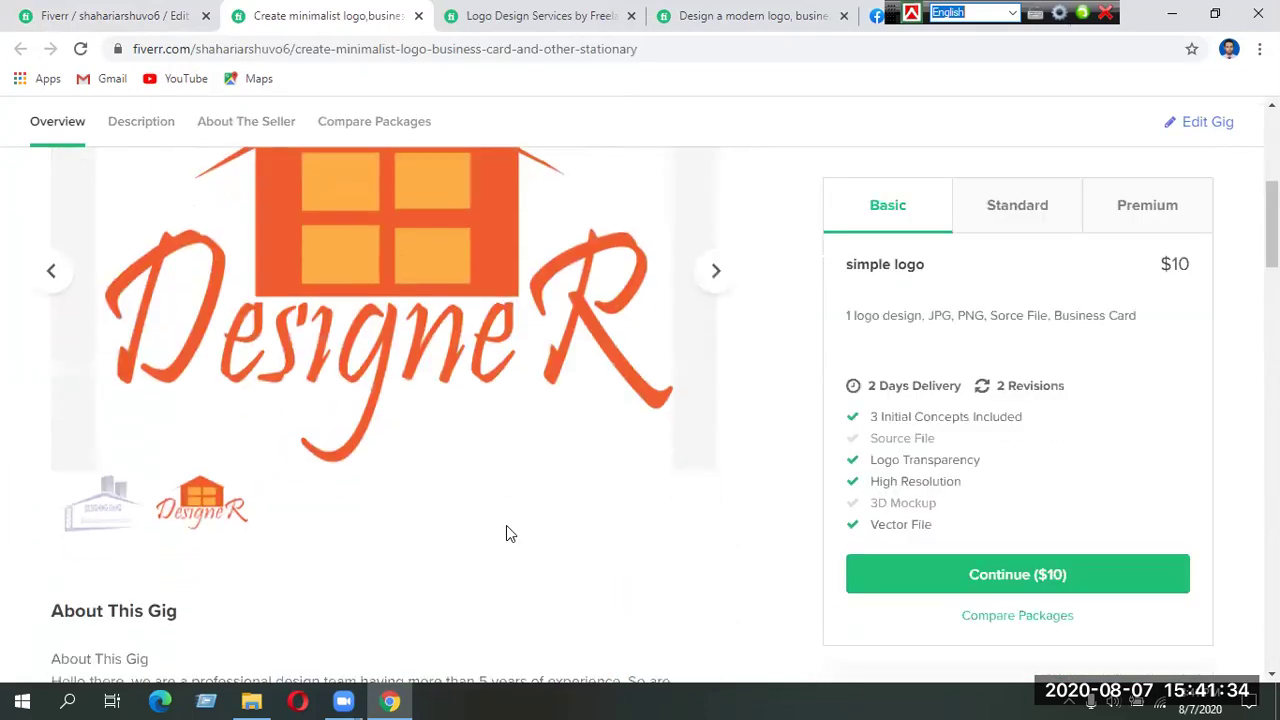
pyautogui.scroll(4, 506, 533)
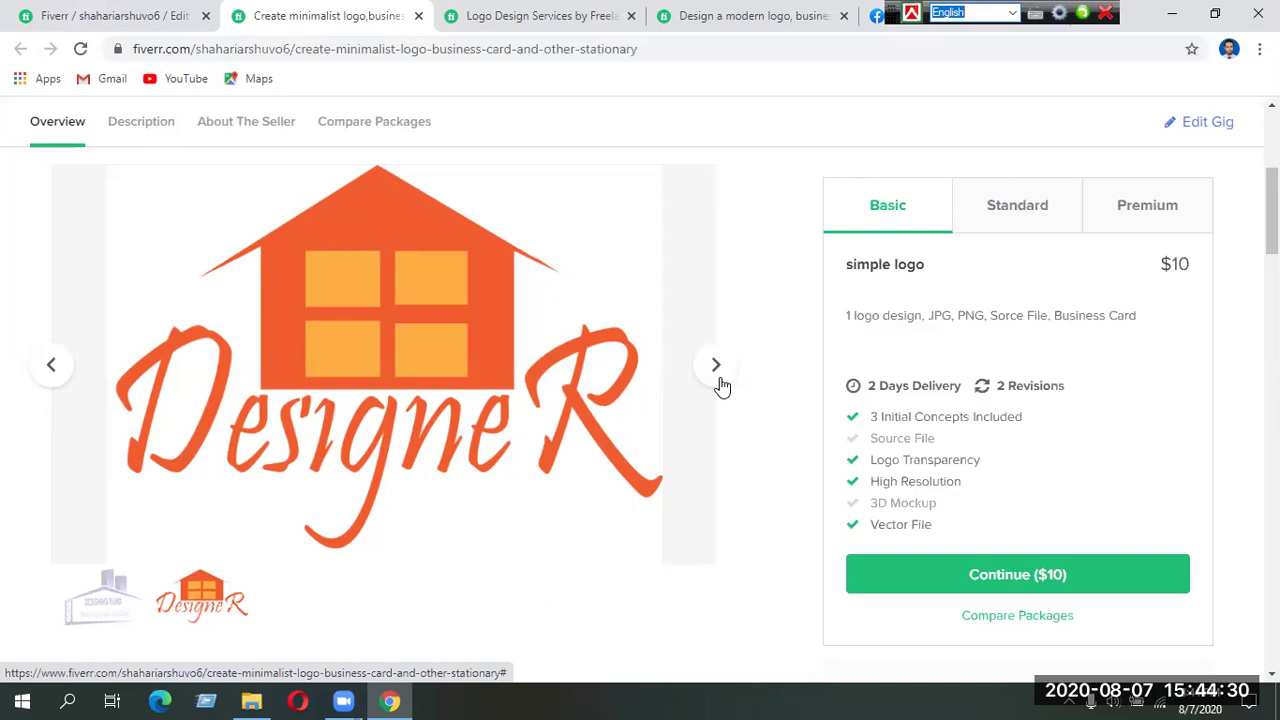
pyautogui.scroll(3, 1132, 358)
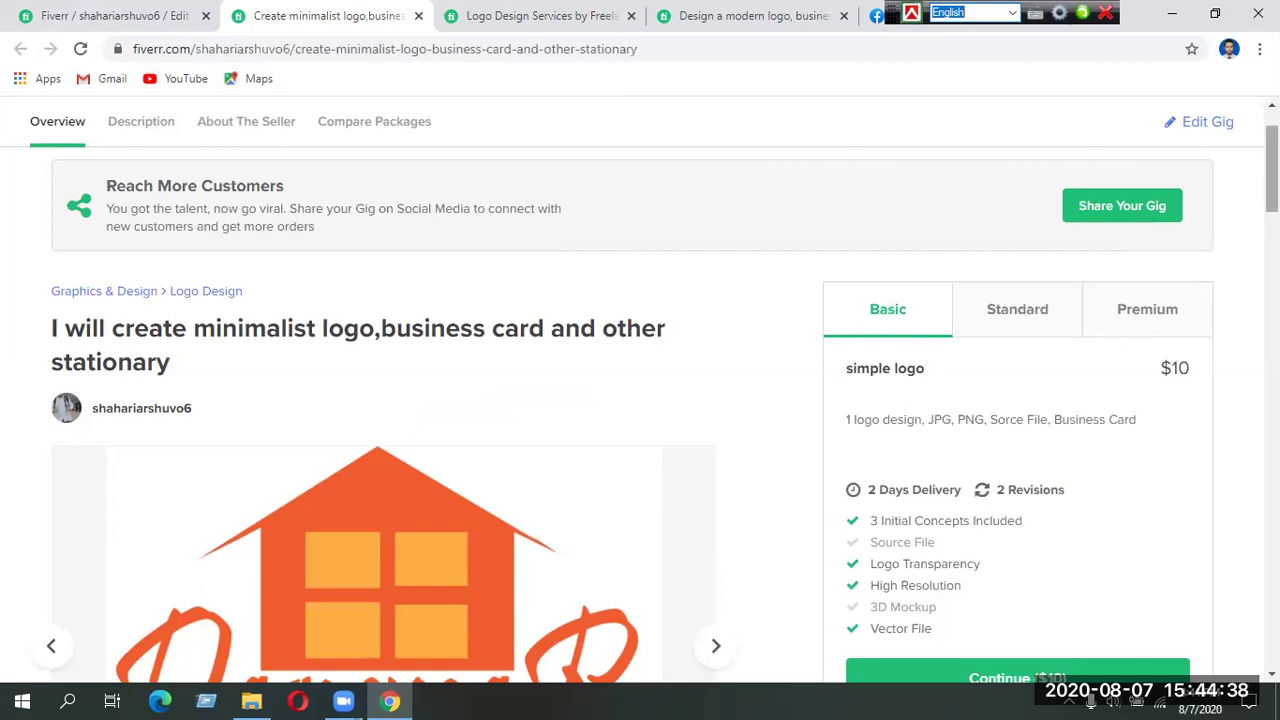
pyautogui.scroll(1, 640, 400)
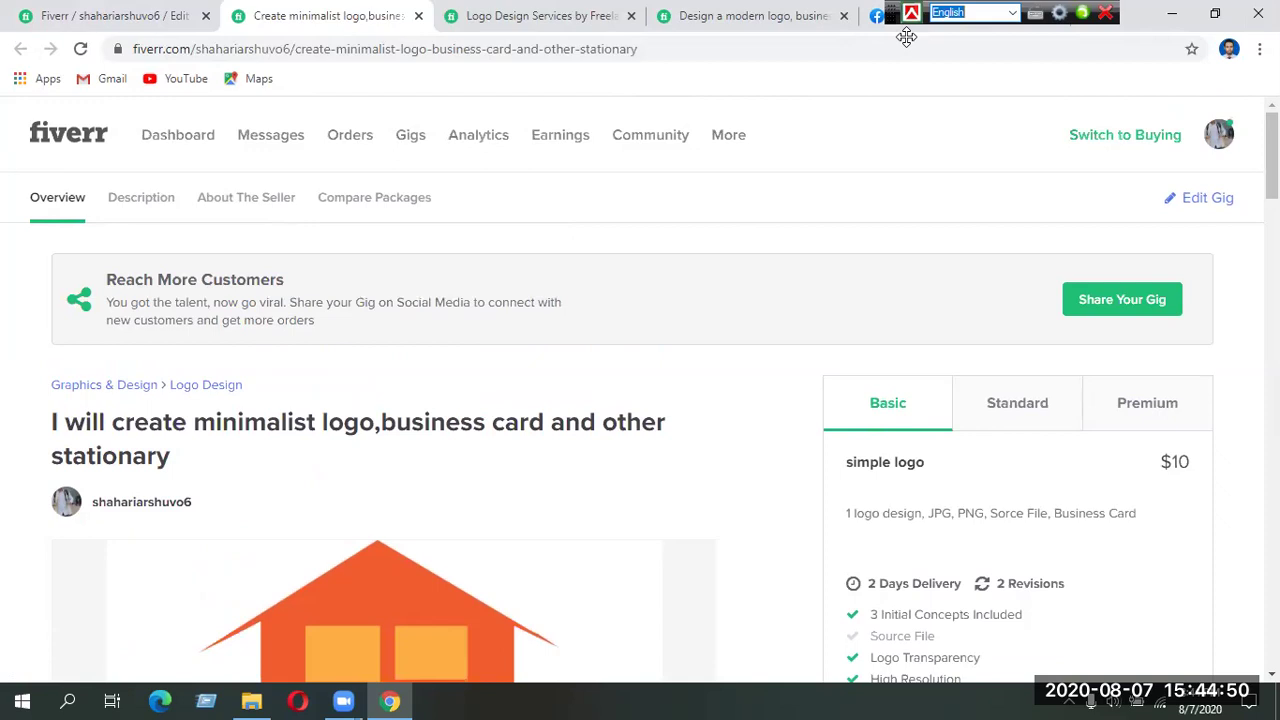
# Nudge the floating language bar slightly right while viewing the live gig's overview.
pyautogui.moveTo(906, 37); pyautogui.dragTo(941, 40)
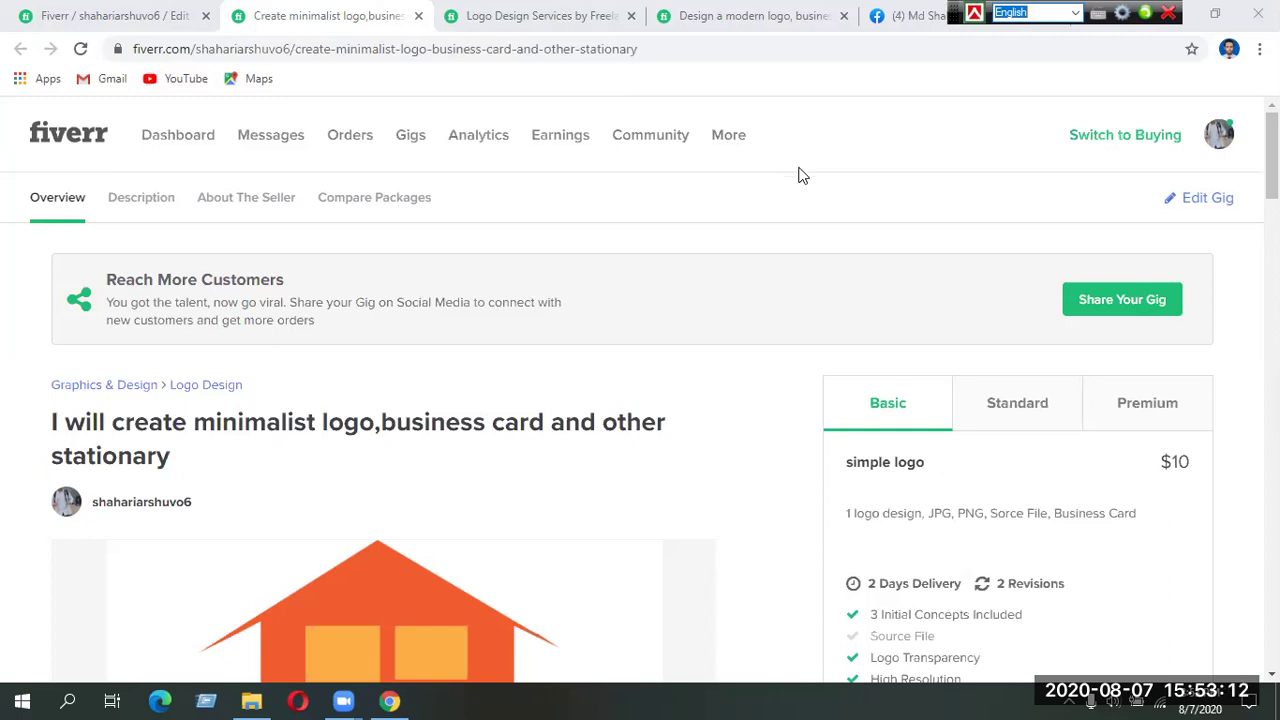
# Open Buyer Requests from the More menu, which shows no requests and 10 offers left today.
pyautogui.click(741, 174)
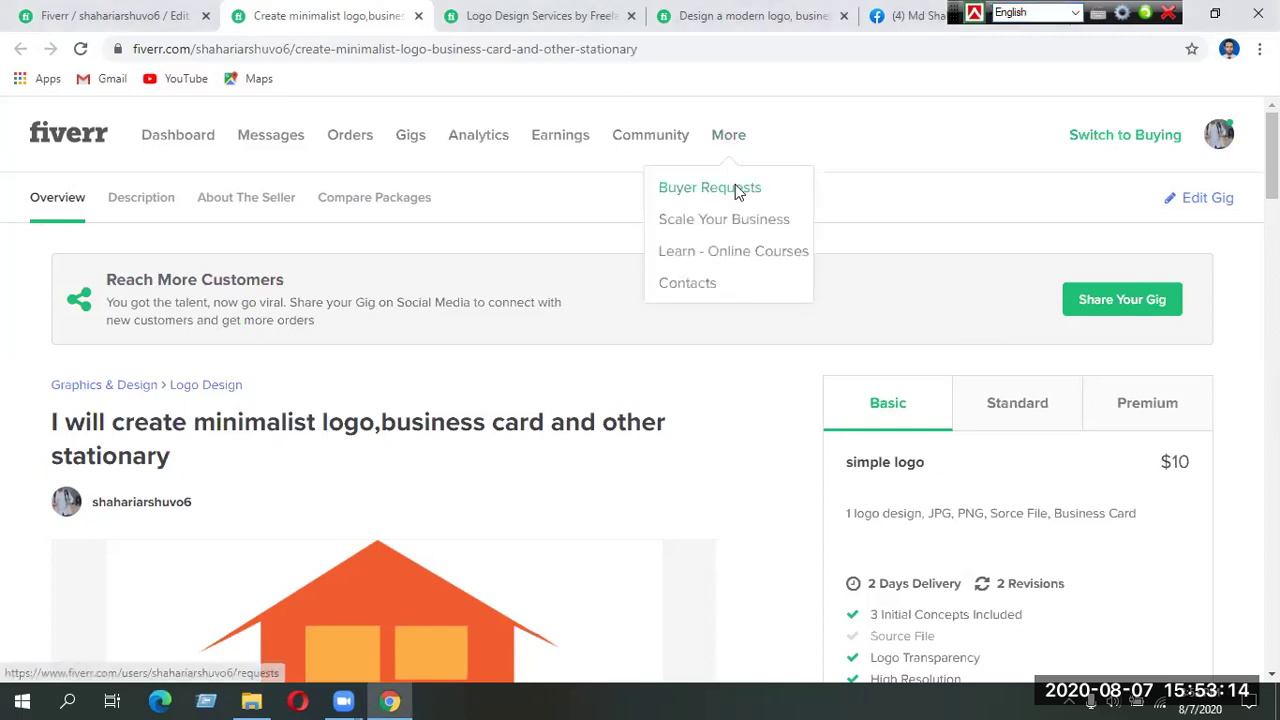
pyautogui.click(737, 188)
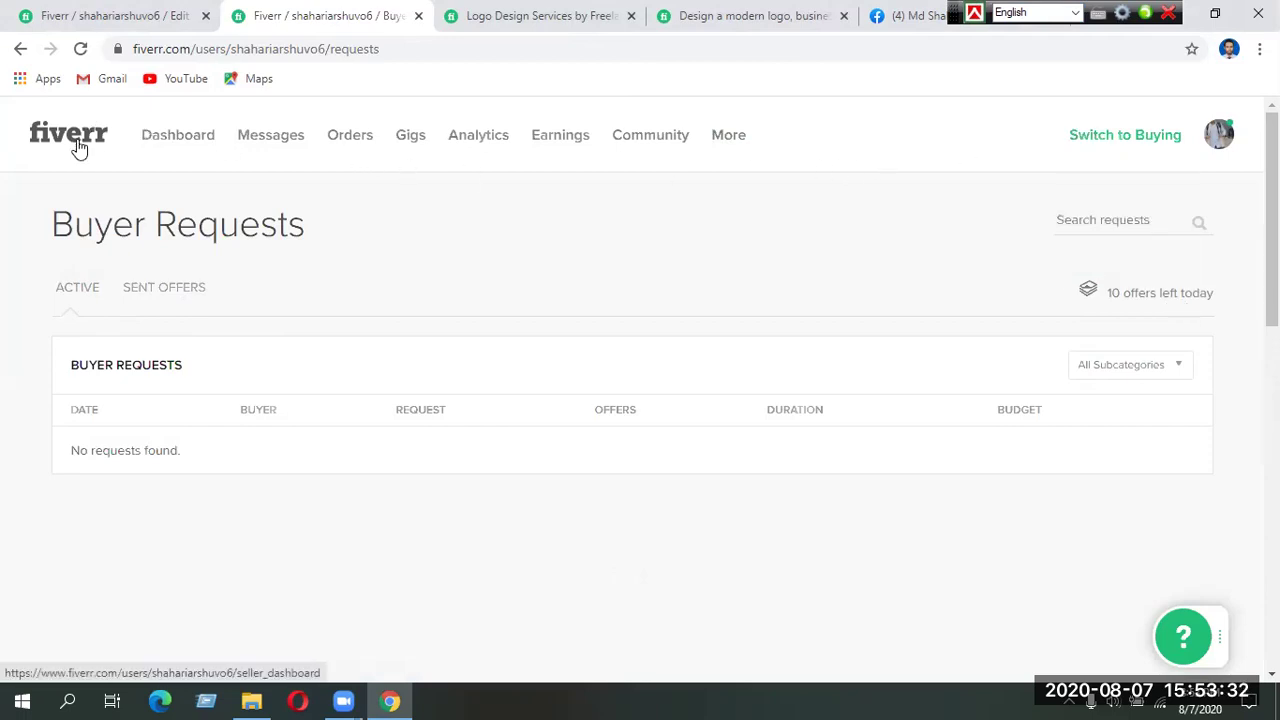
pyautogui.click(1216, 140)
# Go to the seller profile and scroll to check the $10 minimalist logo gig under Active Gigs.
pyautogui.click(1092, 194)
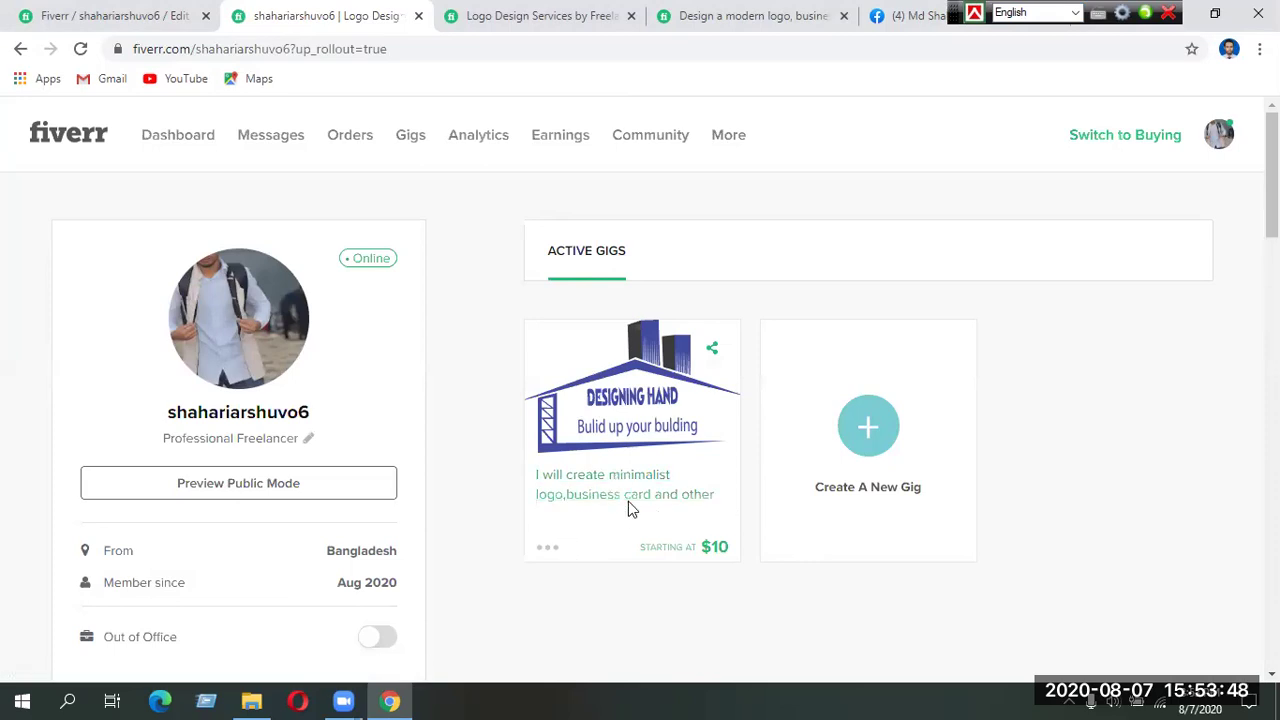
pyautogui.scroll(-4, 958, 535)
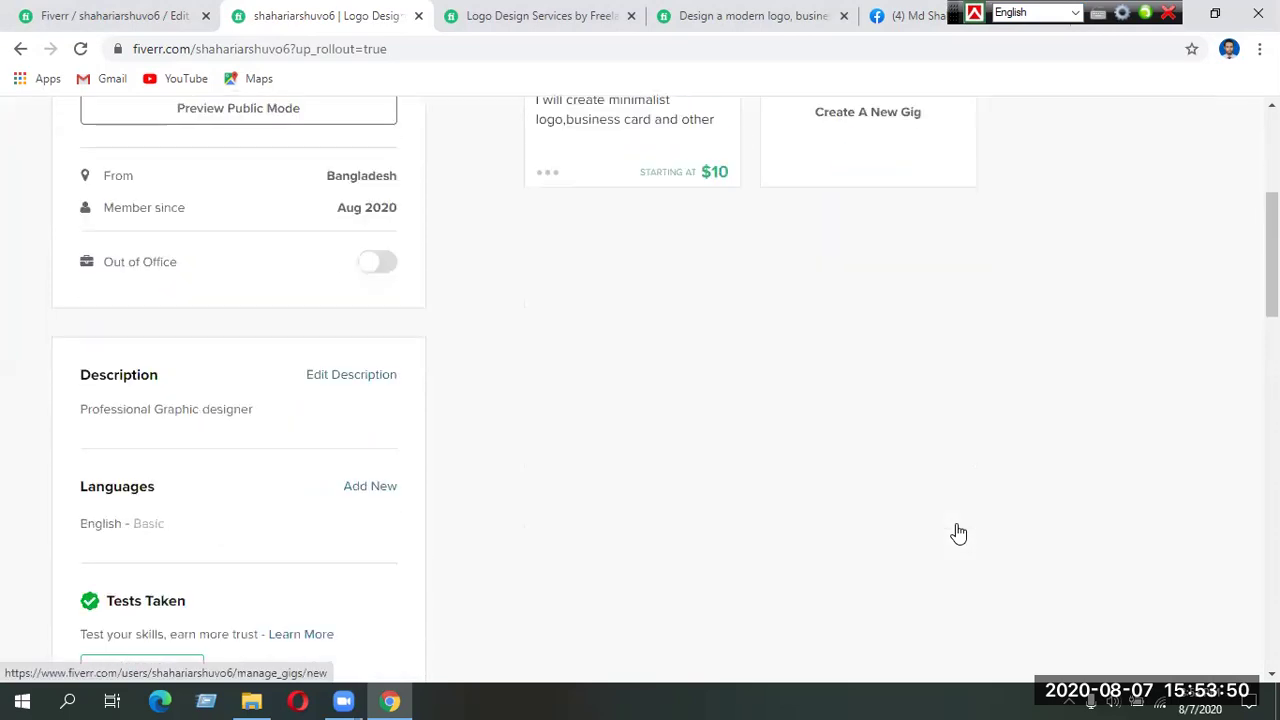
pyautogui.scroll(-2, 362, 589)
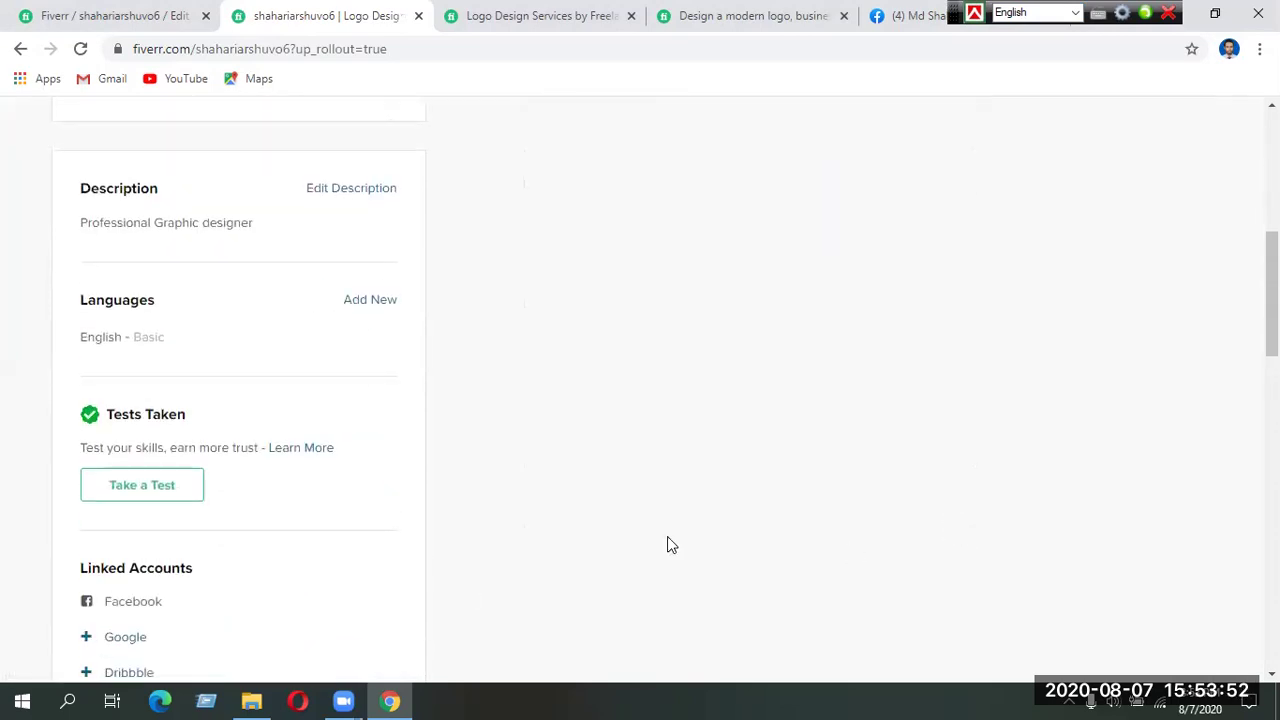
pyautogui.scroll(5, 668, 538)
pyautogui.scroll(-3, 667, 543)
pyautogui.scroll(3, 667, 543)
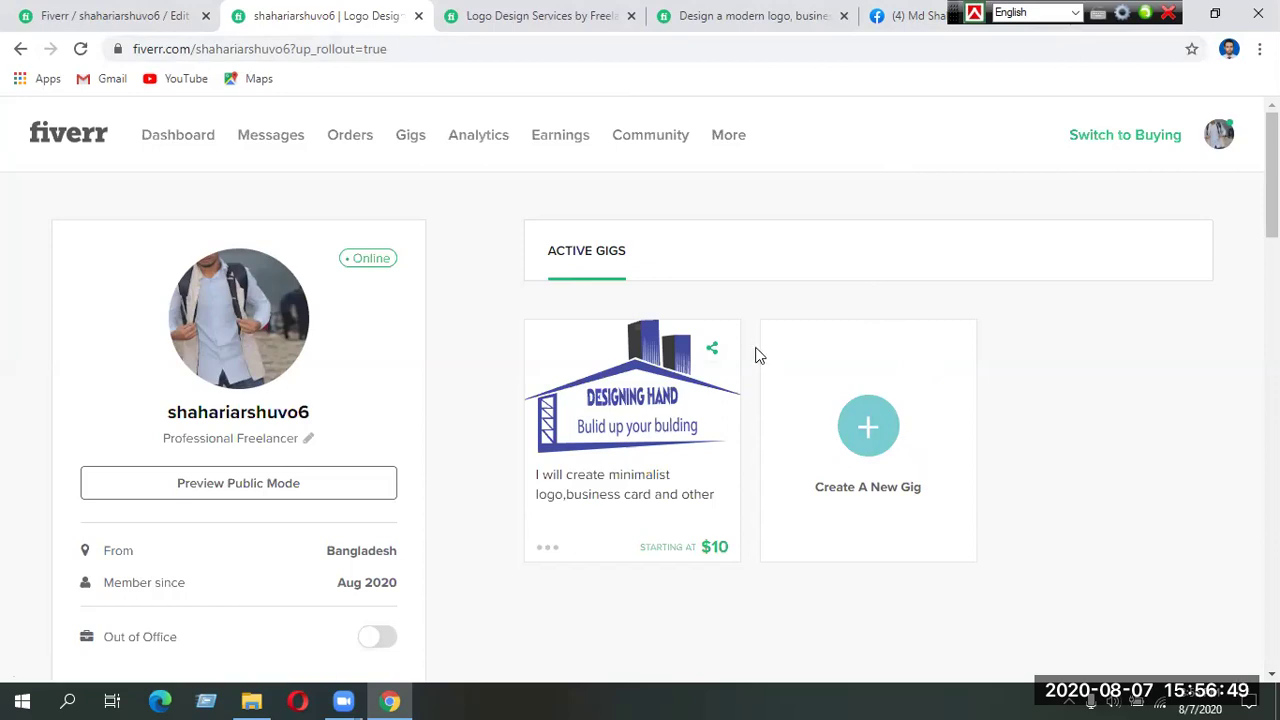
pyautogui.scroll(-1, 757, 357)
pyautogui.scroll(-1, 757, 357)
pyautogui.scroll(-1, 757, 357)
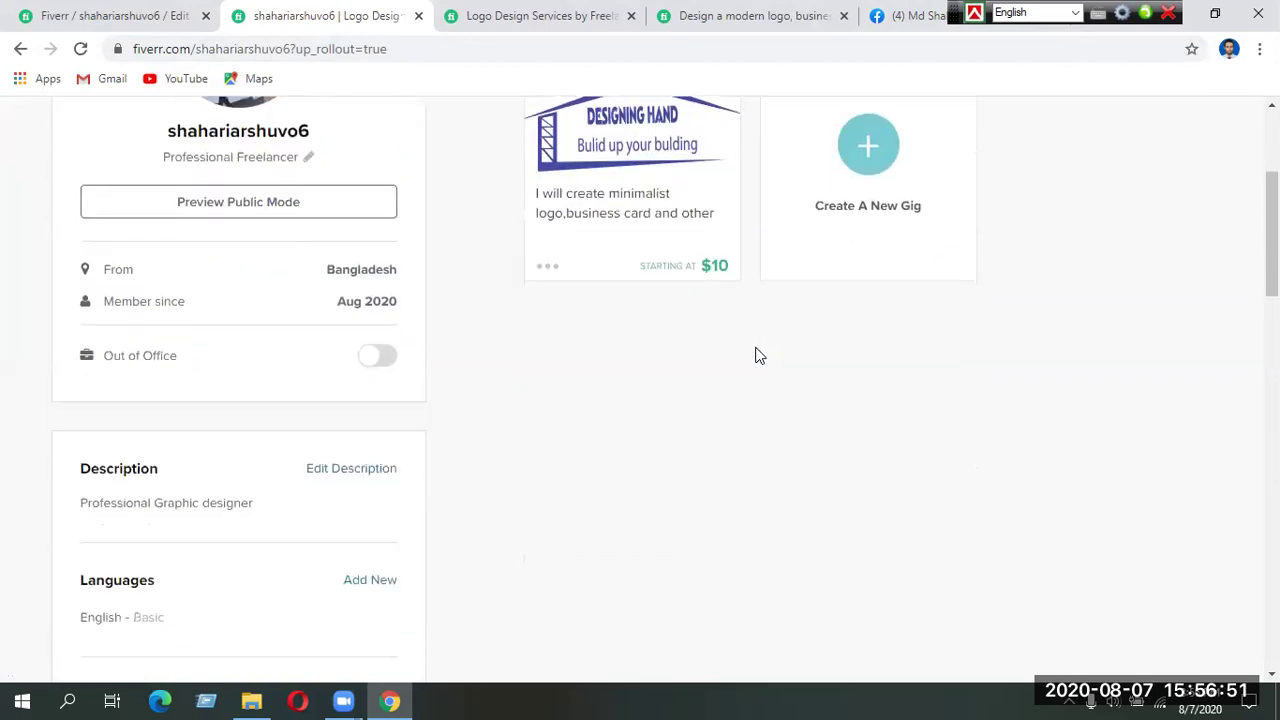
pyautogui.scroll(-1, 757, 357)
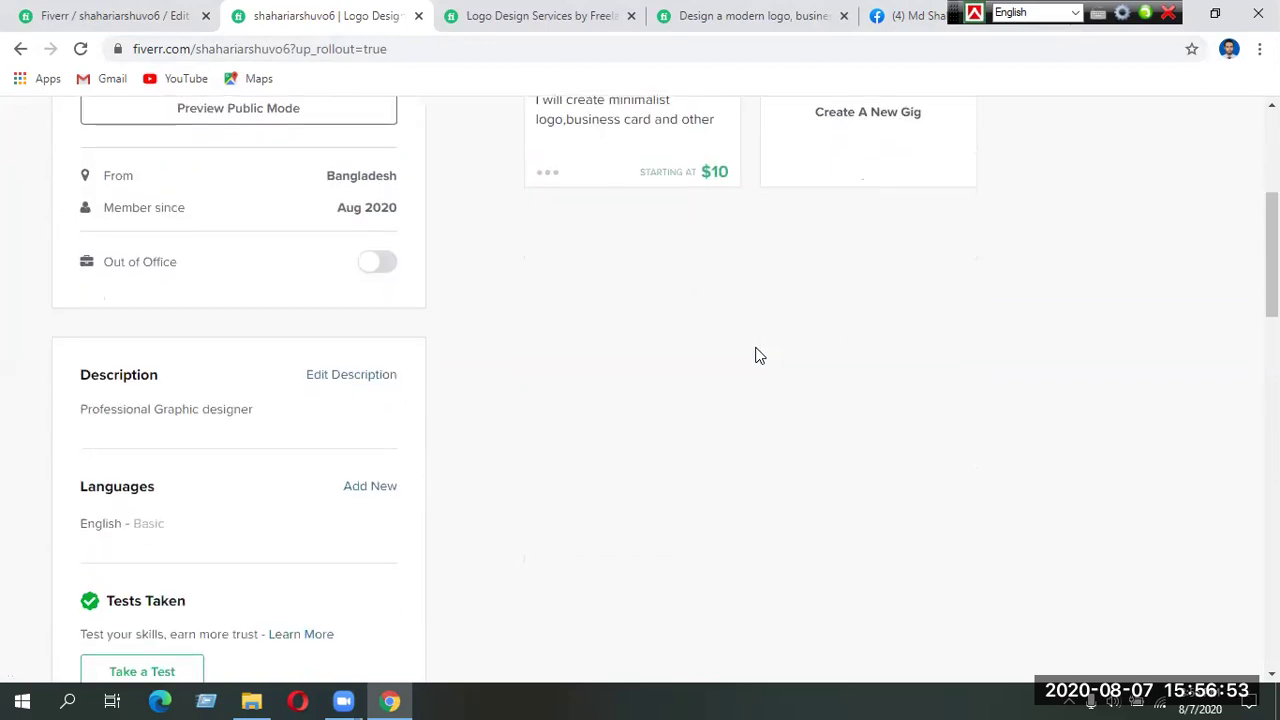
pyautogui.scroll(-2, 756, 355)
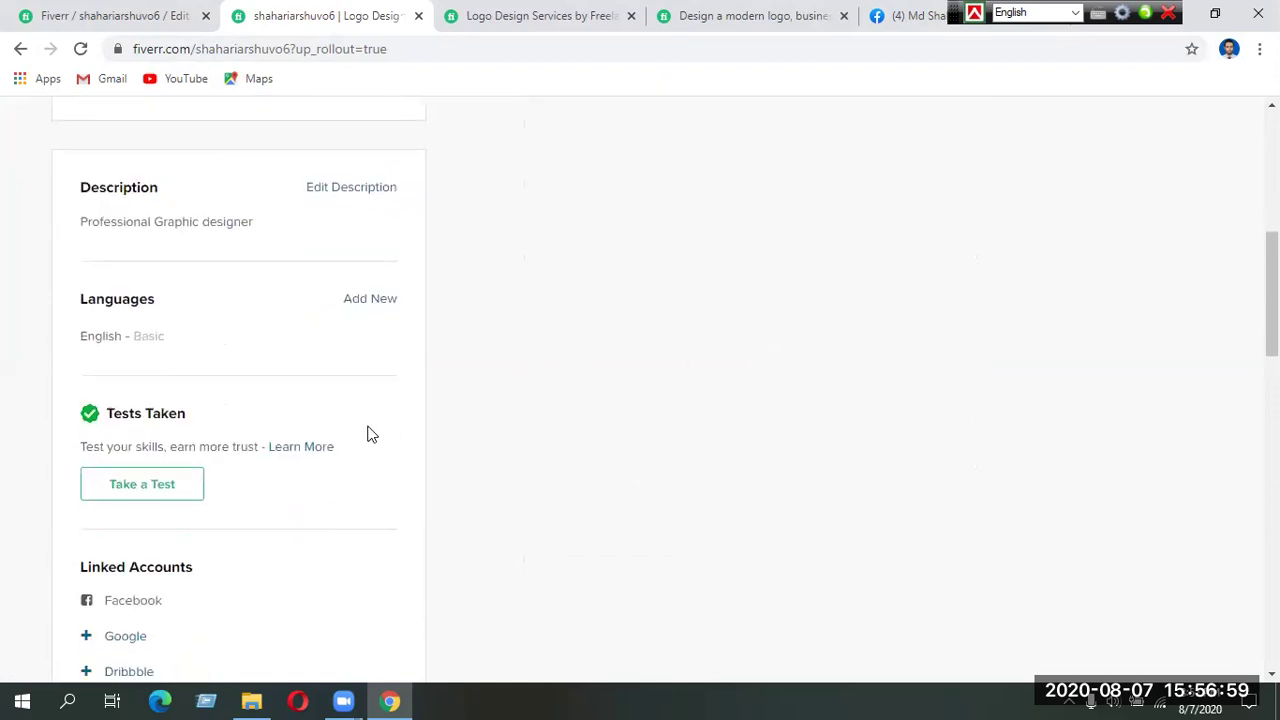
pyautogui.scroll(-1, 543, 488)
pyautogui.scroll(-1, 543, 488)
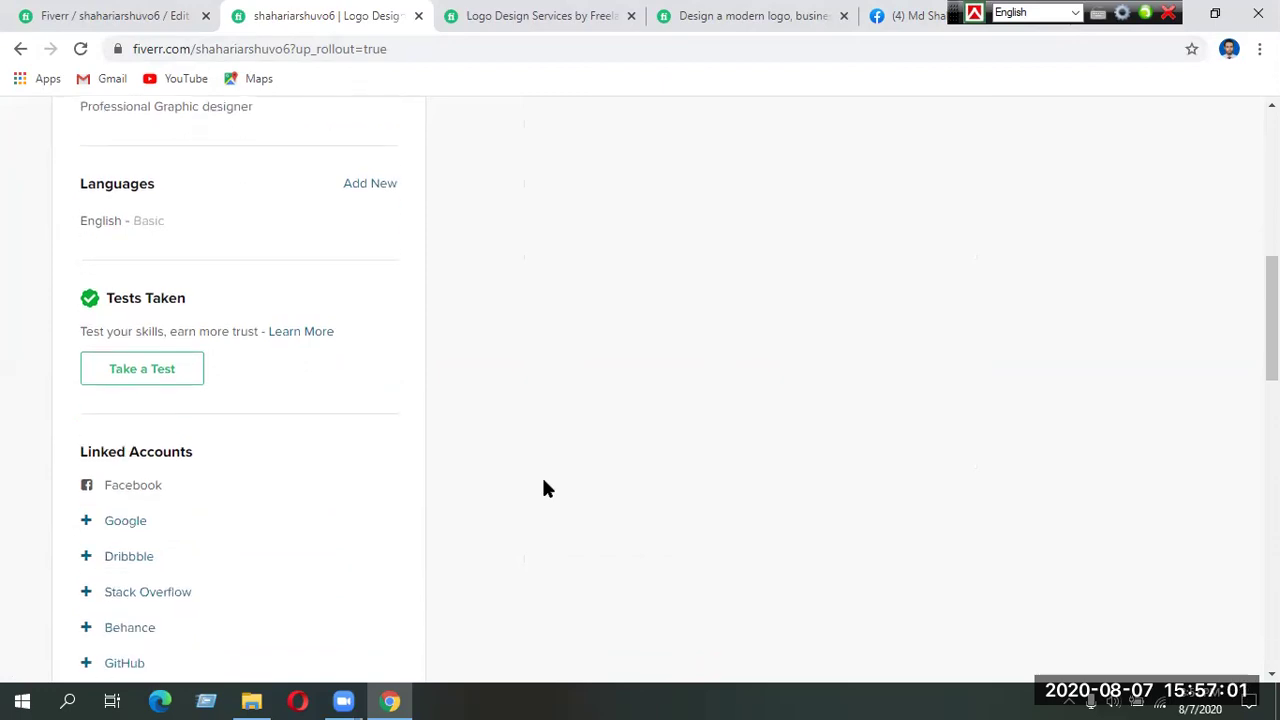
pyautogui.scroll(-1, 543, 488)
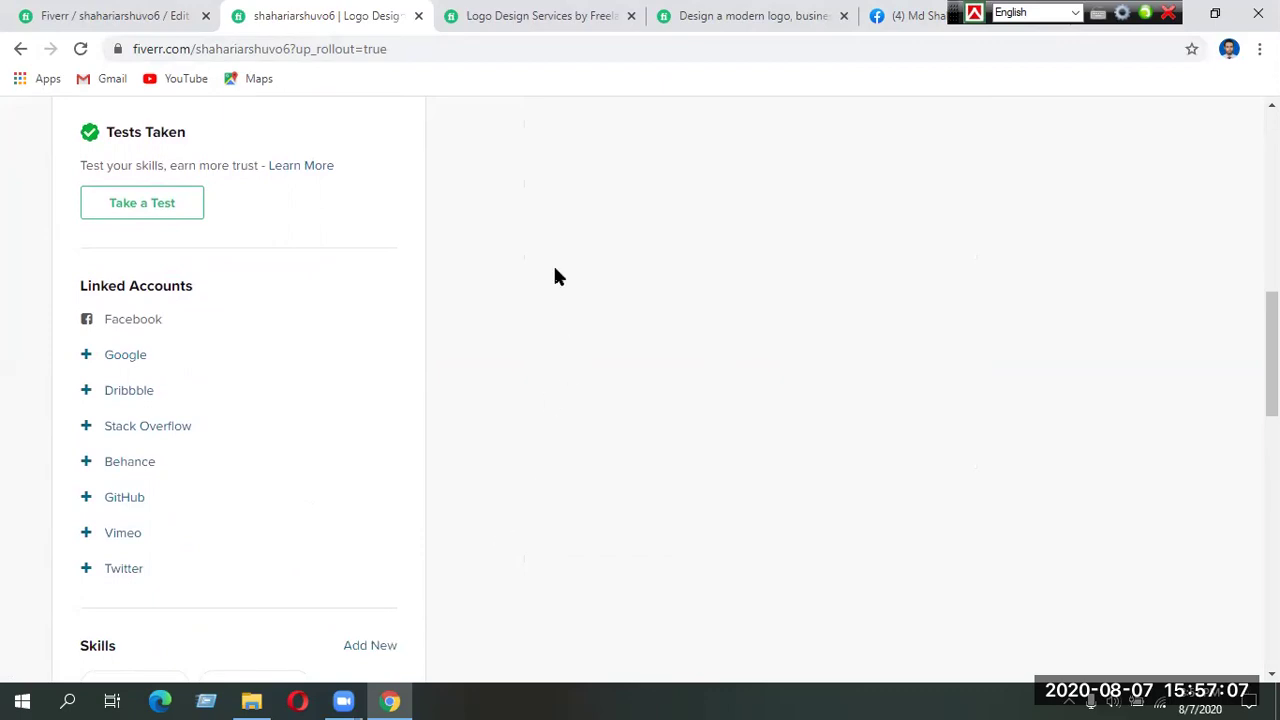
pyautogui.scroll(6, 557, 277)
pyautogui.scroll(2, 557, 277)
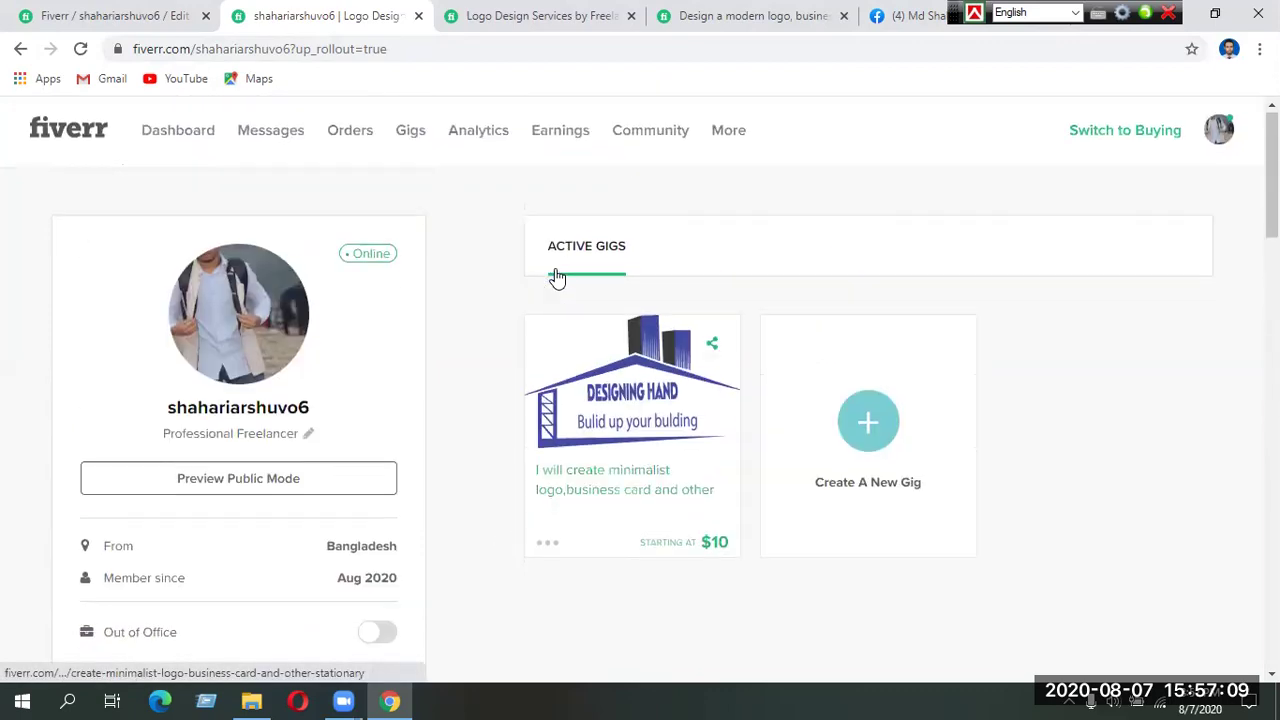
pyautogui.scroll(-2, 557, 277)
pyautogui.scroll(2, 557, 277)
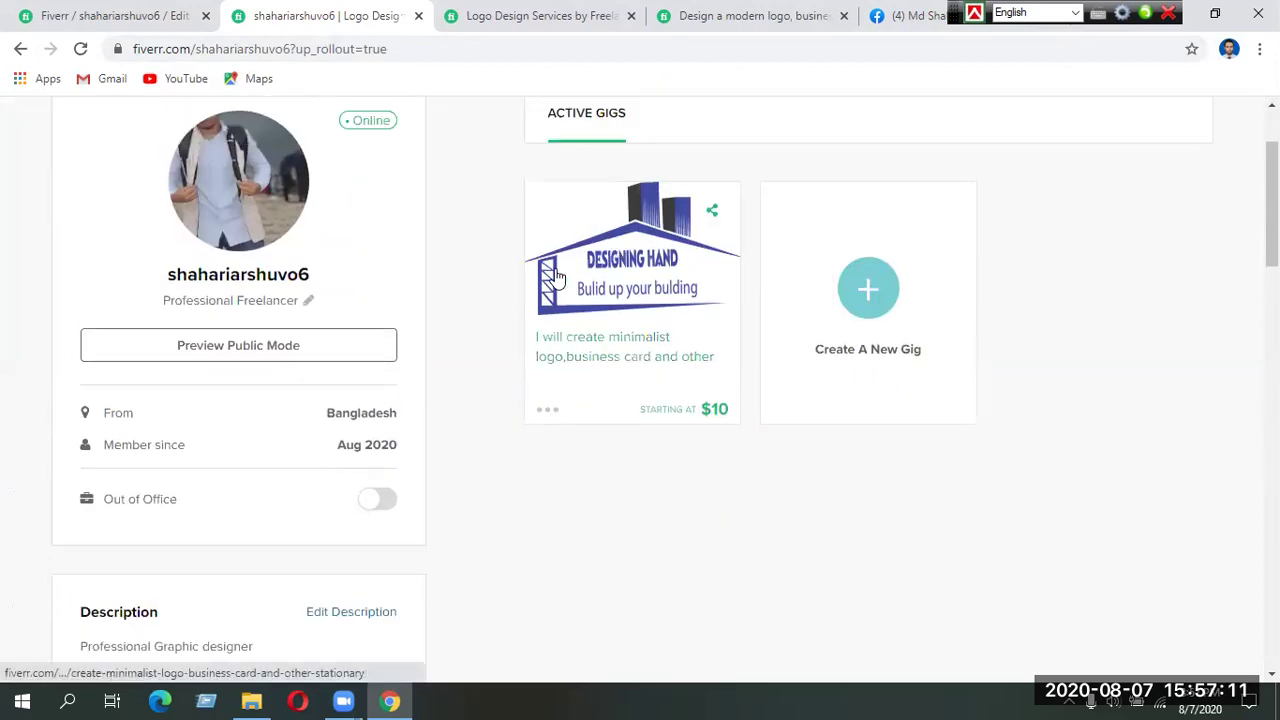
pyautogui.scroll(-1, 557, 277)
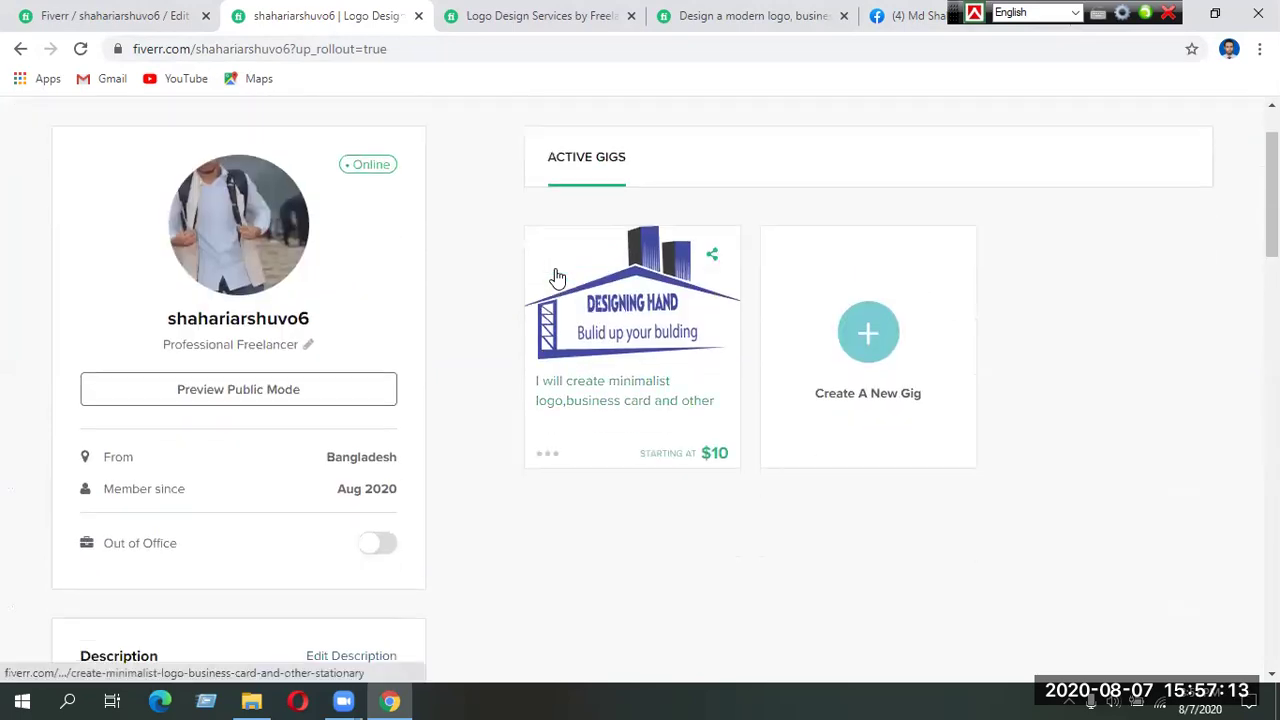
pyautogui.scroll(1, 557, 277)
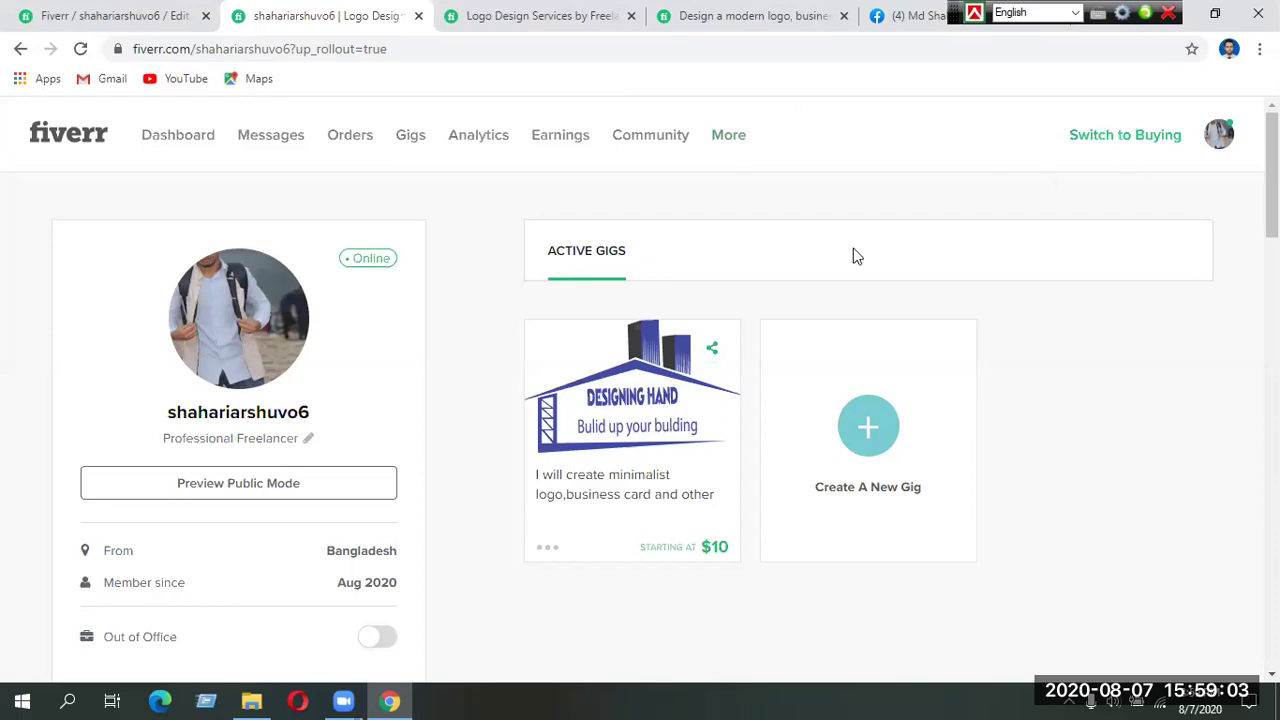
pyautogui.scroll(-1, 845, 285)
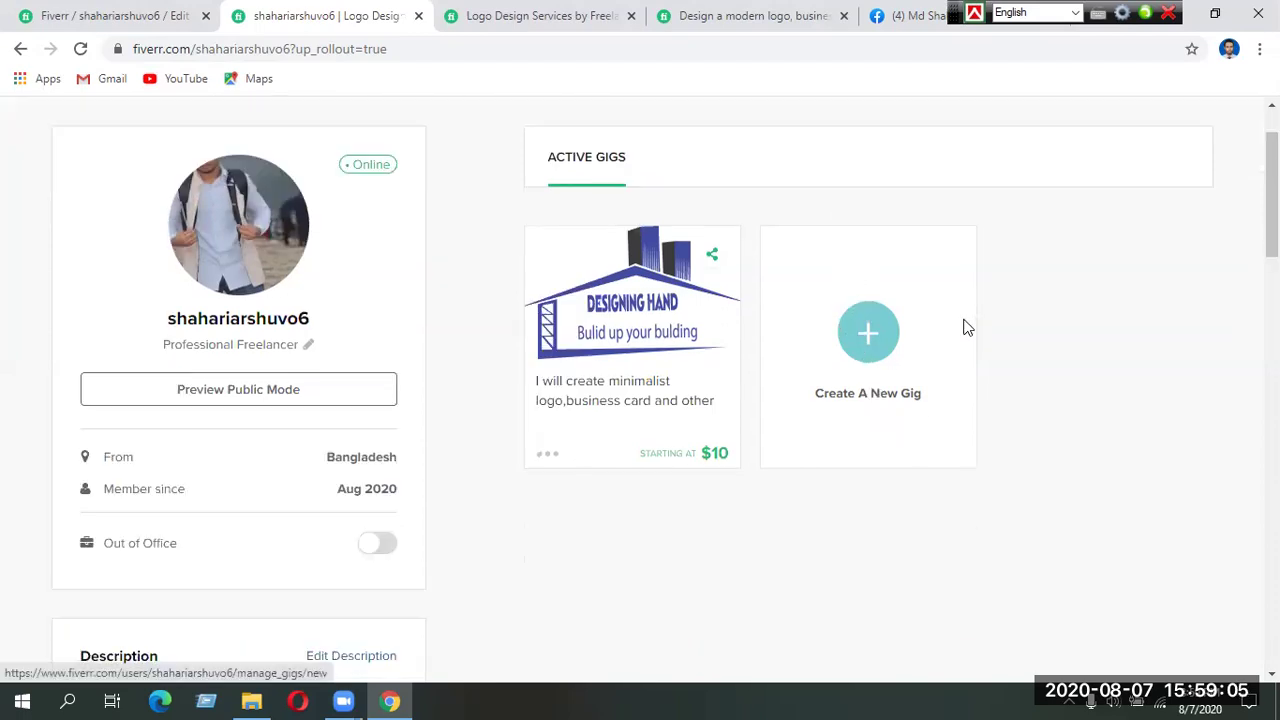